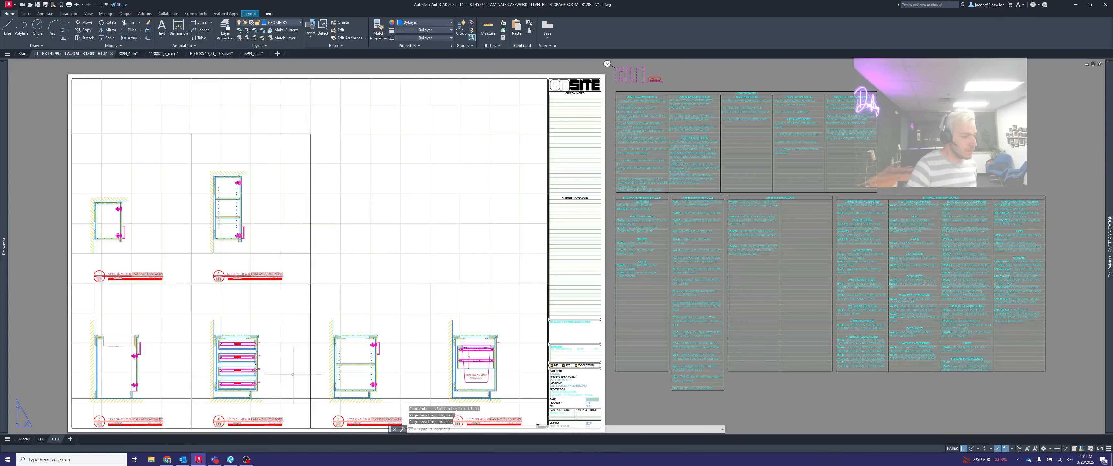
- Review the casework sections on sheet L1.1 and the plan and elevation on sheet L1.0
{"action": "middle_click_drag", "start_coordinate": [304, 356], "coordinate": [319, 335]}
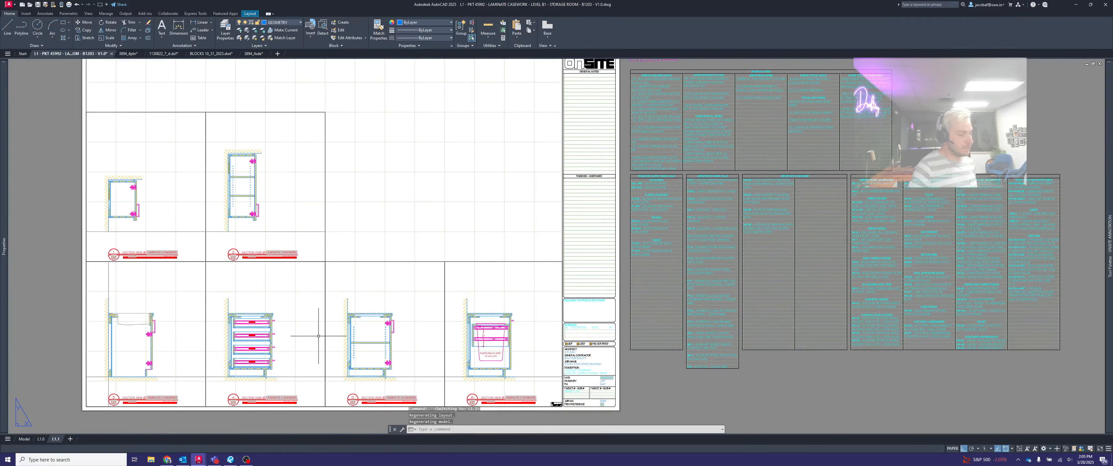
{"action": "left_click", "coordinate": [41, 439]}
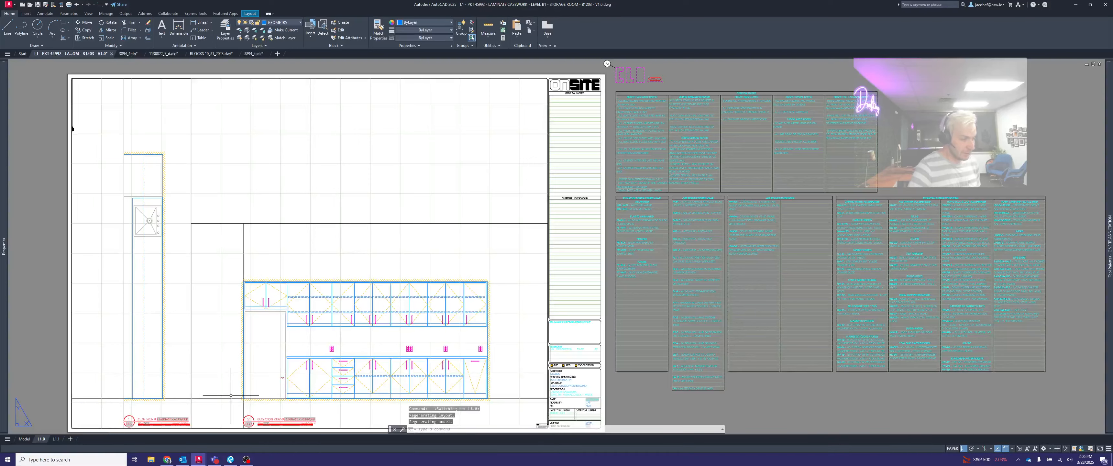
{"action": "left_click", "coordinate": [56, 439]}
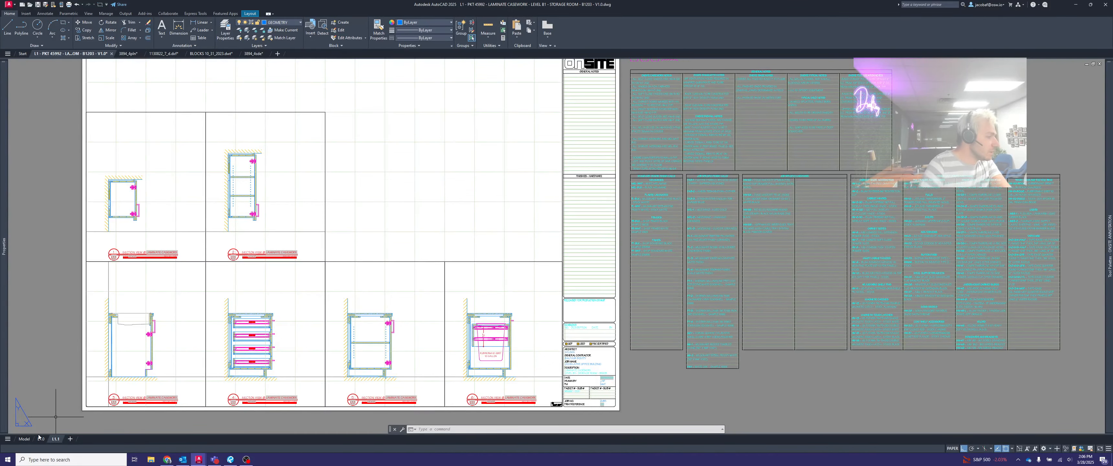
{"action": "mouse_move", "coordinate": [38, 440]}
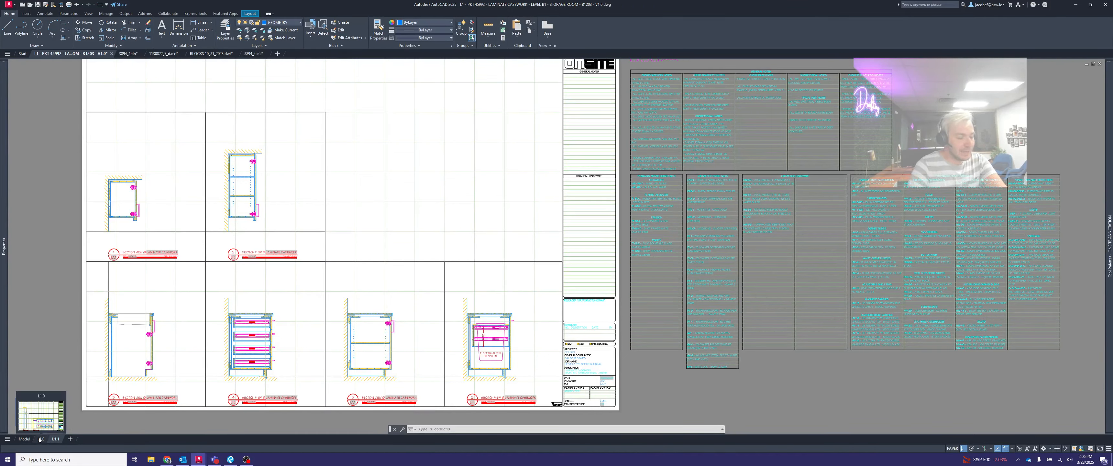
{"action": "left_click", "coordinate": [39, 440]}
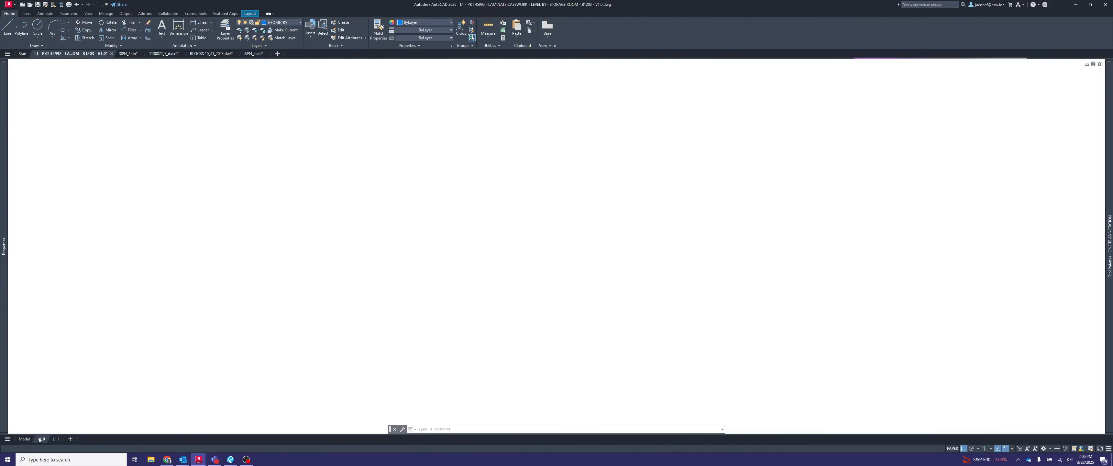
- Switch to Bluebeam Revu and open the recent file OSC 5.02.1 - Standard Door Base Cabinet - V1.1.pdf for reference
{"action": "left_click", "coordinate": [230, 459]}
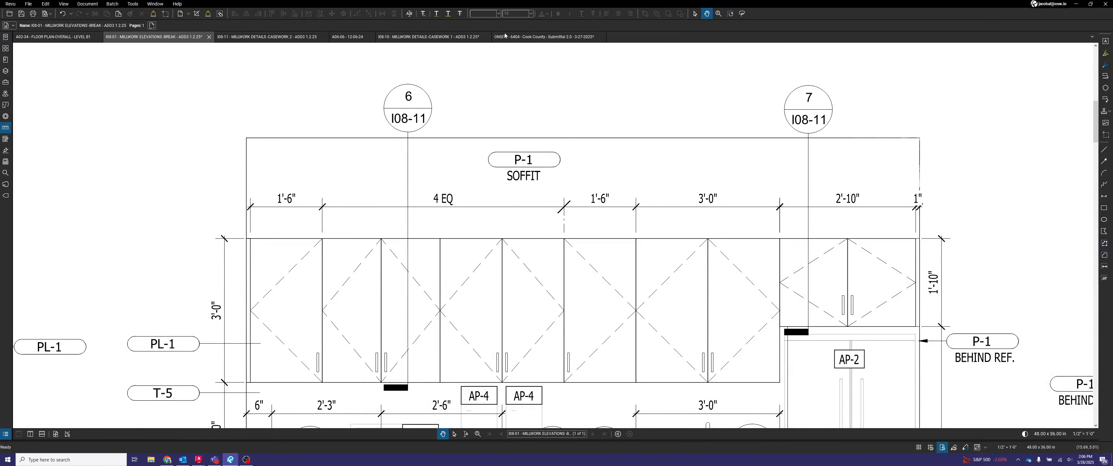
{"action": "left_click", "coordinate": [5, 37]}
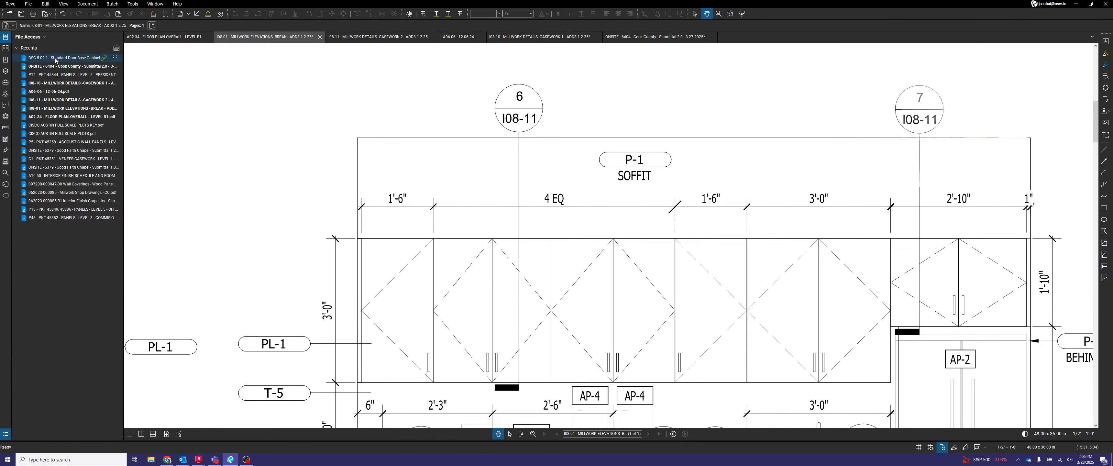
{"action": "left_click", "coordinate": [55, 59]}
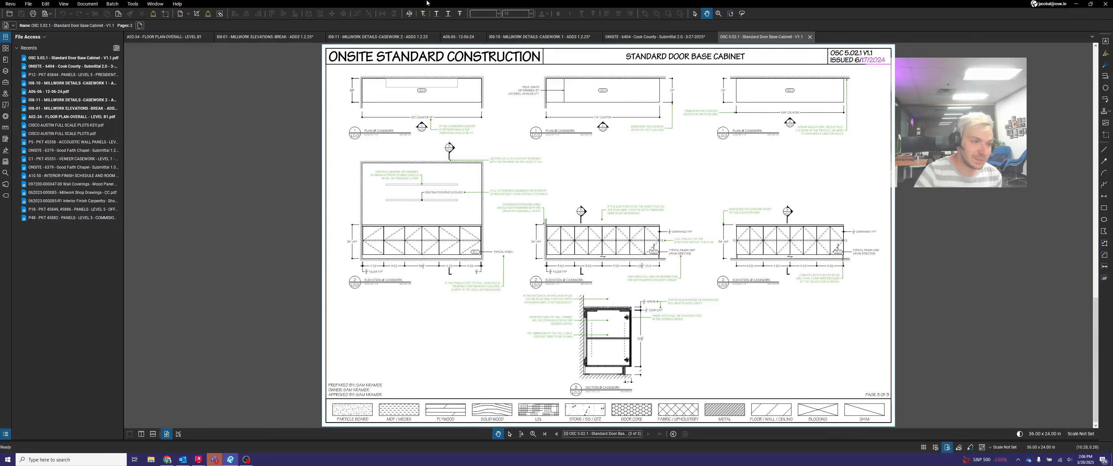
- Return to AutoCAD and examine the casework plan in model space and on sheet L1.0
{"action": "left_click", "coordinate": [1076, 4]}
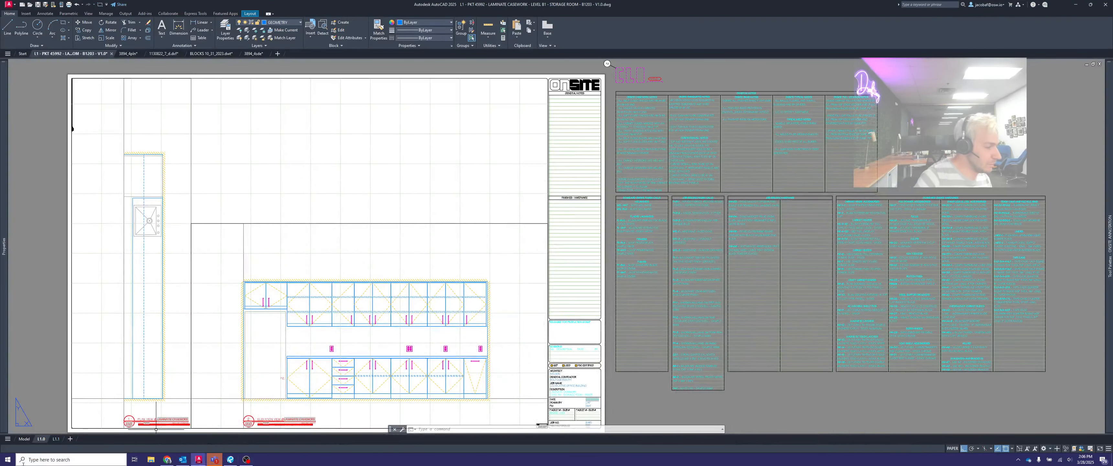
{"action": "left_click", "coordinate": [24, 439]}
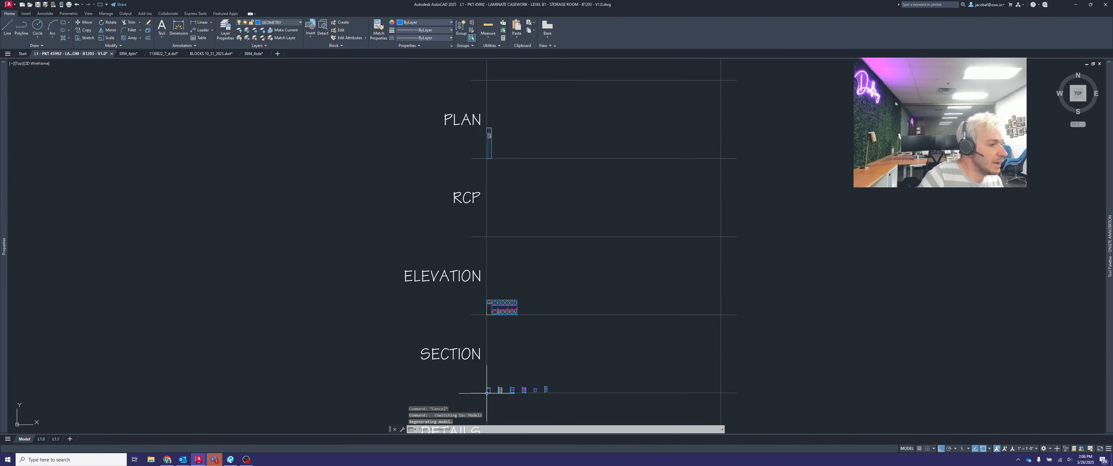
{"action": "scroll", "coordinate": [482, 124], "scroll_direction": "up", "scroll_amount": 6}
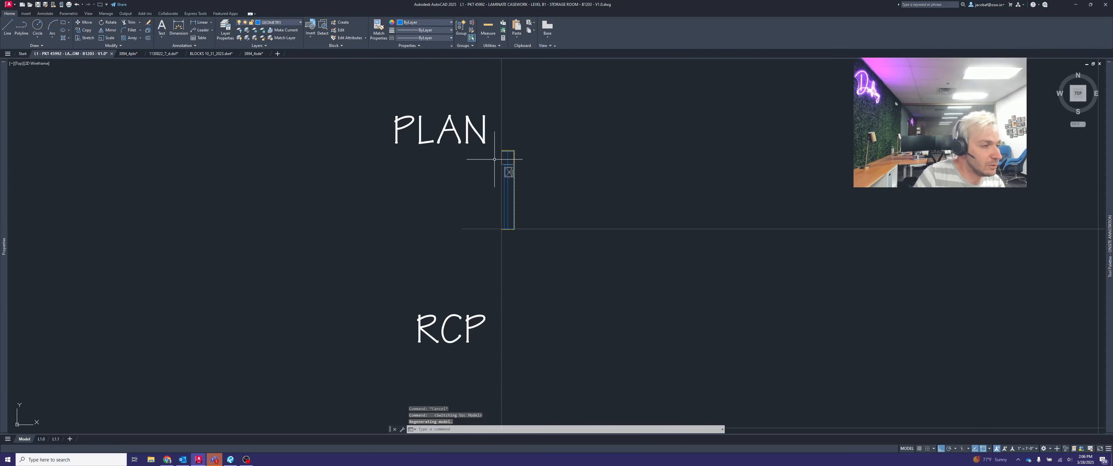
{"action": "scroll", "coordinate": [499, 161], "scroll_direction": "up", "scroll_amount": 2}
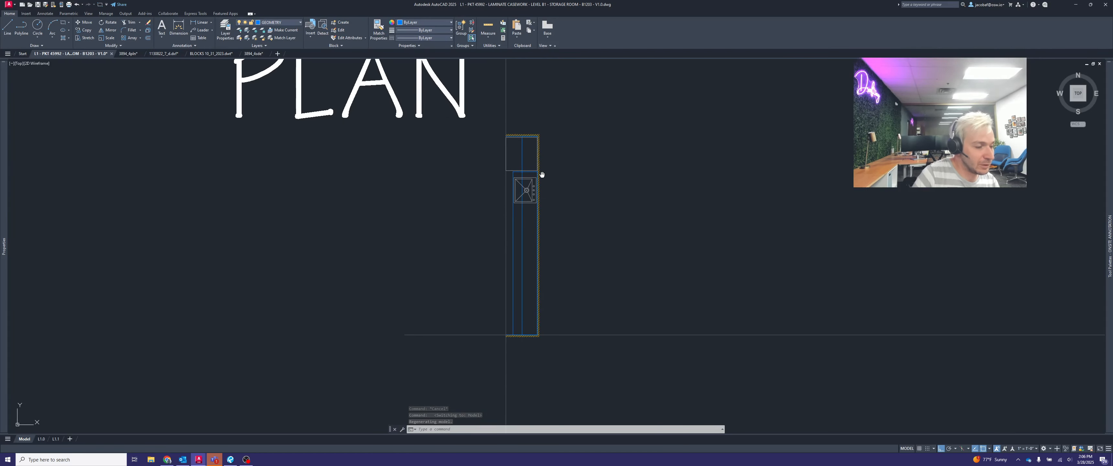
{"action": "middle_click_drag", "start_coordinate": [540, 171], "coordinate": [603, 179]}
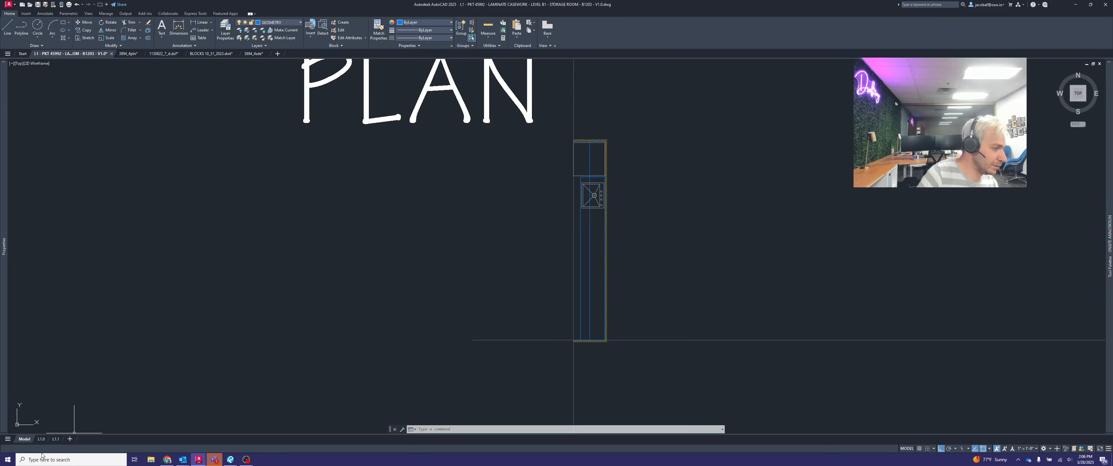
{"action": "left_click", "coordinate": [42, 439]}
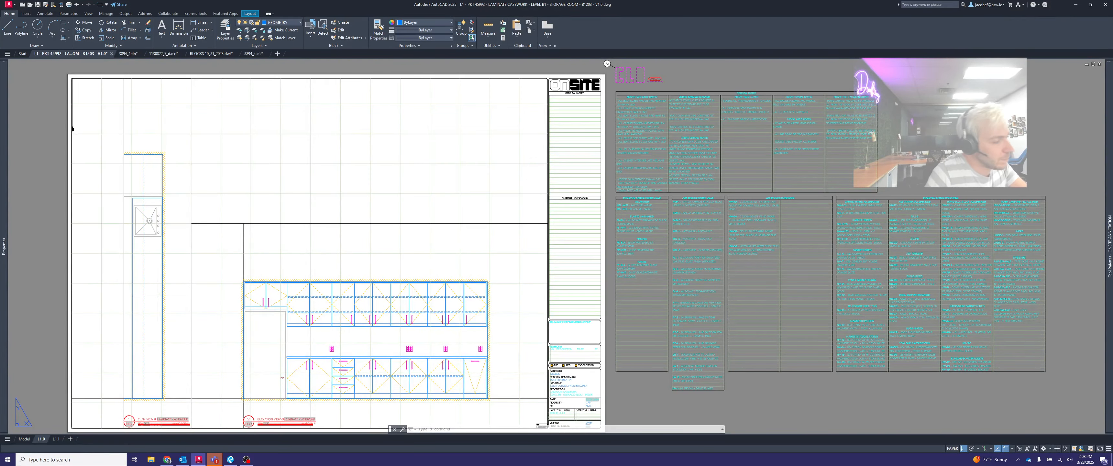
{"action": "middle_click_drag", "start_coordinate": [158, 296], "coordinate": [298, 256]}
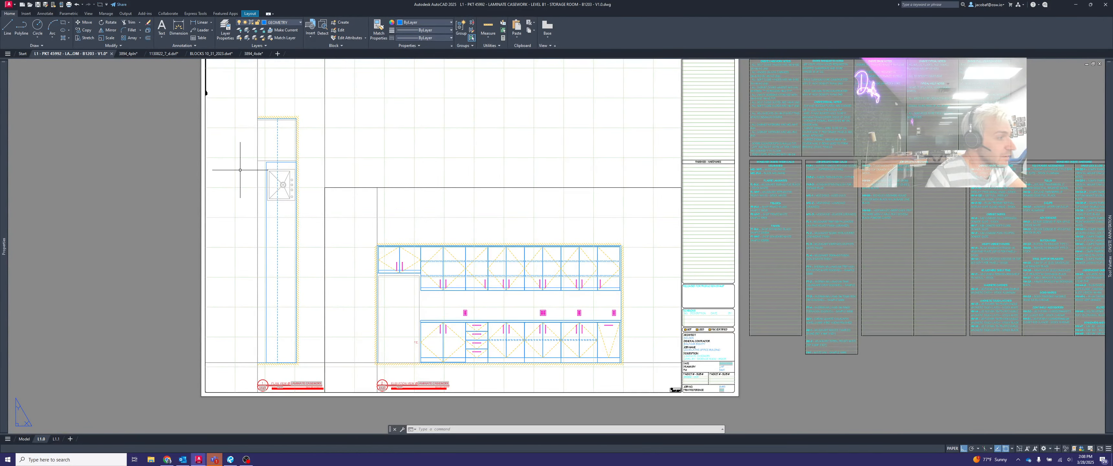
{"action": "middle_click_drag", "start_coordinate": [245, 182], "coordinate": [249, 195]}
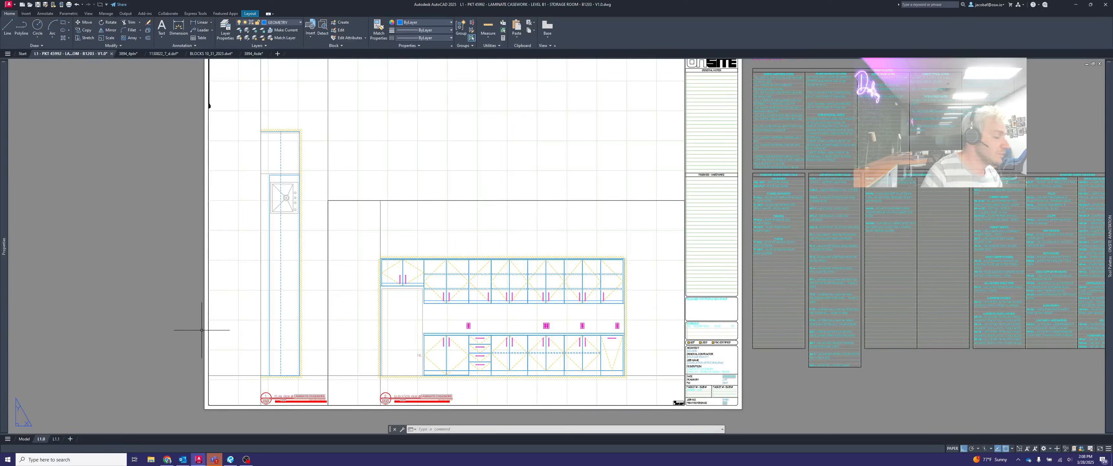
- Set the model space annotation scale to 1-1/2" = 1'-0"
{"action": "left_click", "coordinate": [25, 439]}
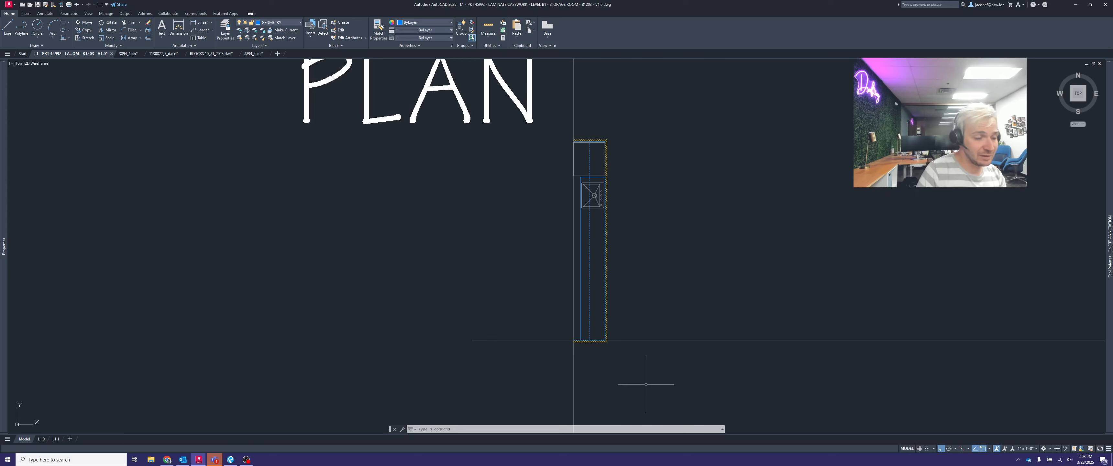
{"action": "left_click", "coordinate": [1034, 449]}
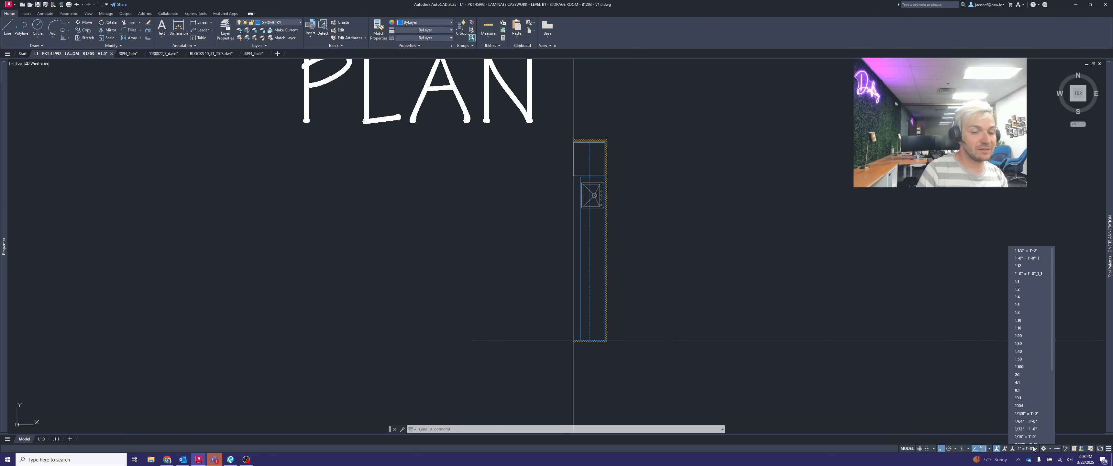
{"action": "scroll", "coordinate": [1034, 328], "scroll_direction": "down", "scroll_amount": 5}
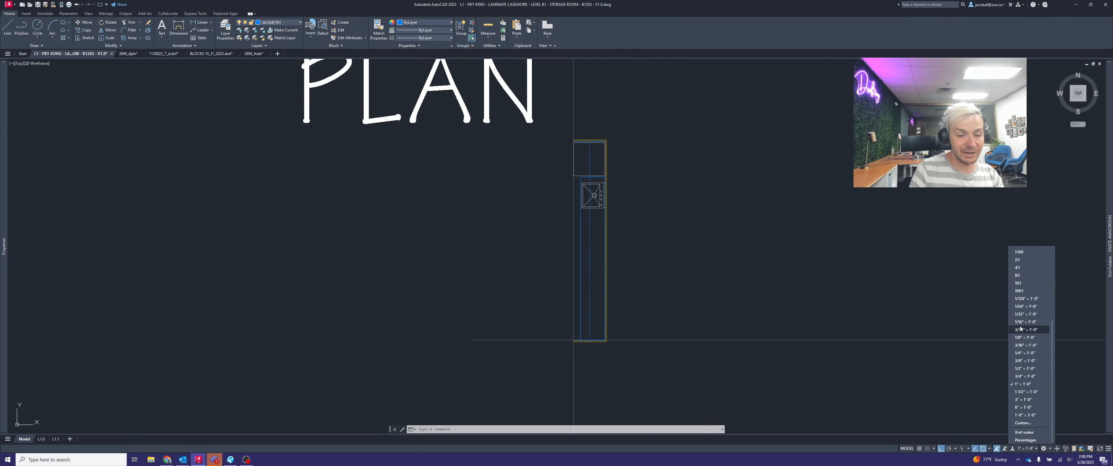
{"action": "left_click", "coordinate": [1038, 392]}
{"action": "key", "text": "Escape"}
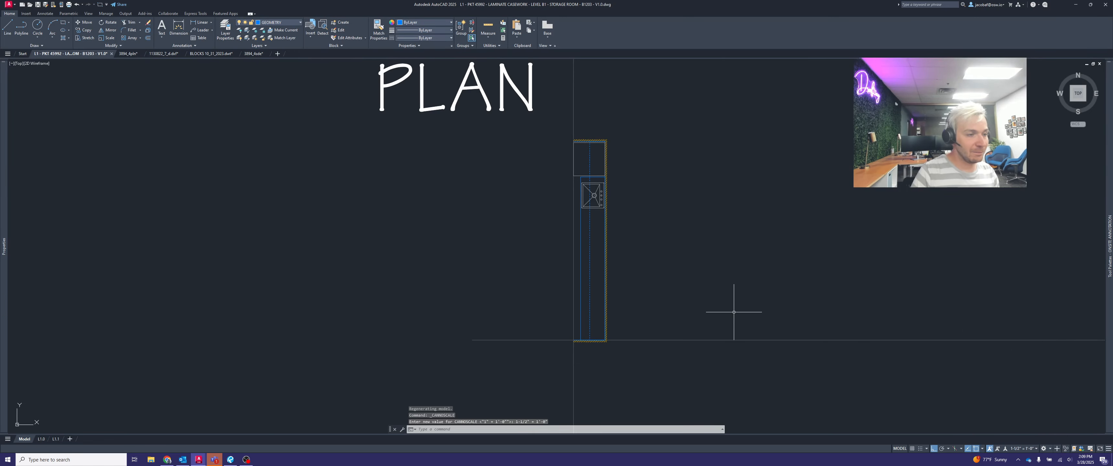
{"action": "key", "text": "Escape"}
- Add a vertical linear dimension along the countertop's length in the plan and check it on sheet L1.0
{"action": "type", "text": "DIMLin"}
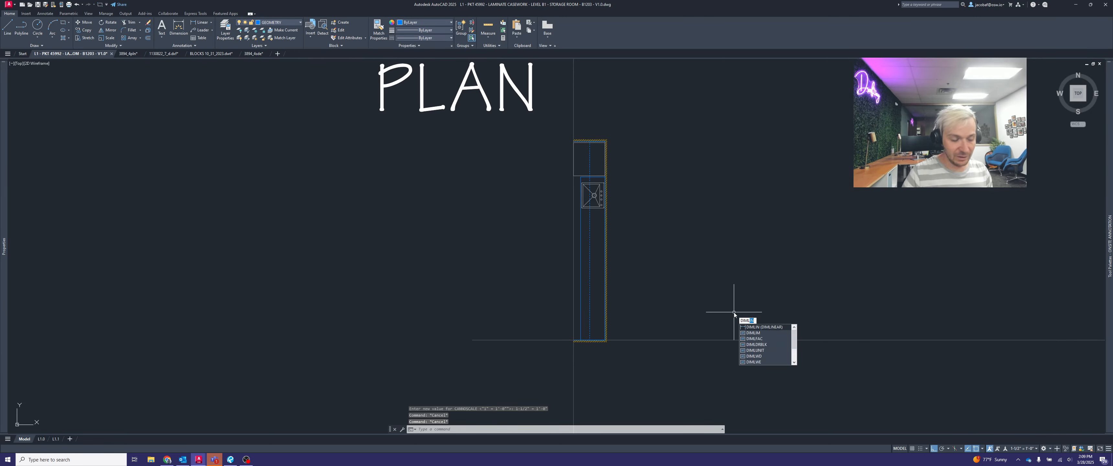
{"action": "key", "text": "Return"}
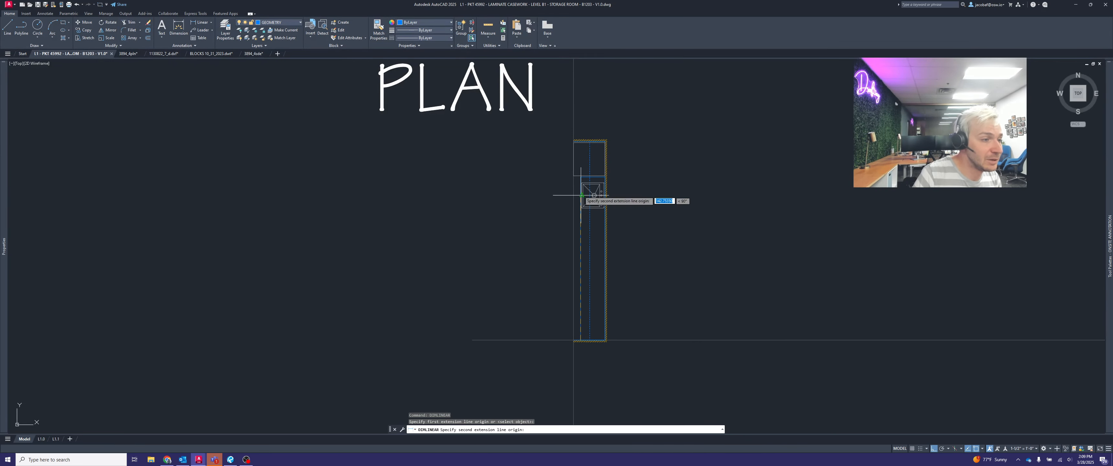
{"action": "scroll", "coordinate": [588, 190], "scroll_direction": "up", "scroll_amount": 3}
{"action": "left_click", "coordinate": [579, 163]}
{"action": "scroll", "coordinate": [562, 173], "scroll_direction": "down", "scroll_amount": 3}
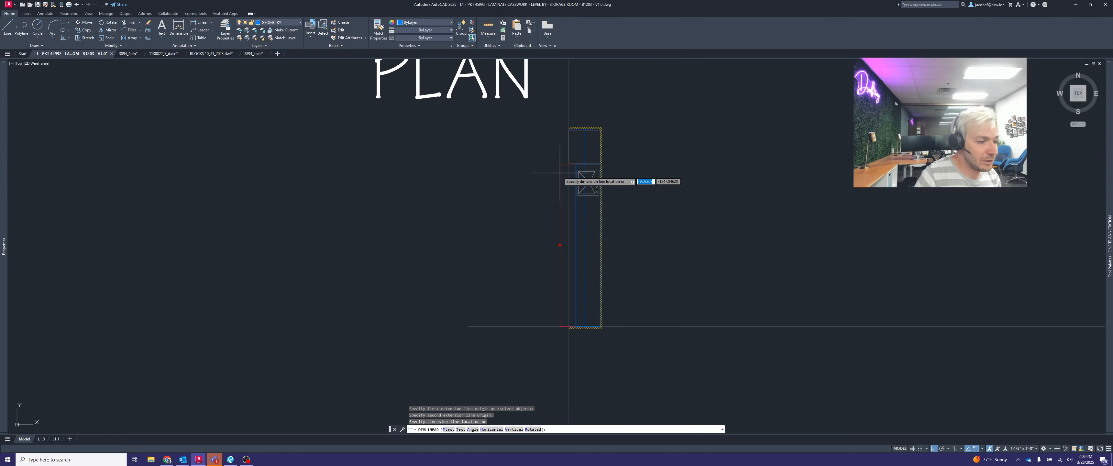
{"action": "scroll", "coordinate": [543, 179], "scroll_direction": "up", "scroll_amount": 2}
{"action": "left_click", "coordinate": [561, 177]}
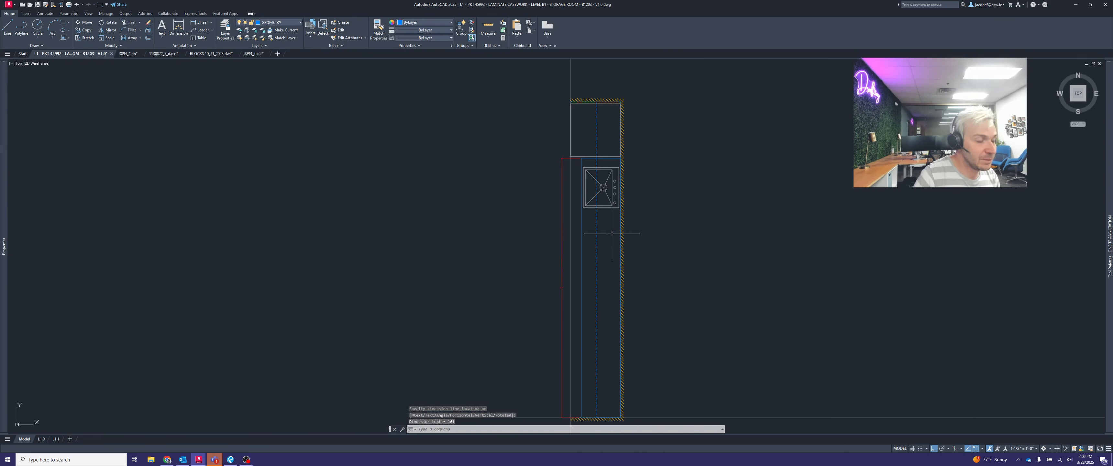
{"action": "middle_click_drag", "start_coordinate": [647, 251], "coordinate": [622, 224]}
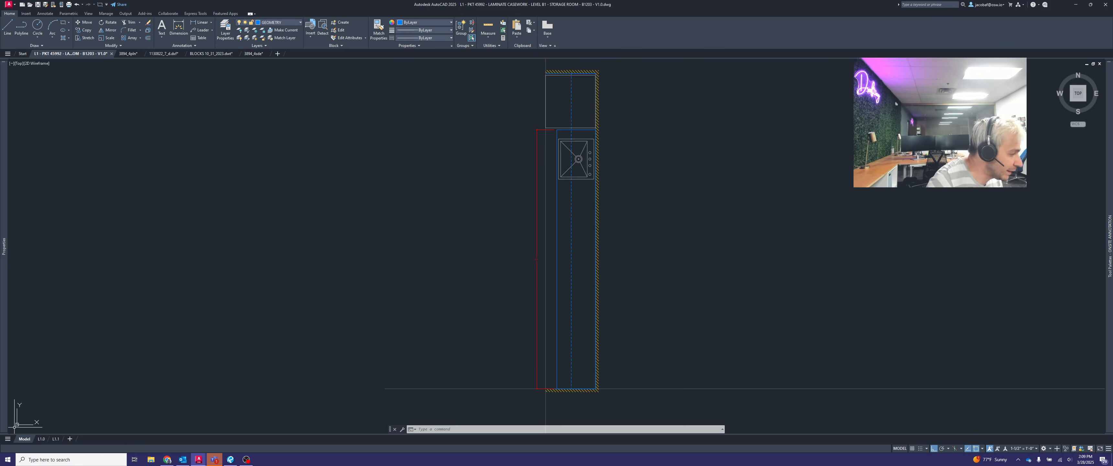
{"action": "left_click", "coordinate": [41, 439]}
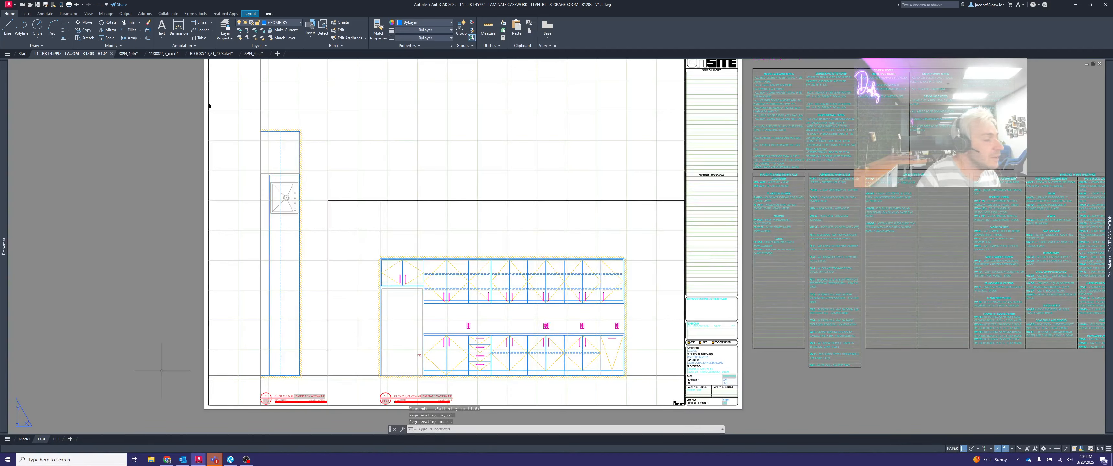
{"action": "middle_click_drag", "start_coordinate": [219, 326], "coordinate": [294, 316]}
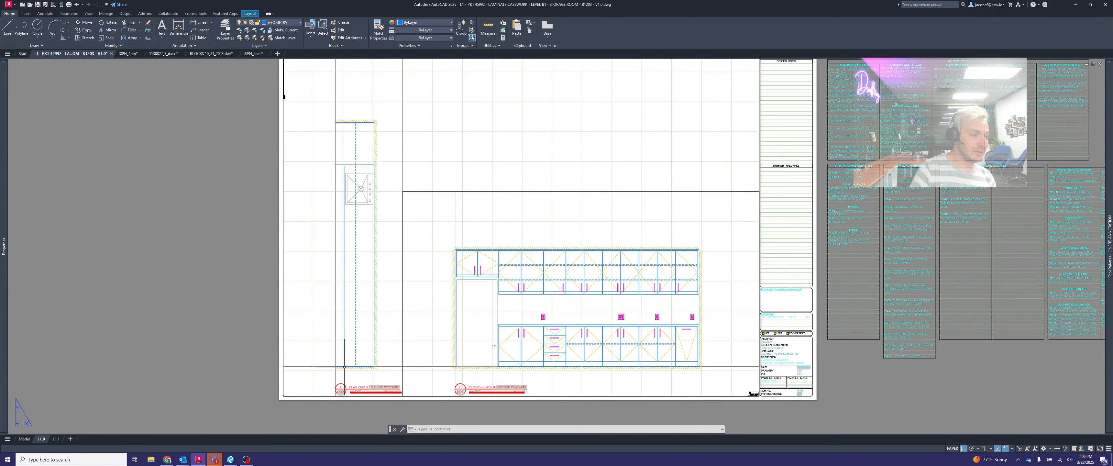
- Delete the countertop length dimension from the plan in model space
{"action": "left_click", "coordinate": [23, 440]}
{"action": "left_click", "coordinate": [542, 258]}
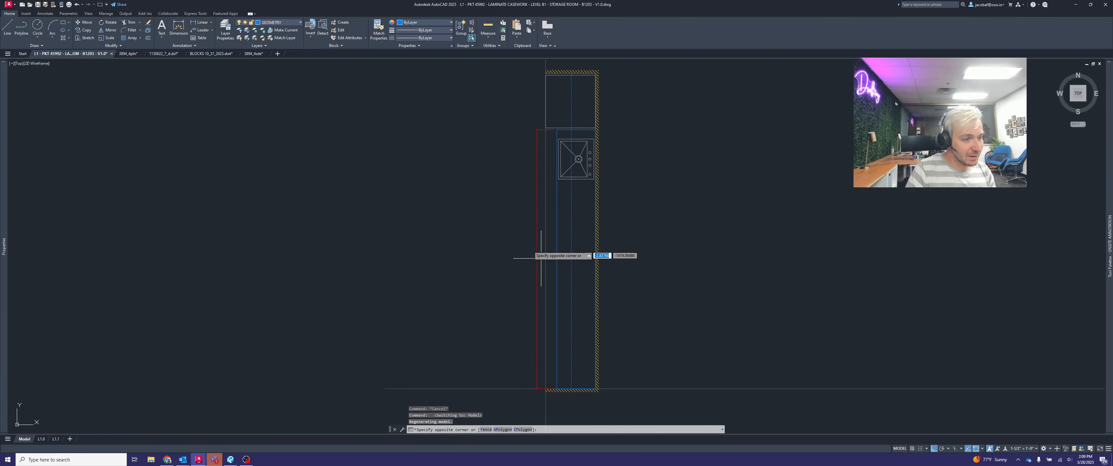
{"action": "left_click", "coordinate": [530, 250]}
{"action": "key", "text": "Delete"}
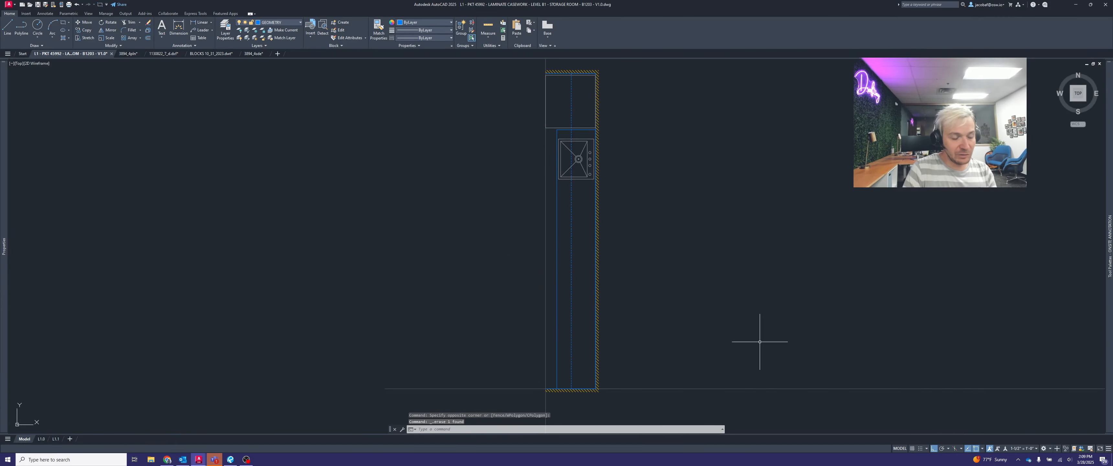
- Set the annotation scale to 1" = 1'-0" and add a vertical linear dimension along the countertop's length in the plan
{"action": "left_click", "coordinate": [1036, 449]}
{"action": "left_click", "coordinate": [1021, 388]}
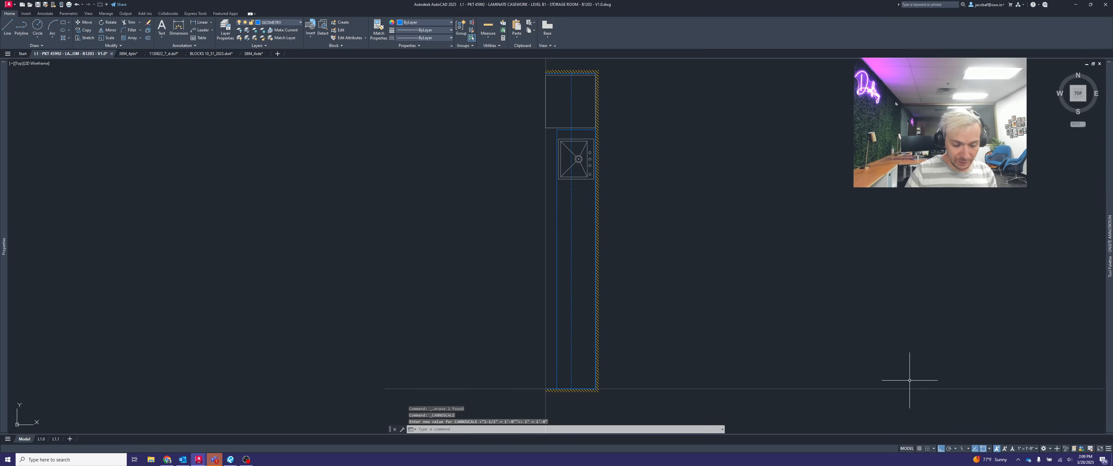
{"action": "type", "text": "dimlinear"}
{"action": "key", "text": "Return"}
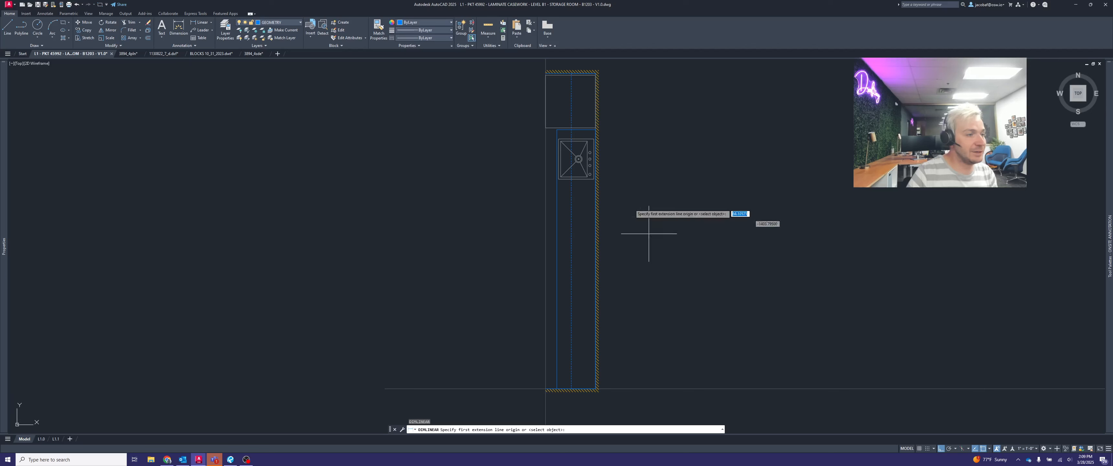
{"action": "left_click", "coordinate": [557, 130]}
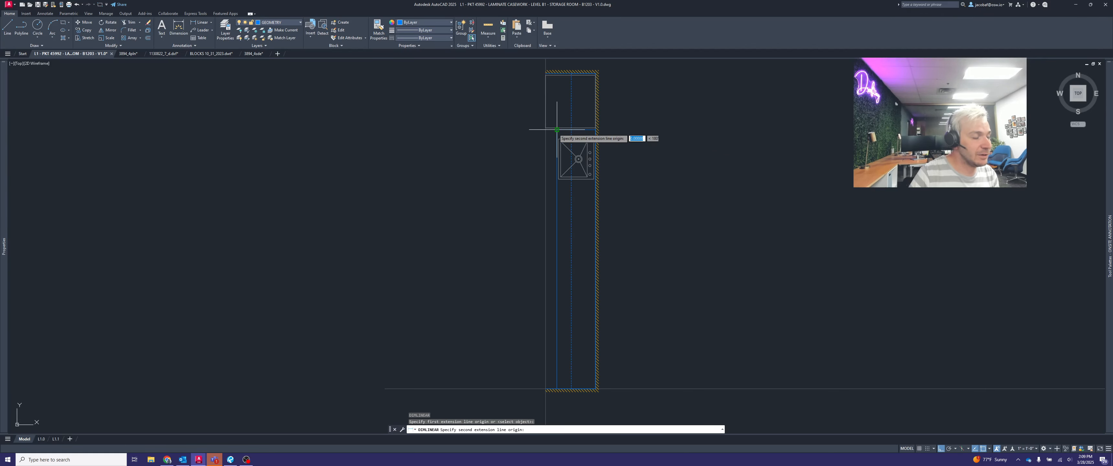
{"action": "left_click", "coordinate": [558, 349]}
{"action": "left_click", "coordinate": [545, 343]}
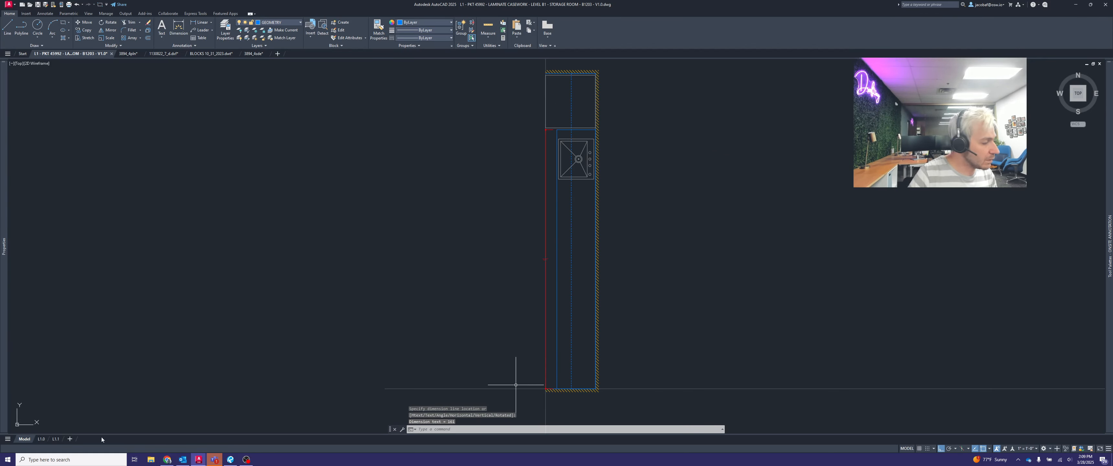
- Inspect the plan's countertop dimension on sheet L1.0
{"action": "left_click", "coordinate": [41, 439]}
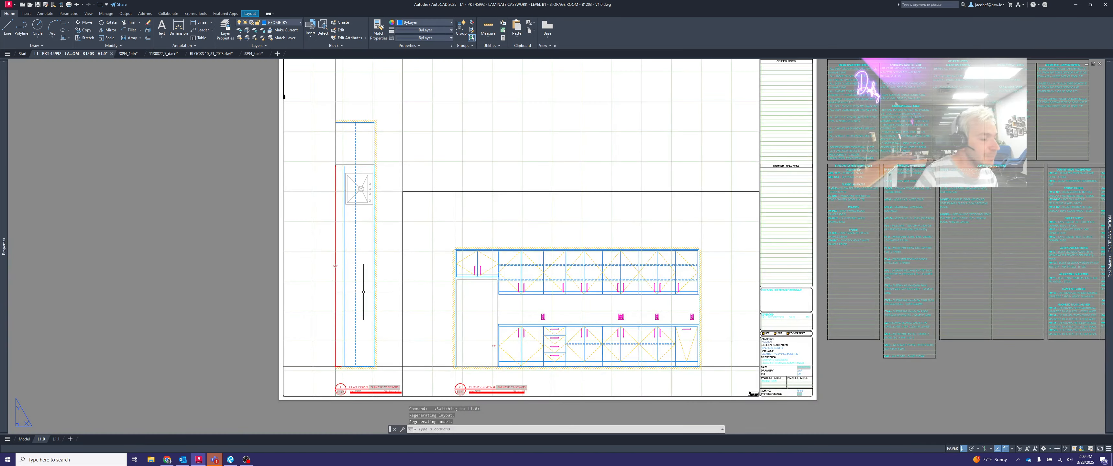
{"action": "scroll", "coordinate": [417, 219], "scroll_direction": "up", "scroll_amount": 4}
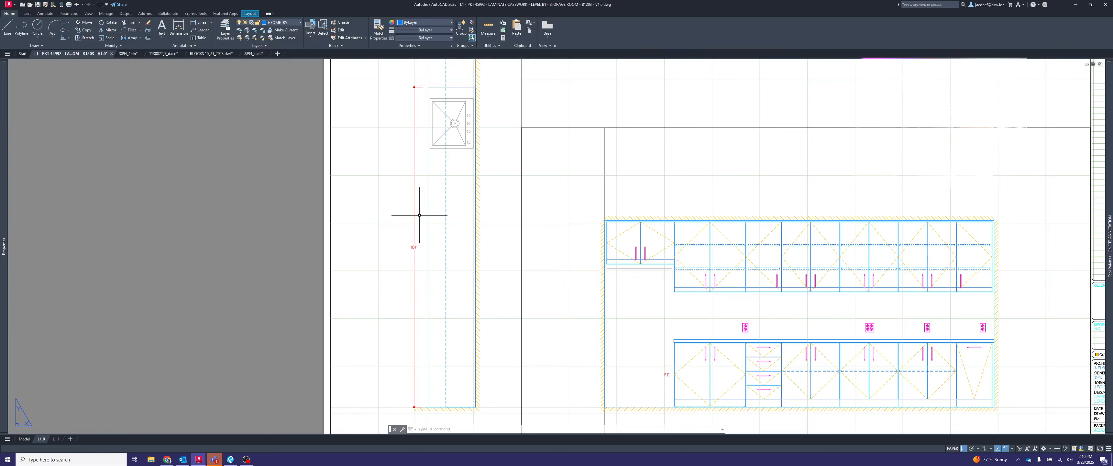
- Delete the countertop length dimension from the plan through its viewport on sheet L1.0
{"action": "double_click", "coordinate": [422, 225]}
{"action": "left_click", "coordinate": [424, 243]}
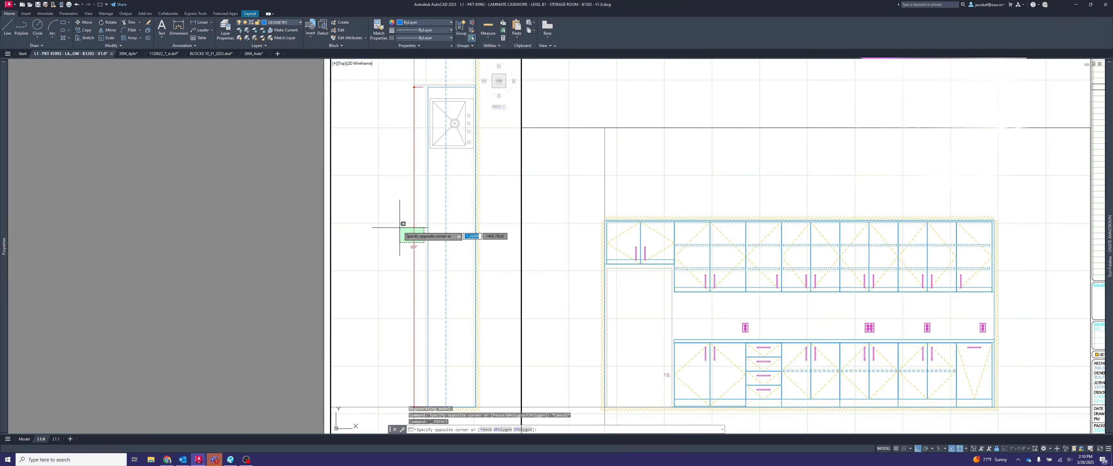
{"action": "left_click", "coordinate": [400, 228]}
{"action": "key", "text": "Delete"}
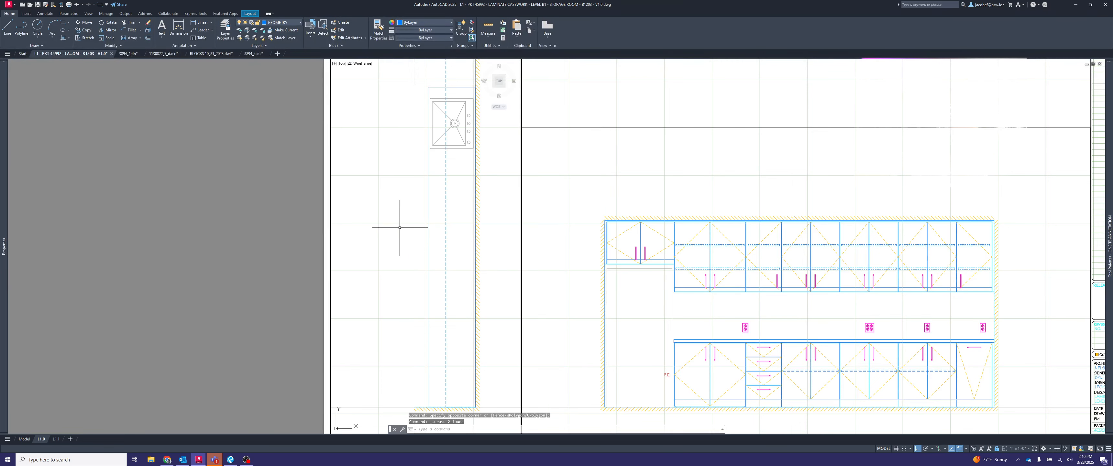
{"action": "key", "text": "ctrl+z"}
{"action": "left_click", "coordinate": [413, 247]}
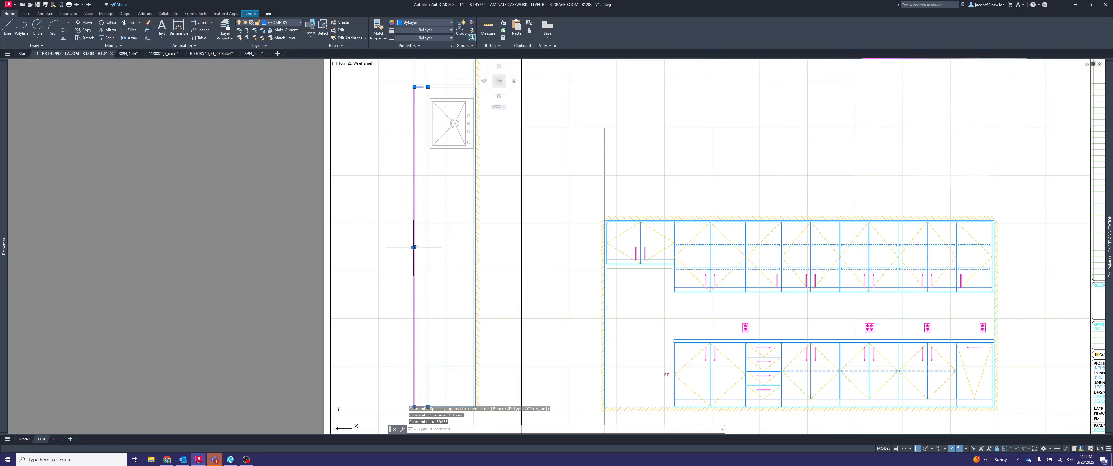
{"action": "key", "text": "Delete"}
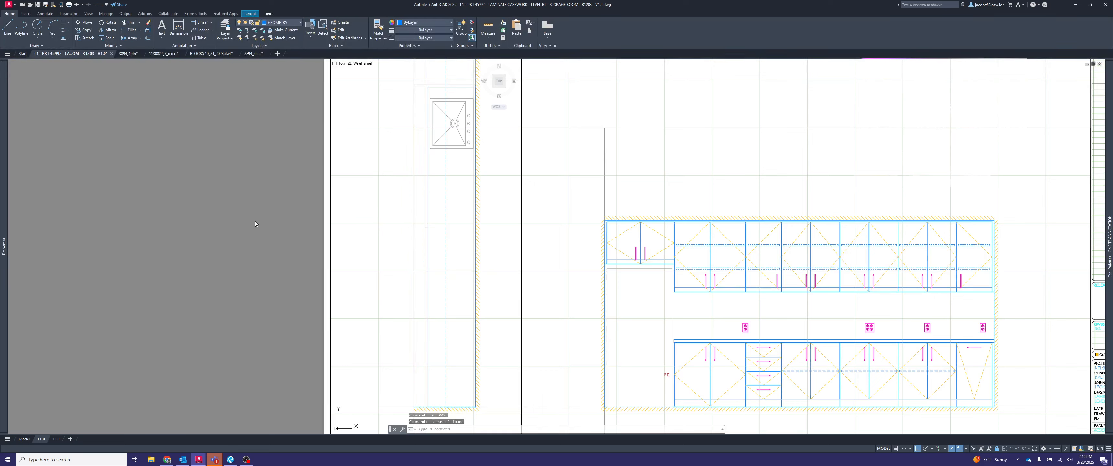
{"action": "double_click", "coordinate": [251, 215]}
- Examine the annotation scale list in model space and the activation of the plan viewport on sheet L1.0
{"action": "left_click", "coordinate": [25, 439]}
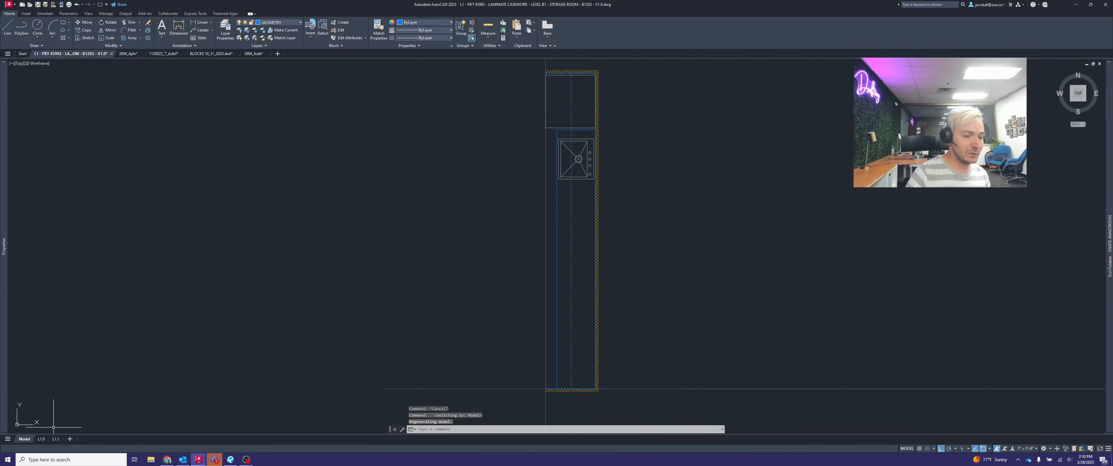
{"action": "left_click", "coordinate": [1027, 449]}
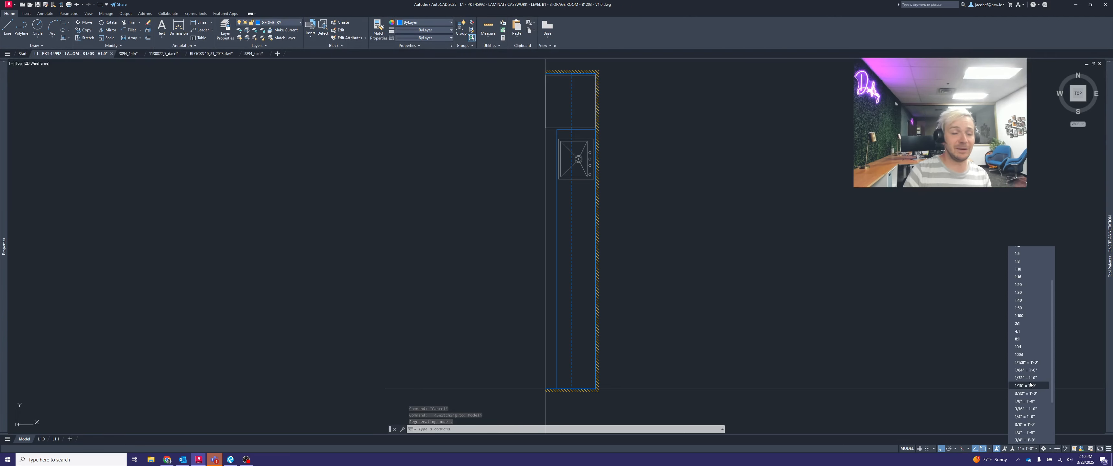
{"action": "left_click", "coordinate": [859, 287]}
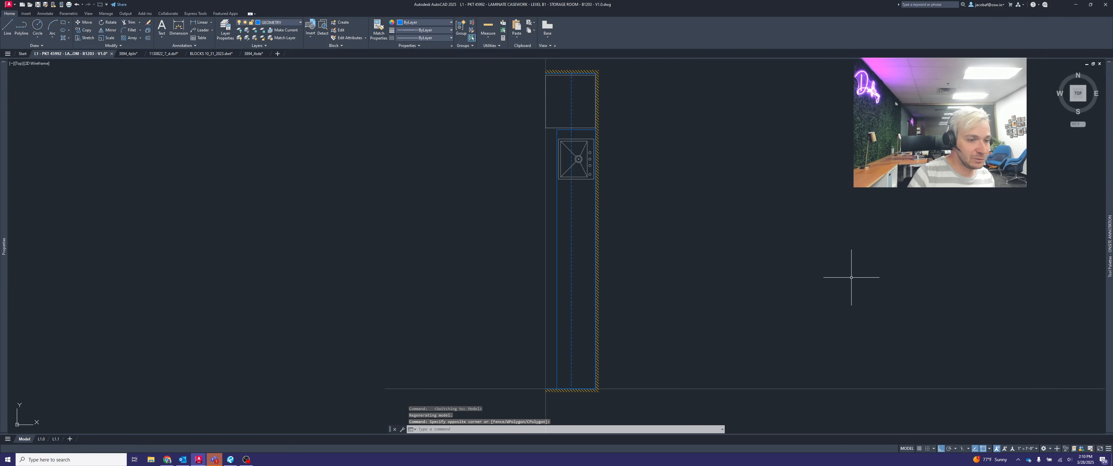
{"action": "left_click", "coordinate": [40, 441]}
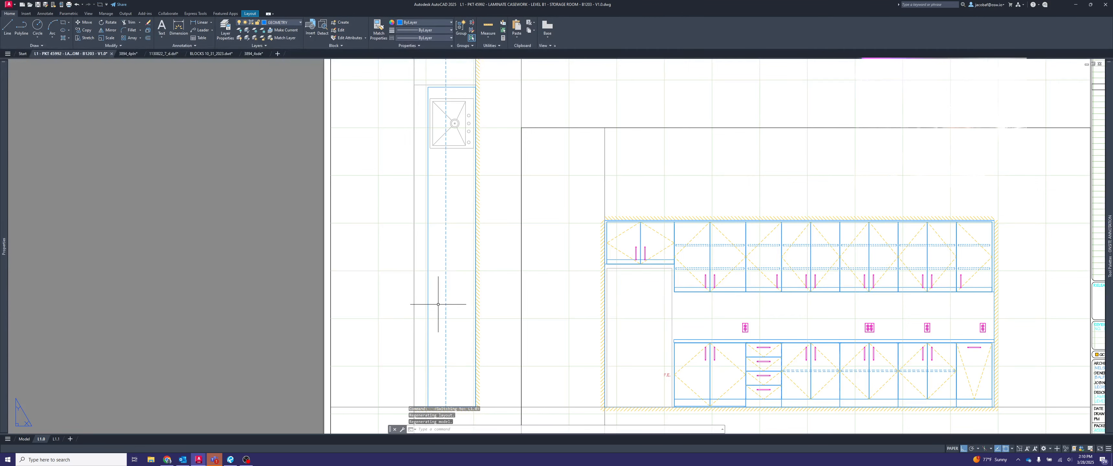
{"action": "double_click", "coordinate": [492, 256]}
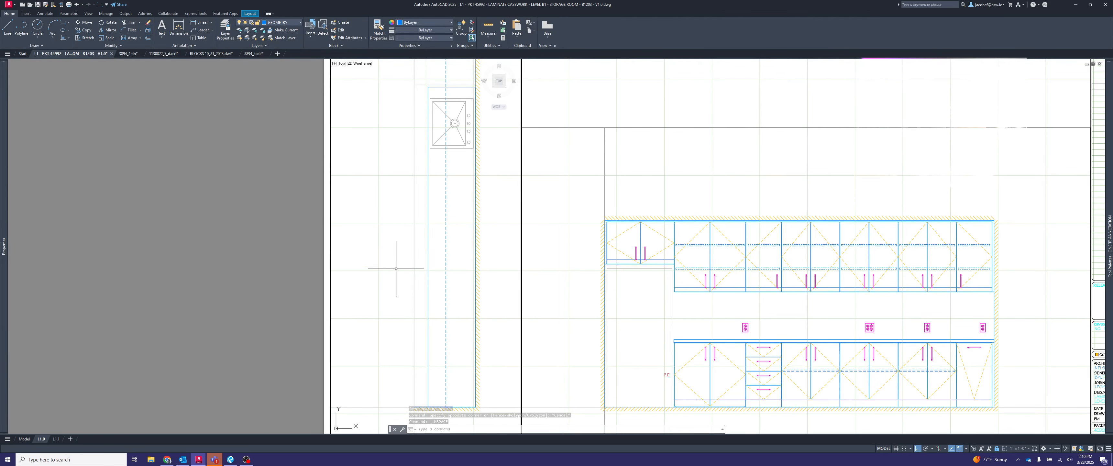
{"action": "double_click", "coordinate": [230, 219]}
{"action": "scroll", "coordinate": [390, 233], "scroll_direction": "down", "scroll_amount": 2}
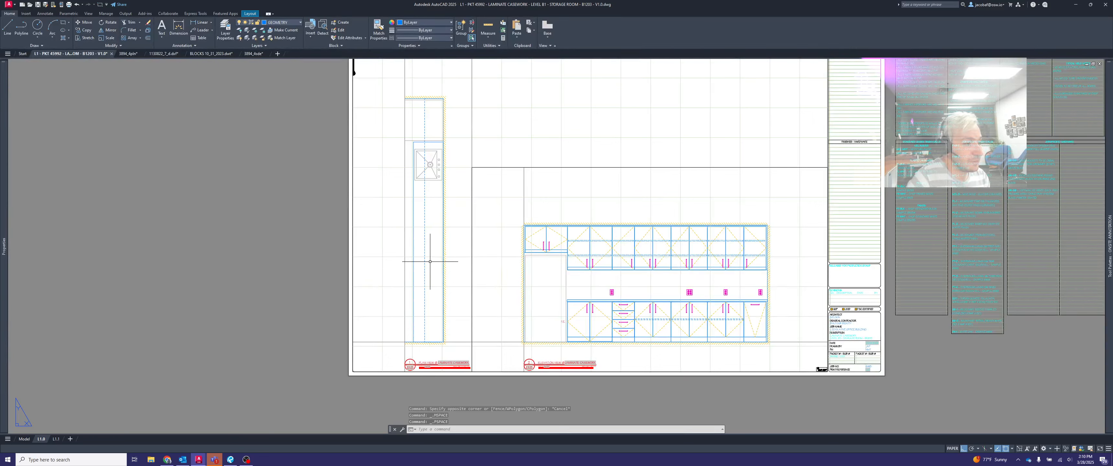
{"action": "double_click", "coordinate": [454, 244]}
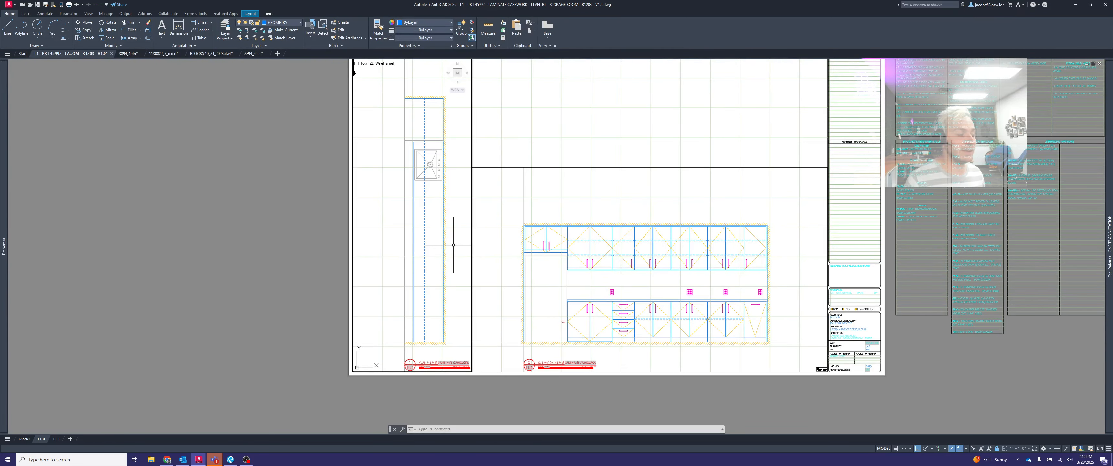
{"action": "double_click", "coordinate": [514, 140]}
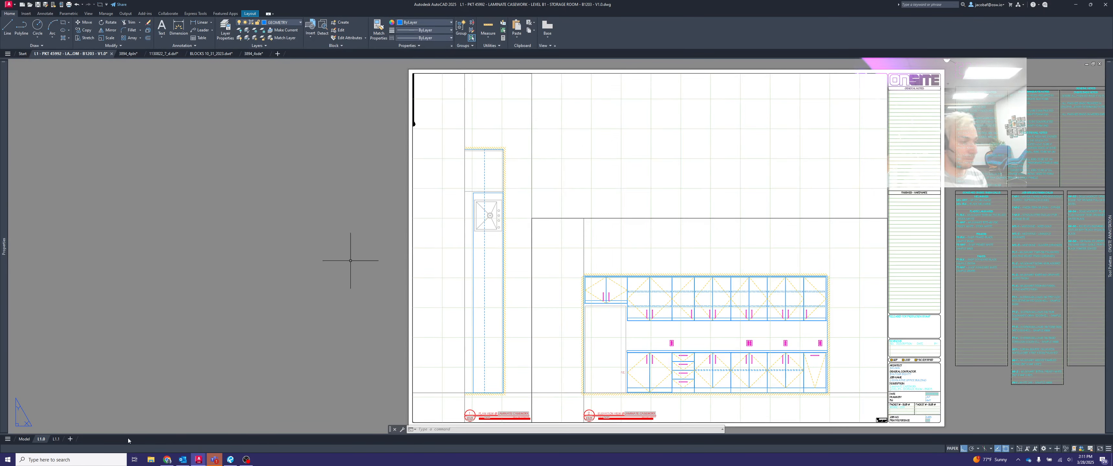
- Add a vertical linear dimension along the plan's full length in model space, offset outside the wall, and check it on sheet L1.0
{"action": "left_click", "coordinate": [24, 439]}
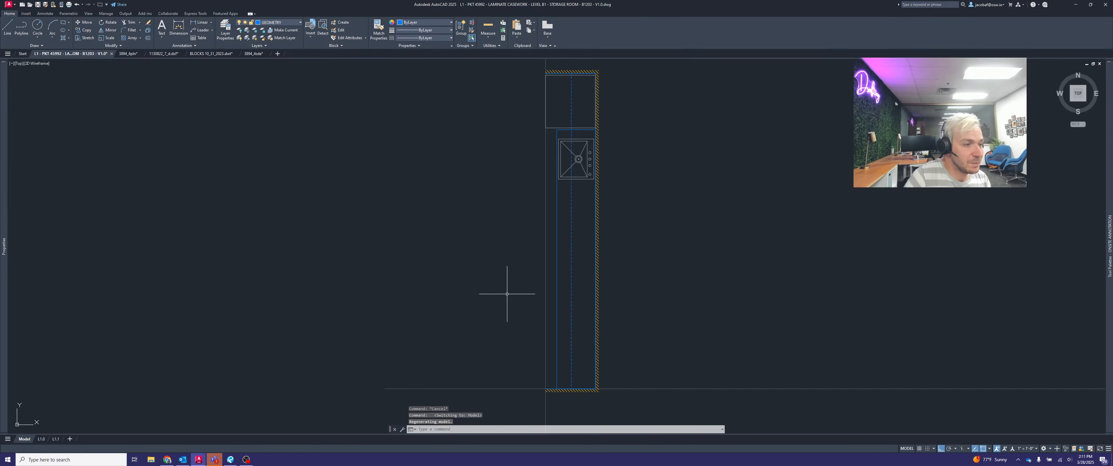
{"action": "scroll", "coordinate": [507, 294], "scroll_direction": "down", "scroll_amount": 2}
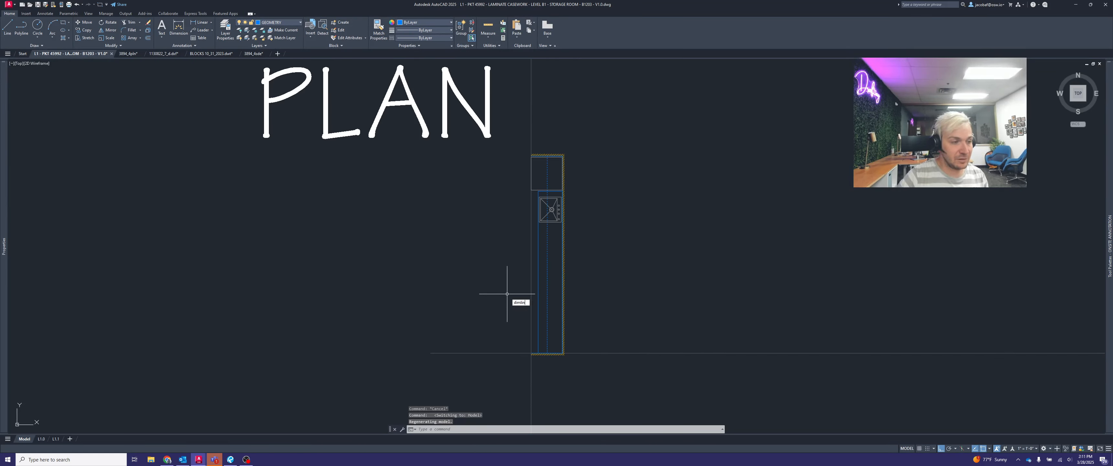
{"action": "key", "text": "Return"}
{"action": "left_click", "coordinate": [563, 155]}
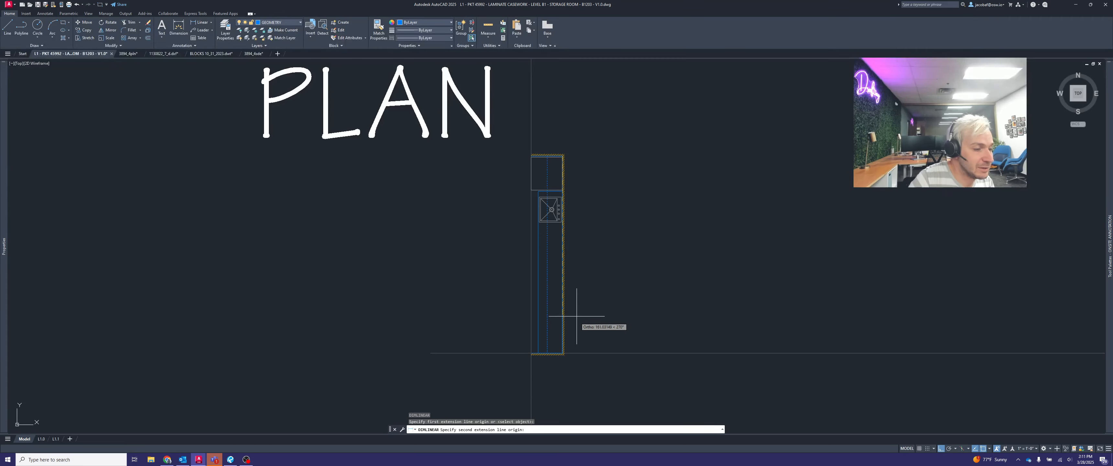
{"action": "left_click", "coordinate": [564, 353]}
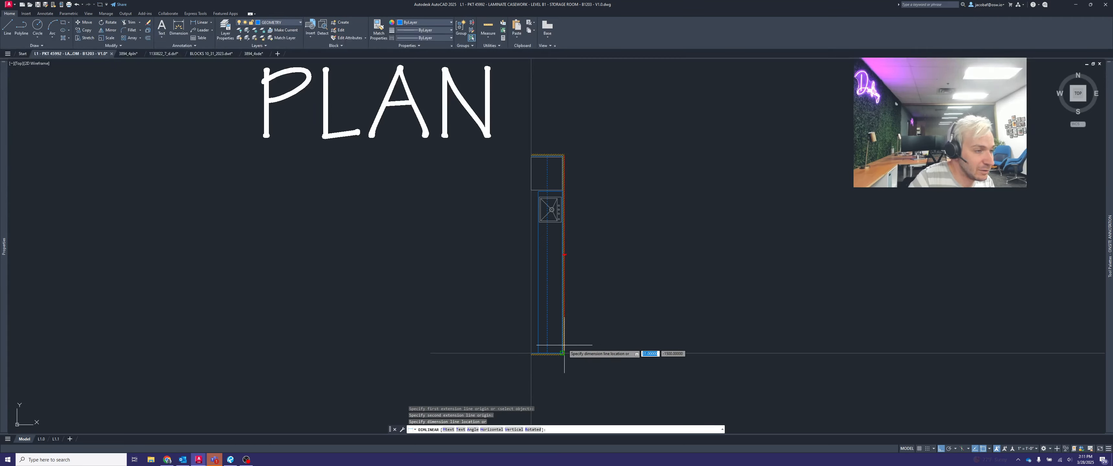
{"action": "left_click", "coordinate": [617, 328]}
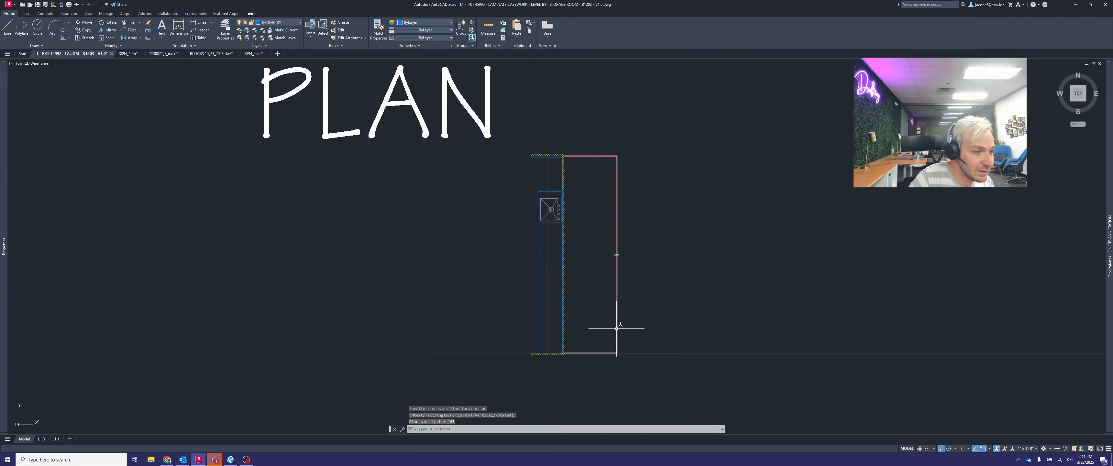
{"action": "left_click", "coordinate": [41, 439]}
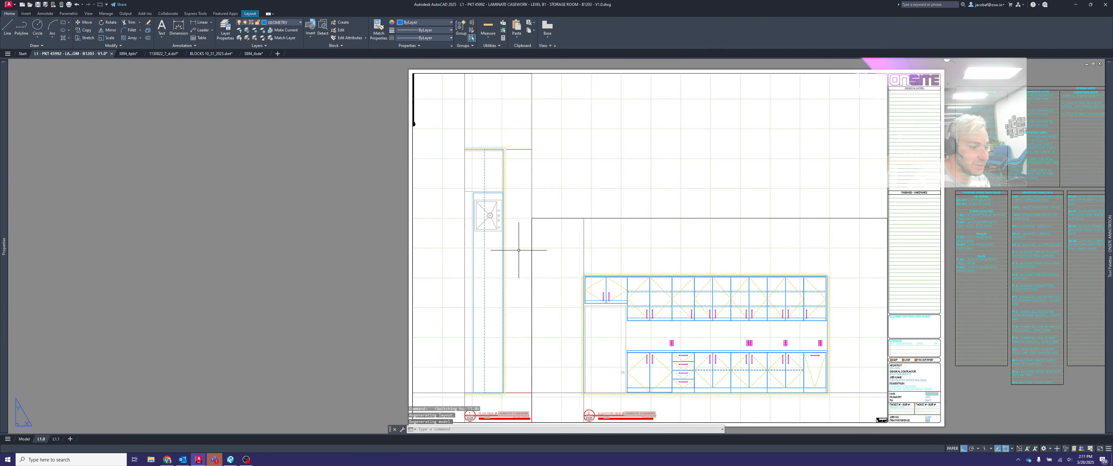
{"action": "scroll", "coordinate": [526, 195], "scroll_direction": "up", "scroll_amount": 2}
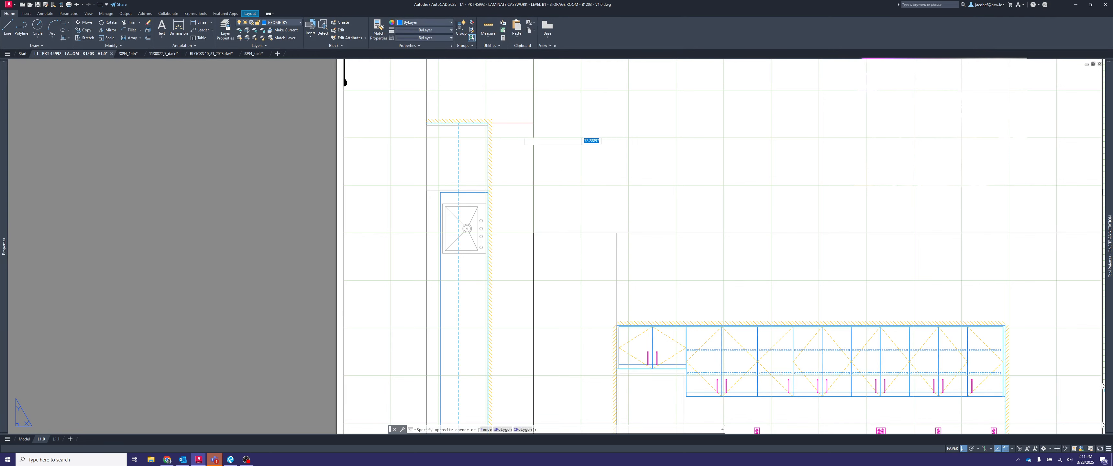
- Delete the plan's overall length dimension through the plan viewport on sheet L1.0
{"action": "double_click", "coordinate": [519, 127]}
{"action": "left_click", "coordinate": [513, 118]}
{"action": "key", "text": "Delete"}
{"action": "double_click", "coordinate": [593, 132]}
{"action": "scroll", "coordinate": [593, 132], "scroll_direction": "down", "scroll_amount": 3}
{"action": "scroll", "coordinate": [626, 192], "scroll_direction": "up", "scroll_amount": 1}
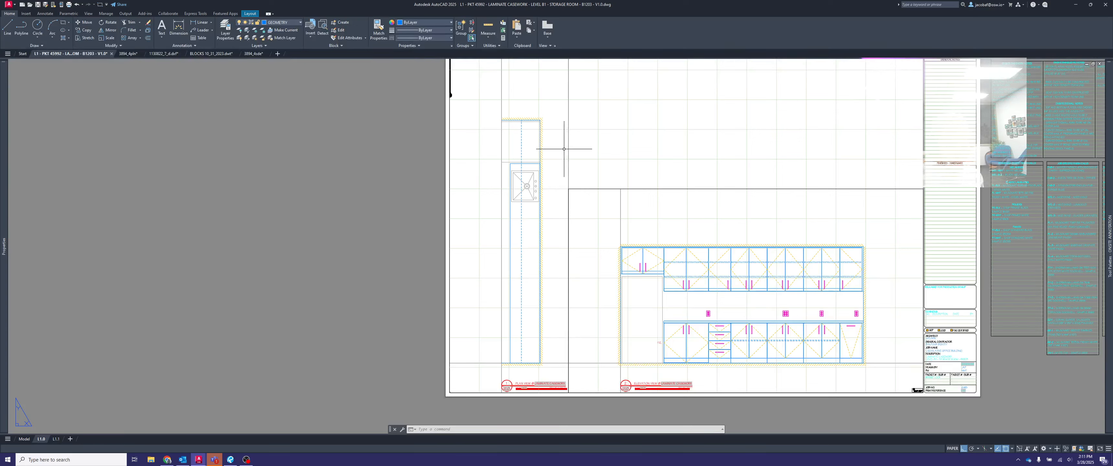
- Add a horizontal linear dimension across the plan's upper end in paper space on sheet L1.0 and move its line above the wall
{"action": "key", "text": "Return"}
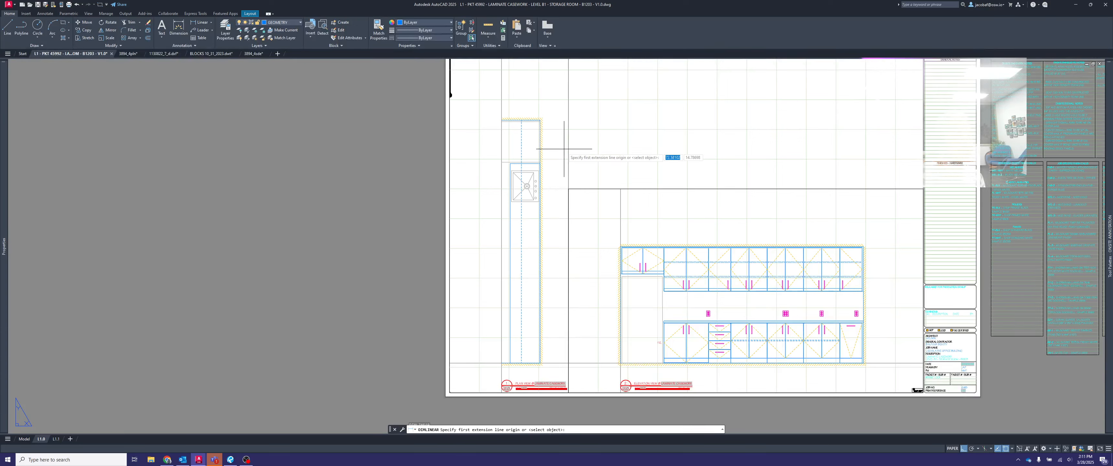
{"action": "left_click", "coordinate": [504, 119]}
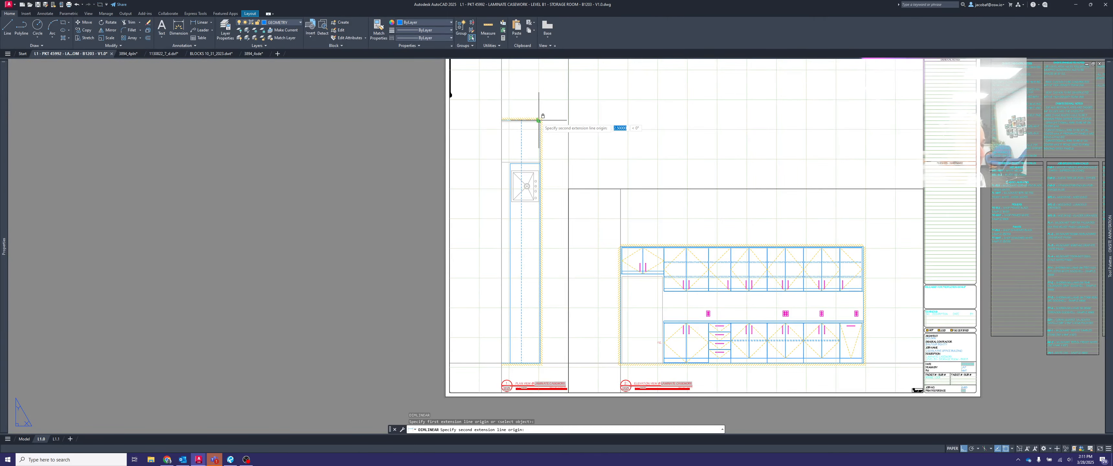
{"action": "left_click", "coordinate": [540, 120]}
{"action": "left_click", "coordinate": [528, 114]}
{"action": "scroll", "coordinate": [529, 116], "scroll_direction": "up", "scroll_amount": 4}
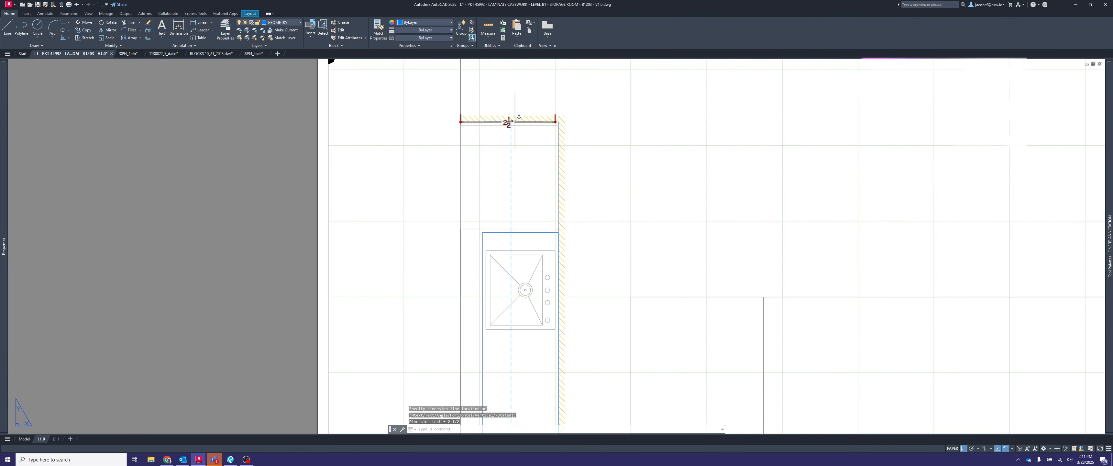
{"action": "left_click", "coordinate": [508, 122]}
{"action": "left_click", "coordinate": [508, 122]}
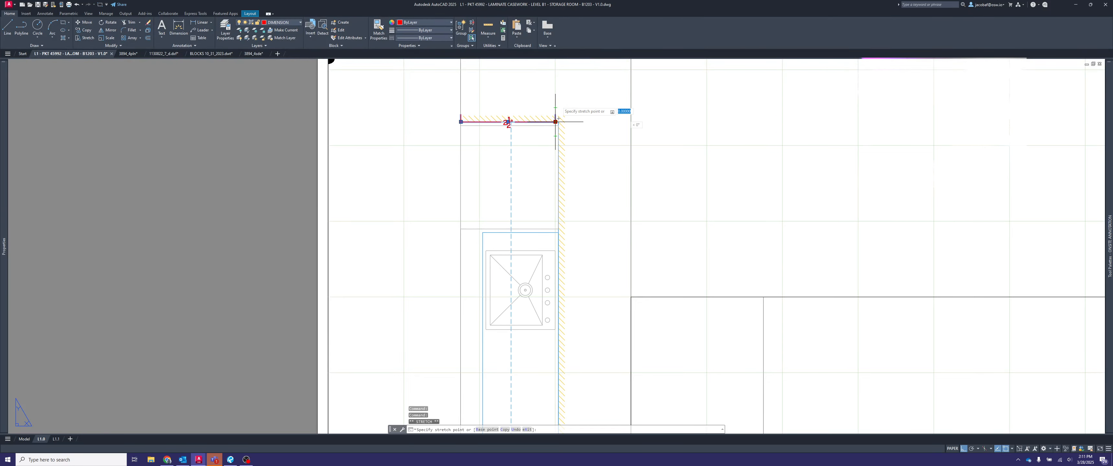
{"action": "left_click", "coordinate": [554, 90]}
{"action": "scroll", "coordinate": [601, 146], "scroll_direction": "down", "scroll_amount": 4}
{"action": "middle_click_drag", "start_coordinate": [600, 147], "coordinate": [648, 146]}
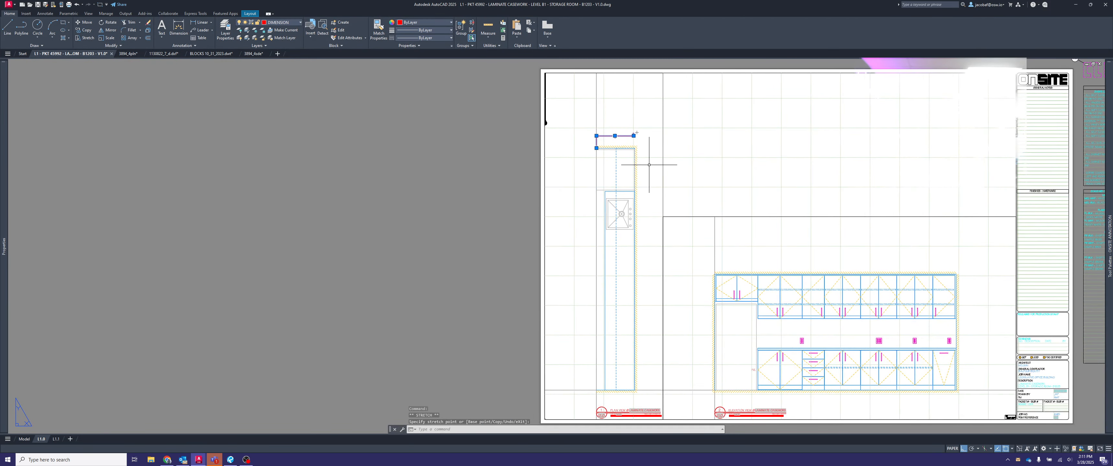
{"action": "key", "text": "Escape"}
- Try selecting the paper-space width dimension from inside the plan viewport, and delete it from paper space
{"action": "double_click", "coordinate": [641, 139]}
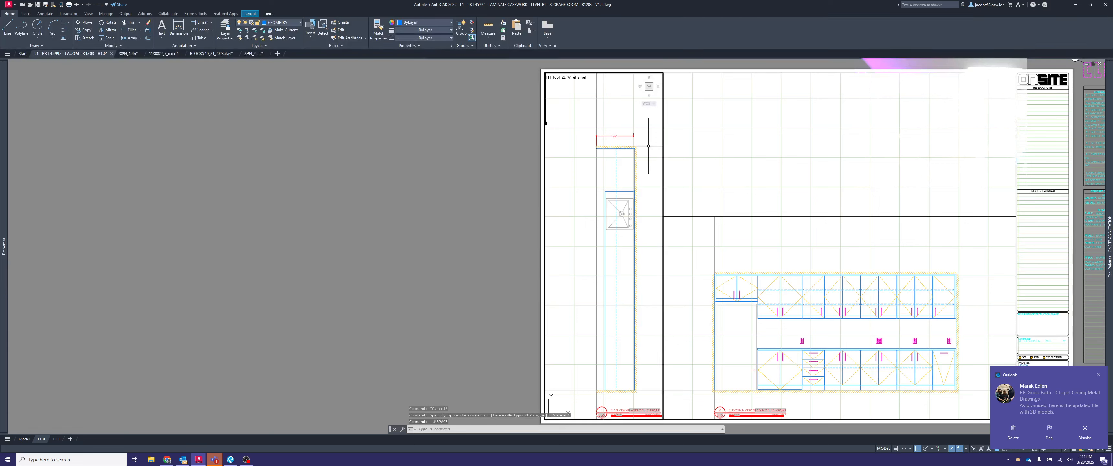
{"action": "left_click", "coordinate": [617, 140]}
{"action": "left_click", "coordinate": [586, 109]}
{"action": "left_click", "coordinate": [627, 140]}
{"action": "left_click", "coordinate": [616, 133]}
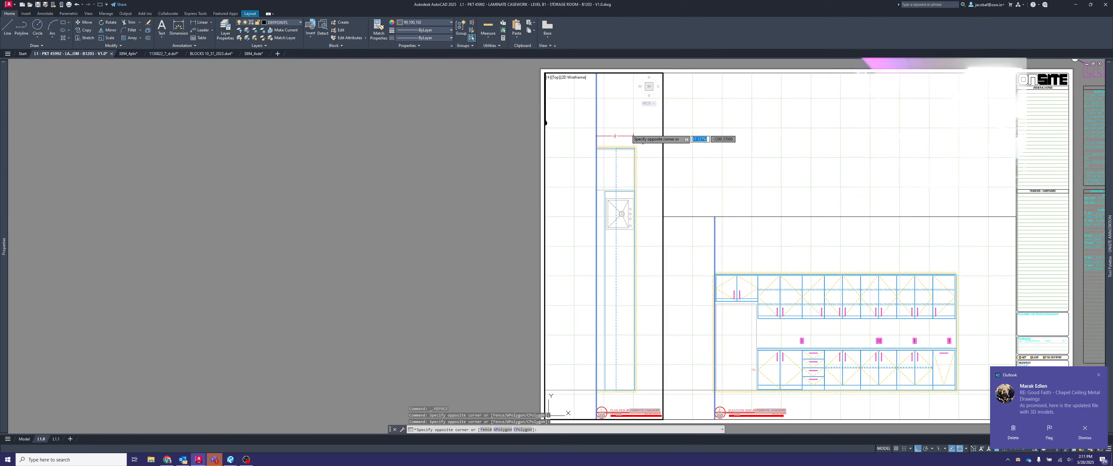
{"action": "double_click", "coordinate": [677, 149]}
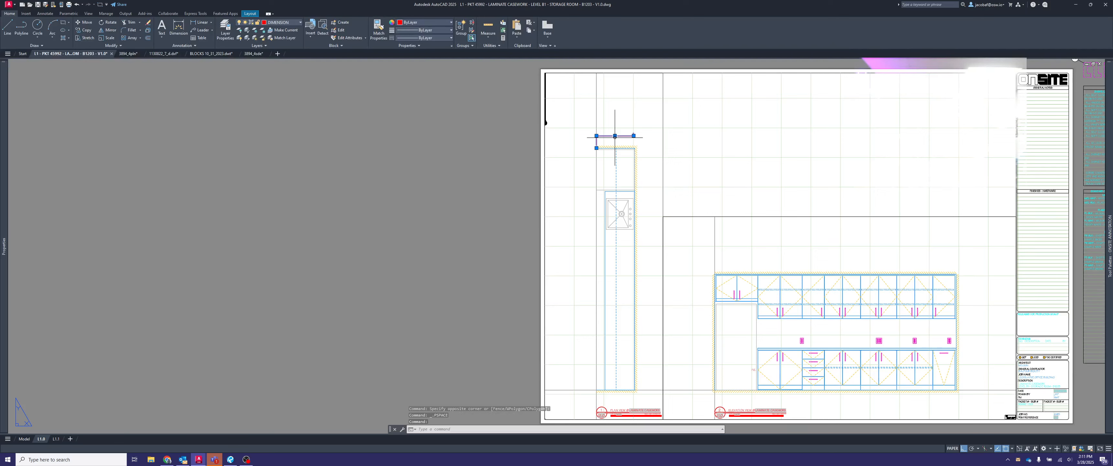
{"action": "key", "text": "Delete"}
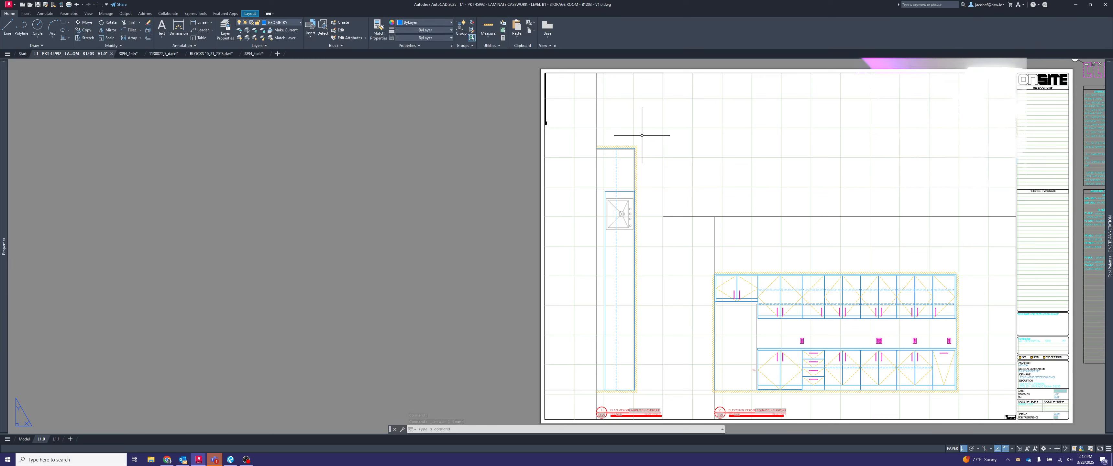
- Activate the plan viewport on sheet L1.0 for working near the plan's upper end
{"action": "middle_click_drag", "start_coordinate": [640, 259], "coordinate": [607, 245]}
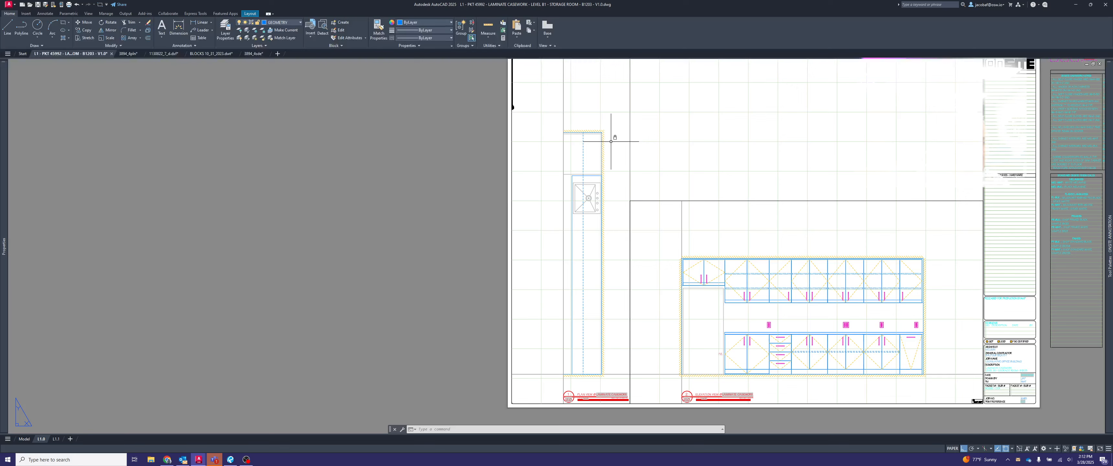
{"action": "scroll", "coordinate": [610, 123], "scroll_direction": "up", "scroll_amount": 2}
{"action": "double_click", "coordinate": [610, 124]}
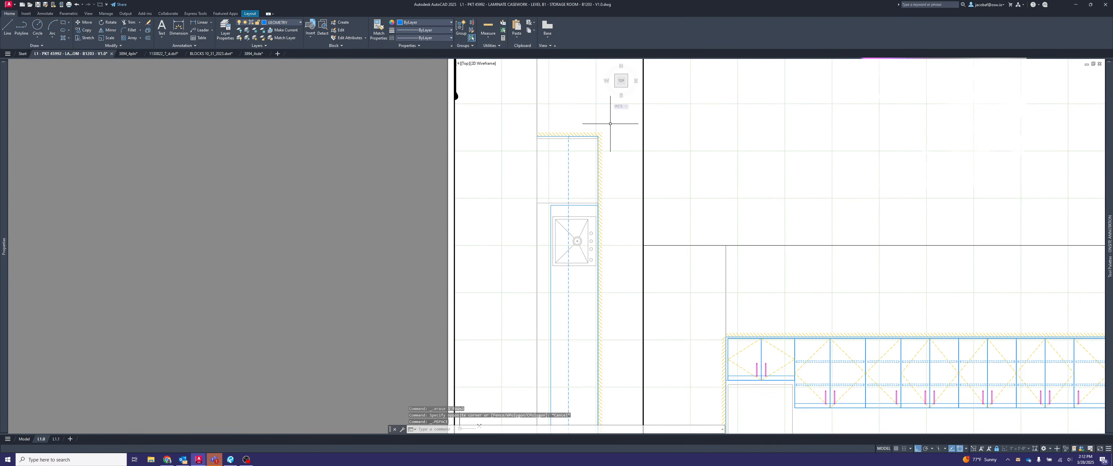
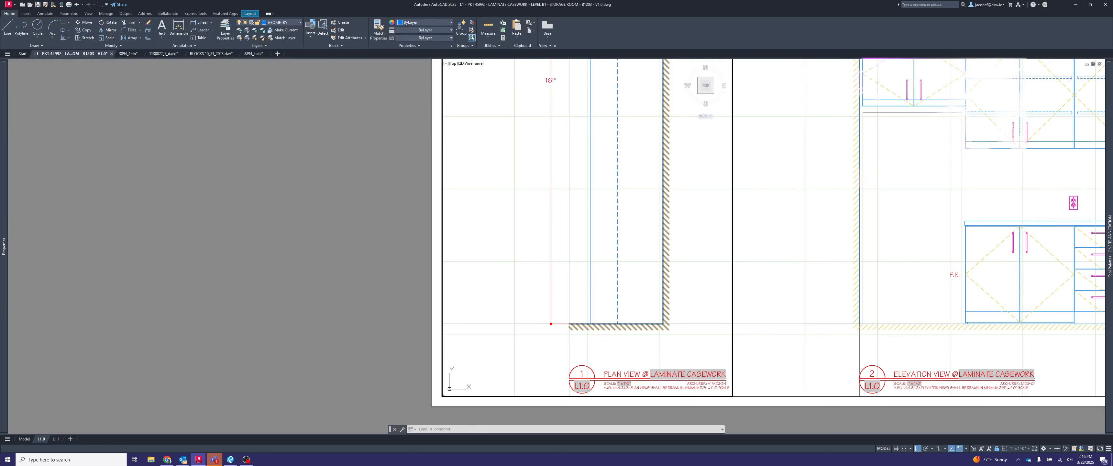
{"action": "key", "text": "Escape"}
{"action": "key", "text": "Escape"}
{"action": "key", "text": "Escape"}
{"action": "type", "text": "dim"}
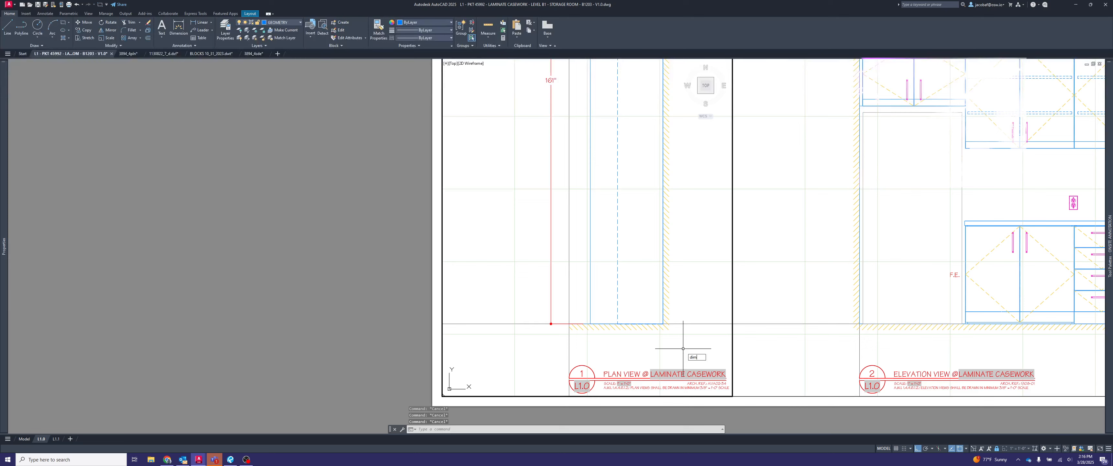
{"action": "type", "text": "lin"}
{"action": "key", "text": "Escape"}
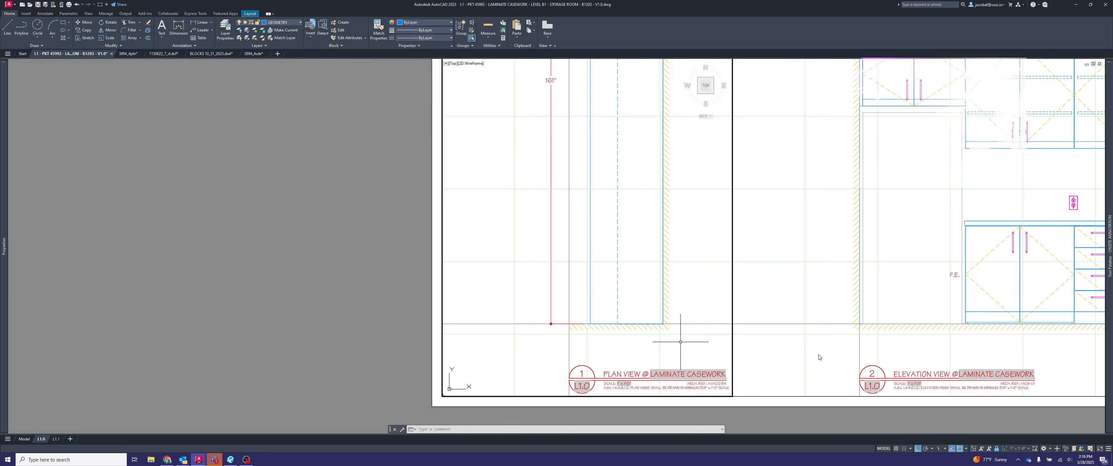
- Open Notes.pdf from the Raw Videos training folder in File Explorer, close it, and return to the folder window
{"action": "key", "text": "super+e"}
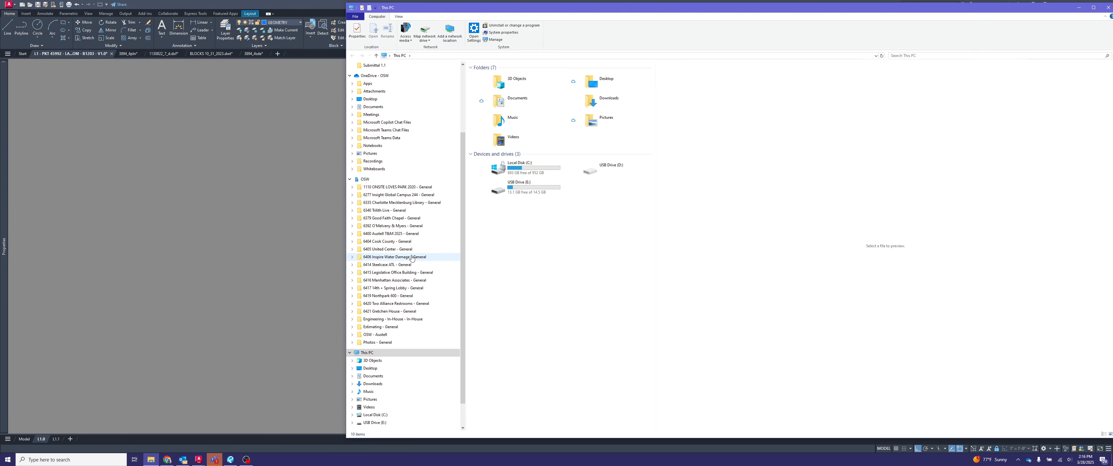
{"action": "scroll", "coordinate": [408, 137], "scroll_direction": "up", "scroll_amount": 3}
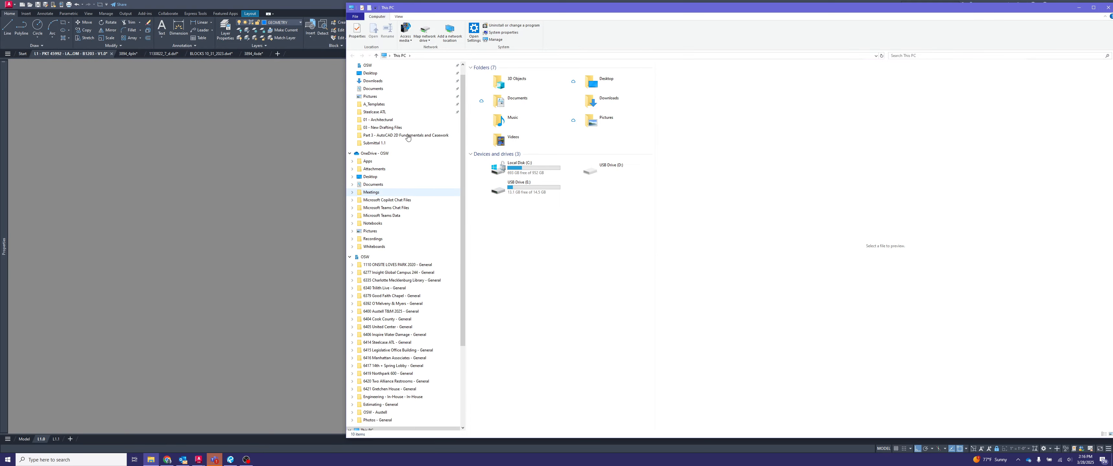
{"action": "left_click", "coordinate": [389, 135]}
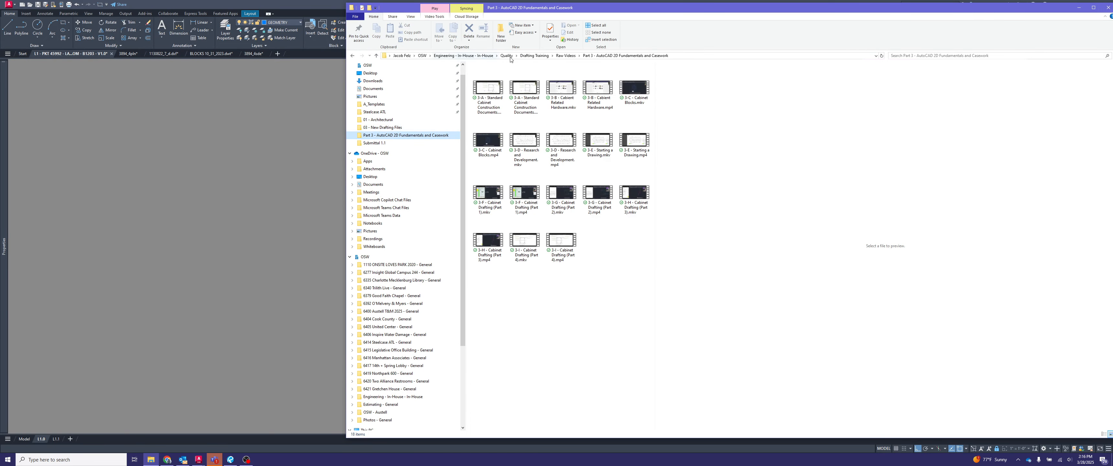
{"action": "left_click", "coordinate": [566, 55]}
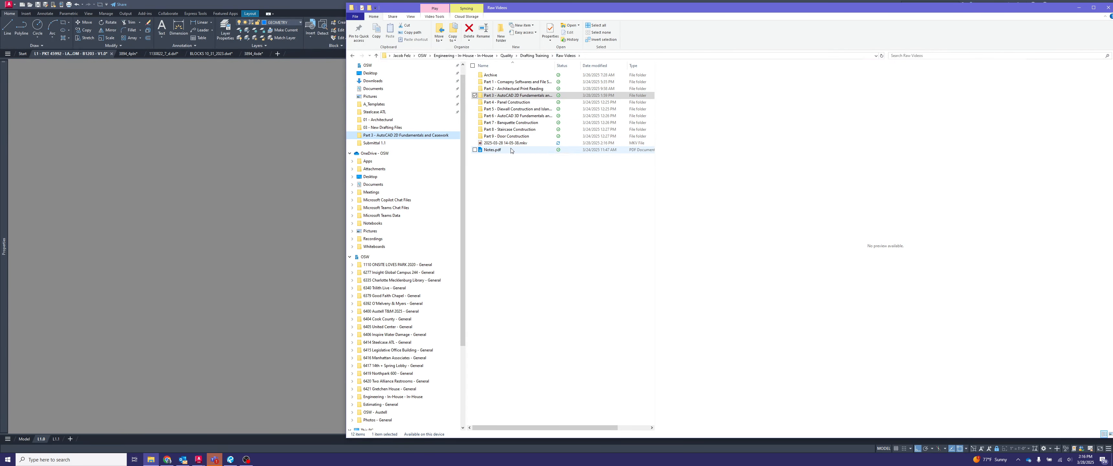
{"action": "left_click", "coordinate": [511, 150]}
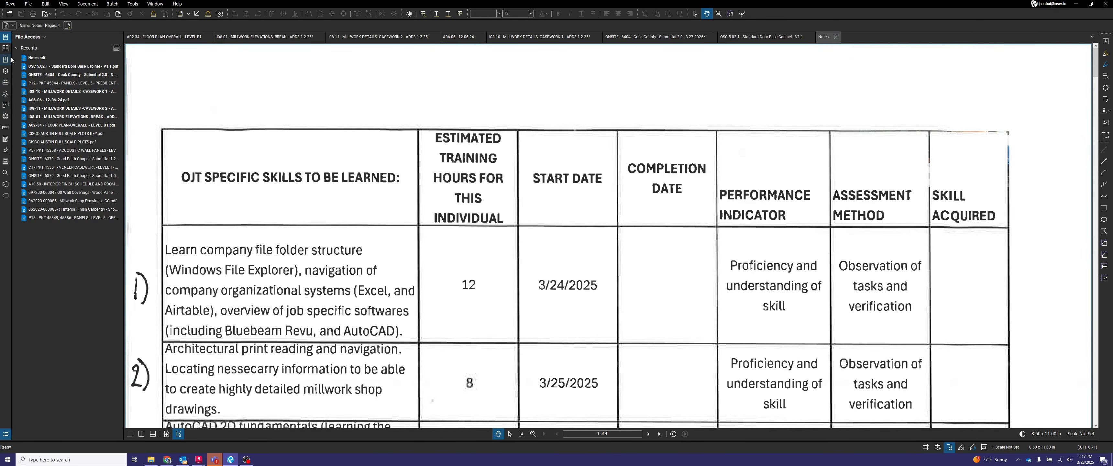
{"action": "left_click", "coordinate": [5, 48]}
{"action": "left_click", "coordinate": [836, 37]}
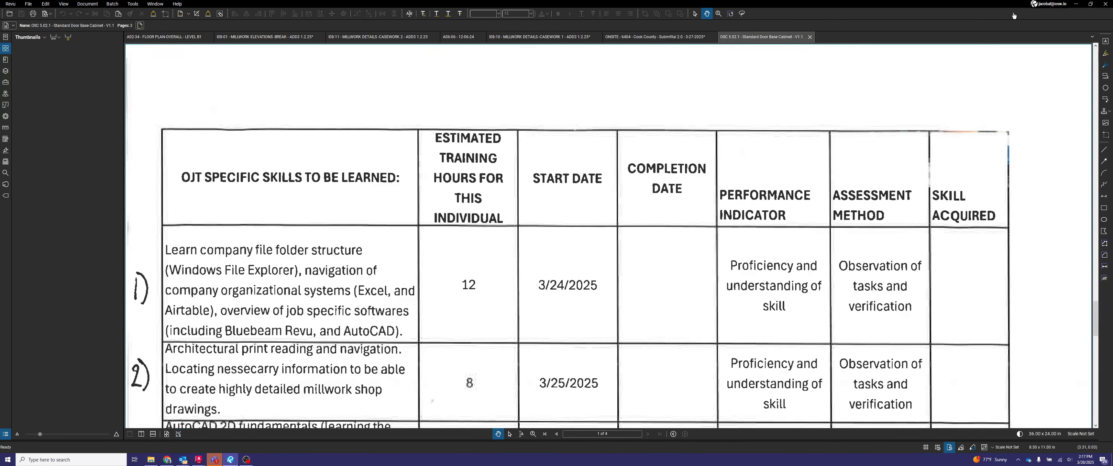
{"action": "left_click", "coordinate": [1076, 4]}
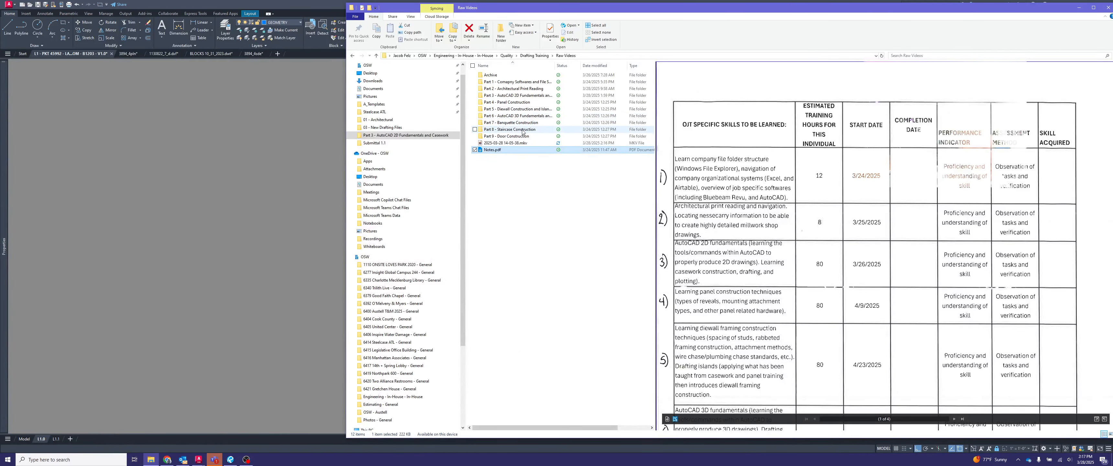
- Go up to the Drafting Training folder and open Onsite Suplemental Training Sheets.pdf
{"action": "double_click", "coordinate": [527, 82]}
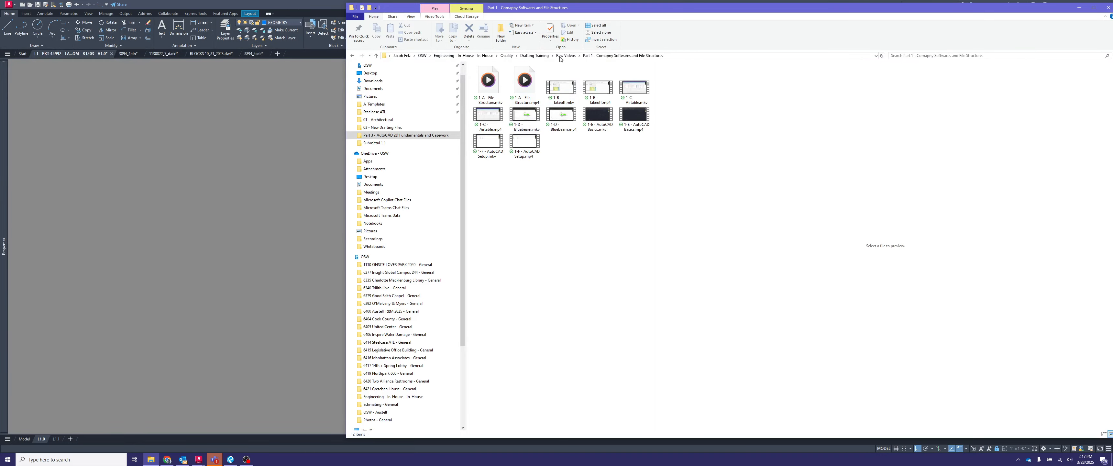
{"action": "left_click", "coordinate": [566, 55]}
{"action": "double_click", "coordinate": [519, 76]}
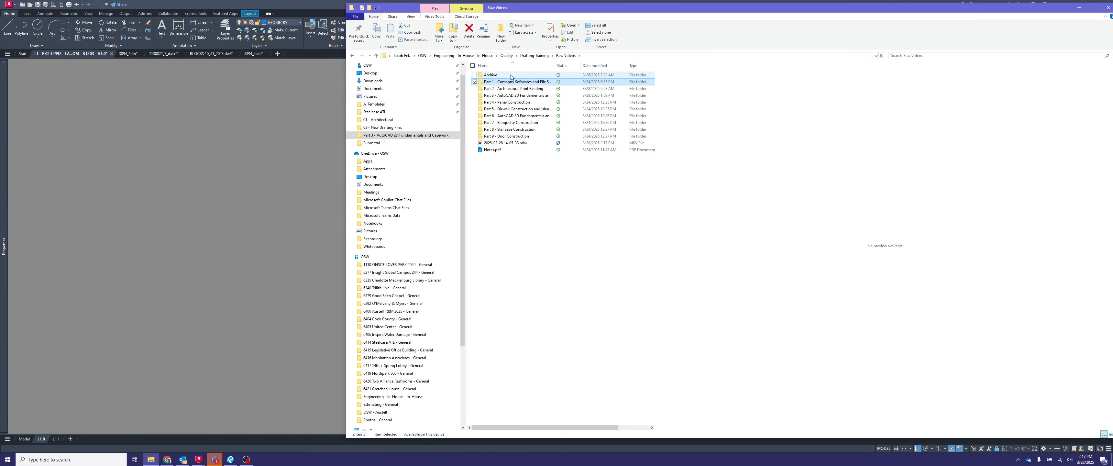
{"action": "left_click", "coordinate": [543, 57]}
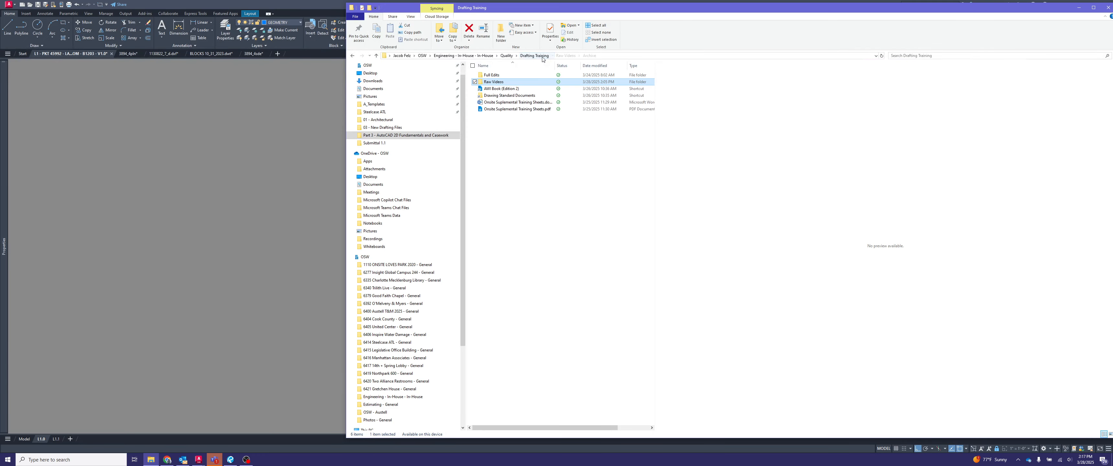
{"action": "left_click", "coordinate": [532, 110]}
{"action": "double_click", "coordinate": [532, 110]}
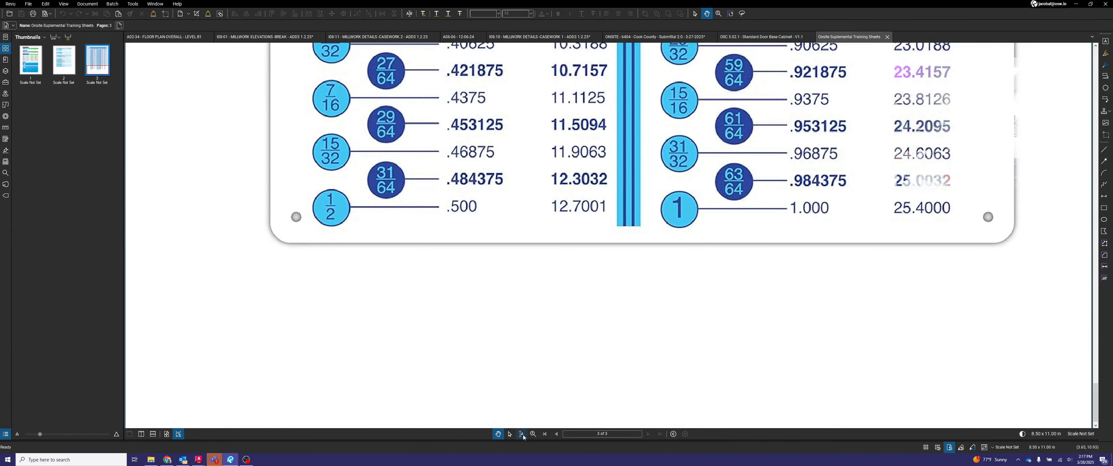
- Examine the Plotting list under the commonly used AutoCAD commands on the training sheet's first page
{"action": "left_click", "coordinate": [166, 434]}
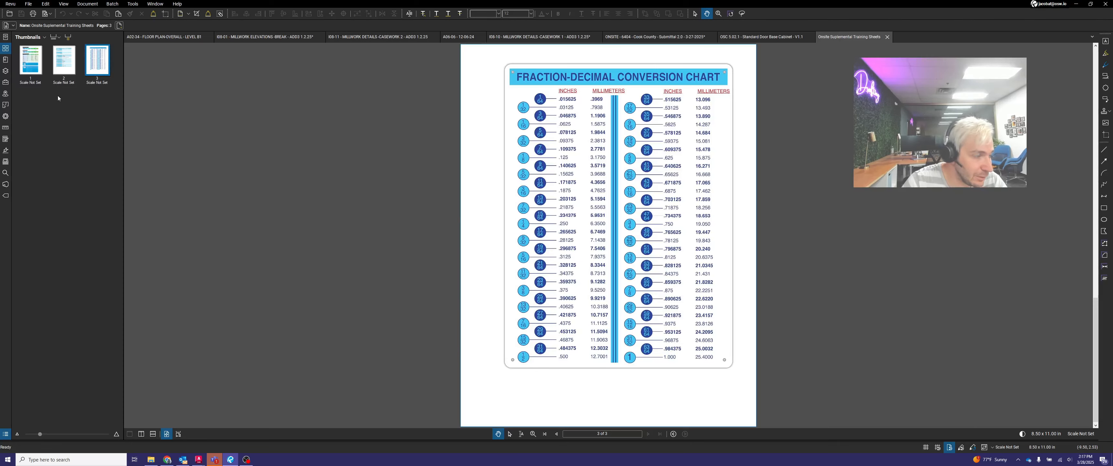
{"action": "left_click", "coordinate": [61, 66]}
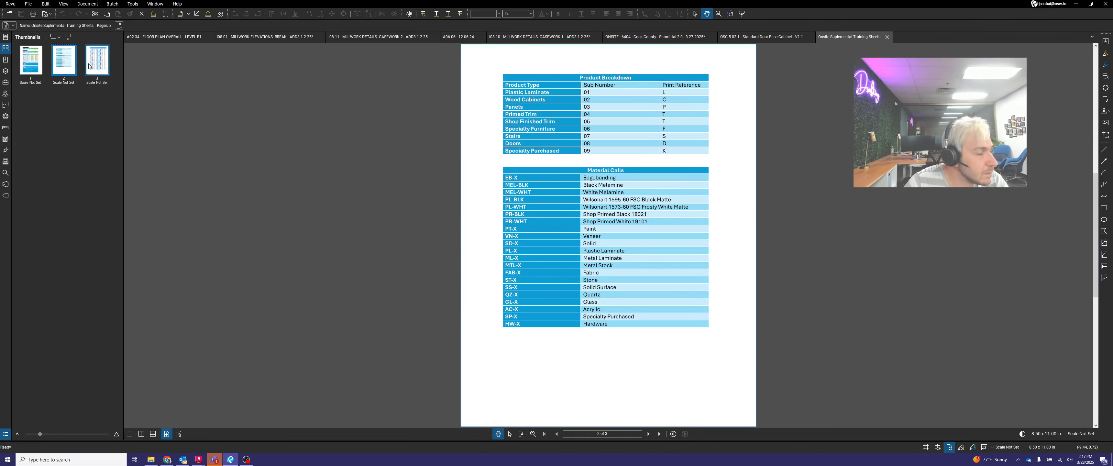
{"action": "left_click", "coordinate": [31, 64]}
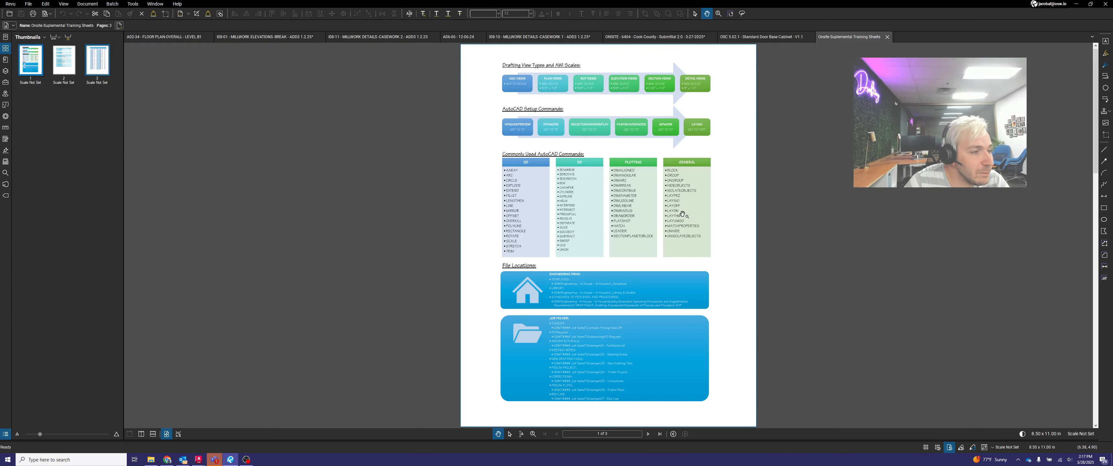
{"action": "scroll", "coordinate": [683, 208], "scroll_direction": "up", "scroll_amount": 1}
{"action": "scroll", "coordinate": [682, 208], "scroll_direction": "up", "scroll_amount": 7}
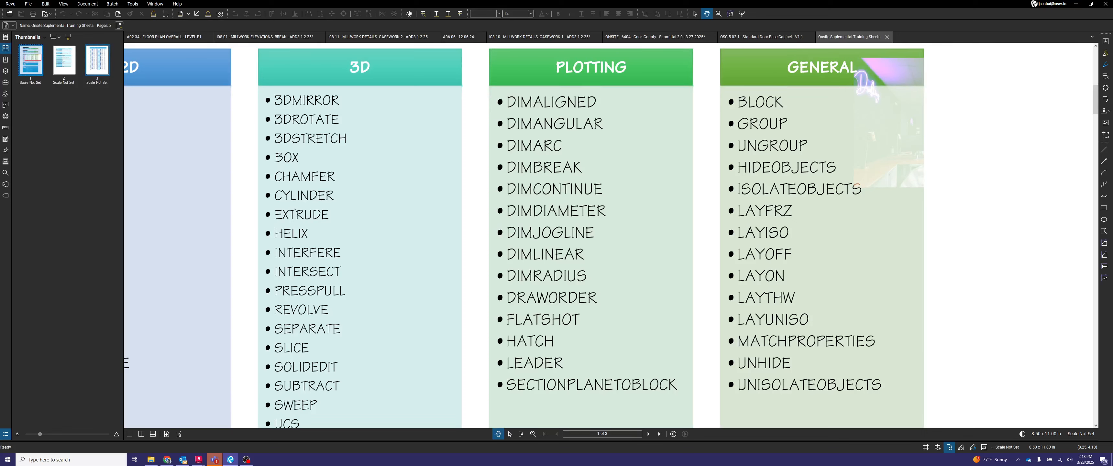
- Draw an arrow pointing at DIMLINEAR in the training sheet's Plotting command list
{"action": "left_click", "coordinate": [1104, 161]}
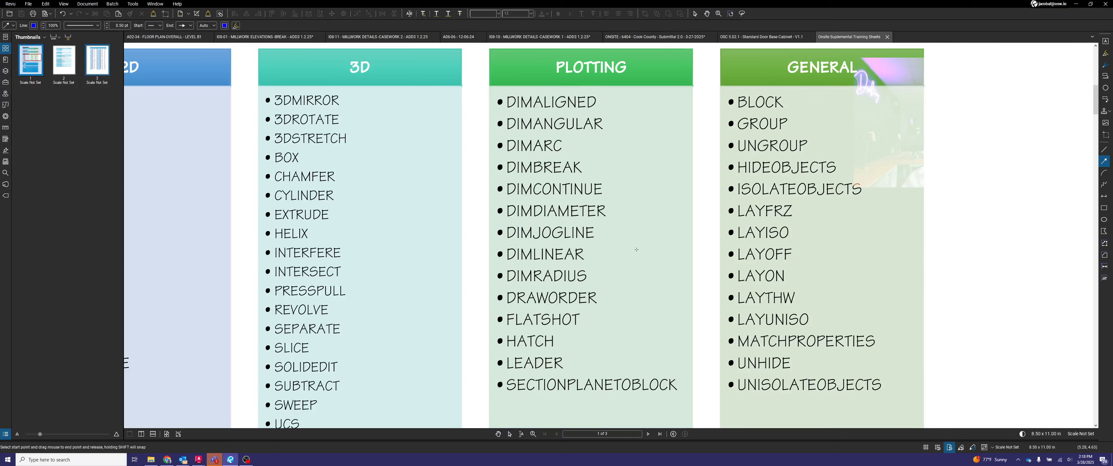
{"action": "left_click_drag", "start_coordinate": [637, 250], "coordinate": [583, 254]}
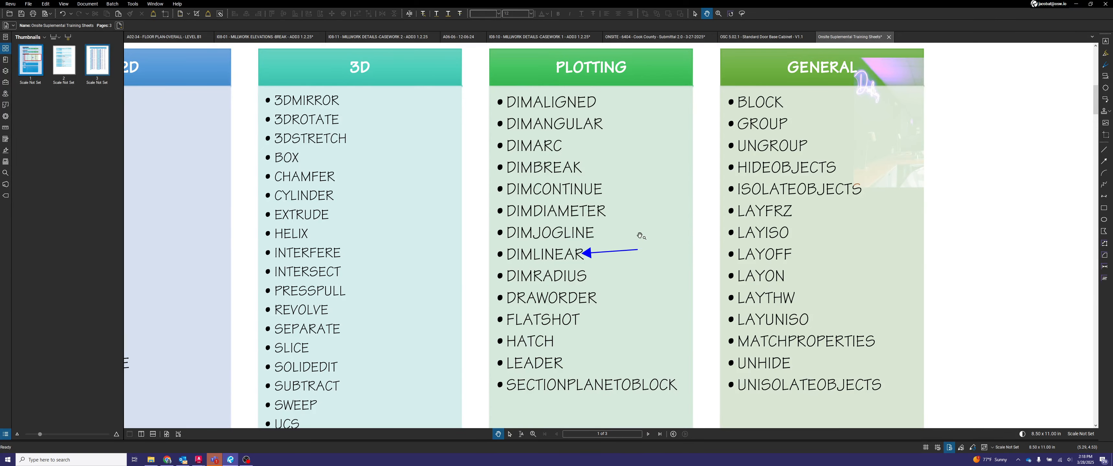
{"action": "left_click", "coordinate": [774, 37]}
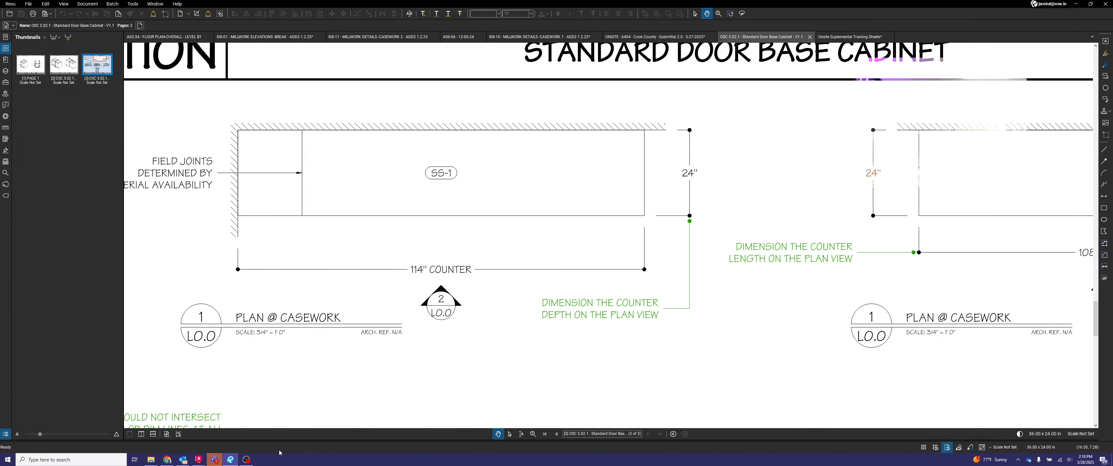
{"action": "left_click", "coordinate": [850, 37]}
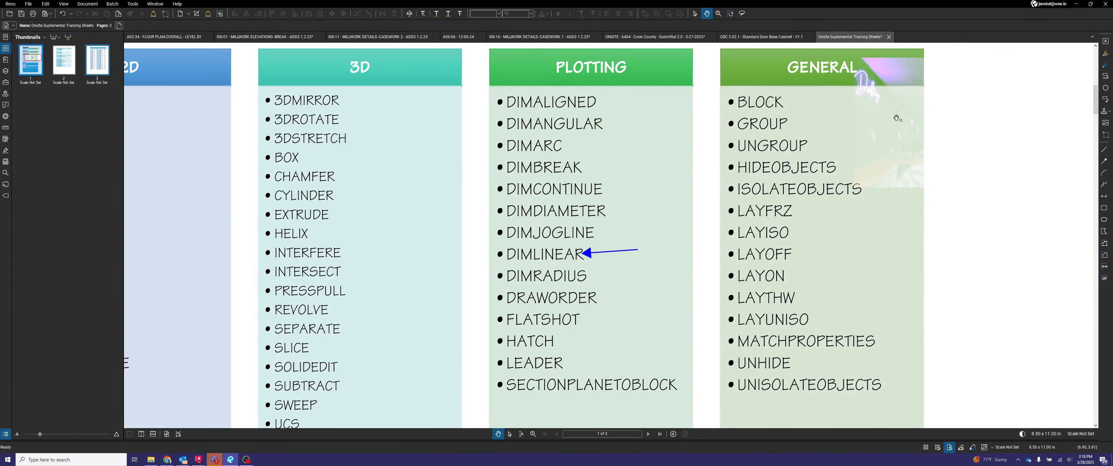
- Place the training sheet side by side with AutoCAD and narrow its window to the Plotting command column
{"action": "left_click_drag", "start_coordinate": [858, 6], "coordinate": [1, 134]}
{"action": "left_click", "coordinate": [921, 115]}
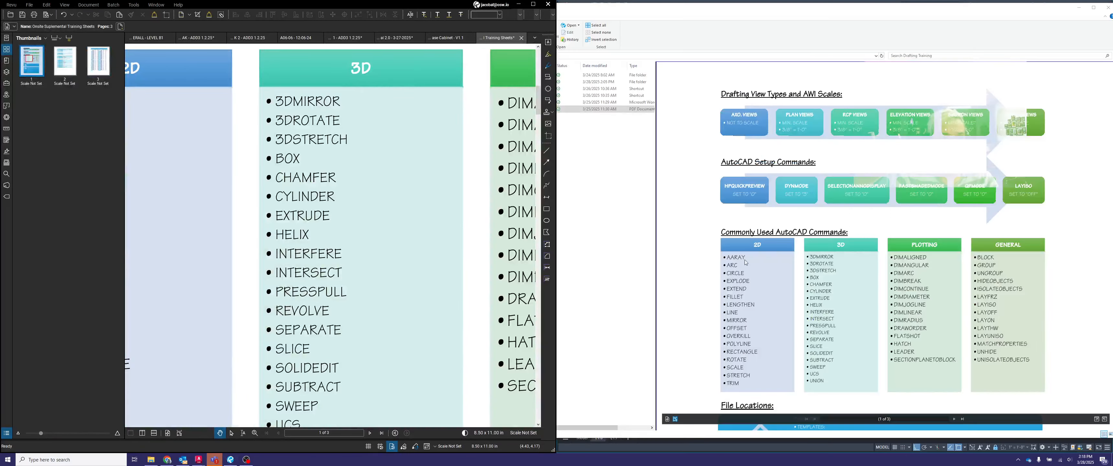
{"action": "left_click_drag", "start_coordinate": [404, 296], "coordinate": [175, 298]}
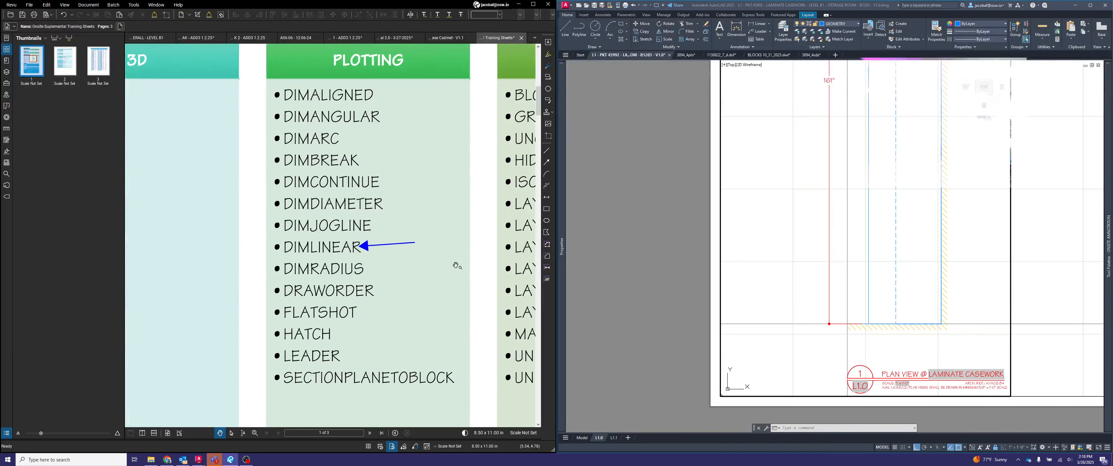
{"action": "left_click_drag", "start_coordinate": [448, 276], "coordinate": [417, 273]}
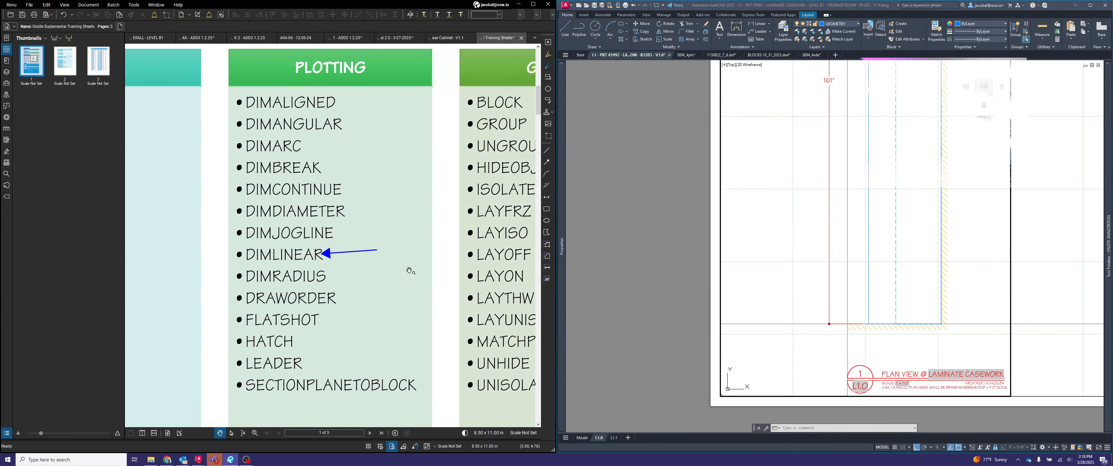
{"action": "left_click_drag", "start_coordinate": [557, 188], "coordinate": [374, 187]}
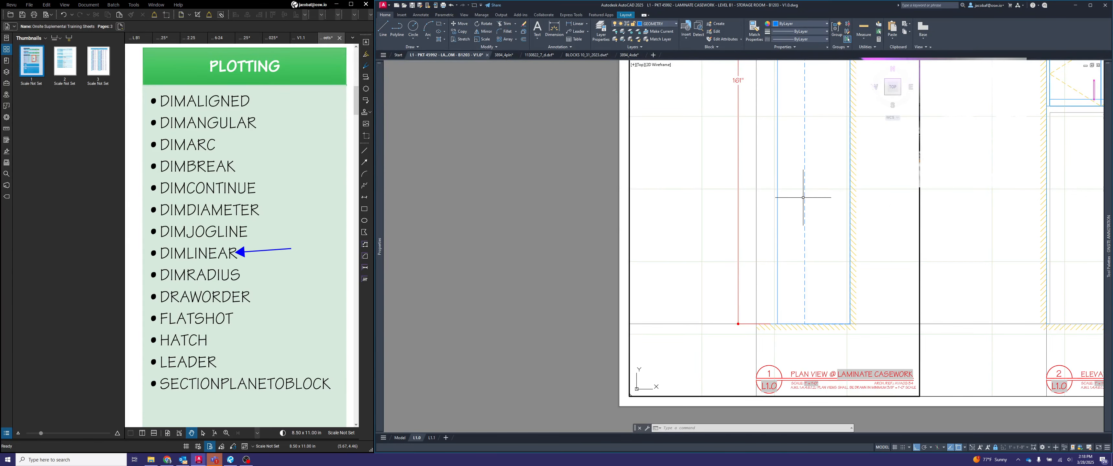
- View the available dimension types, from Linear to Jogged, and close the list without choosing one
{"action": "scroll", "coordinate": [800, 196], "scroll_direction": "down", "scroll_amount": 2}
{"action": "middle_click_drag", "start_coordinate": [800, 195], "coordinate": [743, 233]}
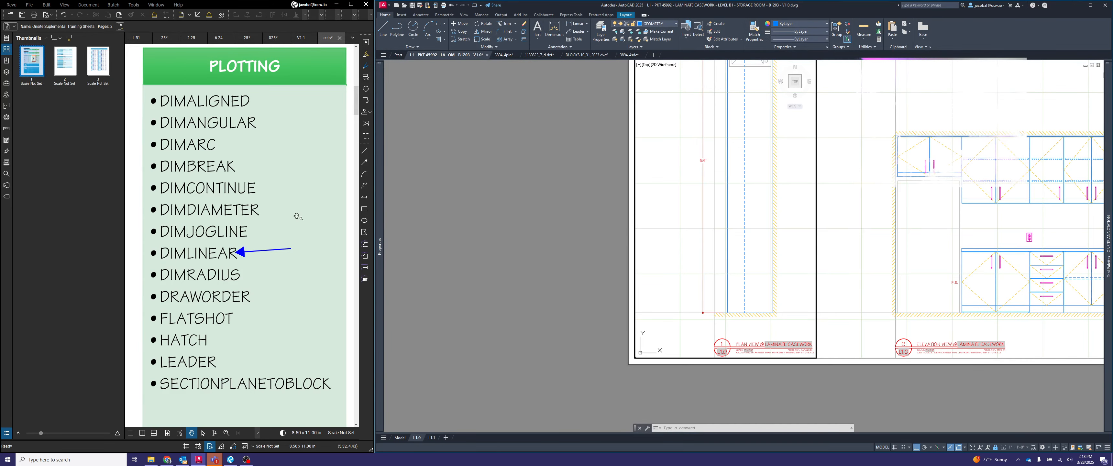
{"action": "left_click", "coordinate": [587, 25]}
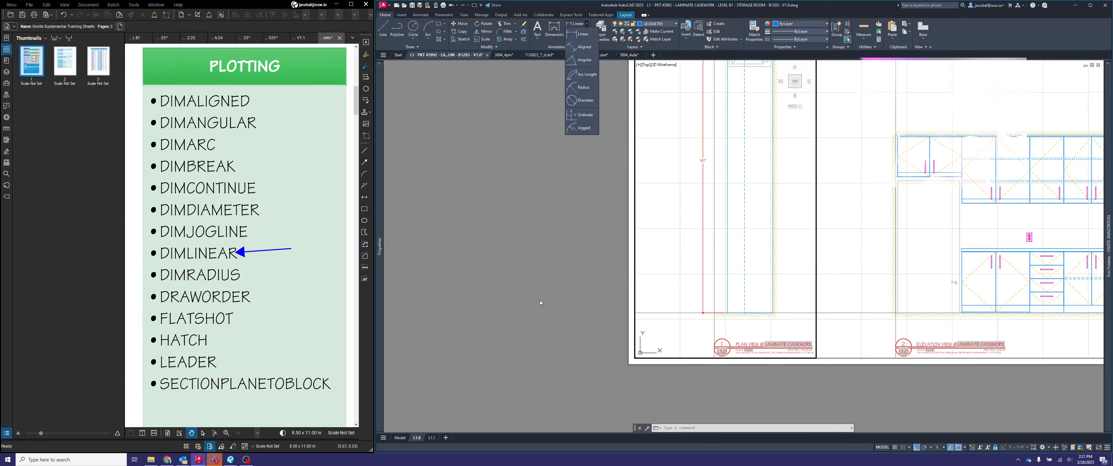
{"action": "left_click", "coordinate": [544, 291]}
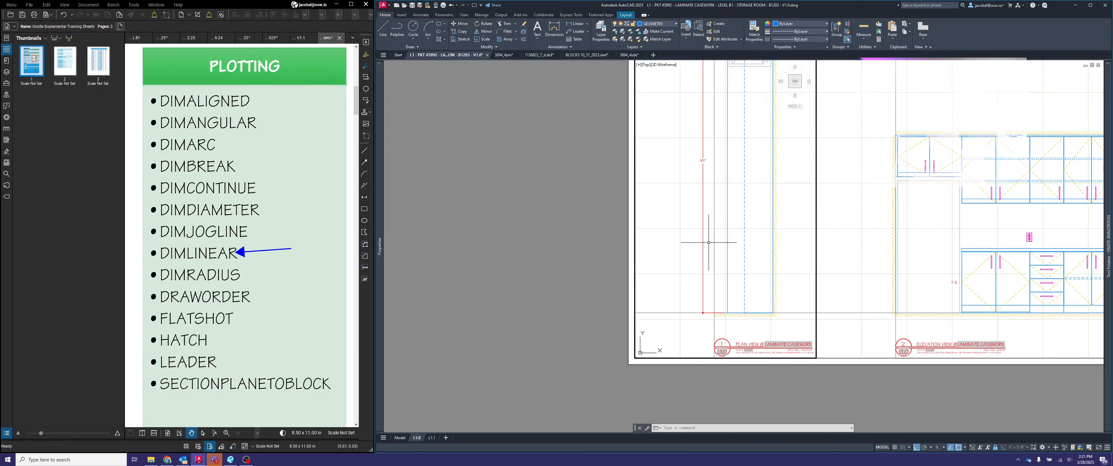
{"action": "key", "text": "Escape"}
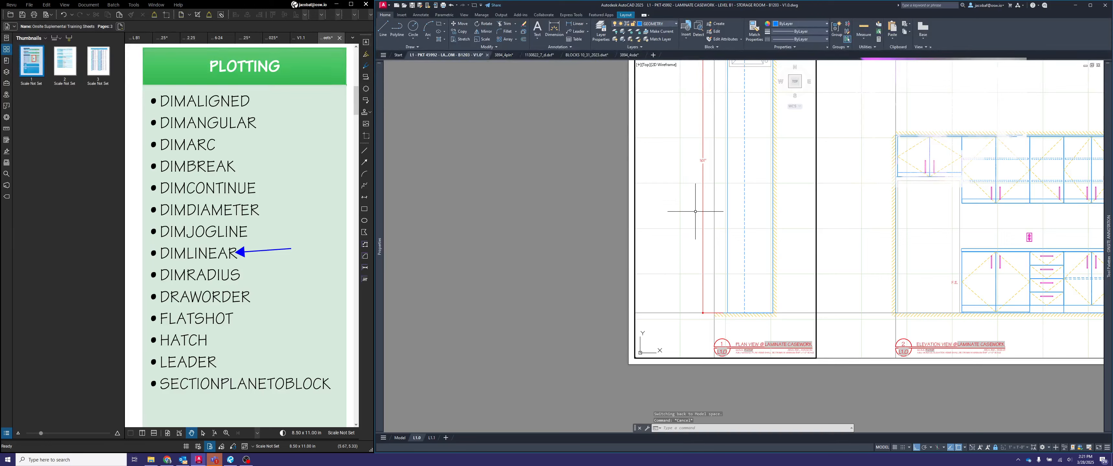
- Add a horizontal linear dimension across the plan's lower end through the plan viewport, with its line between the wall and the view title
{"action": "left_click", "coordinate": [696, 209]}
{"action": "type", "text": "dim"}
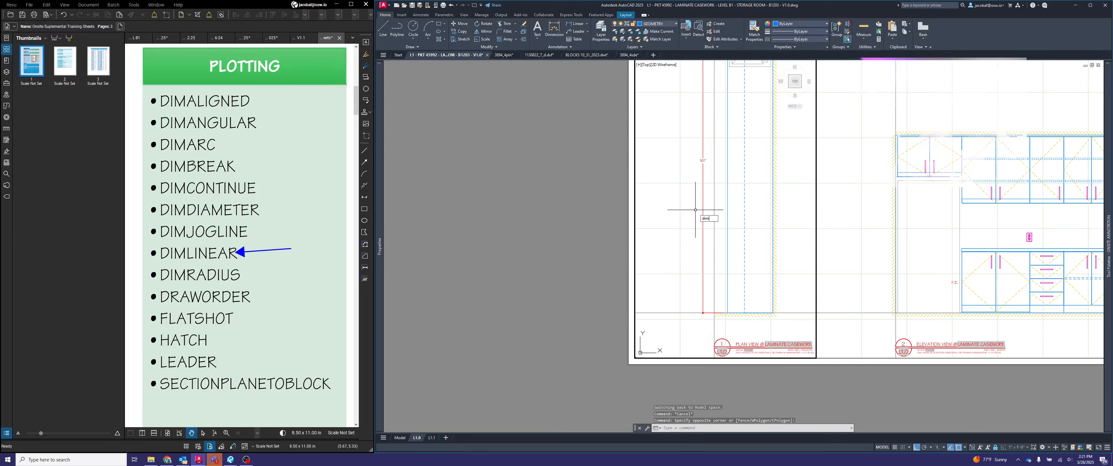
{"action": "type", "text": "lin"}
{"action": "key", "text": "Return"}
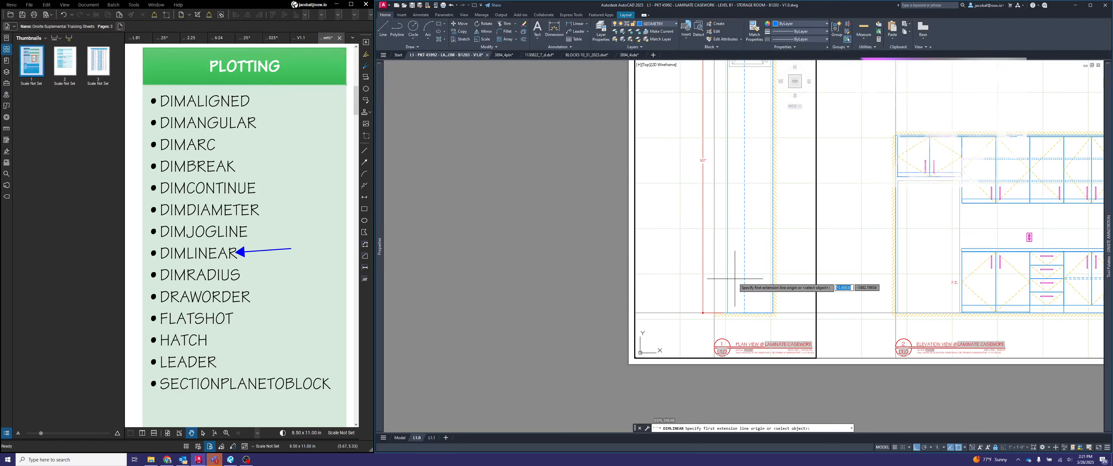
{"action": "left_click", "coordinate": [727, 312]}
{"action": "left_click", "coordinate": [773, 312]}
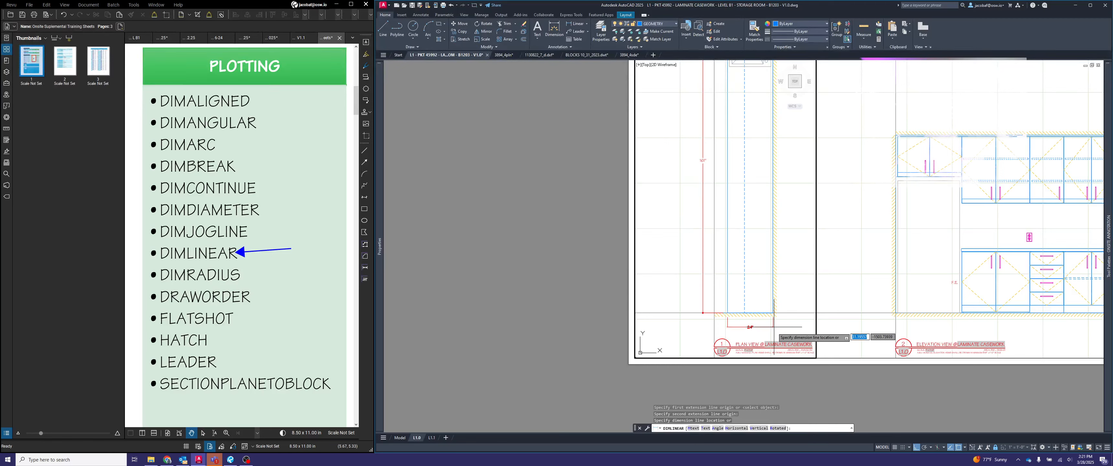
{"action": "left_click", "coordinate": [767, 327]}
{"action": "scroll", "coordinate": [774, 333], "scroll_direction": "up", "scroll_amount": 5}
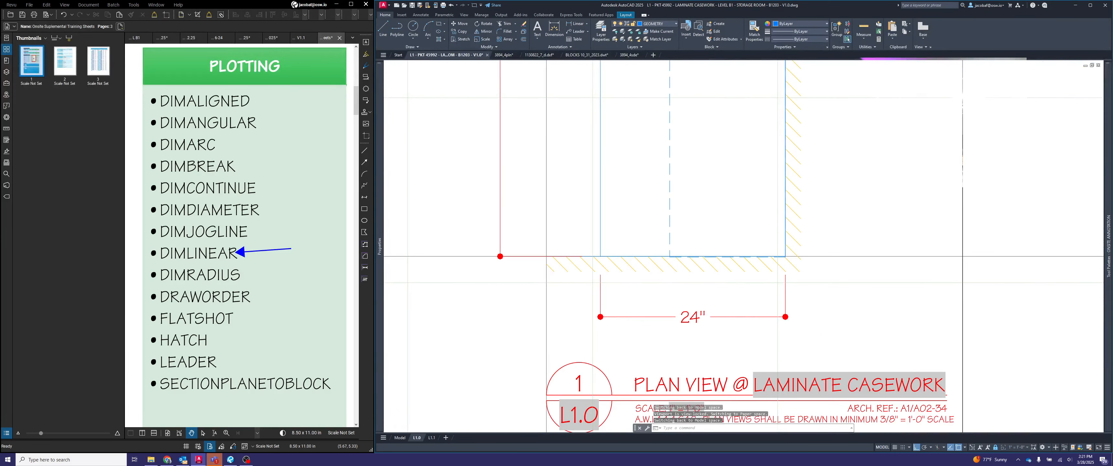
- Add a jog symbol with DIMJOGLINE to the horizontal dimension below the plan, between its text and the wall-side end
{"action": "type", "text": "dimjog"}
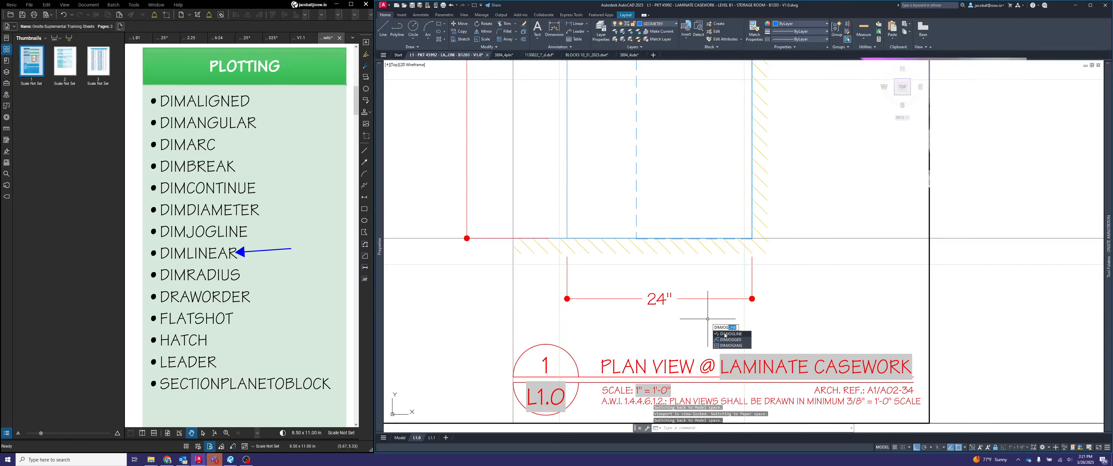
{"action": "left_click", "coordinate": [725, 334]}
{"action": "left_click", "coordinate": [711, 299]}
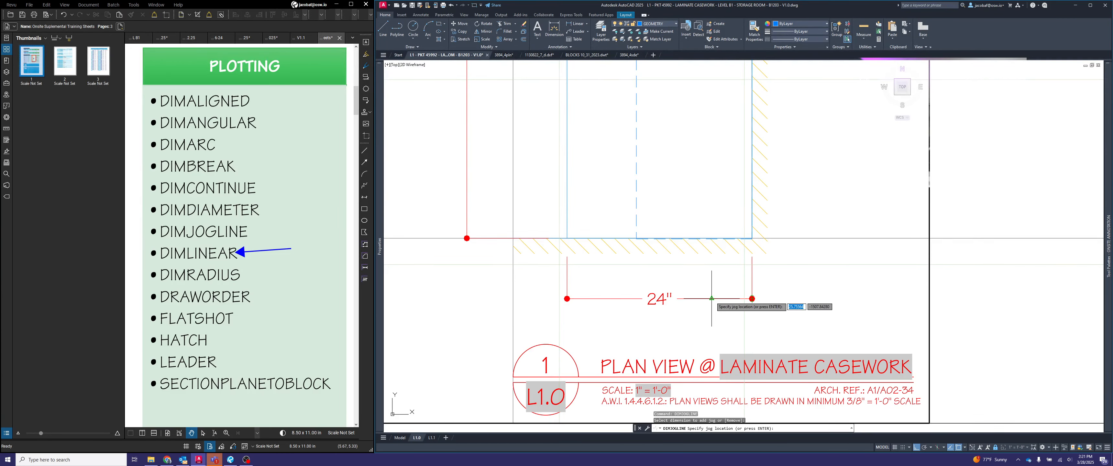
{"action": "left_click", "coordinate": [712, 299]}
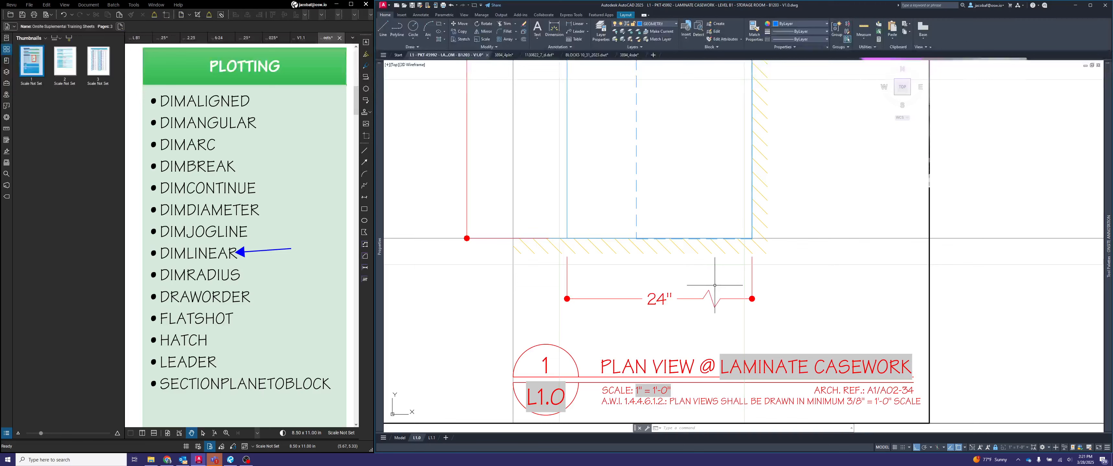
- Delete the jogged horizontal dimension below the plan view
{"action": "left_click", "coordinate": [718, 315]}
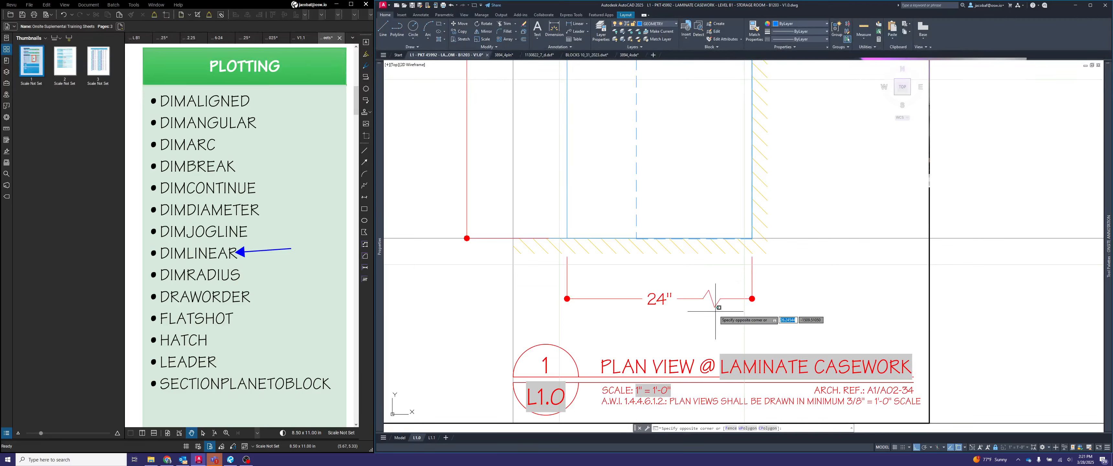
{"action": "left_click", "coordinate": [656, 287]}
{"action": "key", "text": "Delete"}
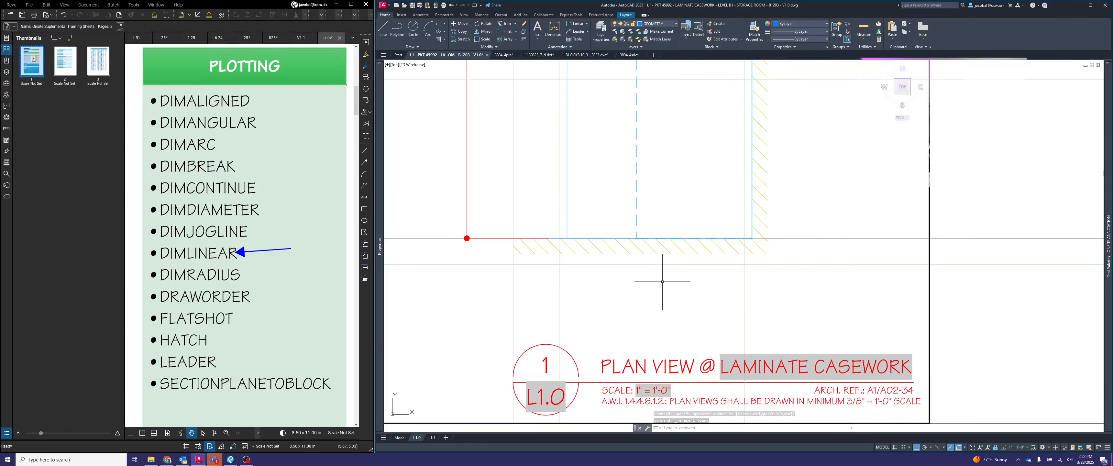
{"action": "type", "text": "dimlin"}
{"action": "key", "text": "Return"}
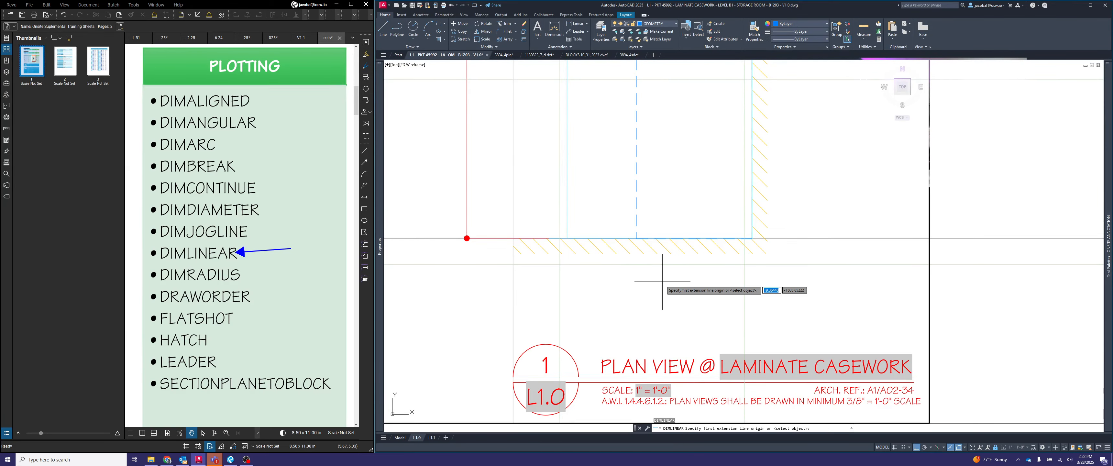
{"action": "left_click", "coordinate": [567, 238]}
{"action": "scroll", "coordinate": [567, 238], "scroll_direction": "down", "scroll_amount": 2}
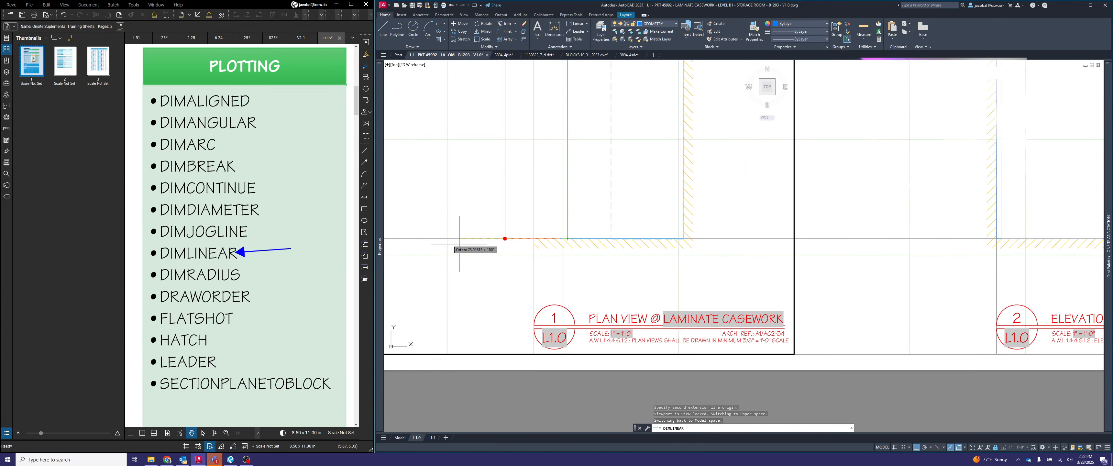
{"action": "left_click", "coordinate": [447, 238]}
{"action": "key", "text": "Escape"}
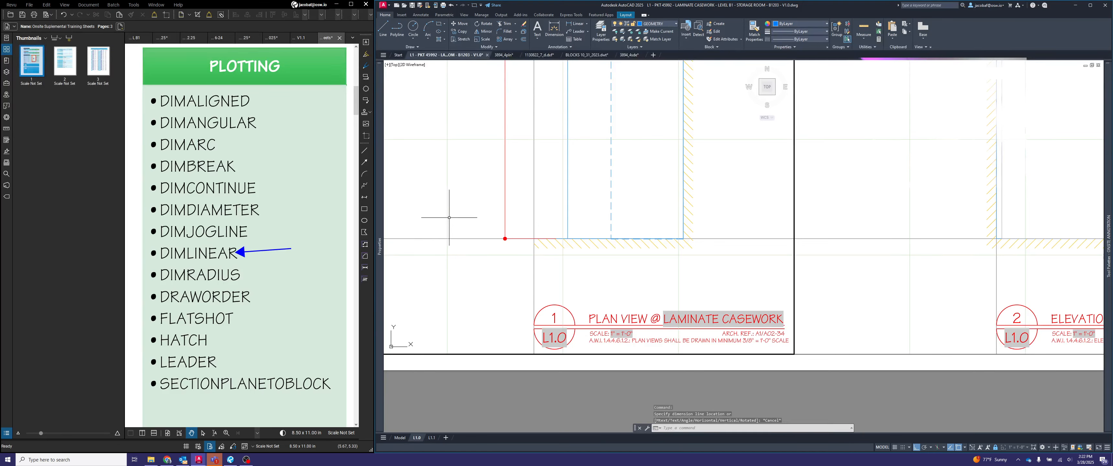
- Add a horizontal linear dimension from the cabinet's front edge outward, with its line crossing the plan's long vertical dimension
{"action": "key", "text": "Return"}
{"action": "left_click", "coordinate": [568, 229]}
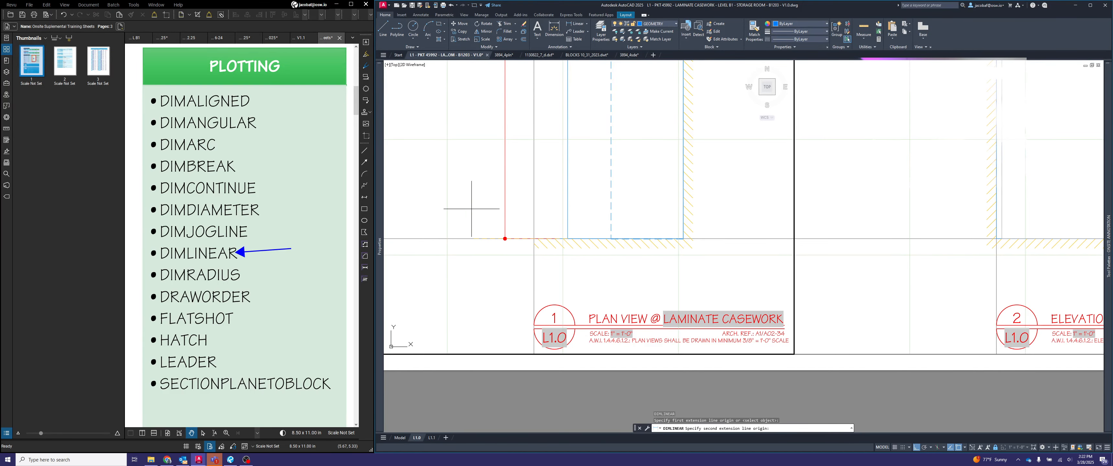
{"action": "left_click", "coordinate": [432, 205]}
{"action": "left_click", "coordinate": [433, 179]}
- Move the crossing dimension's text along its line, clear of the vertical dimension line
{"action": "left_click", "coordinate": [491, 183]}
{"action": "left_click", "coordinate": [487, 176]}
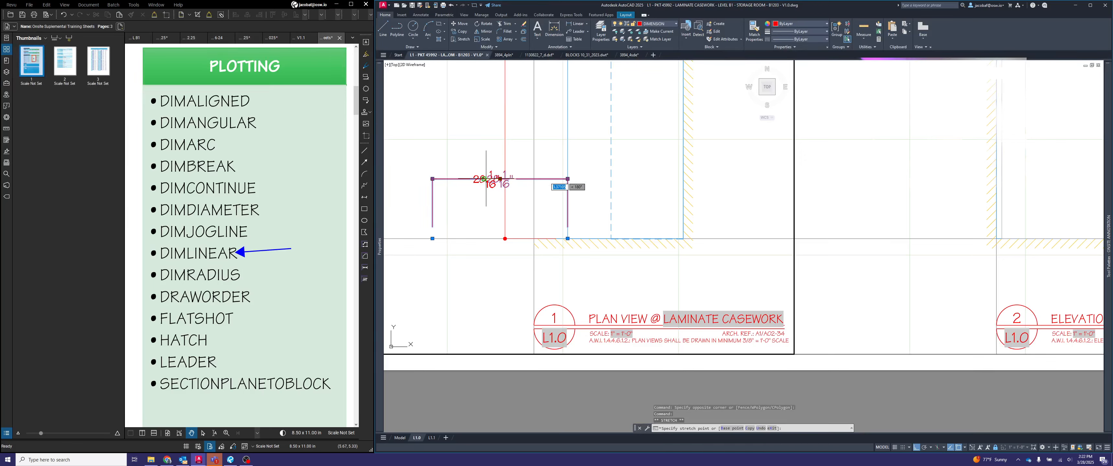
{"action": "left_click", "coordinate": [500, 179]}
{"action": "left_click", "coordinate": [467, 178]}
{"action": "key", "text": "Escape"}
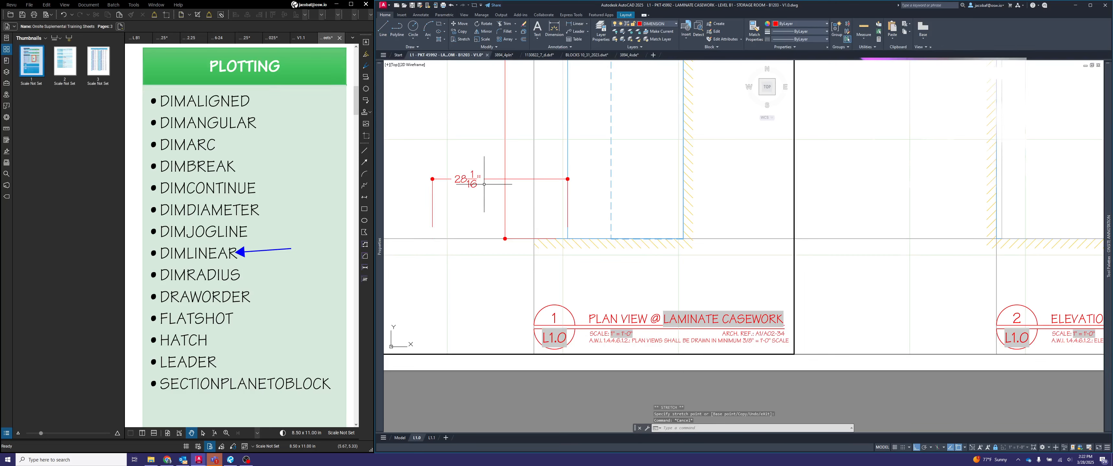
{"action": "key", "text": "Escape"}
- Break the plan's vertical dimension line with DIMBREAK where the horizontal dimension crosses it
{"action": "type", "text": "dimbr"}
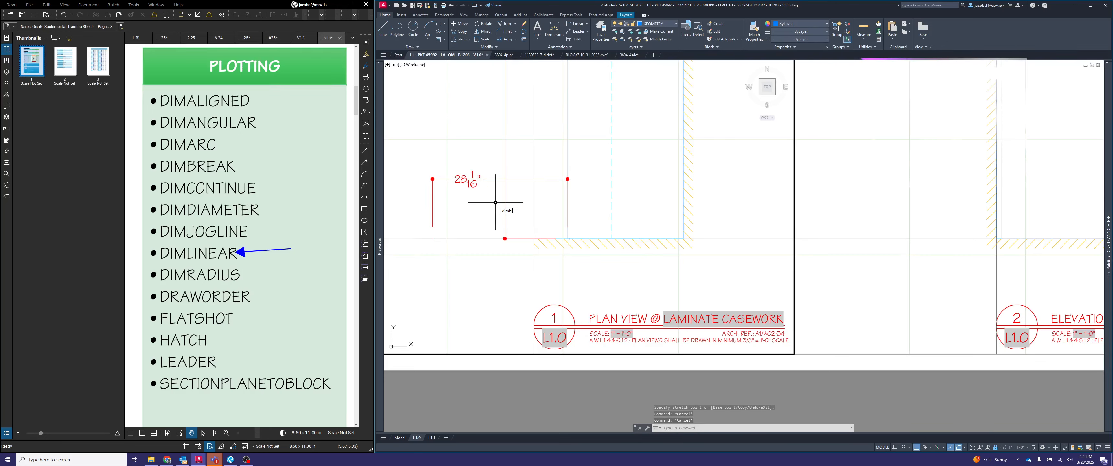
{"action": "type", "text": "eak"}
{"action": "key", "text": "Return"}
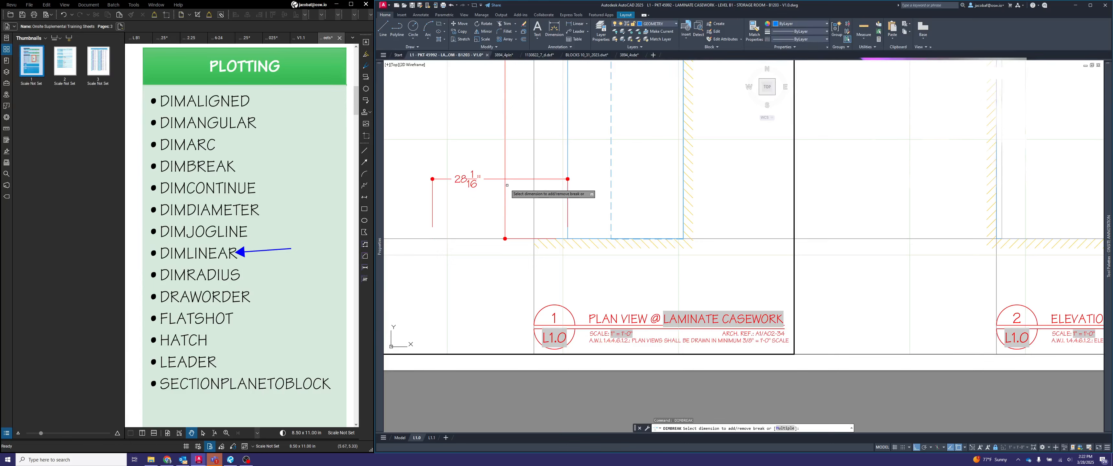
{"action": "left_click", "coordinate": [507, 184]}
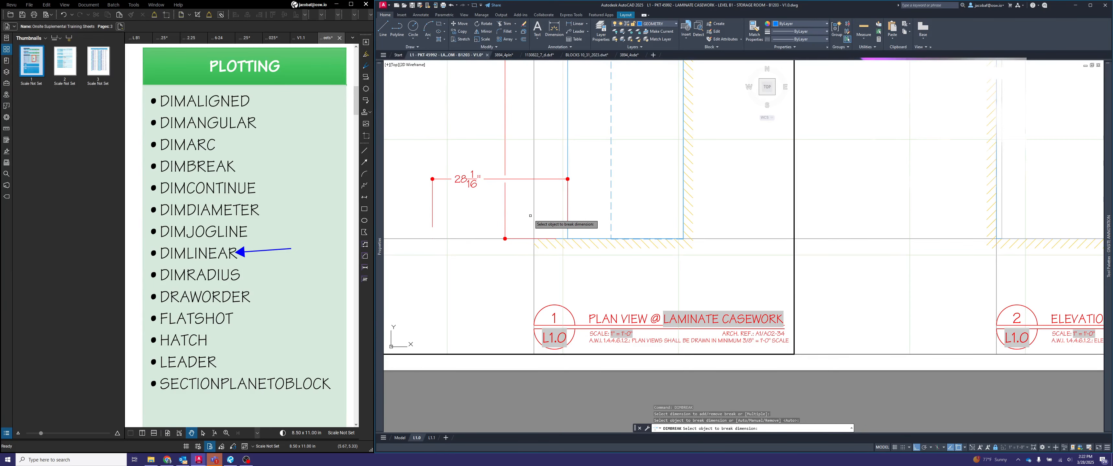
{"action": "key", "text": "Escape"}
{"action": "scroll", "coordinate": [510, 169], "scroll_direction": "up", "scroll_amount": 2}
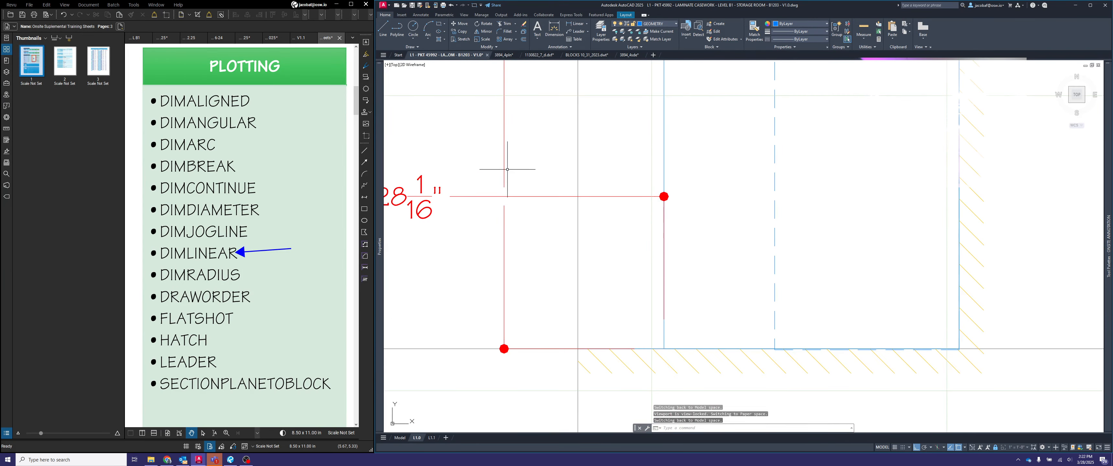
{"action": "scroll", "coordinate": [708, 253], "scroll_direction": "up", "scroll_amount": 2}
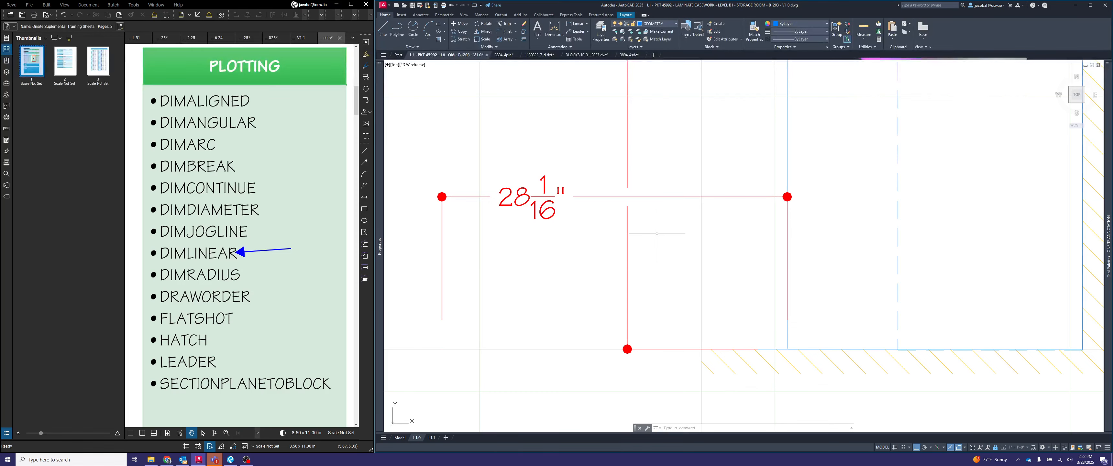
- Undo the dimension break, the text move and the crossing horizontal dimension
{"action": "key", "text": "ctrl+z"}
{"action": "key", "text": "ctrl+z"}
{"action": "key", "text": "ctrl+z"}
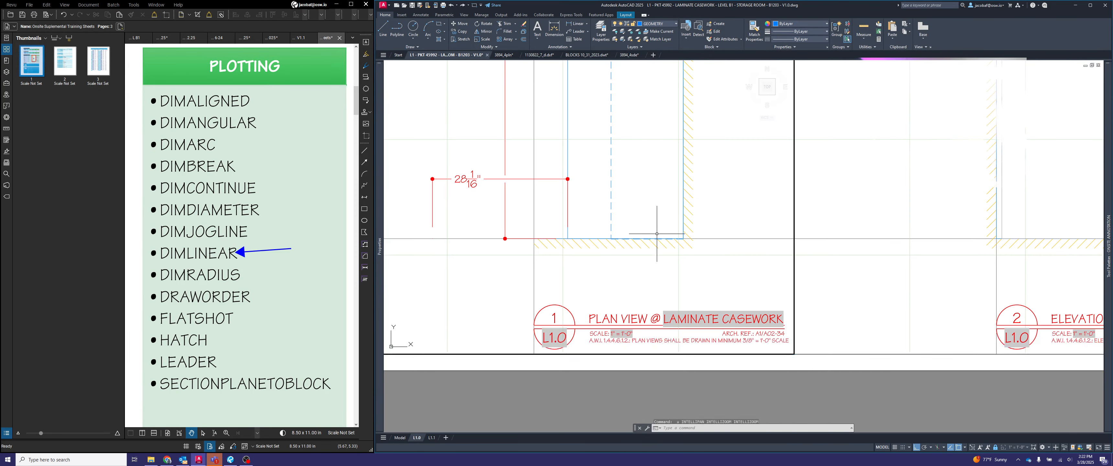
{"action": "key", "text": "ctrl+z"}
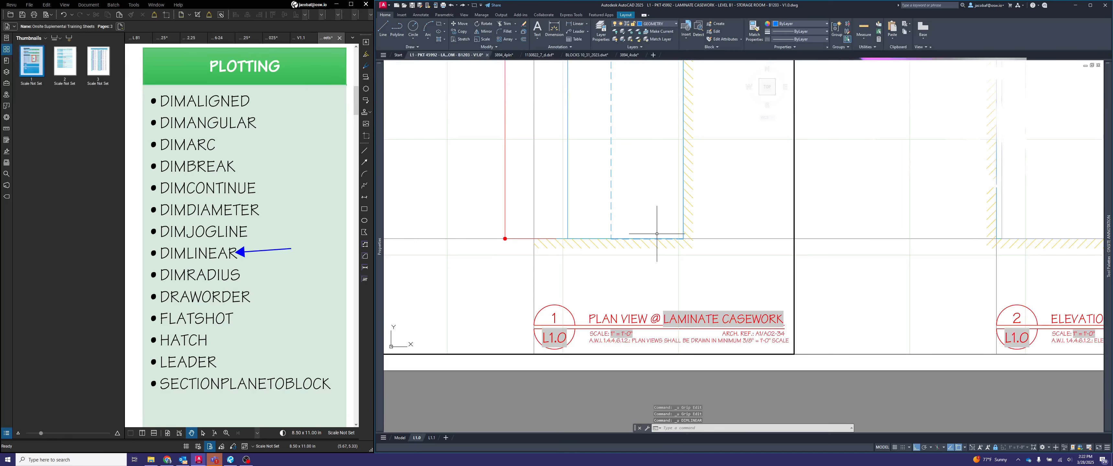
- Add a horizontal linear dimension from the cabinet's front corner to the back wall corner, with its line between the wall and view title
{"action": "scroll", "coordinate": [627, 237], "scroll_direction": "down", "scroll_amount": 4}
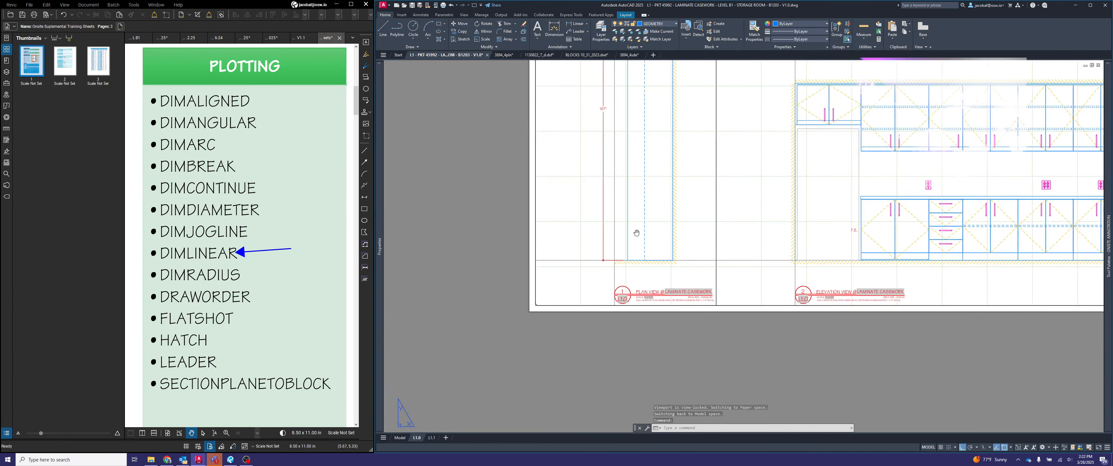
{"action": "middle_click_drag", "start_coordinate": [618, 202], "coordinate": [613, 93]}
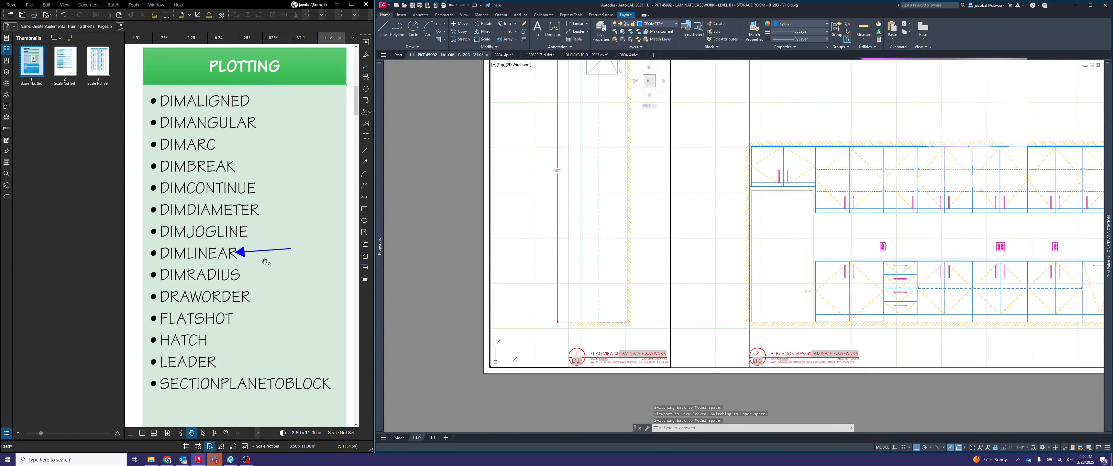
{"action": "scroll", "coordinate": [588, 301], "scroll_direction": "up", "scroll_amount": 4}
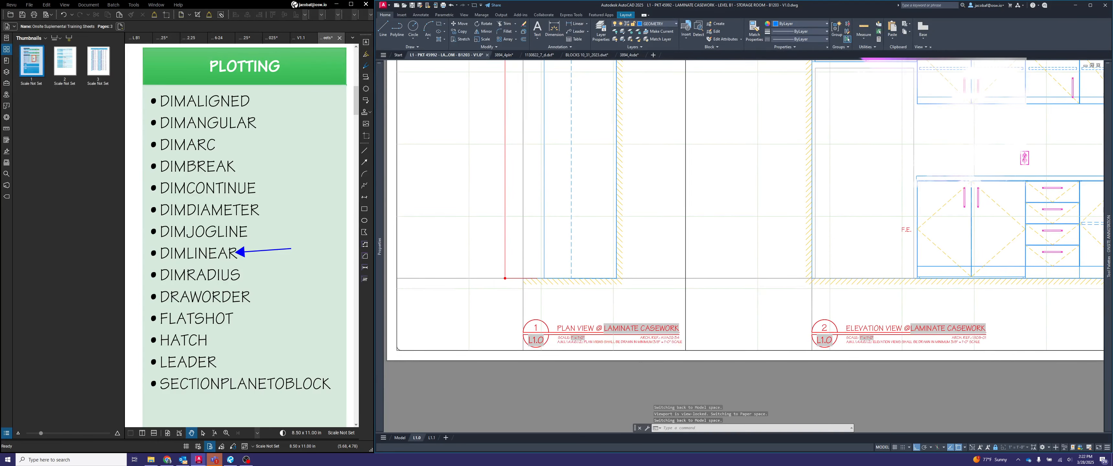
{"action": "middle_click_drag", "start_coordinate": [588, 301], "coordinate": [591, 302]}
{"action": "key", "text": "Escape"}
{"action": "key", "text": "Escape"}
{"action": "key", "text": "Escape"}
{"action": "type", "text": "d"}
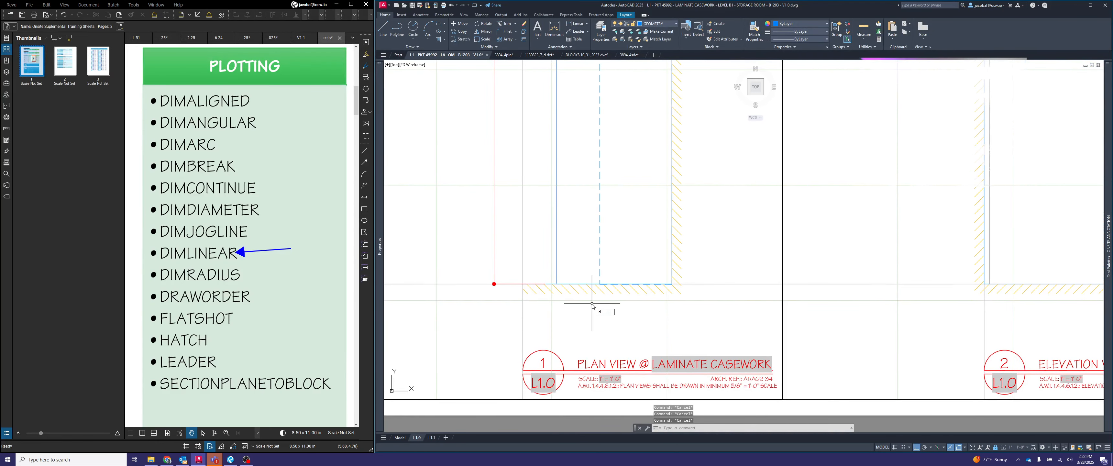
{"action": "type", "text": "imlinear"}
{"action": "key", "text": "Return"}
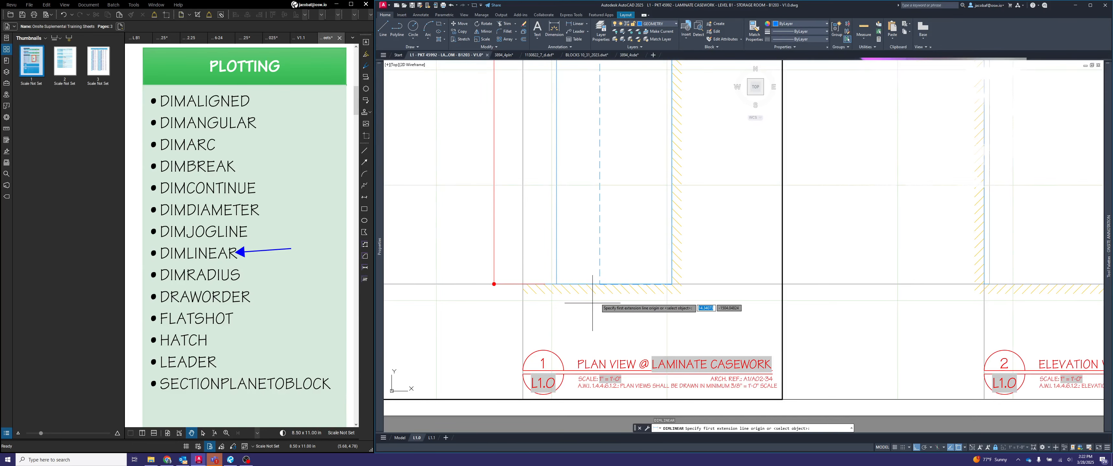
{"action": "left_click", "coordinate": [562, 285]}
{"action": "scroll", "coordinate": [666, 283], "scroll_direction": "up", "scroll_amount": 7}
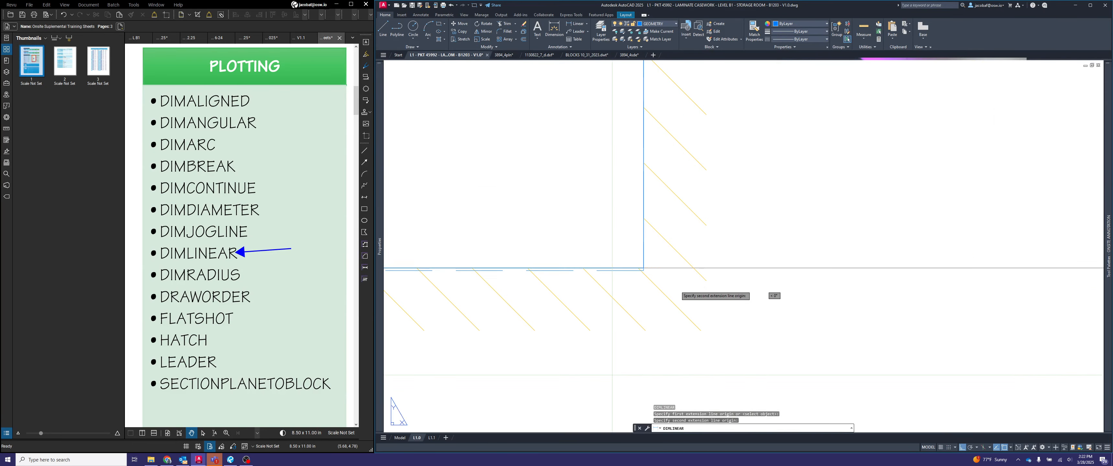
{"action": "left_click", "coordinate": [644, 268]}
{"action": "scroll", "coordinate": [643, 269], "scroll_direction": "down", "scroll_amount": 8}
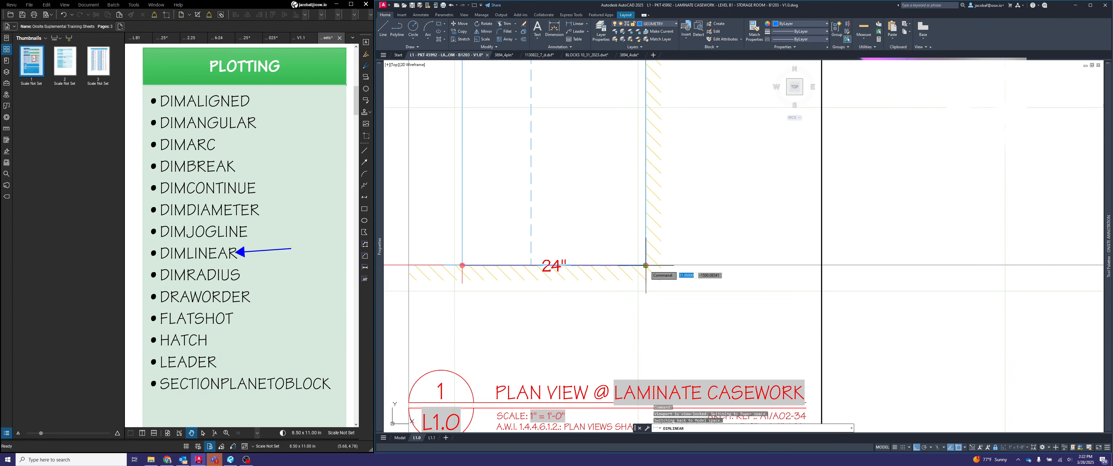
{"action": "left_click", "coordinate": [624, 316]}
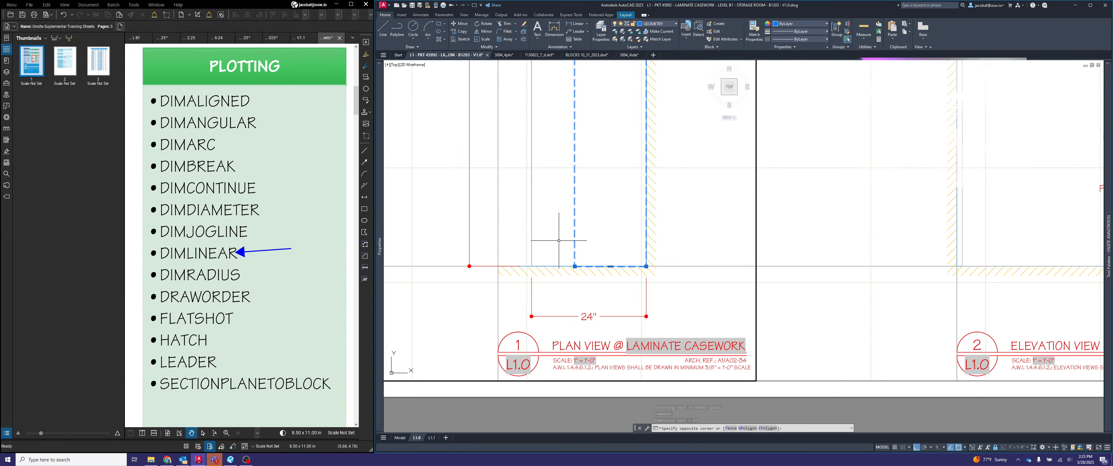
{"action": "scroll", "coordinate": [602, 264], "scroll_direction": "up", "scroll_amount": 6}
{"action": "left_click", "coordinate": [634, 265]}
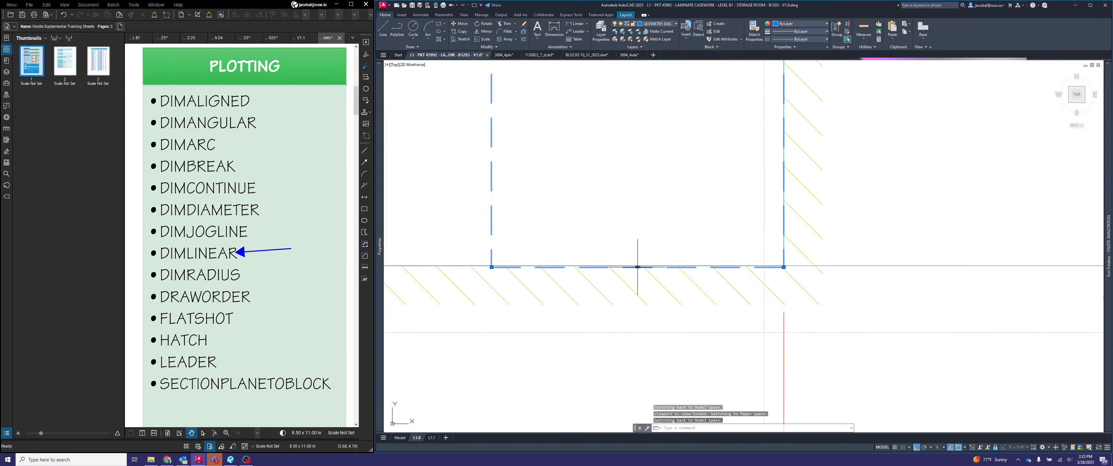
{"action": "key", "text": "Escape"}
{"action": "scroll", "coordinate": [675, 255], "scroll_direction": "down", "scroll_amount": 4}
{"action": "scroll", "coordinate": [676, 254], "scroll_direction": "down", "scroll_amount": 2}
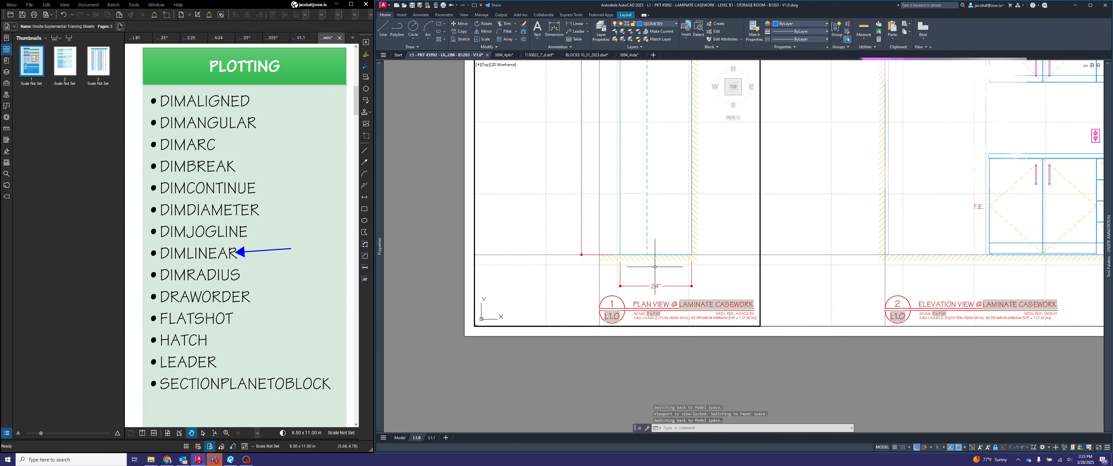
{"action": "middle_click_drag", "start_coordinate": [655, 267], "coordinate": [677, 283]}
{"action": "key", "text": "Escape"}
{"action": "key", "text": "Escape"}
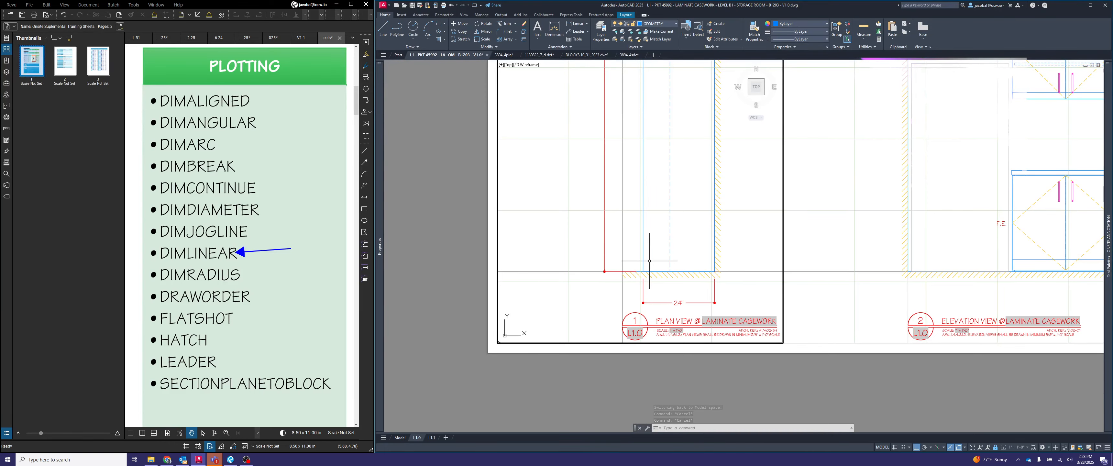
{"action": "key", "text": "Return"}
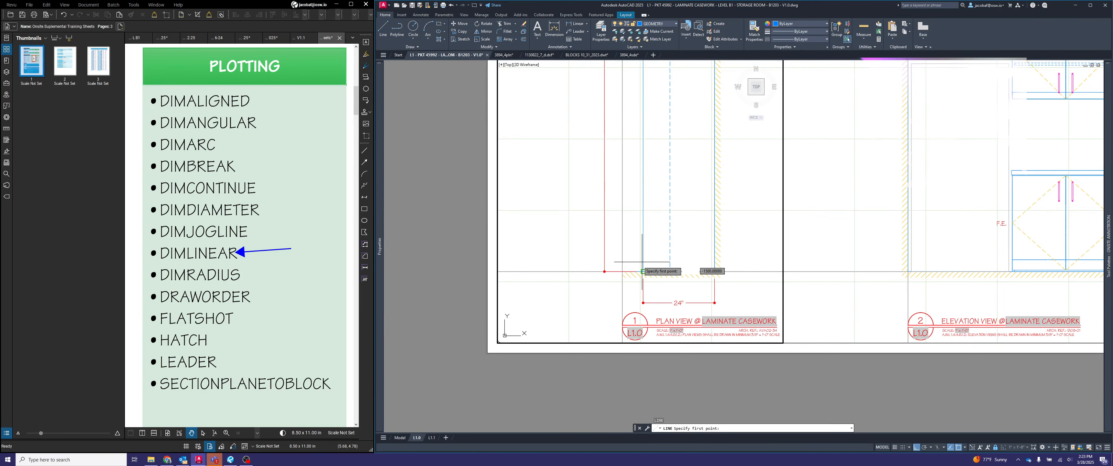
{"action": "scroll", "coordinate": [648, 265], "scroll_direction": "up", "scroll_amount": 4}
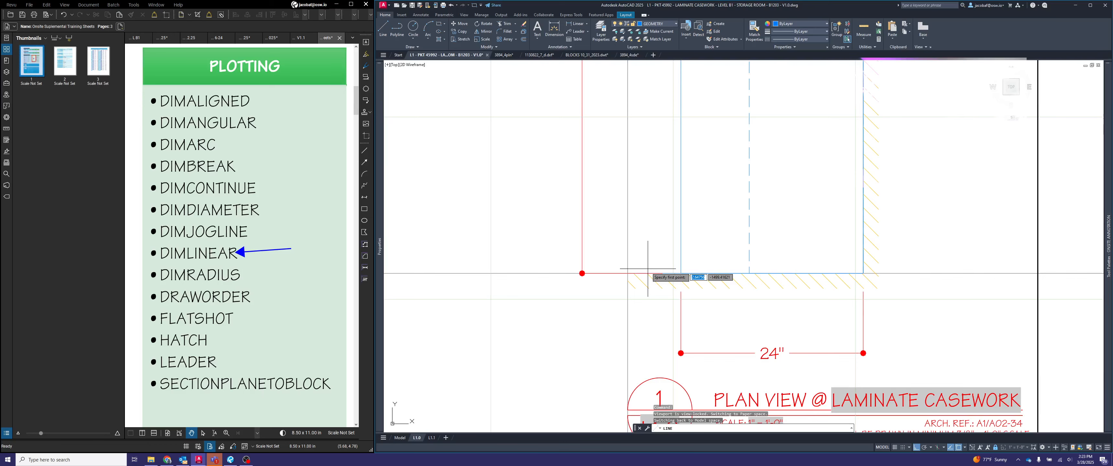
{"action": "left_click", "coordinate": [628, 273]}
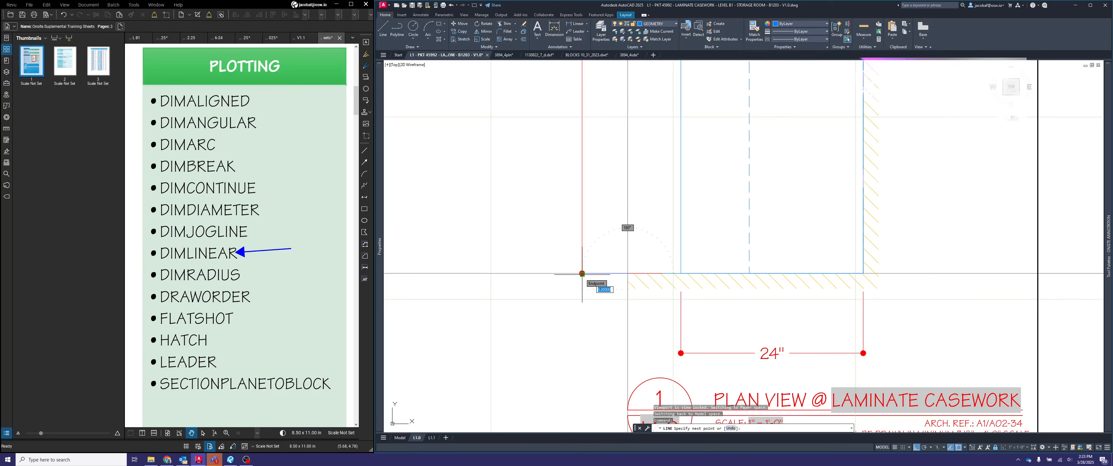
{"action": "key", "text": "Escape"}
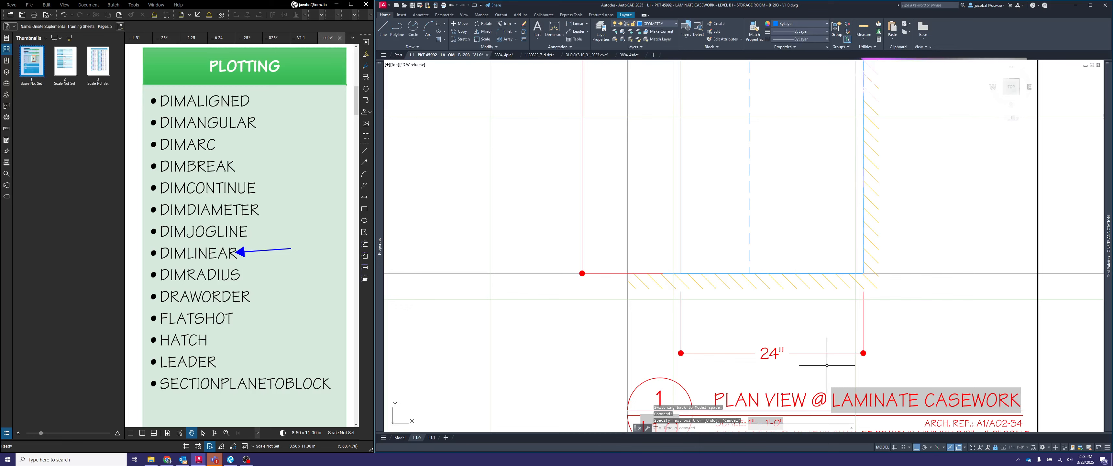
- Measure the distance from the back wall corner to the 24" dimension's line
{"action": "type", "text": "di"}
{"action": "key", "text": "Return"}
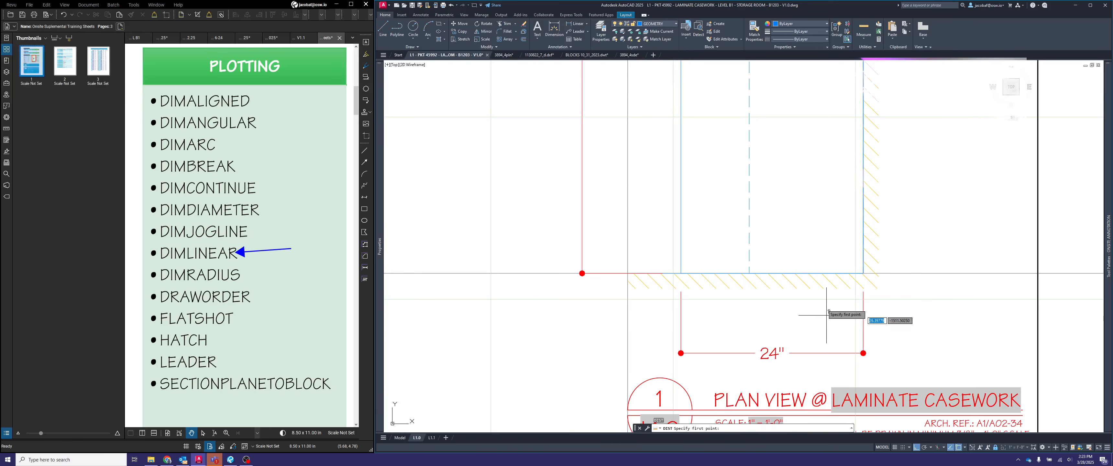
{"action": "left_click", "coordinate": [864, 273]}
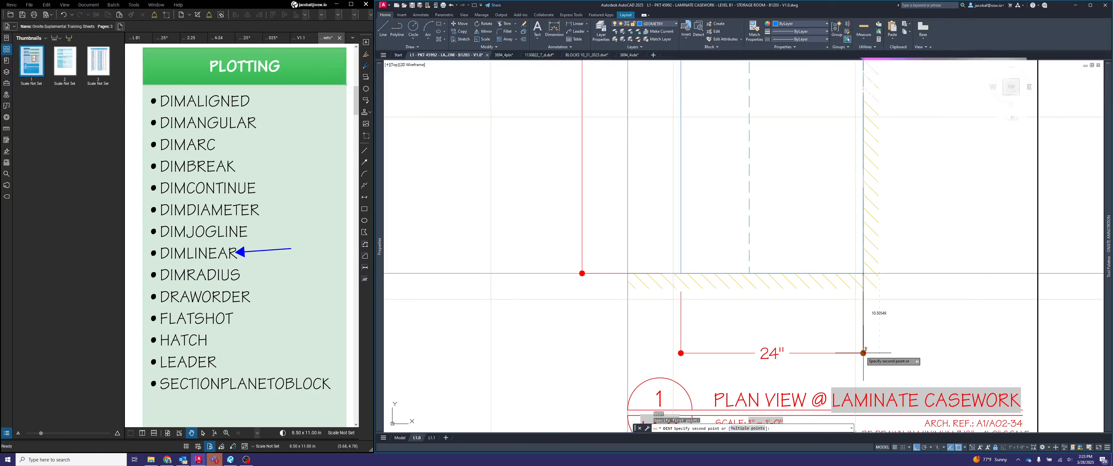
{"action": "key", "text": "Escape"}
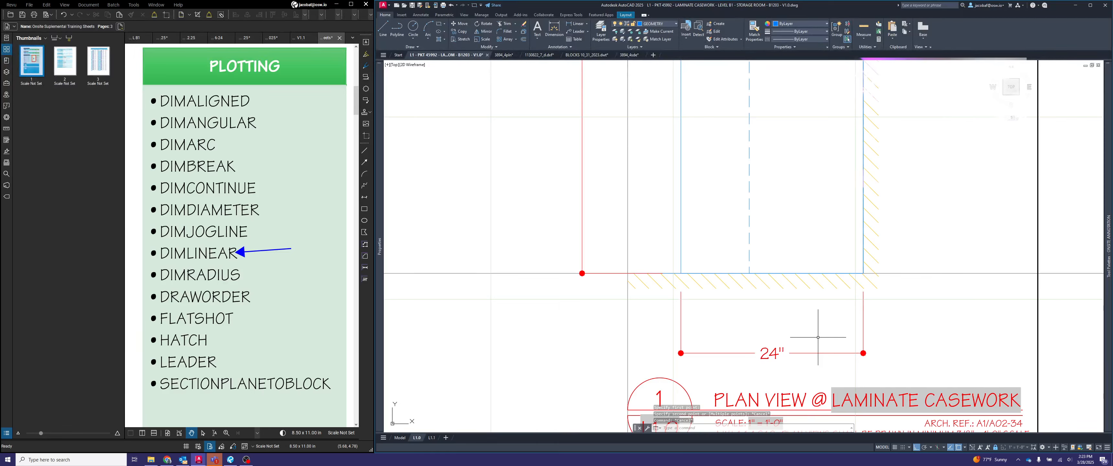
- Draw a 6" vertical guide line down from the plan's lower wall edge, between the wall and the view title
{"action": "type", "text": "LINE"}
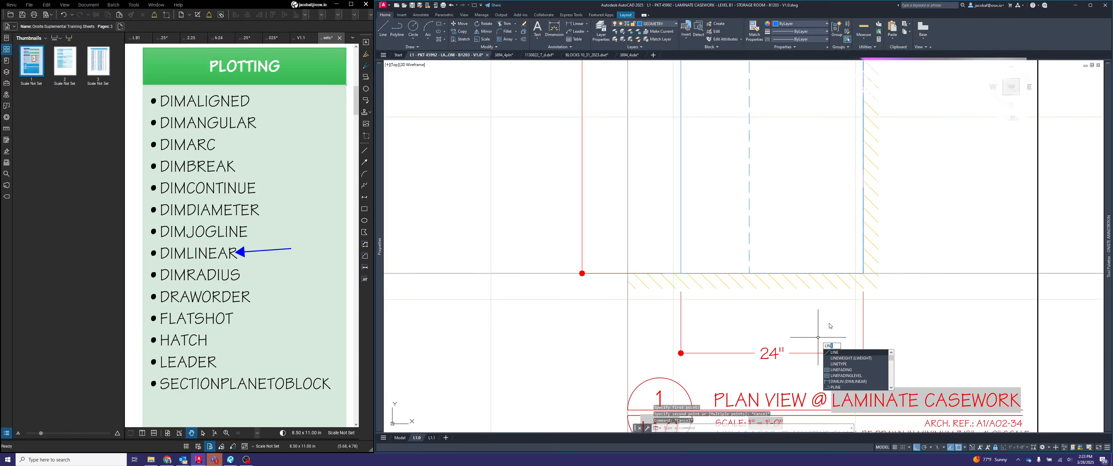
{"action": "key", "text": "Return"}
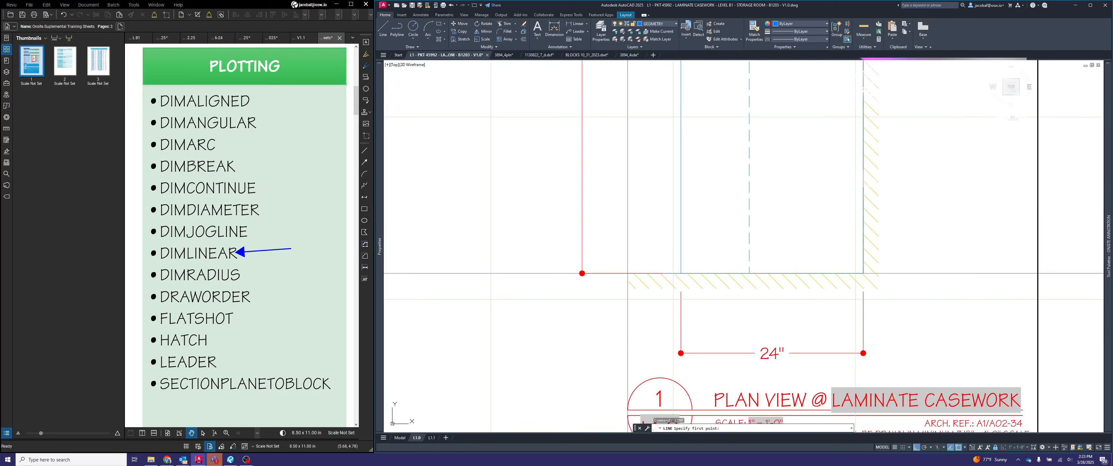
{"action": "left_click", "coordinate": [799, 273]}
{"action": "type", "text": "6"}
{"action": "key", "text": "Return"}
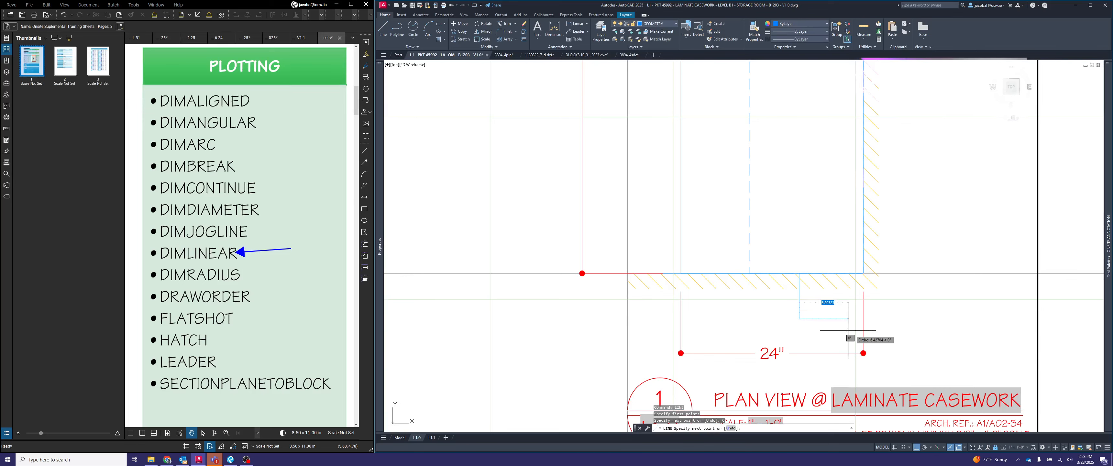
{"action": "key", "text": "Escape"}
- Stretch the 24" dimension's line up to the lower endpoint of the guide line
{"action": "left_click", "coordinate": [879, 342]}
{"action": "left_click", "coordinate": [865, 331]}
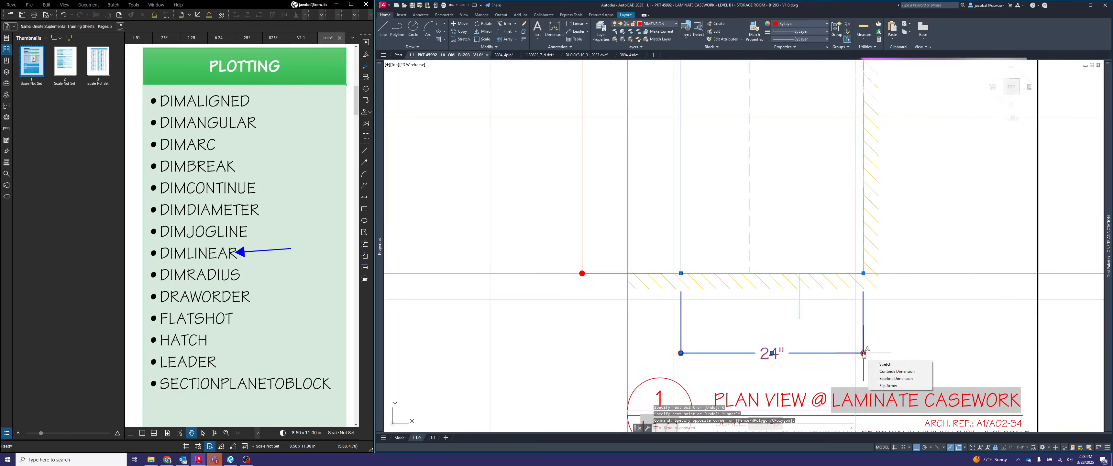
{"action": "left_click", "coordinate": [863, 352]}
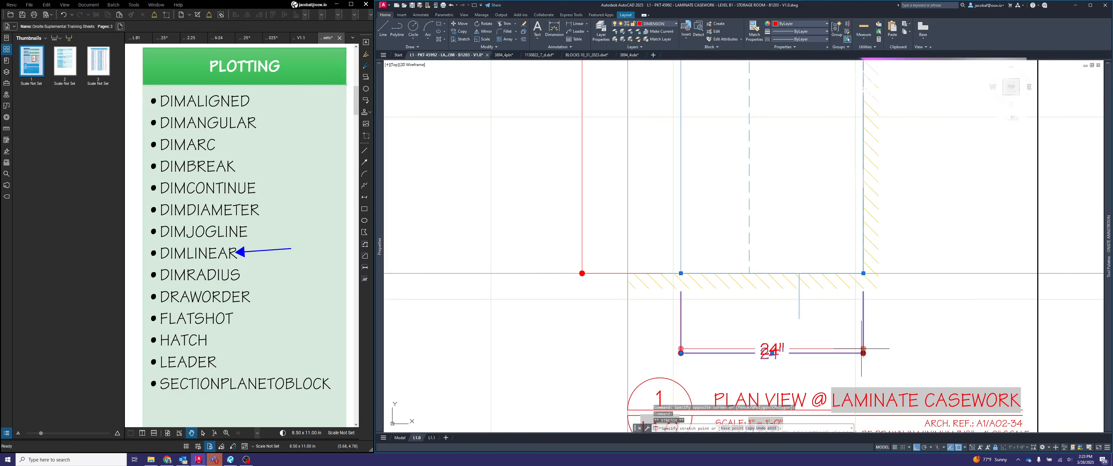
{"action": "left_click", "coordinate": [799, 318]}
{"action": "key", "text": "Escape"}
- Delete the vertical guide line below the plan's wall
{"action": "left_click", "coordinate": [808, 291]}
{"action": "left_click", "coordinate": [791, 309]}
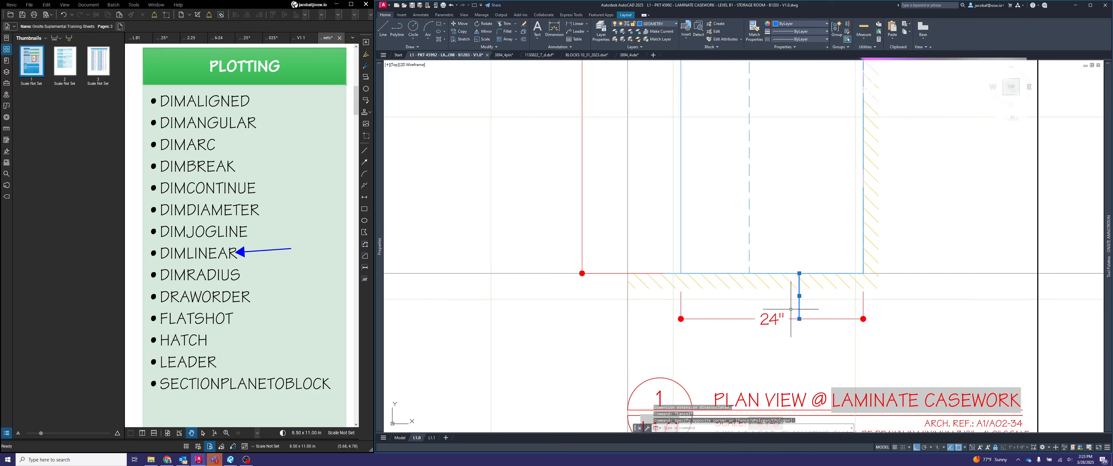
{"action": "key", "text": "Delete"}
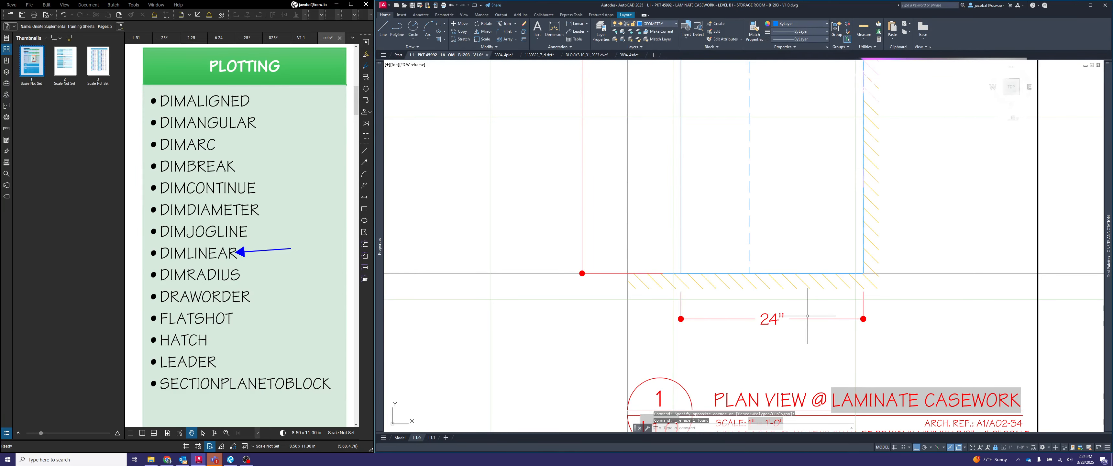
- Add a vertical DIMLINEAR dimension from the countertop corner beside the sink to the plan's upper wall corner, aligned with the existing vertical dimension line
{"action": "scroll", "coordinate": [808, 316], "scroll_direction": "down", "scroll_amount": 5}
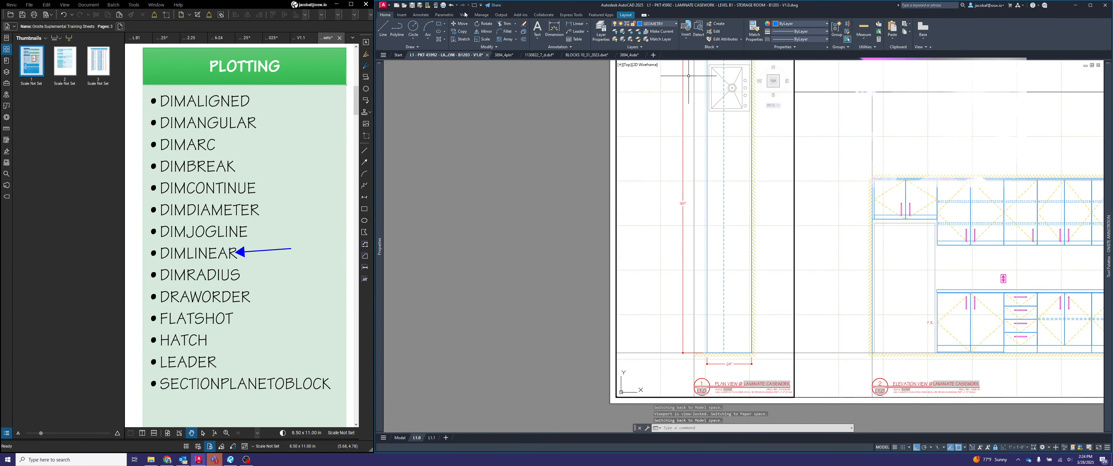
{"action": "scroll", "coordinate": [695, 286], "scroll_direction": "down", "scroll_amount": 3}
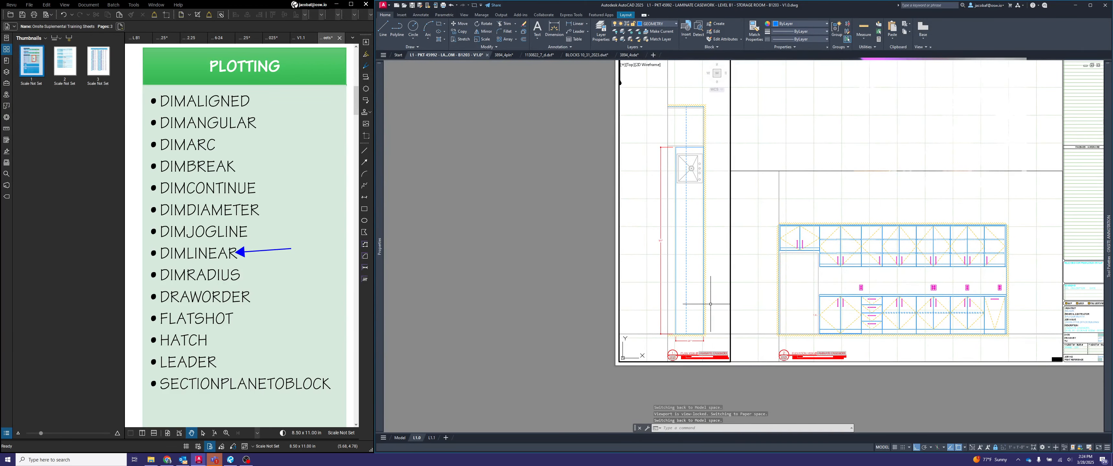
{"action": "scroll", "coordinate": [707, 197], "scroll_direction": "up", "scroll_amount": 2}
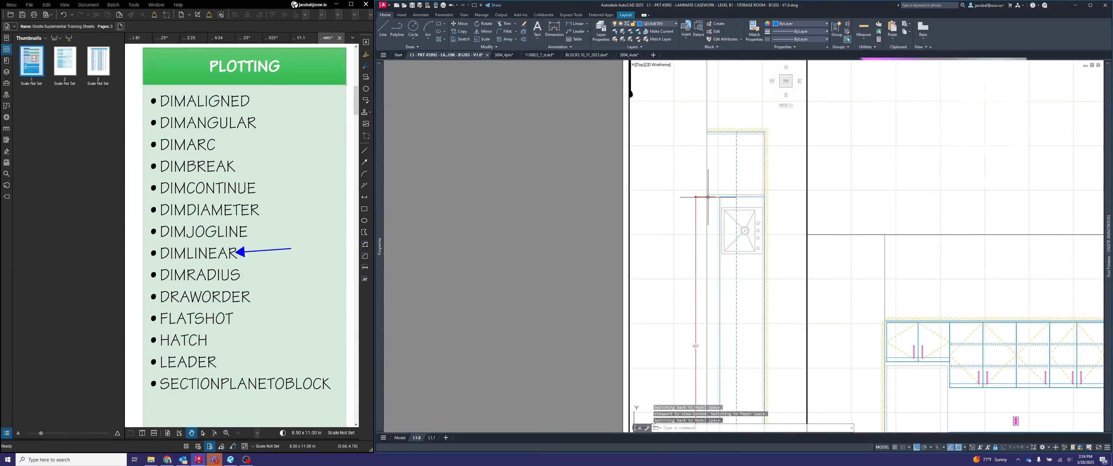
{"action": "type", "text": "dimlinear"}
{"action": "key", "text": "Return"}
{"action": "scroll", "coordinate": [718, 197], "scroll_direction": "up", "scroll_amount": 4}
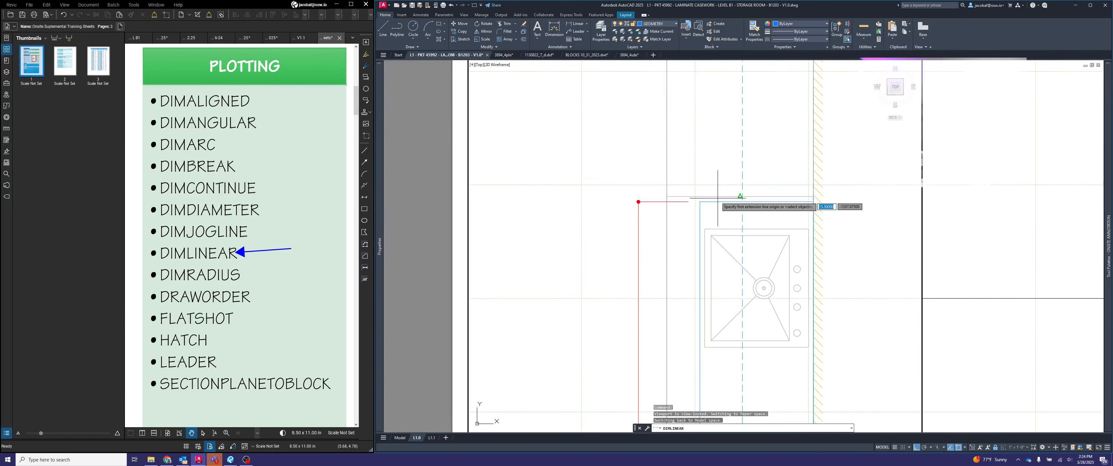
{"action": "left_click", "coordinate": [705, 201]}
{"action": "scroll", "coordinate": [705, 201], "scroll_direction": "down", "scroll_amount": 4}
{"action": "scroll", "coordinate": [676, 136], "scroll_direction": "up", "scroll_amount": 4}
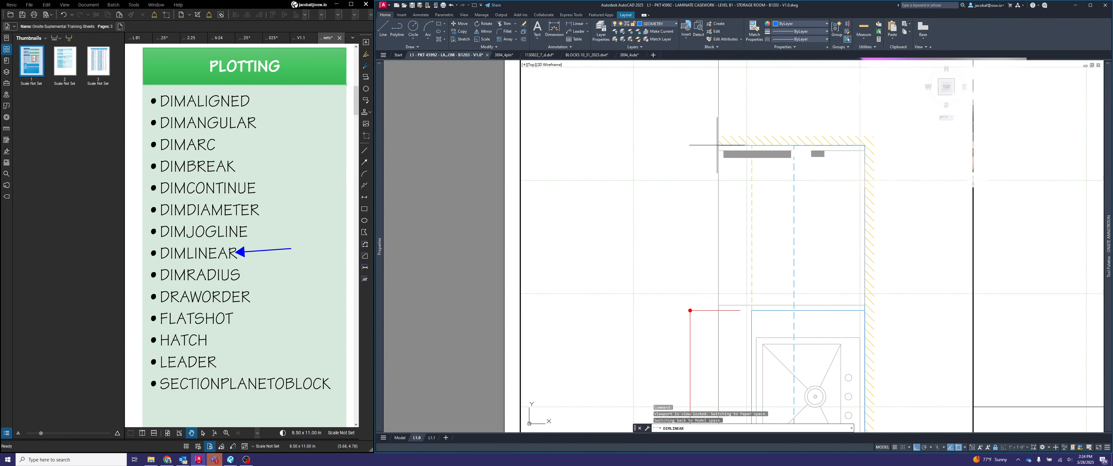
{"action": "left_click", "coordinate": [717, 145]}
{"action": "scroll", "coordinate": [698, 322], "scroll_direction": "up", "scroll_amount": 5}
{"action": "left_click", "coordinate": [669, 278]}
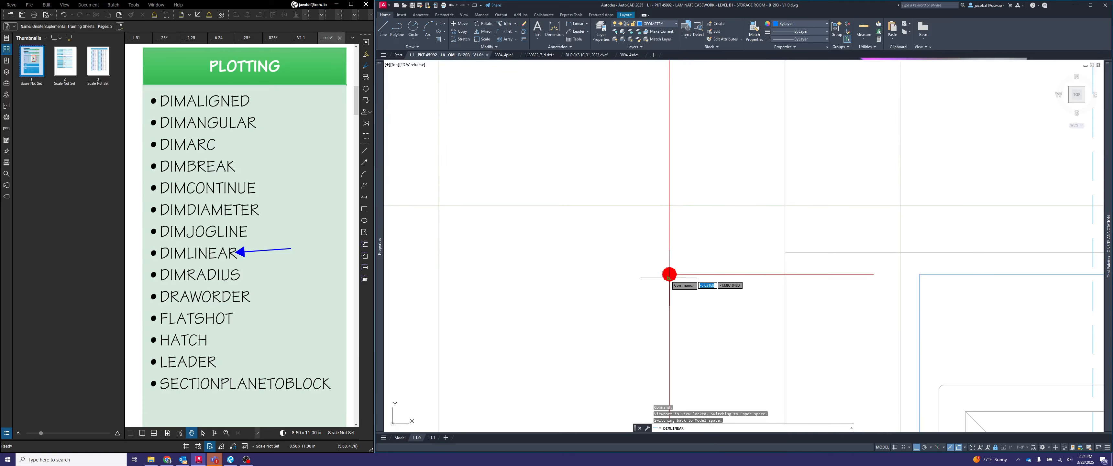
- Add an overall vertical linear dimension from the plan's upper wall edge to its lower wall edge, with its line outside the existing dimension string
{"action": "scroll", "coordinate": [669, 278], "scroll_direction": "down", "scroll_amount": 4}
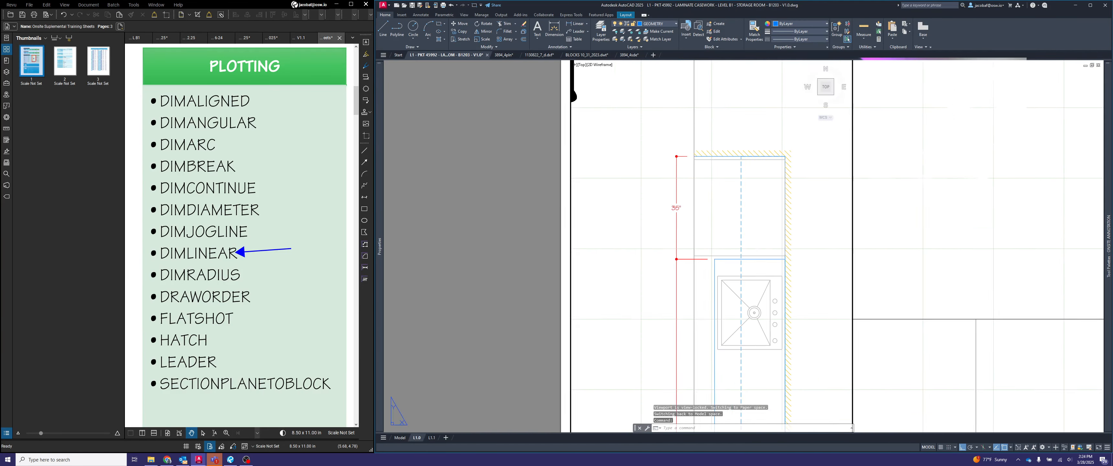
{"action": "scroll", "coordinate": [631, 182], "scroll_direction": "down", "scroll_amount": 3}
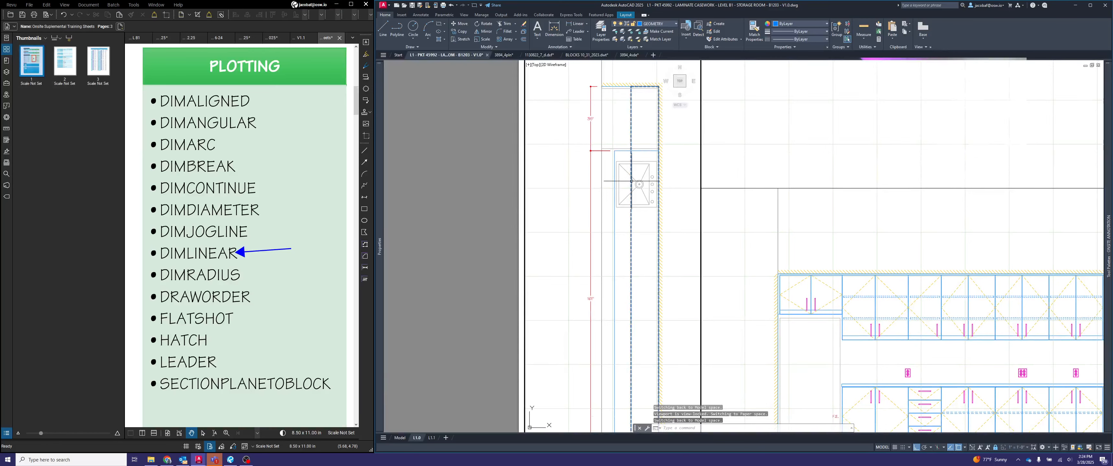
{"action": "middle_click_drag", "start_coordinate": [636, 196], "coordinate": [624, 184]}
{"action": "scroll", "coordinate": [624, 184], "scroll_direction": "down", "scroll_amount": 2}
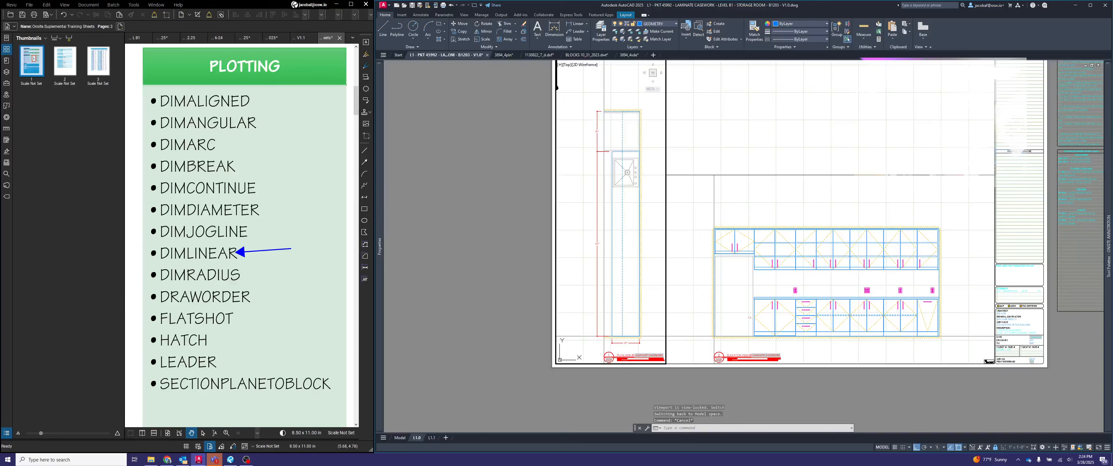
{"action": "type", "text": "ear"}
{"action": "key", "text": "Return"}
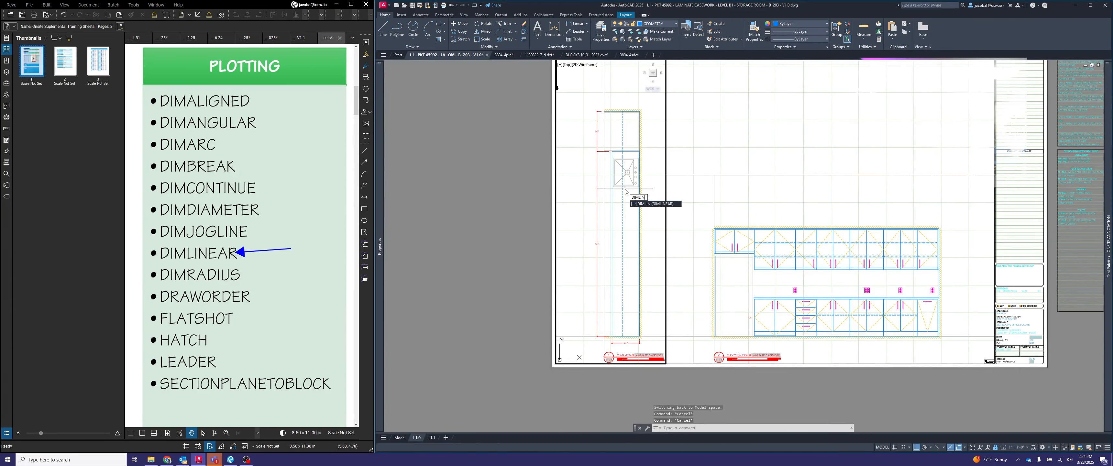
{"action": "scroll", "coordinate": [604, 100], "scroll_direction": "up", "scroll_amount": 6}
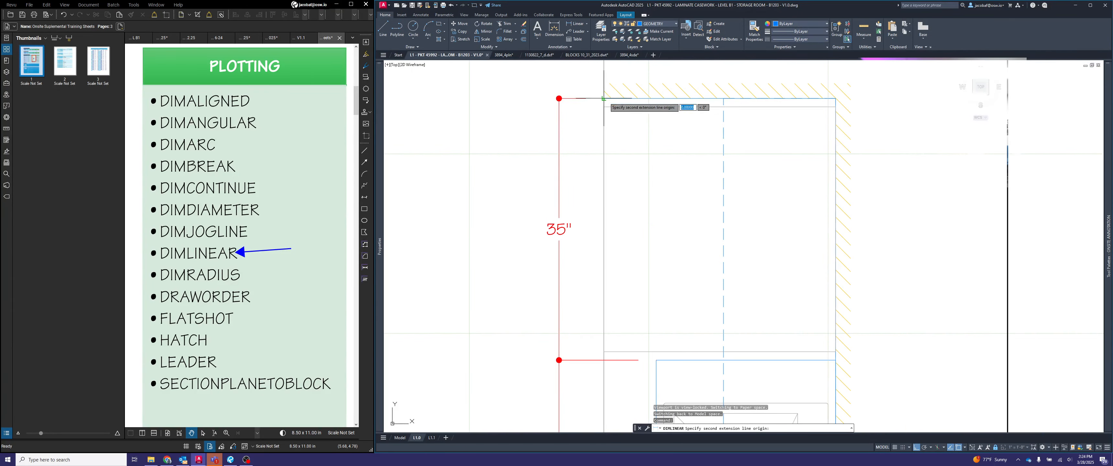
{"action": "scroll", "coordinate": [614, 143], "scroll_direction": "down", "scroll_amount": 5}
{"action": "scroll", "coordinate": [632, 351], "scroll_direction": "up", "scroll_amount": 4}
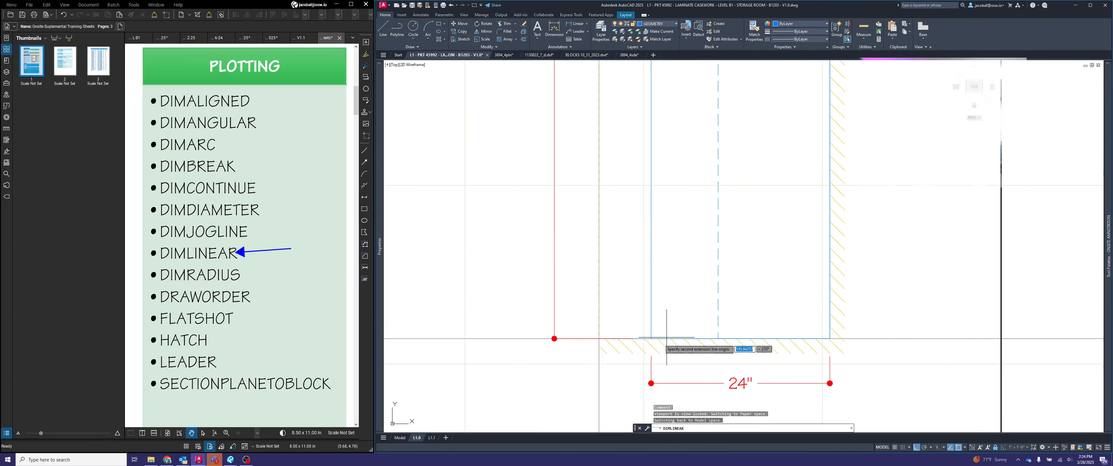
{"action": "left_click", "coordinate": [542, 296]}
- Add the text VWE on a line above the value of the 35" dimension
{"action": "scroll", "coordinate": [659, 331], "scroll_direction": "down", "scroll_amount": 4}
{"action": "middle_click_drag", "start_coordinate": [673, 308], "coordinate": [718, 397]}
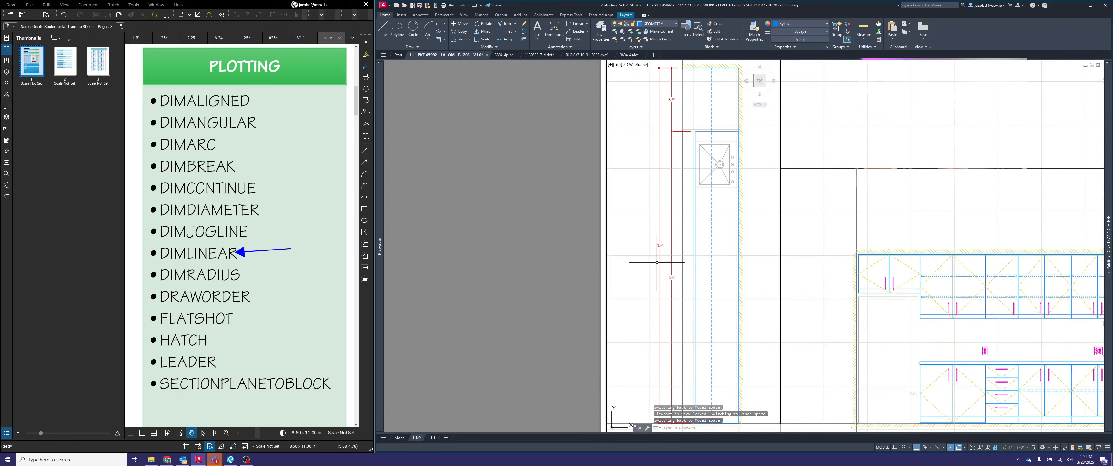
{"action": "middle_click_drag", "start_coordinate": [673, 220], "coordinate": [644, 218]}
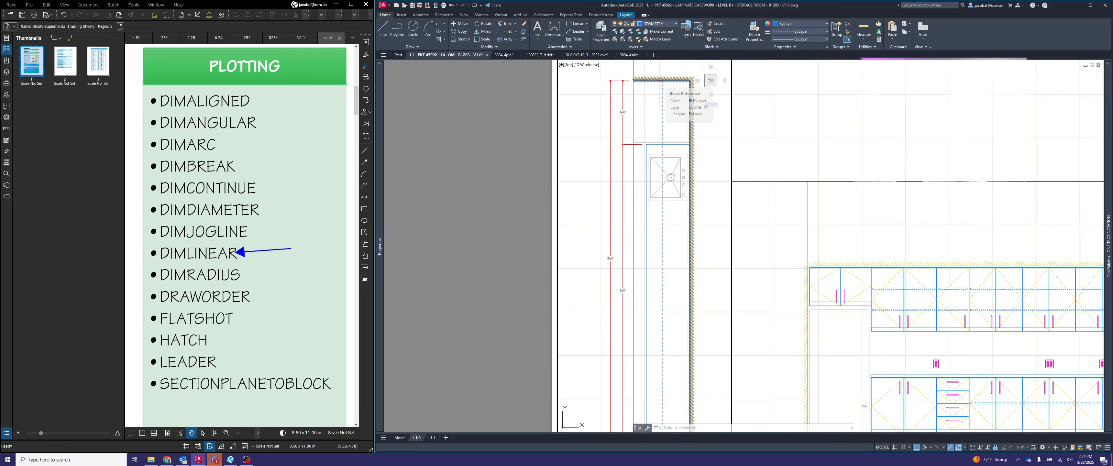
{"action": "scroll", "coordinate": [659, 98], "scroll_direction": "up", "scroll_amount": 4}
{"action": "middle_click_drag", "start_coordinate": [660, 108], "coordinate": [673, 159]}
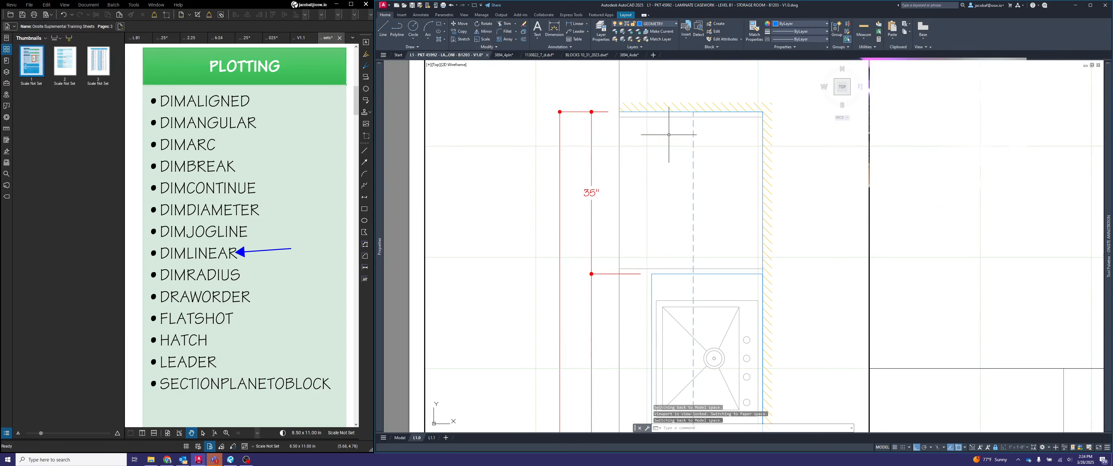
{"action": "left_click", "coordinate": [592, 191]}
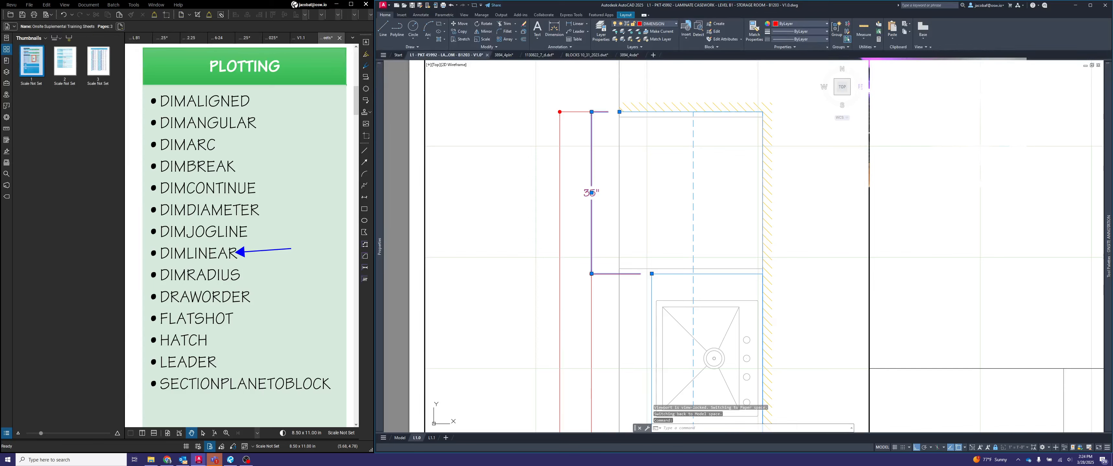
{"action": "double_click", "coordinate": [592, 193]}
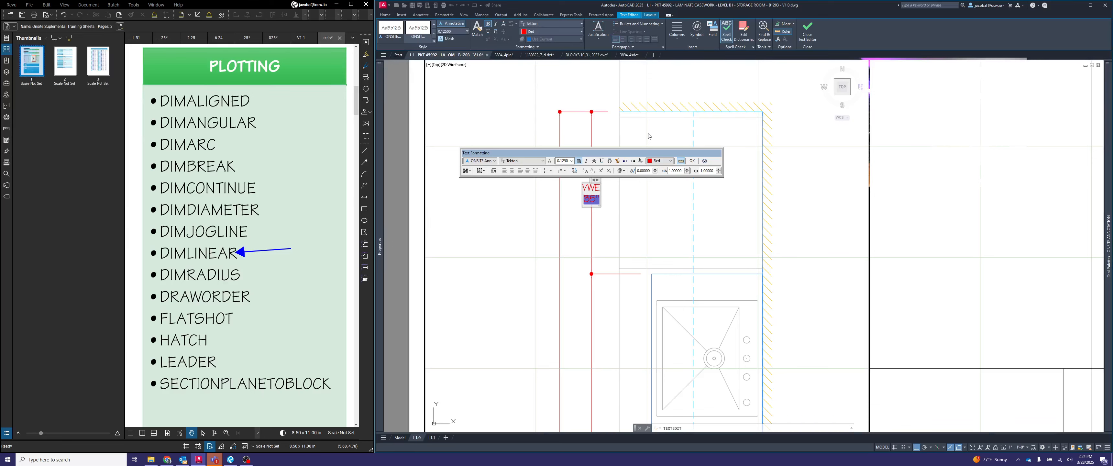
{"action": "left_click", "coordinate": [661, 212]}
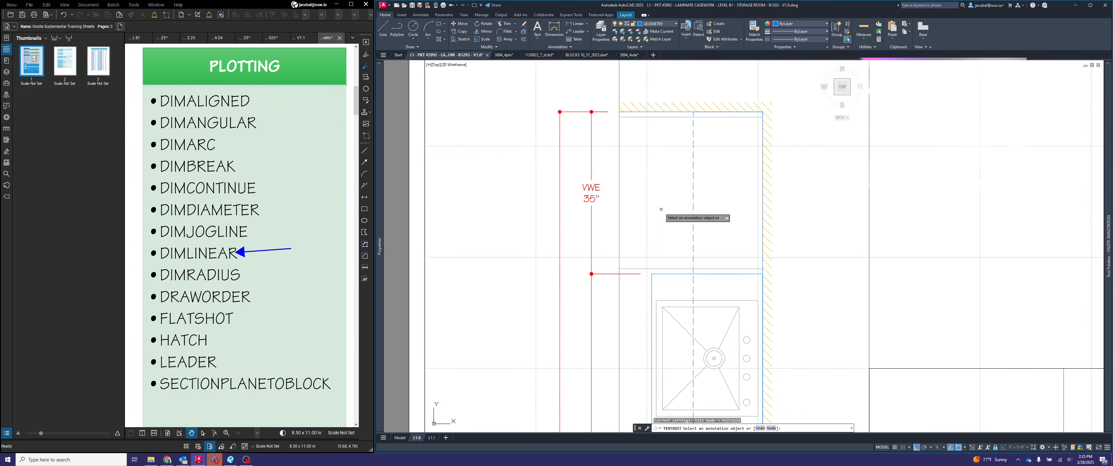
{"action": "key", "text": "Escape"}
- Draw a 6-inch horizontal guide line from the plan's inner vertical dimension line outward toward the overall dimension line
{"action": "scroll", "coordinate": [667, 165], "scroll_direction": "down", "scroll_amount": 2}
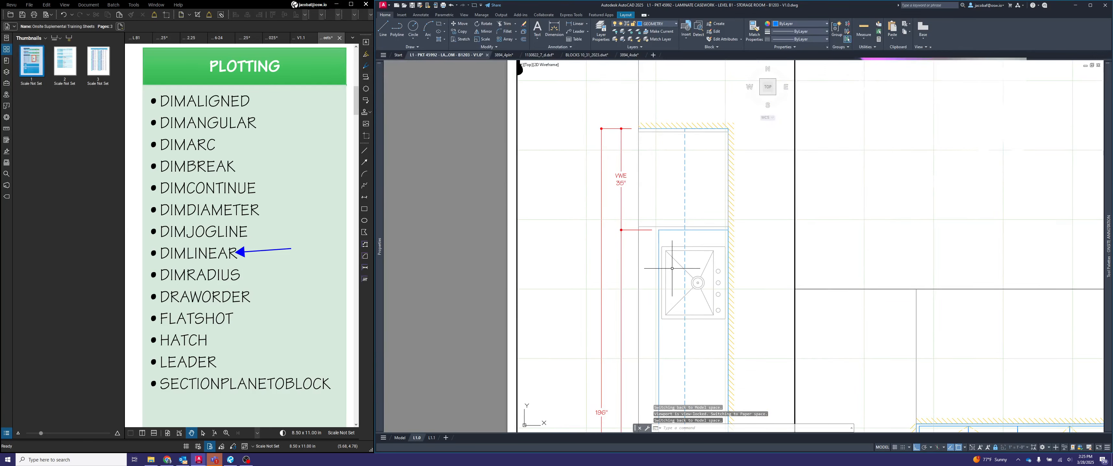
{"action": "scroll", "coordinate": [674, 190], "scroll_direction": "down", "scroll_amount": 2}
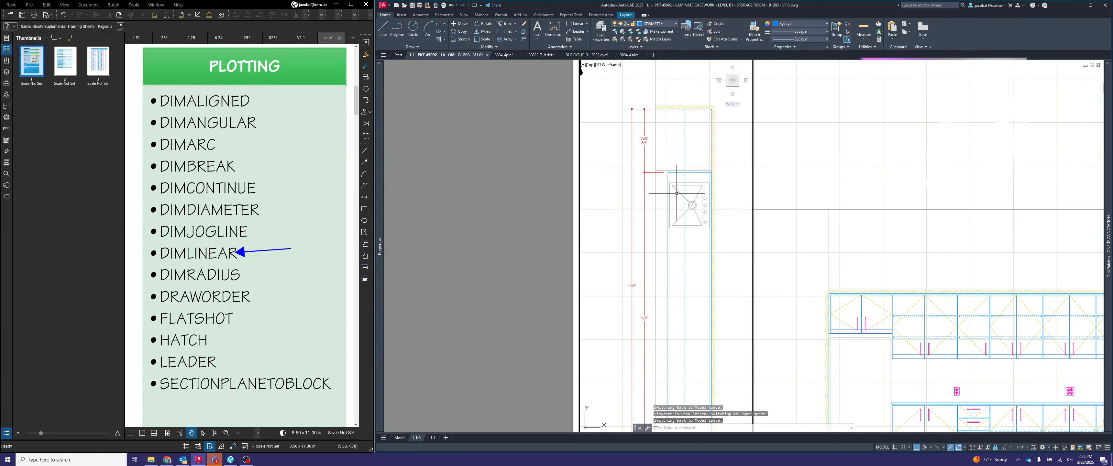
{"action": "scroll", "coordinate": [673, 127], "scroll_direction": "down", "scroll_amount": 3}
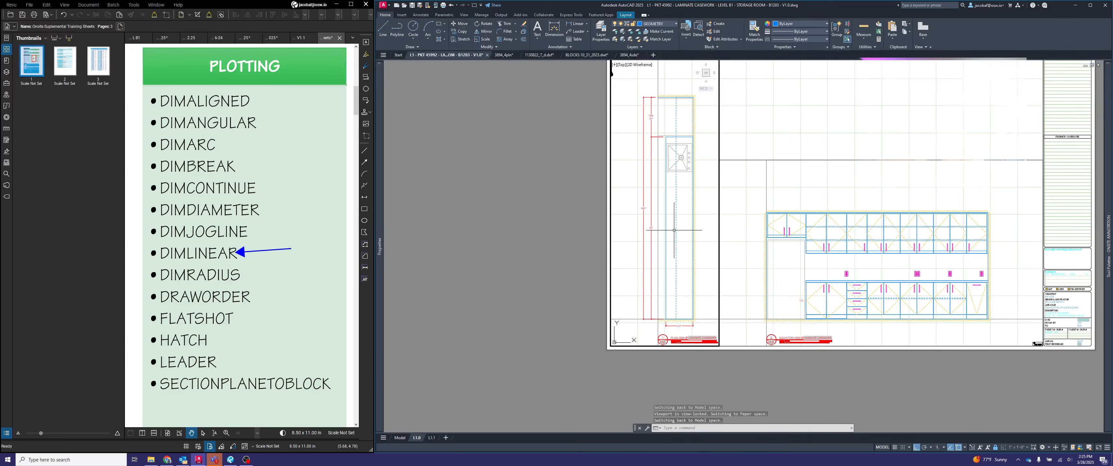
{"action": "scroll", "coordinate": [646, 100], "scroll_direction": "up", "scroll_amount": 4}
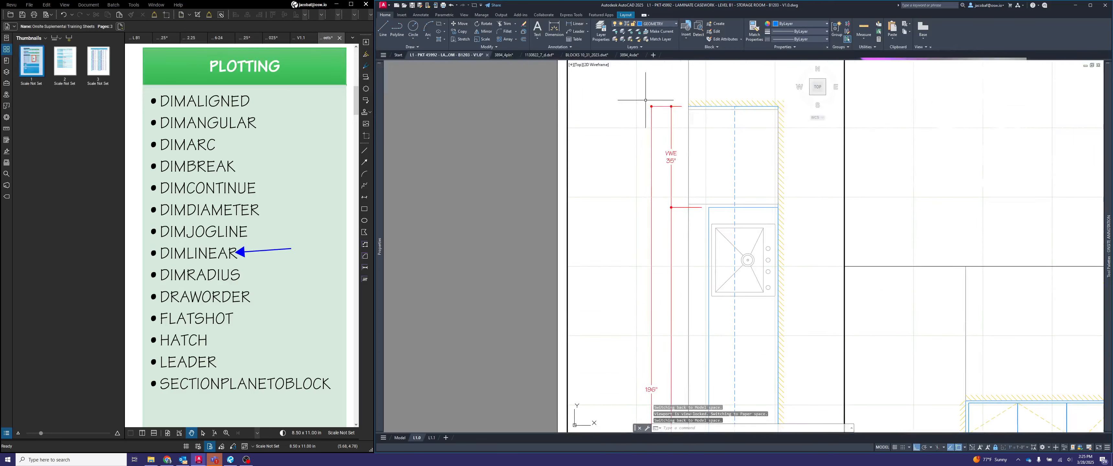
{"action": "type", "text": "l"}
{"action": "key", "text": "Return"}
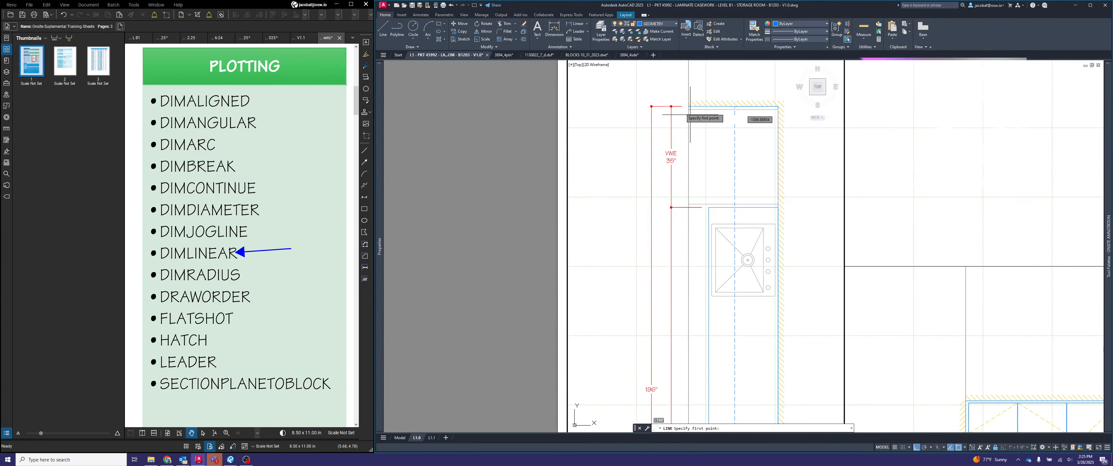
{"action": "scroll", "coordinate": [671, 105], "scroll_direction": "up", "scroll_amount": 10}
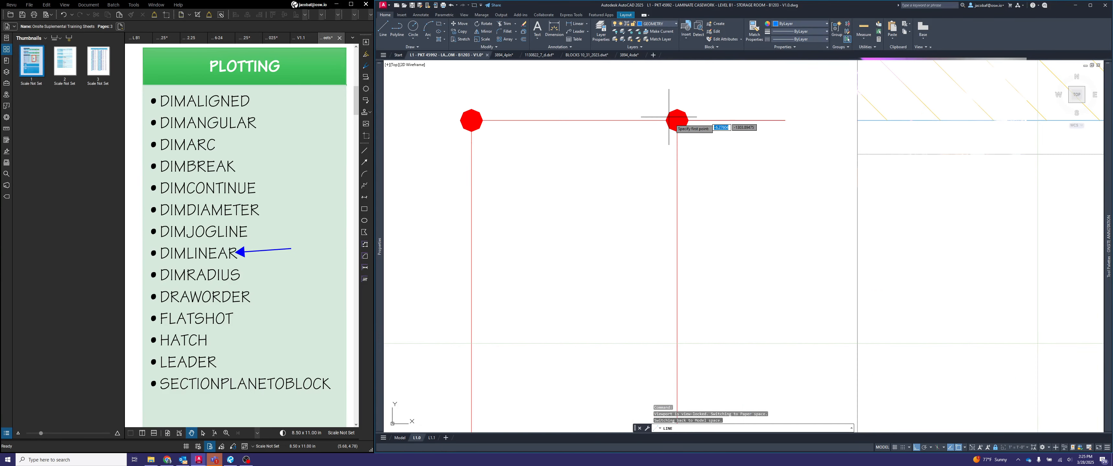
{"action": "left_click", "coordinate": [677, 142]}
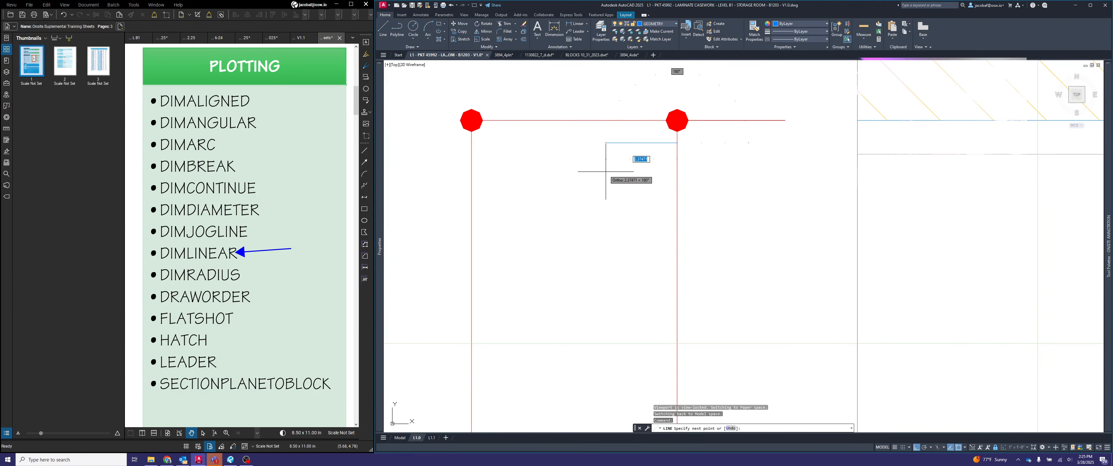
{"action": "type", "text": "6"}
{"action": "key", "text": "Return"}
{"action": "key", "text": "Escape"}
- Move the overall vertical dimension's line inward to align with the outer end of the guide line
{"action": "left_click", "coordinate": [527, 119]}
{"action": "left_click", "coordinate": [508, 105]}
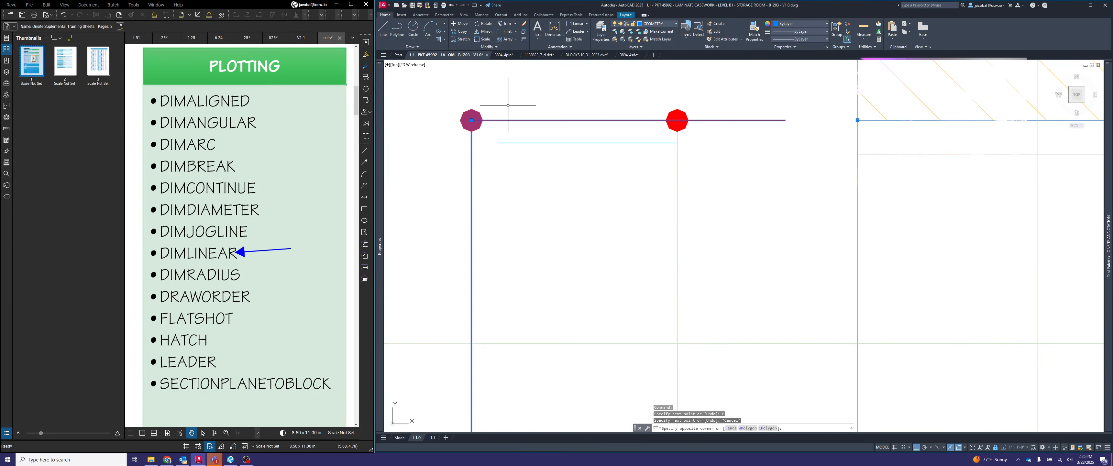
{"action": "left_click", "coordinate": [464, 122]}
{"action": "left_click", "coordinate": [472, 120]}
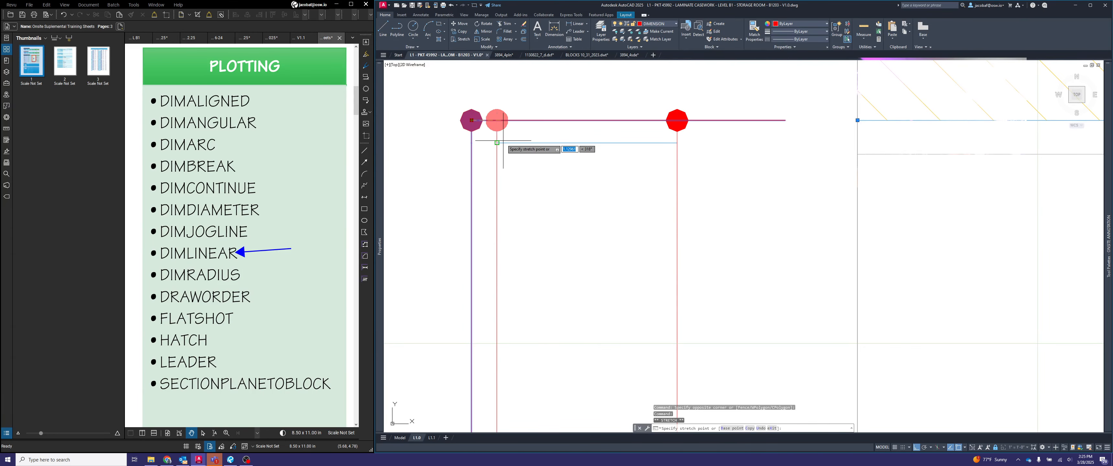
{"action": "left_click", "coordinate": [498, 120]}
{"action": "key", "text": "Escape"}
- Delete the horizontal guide line between the two vertical dimension lines
{"action": "left_click", "coordinate": [554, 157]}
{"action": "left_click", "coordinate": [546, 141]}
{"action": "key", "text": "Delete"}
{"action": "scroll", "coordinate": [563, 139], "scroll_direction": "down", "scroll_amount": 8}
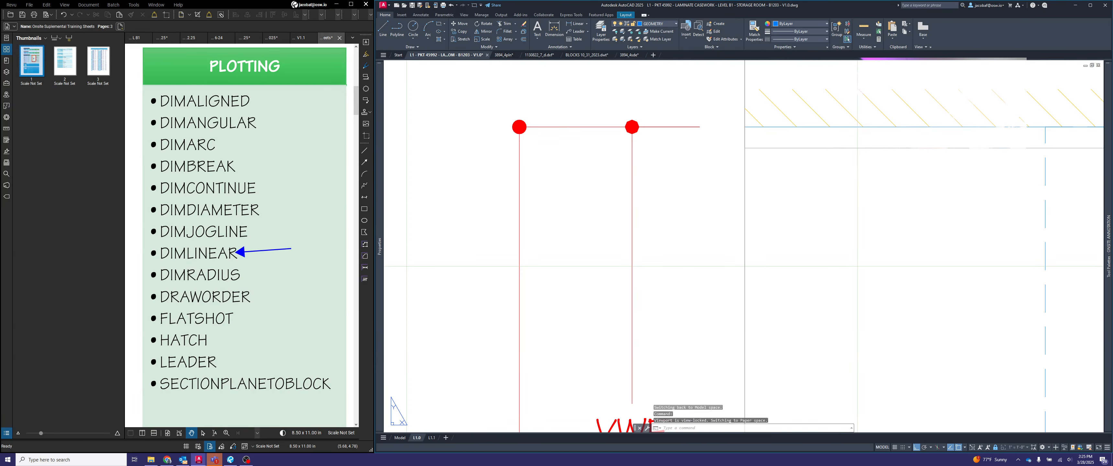
- Add the text VIF on a line above the value of the plan's overall vertical dimension
{"action": "middle_click_drag", "start_coordinate": [622, 267], "coordinate": [656, 143]}
{"action": "scroll", "coordinate": [657, 147], "scroll_direction": "down", "scroll_amount": 6}
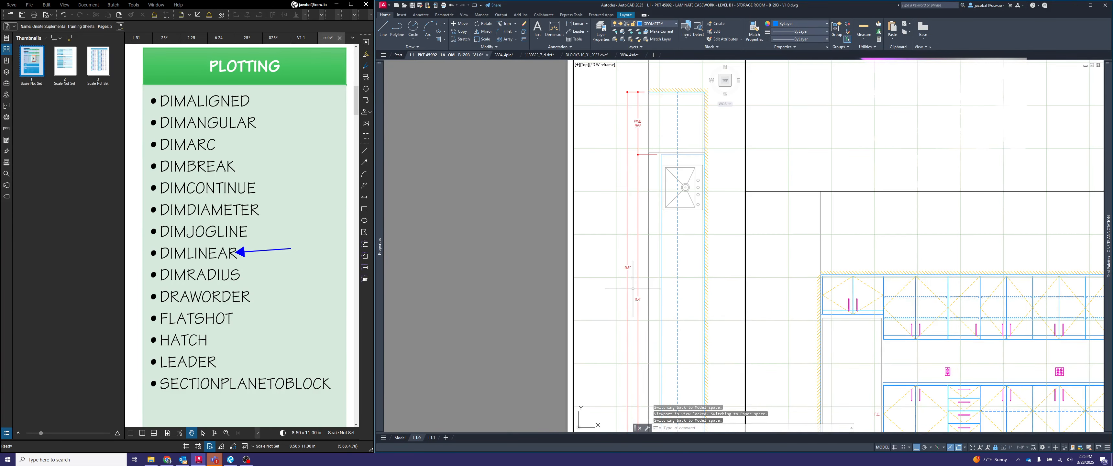
{"action": "scroll", "coordinate": [633, 278], "scroll_direction": "up", "scroll_amount": 3}
{"action": "left_click", "coordinate": [624, 264]}
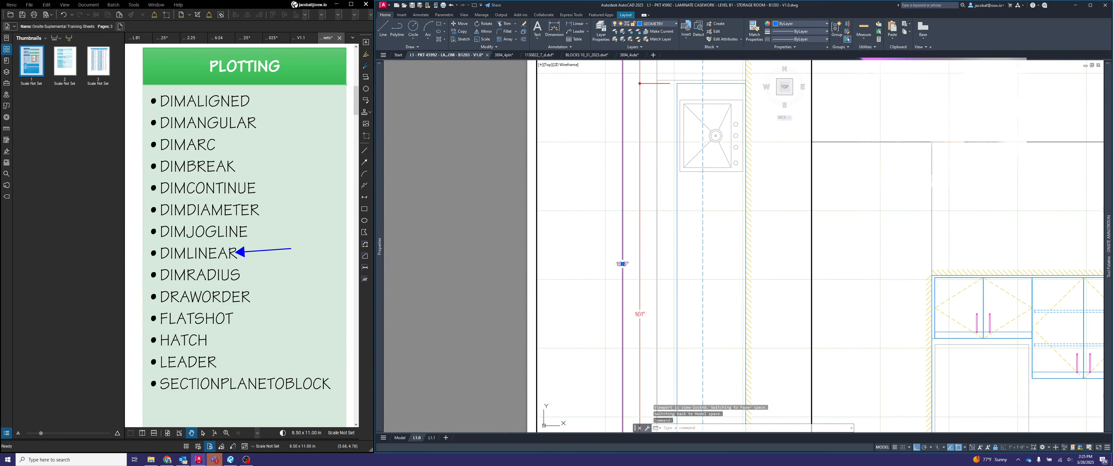
{"action": "double_click", "coordinate": [622, 264]}
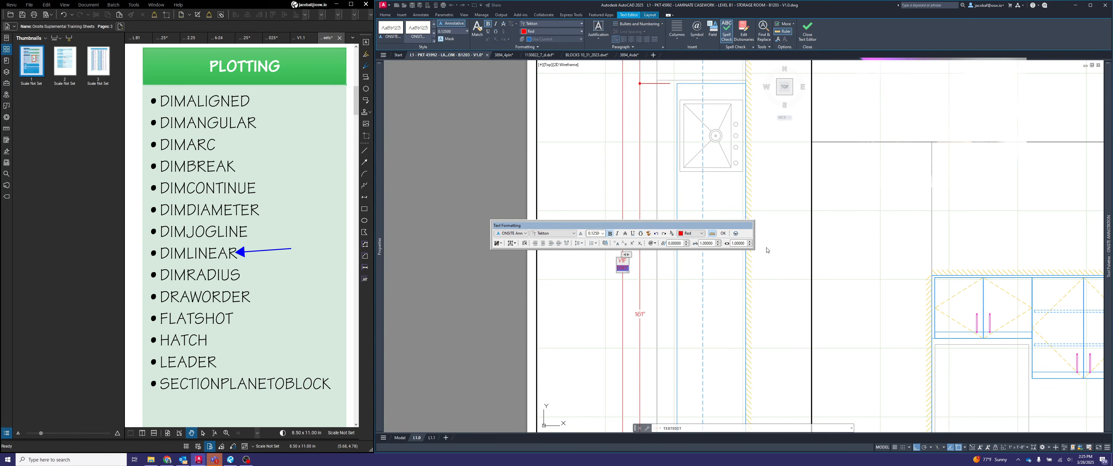
{"action": "left_click", "coordinate": [726, 294]}
- Examine the VIF and VWE notes and the remaining vertical dimension text along the plan view
{"action": "scroll", "coordinate": [647, 272], "scroll_direction": "up", "scroll_amount": 6}
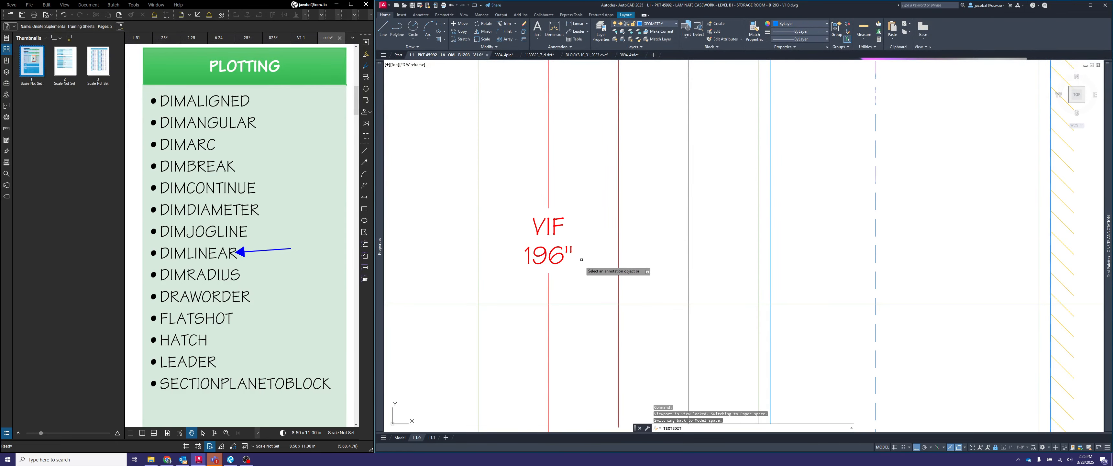
{"action": "scroll", "coordinate": [577, 249], "scroll_direction": "down", "scroll_amount": 4}
{"action": "scroll", "coordinate": [600, 207], "scroll_direction": "up", "scroll_amount": 4}
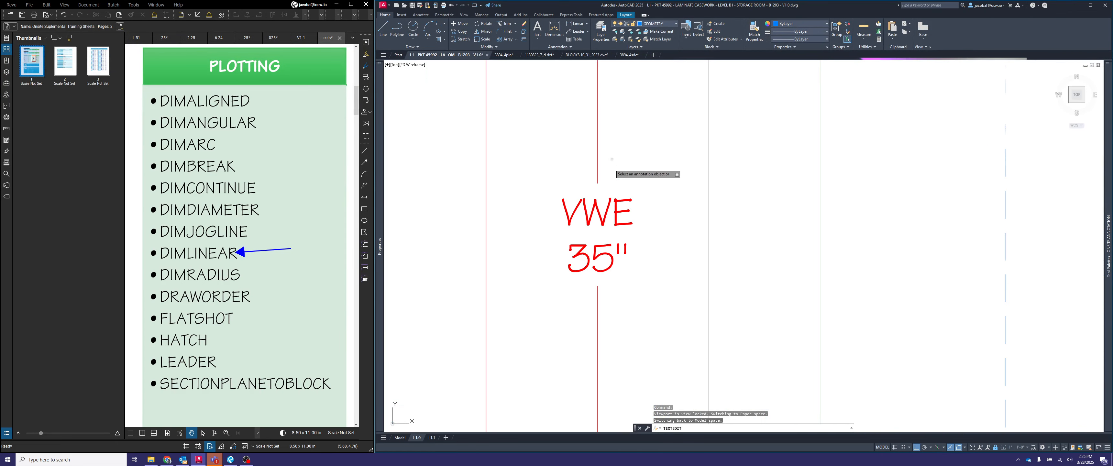
{"action": "scroll", "coordinate": [645, 197], "scroll_direction": "down", "scroll_amount": 2}
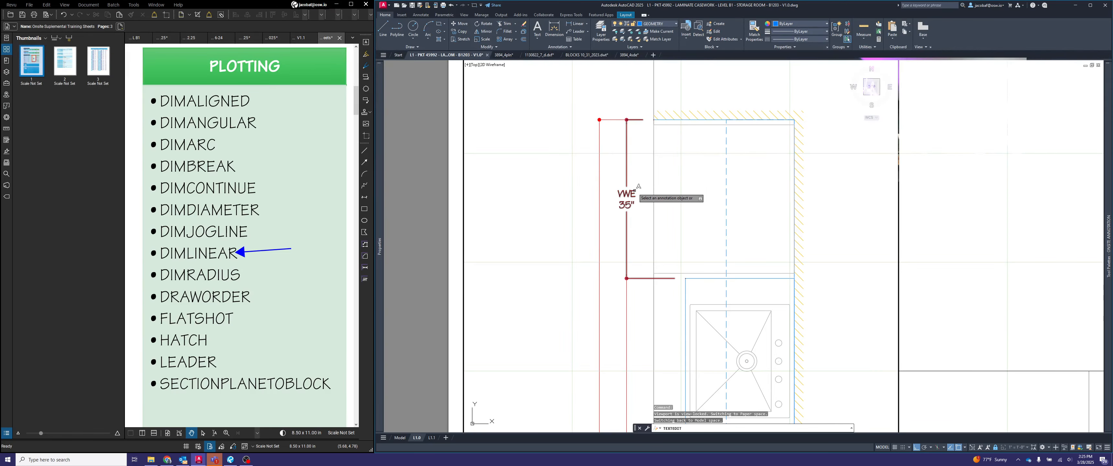
{"action": "scroll", "coordinate": [644, 181], "scroll_direction": "down", "scroll_amount": 4}
{"action": "key", "text": "Escape"}
{"action": "scroll", "coordinate": [675, 187], "scroll_direction": "down", "scroll_amount": 4}
{"action": "middle_click_drag", "start_coordinate": [678, 261], "coordinate": [662, 241]}
{"action": "scroll", "coordinate": [661, 277], "scroll_direction": "up", "scroll_amount": 2}
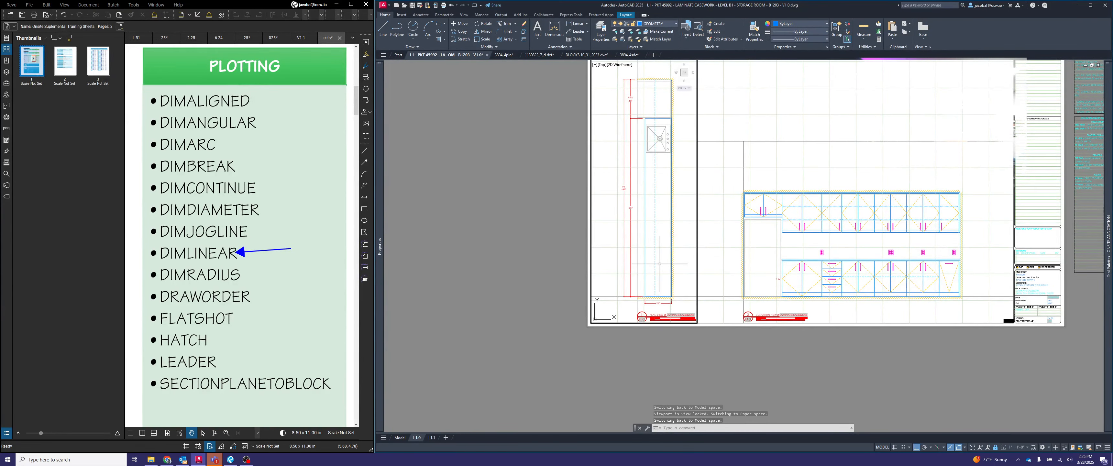
{"action": "scroll", "coordinate": [651, 206], "scroll_direction": "up", "scroll_amount": 4}
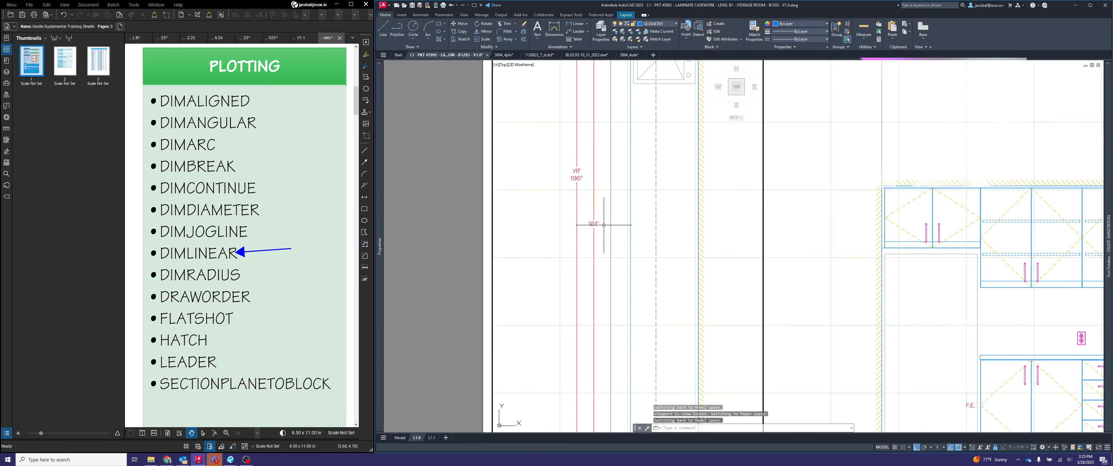
{"action": "scroll", "coordinate": [602, 222], "scroll_direction": "down", "scroll_amount": 4}
{"action": "scroll", "coordinate": [588, 227], "scroll_direction": "up", "scroll_amount": 2}
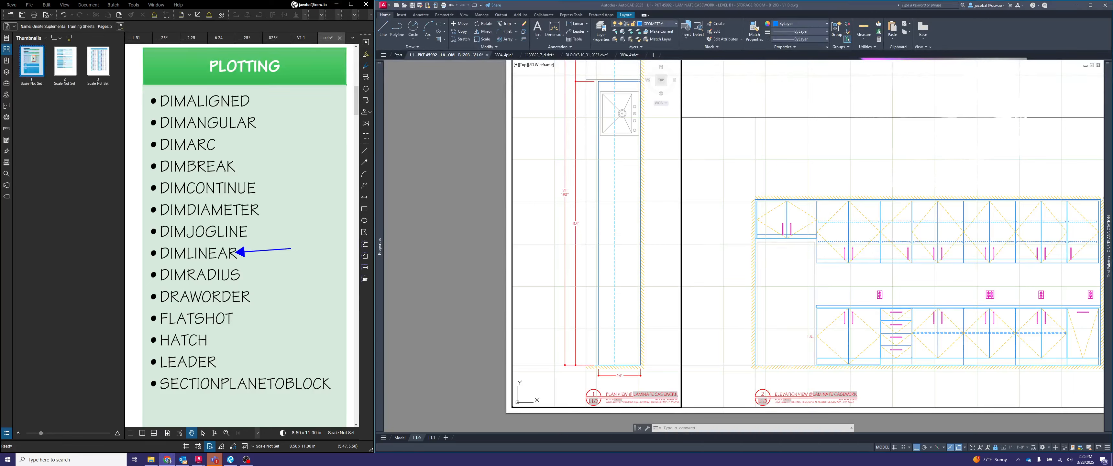
- Switch to the Chrome browser, move its window across the screen and show it at full size
{"action": "key", "text": "alt+Tab"}
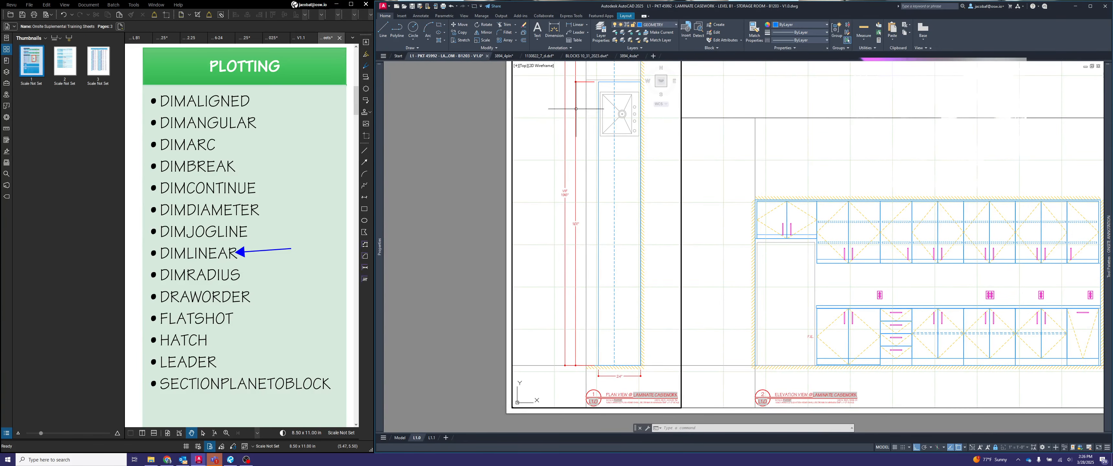
{"action": "left_click", "coordinate": [1082, 224]}
{"action": "key", "text": "alt+Tab"}
{"action": "key", "text": "alt+Tab"}
{"action": "key", "text": "alt+Tab"}
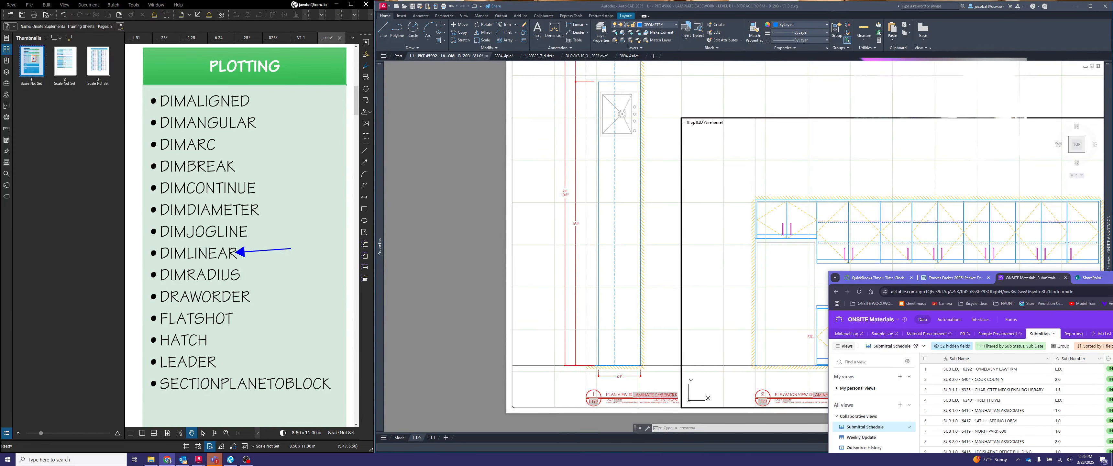
{"action": "left_click_drag", "start_coordinate": [1110, 277], "coordinate": [735, 279]}
{"action": "left_click", "coordinate": [739, 260]}
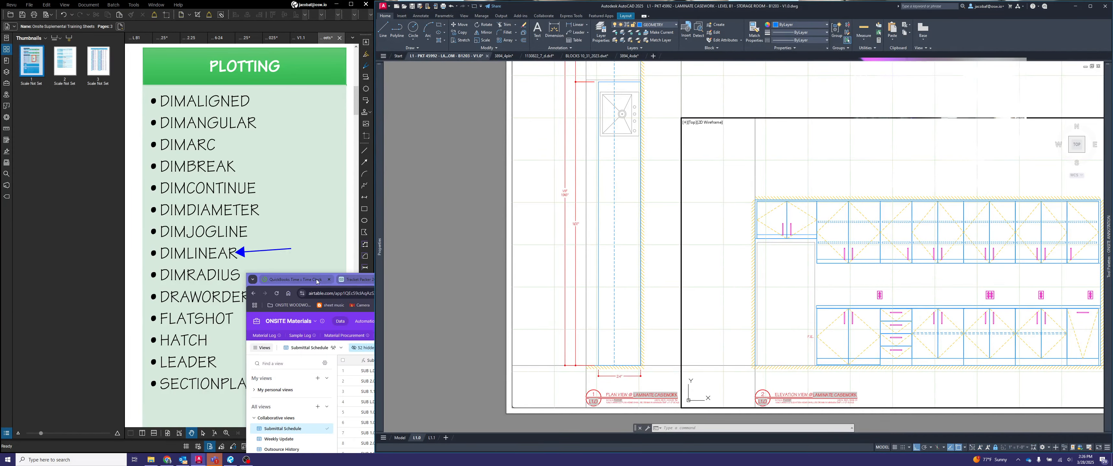
{"action": "key", "text": "alt+Tab"}
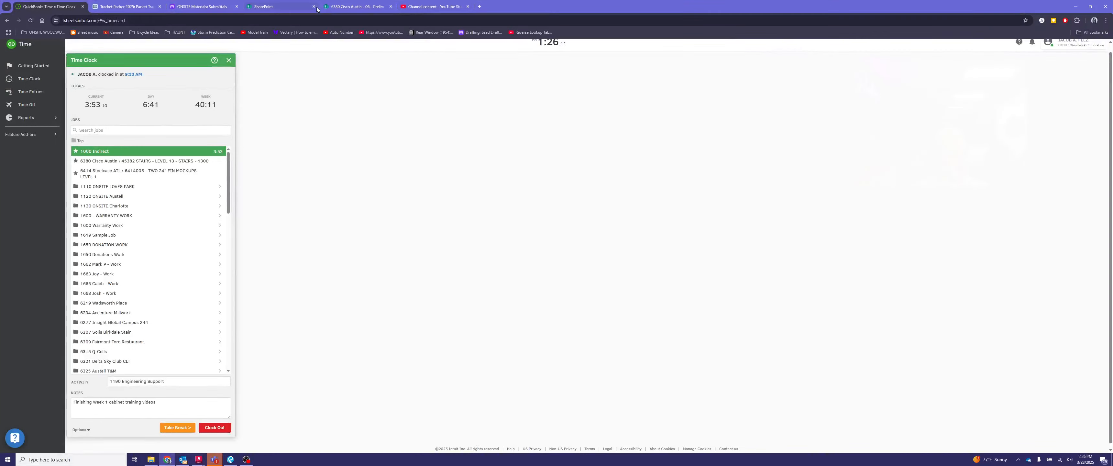
- Open the Material Log in the ONSITE Materials base and find the project's laminate and solid surface entries
{"action": "left_click", "coordinate": [454, 6]}
{"action": "left_click", "coordinate": [479, 7]}
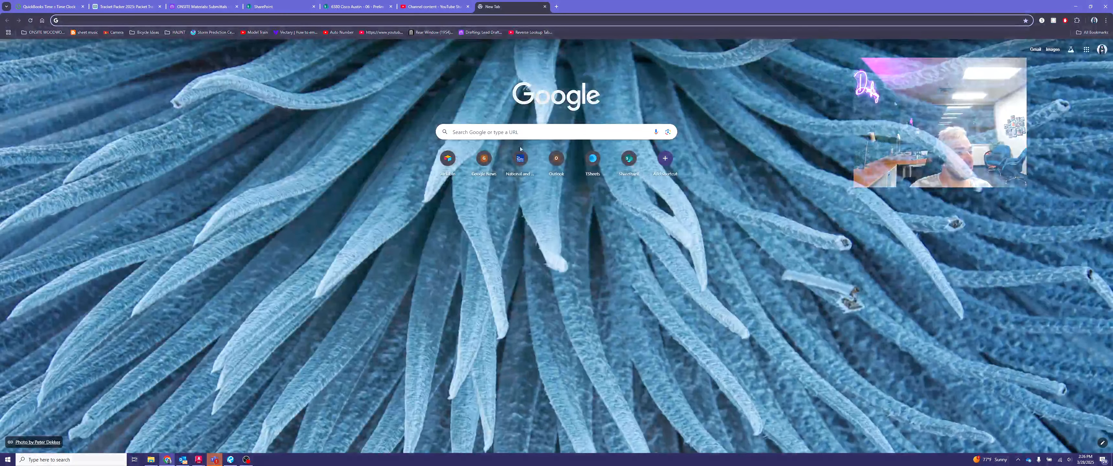
{"action": "left_click", "coordinate": [196, 7]}
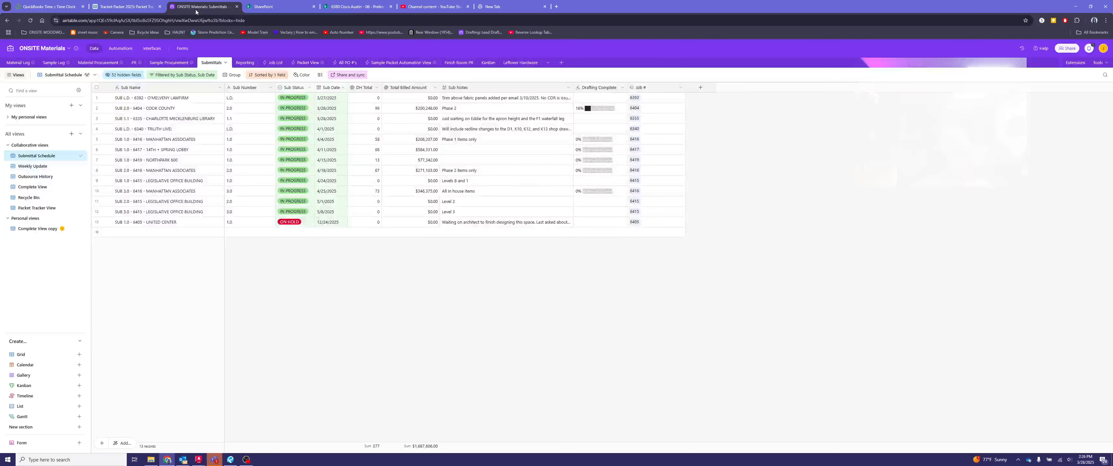
{"action": "left_click", "coordinate": [545, 6]}
{"action": "left_click", "coordinate": [18, 63]}
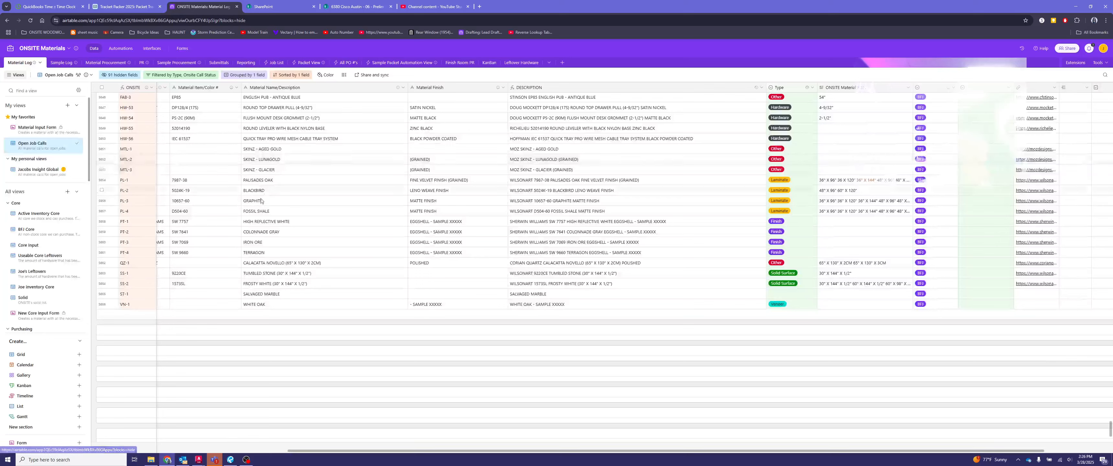
{"action": "scroll", "coordinate": [340, 269], "scroll_direction": "up", "scroll_amount": 2}
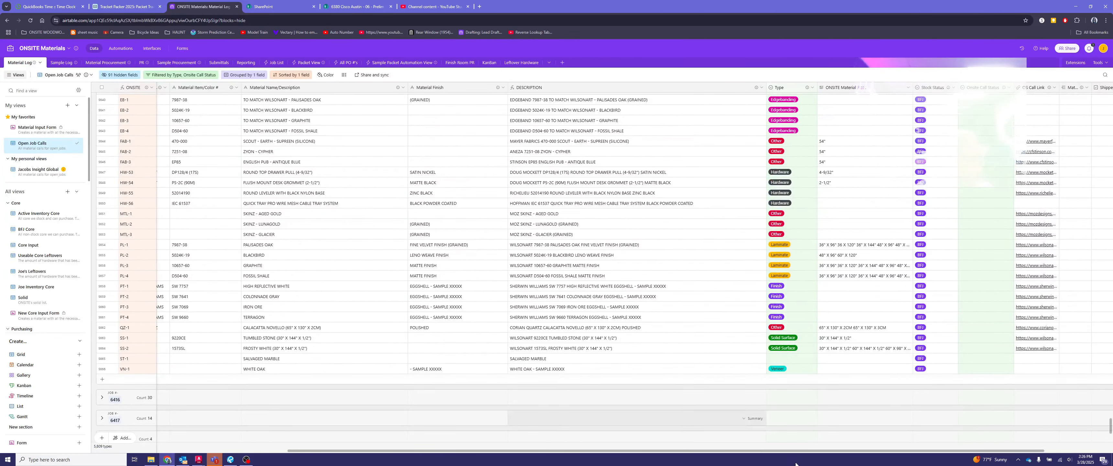
- Switch to Revu and examine the material tags on the millwork elevation's cabinets and countertop
{"action": "key", "text": "alt+Tab"}
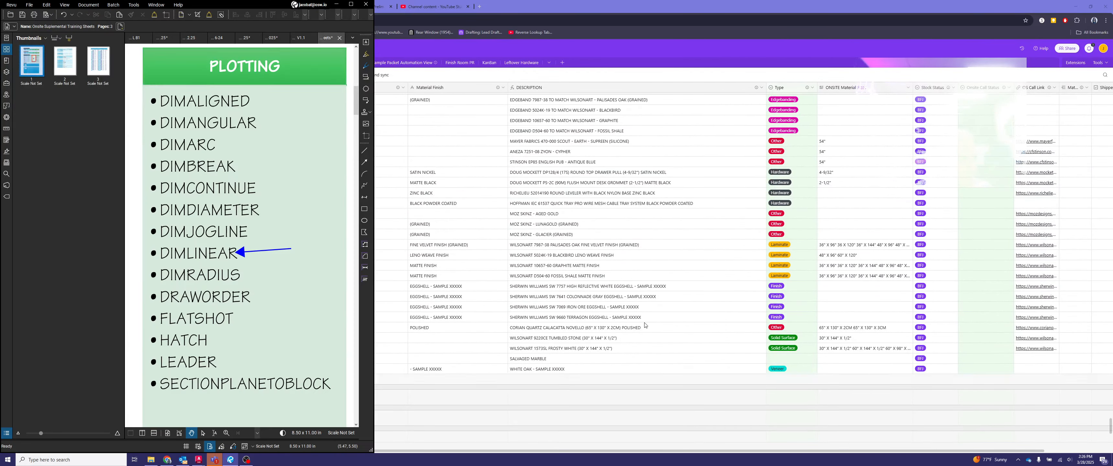
{"action": "left_click", "coordinate": [138, 38]}
{"action": "left_click", "coordinate": [164, 37]}
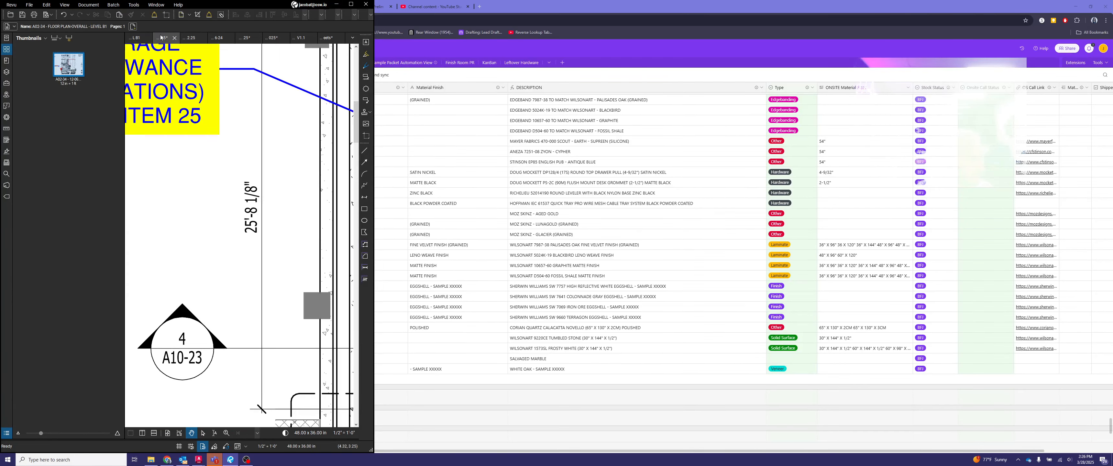
{"action": "scroll", "coordinate": [188, 193], "scroll_direction": "down", "scroll_amount": 3}
{"action": "mouse_move", "coordinate": [205, 237]}
{"action": "left_mouse_down"}
{"action": "mouse_move", "coordinate": [362, 253]}
{"action": "mouse_move", "coordinate": [287, 244]}
{"action": "mouse_move", "coordinate": [325, 233]}
{"action": "left_mouse_up"}
{"action": "scroll", "coordinate": [312, 240], "scroll_direction": "up", "scroll_amount": 7}
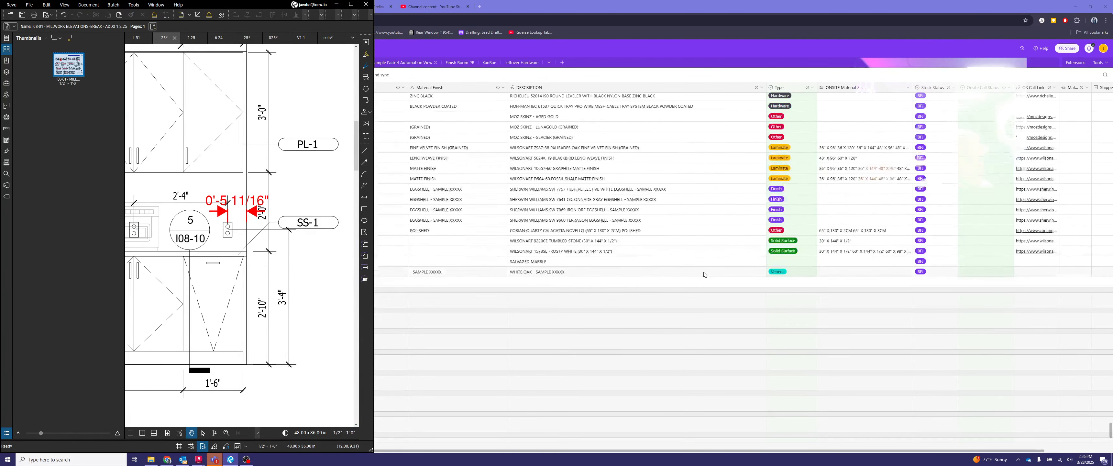
- Look up the SS-1 solid surface's name and sheet size in the Material Log and return to the AutoCAD drawing
{"action": "left_click", "coordinate": [590, 254]}
{"action": "left_click", "coordinate": [591, 255]}
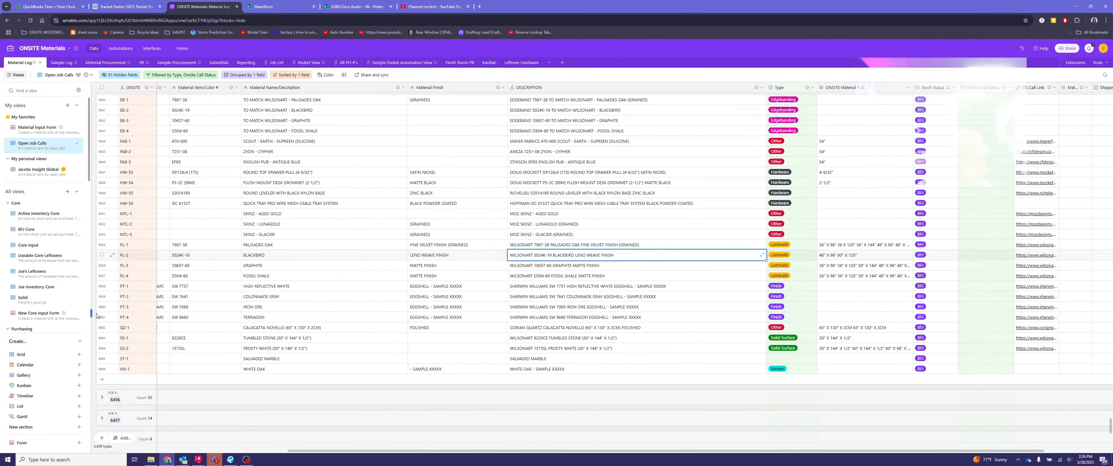
{"action": "left_click", "coordinate": [125, 339]}
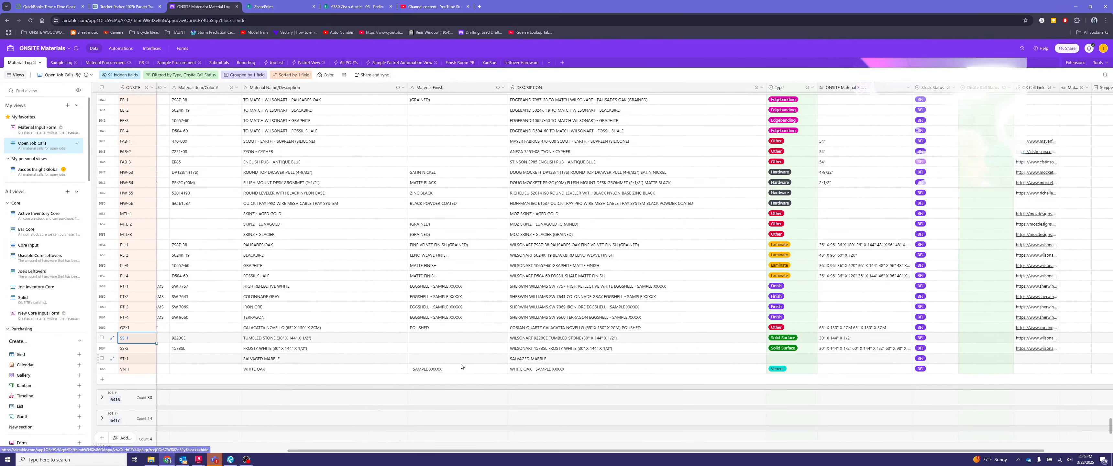
{"action": "scroll", "coordinate": [460, 365], "scroll_direction": "left", "scroll_amount": 6}
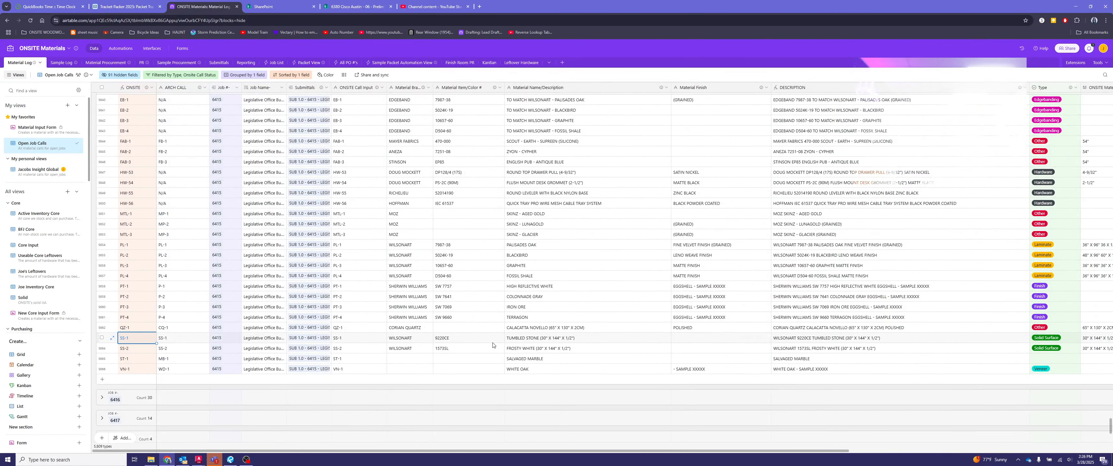
{"action": "left_click", "coordinate": [572, 338]}
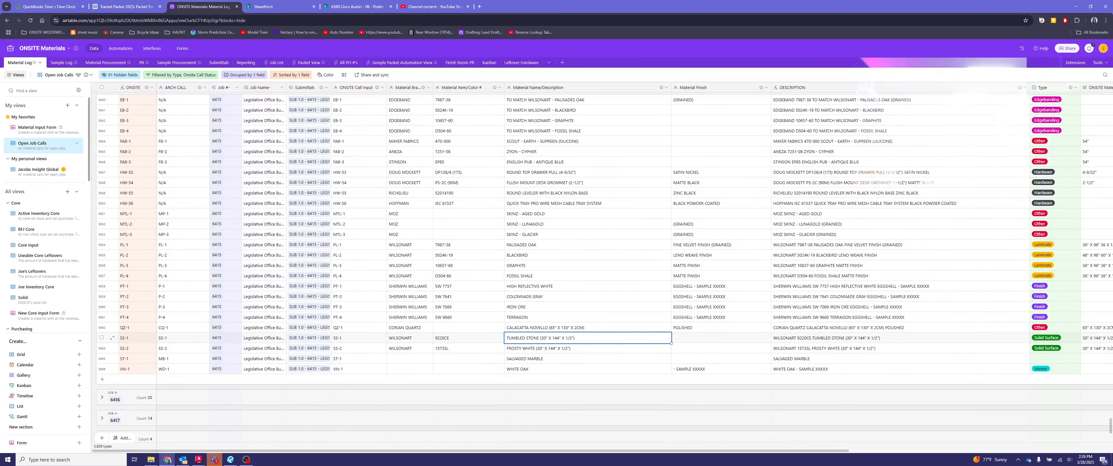
{"action": "left_click", "coordinate": [1077, 6]}
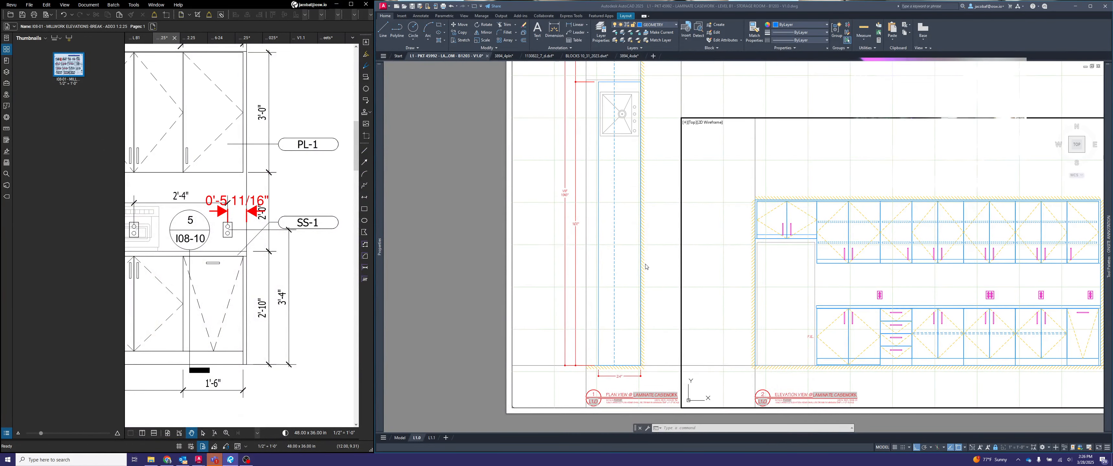
- Leave the active layout viewport and examine the casework plan and elevation on the sheet
{"action": "left_click", "coordinate": [658, 245]}
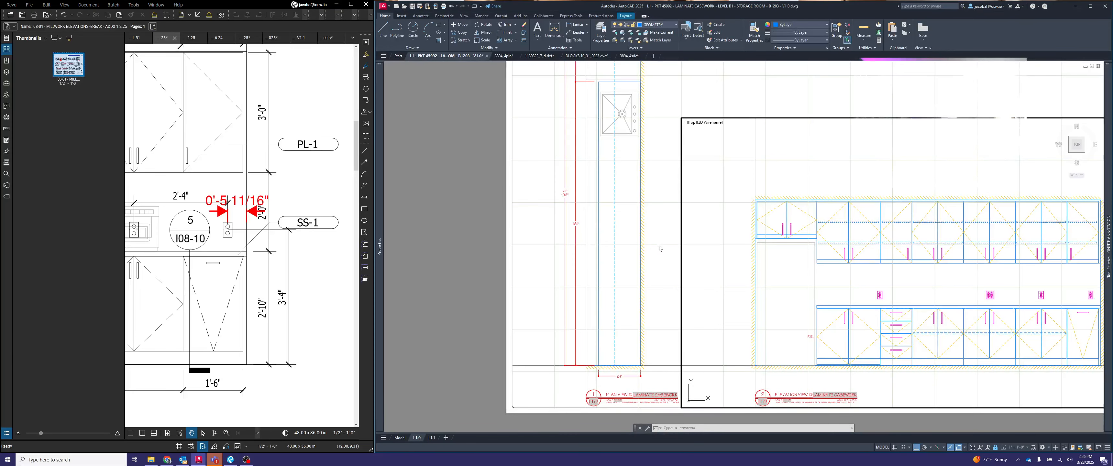
{"action": "double_click", "coordinate": [442, 214]}
{"action": "scroll", "coordinate": [500, 226], "scroll_direction": "down", "scroll_amount": 1}
{"action": "scroll", "coordinate": [568, 228], "scroll_direction": "up", "scroll_amount": 1}
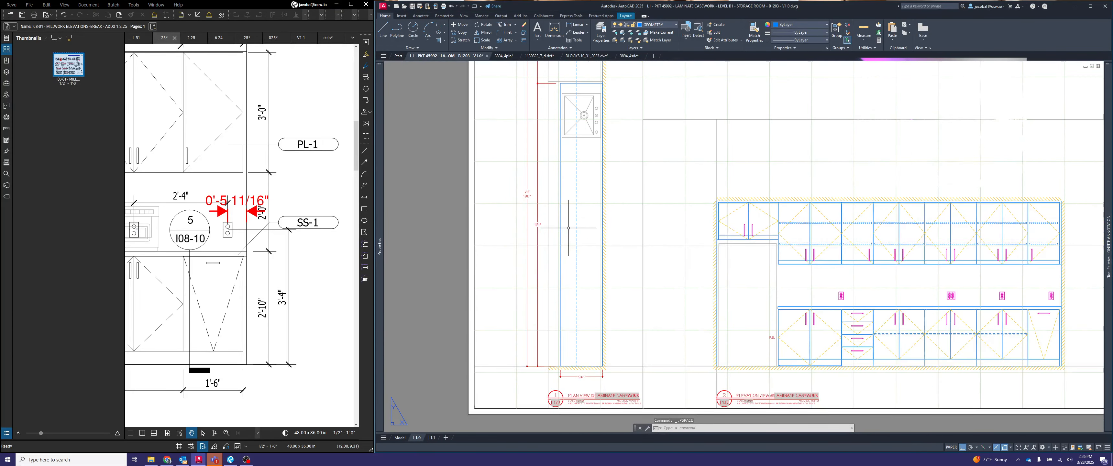
{"action": "middle_click_drag", "start_coordinate": [597, 244], "coordinate": [541, 256]}
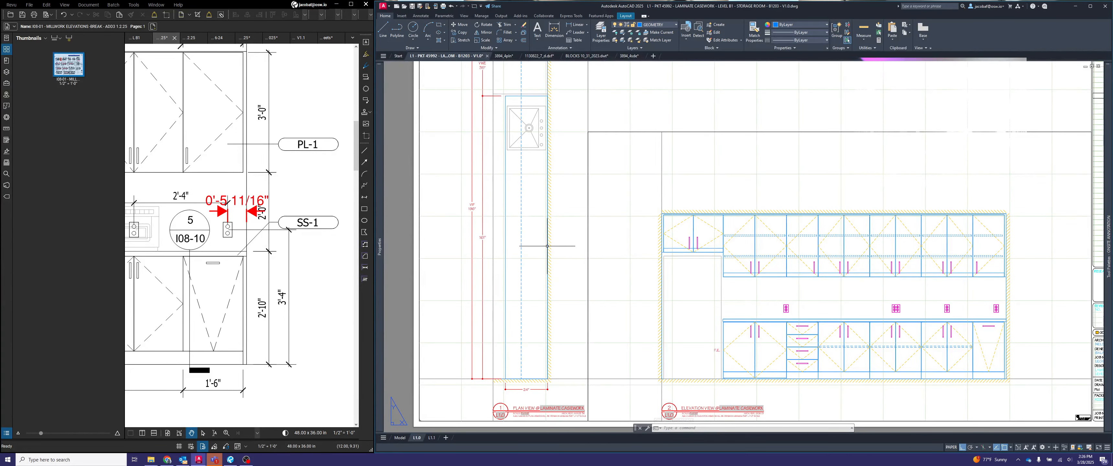
{"action": "middle_click_drag", "start_coordinate": [882, 319], "coordinate": [786, 293]}
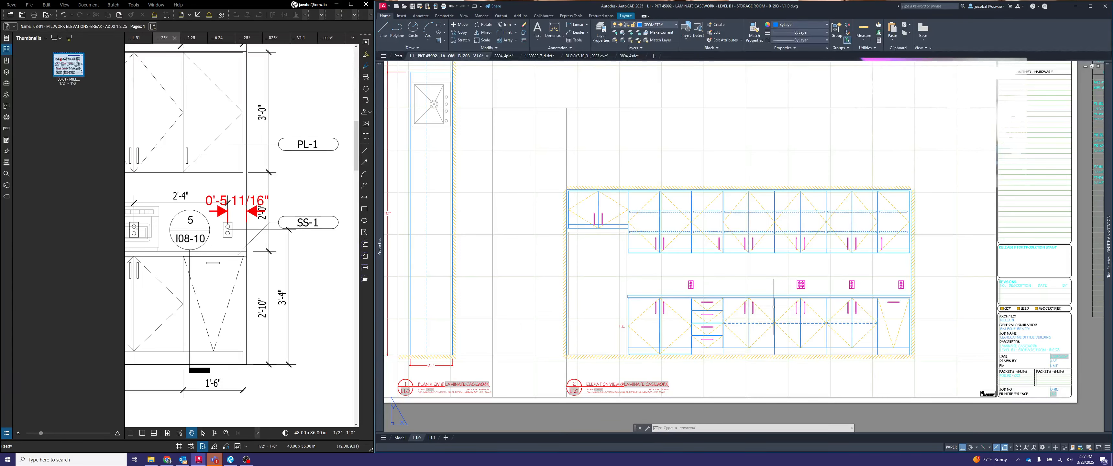
{"action": "scroll", "coordinate": [774, 307], "scroll_direction": "up", "scroll_amount": 4}
{"action": "scroll", "coordinate": [797, 303], "scroll_direction": "down", "scroll_amount": 5}
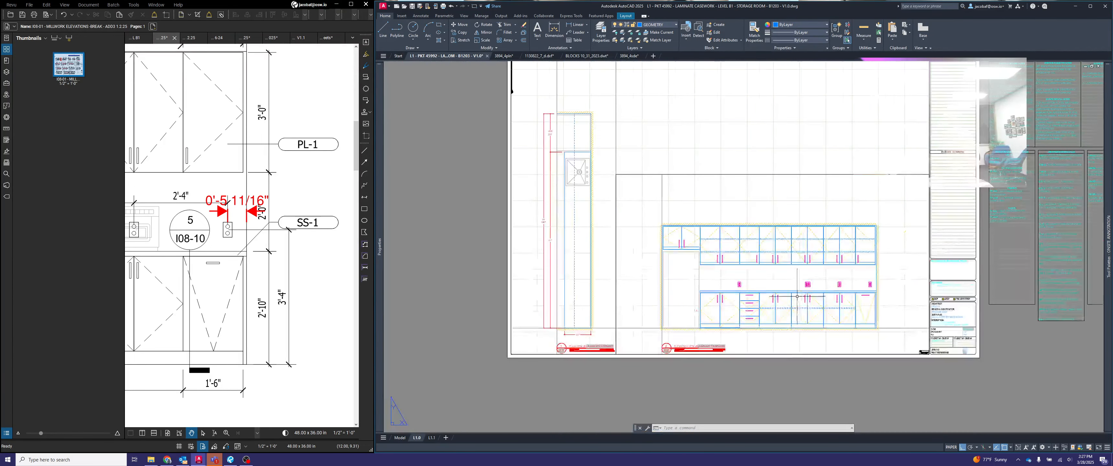
{"action": "scroll", "coordinate": [739, 298], "scroll_direction": "up", "scroll_amount": 2}
{"action": "middle_click_drag", "start_coordinate": [776, 301], "coordinate": [720, 319]}
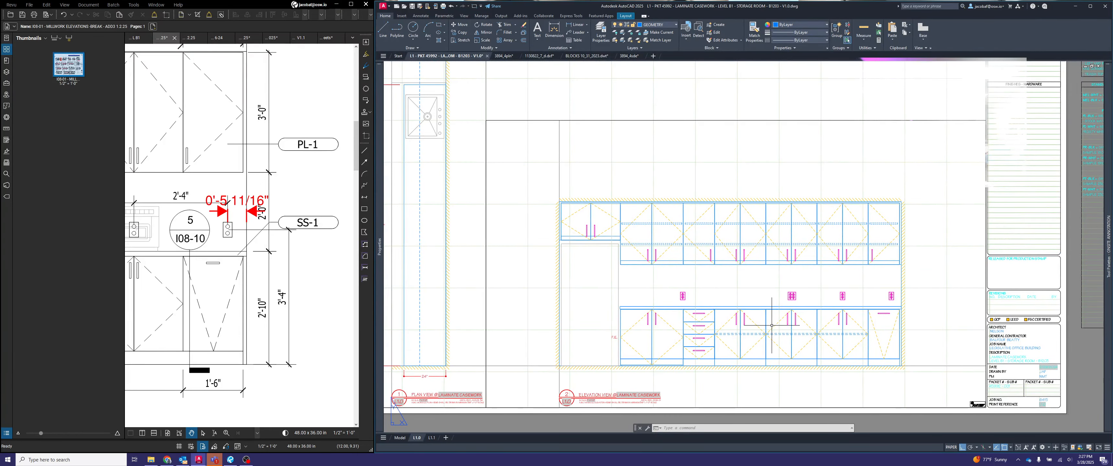
{"action": "scroll", "coordinate": [740, 312], "scroll_direction": "down", "scroll_amount": 2}
- Switch to model space and bring the laminate casework elevation into view
{"action": "left_click", "coordinate": [399, 438]}
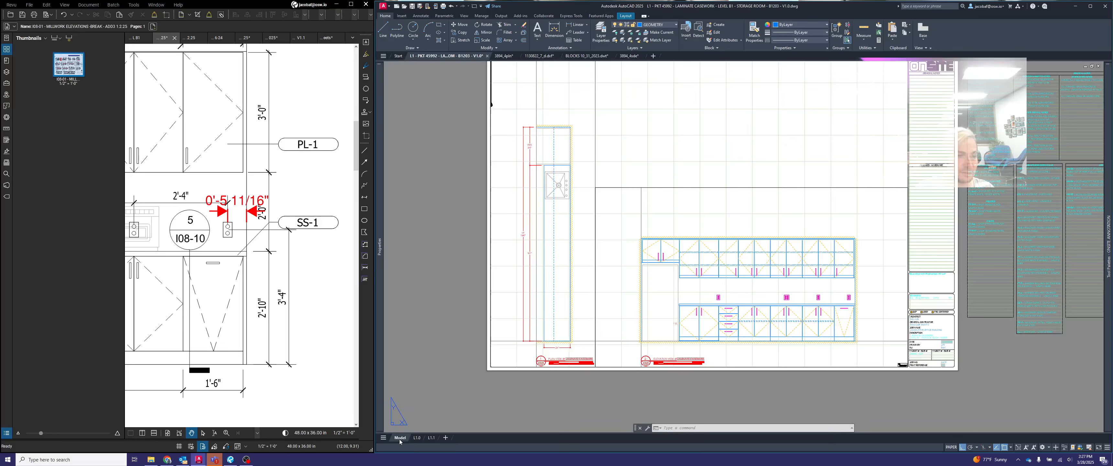
{"action": "middle_click_drag", "start_coordinate": [752, 351], "coordinate": [643, 247]}
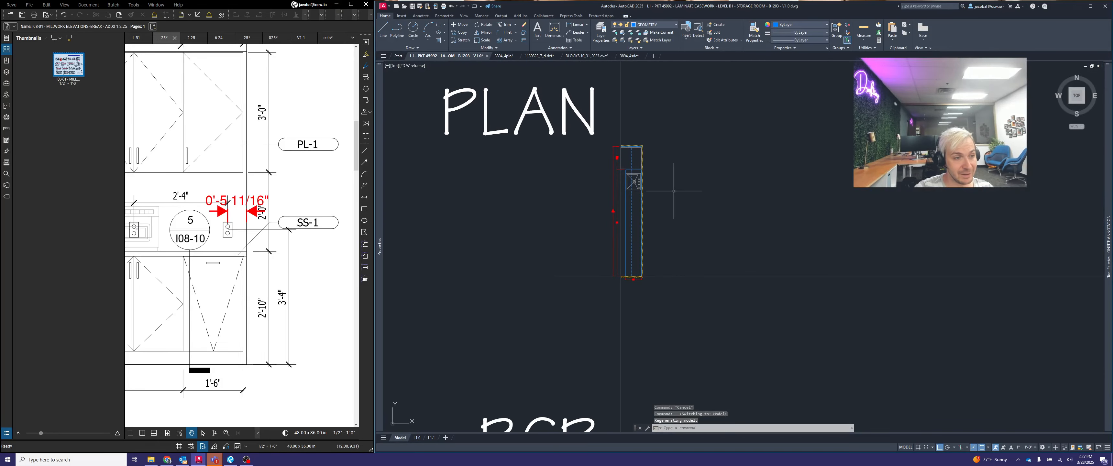
{"action": "scroll", "coordinate": [674, 188], "scroll_direction": "down", "scroll_amount": 6}
{"action": "middle_click_drag", "start_coordinate": [711, 269], "coordinate": [699, 196]}
{"action": "scroll", "coordinate": [669, 289], "scroll_direction": "up", "scroll_amount": 4}
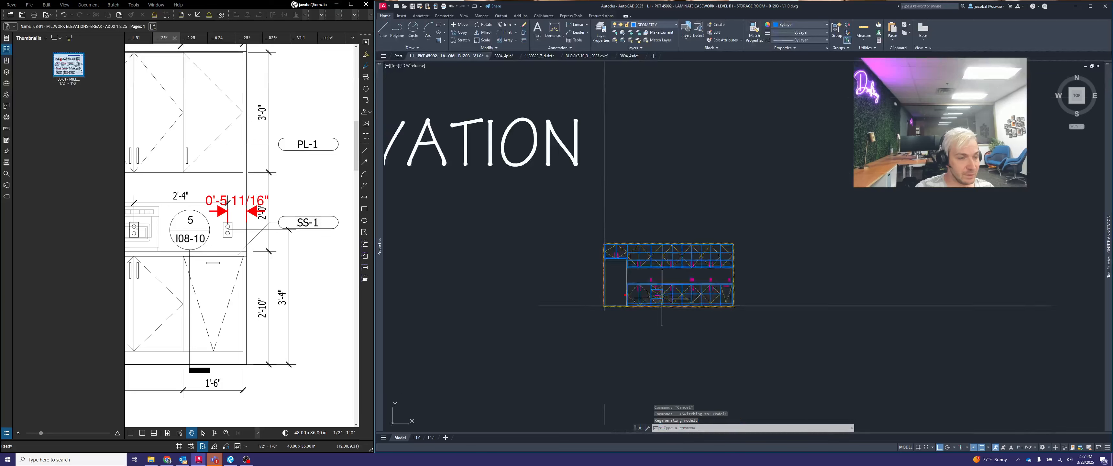
{"action": "scroll", "coordinate": [678, 299], "scroll_direction": "up", "scroll_amount": 3}
{"action": "scroll", "coordinate": [678, 299], "scroll_direction": "up", "scroll_amount": 3}
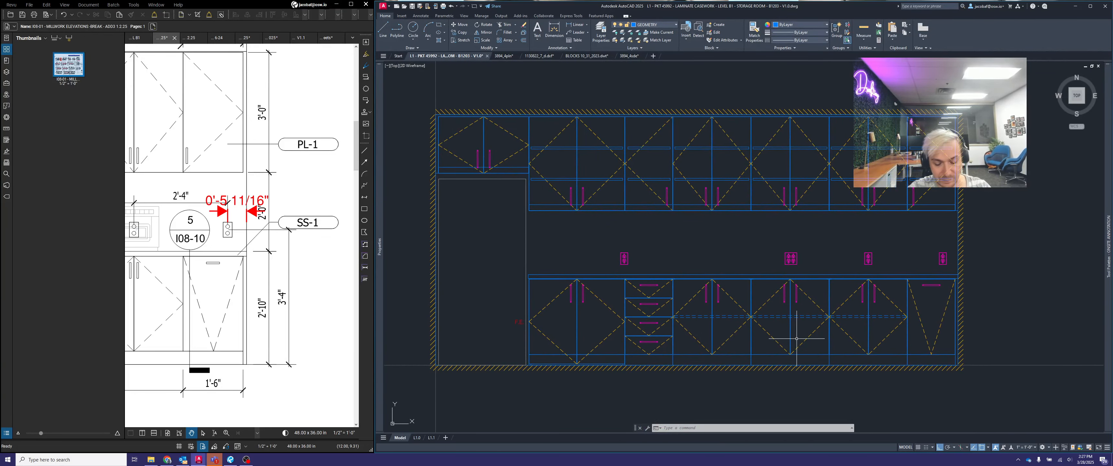
- Draw a vertical seam line across the countertop edge at the joint between the first two door cabinets beside the drawer base
{"action": "type", "text": "l"}
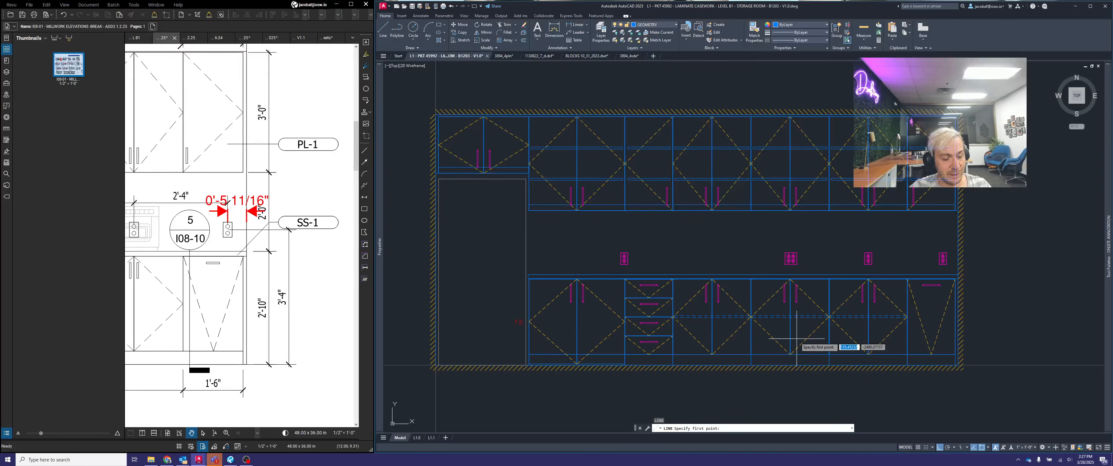
{"action": "key", "text": "Return"}
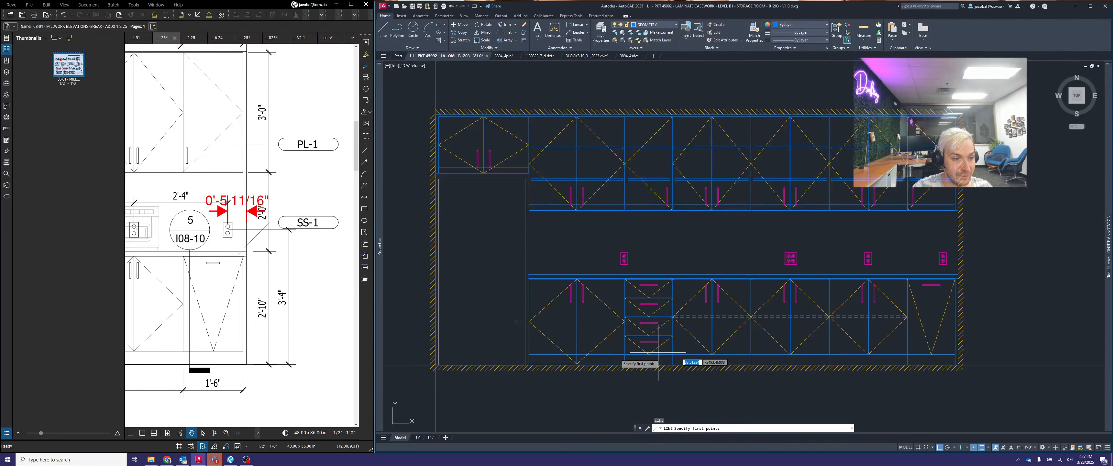
{"action": "scroll", "coordinate": [752, 290], "scroll_direction": "up", "scroll_amount": 6}
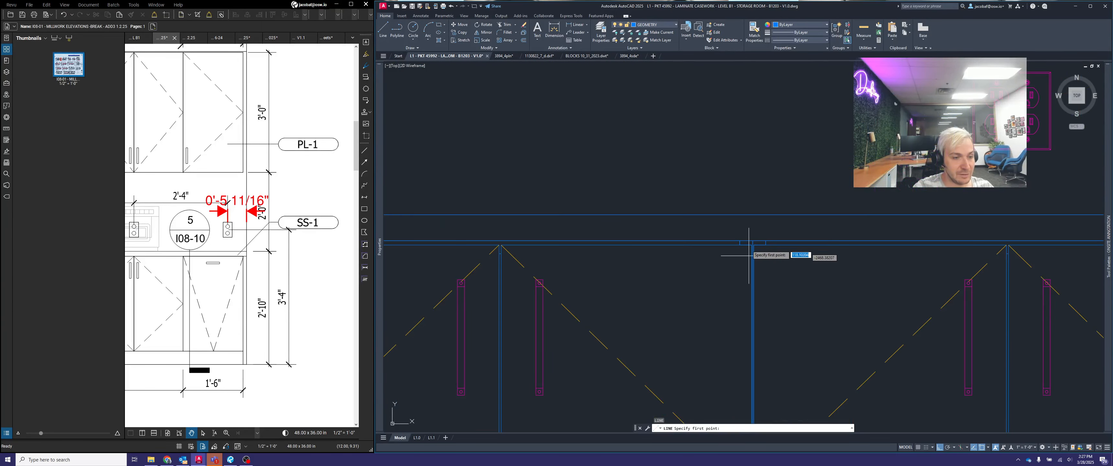
{"action": "left_click", "coordinate": [763, 250]}
{"action": "scroll", "coordinate": [763, 250], "scroll_direction": "down", "scroll_amount": 3}
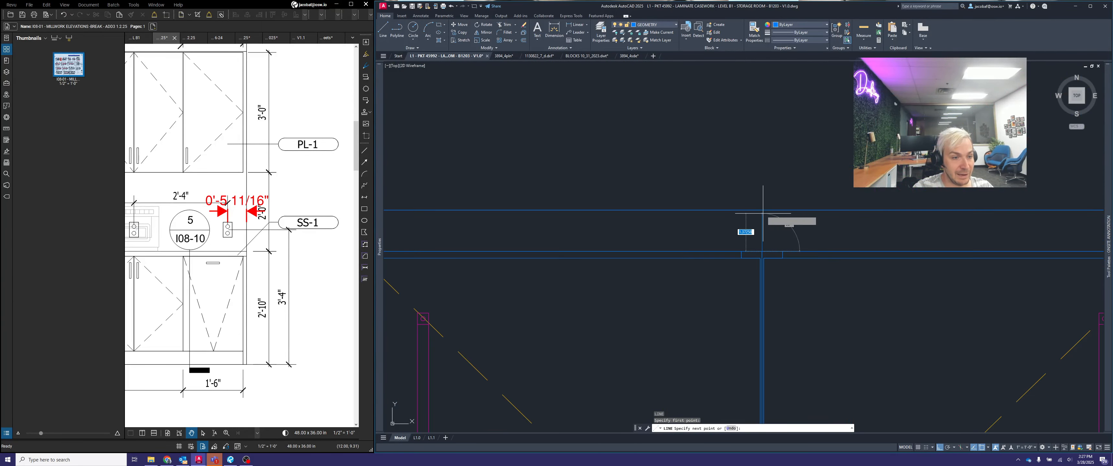
{"action": "key", "text": "Escape"}
{"action": "scroll", "coordinate": [807, 242], "scroll_direction": "down", "scroll_amount": 2}
{"action": "scroll", "coordinate": [746, 237], "scroll_direction": "up", "scroll_amount": 2}
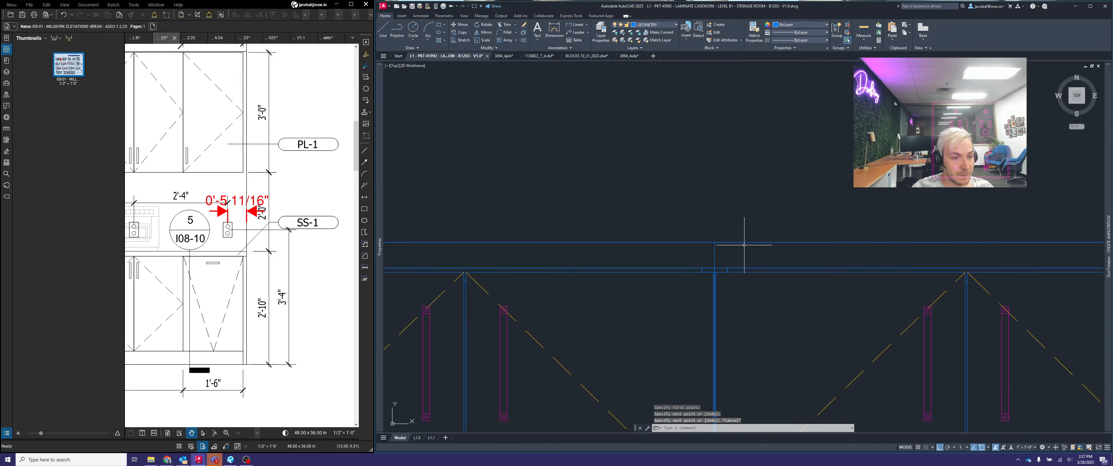
{"action": "scroll", "coordinate": [716, 258], "scroll_direction": "up", "scroll_amount": 1}
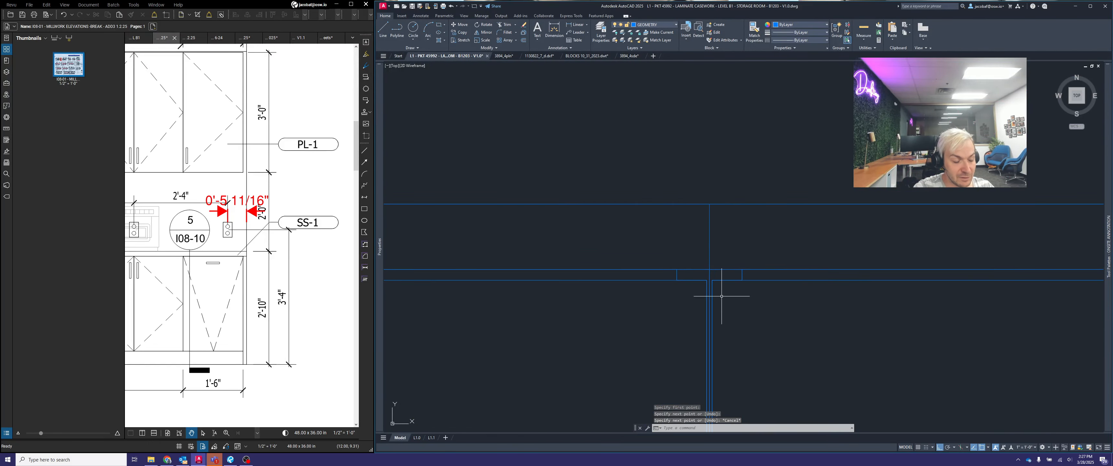
- Select the elevation's countertop edge together with its seam line and copy them to the clipboard
{"action": "scroll", "coordinate": [722, 294], "scroll_direction": "down", "scroll_amount": 3}
{"action": "scroll", "coordinate": [729, 236], "scroll_direction": "down", "scroll_amount": 3}
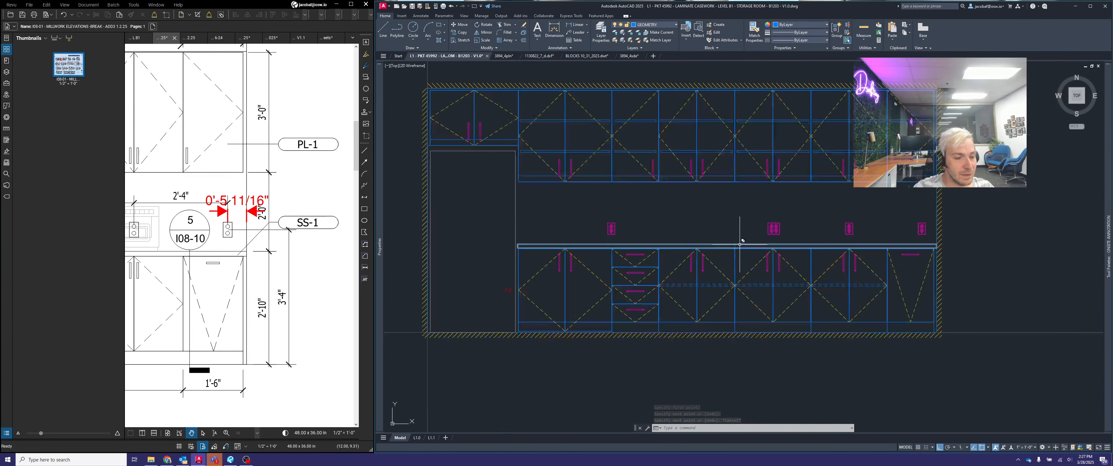
{"action": "scroll", "coordinate": [739, 241], "scroll_direction": "up", "scroll_amount": 5}
{"action": "left_click", "coordinate": [747, 241]}
{"action": "left_click", "coordinate": [721, 218]}
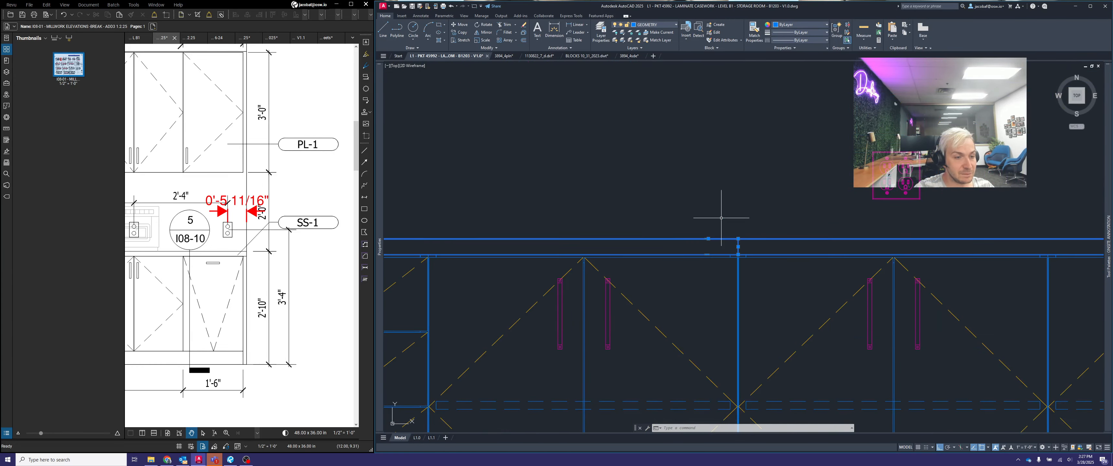
{"action": "scroll", "coordinate": [746, 241], "scroll_direction": "down", "scroll_amount": 2}
{"action": "scroll", "coordinate": [786, 244], "scroll_direction": "down", "scroll_amount": 1}
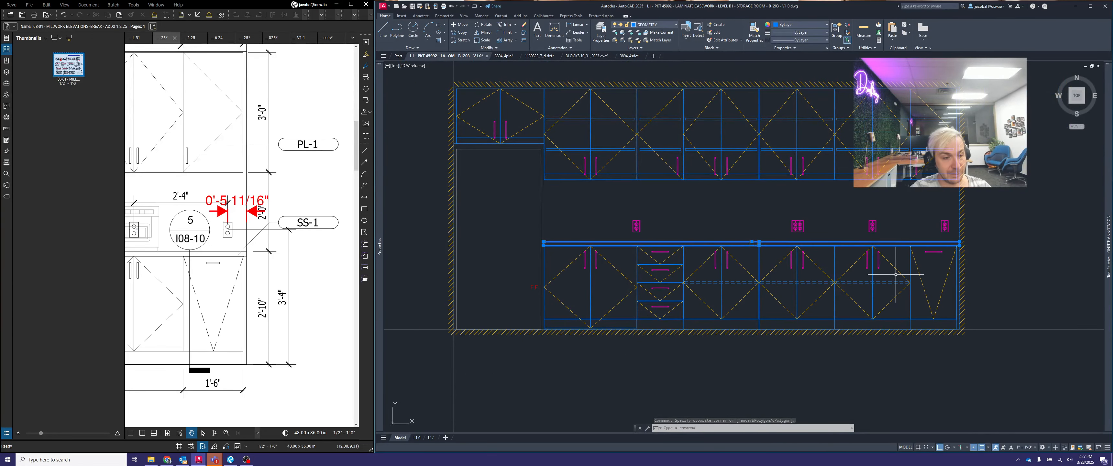
{"action": "key", "text": "ctrl+c"}
- Paste the copied countertop edge and seam line into the open space beside the plan view
{"action": "scroll", "coordinate": [778, 268], "scroll_direction": "down", "scroll_amount": 6}
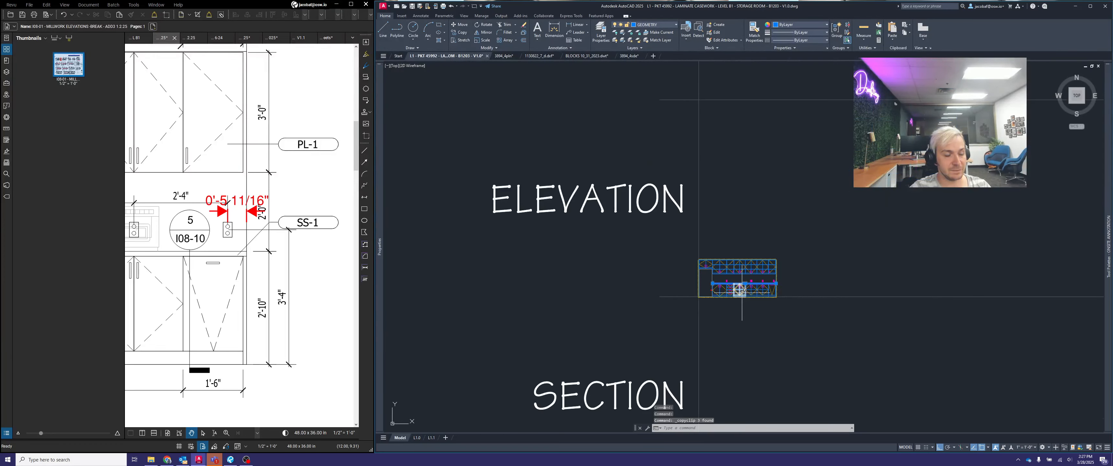
{"action": "middle_click_drag", "start_coordinate": [748, 264], "coordinate": [734, 327]}
{"action": "scroll", "coordinate": [719, 258], "scroll_direction": "up", "scroll_amount": 6}
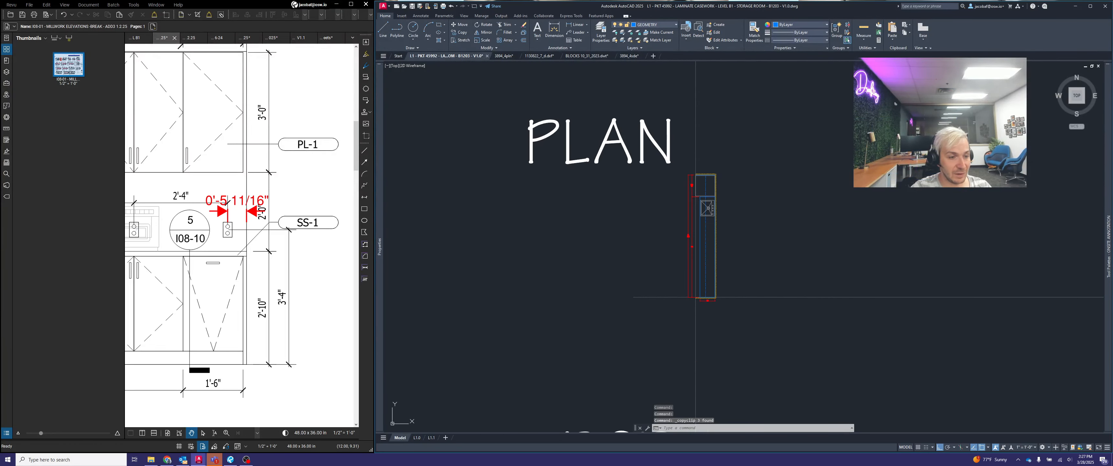
{"action": "key", "text": "ctrl+v"}
{"action": "left_click", "coordinate": [756, 244]}
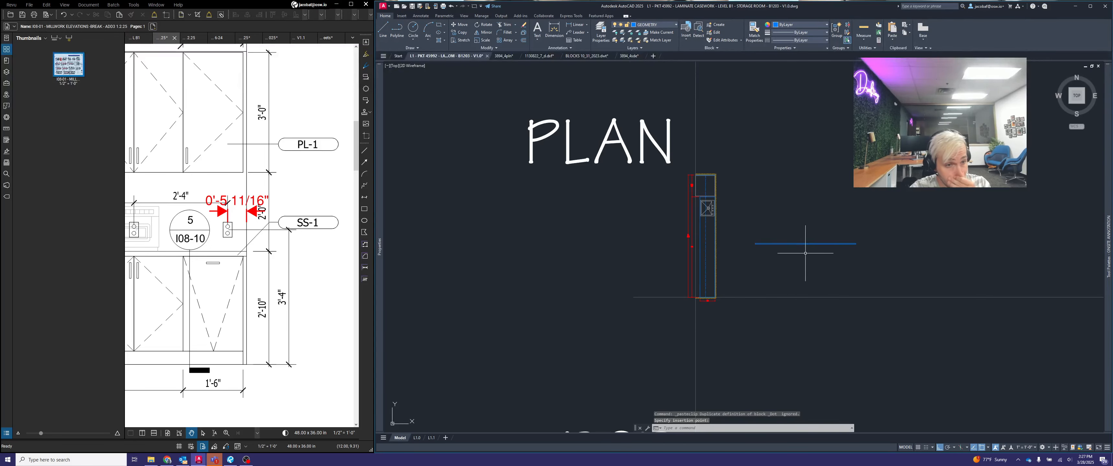
{"action": "scroll", "coordinate": [806, 253], "scroll_direction": "up", "scroll_amount": 4}
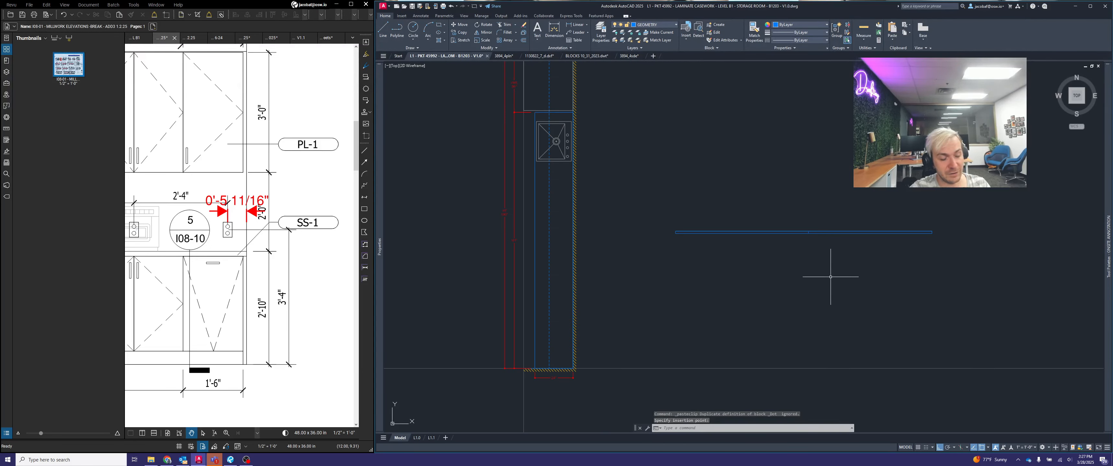
{"action": "key", "text": "Escape"}
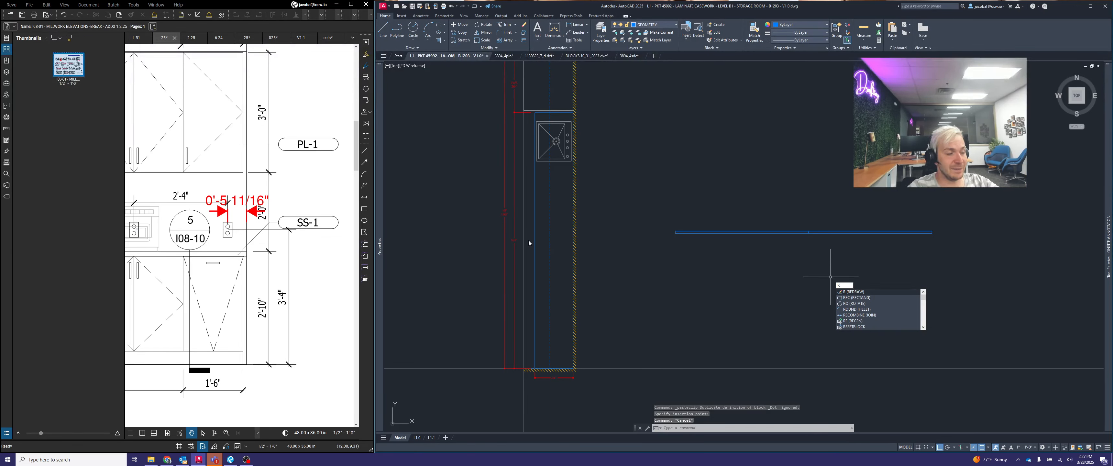
- Rotate the pasted countertop edge and seam line about the seam so they run vertically, parallel to the plan's countertop
{"action": "left_click", "coordinate": [880, 303]}
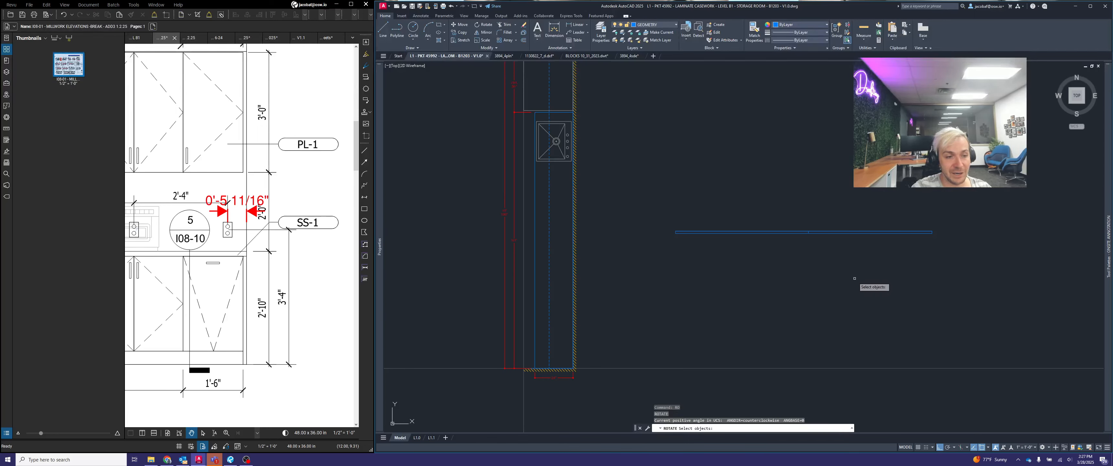
{"action": "left_click", "coordinate": [854, 276]}
{"action": "left_click", "coordinate": [783, 207]}
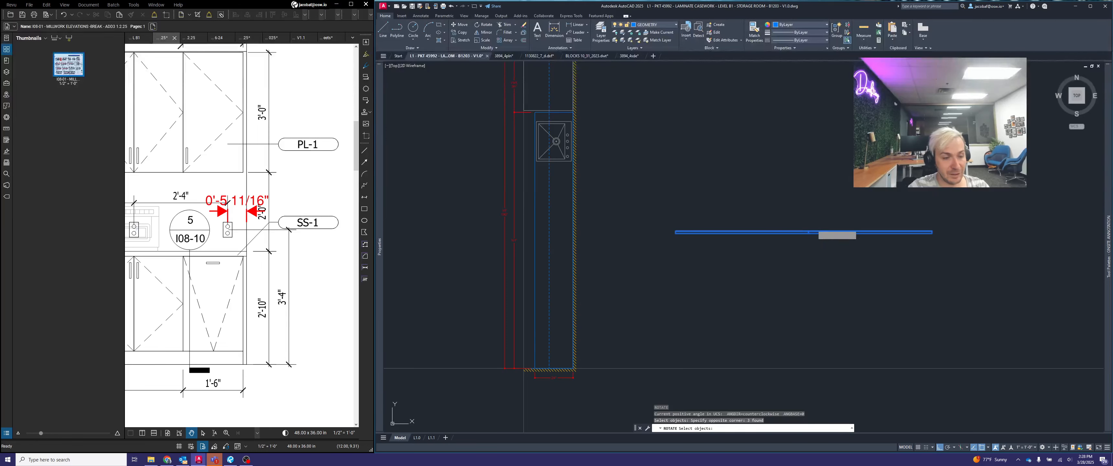
{"action": "key", "text": "space"}
{"action": "left_click", "coordinate": [809, 232]}
{"action": "key", "text": "Escape"}
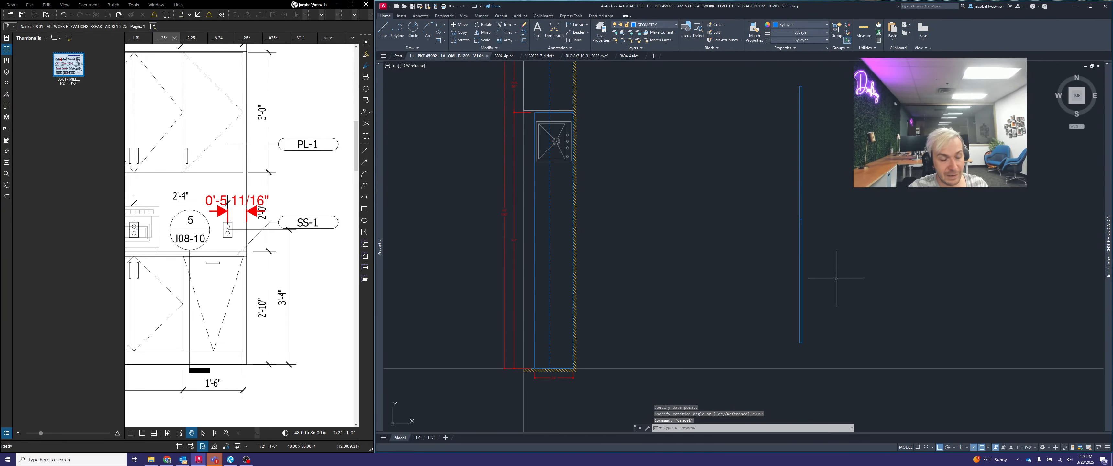
- Move the rotated countertop edge and seam line by their lower endpoint to the hatched wall beside the plan's countertop
{"action": "type", "text": "m"}
{"action": "key", "text": "space"}
{"action": "left_click", "coordinate": [831, 266]}
{"action": "left_click", "coordinate": [760, 173]}
{"action": "key", "text": "space"}
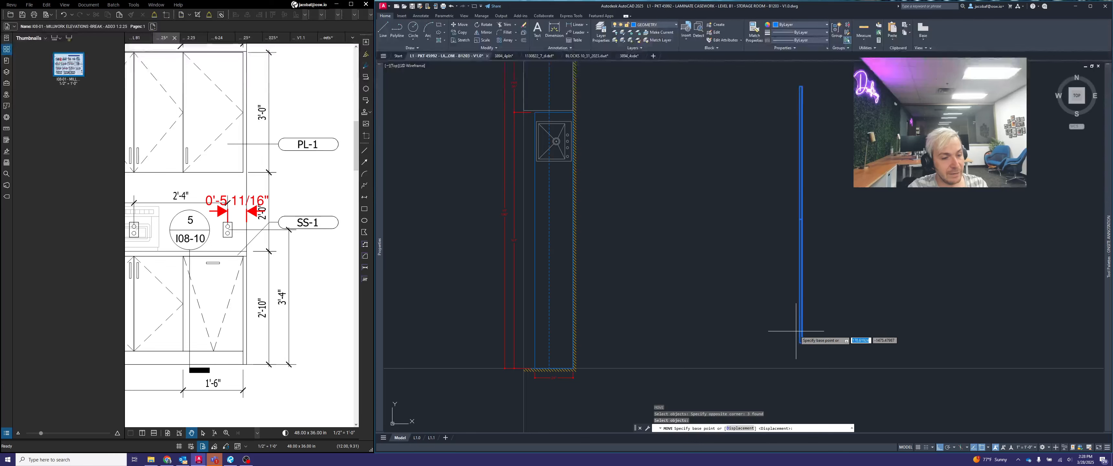
{"action": "left_click", "coordinate": [800, 343]}
{"action": "scroll", "coordinate": [536, 370], "scroll_direction": "up", "scroll_amount": 2}
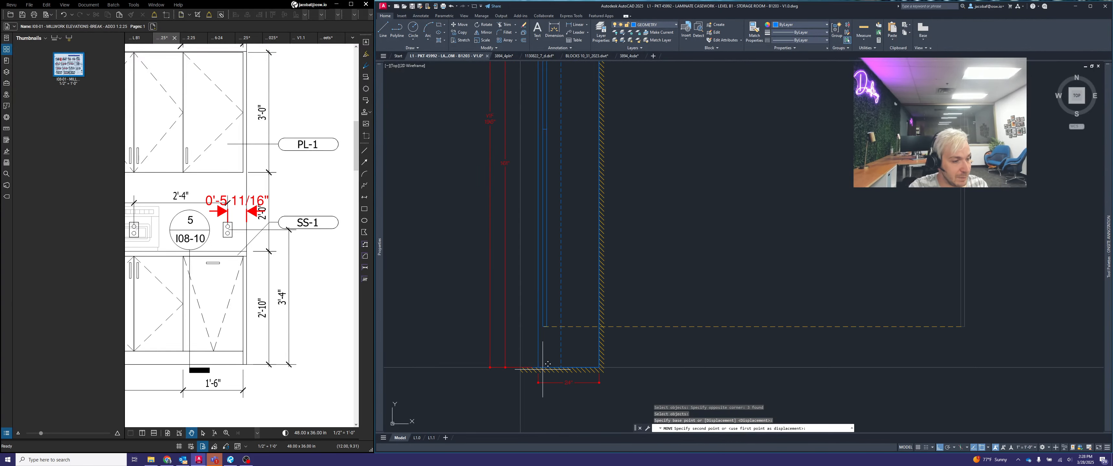
{"action": "left_click", "coordinate": [605, 357]}
- Move the countertop edge and seam line horizontally until they sit just outside the plan's hatched wall
{"action": "middle_click_drag", "start_coordinate": [671, 302], "coordinate": [771, 358]}
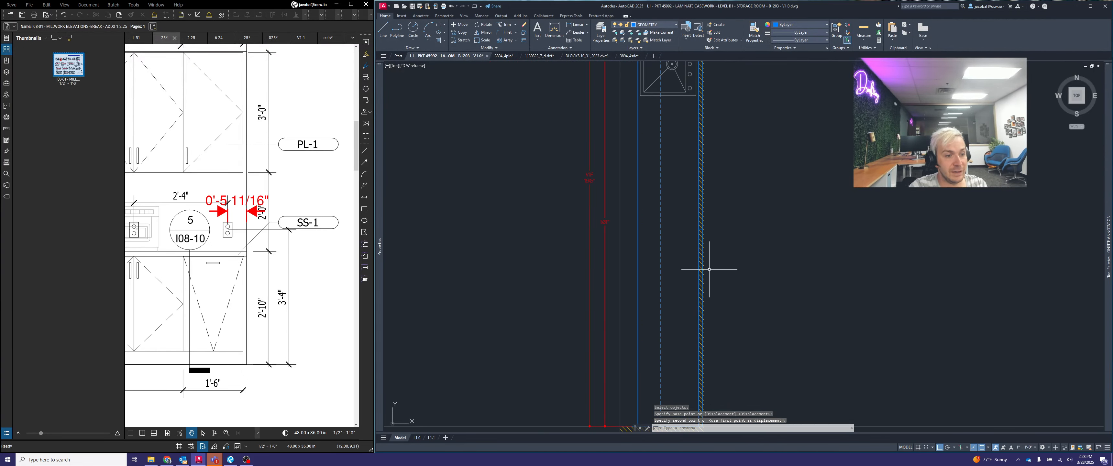
{"action": "key", "text": "space"}
{"action": "key", "text": "space"}
{"action": "key", "text": "space"}
{"action": "left_click", "coordinate": [720, 220]}
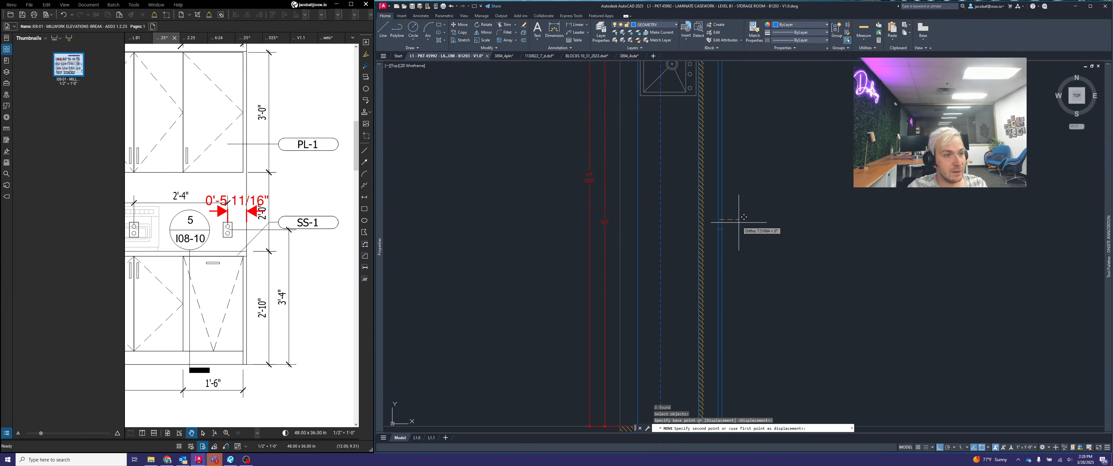
{"action": "left_click", "coordinate": [741, 223]}
- Try to stretch the plan's countertop outline from the midpoint of its edge above the sink
{"action": "scroll", "coordinate": [743, 238], "scroll_direction": "down", "scroll_amount": 4}
{"action": "scroll", "coordinate": [732, 154], "scroll_direction": "up", "scroll_amount": 8}
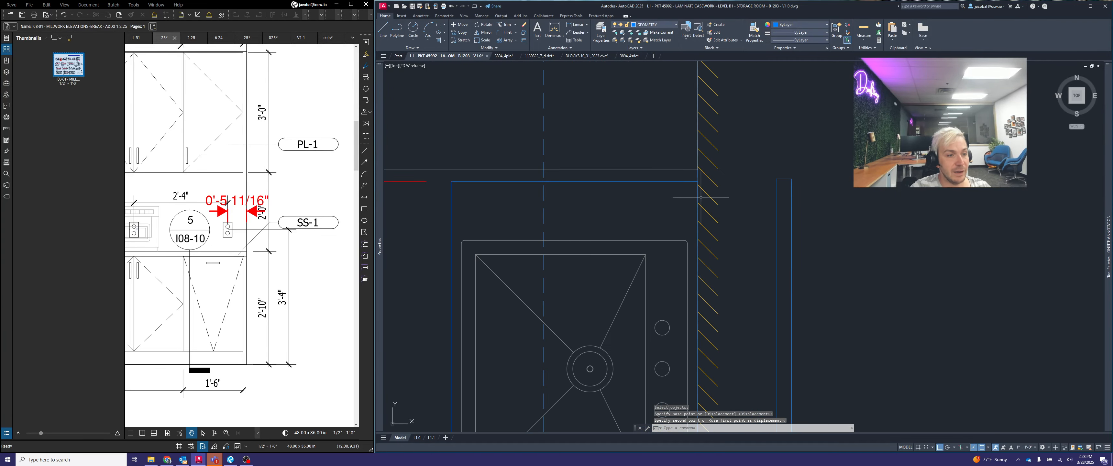
{"action": "left_click", "coordinate": [685, 199]}
{"action": "left_click", "coordinate": [667, 172]}
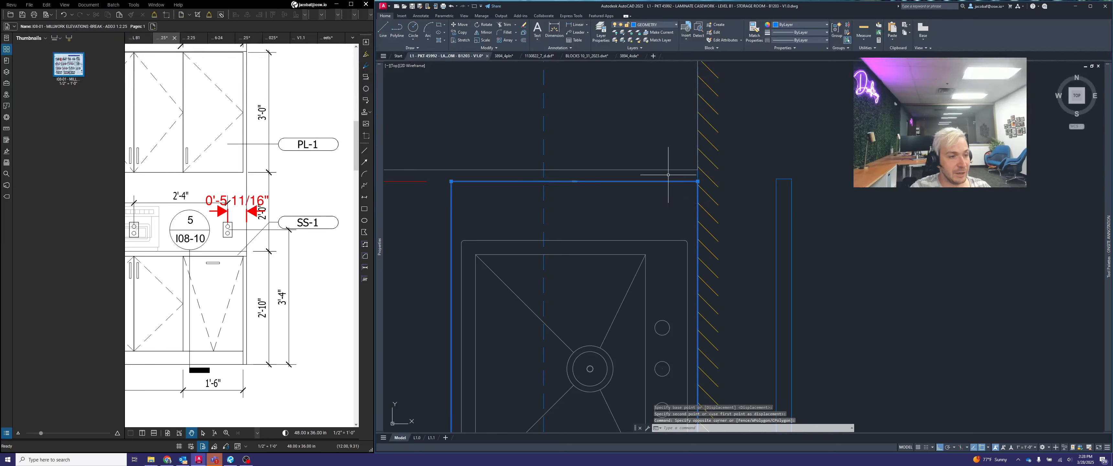
{"action": "left_click", "coordinate": [575, 182]}
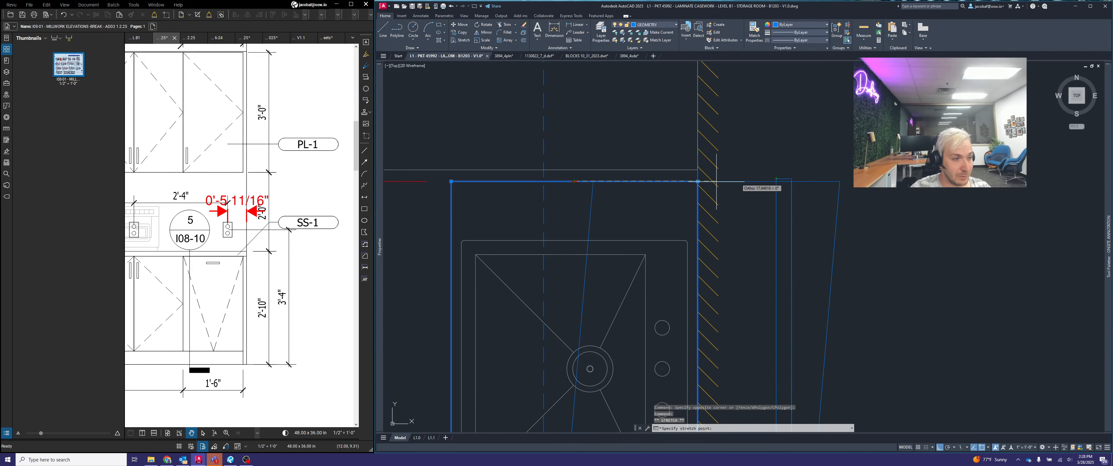
{"action": "left_click", "coordinate": [575, 179]}
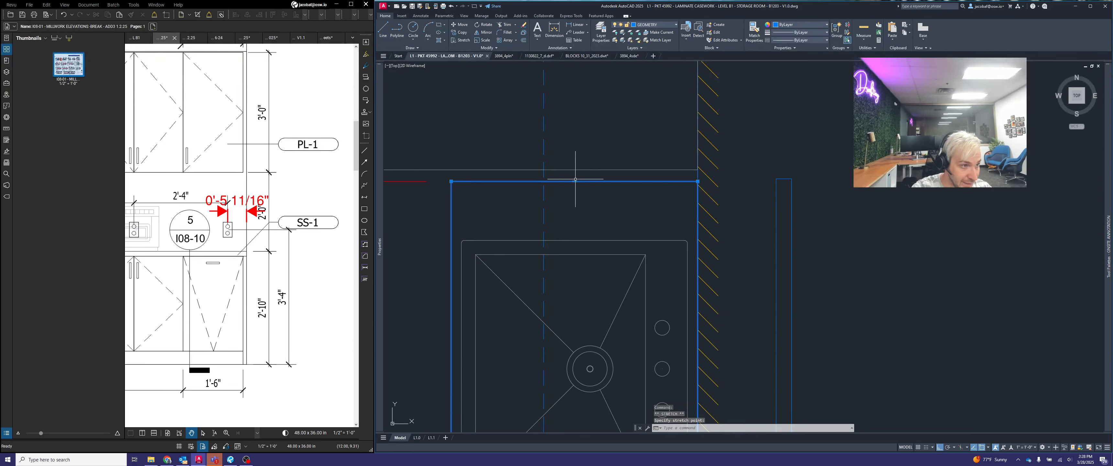
- Stretch the plan countertop's end edge above the sink to align with the upper end of the copied countertop edge
{"action": "left_click", "coordinate": [576, 180]}
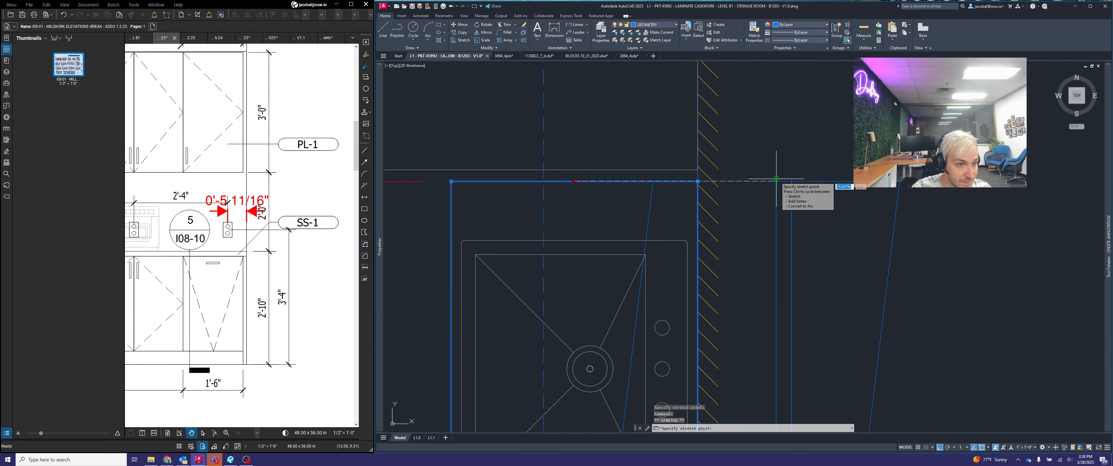
{"action": "left_click", "coordinate": [589, 179]}
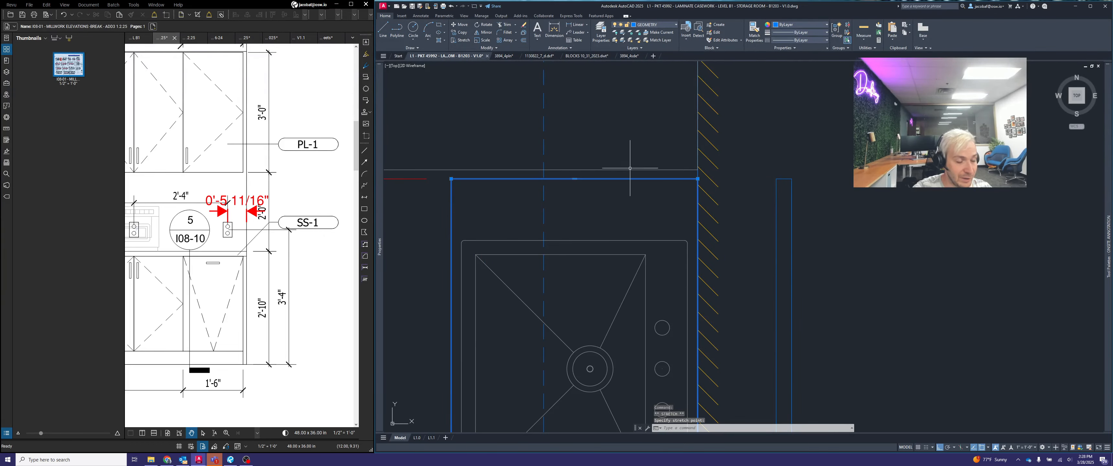
{"action": "key", "text": "Escape"}
- Draw a horizontal line from the copied seam line beside the wall across to the front edge of the plan's countertop
{"action": "scroll", "coordinate": [630, 167], "scroll_direction": "down", "scroll_amount": 5}
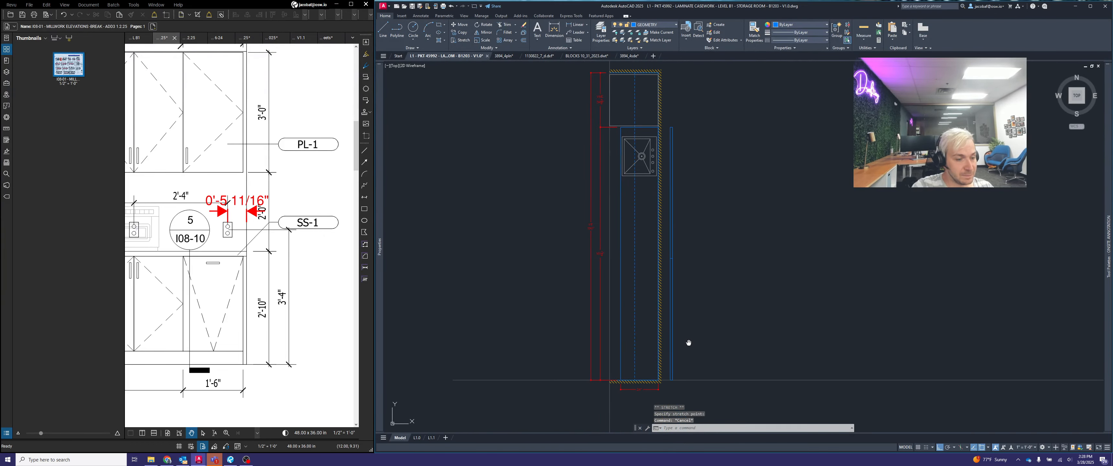
{"action": "middle_click_drag", "start_coordinate": [689, 343], "coordinate": [708, 343]}
{"action": "scroll", "coordinate": [654, 276], "scroll_direction": "up", "scroll_amount": 2}
{"action": "type", "text": "l"}
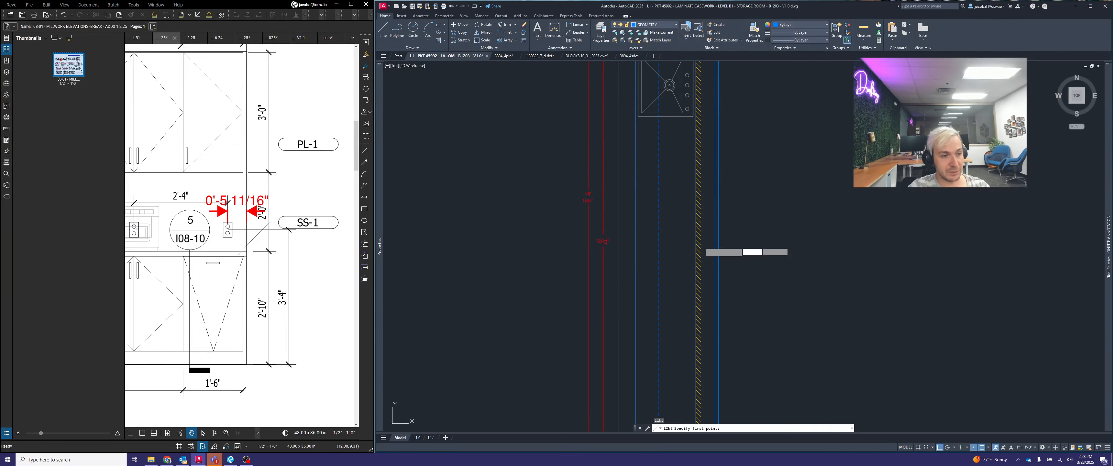
{"action": "key", "text": "Return"}
{"action": "scroll", "coordinate": [705, 248], "scroll_direction": "up", "scroll_amount": 2}
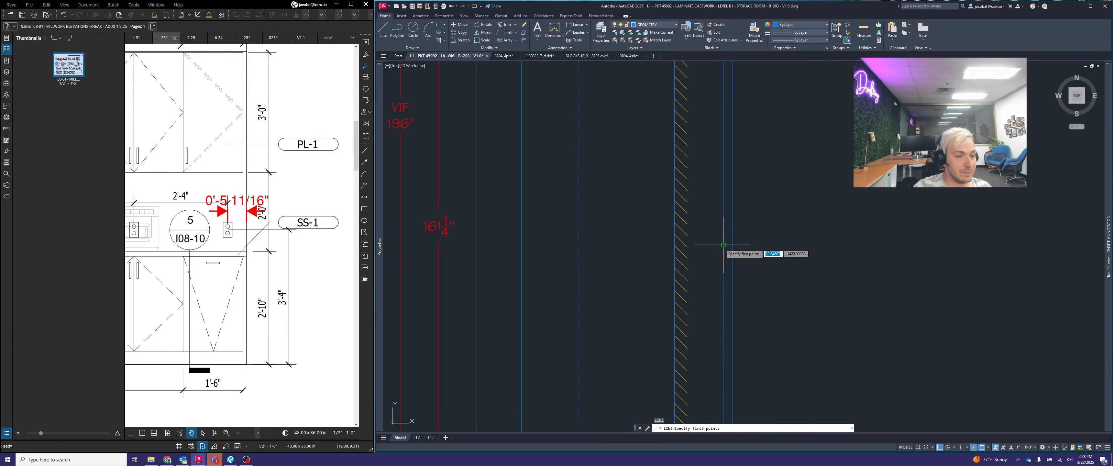
{"action": "left_click", "coordinate": [723, 244]}
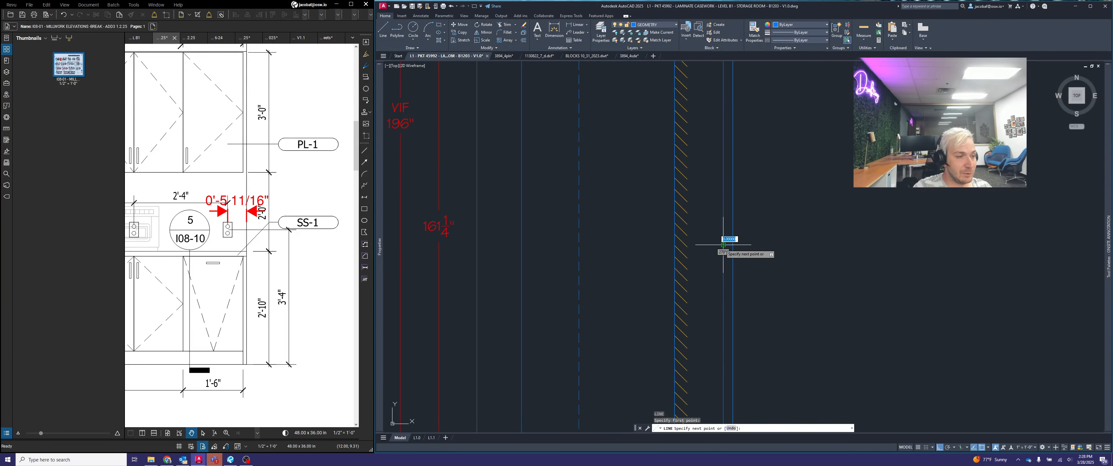
{"action": "left_click", "coordinate": [529, 250]}
{"action": "key", "text": "Escape"}
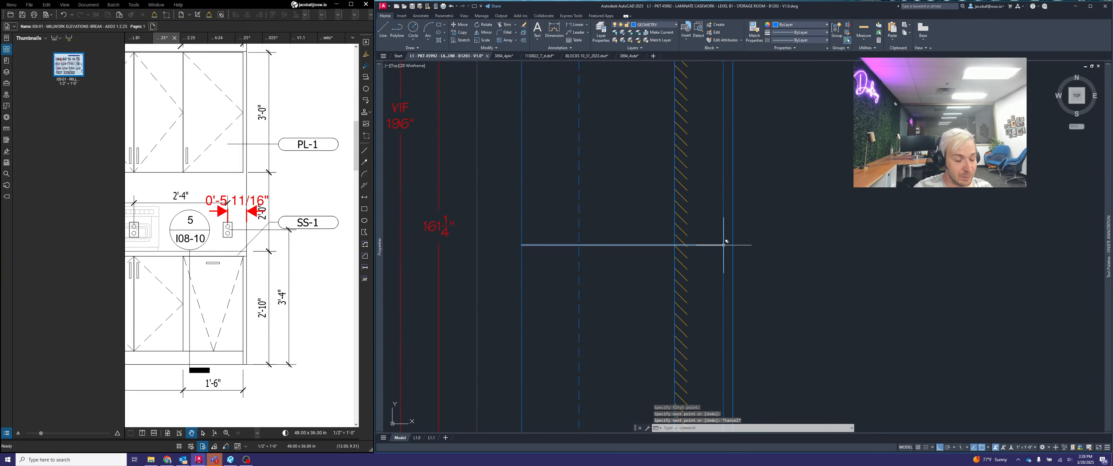
- Shorten the new seam line by stretching its wall-side end back to the countertop's back edge at the wall face
{"action": "left_click", "coordinate": [719, 245]}
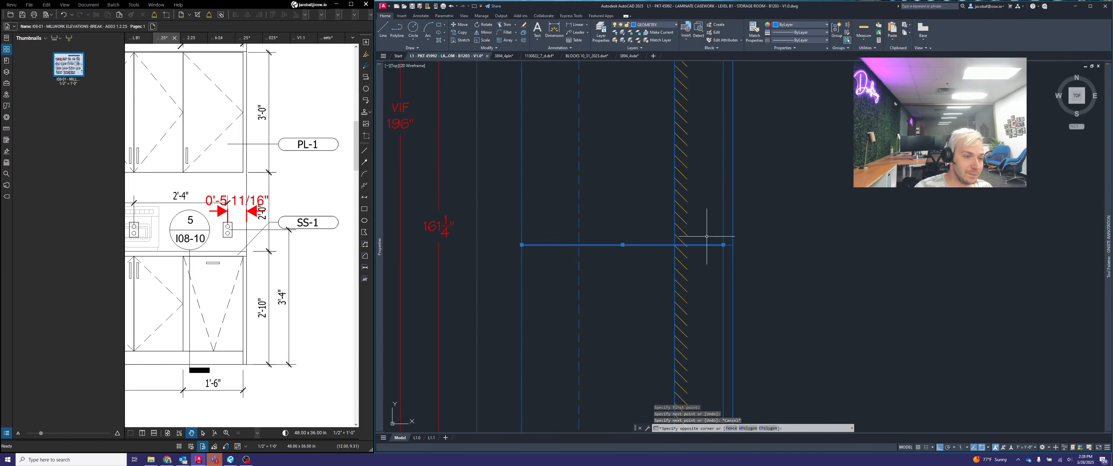
{"action": "left_click", "coordinate": [720, 242]}
{"action": "left_click", "coordinate": [724, 245]}
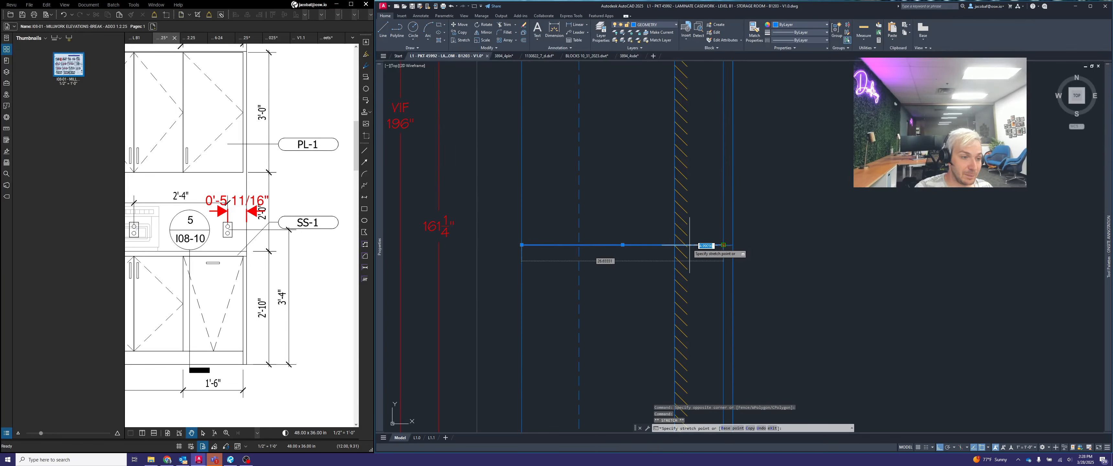
{"action": "left_click", "coordinate": [674, 244]}
{"action": "key", "text": "Escape"}
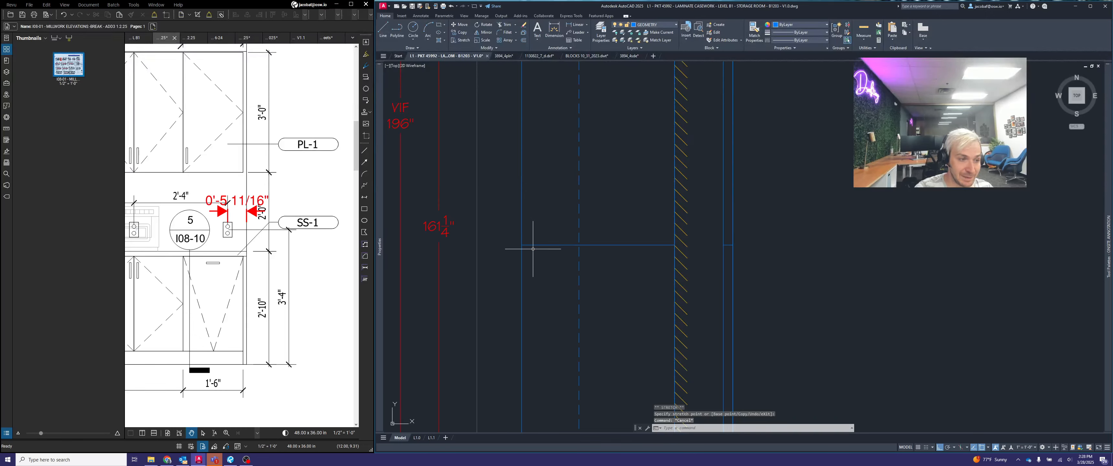
- Delete the copied countertop edge and reference seam line outside the plan's hatched wall
{"action": "scroll", "coordinate": [557, 246], "scroll_direction": "down", "scroll_amount": 3}
{"action": "left_click", "coordinate": [671, 251]}
{"action": "left_click", "coordinate": [624, 222]}
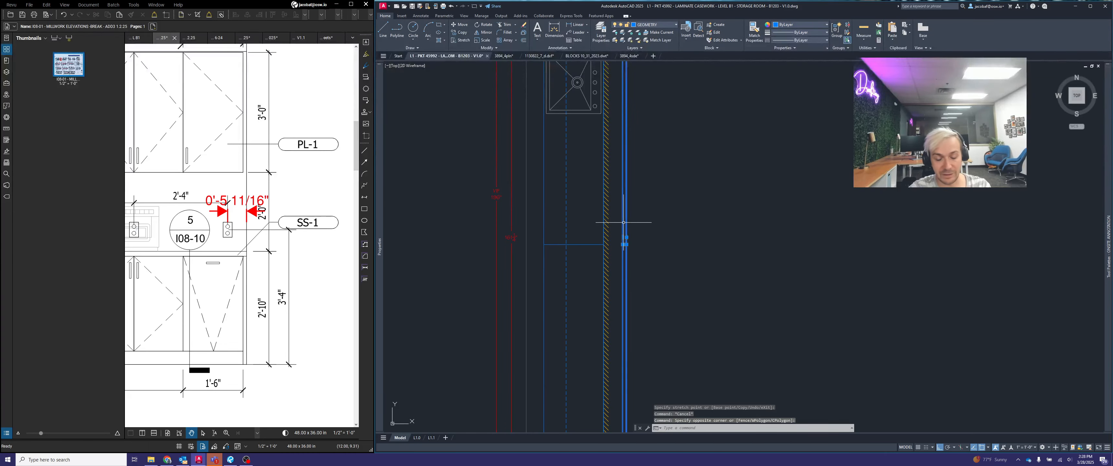
{"action": "key", "text": "Delete"}
{"action": "scroll", "coordinate": [634, 238], "scroll_direction": "down", "scroll_amount": 3}
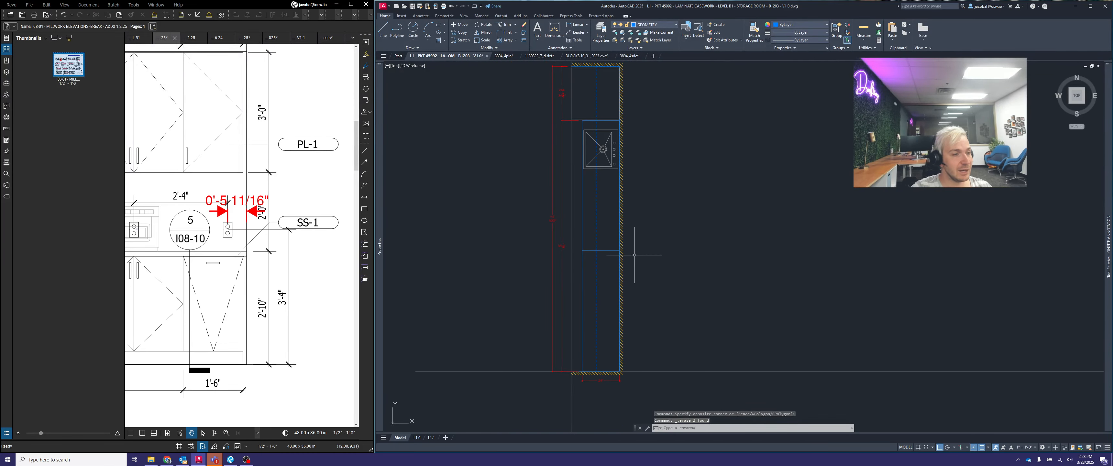
{"action": "middle_click_drag", "start_coordinate": [641, 254], "coordinate": [684, 268]}
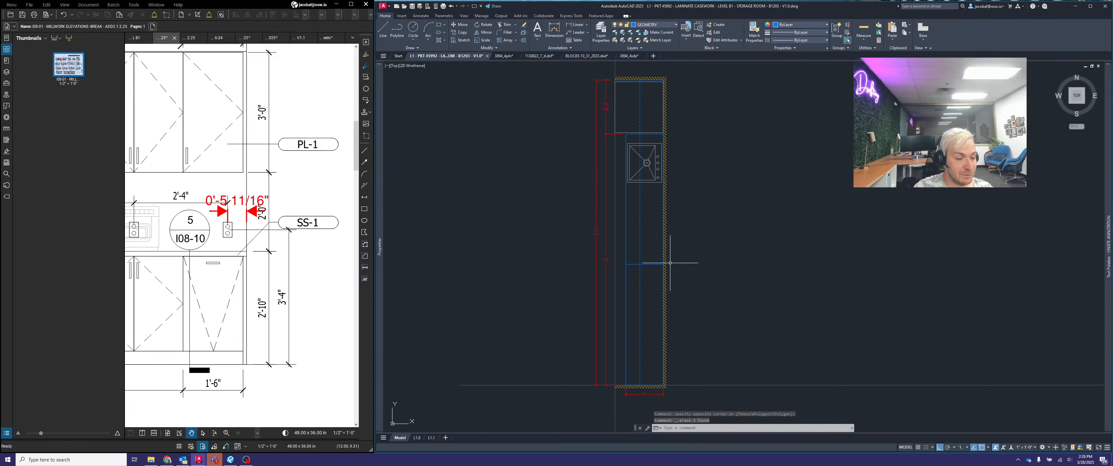
{"action": "scroll", "coordinate": [672, 259], "scroll_direction": "down", "scroll_amount": 5}
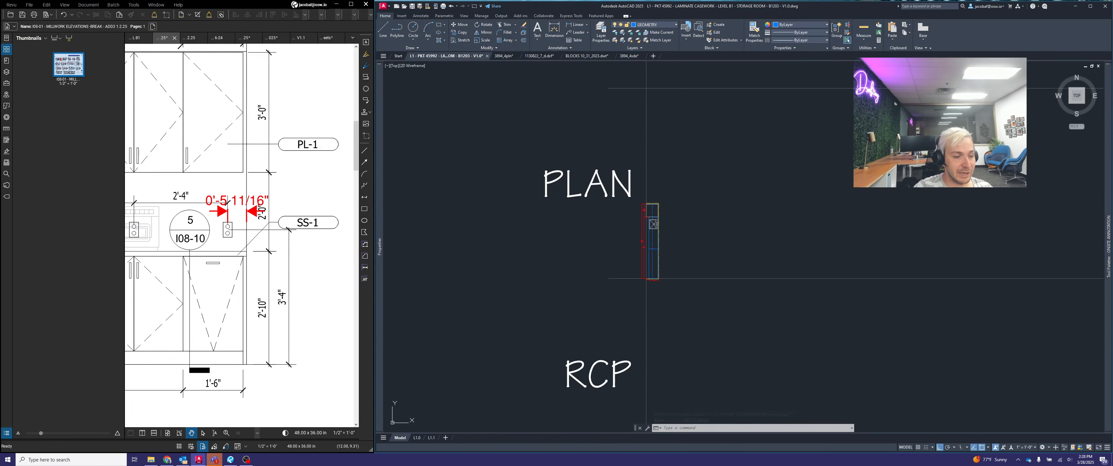
{"action": "scroll", "coordinate": [673, 254], "scroll_direction": "up", "scroll_amount": 8}
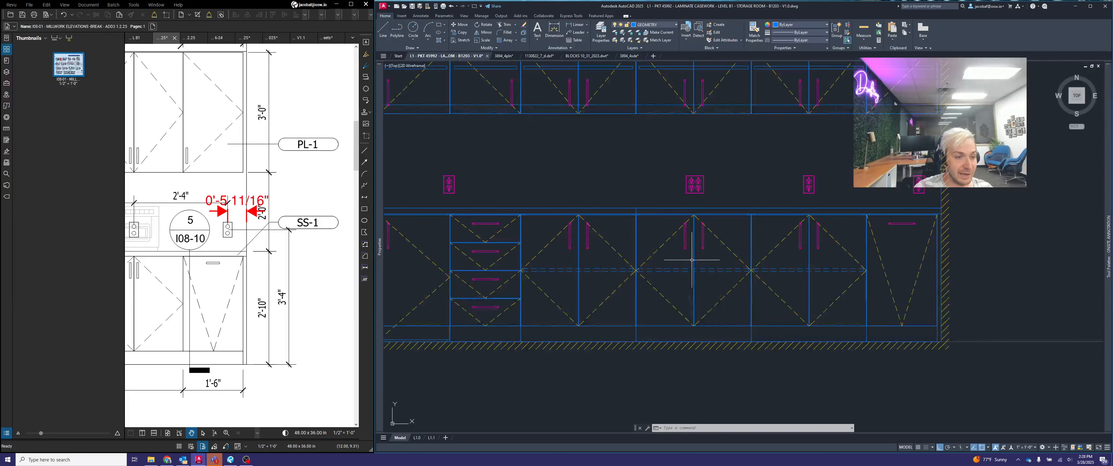
{"action": "scroll", "coordinate": [620, 210], "scroll_direction": "up", "scroll_amount": 4}
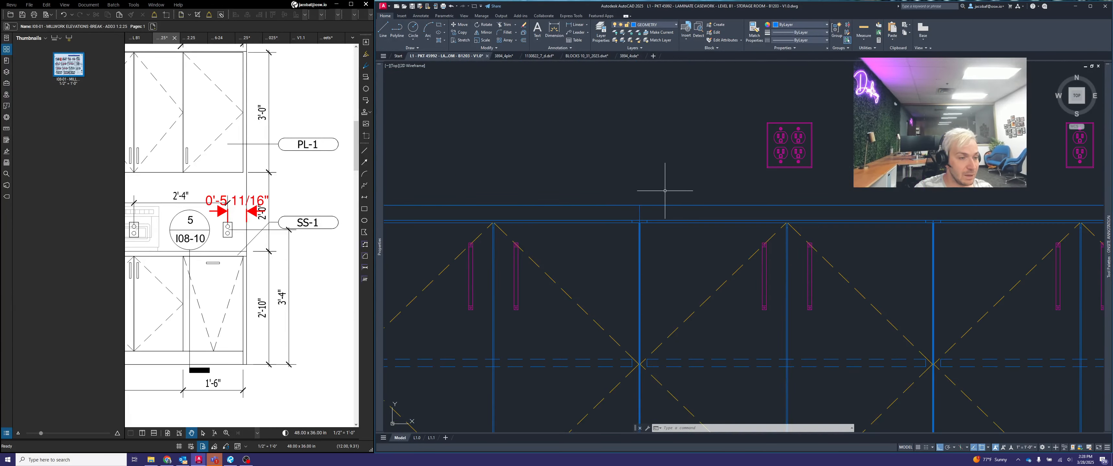
{"action": "scroll", "coordinate": [692, 201], "scroll_direction": "down", "scroll_amount": 6}
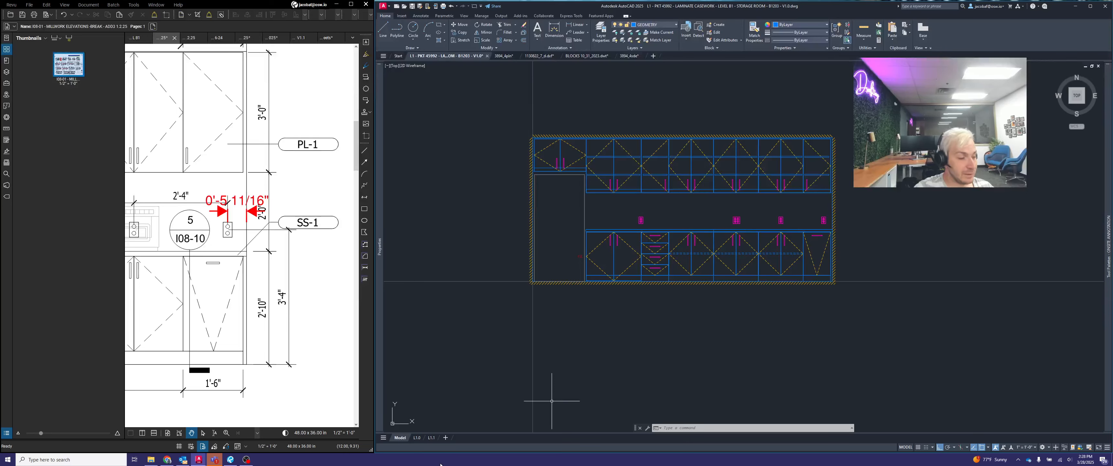
- Switch to the L1.0 layout and activate the plan view's viewport for editing
{"action": "left_click", "coordinate": [417, 437]}
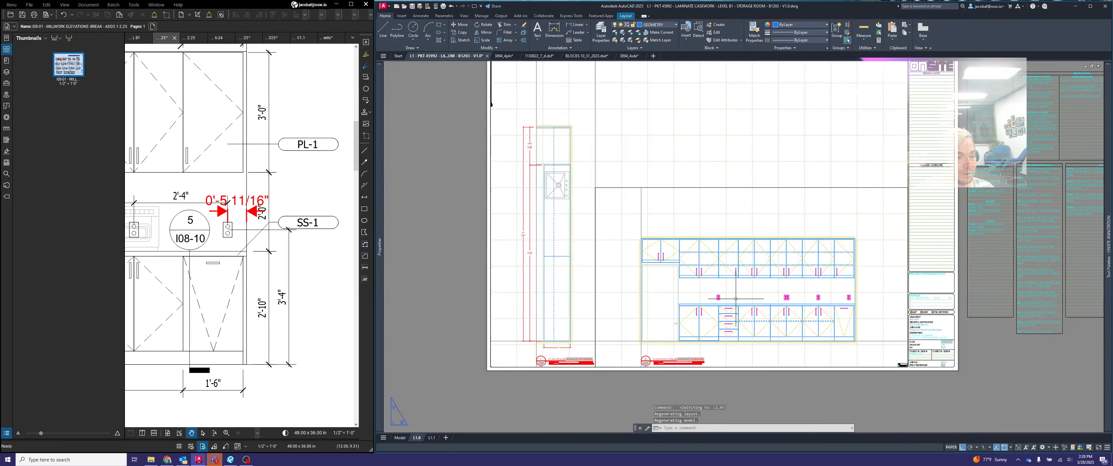
{"action": "scroll", "coordinate": [529, 248], "scroll_direction": "up", "scroll_amount": 4}
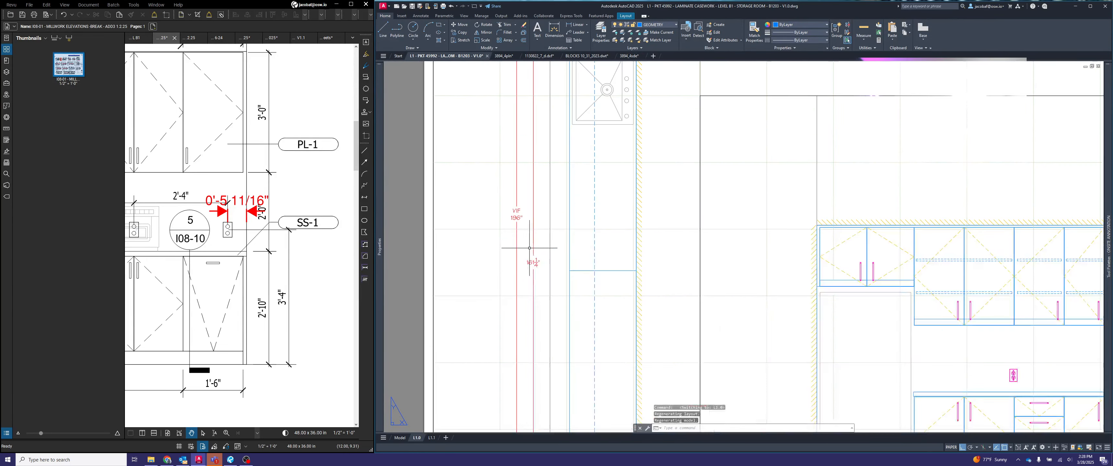
{"action": "scroll", "coordinate": [605, 276], "scroll_direction": "down", "scroll_amount": 3}
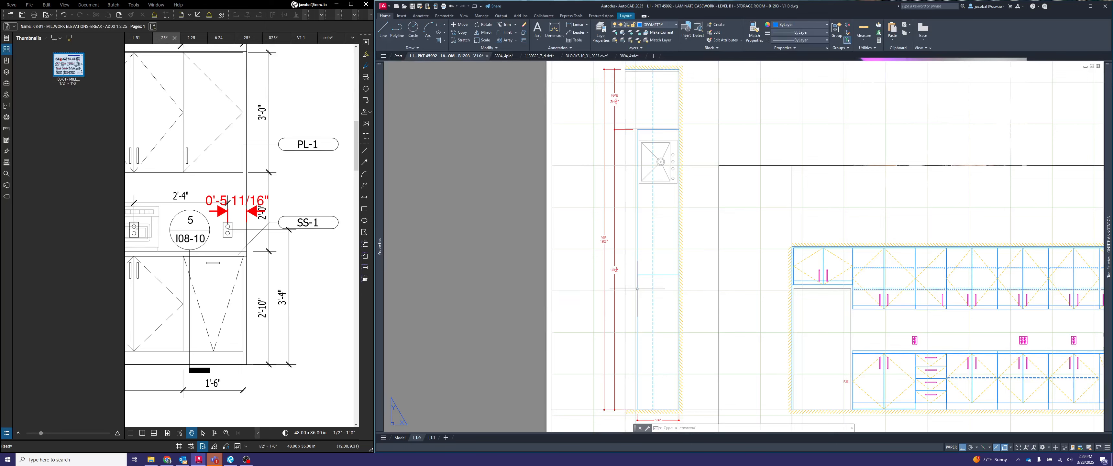
{"action": "middle_click_drag", "start_coordinate": [635, 242], "coordinate": [650, 213]}
{"action": "double_click", "coordinate": [639, 199]}
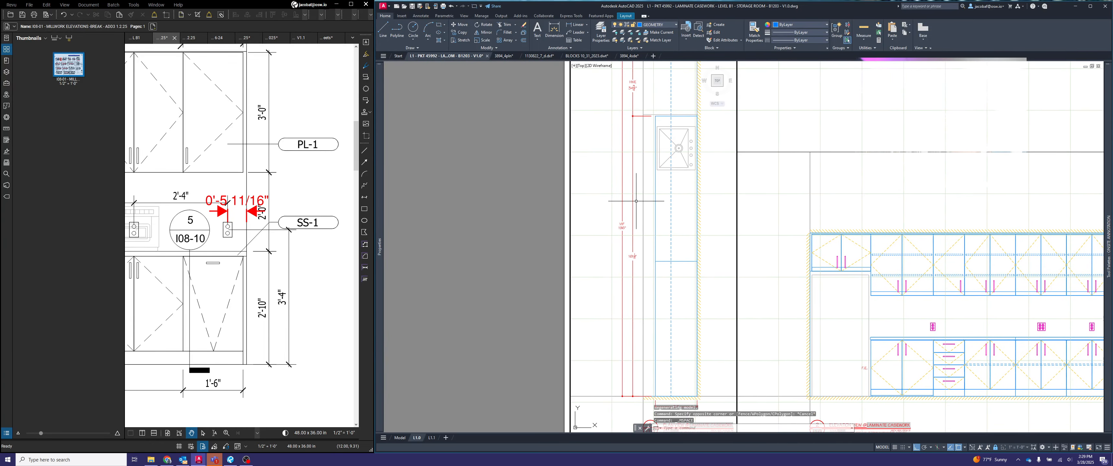
- Stretch the upper origin of the plan's countertop length dimension from the sink-end edge down to the seam line
{"action": "left_click", "coordinate": [636, 203]}
{"action": "left_click", "coordinate": [632, 203]}
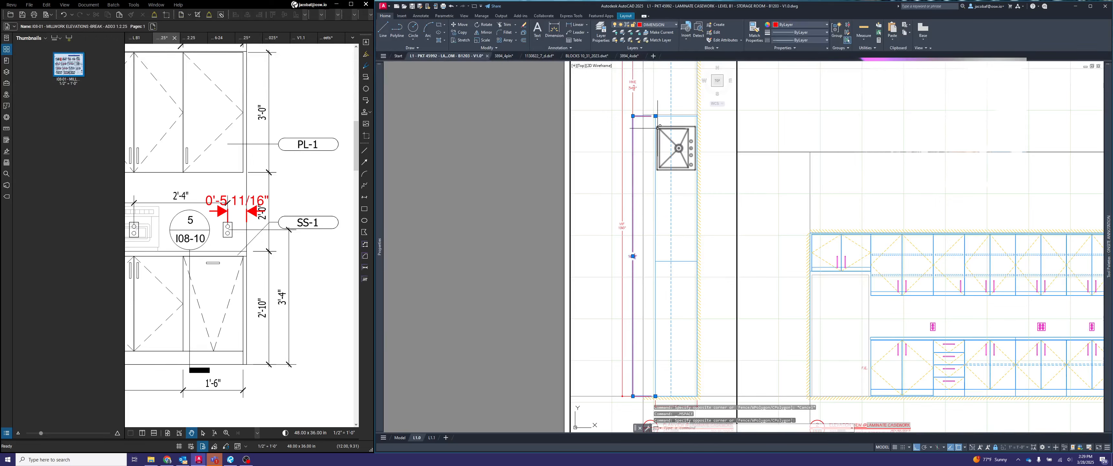
{"action": "left_click", "coordinate": [656, 116]}
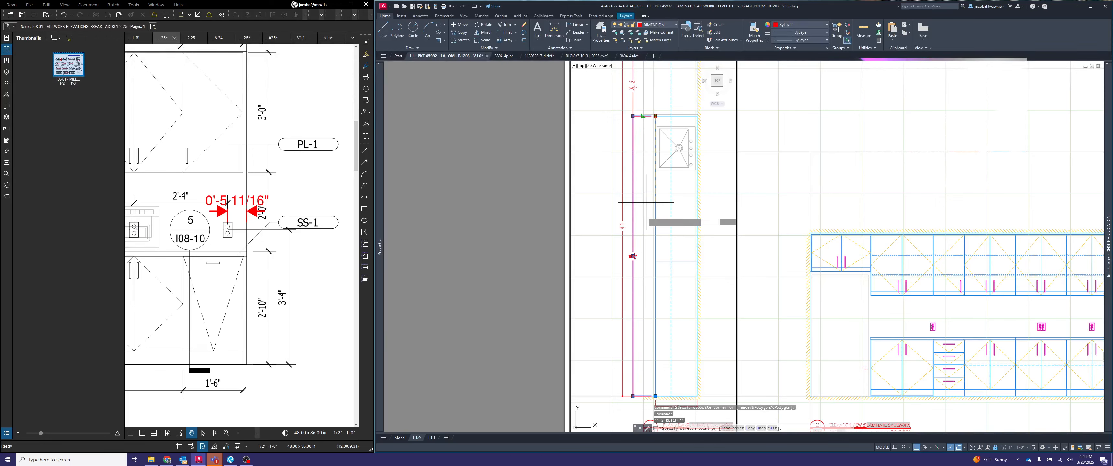
{"action": "left_click", "coordinate": [656, 262]}
{"action": "key", "text": "Escape"}
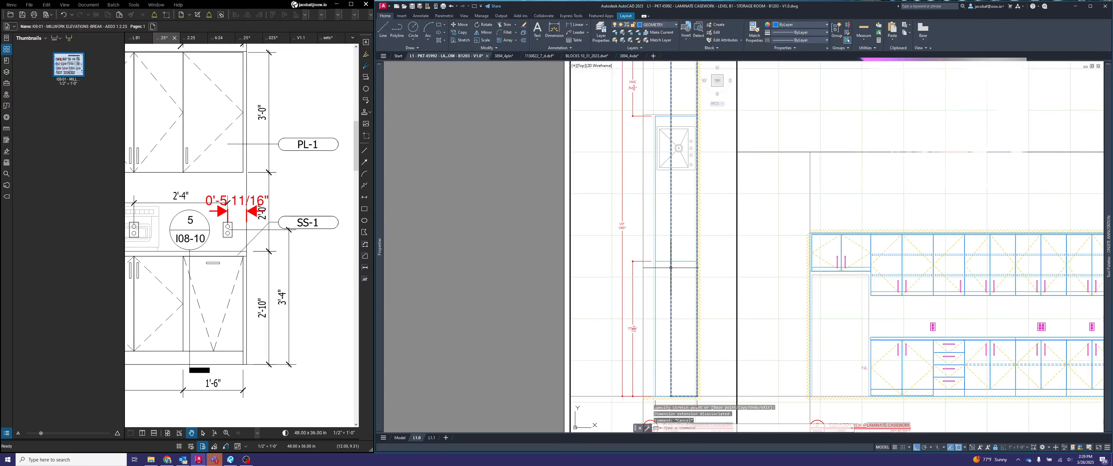
- Add a continued dimension from the seam line up to the countertop's end edge above the sink
{"action": "type", "text": "dimco"}
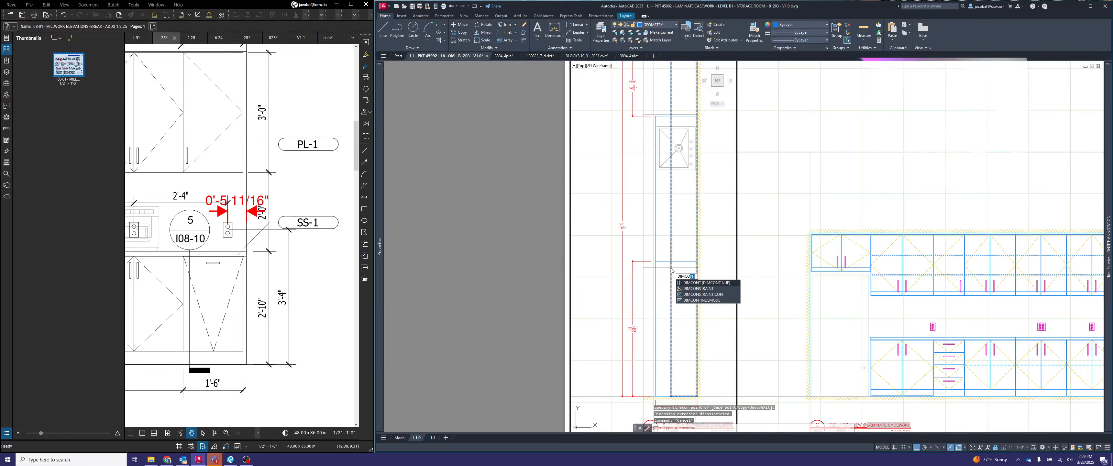
{"action": "key", "text": "Return"}
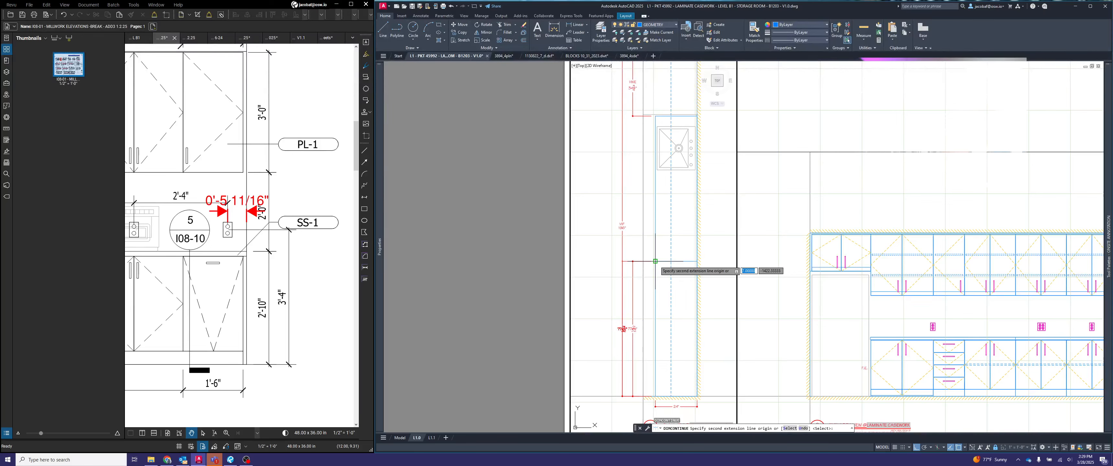
{"action": "key", "text": "Return"}
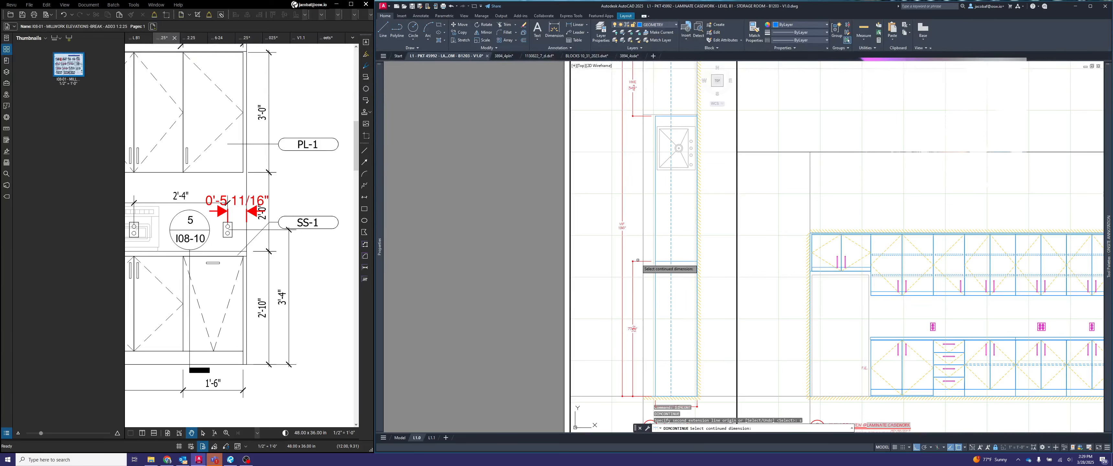
{"action": "left_click", "coordinate": [638, 261]}
{"action": "scroll", "coordinate": [659, 116], "scroll_direction": "up", "scroll_amount": 4}
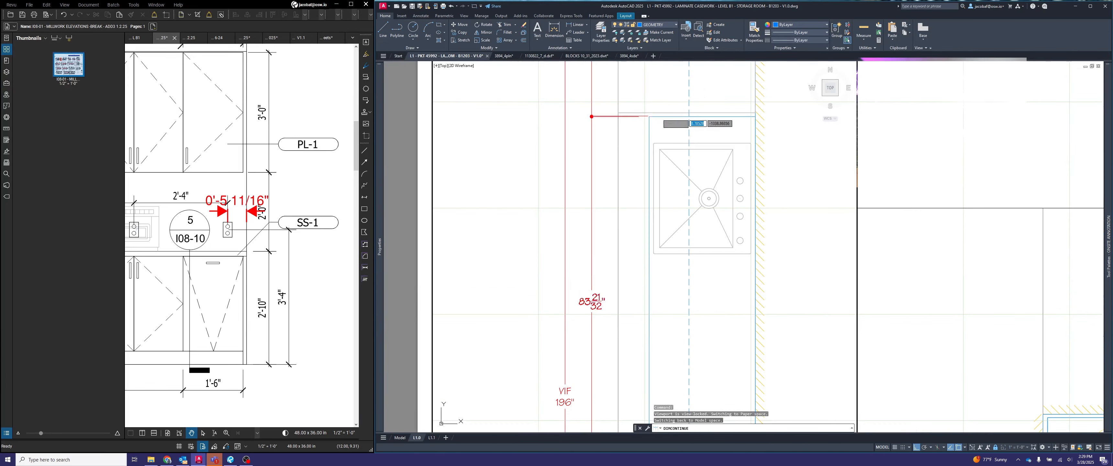
{"action": "left_click", "coordinate": [650, 116]}
{"action": "key", "text": "Escape"}
- Examine the plan's two countertop segment dimensions, their extension lines at the seam and sink end, and the overall sheet
{"action": "scroll", "coordinate": [678, 154], "scroll_direction": "down", "scroll_amount": 4}
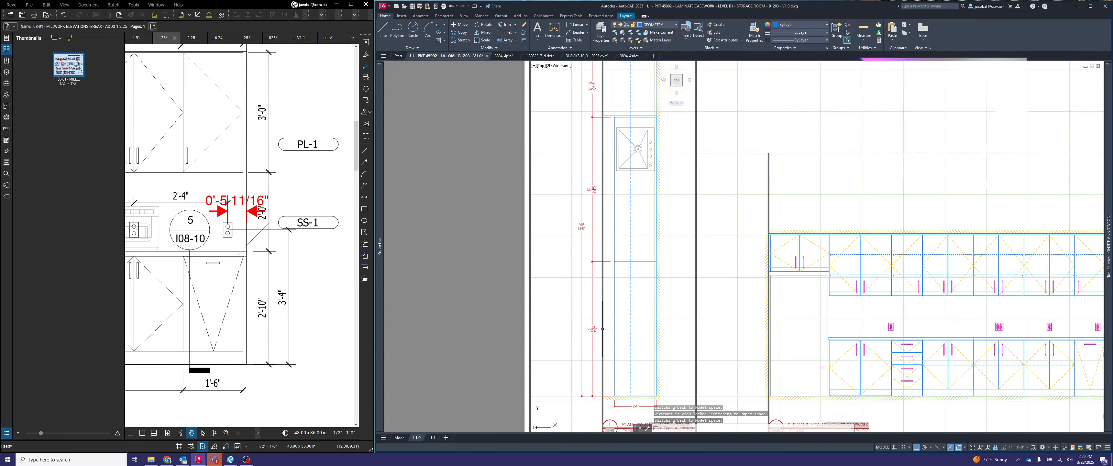
{"action": "scroll", "coordinate": [603, 332], "scroll_direction": "up", "scroll_amount": 4}
{"action": "scroll", "coordinate": [603, 332], "scroll_direction": "down", "scroll_amount": 4}
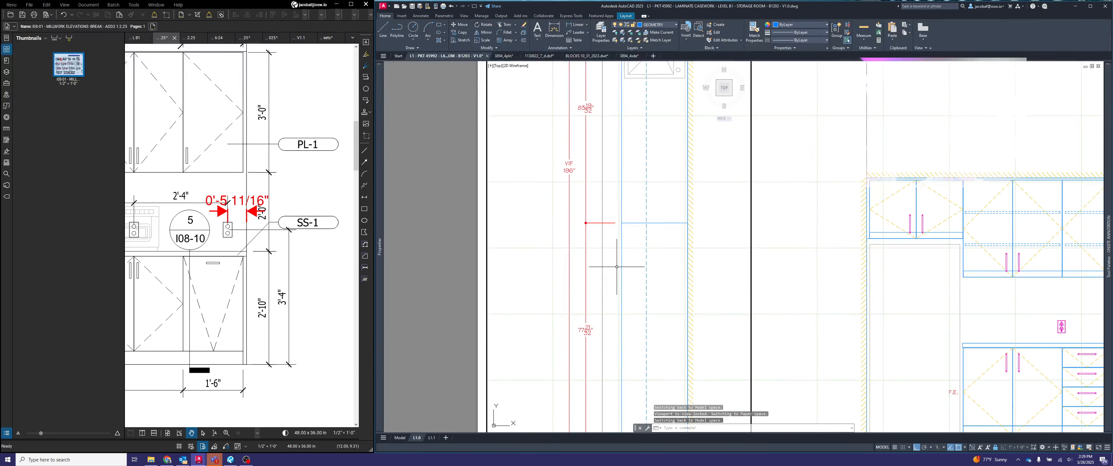
{"action": "scroll", "coordinate": [602, 137], "scroll_direction": "up", "scroll_amount": 4}
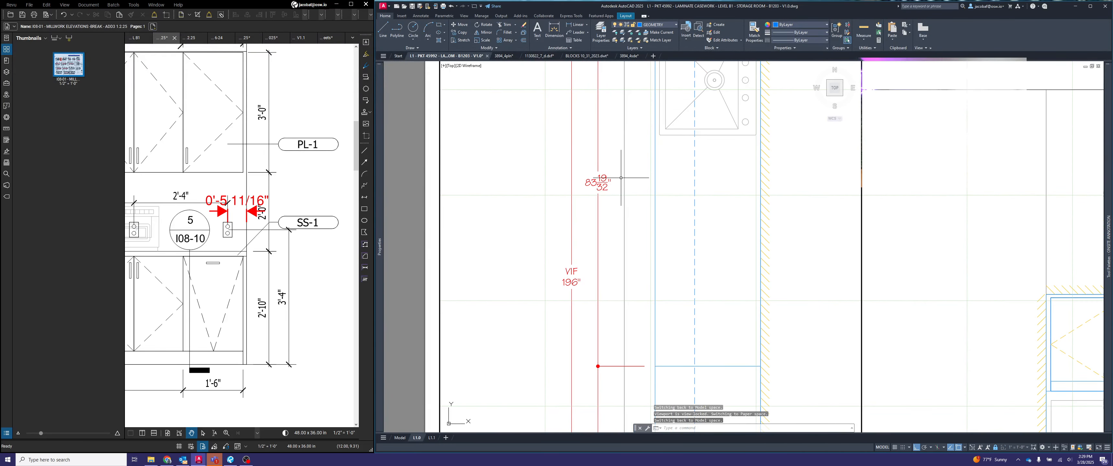
{"action": "scroll", "coordinate": [621, 177], "scroll_direction": "down", "scroll_amount": 4}
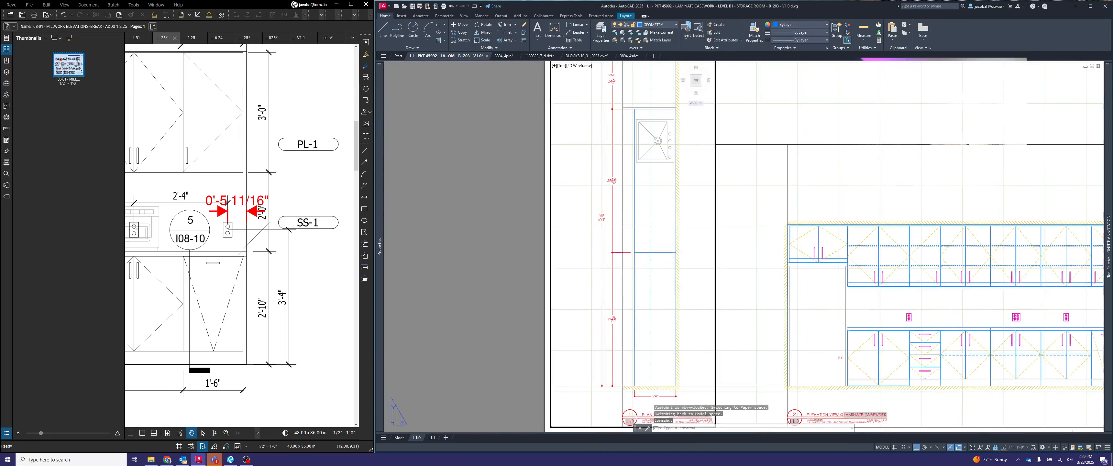
{"action": "scroll", "coordinate": [640, 172], "scroll_direction": "up", "scroll_amount": 6}
{"action": "scroll", "coordinate": [640, 175], "scroll_direction": "down", "scroll_amount": 5}
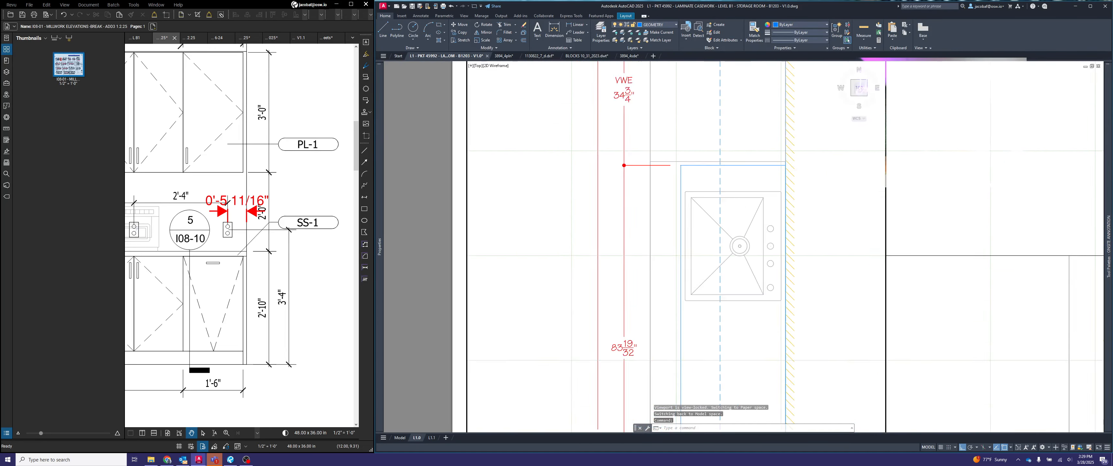
{"action": "scroll", "coordinate": [596, 244], "scroll_direction": "down", "scroll_amount": 2}
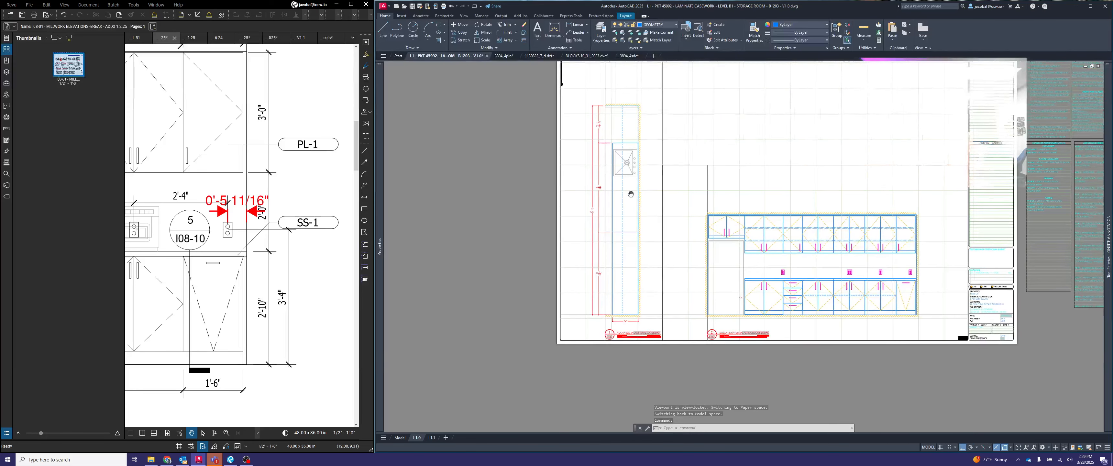
{"action": "scroll", "coordinate": [595, 244], "scroll_direction": "up", "scroll_amount": 3}
{"action": "scroll", "coordinate": [596, 244], "scroll_direction": "up", "scroll_amount": 2}
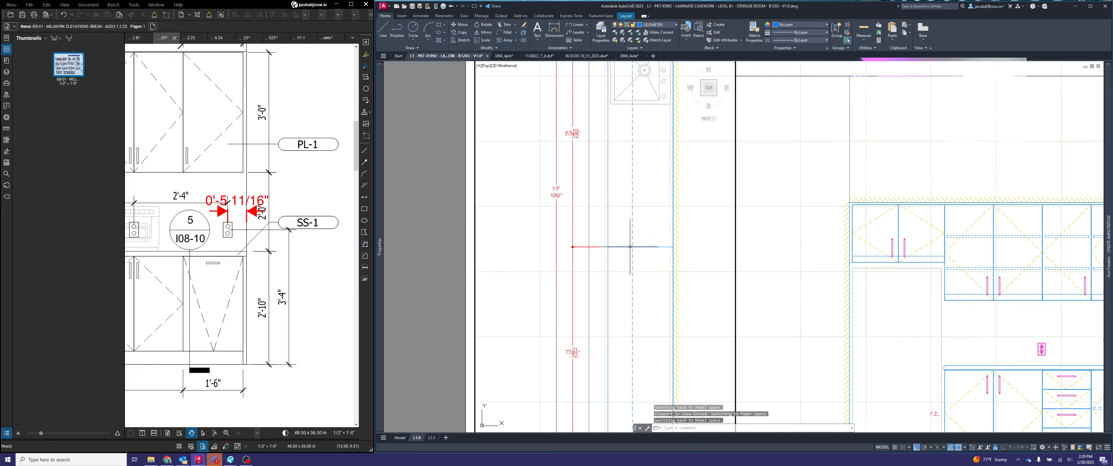
- Add a single-line text label reading FJ beside the seam point of the plan's countertop dimension chain, with no rotation
{"action": "scroll", "coordinate": [570, 250], "scroll_direction": "up", "scroll_amount": 5}
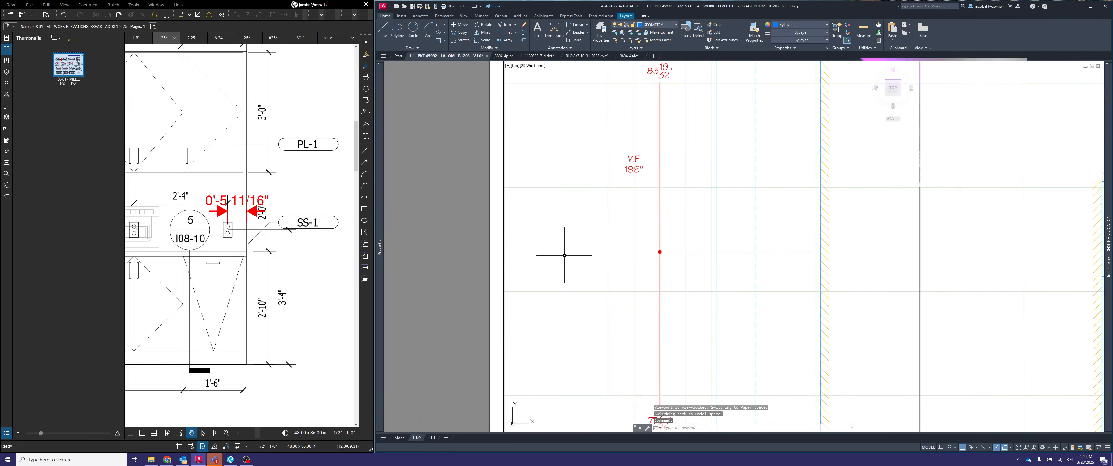
{"action": "left_click", "coordinate": [568, 252]}
{"action": "left_click", "coordinate": [566, 249]}
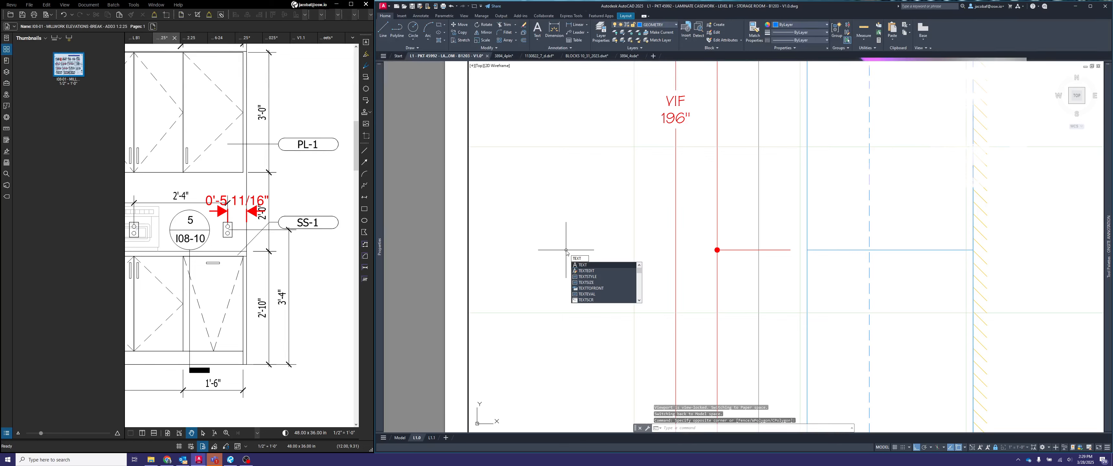
{"action": "key", "text": "Return"}
{"action": "left_click", "coordinate": [534, 244]}
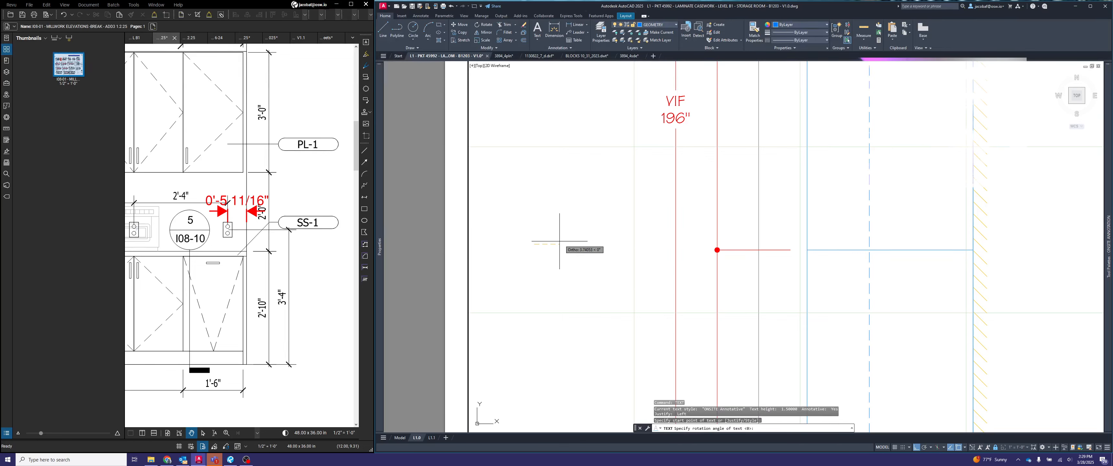
{"action": "key", "text": "Return"}
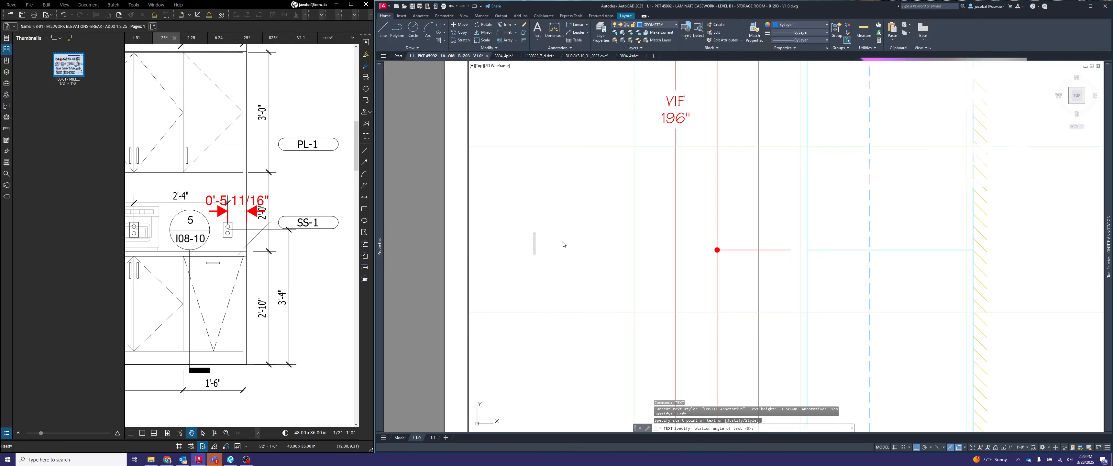
{"action": "key", "text": "Escape"}
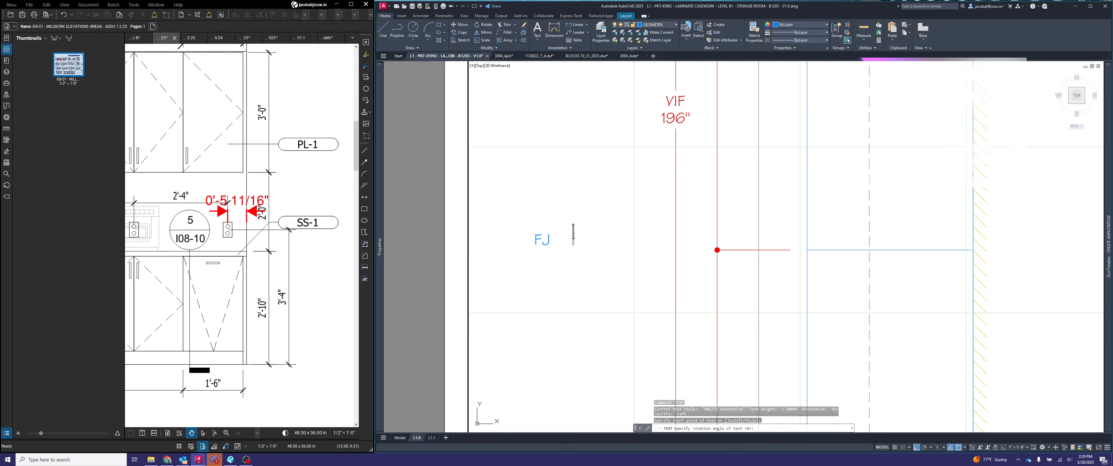
{"action": "key", "text": "Escape"}
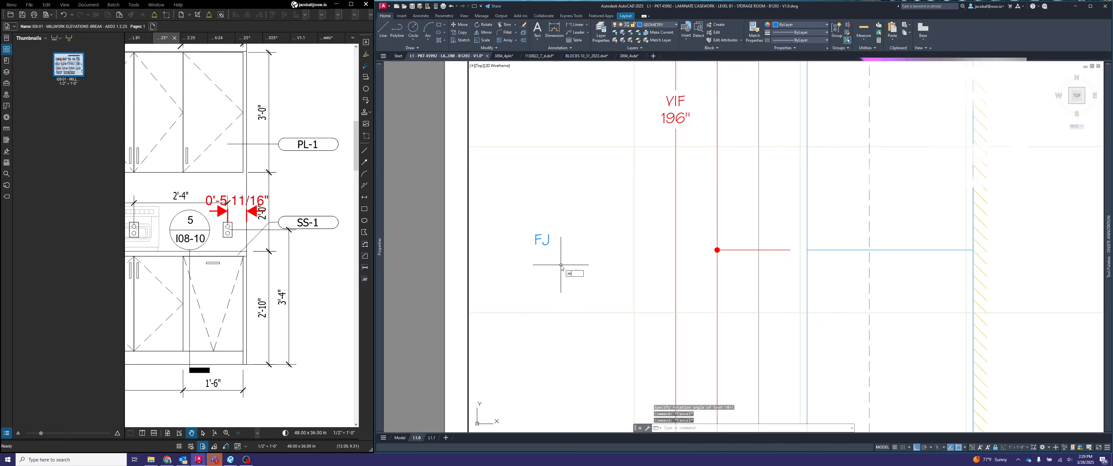
- Move the FJ label next to the dimension dot marking the countertop seam in the plan view
{"action": "key", "text": "space"}
{"action": "left_click", "coordinate": [560, 265]}
{"action": "left_click", "coordinate": [532, 221]}
{"action": "key", "text": "space"}
{"action": "left_click", "coordinate": [555, 243]}
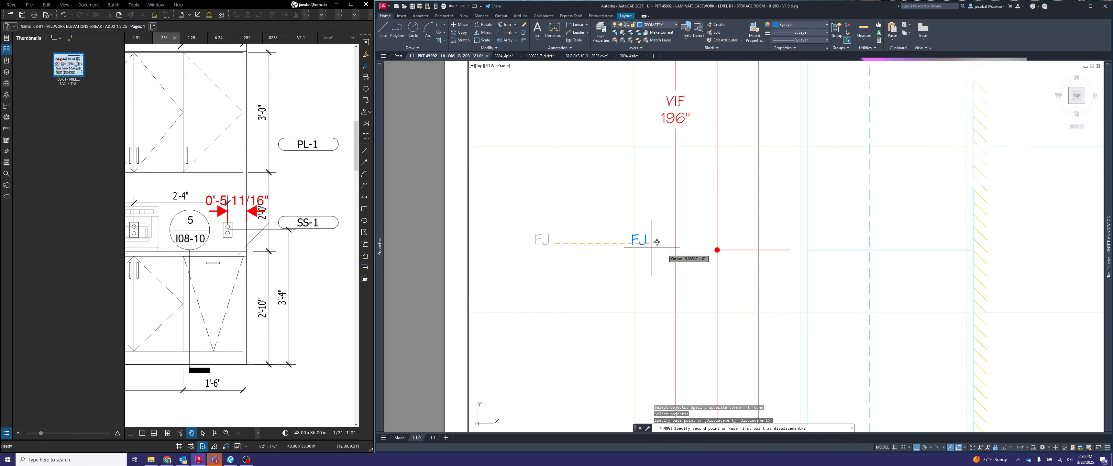
{"action": "scroll", "coordinate": [709, 249], "scroll_direction": "up", "scroll_amount": 3}
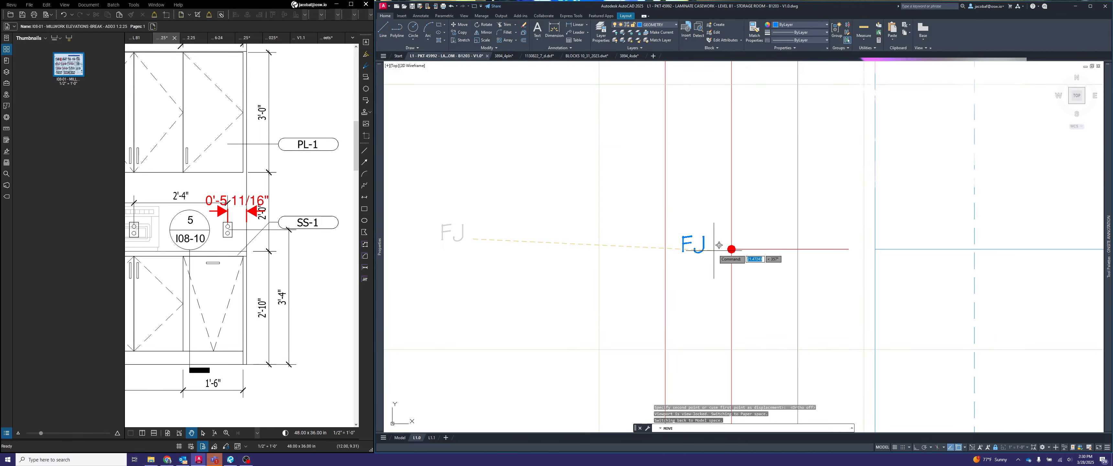
{"action": "left_click", "coordinate": [731, 256]}
{"action": "scroll", "coordinate": [723, 250], "scroll_direction": "down", "scroll_amount": 4}
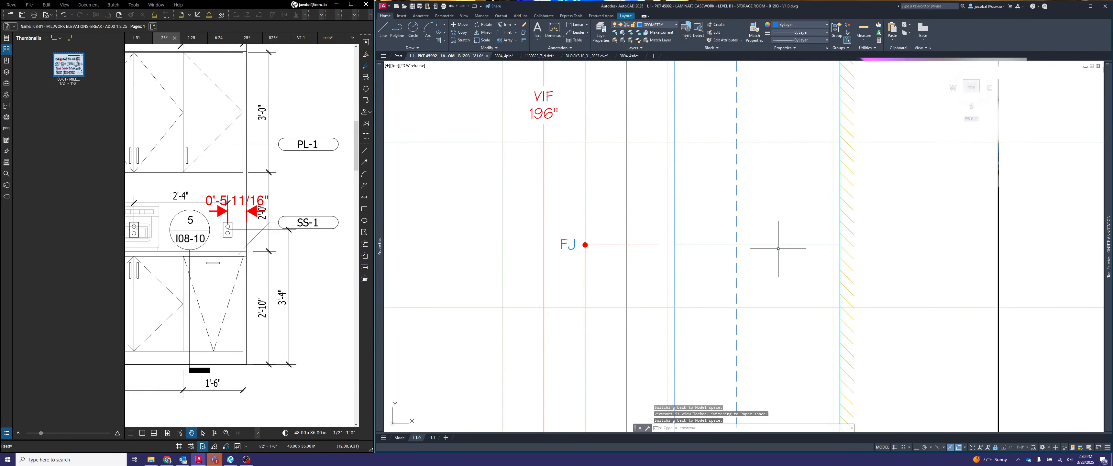
- Change the plan's FJ label to the red annotation layer so it matches the dimensions
{"action": "scroll", "coordinate": [574, 245], "scroll_direction": "up", "scroll_amount": 2}
{"action": "left_click", "coordinate": [576, 251]}
{"action": "scroll", "coordinate": [543, 233], "scroll_direction": "down", "scroll_amount": 4}
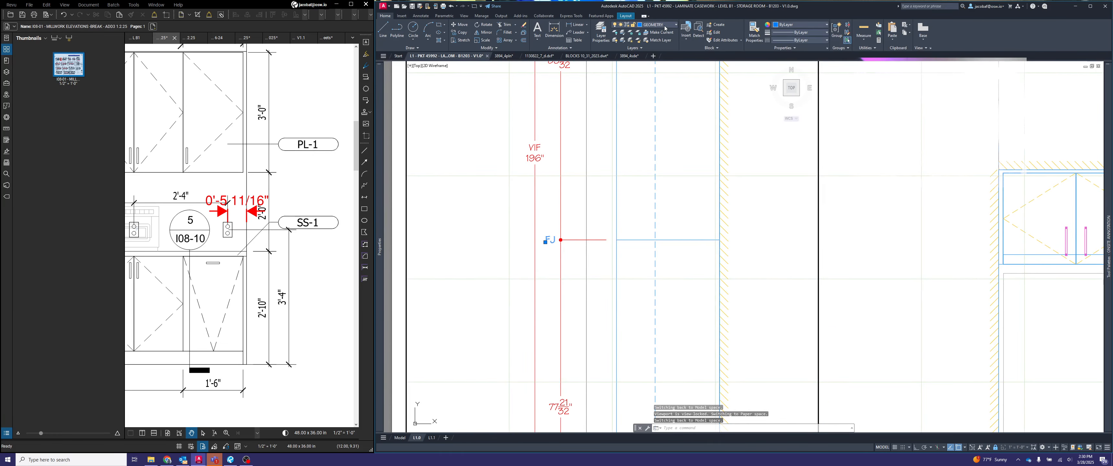
{"action": "key", "text": "Escape"}
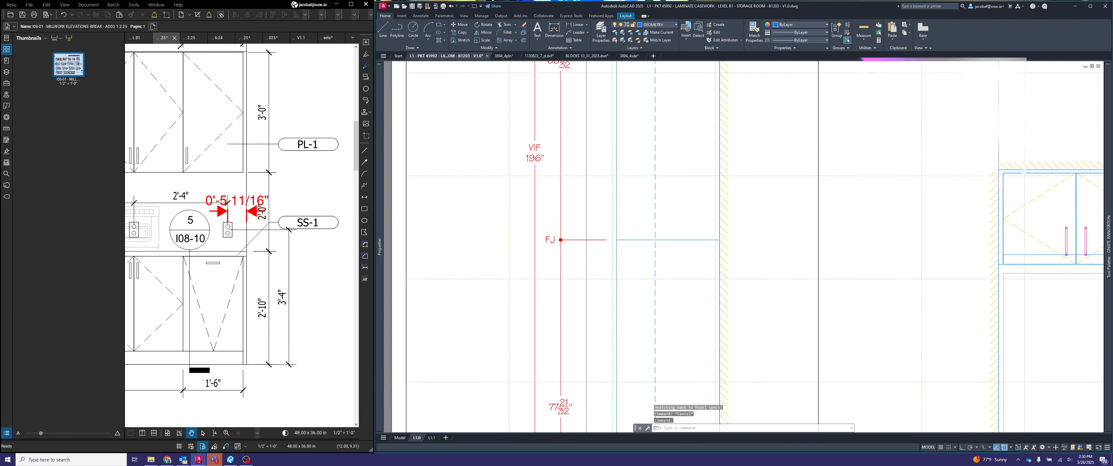
- Examine the plan view's dimension chain, FJ label and depth dimension, and the undimensioned elevation view on the sheet
{"action": "scroll", "coordinate": [522, 229], "scroll_direction": "down", "scroll_amount": 2}
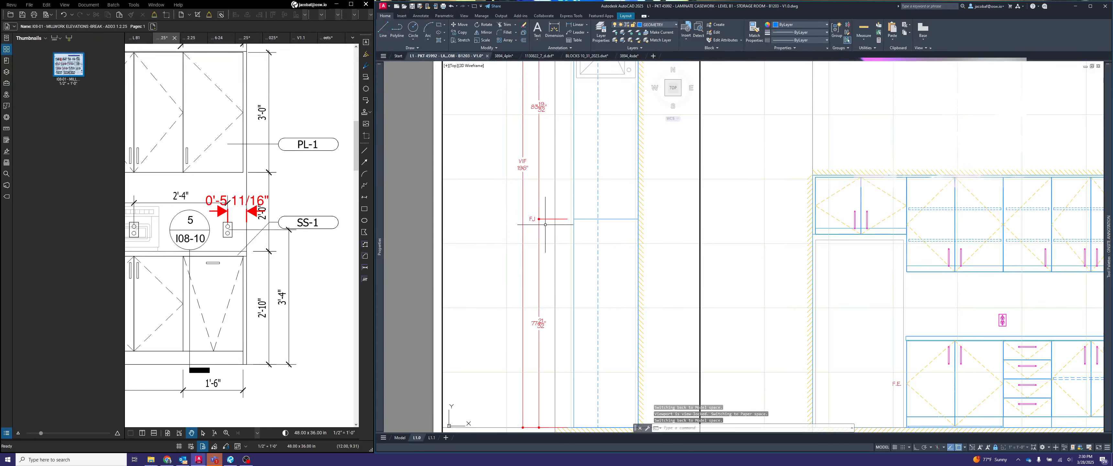
{"action": "scroll", "coordinate": [545, 221], "scroll_direction": "down", "scroll_amount": 1}
{"action": "scroll", "coordinate": [542, 243], "scroll_direction": "up", "scroll_amount": 3}
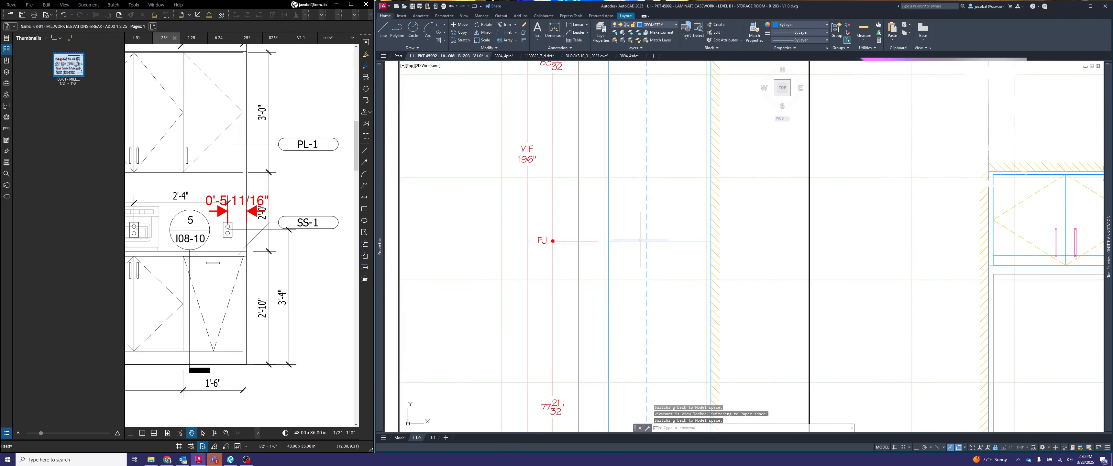
{"action": "scroll", "coordinate": [611, 224], "scroll_direction": "down", "scroll_amount": 4}
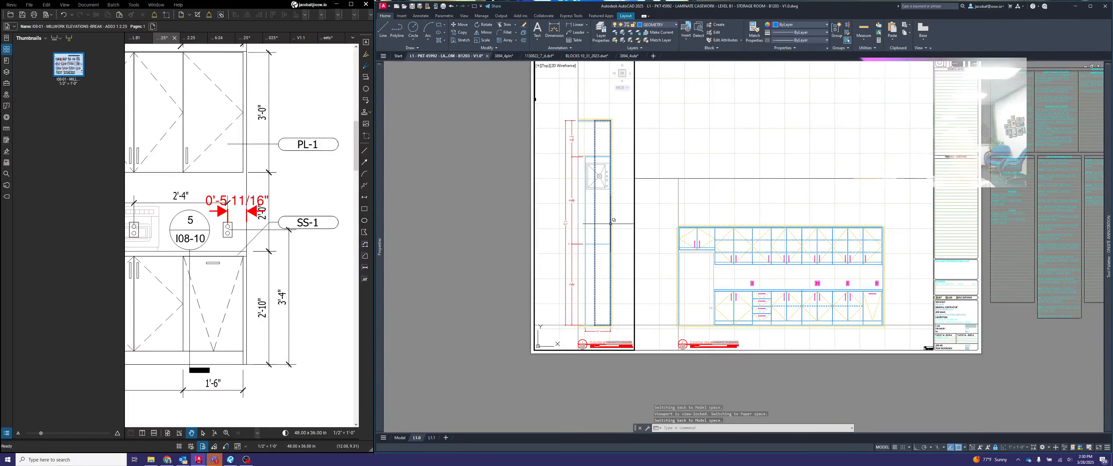
{"action": "middle_click_drag", "start_coordinate": [611, 224], "coordinate": [579, 245]}
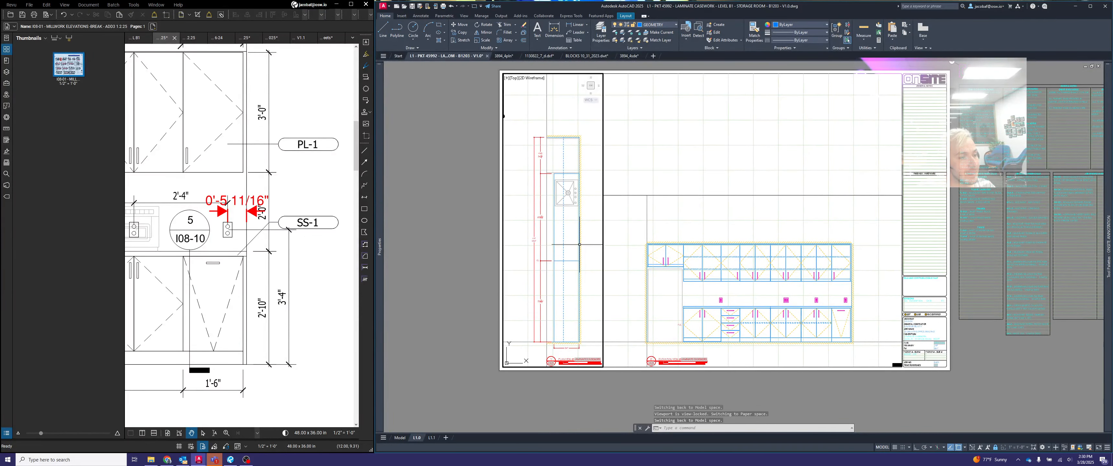
{"action": "scroll", "coordinate": [579, 244], "scroll_direction": "up", "scroll_amount": 5}
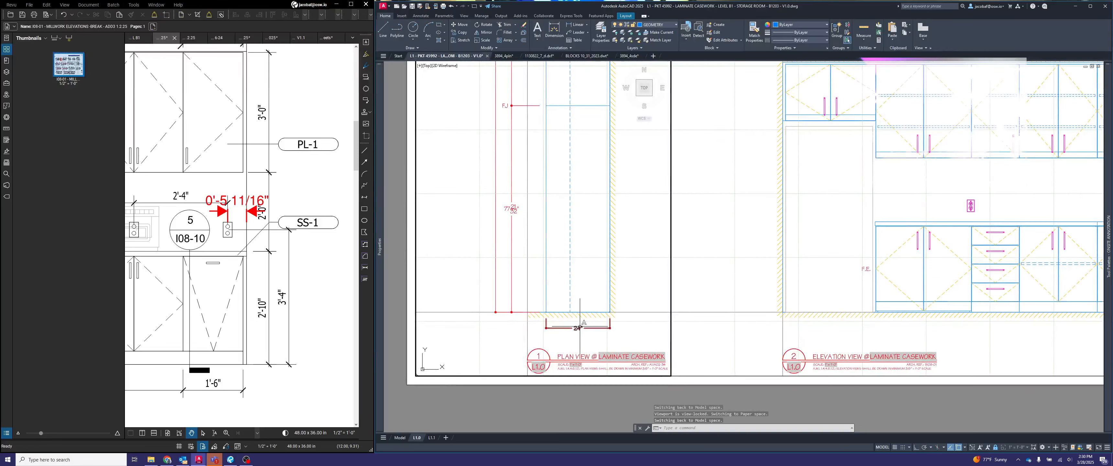
{"action": "scroll", "coordinate": [580, 327], "scroll_direction": "down", "scroll_amount": 3}
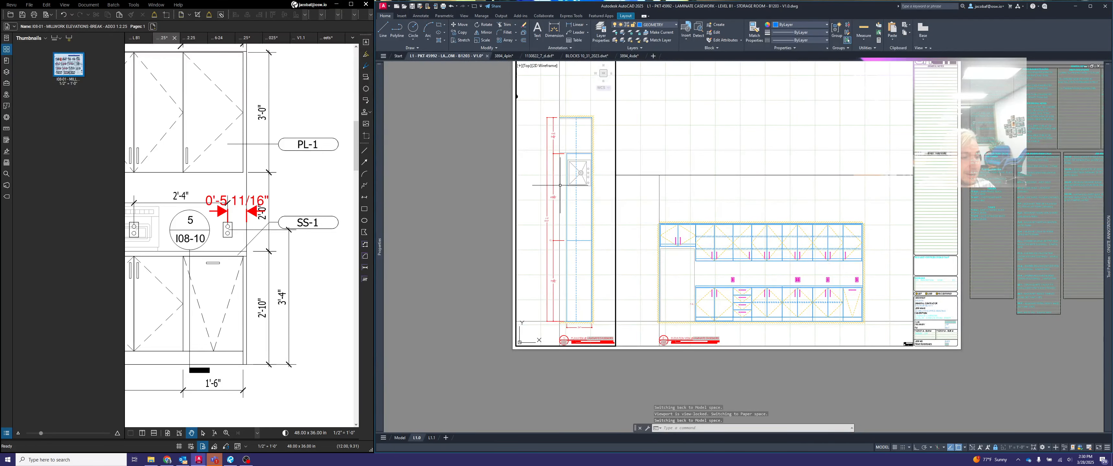
{"action": "scroll", "coordinate": [558, 199], "scroll_direction": "up", "scroll_amount": 6}
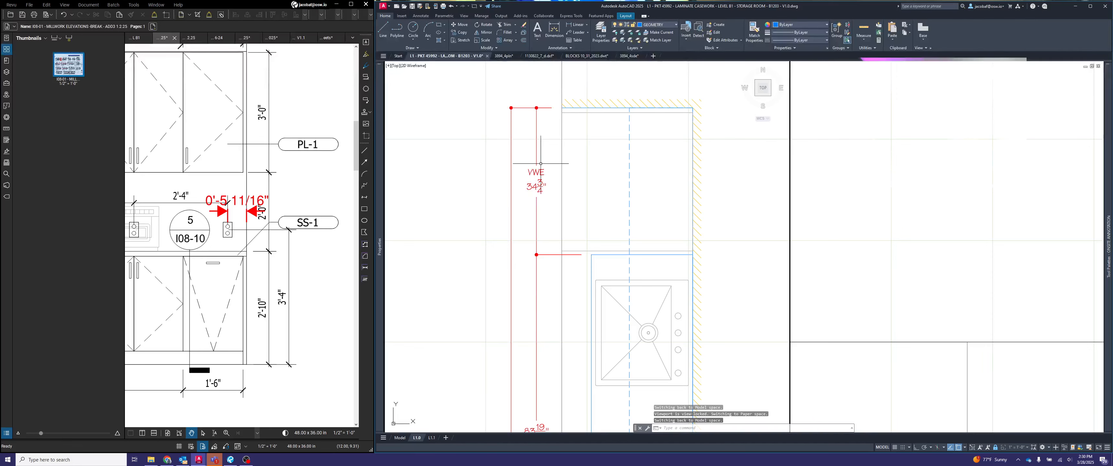
{"action": "scroll", "coordinate": [554, 171], "scroll_direction": "down", "scroll_amount": 3}
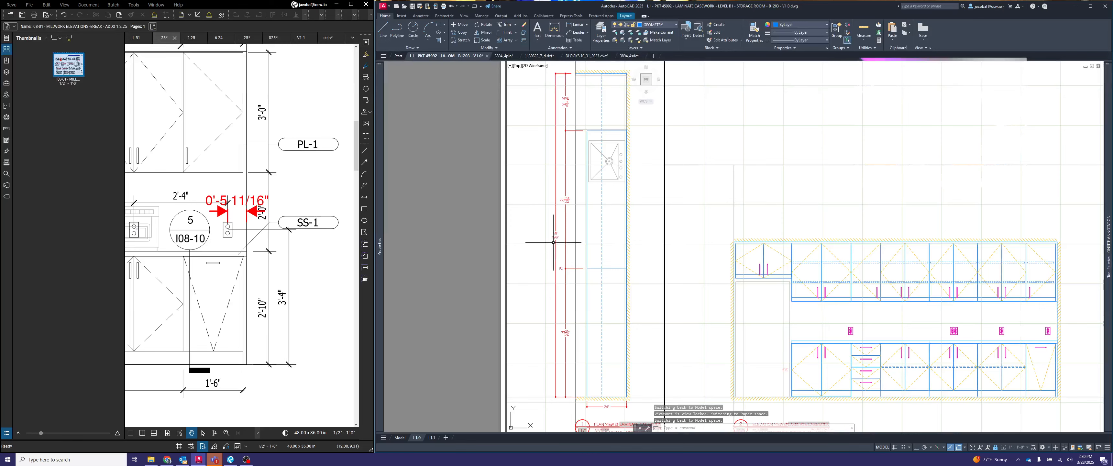
{"action": "middle_click_drag", "start_coordinate": [553, 242], "coordinate": [566, 242]}
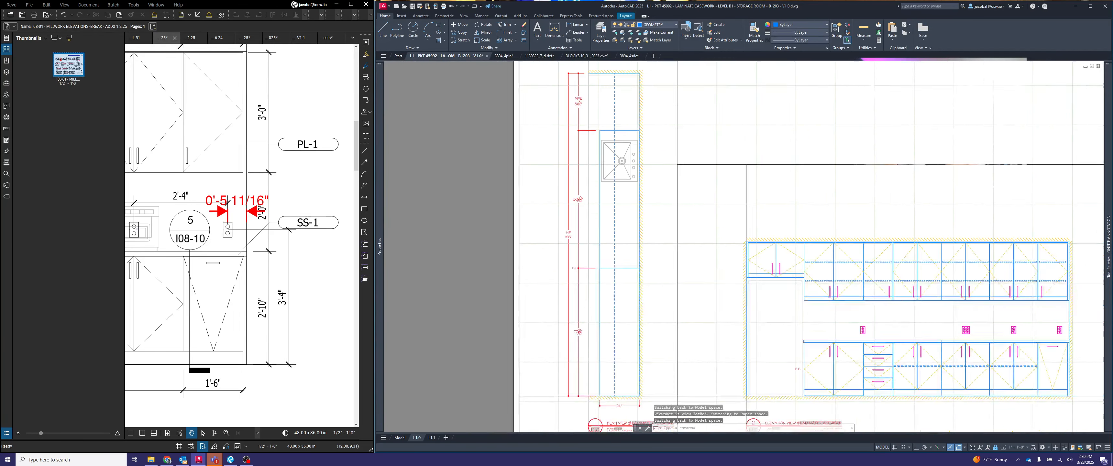
{"action": "scroll", "coordinate": [501, 191], "scroll_direction": "down", "scroll_amount": 2}
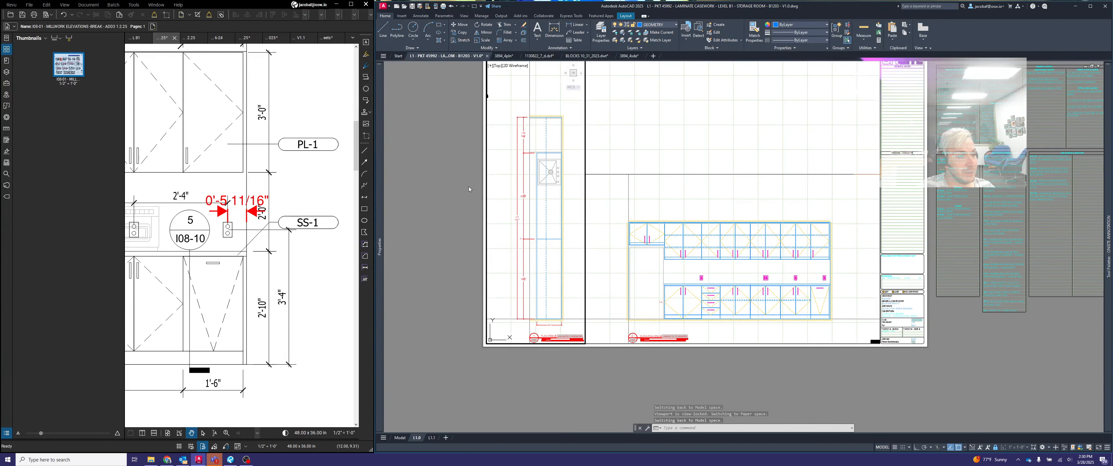
{"action": "middle_click_drag", "start_coordinate": [726, 229], "coordinate": [661, 213]}
{"action": "scroll", "coordinate": [653, 312], "scroll_direction": "up", "scroll_amount": 4}
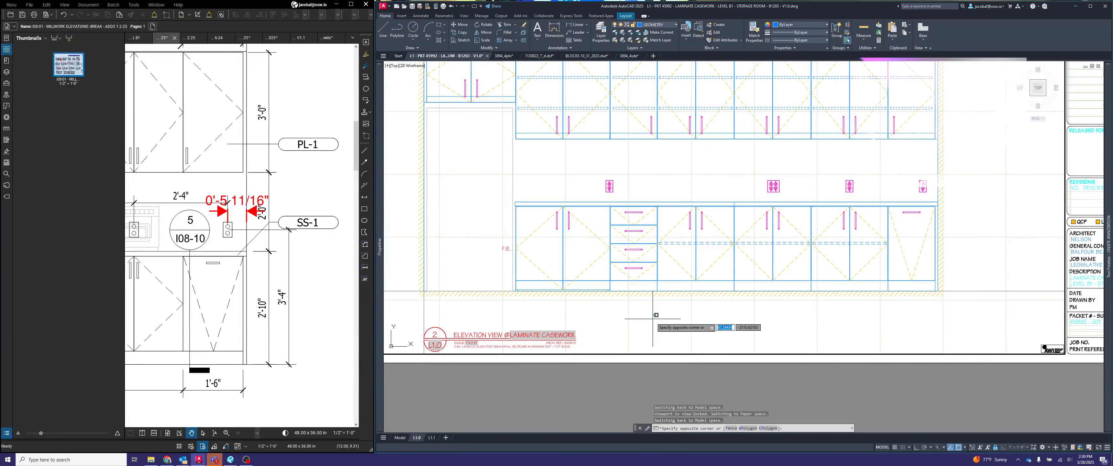
{"action": "left_click", "coordinate": [652, 318]}
{"action": "scroll", "coordinate": [605, 315], "scroll_direction": "down", "scroll_amount": 3}
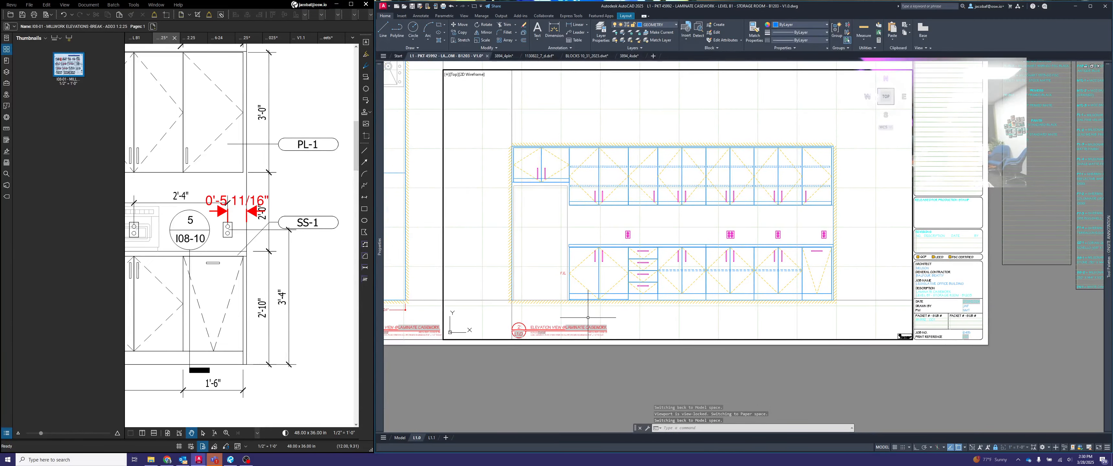
- Add a horizontal linear dimension across the two-door base cabinet beside the F.E. label in the elevation, placed below the floor line
{"action": "scroll", "coordinate": [538, 310], "scroll_direction": "up", "scroll_amount": 3}
{"action": "scroll", "coordinate": [562, 313], "scroll_direction": "up", "scroll_amount": 1}
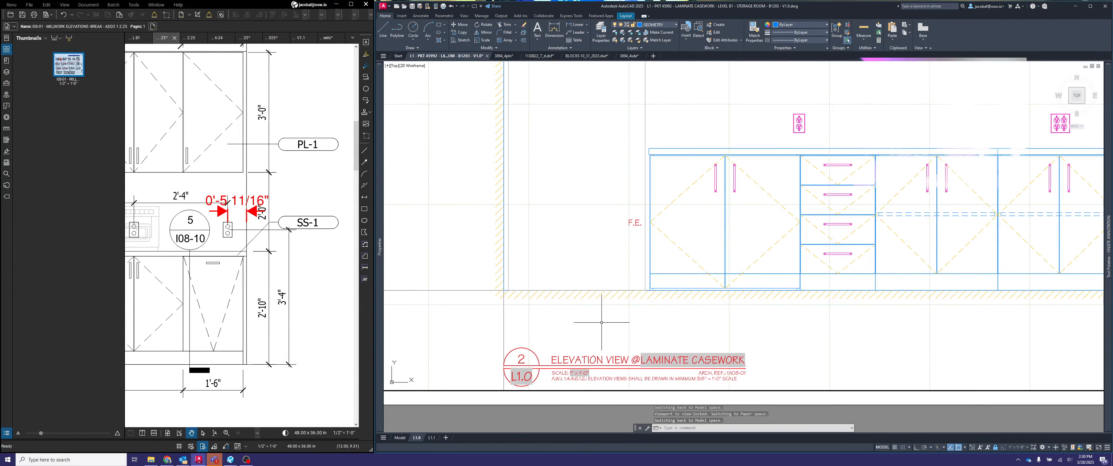
{"action": "left_click", "coordinate": [601, 322]}
{"action": "left_click", "coordinate": [592, 322]}
{"action": "type", "text": "dim"}
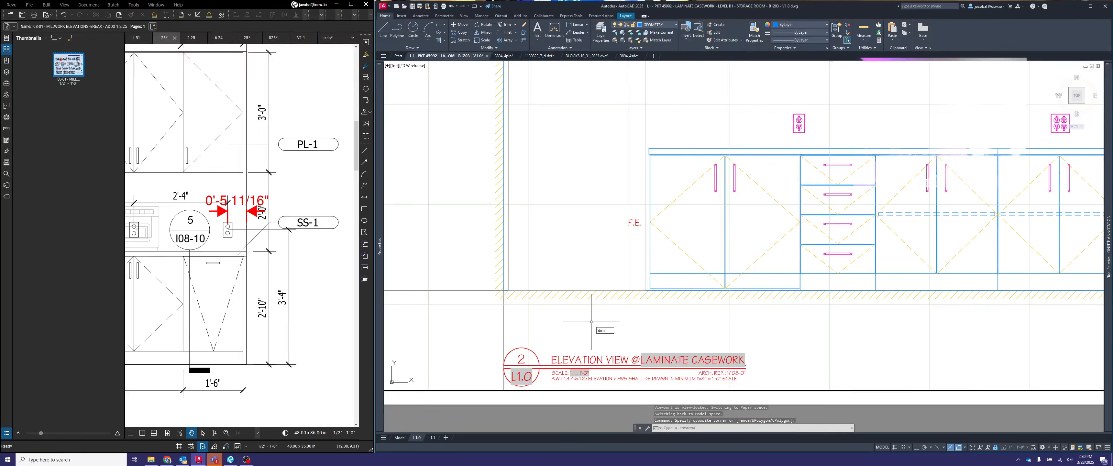
{"action": "type", "text": "lin"}
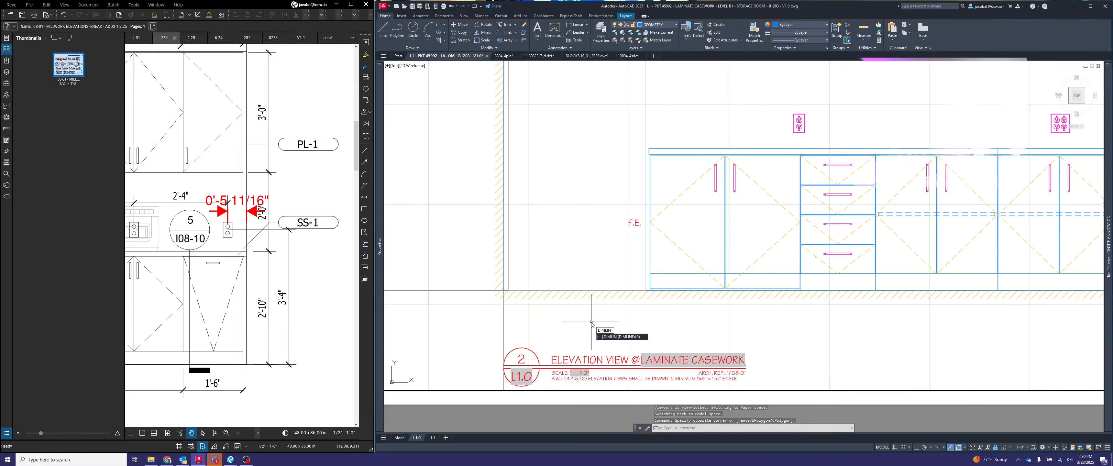
{"action": "key", "text": "Return"}
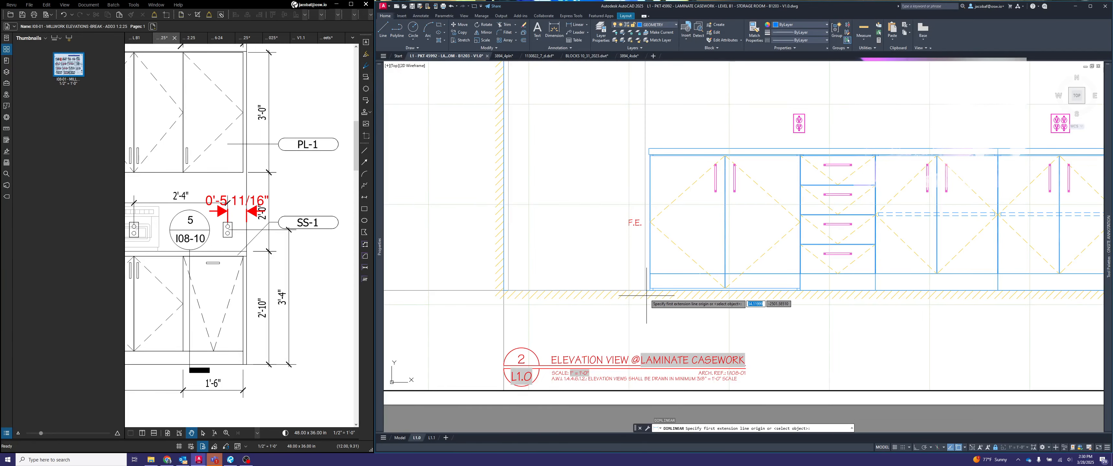
{"action": "scroll", "coordinate": [654, 283], "scroll_direction": "up", "scroll_amount": 4}
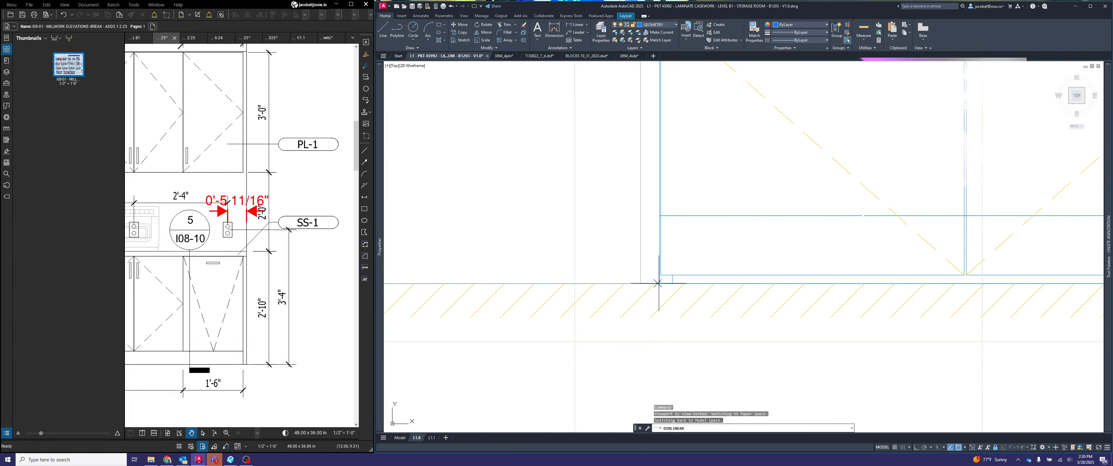
{"action": "left_click", "coordinate": [660, 283]}
{"action": "scroll", "coordinate": [666, 289], "scroll_direction": "down", "scroll_amount": 5}
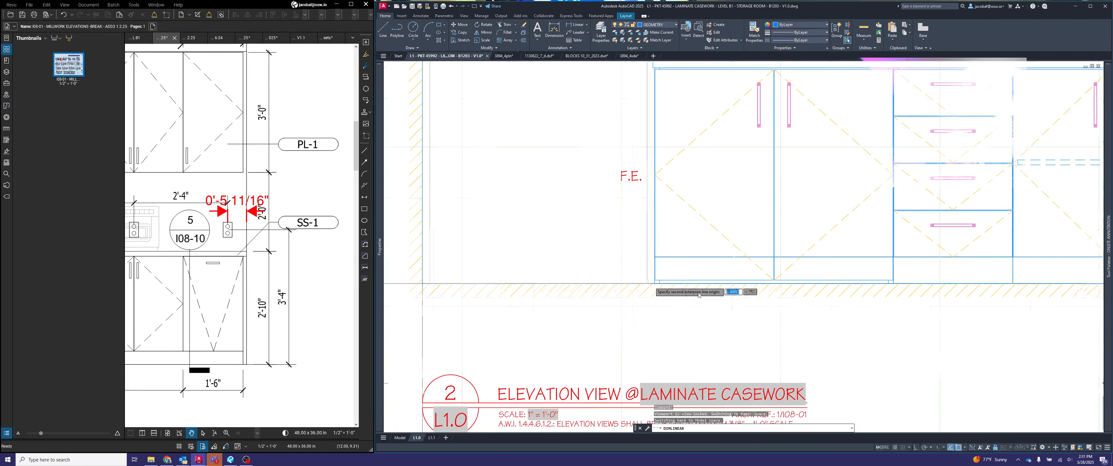
{"action": "scroll", "coordinate": [799, 279], "scroll_direction": "up", "scroll_amount": 6}
{"action": "scroll", "coordinate": [814, 304], "scroll_direction": "up", "scroll_amount": 1}
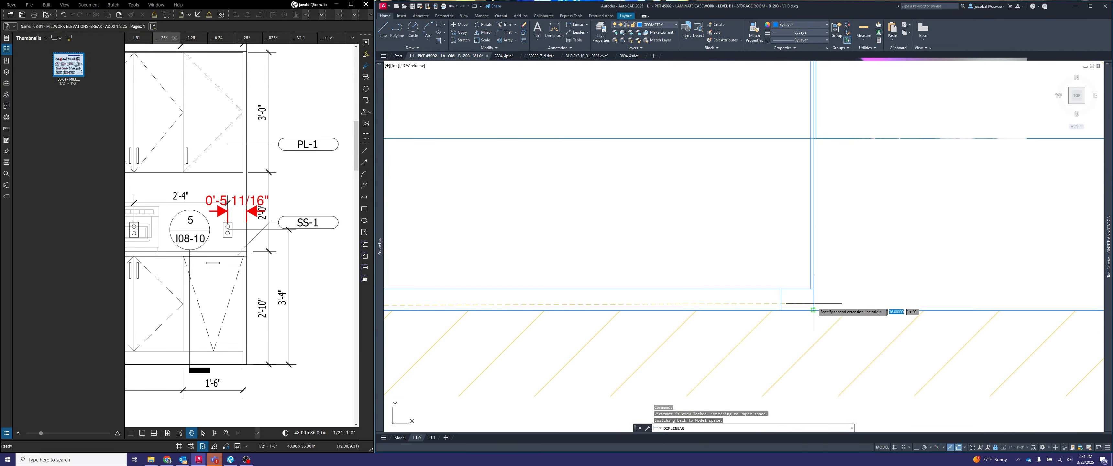
{"action": "left_click", "coordinate": [815, 304]}
{"action": "left_click", "coordinate": [800, 262]}
{"action": "scroll", "coordinate": [800, 261], "scroll_direction": "down", "scroll_amount": 2}
{"action": "scroll", "coordinate": [806, 261], "scroll_direction": "down", "scroll_amount": 1}
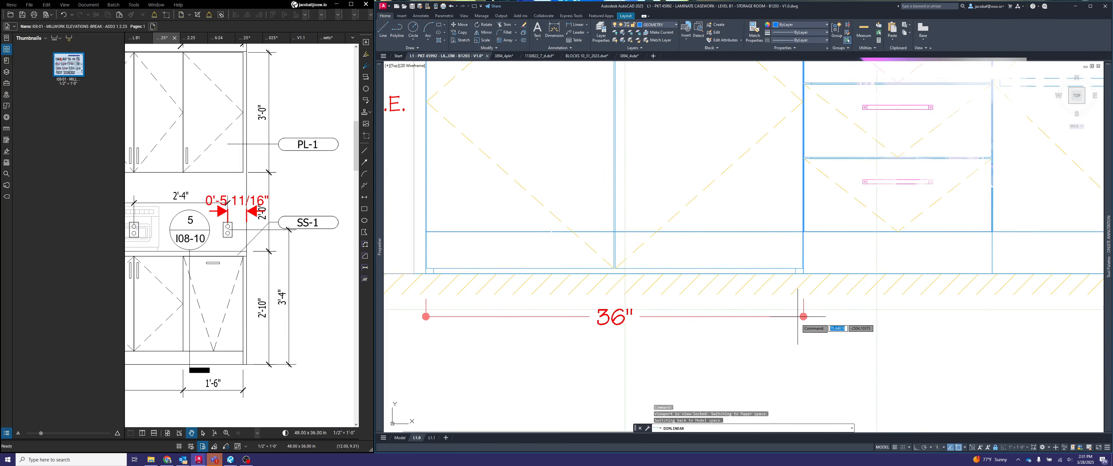
{"action": "left_click", "coordinate": [802, 346]}
- Examine the base cabinet's two lower corners in the elevation against the new width dimension's extension lines
{"action": "scroll", "coordinate": [810, 310], "scroll_direction": "up", "scroll_amount": 4}
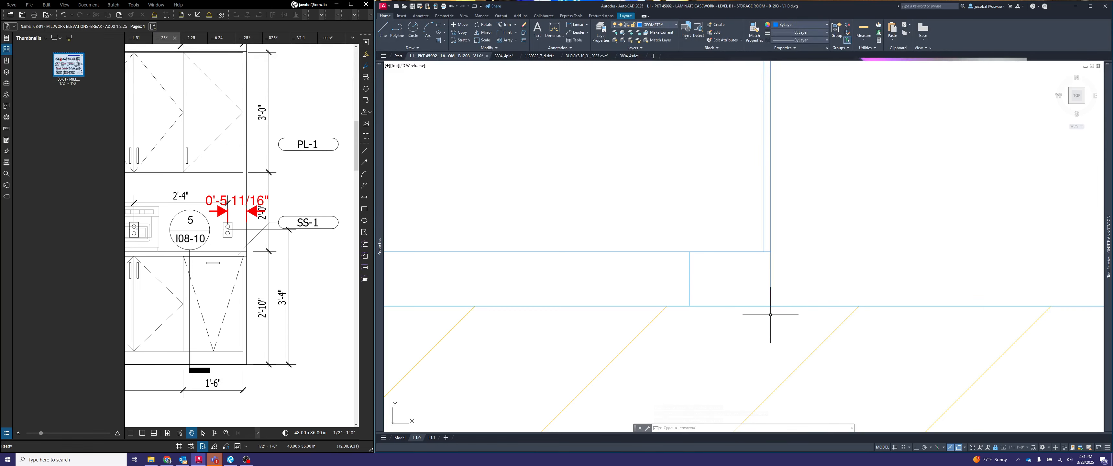
{"action": "scroll", "coordinate": [733, 301], "scroll_direction": "down", "scroll_amount": 3}
{"action": "middle_click_drag", "start_coordinate": [734, 301], "coordinate": [1006, 296]}
{"action": "scroll", "coordinate": [957, 242], "scroll_direction": "down", "scroll_amount": 4}
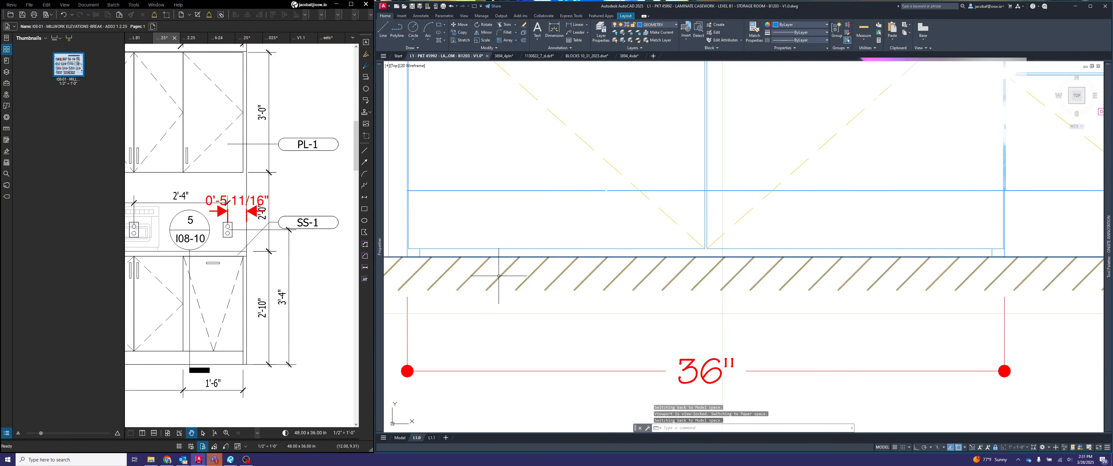
{"action": "middle_click_drag", "start_coordinate": [497, 275], "coordinate": [727, 272]}
{"action": "scroll", "coordinate": [577, 257], "scroll_direction": "up", "scroll_amount": 5}
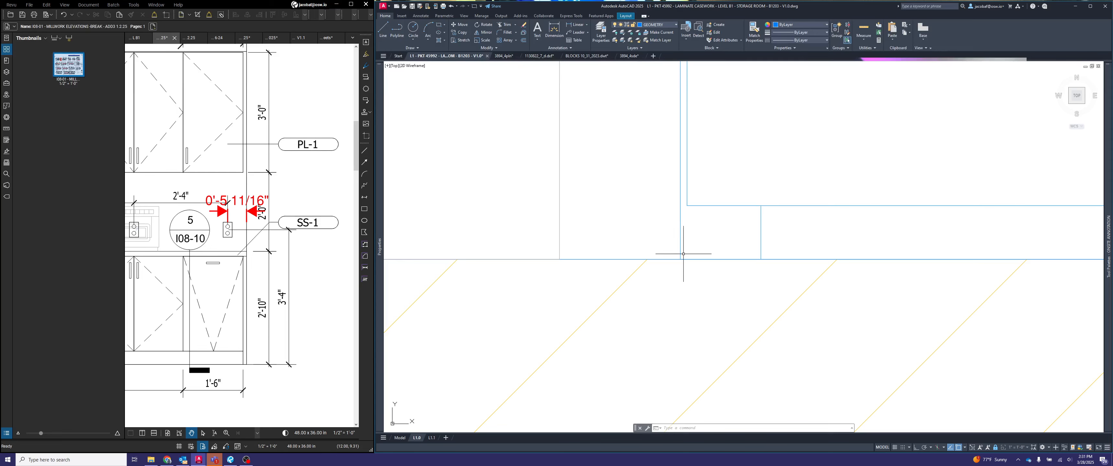
{"action": "scroll", "coordinate": [675, 225], "scroll_direction": "down", "scroll_amount": 3}
{"action": "scroll", "coordinate": [675, 226], "scroll_direction": "down", "scroll_amount": 5}
{"action": "middle_click_drag", "start_coordinate": [811, 265], "coordinate": [710, 266]}
{"action": "left_click", "coordinate": [836, 284]}
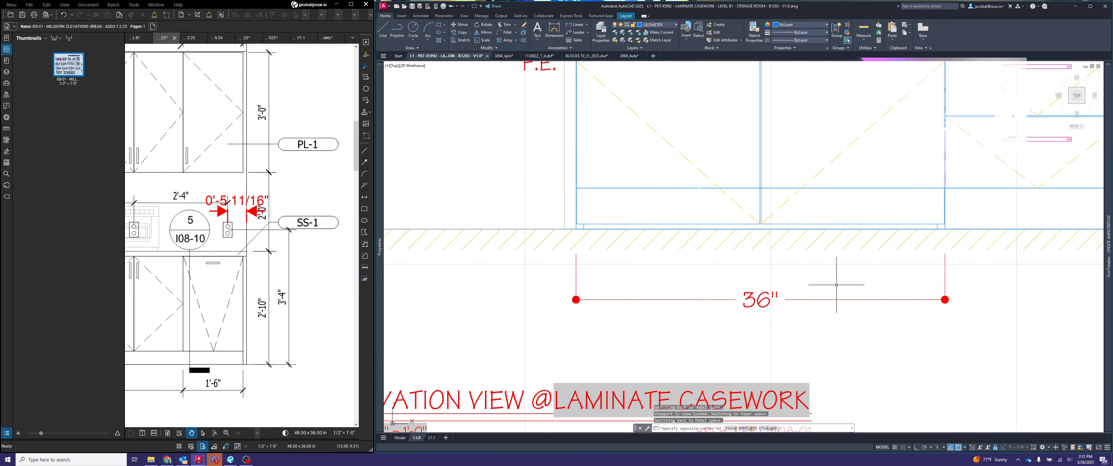
- Draw a vertical guide line about 6" long down from the floor line beneath the two-door base cabinet
{"action": "left_click", "coordinate": [836, 283]}
{"action": "left_click", "coordinate": [834, 284]}
{"action": "left_click", "coordinate": [827, 286]}
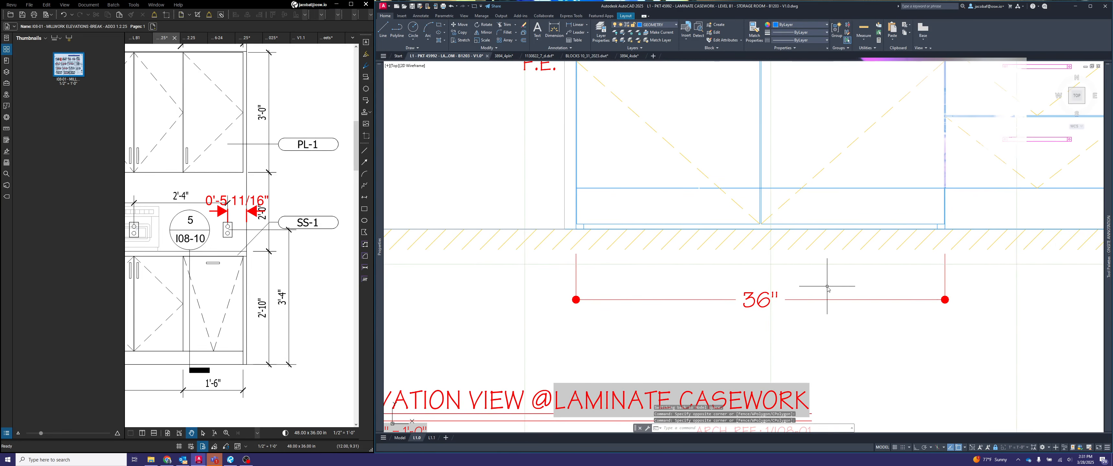
{"action": "key", "text": "l"}
{"action": "key", "text": "Return"}
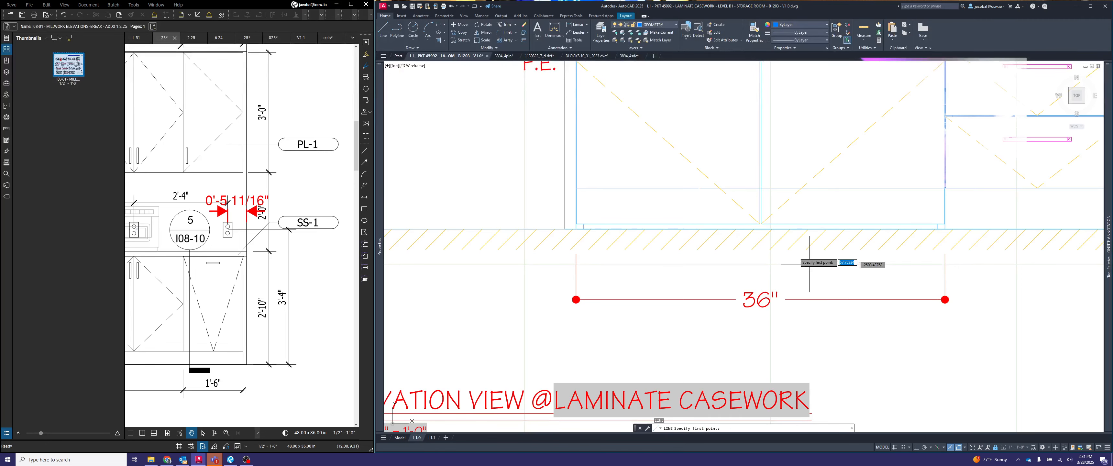
{"action": "left_click", "coordinate": [765, 229]}
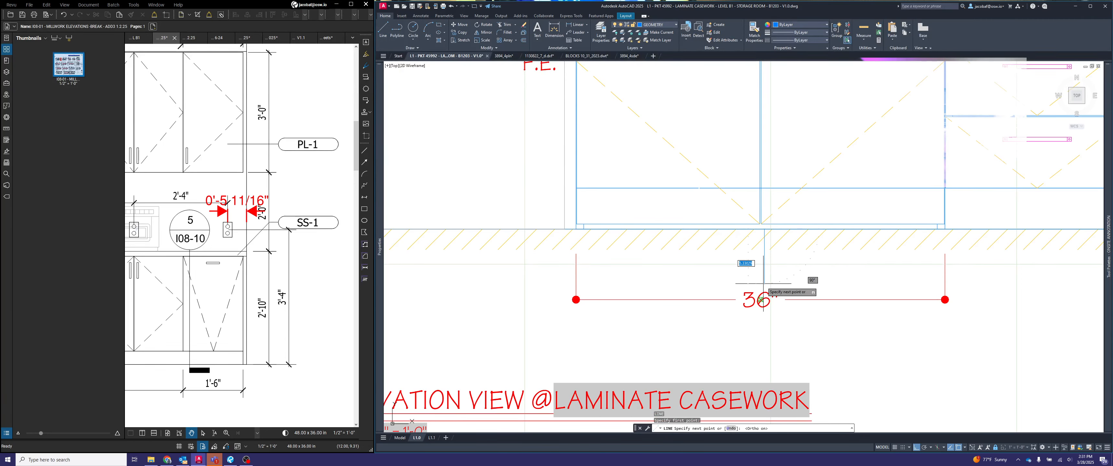
{"action": "key", "text": "F8"}
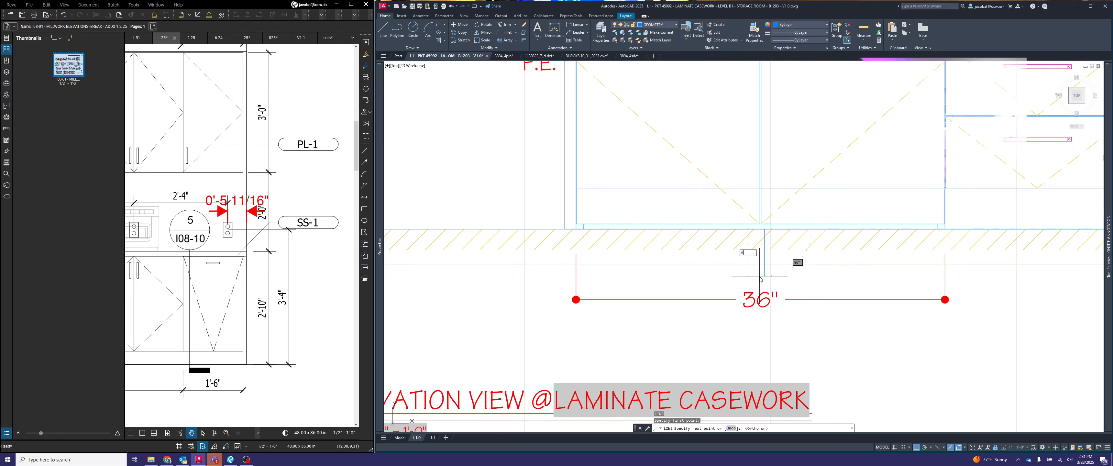
{"action": "key", "text": "Return"}
{"action": "key", "text": "Escape"}
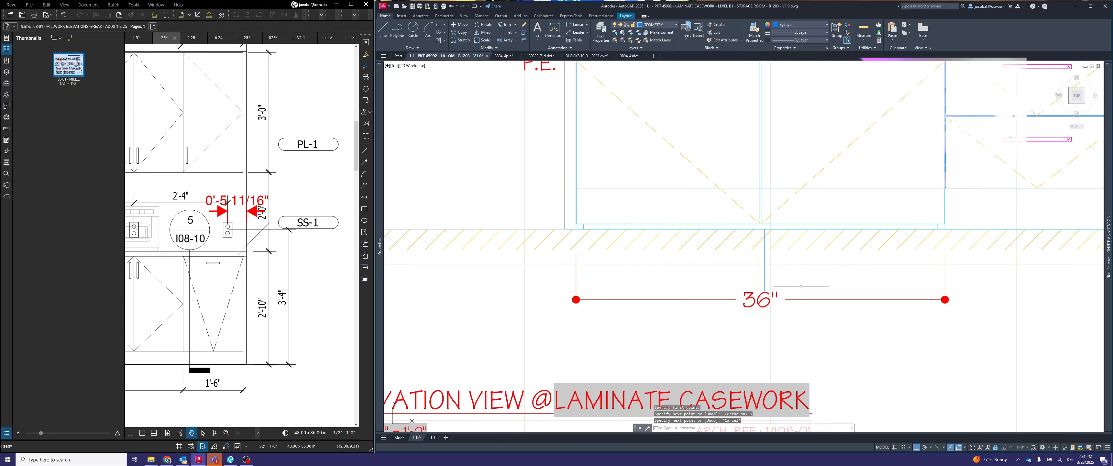
- Move the 36" cabinet dimension line to the lower end of the guide line, then delete the guide
{"action": "left_click", "coordinate": [815, 308]}
{"action": "left_click", "coordinate": [793, 260]}
{"action": "left_click", "coordinate": [945, 299]}
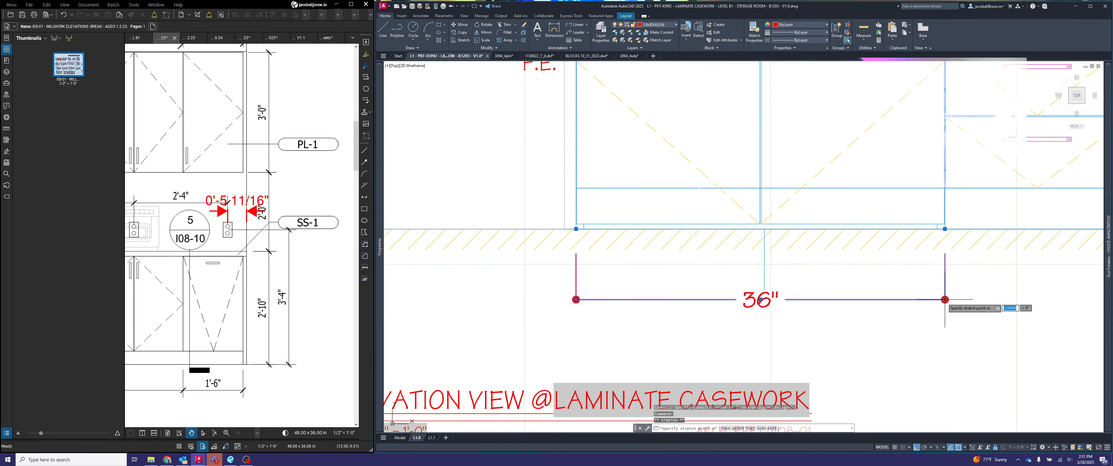
{"action": "left_click", "coordinate": [764, 291]}
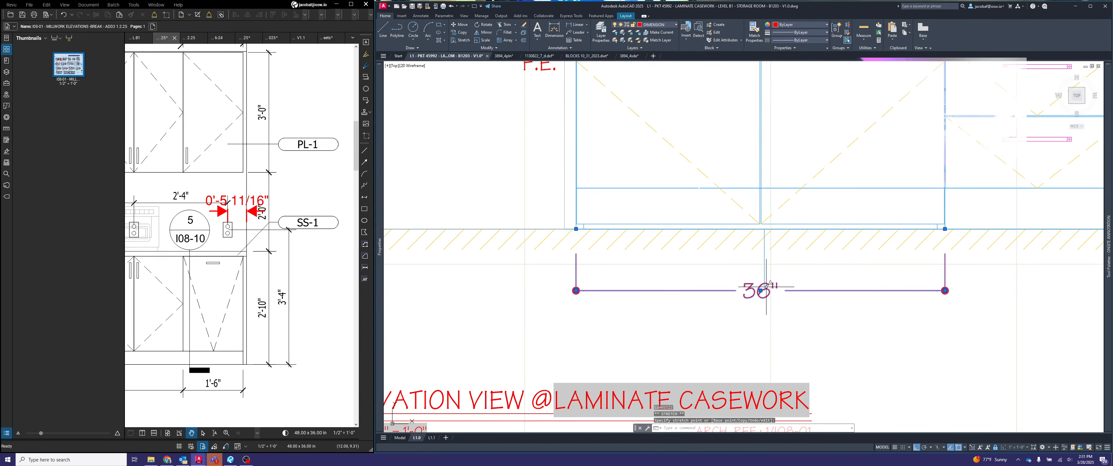
{"action": "key", "text": "Escape"}
{"action": "left_click", "coordinate": [767, 265]}
{"action": "left_click", "coordinate": [751, 271]}
{"action": "key", "text": "Delete"}
- Continue the dimension chain across the drawer cabinet, the remaining base cabinets and the end gap to the wall
{"action": "scroll", "coordinate": [750, 271], "scroll_direction": "down", "scroll_amount": 6}
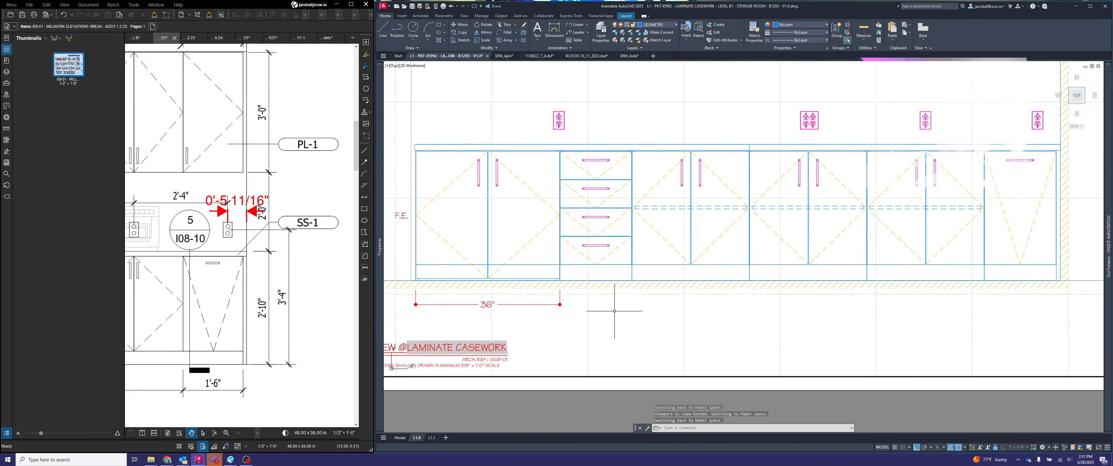
{"action": "scroll", "coordinate": [609, 317], "scroll_direction": "down", "scroll_amount": 3}
{"action": "scroll", "coordinate": [609, 317], "scroll_direction": "up", "scroll_amount": 3}
{"action": "middle_click_drag", "start_coordinate": [609, 316], "coordinate": [530, 348]}
{"action": "middle_click_drag", "start_coordinate": [602, 342], "coordinate": [628, 341]}
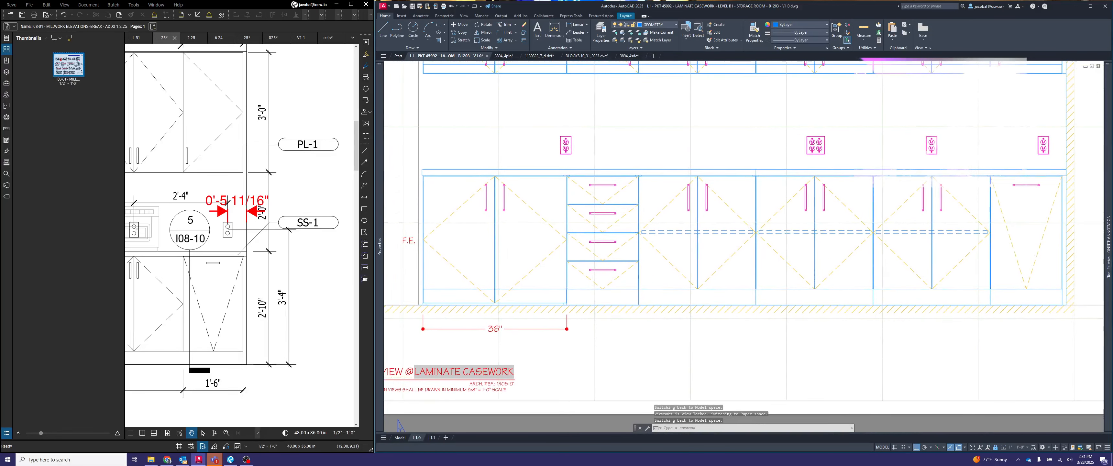
{"action": "type", "text": "con"}
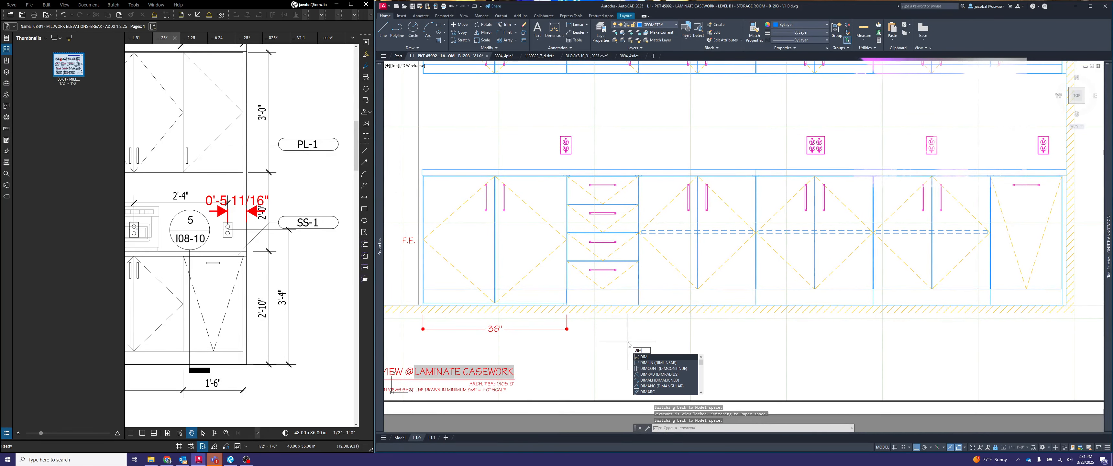
{"action": "key", "text": "Return"}
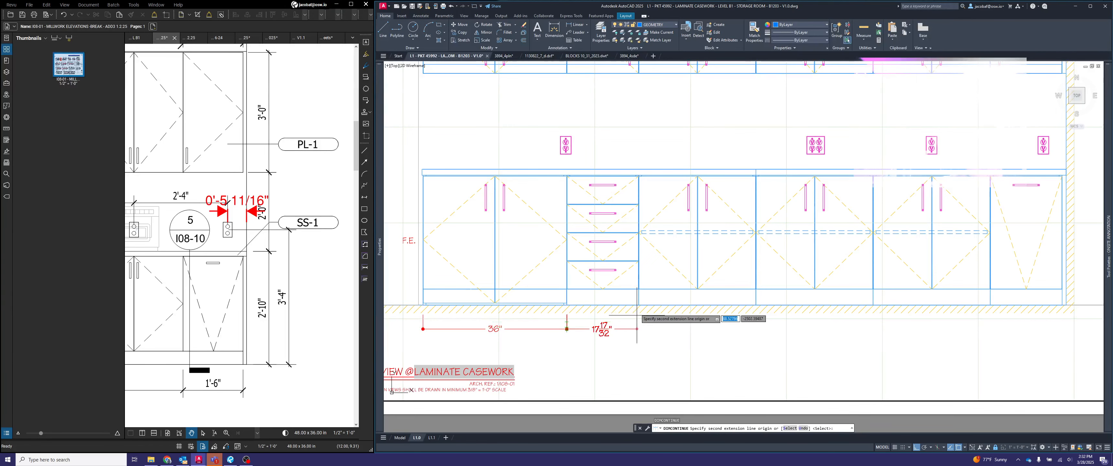
{"action": "left_click", "coordinate": [639, 305]}
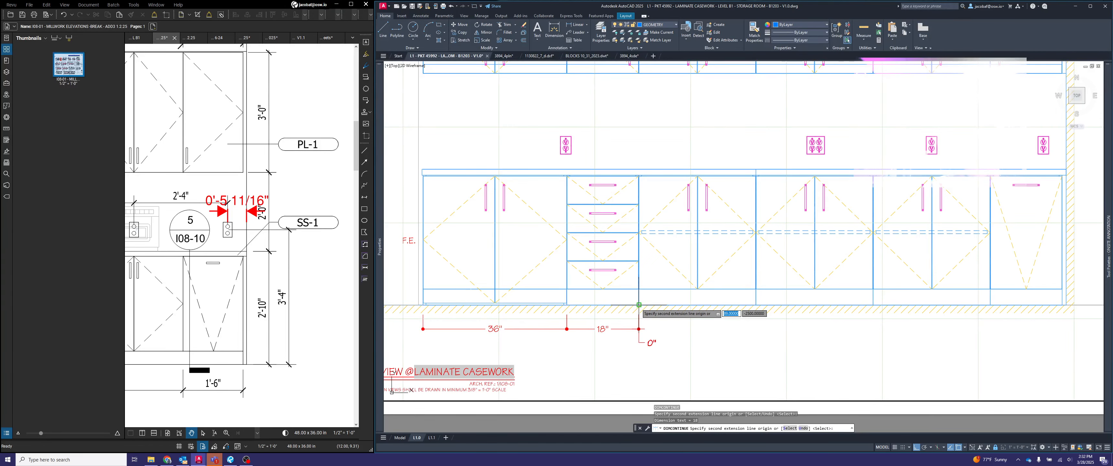
{"action": "left_click", "coordinate": [756, 305]}
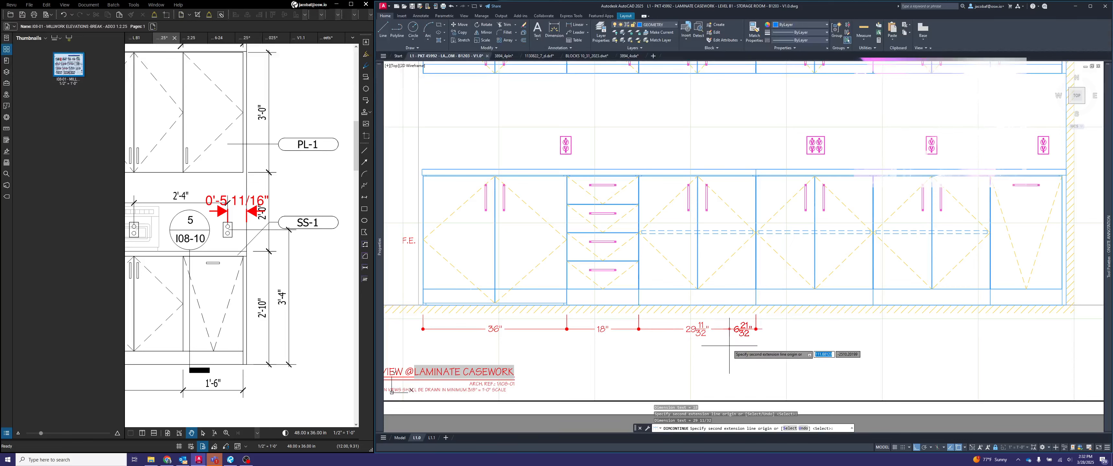
{"action": "left_click", "coordinate": [873, 305]}
{"action": "left_click", "coordinate": [990, 305]}
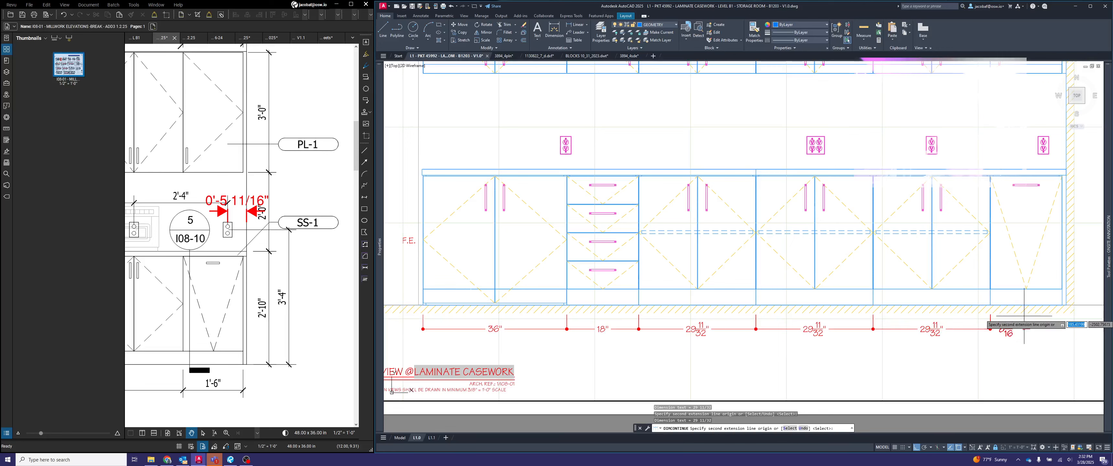
{"action": "left_click", "coordinate": [1062, 306]}
{"action": "left_click", "coordinate": [1067, 305]}
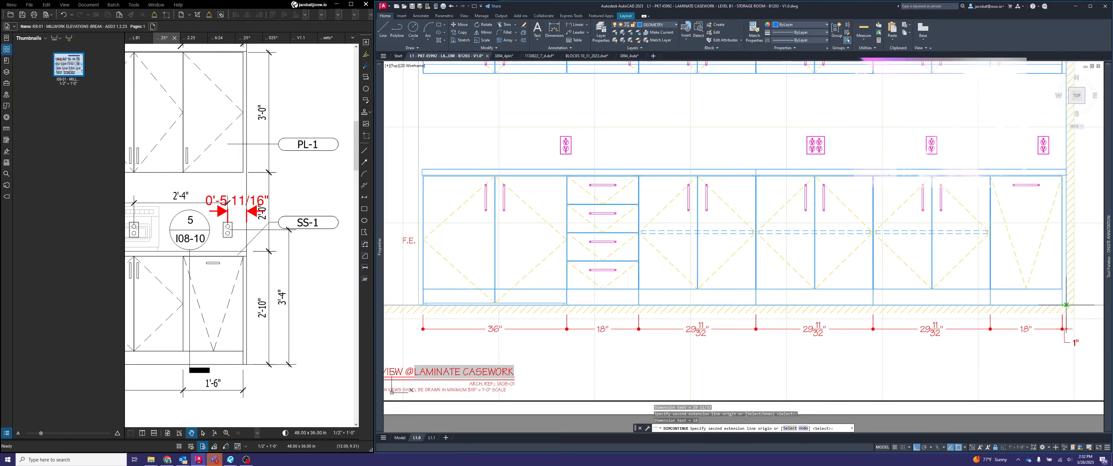
{"action": "key", "text": "Escape"}
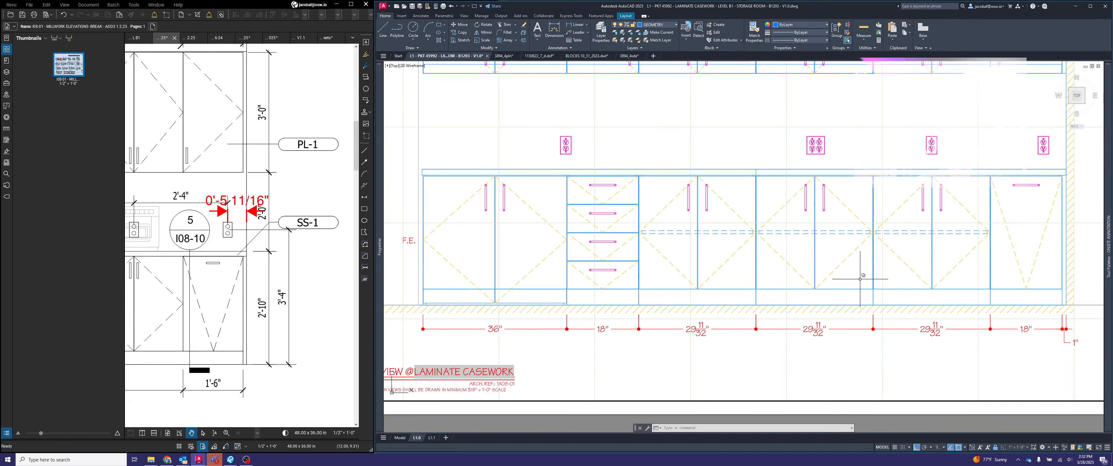
- Append FILLER to the 1" end dimension's text and switch to paper space
{"action": "scroll", "coordinate": [862, 279], "scroll_direction": "down", "scroll_amount": 1}
{"action": "mouse_move", "coordinate": [1028, 323]}
{"action": "middle_mouse_down"}
{"action": "mouse_move", "coordinate": [976, 313]}
{"action": "mouse_move", "coordinate": [943, 326]}
{"action": "mouse_move", "coordinate": [966, 328]}
{"action": "middle_mouse_up"}
{"action": "scroll", "coordinate": [883, 322], "scroll_direction": "up", "scroll_amount": 2}
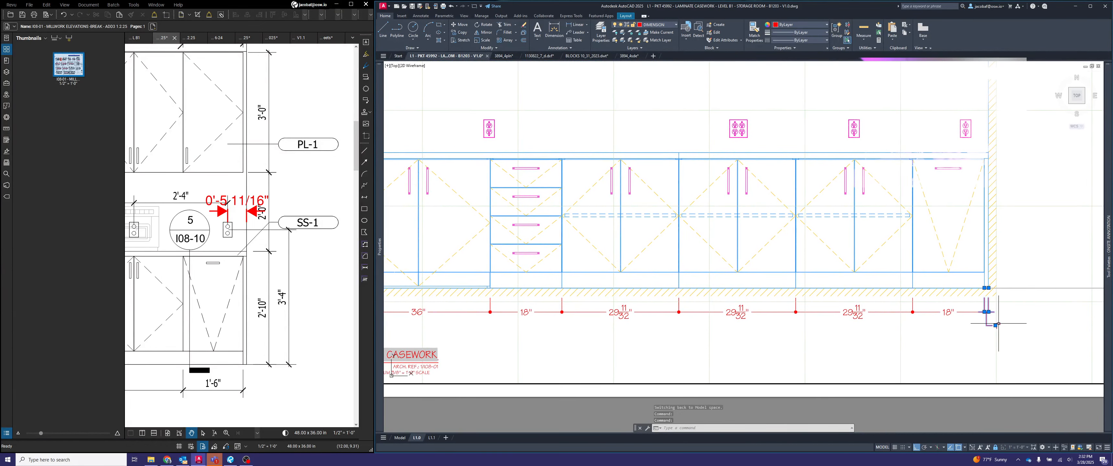
{"action": "key", "text": "Escape"}
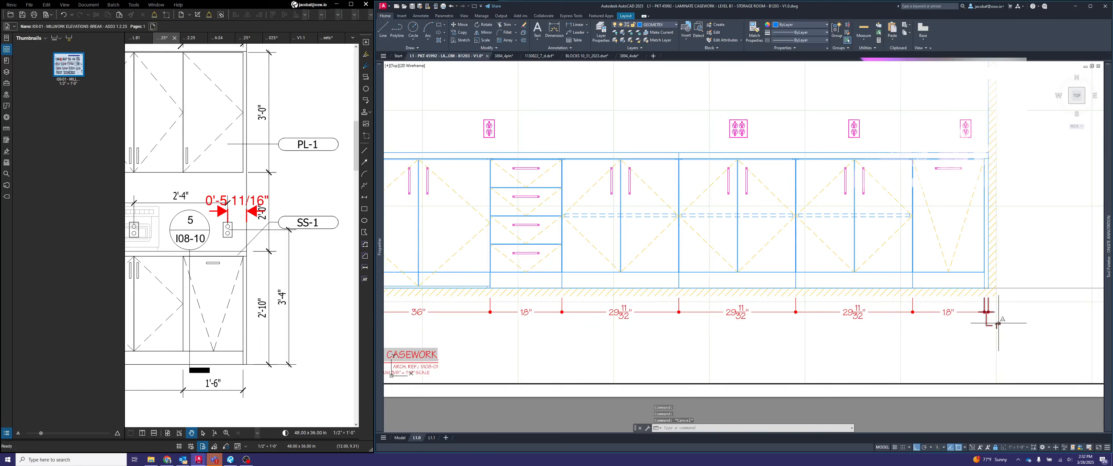
{"action": "left_click", "coordinate": [999, 323]}
{"action": "double_click", "coordinate": [998, 325]}
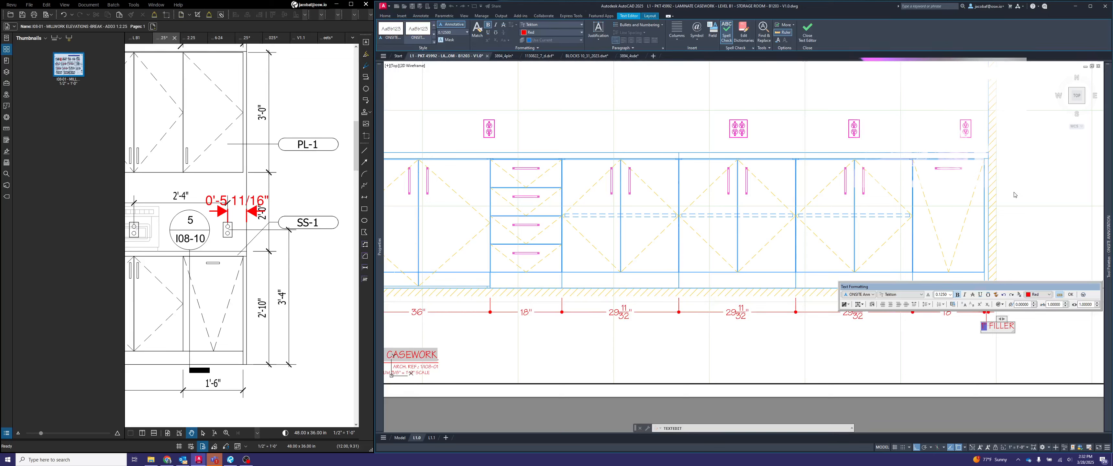
{"action": "key", "text": "Escape"}
{"action": "key", "text": "Escape"}
{"action": "type", "text": "P"}
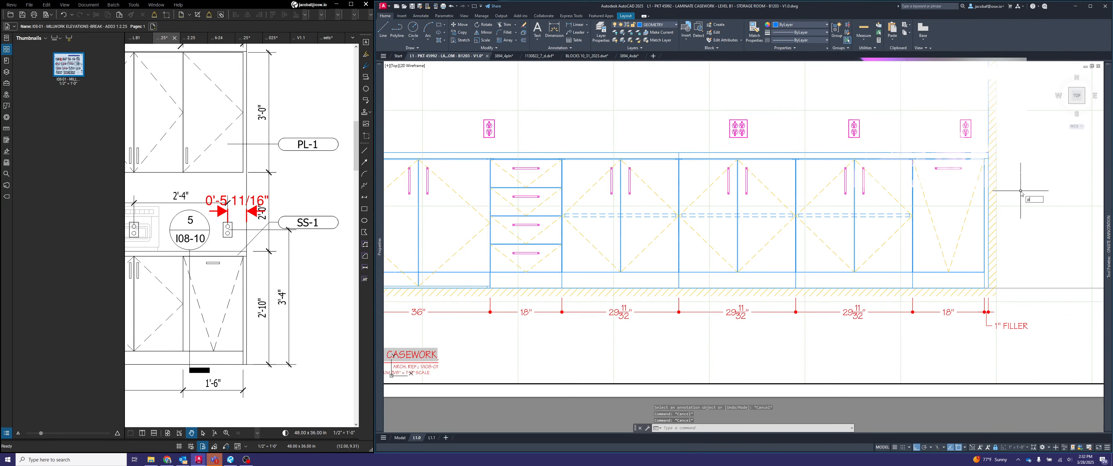
{"action": "type", "text": "S"}
{"action": "key", "text": "Return"}
- Append EQ to the dimension text of the three equal two-door base cabinets in the elevation
{"action": "scroll", "coordinate": [1016, 185], "scroll_direction": "down", "scroll_amount": 2}
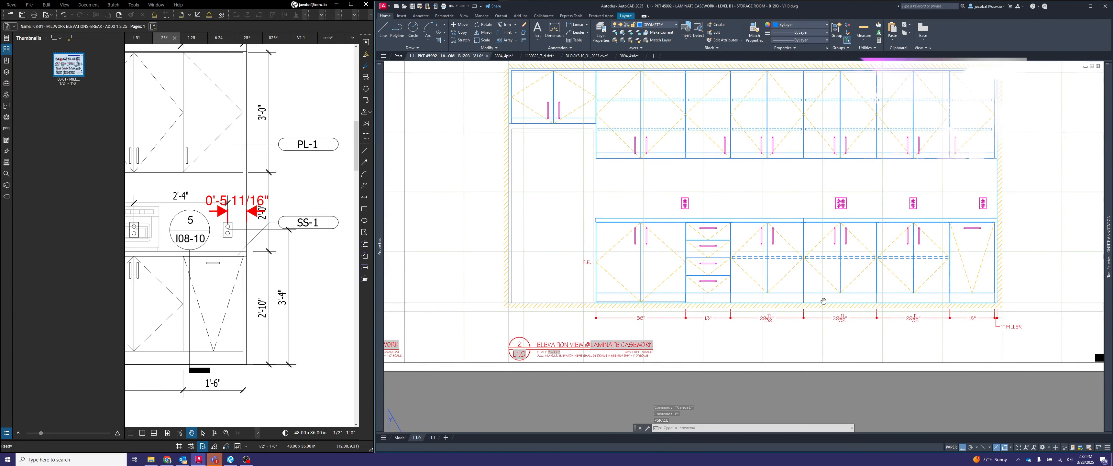
{"action": "scroll", "coordinate": [310, 267], "scroll_direction": "down", "scroll_amount": 4}
{"action": "scroll", "coordinate": [310, 267], "scroll_direction": "up", "scroll_amount": 3}
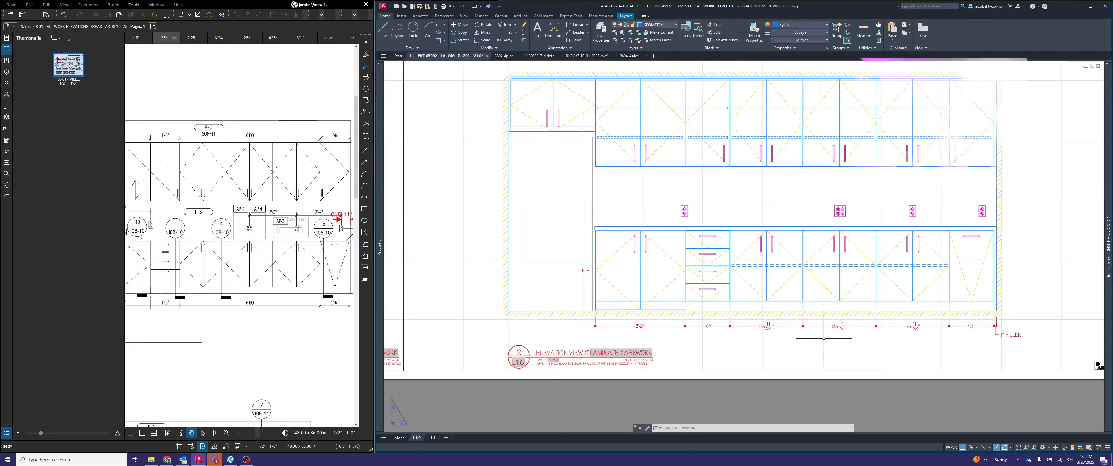
{"action": "double_click", "coordinate": [770, 326]}
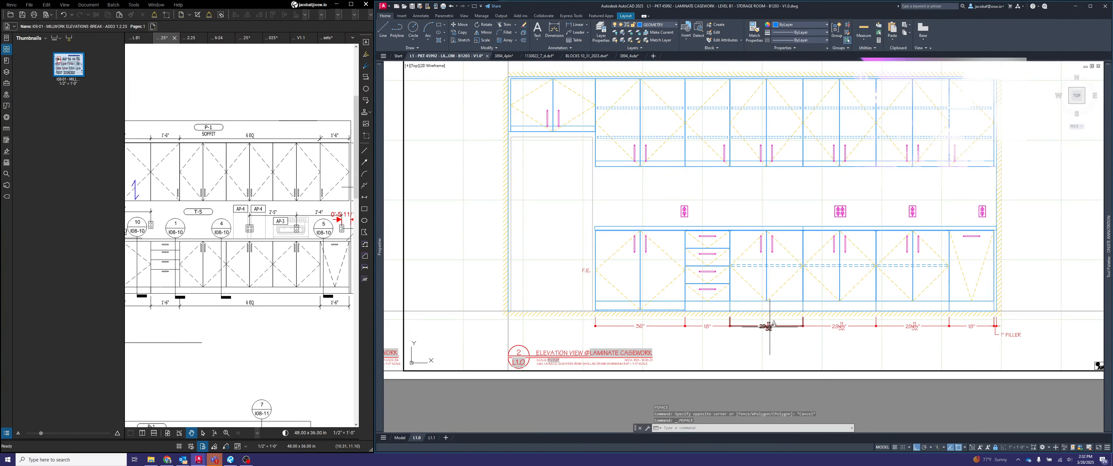
{"action": "double_click", "coordinate": [768, 327]}
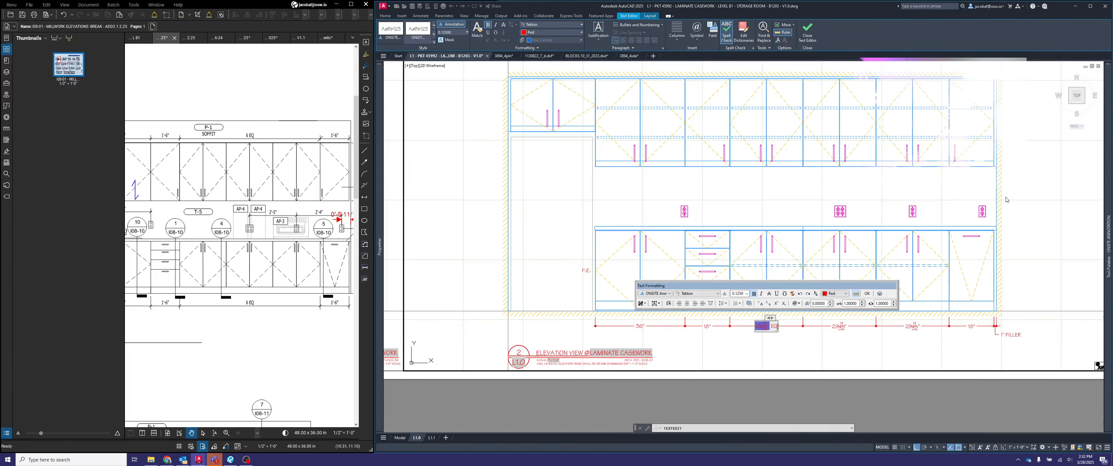
{"action": "left_click", "coordinate": [862, 336]}
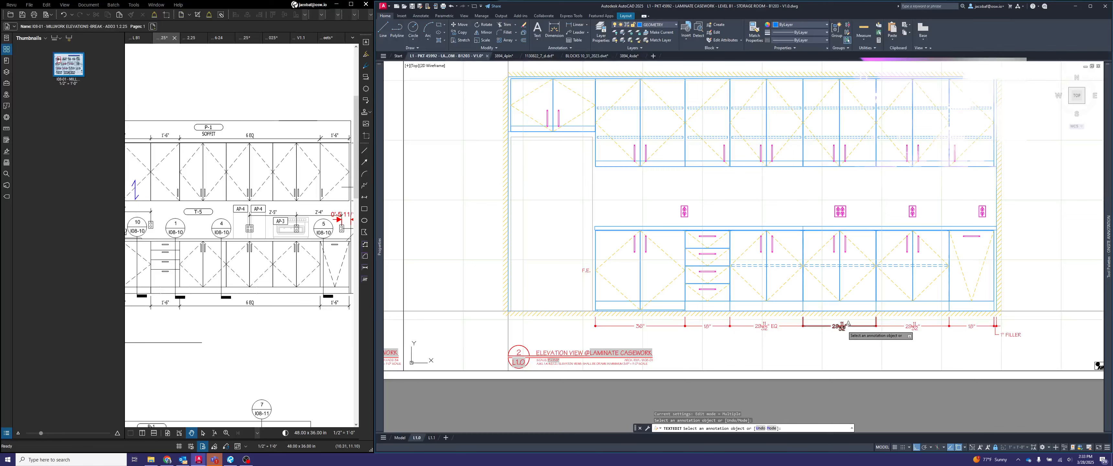
{"action": "left_click", "coordinate": [841, 326]}
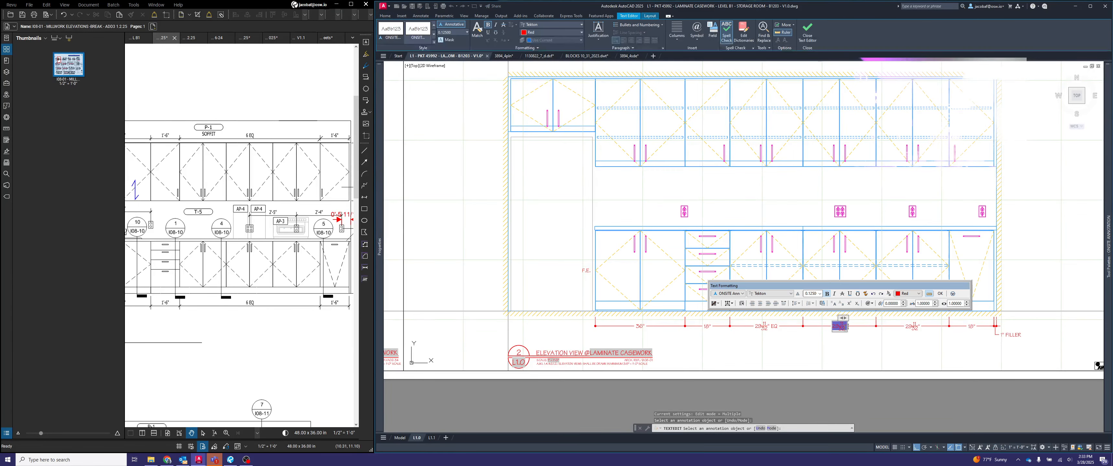
{"action": "left_click", "coordinate": [1056, 274]}
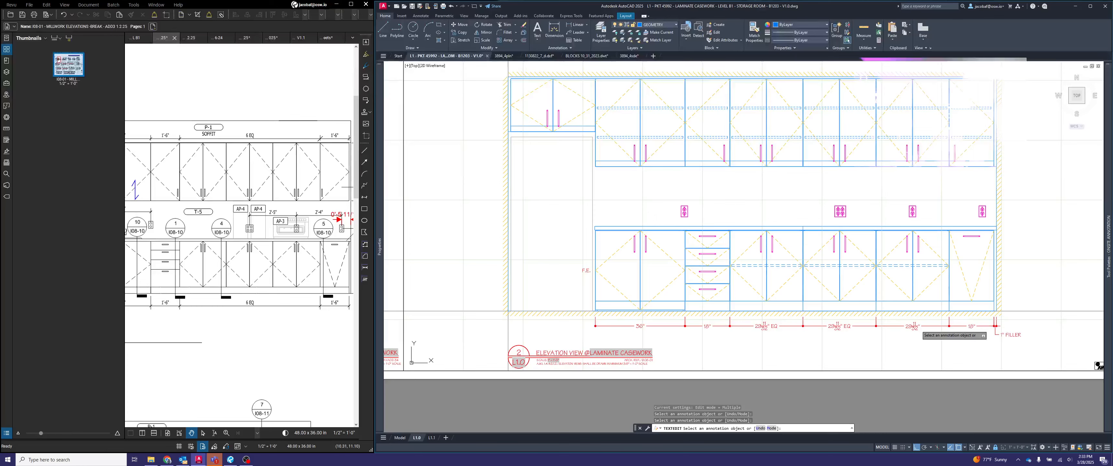
{"action": "left_click", "coordinate": [914, 326]}
{"action": "key", "text": "Escape"}
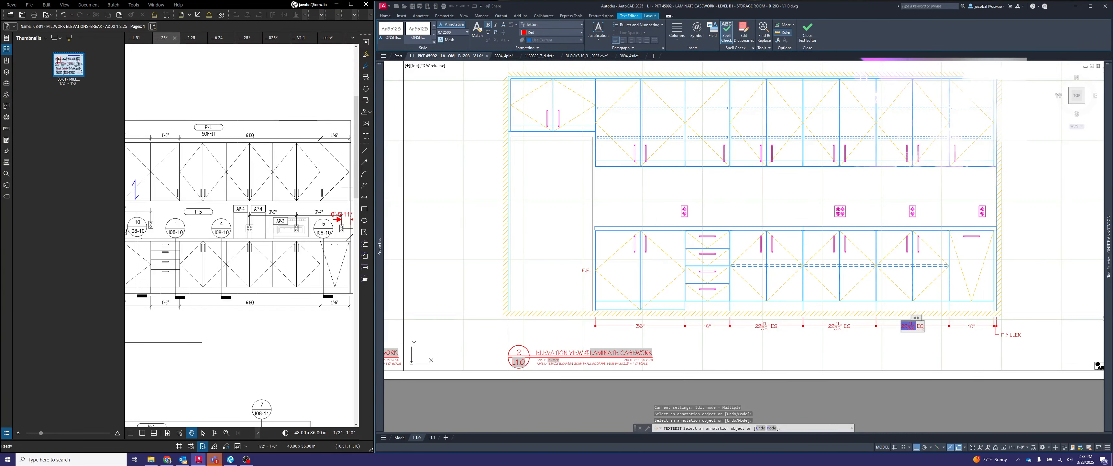
{"action": "scroll", "coordinate": [921, 333], "scroll_direction": "down", "scroll_amount": 3}
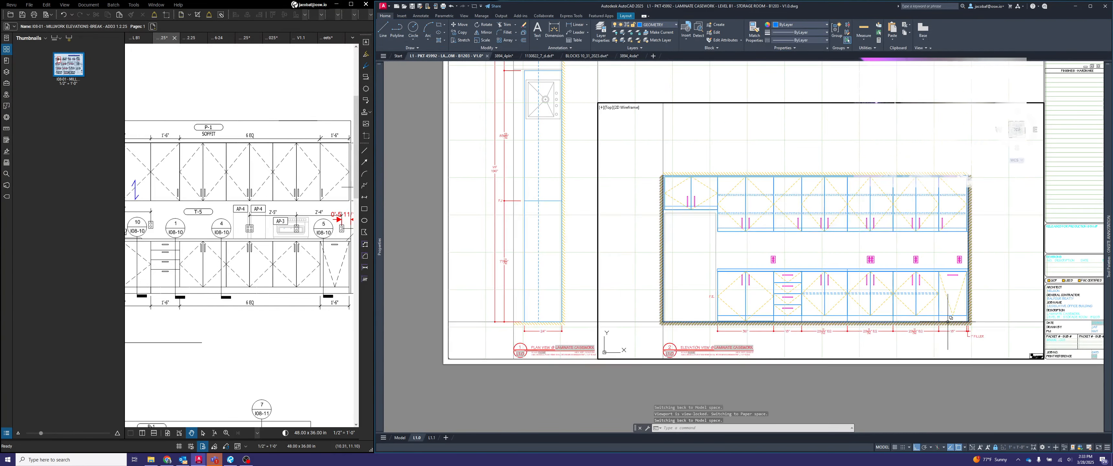
{"action": "scroll", "coordinate": [498, 178], "scroll_direction": "up", "scroll_amount": 4}
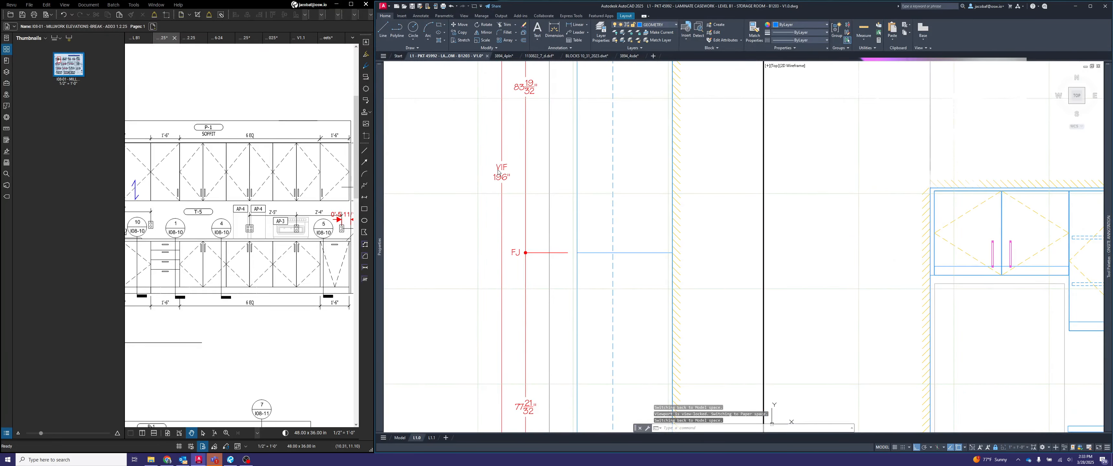
{"action": "scroll", "coordinate": [495, 178], "scroll_direction": "down", "scroll_amount": 4}
{"action": "scroll", "coordinate": [549, 220], "scroll_direction": "up", "scroll_amount": 3}
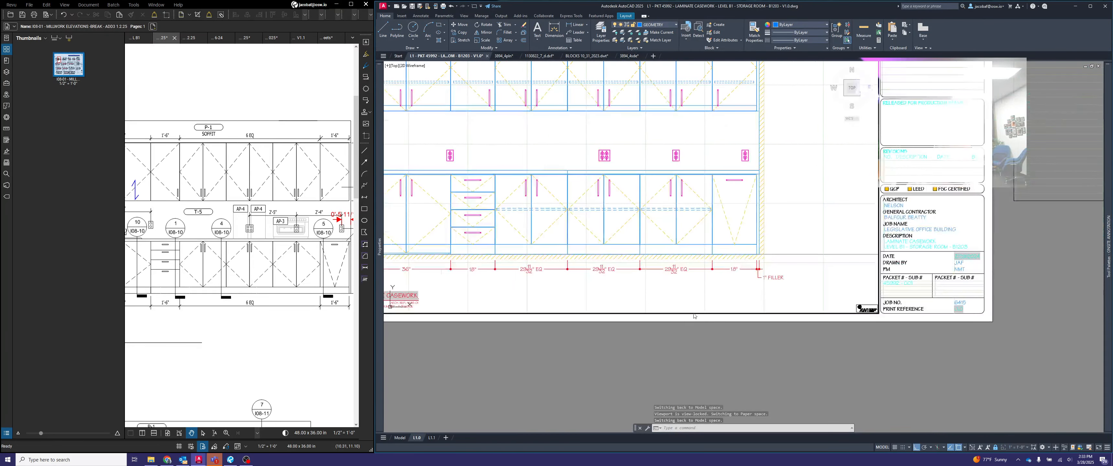
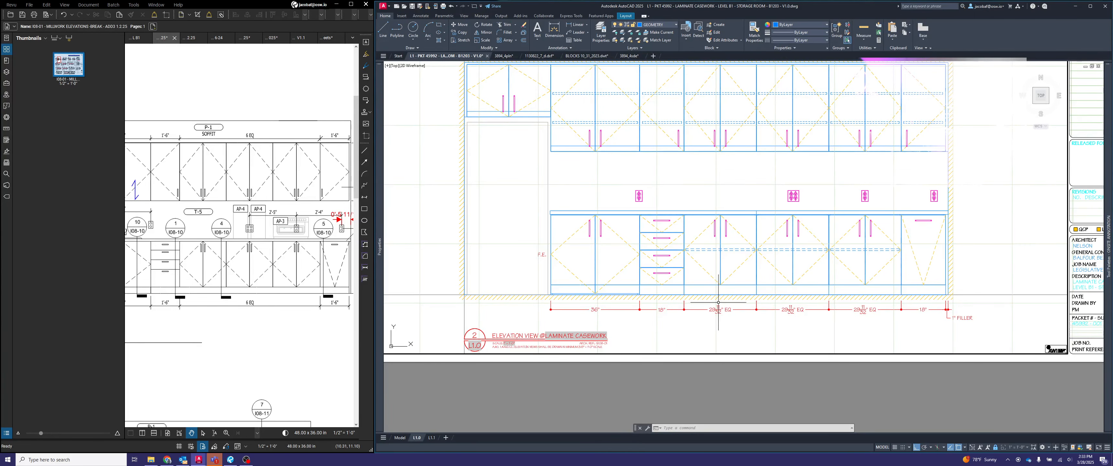
- Draw a polygonal wipeout over the base cabinets' toe kick, from the drawer cabinet's outer edge to the far wall
{"action": "scroll", "coordinate": [662, 305], "scroll_direction": "up", "scroll_amount": 4}
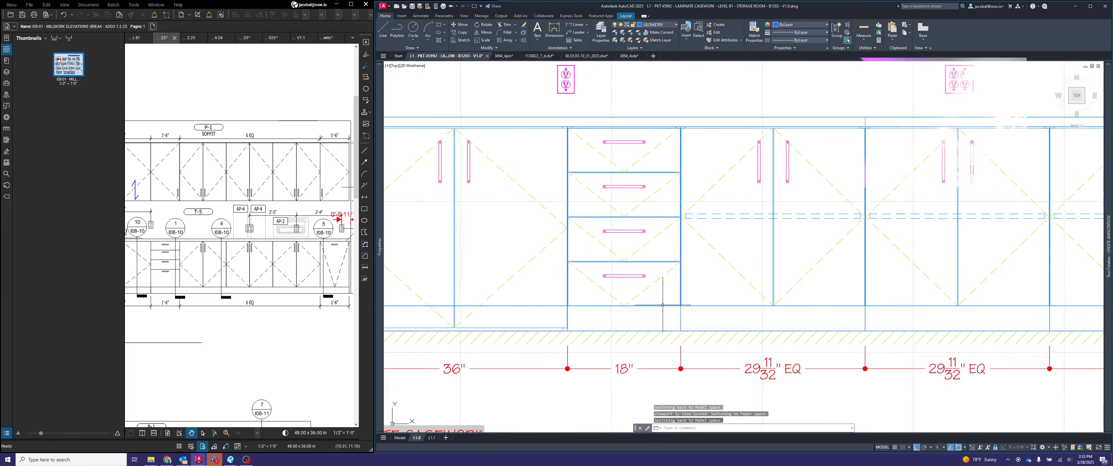
{"action": "middle_click_drag", "start_coordinate": [645, 328], "coordinate": [697, 323]}
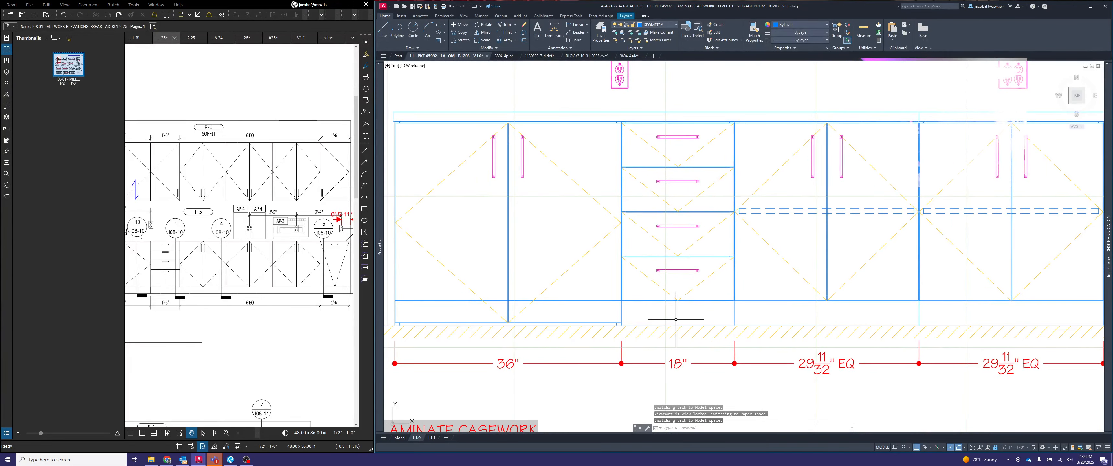
{"action": "scroll", "coordinate": [675, 319], "scroll_direction": "down", "scroll_amount": 3}
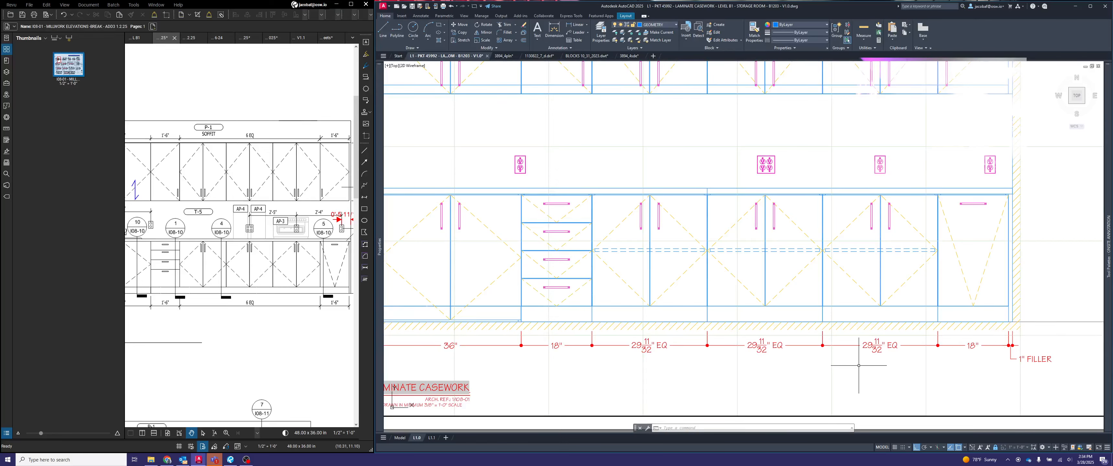
{"action": "scroll", "coordinate": [622, 348], "scroll_direction": "up", "scroll_amount": 3}
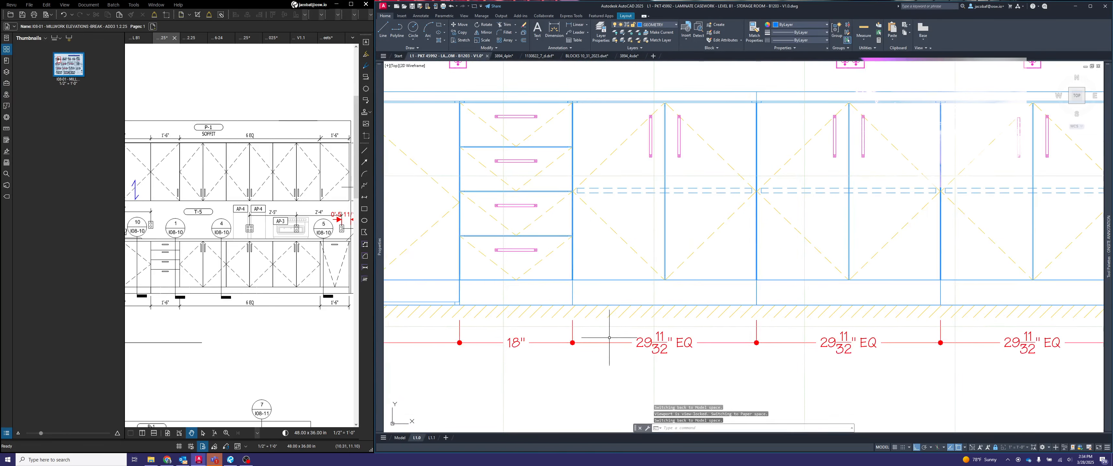
{"action": "scroll", "coordinate": [622, 342], "scroll_direction": "down", "scroll_amount": 2}
{"action": "key", "text": "Escape"}
{"action": "key", "text": "Escape"}
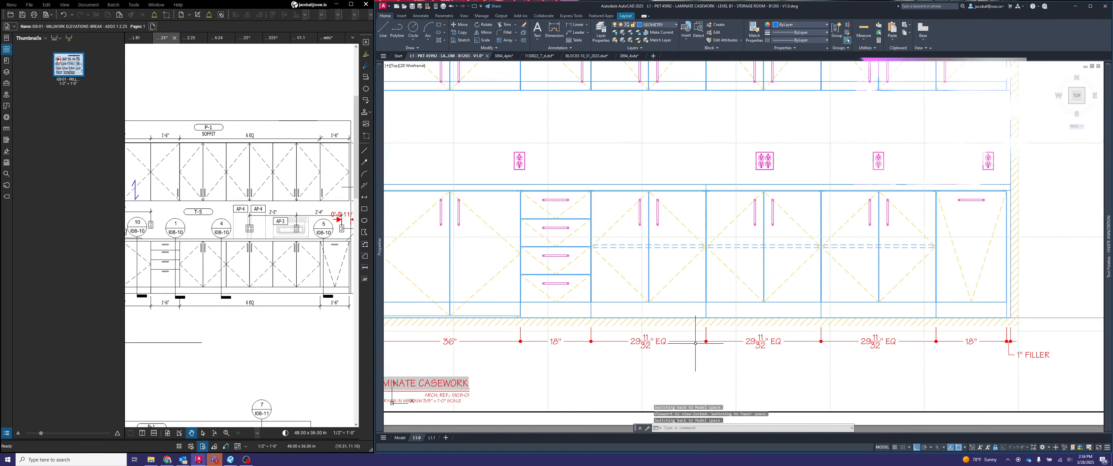
{"action": "type", "text": "wipe"}
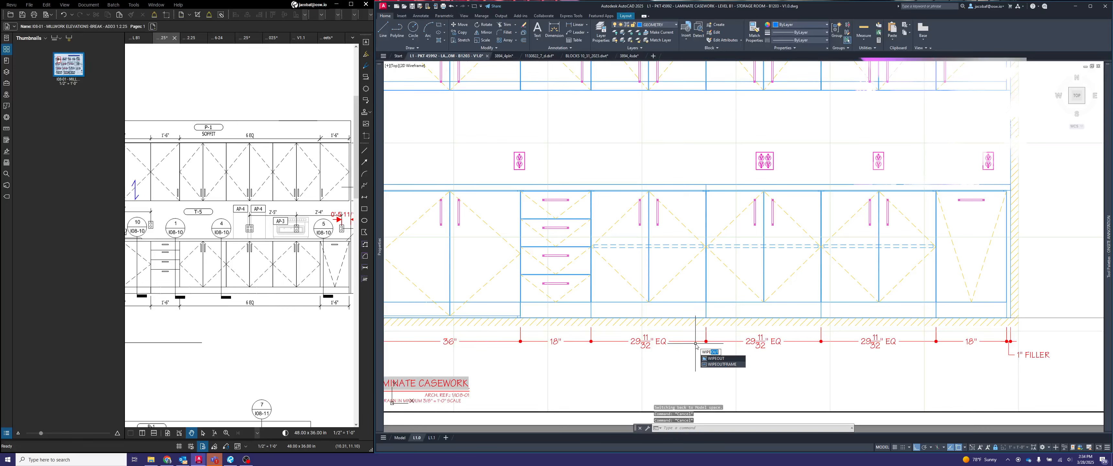
{"action": "key", "text": "Return"}
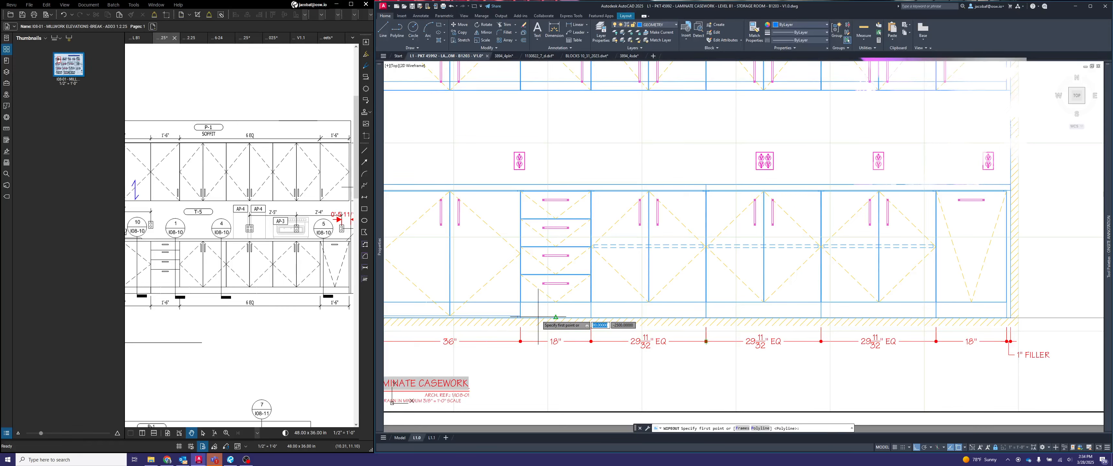
{"action": "scroll", "coordinate": [492, 310], "scroll_direction": "up", "scroll_amount": 5}
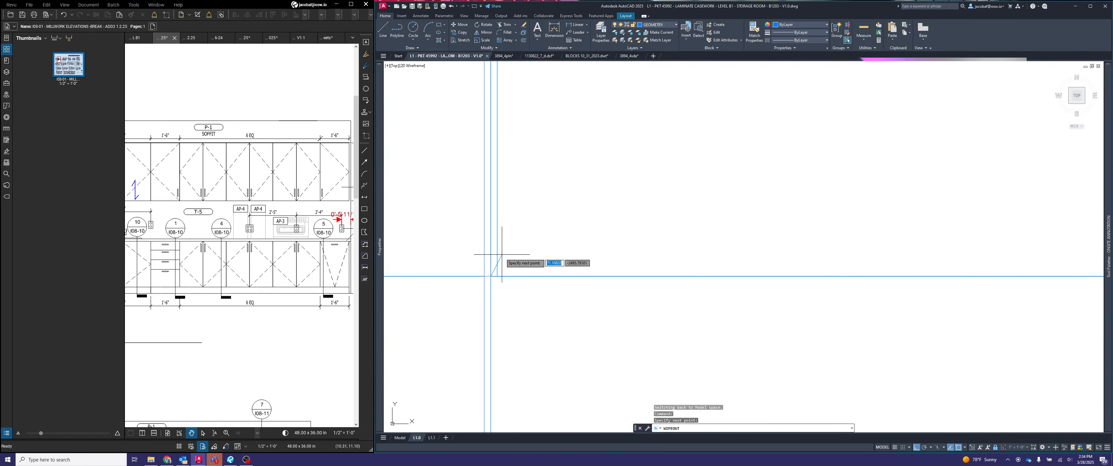
{"action": "scroll", "coordinate": [501, 259], "scroll_direction": "down", "scroll_amount": 3}
{"action": "left_click", "coordinate": [499, 360]}
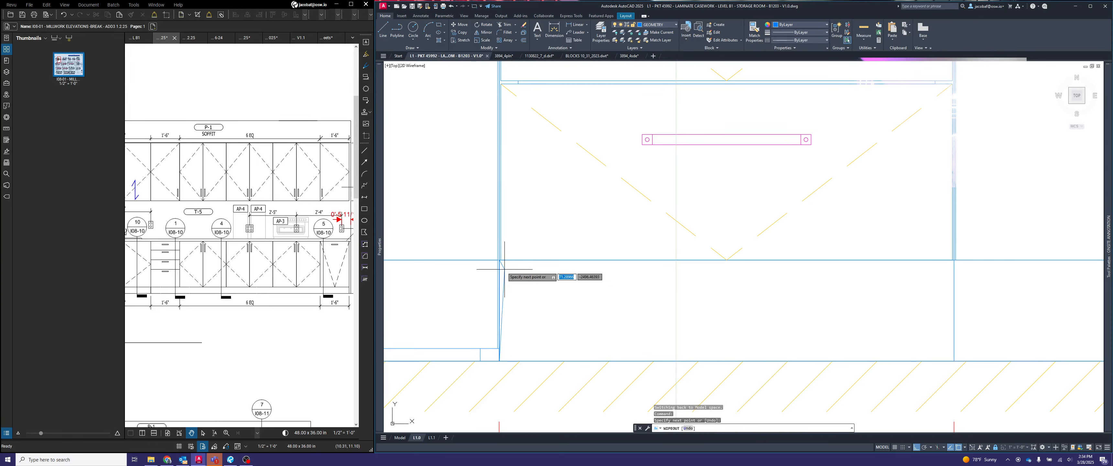
{"action": "scroll", "coordinate": [503, 268], "scroll_direction": "up", "scroll_amount": 2}
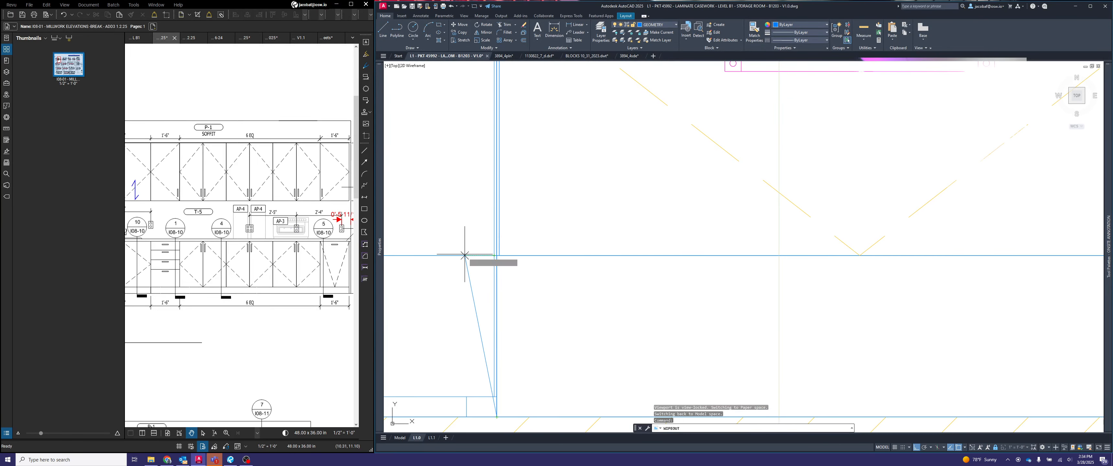
{"action": "scroll", "coordinate": [519, 272], "scroll_direction": "down", "scroll_amount": 2}
{"action": "scroll", "coordinate": [520, 272], "scroll_direction": "down", "scroll_amount": 4}
{"action": "middle_click_drag", "start_coordinate": [934, 304], "coordinate": [558, 301]}
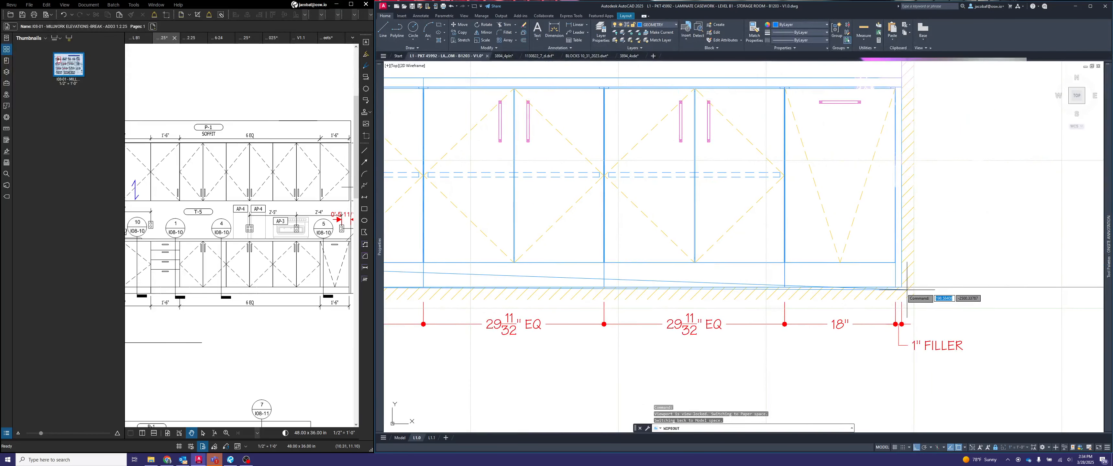
{"action": "scroll", "coordinate": [904, 286], "scroll_direction": "up", "scroll_amount": 4}
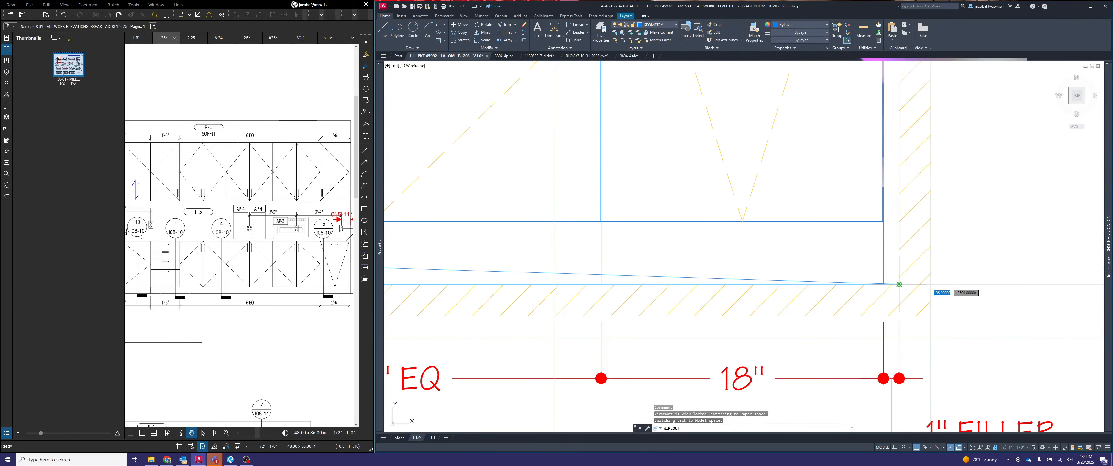
{"action": "left_click", "coordinate": [900, 284]}
{"action": "scroll", "coordinate": [894, 223], "scroll_direction": "up", "scroll_amount": 3}
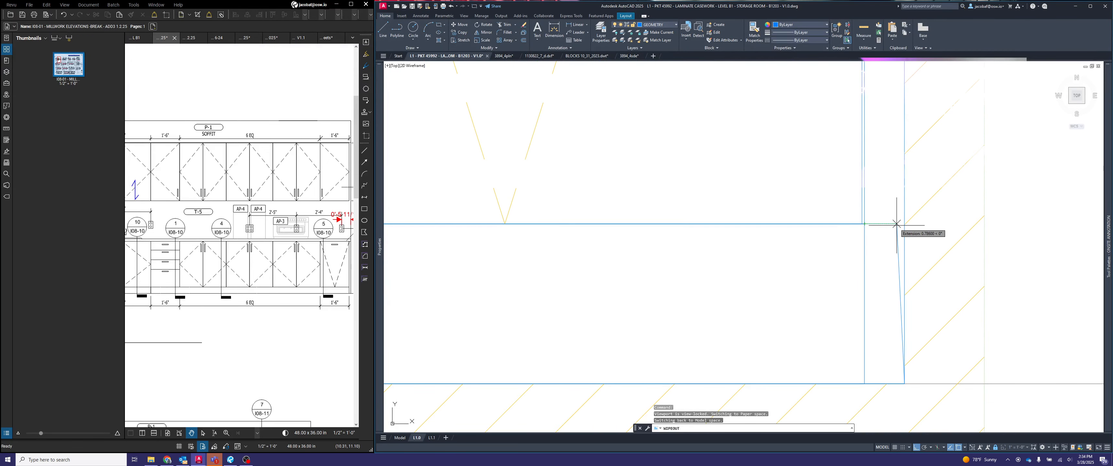
{"action": "key", "text": "Escape"}
- Add a linear dimension above the elevation for the gap between the left wall and the first upper cabinet
{"action": "scroll", "coordinate": [913, 231], "scroll_direction": "down", "scroll_amount": 4}
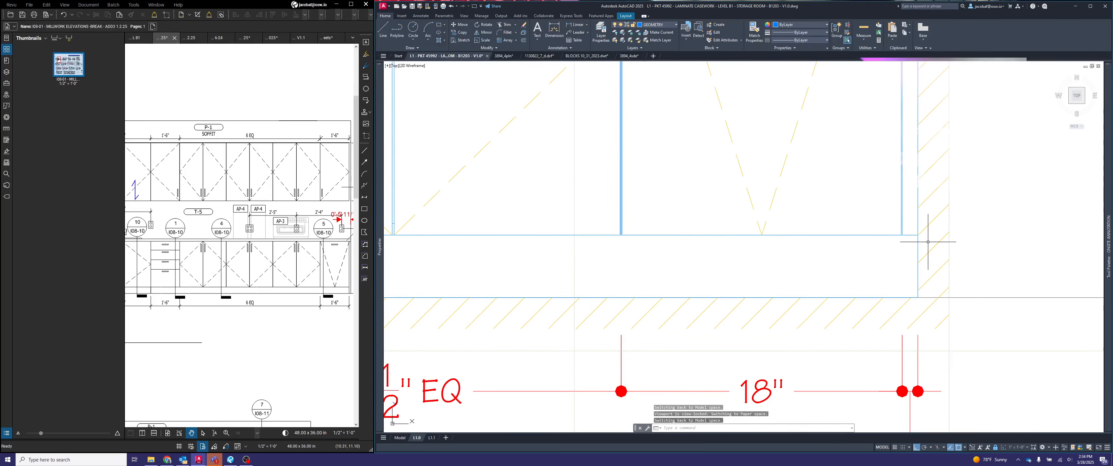
{"action": "scroll", "coordinate": [922, 234], "scroll_direction": "up", "scroll_amount": 2}
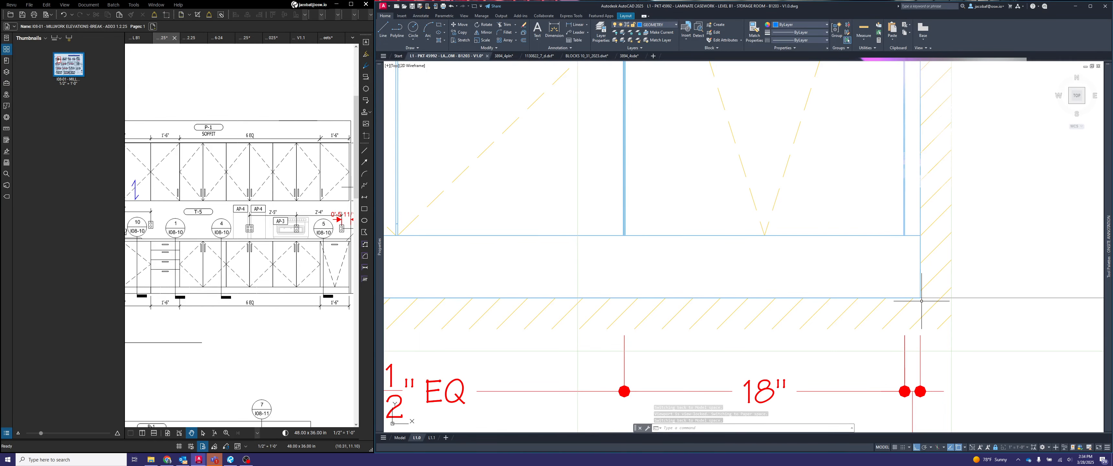
{"action": "scroll", "coordinate": [960, 266], "scroll_direction": "down", "scroll_amount": 2}
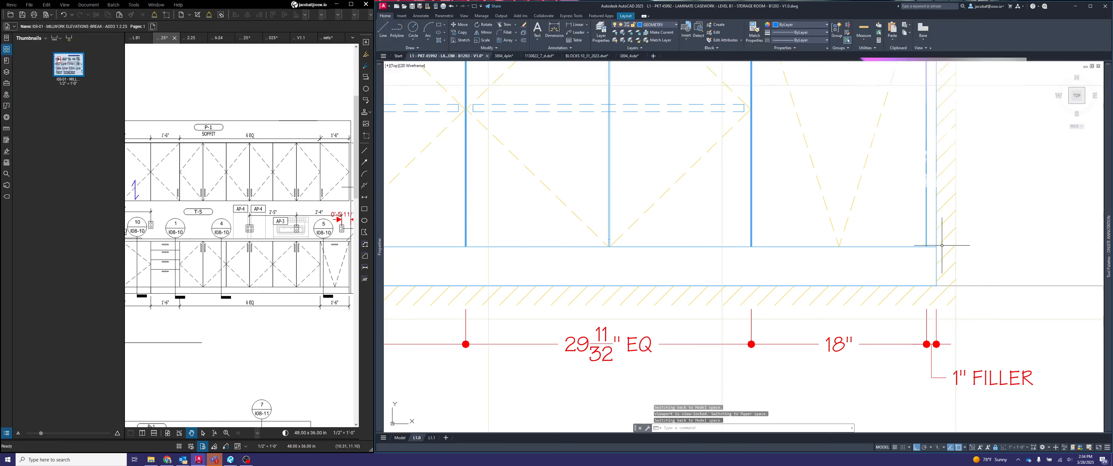
{"action": "scroll", "coordinate": [941, 255], "scroll_direction": "down", "scroll_amount": 3}
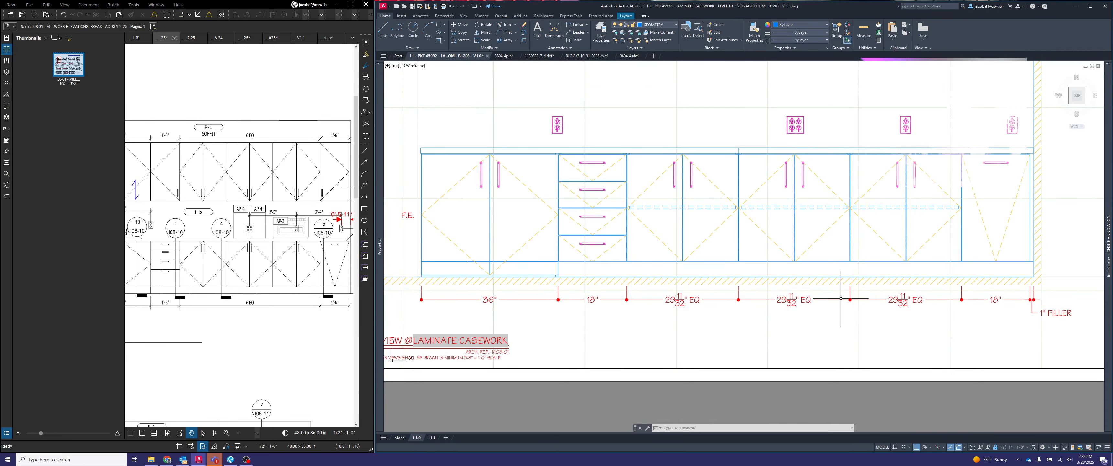
{"action": "scroll", "coordinate": [811, 285], "scroll_direction": "down", "scroll_amount": 2}
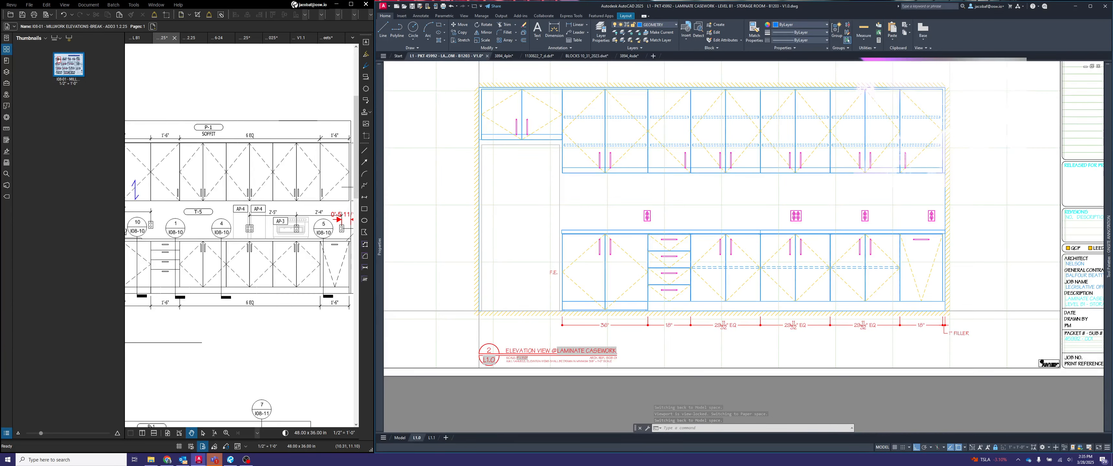
{"action": "middle_click_drag", "start_coordinate": [607, 324], "coordinate": [637, 383]}
{"action": "scroll", "coordinate": [511, 125], "scroll_direction": "up", "scroll_amount": 4}
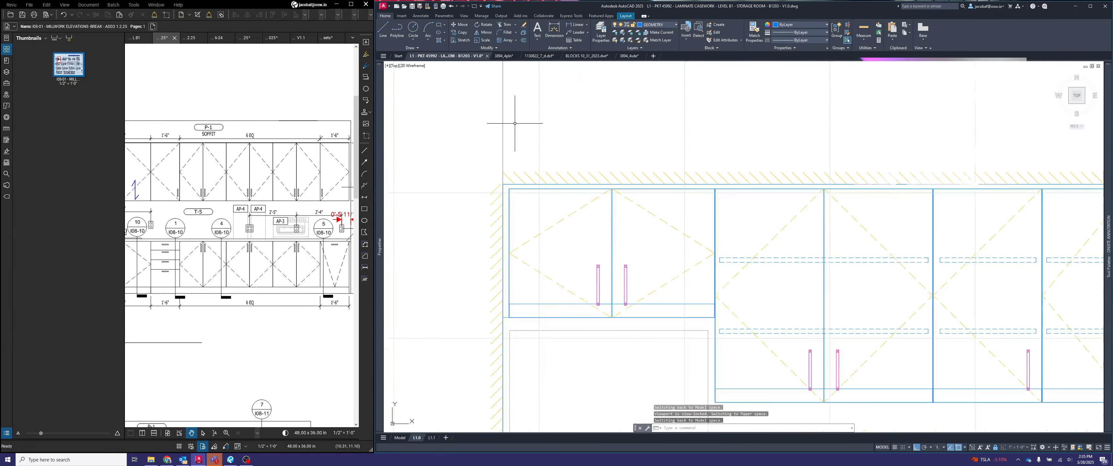
{"action": "left_click", "coordinate": [576, 129]}
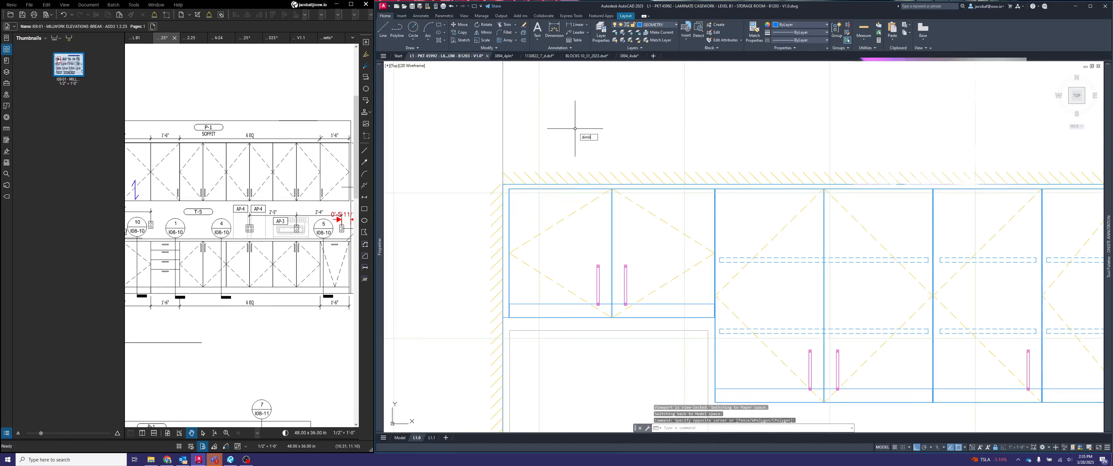
{"action": "key", "text": "Return"}
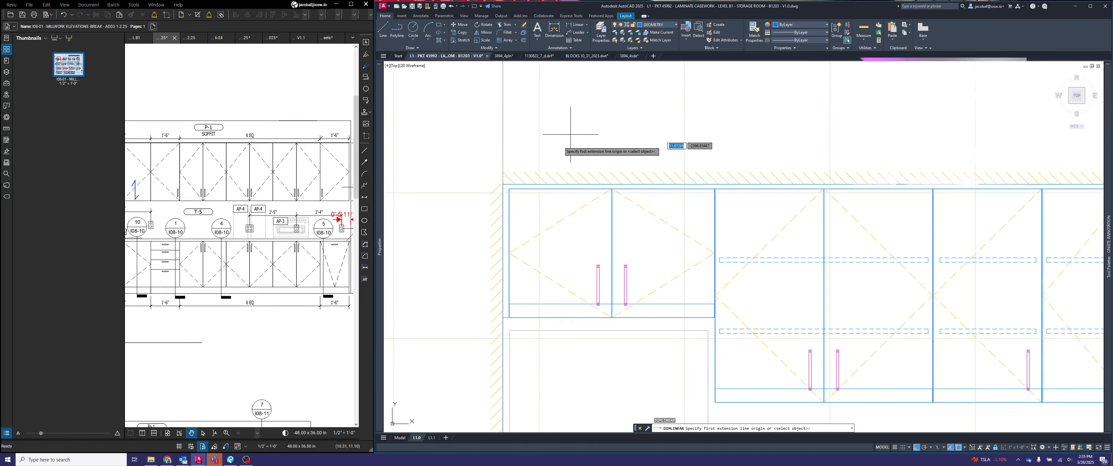
{"action": "left_click", "coordinate": [505, 178]}
{"action": "scroll", "coordinate": [505, 179], "scroll_direction": "up", "scroll_amount": 5}
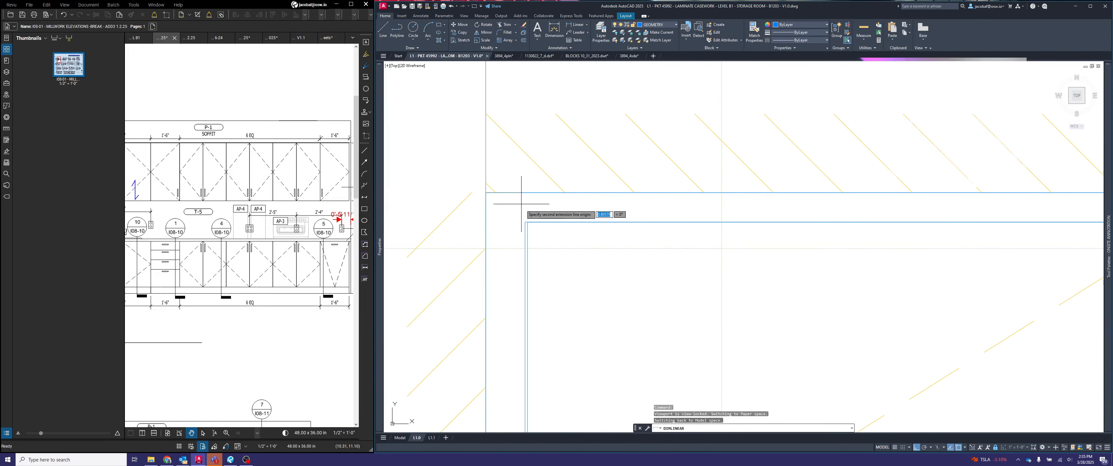
{"action": "left_click", "coordinate": [525, 221]}
{"action": "scroll", "coordinate": [525, 222], "scroll_direction": "down", "scroll_amount": 5}
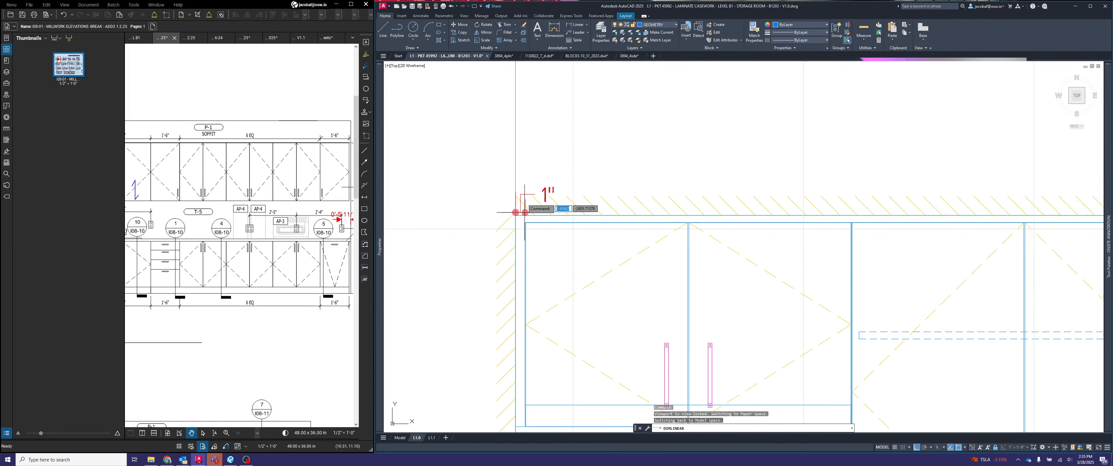
{"action": "left_click", "coordinate": [536, 164]}
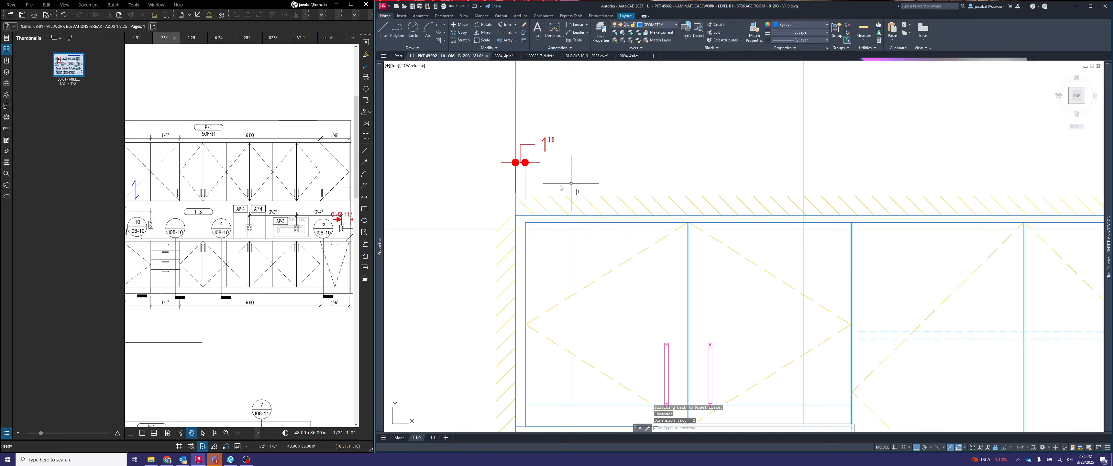
- Draw a vertical guide line 6" long upward from the ceiling line above the first upper cabinet
{"action": "type", "text": "l"}
{"action": "key", "text": "Return"}
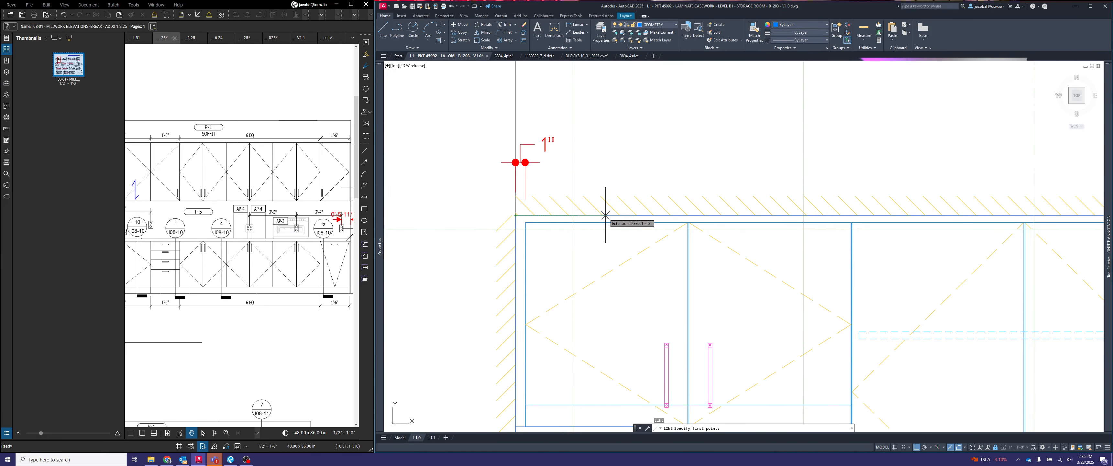
{"action": "left_click", "coordinate": [606, 215]}
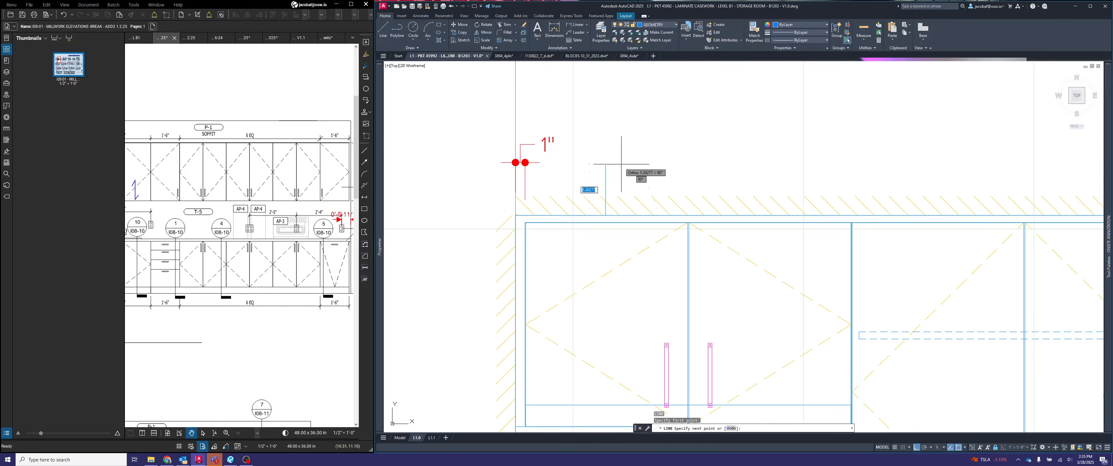
{"action": "type", "text": "6"}
{"action": "key", "text": "Return"}
{"action": "key", "text": "Escape"}
- Align the wall gap's dimension line with the upper end of the guide line, then delete the guide
{"action": "left_click", "coordinate": [548, 172]}
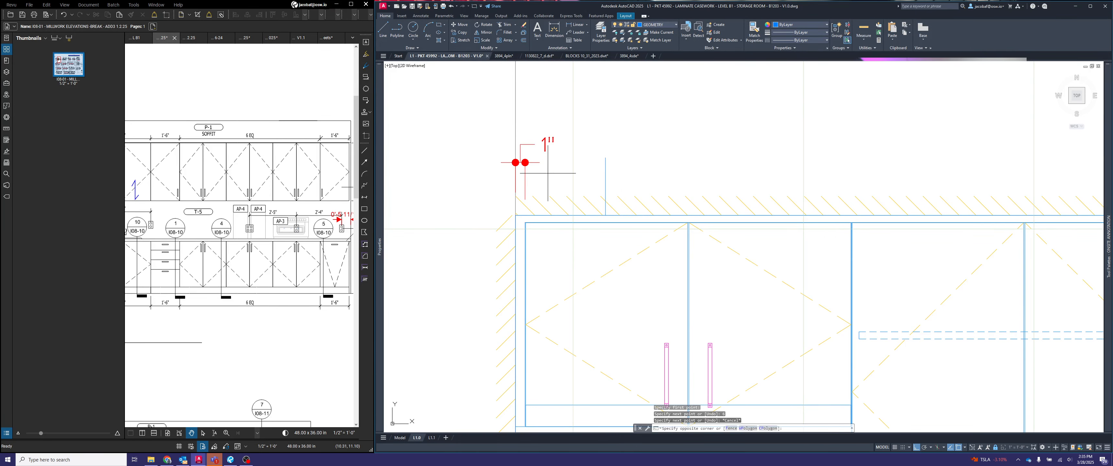
{"action": "left_click", "coordinate": [509, 143]}
{"action": "left_click", "coordinate": [525, 162]}
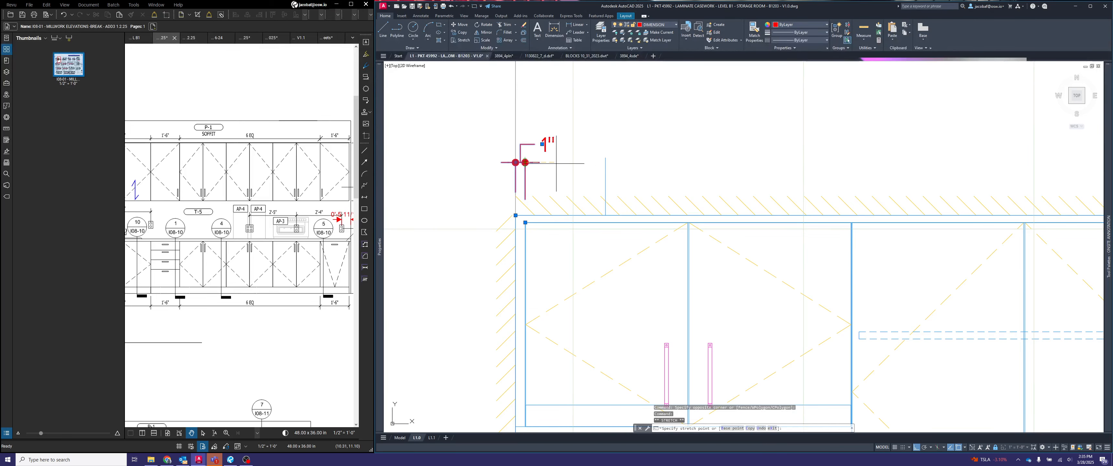
{"action": "key", "text": "Escape"}
{"action": "left_click", "coordinate": [614, 181]}
{"action": "left_click", "coordinate": [592, 171]}
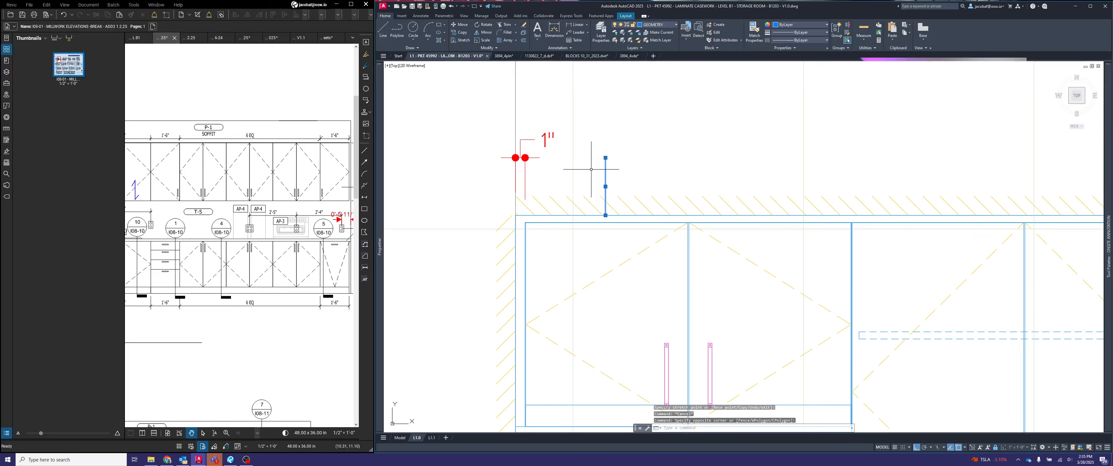
{"action": "key", "text": "Delete"}
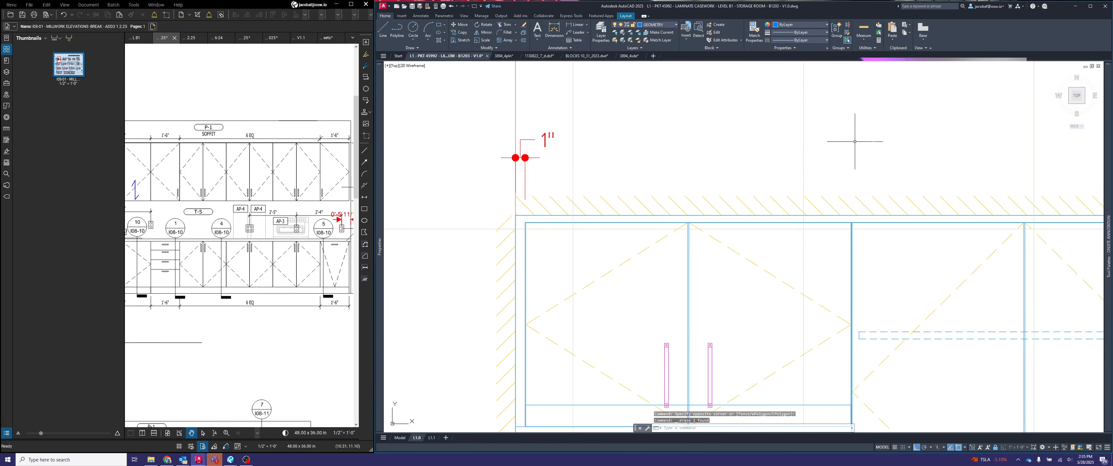
{"action": "key", "text": "Escape"}
{"action": "key", "text": "Escape"}
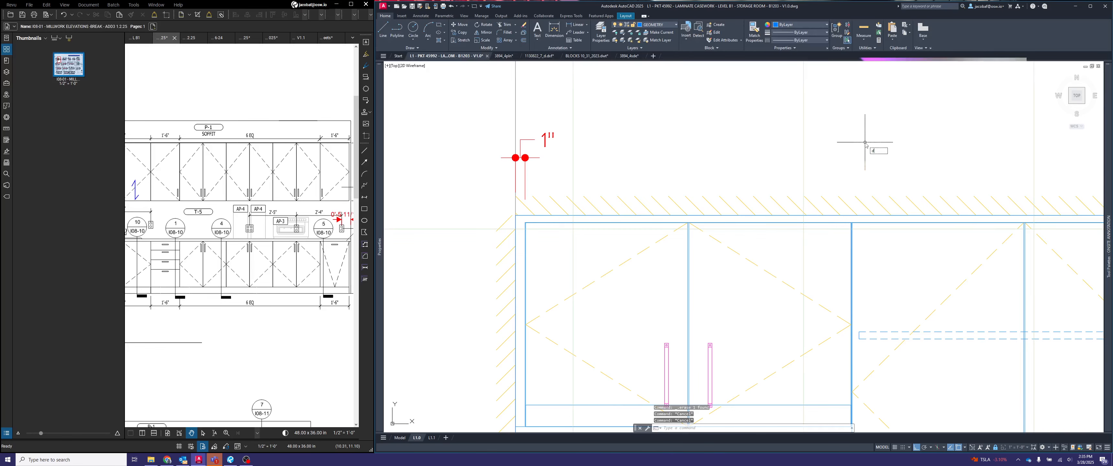
- Continue the dimension chain from the left wall gap across the upper cabinets' widths, through the first of the three equal double-door cabinets
{"action": "type", "text": "dimcon"}
{"action": "key", "text": "Return"}
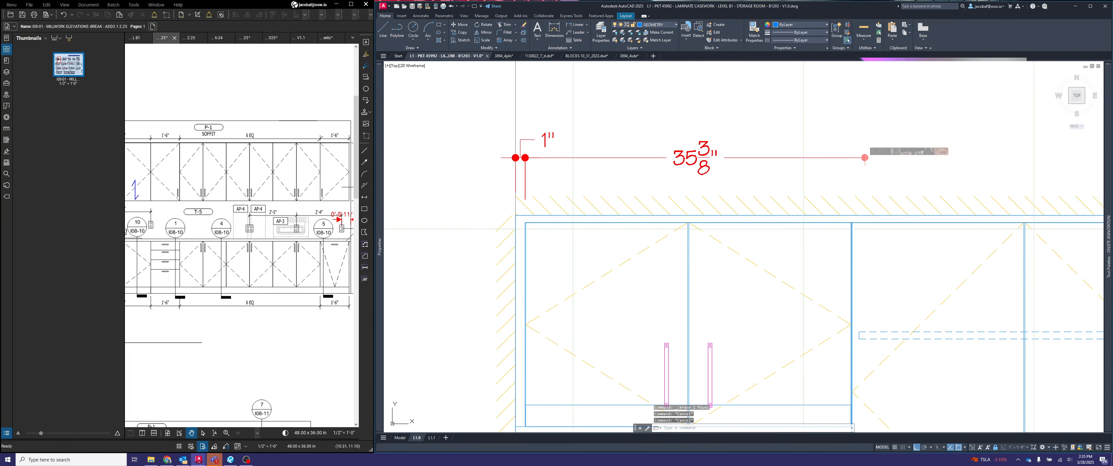
{"action": "left_click", "coordinate": [851, 223]}
{"action": "scroll", "coordinate": [854, 225], "scroll_direction": "up", "scroll_amount": 5}
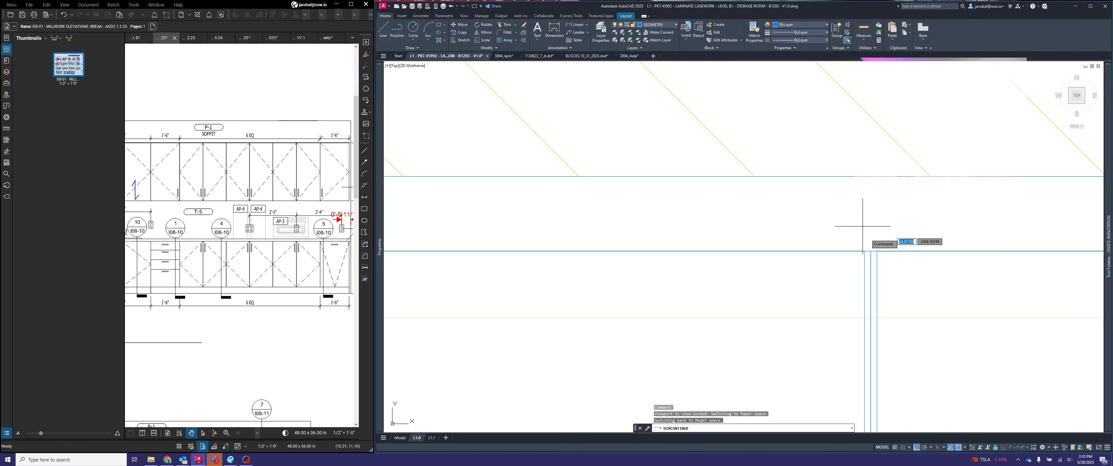
{"action": "scroll", "coordinate": [872, 254], "scroll_direction": "down", "scroll_amount": 3}
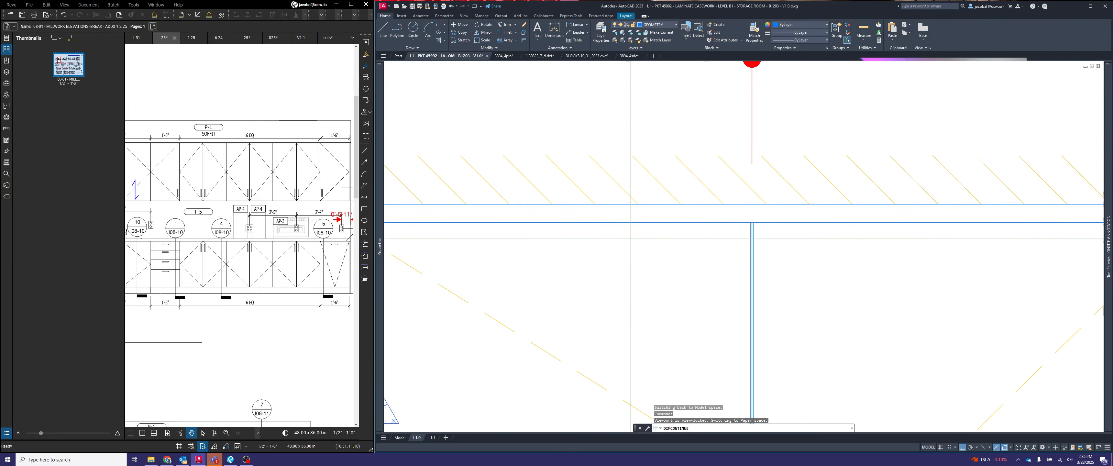
{"action": "scroll", "coordinate": [936, 219], "scroll_direction": "up", "scroll_amount": 5}
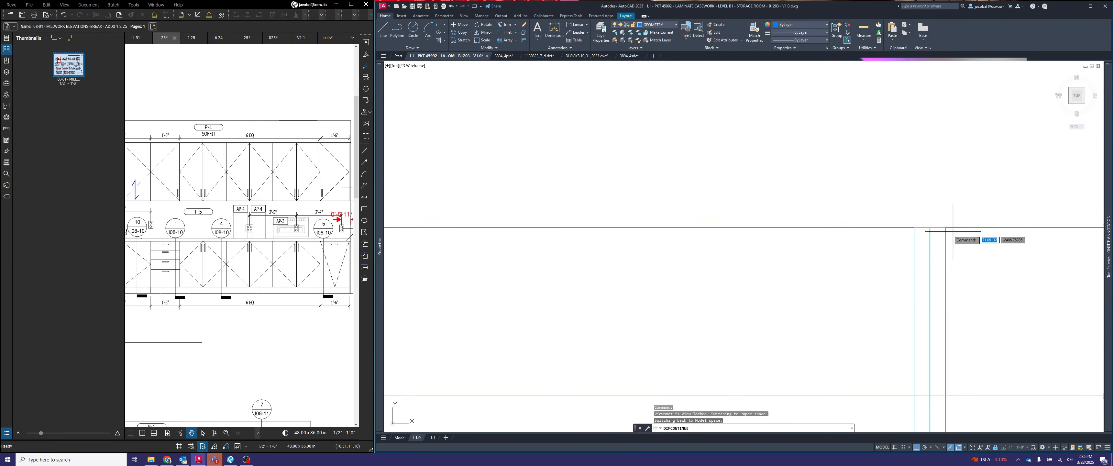
{"action": "scroll", "coordinate": [930, 233], "scroll_direction": "down", "scroll_amount": 6}
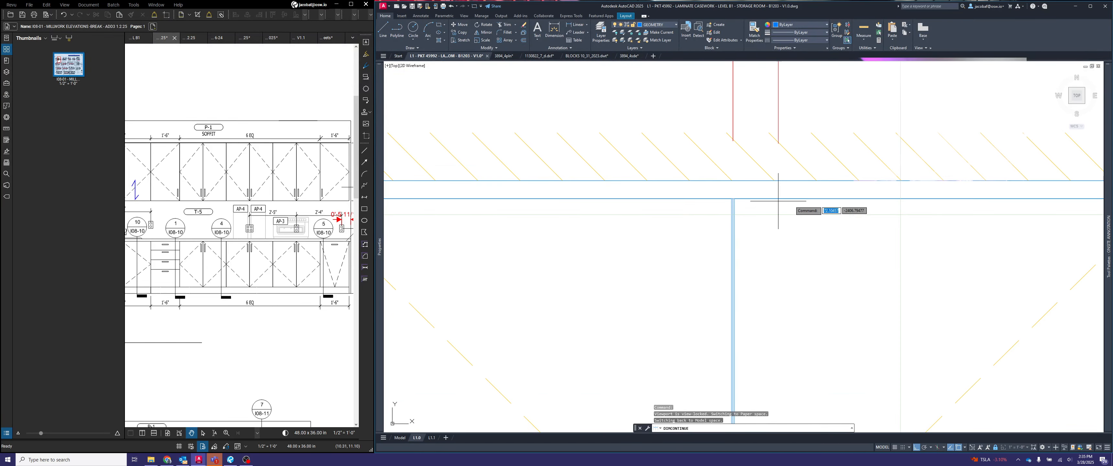
{"action": "scroll", "coordinate": [813, 220], "scroll_direction": "up", "scroll_amount": 2}
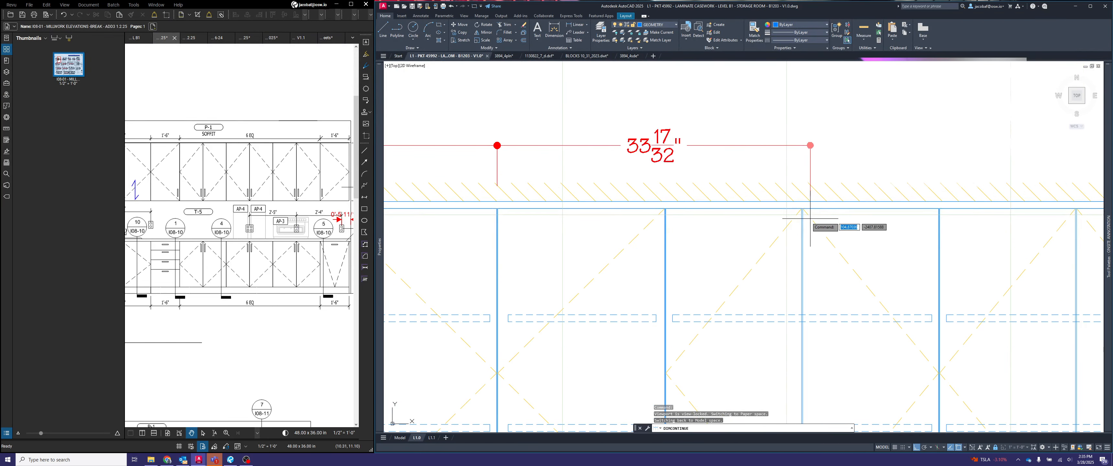
{"action": "scroll", "coordinate": [657, 199], "scroll_direction": "up", "scroll_amount": 3}
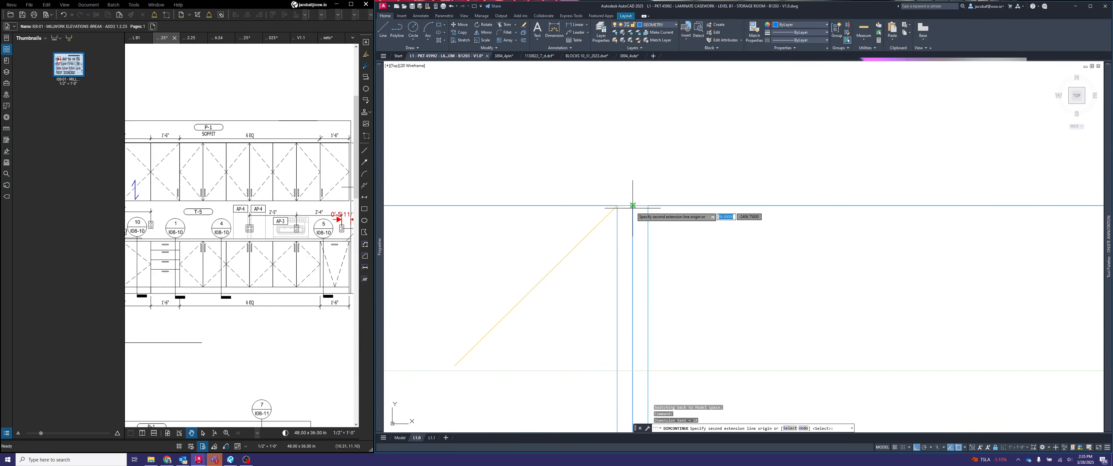
{"action": "scroll", "coordinate": [621, 199], "scroll_direction": "down", "scroll_amount": 4}
{"action": "scroll", "coordinate": [858, 209], "scroll_direction": "up", "scroll_amount": 5}
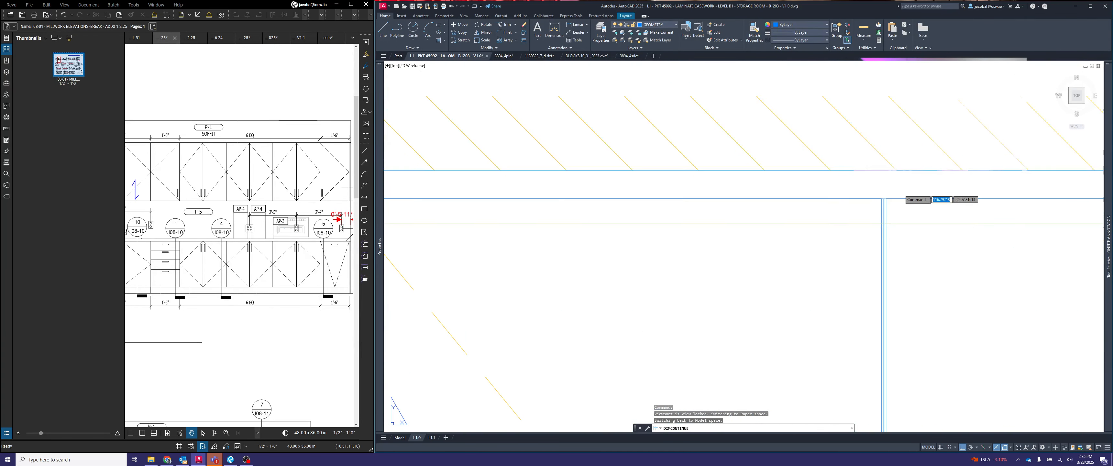
{"action": "scroll", "coordinate": [859, 209], "scroll_direction": "down", "scroll_amount": 5}
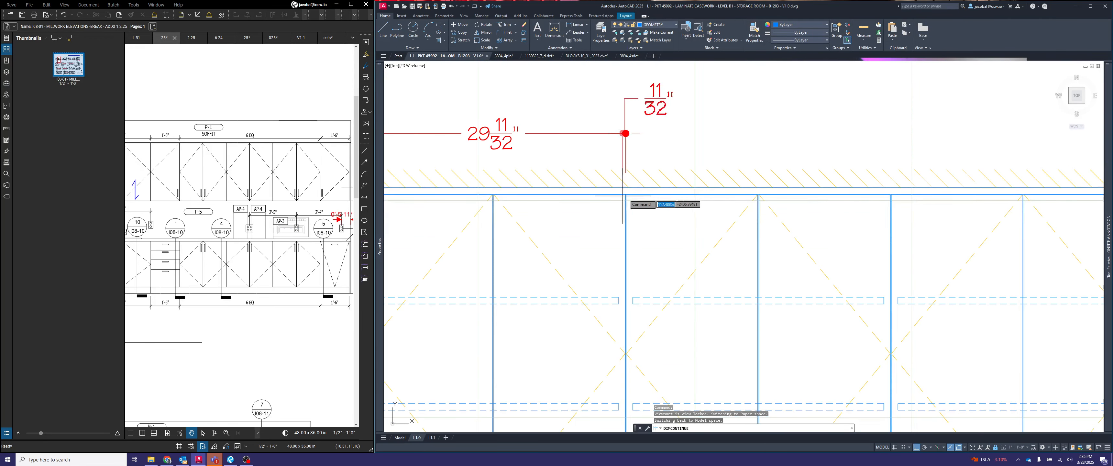
- Extend the upper dimension chain over the two remaining equal cabinets, the end cabinet and the gap to the far wall
{"action": "left_click", "coordinate": [853, 132]}
{"action": "scroll", "coordinate": [905, 212], "scroll_direction": "up", "scroll_amount": 5}
{"action": "scroll", "coordinate": [987, 240], "scroll_direction": "up", "scroll_amount": 5}
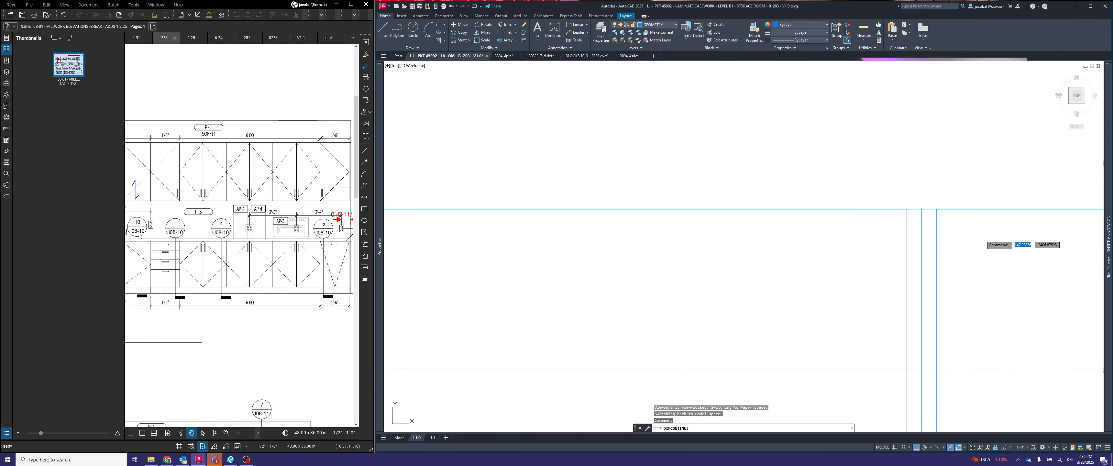
{"action": "left_click", "coordinate": [923, 207]}
{"action": "scroll", "coordinate": [809, 205], "scroll_direction": "down", "scroll_amount": 6}
{"action": "scroll", "coordinate": [816, 221], "scroll_direction": "down", "scroll_amount": 5}
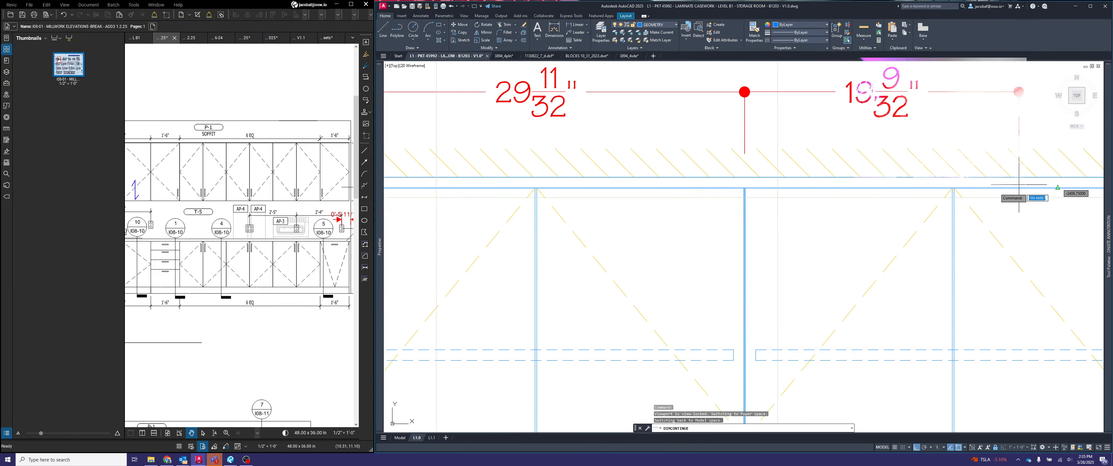
{"action": "scroll", "coordinate": [715, 212], "scroll_direction": "up", "scroll_amount": 5}
{"action": "scroll", "coordinate": [820, 230], "scroll_direction": "up", "scroll_amount": 6}
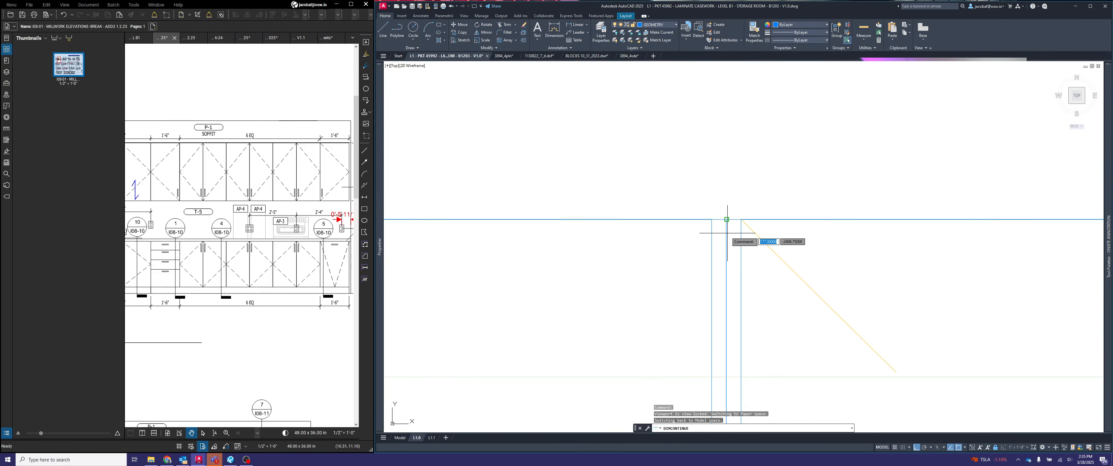
{"action": "left_click", "coordinate": [727, 231]}
{"action": "scroll", "coordinate": [638, 230], "scroll_direction": "down", "scroll_amount": 6}
{"action": "left_click", "coordinate": [888, 228]}
{"action": "scroll", "coordinate": [888, 228], "scroll_direction": "up", "scroll_amount": 6}
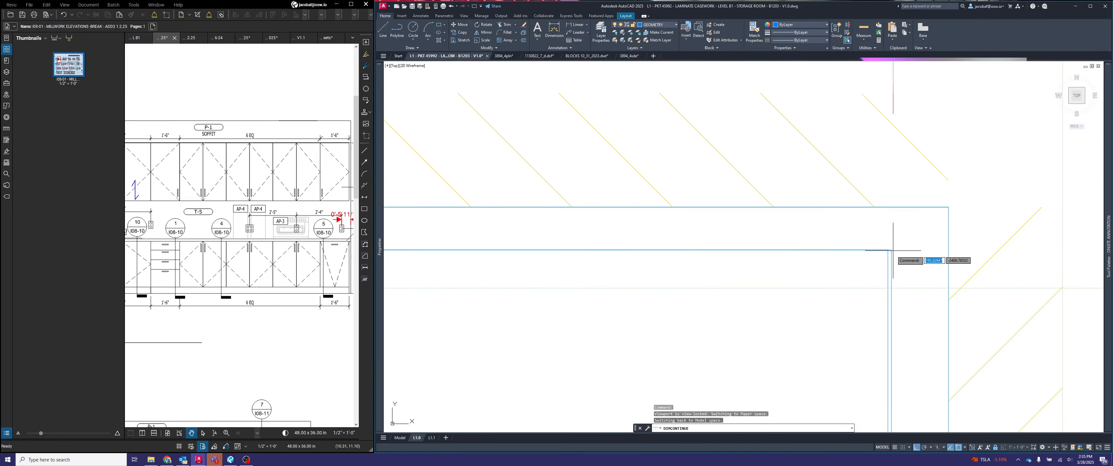
{"action": "key", "text": "Escape"}
{"action": "scroll", "coordinate": [938, 208], "scroll_direction": "down", "scroll_amount": 10}
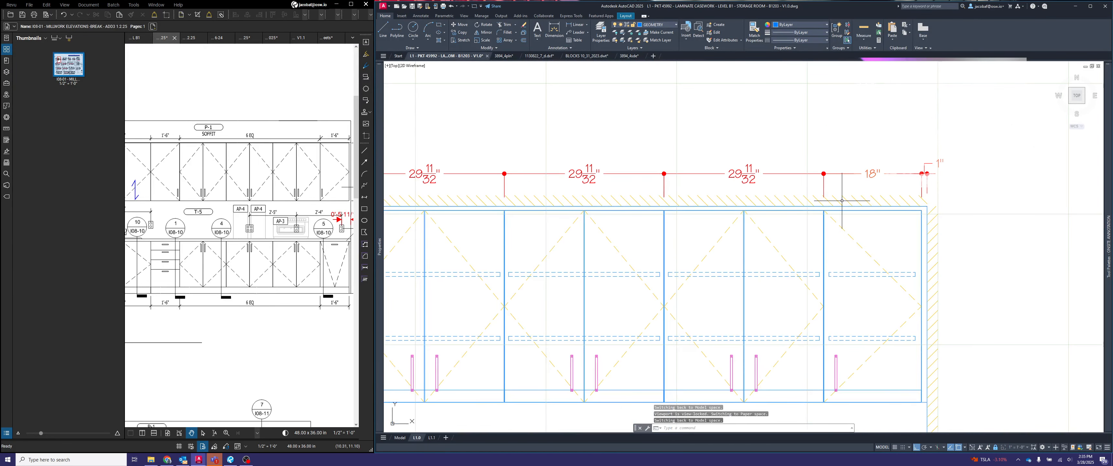
{"action": "scroll", "coordinate": [849, 224], "scroll_direction": "down", "scroll_amount": 3}
{"action": "scroll", "coordinate": [742, 216], "scroll_direction": "up", "scroll_amount": 3}
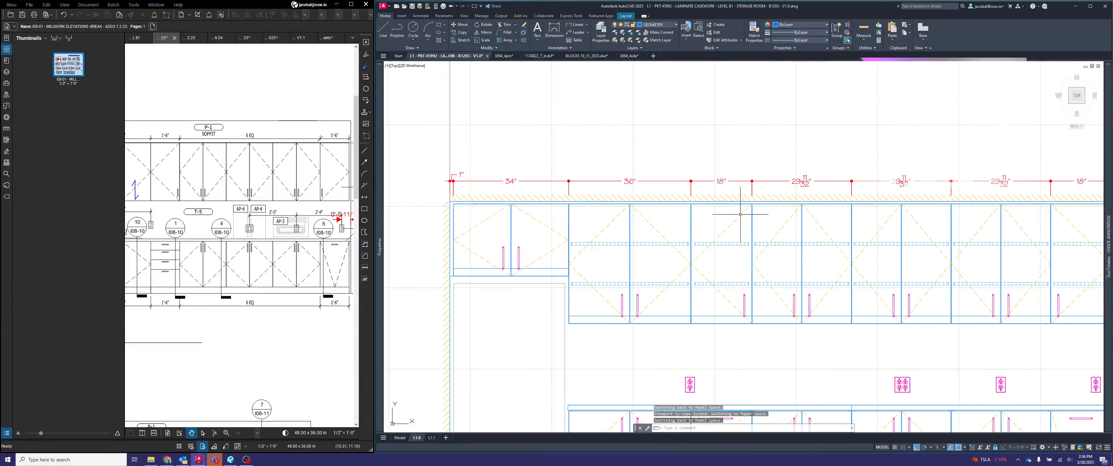
- Append "FILLER" to the wall gap dimensions at both ends of the upper cabinet dimension chain
{"action": "middle_click_drag", "start_coordinate": [743, 217], "coordinate": [684, 217]}
{"action": "middle_click_drag", "start_coordinate": [467, 156], "coordinate": [492, 157]}
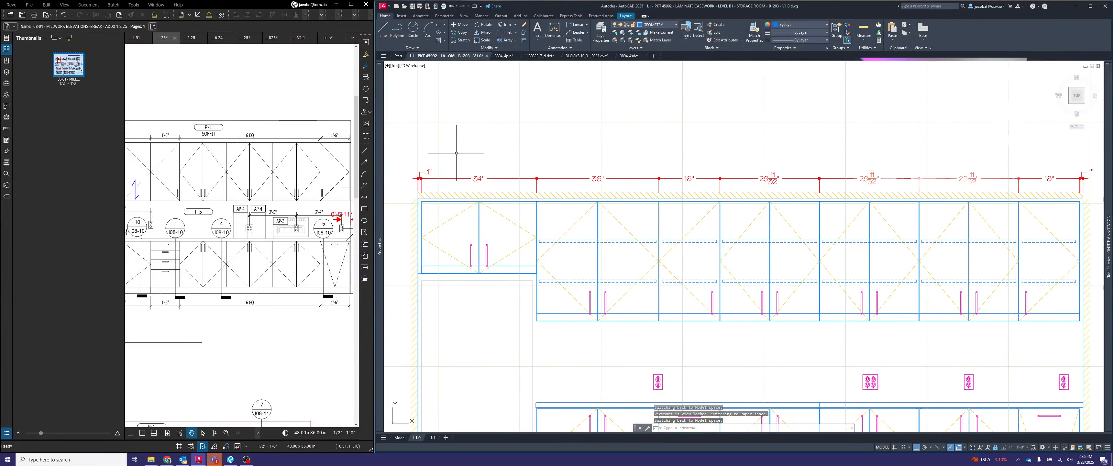
{"action": "double_click", "coordinate": [429, 172]}
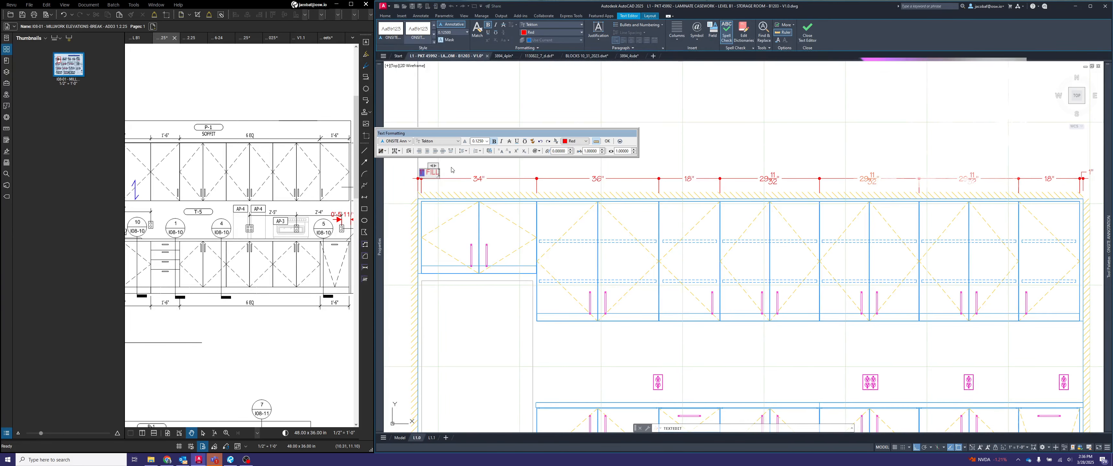
{"action": "left_click", "coordinate": [665, 76]}
{"action": "middle_click_drag", "start_coordinate": [1059, 167], "coordinate": [770, 174]}
{"action": "left_click", "coordinate": [797, 180]}
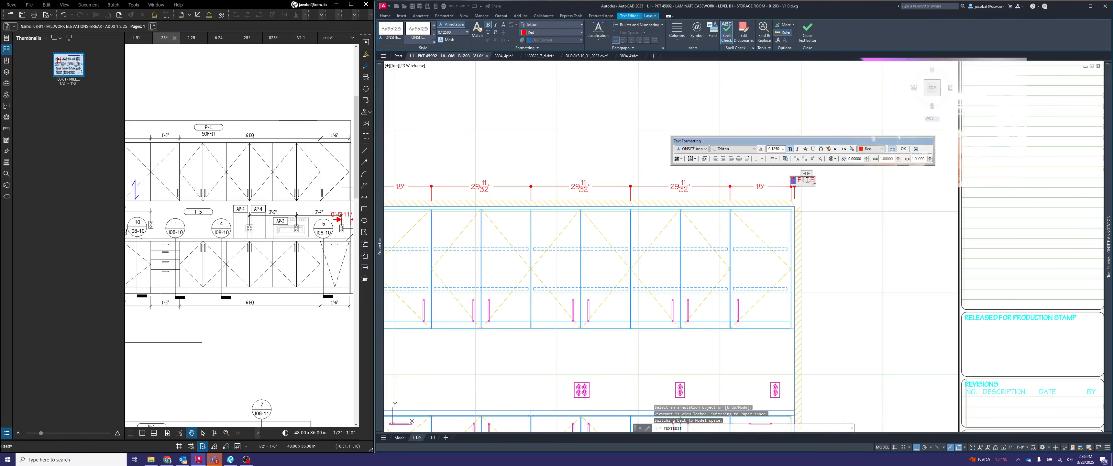
{"action": "left_click", "coordinate": [908, 212]}
- Append "EQ" to the width dimensions of the three equal upper cabinets, then return to paper space
{"action": "middle_click_drag", "start_coordinate": [685, 216], "coordinate": [856, 218]}
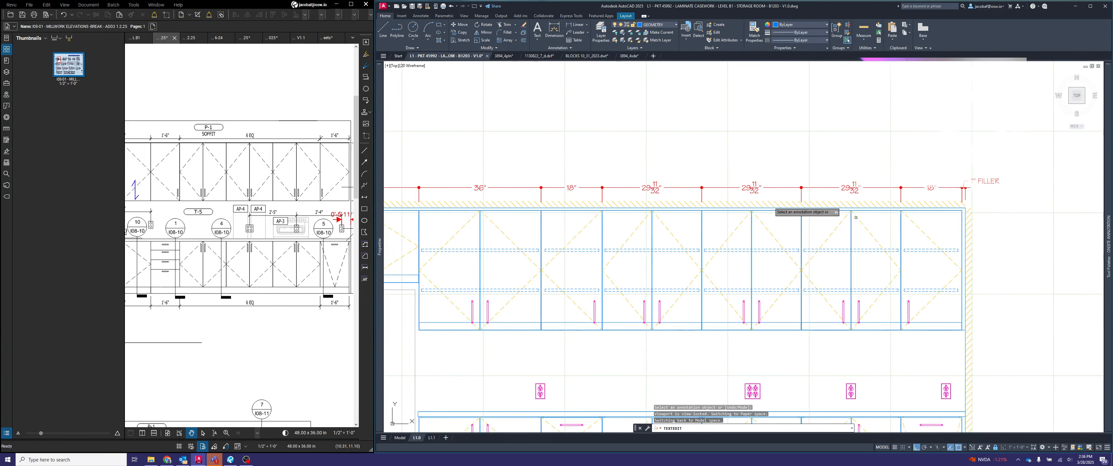
{"action": "left_click", "coordinate": [652, 188]}
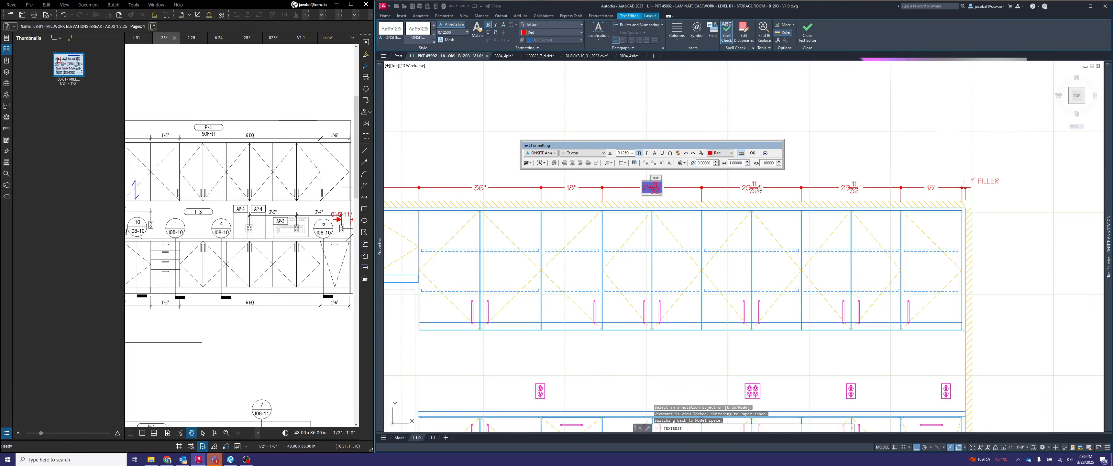
{"action": "left_click", "coordinate": [759, 190]}
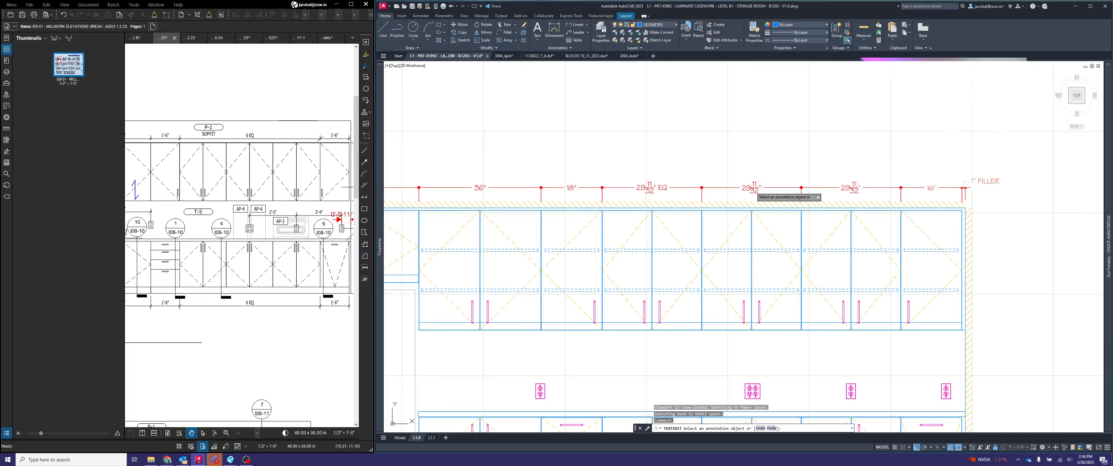
{"action": "left_click", "coordinate": [754, 188]}
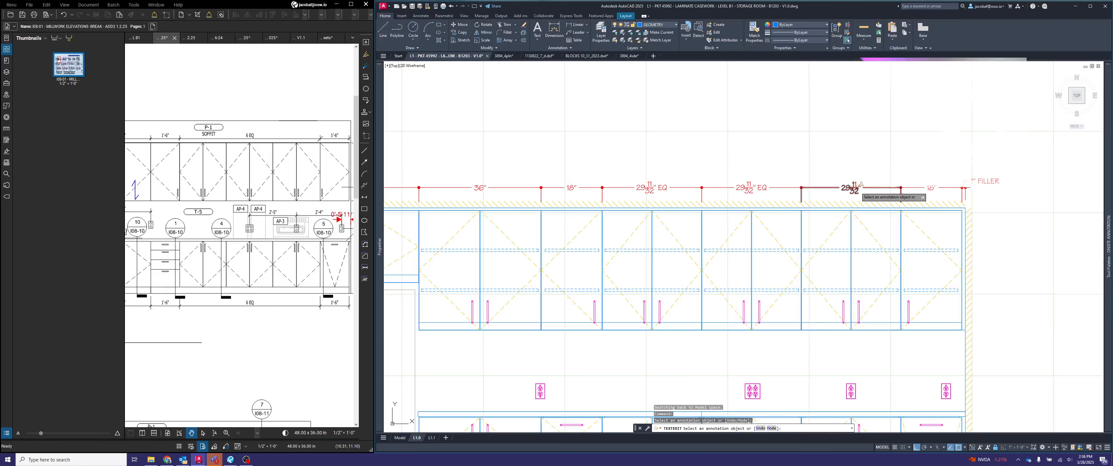
{"action": "left_click", "coordinate": [852, 187]}
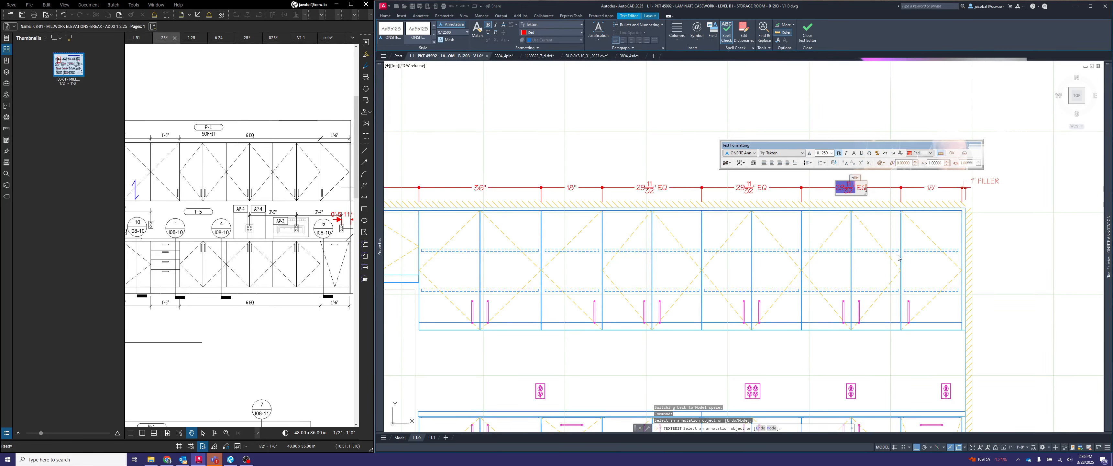
{"action": "key", "text": "Escape"}
{"action": "type", "text": "ps"}
{"action": "key", "text": "Return"}
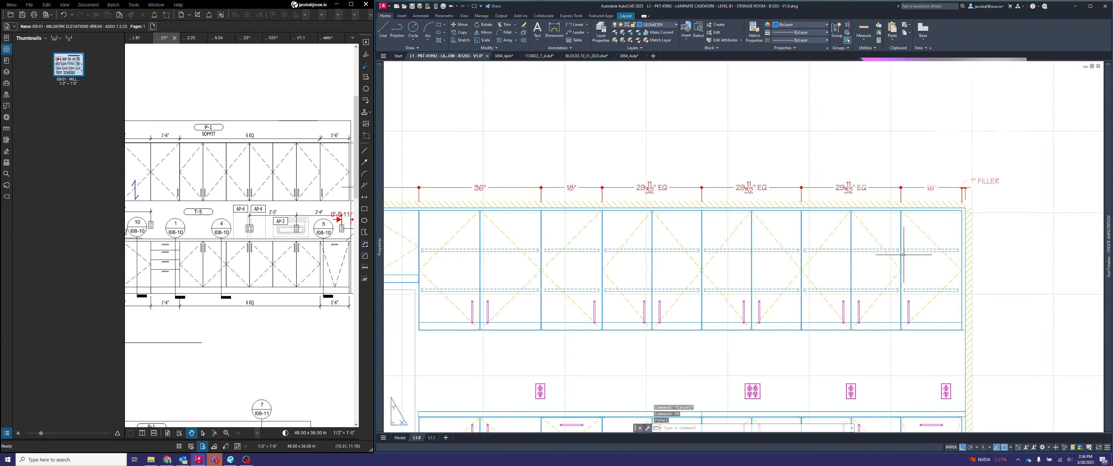
- Switch to Bluebeam Revu and examine how the Standard Door Base Cabinet reference dimensions its casework elevation
{"action": "scroll", "coordinate": [904, 255], "scroll_direction": "down", "scroll_amount": 3}
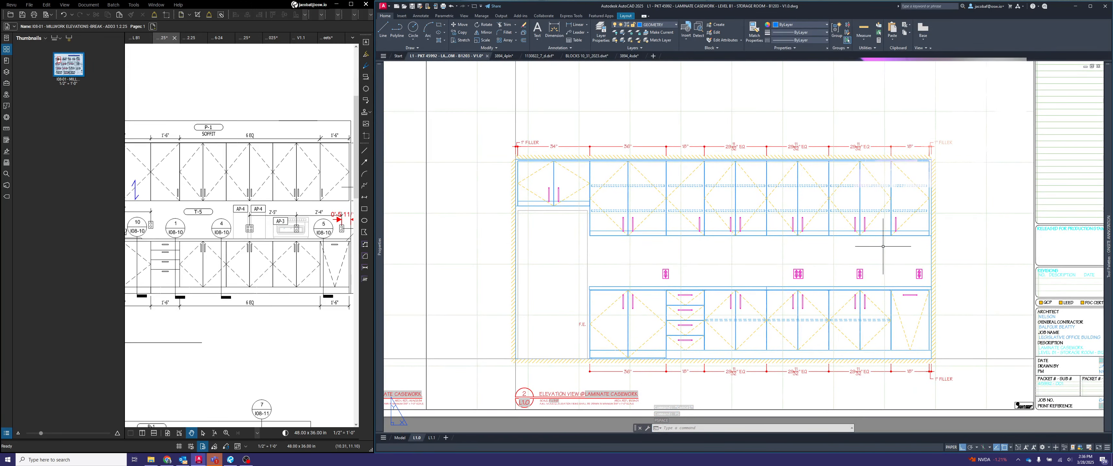
{"action": "left_click", "coordinate": [329, 37]}
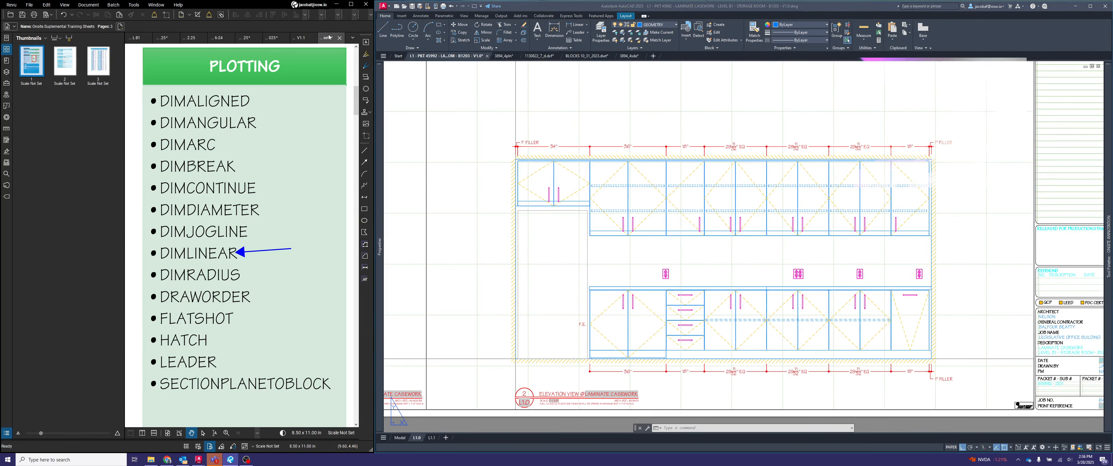
{"action": "left_click", "coordinate": [302, 38]}
{"action": "scroll", "coordinate": [298, 160], "scroll_direction": "down", "scroll_amount": 6}
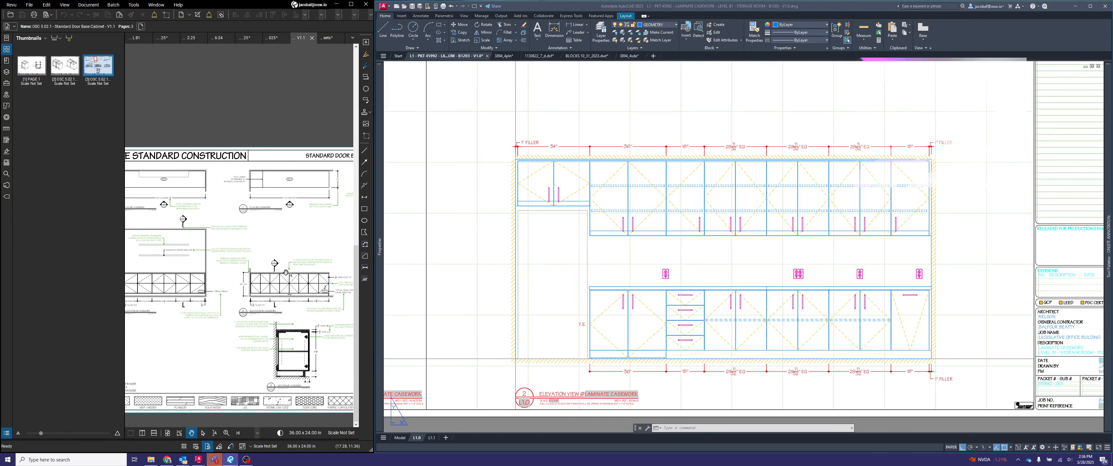
{"action": "scroll", "coordinate": [266, 304], "scroll_direction": "up", "scroll_amount": 3}
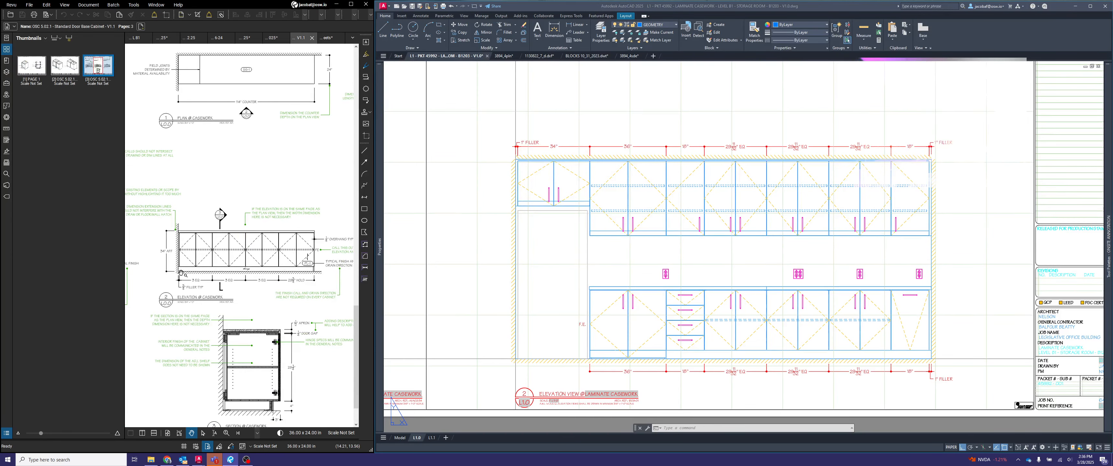
{"action": "scroll", "coordinate": [182, 272], "scroll_direction": "up", "scroll_amount": 1}
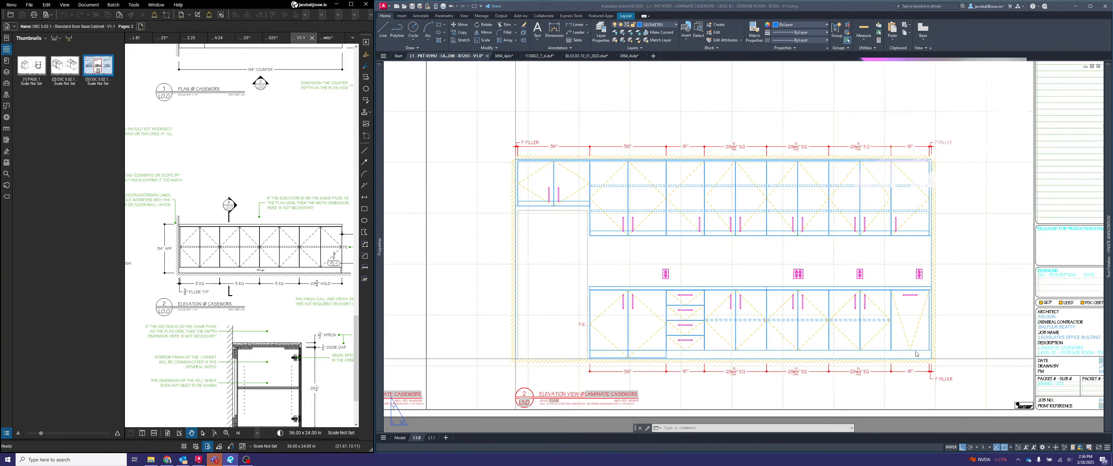
- Switch back to AutoCAD and add a vertical linear dimension from the floor to the countertop's top, beyond the elevation's far wall
{"action": "middle_click_drag", "start_coordinate": [975, 342], "coordinate": [956, 325]}
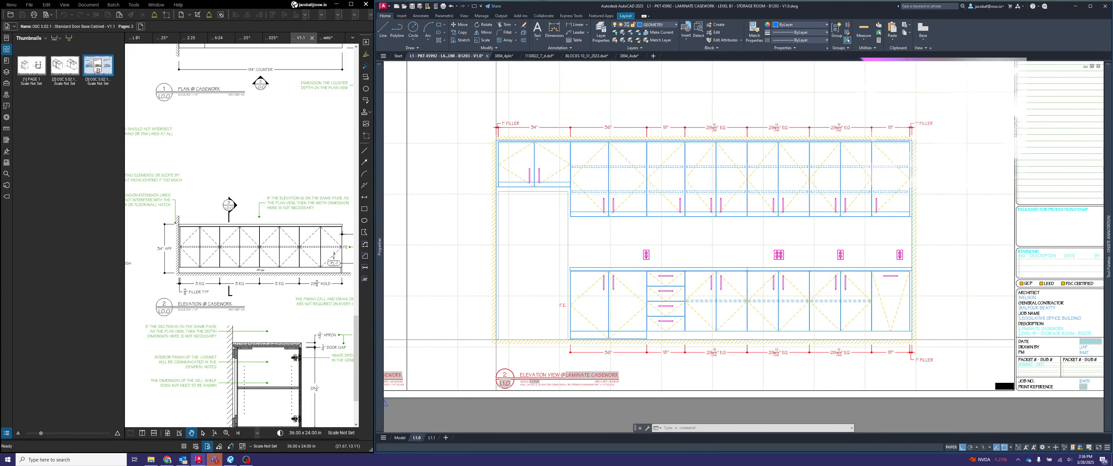
{"action": "scroll", "coordinate": [956, 325], "scroll_direction": "up", "scroll_amount": 2}
{"action": "double_click", "coordinate": [941, 331]}
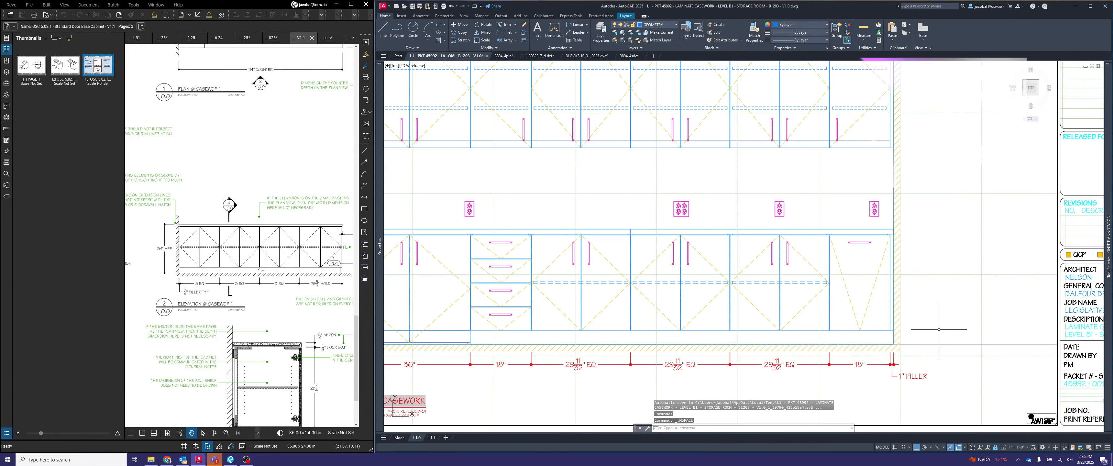
{"action": "type", "text": "dimlin"}
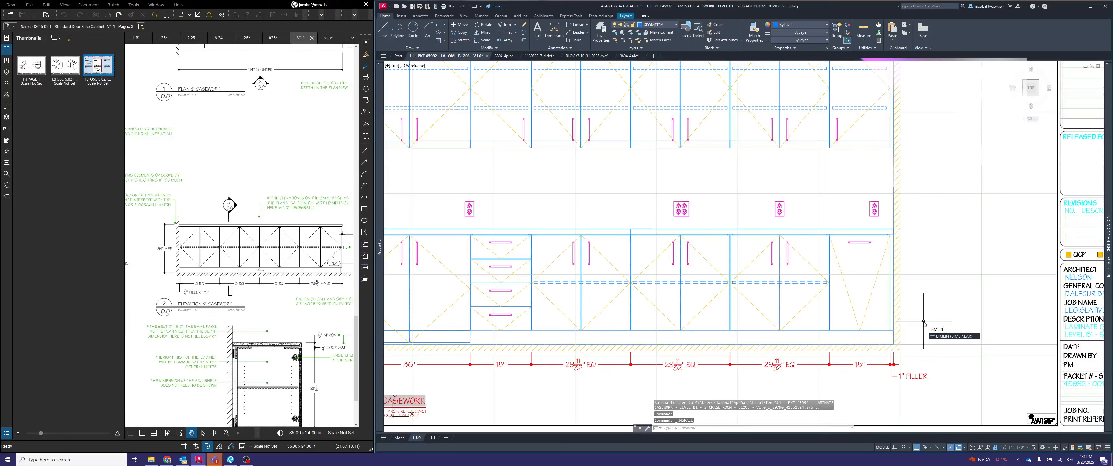
{"action": "key", "text": "Return"}
{"action": "left_click", "coordinate": [897, 329]}
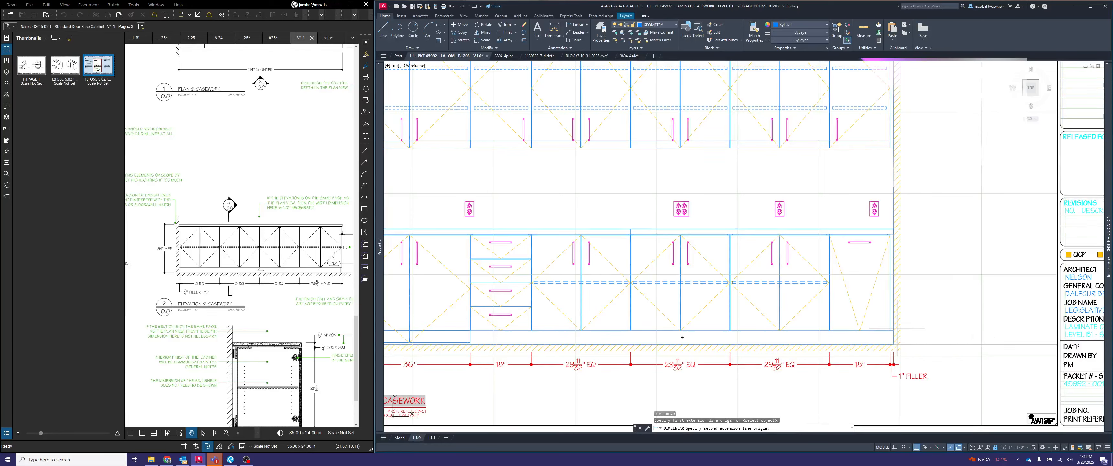
{"action": "left_click", "coordinate": [900, 229]}
{"action": "left_click", "coordinate": [939, 243]}
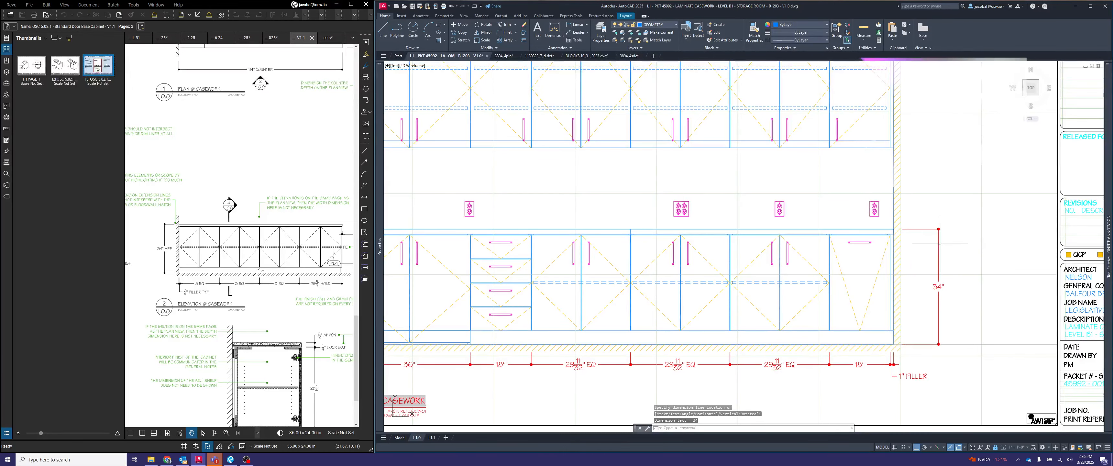
- Draw a 6" horizontal guide line outward from the far wall face beside the countertop
{"action": "type", "text": "l"}
{"action": "key", "text": "Return"}
{"action": "left_click", "coordinate": [894, 235]}
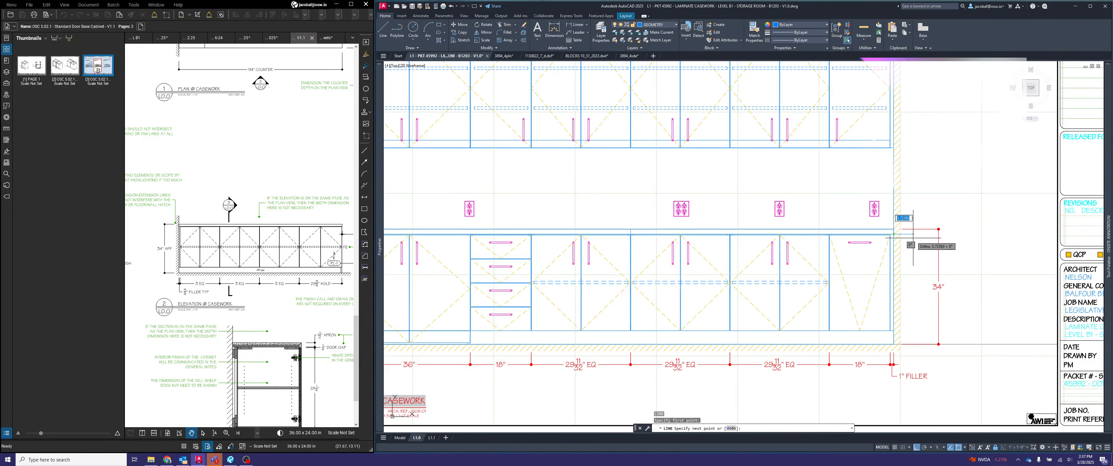
{"action": "type", "text": "6"}
{"action": "key", "text": "Return"}
{"action": "key", "text": "Escape"}
- Move the countertop height dimension line to the end of the 6" guide line, then delete the guide
{"action": "left_click", "coordinate": [943, 242]}
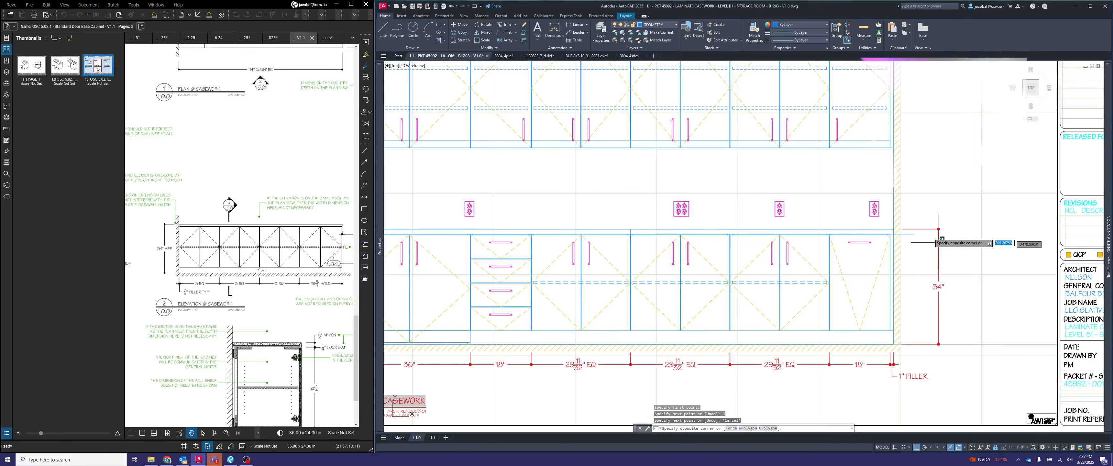
{"action": "left_click", "coordinate": [930, 233]}
{"action": "left_click", "coordinate": [939, 230]}
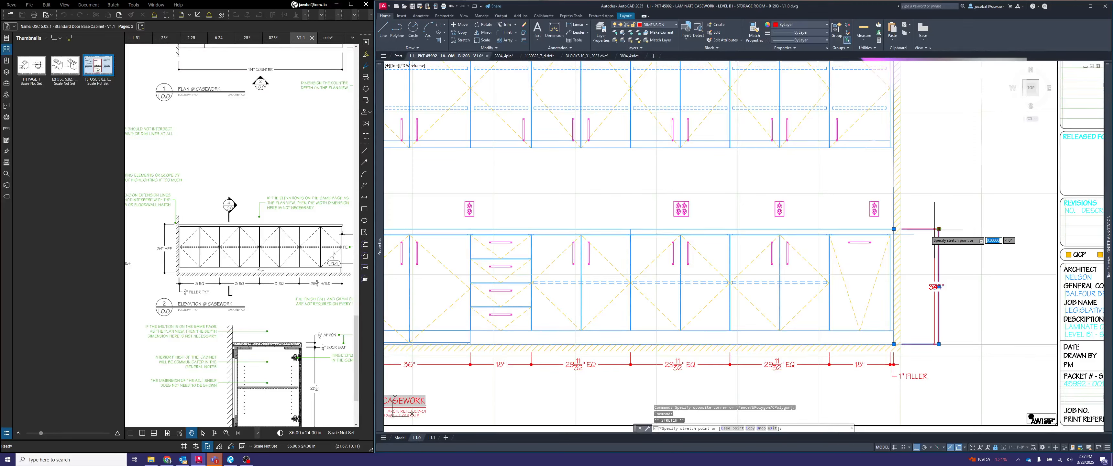
{"action": "left_click", "coordinate": [914, 229]}
{"action": "key", "text": "Escape"}
{"action": "left_click", "coordinate": [910, 234]}
{"action": "key", "text": "Delete"}
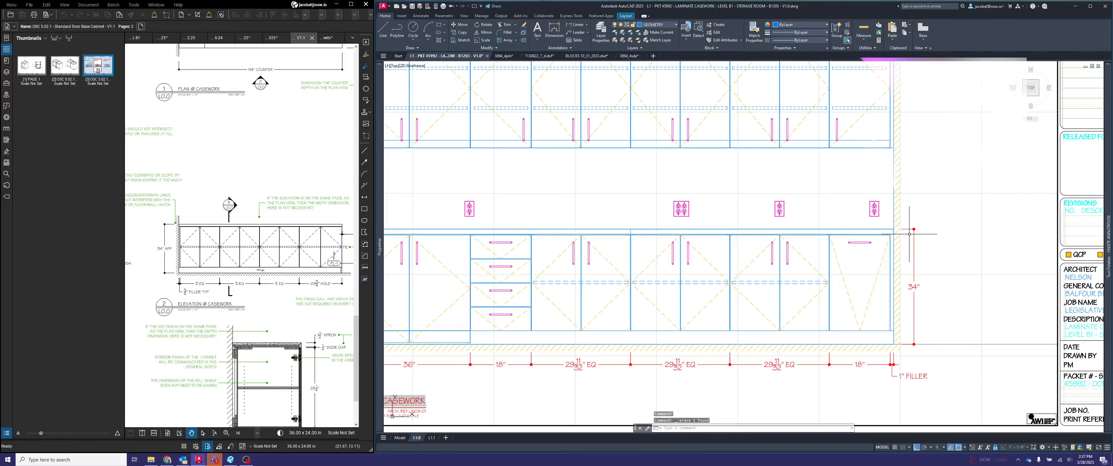
{"action": "key", "text": "Escape"}
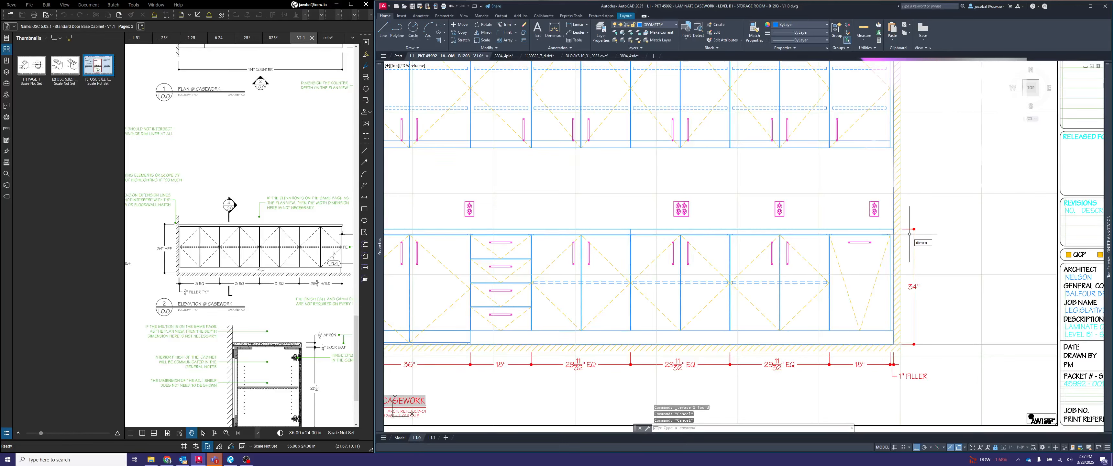
- Continue the countertop height dimension upward to the upper cabinets' underside, their top and the ceiling line
{"action": "type", "text": "dimco"}
{"action": "key", "text": "Return"}
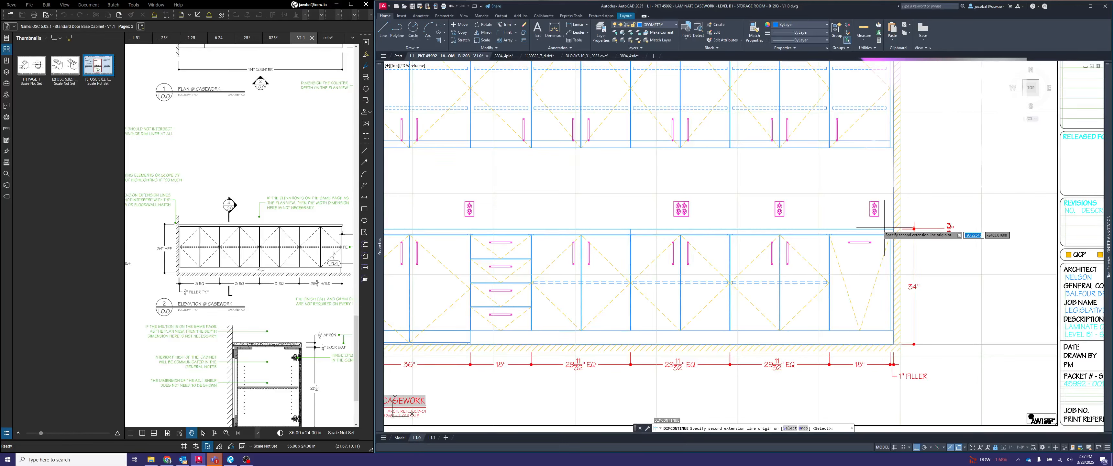
{"action": "left_click", "coordinate": [902, 146]}
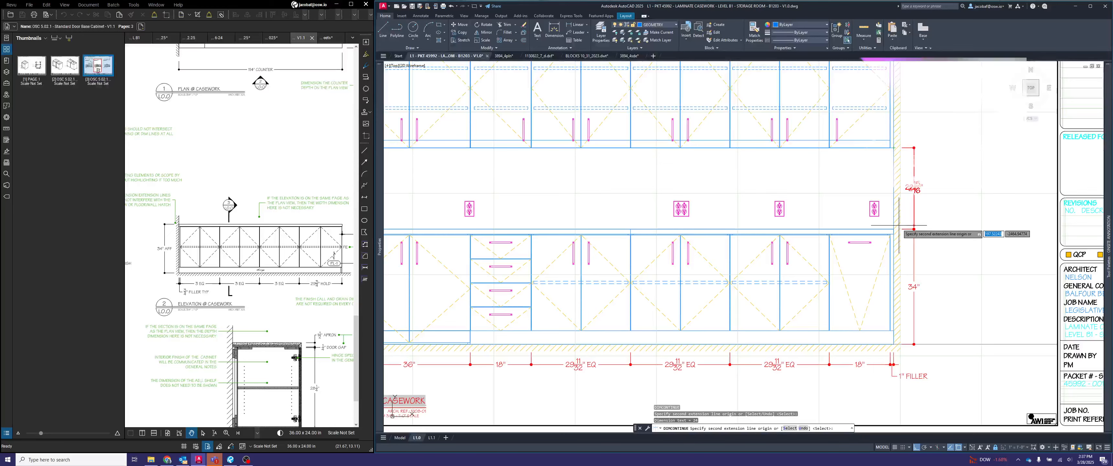
{"action": "middle_click_drag", "start_coordinate": [951, 147], "coordinate": [955, 258]}
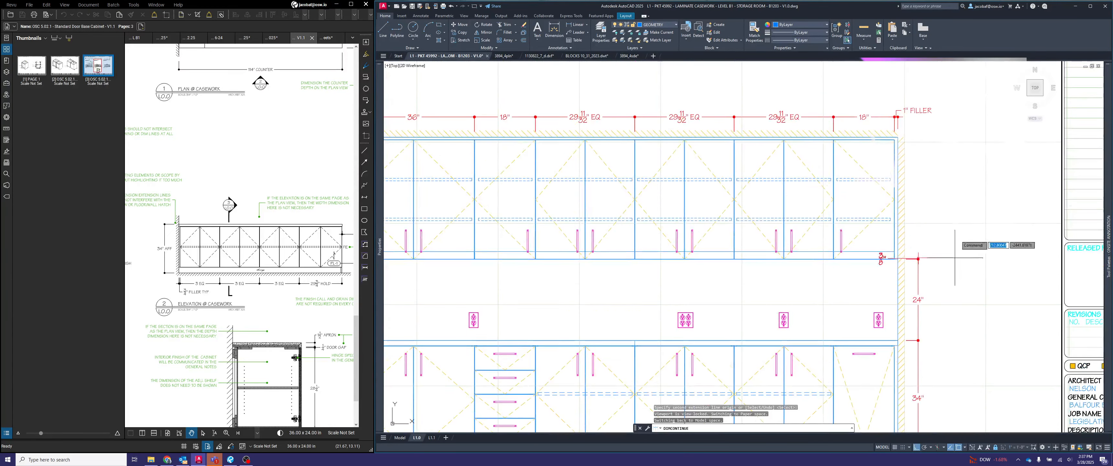
{"action": "scroll", "coordinate": [903, 130], "scroll_direction": "up", "scroll_amount": 4}
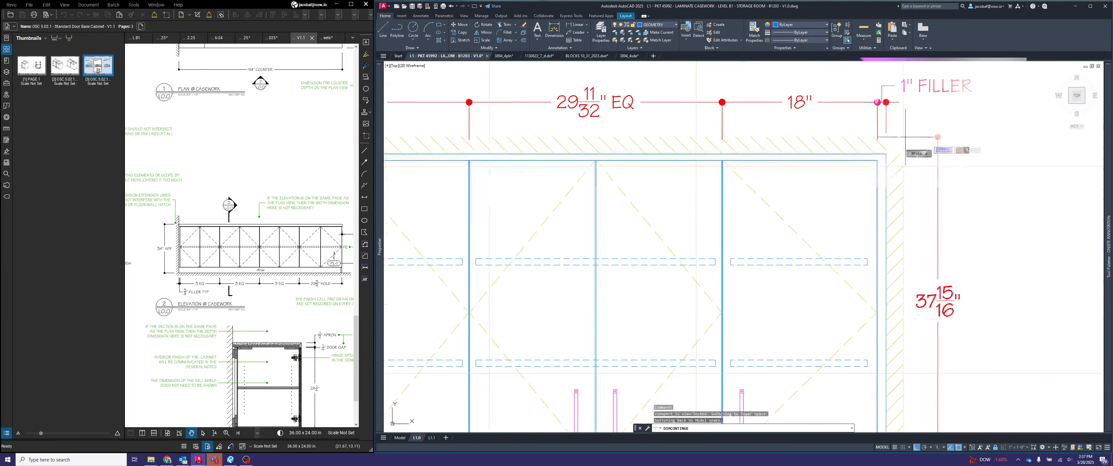
{"action": "scroll", "coordinate": [905, 137], "scroll_direction": "up", "scroll_amount": 4}
{"action": "left_click", "coordinate": [816, 189]}
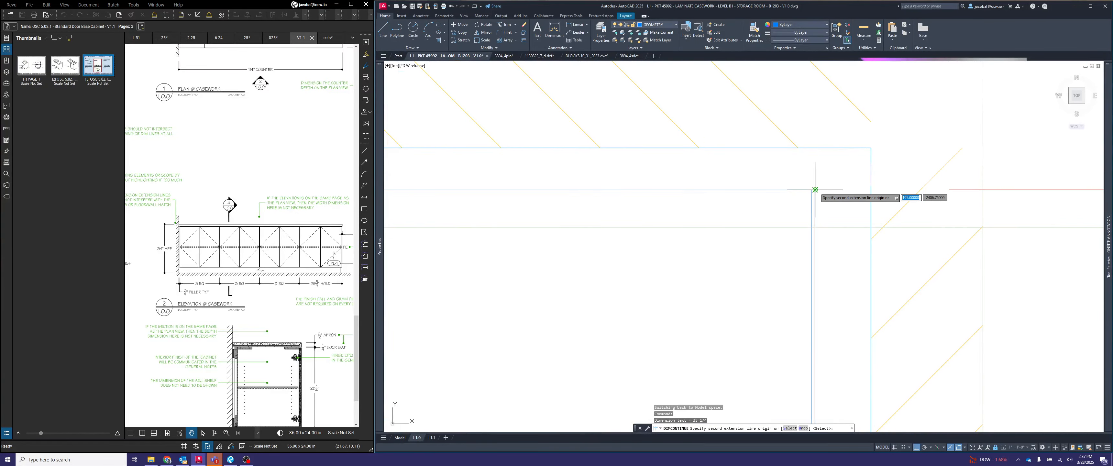
{"action": "scroll", "coordinate": [864, 152], "scroll_direction": "down", "scroll_amount": 5}
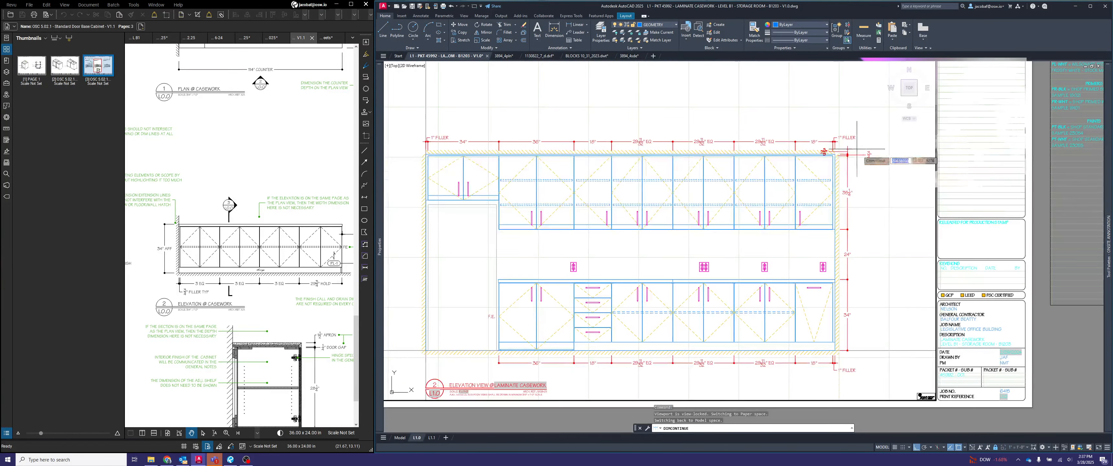
- Pull the text of the small gap dimension above the upper cabinets outward and append "REVEAL" to it
{"action": "scroll", "coordinate": [857, 149], "scroll_direction": "up", "scroll_amount": 2}
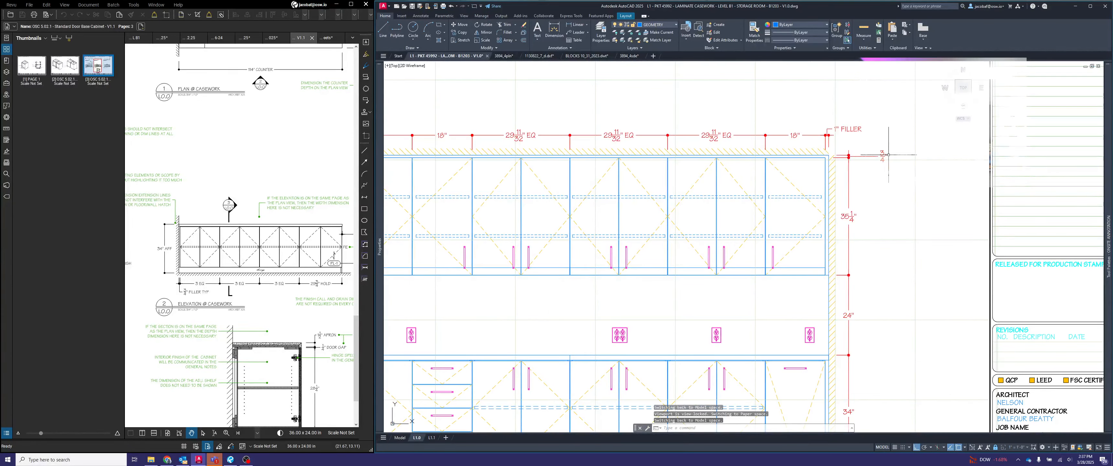
{"action": "scroll", "coordinate": [888, 155], "scroll_direction": "down", "scroll_amount": 2}
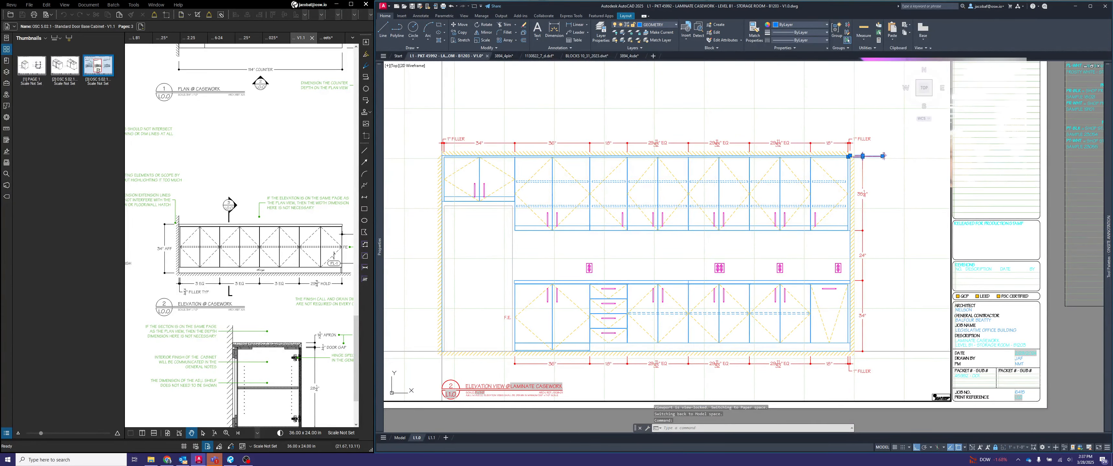
{"action": "double_click", "coordinate": [883, 156]}
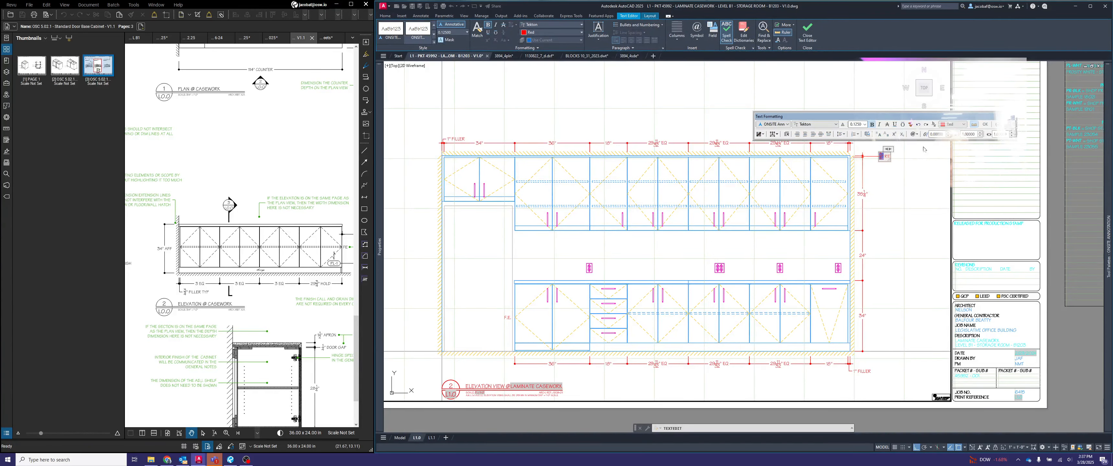
{"action": "left_click", "coordinate": [925, 149]}
{"action": "key", "text": "Escape"}
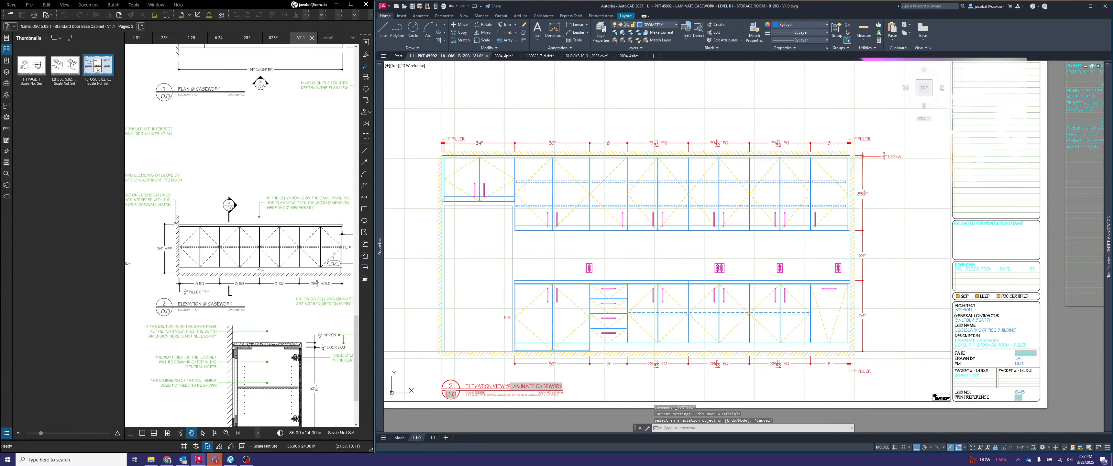
- Move the REVEAL dimension text closer to its dimension line
{"action": "scroll", "coordinate": [888, 156], "scroll_direction": "up", "scroll_amount": 4}
{"action": "left_click", "coordinate": [891, 156]}
{"action": "left_click", "coordinate": [877, 158]}
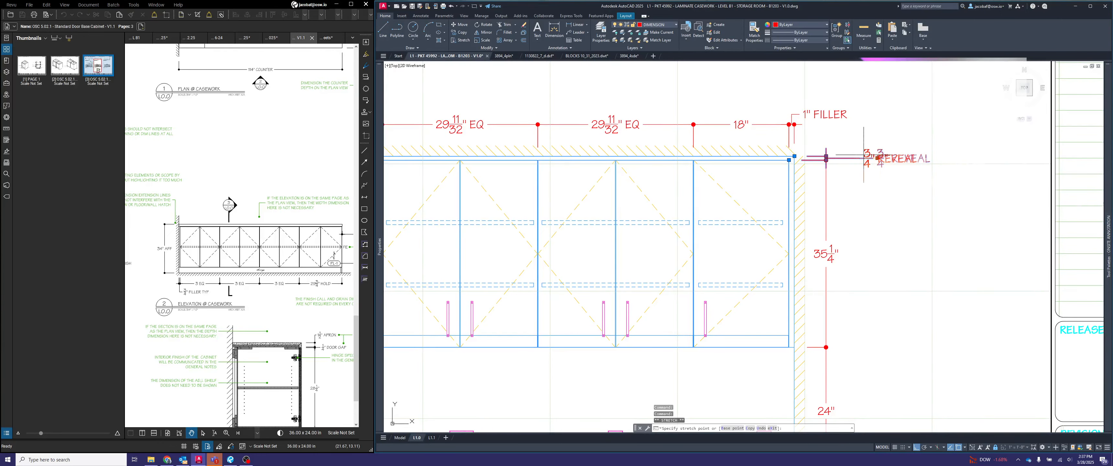
{"action": "left_click", "coordinate": [845, 157]}
{"action": "key", "text": "Escape"}
{"action": "scroll", "coordinate": [866, 151], "scroll_direction": "down", "scroll_amount": 6}
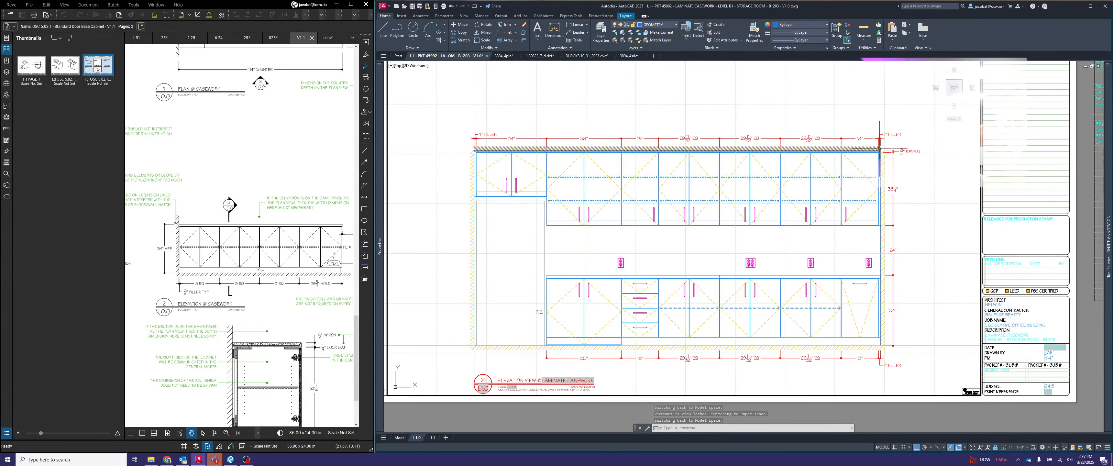
{"action": "scroll", "coordinate": [895, 151], "scroll_direction": "up", "scroll_amount": 3}
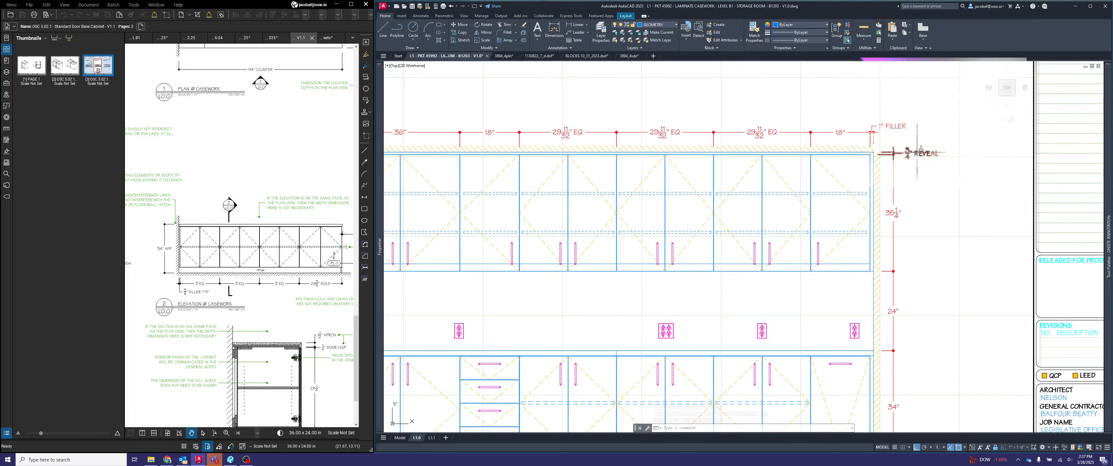
{"action": "scroll", "coordinate": [925, 152], "scroll_direction": "down", "scroll_amount": 2}
{"action": "middle_click_drag", "start_coordinate": [930, 154], "coordinate": [957, 161]}
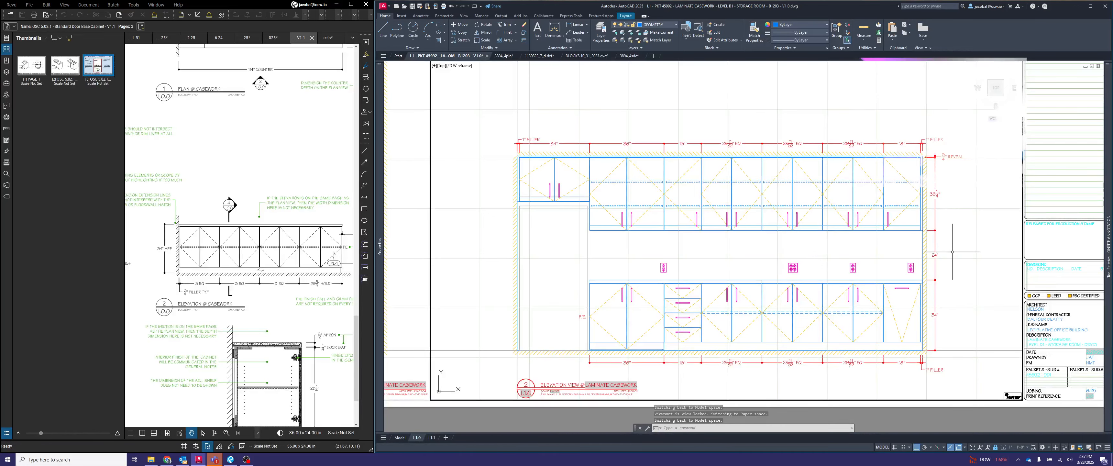
{"action": "middle_click_drag", "start_coordinate": [954, 252], "coordinate": [949, 243]}
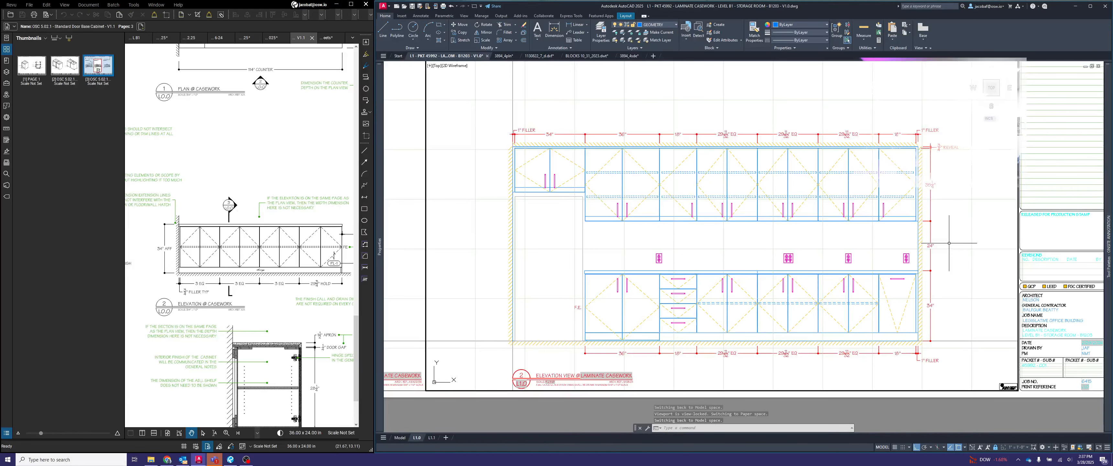
{"action": "middle_click_drag", "start_coordinate": [955, 245], "coordinate": [901, 233]}
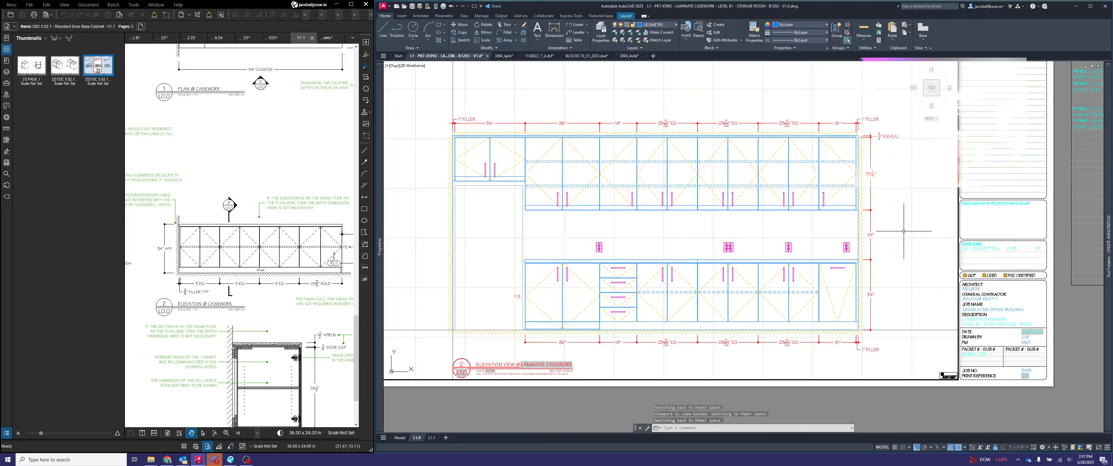
- Add an overall vertical linear dimension from the ceiling line to the floor, outside the height dimension chain
{"action": "key", "text": "Return"}
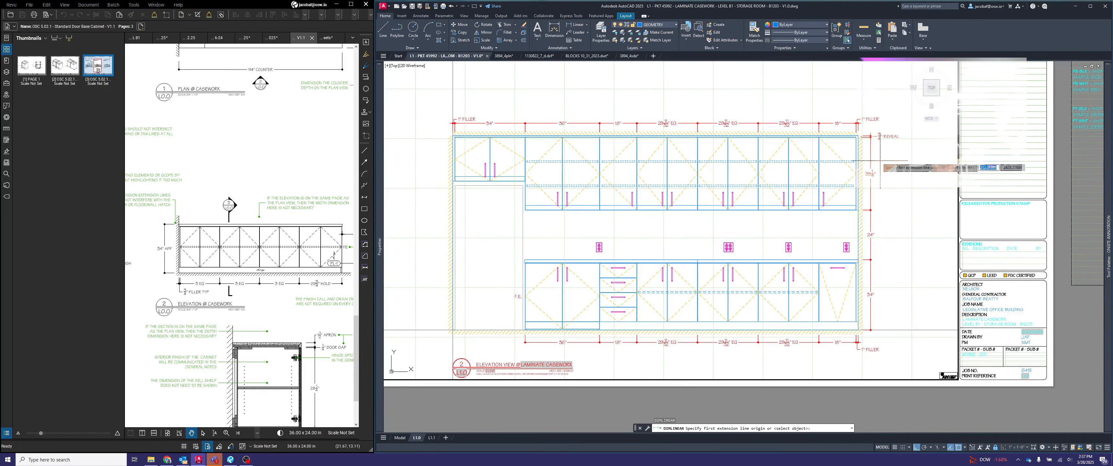
{"action": "scroll", "coordinate": [859, 135], "scroll_direction": "up", "scroll_amount": 4}
{"action": "left_click", "coordinate": [859, 135]}
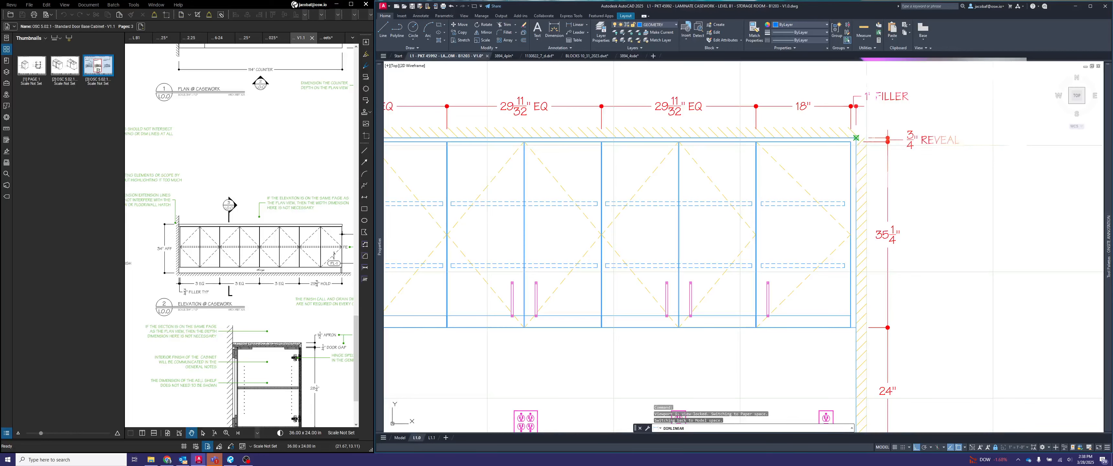
{"action": "scroll", "coordinate": [859, 128], "scroll_direction": "down", "scroll_amount": 4}
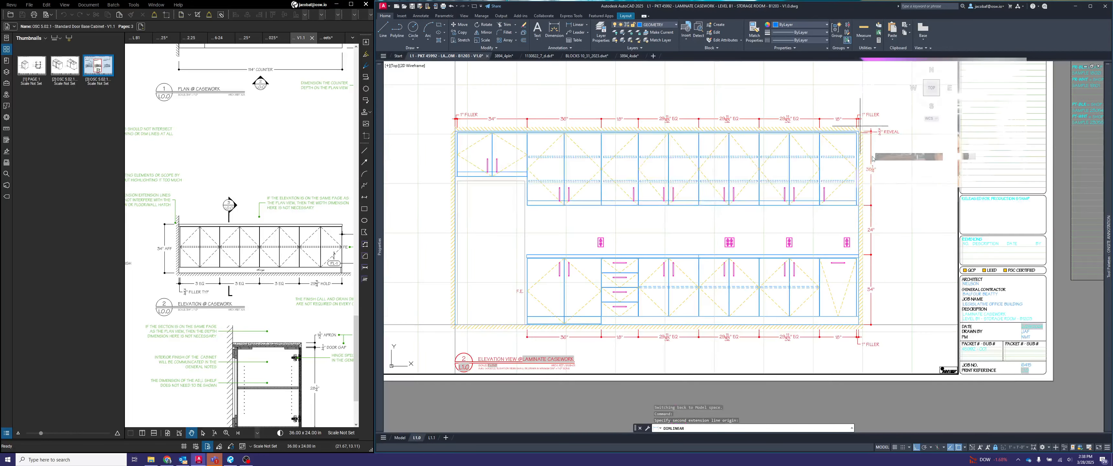
{"action": "left_click", "coordinate": [860, 324]}
{"action": "left_click", "coordinate": [894, 309]}
- Draw a 6" horizontal guide line outward from the height dimension chain beside the upper cabinets
{"action": "scroll", "coordinate": [913, 171], "scroll_direction": "up", "scroll_amount": 2}
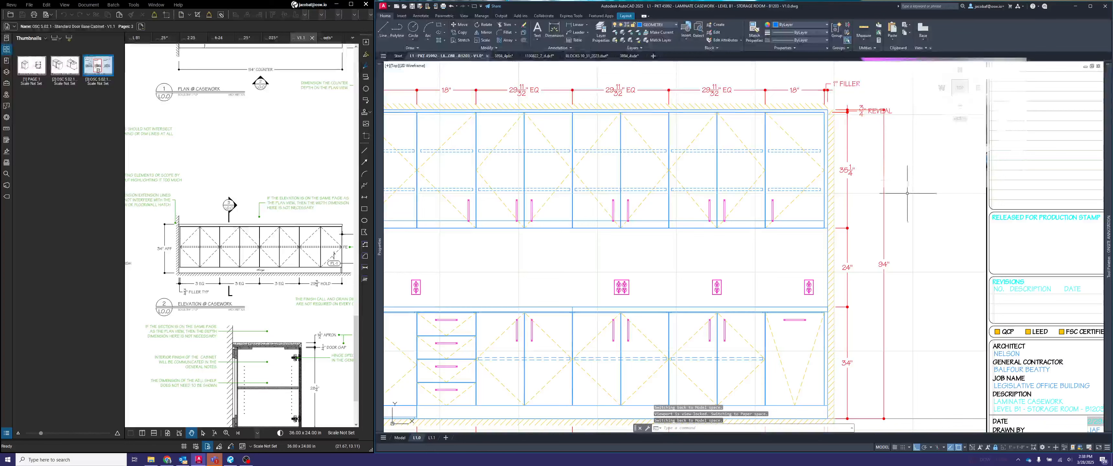
{"action": "type", "text": "l"}
{"action": "key", "text": "Return"}
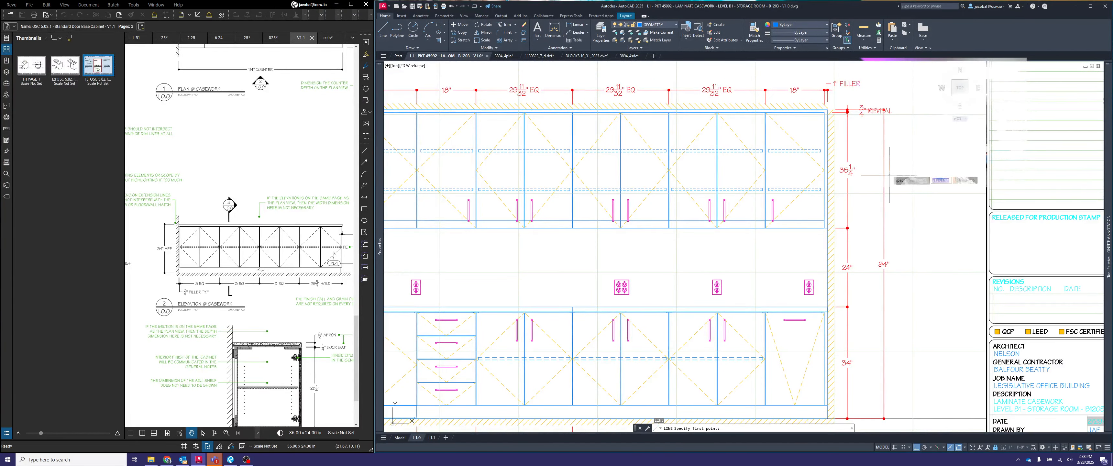
{"action": "scroll", "coordinate": [857, 119], "scroll_direction": "up", "scroll_amount": 1}
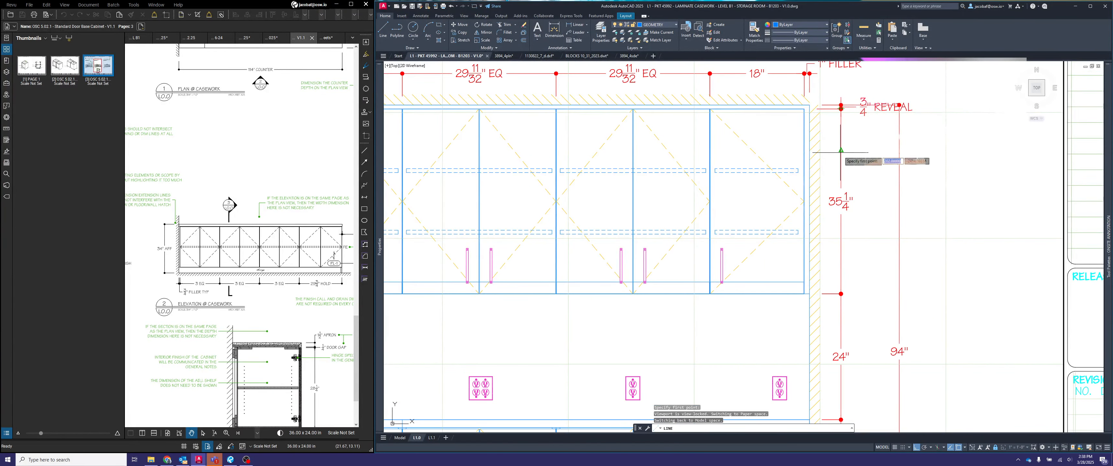
{"action": "left_click", "coordinate": [841, 151]}
{"action": "type", "text": "6"}
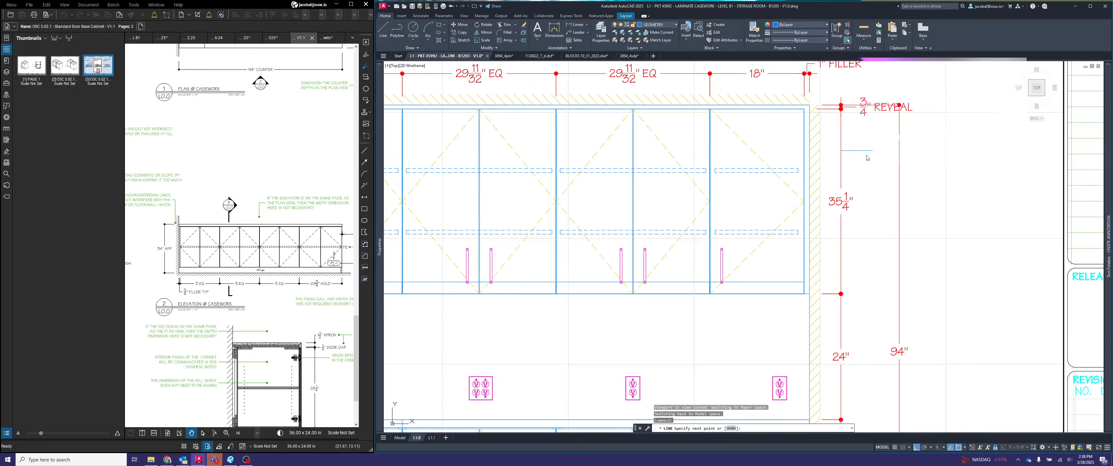
{"action": "key", "text": "Return"}
{"action": "key", "text": "Escape"}
- Move the overall height dimension line to the end of the 6" guide line, then delete the guide
{"action": "left_click", "coordinate": [887, 171]}
{"action": "left_click", "coordinate": [889, 172]}
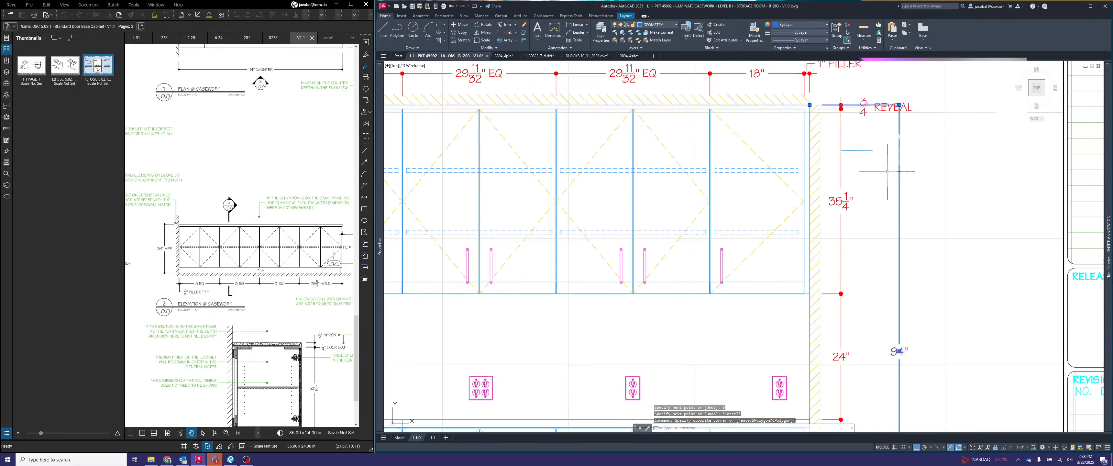
{"action": "left_click", "coordinate": [899, 105]}
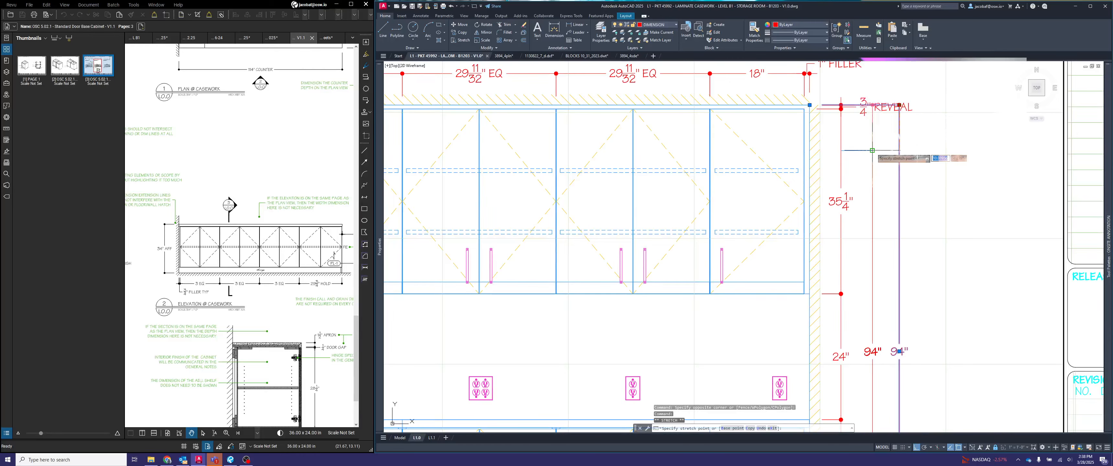
{"action": "left_click", "coordinate": [872, 151]}
{"action": "key", "text": "Escape"}
{"action": "left_click", "coordinate": [858, 158]}
{"action": "left_click", "coordinate": [858, 146]}
{"action": "key", "text": "Delete"}
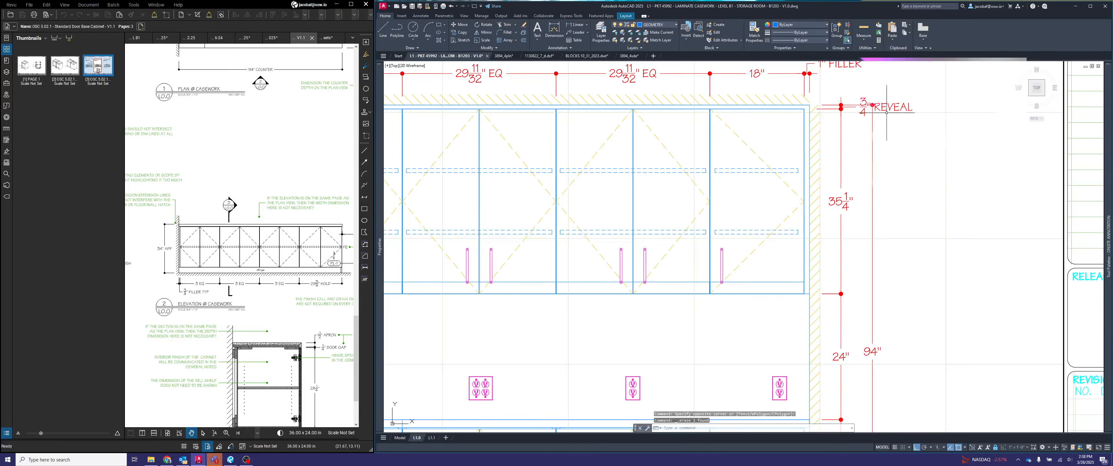
- Turn off ortho mode and move the REVEAL dimension text above the ceiling line, clear of the overall height dimension
{"action": "left_click", "coordinate": [894, 105]}
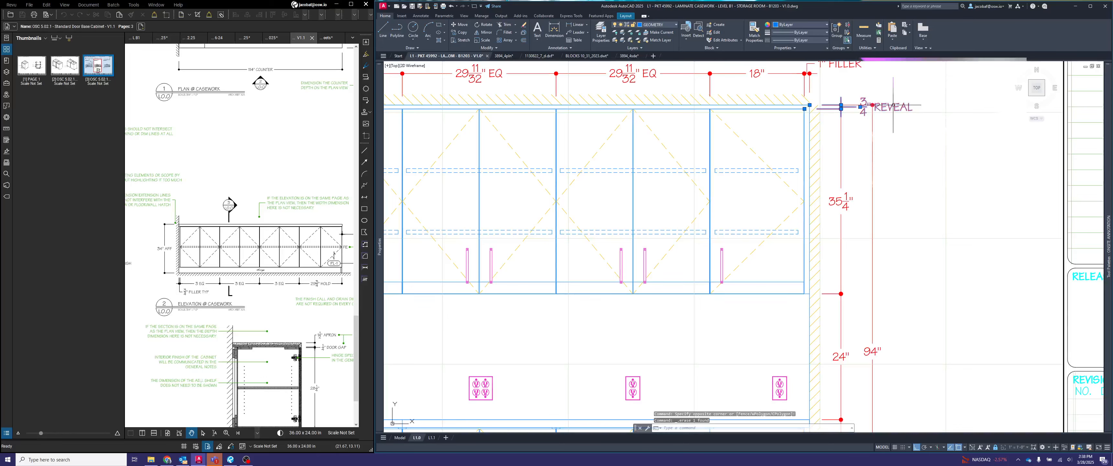
{"action": "left_click", "coordinate": [861, 107]}
{"action": "key", "text": "F8"}
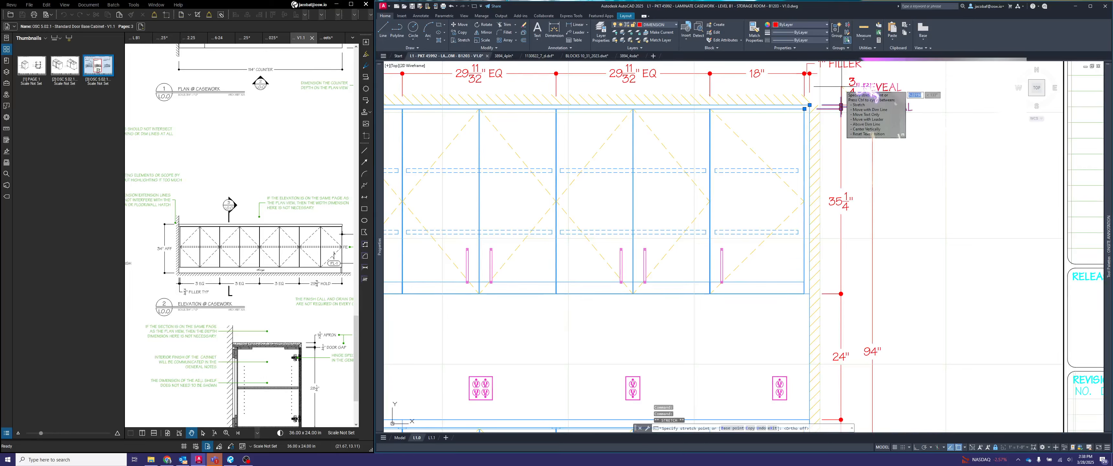
{"action": "left_click", "coordinate": [842, 87]}
{"action": "scroll", "coordinate": [849, 97], "scroll_direction": "up", "scroll_amount": 1}
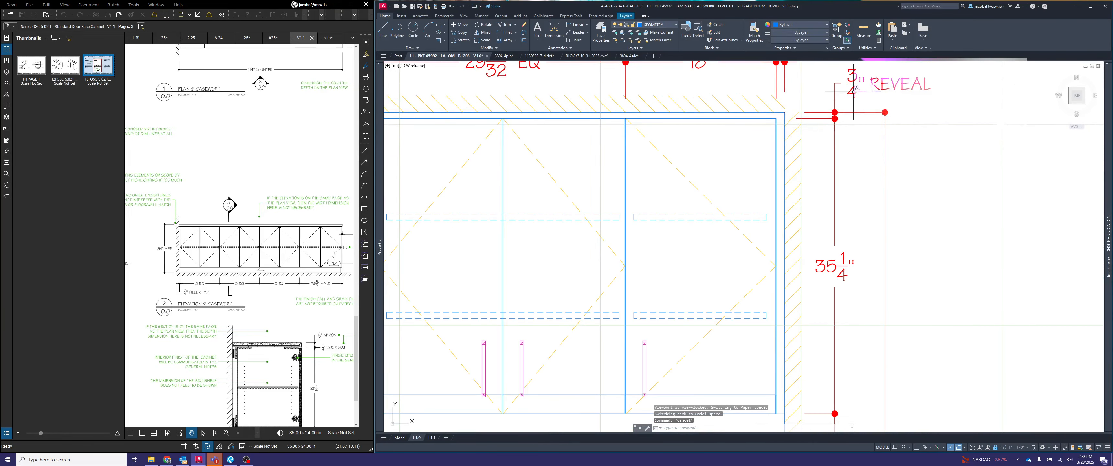
{"action": "scroll", "coordinate": [848, 89], "scroll_direction": "down", "scroll_amount": 1}
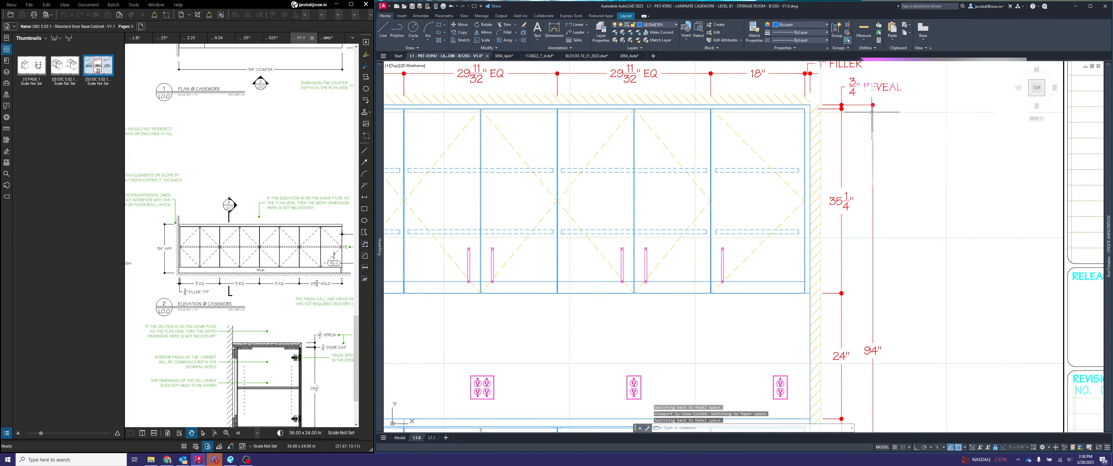
- Add the note AFF below the measurement of the base cabinets' height dimension in the height chain
{"action": "scroll", "coordinate": [890, 95], "scroll_direction": "down", "scroll_amount": 2}
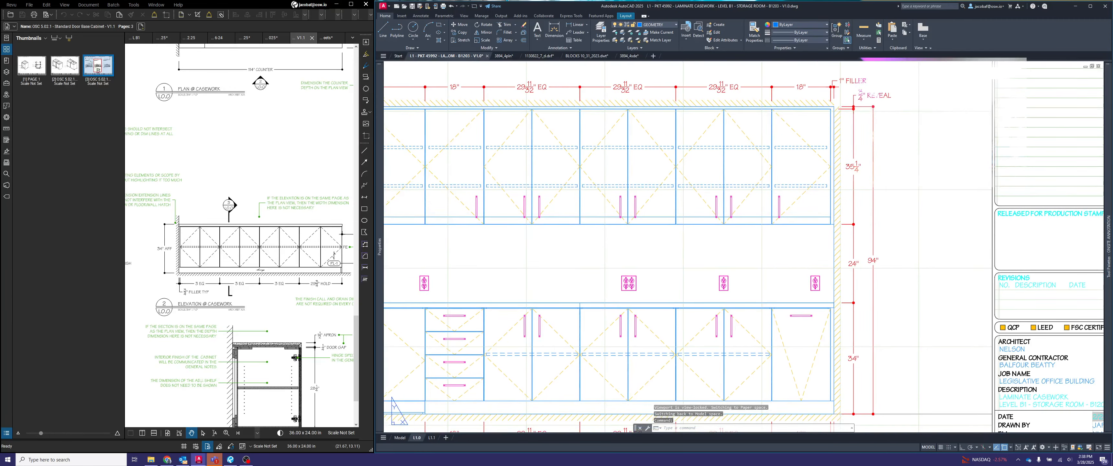
{"action": "middle_click_drag", "start_coordinate": [924, 199], "coordinate": [918, 198]}
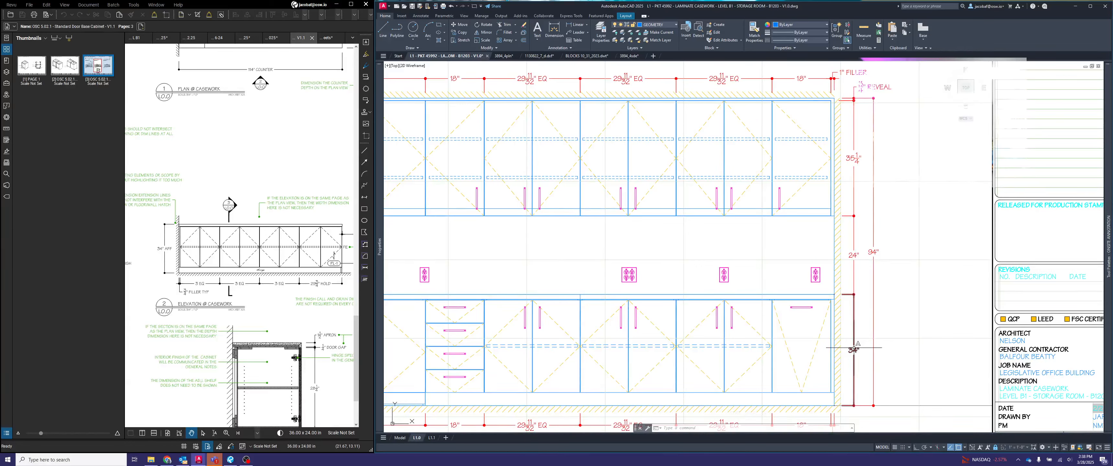
{"action": "left_click", "coordinate": [854, 347]}
{"action": "double_click", "coordinate": [854, 350]}
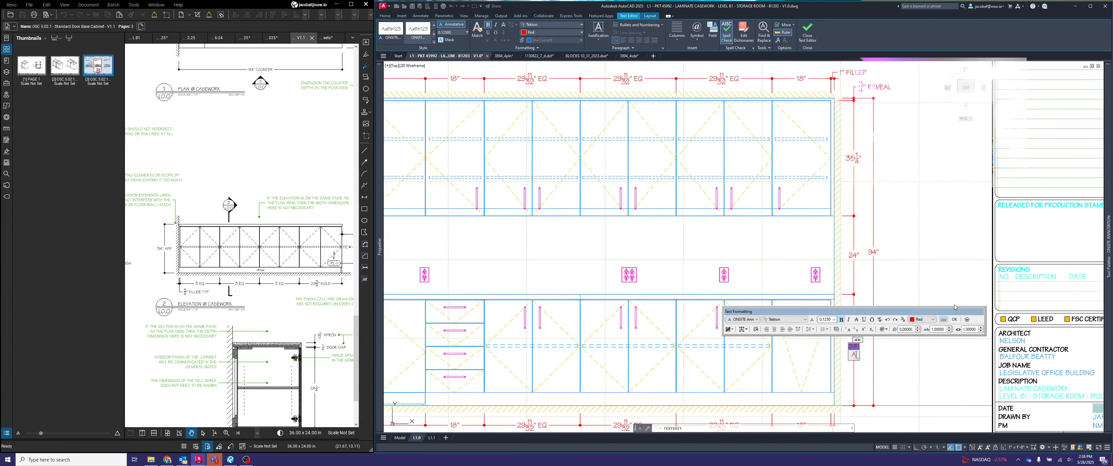
{"action": "left_click", "coordinate": [964, 374]}
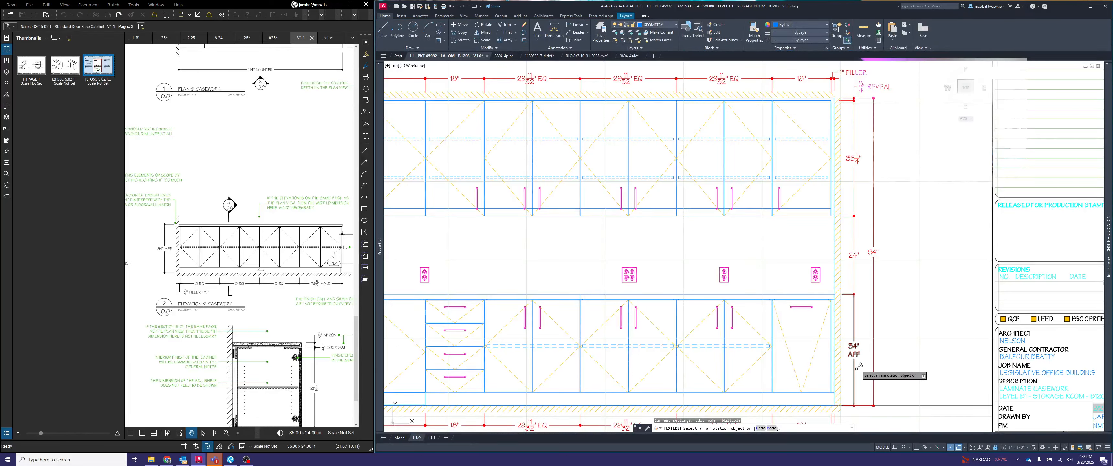
{"action": "key", "text": "Escape"}
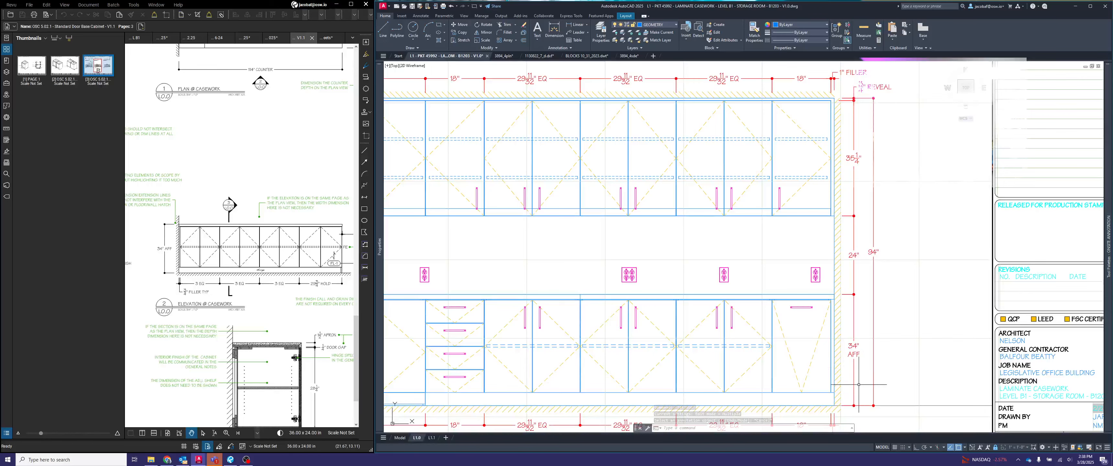
{"action": "key", "text": "Escape"}
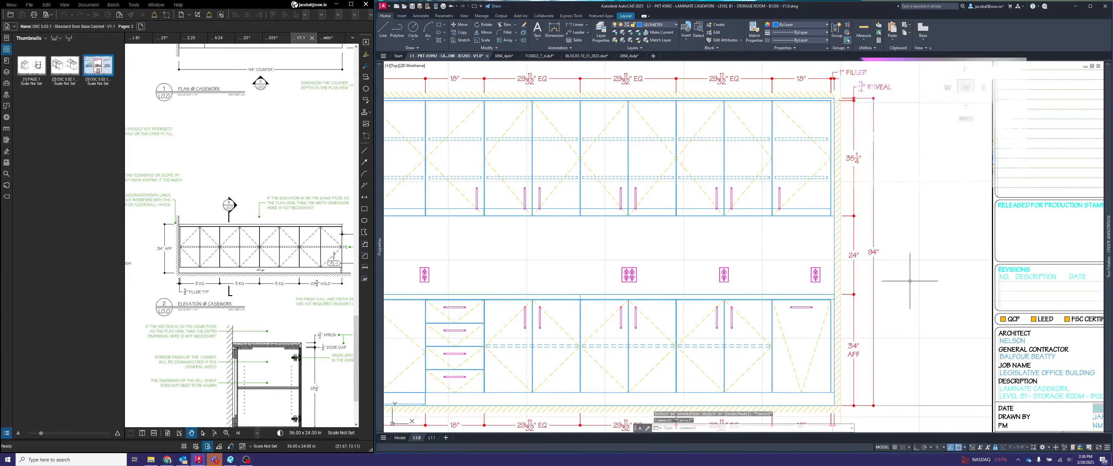
- Edit the overall height dimension text to read VIF above and AFF below the measurement
{"action": "double_click", "coordinate": [874, 251]}
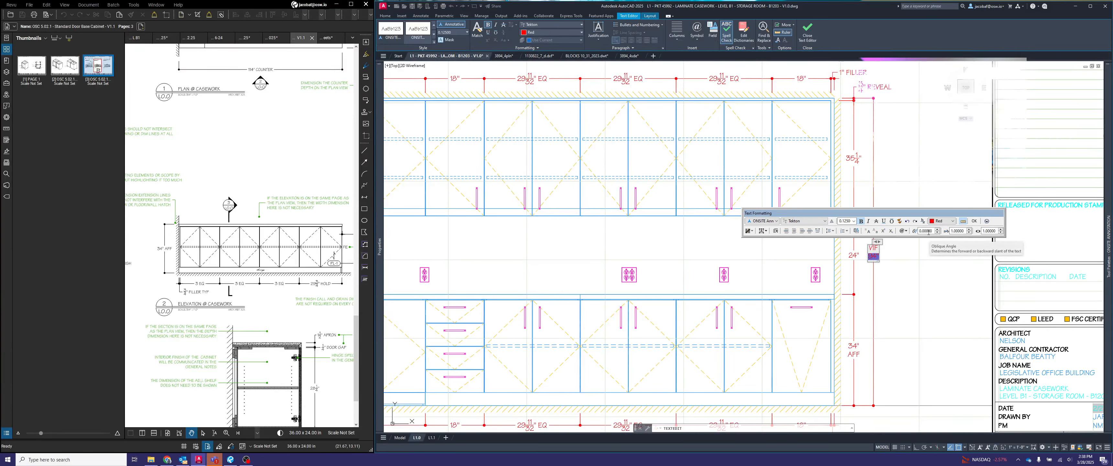
{"action": "left_click", "coordinate": [903, 276]}
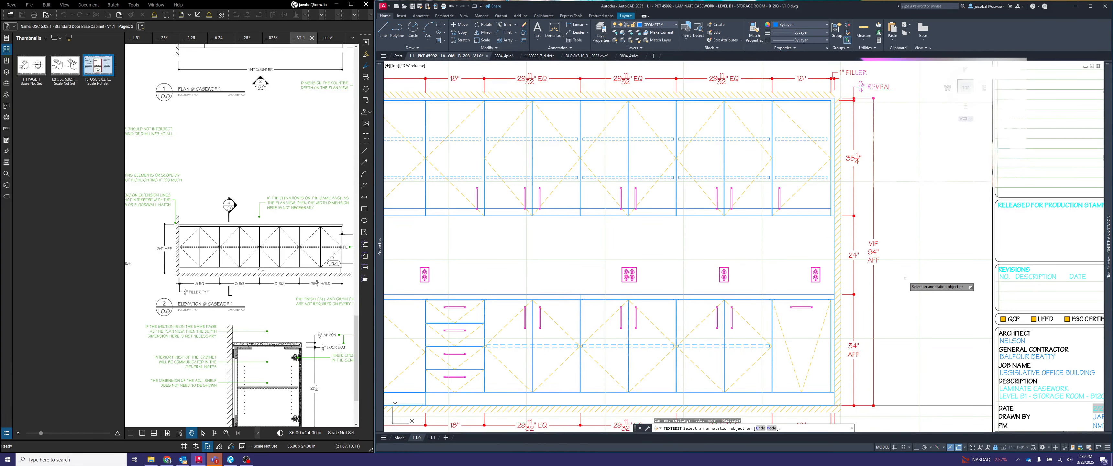
{"action": "key", "text": "Escape"}
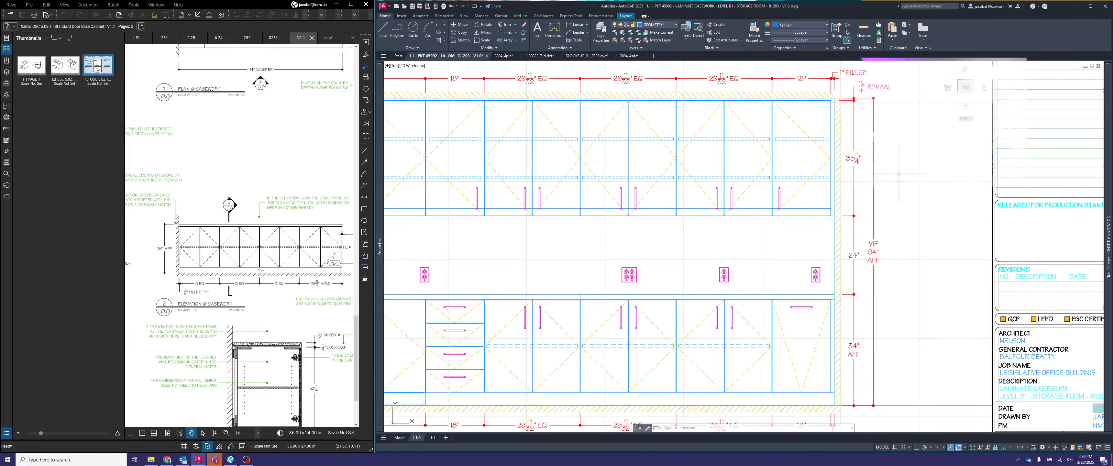
- Add a vertical linear dimension outside the opposite wall, from the floor to the underside of the short upper cabinet
{"action": "scroll", "coordinate": [925, 203], "scroll_direction": "down", "scroll_amount": 4}
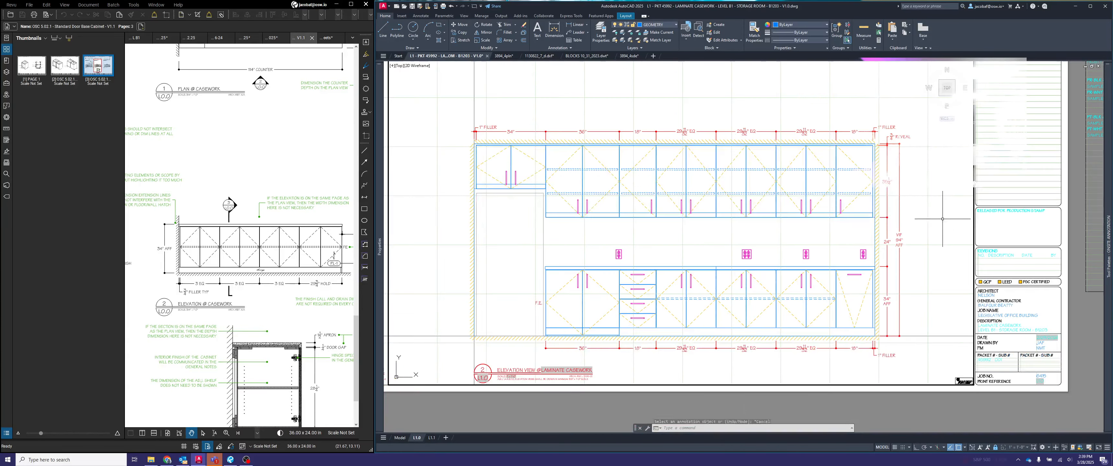
{"action": "middle_click_drag", "start_coordinate": [879, 240], "coordinate": [907, 219]}
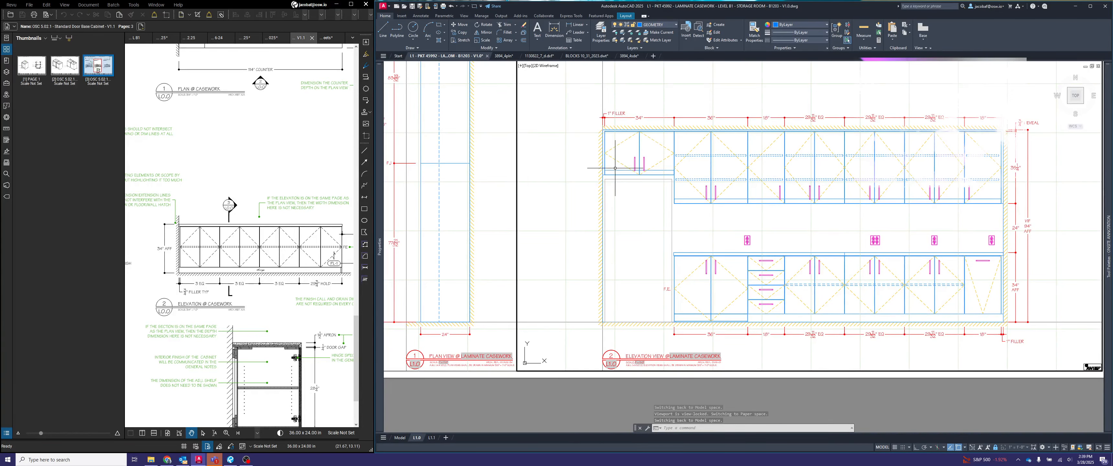
{"action": "scroll", "coordinate": [612, 236], "scroll_direction": "up", "scroll_amount": 3}
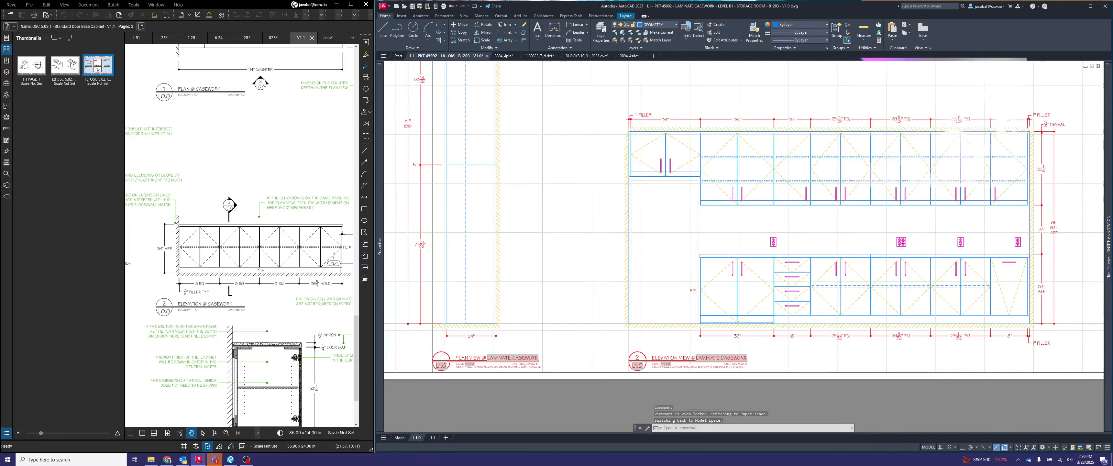
{"action": "middle_click_drag", "start_coordinate": [683, 269], "coordinate": [671, 254]}
{"action": "key", "text": "Escape"}
{"action": "key", "text": "Escape"}
{"action": "key", "text": "Escape"}
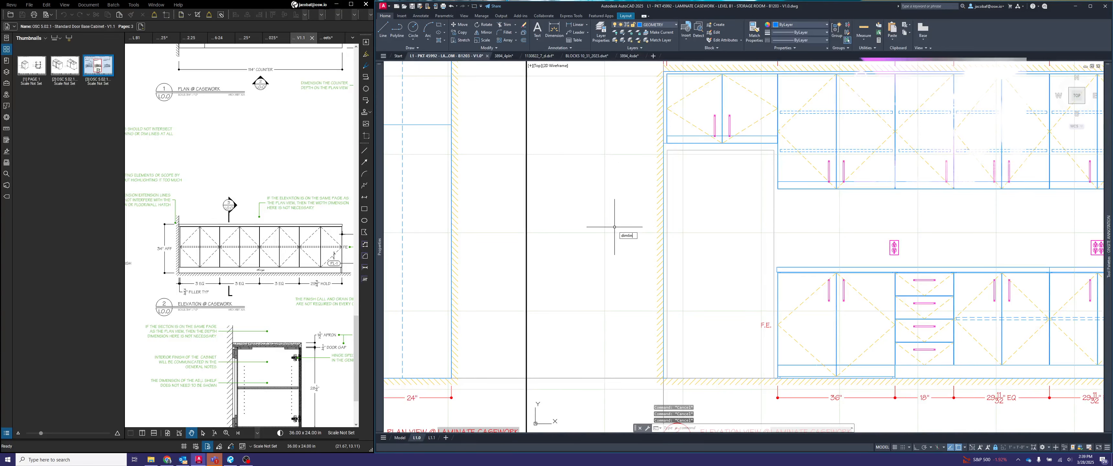
{"action": "key", "text": "Return"}
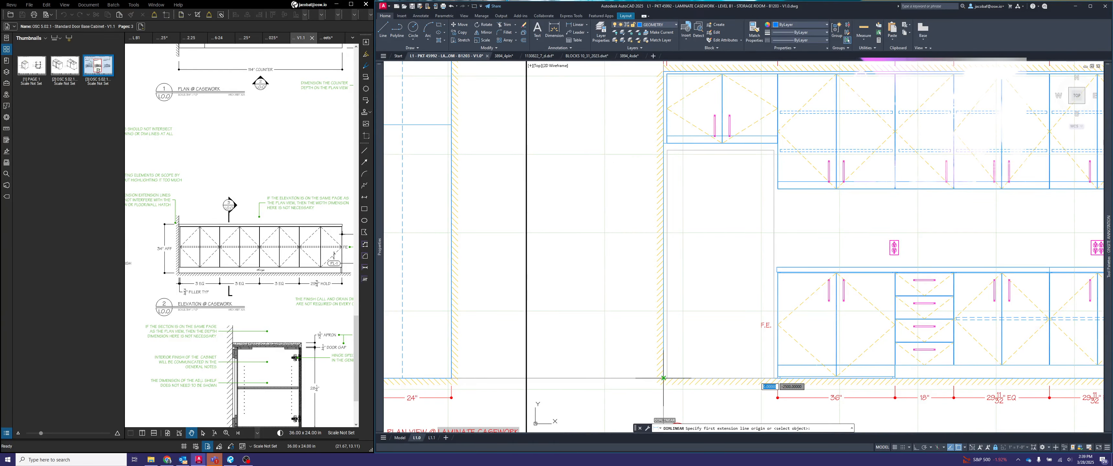
{"action": "left_click", "coordinate": [664, 378]}
{"action": "scroll", "coordinate": [672, 145], "scroll_direction": "up", "scroll_amount": 3}
{"action": "left_click", "coordinate": [683, 140]}
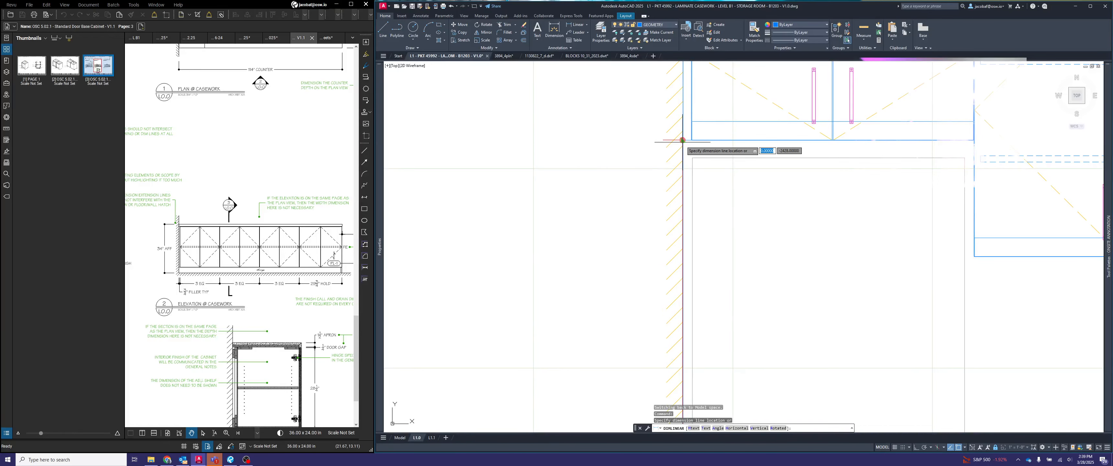
{"action": "scroll", "coordinate": [683, 141], "scroll_direction": "down", "scroll_amount": 3}
{"action": "left_click", "coordinate": [639, 165]}
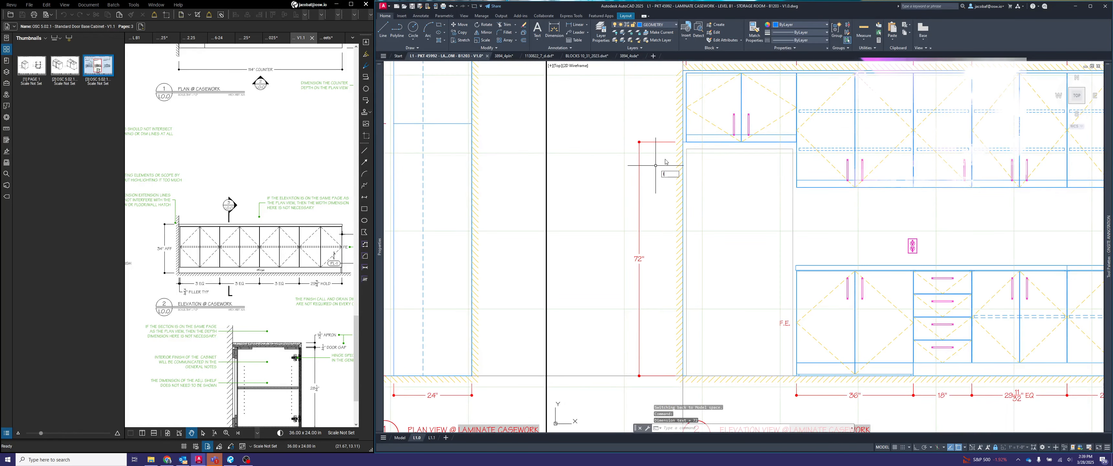
- Draw a 6" horizontal guide line outward from the wall beside the short upper cabinet, with ortho mode on
{"action": "scroll", "coordinate": [678, 87], "scroll_direction": "up", "scroll_amount": 3}
{"action": "type", "text": "l"}
{"action": "key", "text": "Return"}
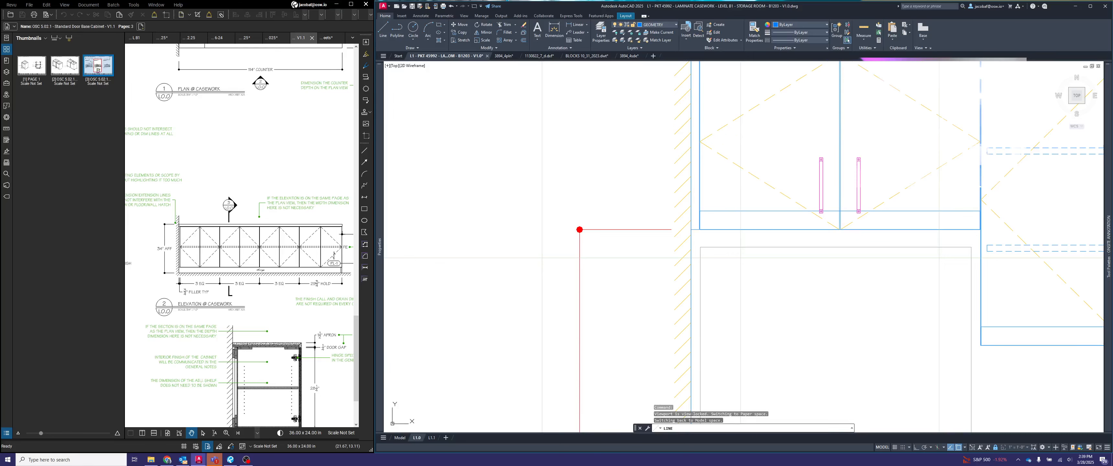
{"action": "left_click", "coordinate": [690, 199]}
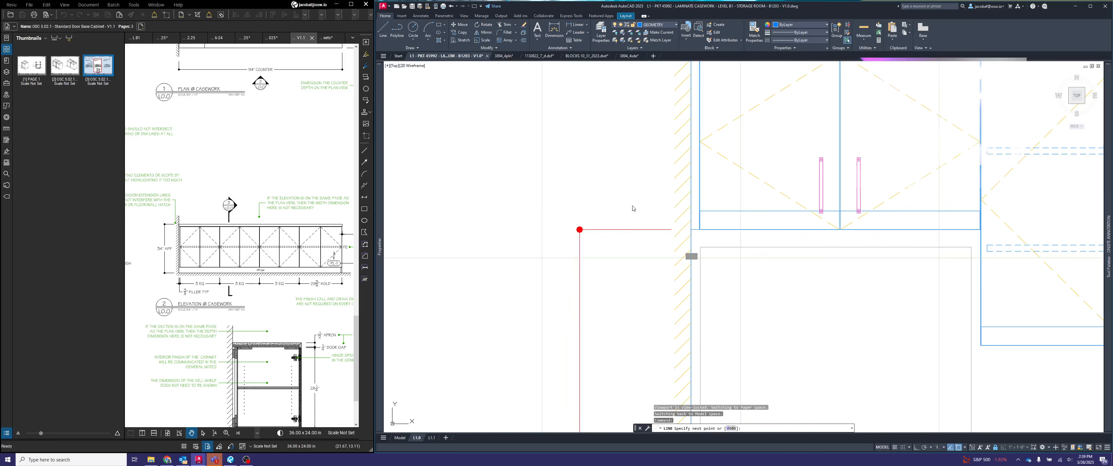
{"action": "type", "text": "6"}
{"action": "key", "text": "Return"}
{"action": "type", "text": "u"}
{"action": "key", "text": "Return"}
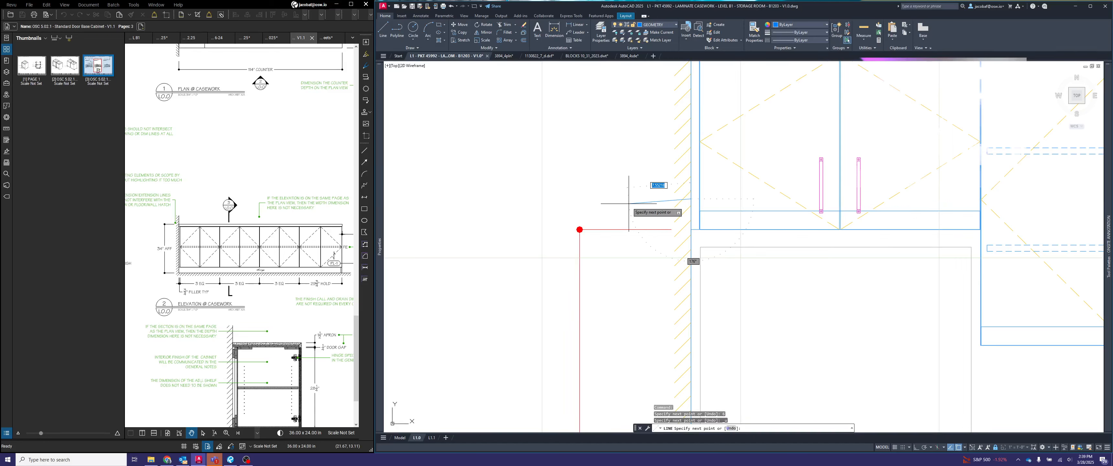
{"action": "key", "text": "F8"}
{"action": "type", "text": "6"}
{"action": "key", "text": "Return"}
{"action": "key", "text": "Escape"}
- Move the new vertical dimension line to the end of the 6" guide line, then delete the guide
{"action": "left_click", "coordinate": [634, 246]}
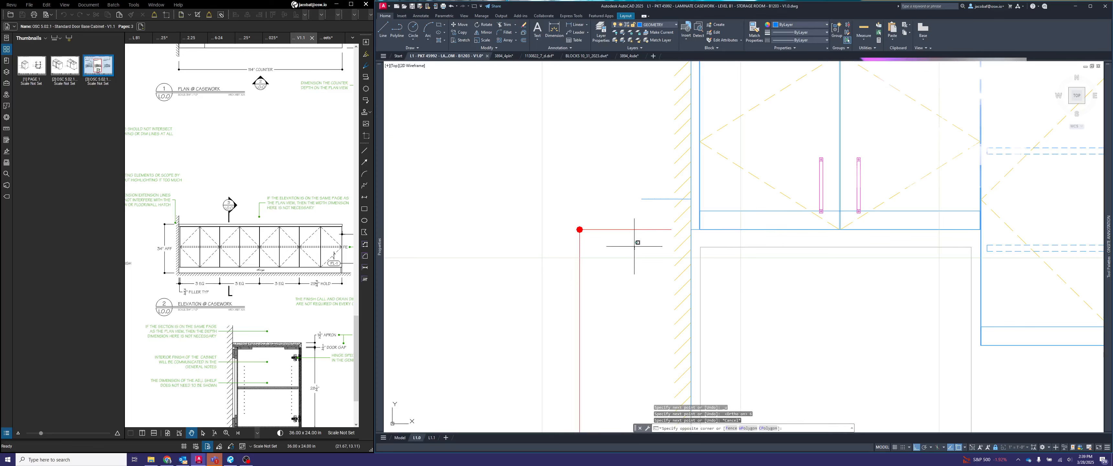
{"action": "left_click", "coordinate": [576, 225]}
{"action": "left_click", "coordinate": [580, 230]}
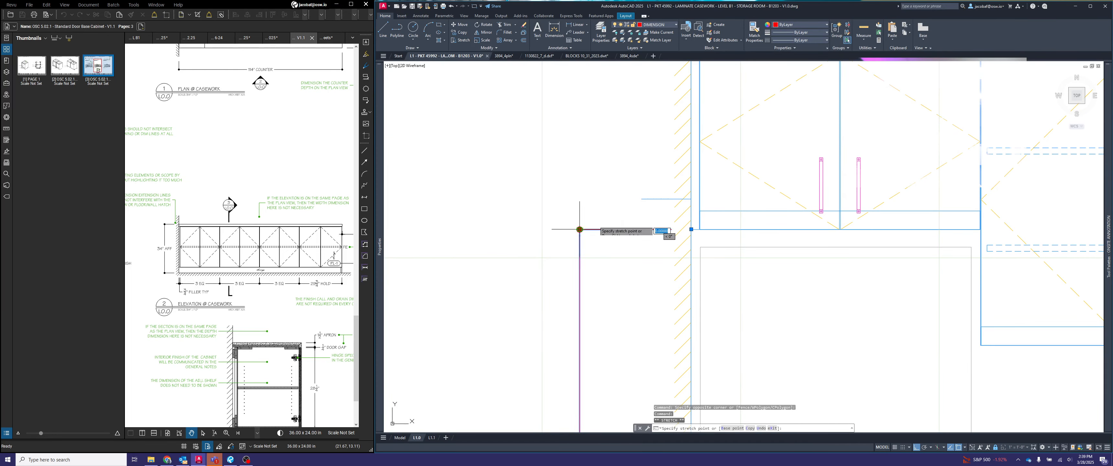
{"action": "left_click", "coordinate": [646, 198]}
{"action": "key", "text": "Escape"}
{"action": "left_click", "coordinate": [654, 205]}
{"action": "left_click", "coordinate": [649, 190]}
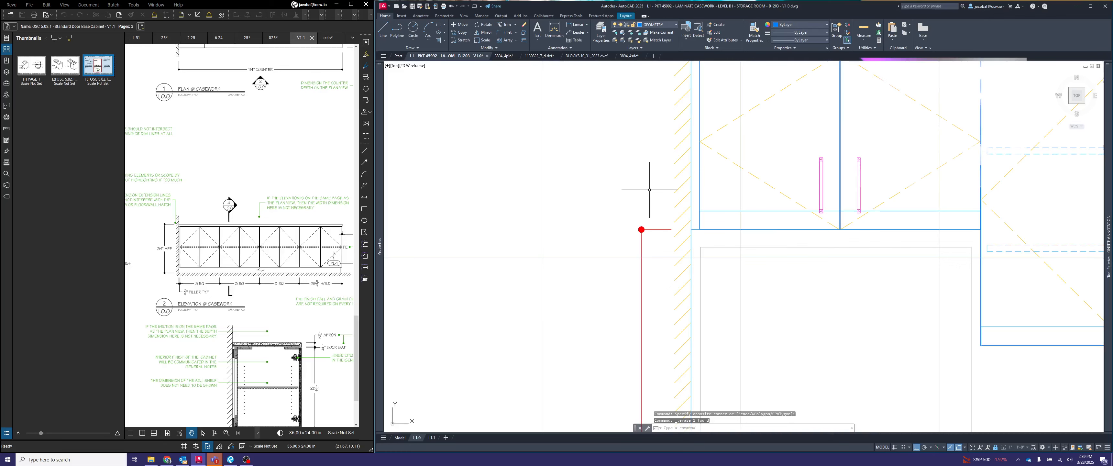
- Continue the vertical dimension upward to the top of the short upper cabinet and on to the ceiling line
{"action": "key", "text": "Return"}
{"action": "scroll", "coordinate": [610, 220], "scroll_direction": "down", "scroll_amount": 2}
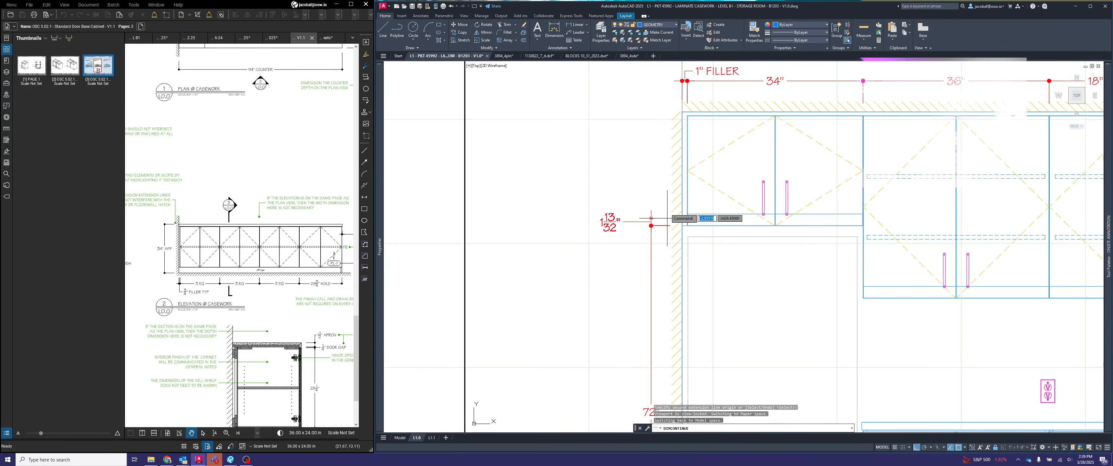
{"action": "scroll", "coordinate": [709, 125], "scroll_direction": "up", "scroll_amount": 8}
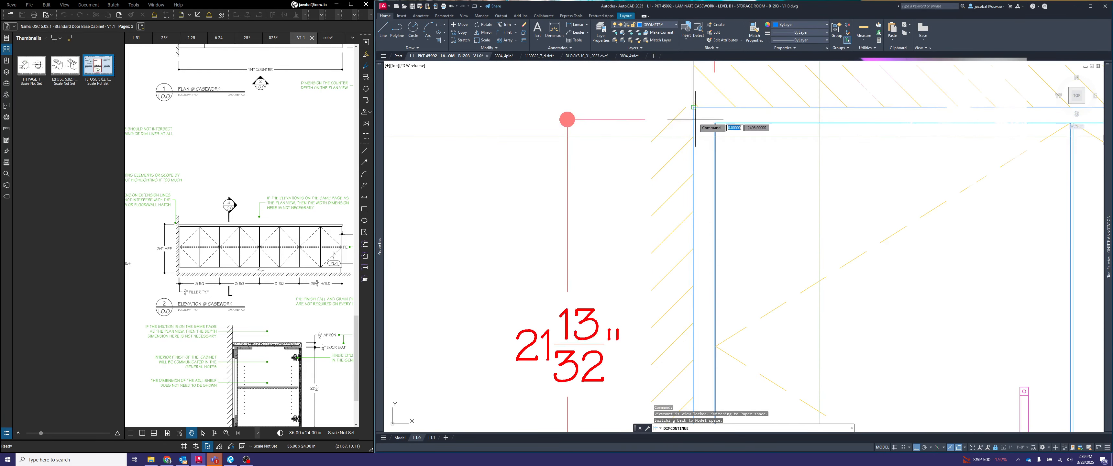
{"action": "scroll", "coordinate": [726, 125], "scroll_direction": "down", "scroll_amount": 6}
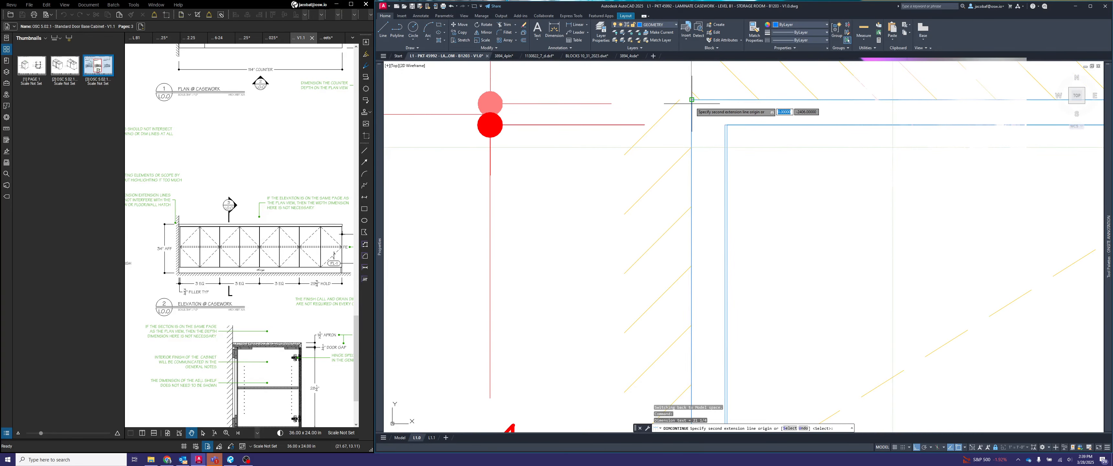
{"action": "key", "text": "Escape"}
- Append REVEAL to the small gap dimension between the short upper cabinet's top and the ceiling line
{"action": "scroll", "coordinate": [767, 155], "scroll_direction": "down", "scroll_amount": 2}
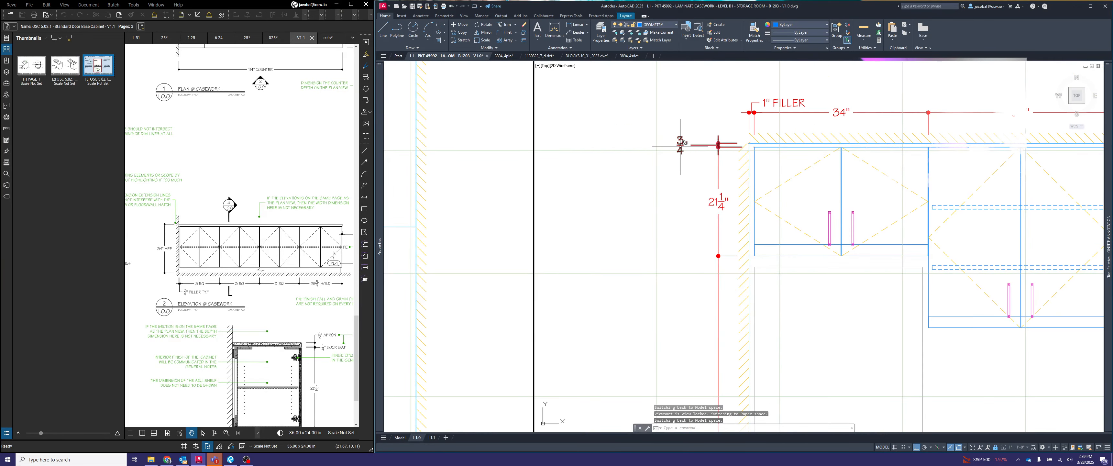
{"action": "left_click", "coordinate": [719, 145]}
{"action": "double_click", "coordinate": [680, 145]}
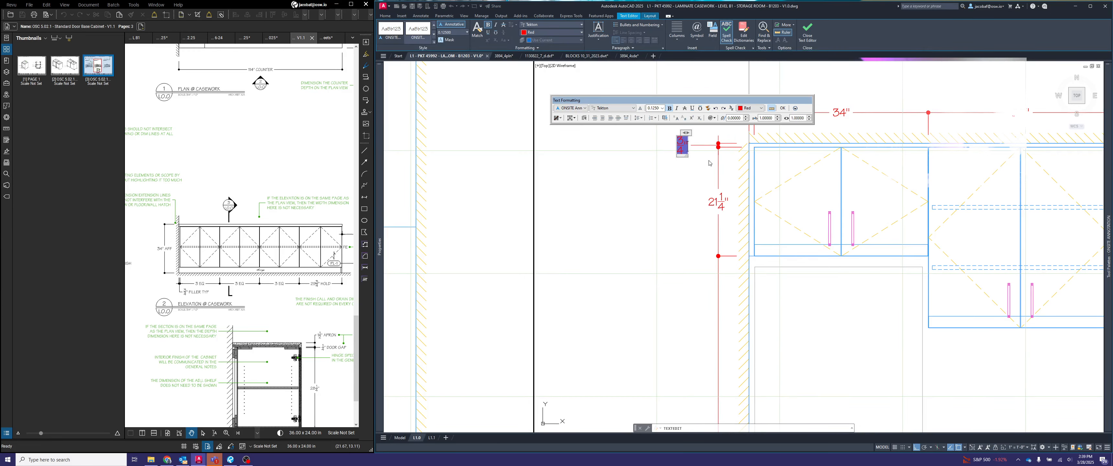
{"action": "type", "text": "REVEAL"}
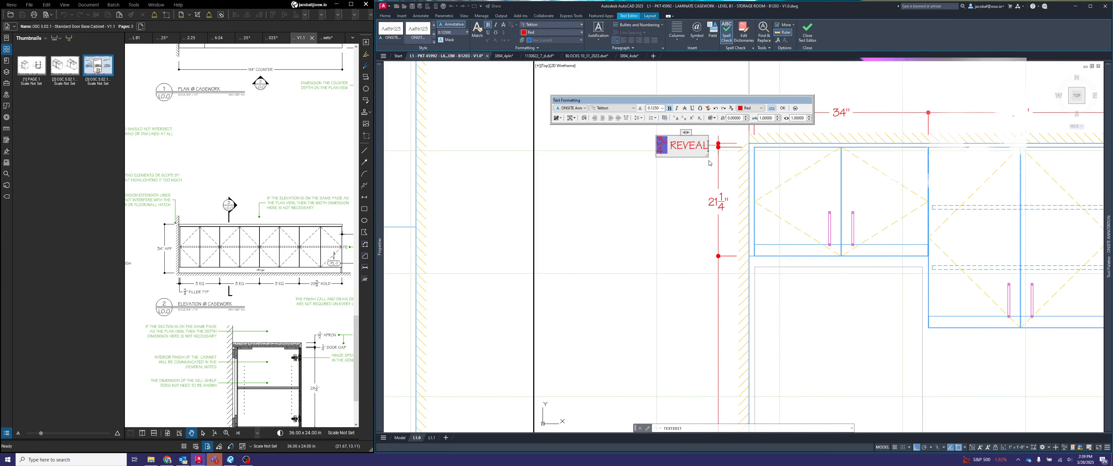
{"action": "left_click", "coordinate": [710, 195]}
{"action": "key", "text": "Escape"}
- Shift the REVEAL dimension text slightly closer to its dimension line
{"action": "left_click", "coordinate": [686, 148]}
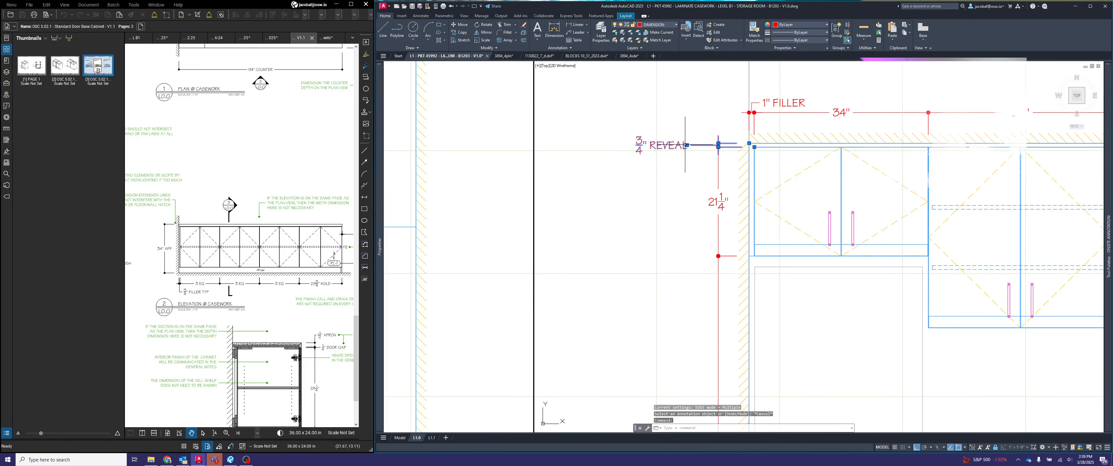
{"action": "left_click", "coordinate": [687, 146]}
{"action": "left_click", "coordinate": [700, 145]}
{"action": "key", "text": "Escape"}
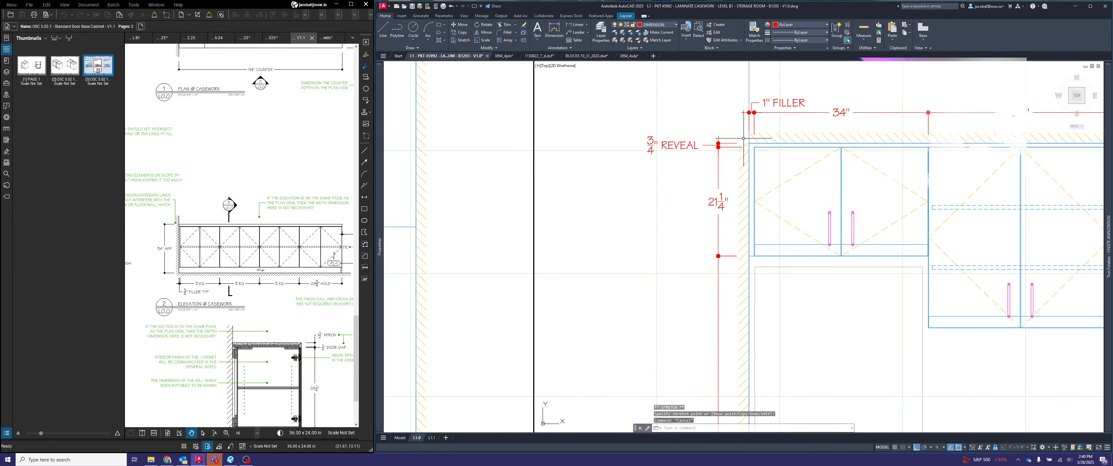
- Edit the dimension text below the short upper cabinet to read VWE above and AFF below the measurement
{"action": "scroll", "coordinate": [744, 138], "scroll_direction": "down", "scroll_amount": 5}
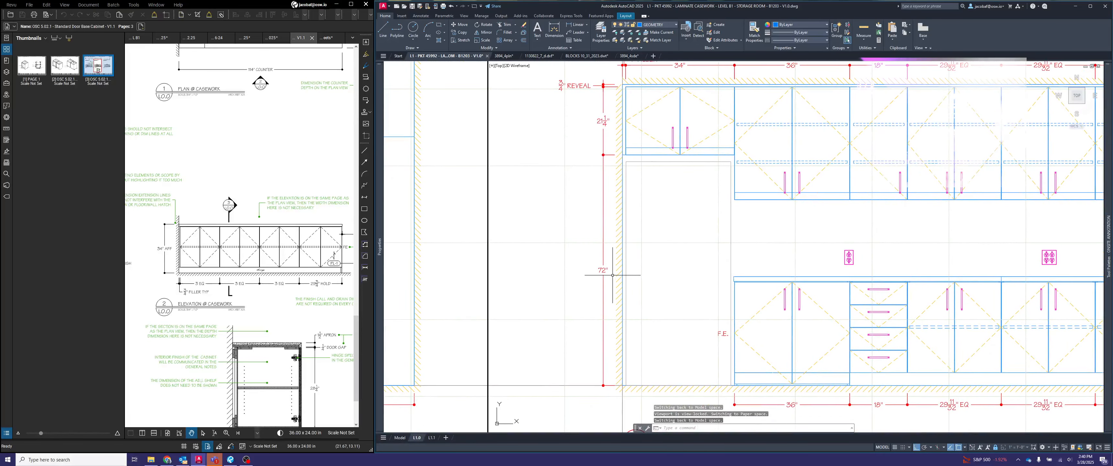
{"action": "double_click", "coordinate": [603, 270]}
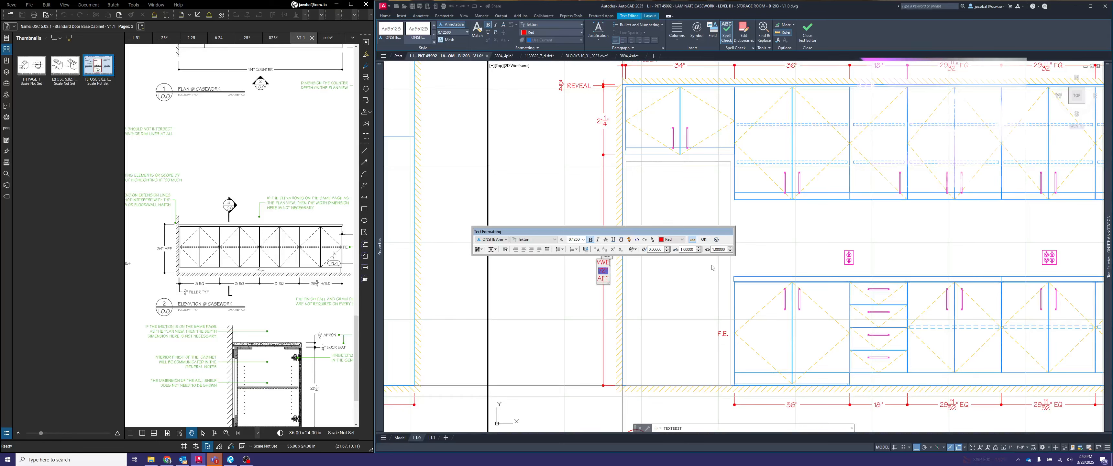
{"action": "left_click", "coordinate": [800, 233]}
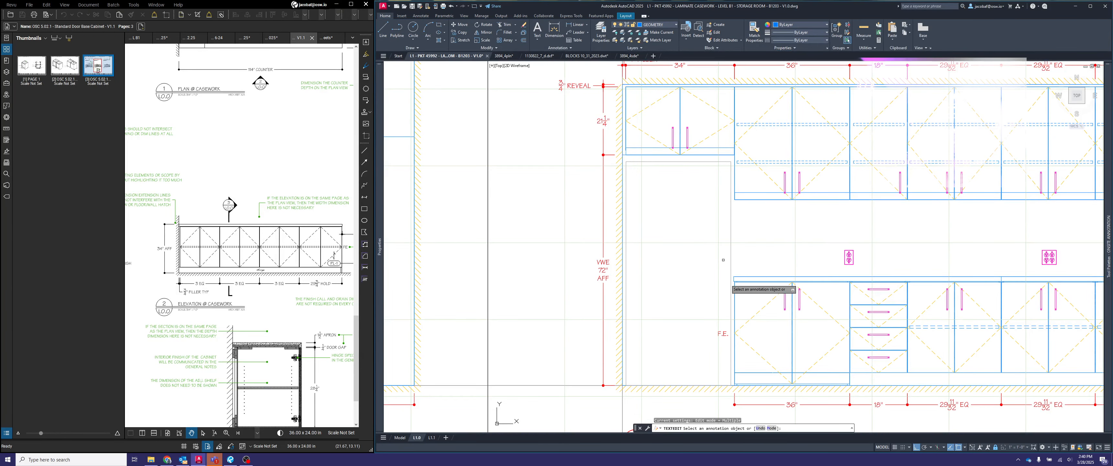
{"action": "key", "text": "Escape"}
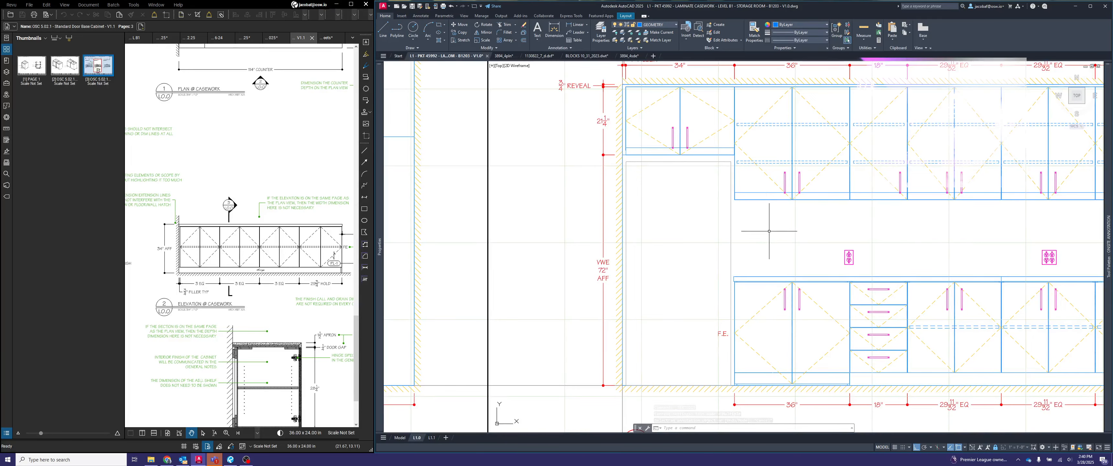
{"action": "middle_click_drag", "start_coordinate": [770, 232], "coordinate": [774, 151]}
{"action": "scroll", "coordinate": [705, 328], "scroll_direction": "up", "scroll_amount": 2}
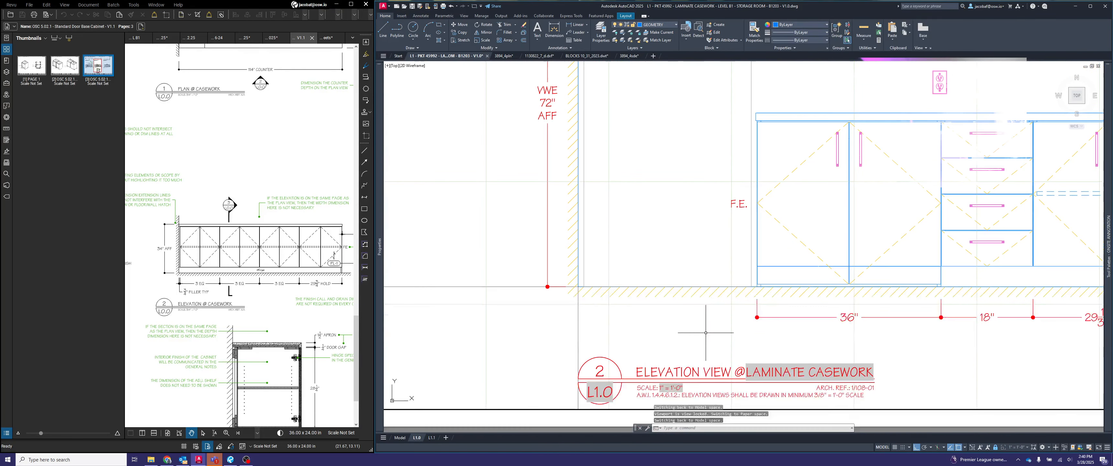
- Add a linear dimension along the floor from the wall to the first base cabinet, in line with the bottom width chain
{"action": "left_click", "coordinate": [702, 331]}
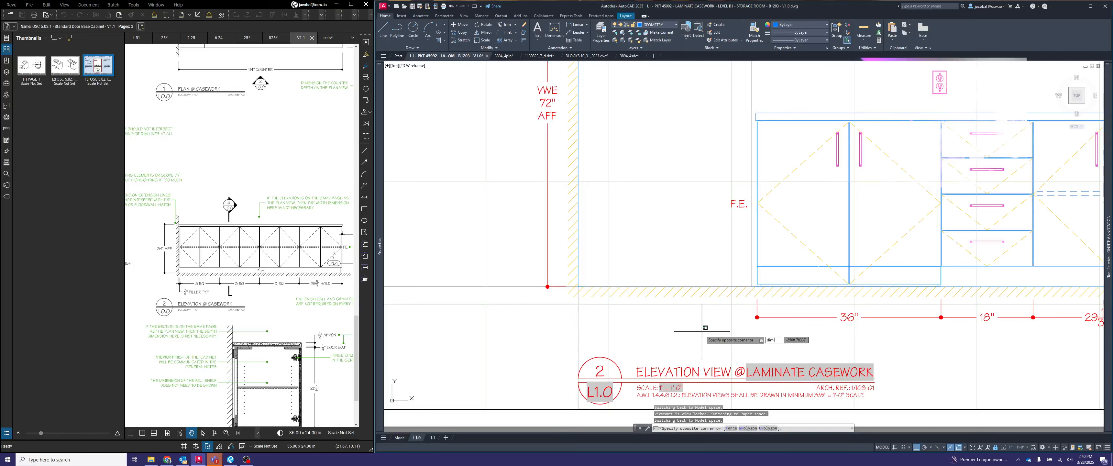
{"action": "type", "text": "dimlin"}
{"action": "key", "text": "Return"}
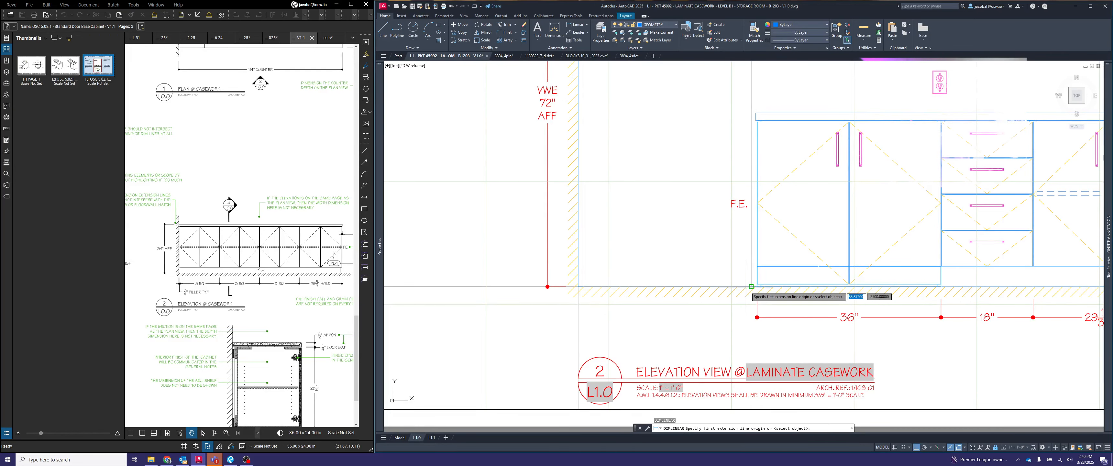
{"action": "left_click", "coordinate": [579, 286]}
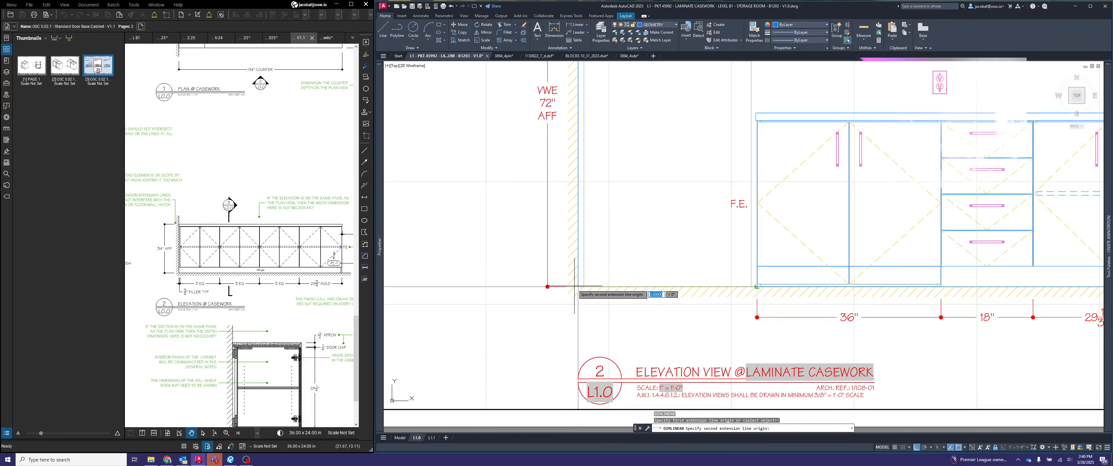
{"action": "left_click", "coordinate": [757, 287]}
{"action": "scroll", "coordinate": [757, 317], "scroll_direction": "up", "scroll_amount": 3}
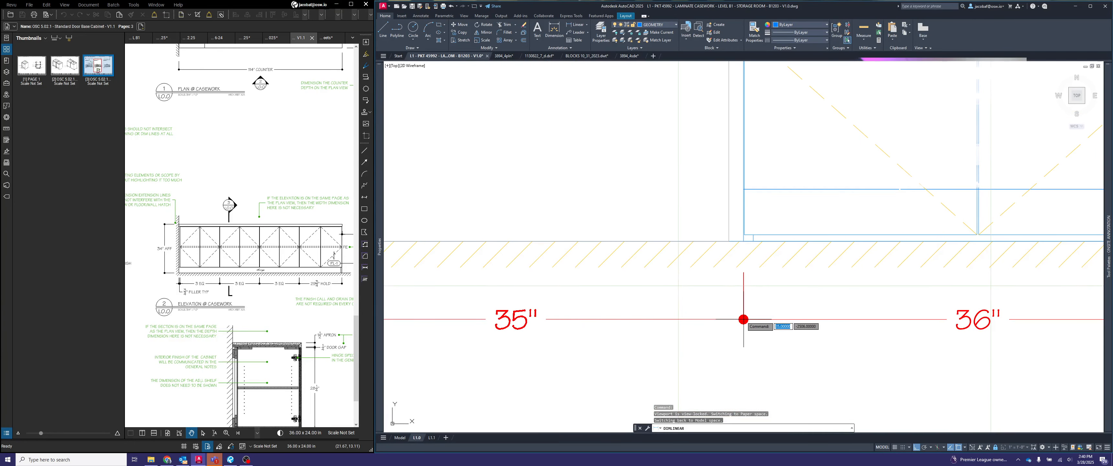
{"action": "left_click", "coordinate": [758, 317]}
- Align the new wall-to-cabinet dimension's line exactly with the adjoining 36" dimension line
{"action": "left_click", "coordinate": [743, 318]}
{"action": "scroll", "coordinate": [740, 318], "scroll_direction": "up", "scroll_amount": 2}
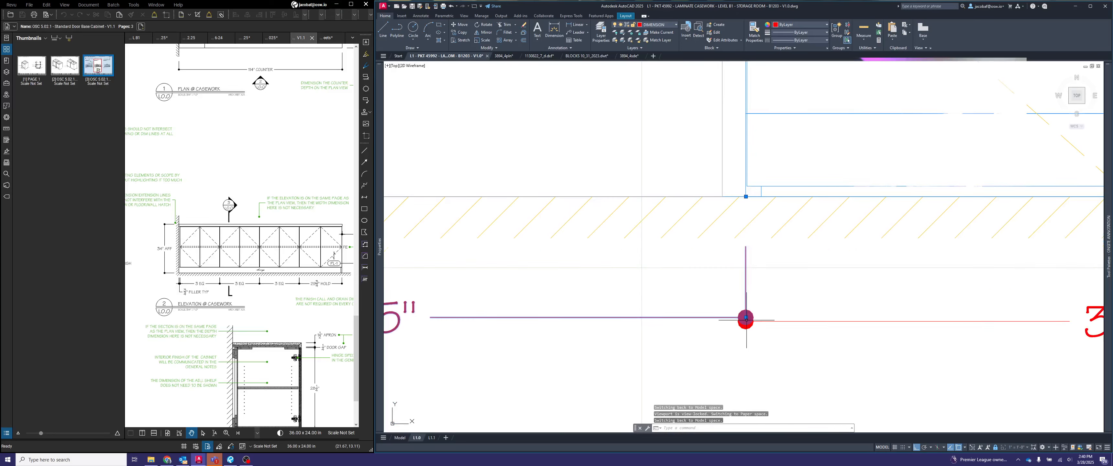
{"action": "left_click", "coordinate": [745, 316]}
{"action": "left_click", "coordinate": [746, 319]}
{"action": "scroll", "coordinate": [814, 312], "scroll_direction": "down", "scroll_amount": 2}
{"action": "scroll", "coordinate": [814, 311], "scroll_direction": "down", "scroll_amount": 2}
{"action": "key", "text": "Escape"}
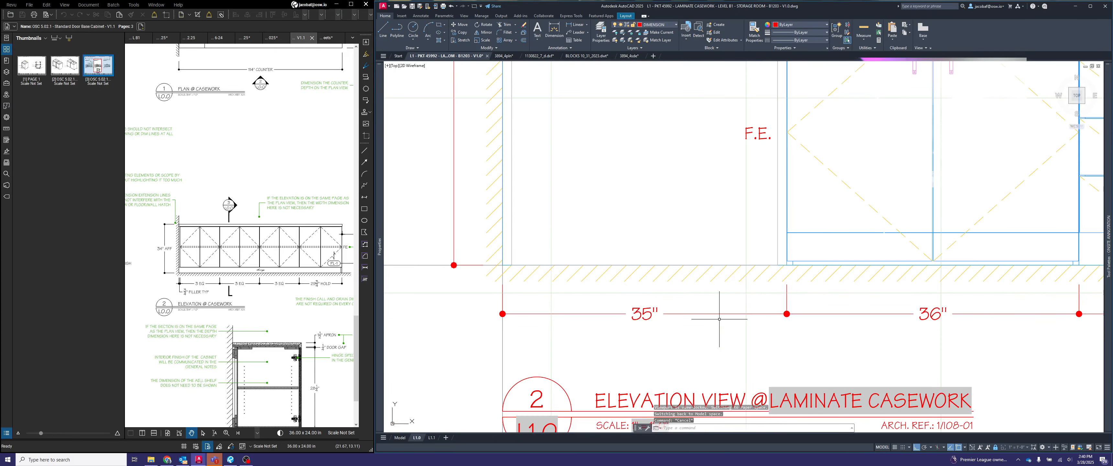
- Add VWE before the measurement of the wall-to-cabinet dimension and return to paper space
{"action": "left_click", "coordinate": [655, 315]}
{"action": "left_click", "coordinate": [652, 313]}
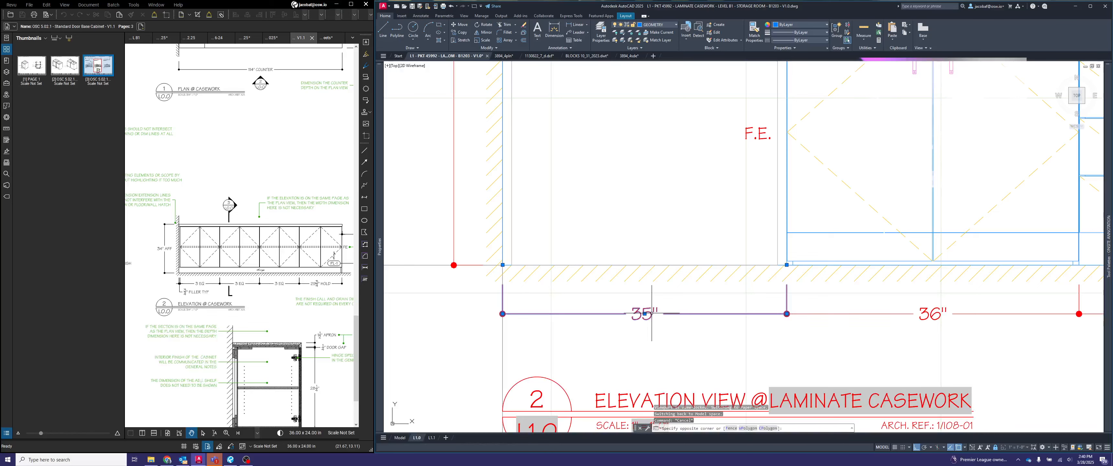
{"action": "double_click", "coordinate": [652, 313]}
{"action": "type", "text": "V"}
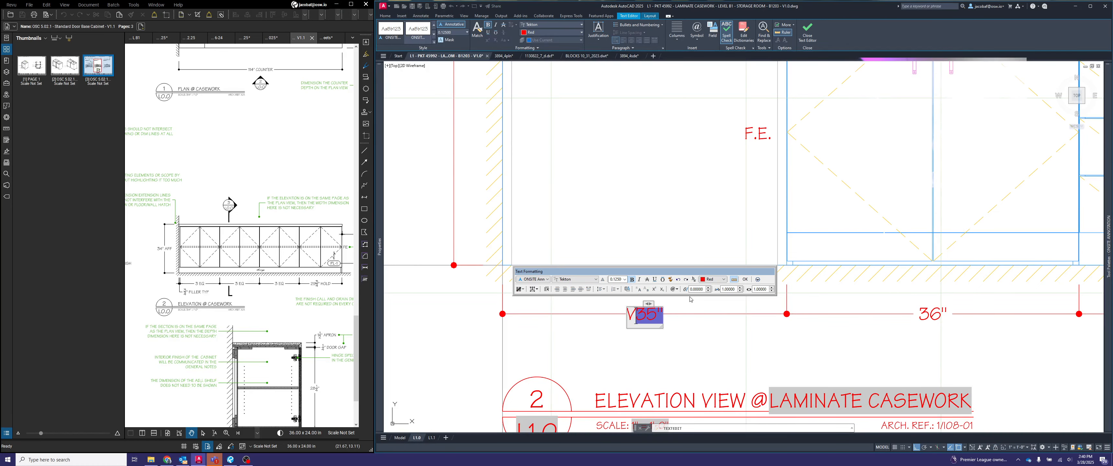
{"action": "type", "text": "WE"}
{"action": "left_click", "coordinate": [819, 329]}
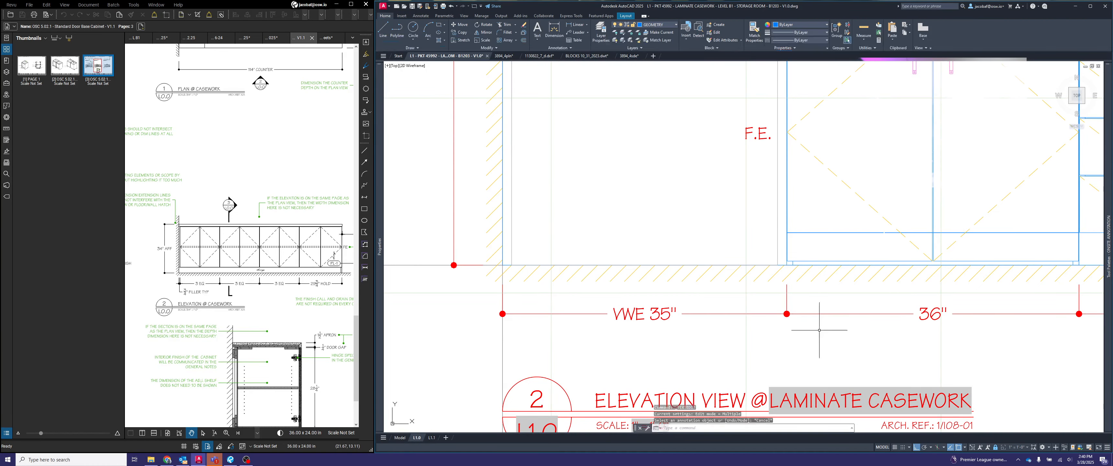
{"action": "type", "text": "ps"}
{"action": "key", "text": "Return"}
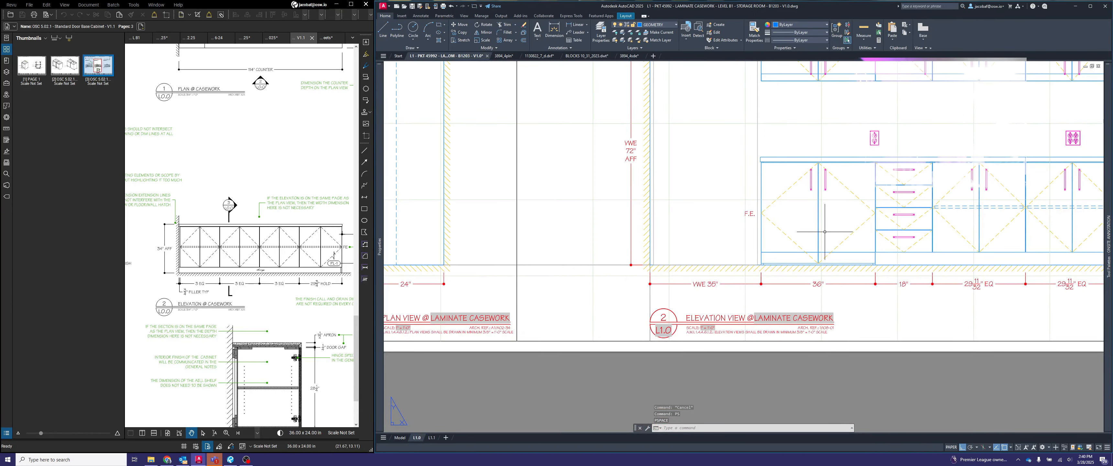
- Review the F.E. label and the area below the short upper cabinet, and activate the elevation viewport for editing
{"action": "scroll", "coordinate": [825, 232], "scroll_direction": "down", "scroll_amount": 1}
{"action": "scroll", "coordinate": [672, 281], "scroll_direction": "down", "scroll_amount": 1}
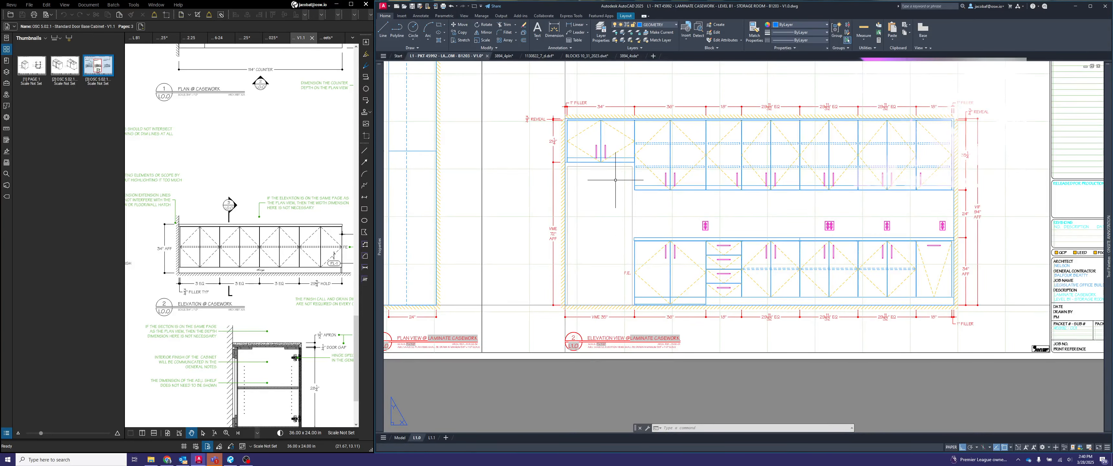
{"action": "scroll", "coordinate": [630, 284], "scroll_direction": "up", "scroll_amount": 4}
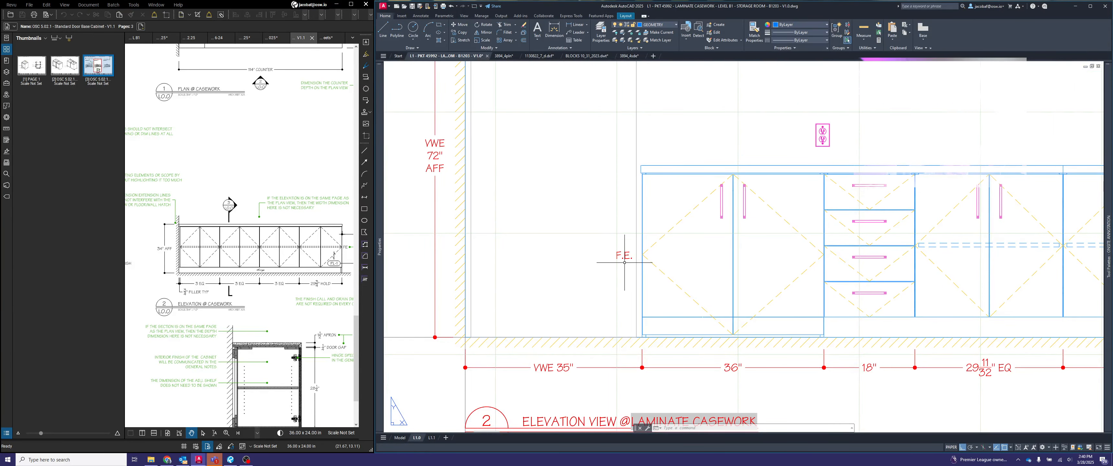
{"action": "scroll", "coordinate": [622, 268], "scroll_direction": "down", "scroll_amount": 4}
{"action": "scroll", "coordinate": [632, 218], "scroll_direction": "up", "scroll_amount": 4}
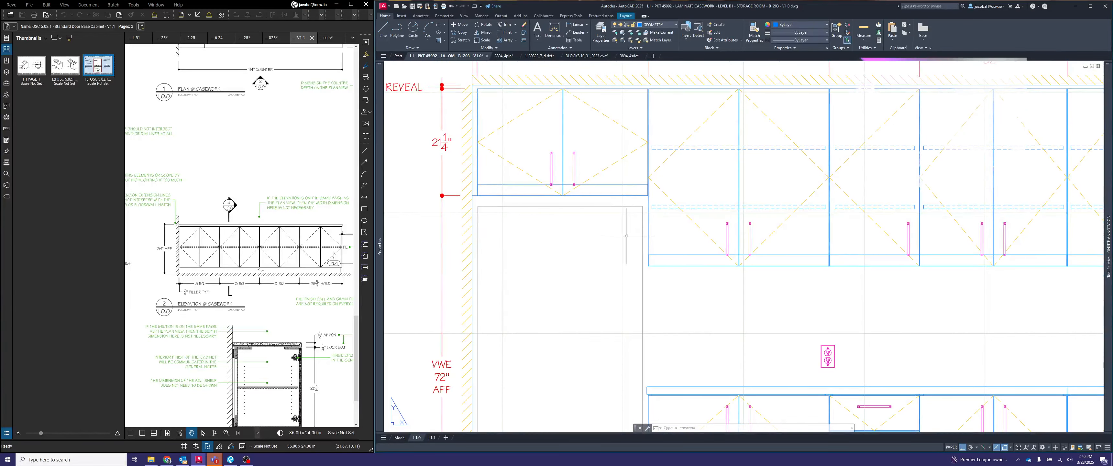
{"action": "scroll", "coordinate": [630, 231], "scroll_direction": "down", "scroll_amount": 4}
{"action": "scroll", "coordinate": [630, 237], "scroll_direction": "up", "scroll_amount": 3}
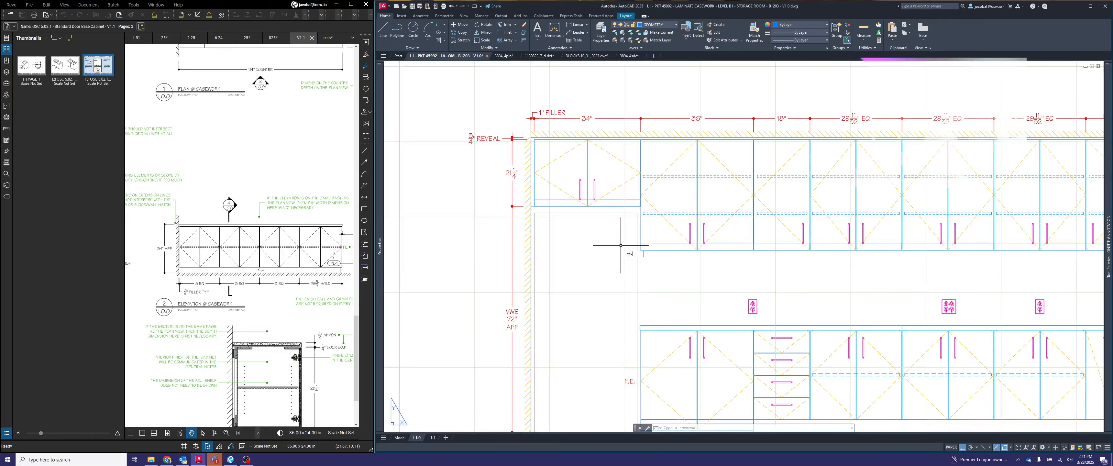
{"action": "key", "text": "Escape"}
{"action": "scroll", "coordinate": [621, 250], "scroll_direction": "down", "scroll_amount": 2}
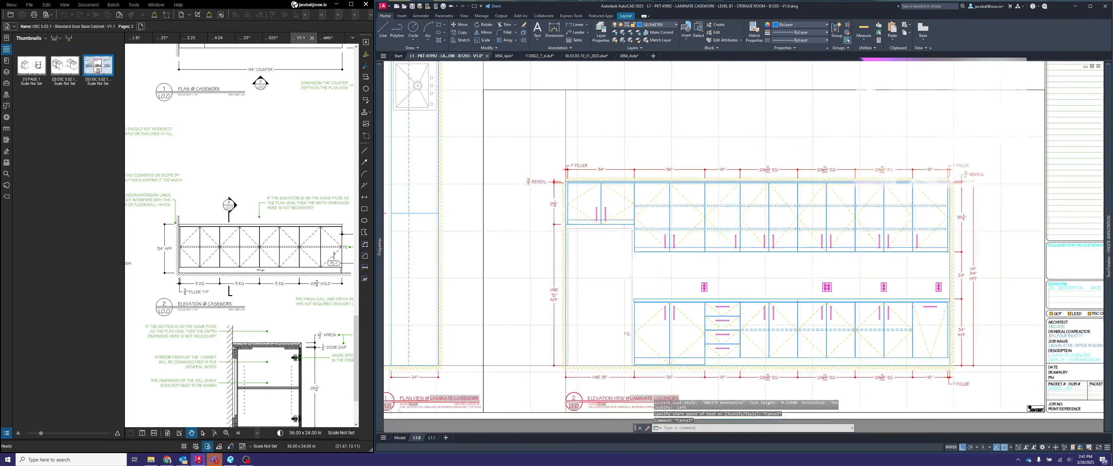
{"action": "double_click", "coordinate": [607, 252]}
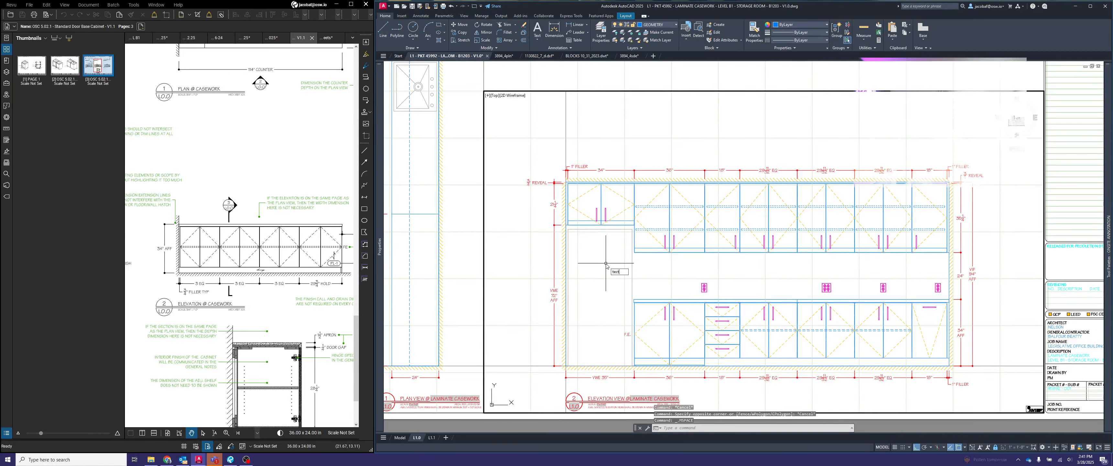
{"action": "key", "text": "space"}
{"action": "scroll", "coordinate": [606, 252], "scroll_direction": "up", "scroll_amount": 4}
{"action": "key", "text": "Escape"}
{"action": "key", "text": "Escape"}
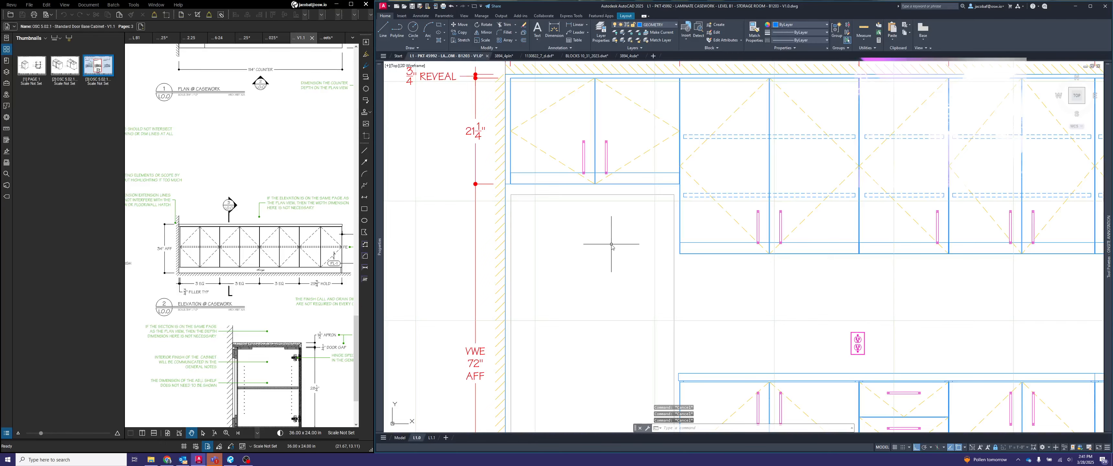
{"action": "key", "text": "space"}
{"action": "scroll", "coordinate": [630, 211], "scroll_direction": "up", "scroll_amount": 4}
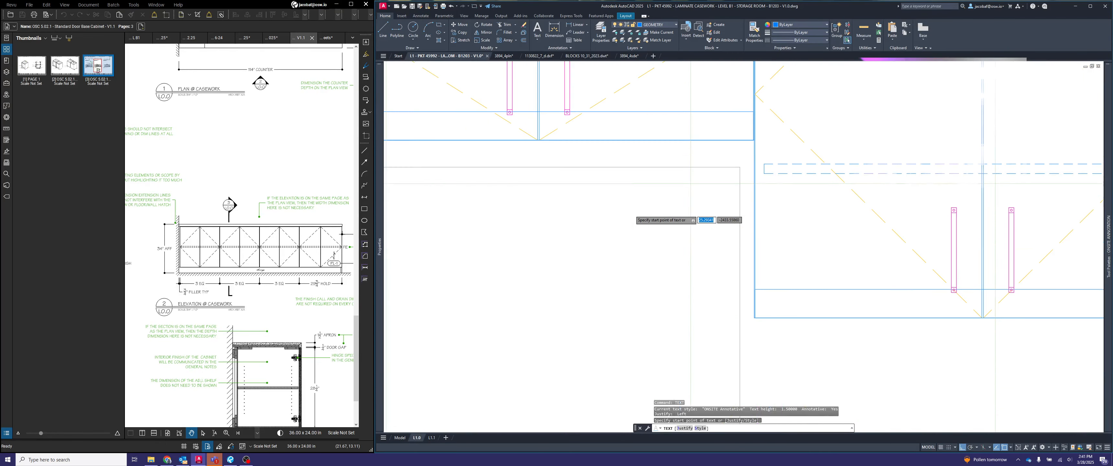
{"action": "left_click", "coordinate": [648, 224]}
{"action": "key", "text": "space"}
{"action": "key", "text": "Return"}
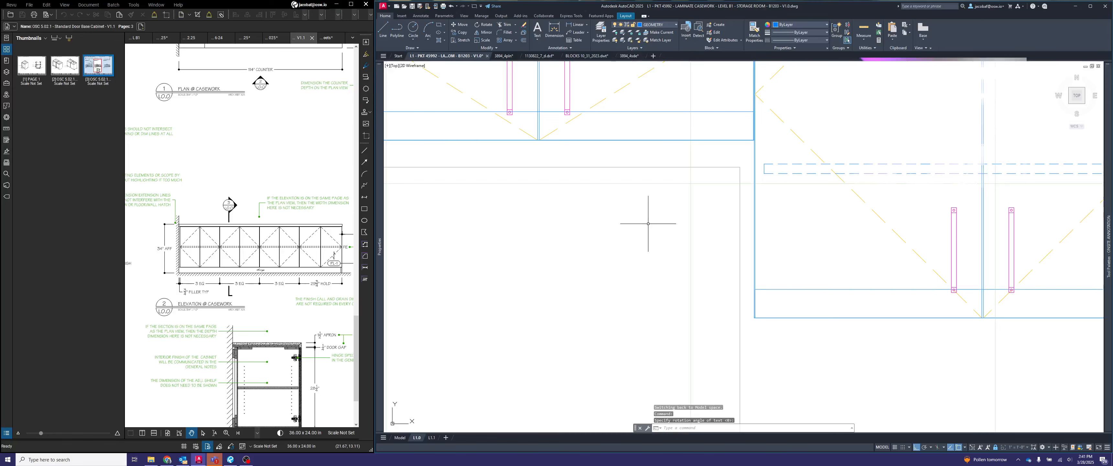
- Add a single-line text label FE in the open area below the short upper cabinet
{"action": "left_click", "coordinate": [612, 208]}
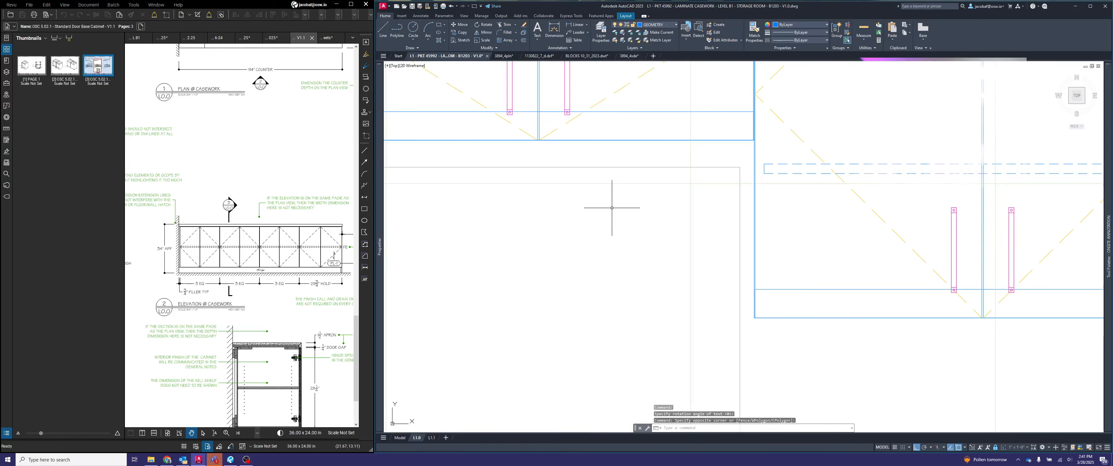
{"action": "type", "text": "text"}
{"action": "key", "text": "space"}
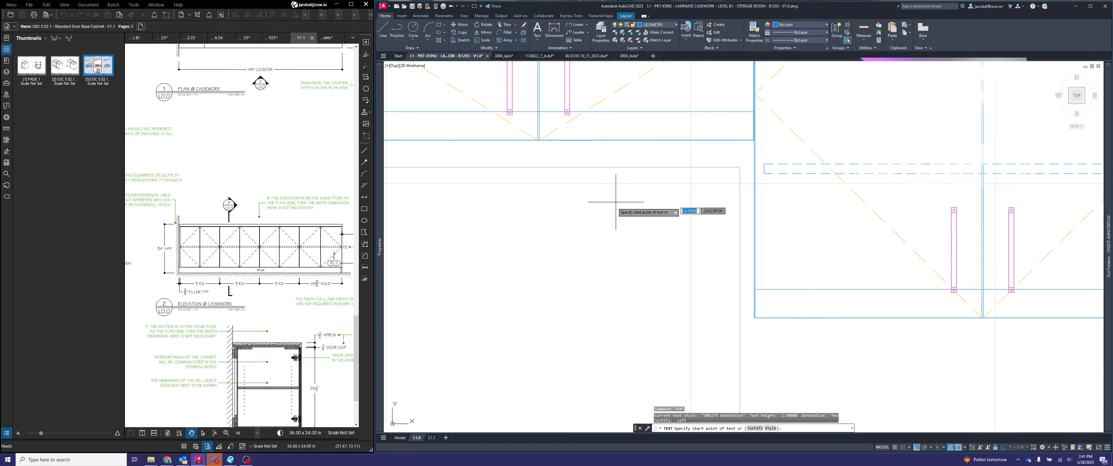
{"action": "left_click", "coordinate": [618, 225]}
{"action": "key", "text": "space"}
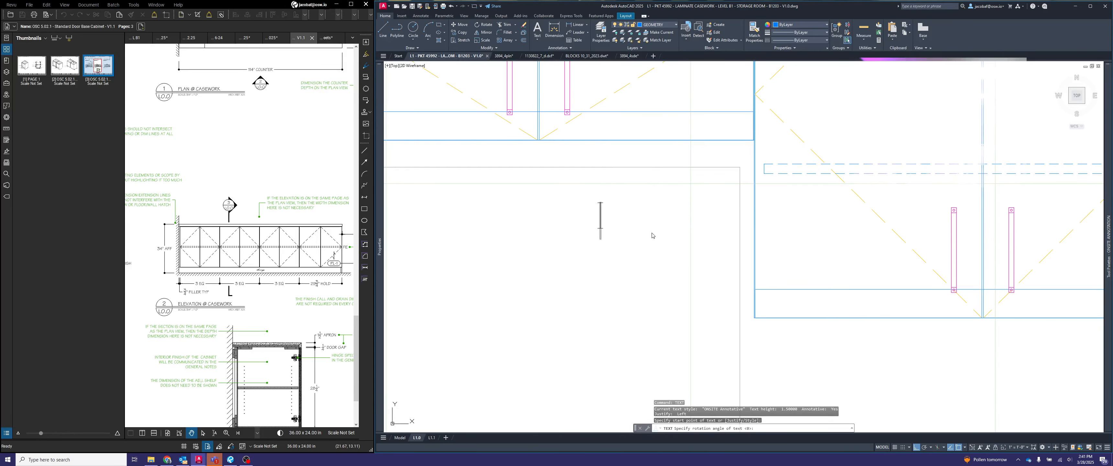
{"action": "type", "text": "FE"}
{"action": "key", "text": "Escape"}
{"action": "key", "text": "Escape"}
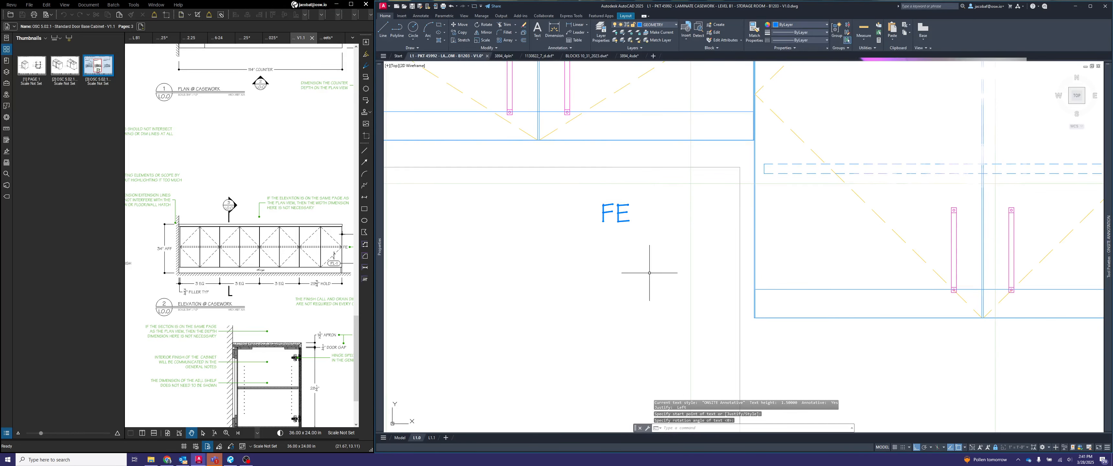
- Move the FE label beside the exposed side of the adjoining taller upper cabinet and assign it to the DIMENSION layer
{"action": "left_click", "coordinate": [654, 253]}
{"action": "left_click", "coordinate": [612, 218]}
{"action": "left_click", "coordinate": [601, 222]}
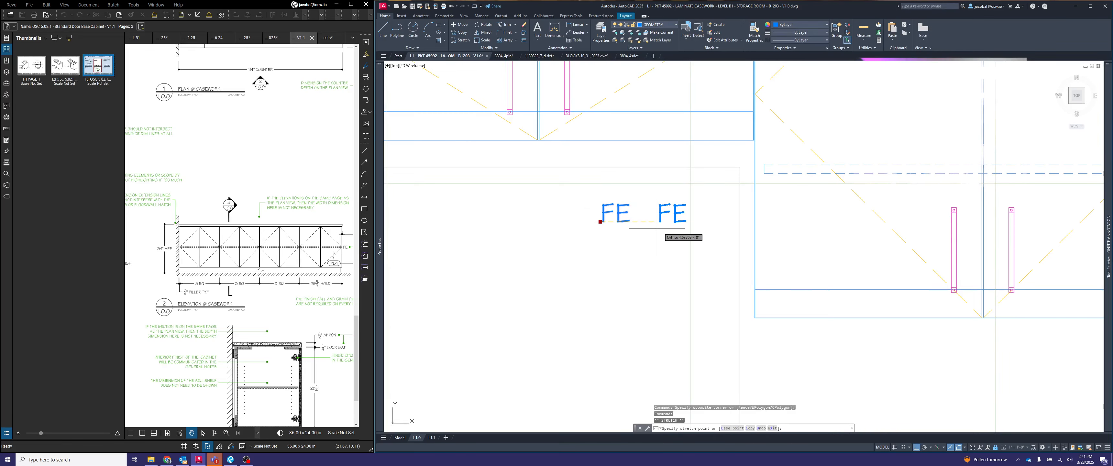
{"action": "left_click", "coordinate": [701, 234]}
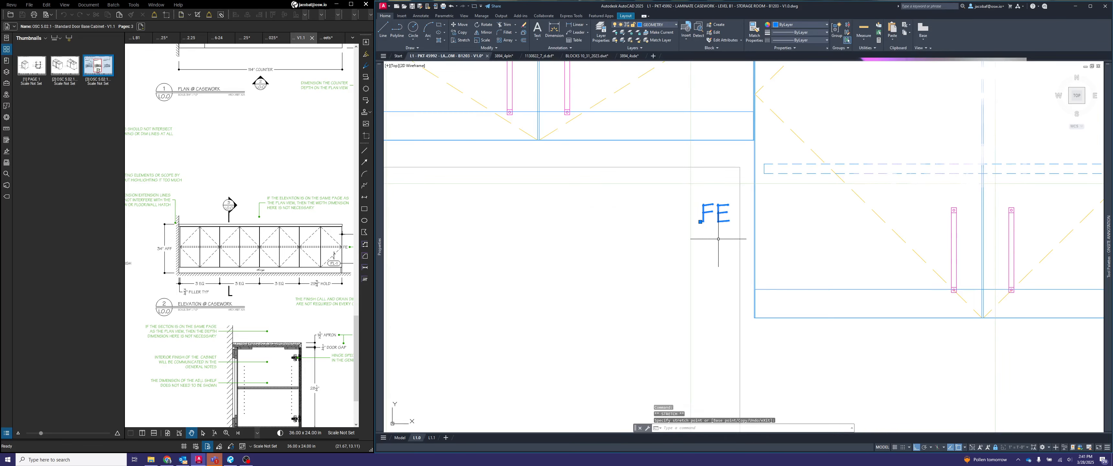
{"action": "left_click", "coordinate": [661, 25]}
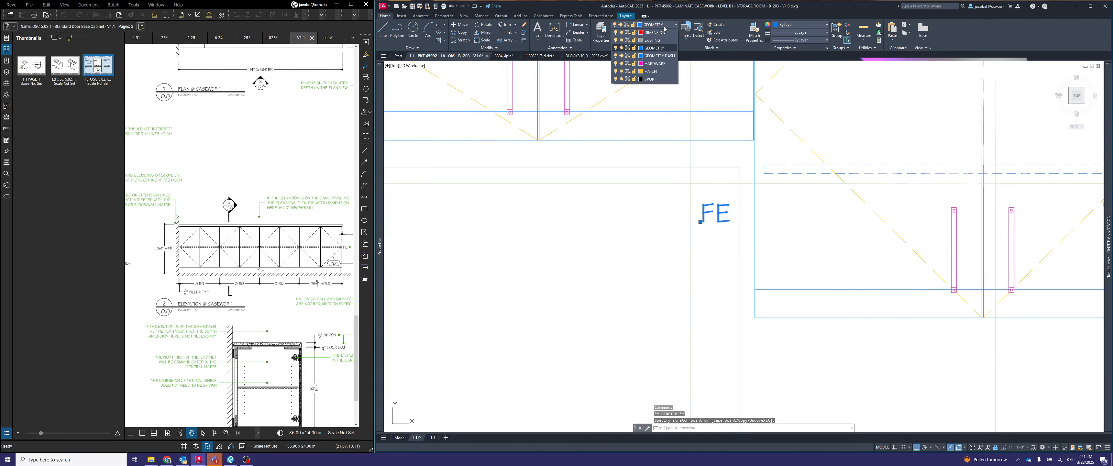
{"action": "left_click", "coordinate": [650, 38]}
{"action": "scroll", "coordinate": [757, 217], "scroll_direction": "down", "scroll_amount": 5}
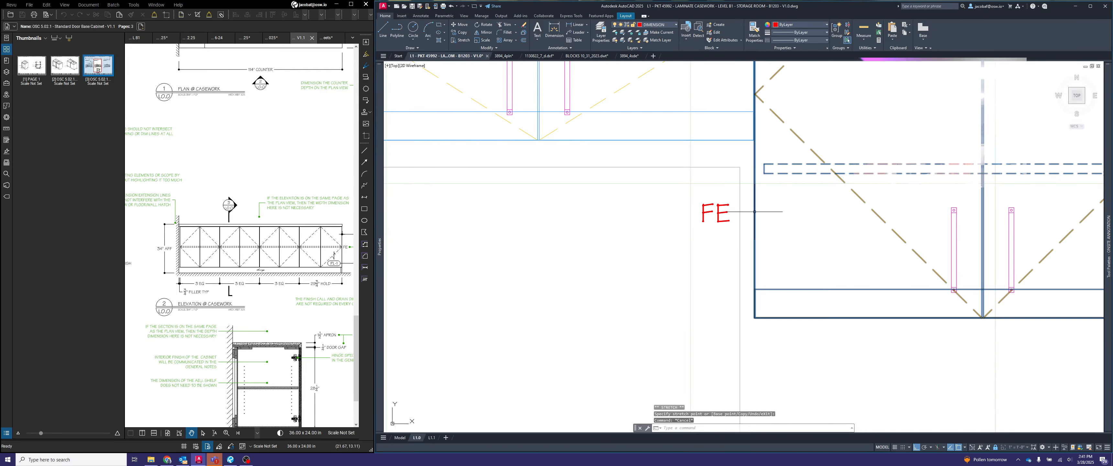
{"action": "middle_click_drag", "start_coordinate": [820, 250], "coordinate": [739, 233]}
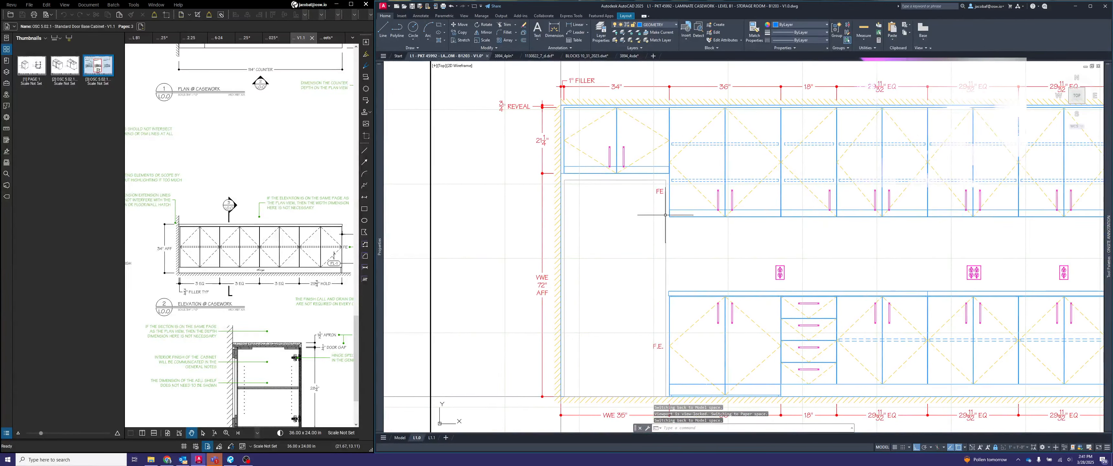
- Change the upper cabinet's FE label to read F.E
{"action": "scroll", "coordinate": [662, 188], "scroll_direction": "up", "scroll_amount": 4}
{"action": "double_click", "coordinate": [660, 189]}
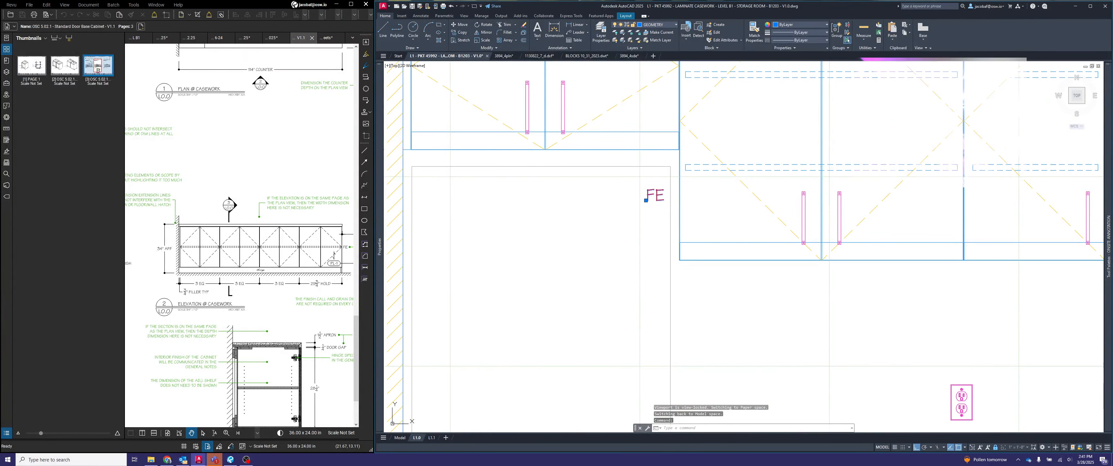
{"action": "left_click", "coordinate": [682, 220]}
{"action": "scroll", "coordinate": [727, 226], "scroll_direction": "down", "scroll_amount": 4}
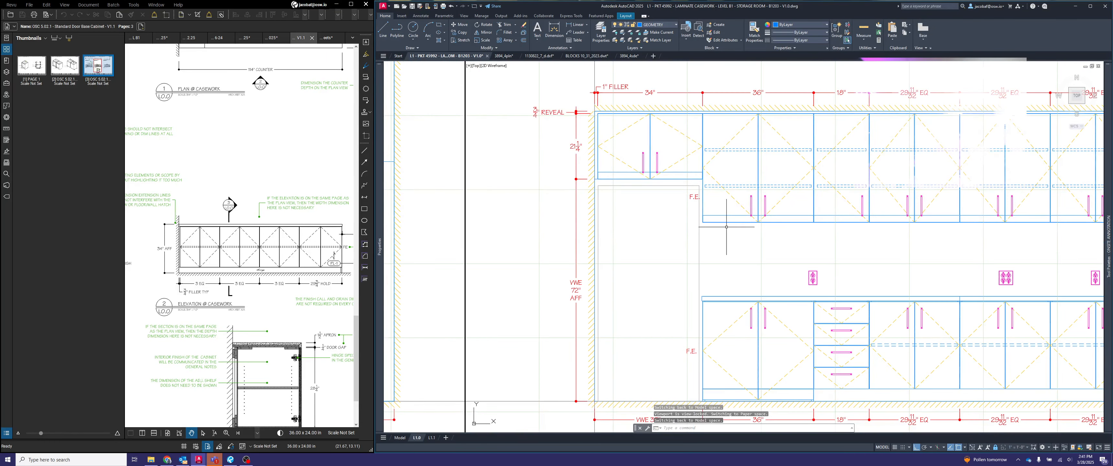
- Move the upper F.E. label slightly away from the cabinet side to line up with the base cabinet's F.E. label
{"action": "type", "text": "m"}
{"action": "key", "text": "Return"}
{"action": "left_click", "coordinate": [692, 197]}
{"action": "key", "text": "Return"}
{"action": "left_click", "coordinate": [686, 200]}
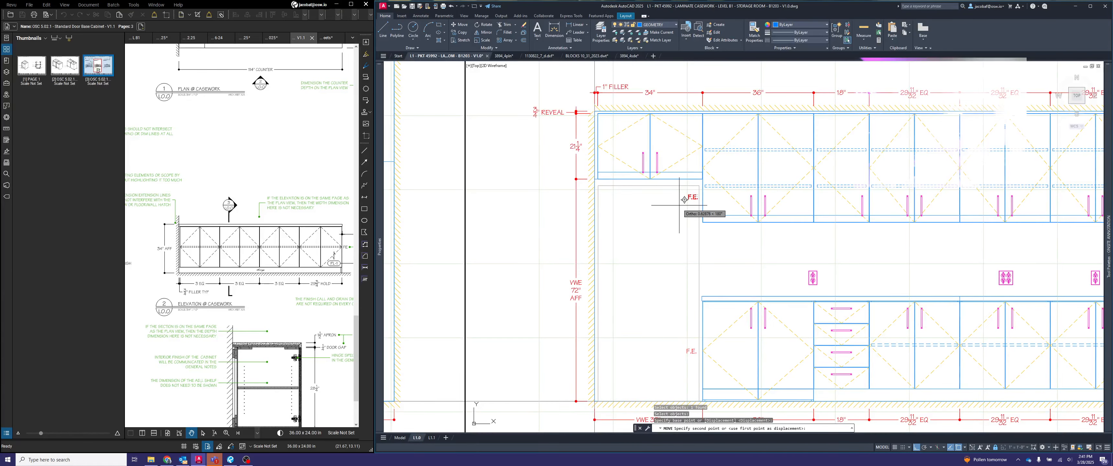
{"action": "key", "text": "Escape"}
{"action": "key", "text": "Escape"}
{"action": "key", "text": "Escape"}
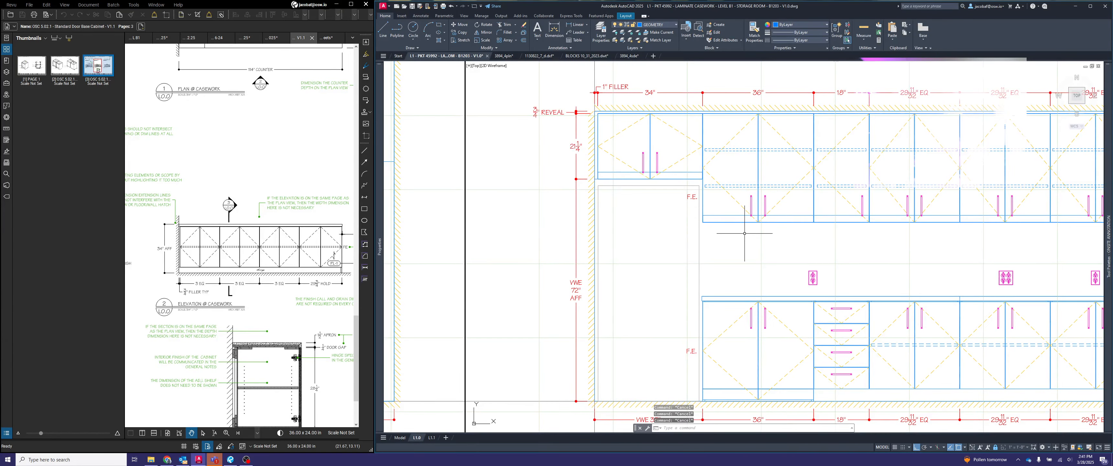
- Return to paper space and check the annotated elevation view on the sheet
{"action": "type", "text": "ps"}
{"action": "key", "text": "Return"}
{"action": "scroll", "coordinate": [738, 231], "scroll_direction": "down", "scroll_amount": 3}
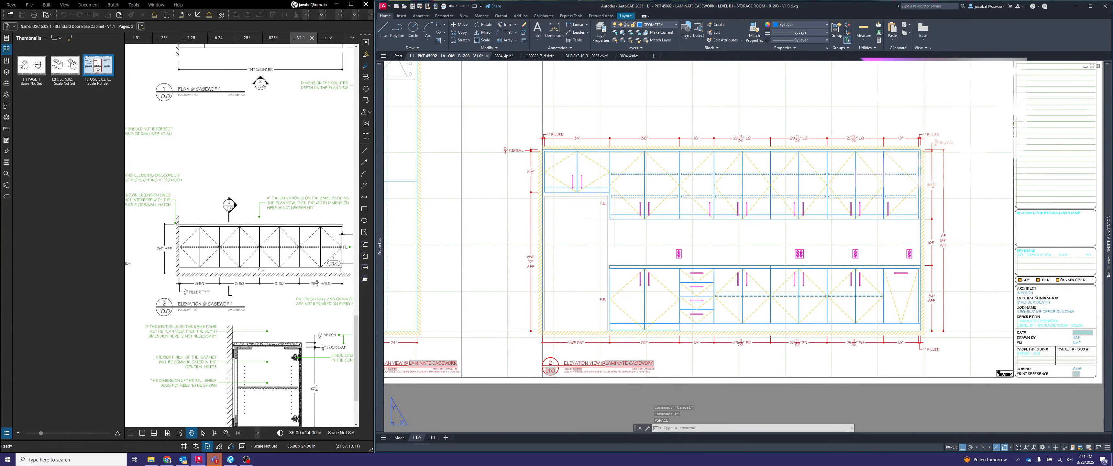
{"action": "scroll", "coordinate": [611, 215], "scroll_direction": "up", "scroll_amount": 3}
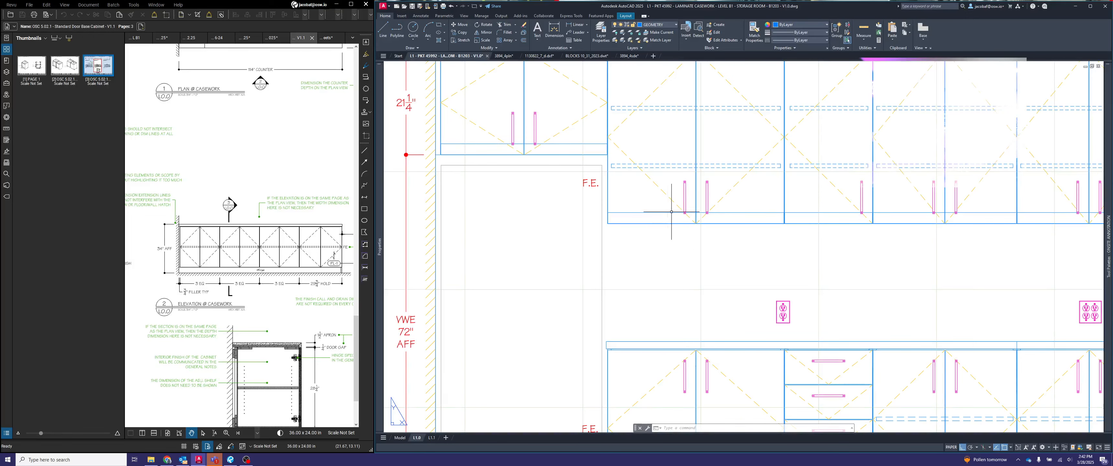
{"action": "scroll", "coordinate": [672, 211], "scroll_direction": "down", "scroll_amount": 3}
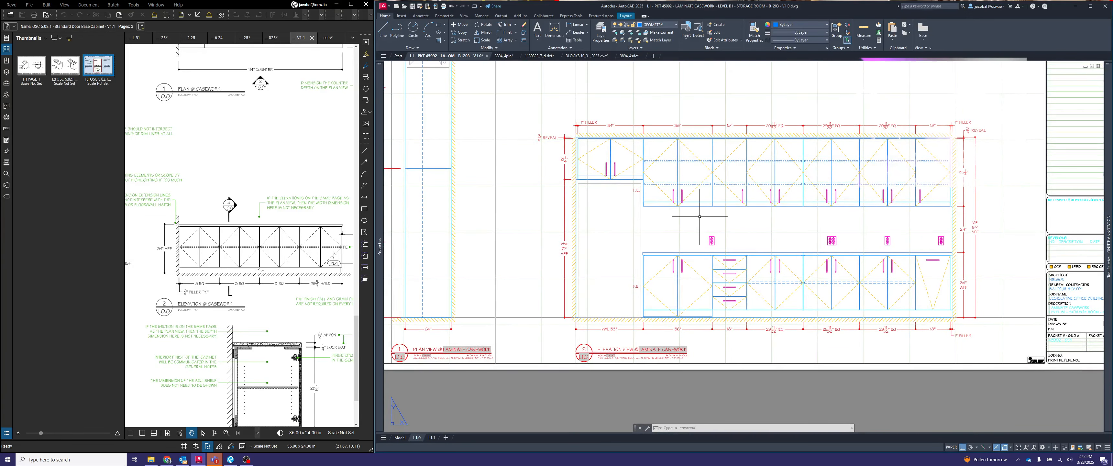
- Add a linear dimension for the countertop's overhang past the base cabinet's exposed side in the elevation viewport
{"action": "middle_click_drag", "start_coordinate": [693, 300], "coordinate": [655, 290]}
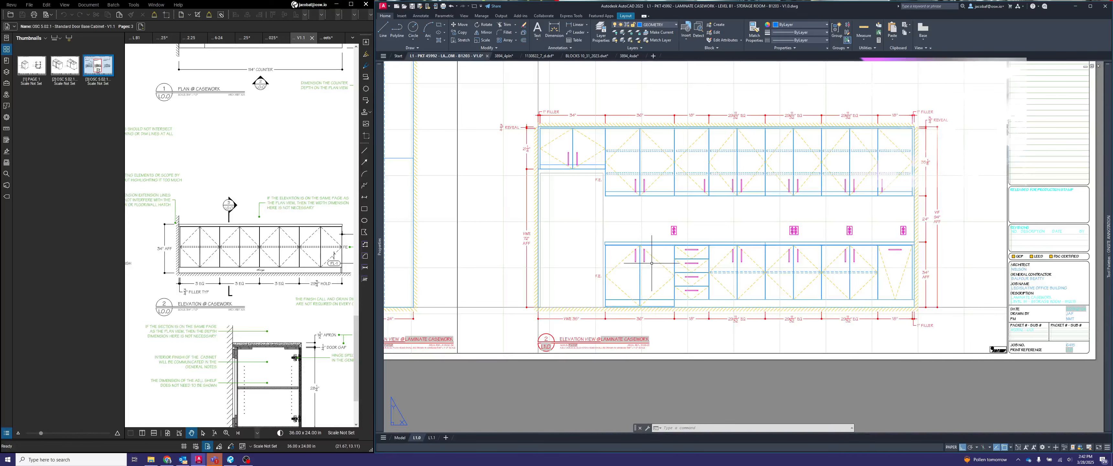
{"action": "middle_click_drag", "start_coordinate": [609, 245], "coordinate": [619, 264]}
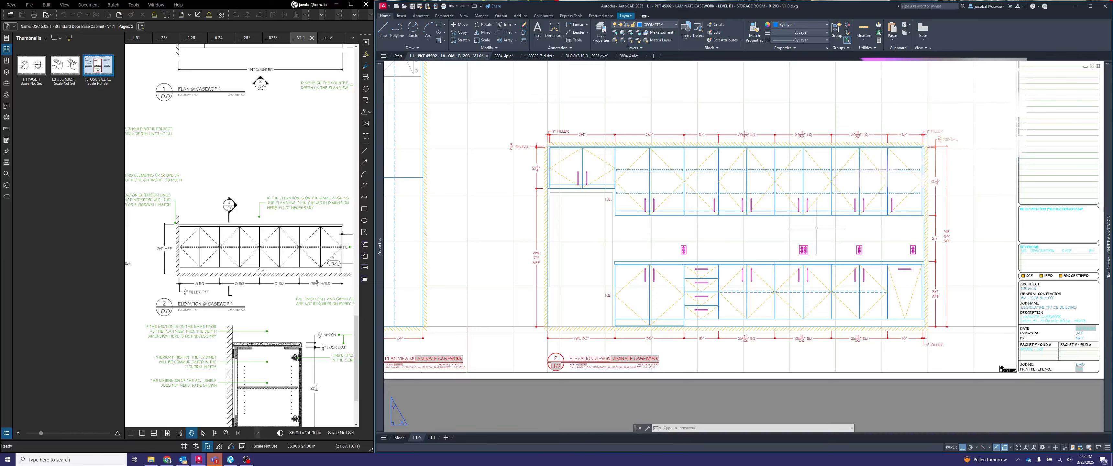
{"action": "scroll", "coordinate": [817, 228], "scroll_direction": "down", "scroll_amount": 2}
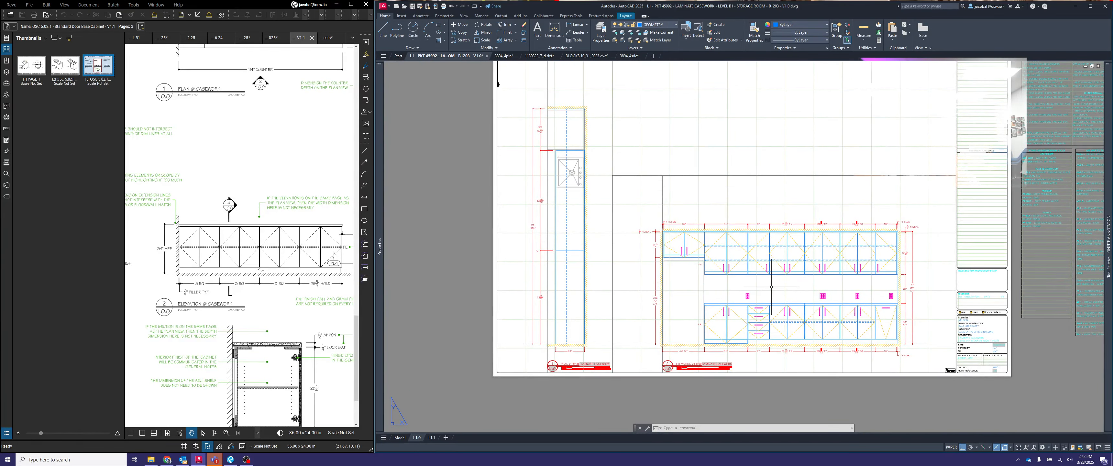
{"action": "double_click", "coordinate": [735, 332]}
{"action": "scroll", "coordinate": [703, 259], "scroll_direction": "up", "scroll_amount": 10}
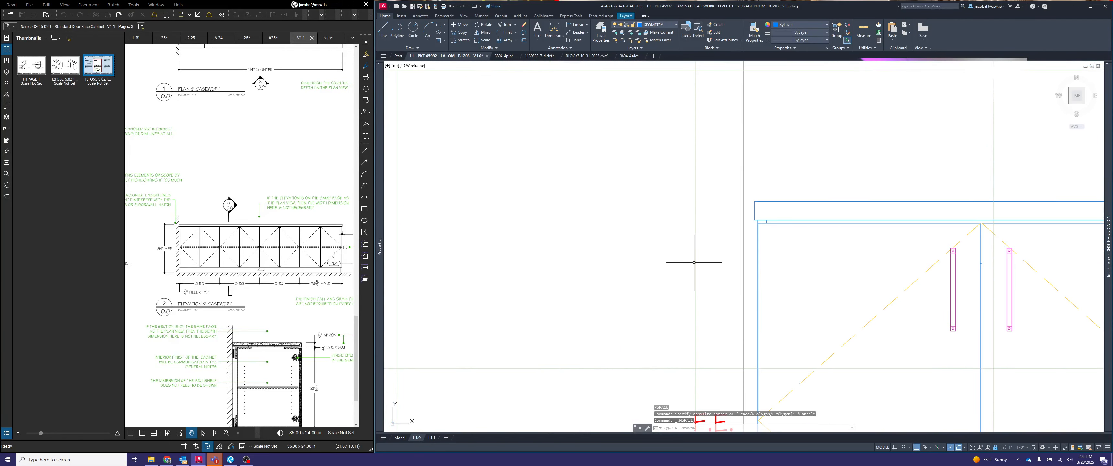
{"action": "key", "text": "Escape"}
{"action": "key", "text": "Escape"}
{"action": "key", "text": "Escape"}
{"action": "type", "text": "dimlin"}
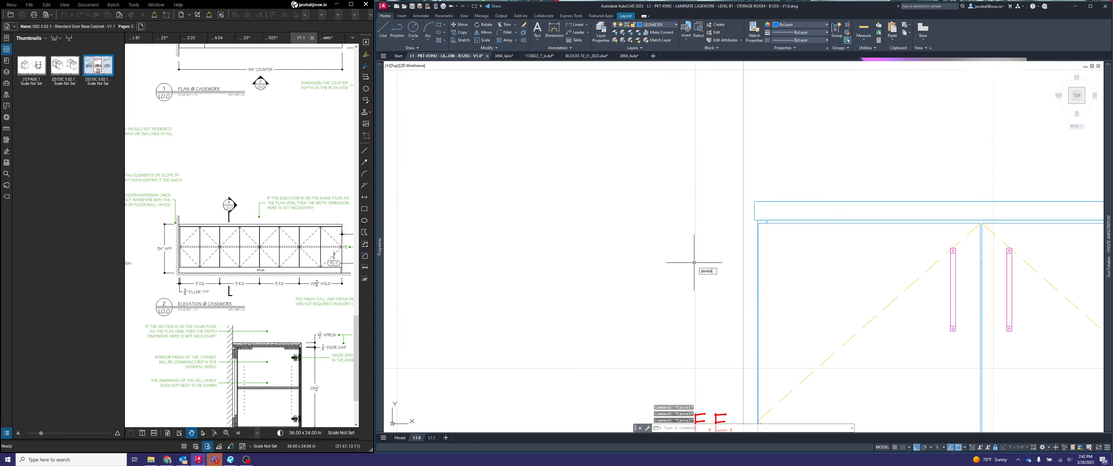
{"action": "type", "text": "e"}
{"action": "key", "text": "Return"}
{"action": "scroll", "coordinate": [757, 225], "scroll_direction": "up", "scroll_amount": 3}
{"action": "left_click", "coordinate": [756, 218]}
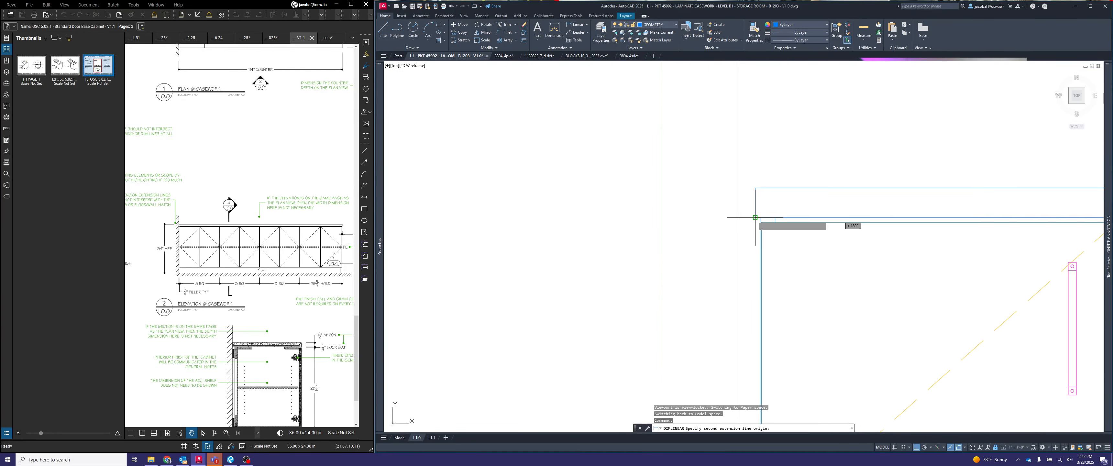
{"action": "left_click", "coordinate": [758, 220]}
{"action": "scroll", "coordinate": [758, 219], "scroll_direction": "down", "scroll_amount": 4}
{"action": "left_click", "coordinate": [757, 249]}
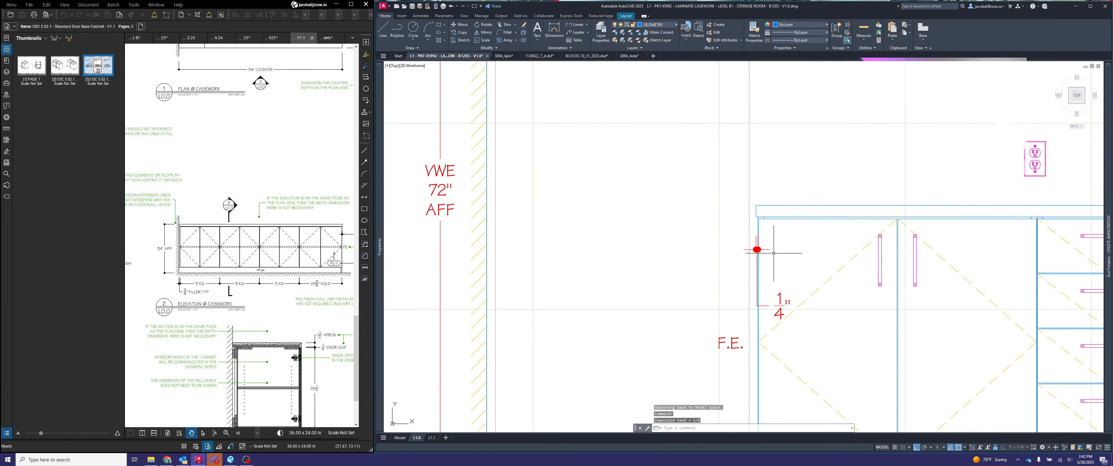
- Draw a 6-inch vertical guide line down from the countertop's underside, just outside the base cabinet
{"action": "key", "text": "Escape"}
{"action": "key", "text": "Escape"}
{"action": "type", "text": "l"}
{"action": "key", "text": "Return"}
{"action": "scroll", "coordinate": [758, 256], "scroll_direction": "up", "scroll_amount": 2}
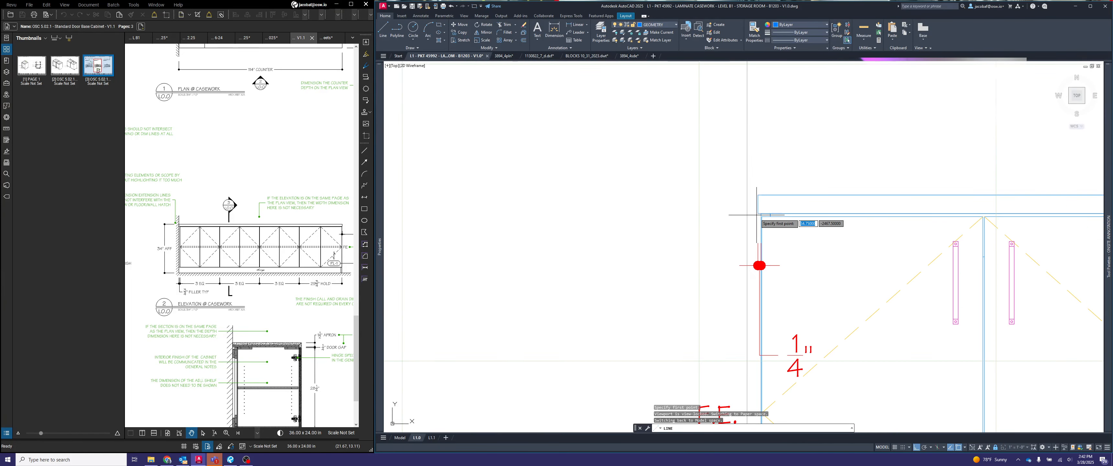
{"action": "left_click", "coordinate": [734, 214]}
{"action": "type", "text": "6"}
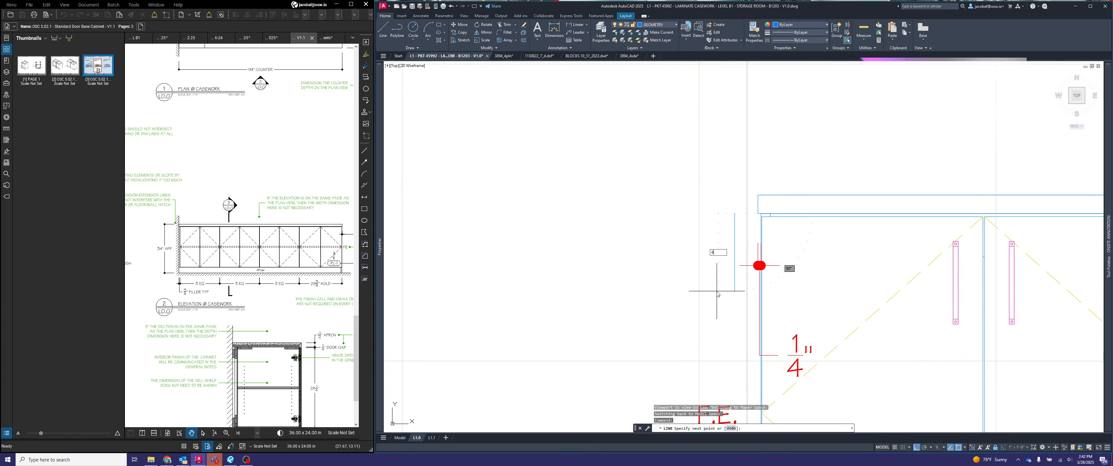
{"action": "key", "text": "Return"}
{"action": "key", "text": "Escape"}
- Move the overhang dimension line to the level of the guide line's lower end, and delete the guide line
{"action": "left_click", "coordinate": [751, 278]}
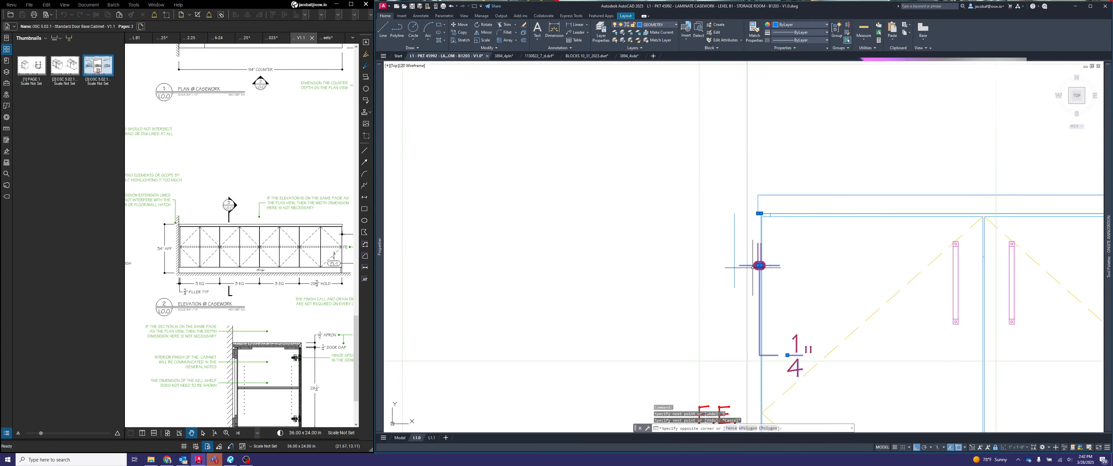
{"action": "left_click", "coordinate": [755, 263]}
{"action": "left_click", "coordinate": [759, 265]}
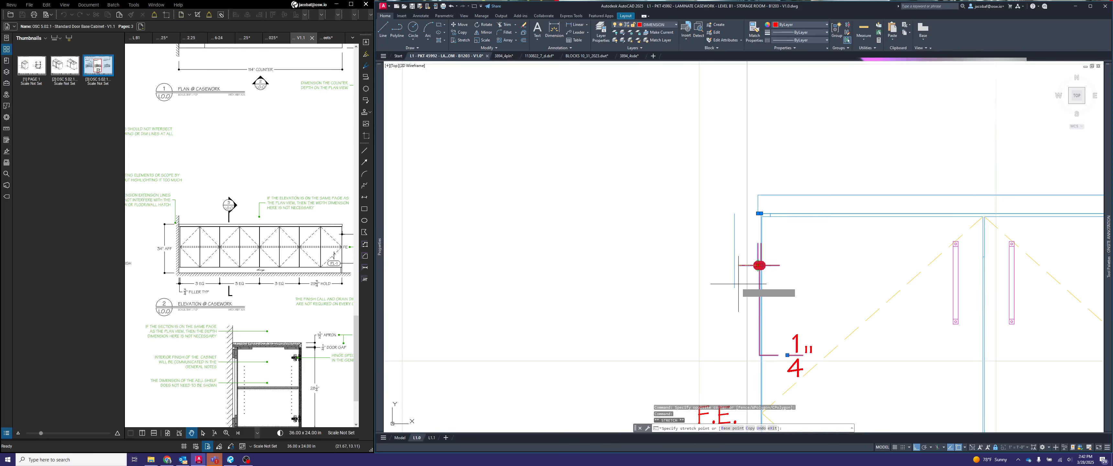
{"action": "left_click", "coordinate": [736, 286]}
{"action": "key", "text": "Escape"}
{"action": "left_click", "coordinate": [738, 268]}
{"action": "left_click", "coordinate": [726, 260]}
{"action": "key", "text": "Delete"}
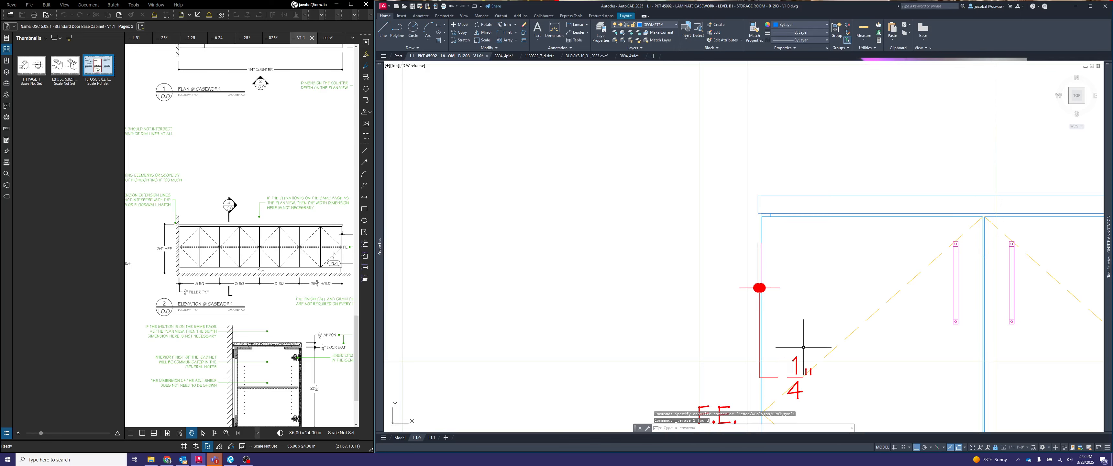
- Append OVERHANG to the 1/4" countertop dimension text
{"action": "left_click", "coordinate": [787, 377]}
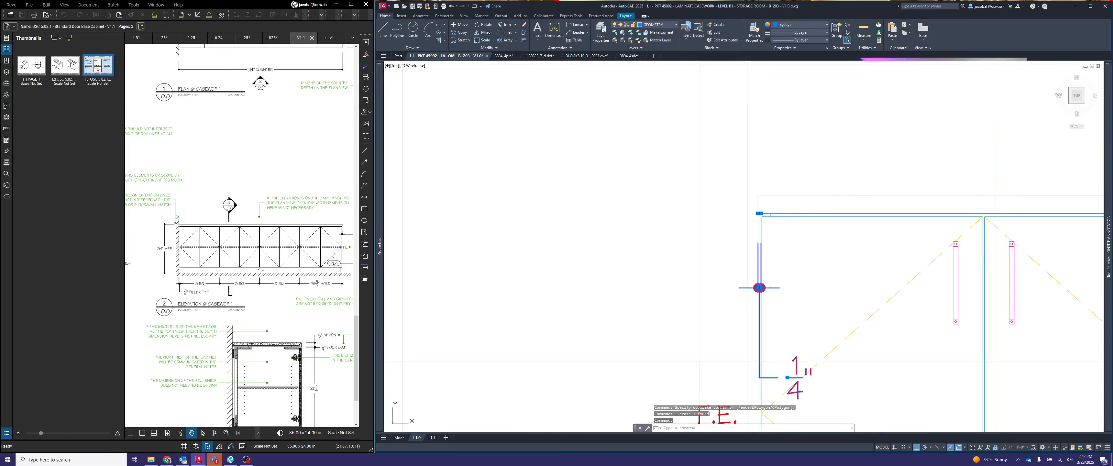
{"action": "double_click", "coordinate": [794, 378]}
{"action": "type", "text": "OVERHANG"}
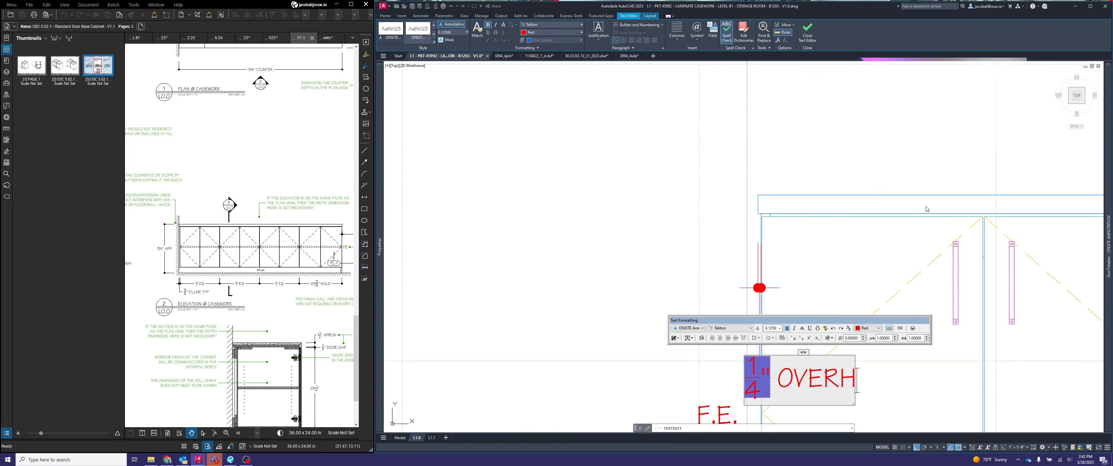
{"action": "left_click", "coordinate": [957, 167]}
{"action": "key", "text": "Escape"}
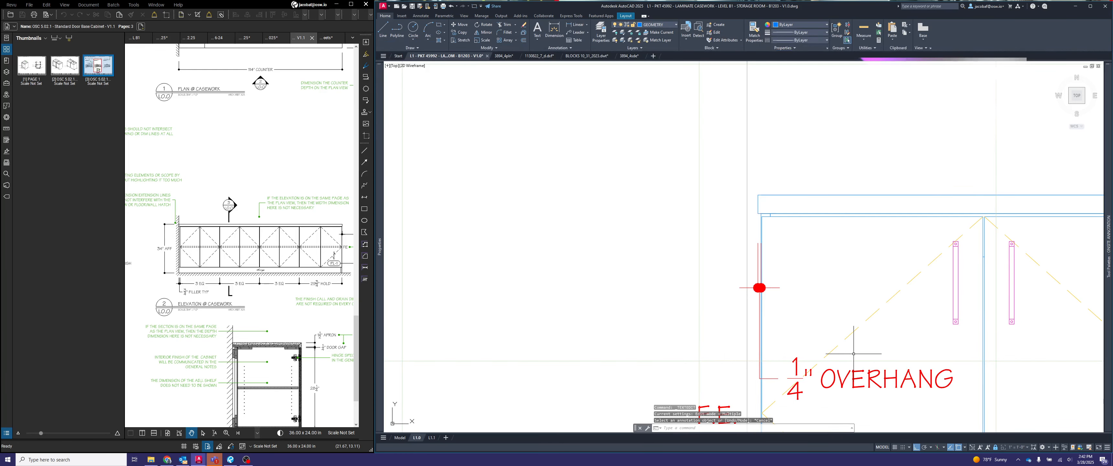
- Move the overhang dimension text outside the cabinet's exposed side, level with the dimension line
{"action": "left_click", "coordinate": [787, 378]}
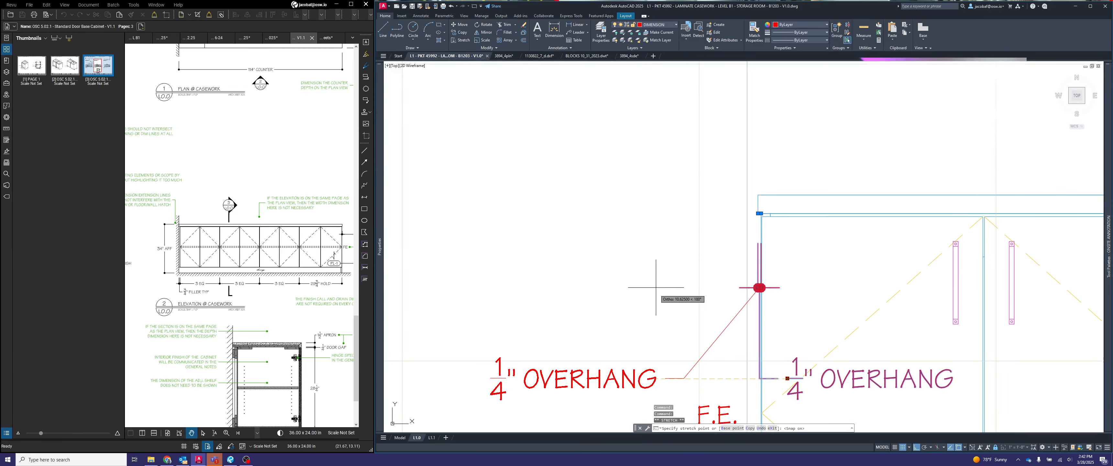
{"action": "key", "text": "F9"}
{"action": "key", "text": "F9"}
{"action": "key", "text": "F8"}
{"action": "left_click", "coordinate": [760, 288]}
{"action": "scroll", "coordinate": [760, 287], "scroll_direction": "down", "scroll_amount": 5}
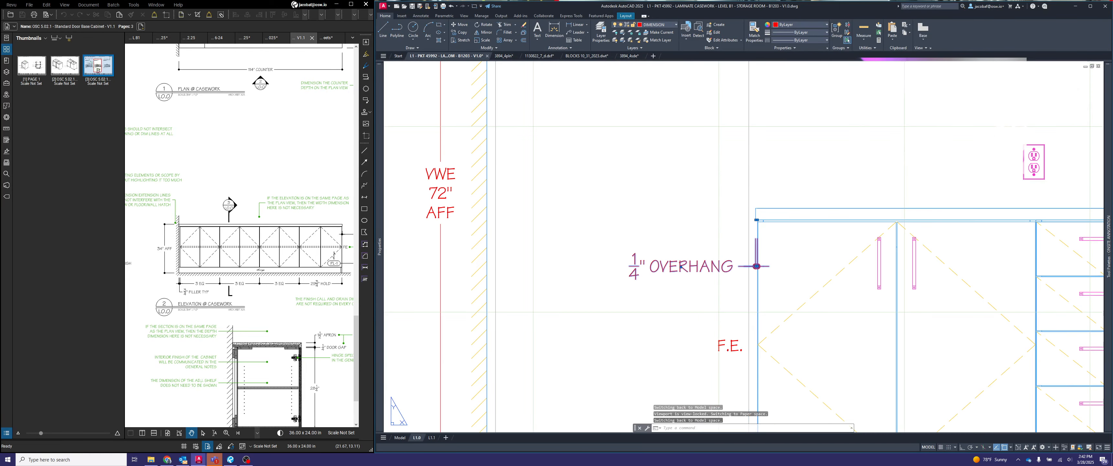
- Return to paper space and open the L1.1 layout with the casework section views
{"action": "middle_click_drag", "start_coordinate": [819, 306], "coordinate": [768, 298]}
{"action": "scroll", "coordinate": [804, 265], "scroll_direction": "down", "scroll_amount": 2}
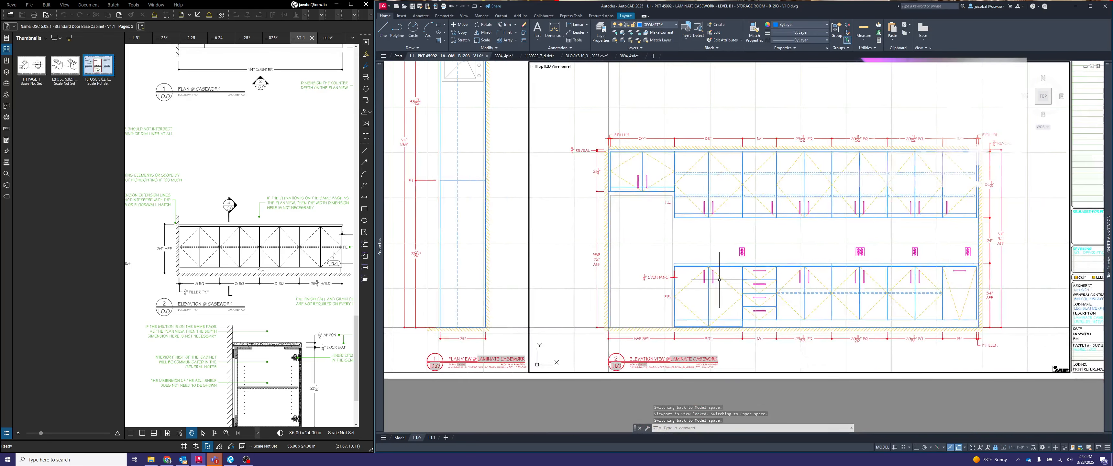
{"action": "middle_click_drag", "start_coordinate": [819, 288], "coordinate": [768, 298]}
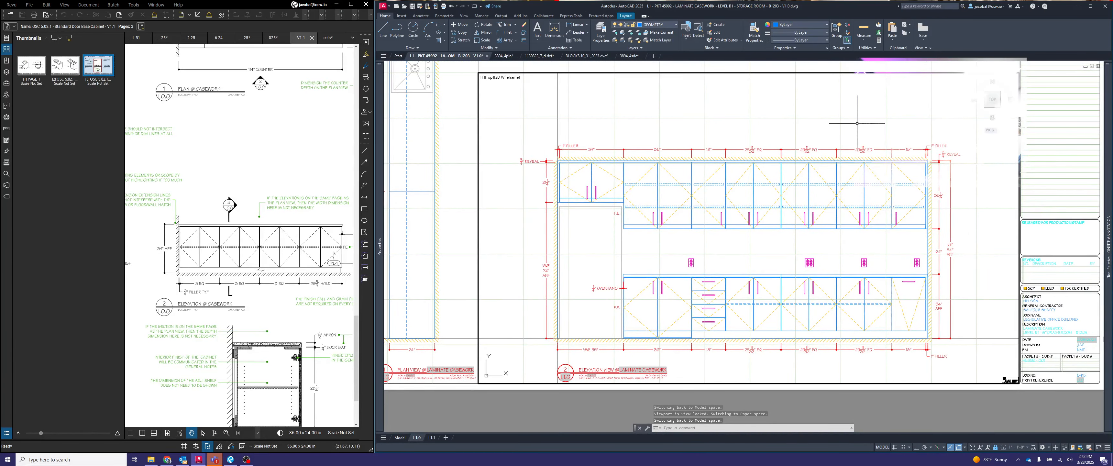
{"action": "middle_click_drag", "start_coordinate": [723, 251], "coordinate": [738, 254]}
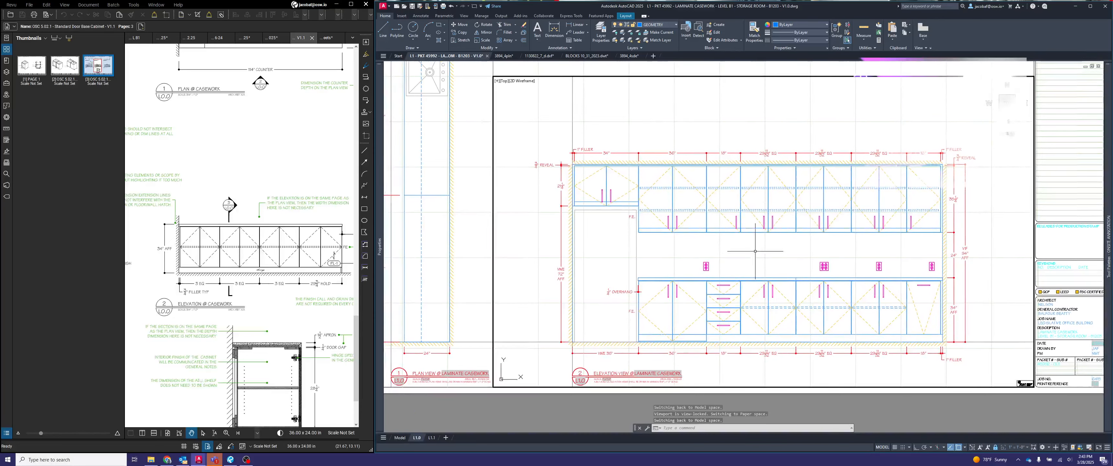
{"action": "scroll", "coordinate": [808, 221], "scroll_direction": "down", "scroll_amount": 3}
{"action": "double_click", "coordinate": [779, 282]}
{"action": "scroll", "coordinate": [794, 204], "scroll_direction": "up", "scroll_amount": 2}
{"action": "middle_click", "coordinate": [794, 219]}
{"action": "middle_click", "coordinate": [794, 218]}
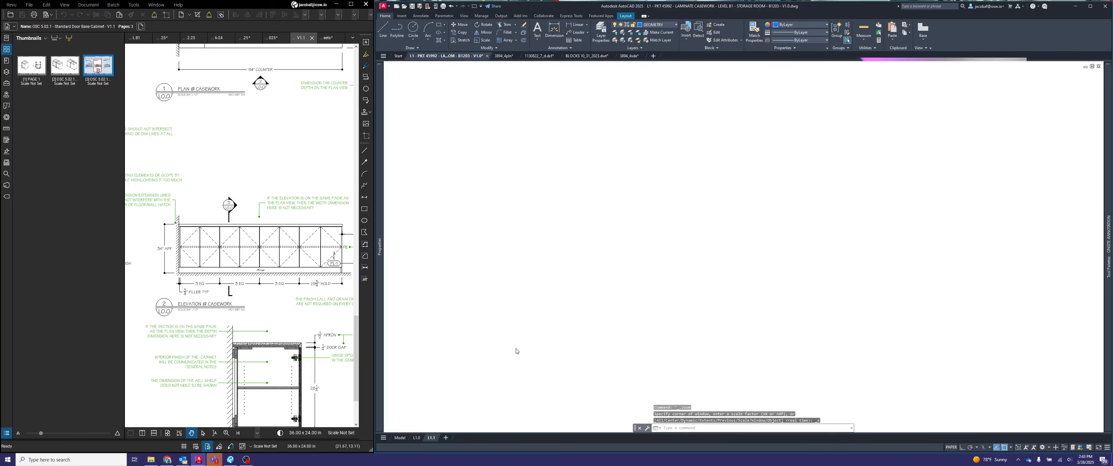
{"action": "scroll", "coordinate": [570, 334], "scroll_direction": "up", "scroll_amount": 5}
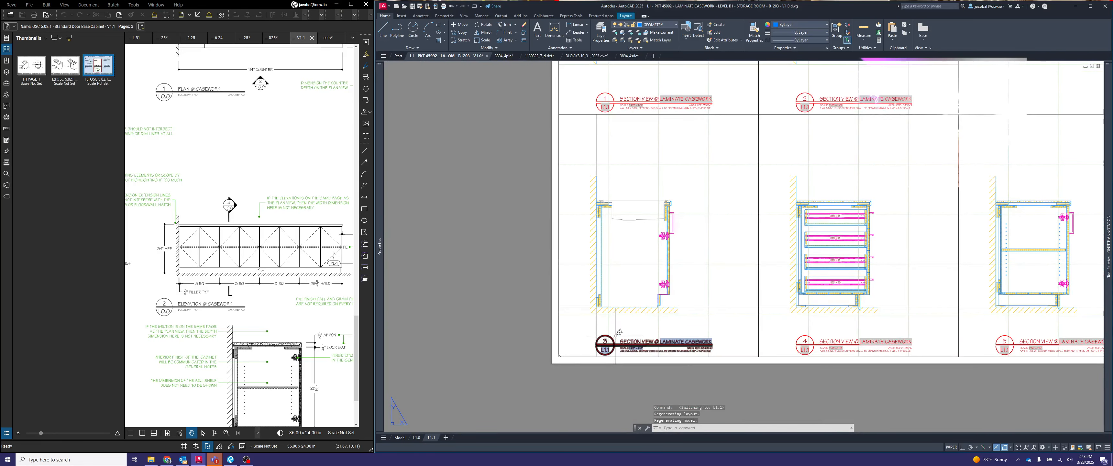
{"action": "scroll", "coordinate": [616, 336], "scroll_direction": "down", "scroll_amount": 3}
{"action": "scroll", "coordinate": [609, 215], "scroll_direction": "up", "scroll_amount": 2}
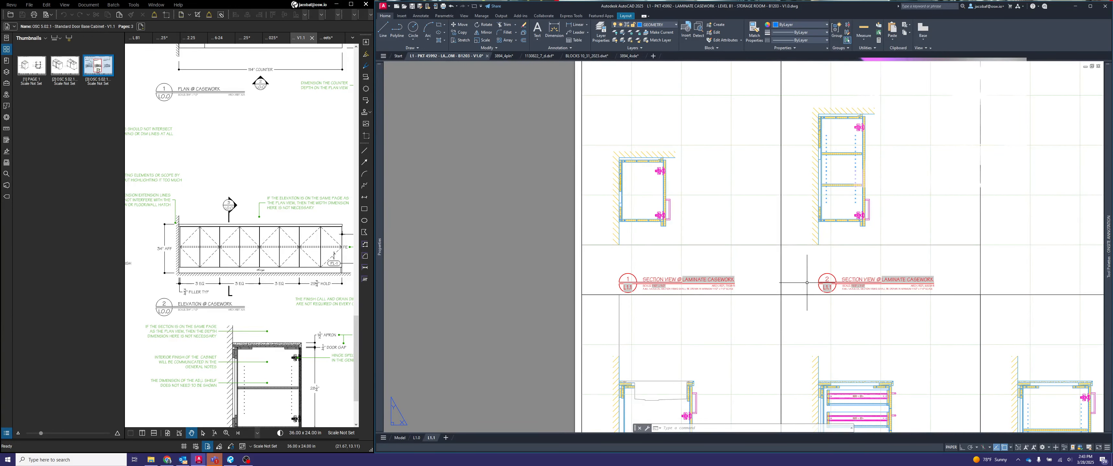
- Dimension the vertical gap between the ceiling and the door top of the upper cabinet in section view 1
{"action": "scroll", "coordinate": [638, 179], "scroll_direction": "up", "scroll_amount": 4}
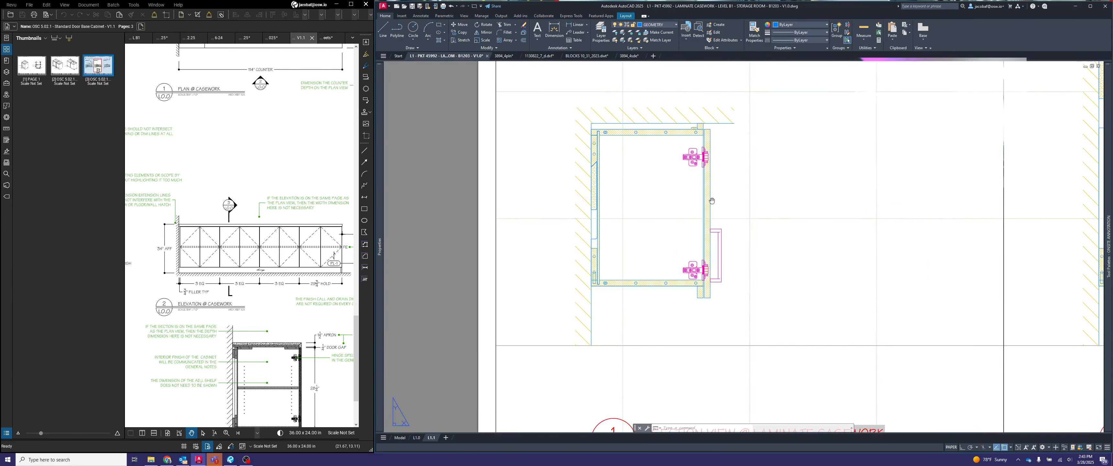
{"action": "middle_click_drag", "start_coordinate": [710, 203], "coordinate": [750, 206]}
{"action": "double_click", "coordinate": [832, 212]}
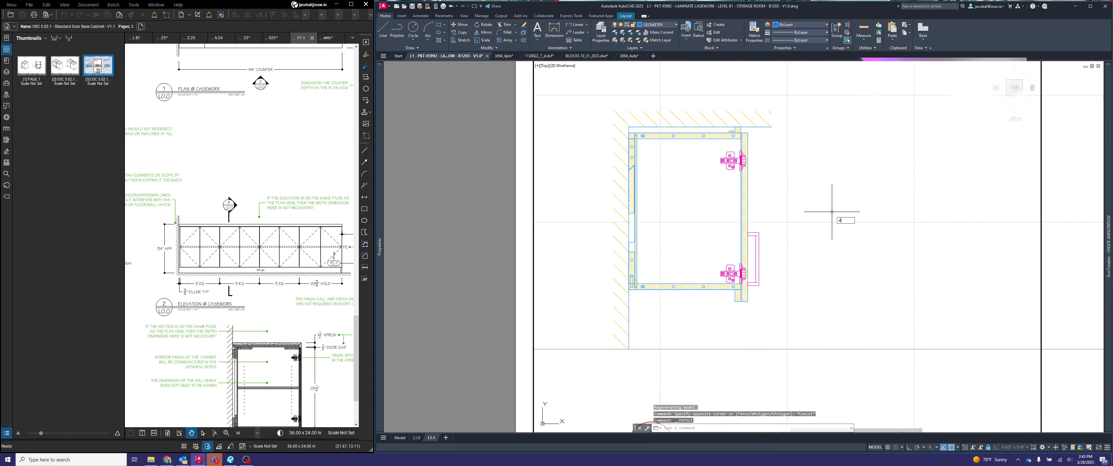
{"action": "key", "text": "Return"}
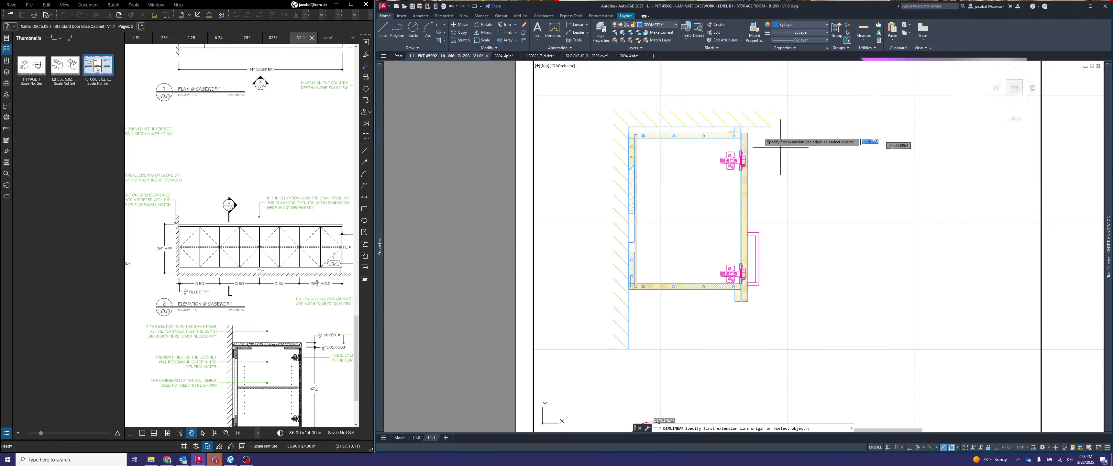
{"action": "scroll", "coordinate": [730, 127], "scroll_direction": "up", "scroll_amount": 4}
{"action": "left_click", "coordinate": [724, 123]}
{"action": "left_click", "coordinate": [743, 139]}
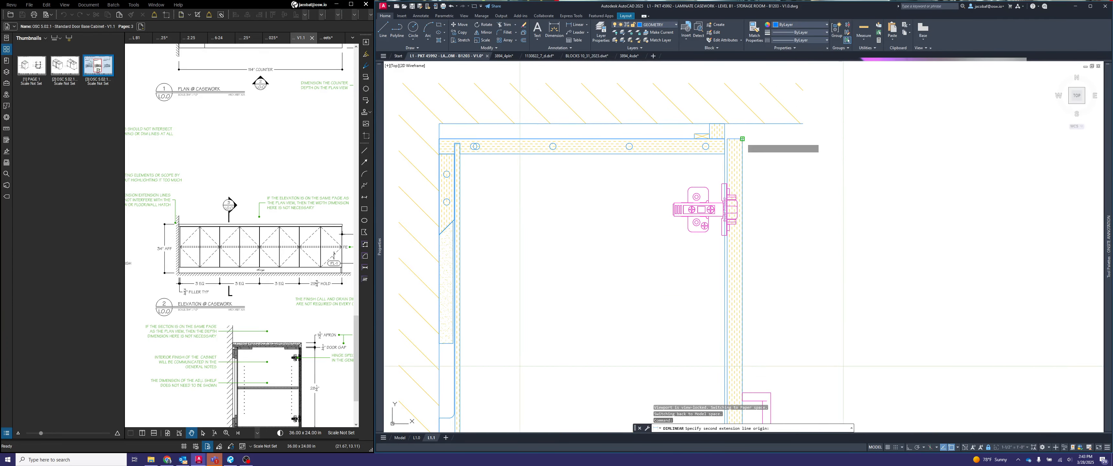
{"action": "scroll", "coordinate": [743, 140], "scroll_direction": "down", "scroll_amount": 4}
{"action": "left_click", "coordinate": [854, 130]}
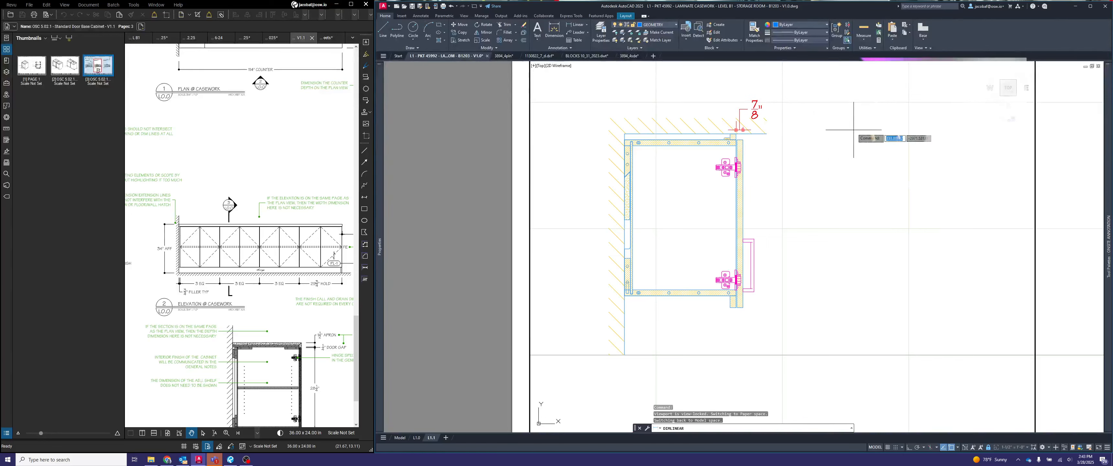
{"action": "left_click", "coordinate": [825, 150]}
- Draw a 6-inch horizontal guide line outward from the upper cabinet's door face
{"action": "type", "text": "l"}
{"action": "key", "text": "Return"}
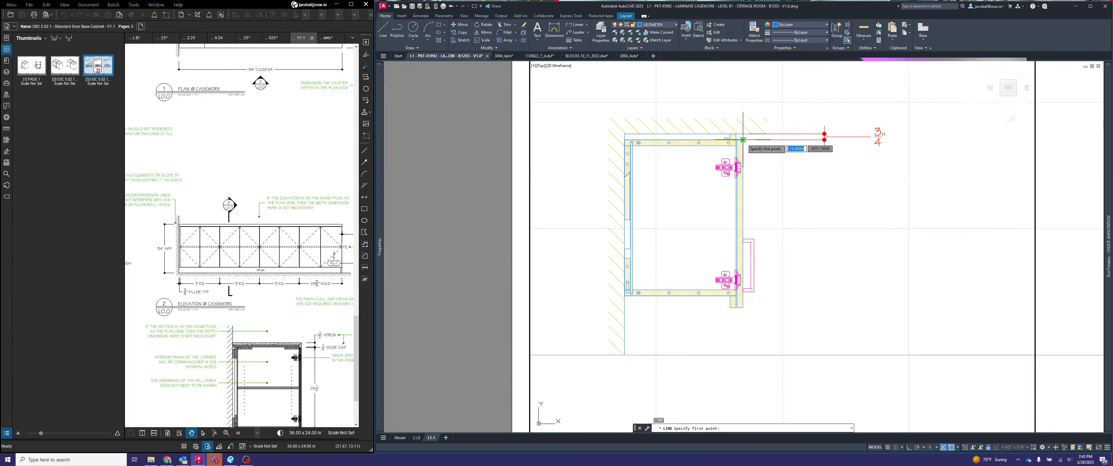
{"action": "left_click", "coordinate": [742, 195]}
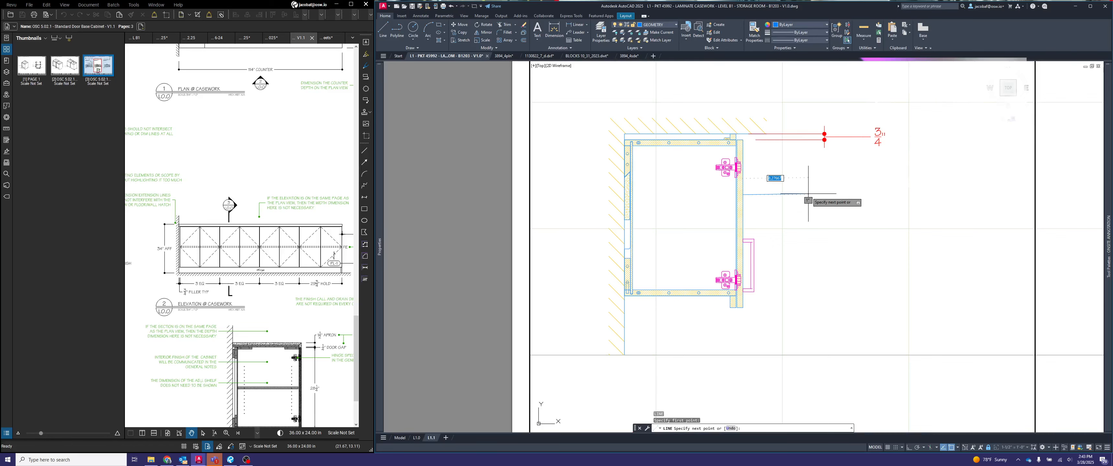
{"action": "key", "text": "Escape"}
- Move the door-gap dimension line in to the guide line's outer end, and delete the guide line
{"action": "left_click", "coordinate": [862, 168]}
{"action": "left_click", "coordinate": [821, 138]}
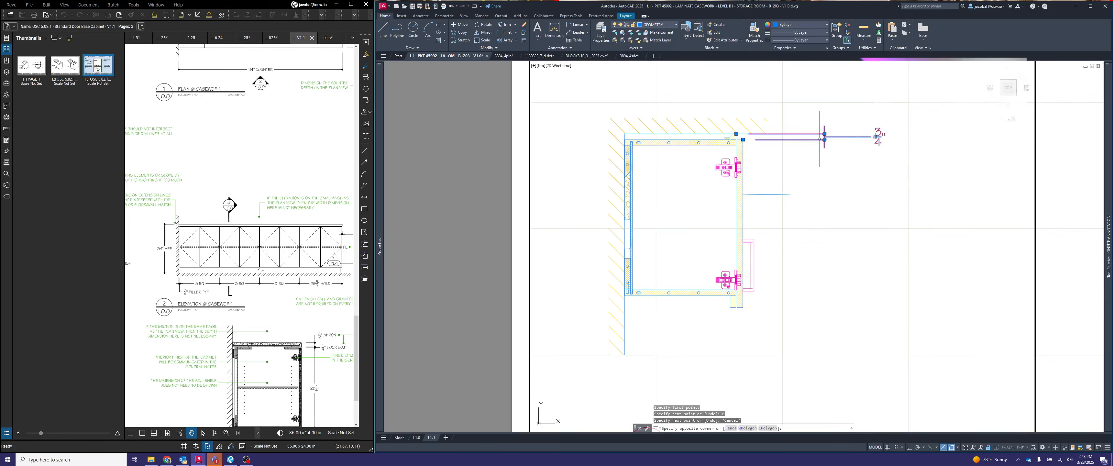
{"action": "left_click", "coordinate": [825, 139]}
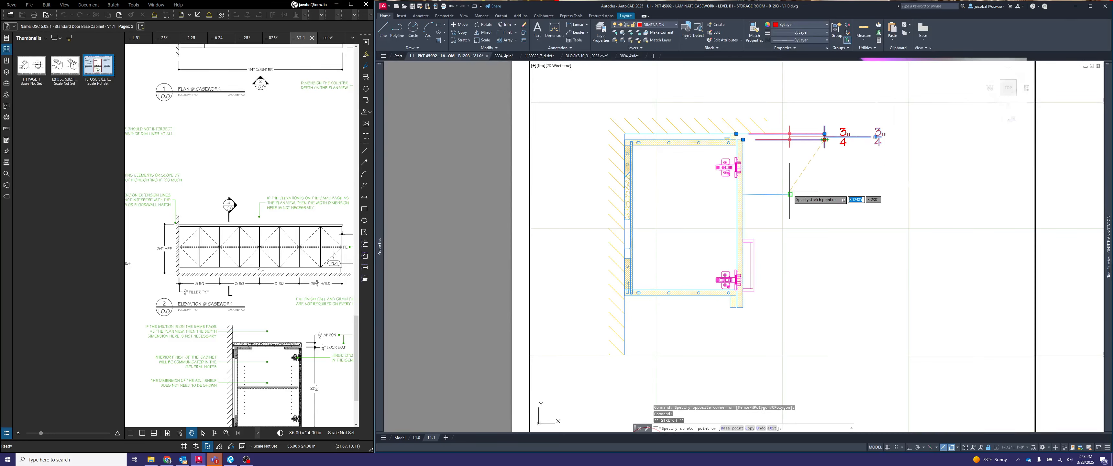
{"action": "key", "text": "Escape"}
{"action": "left_click", "coordinate": [763, 191]}
{"action": "key", "text": "Delete"}
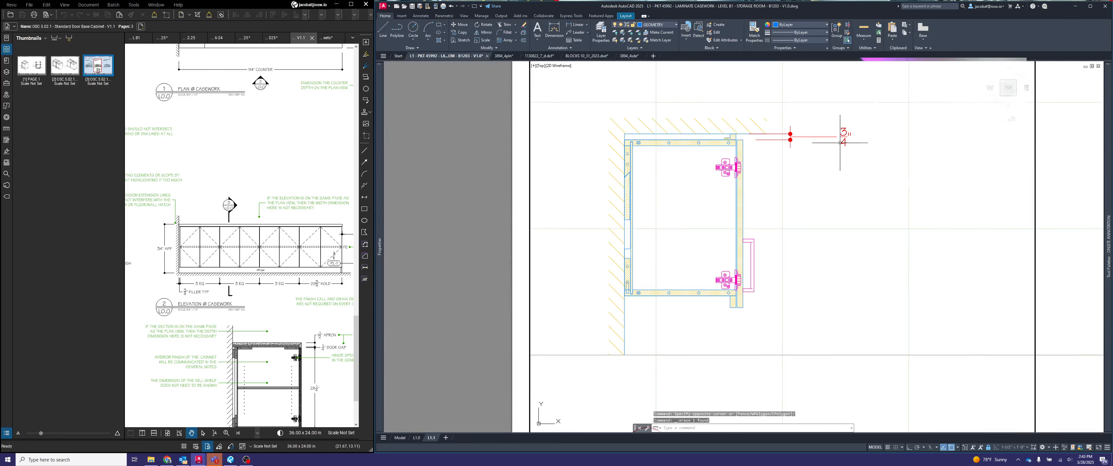
- Append REVEAL to the 3/4" dimension text above the upper cabinet door in section view 1
{"action": "double_click", "coordinate": [845, 137]}
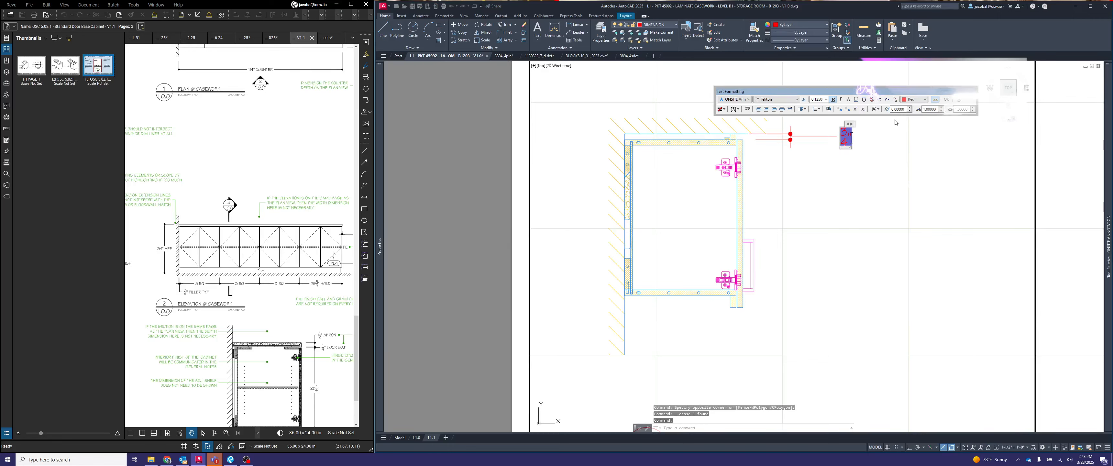
{"action": "type", "text": "REVEAL"}
{"action": "left_click", "coordinate": [895, 122]}
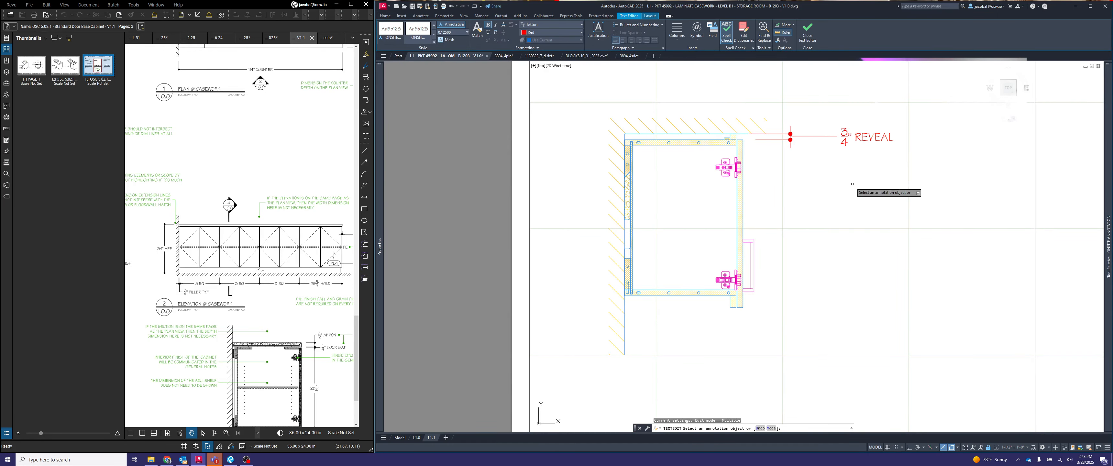
- Shift the 3/4" REVEAL text closer to its dimension line above the upper cabinet door
{"action": "key", "text": "Escape"}
{"action": "left_click", "coordinate": [861, 128]}
{"action": "left_click", "coordinate": [842, 141]}
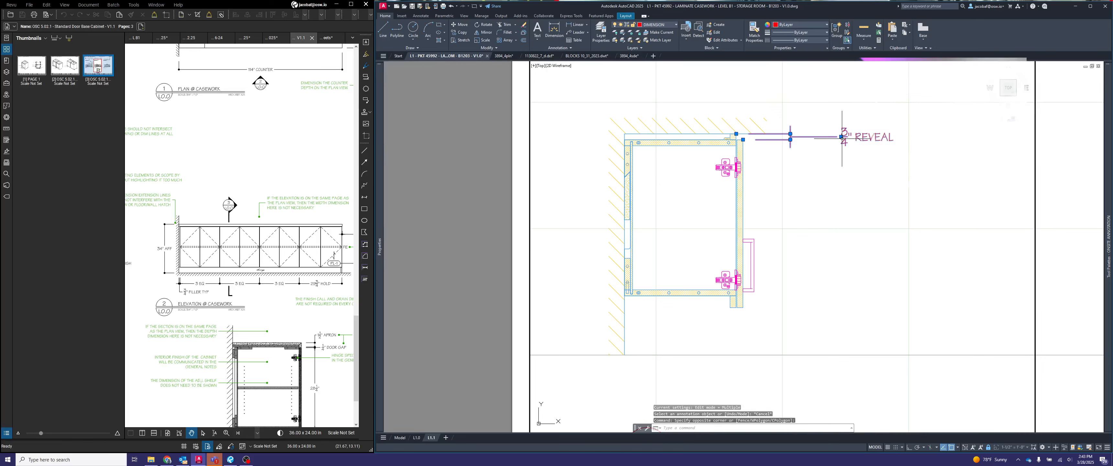
{"action": "left_click", "coordinate": [841, 136]}
{"action": "key", "text": "Escape"}
{"action": "key", "text": "Escape"}
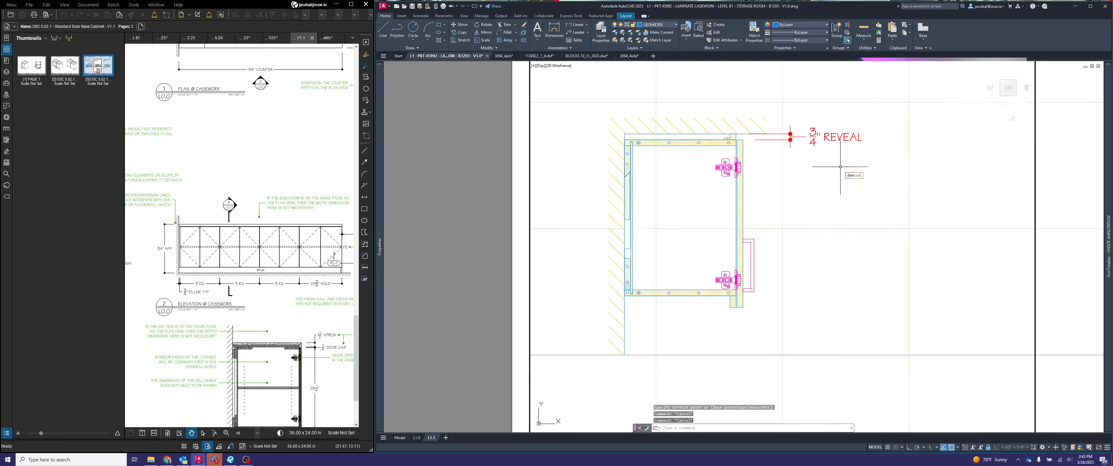
- Continue the vertical dimension chain from the reveal down to the bottom edge of the upper cabinet door
{"action": "key", "text": "Return"}
{"action": "left_click", "coordinate": [743, 304]}
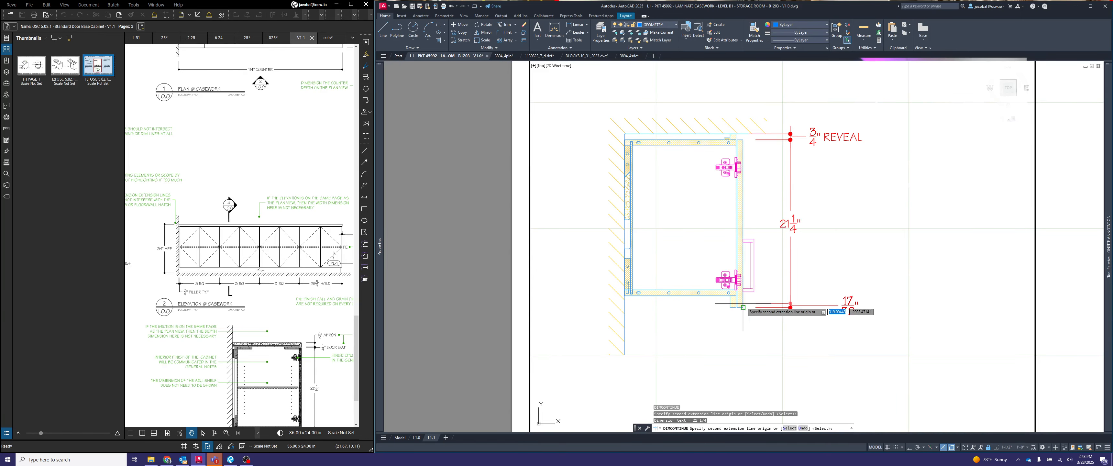
{"action": "key", "text": "Escape"}
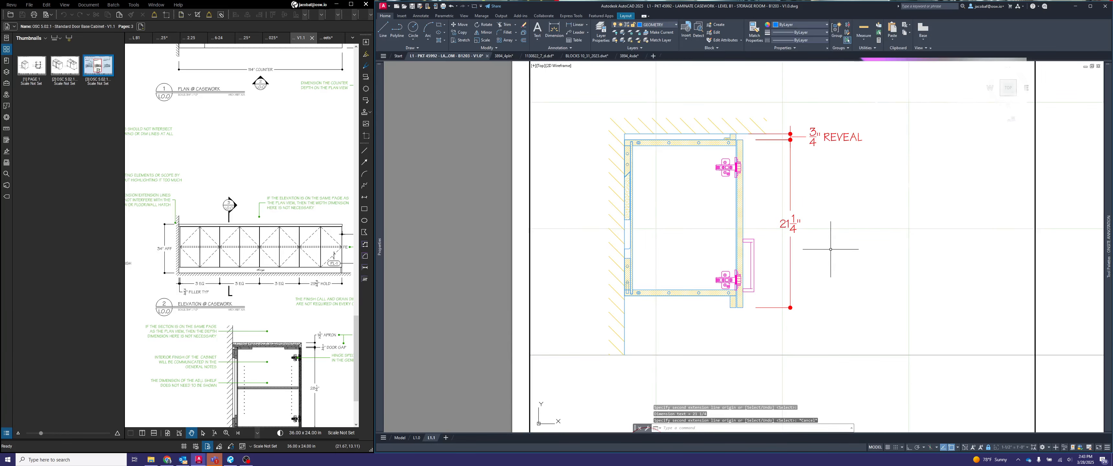
- Dimension the upper cabinet's overall depth from the door face to the wall, placing the dimension above the section
{"action": "middle_click_drag", "start_coordinate": [752, 314], "coordinate": [827, 309]}
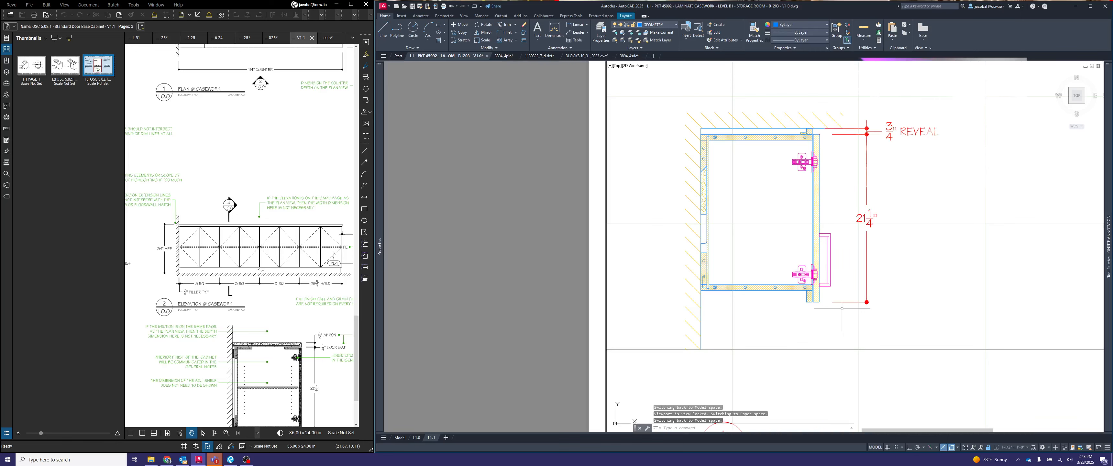
{"action": "key", "text": "Escape"}
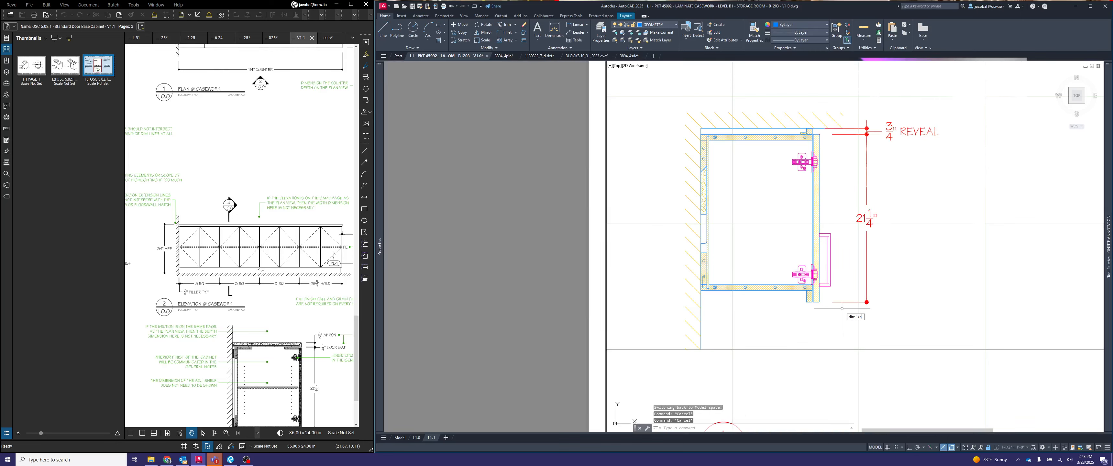
{"action": "key", "text": "Escape"}
{"action": "key", "text": "Return"}
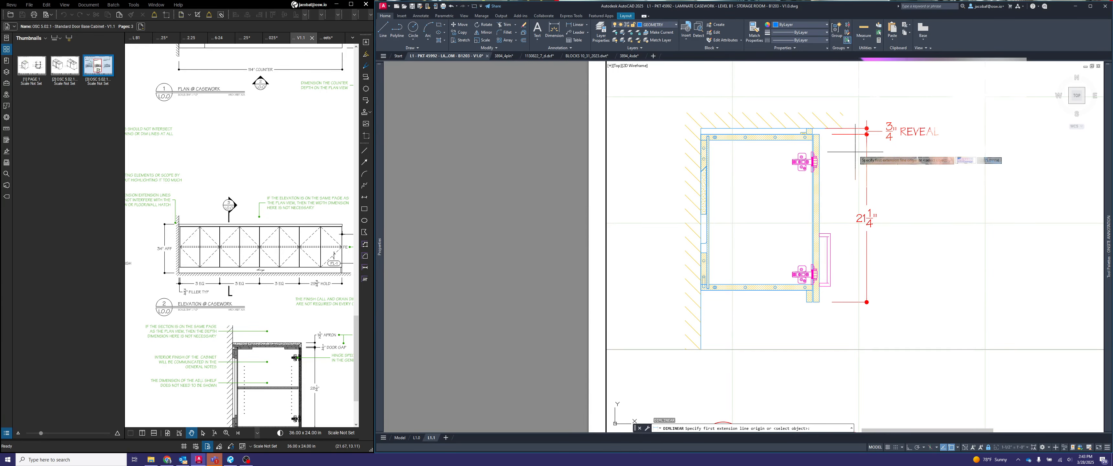
{"action": "scroll", "coordinate": [821, 130], "scroll_direction": "up", "scroll_amount": 2}
{"action": "left_click", "coordinate": [818, 142]}
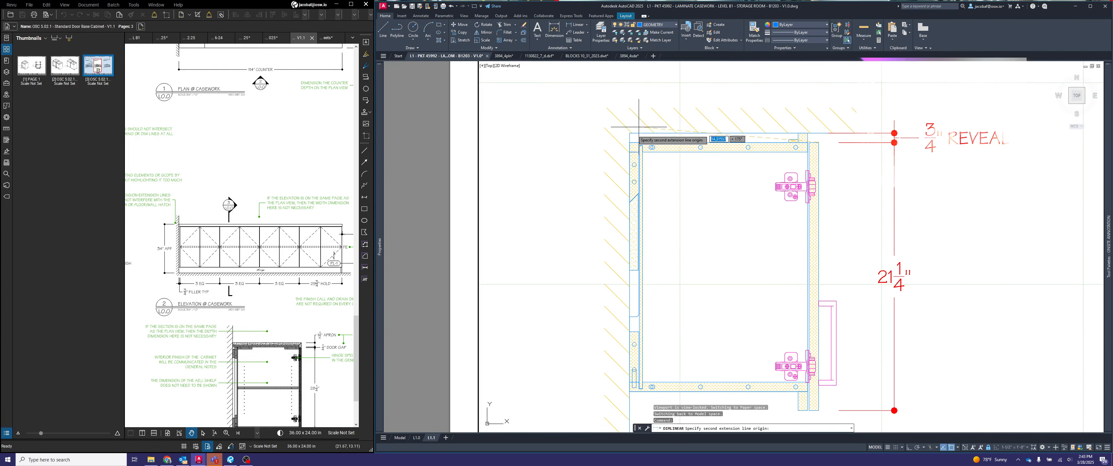
{"action": "left_click", "coordinate": [631, 133]}
{"action": "scroll", "coordinate": [632, 135], "scroll_direction": "down", "scroll_amount": 4}
{"action": "left_click", "coordinate": [702, 101]}
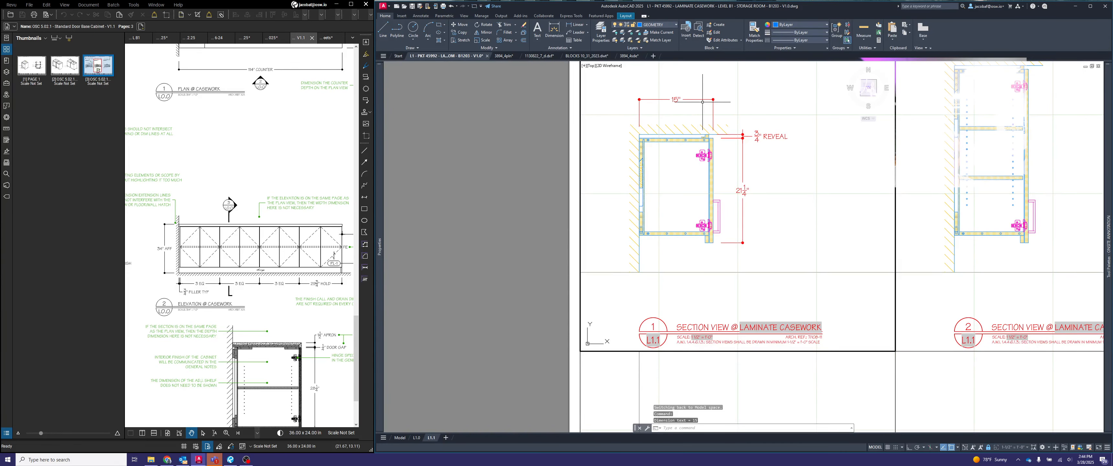
- Draw a vertical guide line upward from the midpoint of the upper cabinet's top line
{"action": "scroll", "coordinate": [680, 119], "scroll_direction": "up", "scroll_amount": 2}
{"action": "type", "text": "l"}
{"action": "key", "text": "Return"}
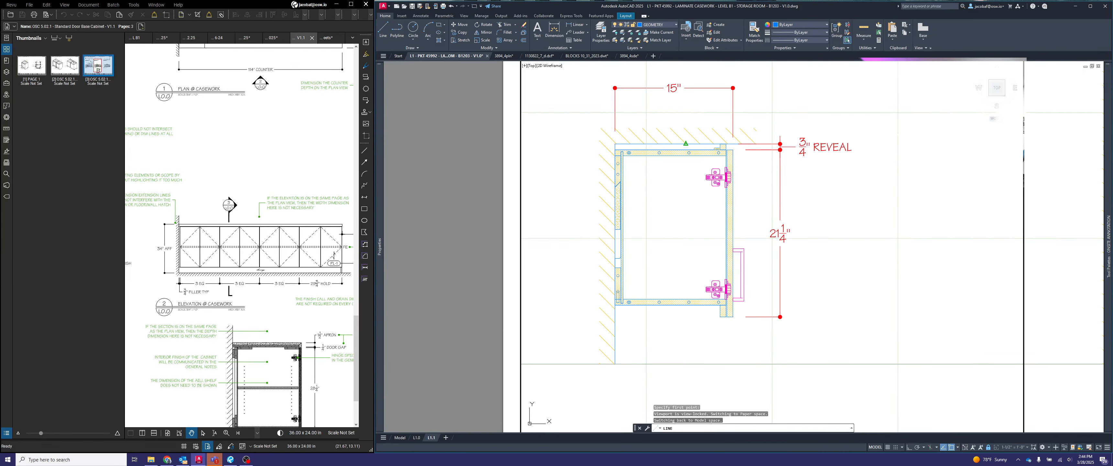
{"action": "left_click", "coordinate": [686, 142]}
{"action": "key", "text": "F8"}
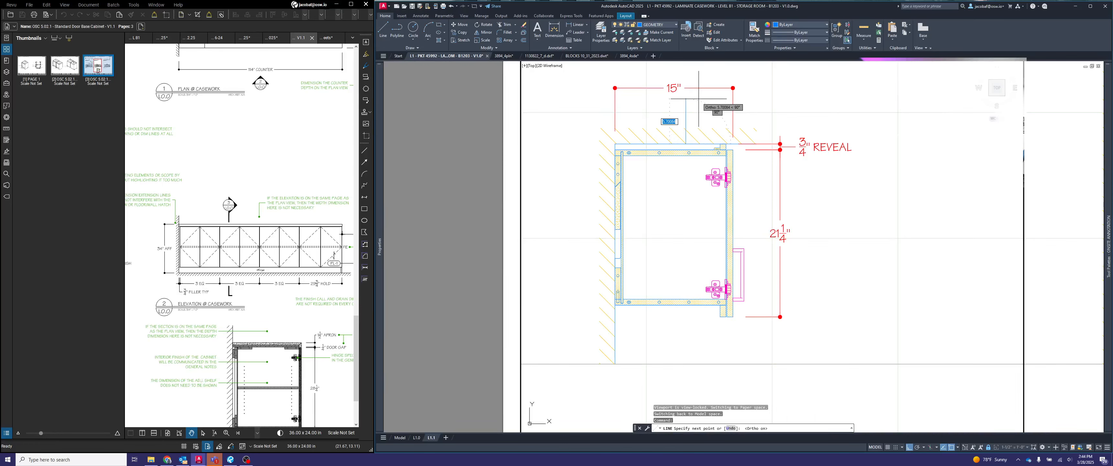
{"action": "left_click", "coordinate": [699, 99]}
{"action": "key", "text": "Escape"}
- Move the cabinet depth dimension line down to the guide line's upper end, and delete the guide line
{"action": "left_click", "coordinate": [708, 101]}
{"action": "left_click", "coordinate": [703, 82]}
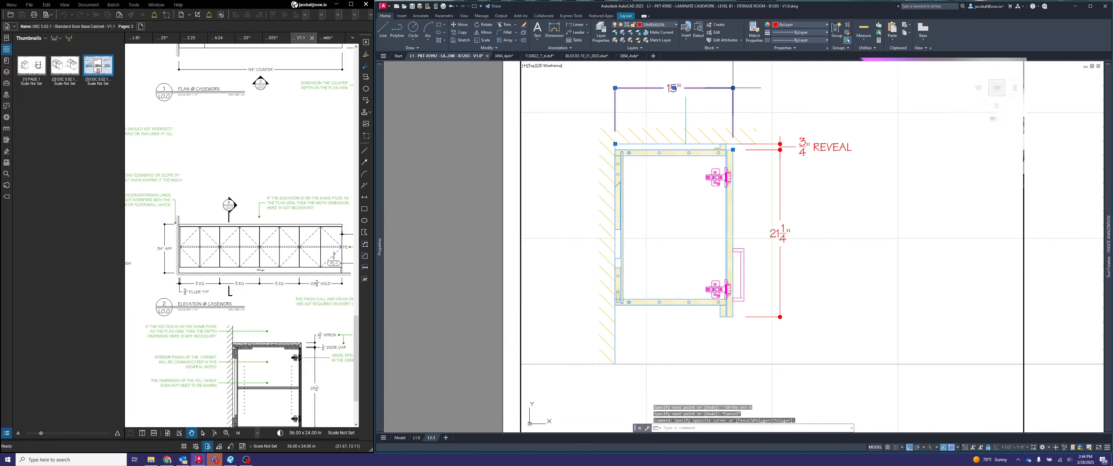
{"action": "left_click", "coordinate": [733, 88]}
{"action": "left_click", "coordinate": [686, 97]}
{"action": "key", "text": "Escape"}
{"action": "left_click", "coordinate": [707, 110]}
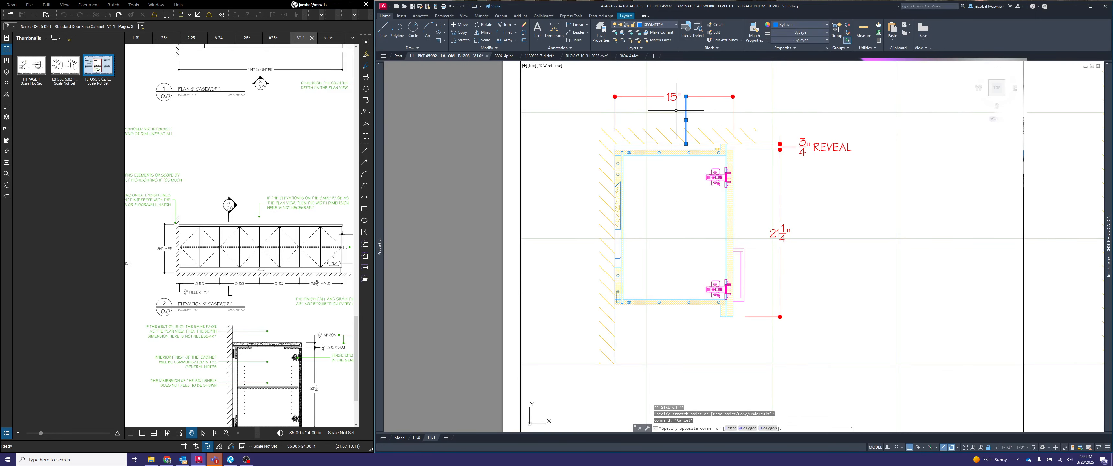
{"action": "left_click", "coordinate": [677, 113]}
{"action": "key", "text": "Delete"}
- Dimension the vertical drop from the upper cabinet's underside to the bottom of the rail behind the door
{"action": "scroll", "coordinate": [681, 106], "scroll_direction": "down", "scroll_amount": 2}
{"action": "middle_click_drag", "start_coordinate": [716, 212], "coordinate": [793, 223]}
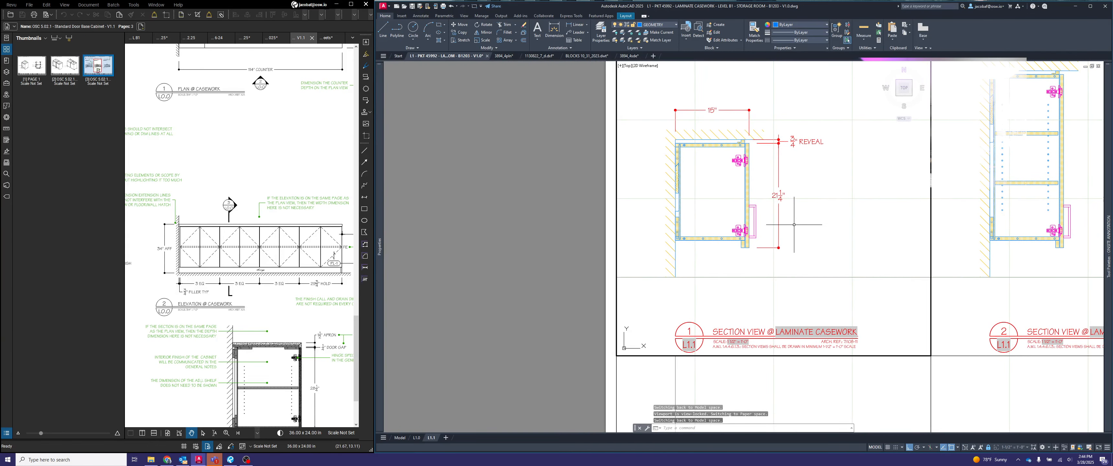
{"action": "key", "text": "Escape"}
{"action": "key", "text": "Escape"}
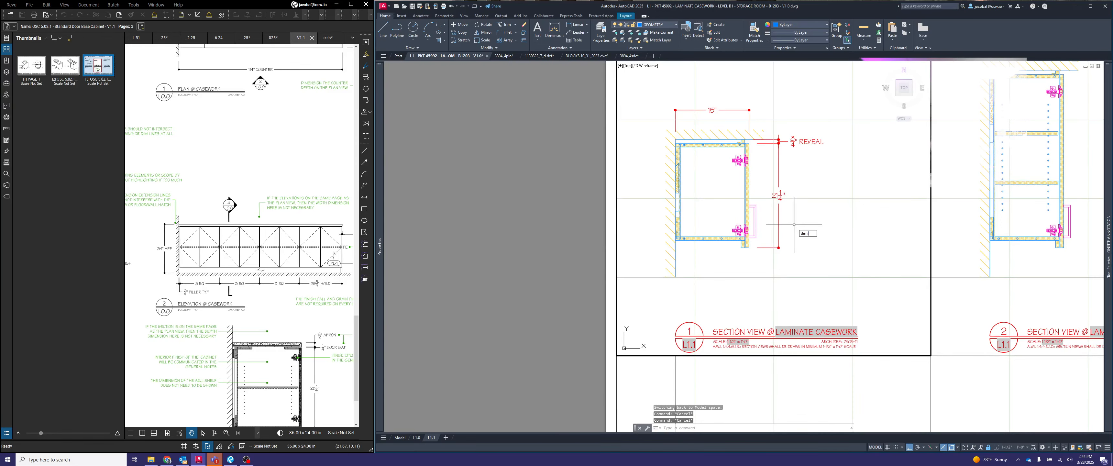
{"action": "key", "text": "Return"}
{"action": "scroll", "coordinate": [746, 244], "scroll_direction": "up", "scroll_amount": 6}
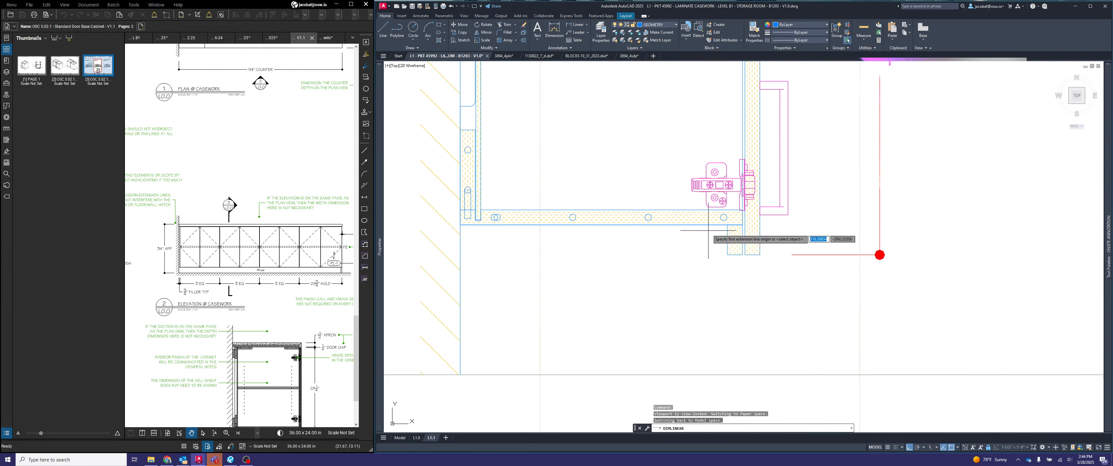
{"action": "left_click", "coordinate": [736, 230]}
{"action": "left_click", "coordinate": [729, 256]}
{"action": "scroll", "coordinate": [729, 256], "scroll_direction": "down", "scroll_amount": 5}
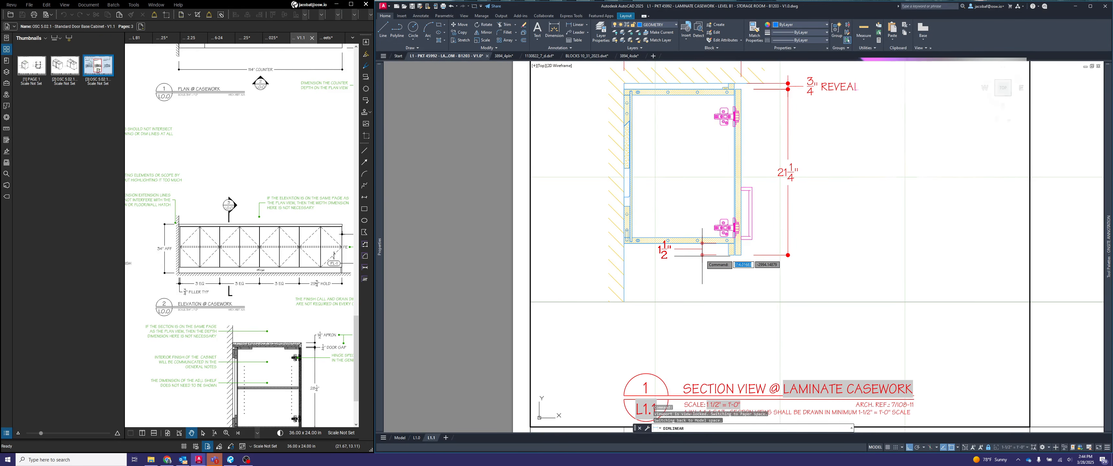
{"action": "left_click", "coordinate": [702, 257]}
- Move the 1 1/2" dimension text below its dimension line, clear of the cabinet's underside
{"action": "scroll", "coordinate": [702, 255], "scroll_direction": "up", "scroll_amount": 3}
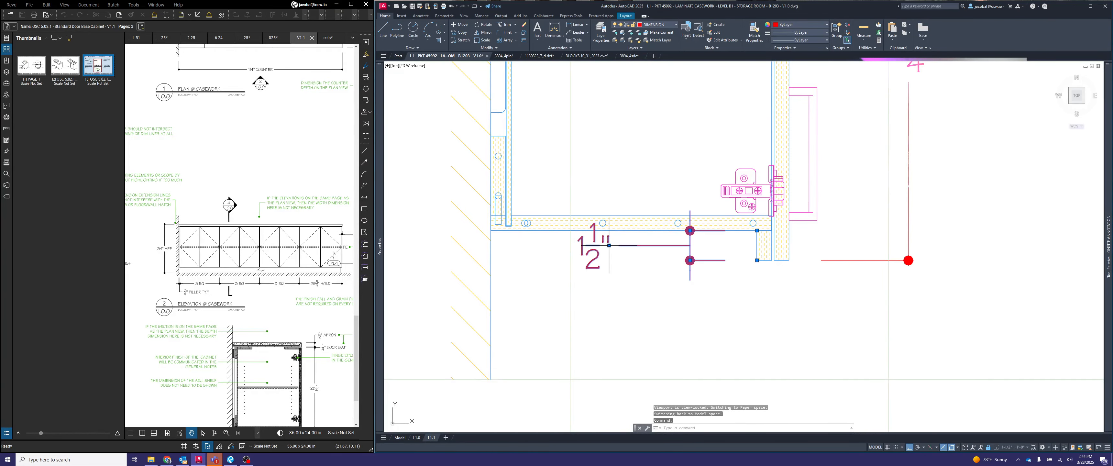
{"action": "left_click", "coordinate": [609, 245]}
{"action": "key", "text": "F8"}
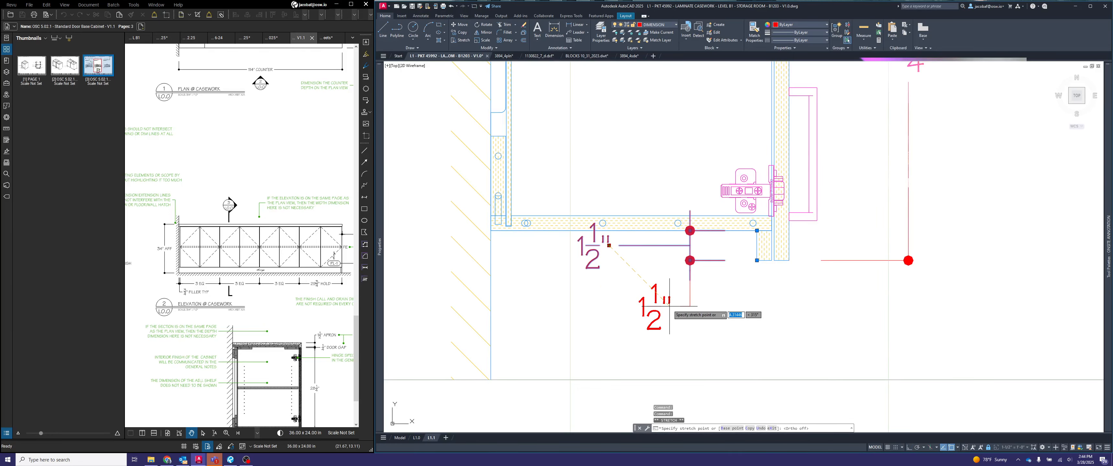
{"action": "left_click", "coordinate": [670, 303]}
{"action": "key", "text": "Escape"}
{"action": "scroll", "coordinate": [720, 305], "scroll_direction": "down", "scroll_amount": 5}
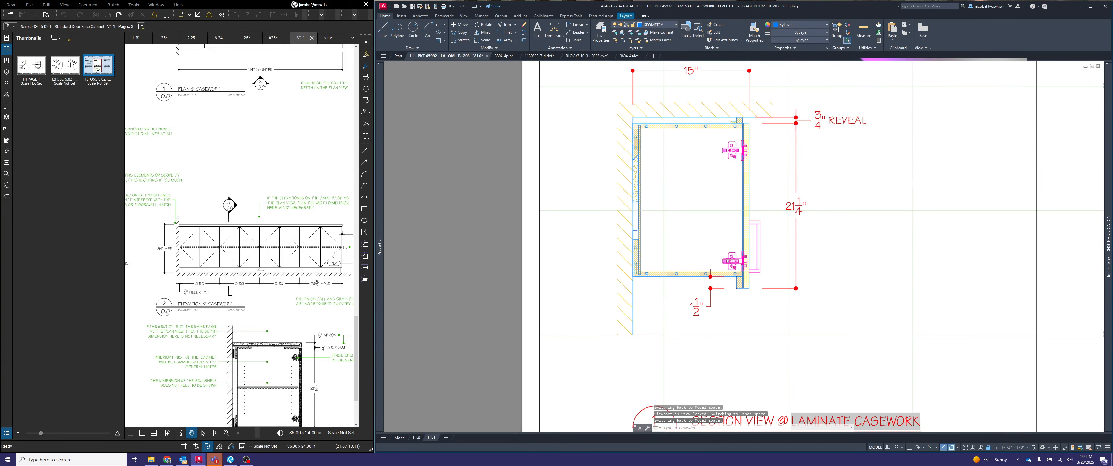
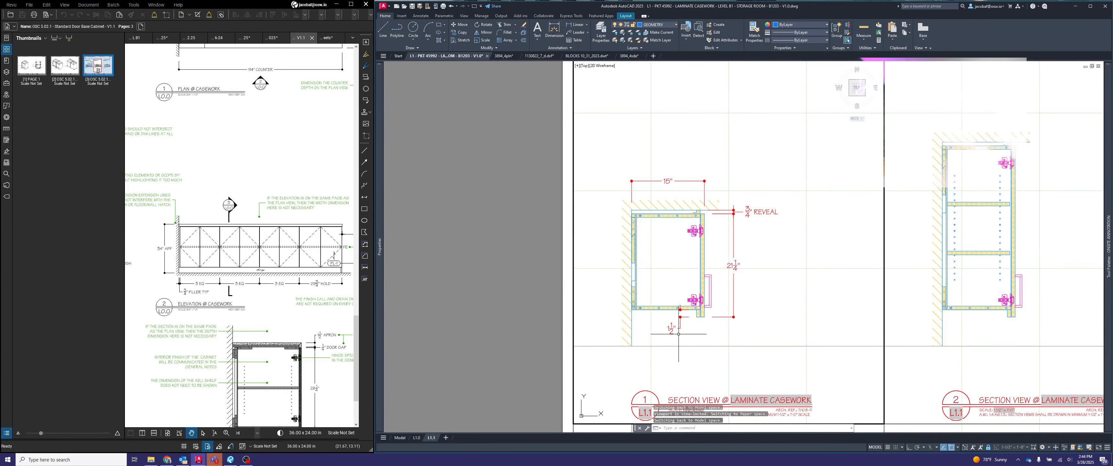
- Copy the depth, REVEAL and door height dimensions from section view 1 to the matching top front corner of section view 2
{"action": "middle_click_drag", "start_coordinate": [716, 328], "coordinate": [667, 287]}
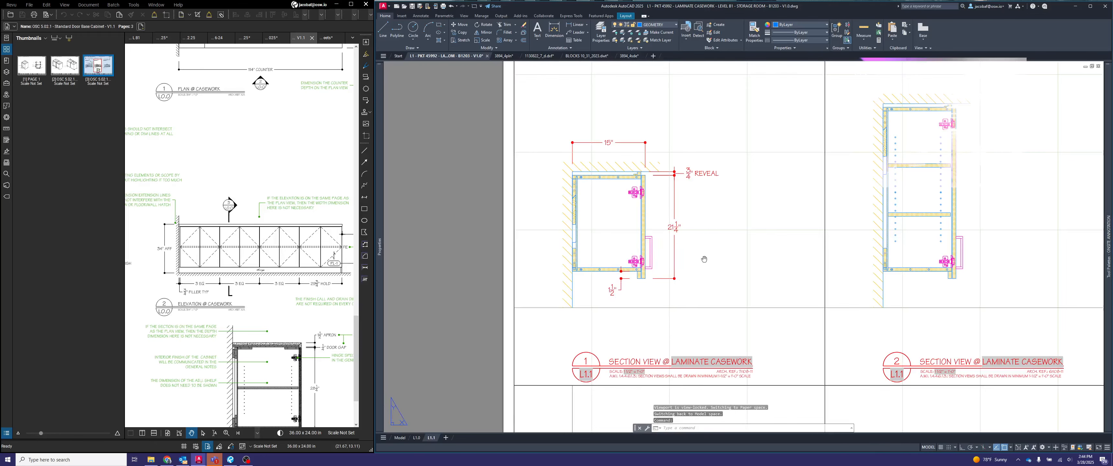
{"action": "scroll", "coordinate": [648, 252], "scroll_direction": "down", "scroll_amount": 3}
{"action": "middle_click_drag", "start_coordinate": [684, 274], "coordinate": [616, 267]}
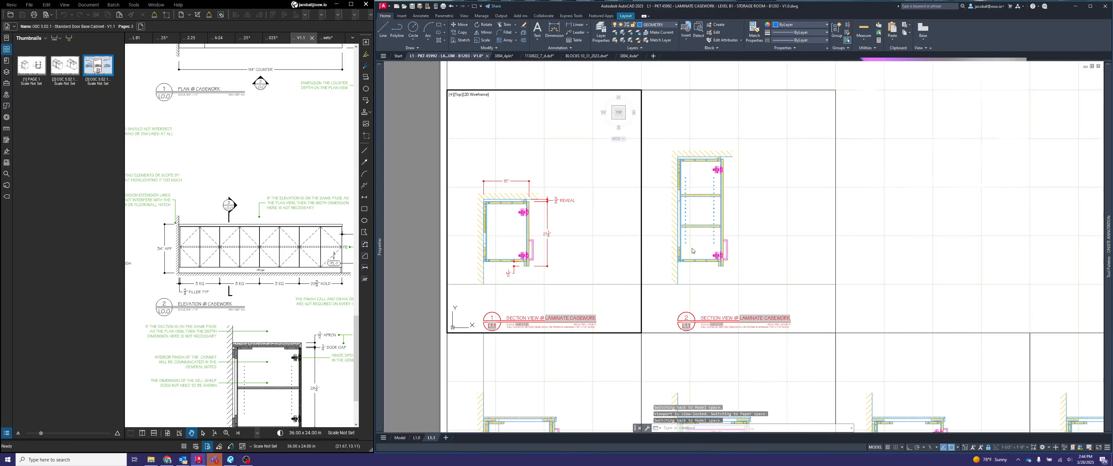
{"action": "middle_click_drag", "start_coordinate": [563, 153], "coordinate": [643, 152]}
{"action": "scroll", "coordinate": [599, 182], "scroll_direction": "up", "scroll_amount": 2}
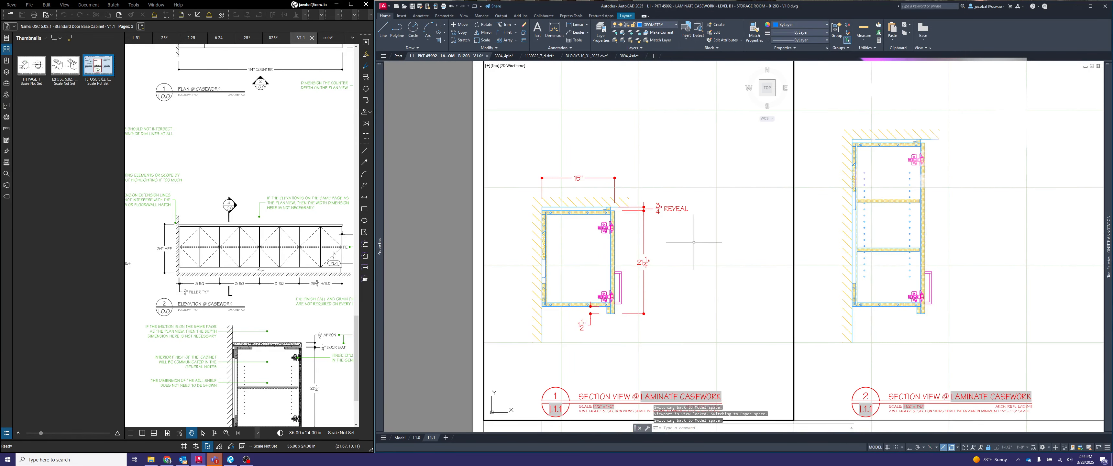
{"action": "key", "text": "Return"}
{"action": "left_click", "coordinate": [708, 242]}
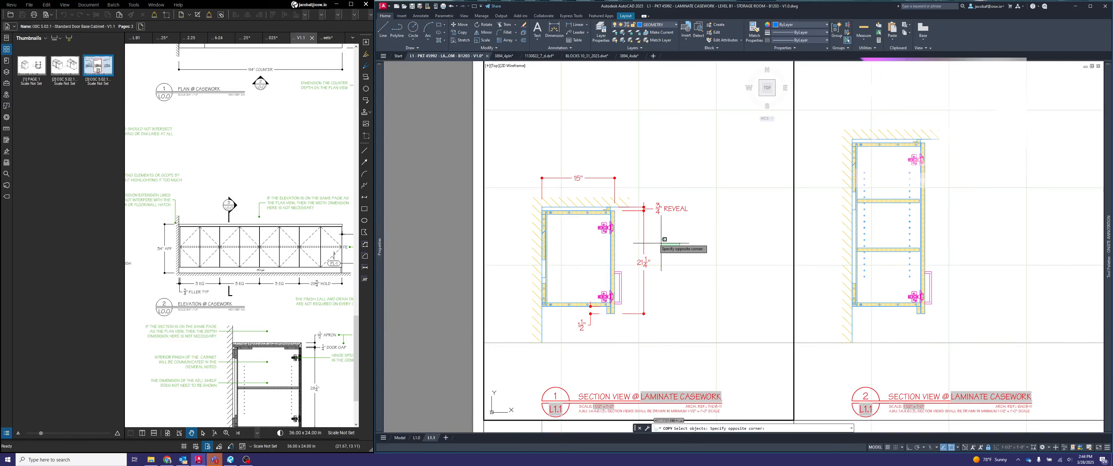
{"action": "left_click", "coordinate": [633, 287]}
{"action": "left_click", "coordinate": [691, 219]}
{"action": "left_click", "coordinate": [639, 203]}
{"action": "left_click", "coordinate": [656, 200]}
{"action": "left_click", "coordinate": [584, 143]}
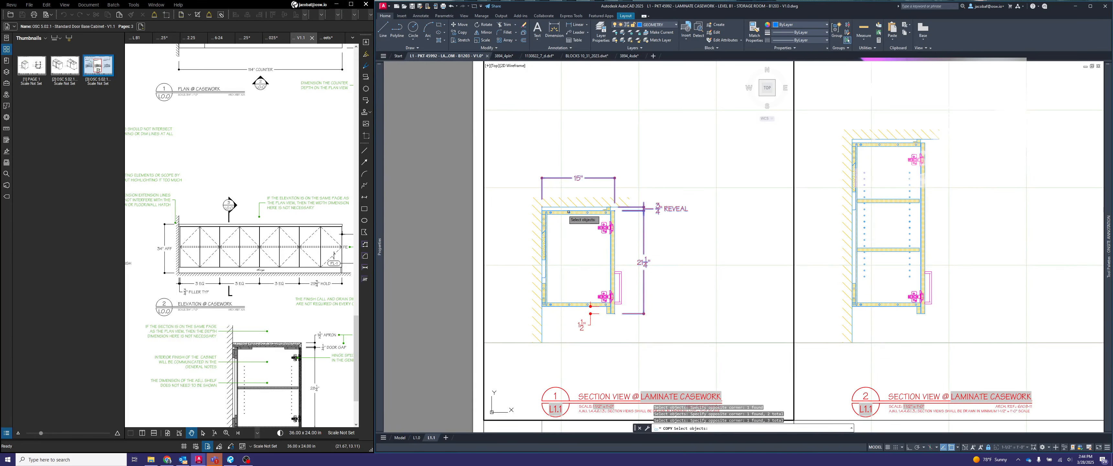
{"action": "scroll", "coordinate": [597, 202], "scroll_direction": "up", "scroll_amount": 3}
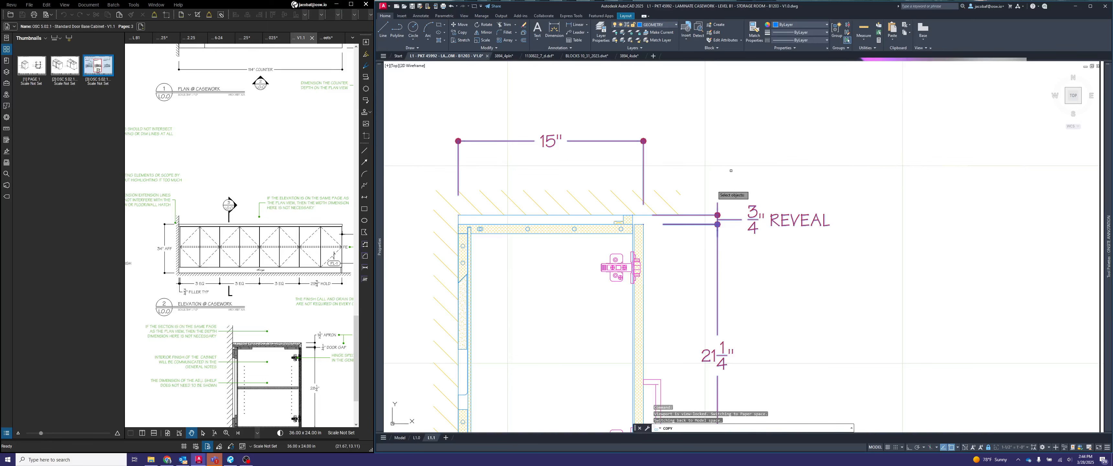
{"action": "key", "text": "Return"}
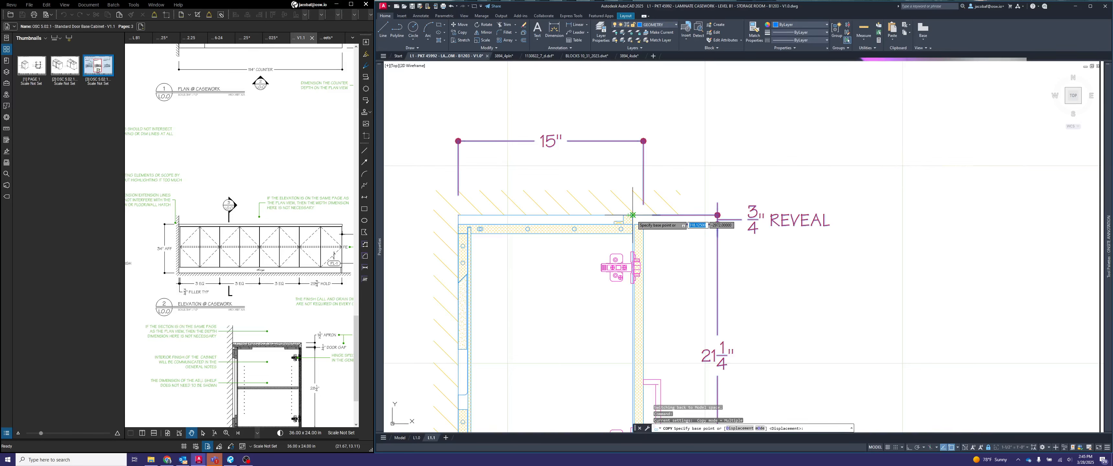
{"action": "left_click", "coordinate": [633, 215]}
{"action": "scroll", "coordinate": [632, 215], "scroll_direction": "down", "scroll_amount": 4}
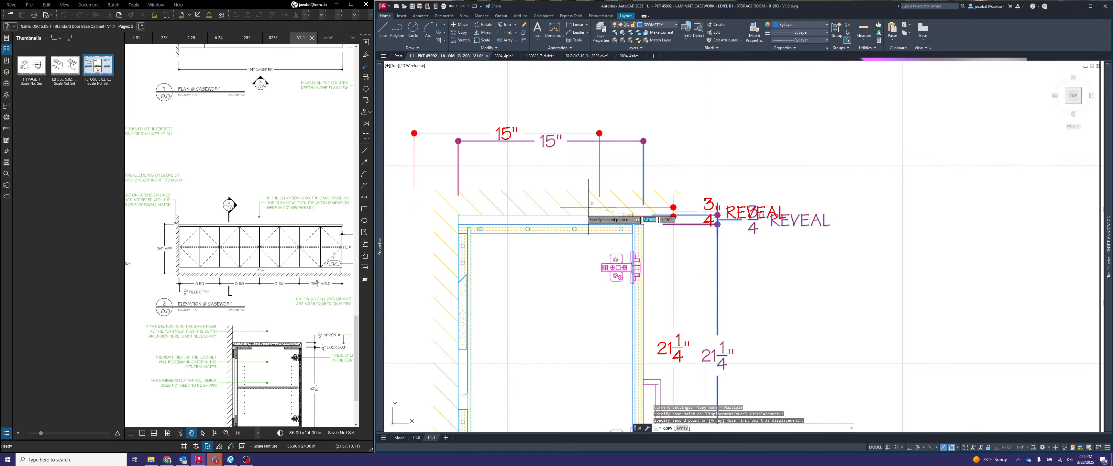
{"action": "scroll", "coordinate": [774, 182], "scroll_direction": "up", "scroll_amount": 2}
{"action": "scroll", "coordinate": [774, 183], "scroll_direction": "up", "scroll_amount": 6}
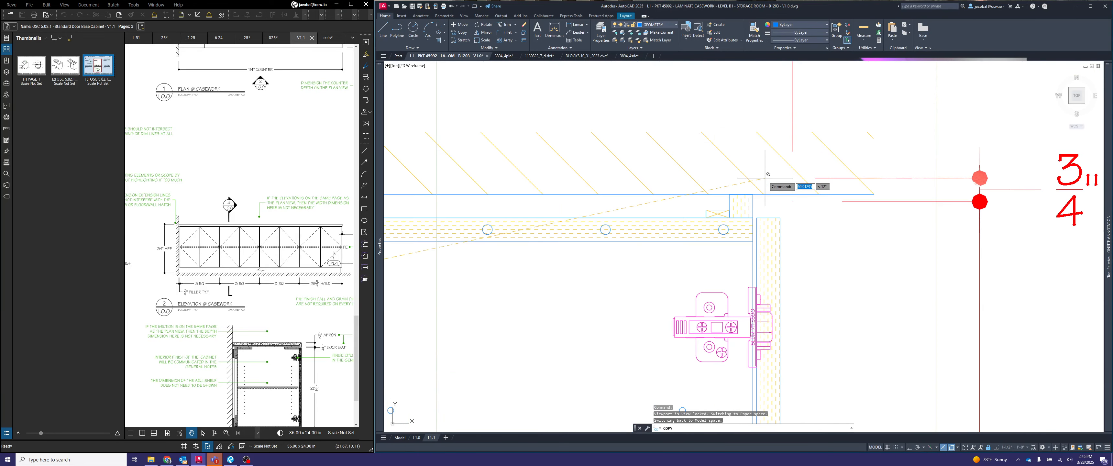
{"action": "key", "text": "Return"}
{"action": "scroll", "coordinate": [871, 154], "scroll_direction": "down", "scroll_amount": 6}
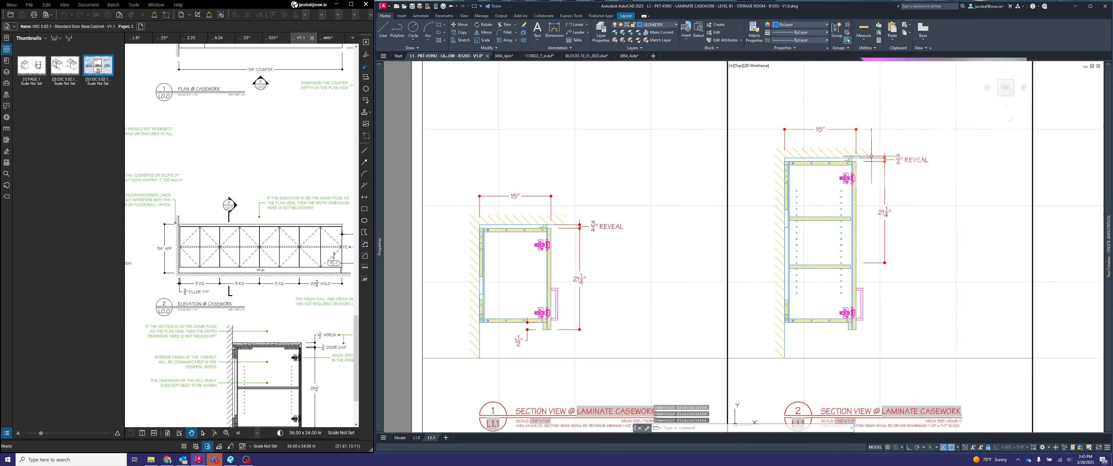
- Stretch the copied door height dimension in section view 2 down to the bottom of the taller cabinet's door
{"action": "left_click", "coordinate": [895, 232]}
{"action": "left_click", "coordinate": [872, 211]}
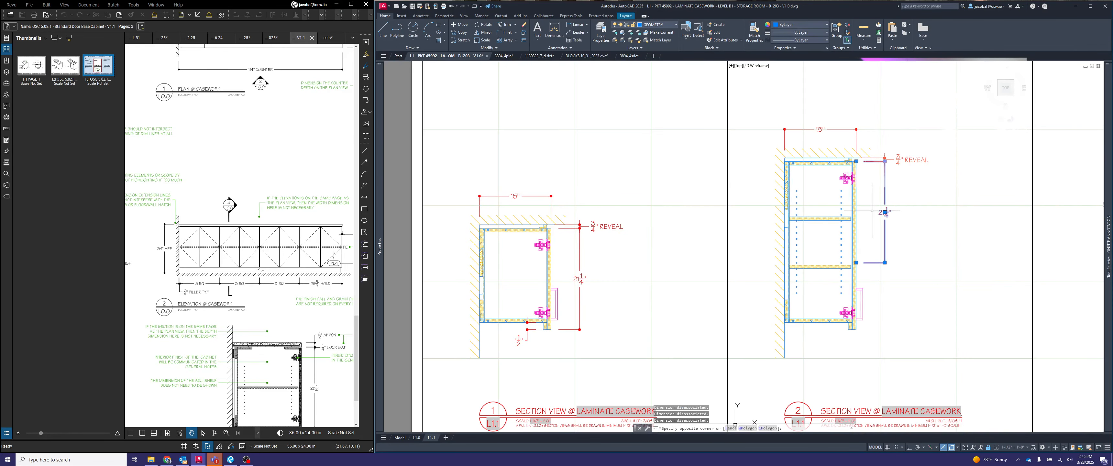
{"action": "left_click", "coordinate": [856, 262]}
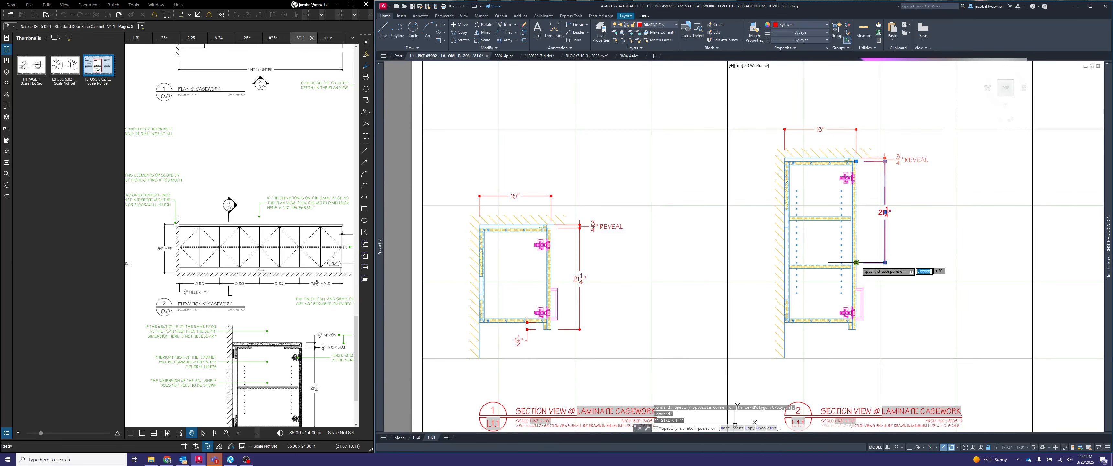
{"action": "scroll", "coordinate": [852, 328], "scroll_direction": "up", "scroll_amount": 4}
{"action": "left_click", "coordinate": [860, 330]}
{"action": "scroll", "coordinate": [889, 273], "scroll_direction": "down", "scroll_amount": 6}
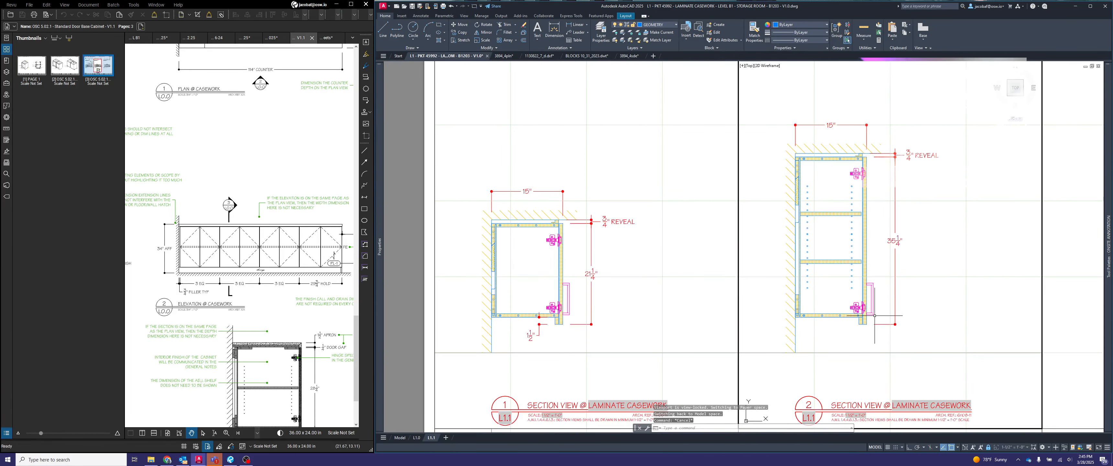
- Copy the 1 1/2" drop dimension from under section 1's cabinet to the matching bottom rail corner in section view 2
{"action": "scroll", "coordinate": [764, 292], "scroll_direction": "up", "scroll_amount": 3}
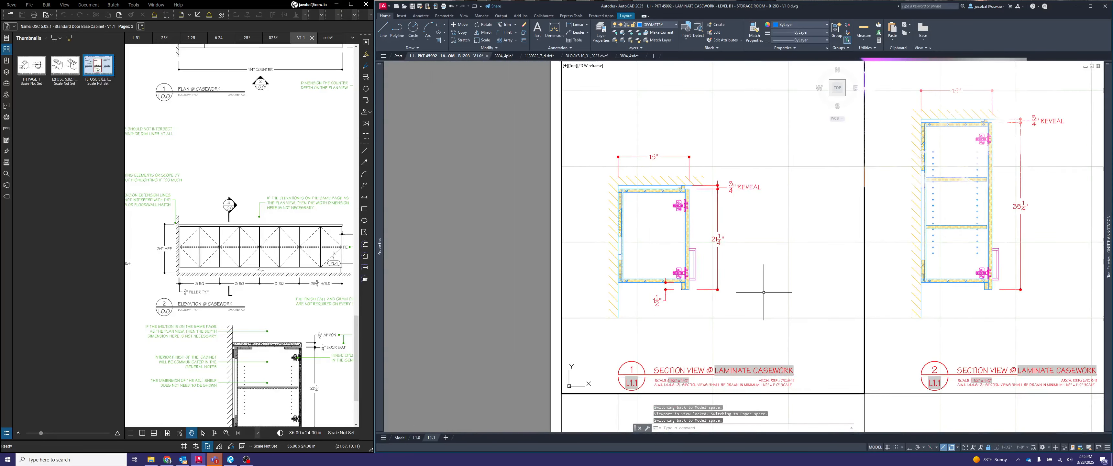
{"action": "key", "text": "Return"}
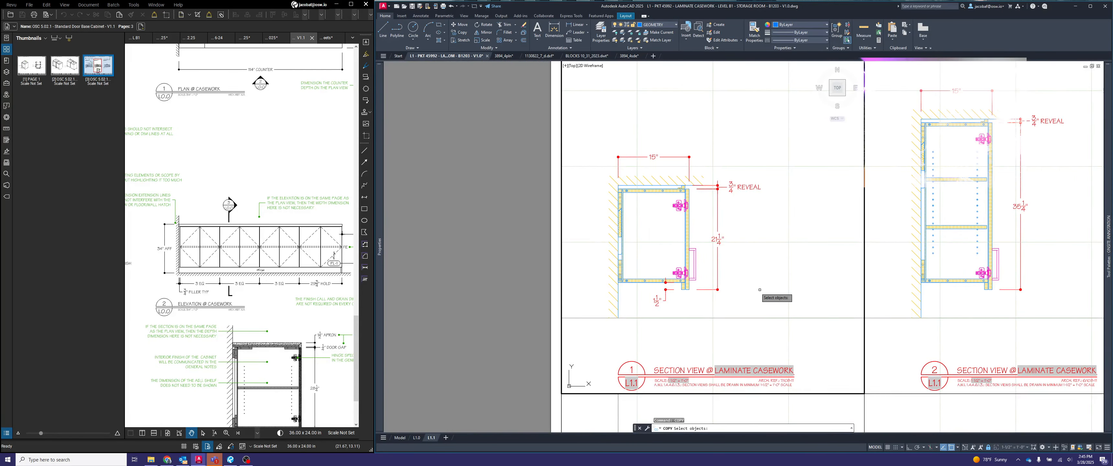
{"action": "scroll", "coordinate": [656, 304], "scroll_direction": "up", "scroll_amount": 2}
{"action": "left_click_drag", "start_coordinate": [663, 307], "coordinate": [658, 292]}
{"action": "key", "text": "Return"}
{"action": "scroll", "coordinate": [708, 267], "scroll_direction": "up", "scroll_amount": 4}
{"action": "scroll", "coordinate": [708, 267], "scroll_direction": "up", "scroll_amount": 1}
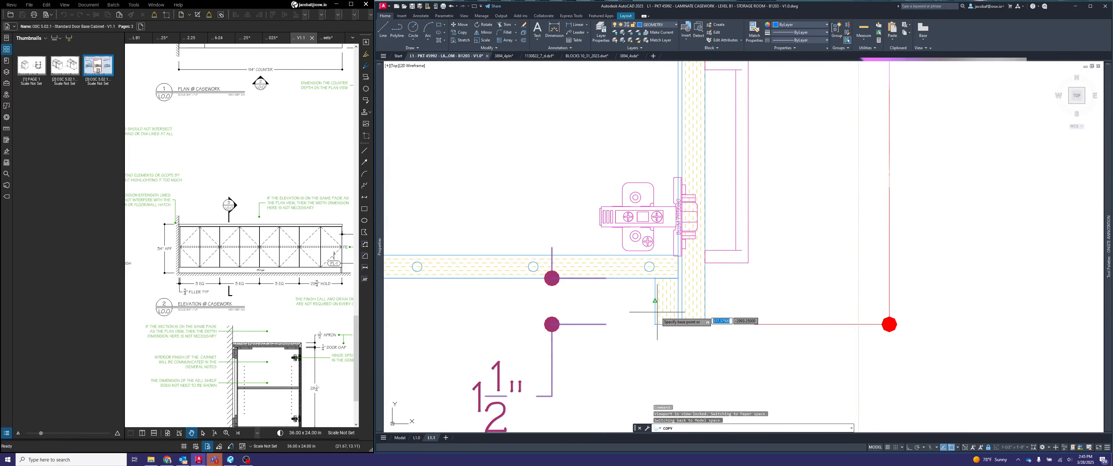
{"action": "left_click", "coordinate": [655, 324]}
{"action": "scroll", "coordinate": [546, 270], "scroll_direction": "down", "scroll_amount": 3}
{"action": "scroll", "coordinate": [1009, 287], "scroll_direction": "up", "scroll_amount": 5}
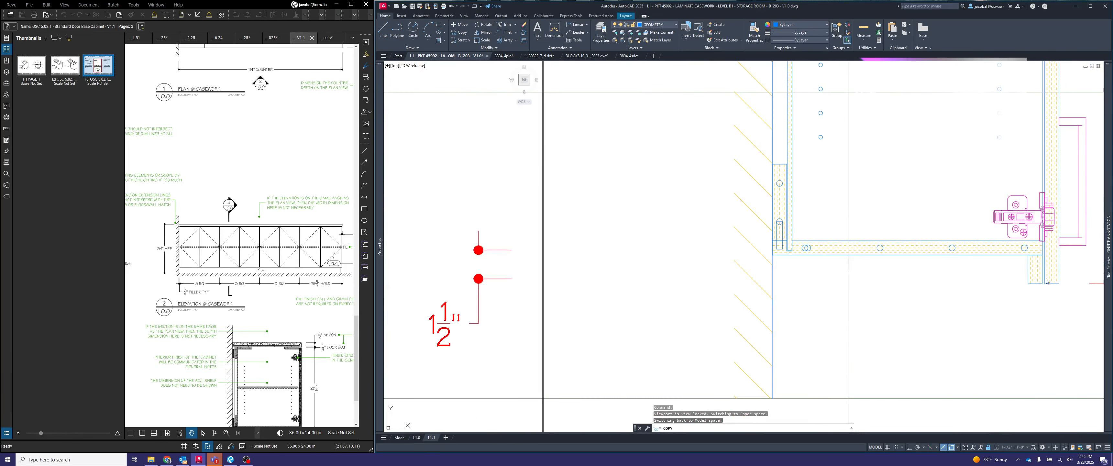
{"action": "left_click", "coordinate": [952, 247]}
{"action": "key", "text": "Escape"}
- Dimension the countertop depth in section view 3 from the wall to the front edge, with the dimension line above the counter
{"action": "scroll", "coordinate": [952, 247], "scroll_direction": "down", "scroll_amount": 6}
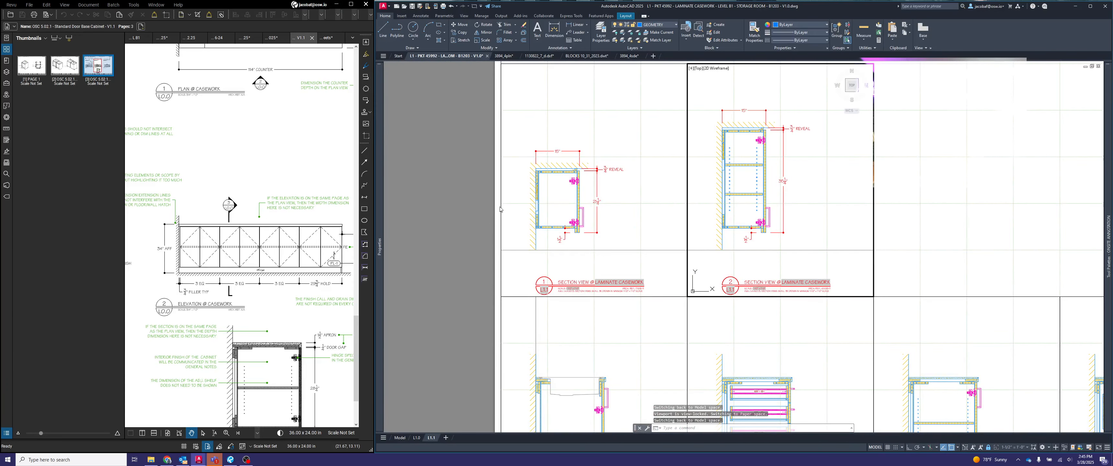
{"action": "double_click", "coordinate": [461, 188]}
{"action": "middle_click_drag", "start_coordinate": [863, 278], "coordinate": [879, 157]}
{"action": "middle_click_drag", "start_coordinate": [818, 265], "coordinate": [864, 206]}
{"action": "scroll", "coordinate": [601, 262], "scroll_direction": "up", "scroll_amount": 4}
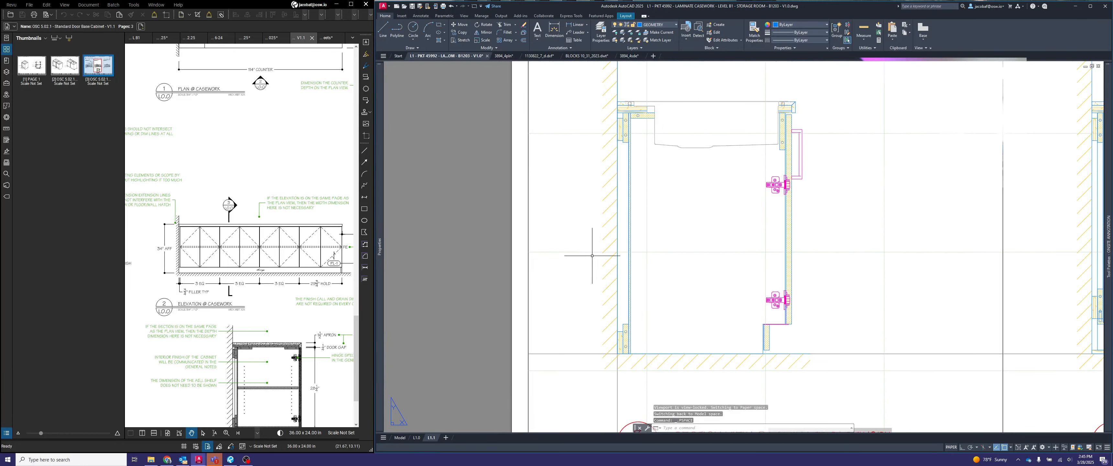
{"action": "scroll", "coordinate": [773, 228], "scroll_direction": "down", "scroll_amount": 2}
{"action": "double_click", "coordinate": [839, 211]}
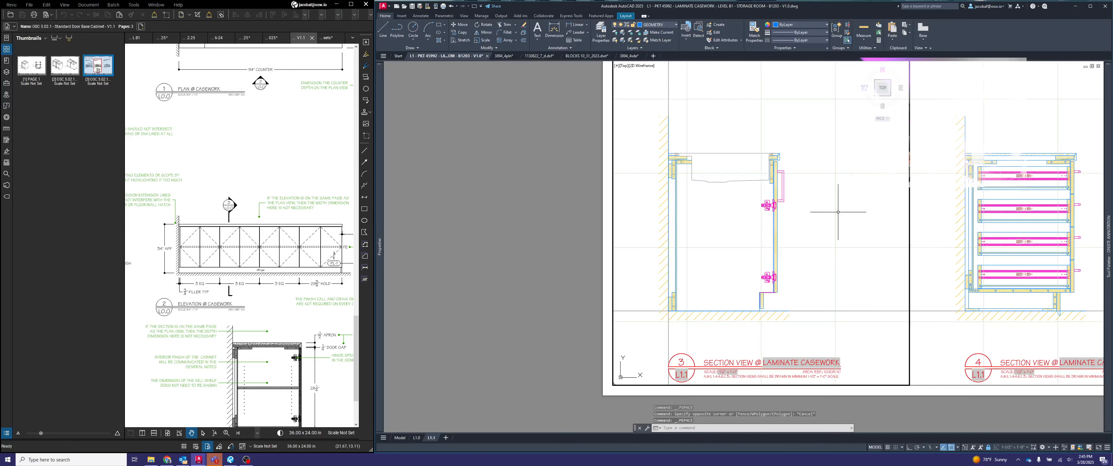
{"action": "type", "text": "dimlinear"}
{"action": "key", "text": "Return"}
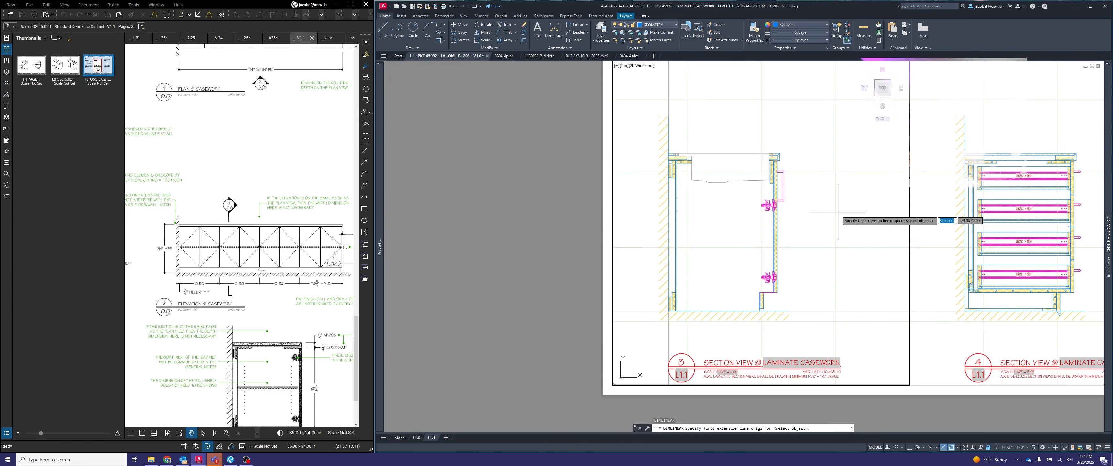
{"action": "scroll", "coordinate": [677, 140], "scroll_direction": "up", "scroll_amount": 2}
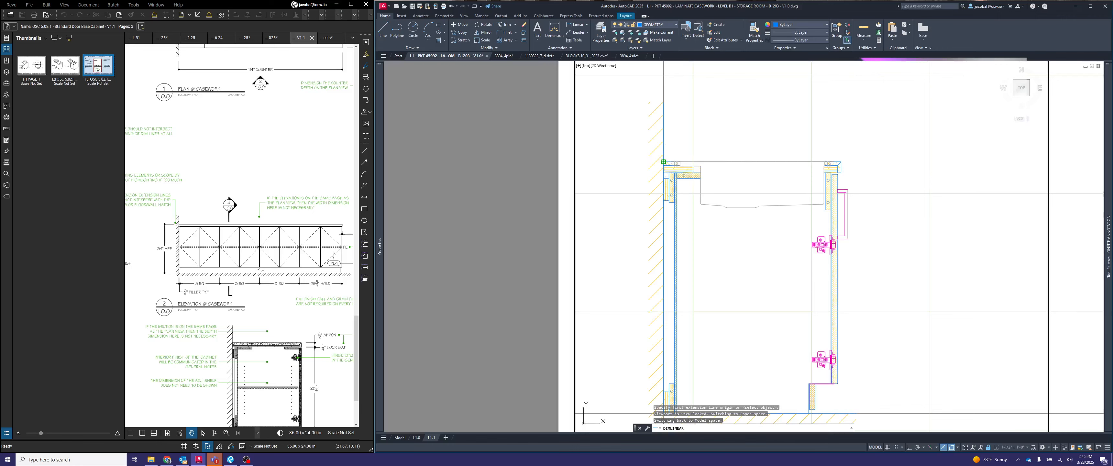
{"action": "left_click", "coordinate": [666, 161]}
{"action": "left_click", "coordinate": [841, 162]}
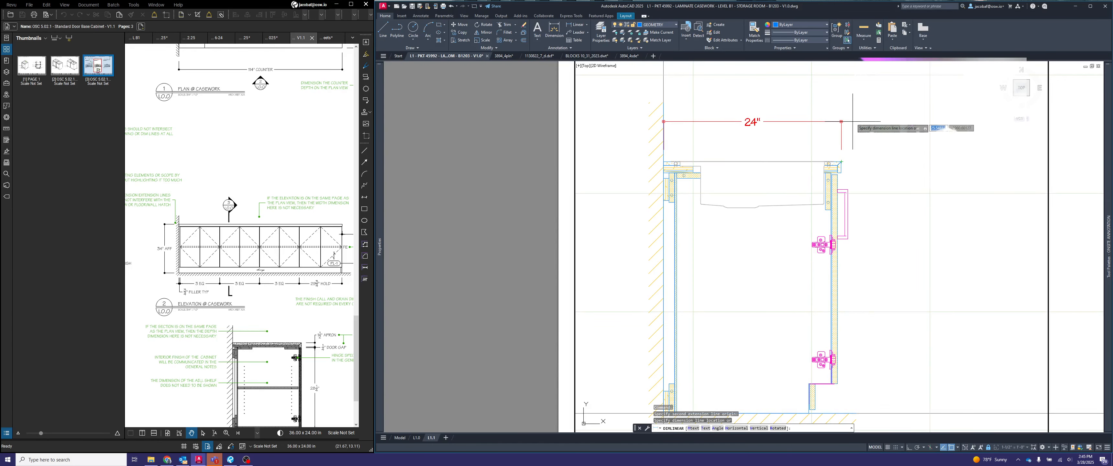
{"action": "left_click", "coordinate": [853, 120]}
- Draw a vertical guide line upward from the countertop's top line near its front edge in section view 3
{"action": "type", "text": "l"}
{"action": "key", "text": "Return"}
{"action": "scroll", "coordinate": [834, 147], "scroll_direction": "up", "scroll_amount": 2}
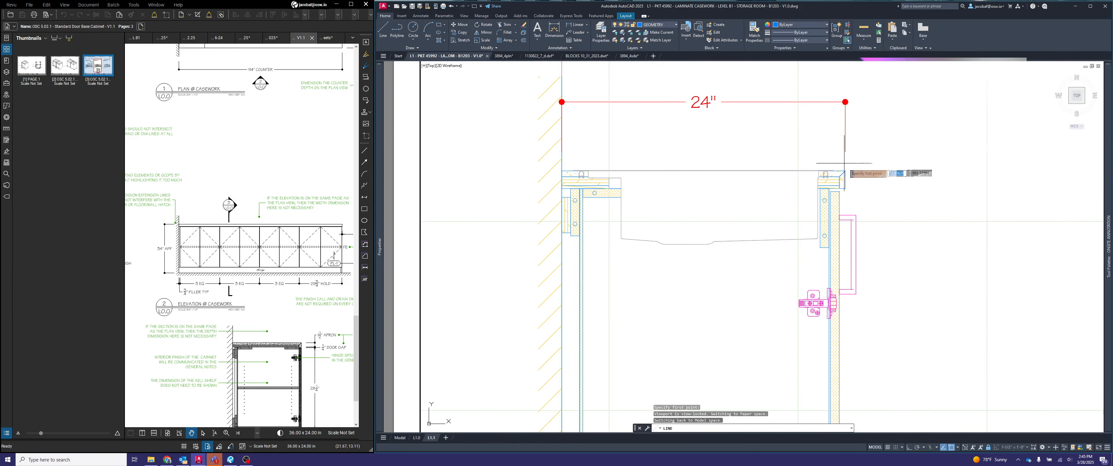
{"action": "left_click", "coordinate": [839, 171]}
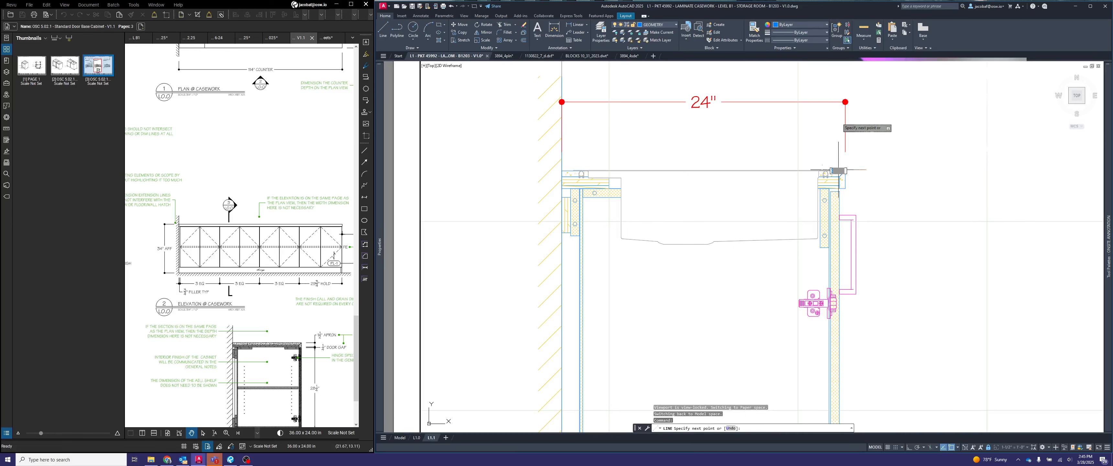
{"action": "key", "text": "Return"}
{"action": "key", "text": "Escape"}
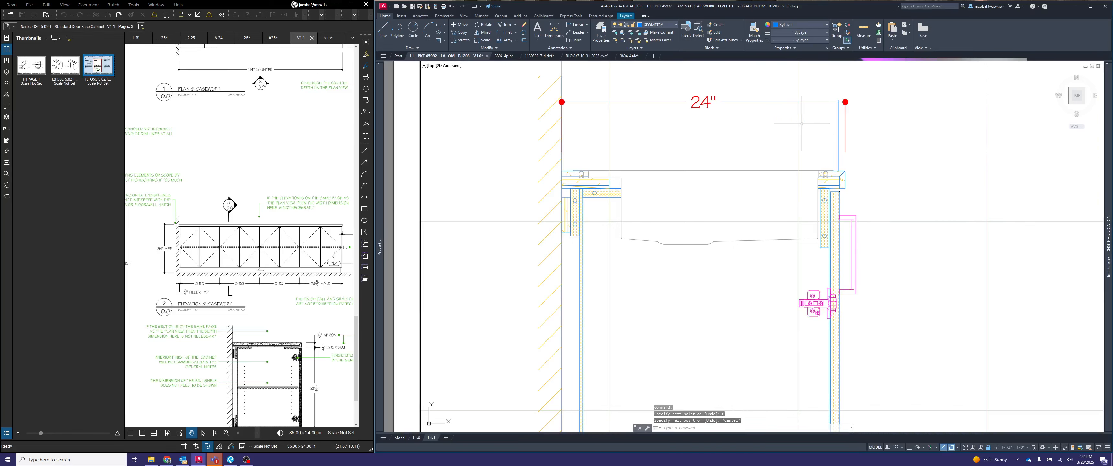
- Align the countertop depth dimension line with the guide line's upper end, and delete the guide line
{"action": "left_click", "coordinate": [827, 125]}
{"action": "left_click", "coordinate": [786, 86]}
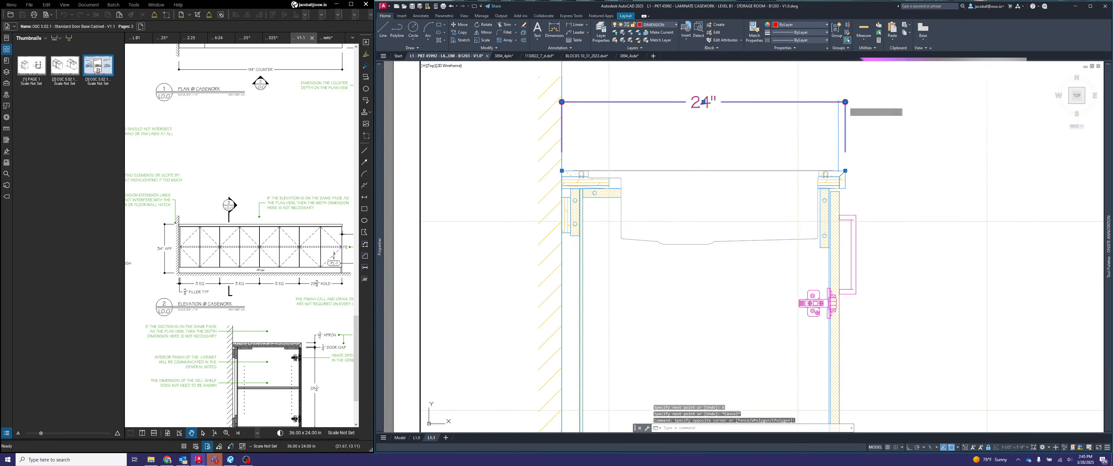
{"action": "scroll", "coordinate": [843, 120], "scroll_direction": "up", "scroll_amount": 3}
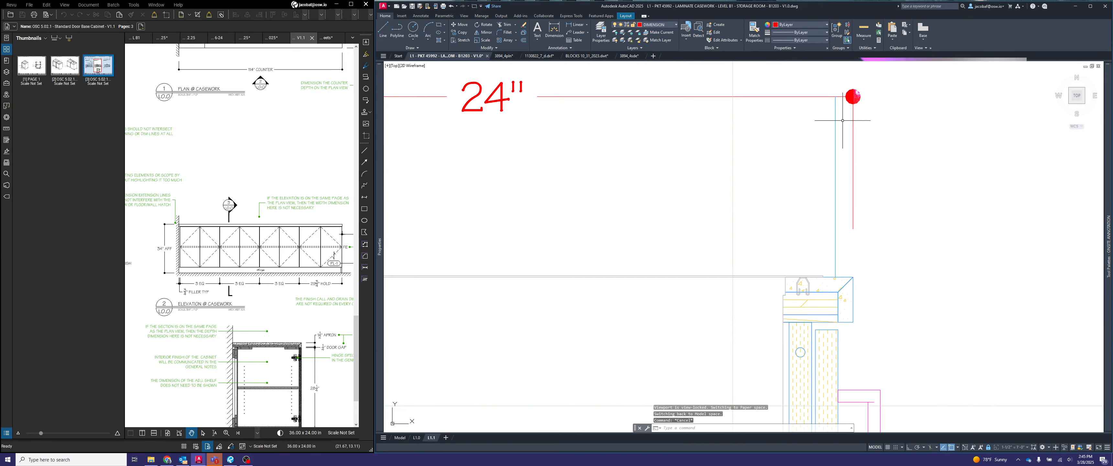
{"action": "scroll", "coordinate": [834, 116], "scroll_direction": "down", "scroll_amount": 5}
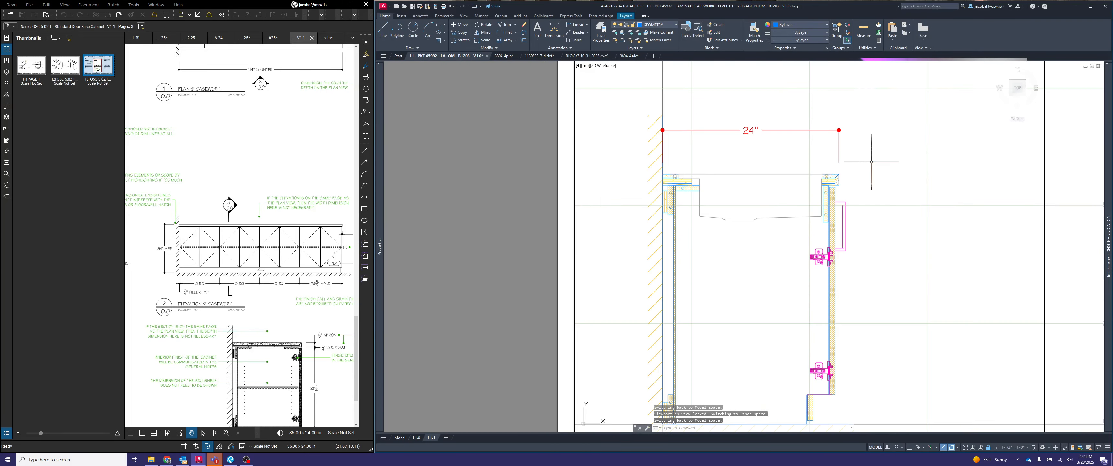
{"action": "scroll", "coordinate": [733, 125], "scroll_direction": "down", "scroll_amount": 4}
{"action": "key", "text": "Escape"}
{"action": "scroll", "coordinate": [736, 132], "scroll_direction": "up", "scroll_amount": 5}
{"action": "key", "text": "Escape"}
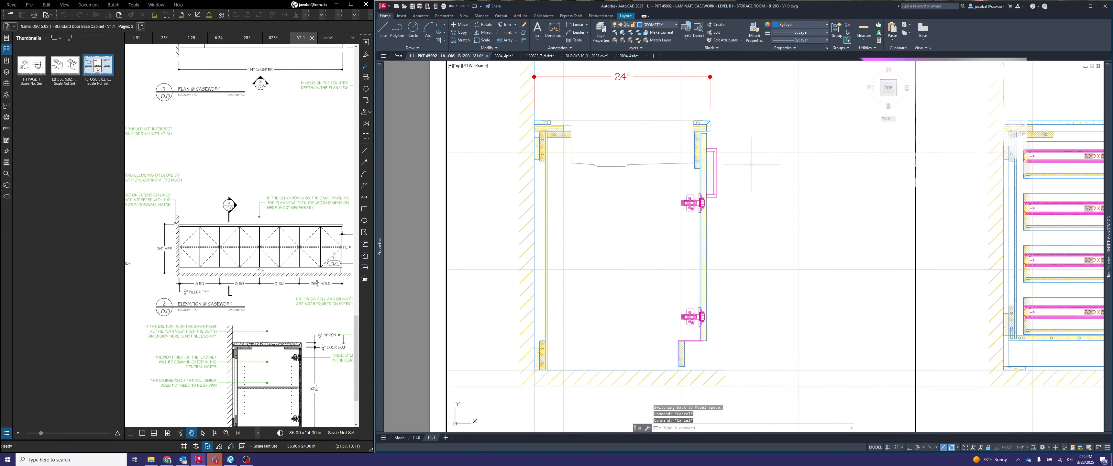
- Dimension the base cabinet height in section view 3 from the countertop's underside to the floor, placing the dimension behind the wall
{"action": "key", "text": "Return"}
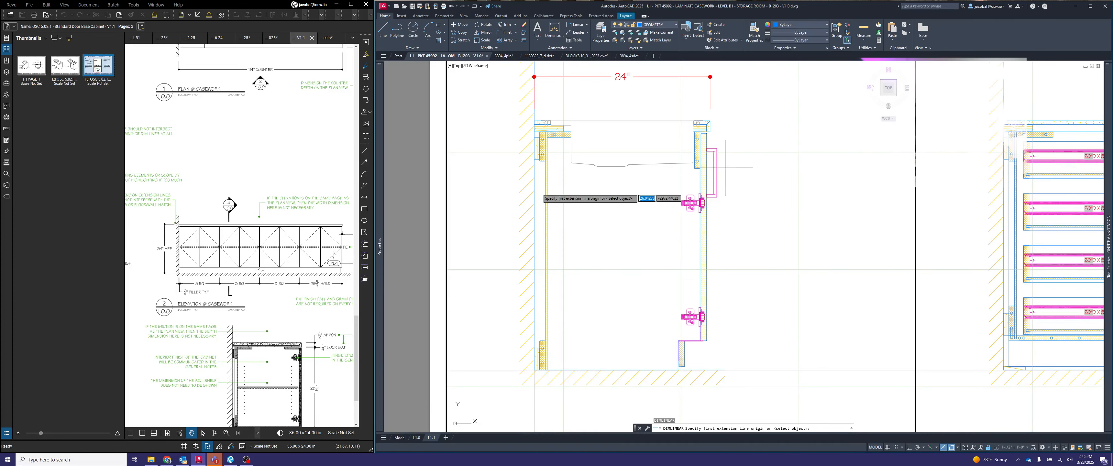
{"action": "scroll", "coordinate": [247, 278], "scroll_direction": "up", "scroll_amount": 3}
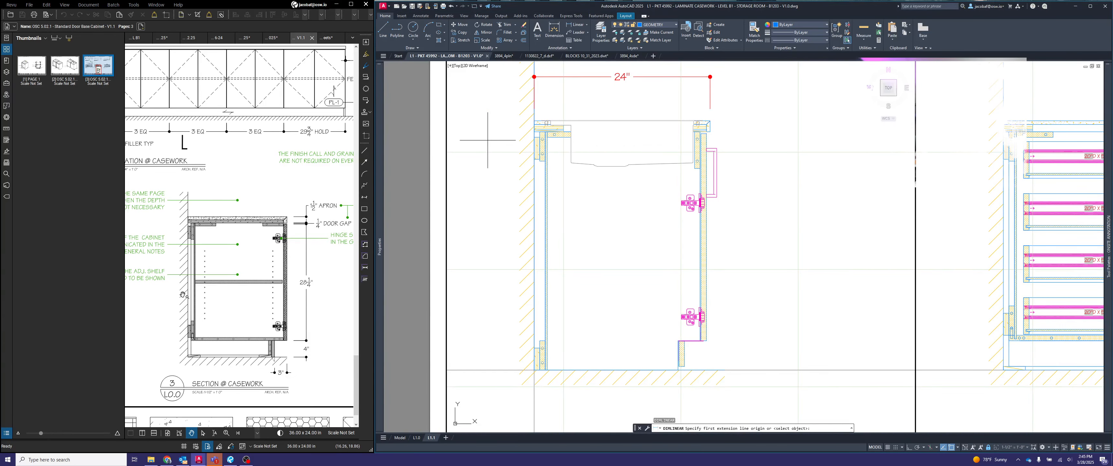
{"action": "scroll", "coordinate": [517, 141], "scroll_direction": "up", "scroll_amount": 3}
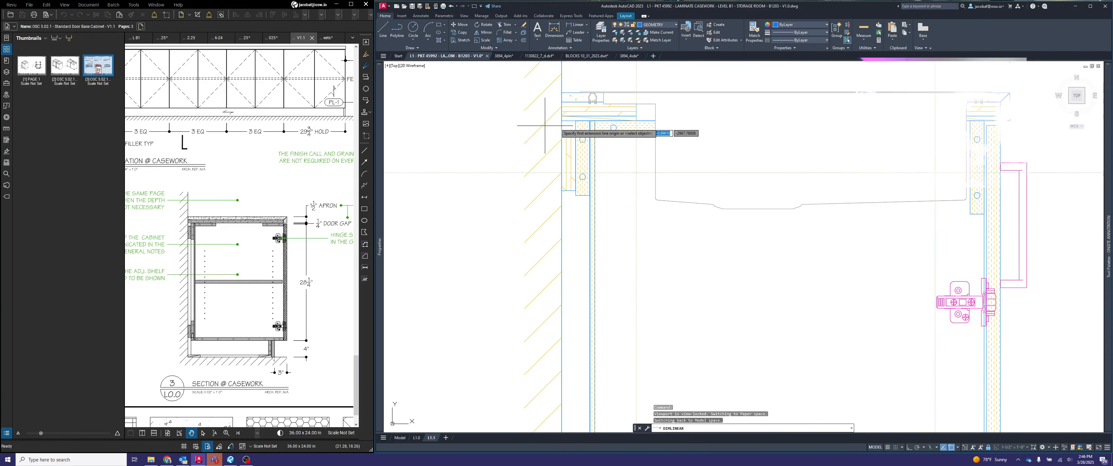
{"action": "left_click", "coordinate": [562, 120]}
{"action": "scroll", "coordinate": [562, 120], "scroll_direction": "down", "scroll_amount": 5}
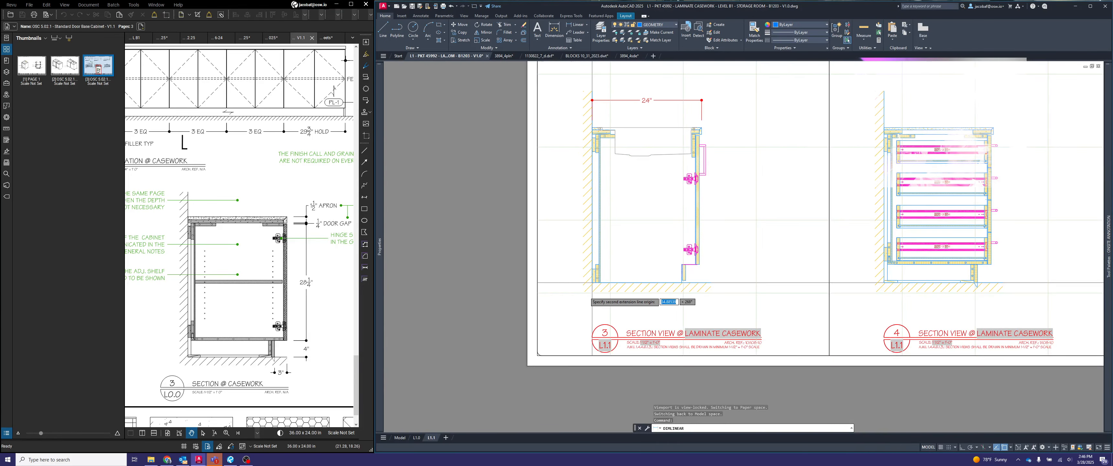
{"action": "scroll", "coordinate": [623, 245], "scroll_direction": "up", "scroll_amount": 5}
{"action": "left_click", "coordinate": [621, 229]}
{"action": "scroll", "coordinate": [706, 249], "scroll_direction": "down", "scroll_amount": 5}
{"action": "middle_click_drag", "start_coordinate": [706, 250], "coordinate": [689, 351]}
{"action": "left_click", "coordinate": [645, 252]}
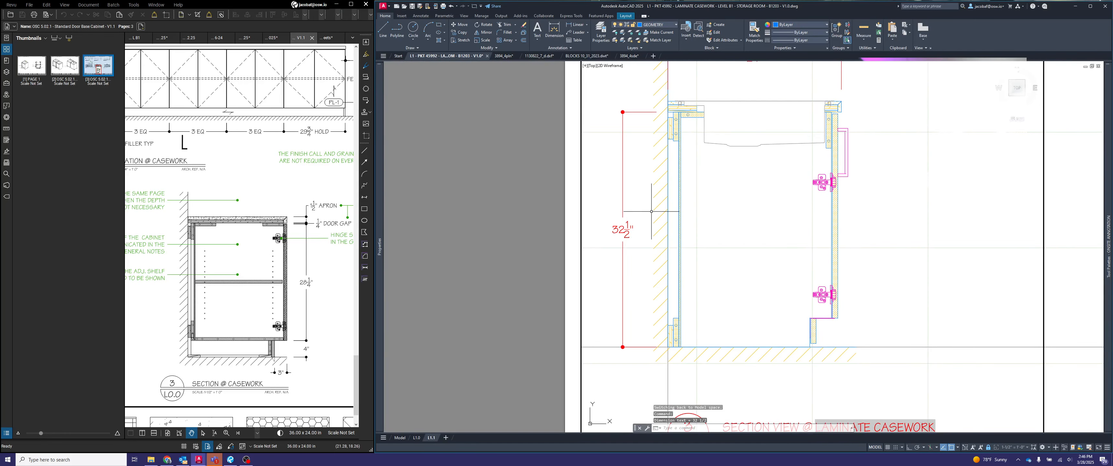
- Draw a horizontal guide line from the wall face toward the cabinet height dimension in section view 3
{"action": "scroll", "coordinate": [701, 90], "scroll_direction": "up", "scroll_amount": 2}
{"action": "scroll", "coordinate": [676, 102], "scroll_direction": "up", "scroll_amount": 4}
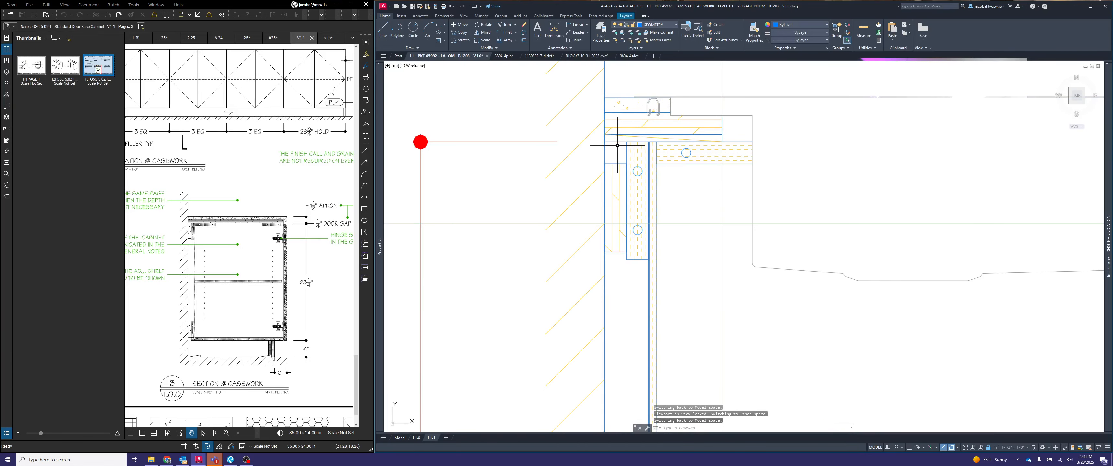
{"action": "scroll", "coordinate": [676, 146], "scroll_direction": "down", "scroll_amount": 4}
{"action": "middle_click_drag", "start_coordinate": [729, 213], "coordinate": [710, 139]}
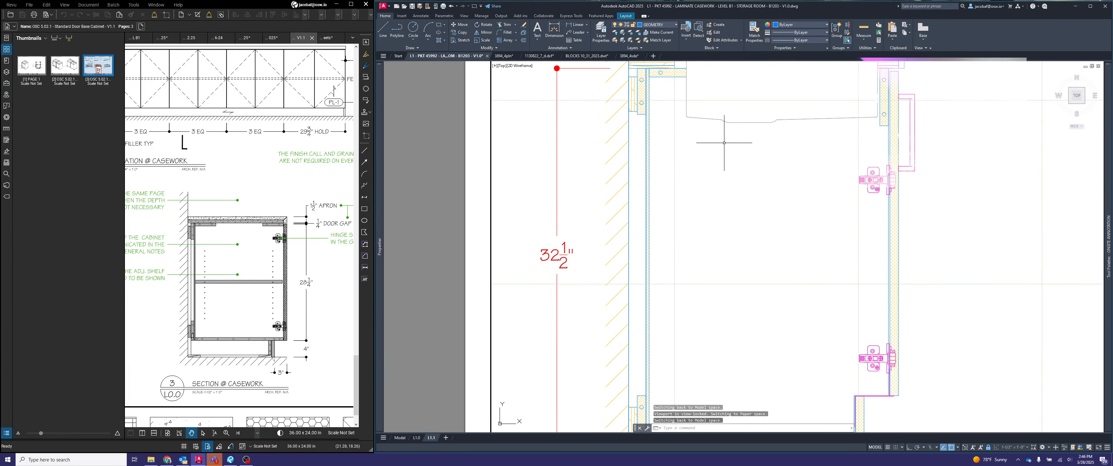
{"action": "type", "text": "l"}
{"action": "key", "text": "space"}
{"action": "left_click", "coordinate": [628, 111]}
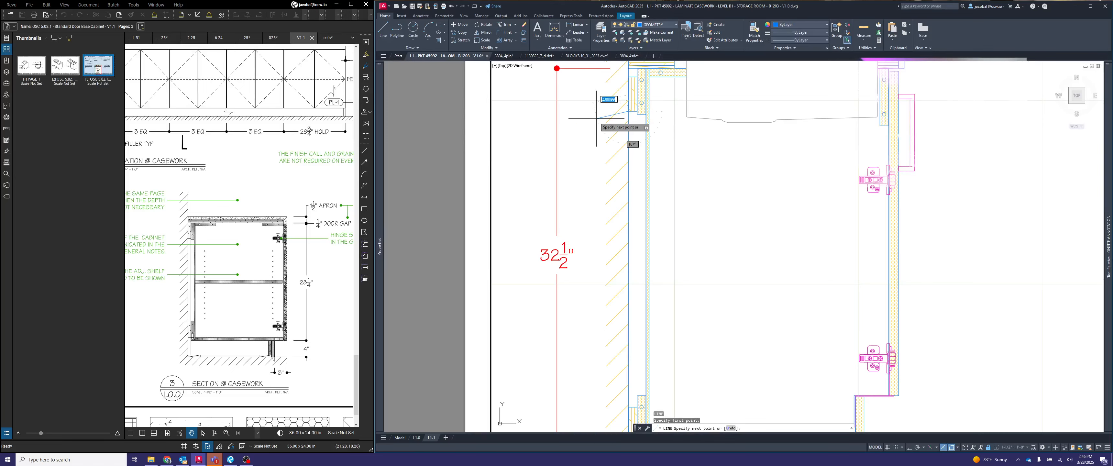
{"action": "key", "text": "F8"}
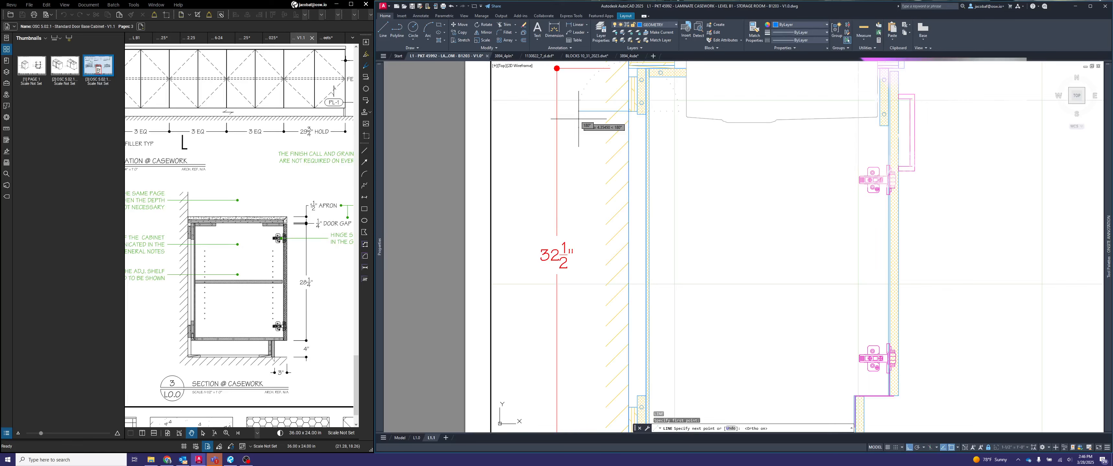
{"action": "key", "text": "space"}
{"action": "key", "text": "Escape"}
- Align the cabinet height dimension line with the guide line's outer end, and delete the guide line
{"action": "left_click", "coordinate": [564, 159]}
{"action": "left_click", "coordinate": [558, 144]}
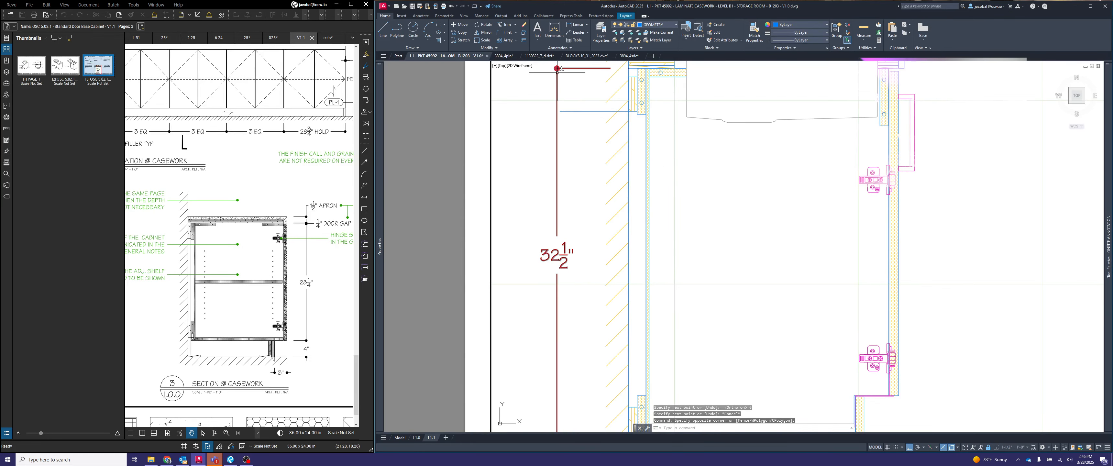
{"action": "left_click", "coordinate": [550, 76]}
{"action": "left_click", "coordinate": [549, 76]}
{"action": "left_click", "coordinate": [557, 68]}
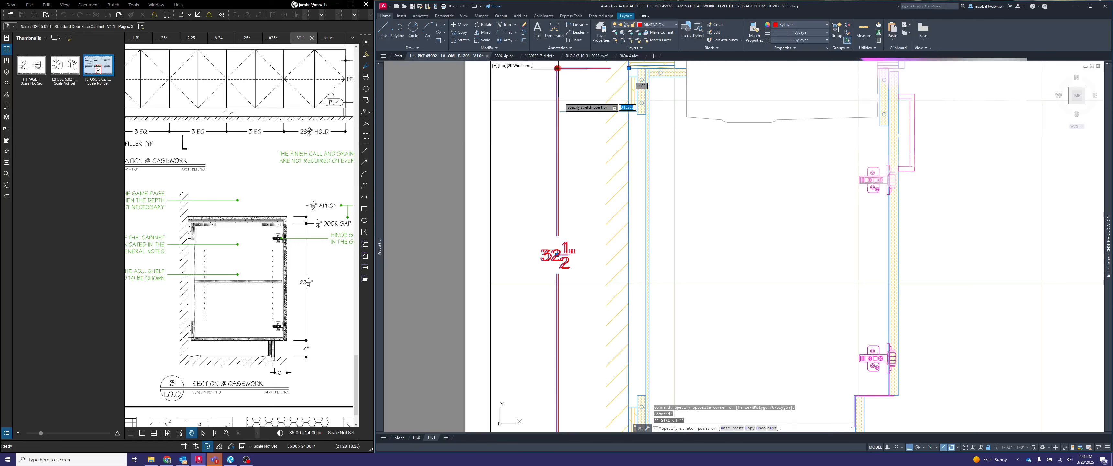
{"action": "left_click", "coordinate": [557, 69]}
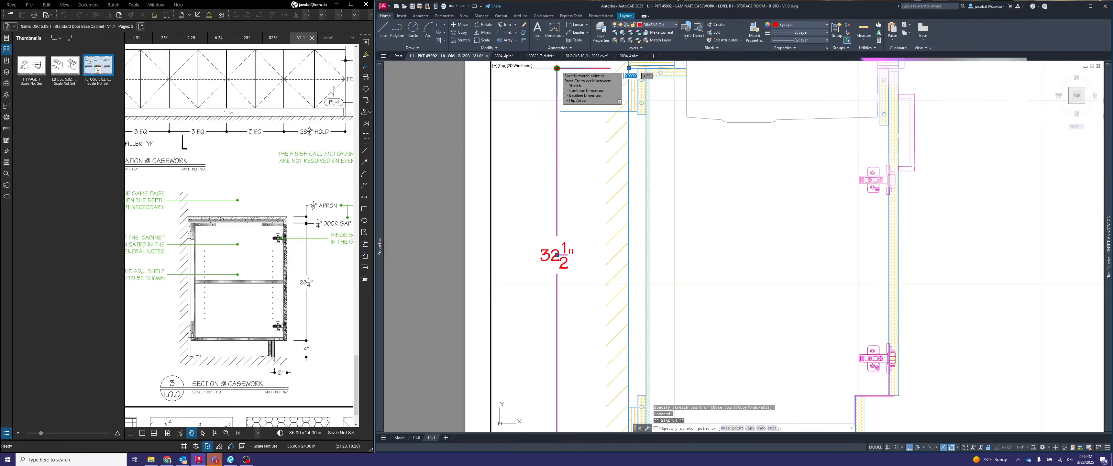
{"action": "left_click", "coordinate": [560, 111]}
{"action": "key", "text": "Escape"}
{"action": "left_click", "coordinate": [584, 121]}
{"action": "left_click", "coordinate": [576, 104]}
{"action": "key", "text": "Delete"}
- Add AFF on a line below the value of the cabinet height dimension in section view 3
{"action": "scroll", "coordinate": [577, 104], "scroll_direction": "down", "scroll_amount": 2}
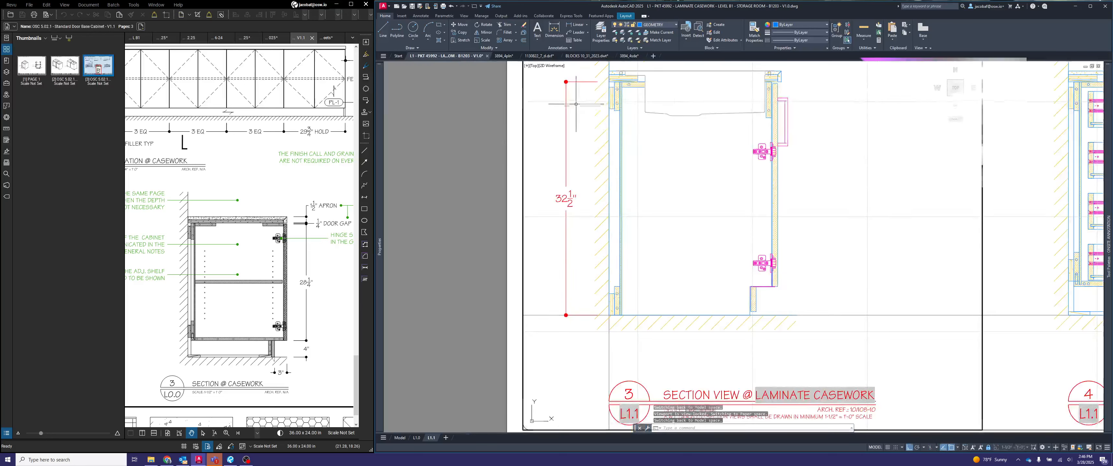
{"action": "middle_click_drag", "start_coordinate": [687, 195], "coordinate": [650, 212]}
{"action": "left_click", "coordinate": [533, 219]}
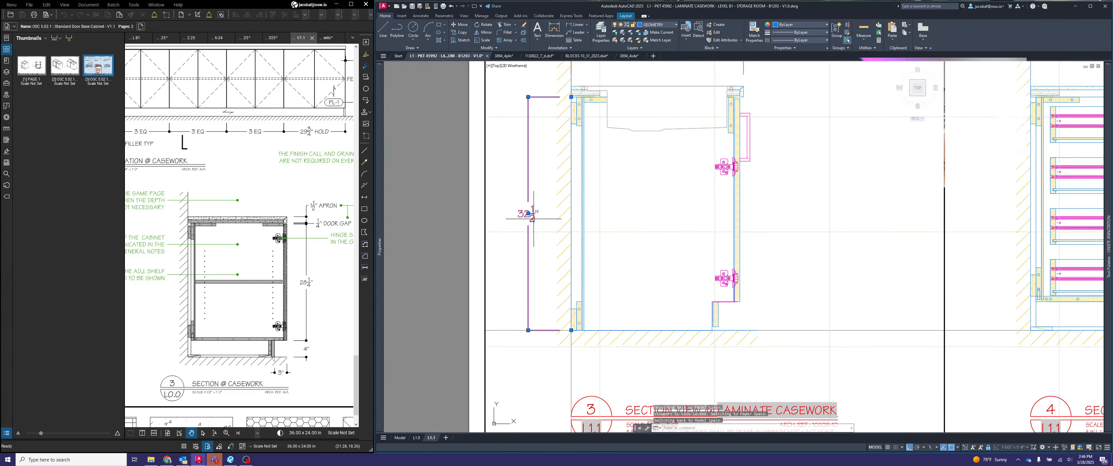
{"action": "double_click", "coordinate": [529, 214]}
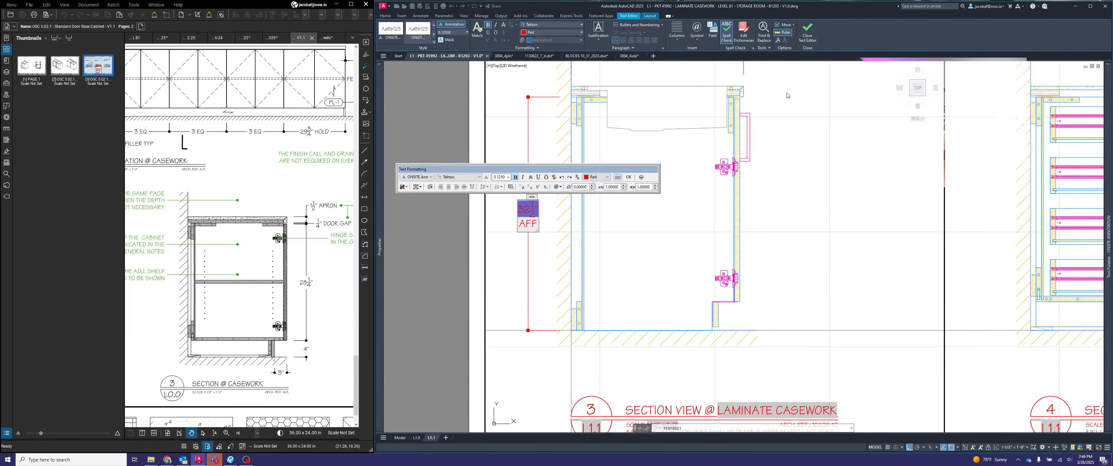
{"action": "key", "text": "Escape"}
{"action": "key", "text": "Escape"}
{"action": "key", "text": "Escape"}
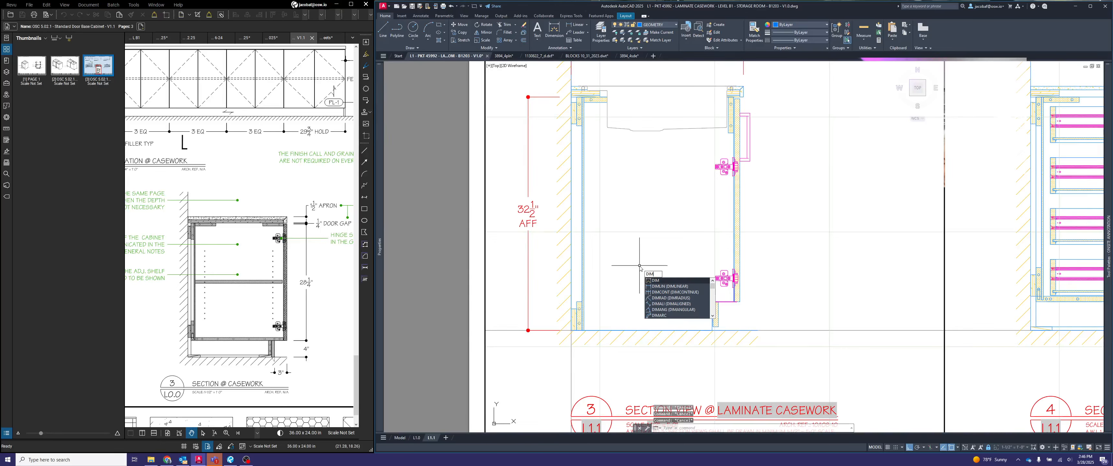
- Dimension the horizontal distance from the wall to the toe kick's front face, placing the dimension below the floor in section view 3
{"action": "left_click", "coordinate": [668, 289]}
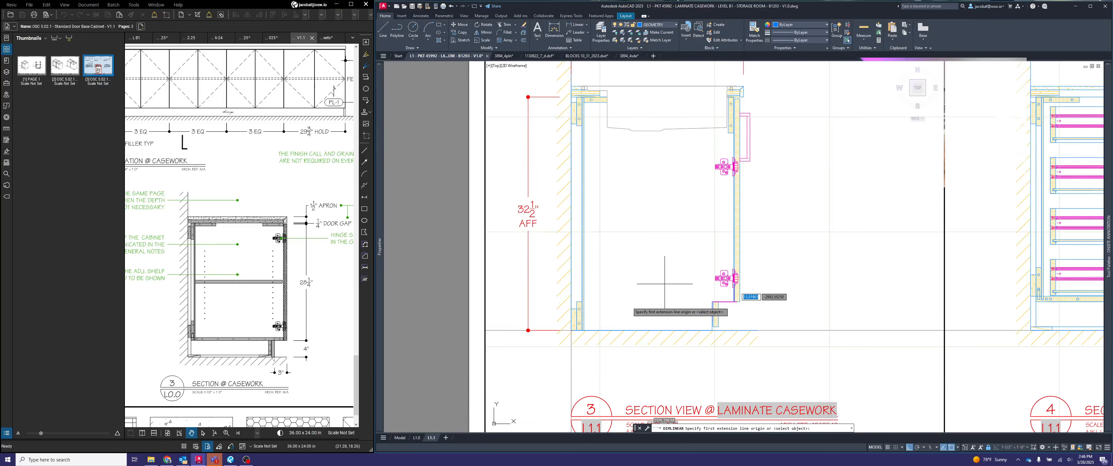
{"action": "scroll", "coordinate": [582, 338], "scroll_direction": "up", "scroll_amount": 4}
{"action": "left_click", "coordinate": [555, 319]}
{"action": "scroll", "coordinate": [555, 320], "scroll_direction": "down", "scroll_amount": 4}
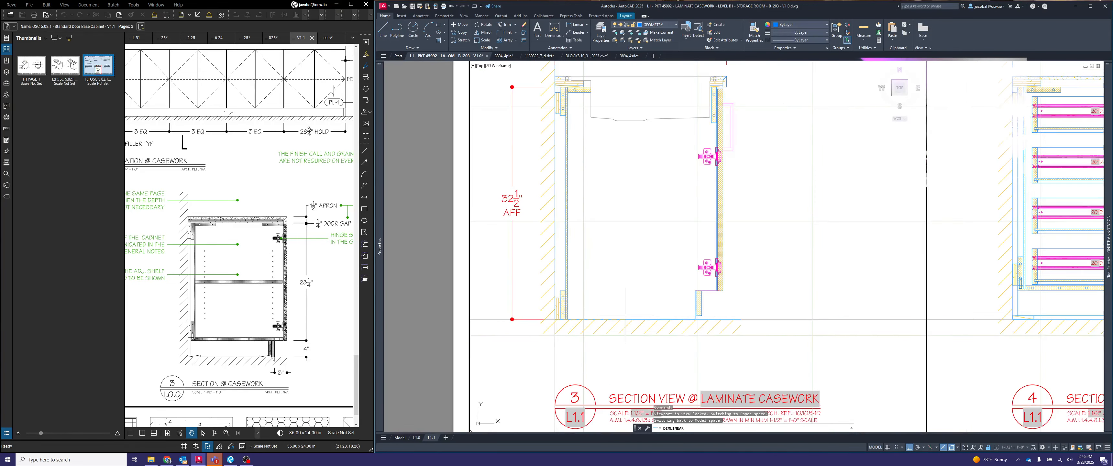
{"action": "scroll", "coordinate": [714, 307], "scroll_direction": "up", "scroll_amount": 4}
{"action": "left_click", "coordinate": [713, 305]}
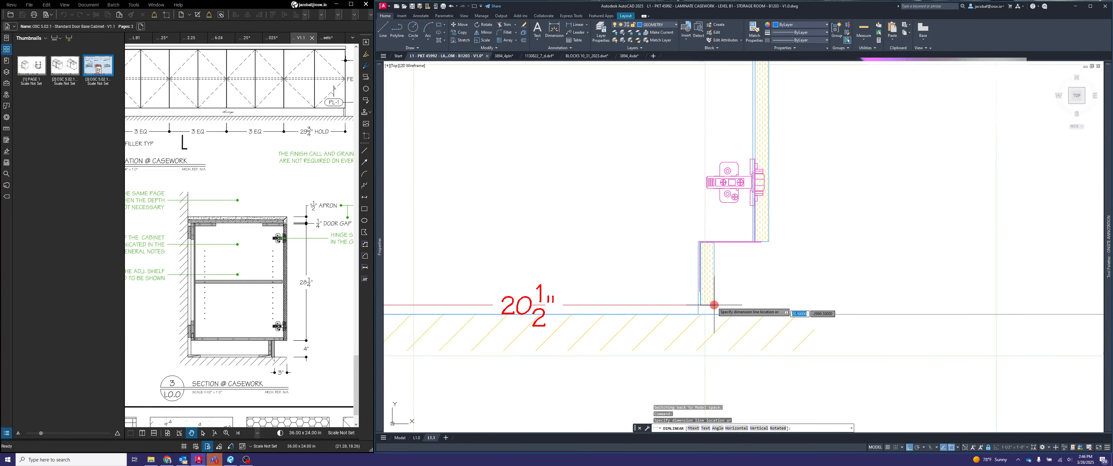
{"action": "scroll", "coordinate": [713, 307], "scroll_direction": "down", "scroll_amount": 4}
{"action": "left_click", "coordinate": [697, 349]}
- Draw a 6-inch vertical guide line downward from the end of the floor line in section view 3
{"action": "type", "text": "l"}
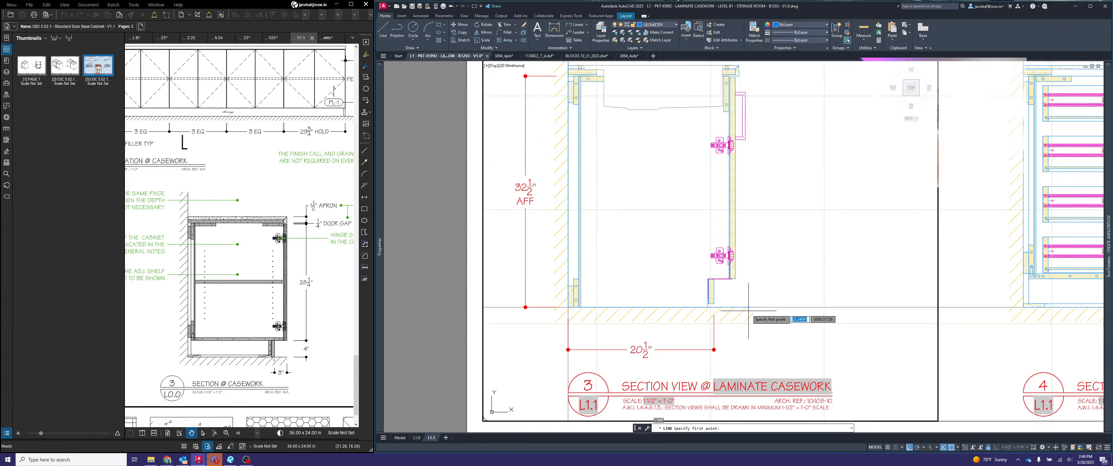
{"action": "key", "text": "Return"}
{"action": "left_click", "coordinate": [753, 307]}
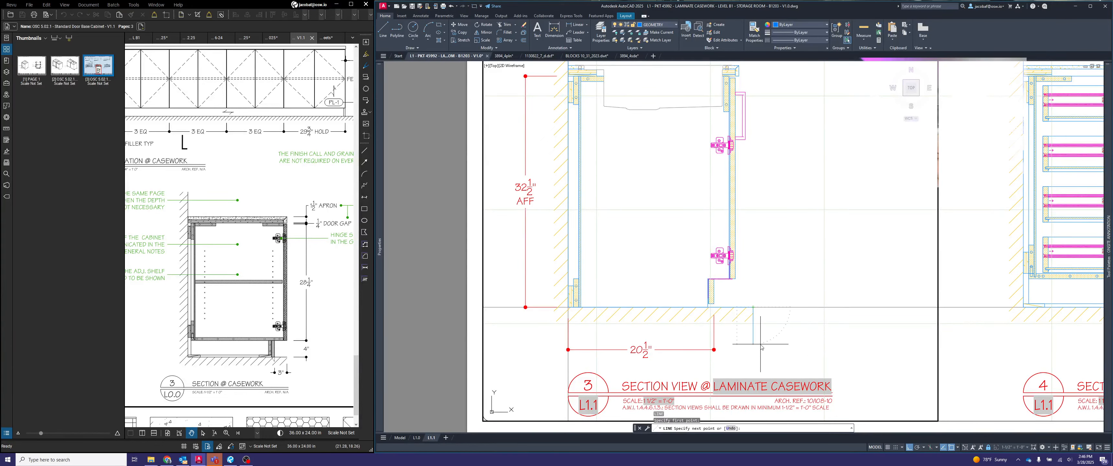
{"action": "type", "text": "6"}
{"action": "key", "text": "Return"}
{"action": "key", "text": "Escape"}
- Align the toe-kick depth dimension line with the guide line's lower end, and delete the guide line
{"action": "left_click", "coordinate": [711, 359]}
{"action": "left_click", "coordinate": [697, 342]}
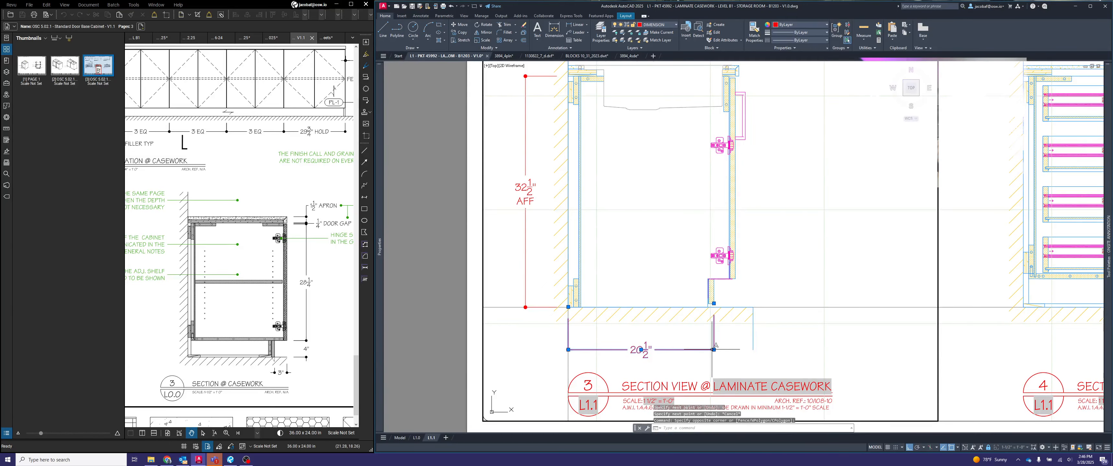
{"action": "left_click", "coordinate": [714, 349]}
{"action": "scroll", "coordinate": [756, 351], "scroll_direction": "up", "scroll_amount": 2}
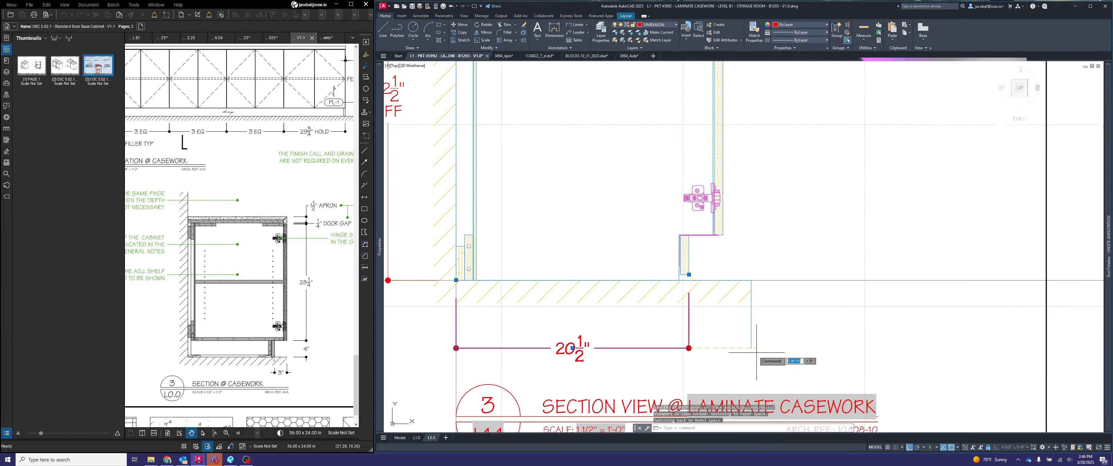
{"action": "key", "text": "Escape"}
{"action": "key", "text": "Escape"}
{"action": "left_click", "coordinate": [763, 337]}
{"action": "left_click", "coordinate": [746, 332]}
{"action": "key", "text": "Delete"}
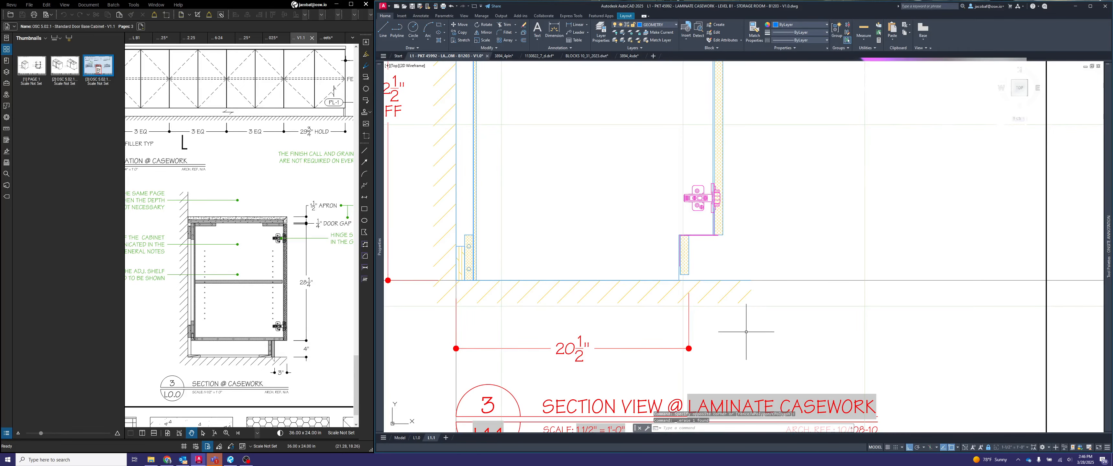
- Continue the toe-kick depth dimension to the front face of the cabinet door
{"action": "key", "text": "Escape"}
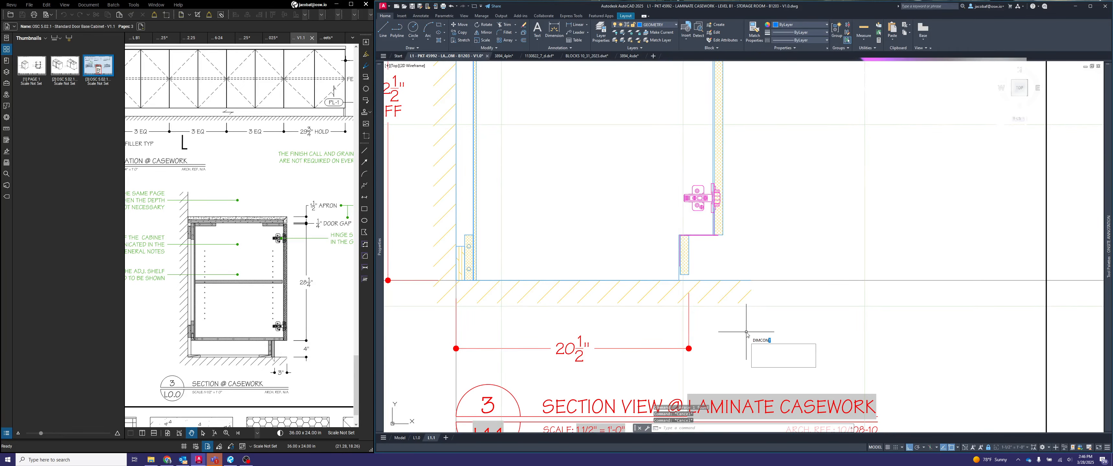
{"action": "key", "text": "Return"}
{"action": "scroll", "coordinate": [717, 239], "scroll_direction": "up", "scroll_amount": 2}
{"action": "left_click", "coordinate": [726, 233]}
{"action": "scroll", "coordinate": [731, 224], "scroll_direction": "down", "scroll_amount": 6}
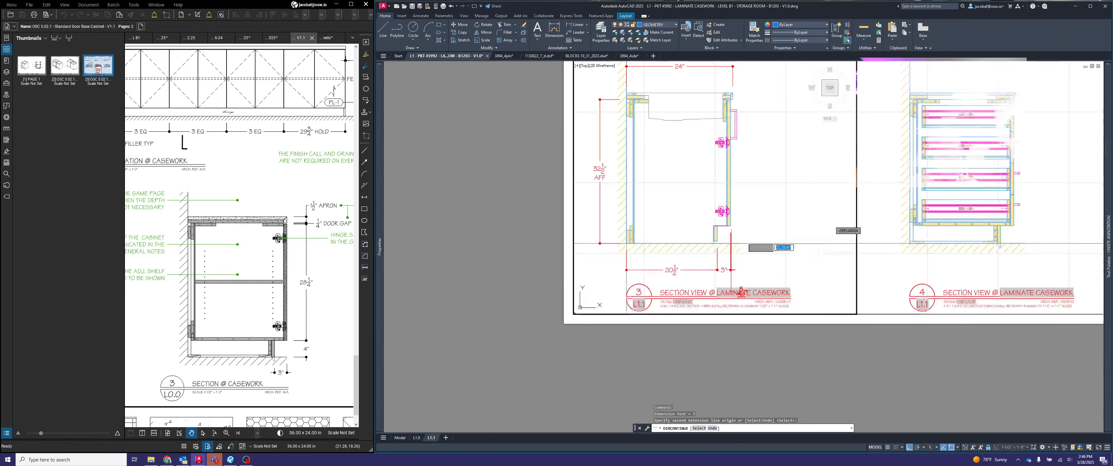
{"action": "key", "text": "Escape"}
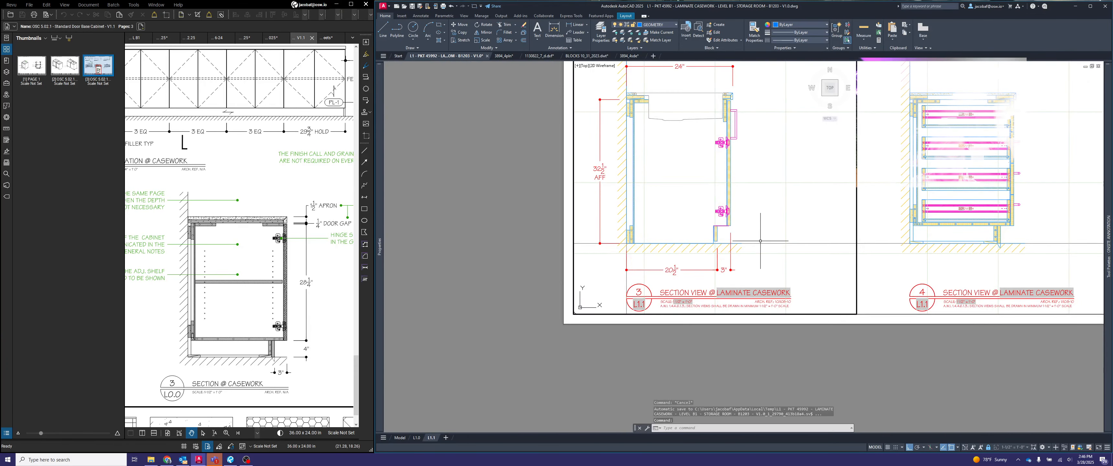
- Dimension the vertical clearance between the toe kick's underside and the floor, placing the dimension inside the cabinet base
{"action": "type", "text": "dimlin"}
{"action": "key", "text": "Return"}
{"action": "scroll", "coordinate": [758, 250], "scroll_direction": "up", "scroll_amount": 4}
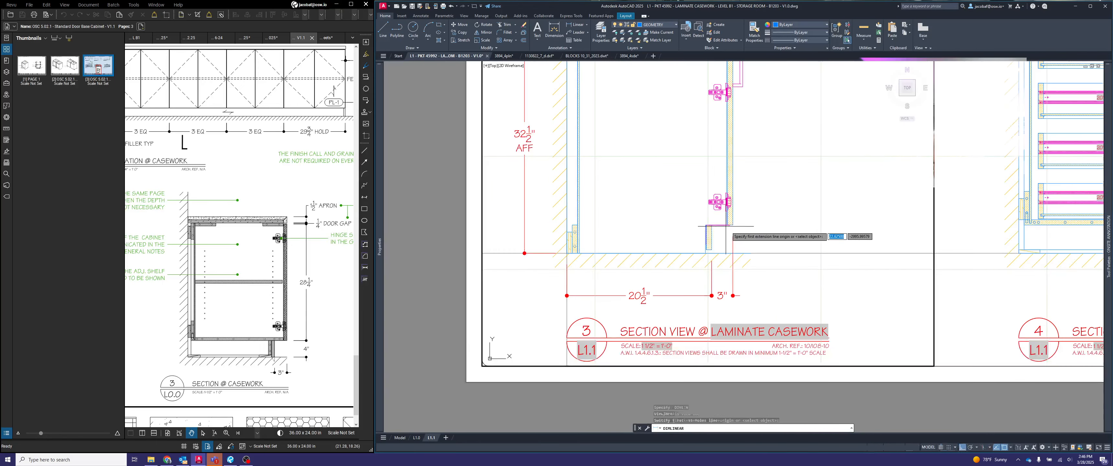
{"action": "middle_click_drag", "start_coordinate": [754, 259], "coordinate": [799, 286]}
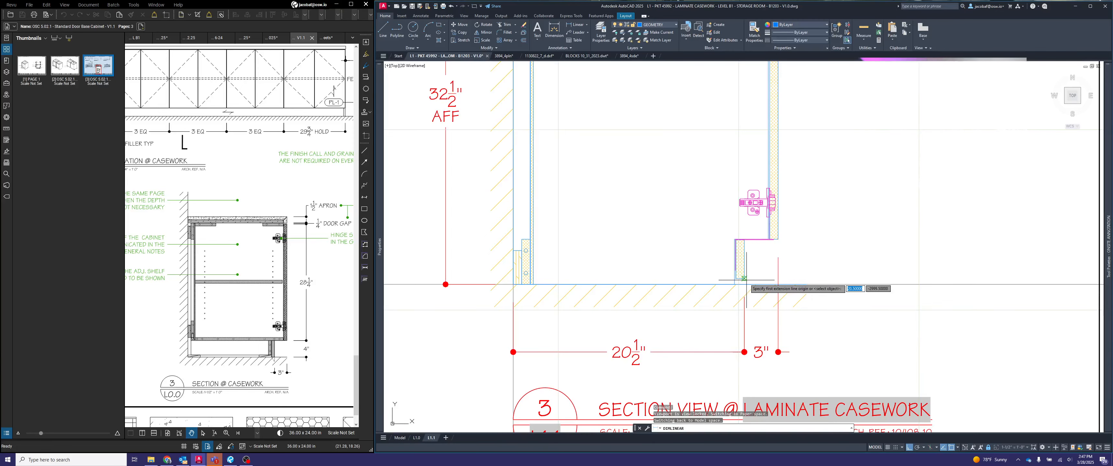
{"action": "scroll", "coordinate": [740, 278], "scroll_direction": "up", "scroll_amount": 4}
{"action": "left_click", "coordinate": [726, 291]}
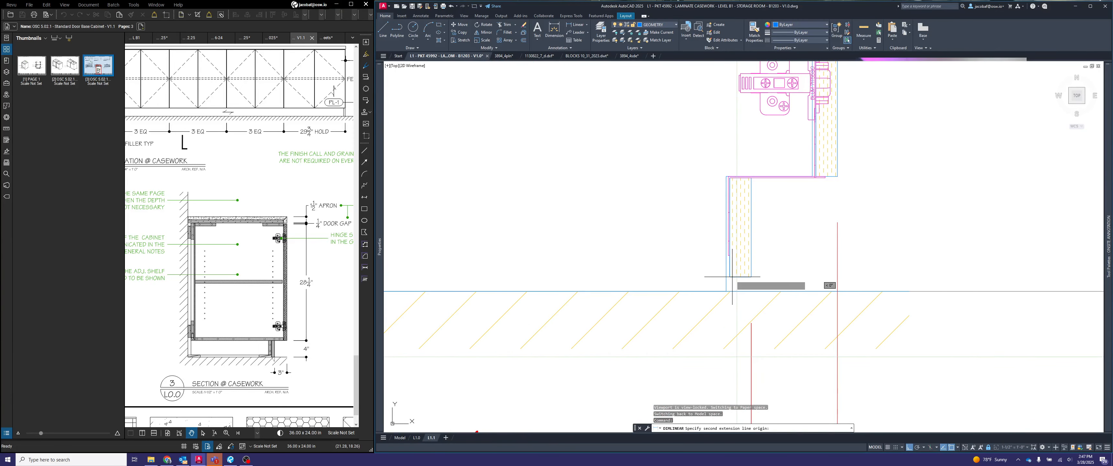
{"action": "left_click", "coordinate": [727, 291]}
{"action": "scroll", "coordinate": [729, 293], "scroll_direction": "down", "scroll_amount": 4}
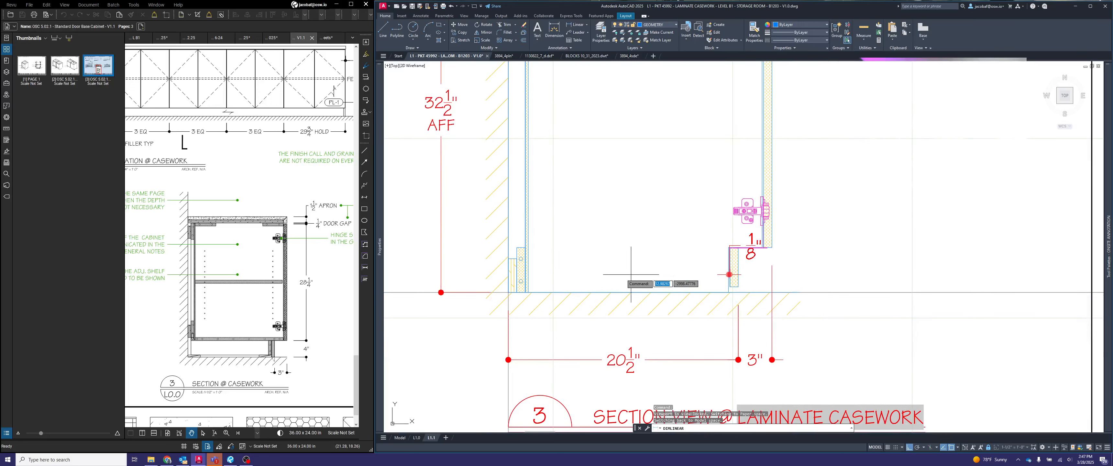
{"action": "left_click", "coordinate": [694, 261]}
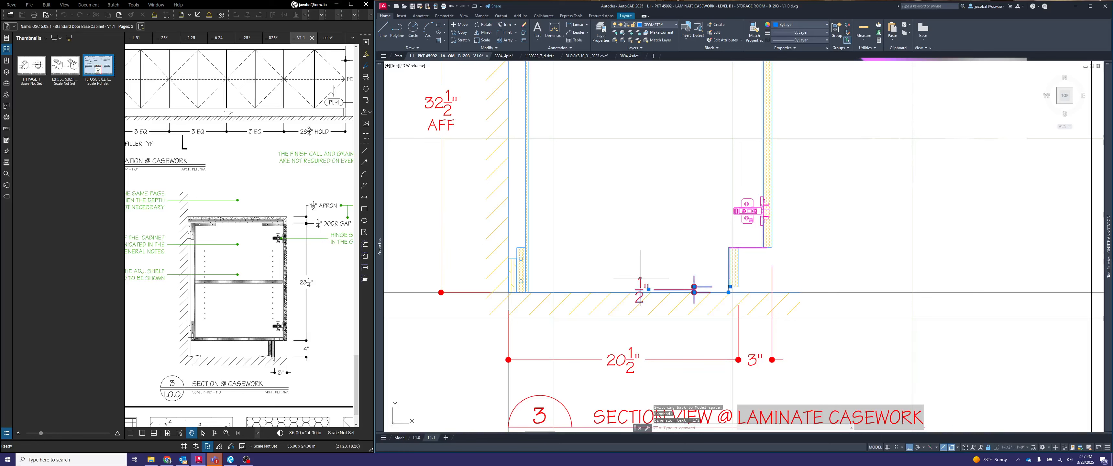
- Append GAP to the toe-kick clearance dimension's value, and move the dimension text above the floor line
{"action": "double_click", "coordinate": [641, 289]}
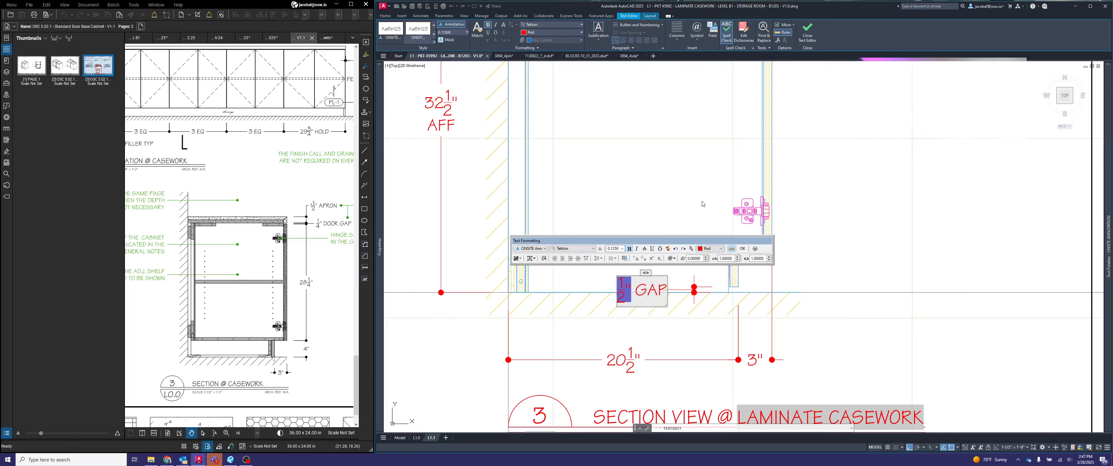
{"action": "left_click", "coordinate": [680, 183]}
{"action": "key", "text": "Escape"}
{"action": "left_click", "coordinate": [643, 287]}
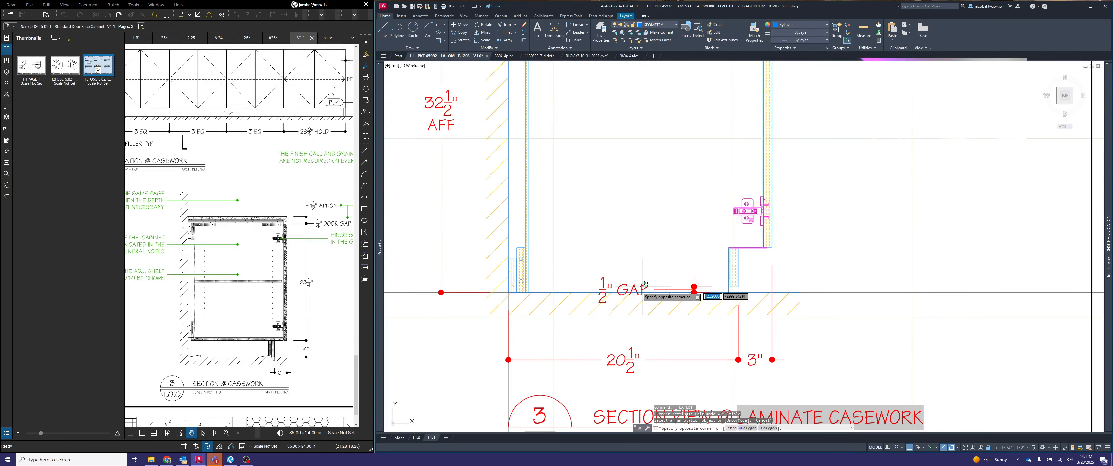
{"action": "left_click", "coordinate": [638, 287]}
{"action": "left_click", "coordinate": [648, 289]}
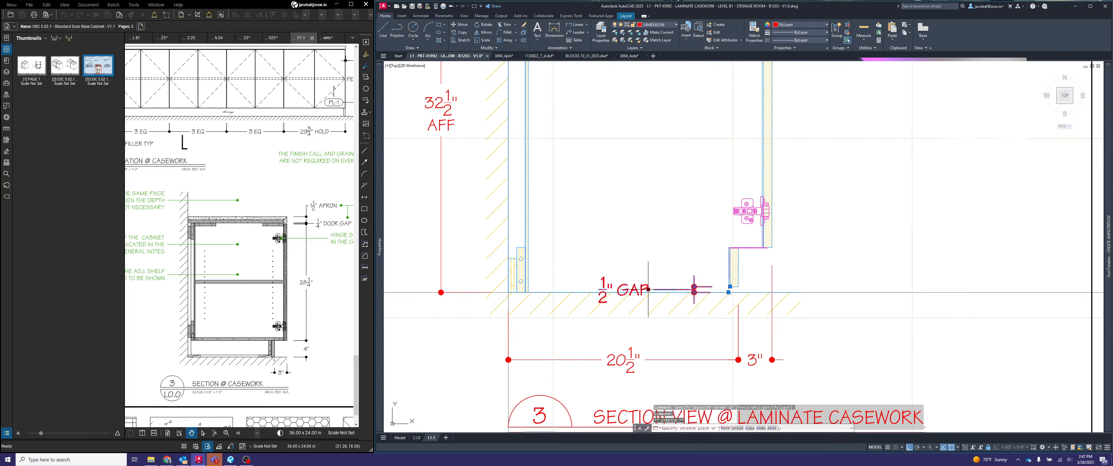
{"action": "key", "text": "F8"}
{"action": "left_click", "coordinate": [683, 264]}
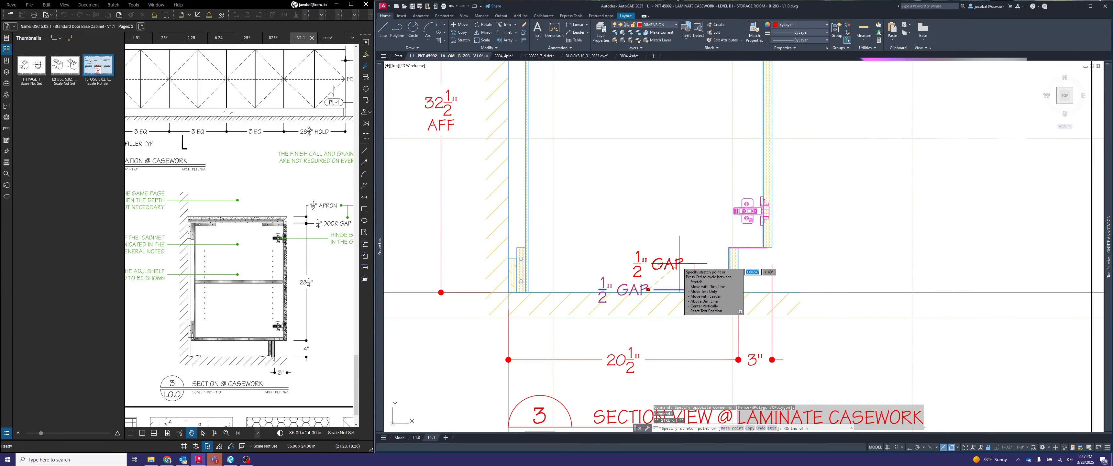
{"action": "key", "text": "Escape"}
{"action": "middle_click_drag", "start_coordinate": [778, 268], "coordinate": [720, 277]}
{"action": "middle_click_drag", "start_coordinate": [575, 276], "coordinate": [538, 284]}
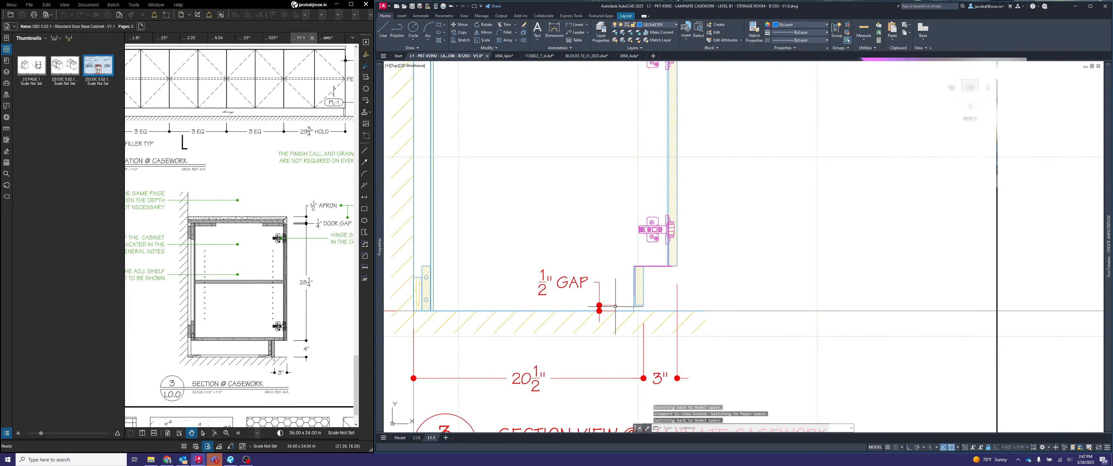
{"action": "scroll", "coordinate": [643, 310], "scroll_direction": "up", "scroll_amount": 3}
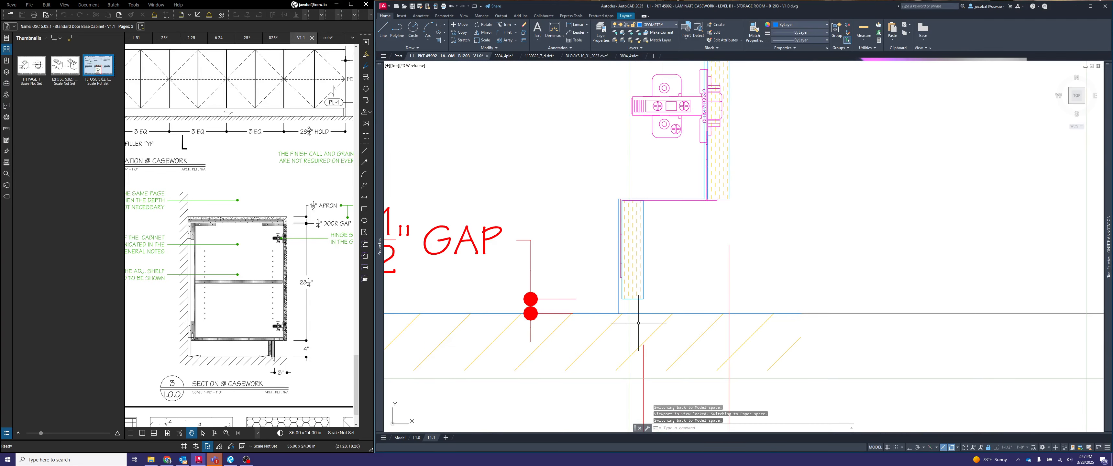
{"action": "scroll", "coordinate": [644, 289], "scroll_direction": "down", "scroll_amount": 5}
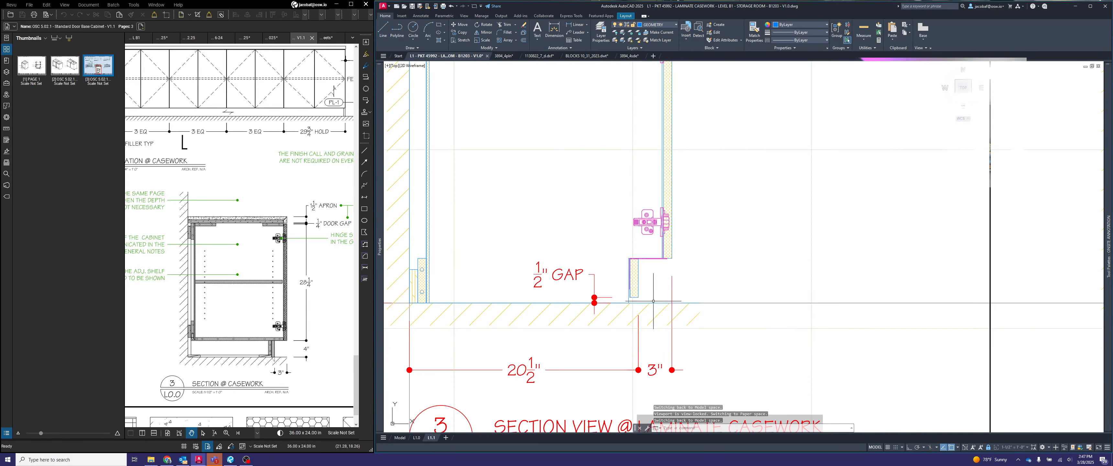
{"action": "middle_click_drag", "start_coordinate": [740, 291], "coordinate": [709, 287]}
{"action": "key", "text": "Escape"}
{"action": "key", "text": "Escape"}
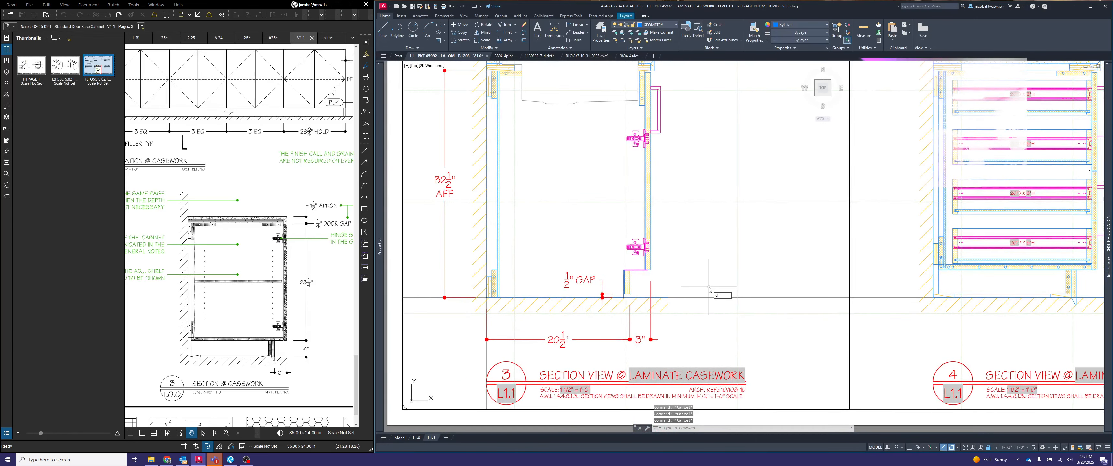
- Dimension the vertical height from the floor to the cabinet door's lower edge, placing the dimension in front of the cabinet
{"action": "type", "text": "dimlin"}
{"action": "key", "text": "Return"}
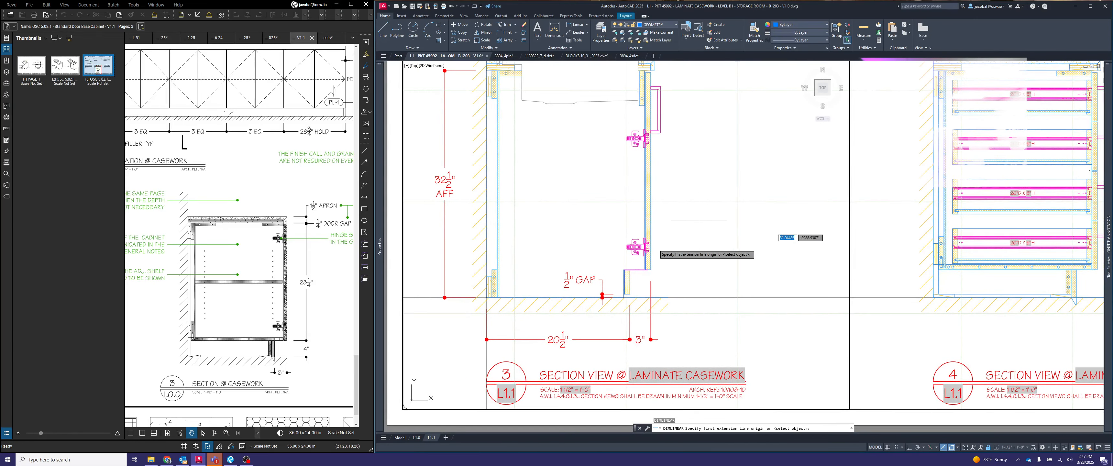
{"action": "left_click", "coordinate": [664, 296]}
{"action": "scroll", "coordinate": [653, 267], "scroll_direction": "up", "scroll_amount": 2}
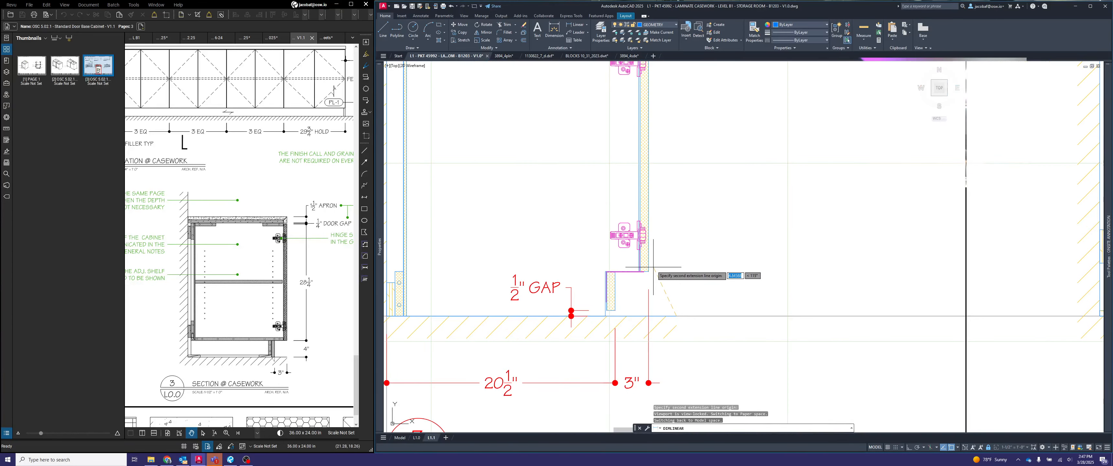
{"action": "left_click", "coordinate": [652, 268]}
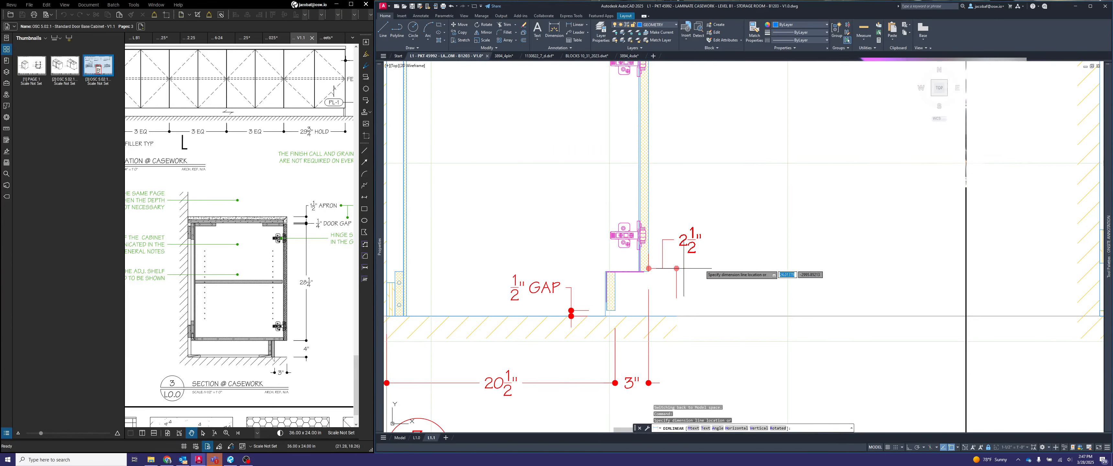
{"action": "left_click", "coordinate": [889, 290]}
- Draw a horizontal guide line outward from the door front's extension line, just below the door's lower edge
{"action": "type", "text": "l"}
{"action": "key", "text": "Return"}
{"action": "scroll", "coordinate": [644, 283], "scroll_direction": "up", "scroll_amount": 2}
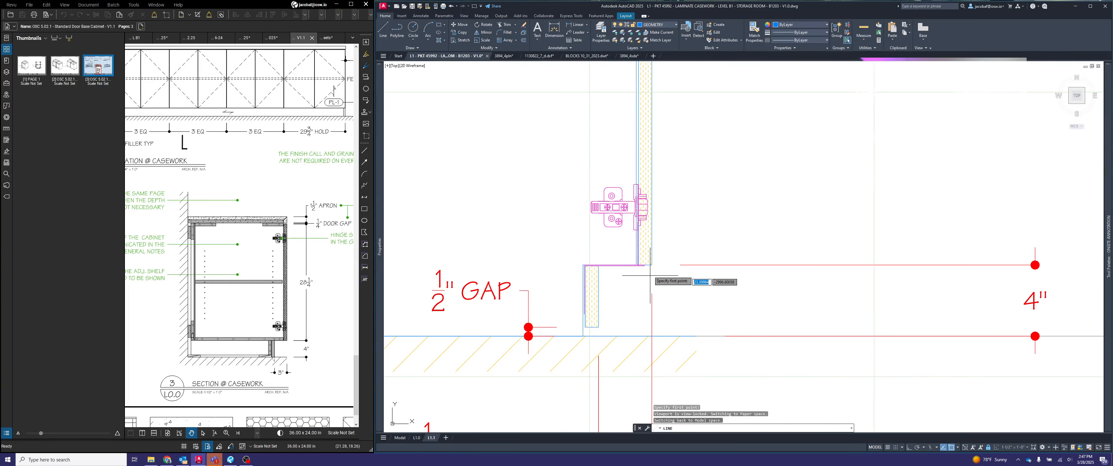
{"action": "left_click", "coordinate": [651, 278]}
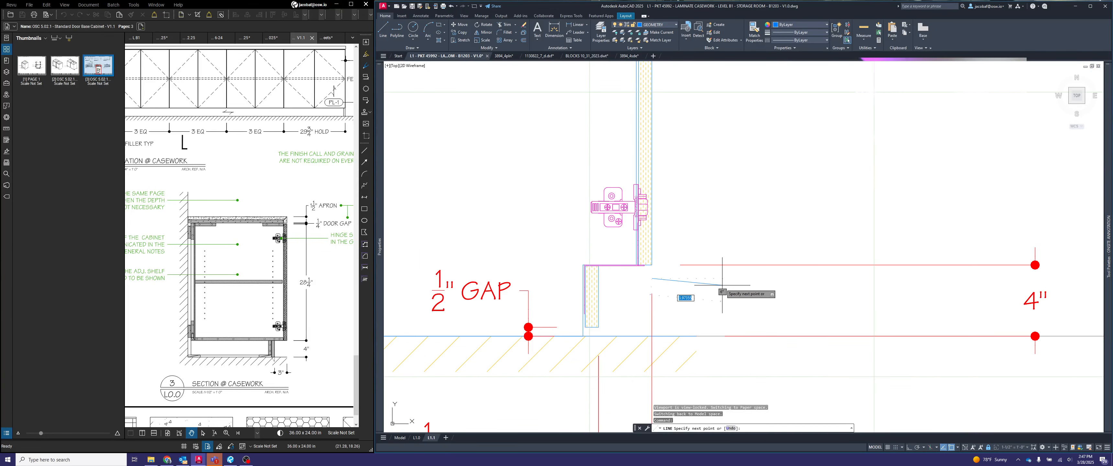
{"action": "key", "text": "F8"}
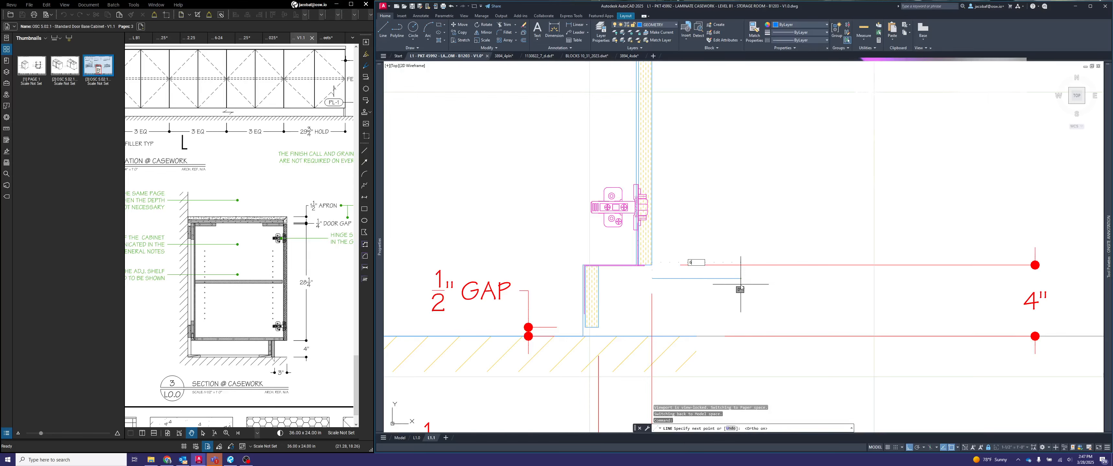
{"action": "key", "text": "Return"}
{"action": "key", "text": "Return"}
- Align the toe-kick height dimension line with the guide line's outer end, and delete the guide line
{"action": "left_click", "coordinate": [798, 265]}
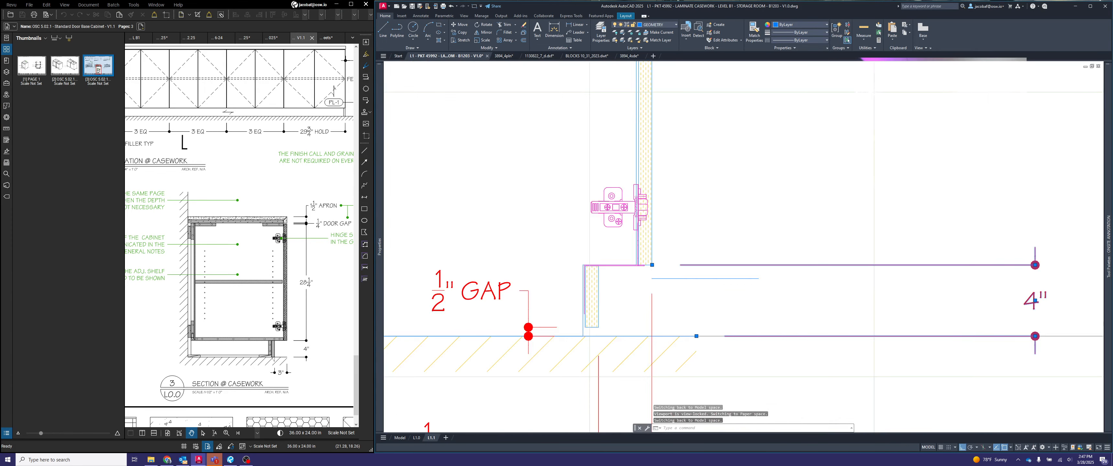
{"action": "scroll", "coordinate": [756, 230], "scroll_direction": "down", "scroll_amount": 2}
{"action": "left_click", "coordinate": [930, 252]}
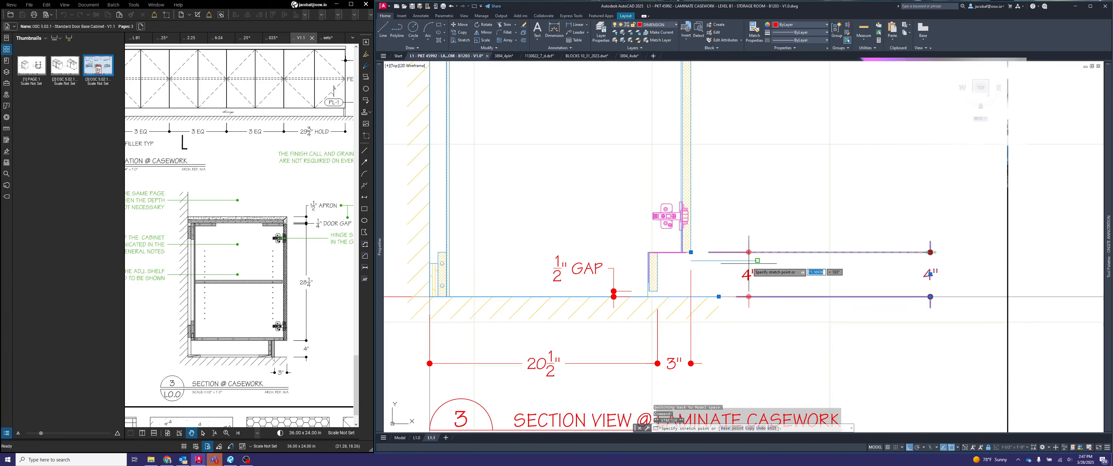
{"action": "left_click", "coordinate": [758, 261]}
{"action": "key", "text": "Escape"}
{"action": "left_click", "coordinate": [743, 265]}
{"action": "left_click", "coordinate": [736, 257]}
{"action": "key", "text": "Delete"}
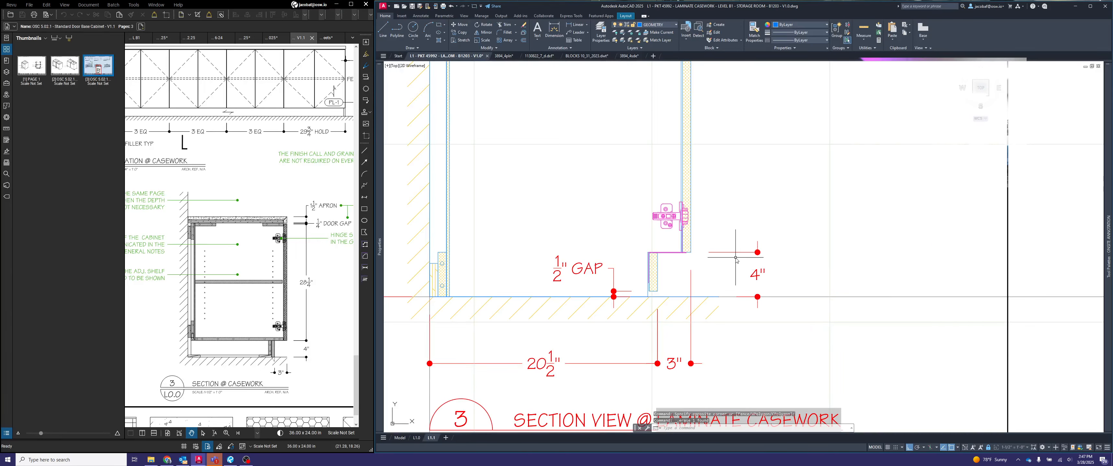
- Continue the toe-kick height dimension upward to the door's top edge, the countertop edge's underside and the countertop's top surface
{"action": "type", "text": "dimcon"}
{"action": "key", "text": "Return"}
{"action": "scroll", "coordinate": [738, 258], "scroll_direction": "down", "scroll_amount": 4}
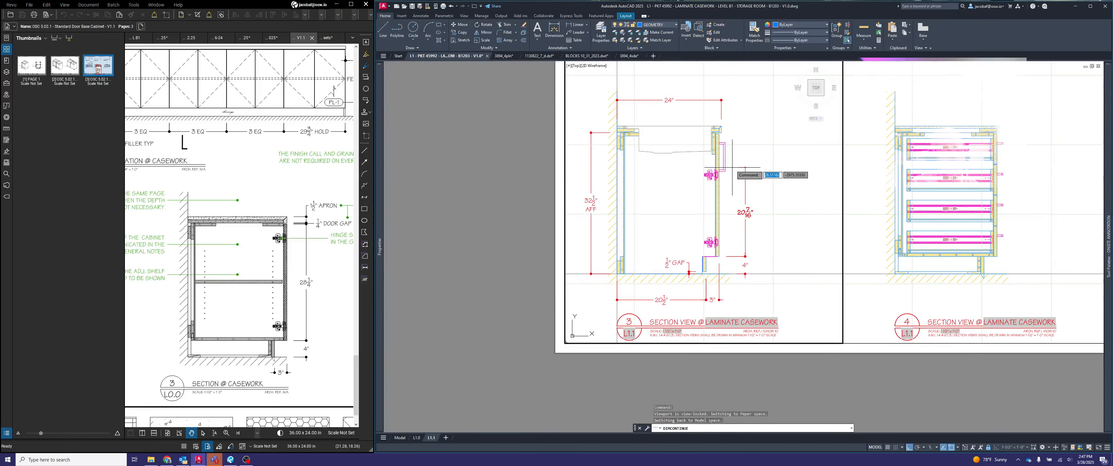
{"action": "middle_click_drag", "start_coordinate": [733, 167], "coordinate": [719, 202]}
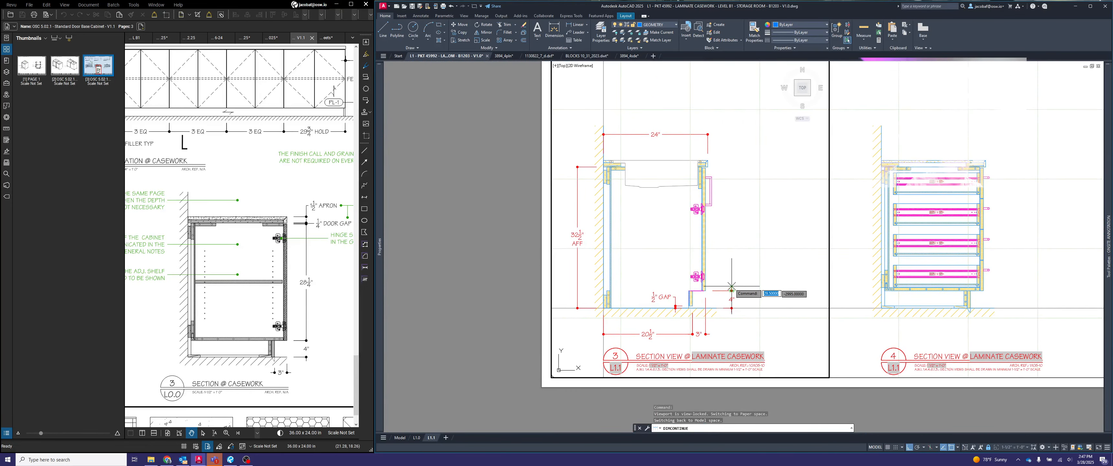
{"action": "scroll", "coordinate": [714, 157], "scroll_direction": "up", "scroll_amount": 6}
{"action": "left_click", "coordinate": [703, 188]}
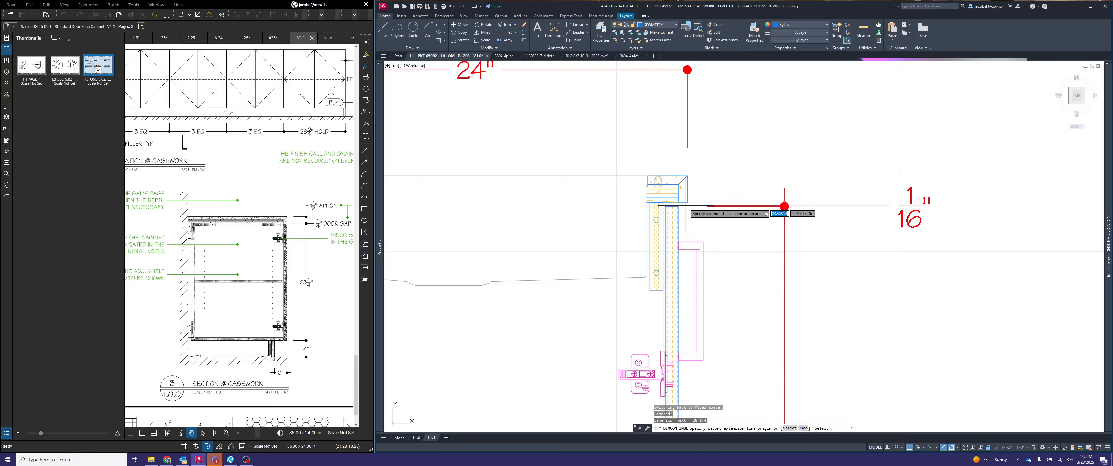
{"action": "left_click", "coordinate": [687, 202]}
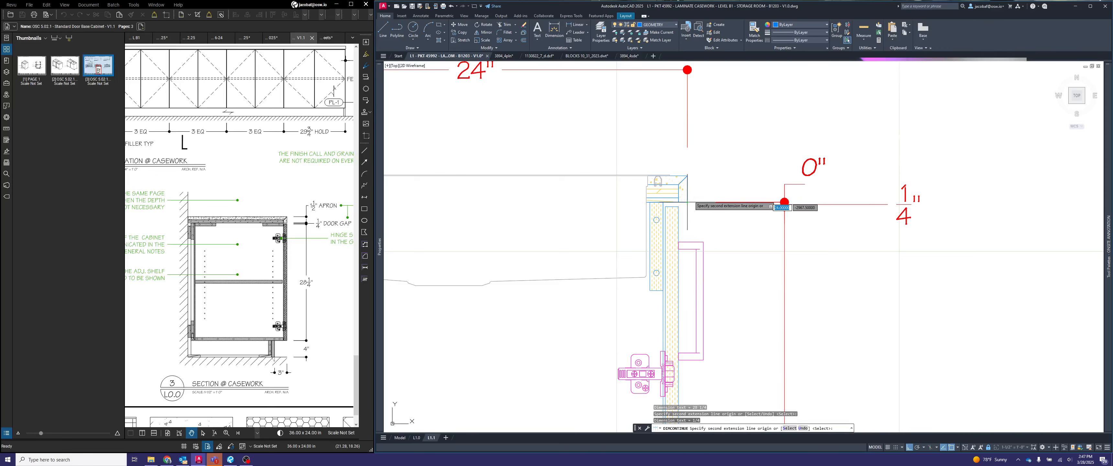
{"action": "left_click", "coordinate": [687, 176]}
{"action": "key", "text": "Escape"}
{"action": "scroll", "coordinate": [936, 178], "scroll_direction": "down", "scroll_amount": 2}
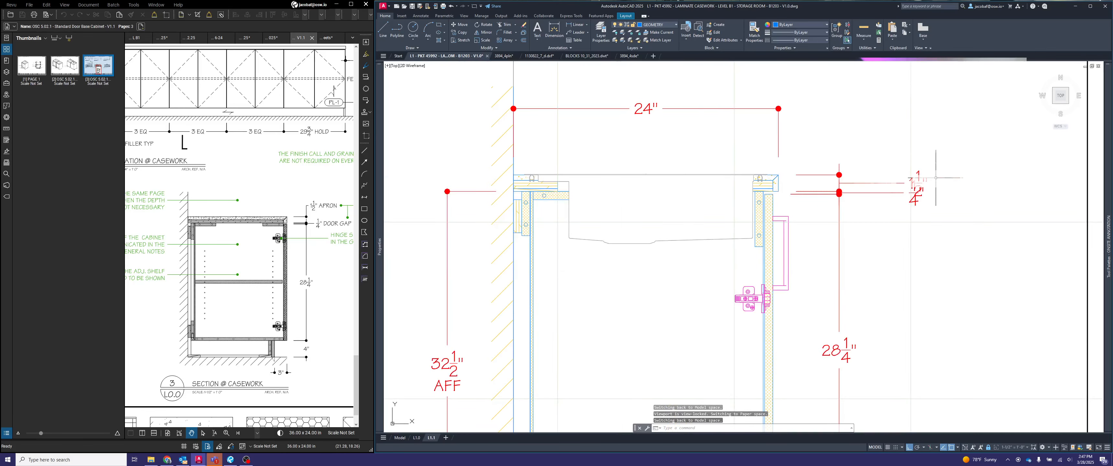
- Move the countertop edge thickness dimension's text above the countertop, beside its dimension line
{"action": "left_click", "coordinate": [911, 183]}
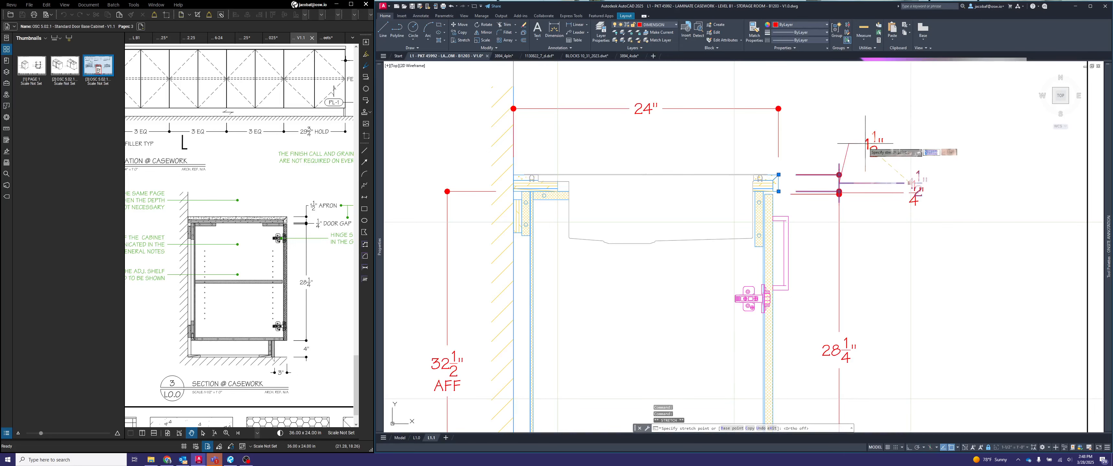
{"action": "left_click", "coordinate": [852, 145]}
{"action": "key", "text": "Escape"}
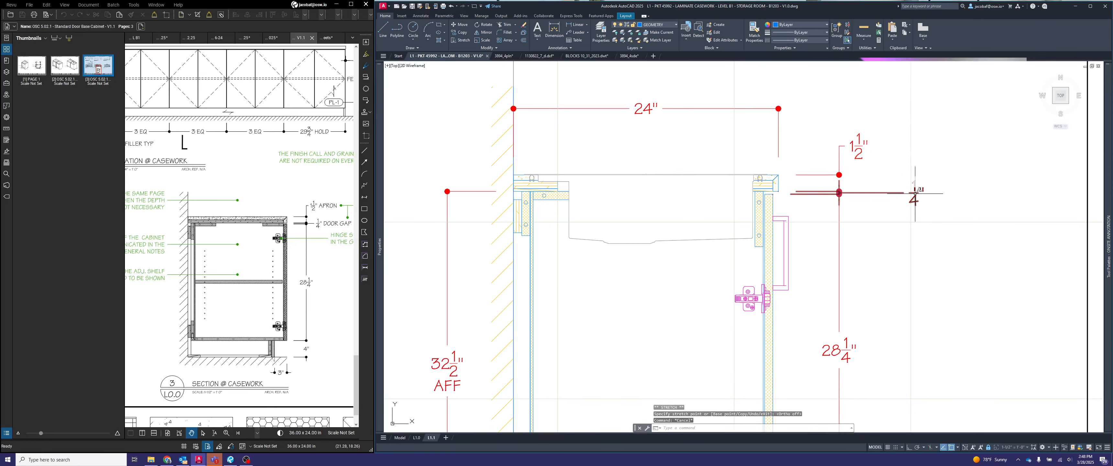
- Append GAP to the dimension between the door top and countertop underside, and move its text closer to the dimension line
{"action": "double_click", "coordinate": [914, 192]}
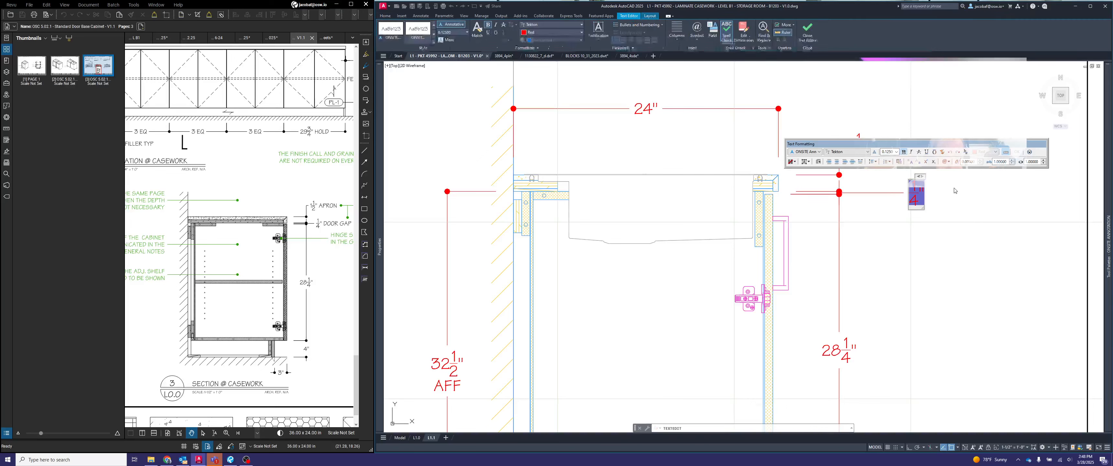
{"action": "left_click", "coordinate": [955, 191]}
{"action": "key", "text": "Escape"}
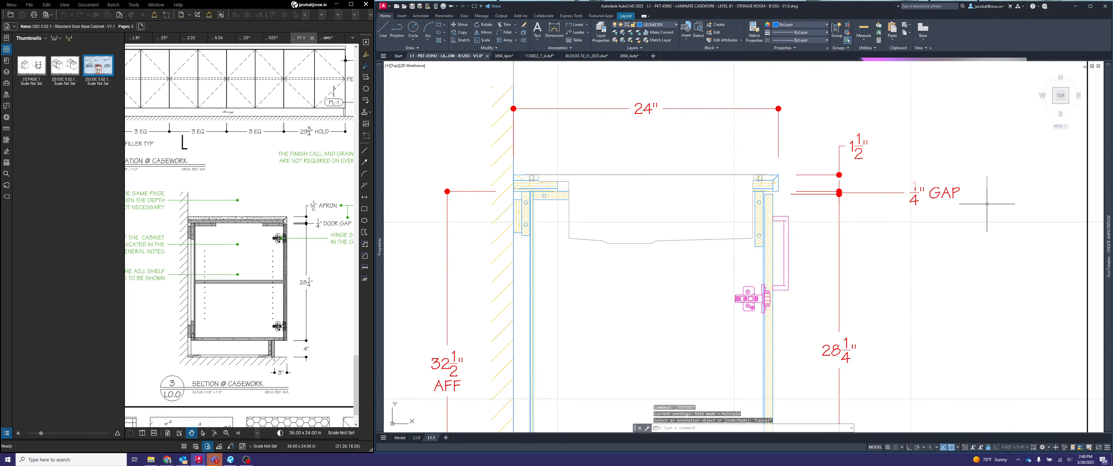
{"action": "left_click", "coordinate": [949, 169]}
{"action": "left_click", "coordinate": [914, 197]}
{"action": "left_click", "coordinate": [910, 192]}
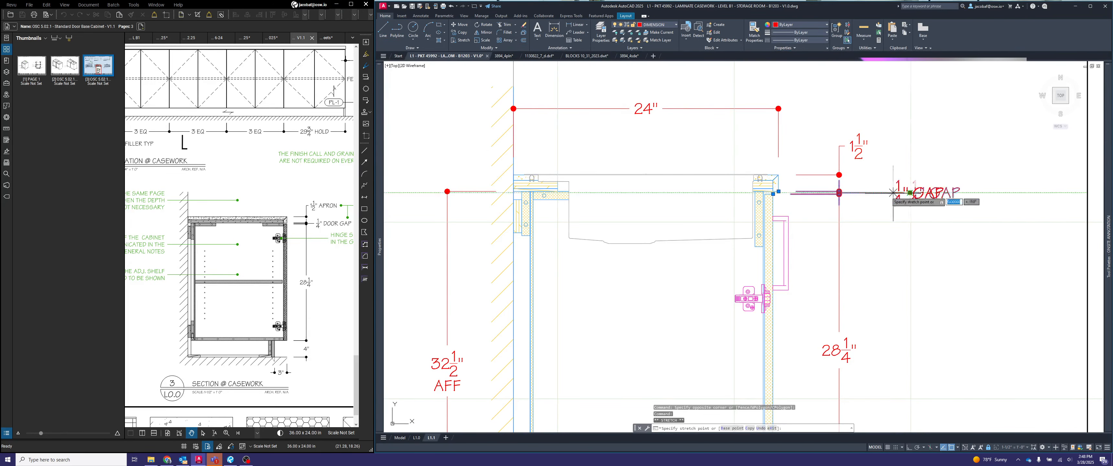
{"action": "left_click", "coordinate": [866, 193]}
{"action": "scroll", "coordinate": [866, 192], "scroll_direction": "down", "scroll_amount": 5}
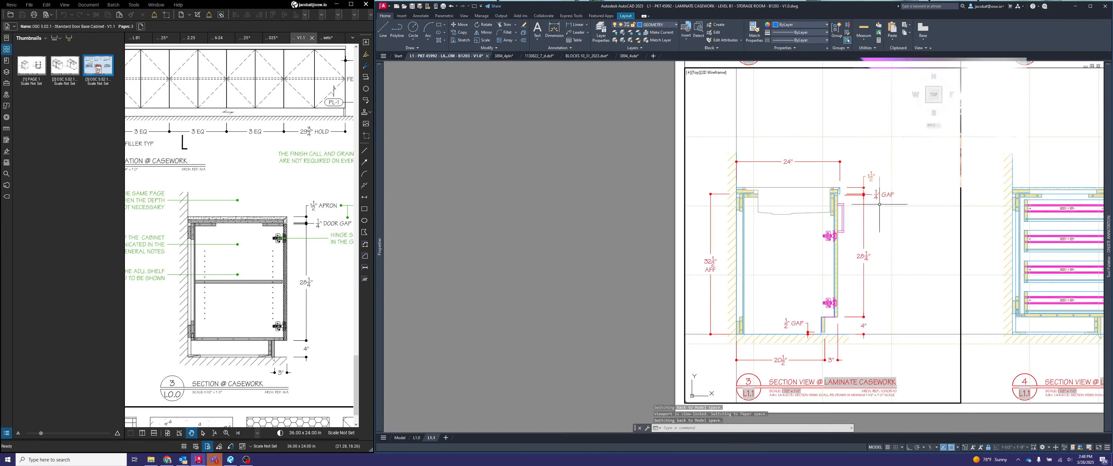
- Copy section view 3's dimensions, except the toe-kick clearance GAP, to section view 4, using the countertop's upper front corner as reference
{"action": "scroll", "coordinate": [758, 234], "scroll_direction": "up", "scroll_amount": 4}
{"action": "middle_click_drag", "start_coordinate": [771, 246], "coordinate": [613, 263]}
{"action": "middle_click_drag", "start_coordinate": [724, 267], "coordinate": [826, 261]}
{"action": "left_click", "coordinate": [738, 262]}
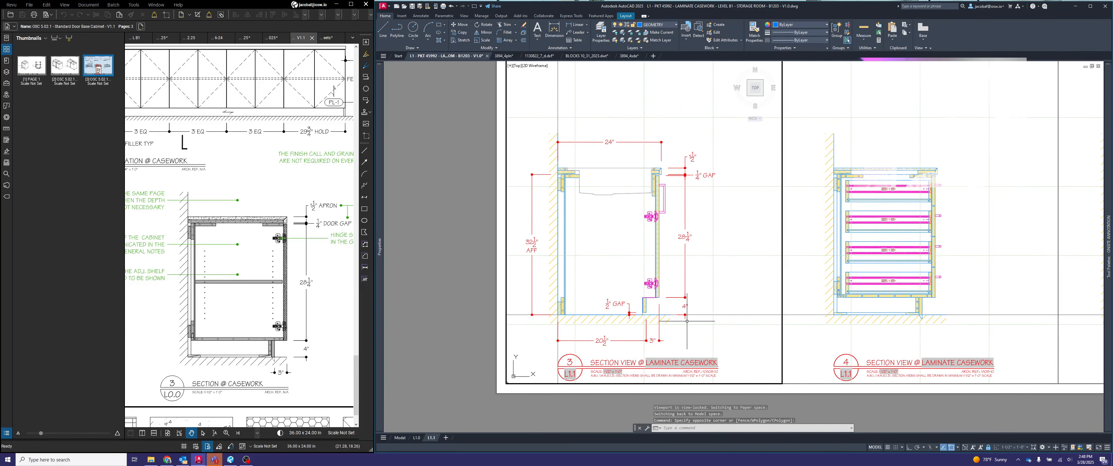
{"action": "left_click", "coordinate": [672, 320]}
{"action": "left_click", "coordinate": [553, 339]}
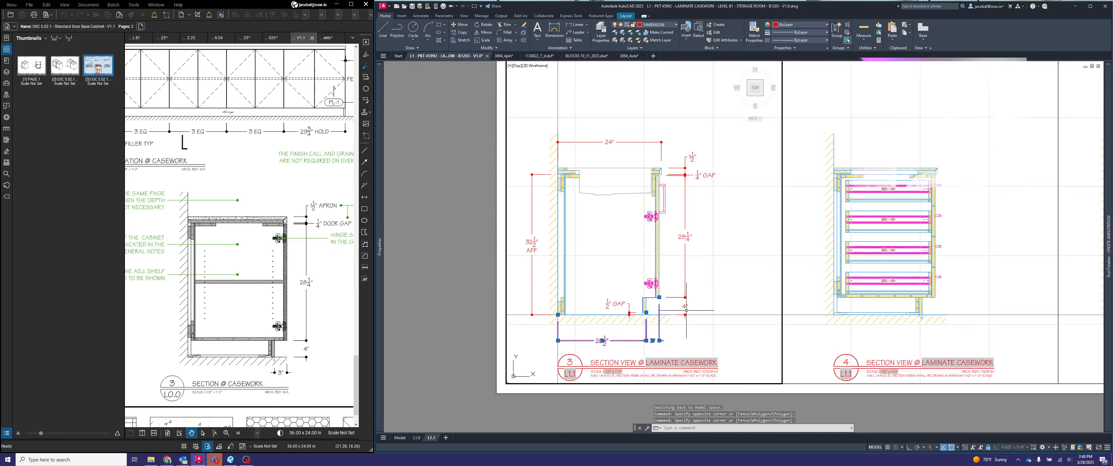
{"action": "left_click", "coordinate": [550, 293]}
{"action": "left_click", "coordinate": [521, 262]}
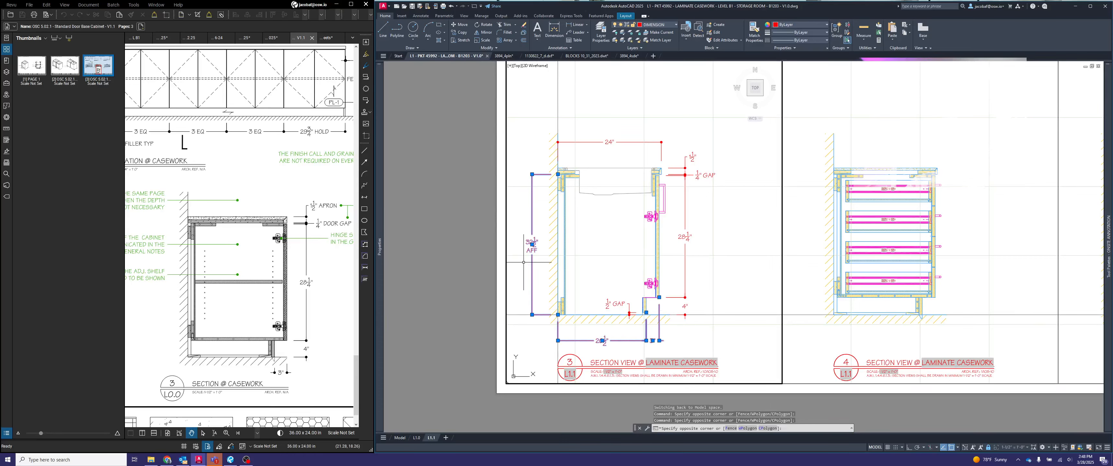
{"action": "left_click", "coordinate": [628, 154]}
{"action": "left_click", "coordinate": [615, 138]}
{"action": "left_click", "coordinate": [706, 182]}
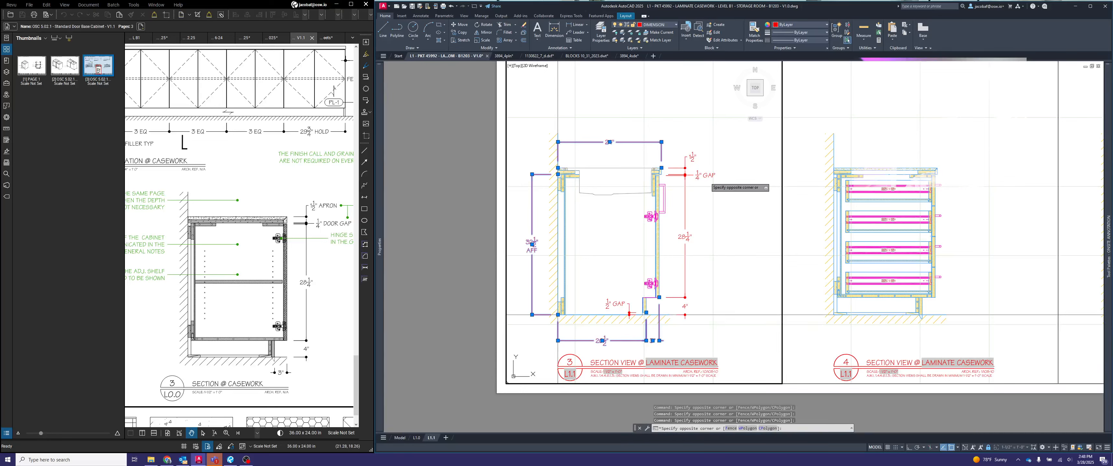
{"action": "left_click", "coordinate": [692, 167]}
{"action": "left_click", "coordinate": [697, 164]}
{"action": "left_click", "coordinate": [687, 159]}
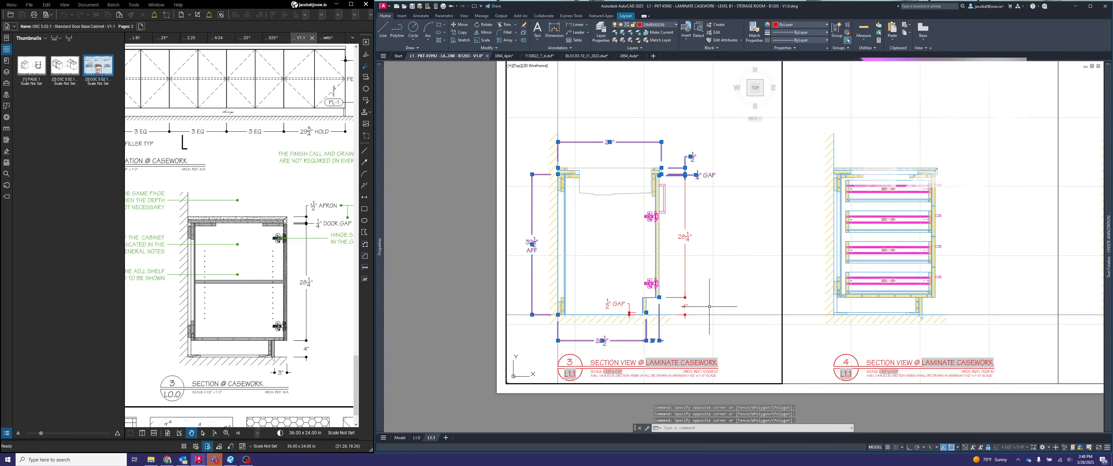
{"action": "left_click", "coordinate": [700, 307]}
{"action": "left_click", "coordinate": [682, 307]}
{"action": "left_click", "coordinate": [708, 274]}
{"action": "left_click", "coordinate": [677, 249]}
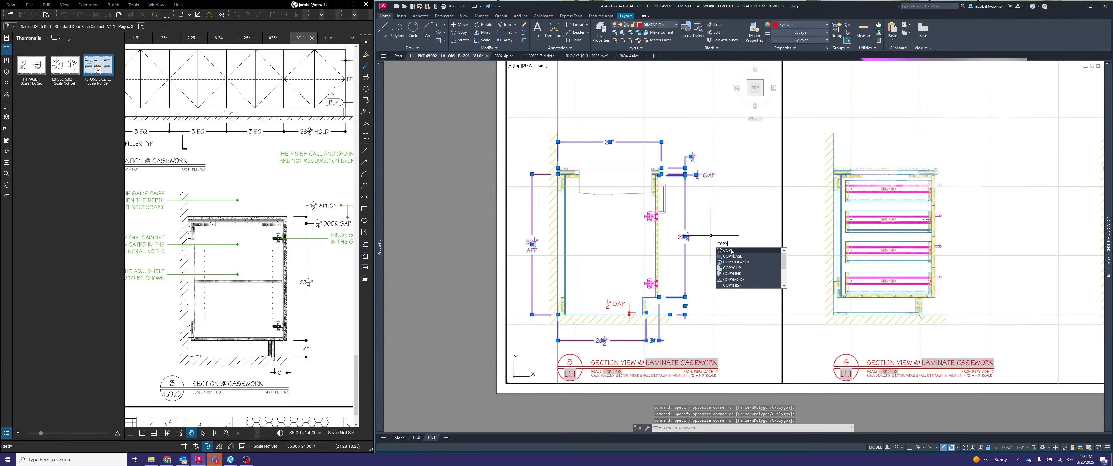
{"action": "left_click", "coordinate": [731, 251]}
{"action": "scroll", "coordinate": [671, 175], "scroll_direction": "up", "scroll_amount": 5}
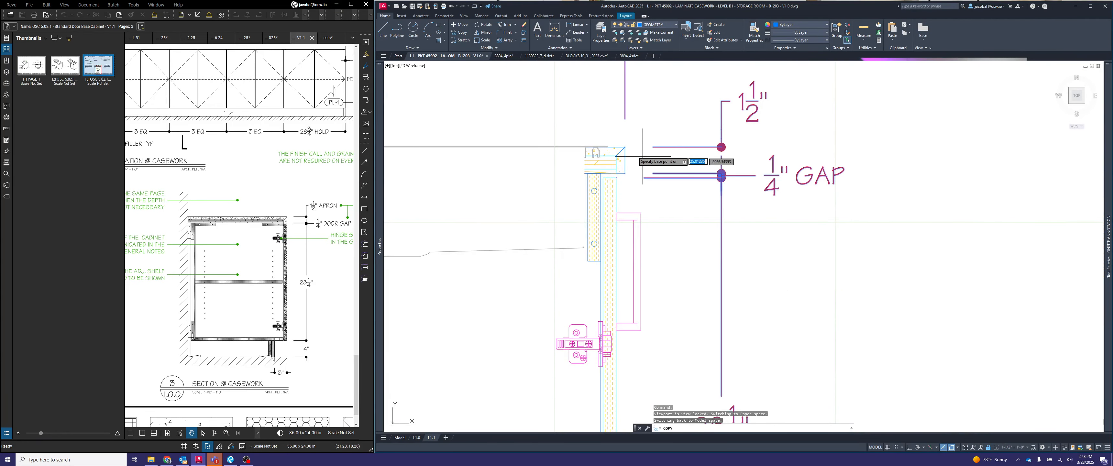
{"action": "scroll", "coordinate": [692, 195], "scroll_direction": "down", "scroll_amount": 6}
{"action": "scroll", "coordinate": [784, 161], "scroll_direction": "up", "scroll_amount": 4}
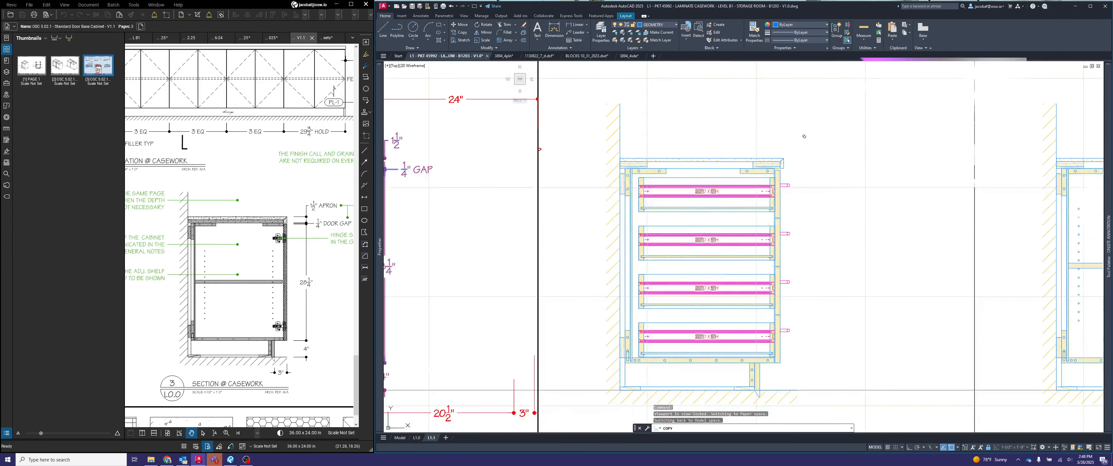
{"action": "left_click", "coordinate": [784, 161]}
{"action": "scroll", "coordinate": [783, 159], "scroll_direction": "up", "scroll_amount": 5}
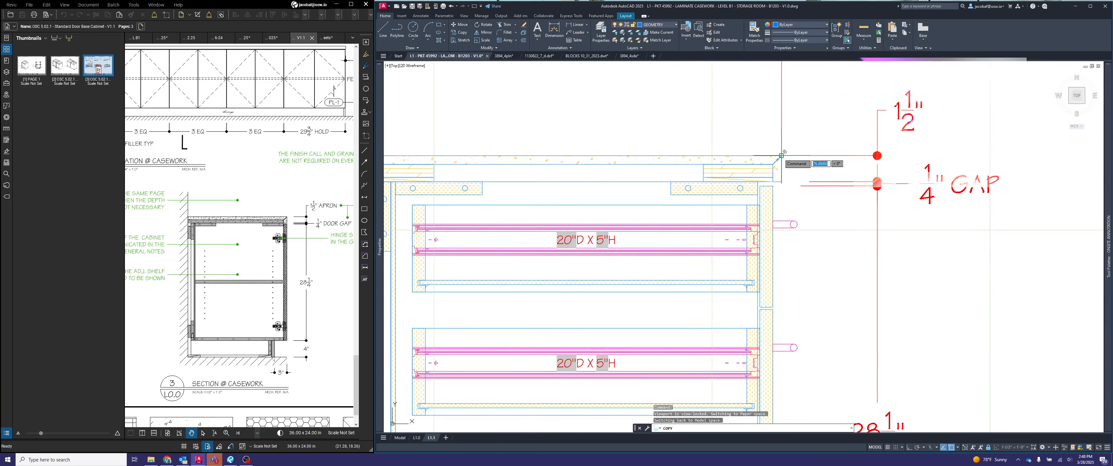
- Place further copies of the dimension set on section views 5 and 6, aligned with each countertop's upper front corner
{"action": "scroll", "coordinate": [782, 154], "scroll_direction": "down", "scroll_amount": 6}
{"action": "scroll", "coordinate": [823, 161], "scroll_direction": "up", "scroll_amount": 3}
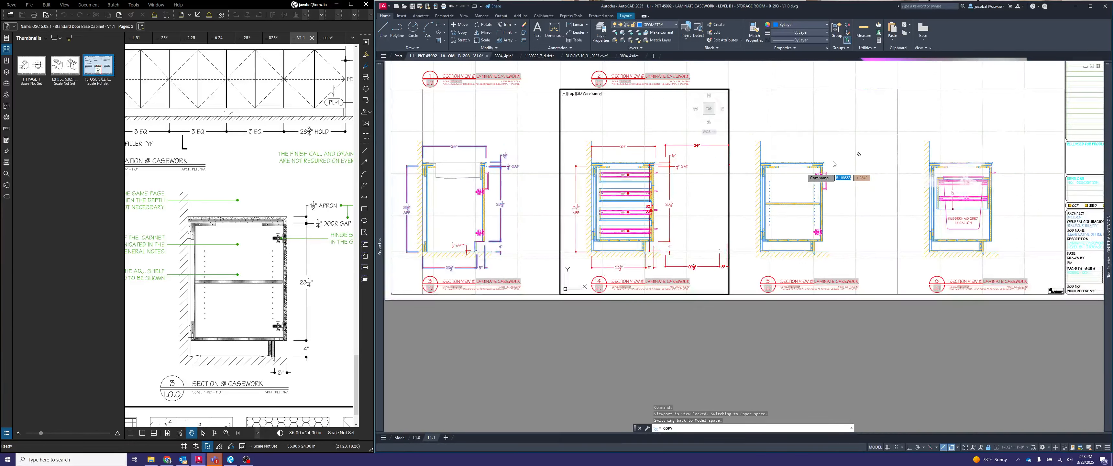
{"action": "scroll", "coordinate": [823, 160], "scroll_direction": "up", "scroll_amount": 5}
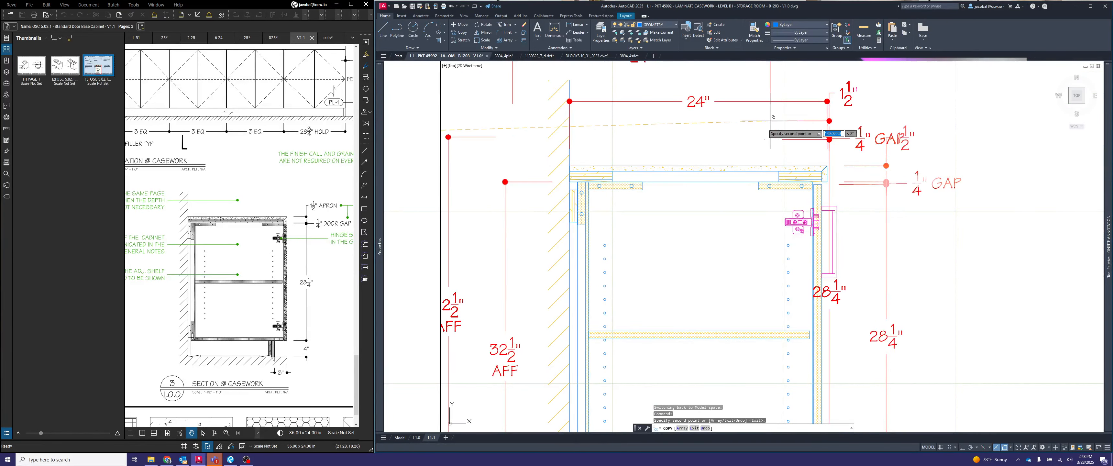
{"action": "scroll", "coordinate": [835, 174], "scroll_direction": "down", "scroll_amount": 7}
{"action": "scroll", "coordinate": [890, 177], "scroll_direction": "up", "scroll_amount": 7}
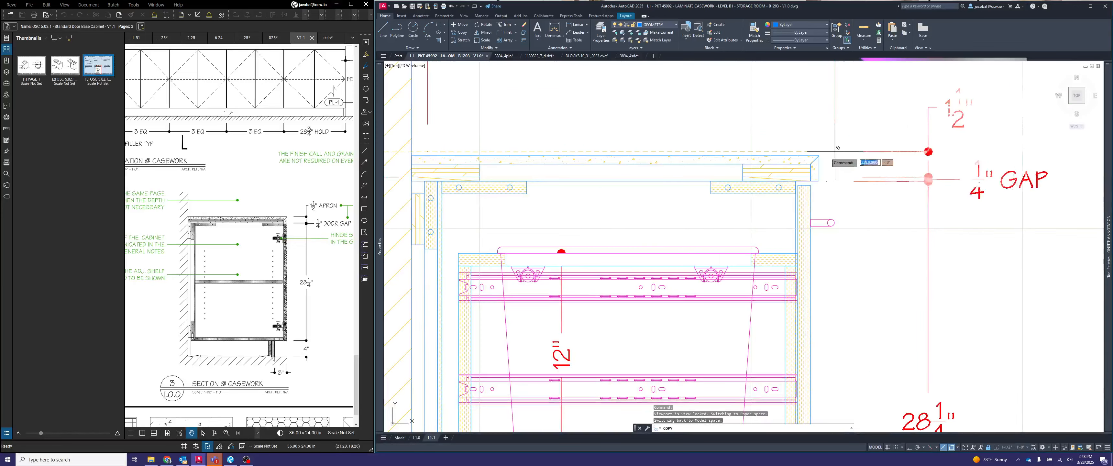
{"action": "left_click", "coordinate": [819, 155]}
{"action": "scroll", "coordinate": [885, 155], "scroll_direction": "down", "scroll_amount": 6}
{"action": "key", "text": "Escape"}
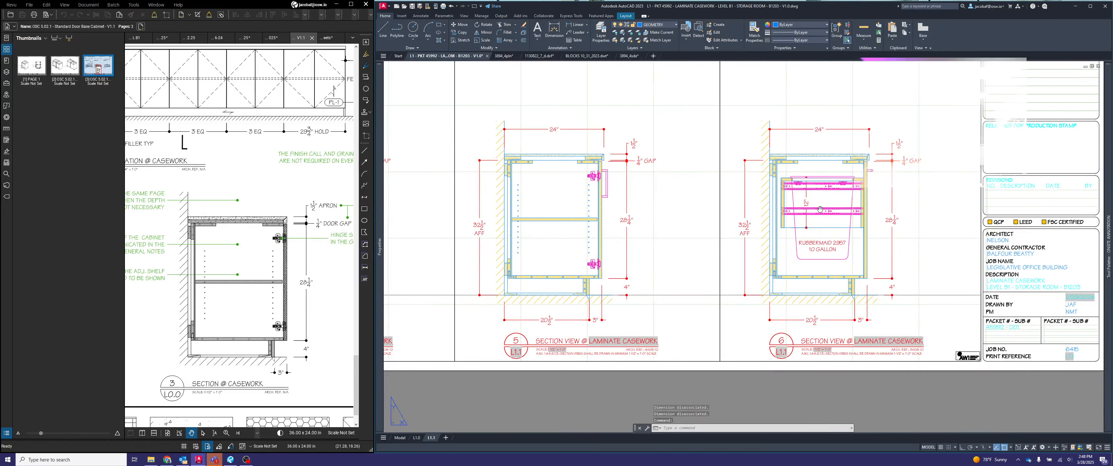
{"action": "middle_click_drag", "start_coordinate": [821, 242], "coordinate": [905, 231]}
{"action": "scroll", "coordinate": [905, 231], "scroll_direction": "down", "scroll_amount": 3}
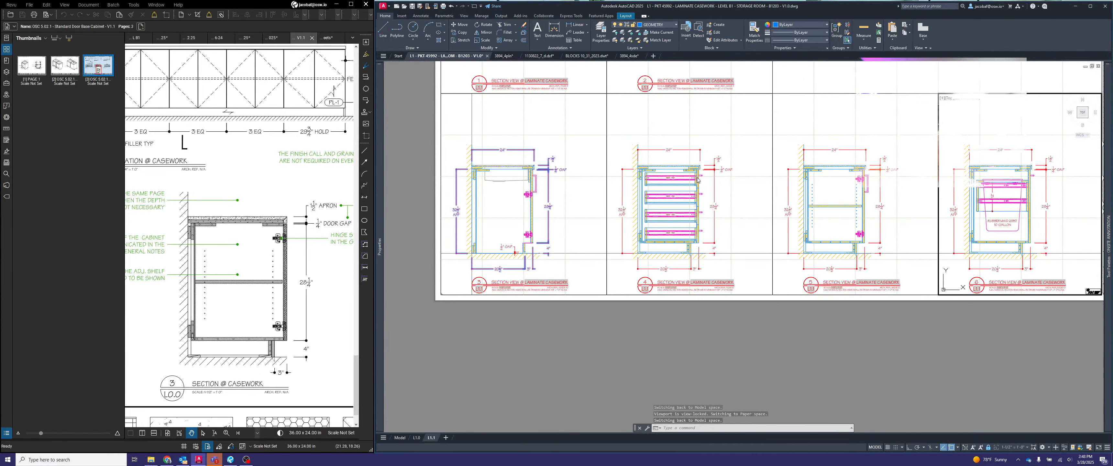
{"action": "middle_click_drag", "start_coordinate": [697, 181], "coordinate": [822, 176]}
{"action": "scroll", "coordinate": [816, 172], "scroll_direction": "up", "scroll_amount": 4}
{"action": "middle_click_drag", "start_coordinate": [898, 243], "coordinate": [820, 216]}
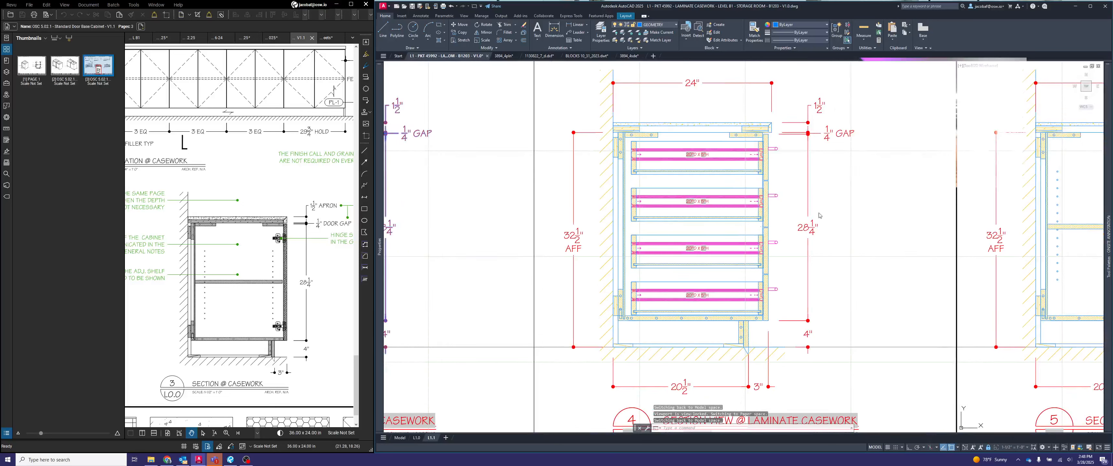
- Stretch the upper end of section view 4's 28 1/4" front height dimension down to the bottom drawer front's upper edge
{"action": "left_click", "coordinate": [836, 217]}
{"action": "left_click", "coordinate": [816, 222]}
{"action": "left_click", "coordinate": [804, 215]}
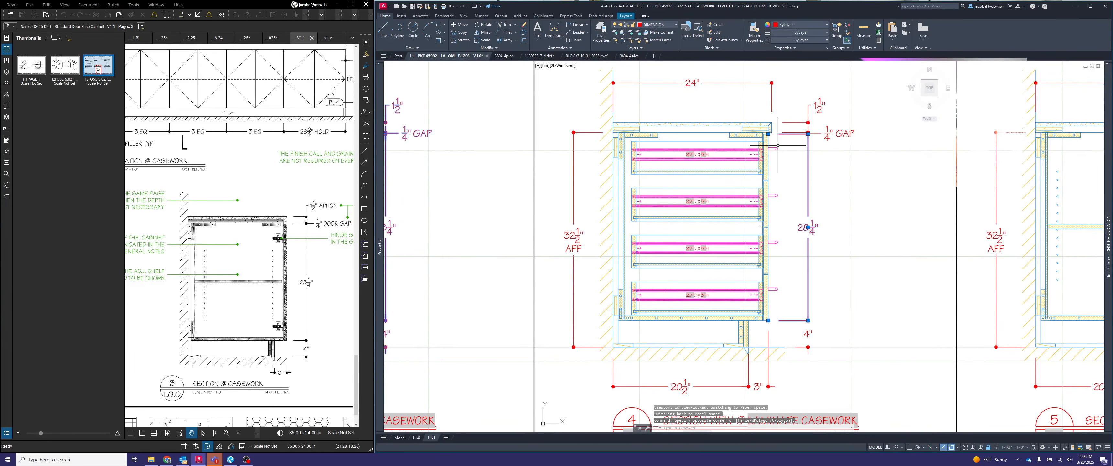
{"action": "left_click", "coordinate": [769, 134]}
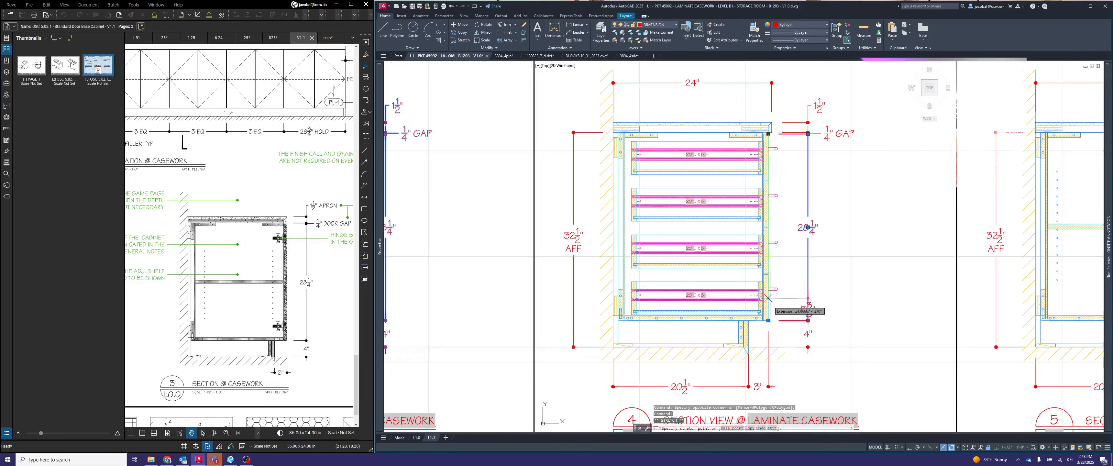
{"action": "scroll", "coordinate": [778, 305], "scroll_direction": "up", "scroll_amount": 5}
{"action": "left_click", "coordinate": [778, 195]}
{"action": "scroll", "coordinate": [821, 302], "scroll_direction": "down", "scroll_amount": 5}
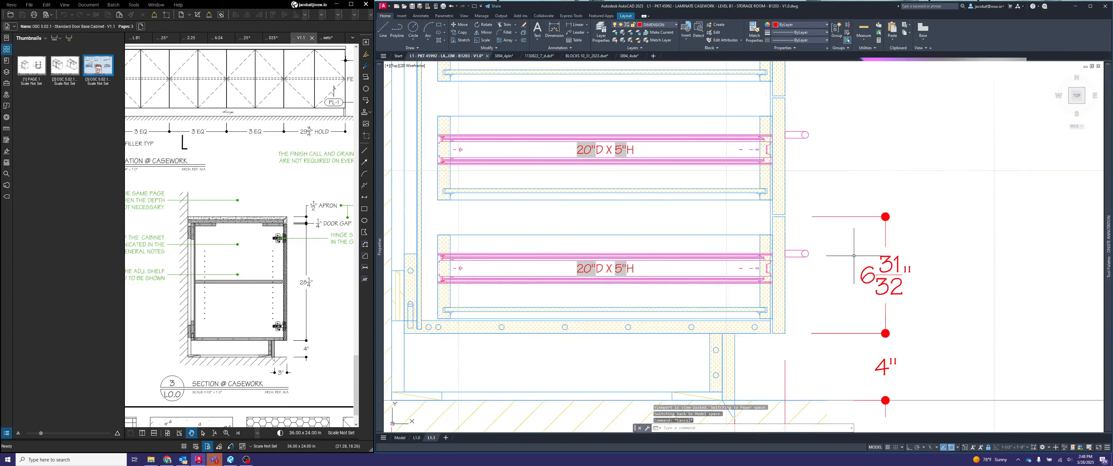
{"action": "type", "text": "dimcon"}
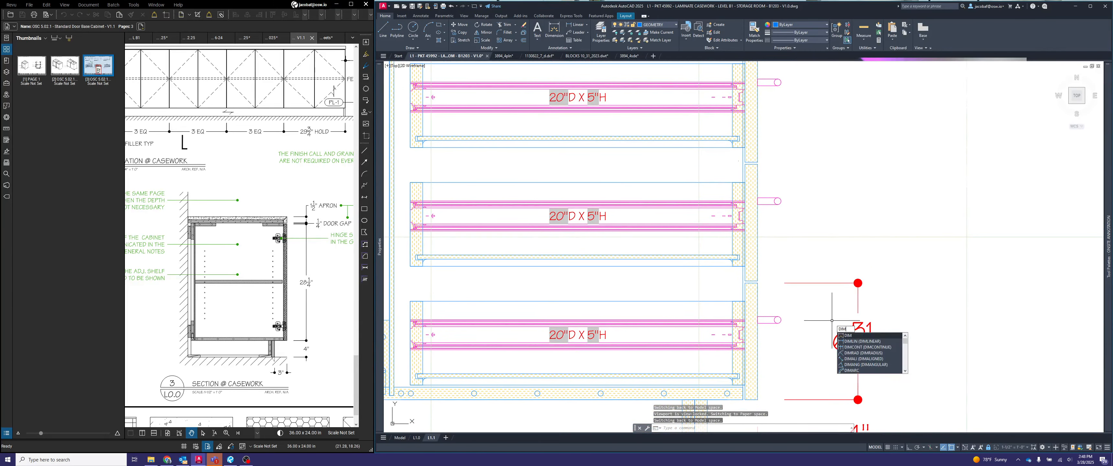
{"action": "key", "text": "Return"}
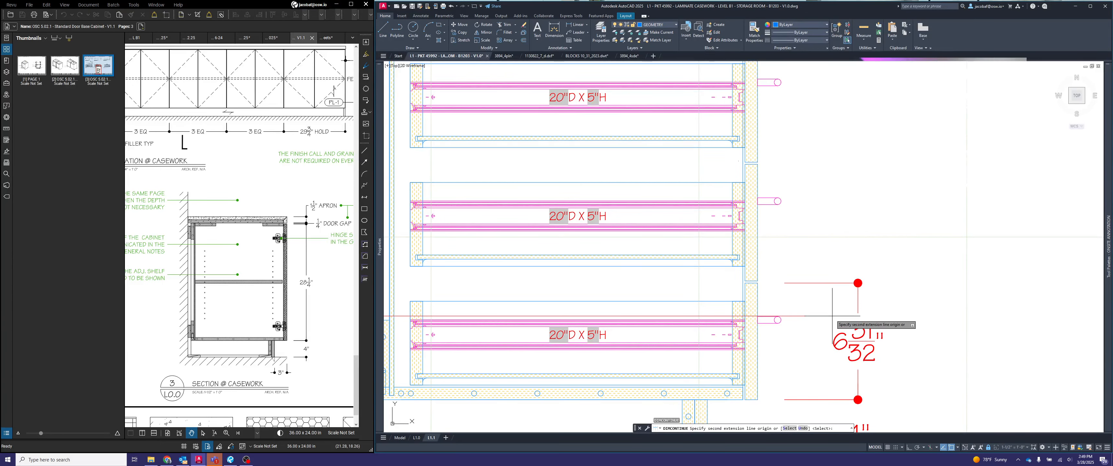
{"action": "key", "text": "Escape"}
{"action": "key", "text": "Escape"}
{"action": "key", "text": "Escape"}
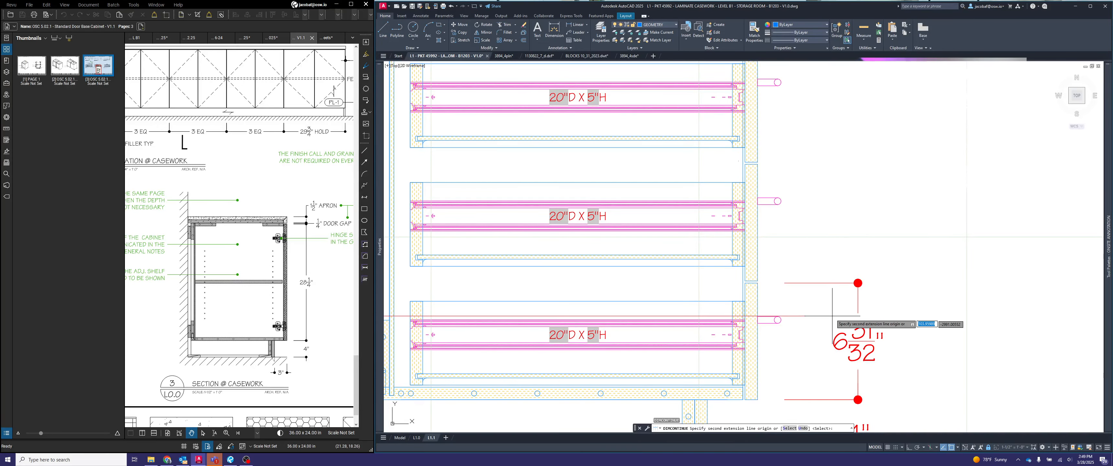
- Continue section view 4's bottom drawer front dimension upward through every gap and drawer front to the top drawer front's upper corner
{"action": "scroll", "coordinate": [847, 268], "scroll_direction": "down", "scroll_amount": 4}
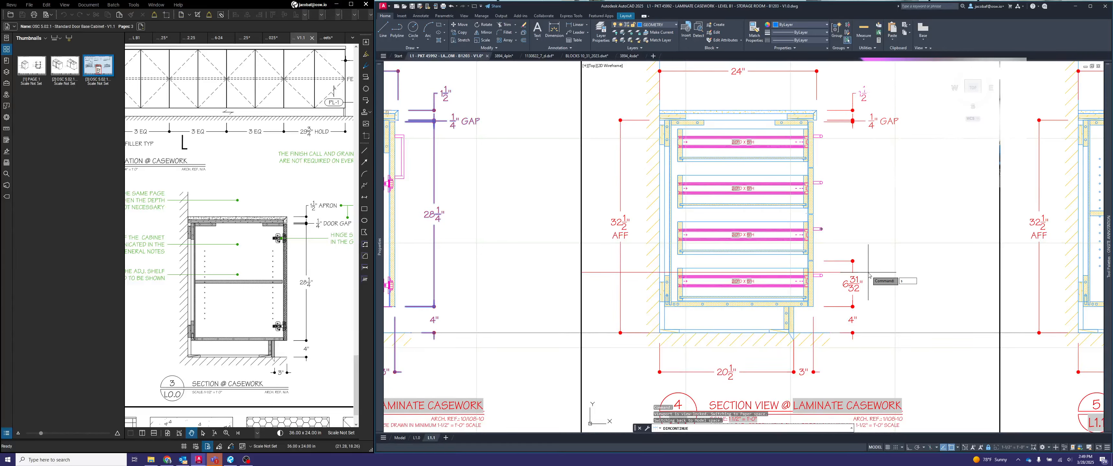
{"action": "key", "text": "Return"}
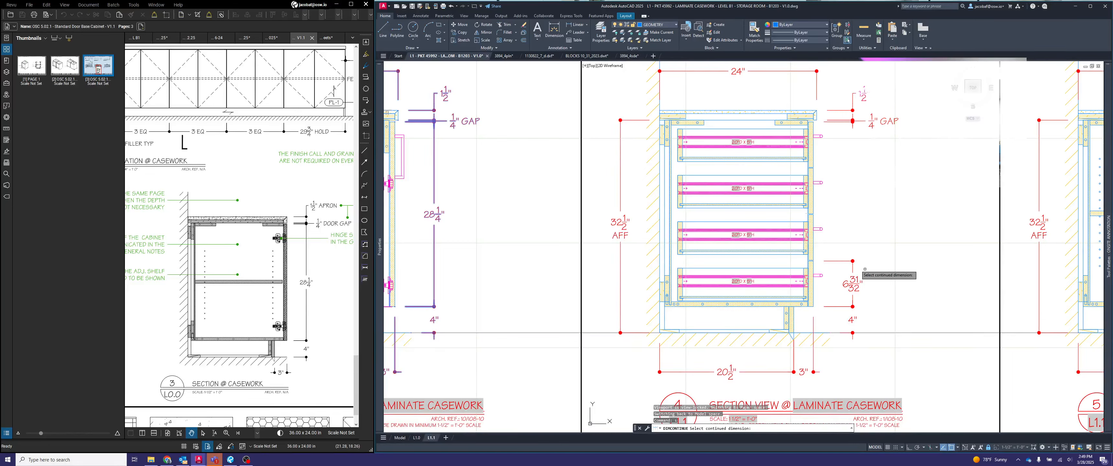
{"action": "left_click", "coordinate": [840, 260]}
{"action": "scroll", "coordinate": [846, 245], "scroll_direction": "up", "scroll_amount": 3}
{"action": "left_click", "coordinate": [766, 278]}
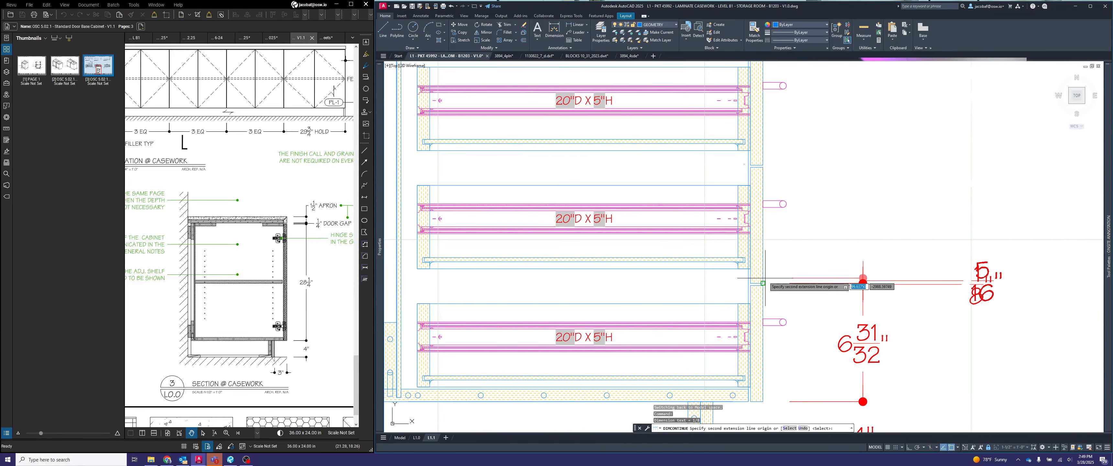
{"action": "scroll", "coordinate": [764, 164], "scroll_direction": "up", "scroll_amount": 5}
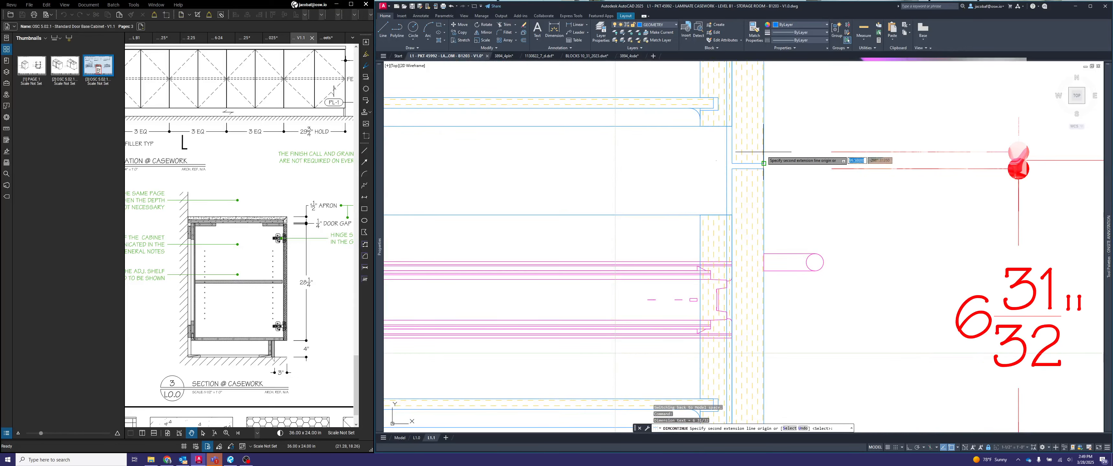
{"action": "left_click", "coordinate": [764, 152]}
{"action": "scroll", "coordinate": [780, 203], "scroll_direction": "down", "scroll_amount": 6}
{"action": "scroll", "coordinate": [766, 208], "scroll_direction": "up", "scroll_amount": 4}
{"action": "middle_click_drag", "start_coordinate": [777, 137], "coordinate": [769, 246]}
{"action": "left_click", "coordinate": [765, 207]}
{"action": "left_click", "coordinate": [768, 190]}
{"action": "scroll", "coordinate": [769, 196], "scroll_direction": "down", "scroll_amount": 4}
{"action": "scroll", "coordinate": [780, 171], "scroll_direction": "up", "scroll_amount": 6}
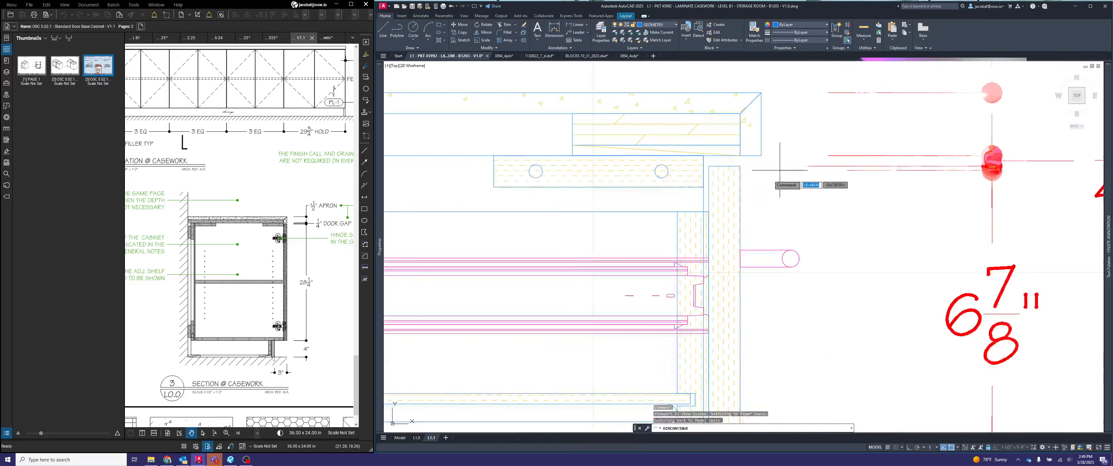
{"action": "left_click", "coordinate": [743, 170]}
{"action": "key", "text": "Escape"}
{"action": "scroll", "coordinate": [771, 177], "scroll_direction": "down", "scroll_amount": 6}
{"action": "middle_click_drag", "start_coordinate": [873, 290], "coordinate": [838, 206]}
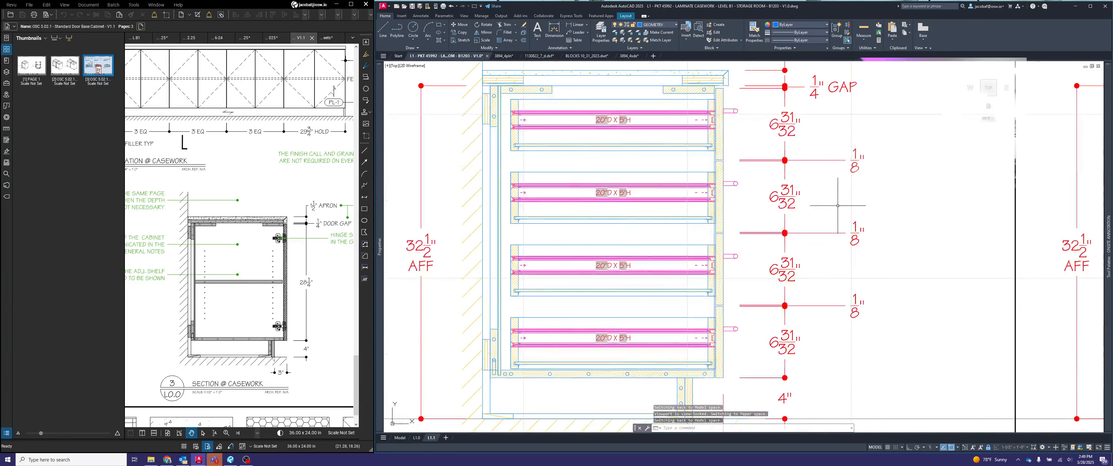
- Append GAP to the three dimensions between the drawer fronts in section view 4 using the text override <> GAP
{"action": "scroll", "coordinate": [838, 205], "scroll_direction": "down", "scroll_amount": 2}
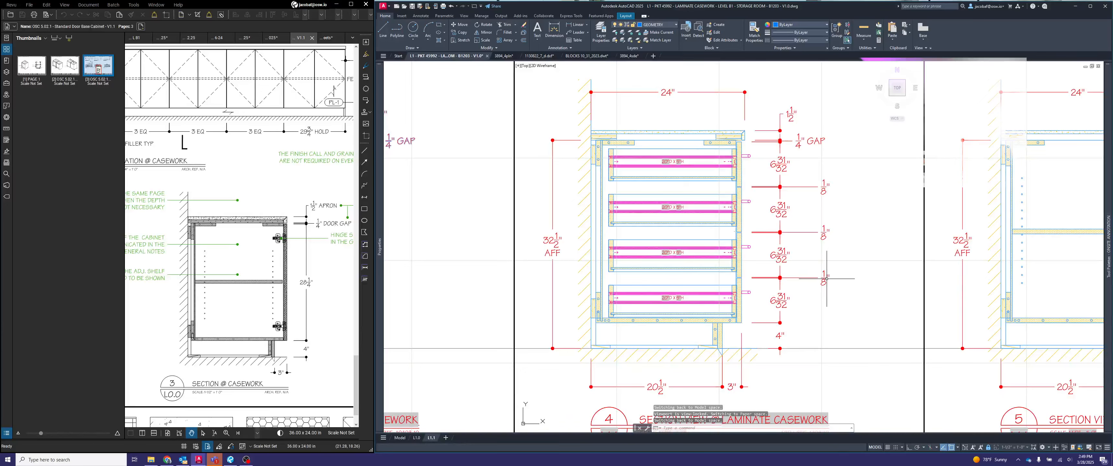
{"action": "left_click", "coordinate": [843, 294]}
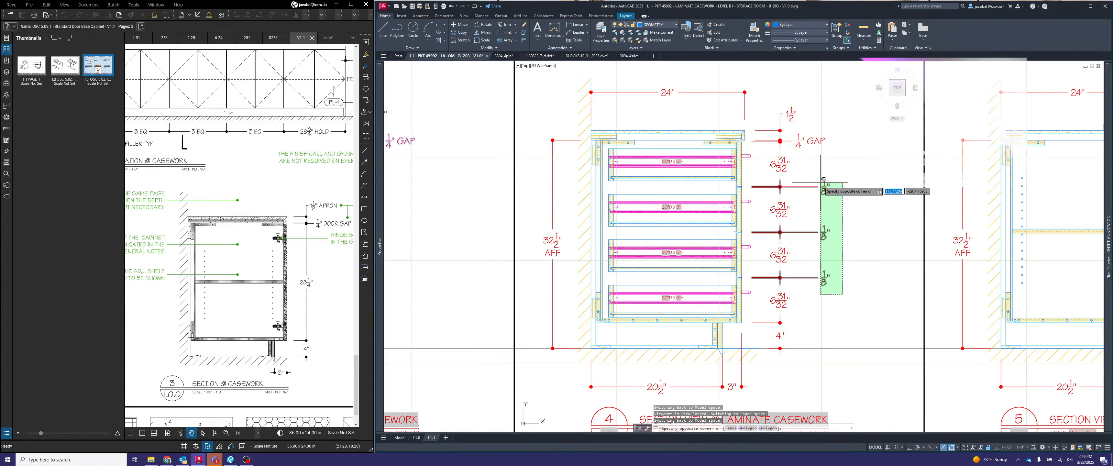
{"action": "left_click", "coordinate": [824, 180]}
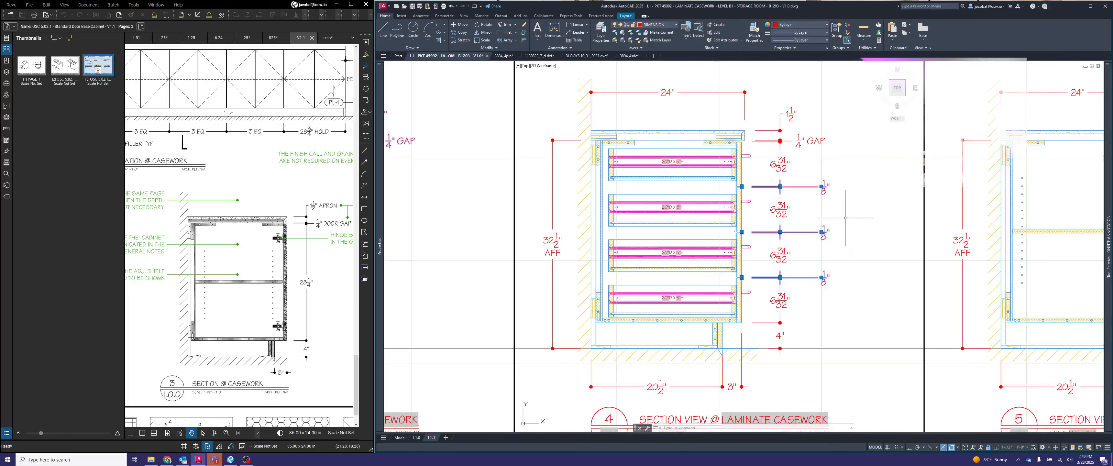
{"action": "mouse_move", "coordinate": [383, 278]}
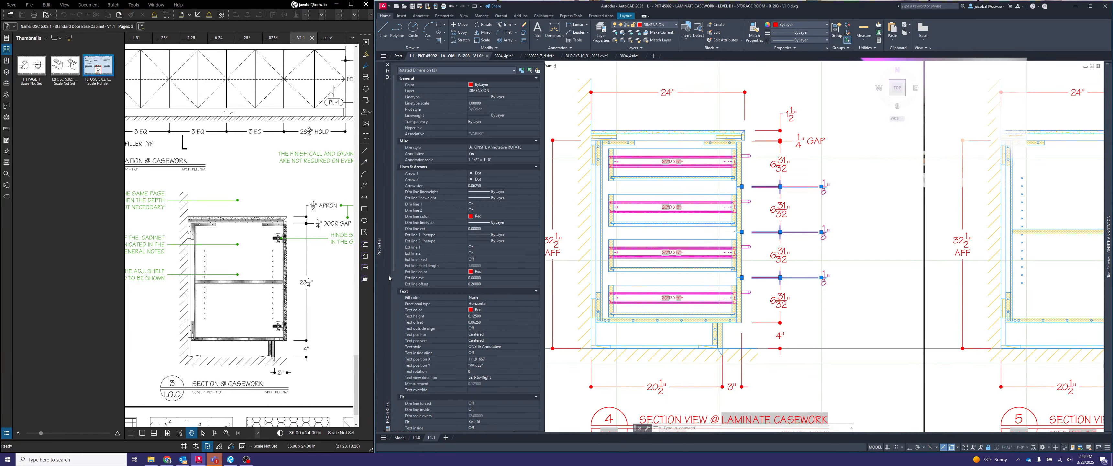
{"action": "left_click", "coordinate": [484, 390]}
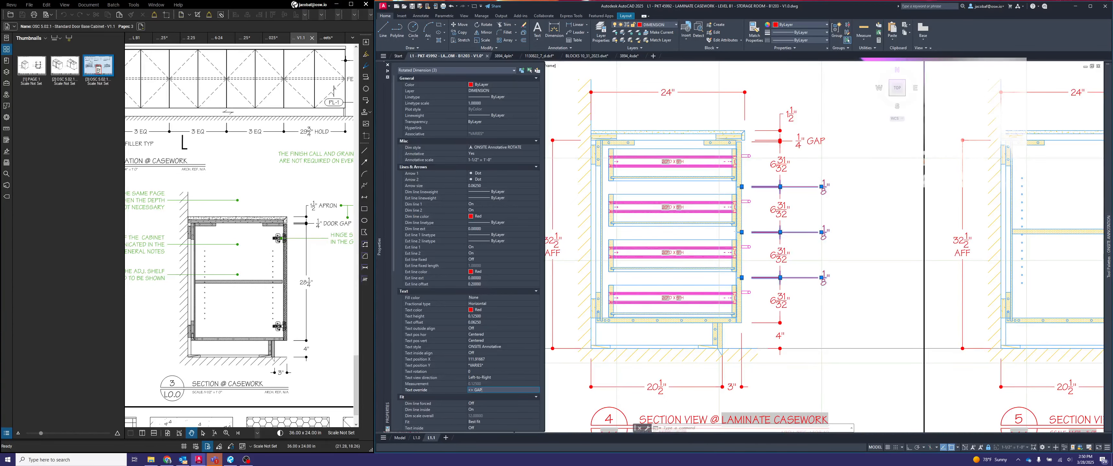
{"action": "key", "text": "Return"}
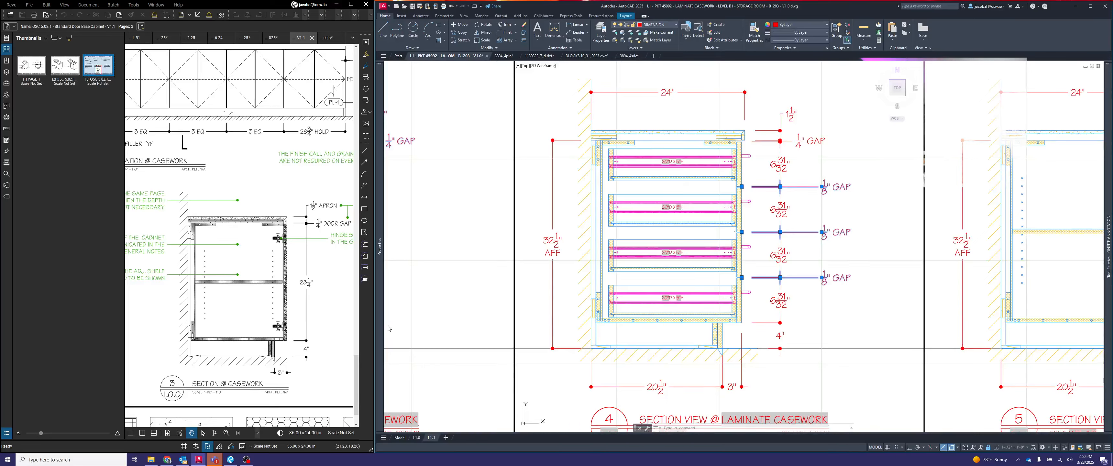
{"action": "mouse_move", "coordinate": [378, 319]}
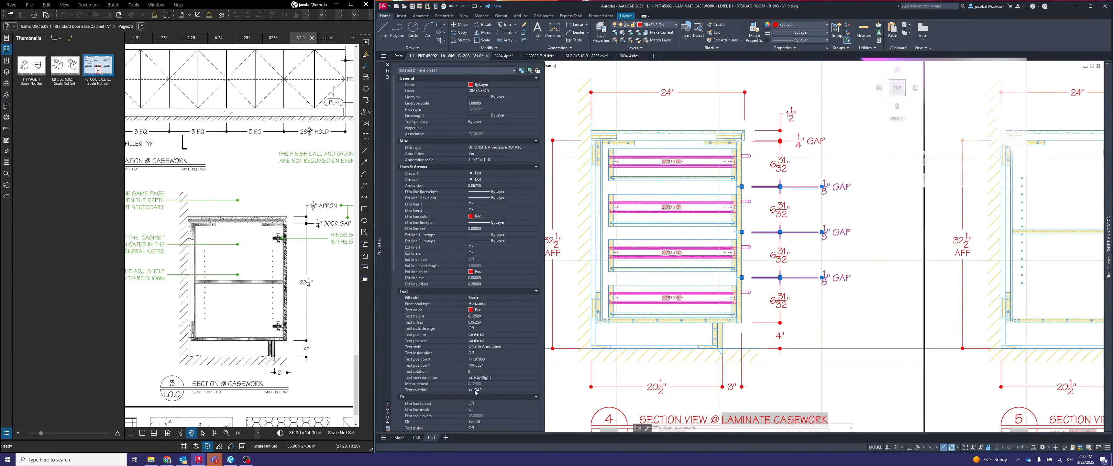
{"action": "key", "text": "Escape"}
{"action": "key", "text": "Escape"}
{"action": "key", "text": "Escape"}
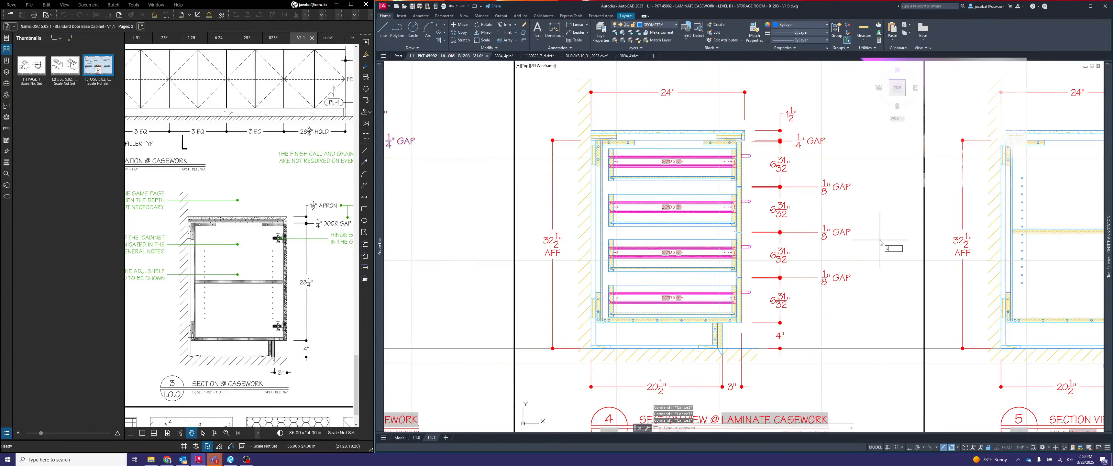
- Stretch the three drawer GAP texts horizontally closer to their dimension line, in line with the upper GAP note, and return to paper space
{"action": "key", "text": "Return"}
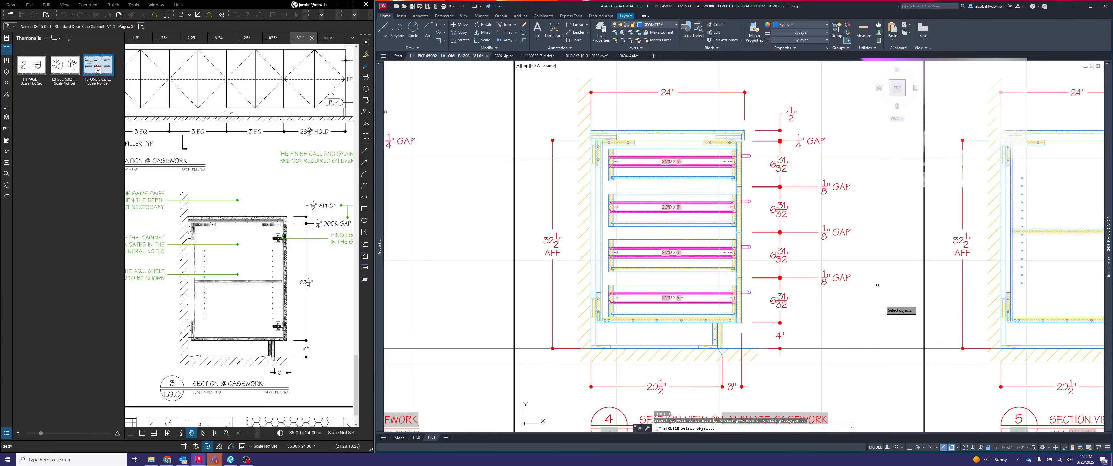
{"action": "left_click", "coordinate": [882, 302]}
{"action": "left_click", "coordinate": [806, 171]}
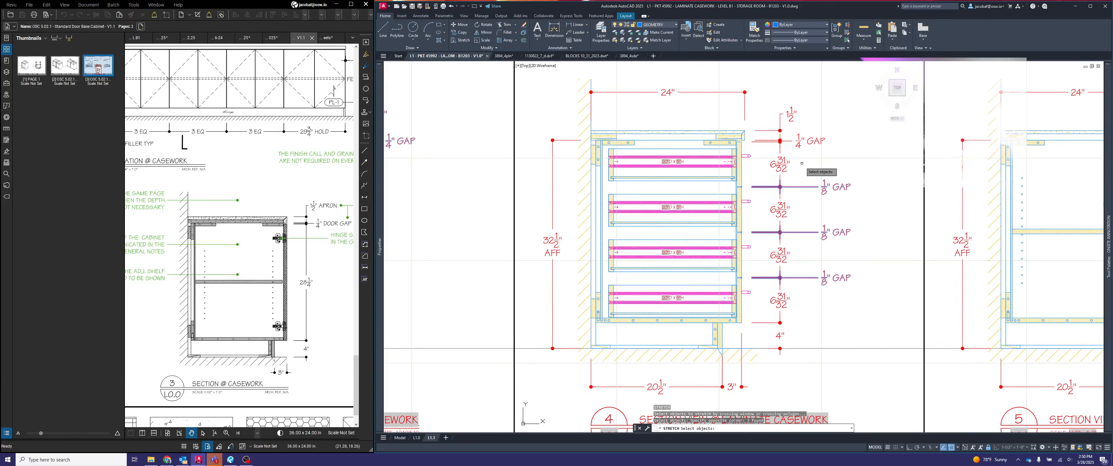
{"action": "key", "text": "Return"}
{"action": "left_click", "coordinate": [819, 187]}
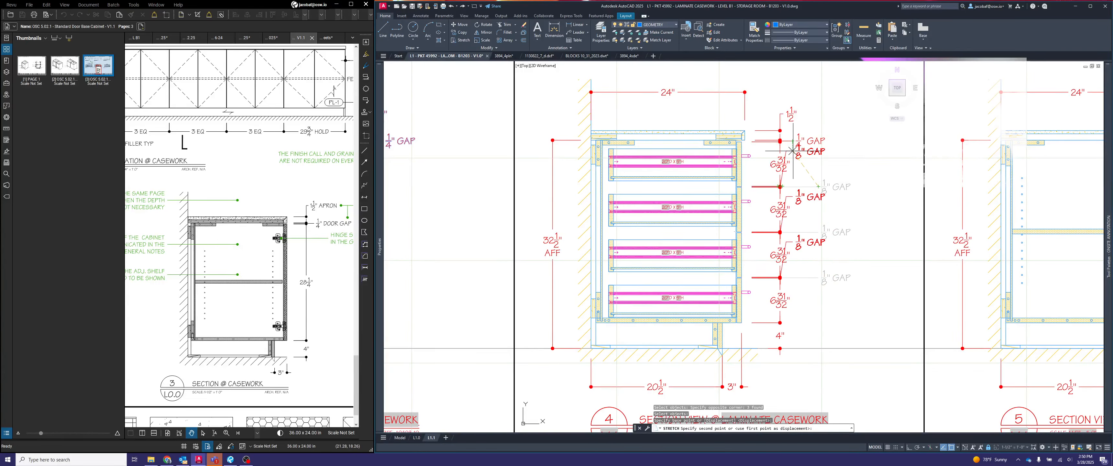
{"action": "left_click", "coordinate": [792, 187]}
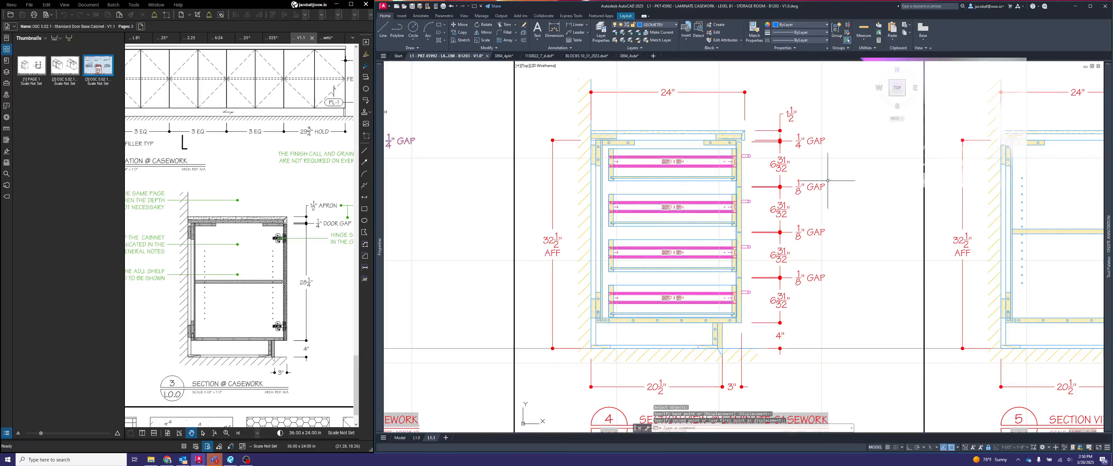
{"action": "type", "text": "ps"}
{"action": "key", "text": "Return"}
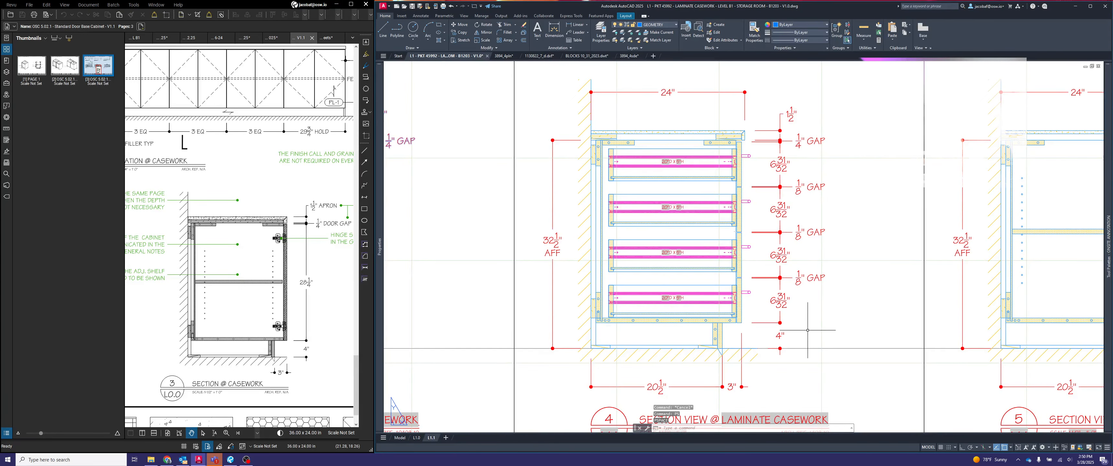
- Review the drawer size labels in section view 4 and the dimensions in section views 5 and 6
{"action": "key", "text": "Escape"}
{"action": "middle_click_drag", "start_coordinate": [822, 325], "coordinate": [700, 303]}
{"action": "scroll", "coordinate": [735, 311], "scroll_direction": "down", "scroll_amount": 2}
{"action": "scroll", "coordinate": [631, 281], "scroll_direction": "up", "scroll_amount": 6}
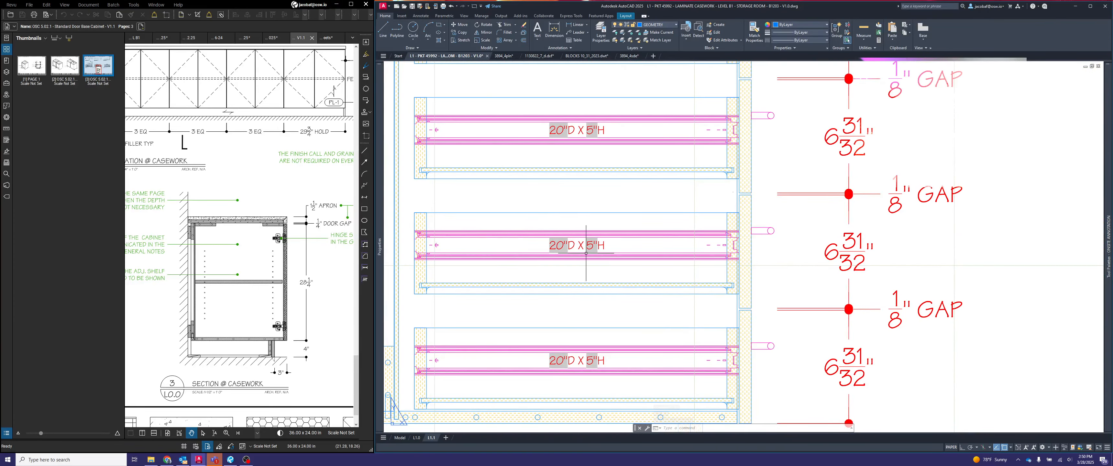
{"action": "scroll", "coordinate": [586, 254], "scroll_direction": "down", "scroll_amount": 6}
{"action": "middle_click_drag", "start_coordinate": [878, 275], "coordinate": [708, 279]}
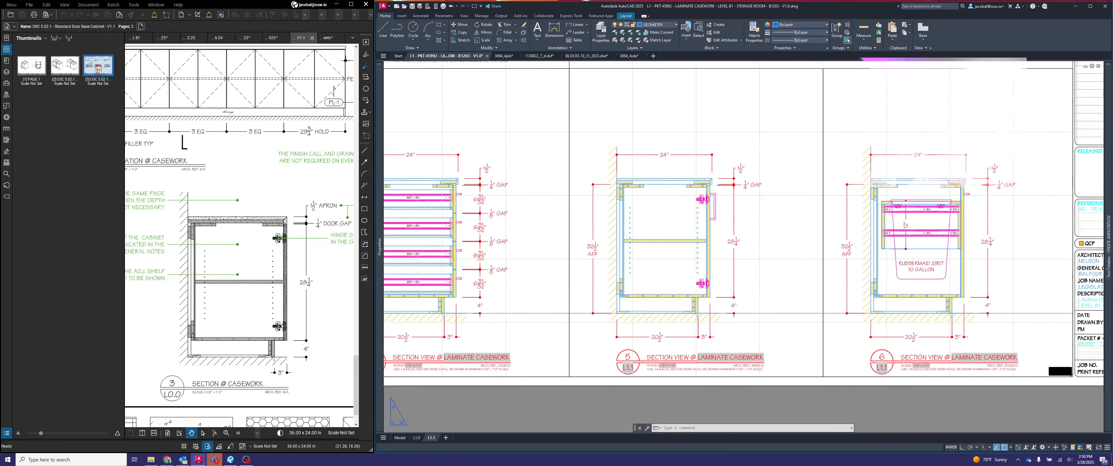
{"action": "middle_click_drag", "start_coordinate": [935, 249], "coordinate": [776, 259]}
{"action": "scroll", "coordinate": [795, 256], "scroll_direction": "up", "scroll_amount": 4}
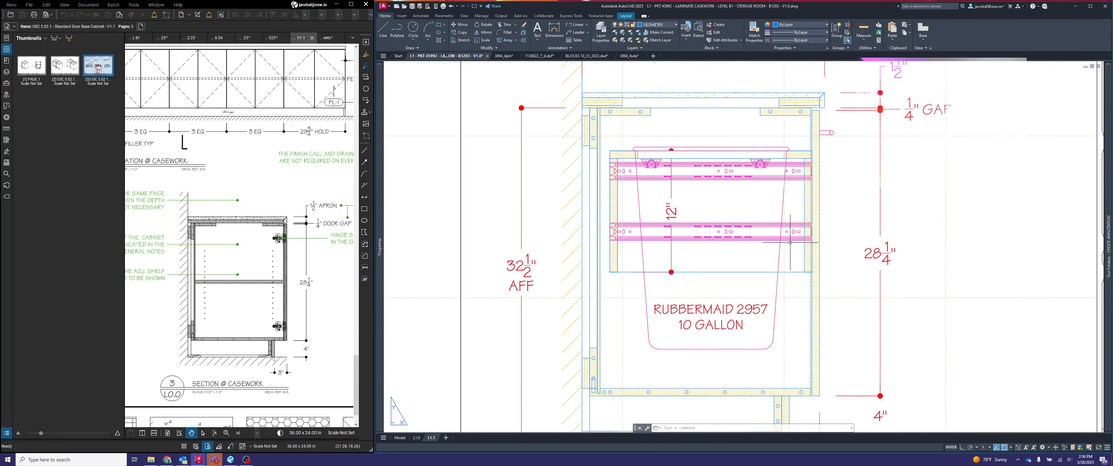
- Add a horizontal linear dimension across the pull-out drawer's depth in section view 6, just above its lower edge, and return to paper space
{"action": "double_click", "coordinate": [679, 203]}
{"action": "left_click", "coordinate": [685, 212]}
{"action": "left_click", "coordinate": [674, 209]}
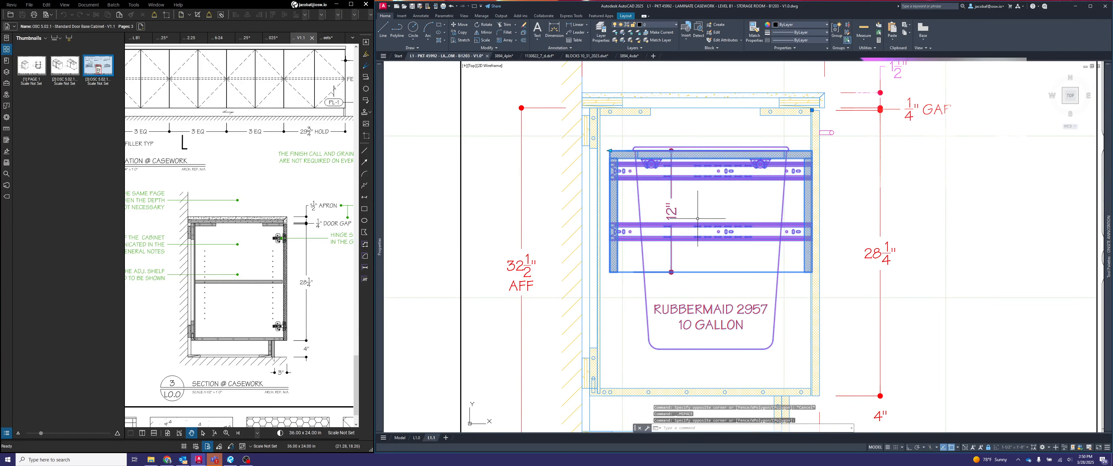
{"action": "key", "text": "Escape"}
{"action": "key", "text": "Escape"}
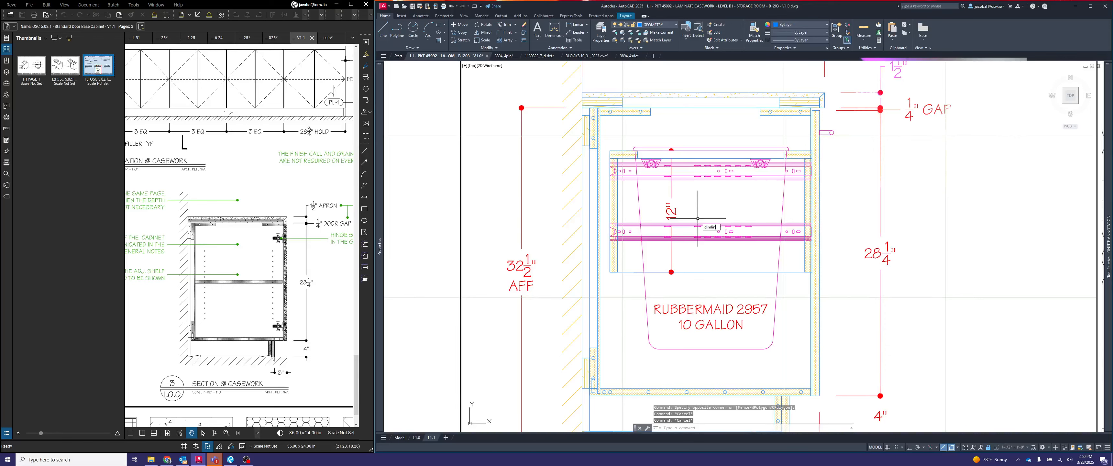
{"action": "key", "text": "Return"}
{"action": "left_click", "coordinate": [609, 272]}
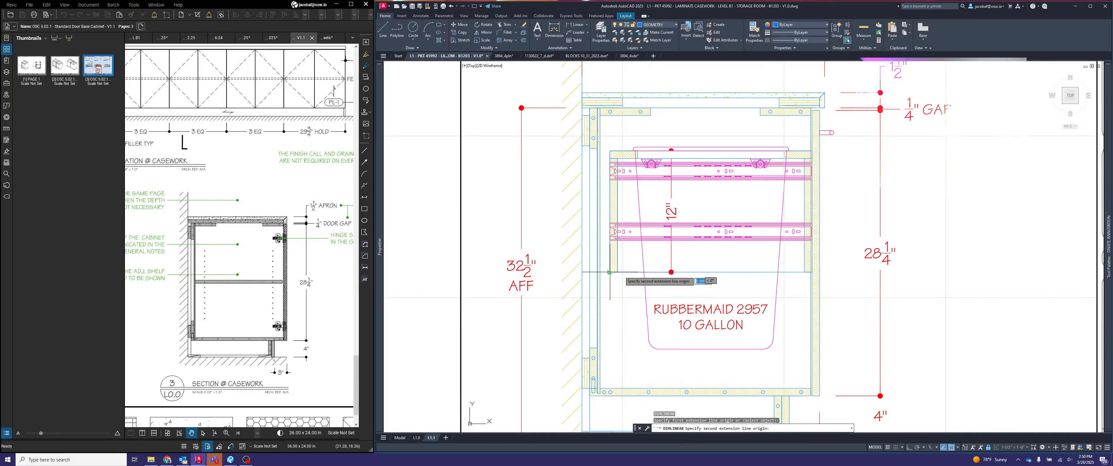
{"action": "left_click", "coordinate": [812, 272]}
{"action": "left_click", "coordinate": [860, 257]}
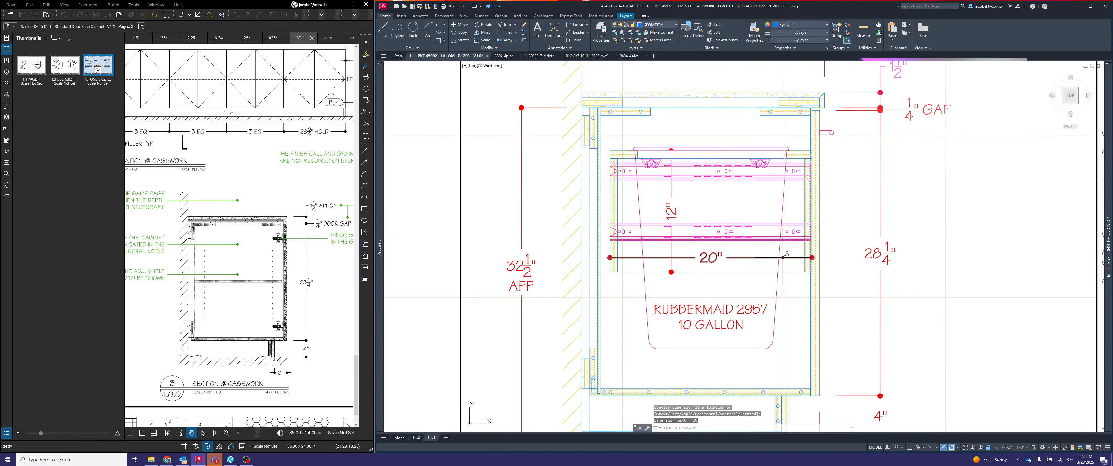
{"action": "key", "text": "Escape"}
{"action": "type", "text": "ps"}
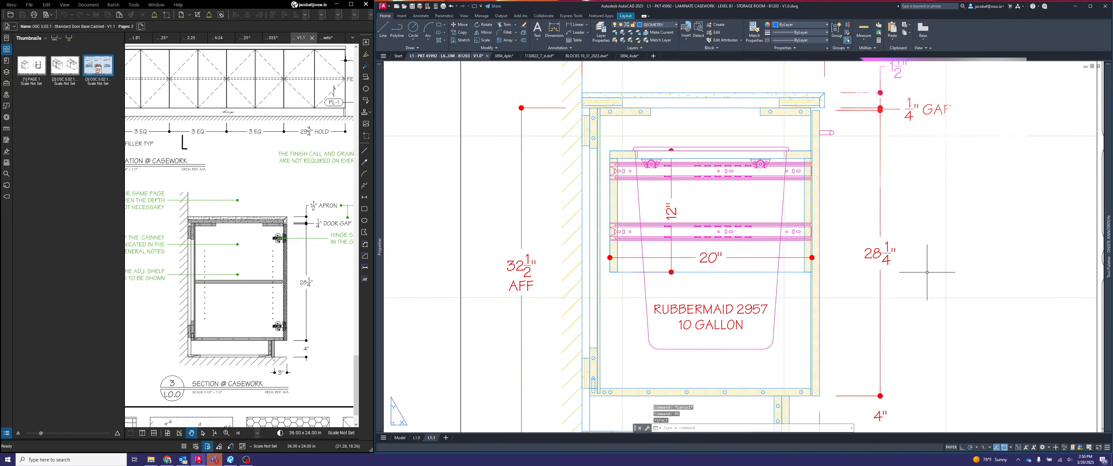
{"action": "key", "text": "Return"}
{"action": "middle_click_drag", "start_coordinate": [800, 296], "coordinate": [814, 301]}
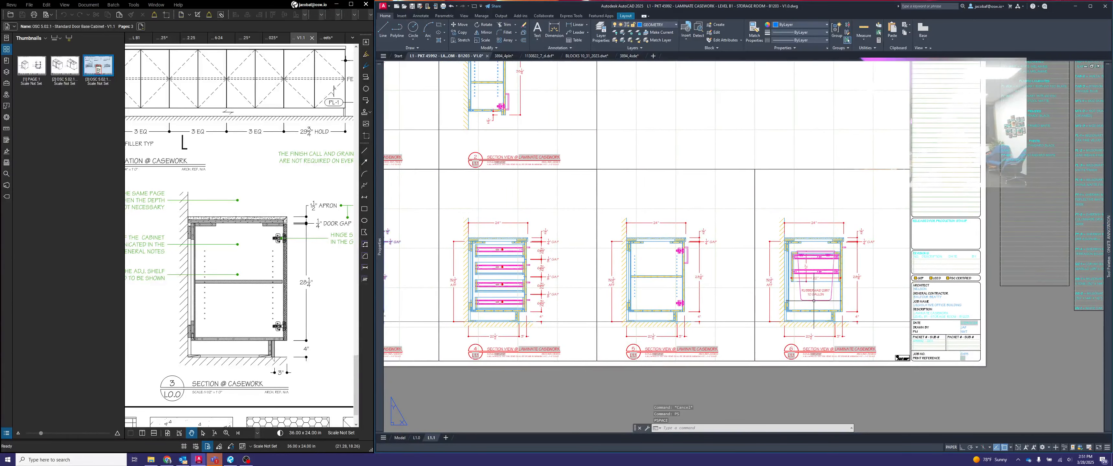
{"action": "scroll", "coordinate": [815, 302], "scroll_direction": "down", "scroll_amount": 1}
{"action": "scroll", "coordinate": [831, 302], "scroll_direction": "up", "scroll_amount": 1}
{"action": "scroll", "coordinate": [830, 303], "scroll_direction": "down", "scroll_amount": 1}
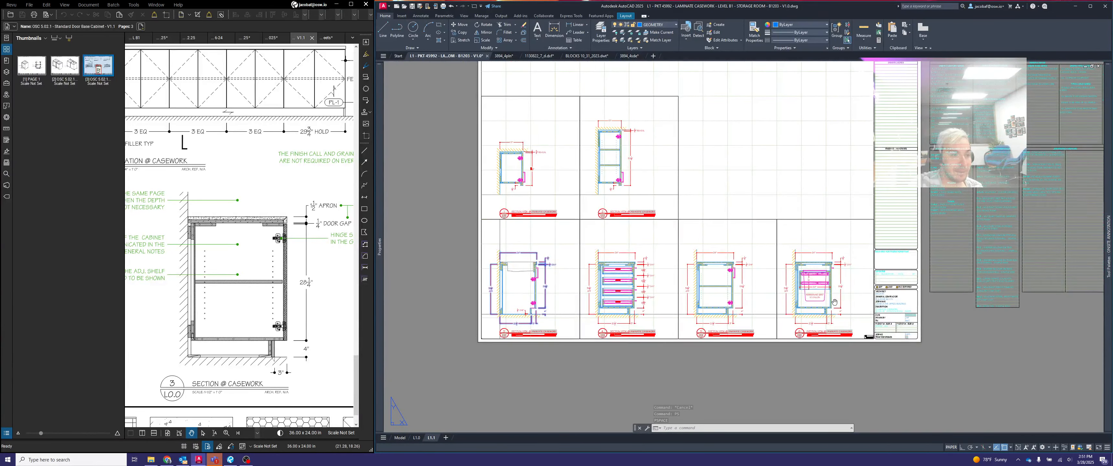
- Copy section view 6's viewport and title directly above the original, placing the copy's lower corner on the original frame's upper corner
{"action": "scroll", "coordinate": [830, 302], "scroll_direction": "up", "scroll_amount": 2}
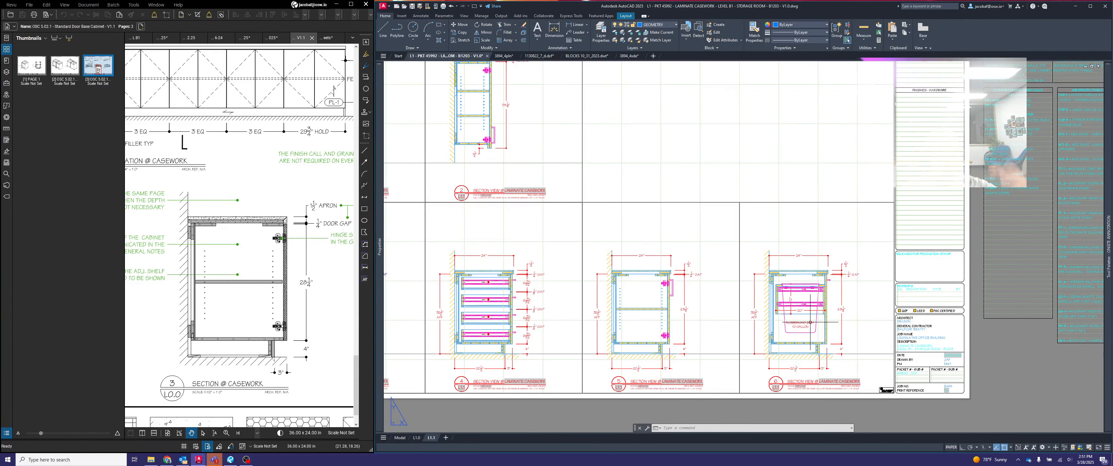
{"action": "key", "text": "Escape"}
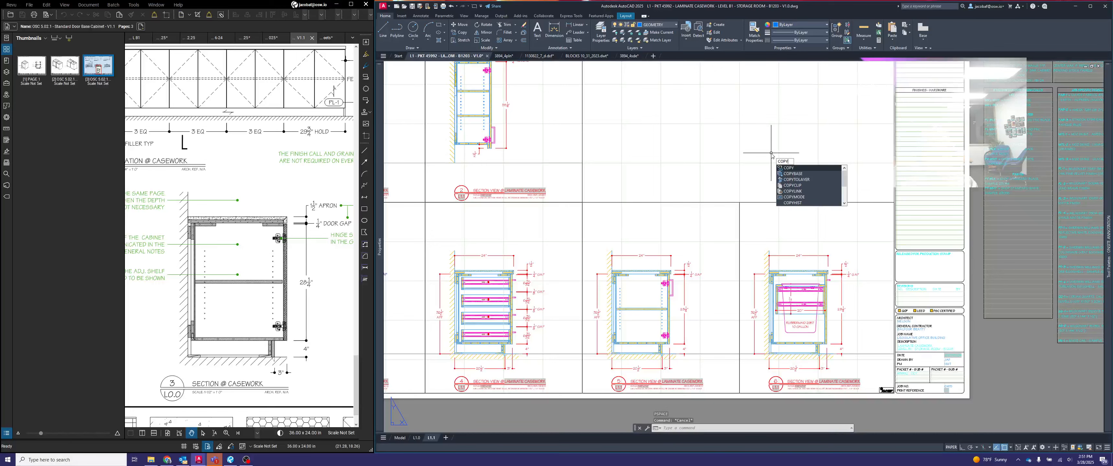
{"action": "key", "text": "Return"}
{"action": "left_click", "coordinate": [799, 190]}
{"action": "left_click", "coordinate": [788, 213]}
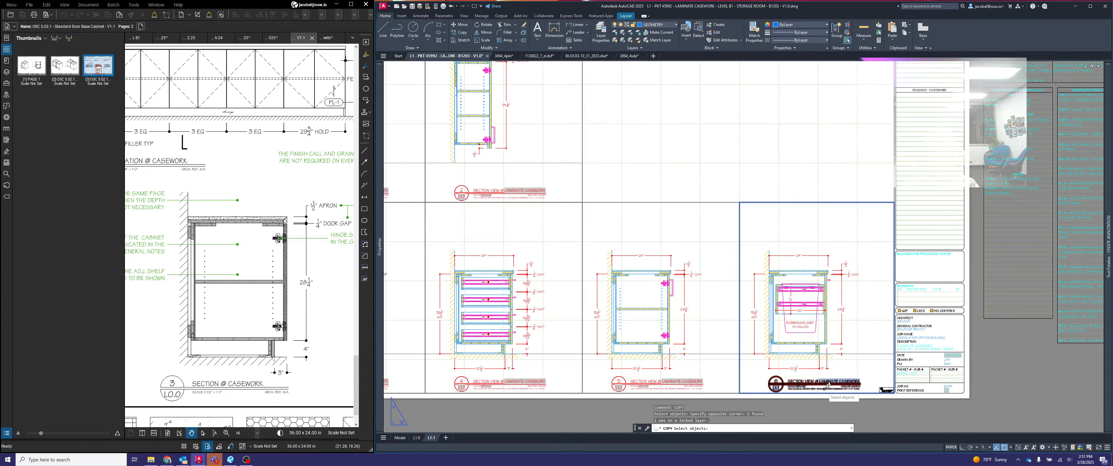
{"action": "key", "text": "Return"}
{"action": "left_click", "coordinate": [741, 391]}
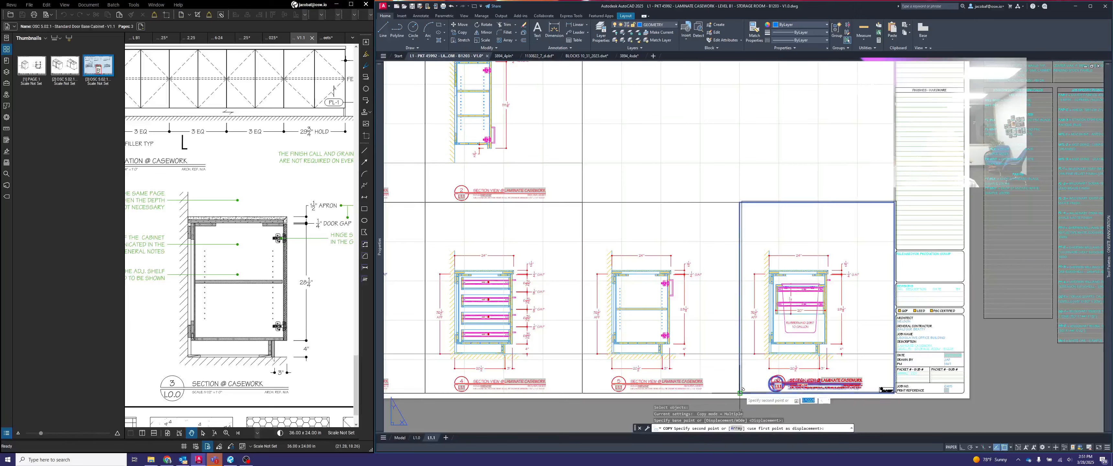
{"action": "left_click", "coordinate": [740, 199]}
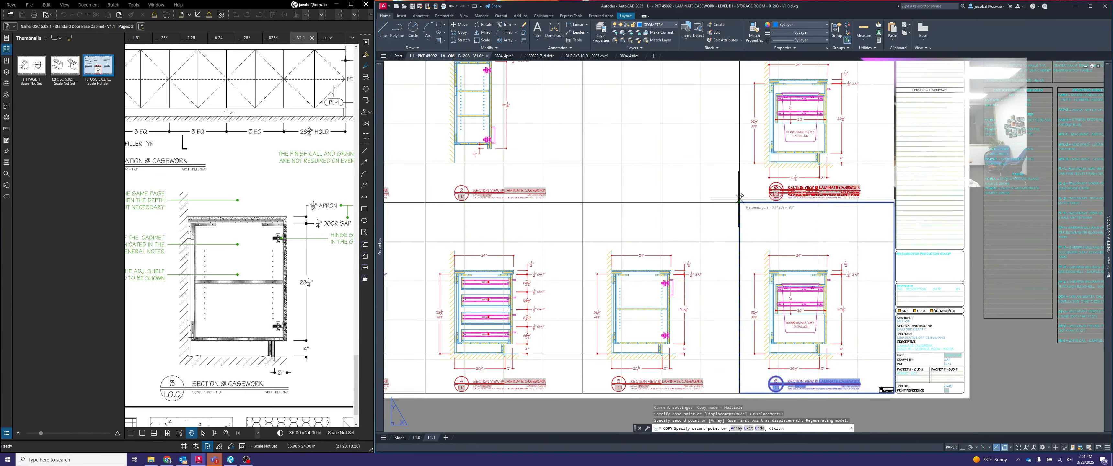
{"action": "key", "text": "Escape"}
- Stretch the copied viewport's upper edge up to line up with the neighbouring viewport frames
{"action": "middle_click_drag", "start_coordinate": [815, 194], "coordinate": [793, 297]}
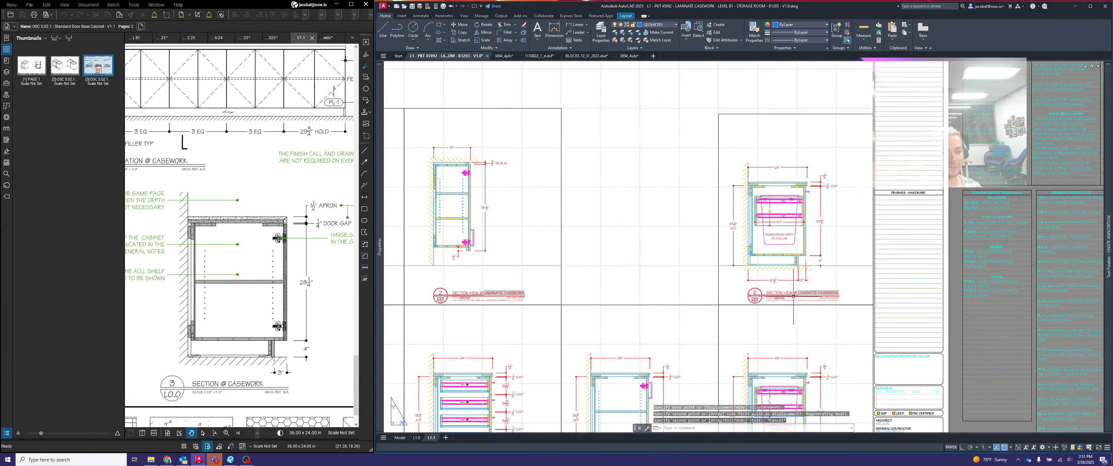
{"action": "left_click", "coordinate": [743, 113]}
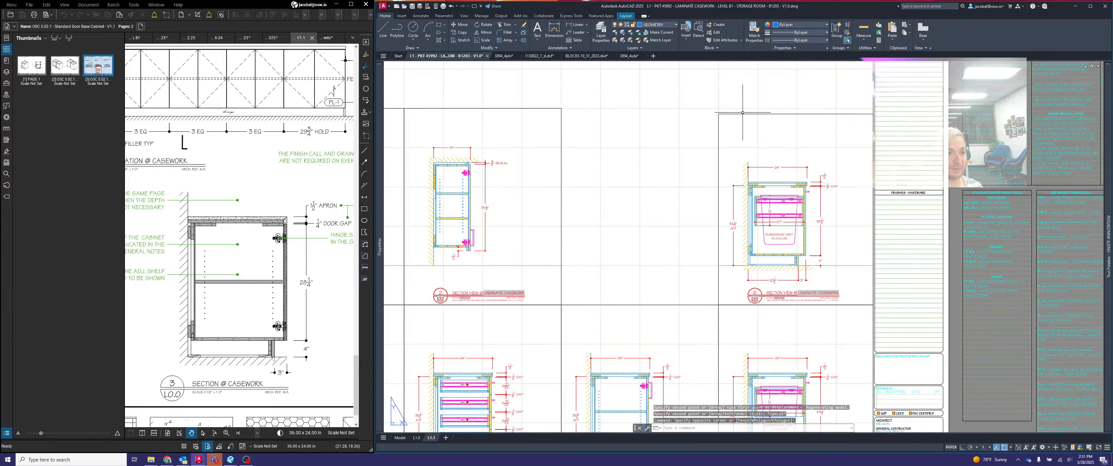
{"action": "left_click", "coordinate": [726, 116]}
{"action": "left_click", "coordinate": [719, 108]}
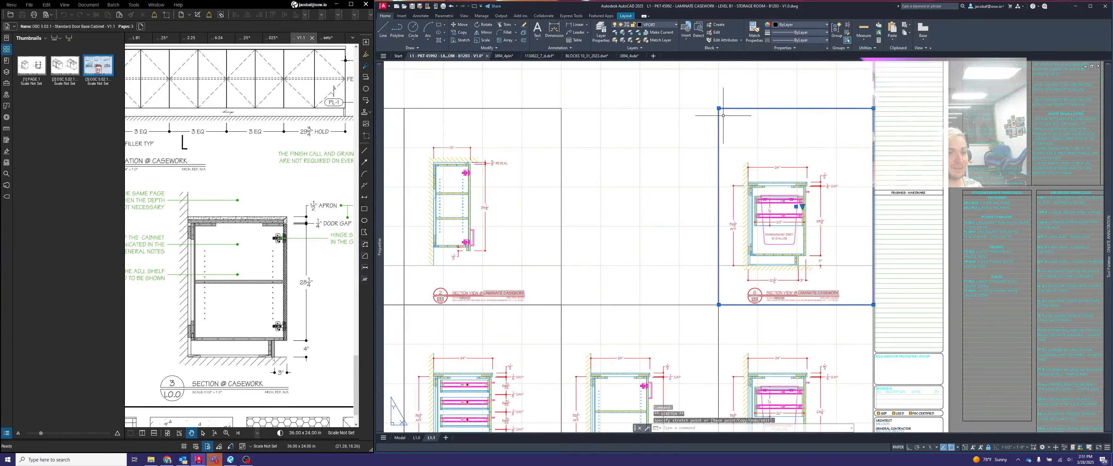
{"action": "key", "text": "Escape"}
- Label the copied view title A and switch its view type to DETAIL
{"action": "scroll", "coordinate": [764, 323], "scroll_direction": "up", "scroll_amount": 2}
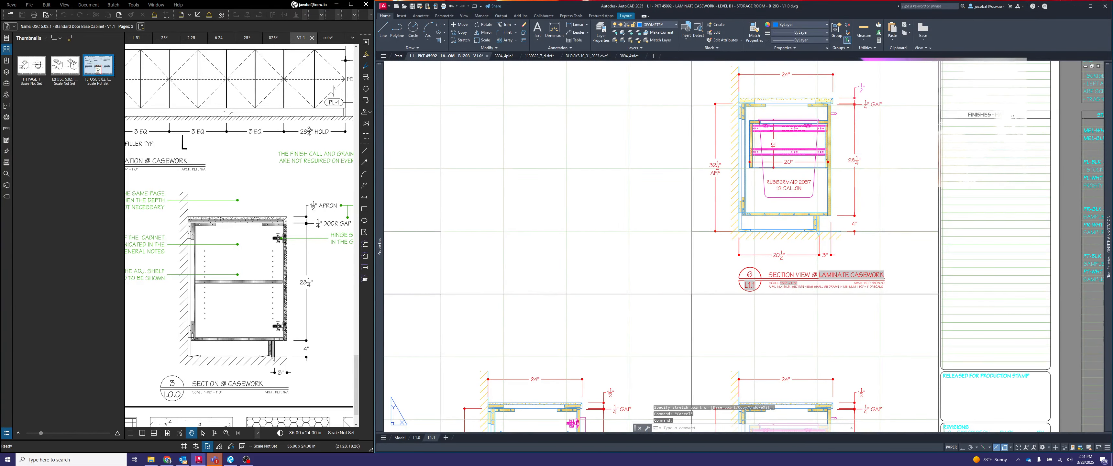
{"action": "double_click", "coordinate": [750, 274]}
{"action": "type", "text": "A"}
{"action": "left_click", "coordinate": [533, 279]}
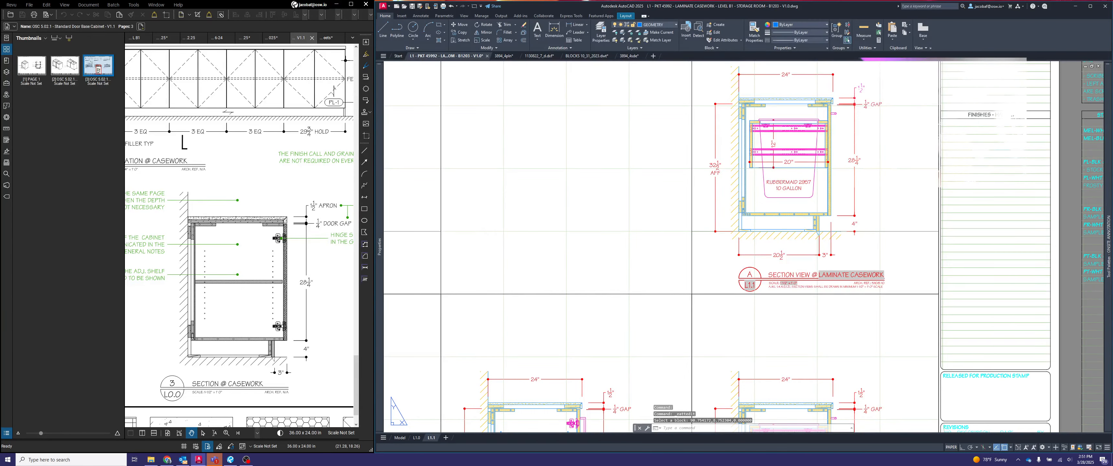
{"action": "left_click", "coordinate": [740, 296]}
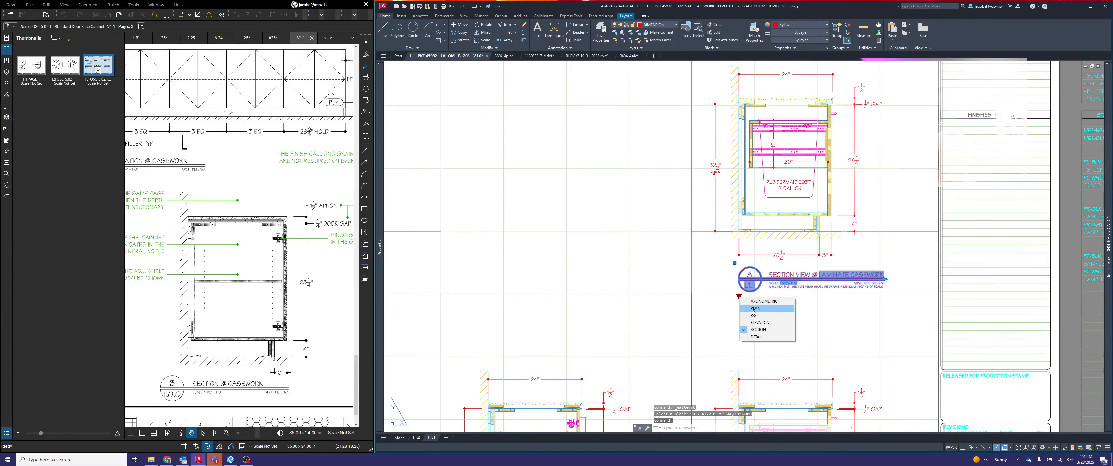
{"action": "left_click", "coordinate": [763, 335]}
- Shorten the detail title's underline so it ends just past the LAMINATE CASEWORK text
{"action": "scroll", "coordinate": [871, 287], "scroll_direction": "up", "scroll_amount": 4}
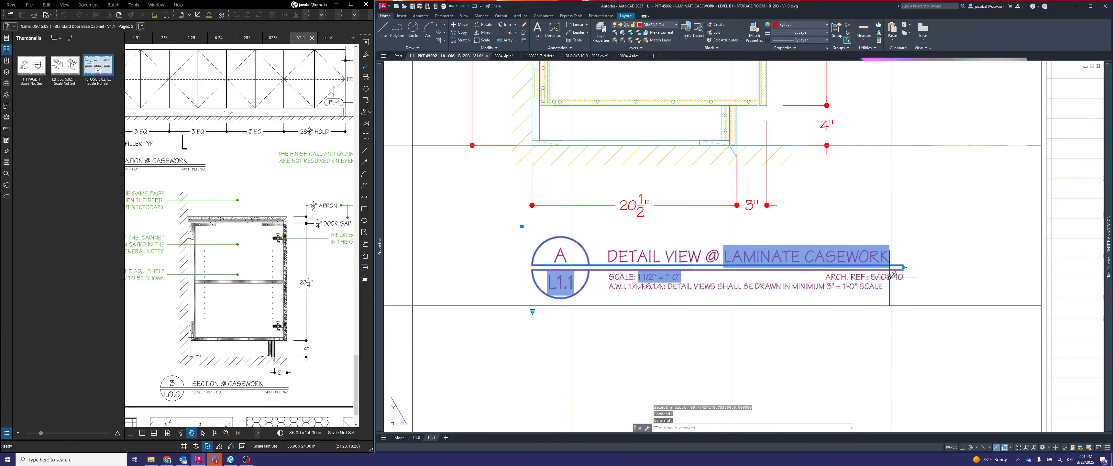
{"action": "left_click", "coordinate": [905, 267]}
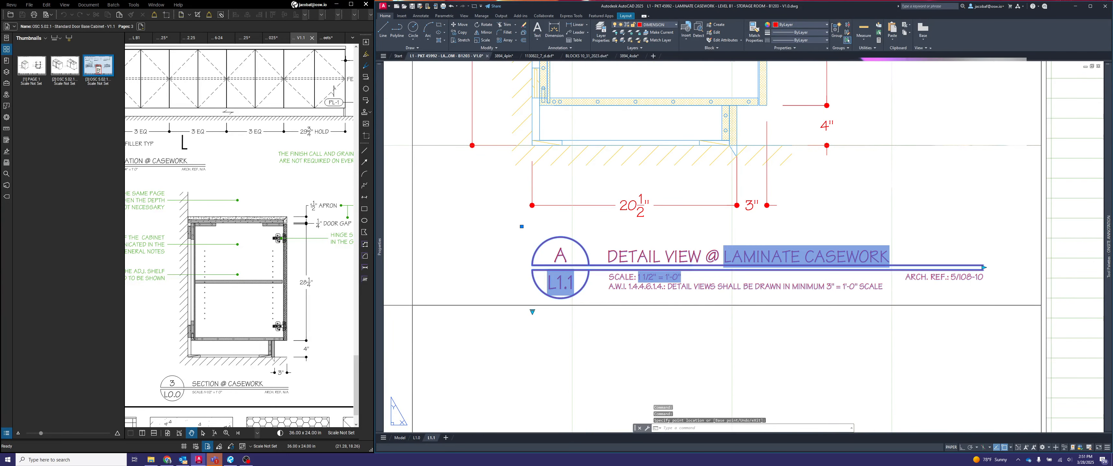
{"action": "left_click", "coordinate": [893, 267]}
{"action": "left_click", "coordinate": [893, 267]}
{"action": "key", "text": "Escape"}
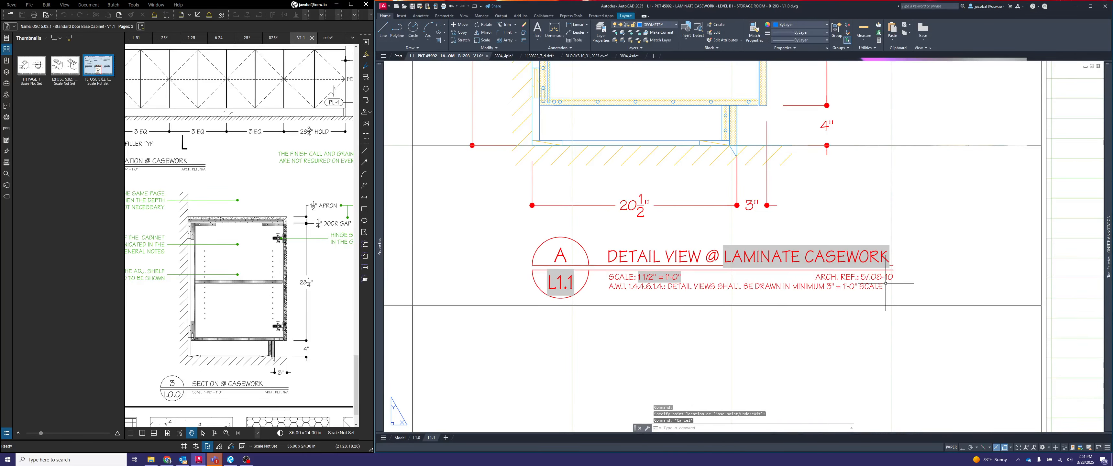
- Set detail A's architectural reference to ARCH. REF.: N/A
{"action": "scroll", "coordinate": [881, 346], "scroll_direction": "down", "scroll_amount": 3}
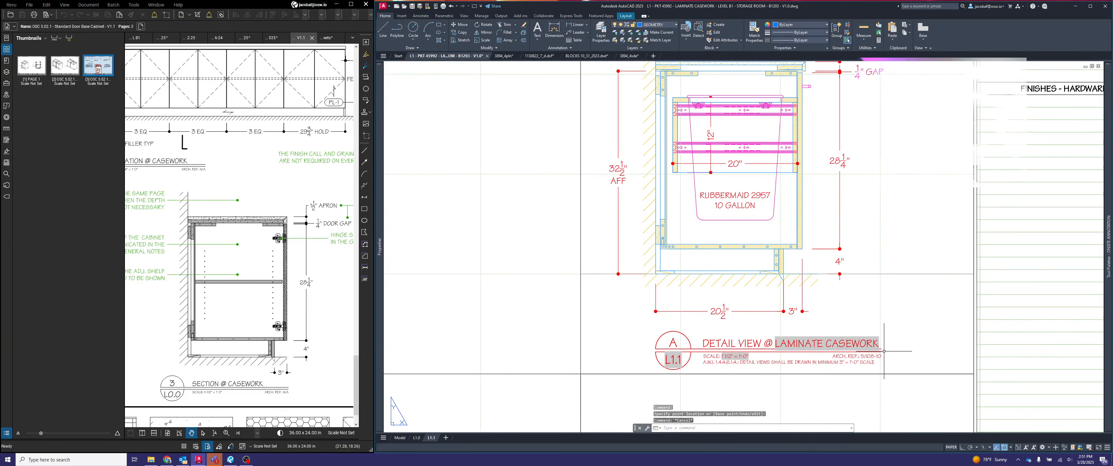
{"action": "left_click", "coordinate": [884, 352]}
{"action": "scroll", "coordinate": [881, 351], "scroll_direction": "up", "scroll_amount": 2}
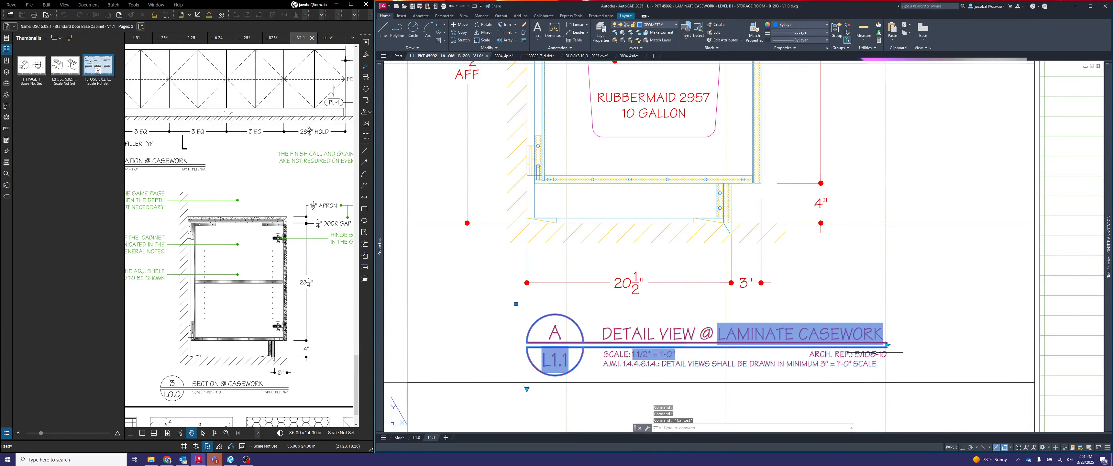
{"action": "key", "text": "Escape"}
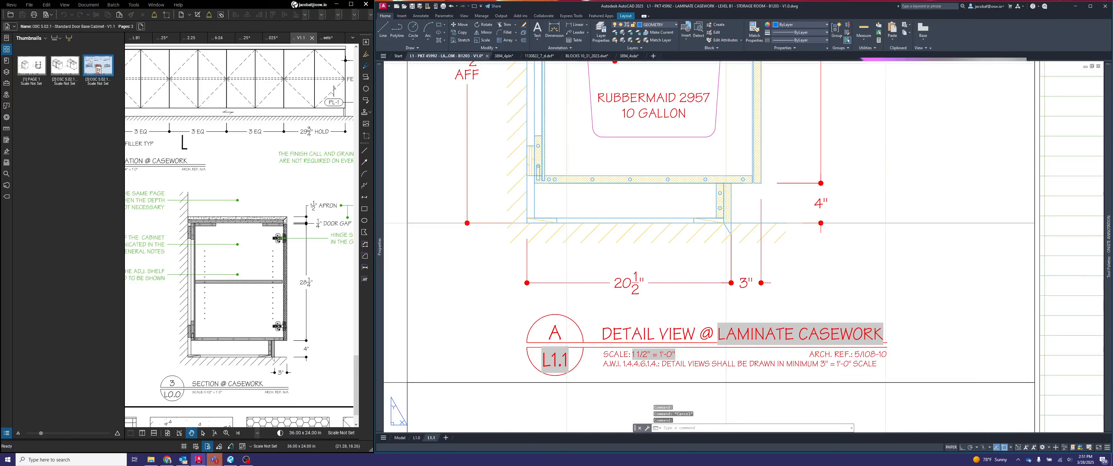
{"action": "double_click", "coordinate": [839, 354]}
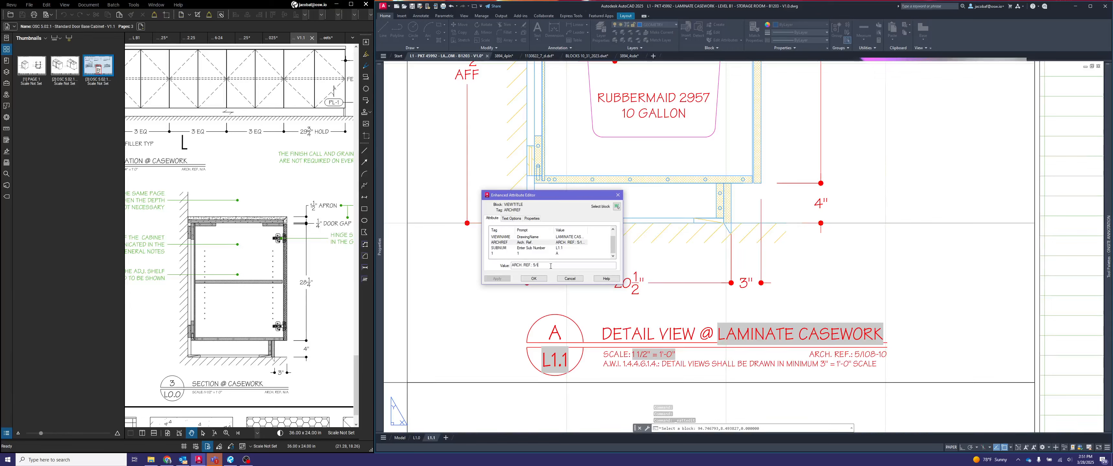
{"action": "type", "text": "N/A"}
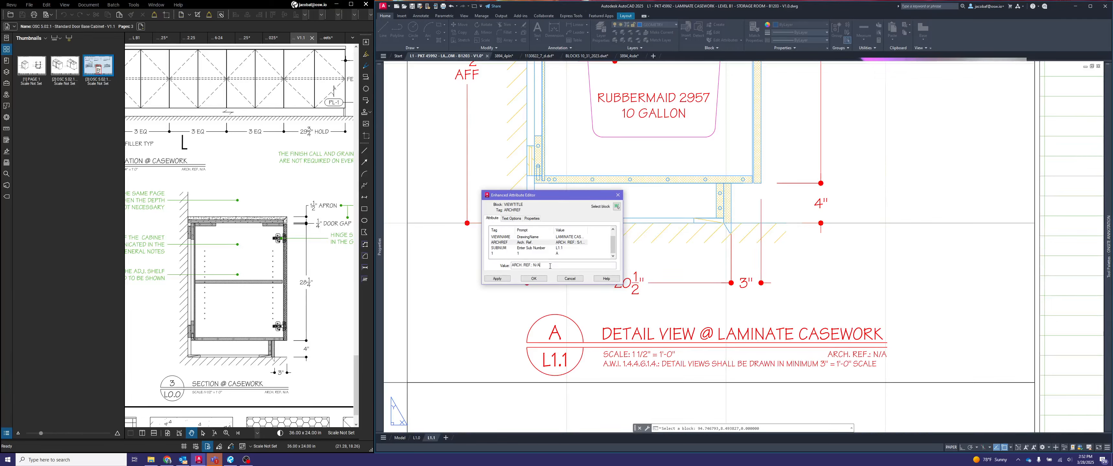
{"action": "left_click", "coordinate": [533, 278]}
{"action": "scroll", "coordinate": [804, 268], "scroll_direction": "down", "scroll_amount": 5}
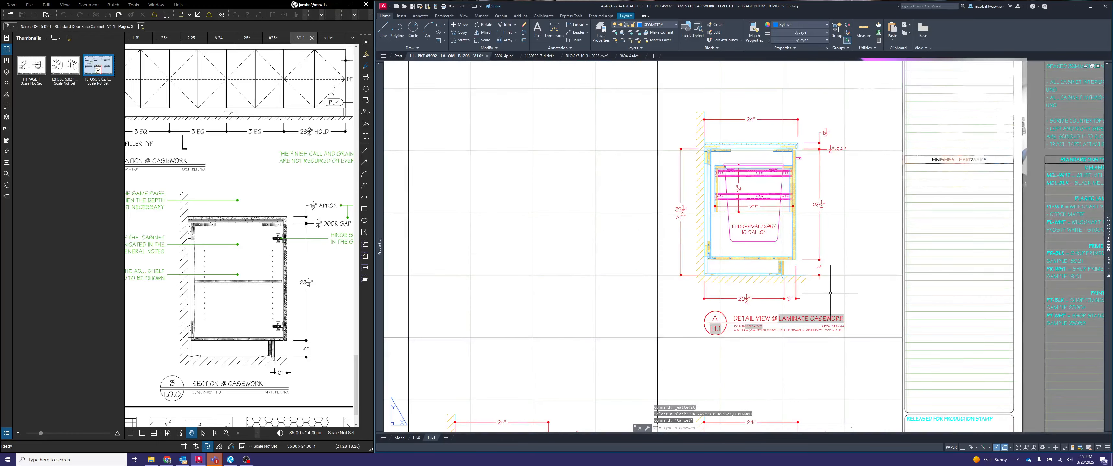
- In model space, insert the plan-view pull-out cabinet block with the 10" cutout from the ONSITE CASEWORK palette, above the pull-out section
{"action": "scroll", "coordinate": [804, 269], "scroll_direction": "down", "scroll_amount": 3}
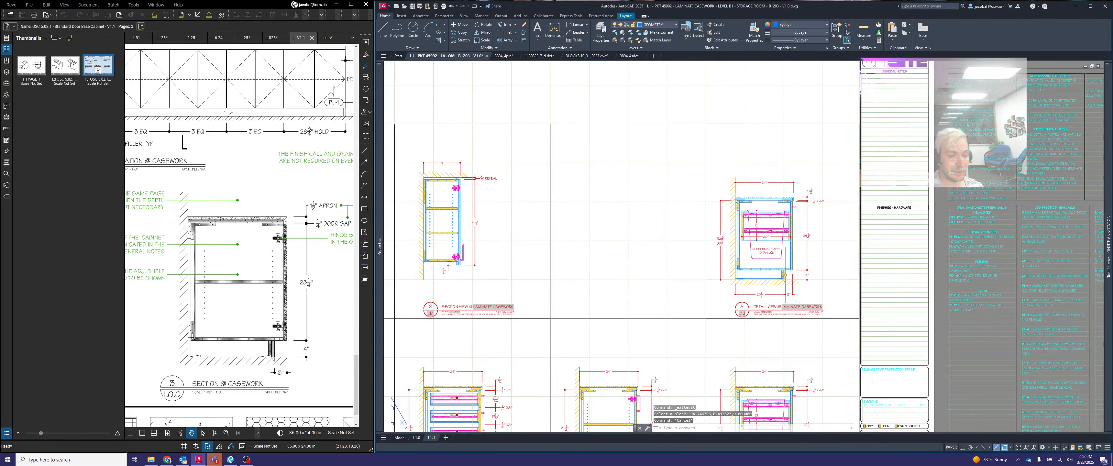
{"action": "left_click", "coordinate": [399, 437]}
{"action": "scroll", "coordinate": [882, 251], "scroll_direction": "down", "scroll_amount": 6}
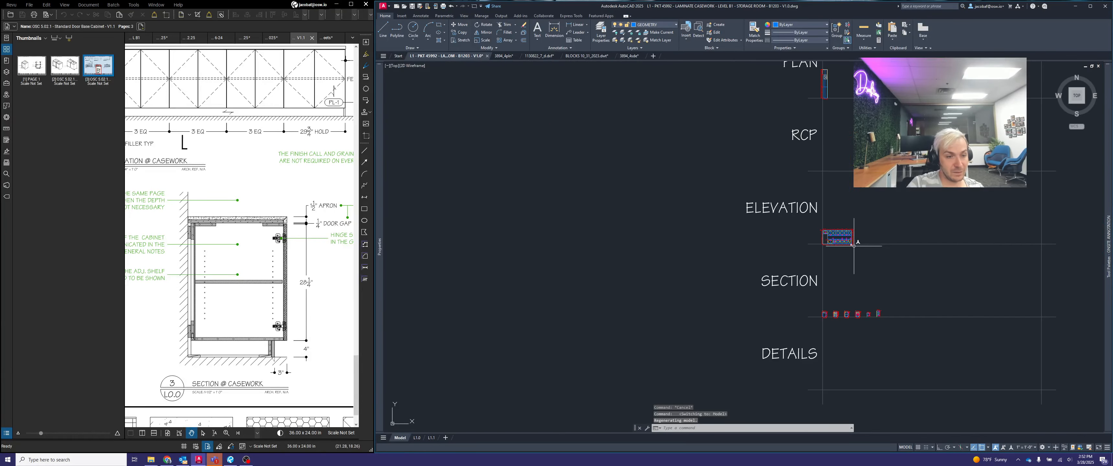
{"action": "scroll", "coordinate": [763, 300], "scroll_direction": "up", "scroll_amount": 4}
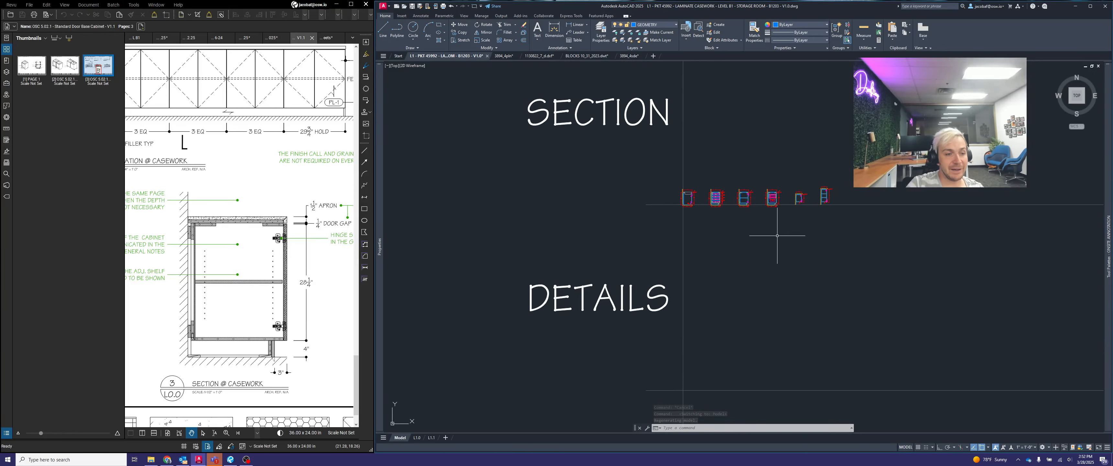
{"action": "scroll", "coordinate": [778, 230], "scroll_direction": "up", "scroll_amount": 5}
{"action": "scroll", "coordinate": [792, 170], "scroll_direction": "up", "scroll_amount": 5}
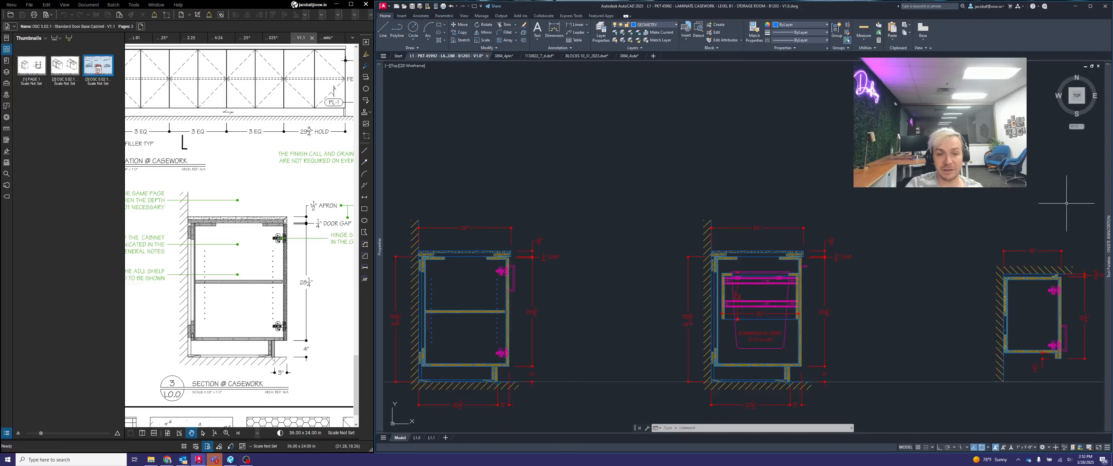
{"action": "mouse_move", "coordinate": [1109, 206]}
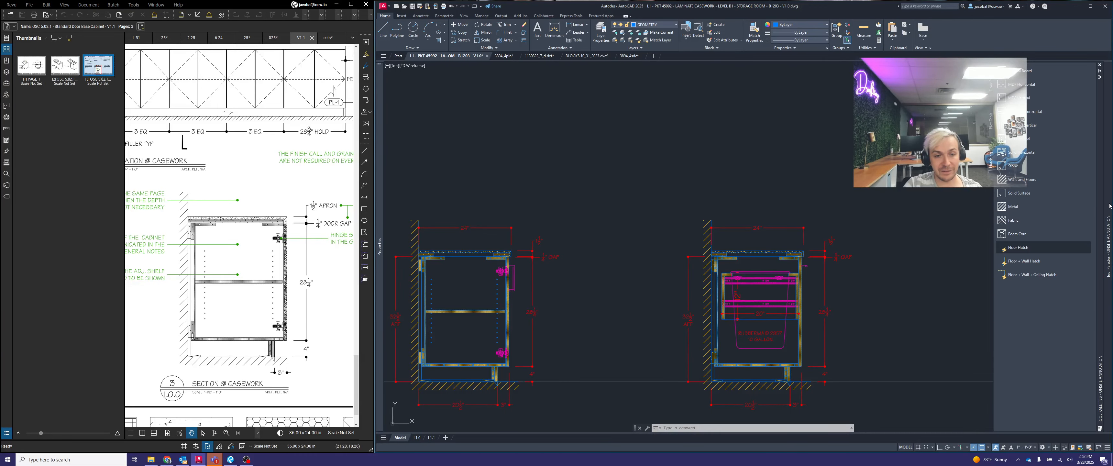
{"action": "right_click", "coordinate": [1103, 192]}
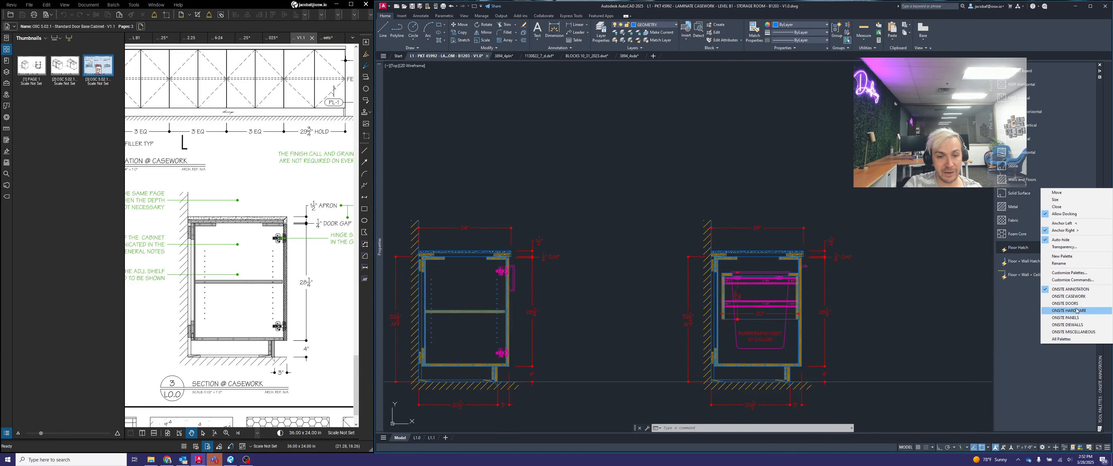
{"action": "left_click", "coordinate": [1077, 297]}
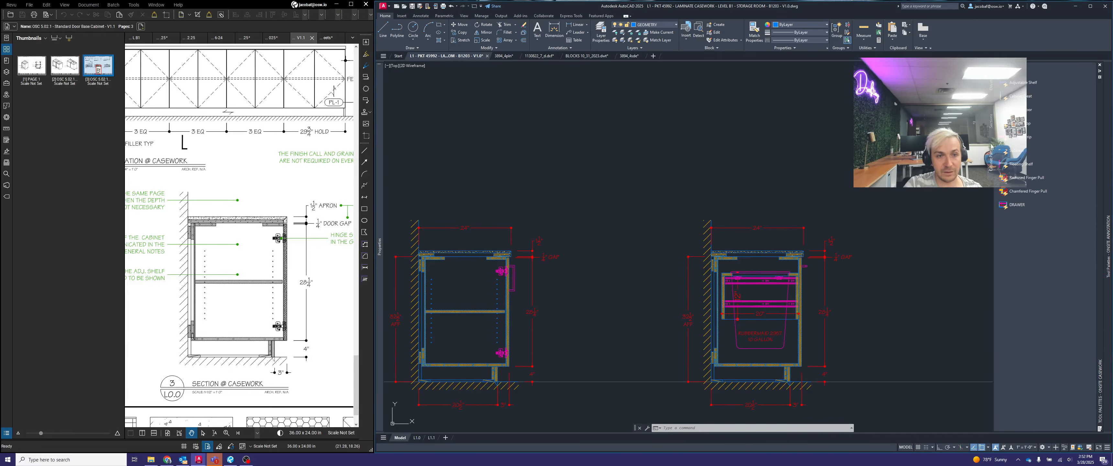
{"action": "left_click", "coordinate": [991, 132]}
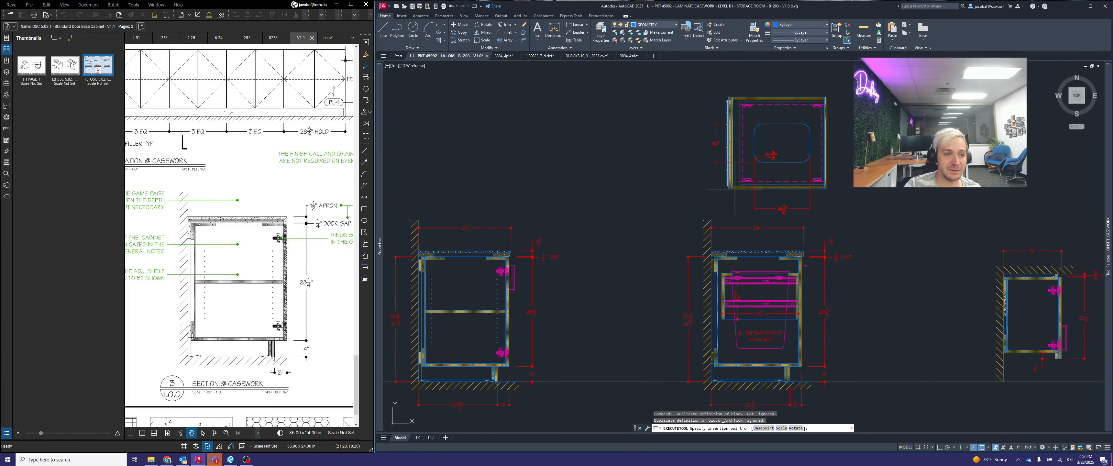
{"action": "key", "text": "Escape"}
- Select the inserted plan block and check the width dimension of the last base cabinet in the elevation
{"action": "left_click", "coordinate": [870, 211]}
{"action": "left_click", "coordinate": [823, 176]}
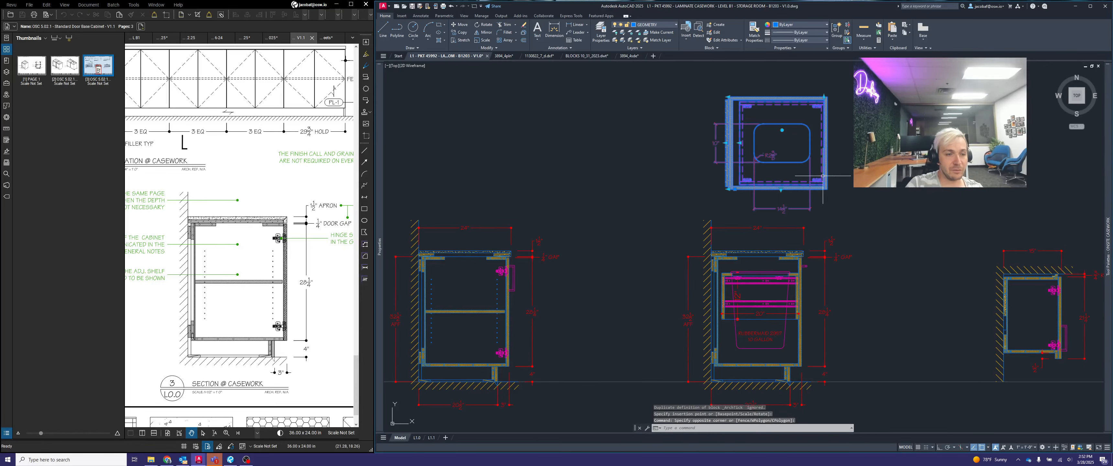
{"action": "scroll", "coordinate": [864, 210], "scroll_direction": "down", "scroll_amount": 2}
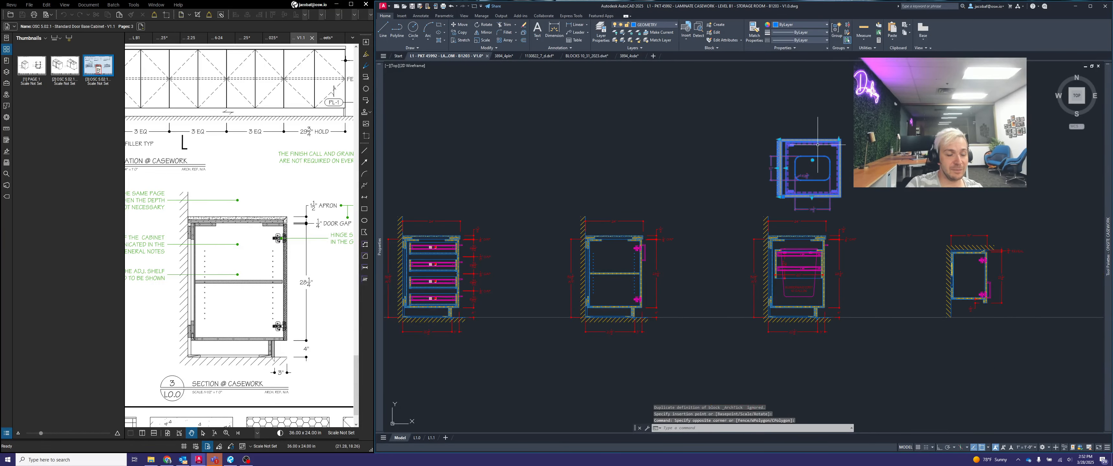
{"action": "scroll", "coordinate": [848, 265], "scroll_direction": "down", "scroll_amount": 3}
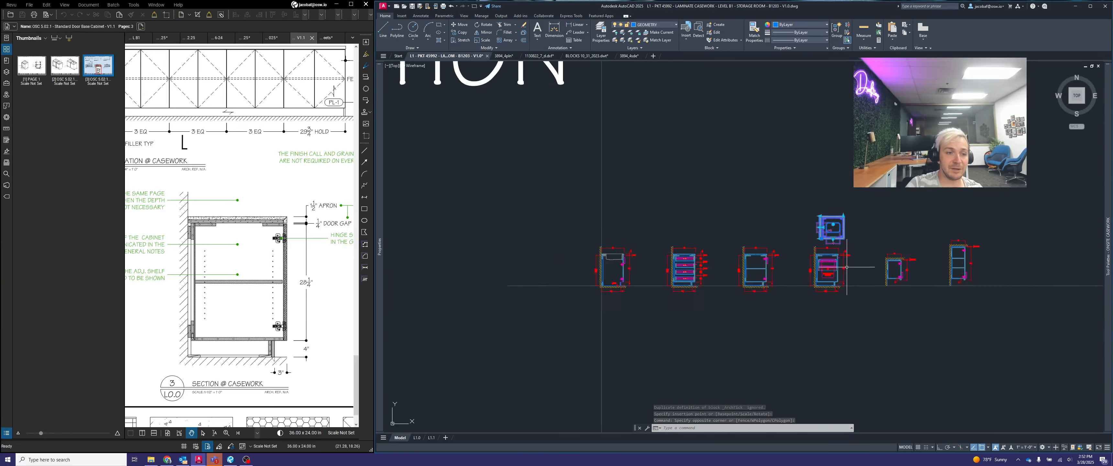
{"action": "middle_click_drag", "start_coordinate": [837, 168], "coordinate": [792, 353]}
{"action": "scroll", "coordinate": [686, 185], "scroll_direction": "up", "scroll_amount": 4}
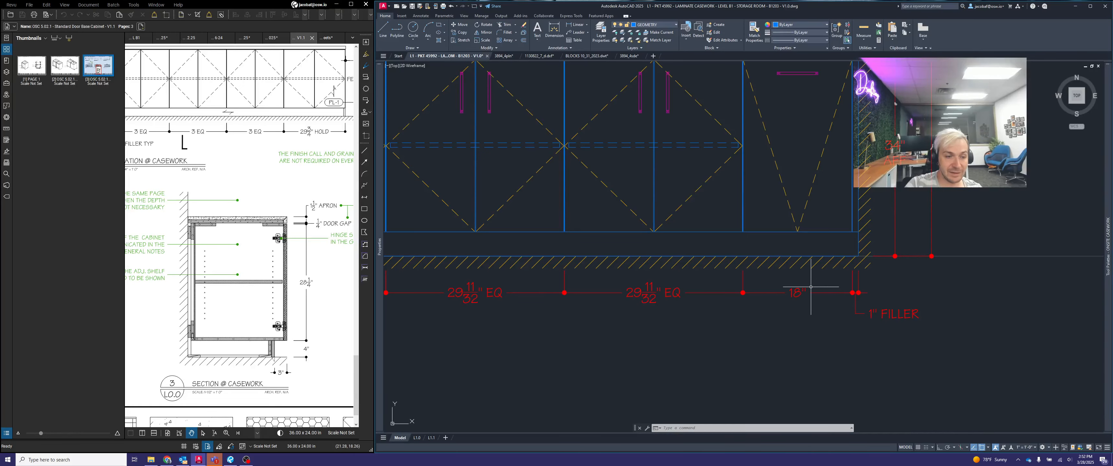
{"action": "scroll", "coordinate": [797, 293], "scroll_direction": "down", "scroll_amount": 1}
{"action": "scroll", "coordinate": [802, 254], "scroll_direction": "down", "scroll_amount": 4}
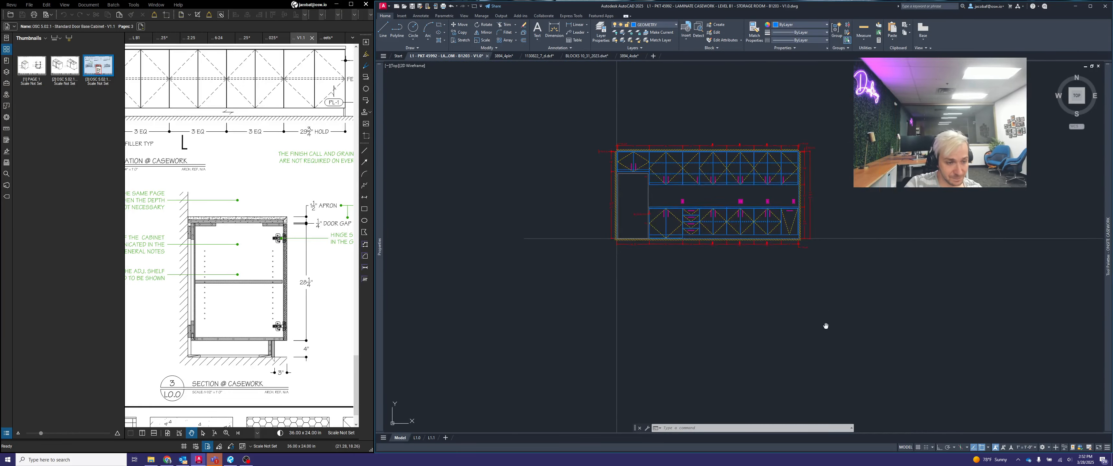
- Stretch the inserted plan-view cabinet block to a width of 18"
{"action": "middle_click_drag", "start_coordinate": [828, 323], "coordinate": [803, 162]}
{"action": "middle_click_drag", "start_coordinate": [852, 337], "coordinate": [809, 120]}
{"action": "scroll", "coordinate": [794, 260], "scroll_direction": "up", "scroll_amount": 4}
{"action": "scroll", "coordinate": [793, 259], "scroll_direction": "up", "scroll_amount": 3}
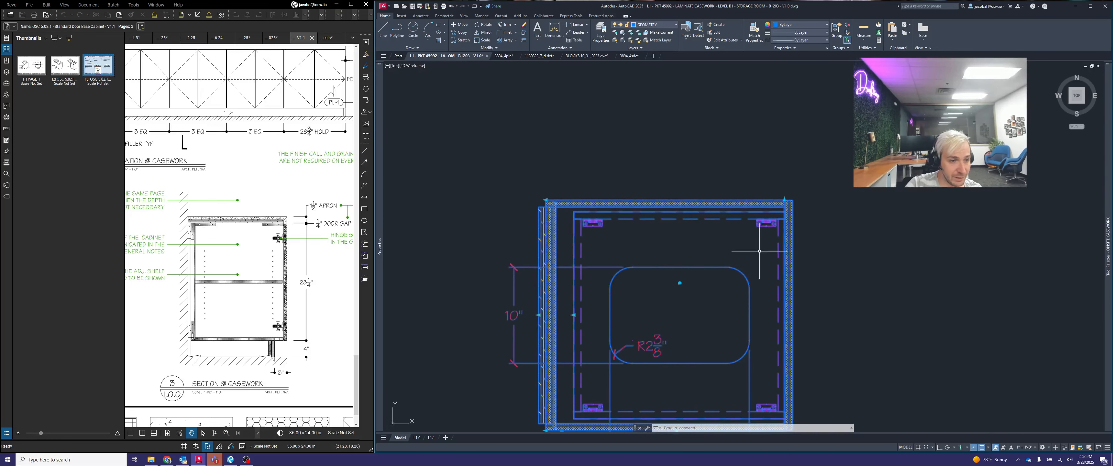
{"action": "middle_click_drag", "start_coordinate": [789, 210], "coordinate": [815, 157]}
{"action": "left_click", "coordinate": [811, 147]}
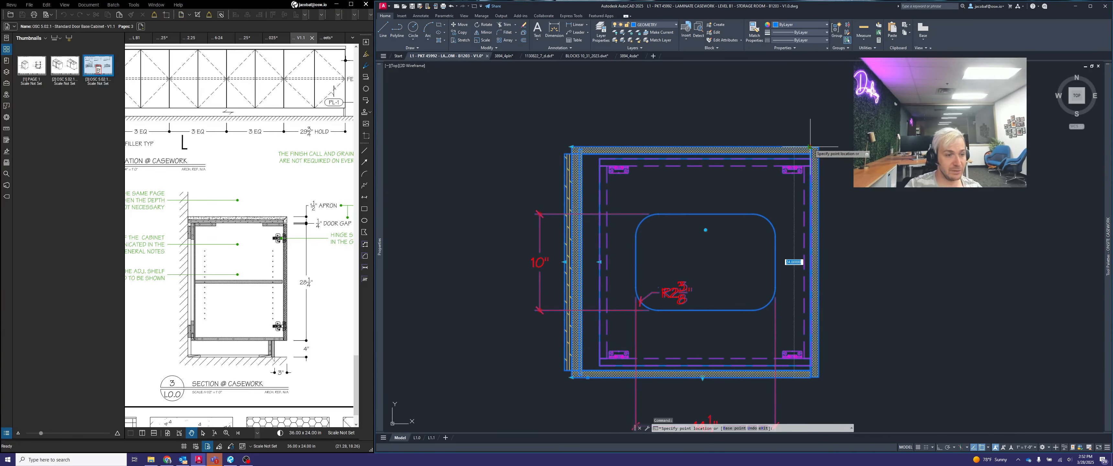
{"action": "type", "text": "18"}
{"action": "key", "text": "Return"}
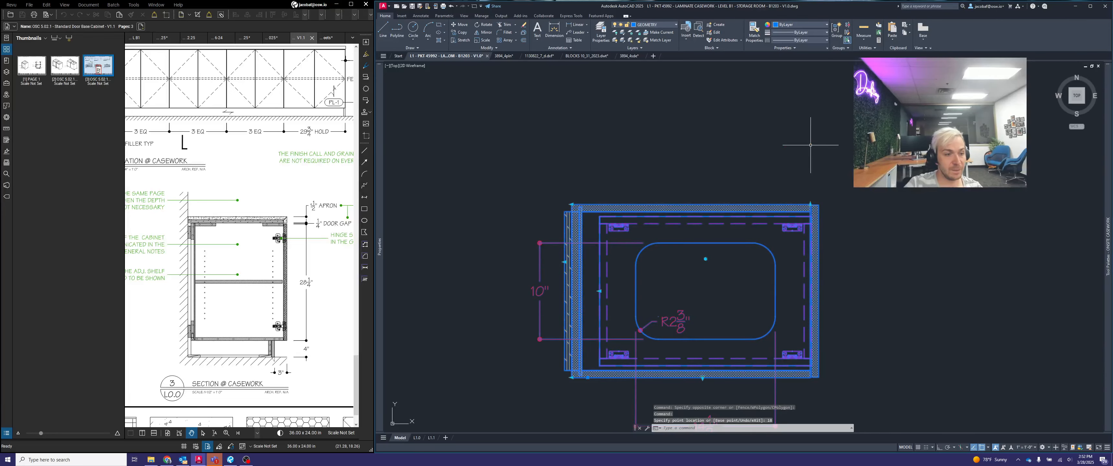
{"action": "scroll", "coordinate": [811, 145], "scroll_direction": "down", "scroll_amount": 2}
{"action": "middle_click_drag", "start_coordinate": [822, 233], "coordinate": [794, 202]}
{"action": "key", "text": "Escape"}
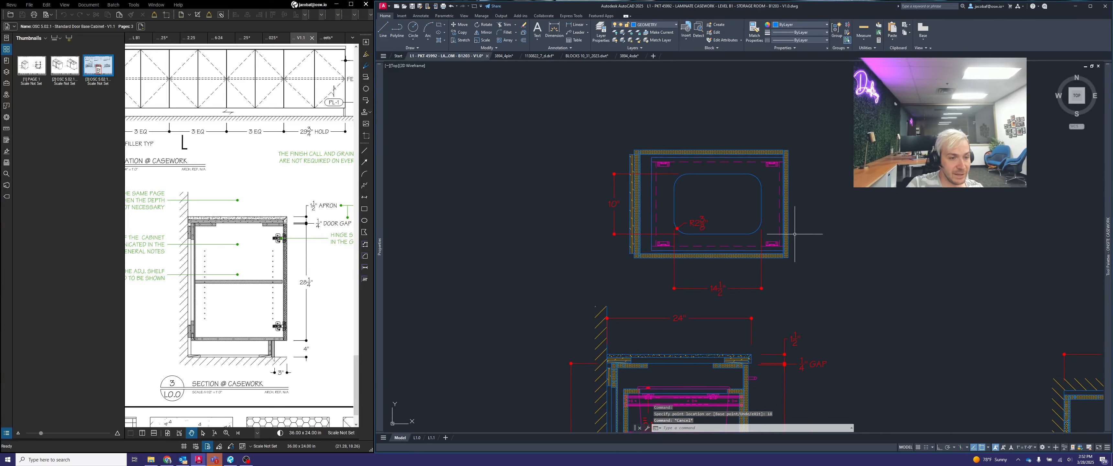
- Move the plan block down onto the pull-out section, aligning its lower front corner with the section's cabinet front
{"action": "type", "text": "m"}
{"action": "key", "text": "space"}
{"action": "left_click", "coordinate": [834, 237]}
{"action": "left_click", "coordinate": [793, 212]}
{"action": "key", "text": "space"}
{"action": "scroll", "coordinate": [790, 261], "scroll_direction": "up", "scroll_amount": 3}
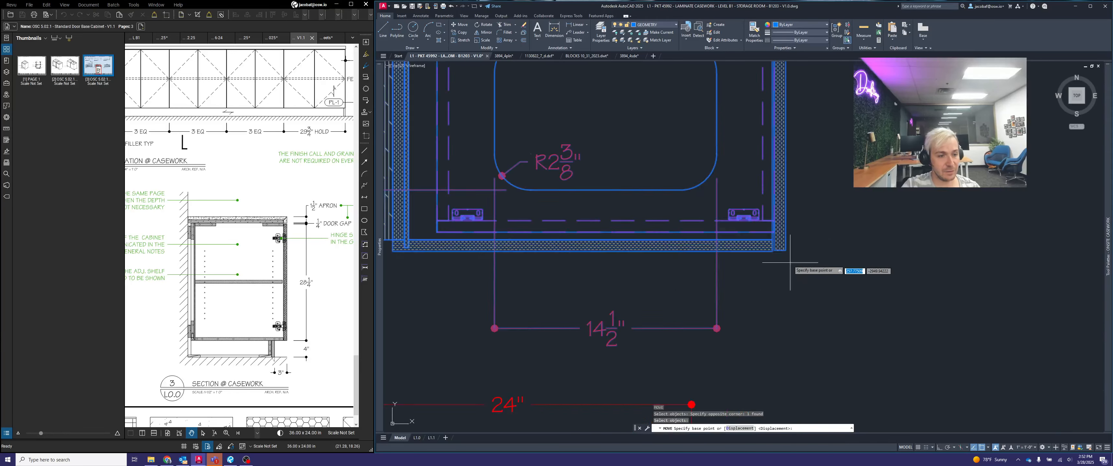
{"action": "left_click", "coordinate": [785, 246]}
{"action": "scroll", "coordinate": [791, 268], "scroll_direction": "down", "scroll_amount": 3}
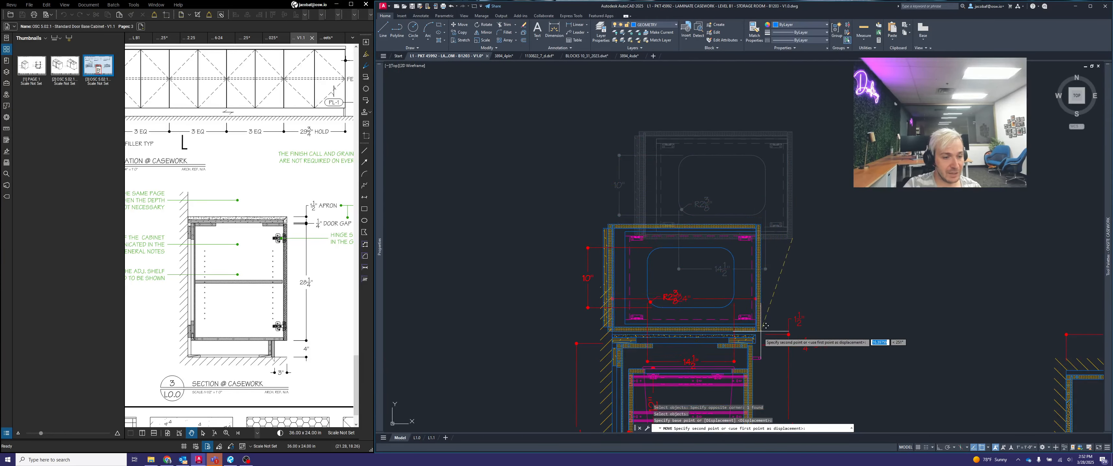
{"action": "scroll", "coordinate": [802, 325], "scroll_direction": "up", "scroll_amount": 2}
{"action": "scroll", "coordinate": [752, 348], "scroll_direction": "up", "scroll_amount": 2}
{"action": "left_click", "coordinate": [754, 339]}
{"action": "scroll", "coordinate": [848, 243], "scroll_direction": "down", "scroll_amount": 6}
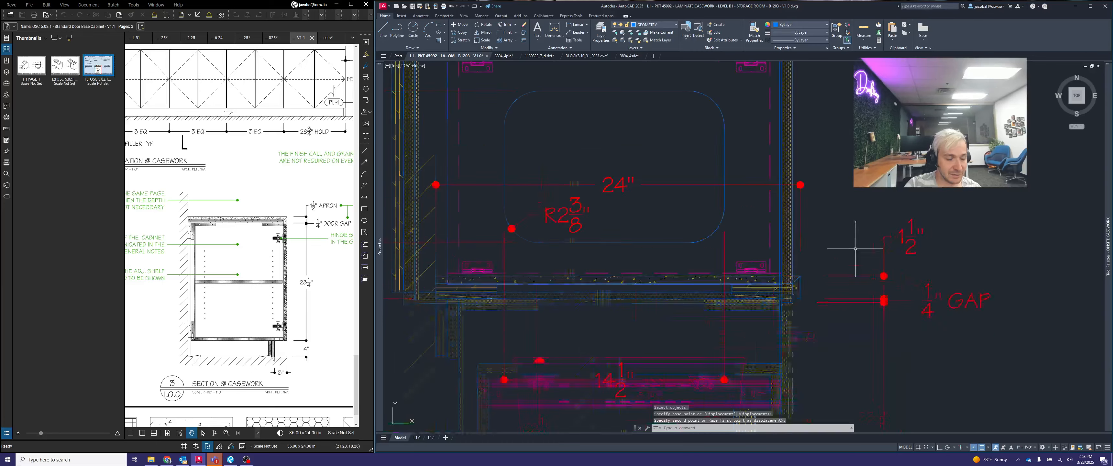
- Stretch the plan block's back edge to match the depth of the cabinet in the pull-out section below
{"action": "left_click", "coordinate": [840, 198]}
{"action": "left_click", "coordinate": [819, 181]}
{"action": "scroll", "coordinate": [680, 269], "scroll_direction": "up", "scroll_amount": 2}
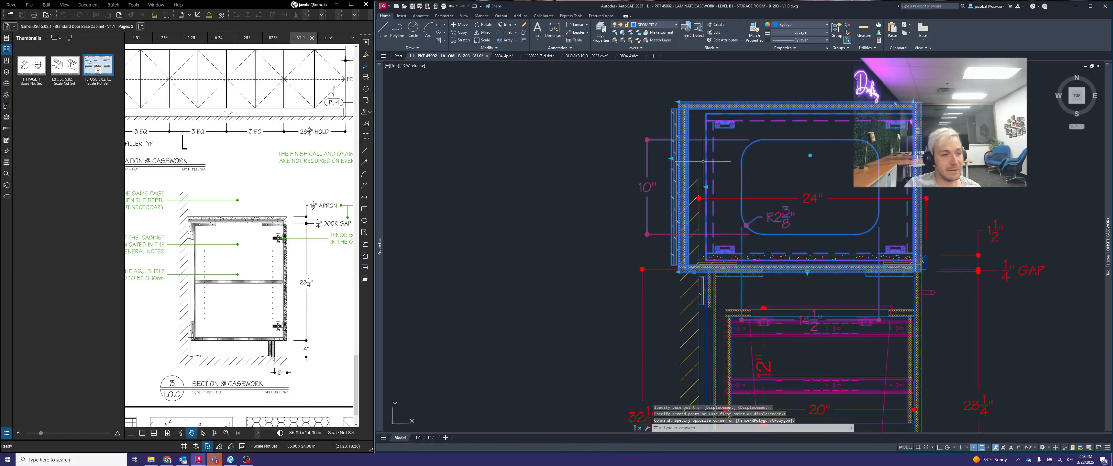
{"action": "left_click", "coordinate": [672, 158]}
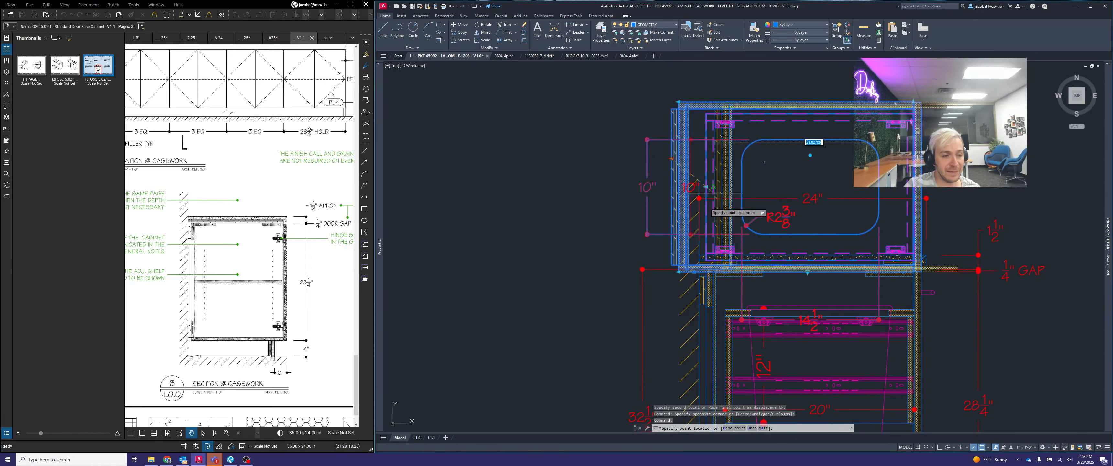
{"action": "scroll", "coordinate": [705, 276], "scroll_direction": "up", "scroll_amount": 4}
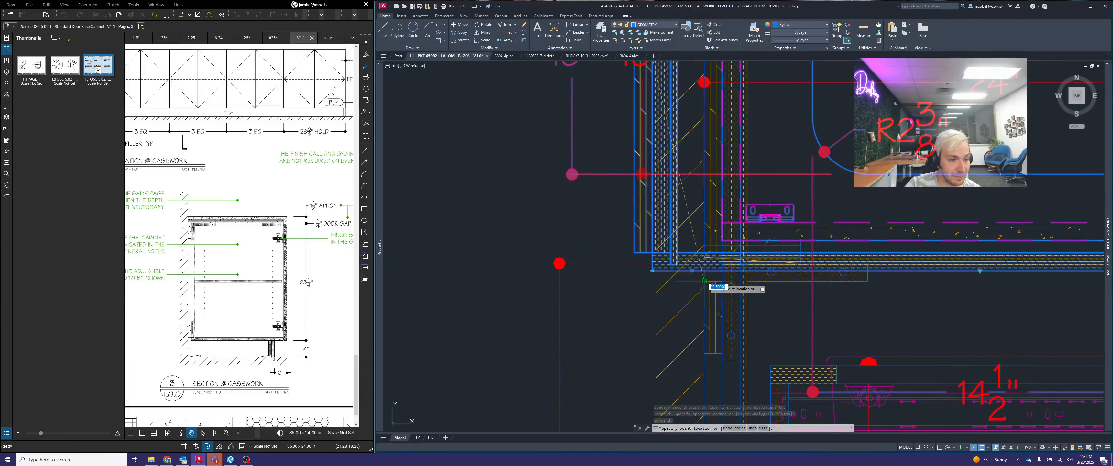
{"action": "left_click", "coordinate": [708, 280]}
{"action": "scroll", "coordinate": [706, 281], "scroll_direction": "down", "scroll_amount": 2}
{"action": "scroll", "coordinate": [706, 281], "scroll_direction": "down", "scroll_amount": 3}
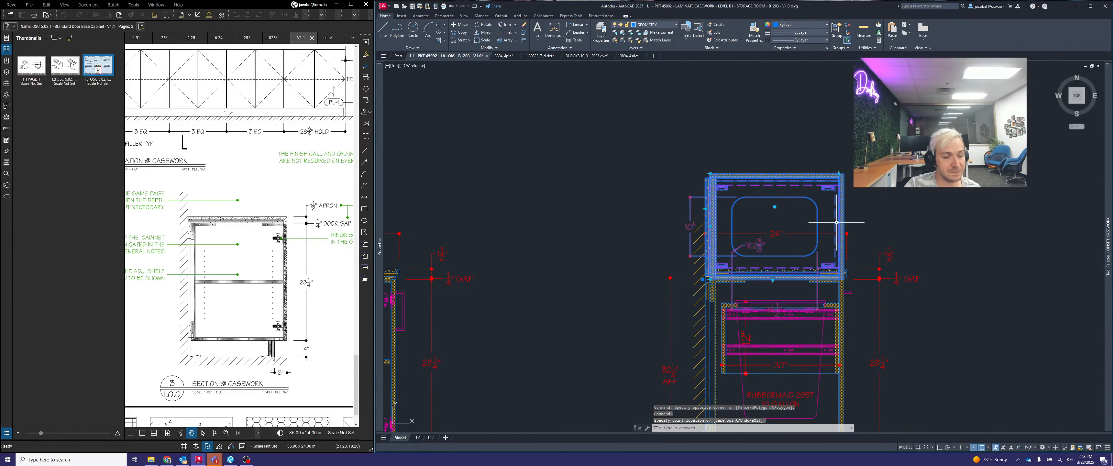
{"action": "scroll", "coordinate": [758, 219], "scroll_direction": "up", "scroll_amount": 2}
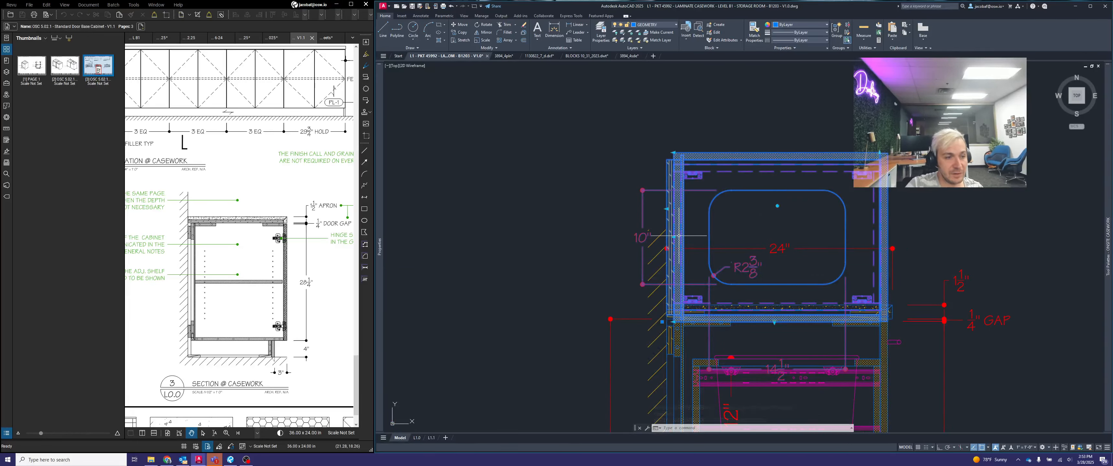
{"action": "scroll", "coordinate": [676, 237], "scroll_direction": "up", "scroll_amount": 2}
{"action": "key", "text": "Escape"}
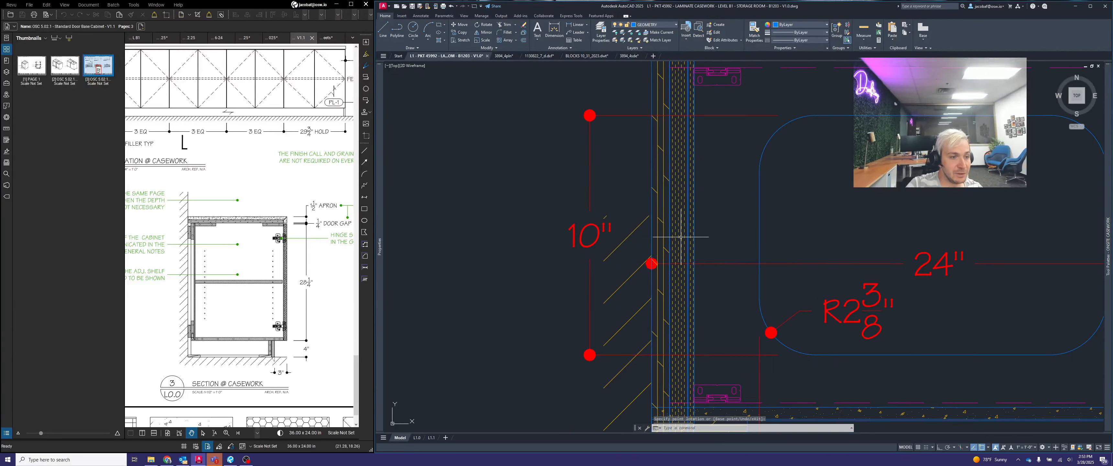
- Stretch the back of the pull-out box inside the plan block forward, away from the cabinet back
{"action": "scroll", "coordinate": [734, 234], "scroll_direction": "down", "scroll_amount": 2}
{"action": "left_click", "coordinate": [734, 235]}
{"action": "left_click", "coordinate": [725, 227]}
{"action": "scroll", "coordinate": [697, 234], "scroll_direction": "up", "scroll_amount": 2}
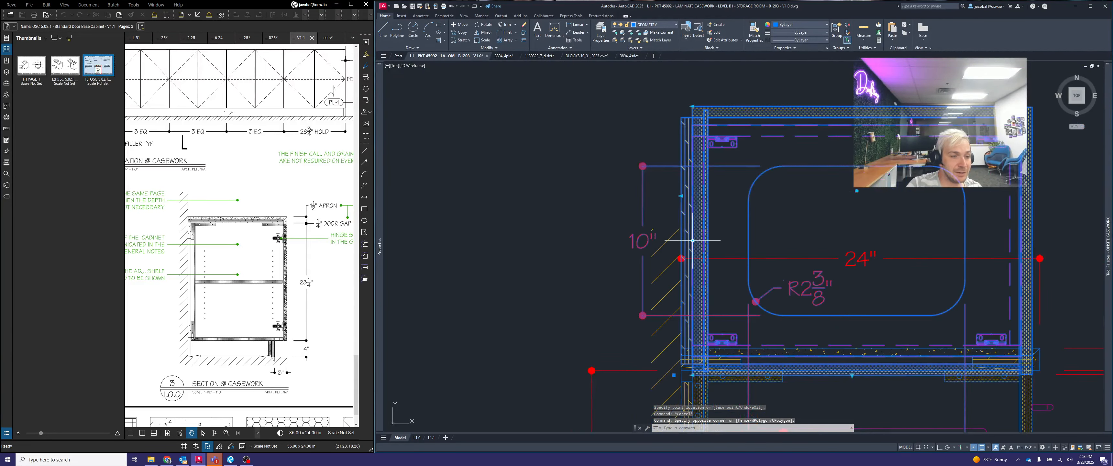
{"action": "left_click", "coordinate": [692, 241]}
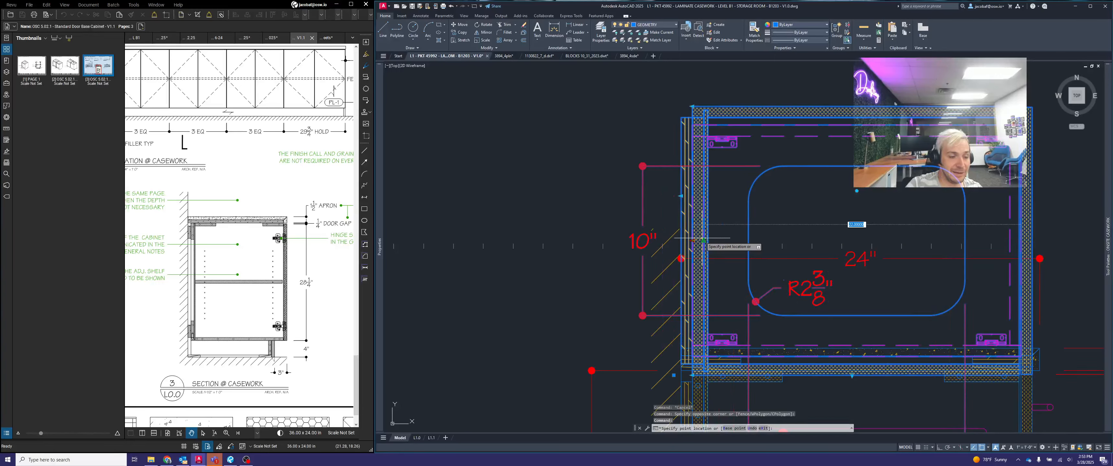
{"action": "left_click", "coordinate": [728, 238]}
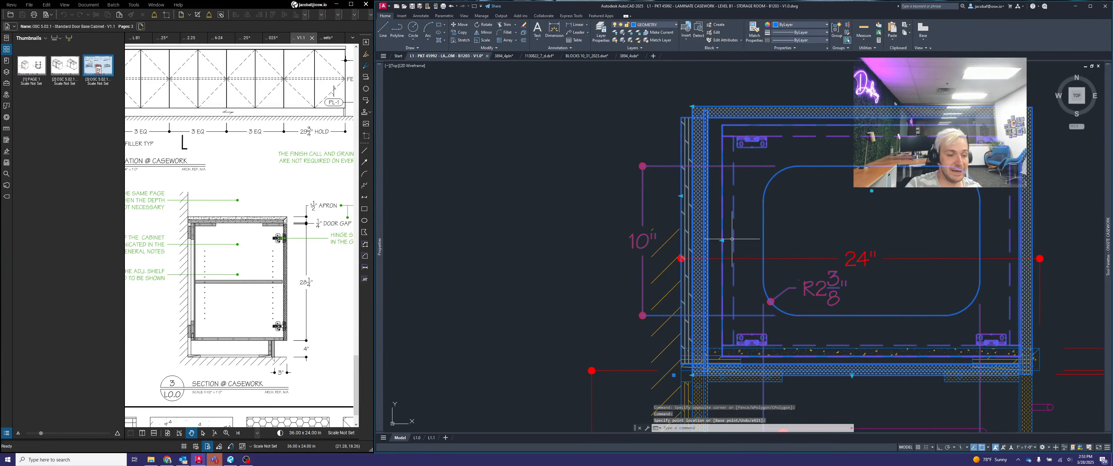
{"action": "scroll", "coordinate": [583, 283], "scroll_direction": "down", "scroll_amount": 2}
{"action": "key", "text": "Escape"}
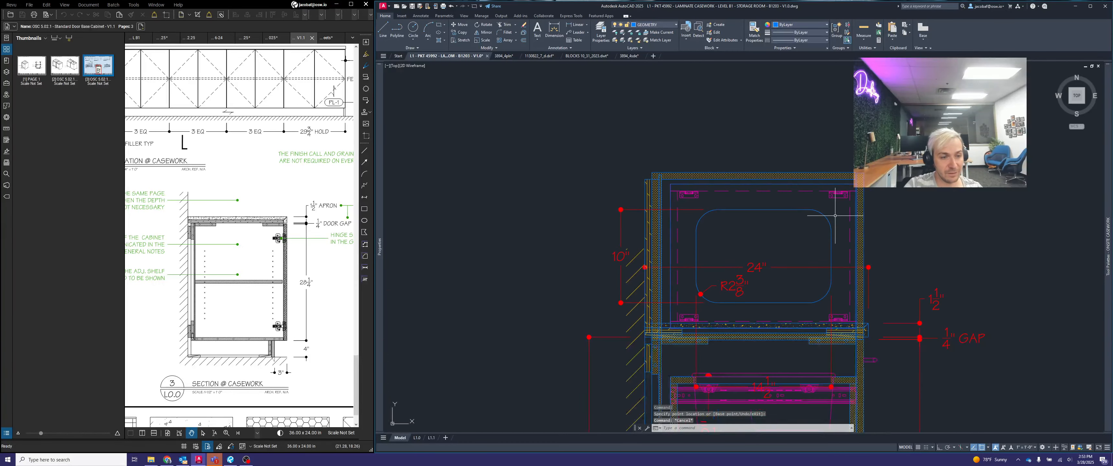
{"action": "type", "text": "m"}
{"action": "key", "text": "space"}
{"action": "left_click", "coordinate": [899, 207]}
{"action": "left_click", "coordinate": [839, 195]}
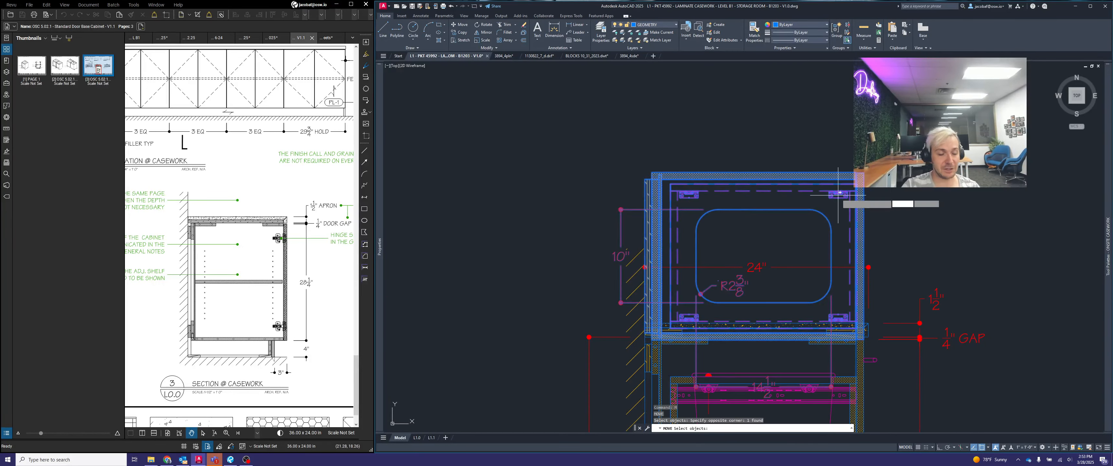
{"action": "key", "text": "space"}
{"action": "scroll", "coordinate": [839, 199], "scroll_direction": "down", "scroll_amount": 2}
{"action": "key", "text": "Escape"}
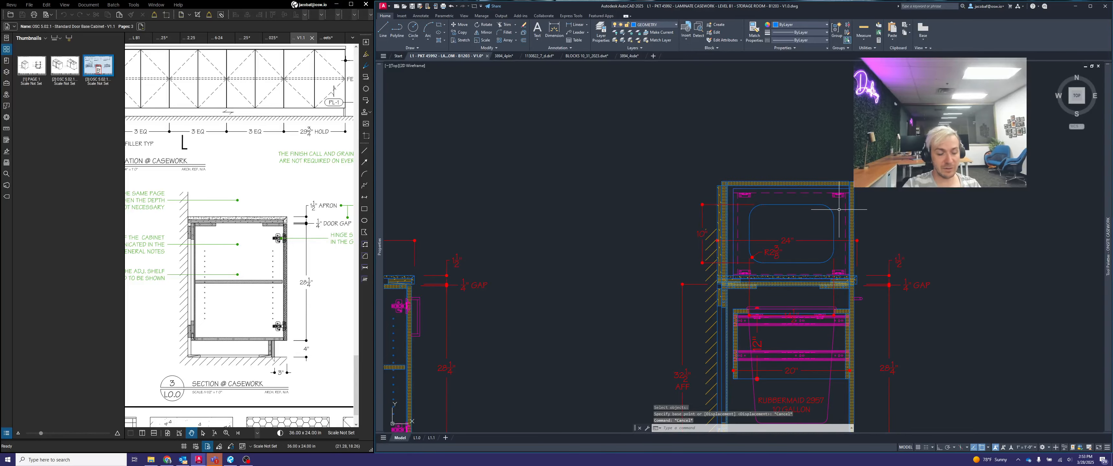
- Move the plan block by its lower back corner to the intersection of the construction lines in the DETAILS area
{"action": "key", "text": "space"}
{"action": "left_click", "coordinate": [891, 207]}
{"action": "left_click", "coordinate": [835, 189]}
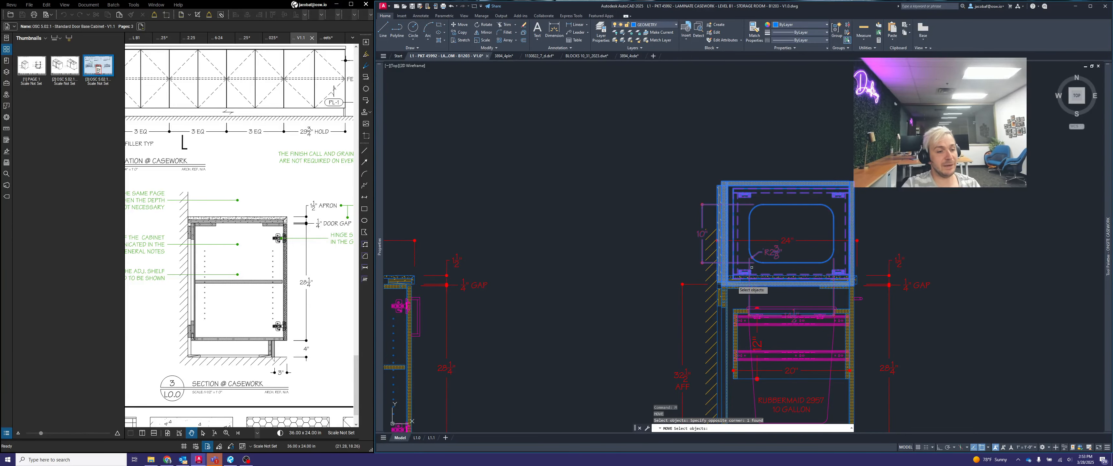
{"action": "scroll", "coordinate": [729, 285], "scroll_direction": "up", "scroll_amount": 4}
{"action": "scroll", "coordinate": [713, 292], "scroll_direction": "up", "scroll_amount": 4}
{"action": "key", "text": "space"}
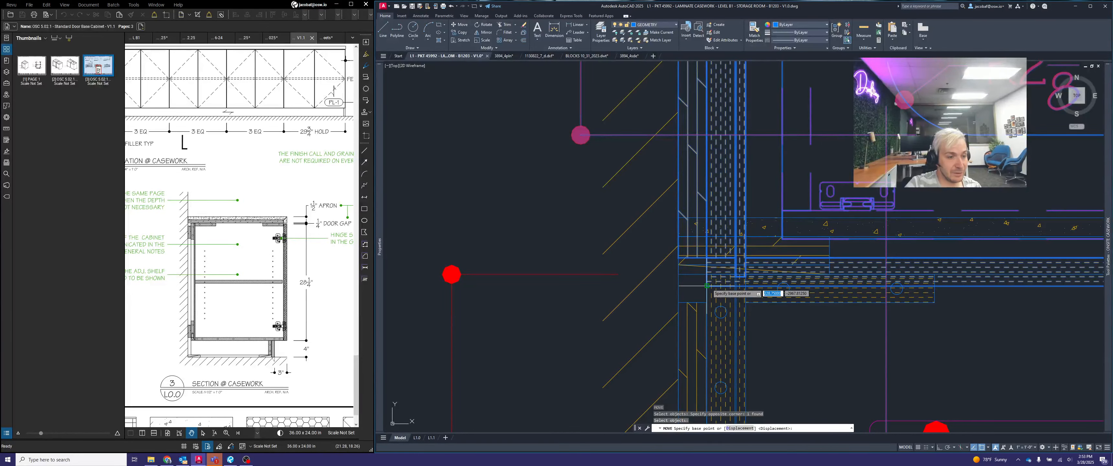
{"action": "left_click", "coordinate": [741, 293]}
{"action": "scroll", "coordinate": [776, 186], "scroll_direction": "down", "scroll_amount": 4}
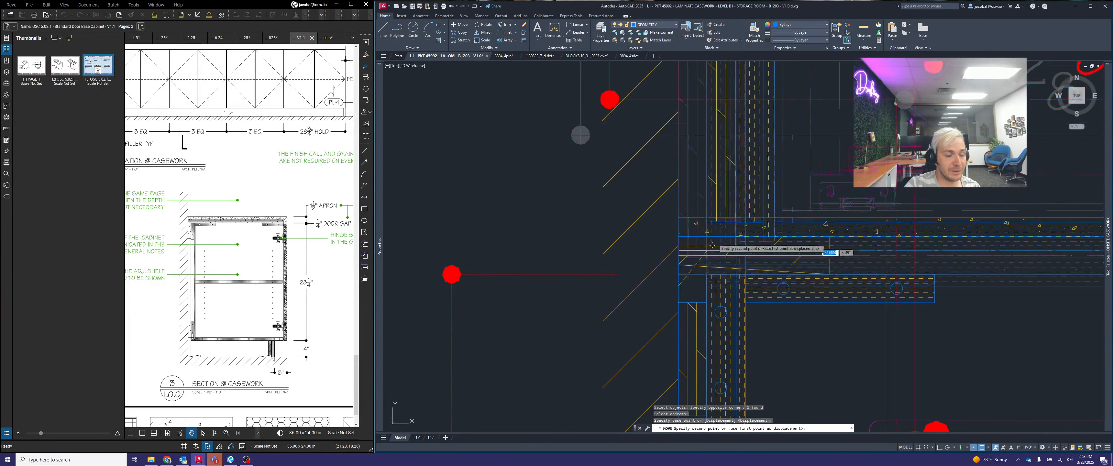
{"action": "scroll", "coordinate": [776, 185], "scroll_direction": "down", "scroll_amount": 6}
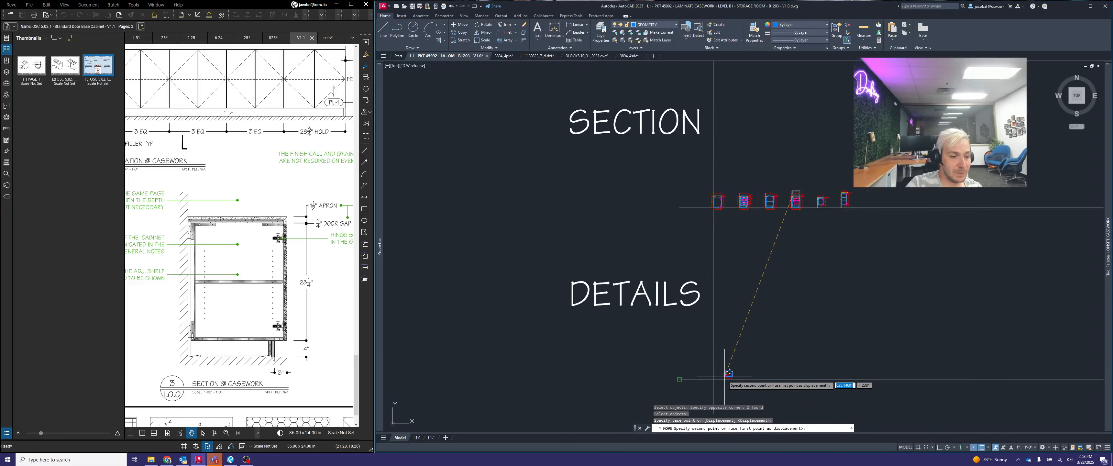
{"action": "left_click", "coordinate": [721, 373]}
{"action": "scroll", "coordinate": [720, 380], "scroll_direction": "up", "scroll_amount": 8}
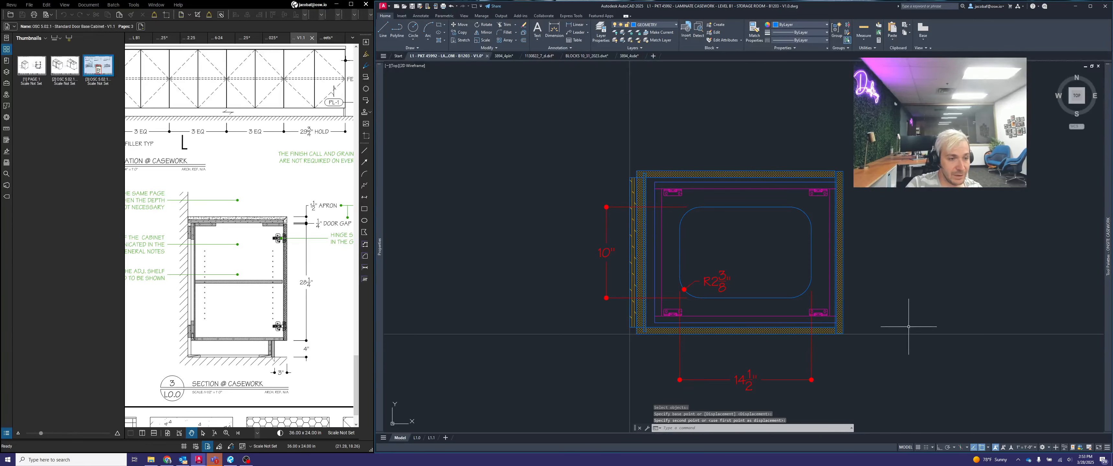
- On layout L1.1, reframe detail A's viewport on the relocated plan block and set its scale to 1-1/2" = 1'-0"
{"action": "left_click", "coordinate": [432, 437]}
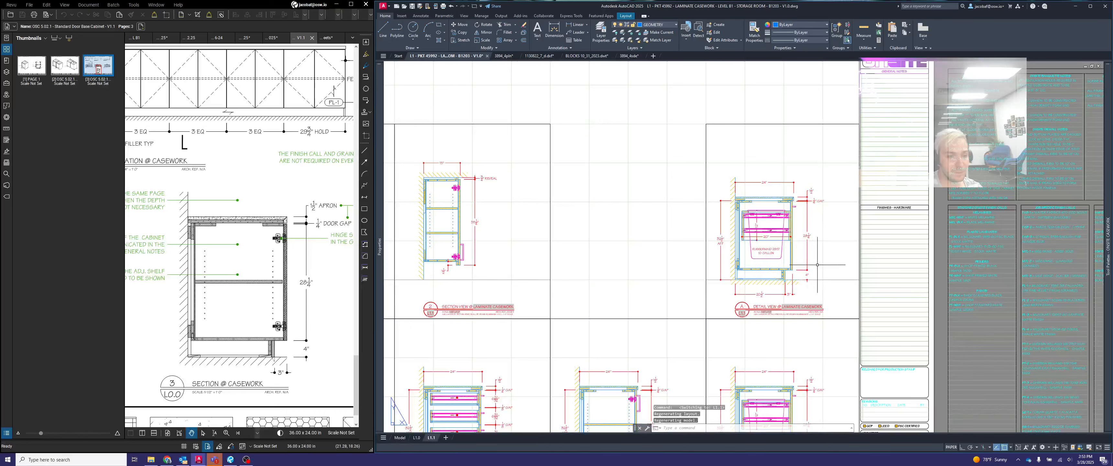
{"action": "left_click", "coordinate": [827, 263]}
{"action": "double_click", "coordinate": [831, 262]}
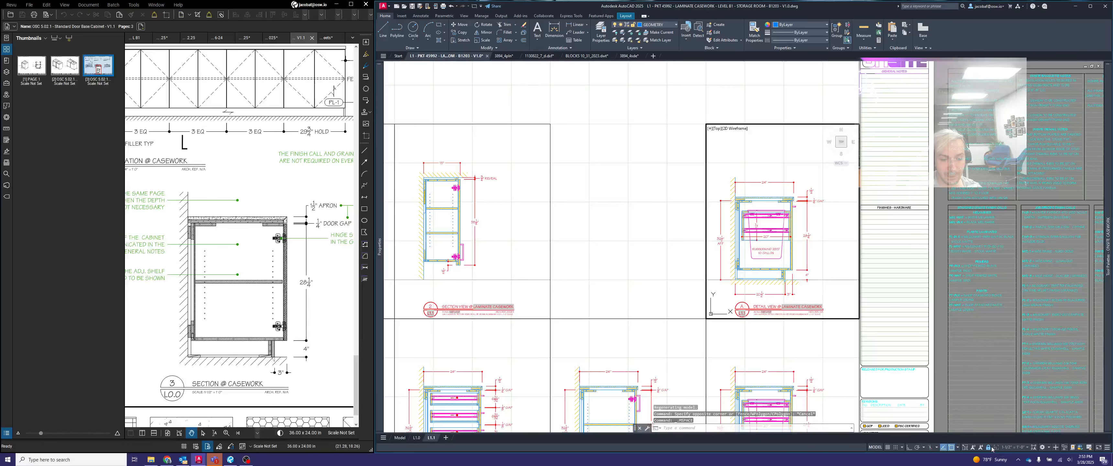
{"action": "scroll", "coordinate": [763, 239], "scroll_direction": "down", "scroll_amount": 6}
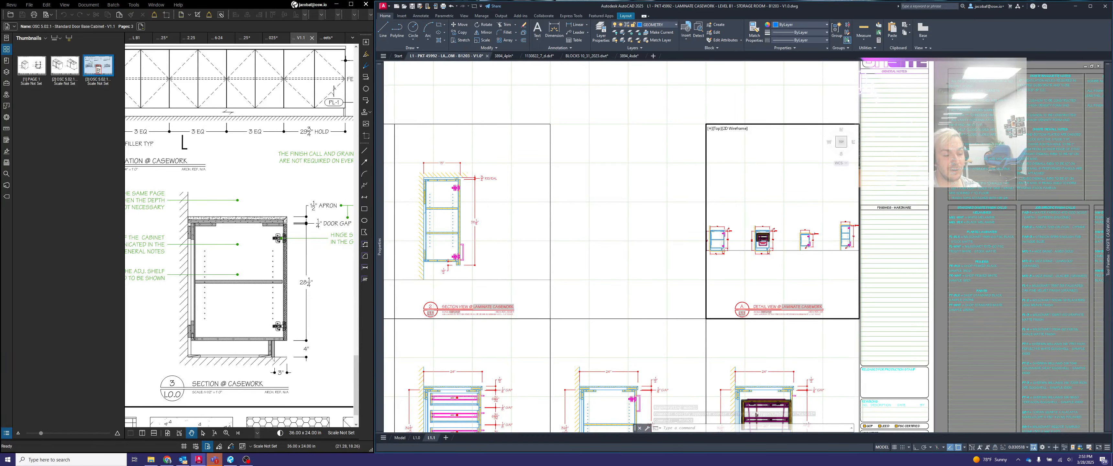
{"action": "scroll", "coordinate": [771, 237], "scroll_direction": "down", "scroll_amount": 5}
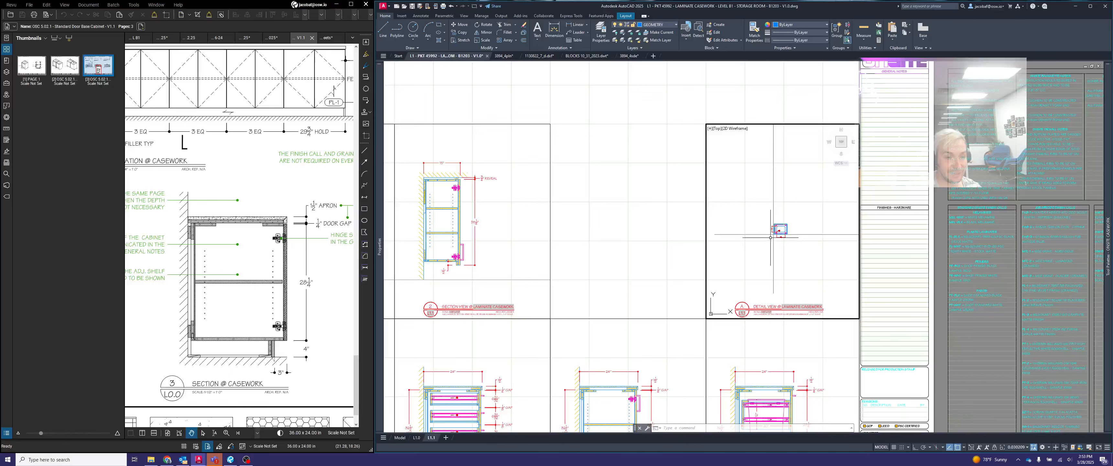
{"action": "scroll", "coordinate": [781, 233], "scroll_direction": "up", "scroll_amount": 8}
{"action": "middle_click_drag", "start_coordinate": [777, 227], "coordinate": [796, 236]}
{"action": "left_click", "coordinate": [1024, 448]}
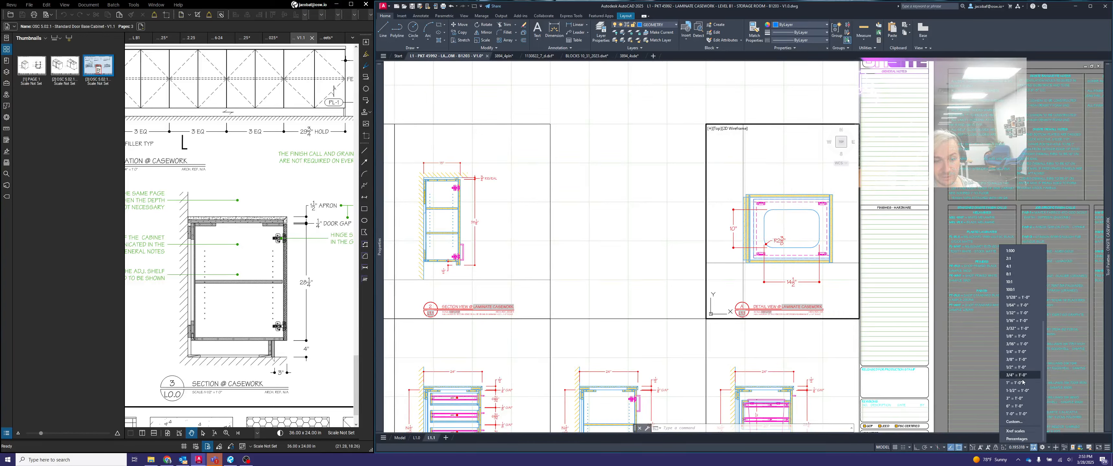
{"action": "left_click", "coordinate": [1023, 391]}
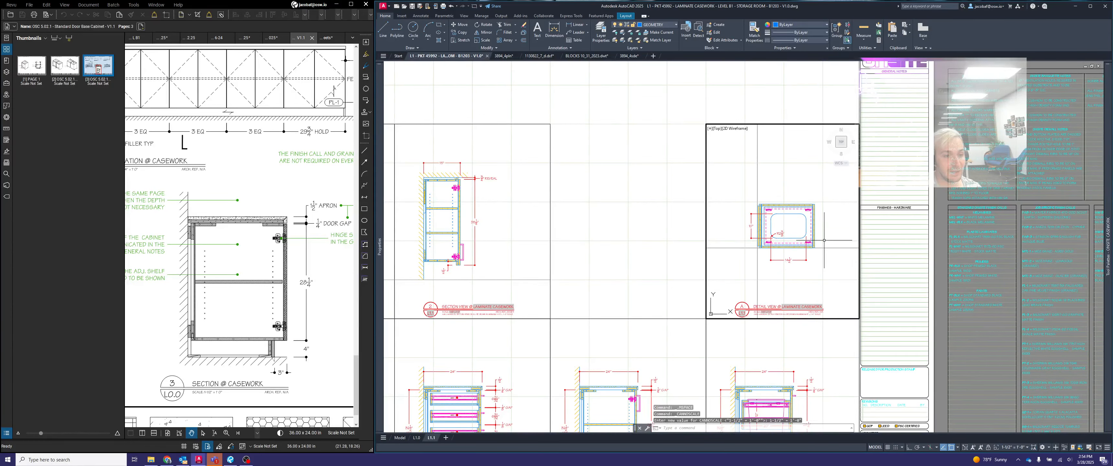
{"action": "double_click", "coordinate": [670, 219]}
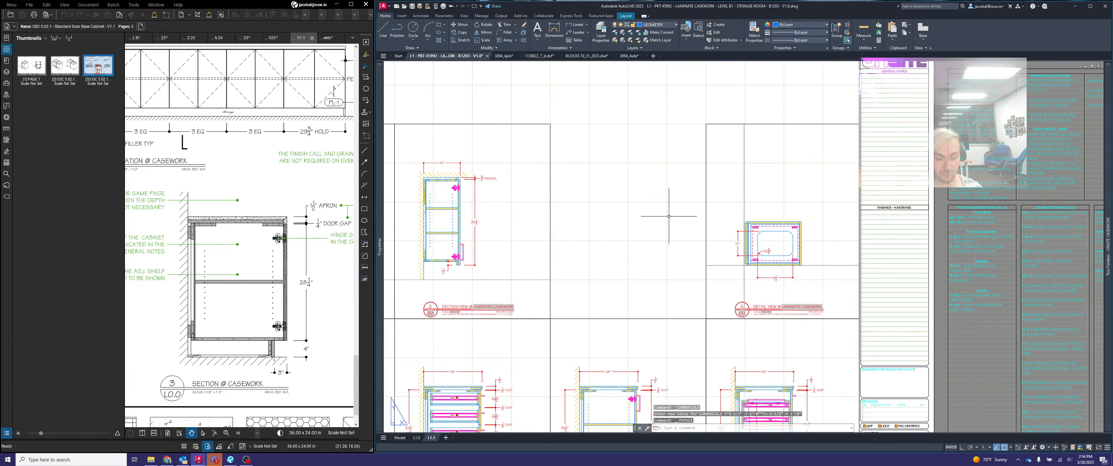
- Move detail A's viewport so the plan block's lower back corner aligns with the edge of the title bubble
{"action": "type", "text": "m"}
{"action": "key", "text": "Return"}
{"action": "left_click", "coordinate": [717, 205]}
{"action": "left_click", "coordinate": [697, 215]}
{"action": "key", "text": "Return"}
{"action": "scroll", "coordinate": [746, 274], "scroll_direction": "up", "scroll_amount": 3}
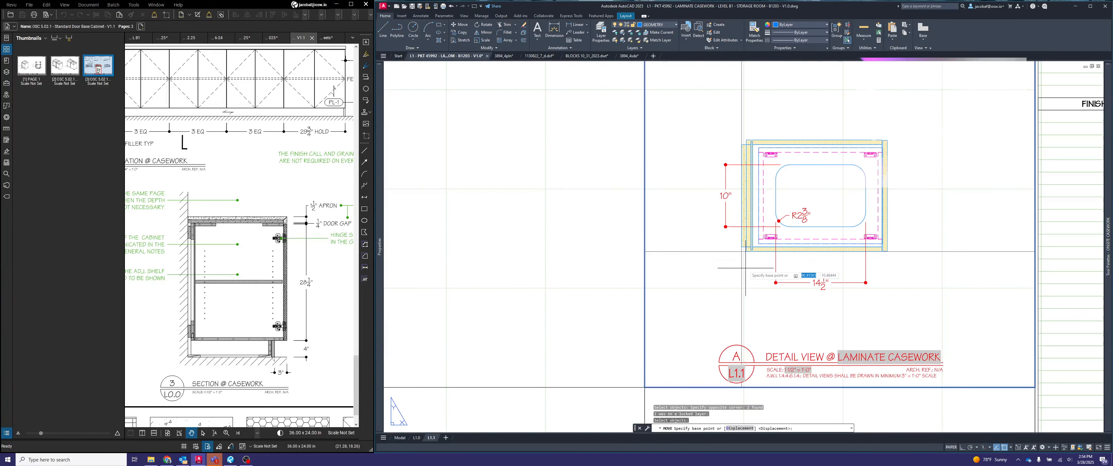
{"action": "left_click", "coordinate": [742, 251]}
{"action": "scroll", "coordinate": [711, 353], "scroll_direction": "up", "scroll_amount": 2}
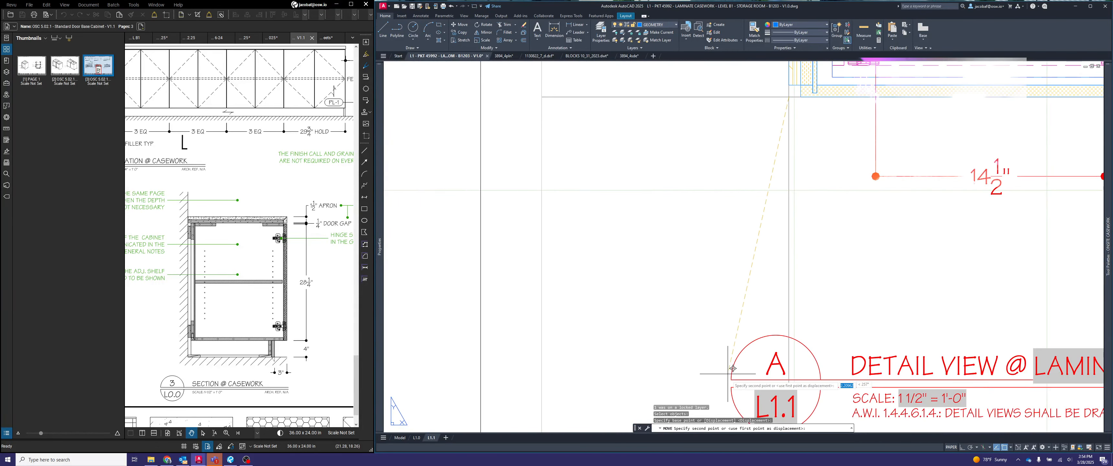
{"action": "left_click", "coordinate": [728, 378]}
{"action": "scroll", "coordinate": [736, 368], "scroll_direction": "down", "scroll_amount": 3}
- Move detail A's viewport straight up 1.5" so the plan block clears its title
{"action": "key", "text": "Return"}
{"action": "left_click", "coordinate": [707, 354]}
{"action": "left_click", "coordinate": [659, 342]}
{"action": "key", "text": "Return"}
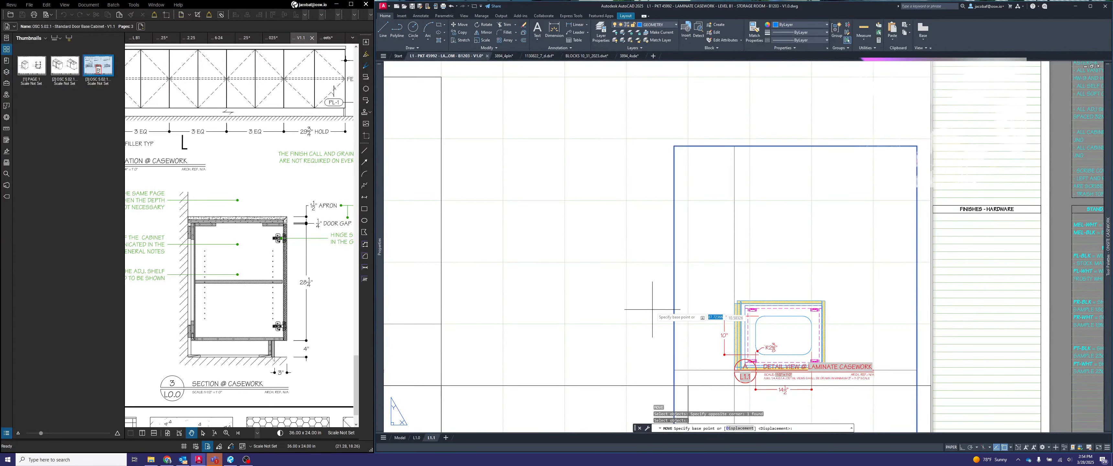
{"action": "left_click", "coordinate": [653, 309]}
{"action": "key", "text": "F8"}
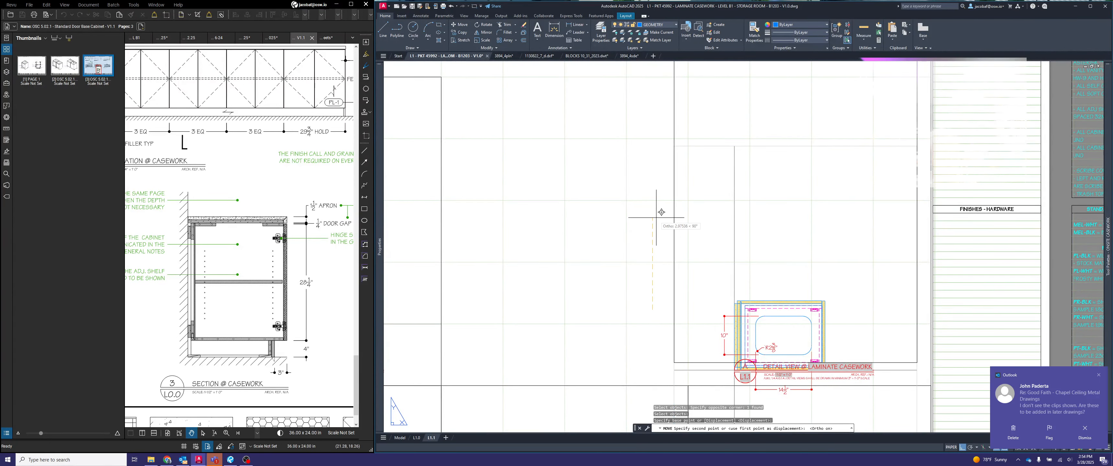
{"action": "type", "text": "1.5"}
{"action": "key", "text": "Return"}
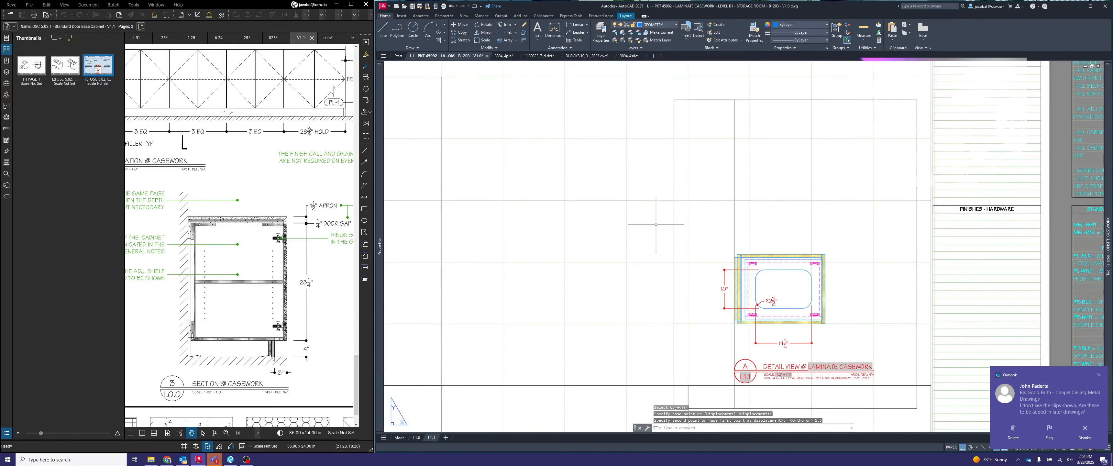
- Pull in the upper outer corner of detail A's viewport to meet the sheet's column line, leaving paper space active
{"action": "scroll", "coordinate": [656, 224], "scroll_direction": "down", "scroll_amount": 2}
{"action": "left_click", "coordinate": [705, 149]}
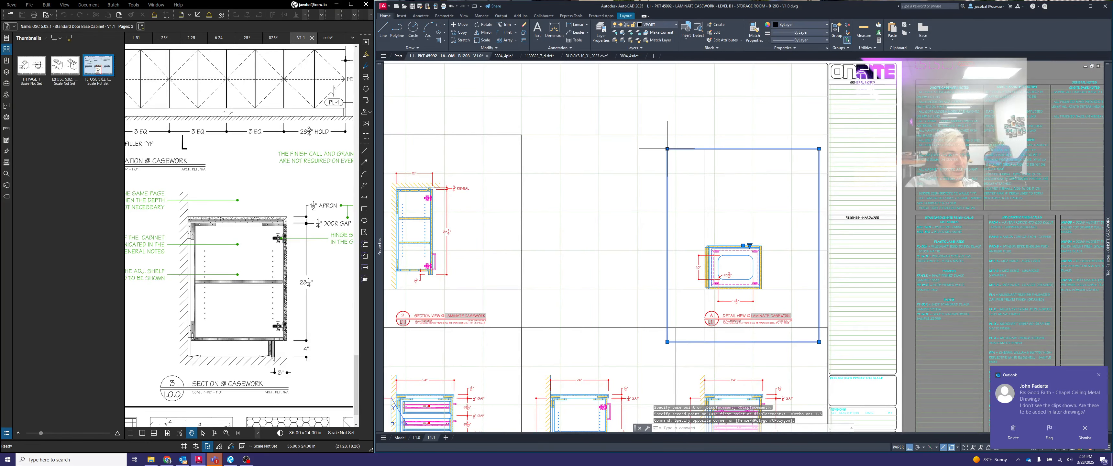
{"action": "left_click", "coordinate": [668, 149]}
{"action": "left_click", "coordinate": [676, 212]}
{"action": "left_click", "coordinate": [816, 342]}
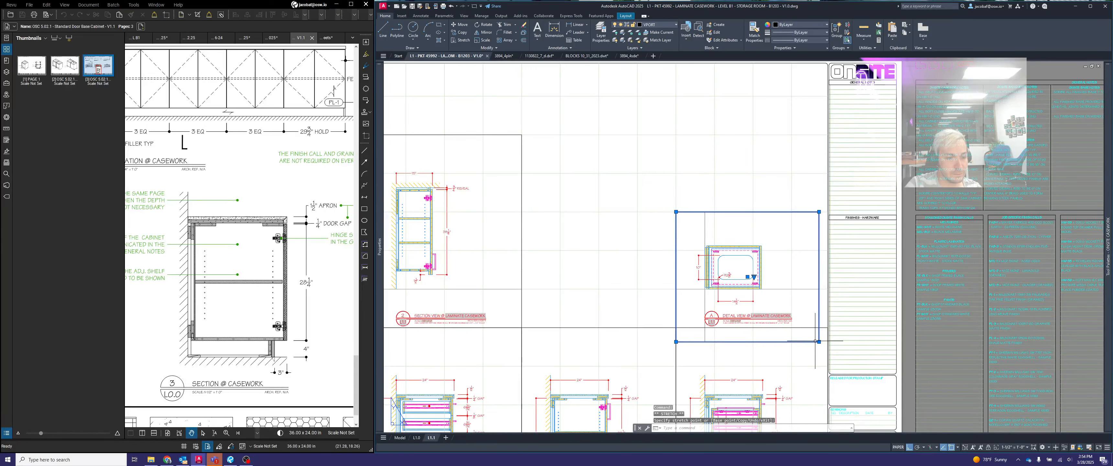
{"action": "key", "text": "Escape"}
{"action": "scroll", "coordinate": [817, 340], "scroll_direction": "down", "scroll_amount": 2}
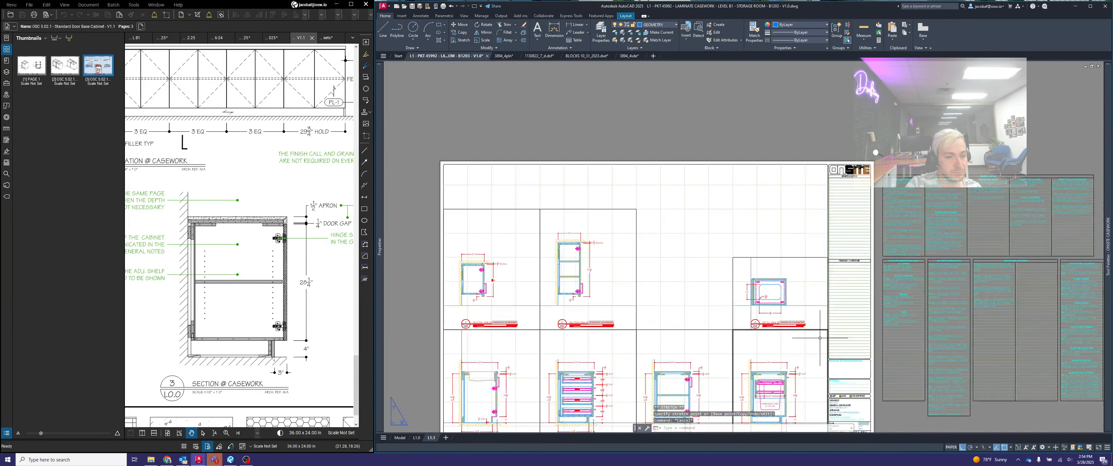
{"action": "middle_click_drag", "start_coordinate": [819, 337], "coordinate": [778, 298]}
{"action": "left_click", "coordinate": [950, 446]}
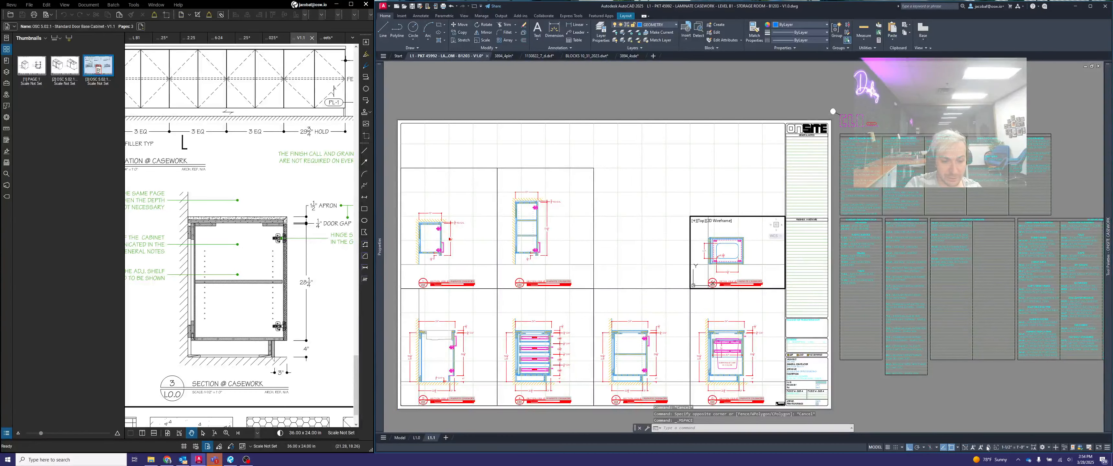
{"action": "key", "text": "Escape"}
{"action": "double_click", "coordinate": [730, 179]}
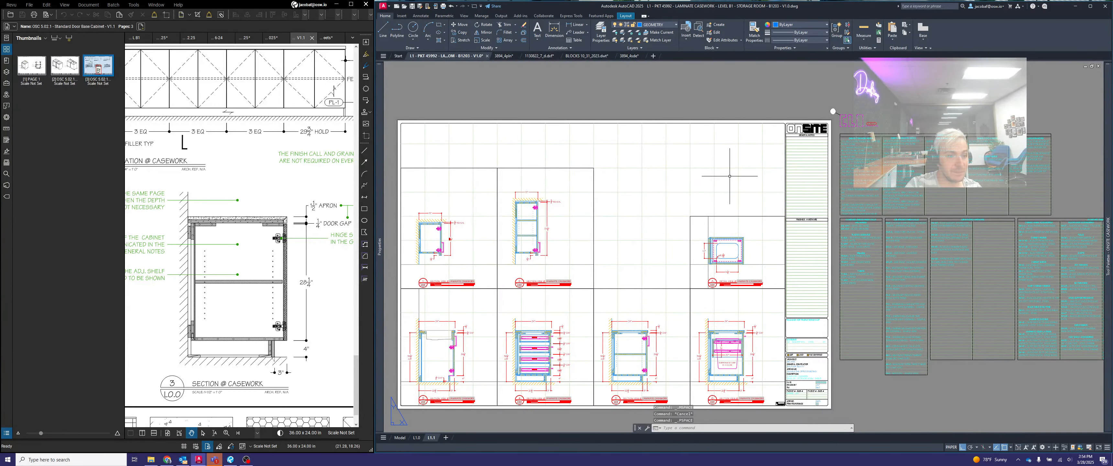
{"action": "middle_click_drag", "start_coordinate": [691, 254], "coordinate": [798, 234]}
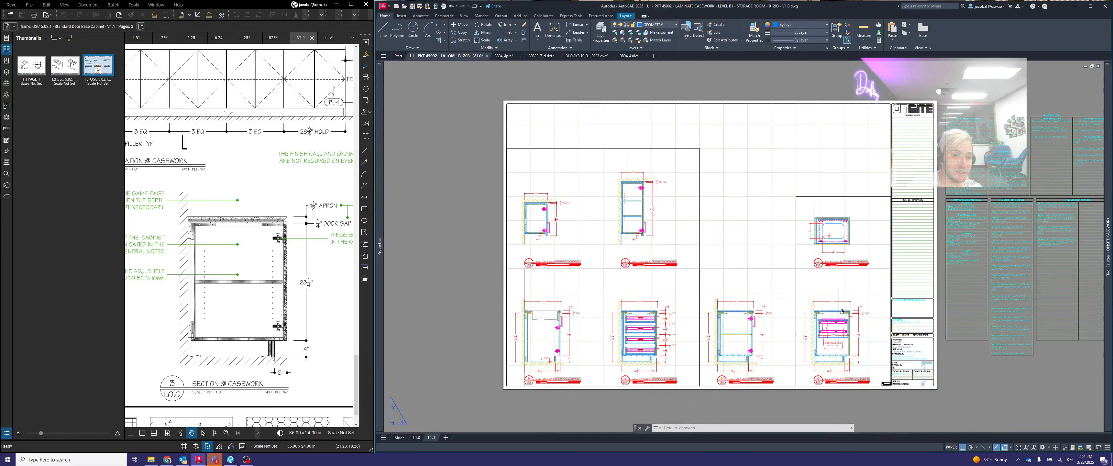
- Open layout L1.0 and examine the finish callouts on the Storage Room B1203 - B elevation in the architect's PDF
{"action": "left_click", "coordinate": [417, 438]}
{"action": "left_click", "coordinate": [73, 38]}
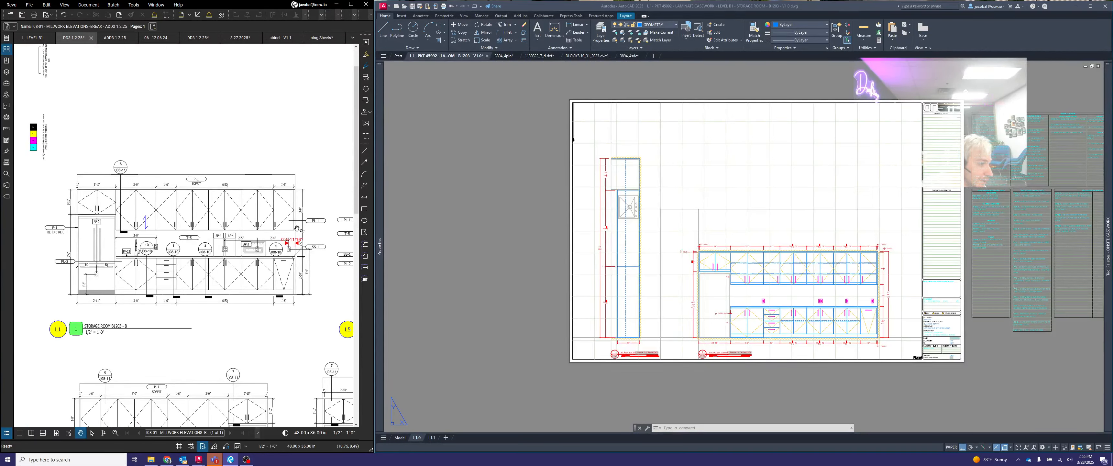
{"action": "scroll", "coordinate": [74, 272], "scroll_direction": "up", "scroll_amount": 3}
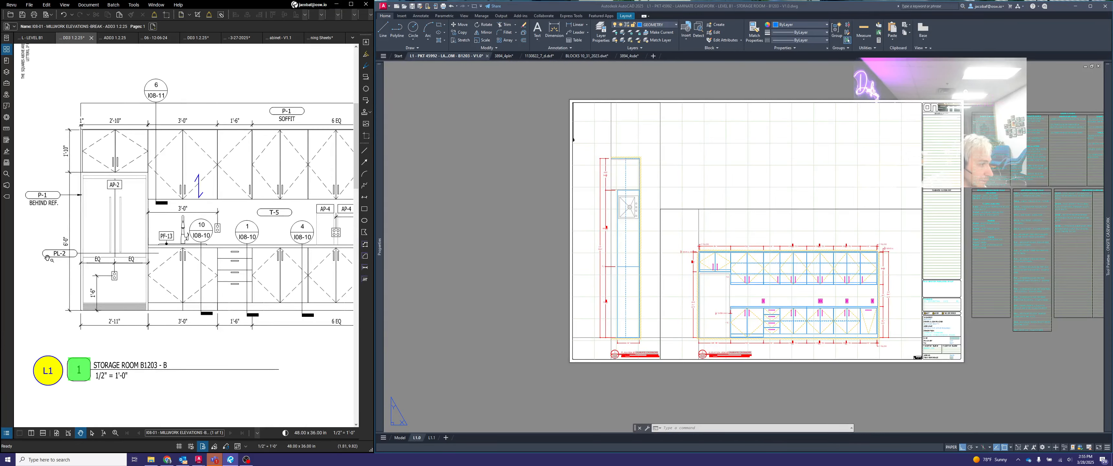
{"action": "scroll", "coordinate": [56, 254], "scroll_direction": "down", "scroll_amount": 3}
{"action": "scroll", "coordinate": [316, 236], "scroll_direction": "up", "scroll_amount": 2}
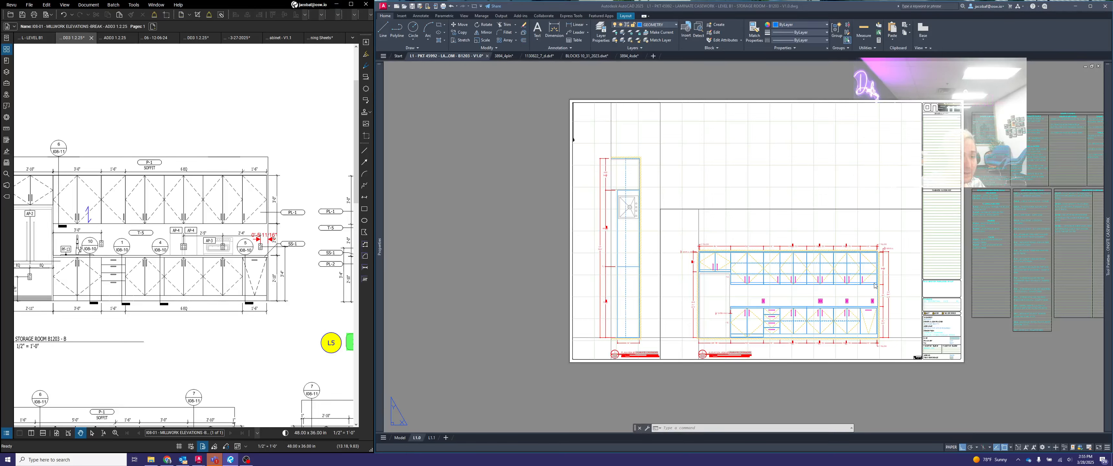
- In the plan view's viewport, insert a finish symbol from the ONSITE ANNOTATION palette near the lower end of the countertop
{"action": "left_click", "coordinate": [618, 338]}
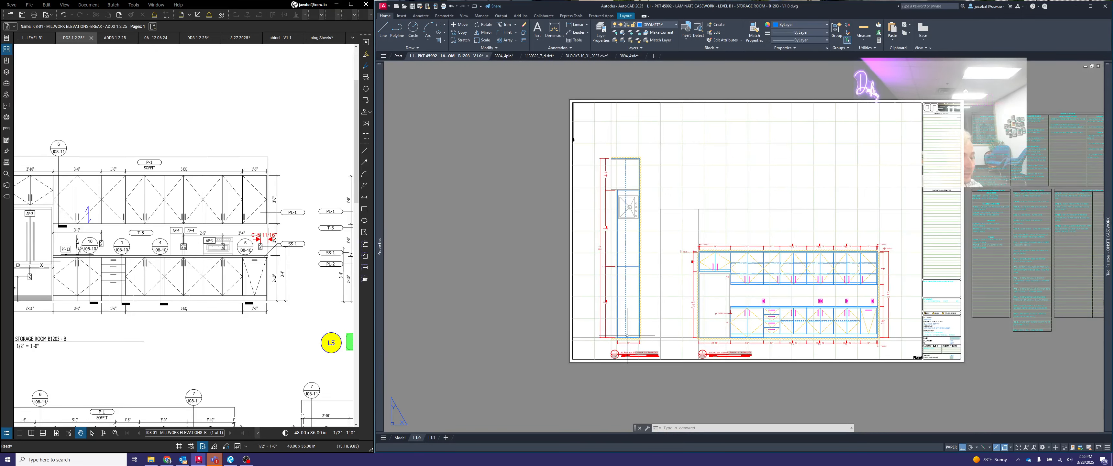
{"action": "scroll", "coordinate": [626, 336], "scroll_direction": "up", "scroll_amount": 8}
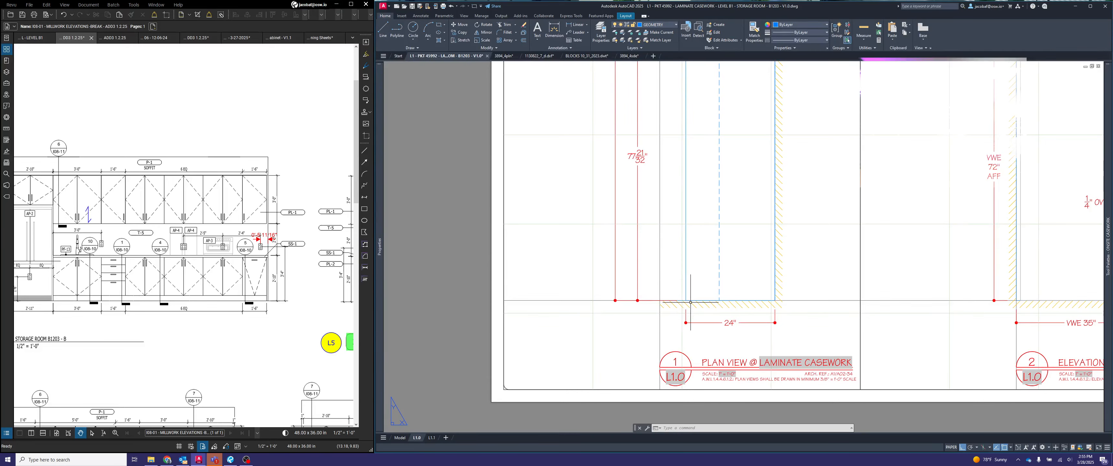
{"action": "double_click", "coordinate": [715, 303]}
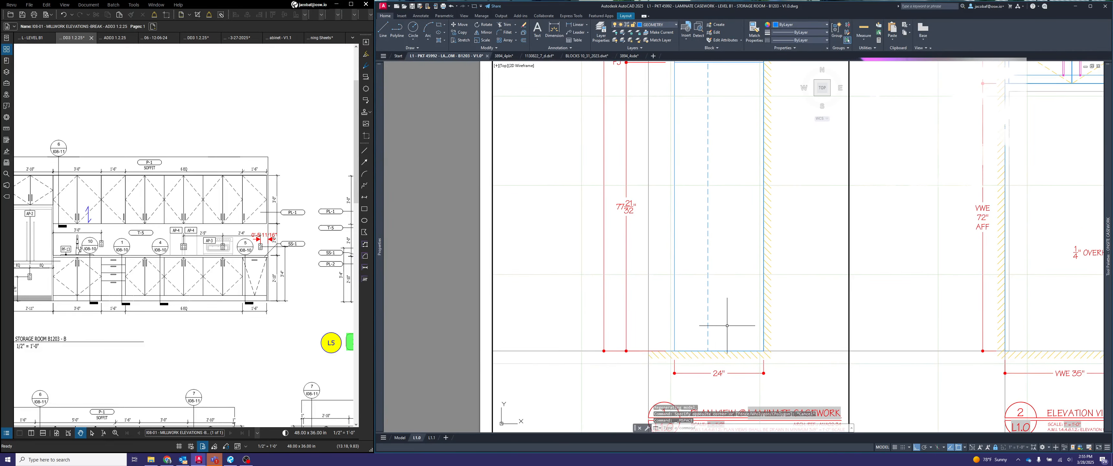
{"action": "mouse_move", "coordinate": [1111, 183]}
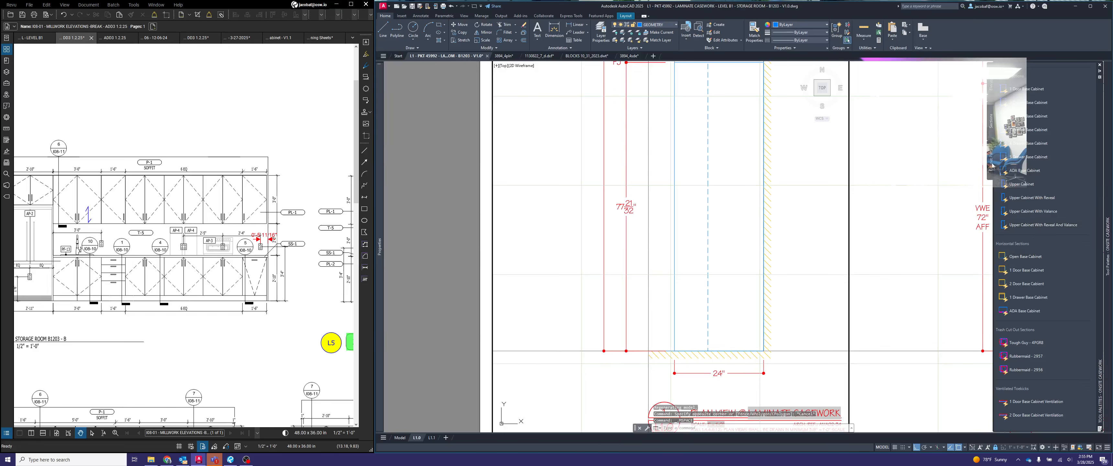
{"action": "right_click", "coordinate": [1098, 124]}
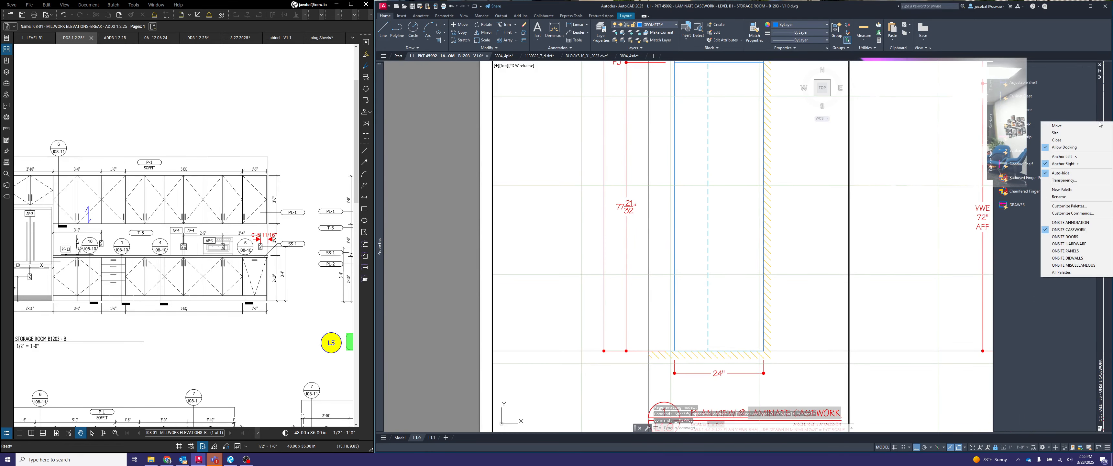
{"action": "left_click", "coordinate": [1072, 226]}
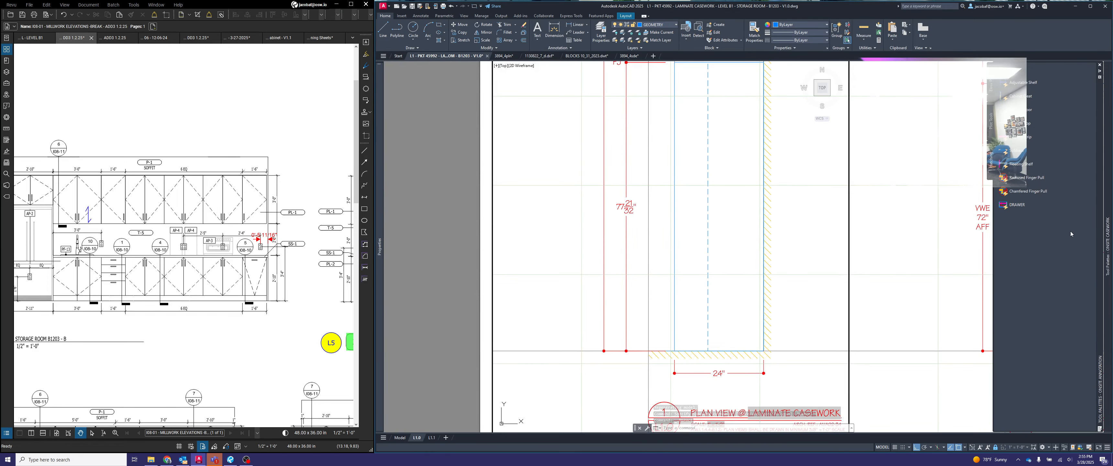
{"action": "left_click", "coordinate": [991, 133]}
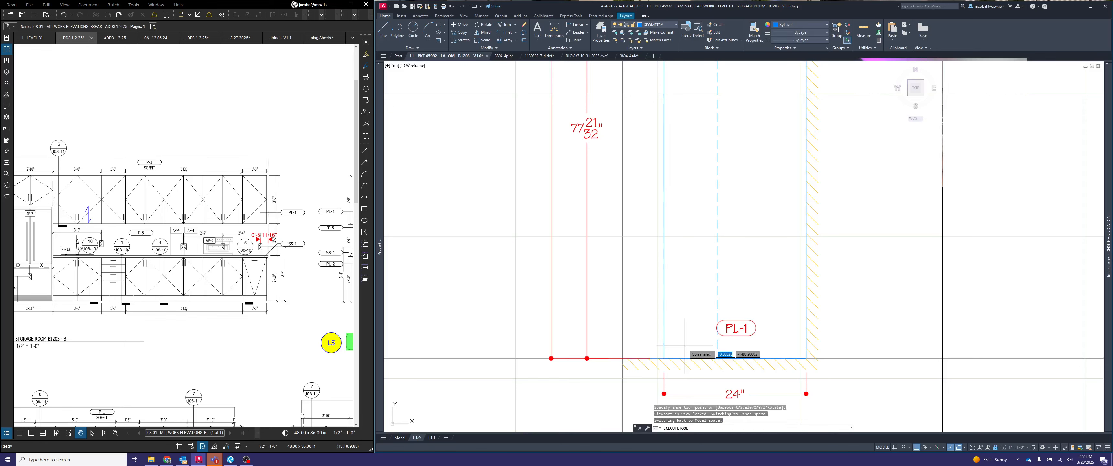
- Check the finish calls in the Airtable material log and set the finish symbol's attribute to SS-1
{"action": "left_click", "coordinate": [757, 328]}
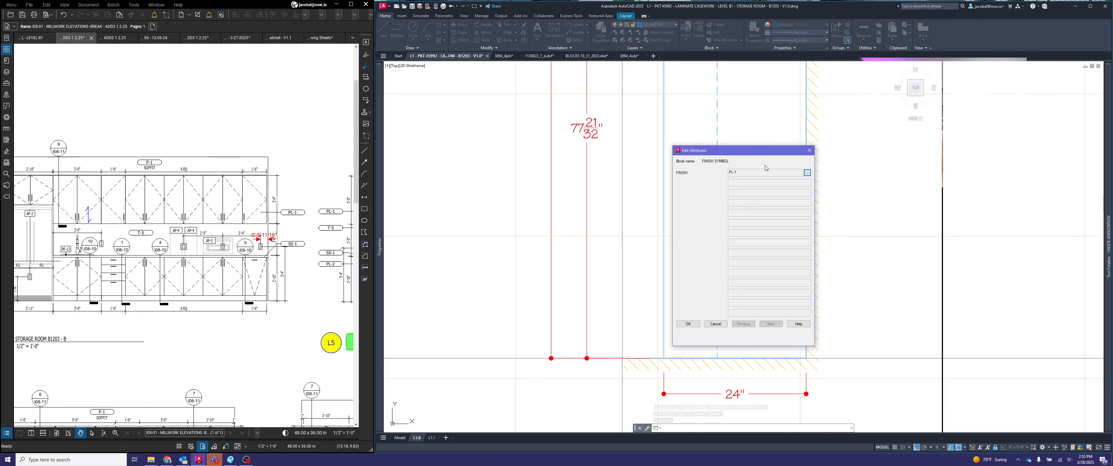
{"action": "left_click", "coordinate": [807, 172]}
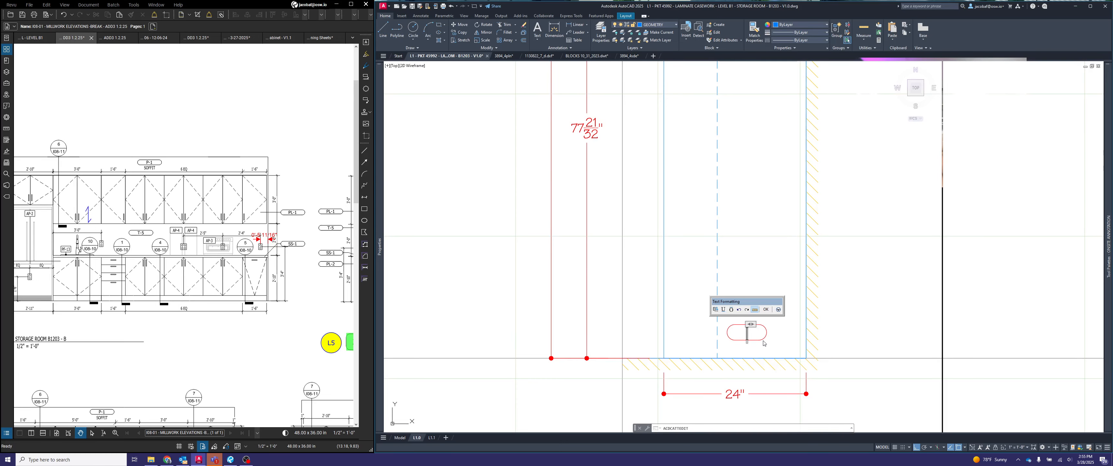
{"action": "left_click", "coordinate": [167, 460]}
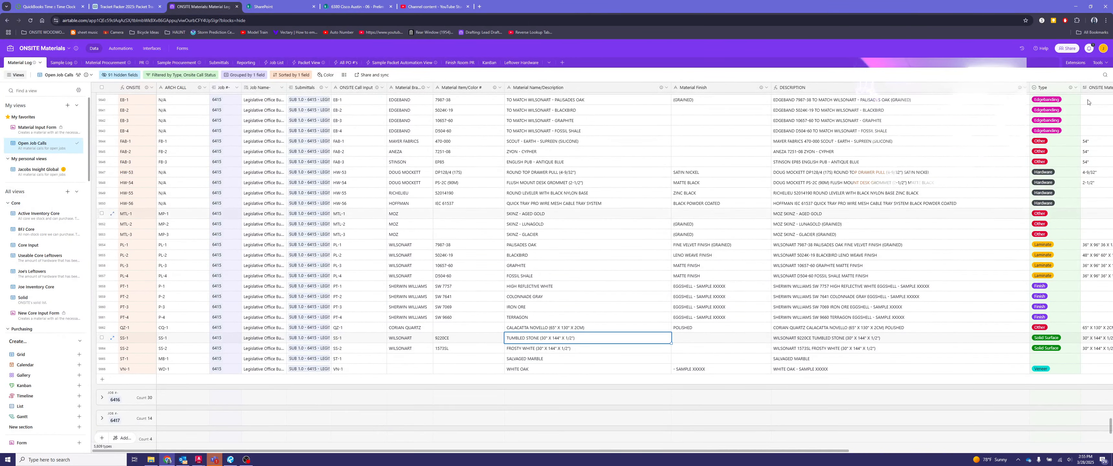
{"action": "left_click", "coordinate": [1076, 7]}
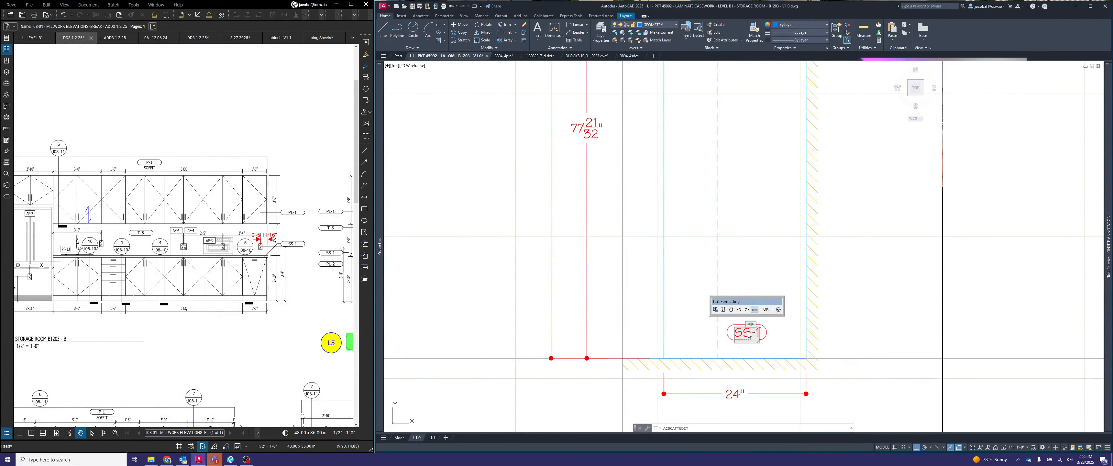
{"action": "left_click", "coordinate": [767, 309]}
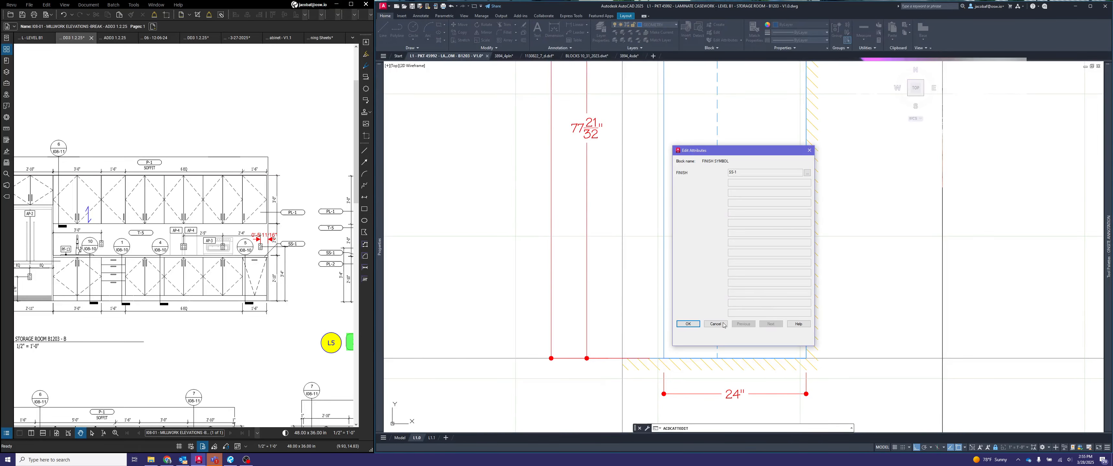
{"action": "left_click", "coordinate": [696, 324]}
- Stretch the SS-1 finish symbol's outline to a width of 8"
{"action": "left_click", "coordinate": [723, 337]}
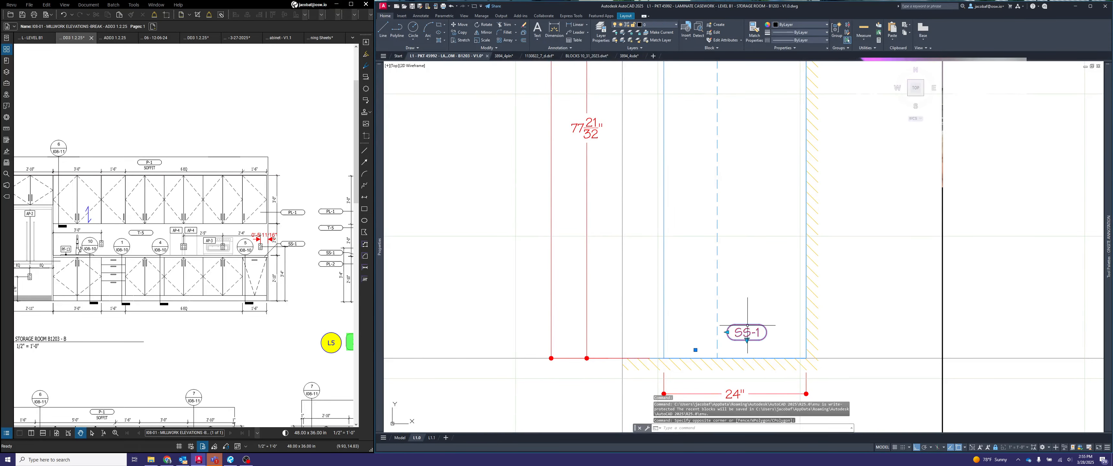
{"action": "left_click", "coordinate": [726, 332]}
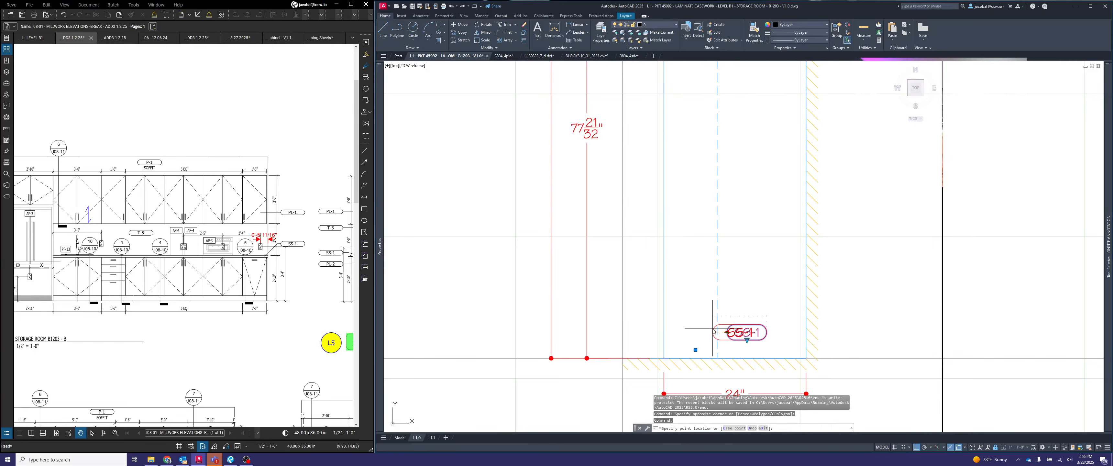
{"action": "type", "text": "8"}
{"action": "key", "text": "Return"}
{"action": "key", "text": "Escape"}
{"action": "key", "text": "Escape"}
- Move the SS-1 finish symbol down until its lower edge sits on the side wall line
{"action": "type", "text": "m"}
{"action": "key", "text": "space"}
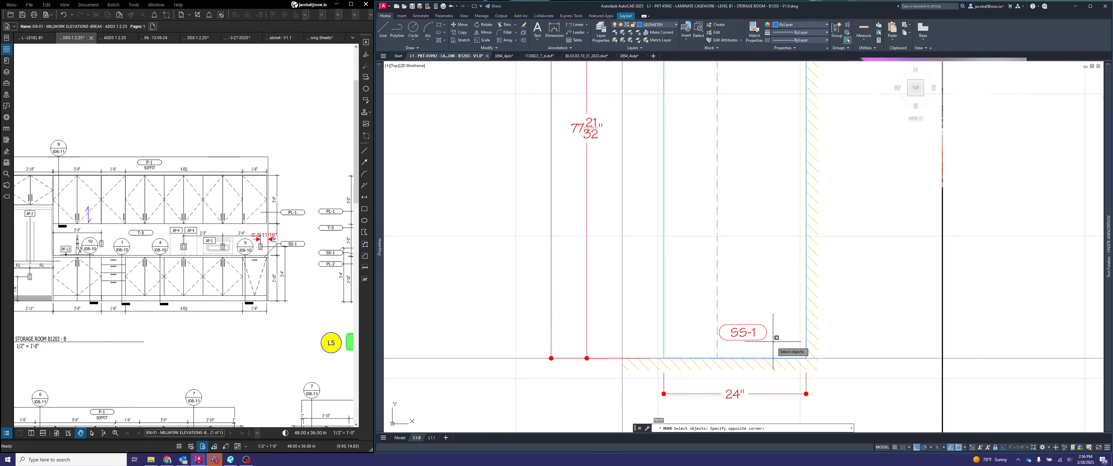
{"action": "left_click", "coordinate": [773, 337]}
{"action": "left_click", "coordinate": [711, 353]}
{"action": "key", "text": "space"}
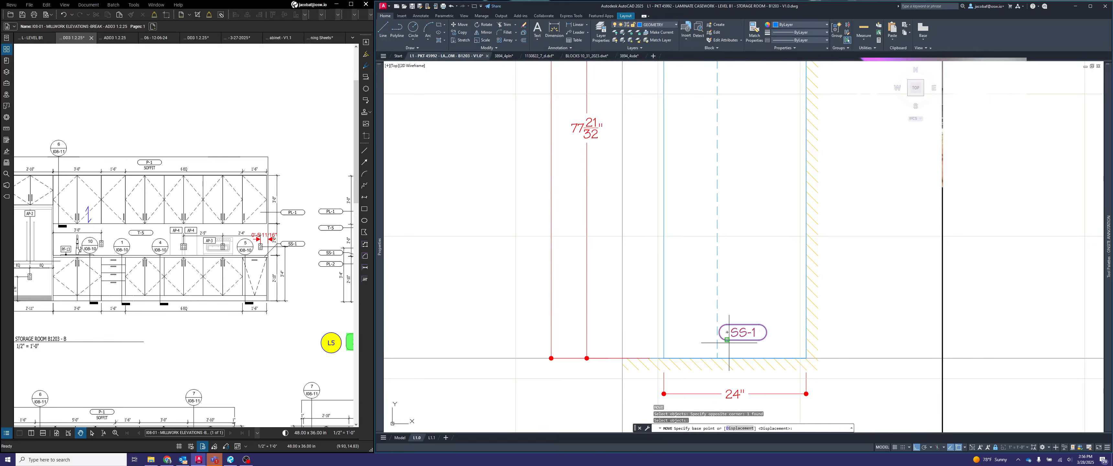
{"action": "left_click", "coordinate": [730, 343]}
{"action": "left_click", "coordinate": [730, 359]}
- Move the SS-1 finish symbol by its outer end onto the countertop's front edge
{"action": "key", "text": "space"}
{"action": "left_click", "coordinate": [734, 344]}
{"action": "left_click", "coordinate": [737, 338]}
{"action": "left_click", "coordinate": [733, 341]}
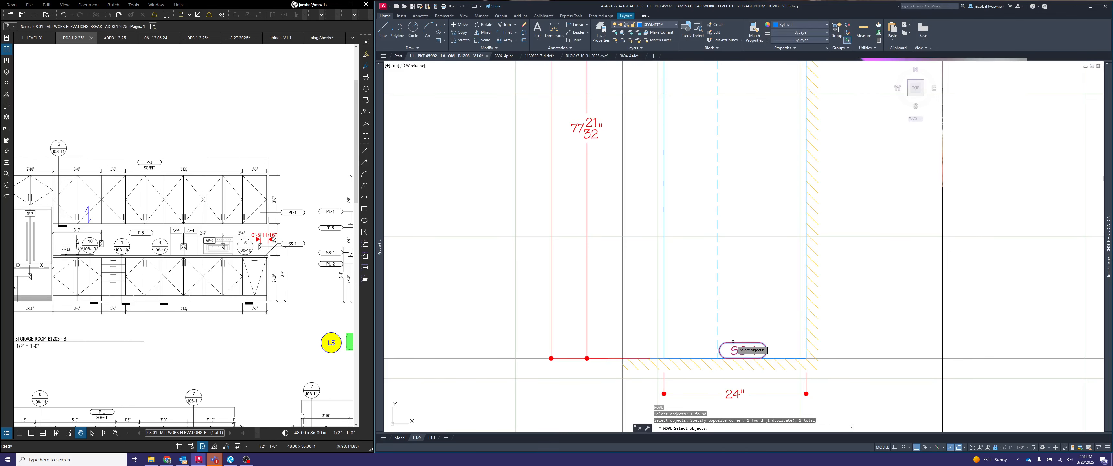
{"action": "scroll", "coordinate": [733, 341], "scroll_direction": "up", "scroll_amount": 4}
{"action": "key", "text": "space"}
{"action": "left_click", "coordinate": [719, 349]}
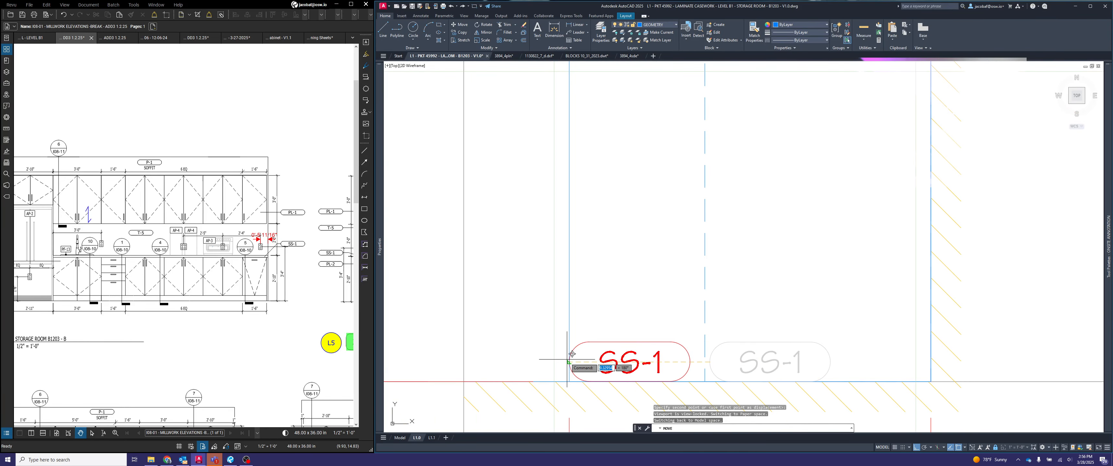
{"action": "left_click", "coordinate": [570, 359]}
- Move the SS-1 finish symbol 2" from the countertop's front edge toward the back wall
{"action": "key", "text": "space"}
{"action": "left_click", "coordinate": [630, 353]}
{"action": "left_click", "coordinate": [625, 356]}
{"action": "key", "text": "space"}
{"action": "left_click", "coordinate": [764, 313]}
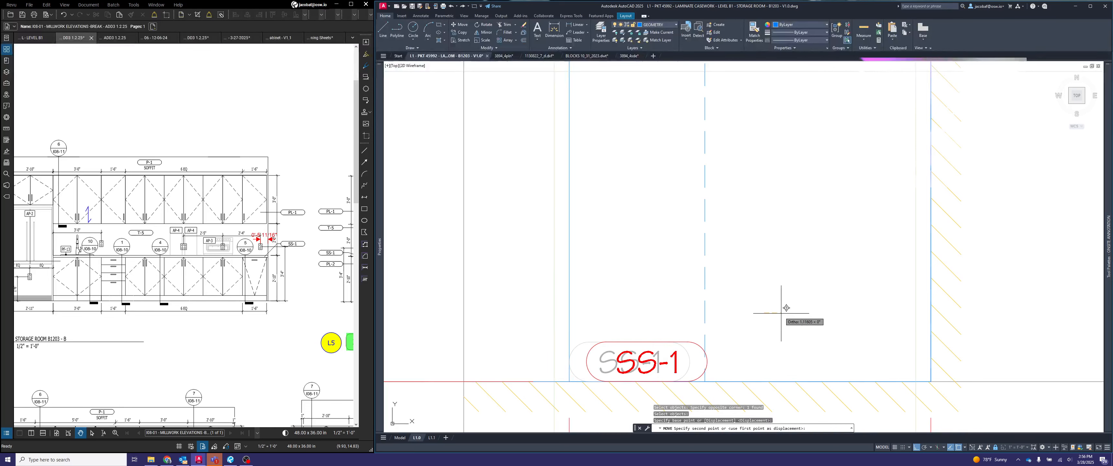
{"action": "type", "text": "2"}
{"action": "key", "text": "space"}
- Move the SS-1 finish symbol 1" back toward the countertop's front edge
{"action": "key", "text": "space"}
{"action": "left_click", "coordinate": [676, 321]}
{"action": "left_click", "coordinate": [661, 363]}
{"action": "key", "text": "space"}
{"action": "left_click", "coordinate": [675, 298]}
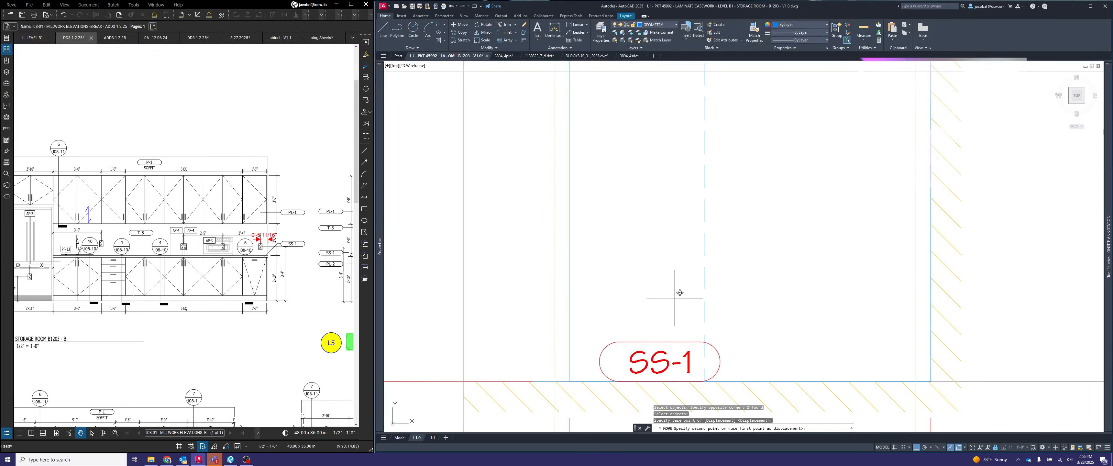
{"action": "type", "text": "1"}
- Move the SS-1 finish symbol slightly up, off the side wall line
{"action": "key", "text": "space"}
{"action": "key", "text": "space"}
{"action": "left_click", "coordinate": [666, 313]}
{"action": "left_click", "coordinate": [653, 351]}
{"action": "key", "text": "space"}
{"action": "left_click", "coordinate": [779, 324]}
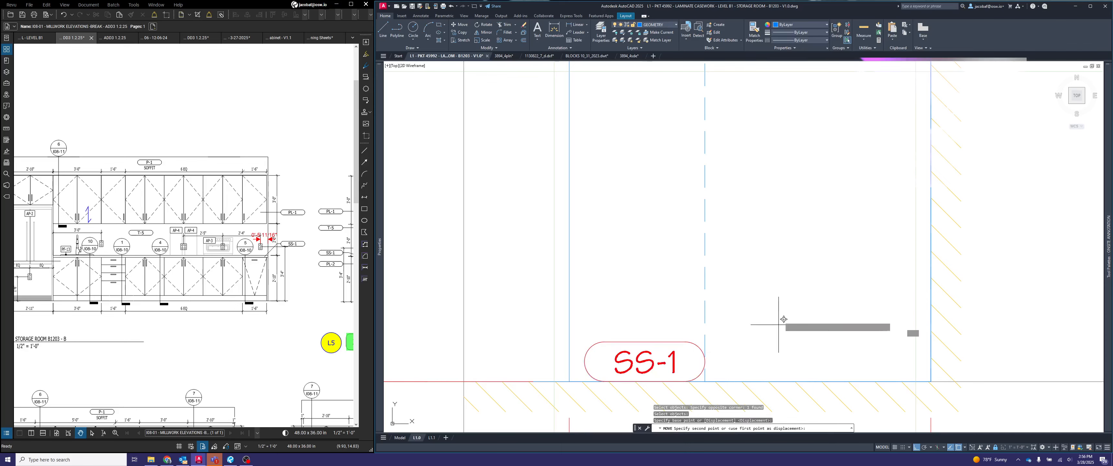
{"action": "key", "text": "Escape"}
{"action": "scroll", "coordinate": [787, 299], "scroll_direction": "down", "scroll_amount": 4}
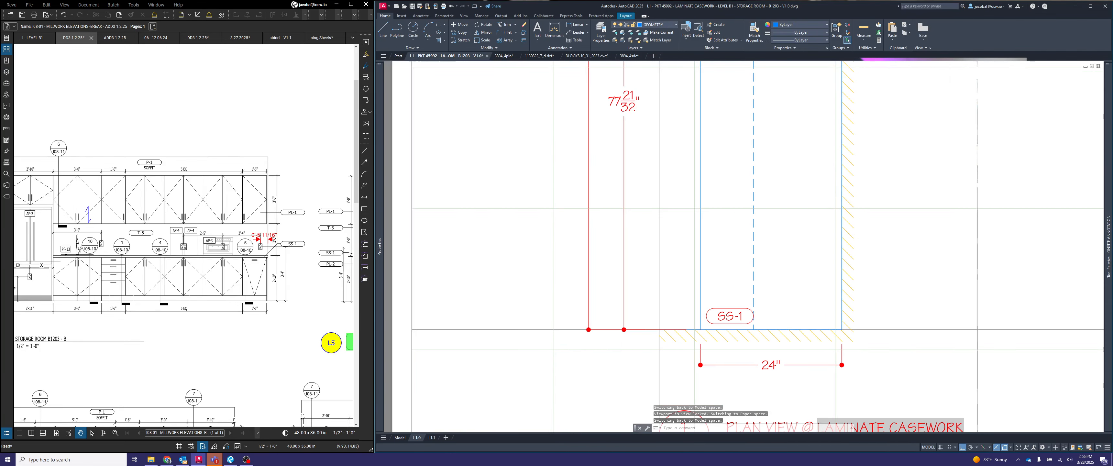
{"action": "scroll", "coordinate": [761, 329], "scroll_direction": "down", "scroll_amount": 5}
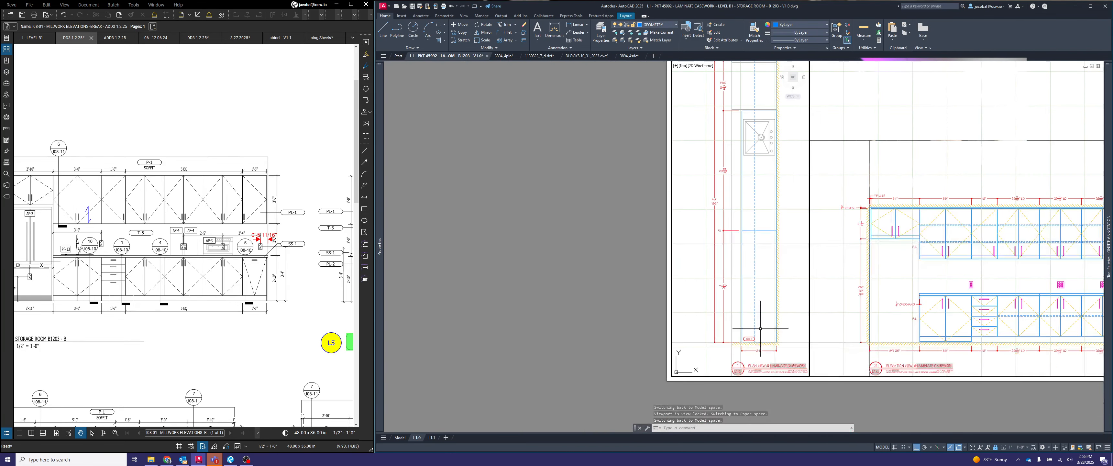
- Review the SS-1 finish symbol's placement in the plan view against the rest of sheet L1.0
{"action": "middle_click_drag", "start_coordinate": [761, 328], "coordinate": [719, 347]}
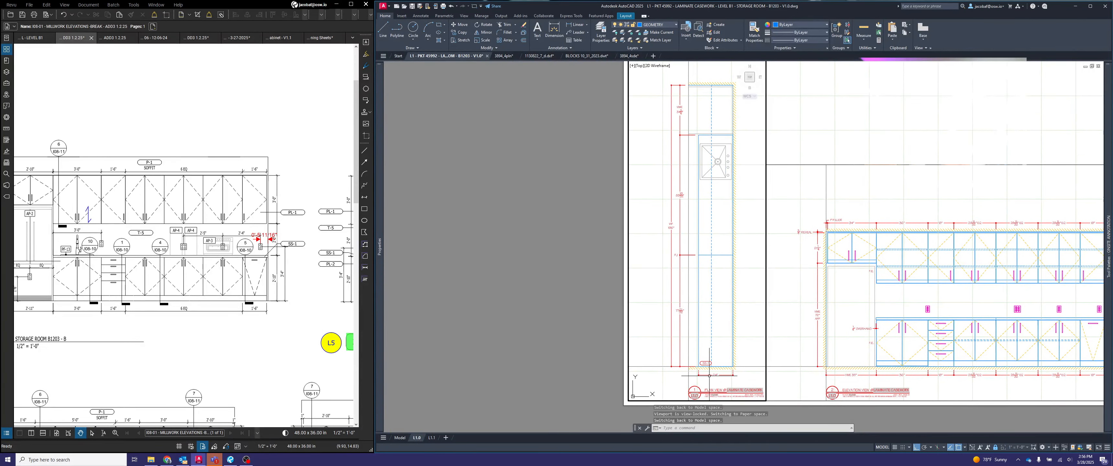
{"action": "scroll", "coordinate": [709, 375], "scroll_direction": "up", "scroll_amount": 2}
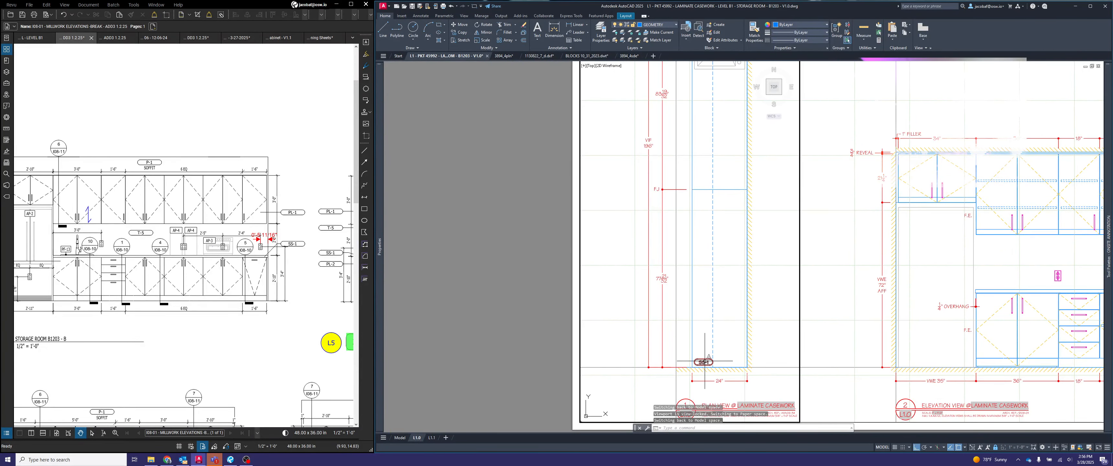
{"action": "scroll", "coordinate": [696, 196], "scroll_direction": "down", "scroll_amount": 4}
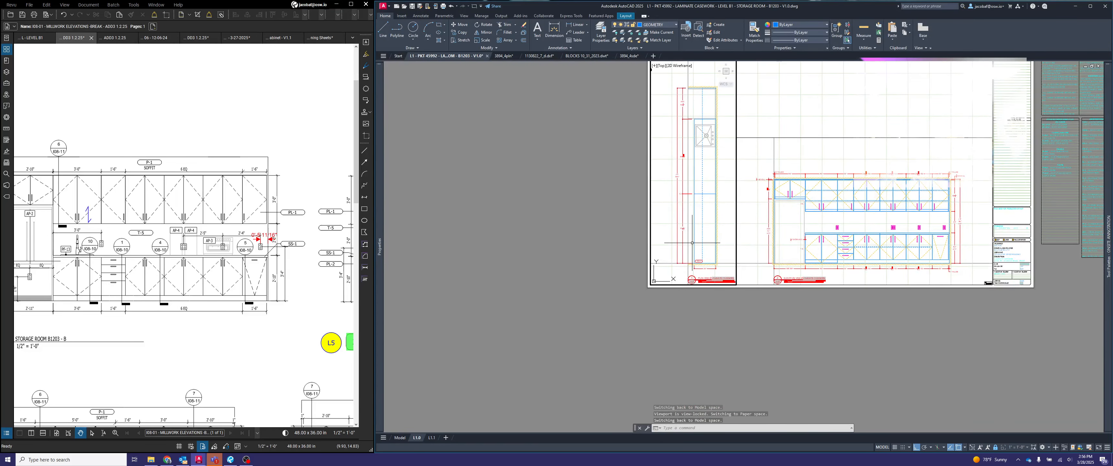
{"action": "scroll", "coordinate": [696, 254], "scroll_direction": "up", "scroll_amount": 2}
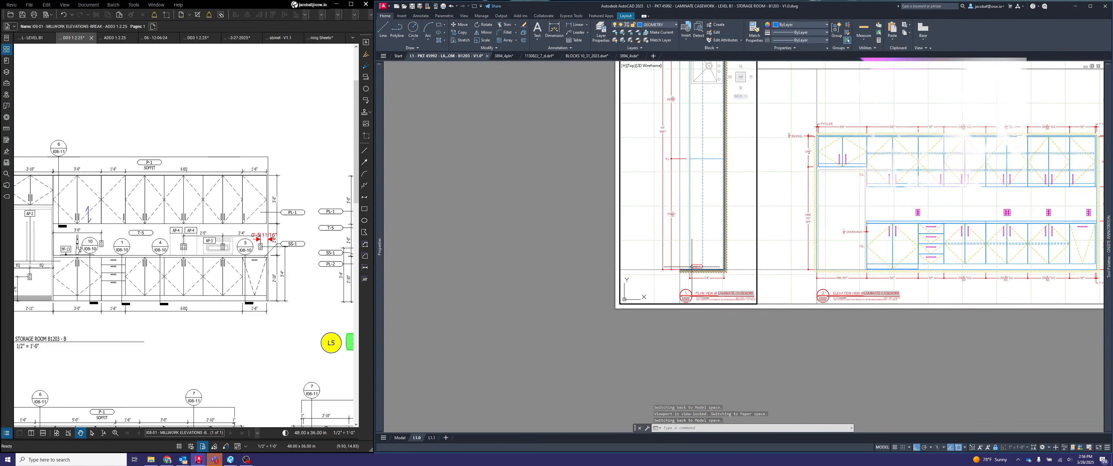
{"action": "middle_click_drag", "start_coordinate": [692, 267], "coordinate": [679, 329]}
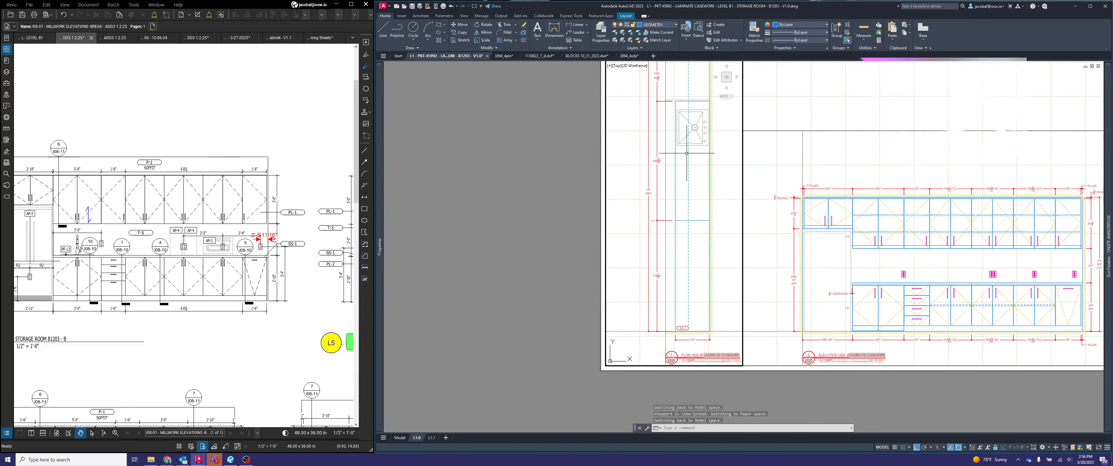
{"action": "scroll", "coordinate": [690, 216], "scroll_direction": "down", "scroll_amount": 2}
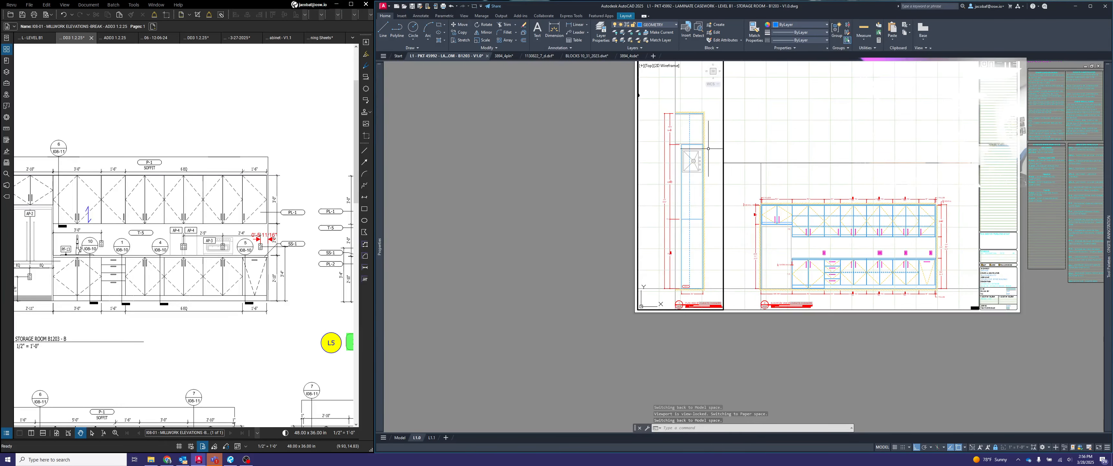
- Insert a PL-1 finish symbol in the elevation view, in the backsplash area below the 18" upper cabinet
{"action": "middle_click_drag", "start_coordinate": [712, 187], "coordinate": [692, 186]}
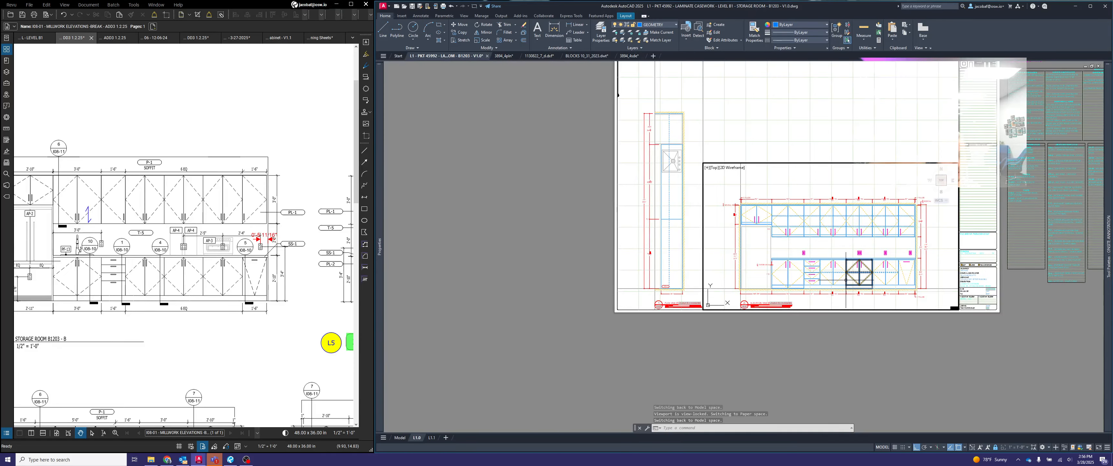
{"action": "scroll", "coordinate": [827, 276], "scroll_direction": "up", "scroll_amount": 5}
{"action": "scroll", "coordinate": [728, 359], "scroll_direction": "down", "scroll_amount": 2}
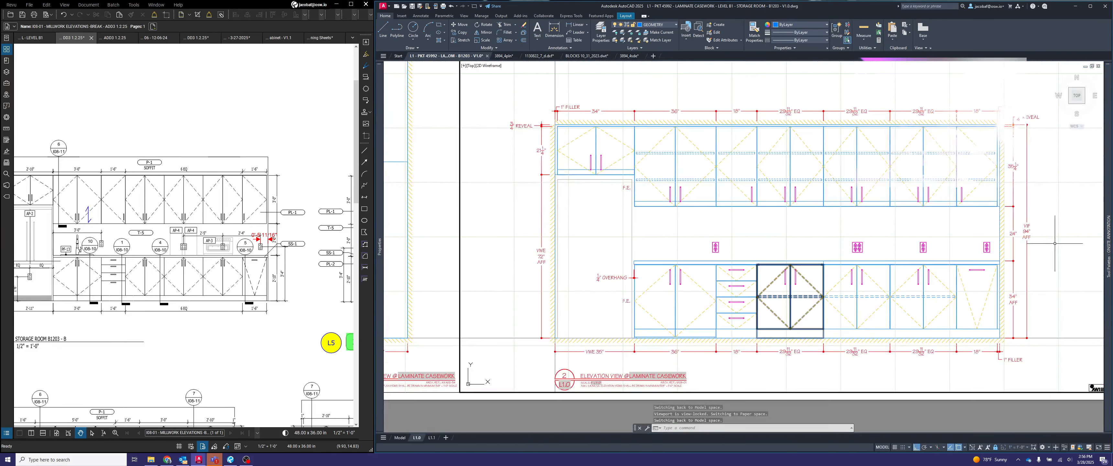
{"action": "mouse_move", "coordinate": [1107, 277]}
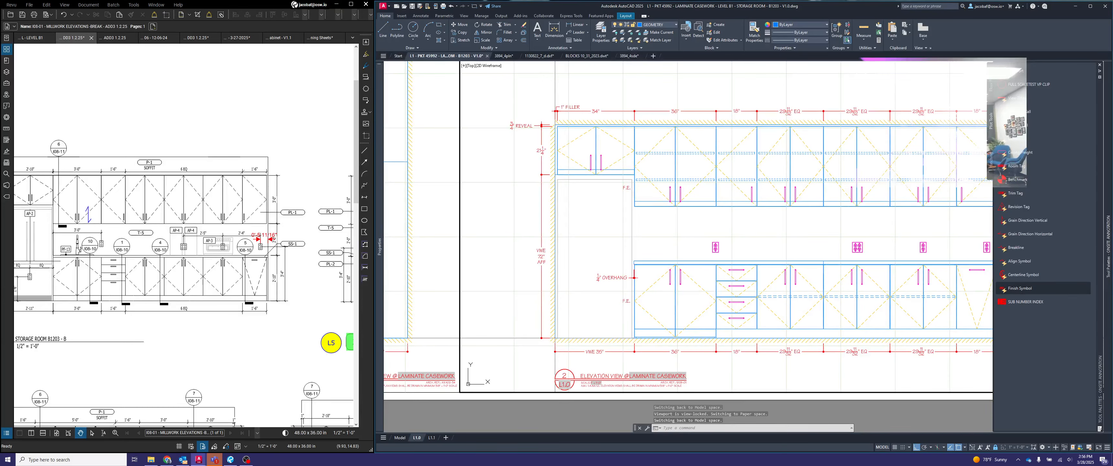
{"action": "left_click", "coordinate": [1020, 288]}
{"action": "middle_click_drag", "start_coordinate": [926, 225], "coordinate": [726, 248]}
{"action": "scroll", "coordinate": [810, 221], "scroll_direction": "up", "scroll_amount": 2}
{"action": "left_click", "coordinate": [722, 259]}
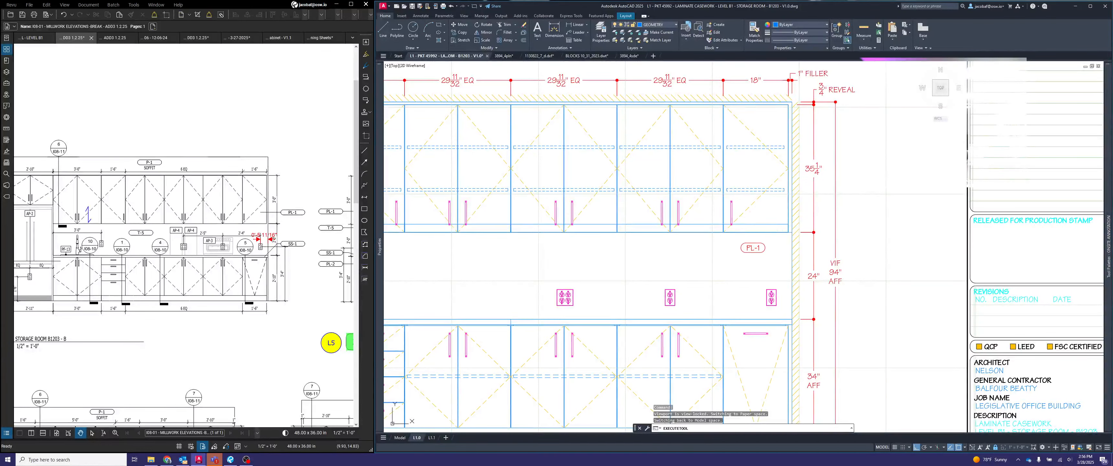
{"action": "left_click", "coordinate": [698, 324]}
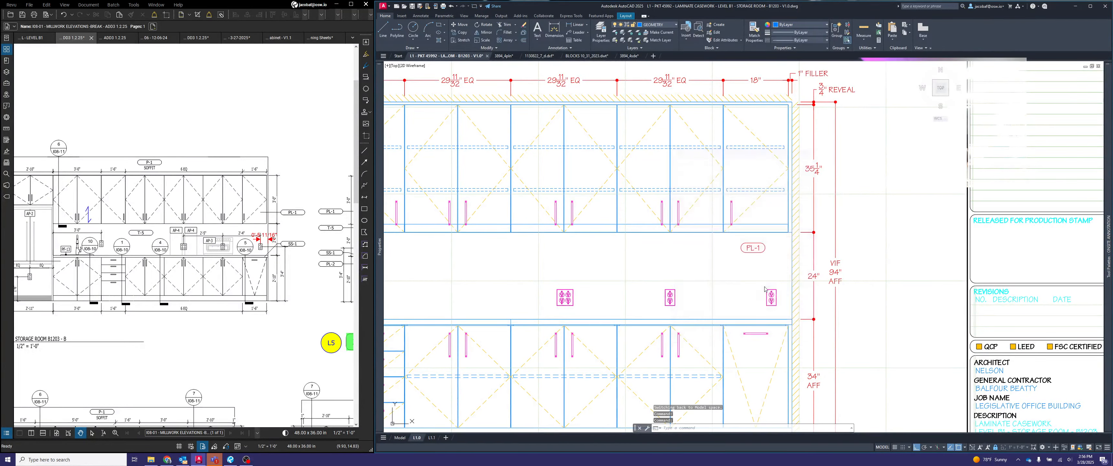
- Stretch the PL-1 finish symbol's outline slightly wider at the end away from the side wall
{"action": "scroll", "coordinate": [748, 251], "scroll_direction": "up", "scroll_amount": 2}
{"action": "left_click", "coordinate": [747, 249]}
{"action": "left_click", "coordinate": [746, 255]}
{"action": "left_click", "coordinate": [738, 241]}
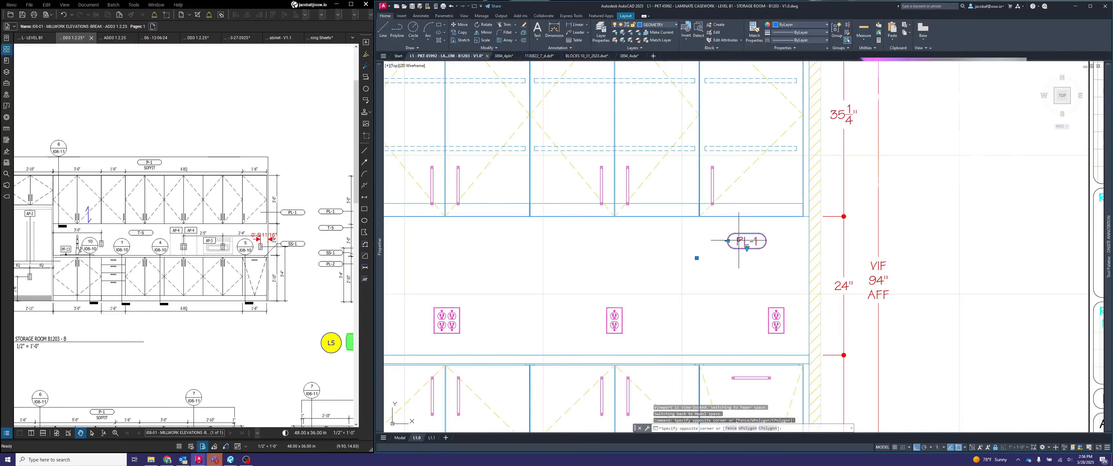
{"action": "left_click", "coordinate": [728, 241]}
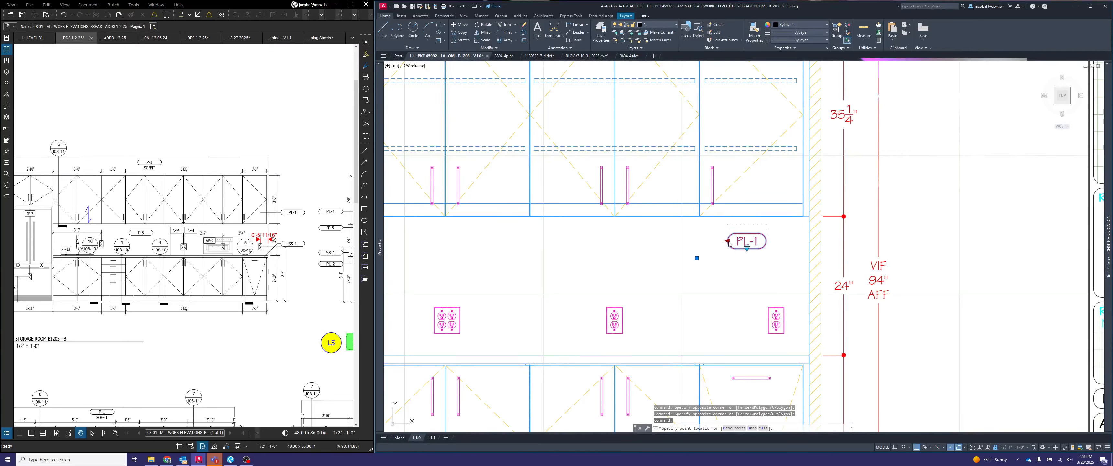
{"action": "type", "text": "8"}
{"action": "key", "text": "Return"}
{"action": "key", "text": "Escape"}
- Move the PL-1 finish symbol by its lower edge up onto the bottom rail line of the 18" upper cabinet
{"action": "key", "text": "Return"}
{"action": "left_click", "coordinate": [758, 249]}
{"action": "key", "text": "Return"}
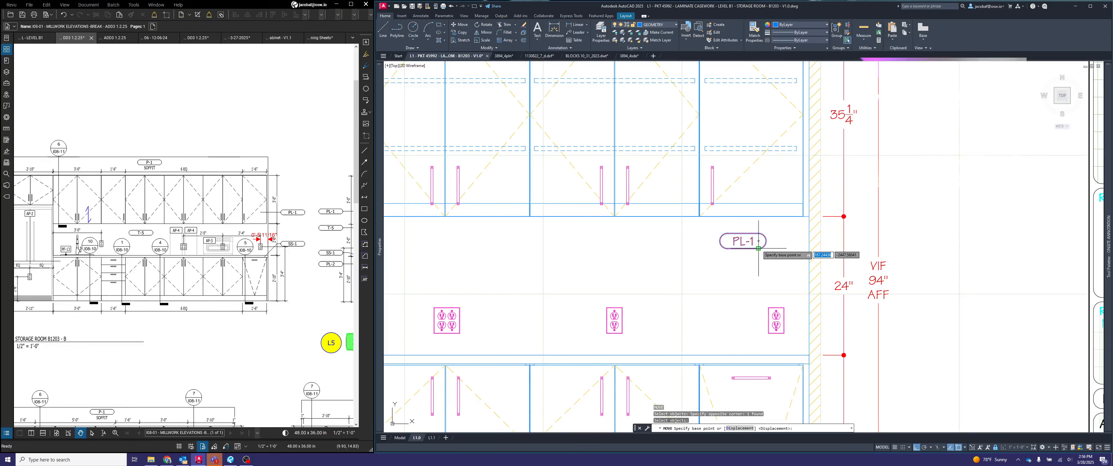
{"action": "left_click", "coordinate": [758, 249]}
{"action": "scroll", "coordinate": [778, 208], "scroll_direction": "up", "scroll_amount": 2}
{"action": "left_click", "coordinate": [781, 203]}
{"action": "scroll", "coordinate": [808, 194], "scroll_direction": "up", "scroll_amount": 2}
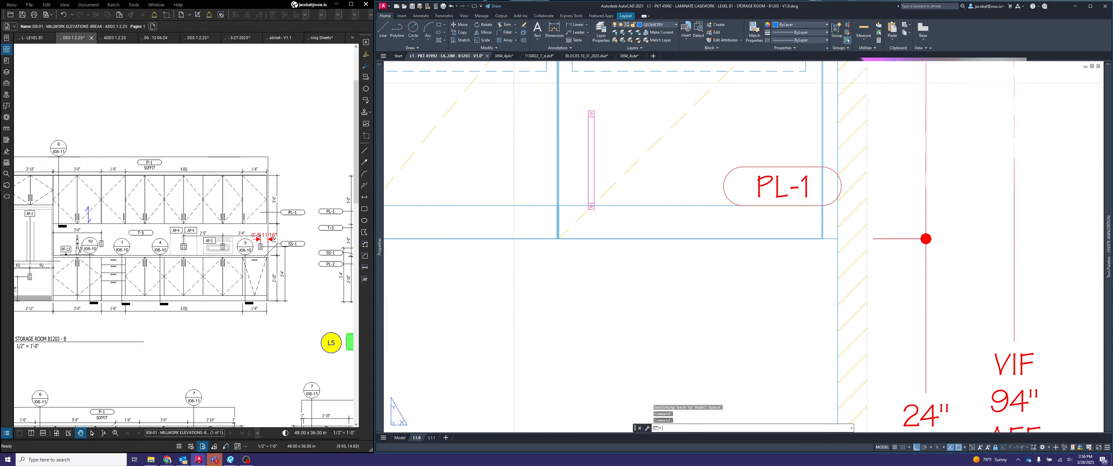
- Align the PL-1 finish symbol's outer end with the 18" upper cabinet's side, and move it 1" inward from that edge
{"action": "key", "text": "Return"}
{"action": "left_click", "coordinate": [803, 189]}
{"action": "left_click", "coordinate": [776, 158]}
{"action": "key", "text": "Return"}
{"action": "scroll", "coordinate": [836, 191], "scroll_direction": "up", "scroll_amount": 2}
{"action": "left_click", "coordinate": [817, 190]}
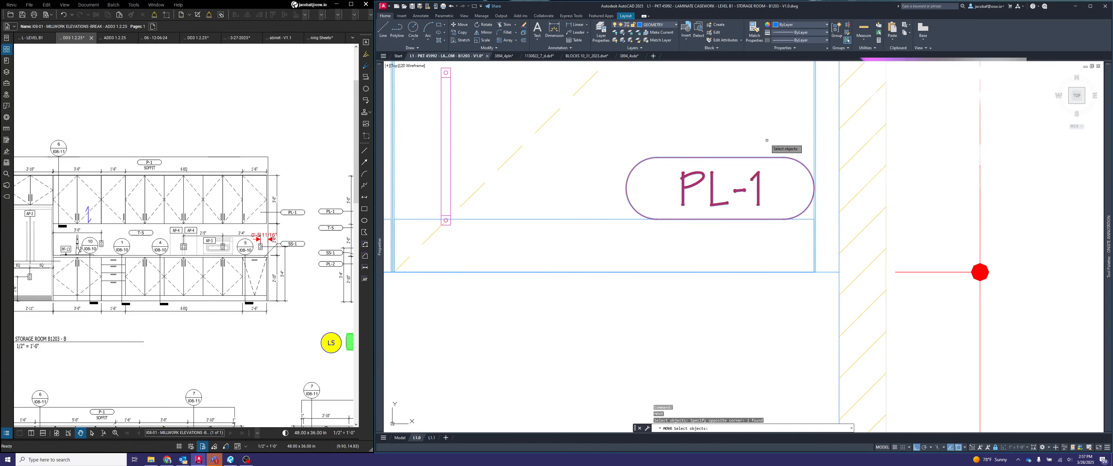
{"action": "type", "text": ".6"}
{"action": "key", "text": "Return"}
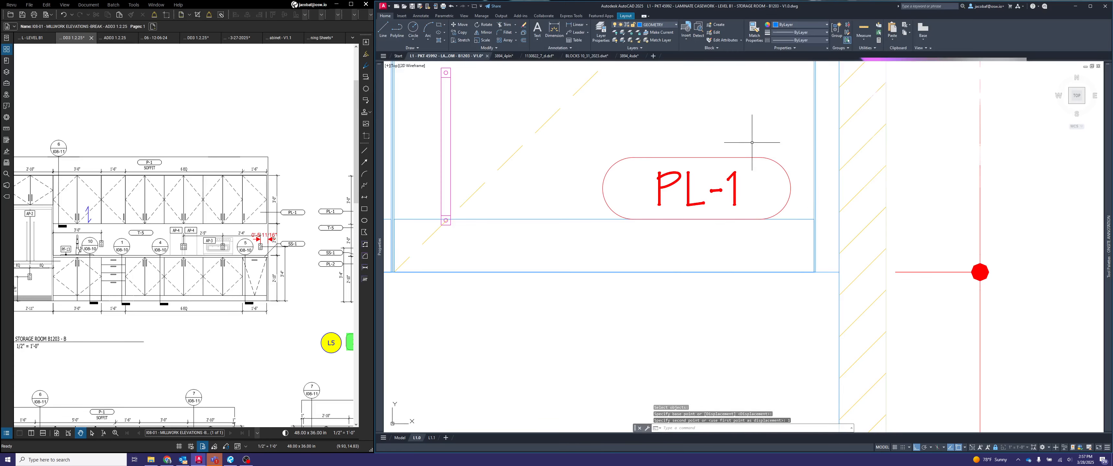
- Move the PL-1 finish symbol 1" up from the upper cabinet's bottom rail line
{"action": "key", "text": "Return"}
{"action": "left_click", "coordinate": [759, 134]}
{"action": "left_click", "coordinate": [741, 162]}
{"action": "key", "text": "Return"}
{"action": "left_click", "coordinate": [758, 140]}
{"action": "type", "text": "1"}
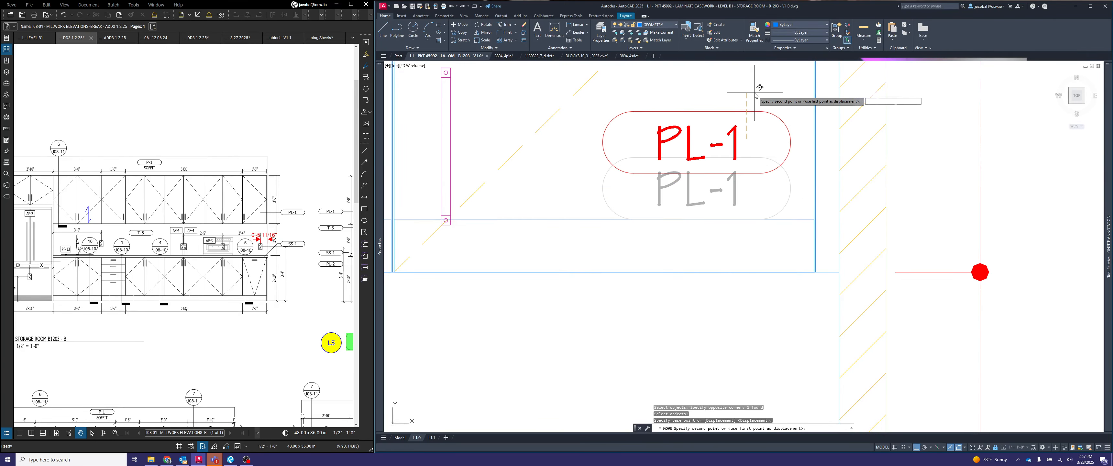
{"action": "key", "text": "Return"}
{"action": "scroll", "coordinate": [770, 192], "scroll_direction": "down", "scroll_amount": 4}
{"action": "key", "text": "Escape"}
{"action": "scroll", "coordinate": [779, 204], "scroll_direction": "down", "scroll_amount": 3}
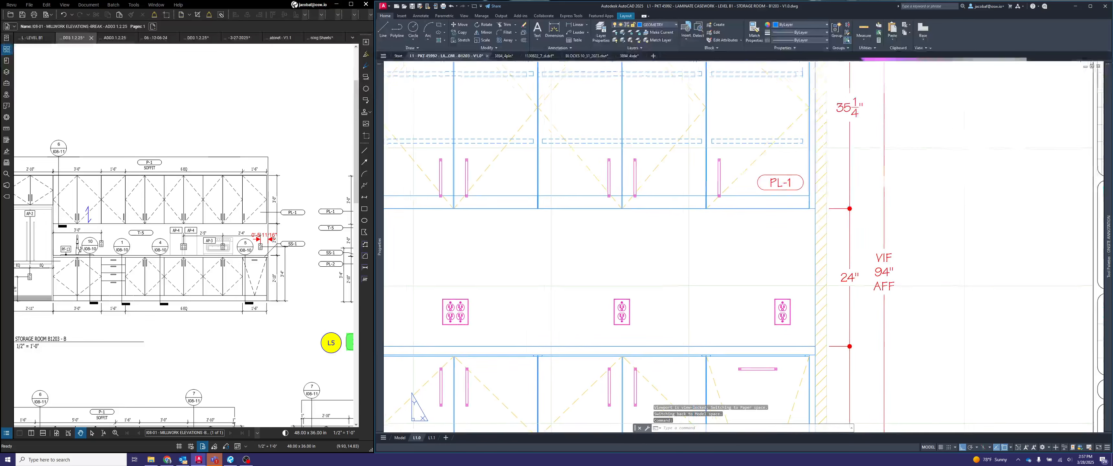
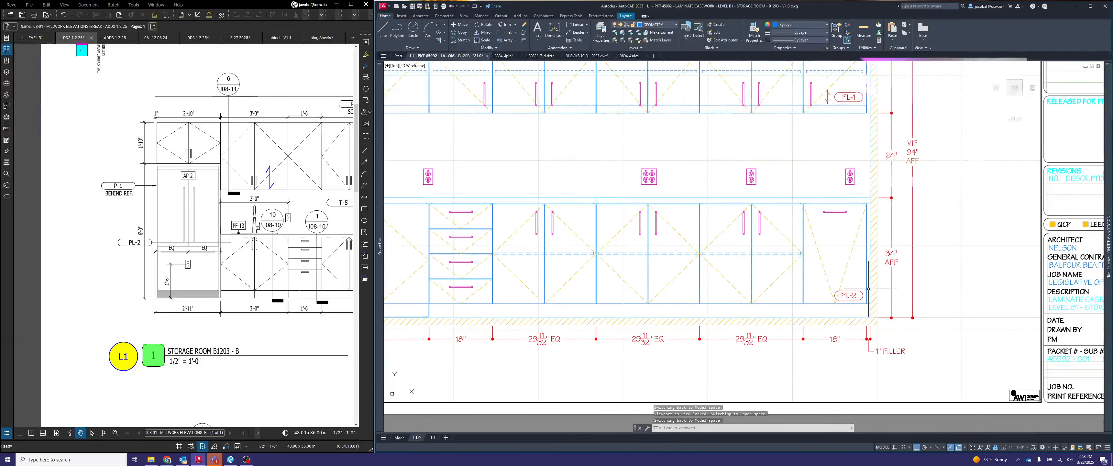
{"action": "key", "text": "Escape"}
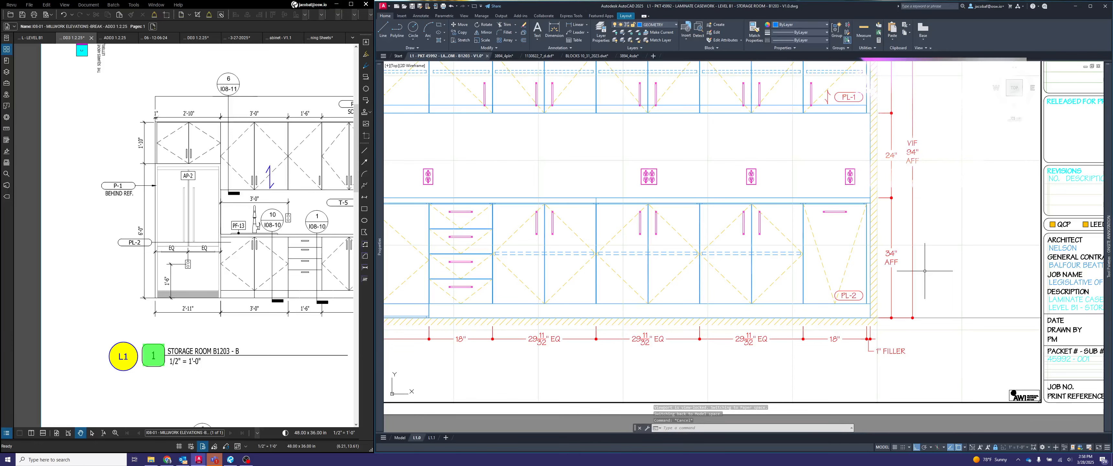
{"action": "key", "text": "Escape"}
{"action": "key", "text": "Escape"}
{"action": "type", "text": "copy"}
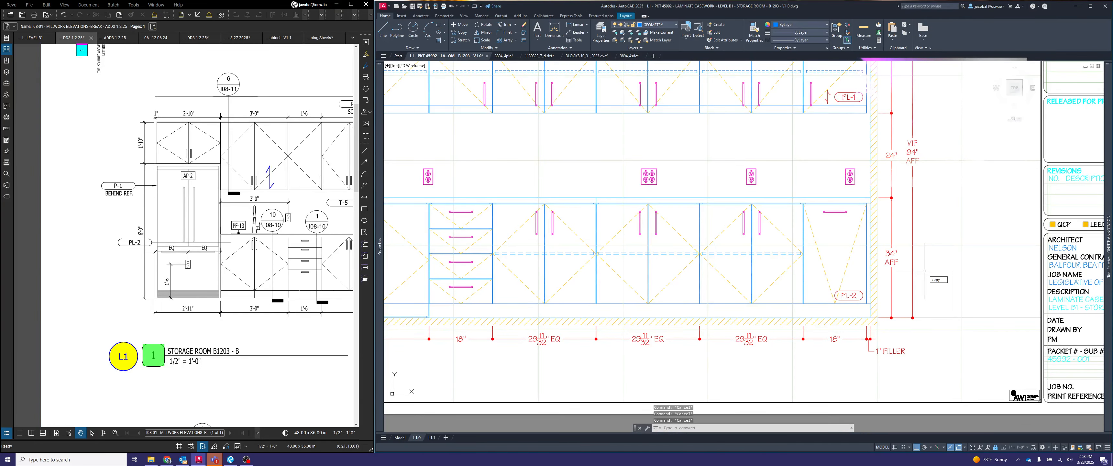
{"action": "key", "text": "Return"}
{"action": "scroll", "coordinate": [848, 283], "scroll_direction": "up", "scroll_amount": 3}
{"action": "left_click", "coordinate": [857, 290]}
{"action": "left_click", "coordinate": [851, 319]}
{"action": "key", "text": "Escape"}
{"action": "scroll", "coordinate": [925, 307], "scroll_direction": "down", "scroll_amount": 6}
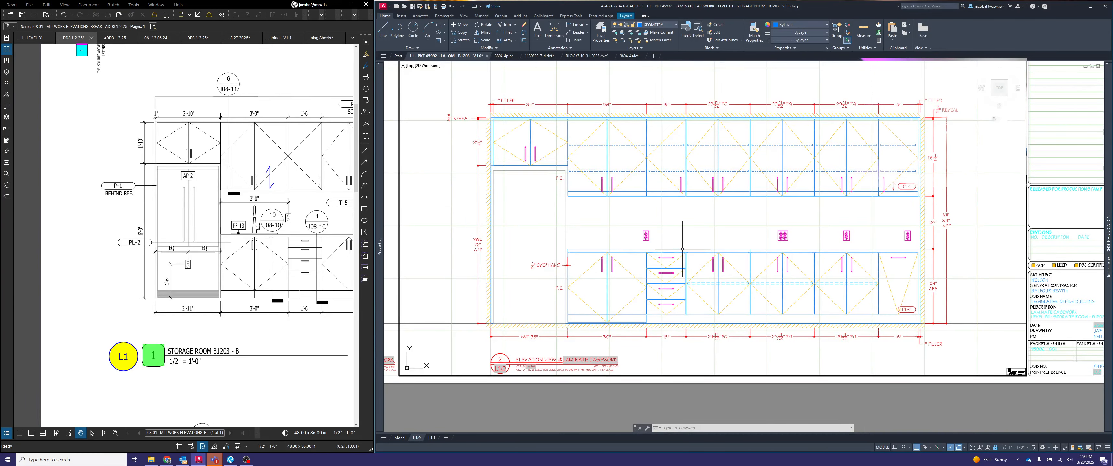
- Copy the F.E. note beside the upper cabinets into the refrigerator opening of the elevation and open the copy for editing
{"action": "middle_click_drag", "start_coordinate": [670, 243], "coordinate": [698, 261]}
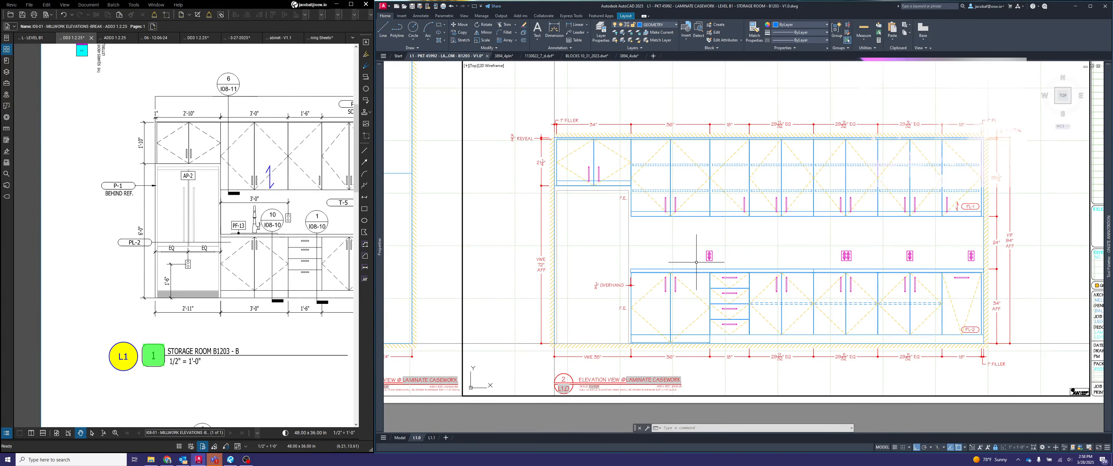
{"action": "middle_click_drag", "start_coordinate": [683, 302], "coordinate": [738, 303]}
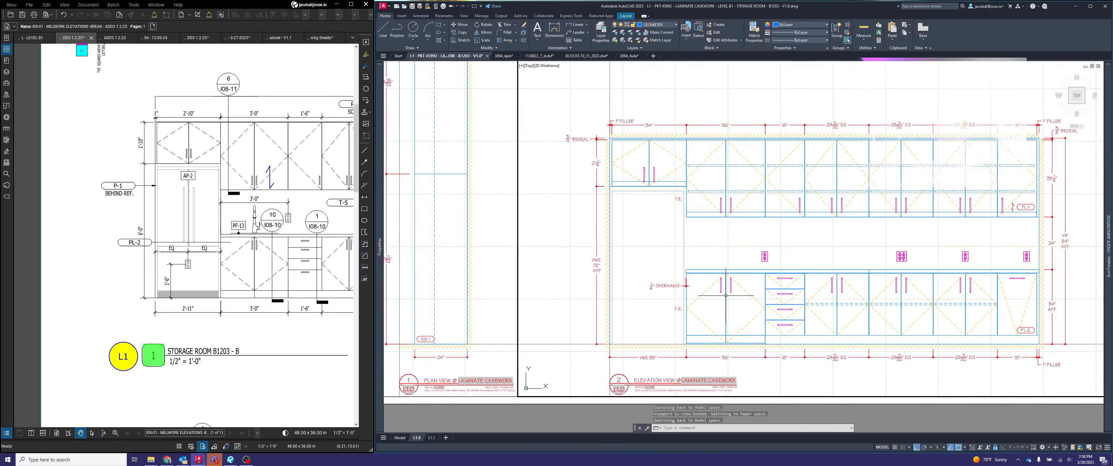
{"action": "middle_click_drag", "start_coordinate": [664, 267], "coordinate": [706, 253]}
{"action": "scroll", "coordinate": [706, 252], "scroll_direction": "up", "scroll_amount": 2}
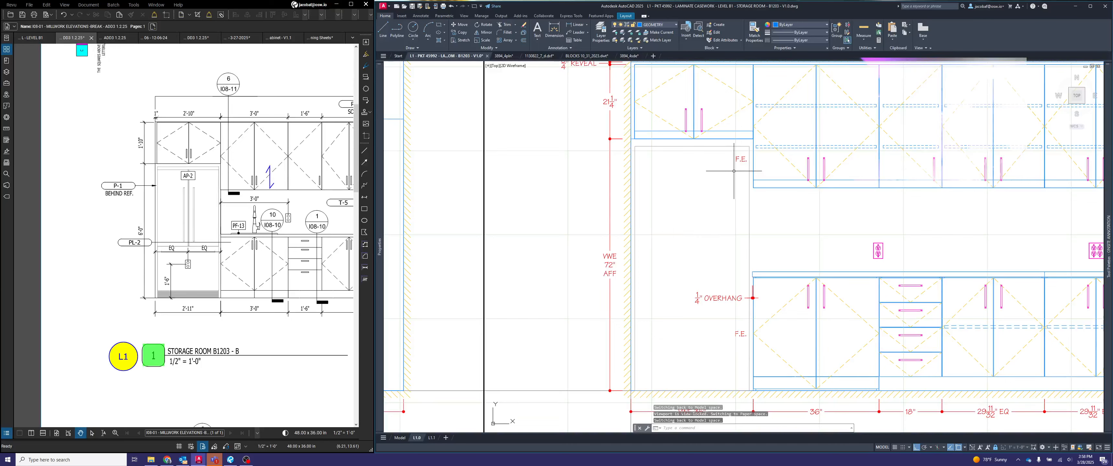
{"action": "left_click", "coordinate": [749, 163]}
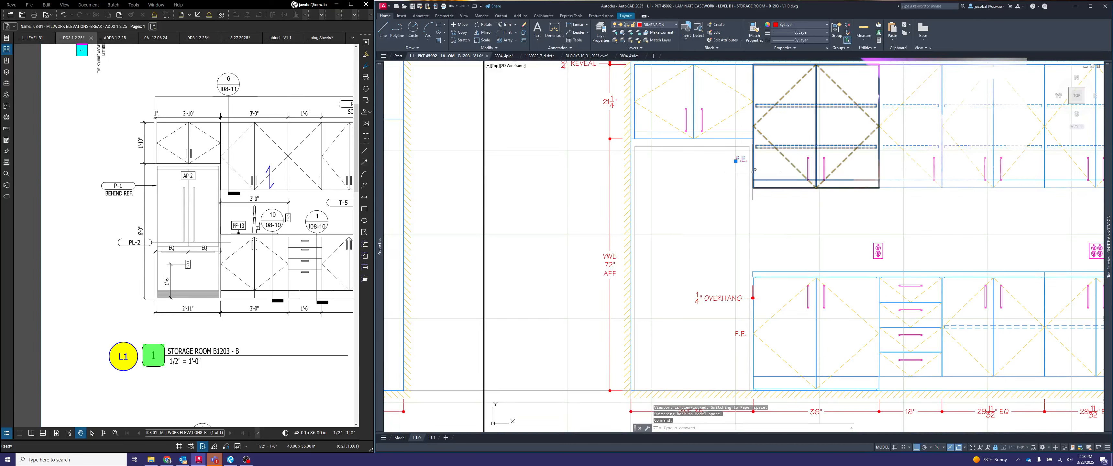
{"action": "key", "text": "ctrl+c"}
{"action": "key", "text": "ctrl+v"}
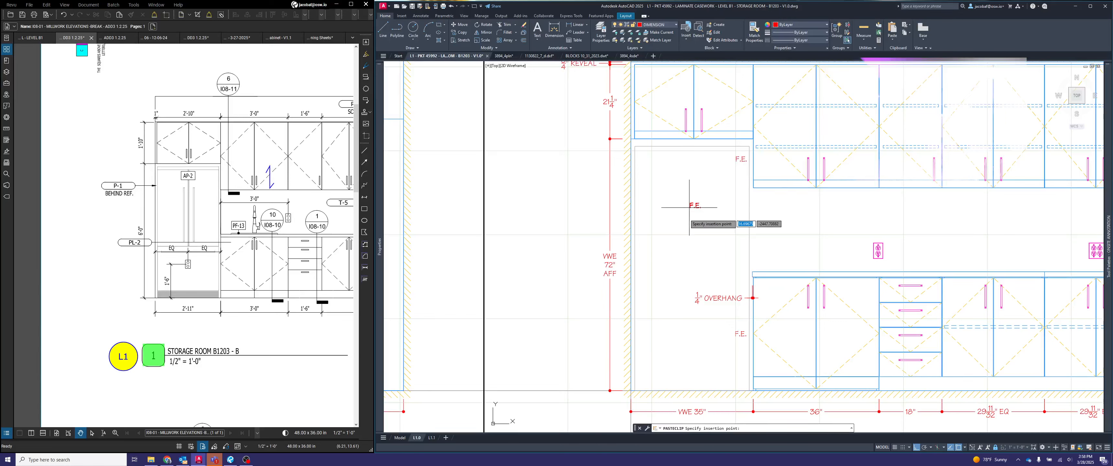
{"action": "left_click", "coordinate": [685, 224]}
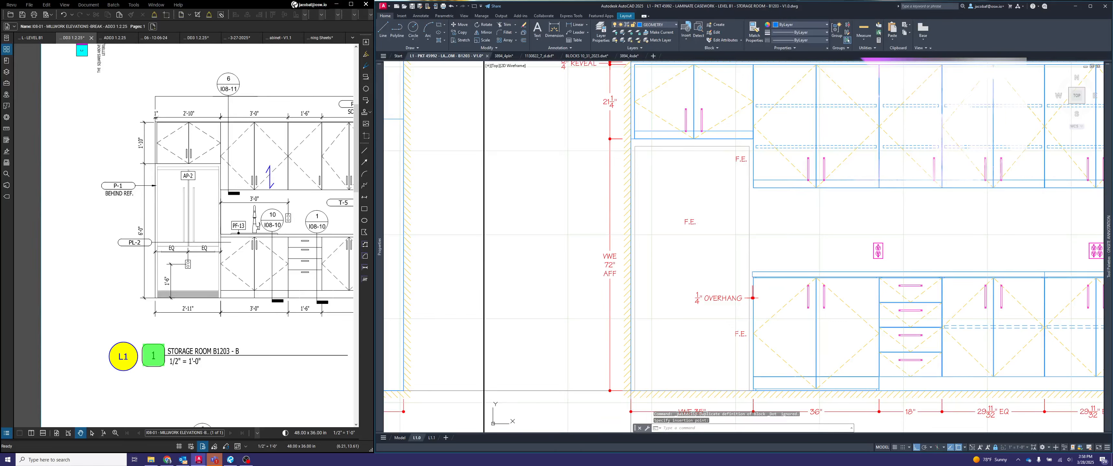
{"action": "double_click", "coordinate": [692, 223]}
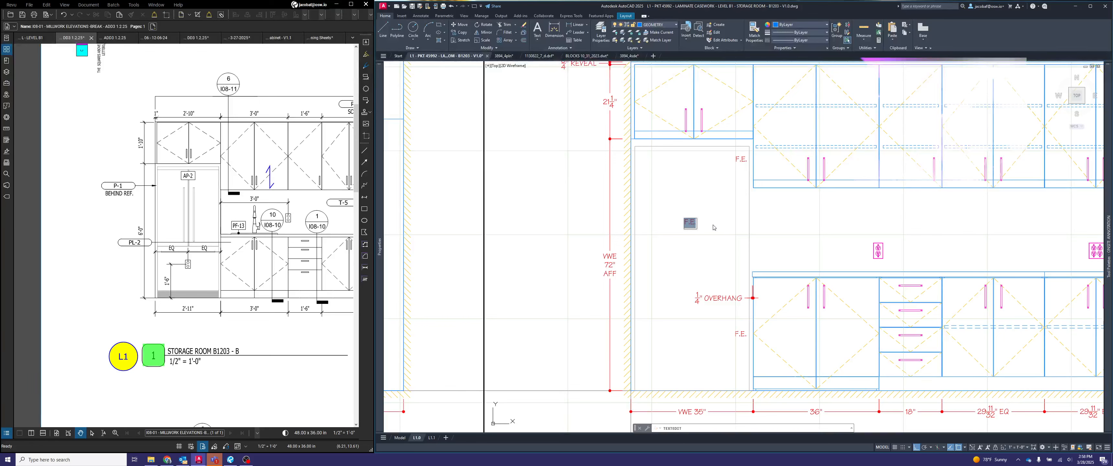
{"action": "left_click", "coordinate": [696, 224]}
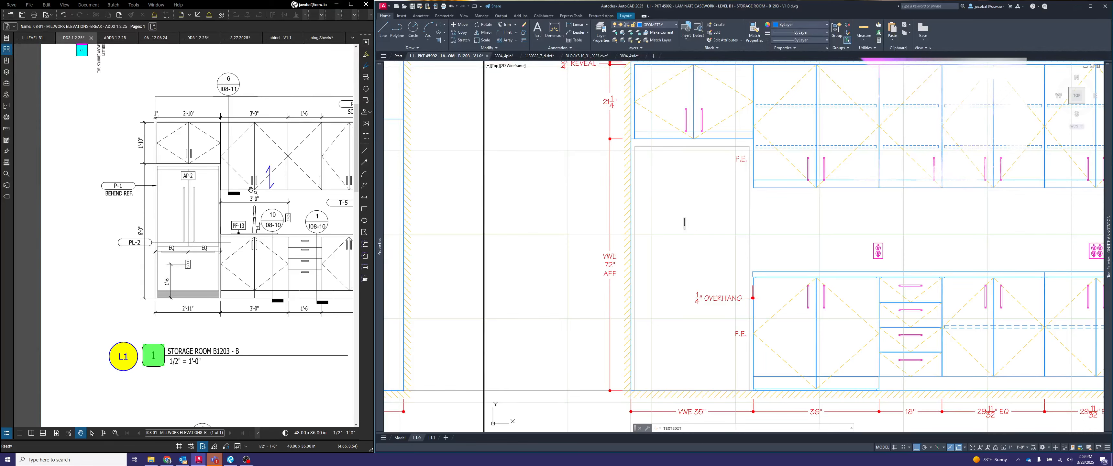
- Switch to the millwork elevations PDF in Revu and examine the AP-2 refrigerator's manufacturer and product name in the appliance schedule
{"action": "left_click_drag", "start_coordinate": [277, 243], "coordinate": [262, 258]}
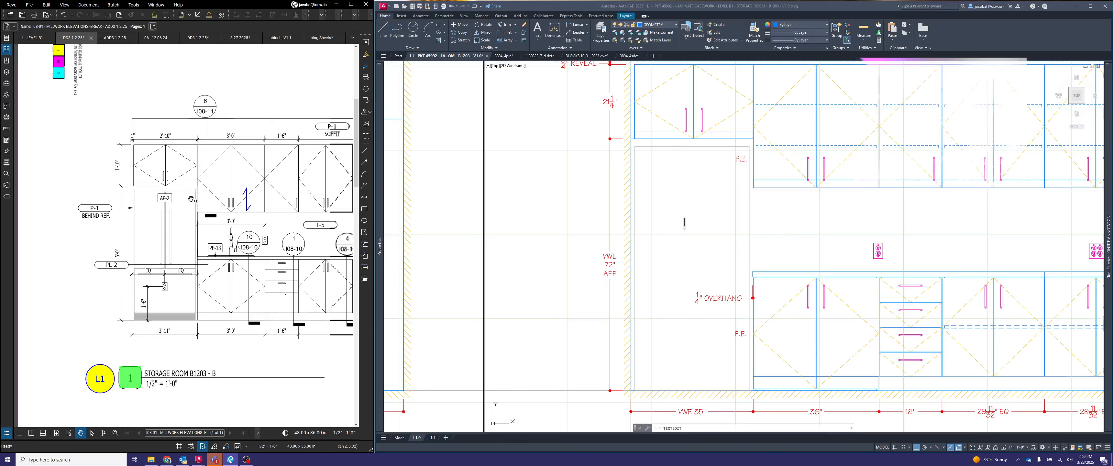
{"action": "scroll", "coordinate": [169, 194], "scroll_direction": "up", "scroll_amount": 3}
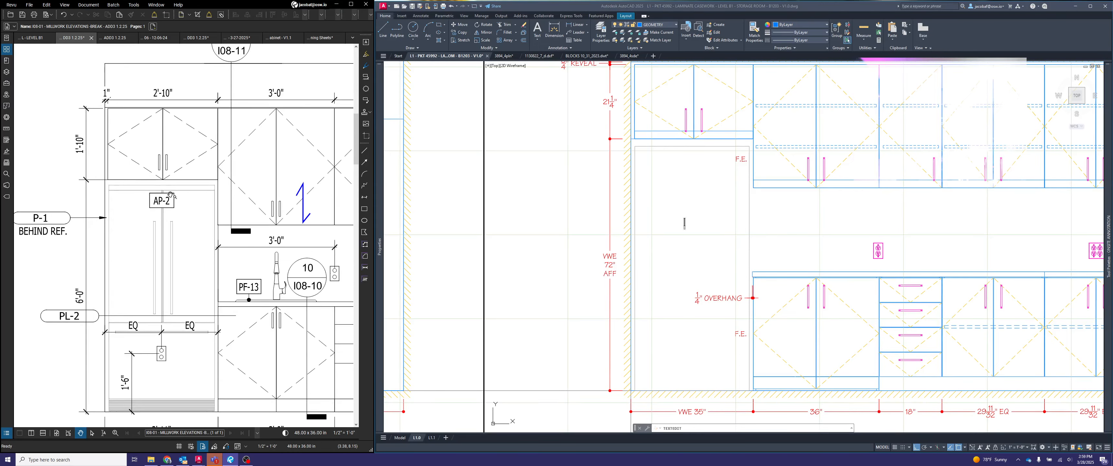
{"action": "scroll", "coordinate": [170, 195], "scroll_direction": "down", "scroll_amount": 6}
{"action": "scroll", "coordinate": [235, 212], "scroll_direction": "up", "scroll_amount": 2}
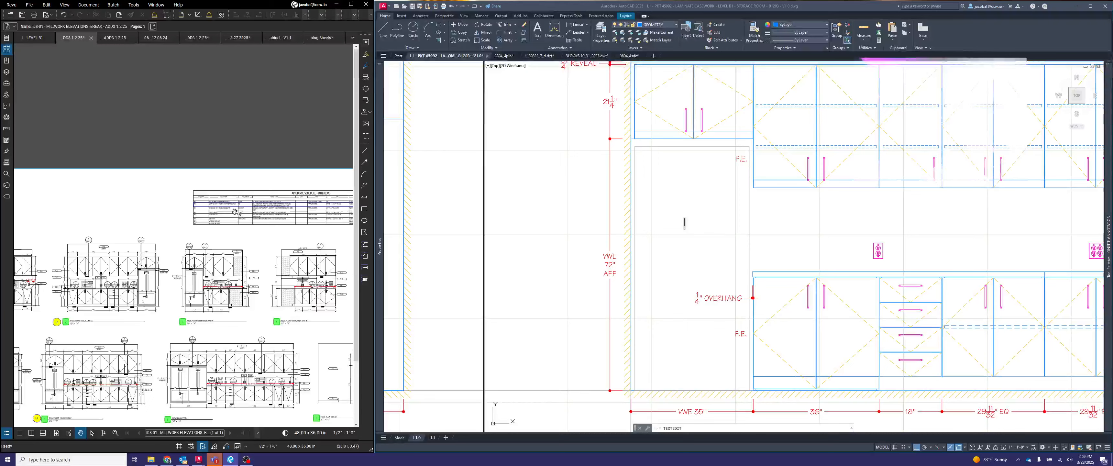
{"action": "scroll", "coordinate": [235, 212], "scroll_direction": "up", "scroll_amount": 4}
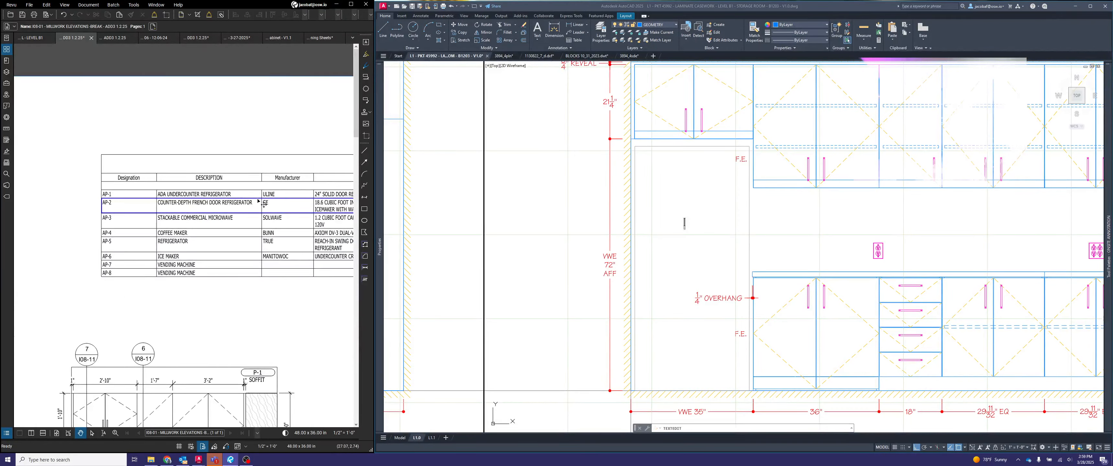
{"action": "scroll", "coordinate": [264, 204], "scroll_direction": "down", "scroll_amount": 2}
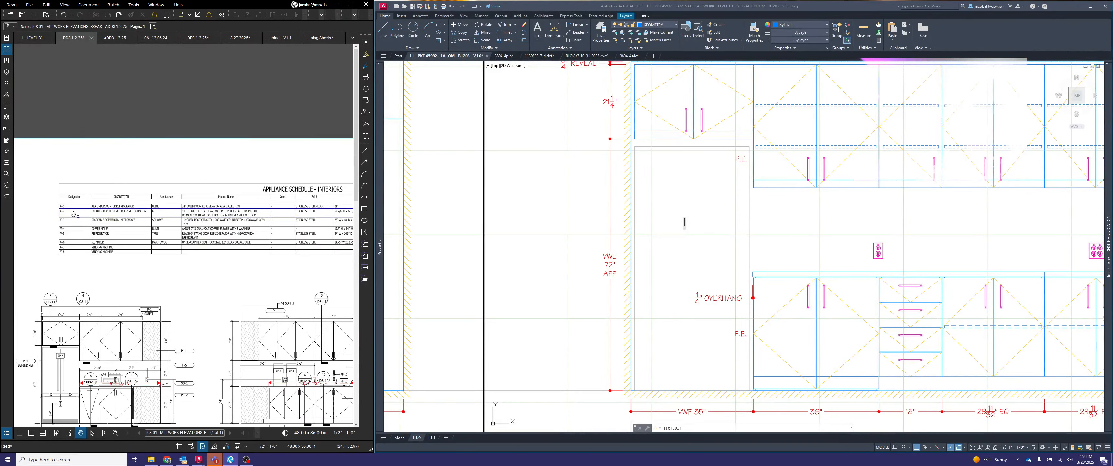
{"action": "scroll", "coordinate": [74, 215], "scroll_direction": "up", "scroll_amount": 1}
{"action": "scroll", "coordinate": [180, 234], "scroll_direction": "up", "scroll_amount": 2}
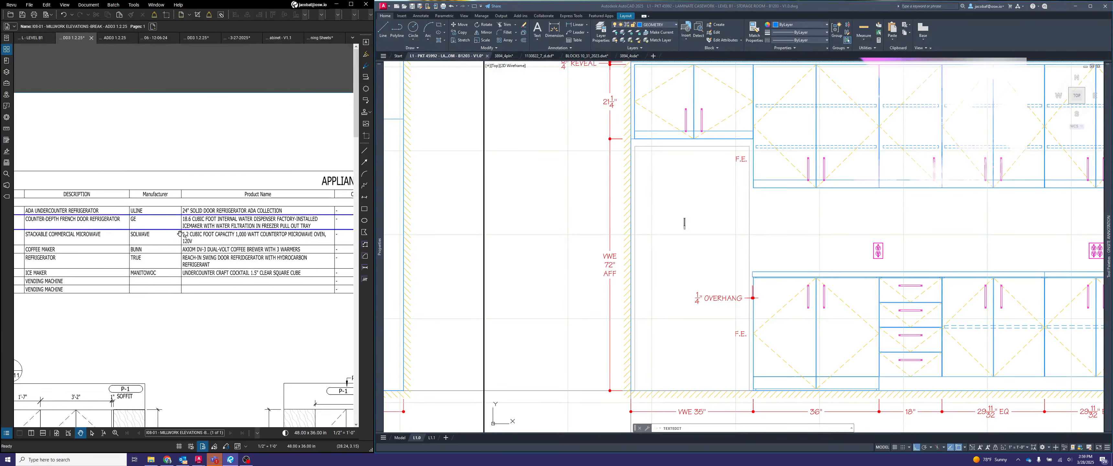
{"action": "scroll", "coordinate": [254, 240], "scroll_direction": "up", "scroll_amount": 1}
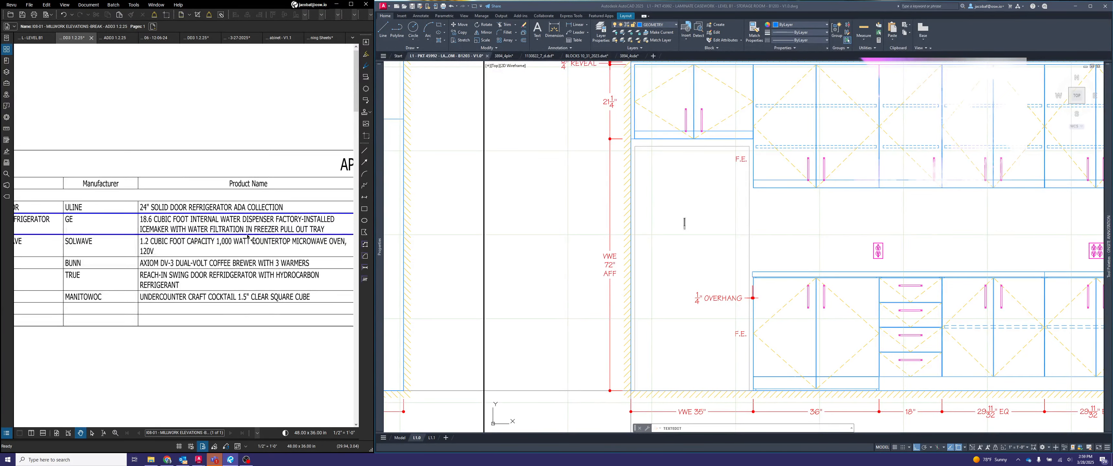
- Back in AutoCAD, replace the copied note's text in the refrigerator opening with "GE REFRIGERATOR B/O"
{"action": "left_click", "coordinate": [684, 223]}
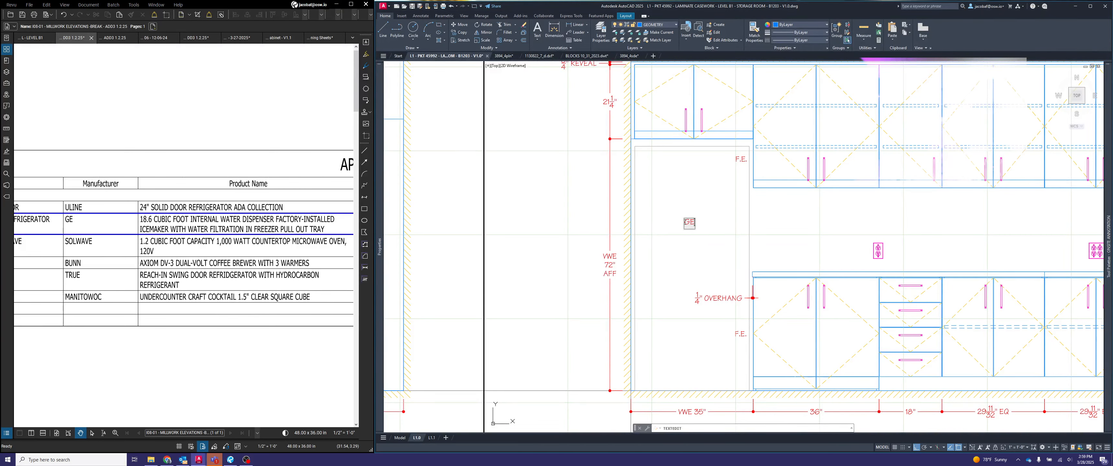
{"action": "type", "text": "GE REFRIGERATOR"}
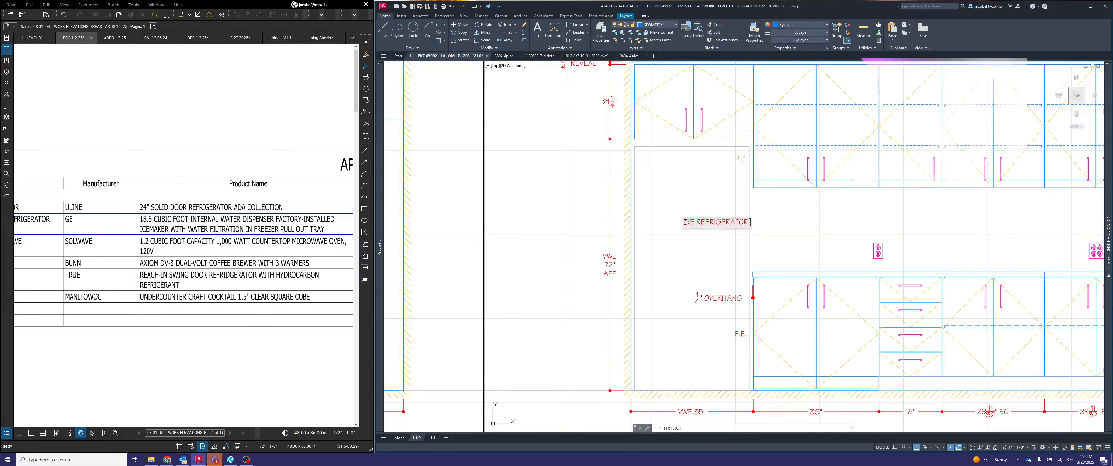
{"action": "type", "text": " B/O"}
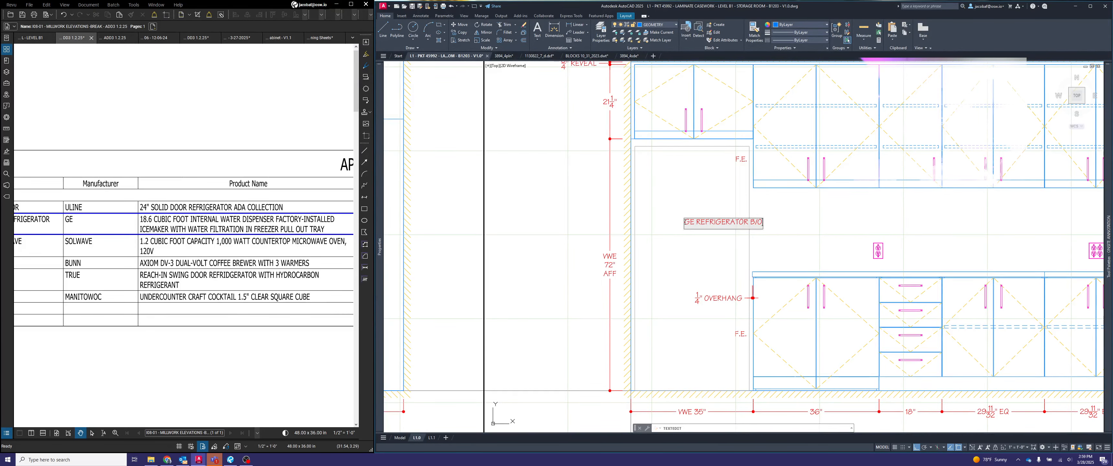
{"action": "key", "text": "Return"}
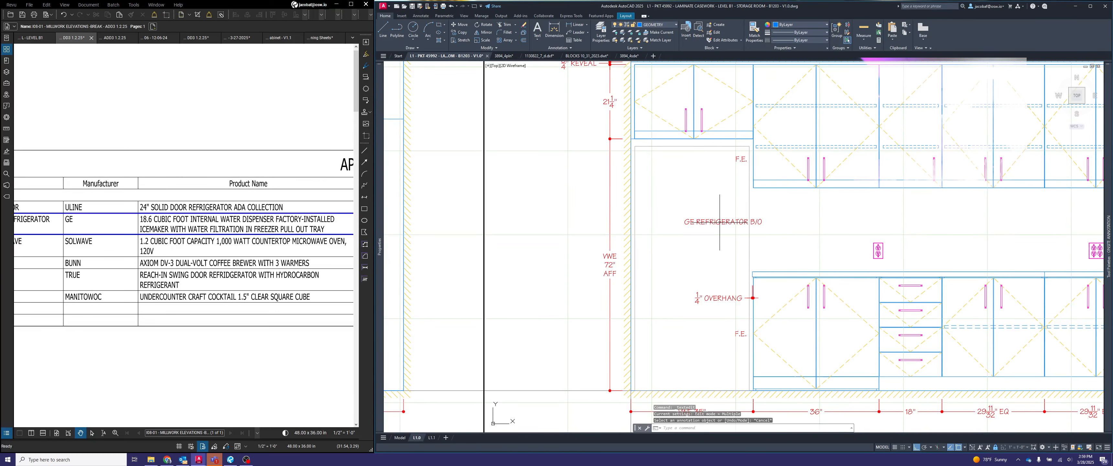
{"action": "left_click", "coordinate": [761, 224]}
{"action": "left_click", "coordinate": [761, 224]}
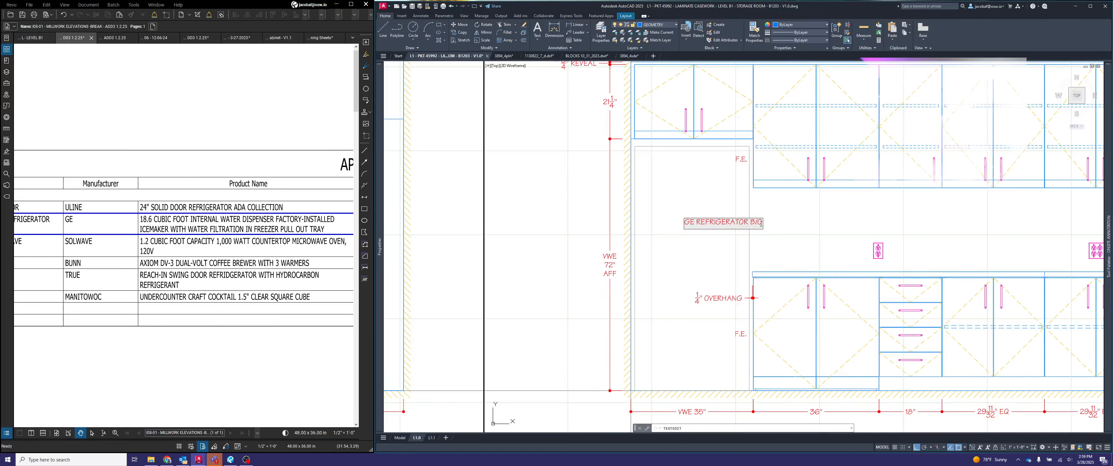
{"action": "key", "text": "Escape"}
{"action": "key", "text": "Escape"}
- Move the GE REFRIGERATOR B/O note horizontally so it sits centred within the refrigerator opening
{"action": "type", "text": "m"}
{"action": "key", "text": "Return"}
{"action": "left_click", "coordinate": [728, 221]}
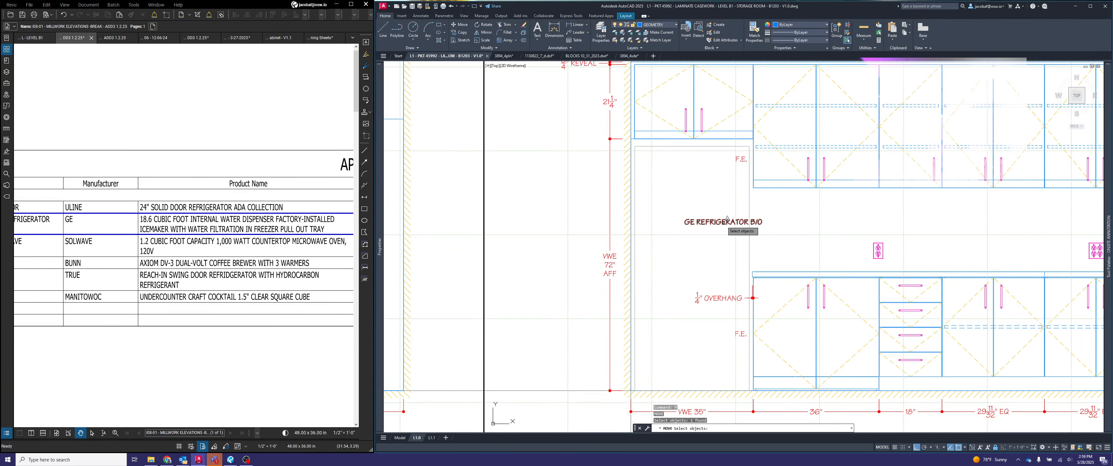
{"action": "key", "text": "Return"}
{"action": "left_click", "coordinate": [733, 221]}
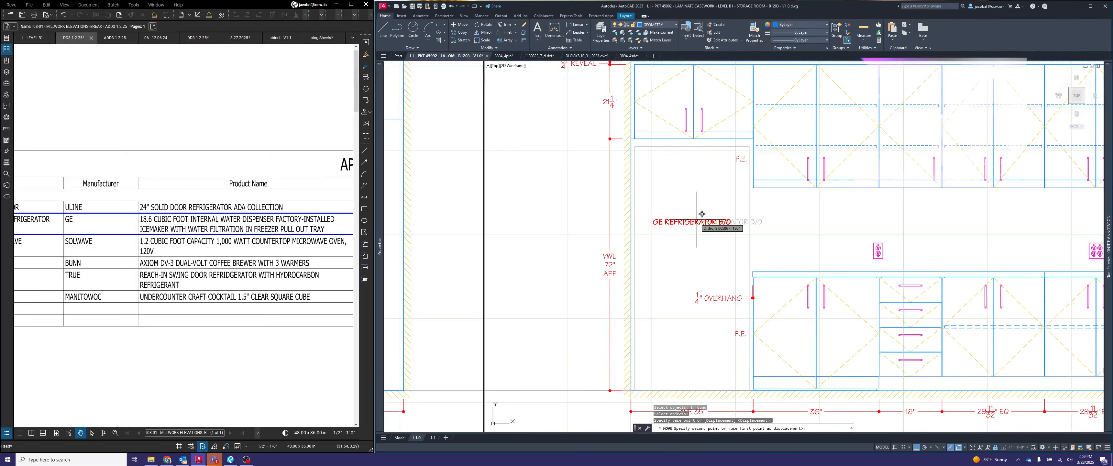
{"action": "left_click", "coordinate": [698, 219]}
- Create a multiline text box above the existing note in the refrigerator opening, reading "GE REFRIGERATOR B/O"
{"action": "type", "text": "mte"}
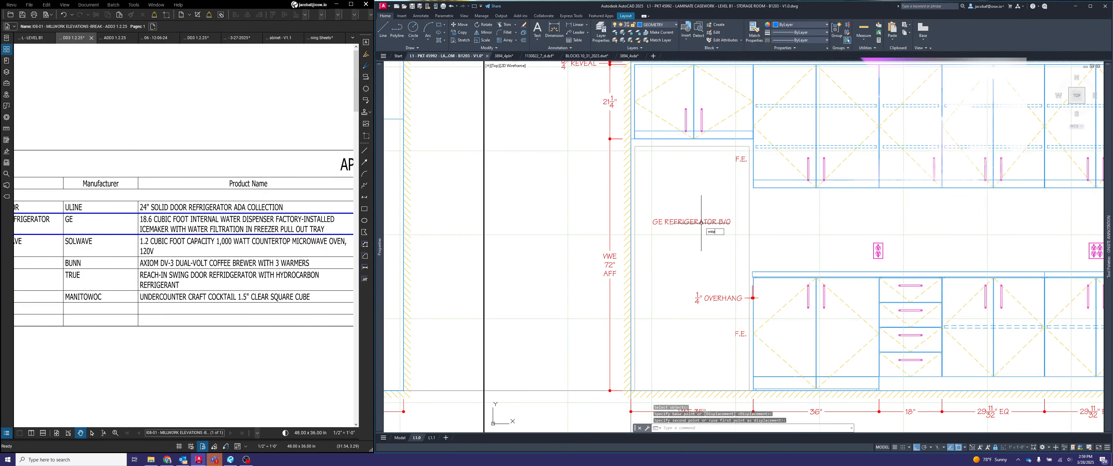
{"action": "type", "text": "xt"}
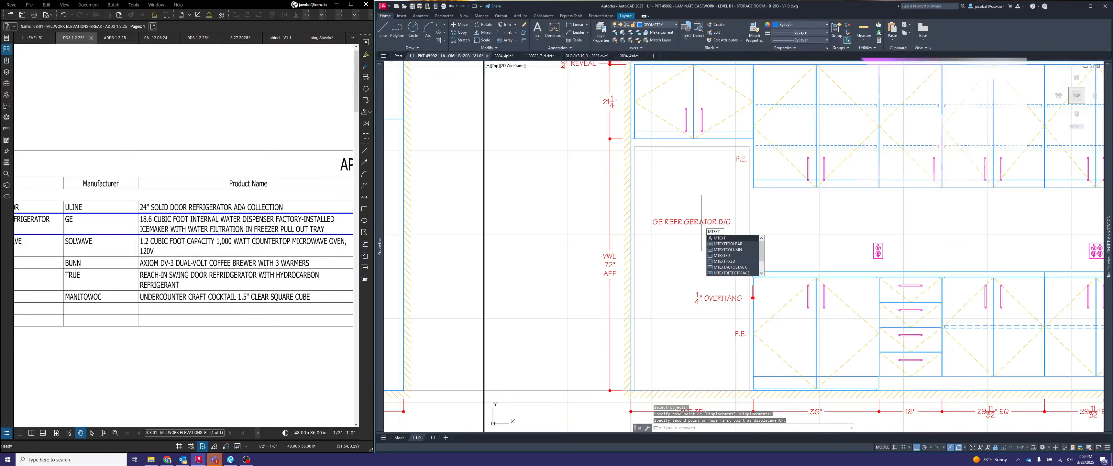
{"action": "key", "text": "Return"}
{"action": "left_click", "coordinate": [648, 169]}
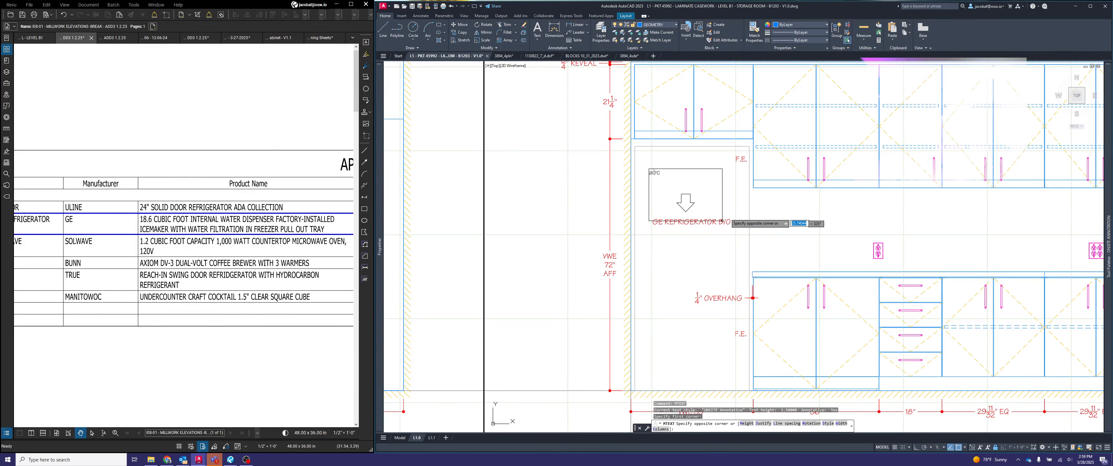
{"action": "left_click", "coordinate": [722, 221]}
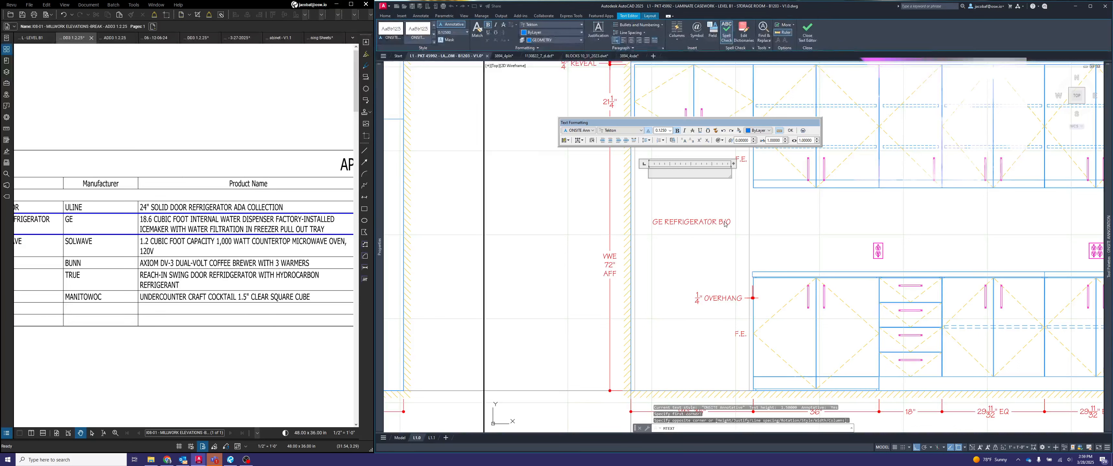
{"action": "type", "text": "GE REFRIGERATOR B/O"}
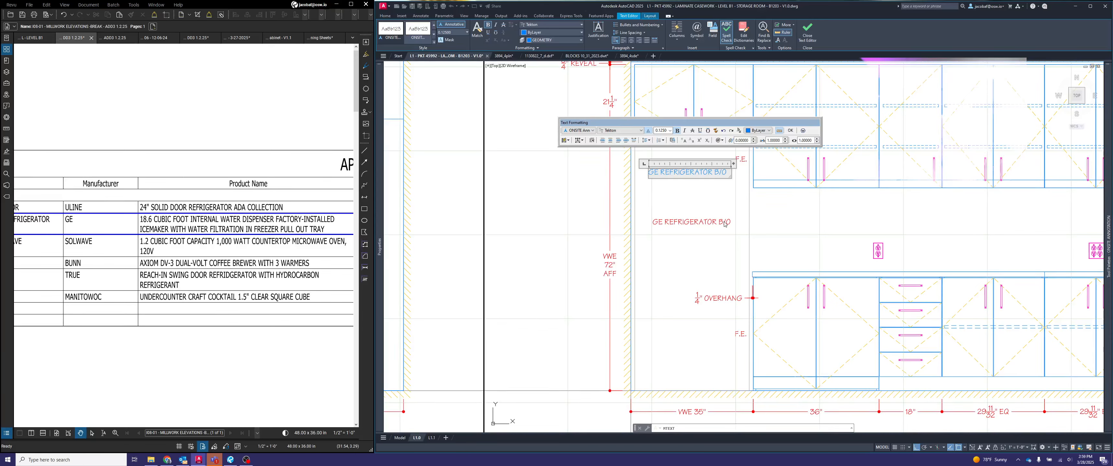
- Look up the AP-2 refrigerator's size in the appliance schedule and add "69-7/8"H X 32-3/4"W X 31"D" below GE REFRIGERATOR B/O in the new note
{"action": "scroll", "coordinate": [263, 268], "scroll_direction": "down", "scroll_amount": 3}
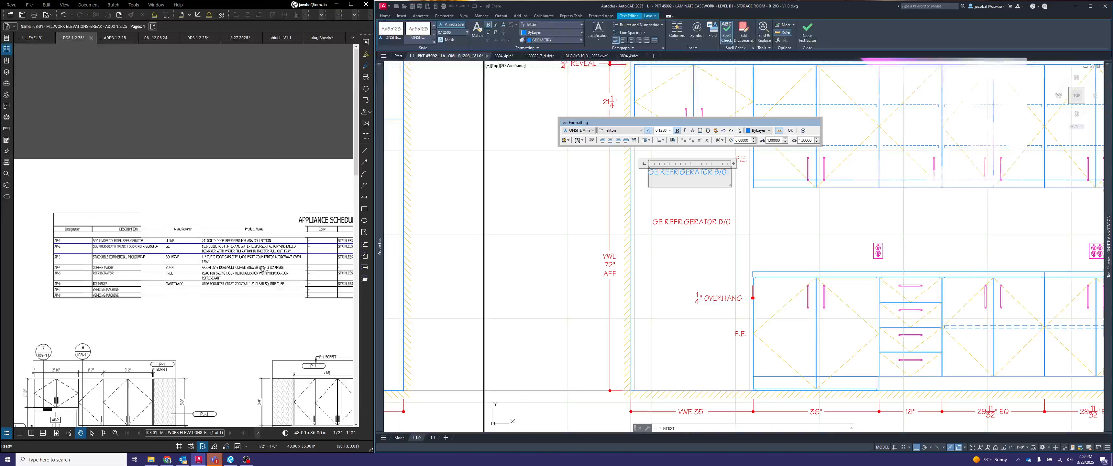
{"action": "scroll", "coordinate": [329, 288], "scroll_direction": "right", "scroll_amount": 2}
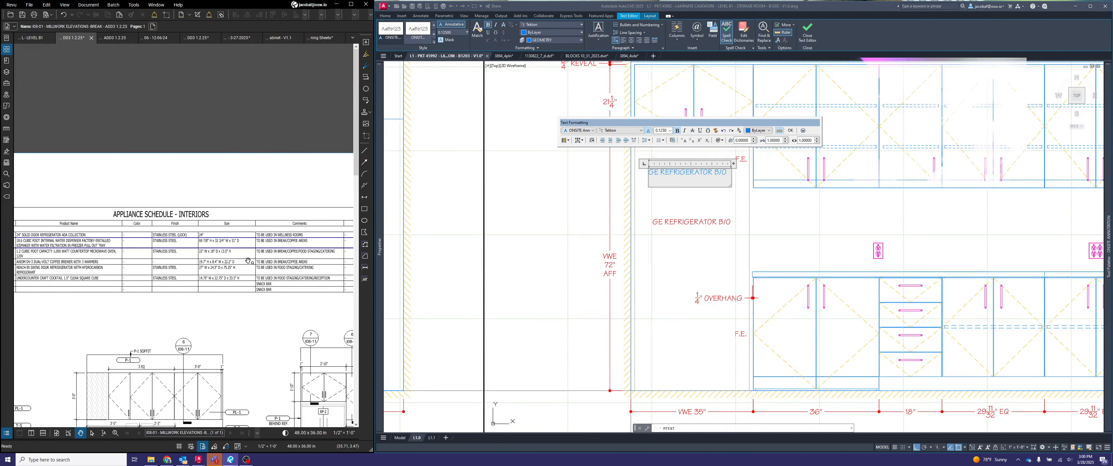
{"action": "scroll", "coordinate": [255, 261], "scroll_direction": "up", "scroll_amount": 3}
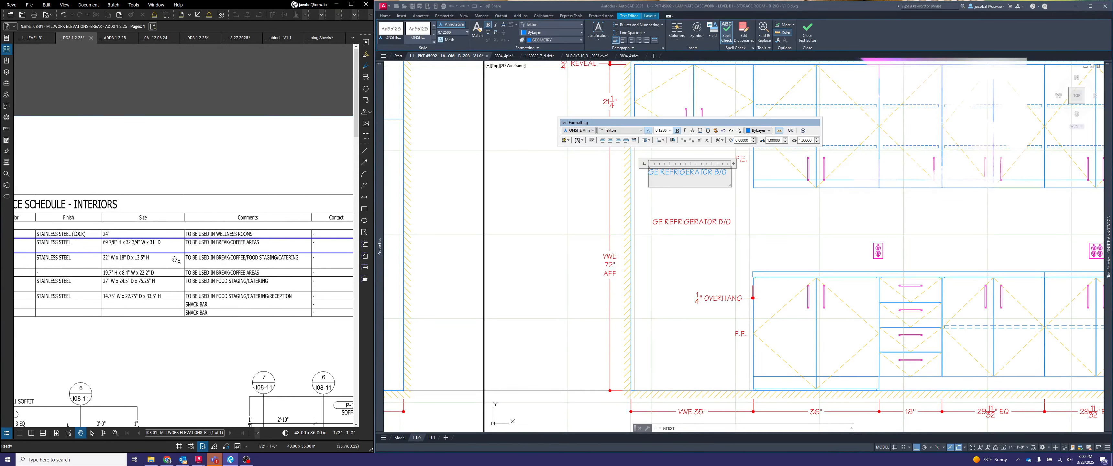
{"action": "scroll", "coordinate": [175, 259], "scroll_direction": "up", "scroll_amount": 3}
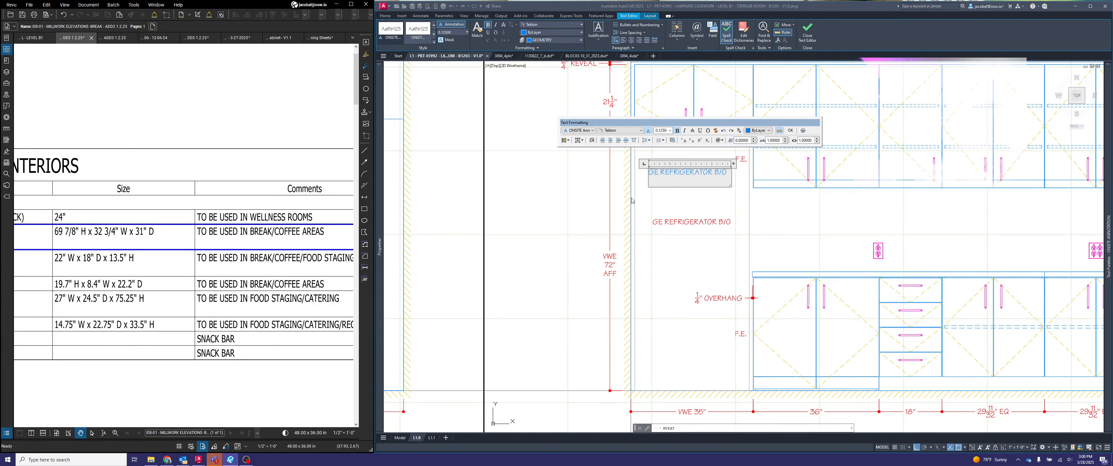
{"action": "left_click", "coordinate": [672, 183]}
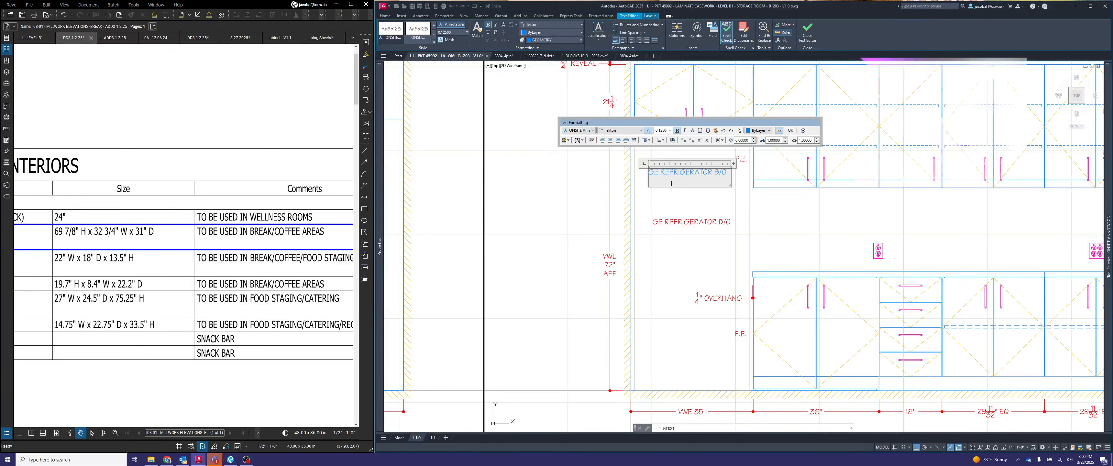
{"action": "type", "text": "69-7/8\"H X 32-3/4\"W X"}
{"action": "type", "text": "31\"D"}
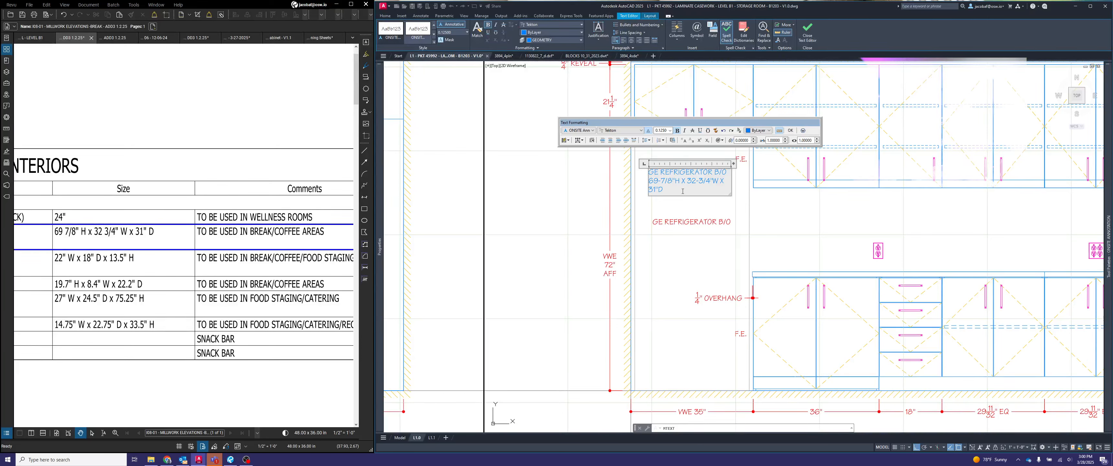
- Centre-justify all the text of the new refrigerator note and finish editing it
{"action": "left_click_drag", "start_coordinate": [683, 191], "coordinate": [647, 174]}
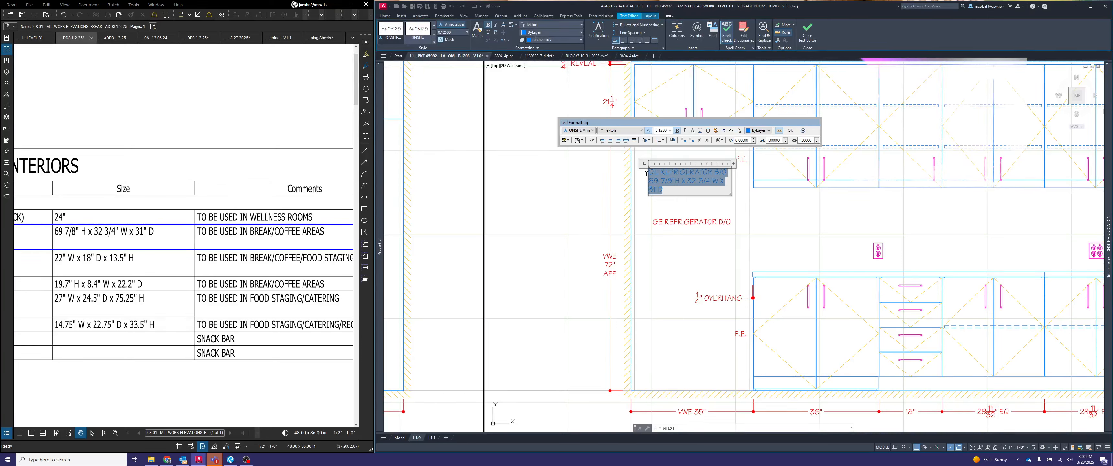
{"action": "left_click", "coordinate": [611, 142]}
{"action": "left_click", "coordinate": [684, 212]}
{"action": "key", "text": "Escape"}
- Delete the older single-line GE REFRIGERATOR B/O note below the new one
{"action": "left_click", "coordinate": [693, 196]}
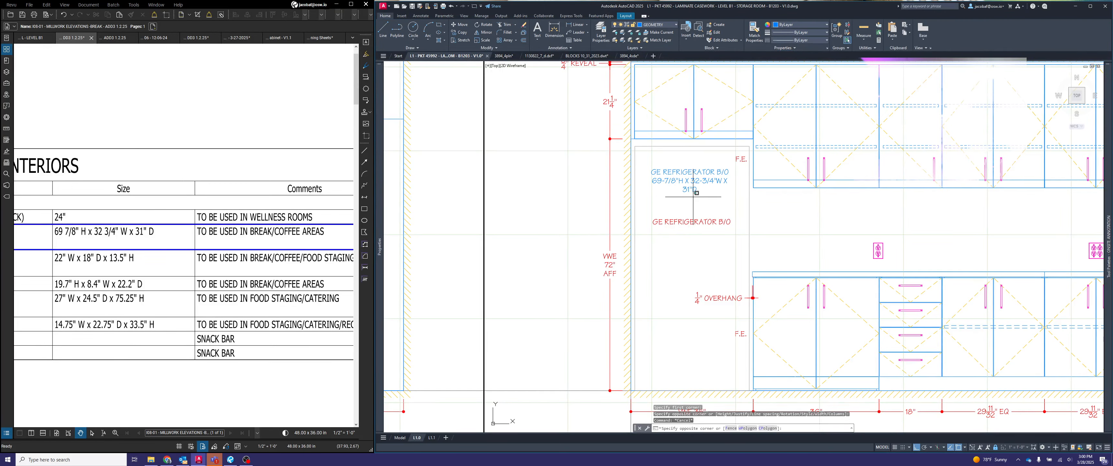
{"action": "left_click", "coordinate": [682, 227]}
{"action": "key", "text": "Delete"}
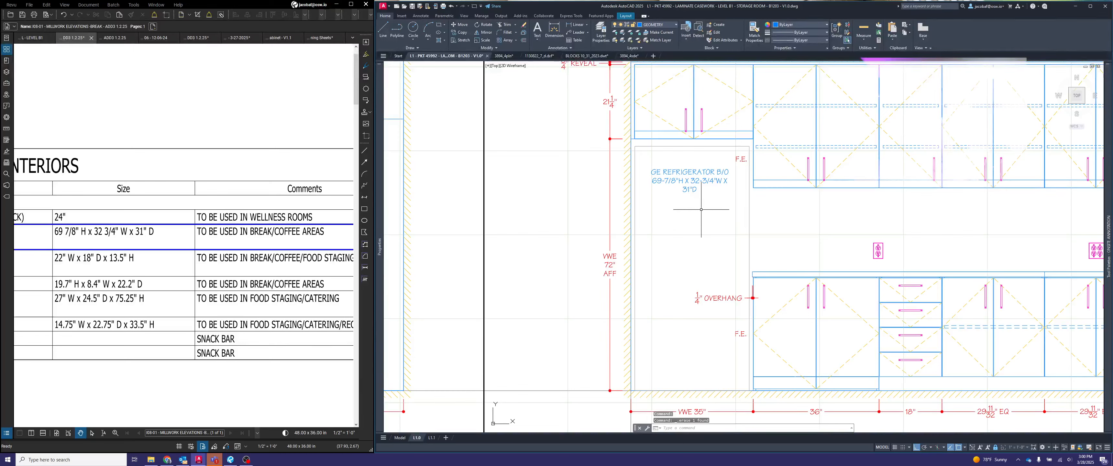
- Move the refrigerator note with the dimensions straight down towards the middle of the refrigerator opening
{"action": "type", "text": "m"}
{"action": "key", "text": "space"}
{"action": "left_click", "coordinate": [701, 210]}
{"action": "left_click", "coordinate": [697, 184]}
{"action": "key", "text": "space"}
{"action": "left_click", "coordinate": [697, 184]}
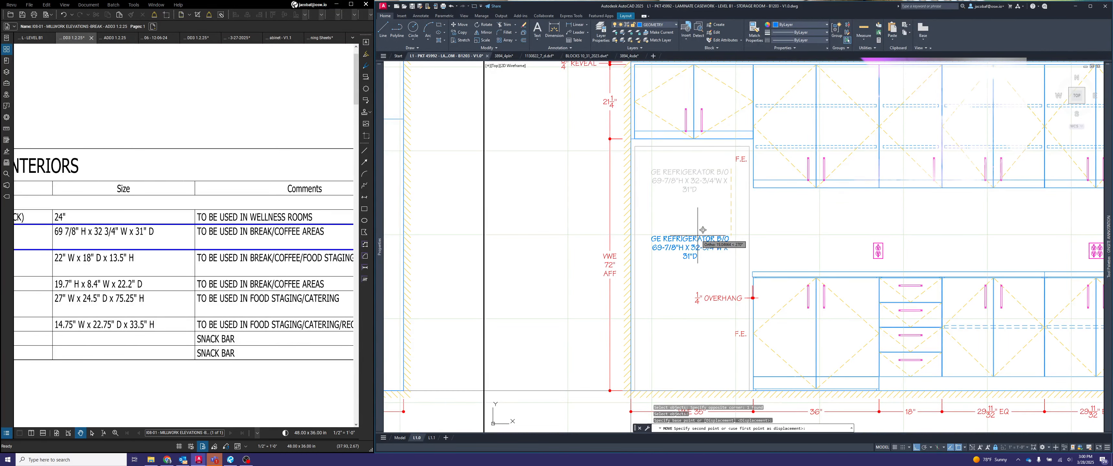
{"action": "left_click", "coordinate": [704, 225]}
{"action": "key", "text": "Escape"}
- Assign the refrigerator note to the DIMENSION layer
{"action": "left_click", "coordinate": [705, 231]}
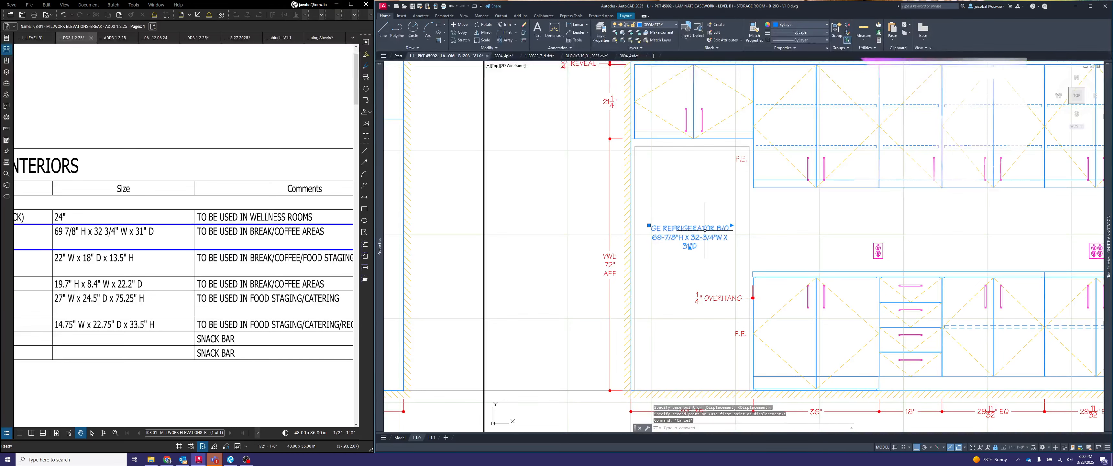
{"action": "left_click", "coordinate": [657, 24]}
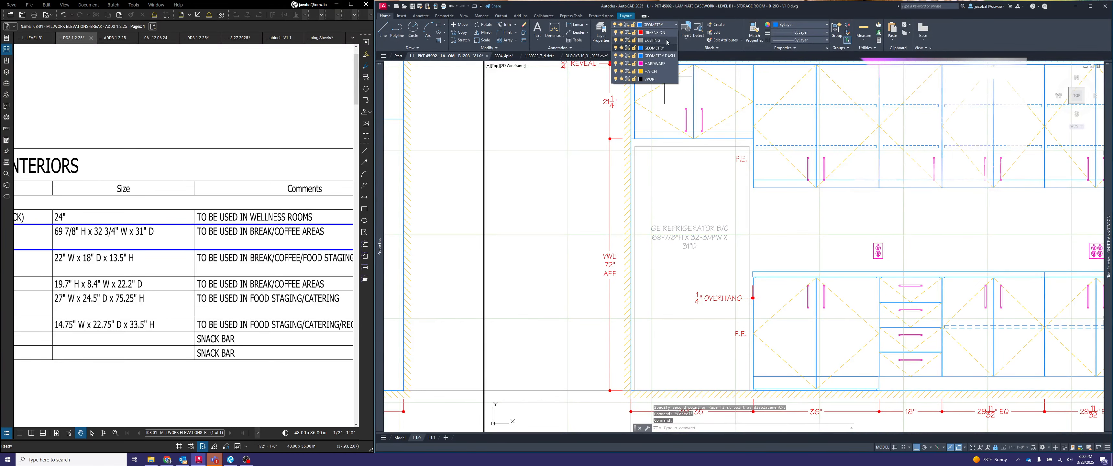
{"action": "left_click", "coordinate": [648, 38]}
{"action": "scroll", "coordinate": [773, 179], "scroll_direction": "down", "scroll_amount": 5}
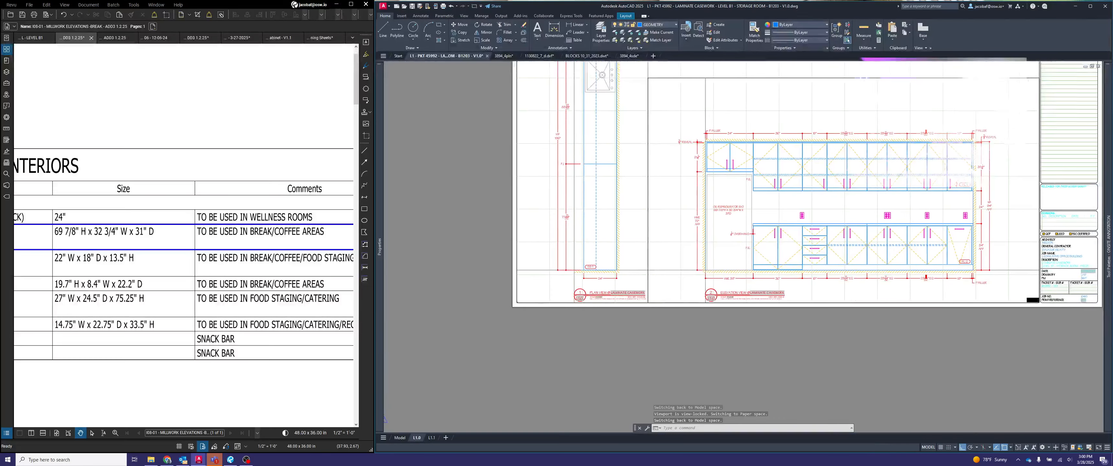
{"action": "scroll", "coordinate": [845, 236], "scroll_direction": "up", "scroll_amount": 2}
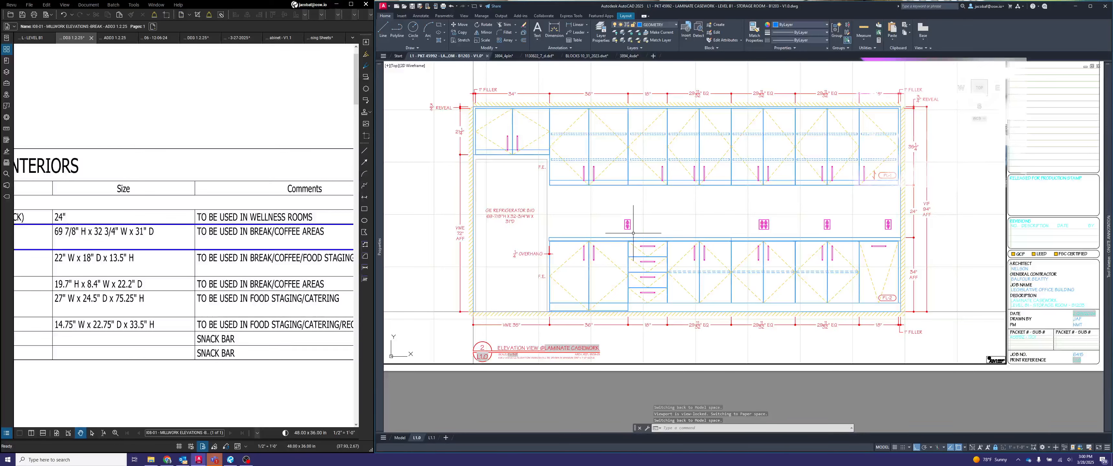
{"action": "type", "text": "C"}
{"action": "key", "text": "Return"}
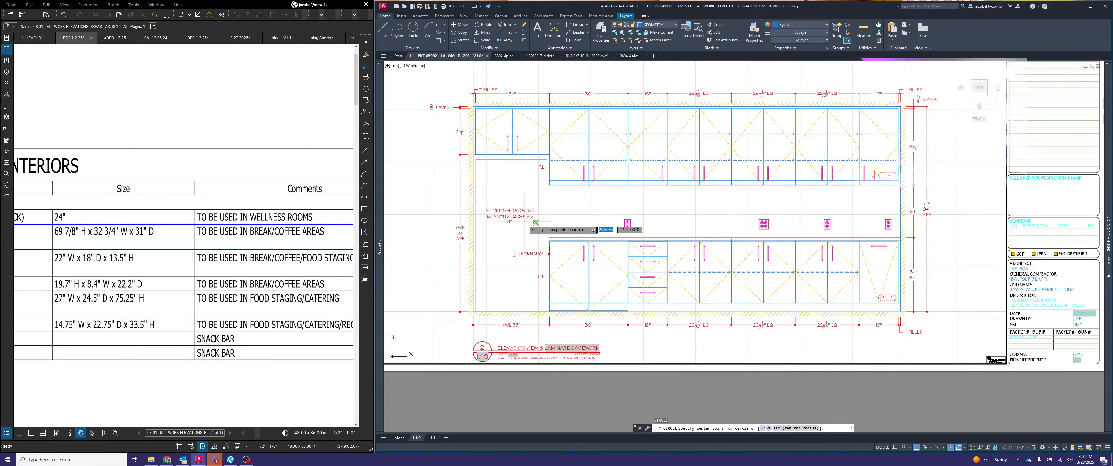
{"action": "key", "text": "Escape"}
- Copy the refrigerator note horizontally into the backsplash area between the upper and base cabinets
{"action": "type", "text": "copy"}
{"action": "key", "text": "Return"}
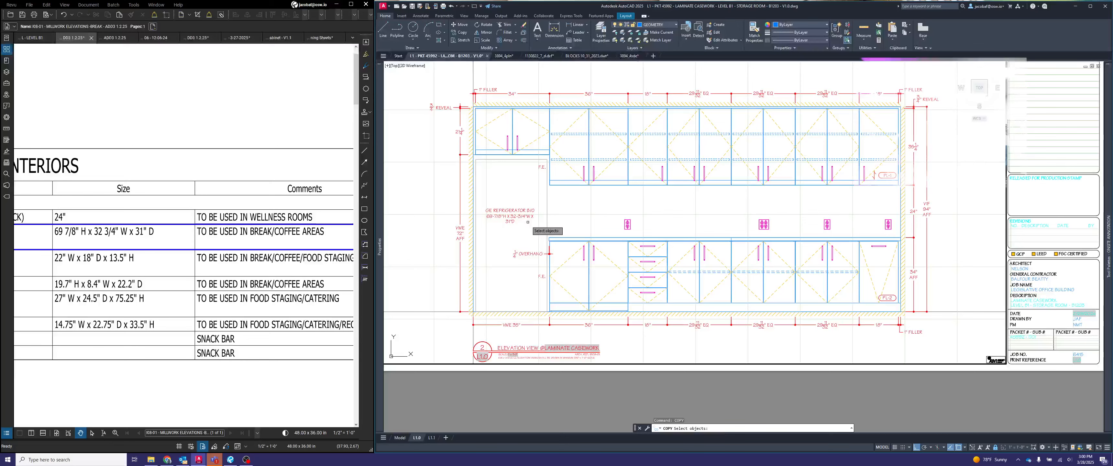
{"action": "left_click", "coordinate": [526, 217]}
{"action": "key", "text": "Return"}
{"action": "left_click", "coordinate": [522, 214]}
{"action": "left_click", "coordinate": [708, 213]}
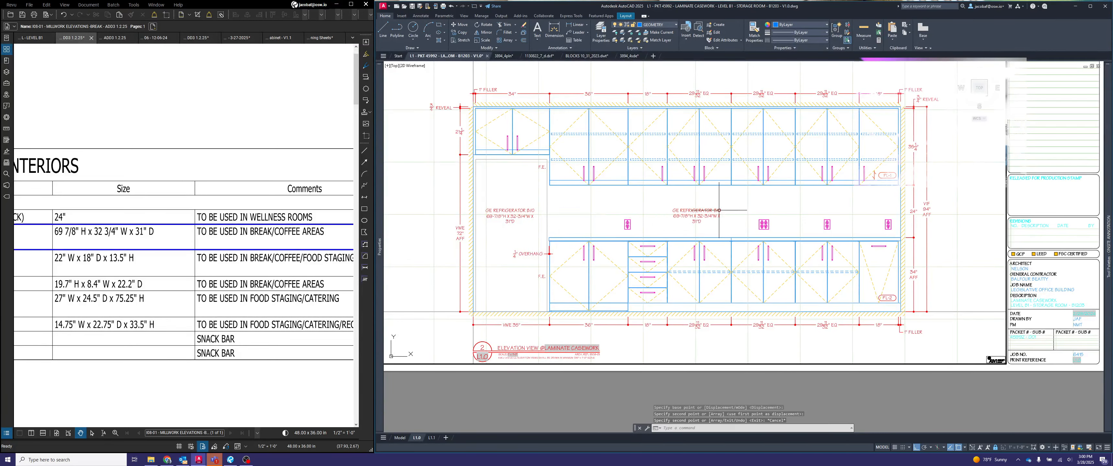
- Replace the copied note's text in the backsplash area with "TILE BACKSPLASH B/O"
{"action": "scroll", "coordinate": [705, 214], "scroll_direction": "up", "scroll_amount": 2}
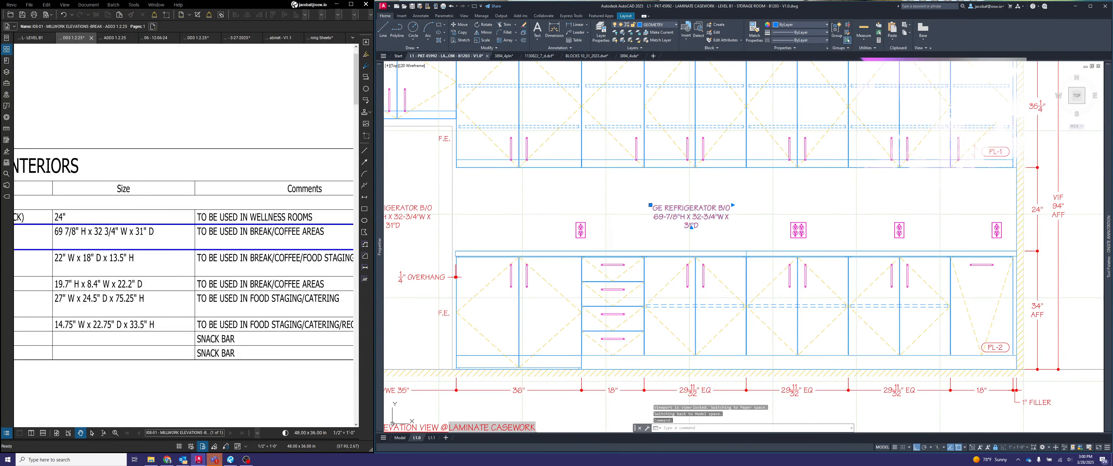
{"action": "double_click", "coordinate": [692, 216]}
{"action": "type", "text": "TILE"}
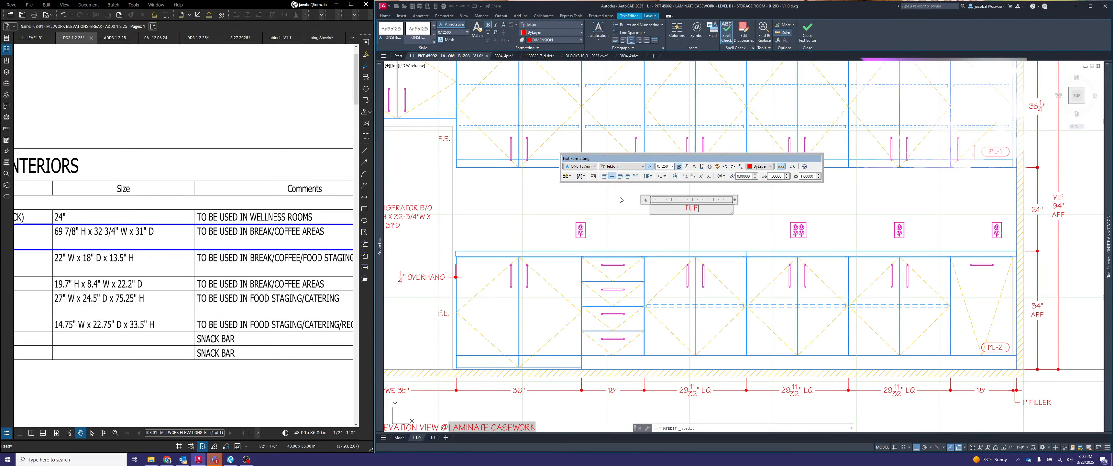
{"action": "type", "text": " BACKSPLASH B/O"}
{"action": "left_click", "coordinate": [744, 242]}
- Examine the backsplash area and outlets on the architect's Storage Room B1203 - B elevation in Revu, and return to AutoCAD
{"action": "scroll", "coordinate": [241, 170], "scroll_direction": "down", "scroll_amount": 5}
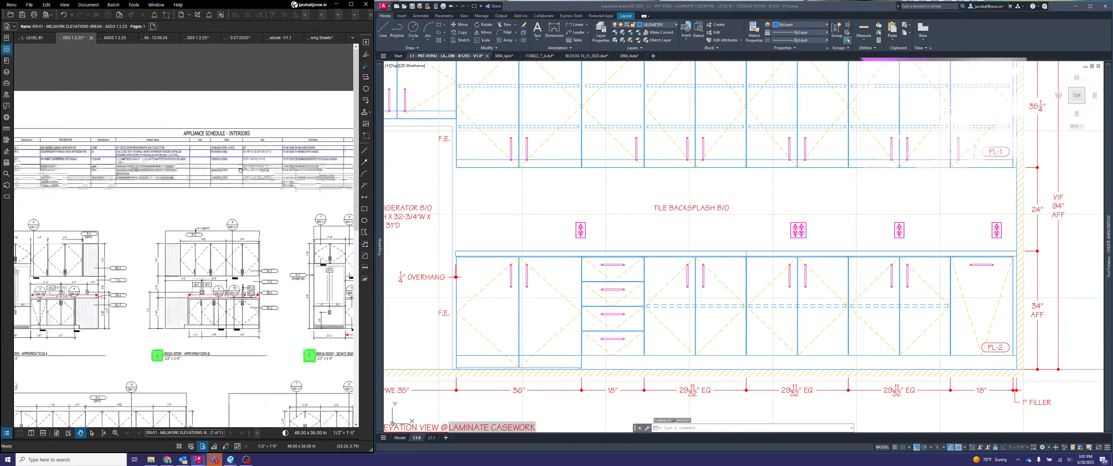
{"action": "scroll", "coordinate": [240, 170], "scroll_direction": "up", "scroll_amount": 8}
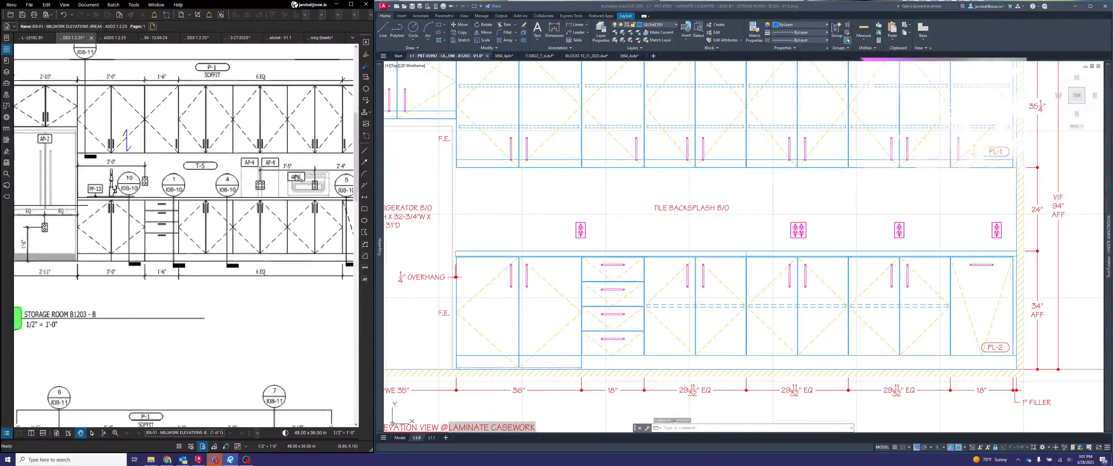
{"action": "scroll", "coordinate": [230, 225], "scroll_direction": "down", "scroll_amount": 3}
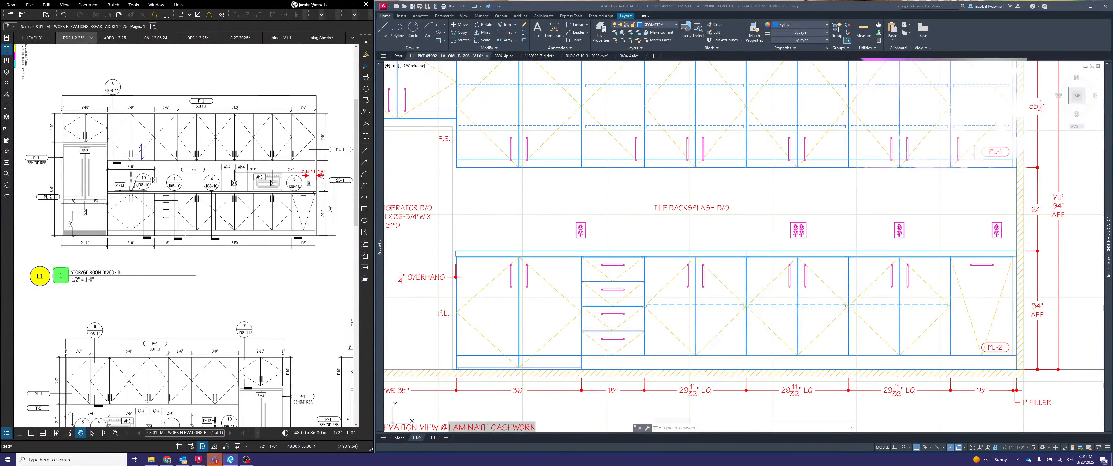
{"action": "middle_click_drag", "start_coordinate": [256, 215], "coordinate": [264, 243]}
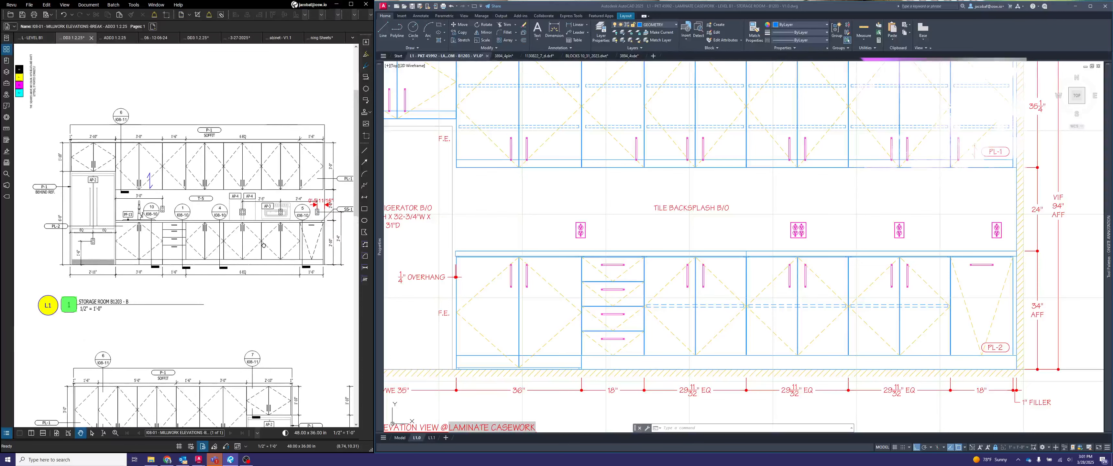
{"action": "left_click", "coordinate": [777, 208]}
{"action": "key", "text": "Escape"}
{"action": "key", "text": "Escape"}
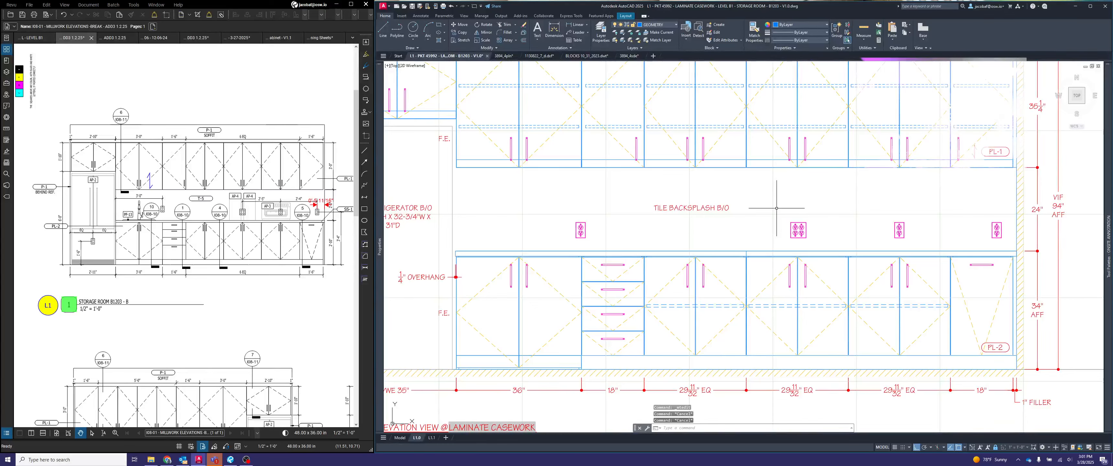
- Draw a leader from the top of the single outlet next to the double outlet, angled up with a short horizontal landing
{"action": "key", "text": "Escape"}
{"action": "type", "text": "lea"}
{"action": "key", "text": "Return"}
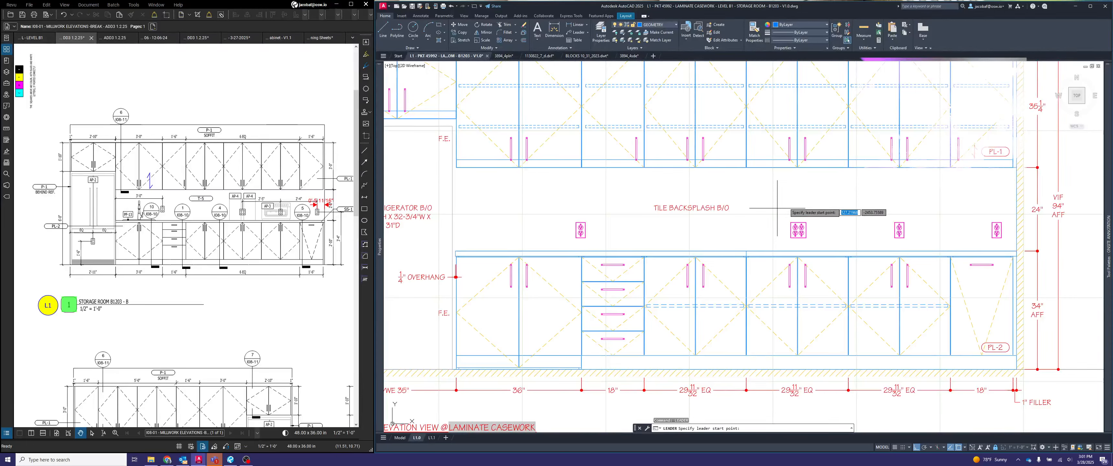
{"action": "scroll", "coordinate": [924, 222], "scroll_direction": "up", "scroll_amount": 3}
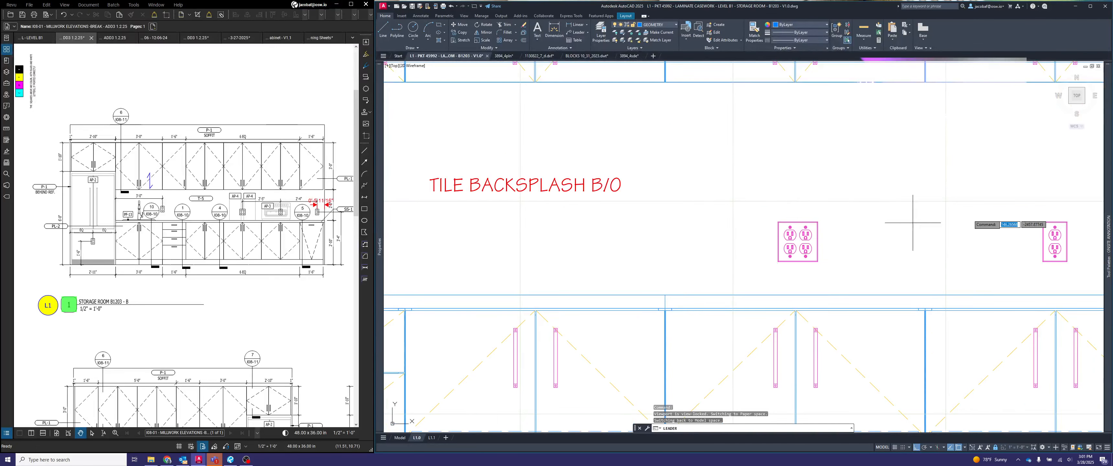
{"action": "scroll", "coordinate": [951, 220], "scroll_direction": "down", "scroll_amount": 3}
{"action": "scroll", "coordinate": [969, 219], "scroll_direction": "up", "scroll_amount": 6}
{"action": "left_click", "coordinate": [973, 224]}
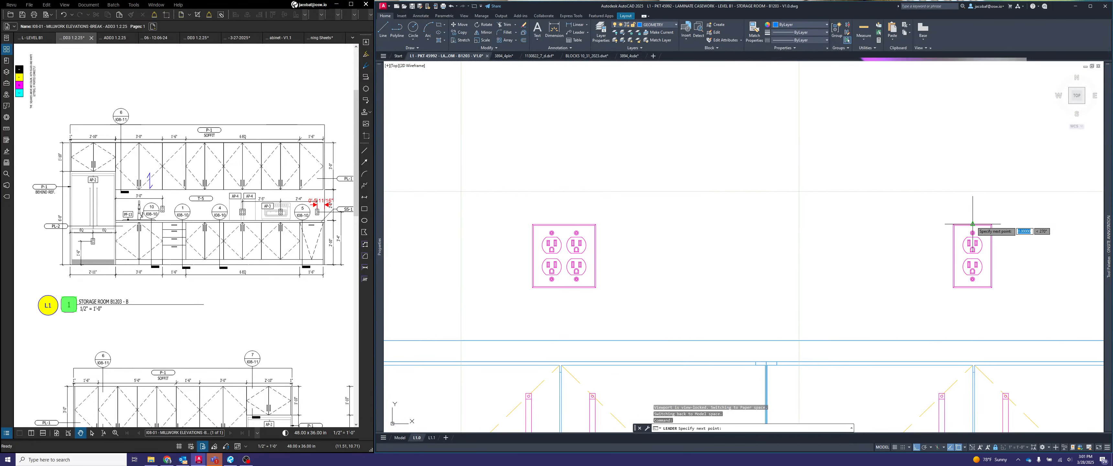
{"action": "scroll", "coordinate": [972, 222], "scroll_direction": "down", "scroll_amount": 4}
{"action": "key", "text": "F8"}
{"action": "scroll", "coordinate": [964, 192], "scroll_direction": "up", "scroll_amount": 2}
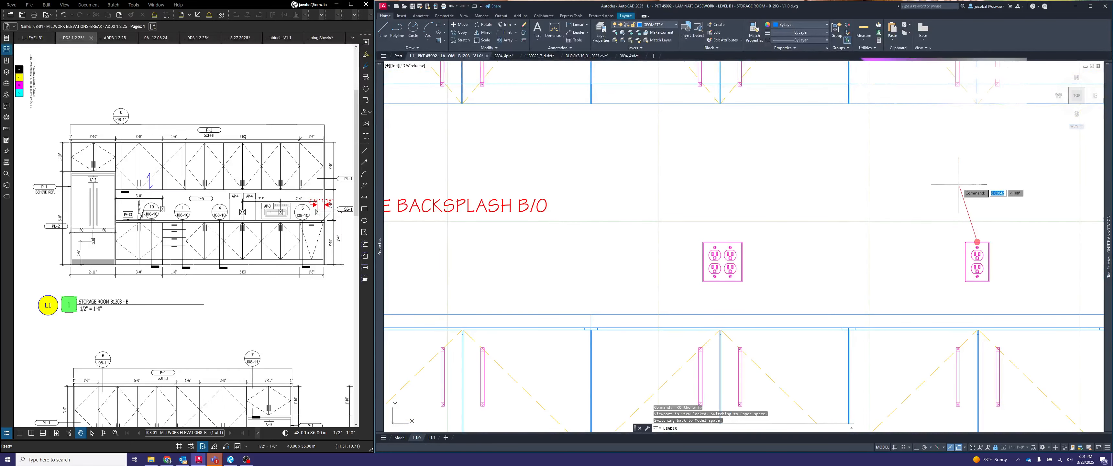
{"action": "left_click", "coordinate": [938, 199]}
{"action": "left_click", "coordinate": [922, 199]}
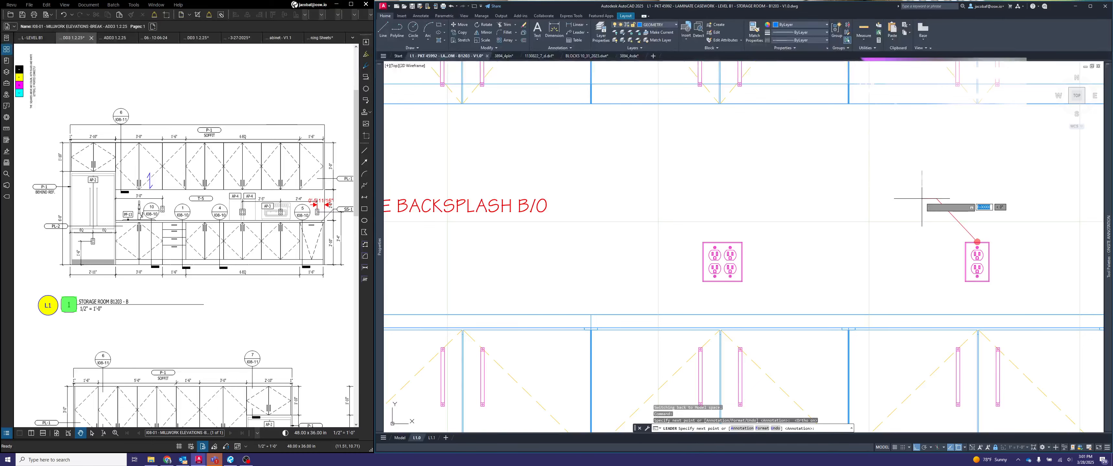
- Annotate the outlet's leader with the multiline text "ELECTRICAL OUTLET B/O"
{"action": "key", "text": "Return"}
{"action": "key", "text": "Return"}
{"action": "key", "text": "Return"}
{"action": "type", "text": "E"}
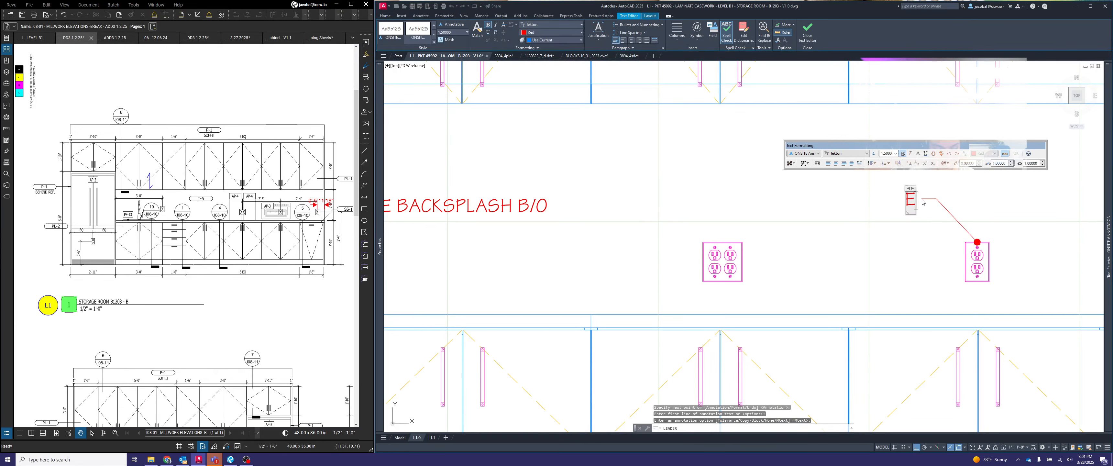
{"action": "type", "text": "LECTRICAL OU"}
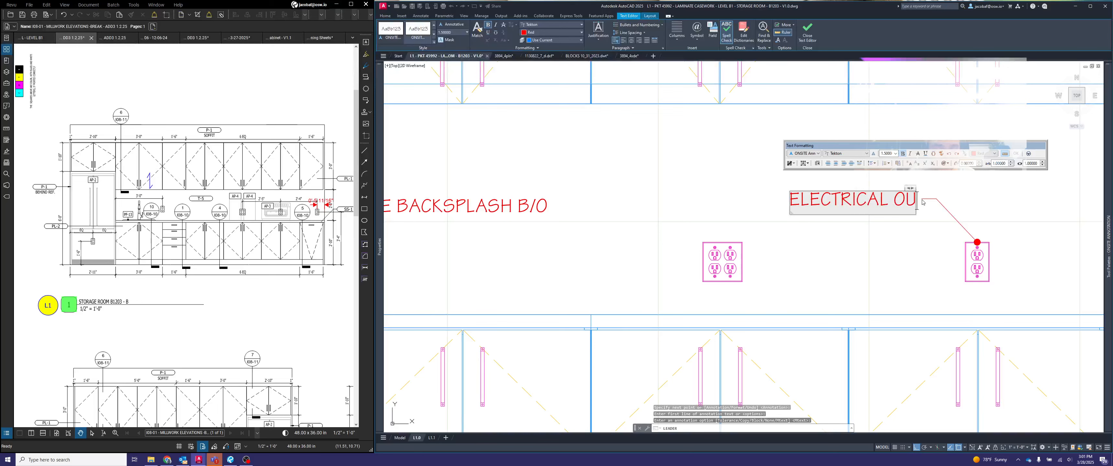
{"action": "type", "text": "TLET B"}
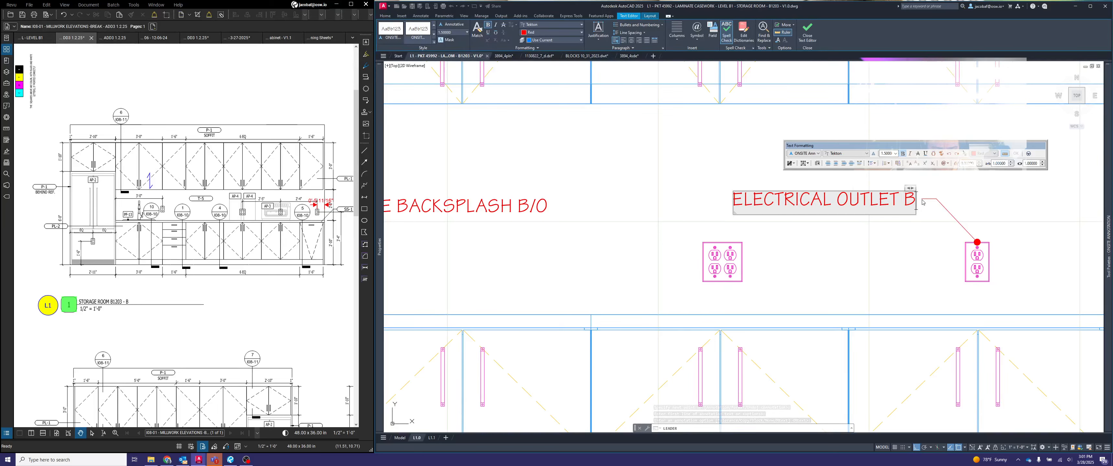
{"action": "type", "text": "/O"}
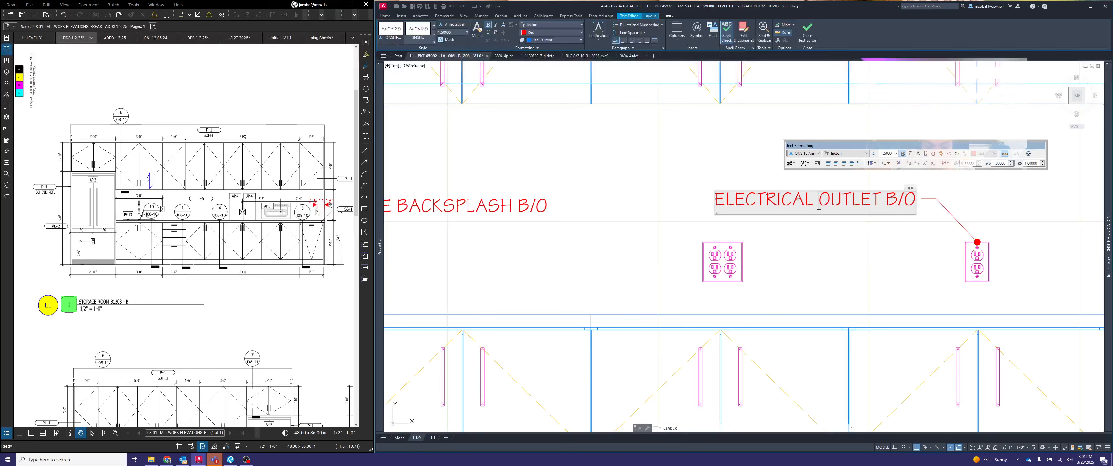
{"action": "key", "text": "Escape"}
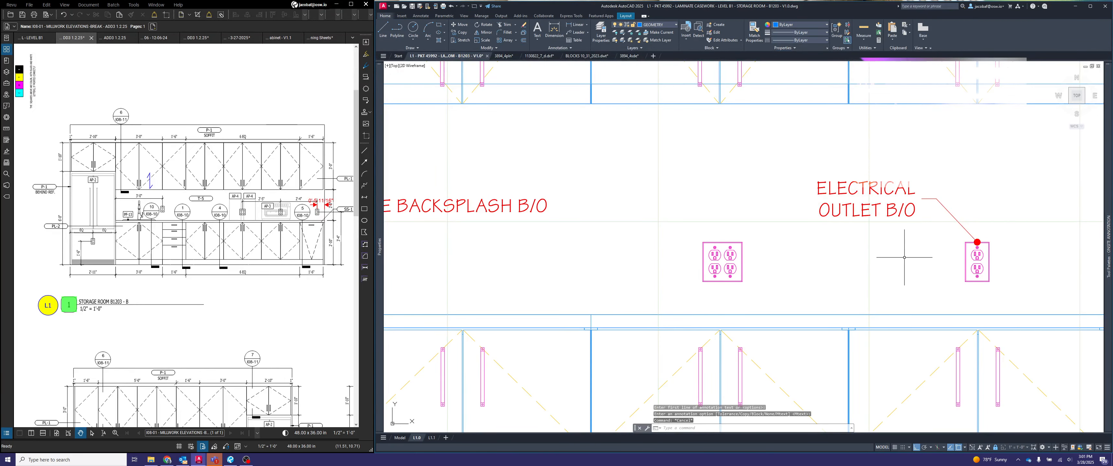
- Append "TYP." to the electrical outlet note so it reads "ELECTRICAL OUTLET B/O TYP."
{"action": "type", "text": "ps"}
{"action": "key", "text": "space"}
{"action": "scroll", "coordinate": [802, 219], "scroll_direction": "down", "scroll_amount": 2}
{"action": "scroll", "coordinate": [835, 219], "scroll_direction": "up", "scroll_amount": 1}
{"action": "left_click", "coordinate": [850, 213]}
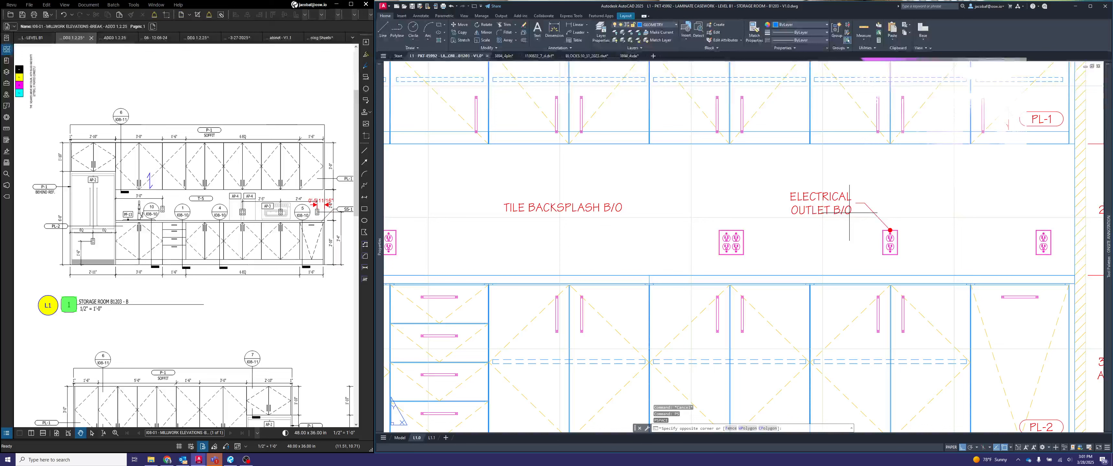
{"action": "double_click", "coordinate": [849, 213]}
{"action": "double_click", "coordinate": [850, 212]}
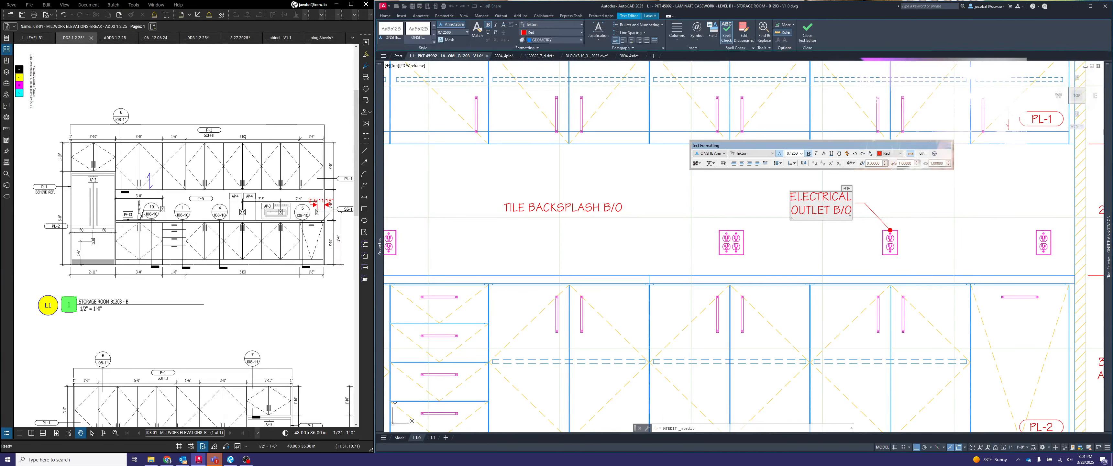
{"action": "type", "text": "TYP."}
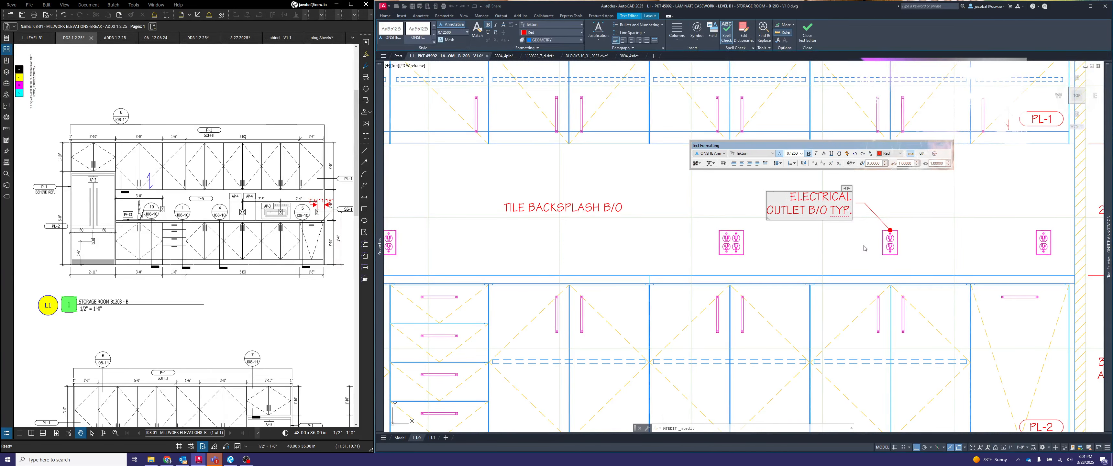
{"action": "left_click", "coordinate": [865, 248]}
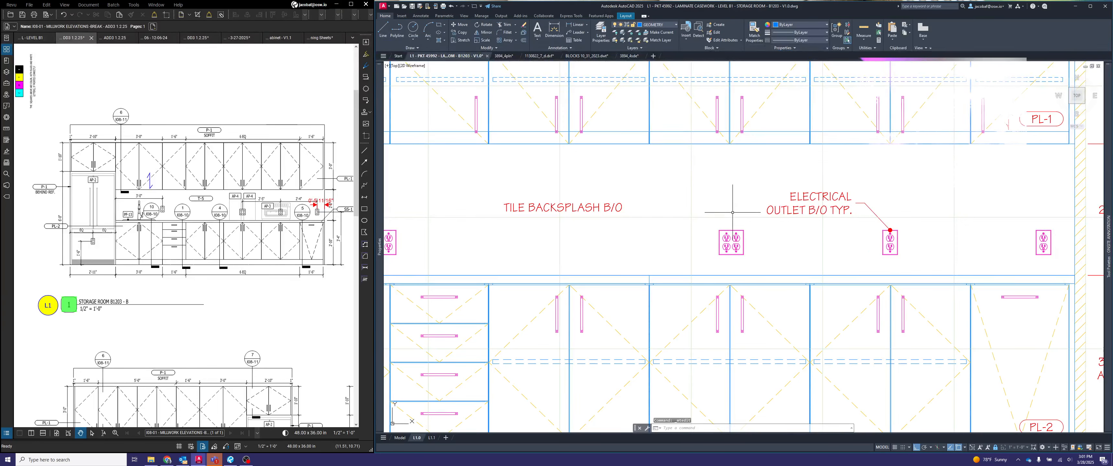
{"action": "key", "text": "Escape"}
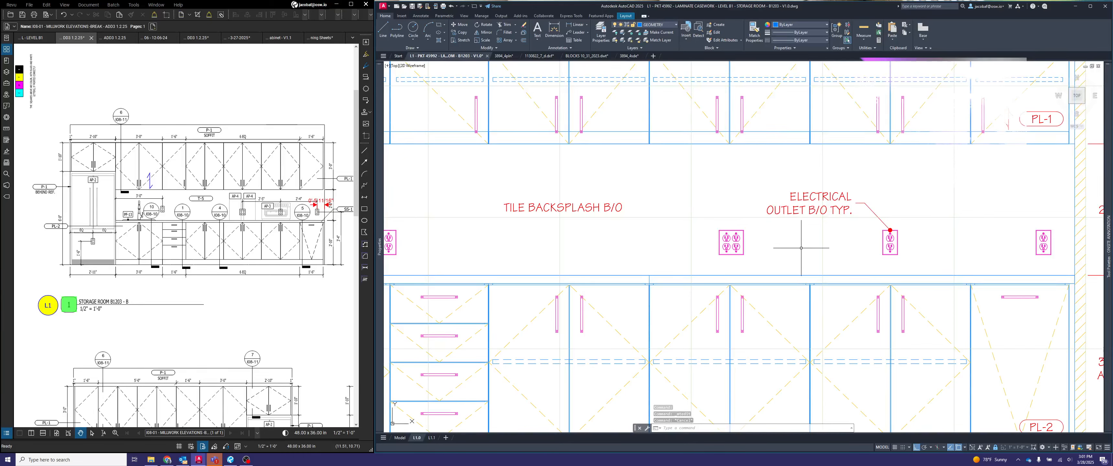
- Examine the whole elevation view on the sheet for annotations that are still missing
{"action": "scroll", "coordinate": [801, 248], "scroll_direction": "down", "scroll_amount": 2}
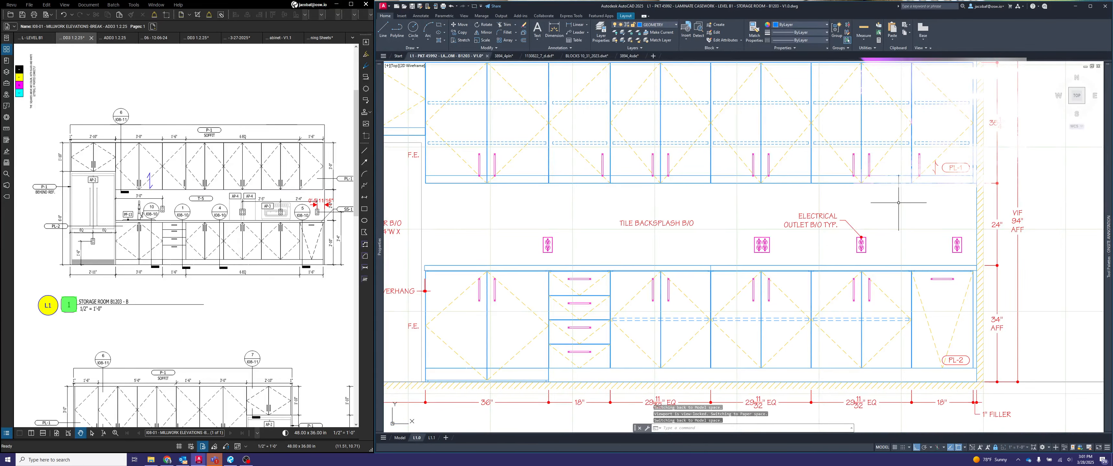
{"action": "scroll", "coordinate": [899, 206], "scroll_direction": "down", "scroll_amount": 2}
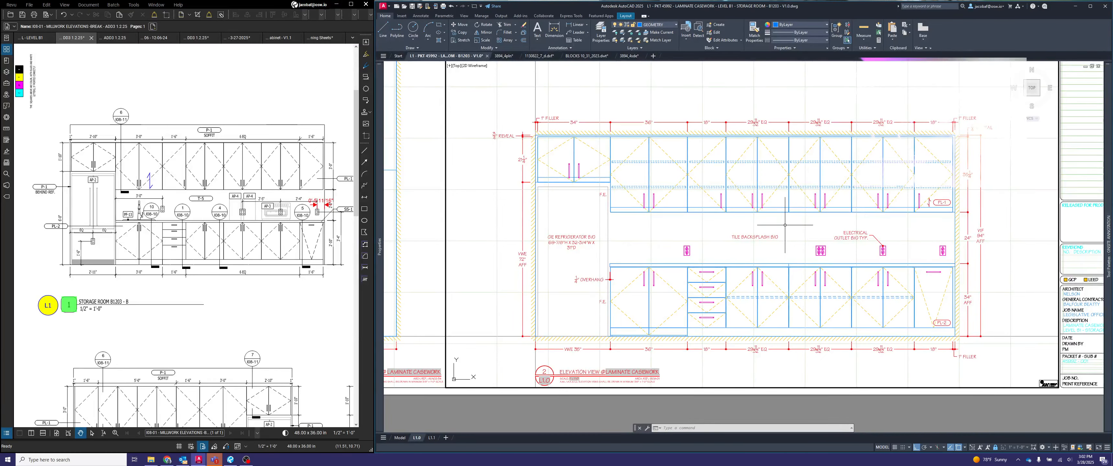
{"action": "scroll", "coordinate": [785, 225], "scroll_direction": "down", "scroll_amount": 2}
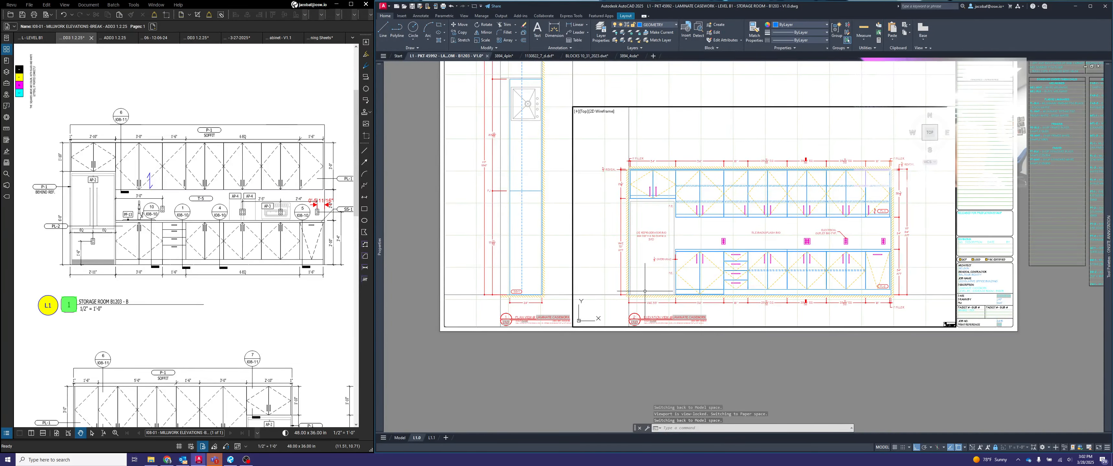
{"action": "scroll", "coordinate": [627, 298], "scroll_direction": "down", "scroll_amount": 2}
{"action": "middle_click", "coordinate": [714, 393]}
{"action": "middle_click", "coordinate": [714, 392]}
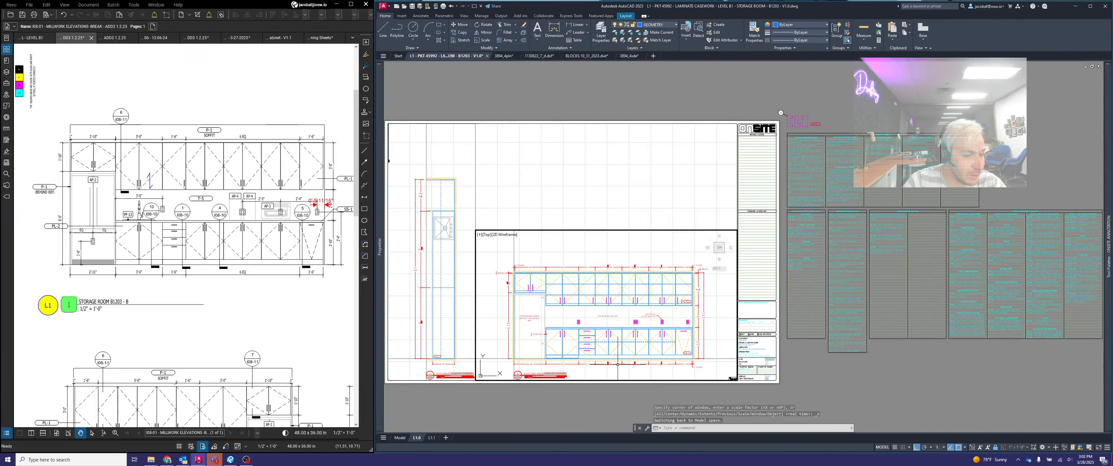
{"action": "double_click", "coordinate": [714, 392]}
{"action": "scroll", "coordinate": [626, 311], "scroll_direction": "up", "scroll_amount": 4}
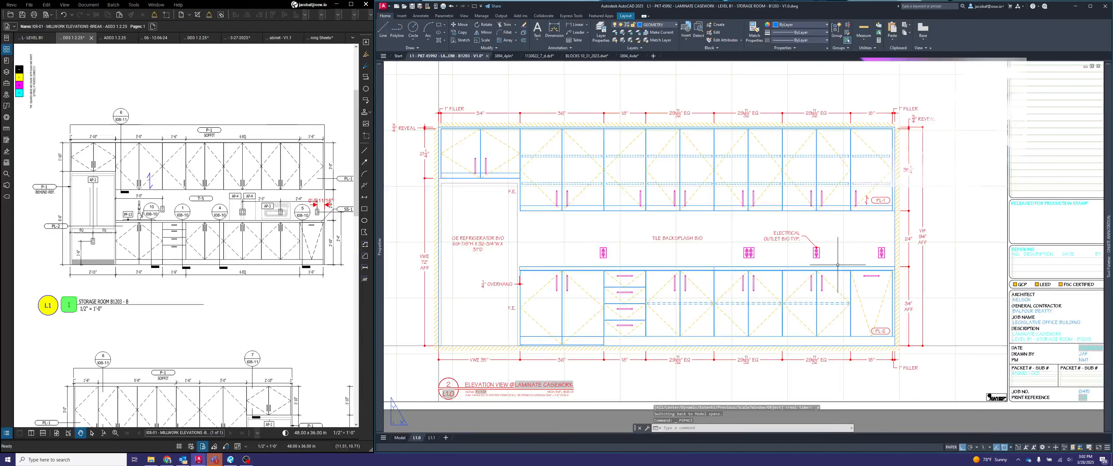
- Copy the PL-2 finish tag from the lower cabinet into the backsplash area below the tile backsplash note
{"action": "double_click", "coordinate": [866, 237]}
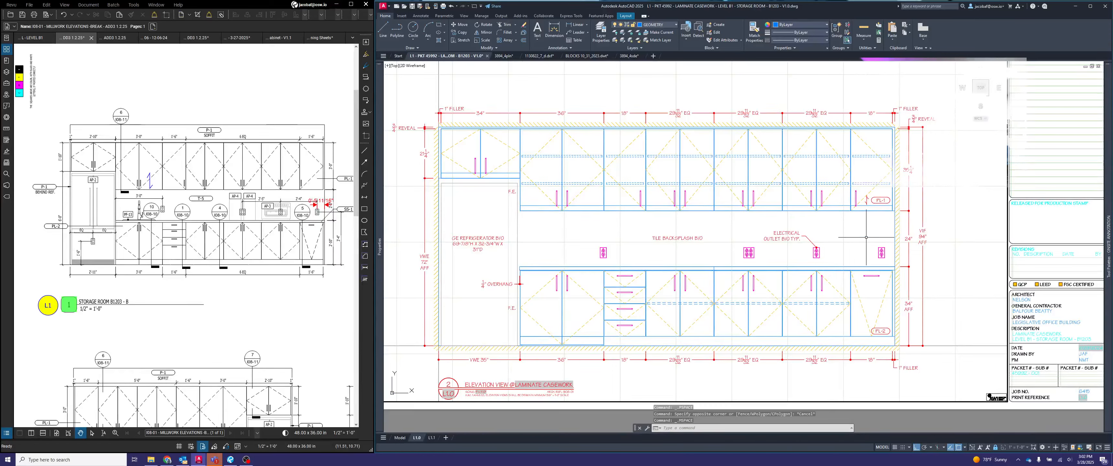
{"action": "type", "text": "copy"}
{"action": "key", "text": "Return"}
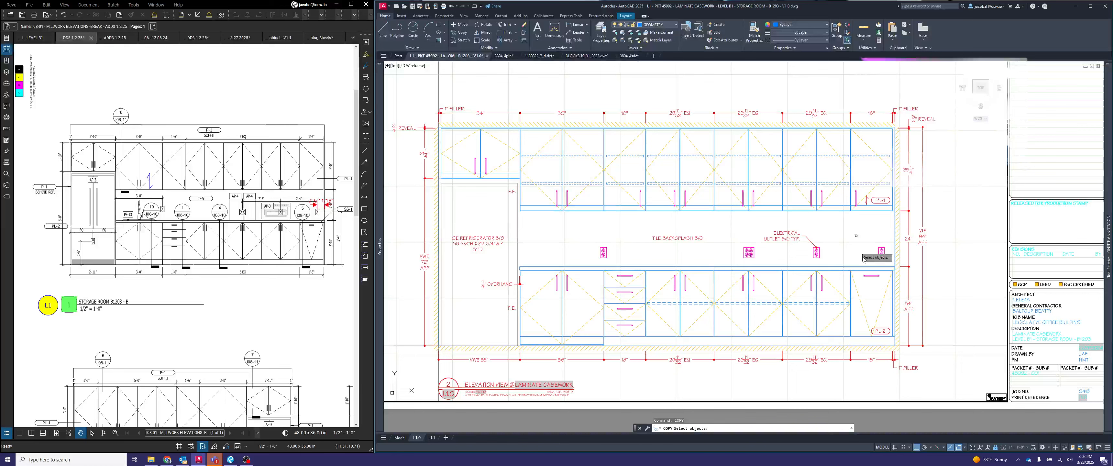
{"action": "left_click", "coordinate": [893, 325]}
{"action": "left_click", "coordinate": [870, 336]}
{"action": "key", "text": "Return"}
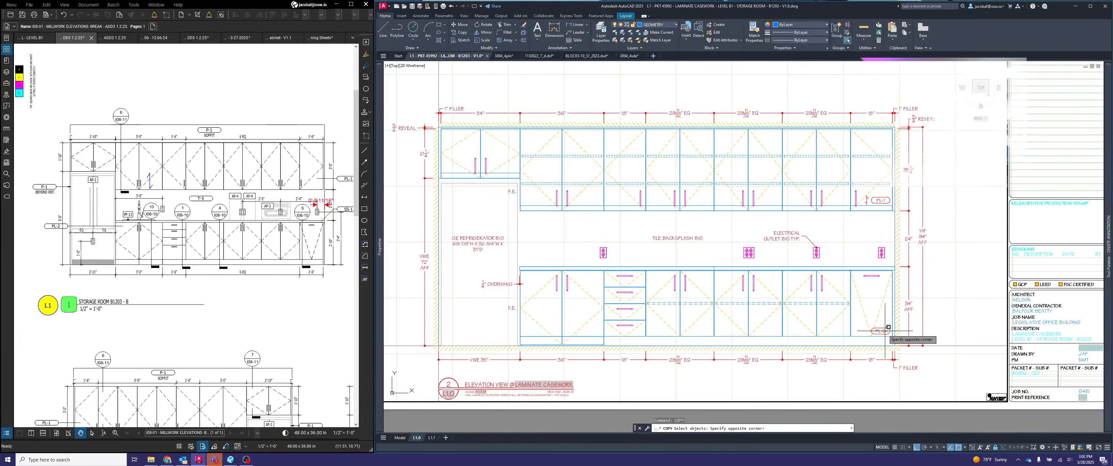
{"action": "left_click", "coordinate": [888, 330]}
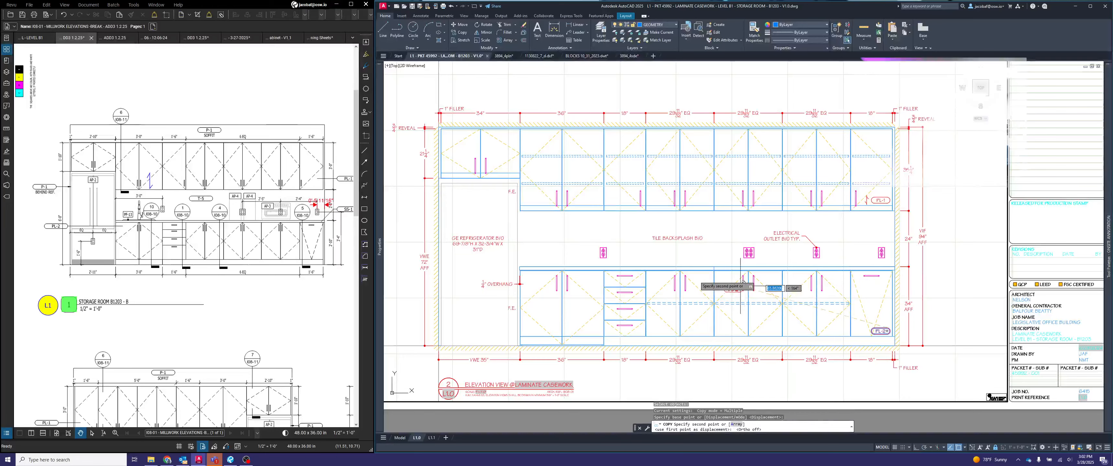
{"action": "scroll", "coordinate": [666, 259], "scroll_direction": "up", "scroll_amount": 4}
{"action": "key", "text": "Escape"}
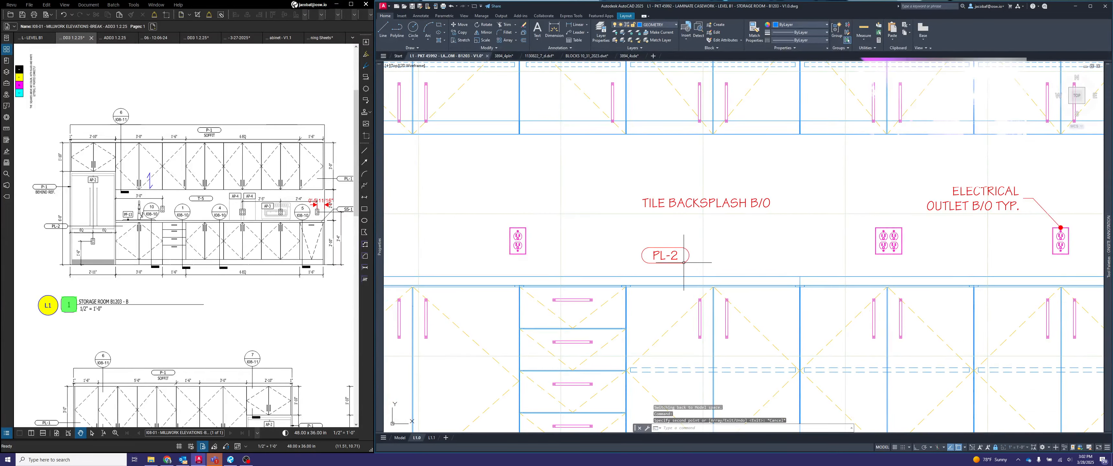
- Change the copied finish tag's FINISH attribute value to HW-53
{"action": "scroll", "coordinate": [144, 298], "scroll_direction": "down", "scroll_amount": 1}
{"action": "scroll", "coordinate": [144, 298], "scroll_direction": "down", "scroll_amount": 2}
{"action": "scroll", "coordinate": [167, 299], "scroll_direction": "up", "scroll_amount": 2}
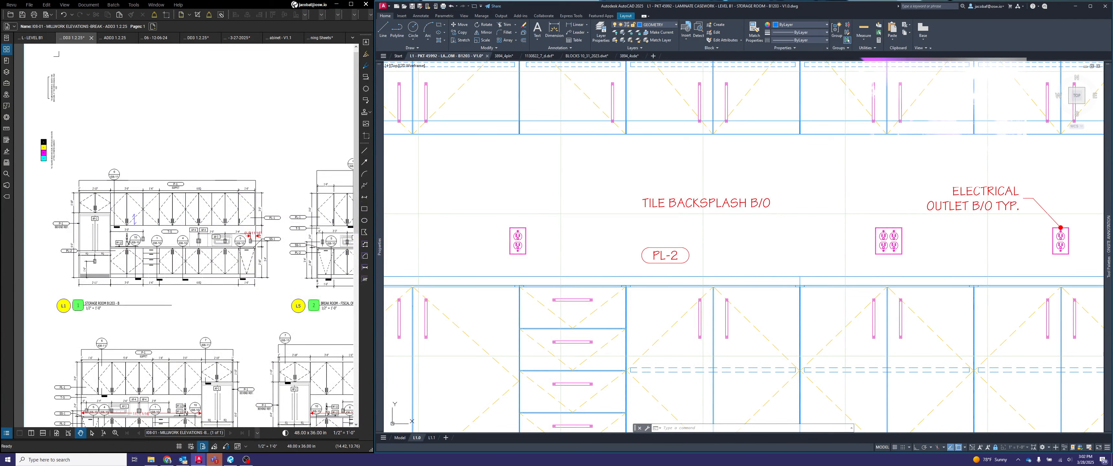
{"action": "double_click", "coordinate": [665, 255]}
{"action": "left_click", "coordinate": [612, 265]}
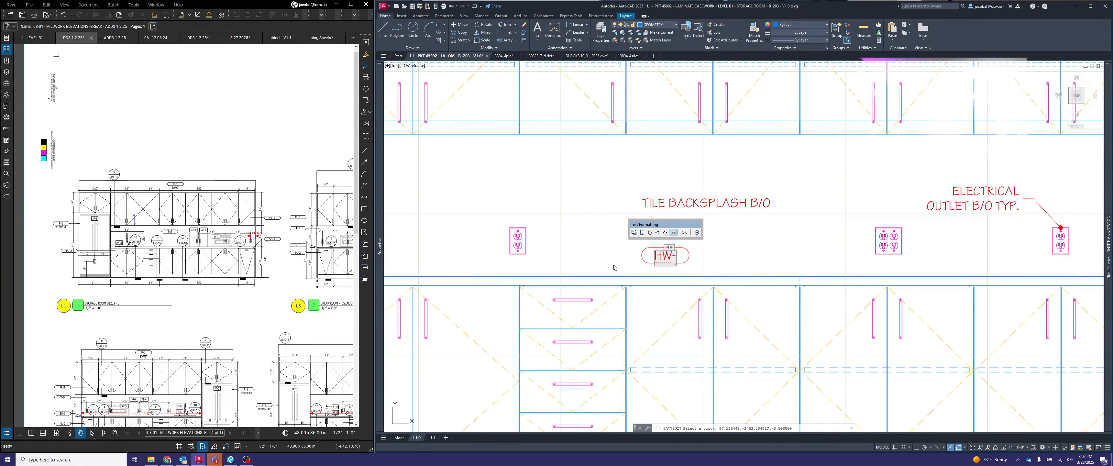
{"action": "type", "text": "HW-53"}
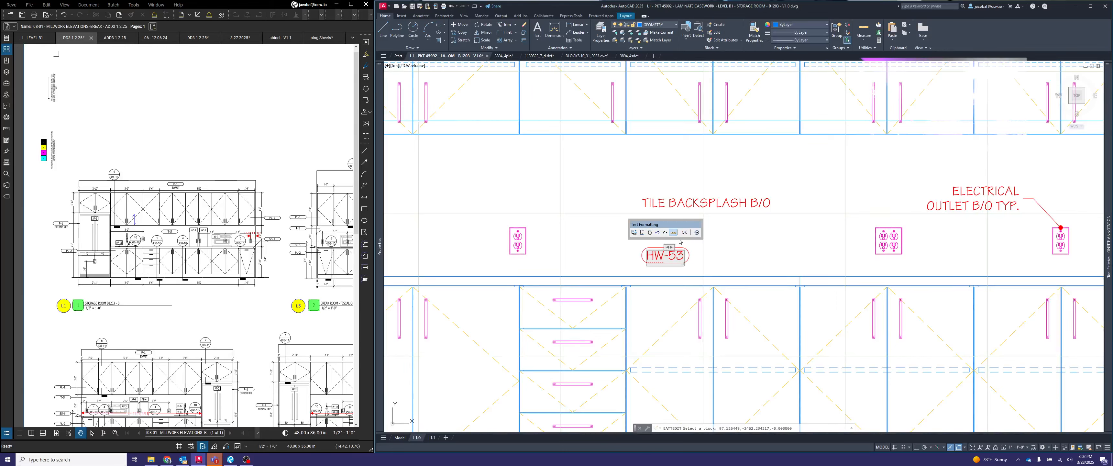
{"action": "left_click", "coordinate": [685, 233]}
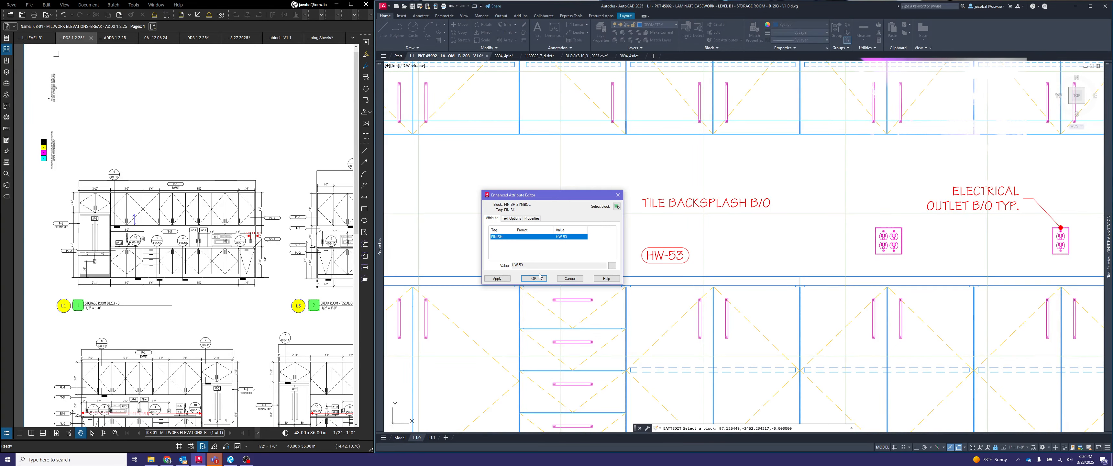
{"action": "left_click", "coordinate": [534, 282]}
- Switch the HW-53 tag's visibility state to 1 ARROW
{"action": "left_click", "coordinate": [688, 267]}
{"action": "left_click", "coordinate": [675, 253]}
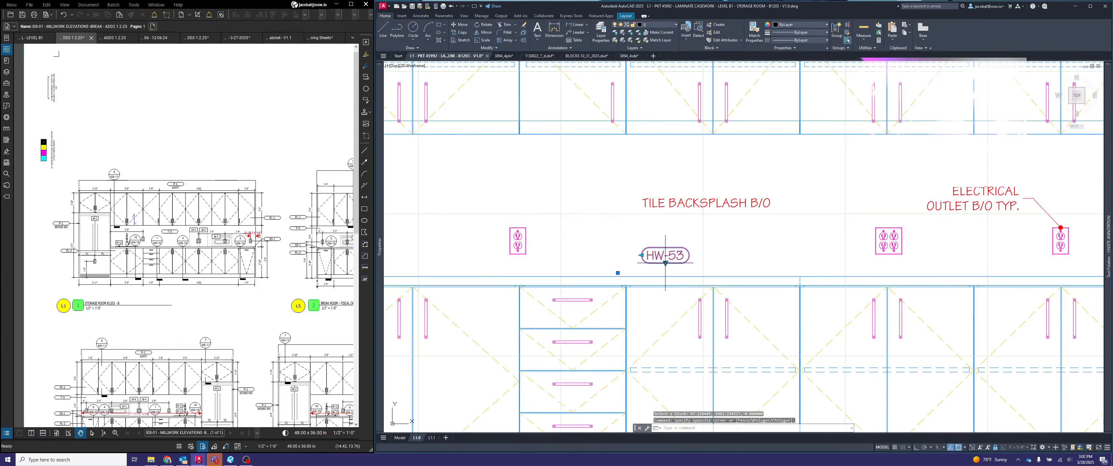
{"action": "left_click", "coordinate": [666, 262]}
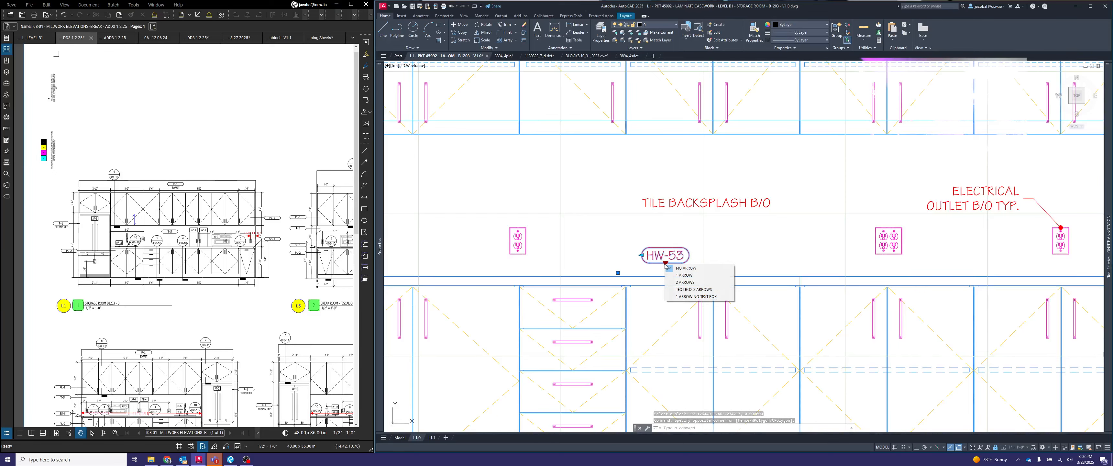
{"action": "left_click", "coordinate": [684, 275]}
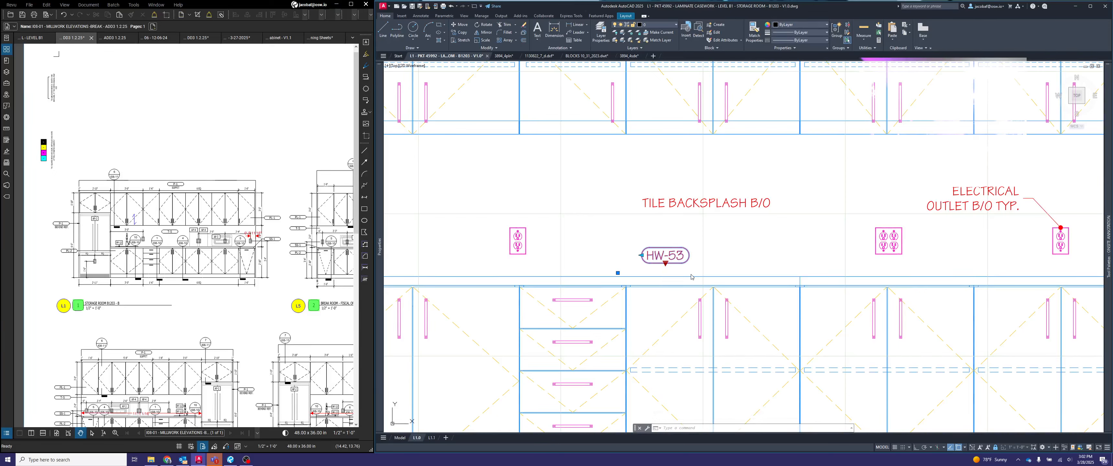
{"action": "key", "text": "Escape"}
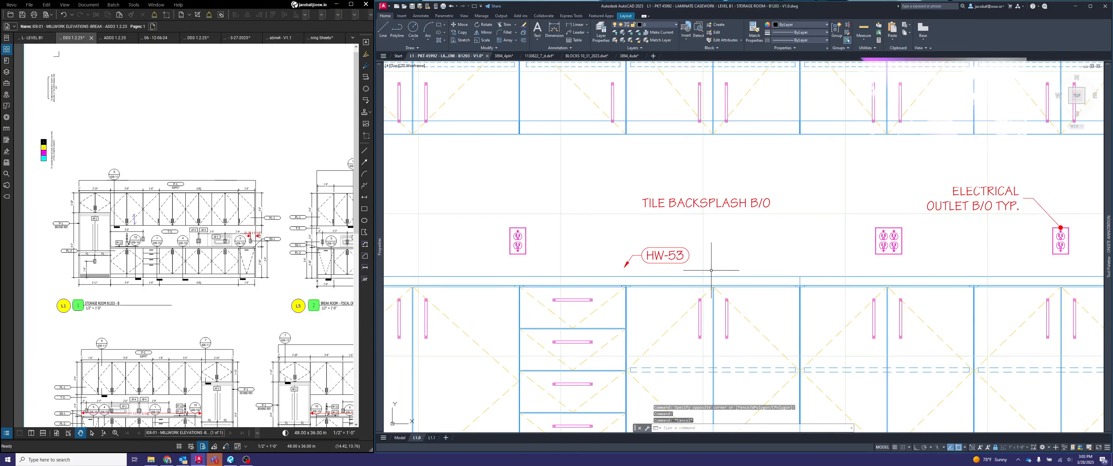
- Stretch the HW-53 tag's arrow so that its tip lands on the top drawer's pull
{"action": "left_click", "coordinate": [662, 266]}
{"action": "left_click", "coordinate": [656, 247]}
{"action": "left_click", "coordinate": [624, 267]}
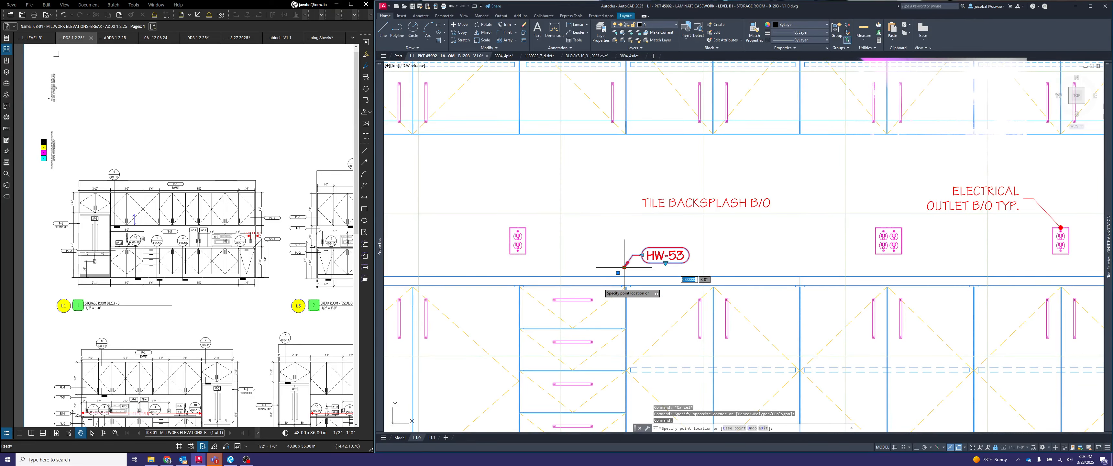
{"action": "left_click", "coordinate": [577, 299]}
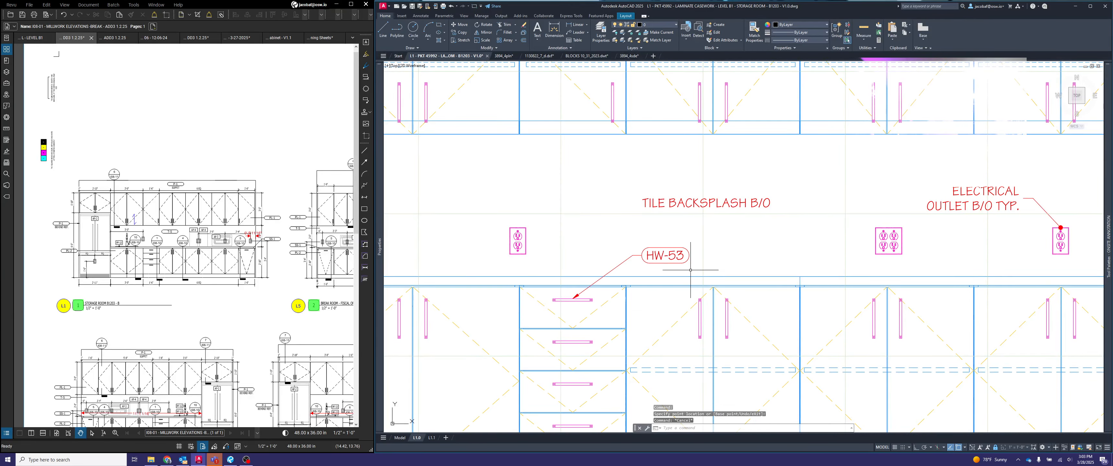
- Switch to layout L1.1 and examine the finish notes beside the sheet and the base cabinet section views
{"action": "scroll", "coordinate": [692, 272], "scroll_direction": "down", "scroll_amount": 4}
{"action": "mouse_move", "coordinate": [742, 274]}
{"action": "middle_mouse_down"}
{"action": "mouse_move", "coordinate": [817, 219]}
{"action": "mouse_move", "coordinate": [788, 271]}
{"action": "middle_mouse_up"}
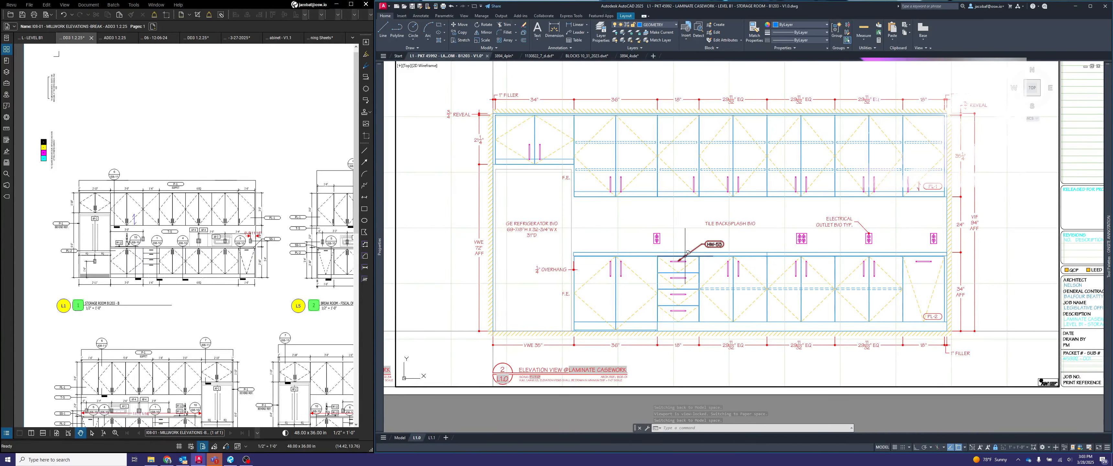
{"action": "scroll", "coordinate": [840, 308], "scroll_direction": "down", "scroll_amount": 3}
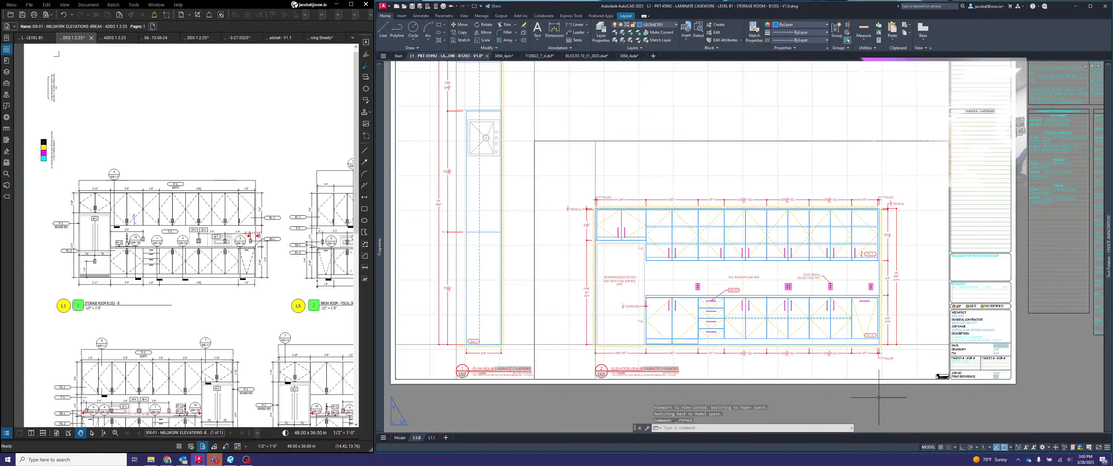
{"action": "middle_click", "coordinate": [748, 299]}
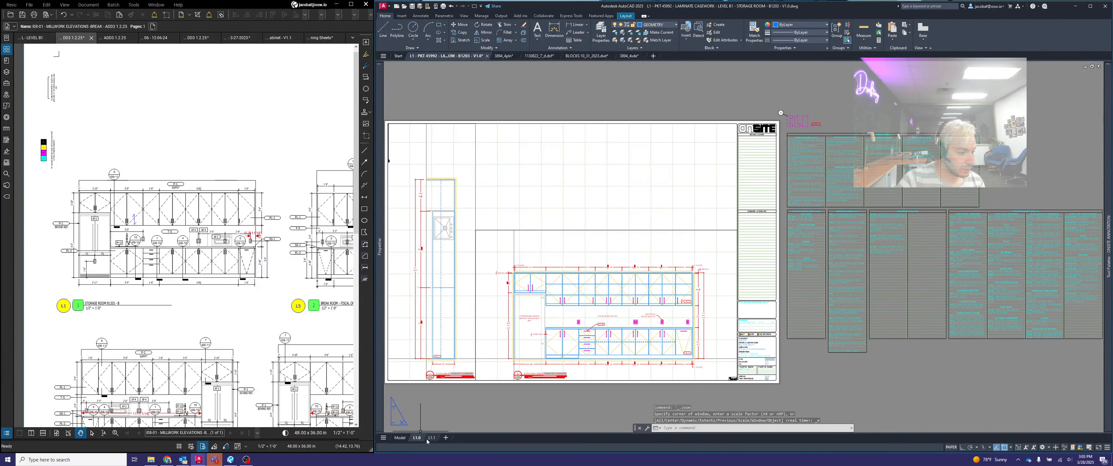
{"action": "key", "text": "ctrl+Page_Down"}
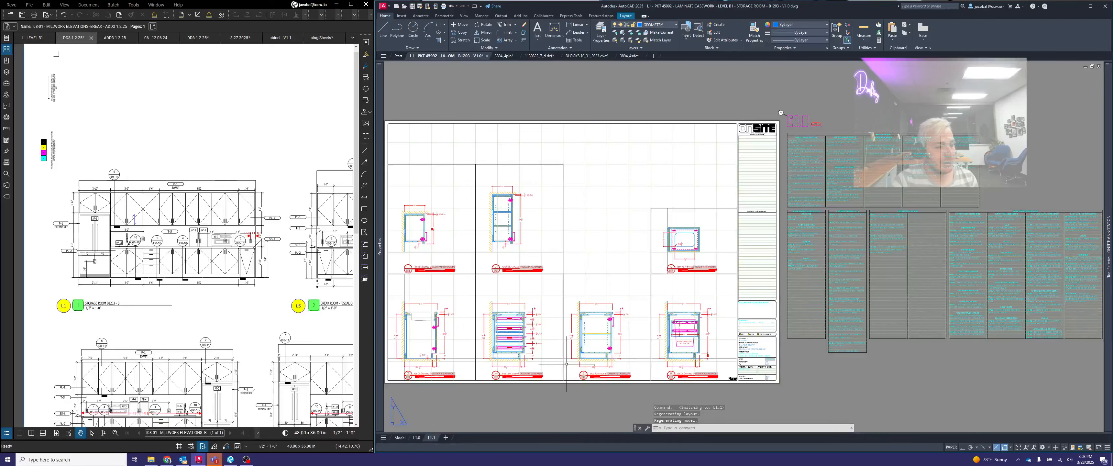
{"action": "middle_click_drag", "start_coordinate": [557, 352], "coordinate": [651, 342]}
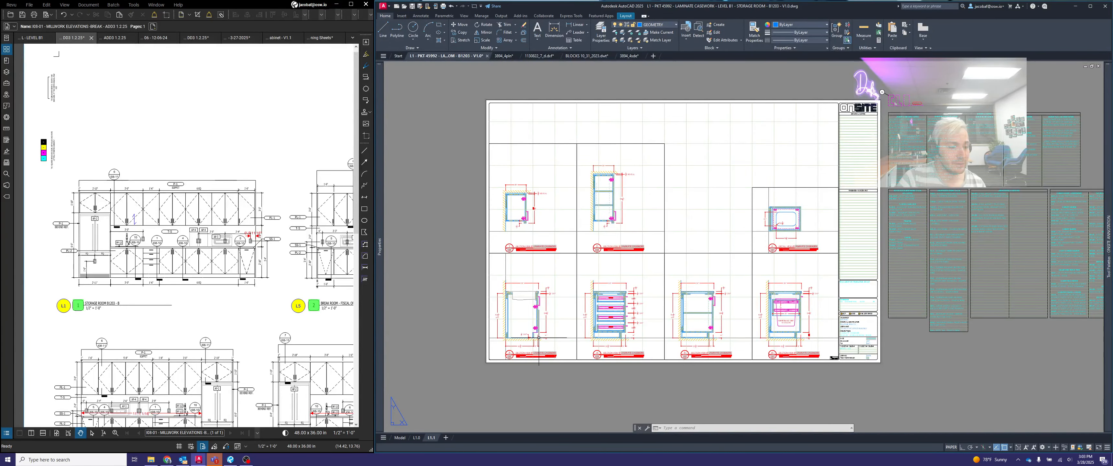
{"action": "scroll", "coordinate": [926, 165], "scroll_direction": "up", "scroll_amount": 6}
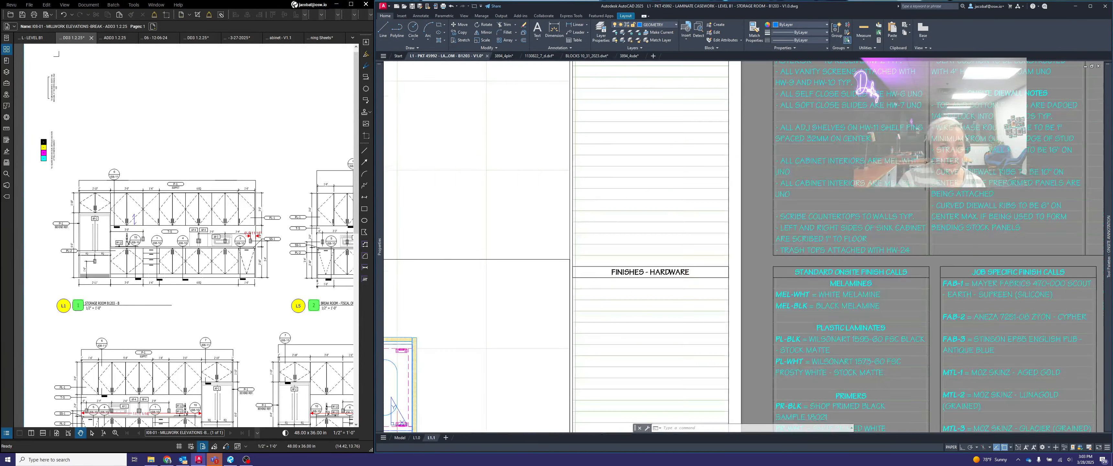
{"action": "middle_click_drag", "start_coordinate": [943, 178], "coordinate": [871, 206]}
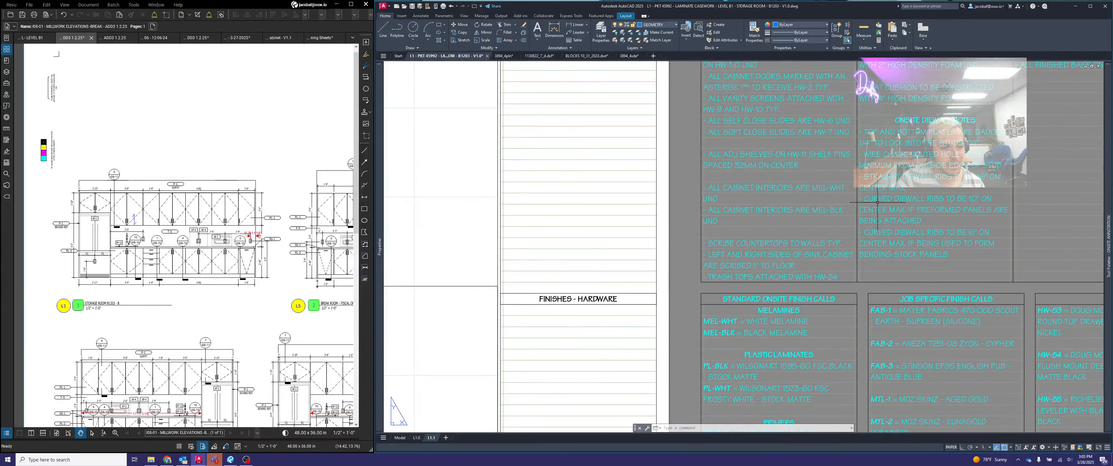
{"action": "scroll", "coordinate": [879, 201], "scroll_direction": "down", "scroll_amount": 5}
{"action": "middle_click_drag", "start_coordinate": [742, 305], "coordinate": [1012, 174]}
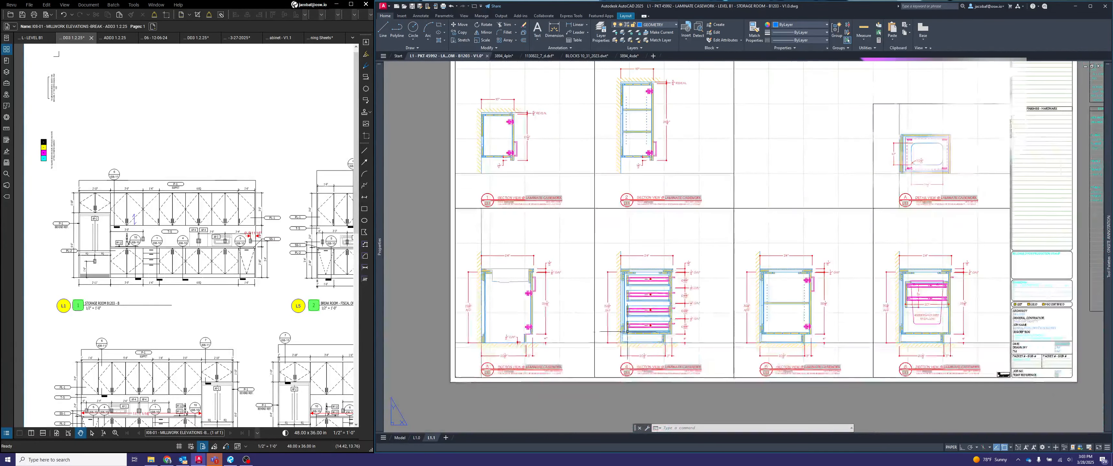
{"action": "middle_click_drag", "start_coordinate": [572, 348], "coordinate": [667, 306]}
{"action": "scroll", "coordinate": [593, 293], "scroll_direction": "up", "scroll_amount": 6}
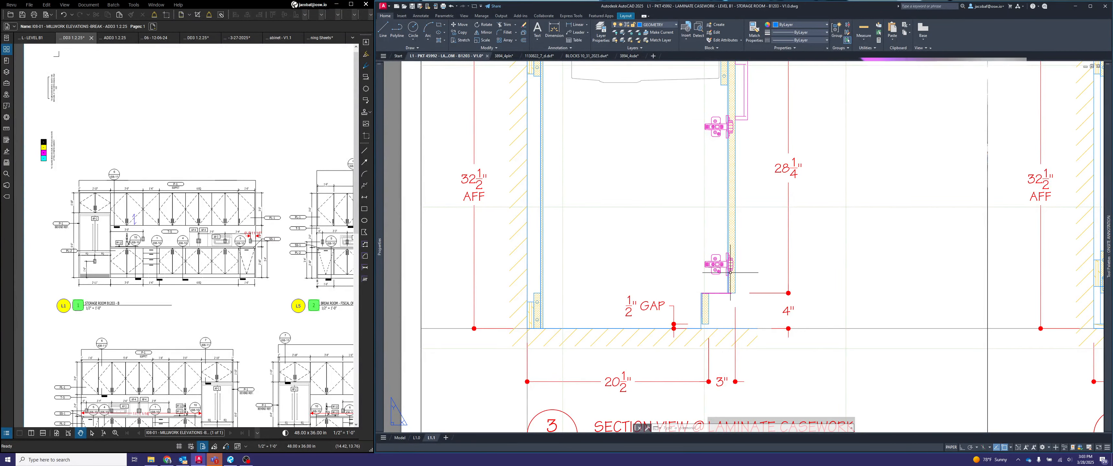
- Check the ADA toekick entries in the standard onsite hardware list against the base cabinet section views and the storage room elevation
{"action": "scroll", "coordinate": [683, 303], "scroll_direction": "down", "scroll_amount": 6}
{"action": "scroll", "coordinate": [672, 309], "scroll_direction": "down", "scroll_amount": 2}
{"action": "middle_click_drag", "start_coordinate": [814, 297], "coordinate": [468, 317]}
{"action": "middle_click_drag", "start_coordinate": [907, 242], "coordinate": [764, 246]}
{"action": "scroll", "coordinate": [756, 249], "scroll_direction": "up", "scroll_amount": 4}
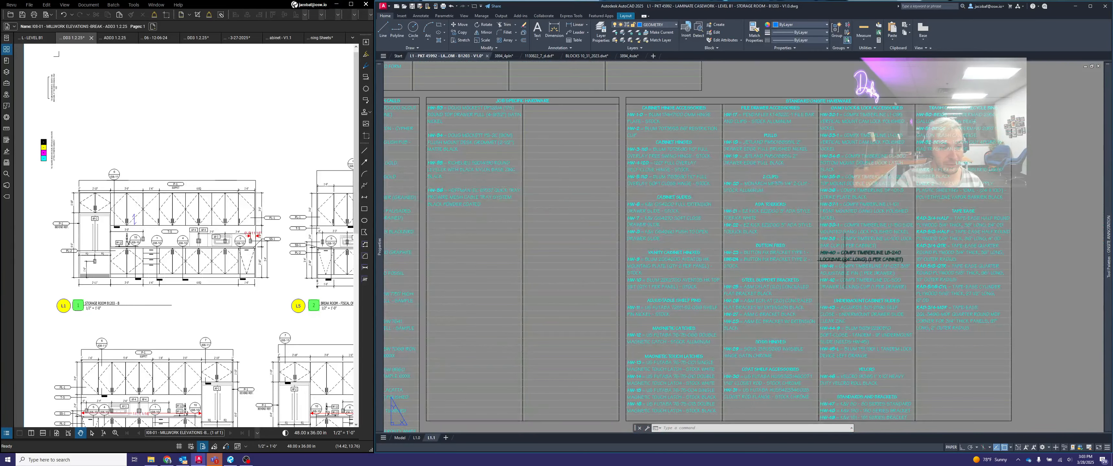
{"action": "scroll", "coordinate": [854, 245], "scroll_direction": "up", "scroll_amount": 2}
{"action": "middle_click_drag", "start_coordinate": [758, 193], "coordinate": [737, 256]}
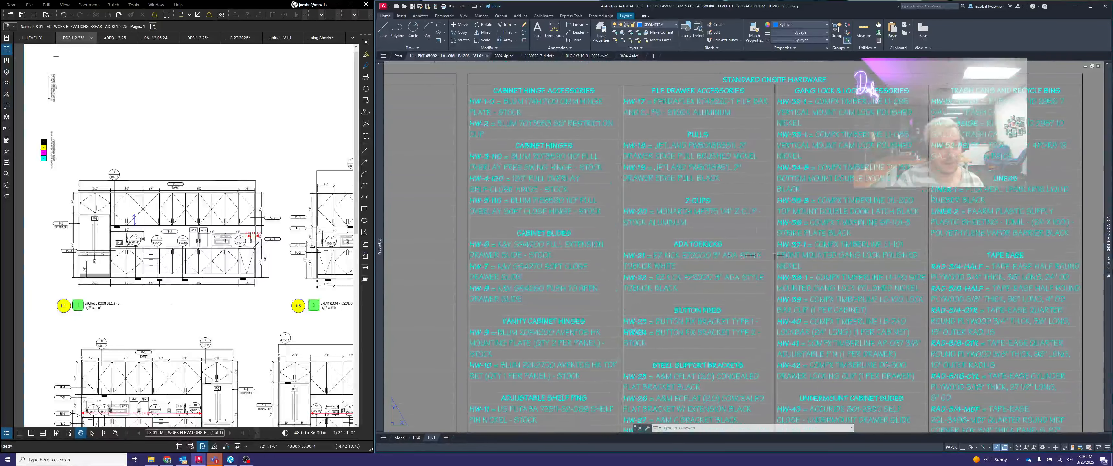
{"action": "left_click", "coordinate": [740, 255]}
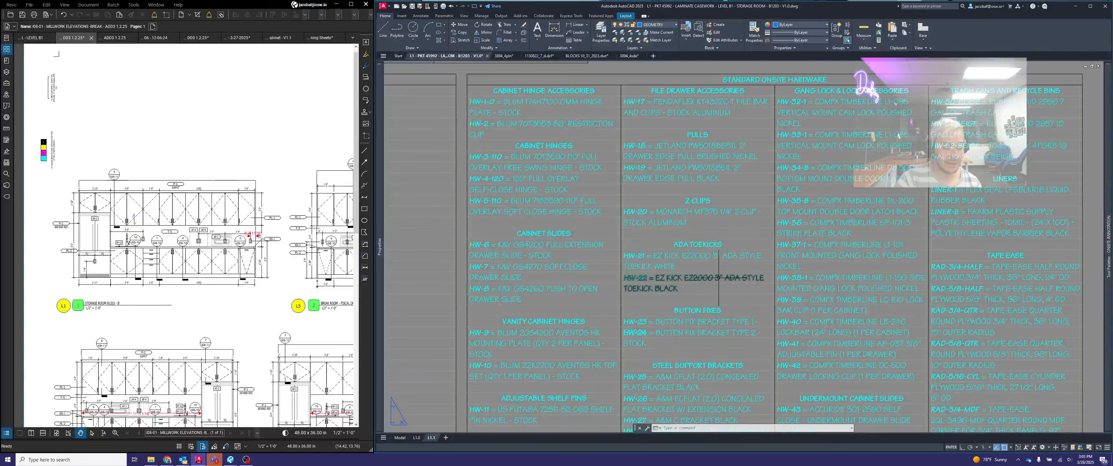
{"action": "scroll", "coordinate": [661, 314], "scroll_direction": "down", "scroll_amount": 5}
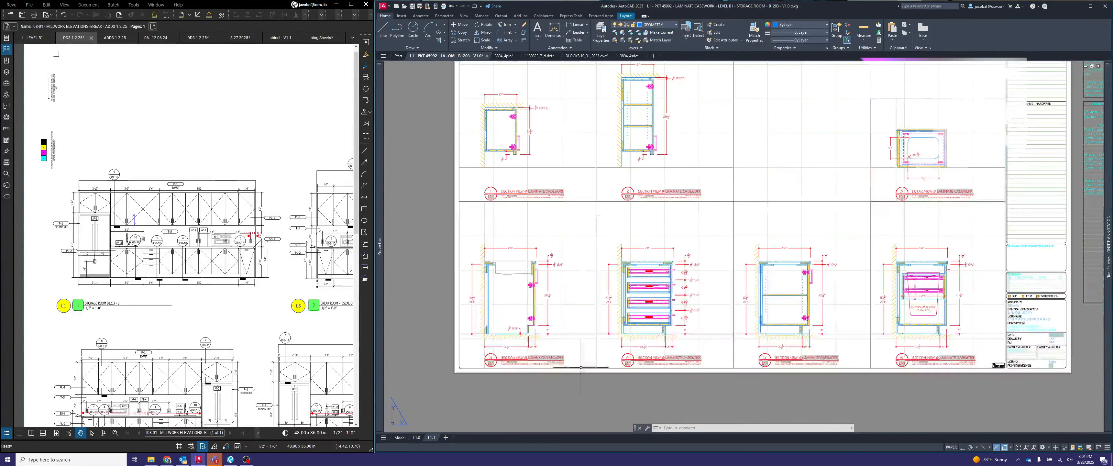
{"action": "scroll", "coordinate": [585, 359], "scroll_direction": "up", "scroll_amount": 2}
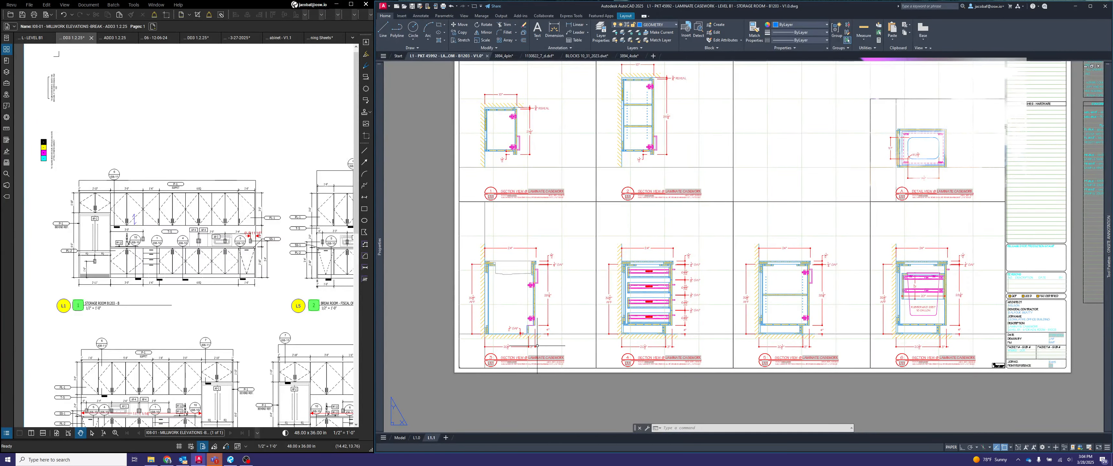
{"action": "scroll", "coordinate": [73, 285], "scroll_direction": "up", "scroll_amount": 3}
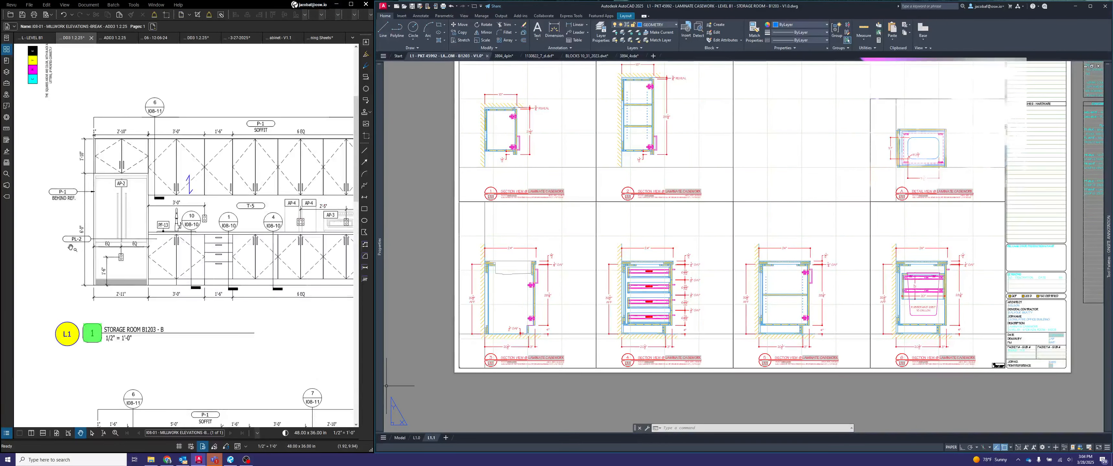
- Switch to the Airtable material log and look up the PL-2 Blackbird laminate on its linked Wilsonart product page
{"action": "left_click", "coordinate": [167, 460]}
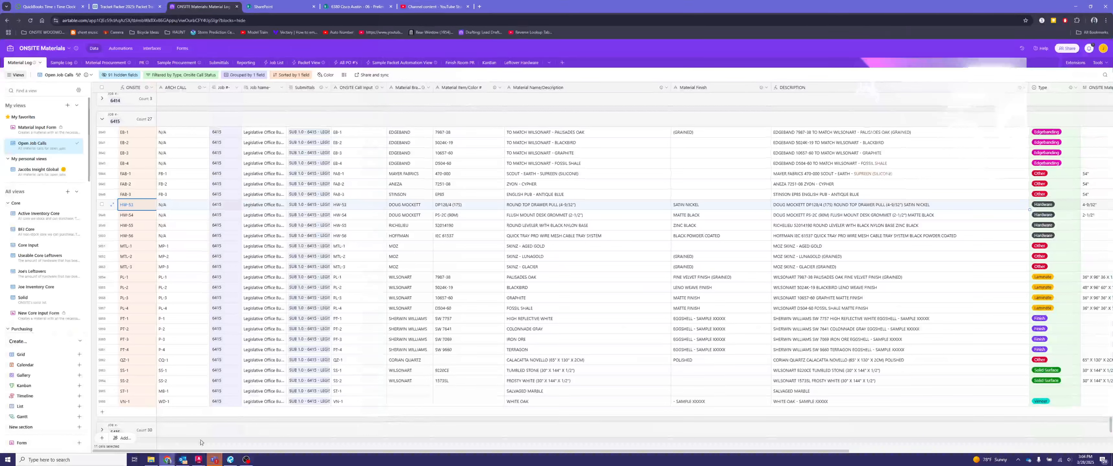
{"action": "left_click", "coordinate": [135, 291]}
{"action": "left_click", "coordinate": [923, 286]}
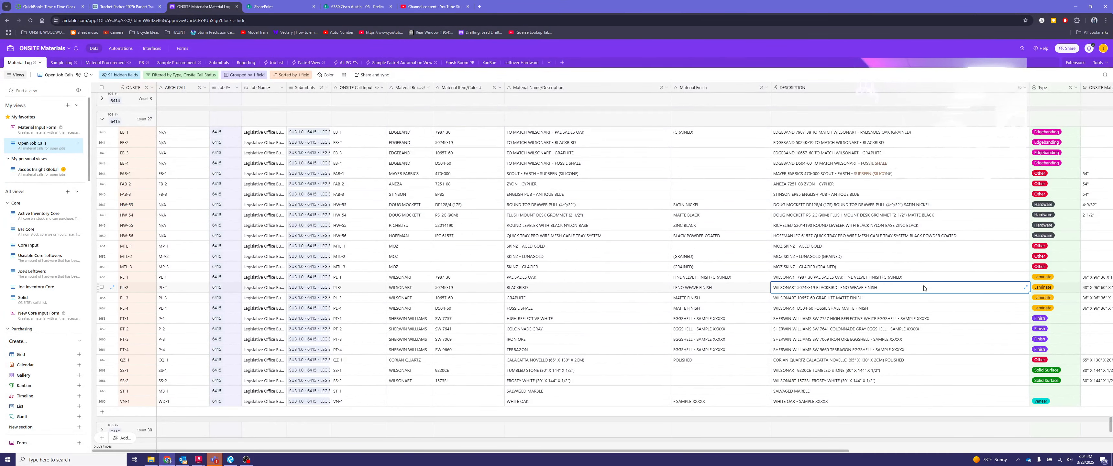
{"action": "scroll", "coordinate": [930, 289], "scroll_direction": "right", "scroll_amount": 5}
{"action": "scroll", "coordinate": [932, 291], "scroll_direction": "right", "scroll_amount": 2}
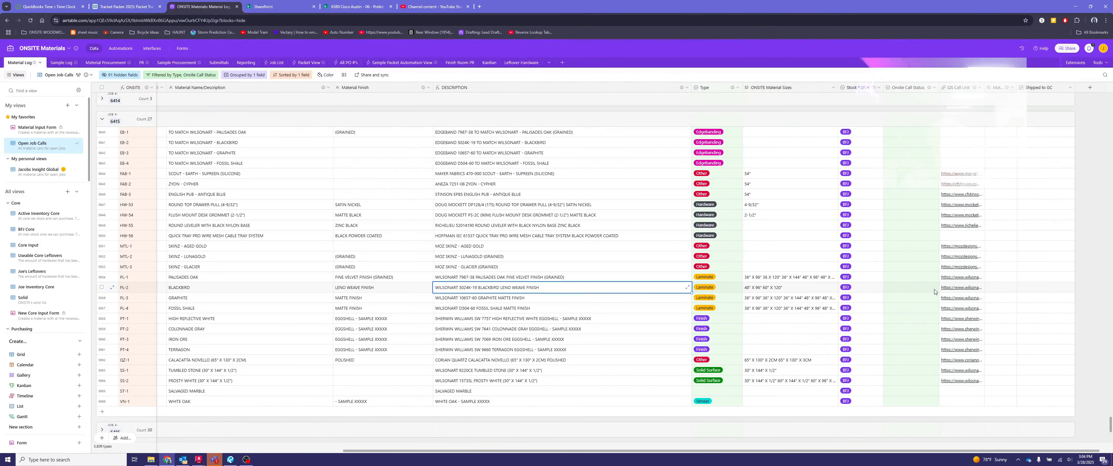
{"action": "left_click", "coordinate": [958, 288]}
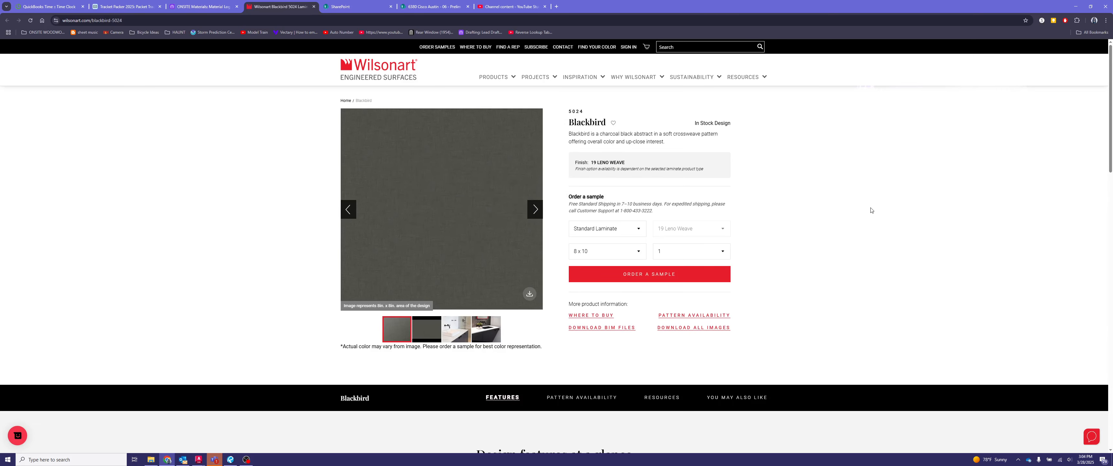
{"action": "left_click", "coordinate": [1077, 6]}
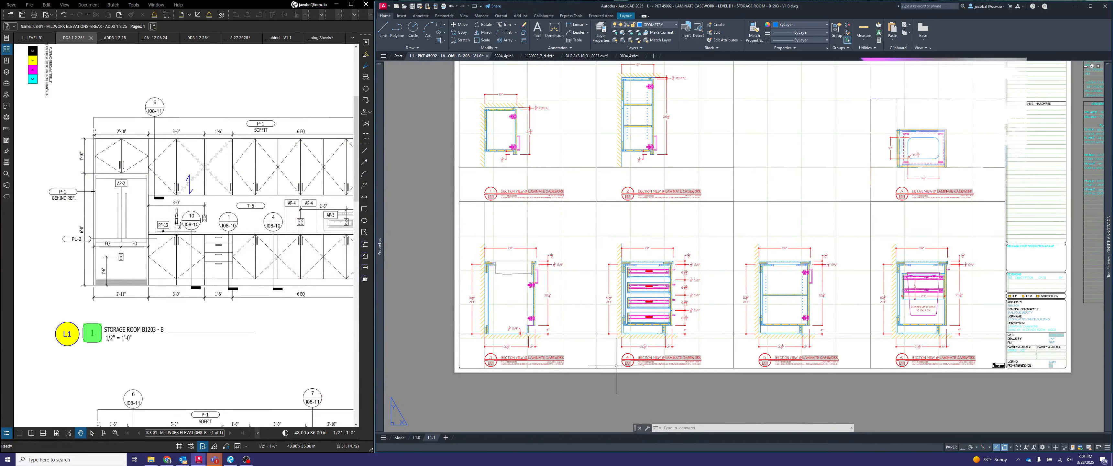
- Return to the L1.1 layout in AutoCAD and re-read the ADA toekick hardware calls beside the sheet
{"action": "middle_click_drag", "start_coordinate": [538, 337], "coordinate": [554, 331]}
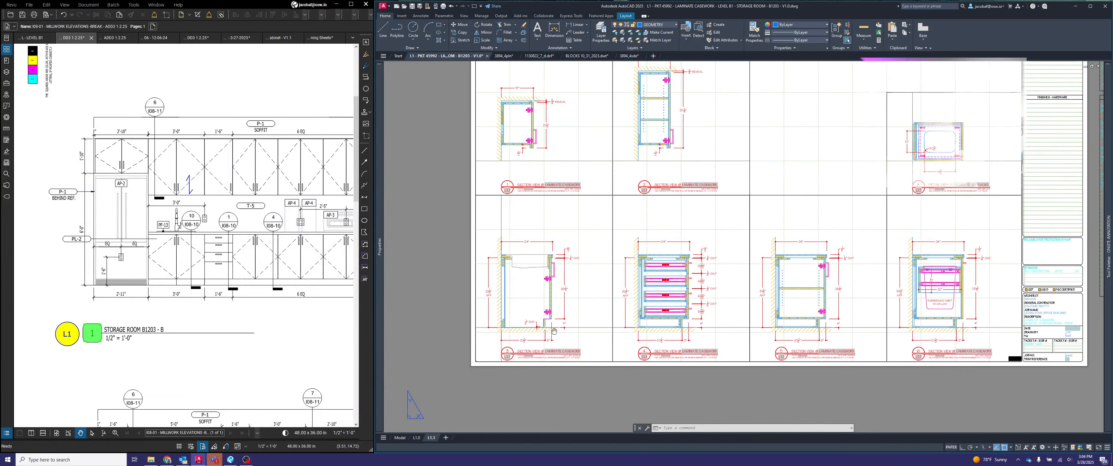
{"action": "scroll", "coordinate": [593, 325], "scroll_direction": "down", "scroll_amount": 3}
{"action": "middle_click_drag", "start_coordinate": [1052, 223], "coordinate": [836, 231]}
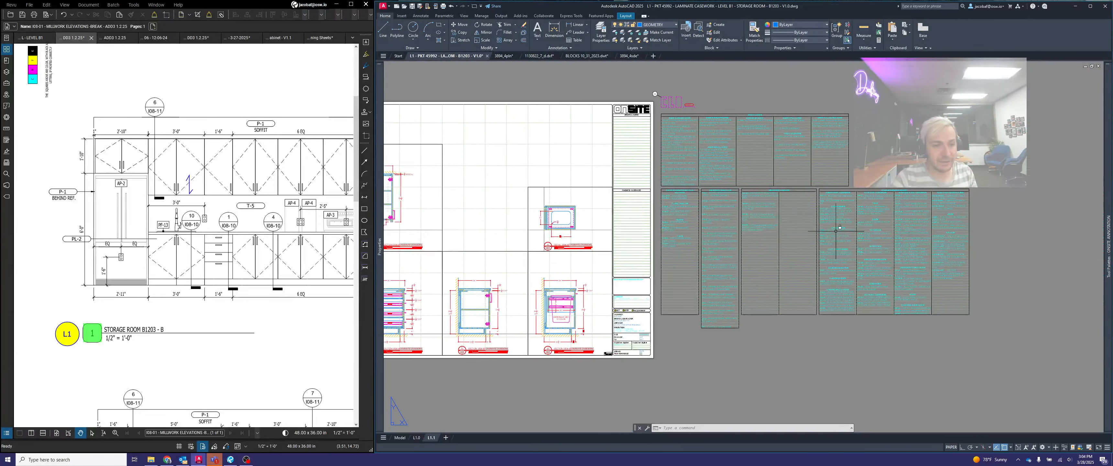
{"action": "scroll", "coordinate": [836, 231], "scroll_direction": "up", "scroll_amount": 3}
{"action": "scroll", "coordinate": [722, 233], "scroll_direction": "up", "scroll_amount": 2}
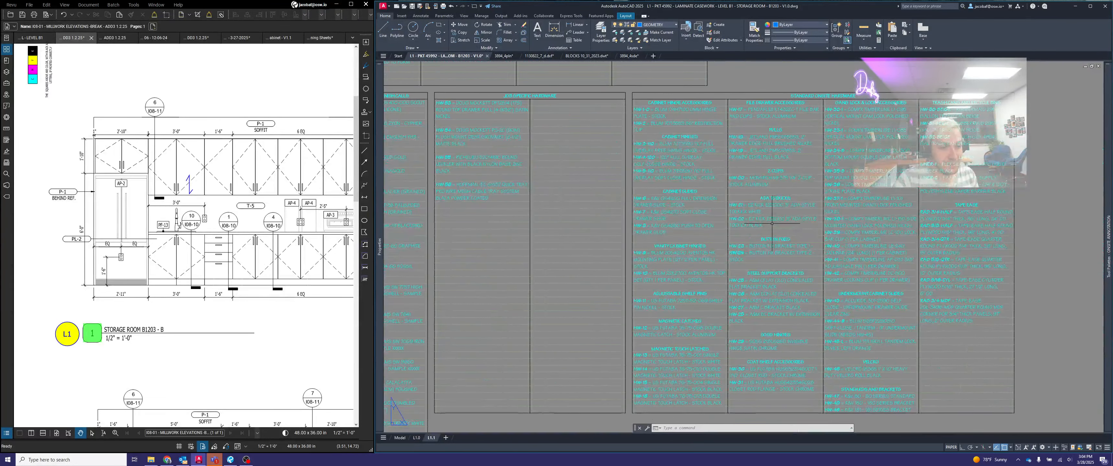
{"action": "scroll", "coordinate": [777, 225], "scroll_direction": "up", "scroll_amount": 1}
{"action": "scroll", "coordinate": [886, 206], "scroll_direction": "down", "scroll_amount": 4}
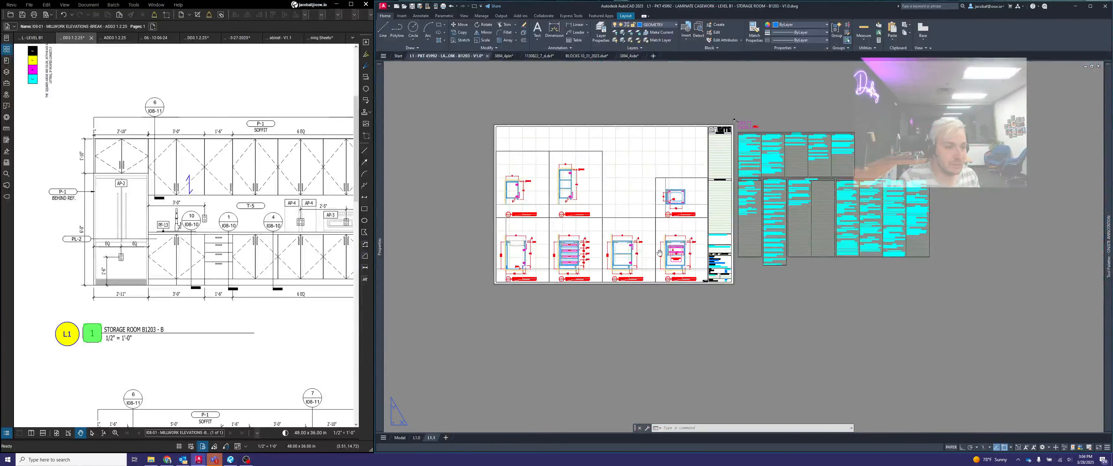
{"action": "middle_click_drag", "start_coordinate": [660, 253], "coordinate": [746, 250]}
- Insert a finish symbol tag above the 1/2" gap note in section view 3, with its FINISH attribute set to HW-22
{"action": "scroll", "coordinate": [757, 235], "scroll_direction": "up", "scroll_amount": 6}
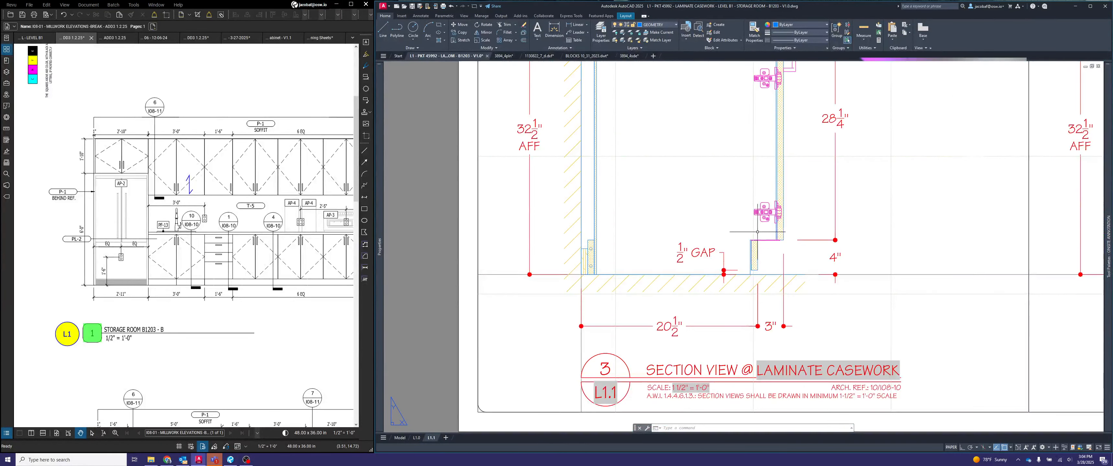
{"action": "double_click", "coordinate": [757, 232]}
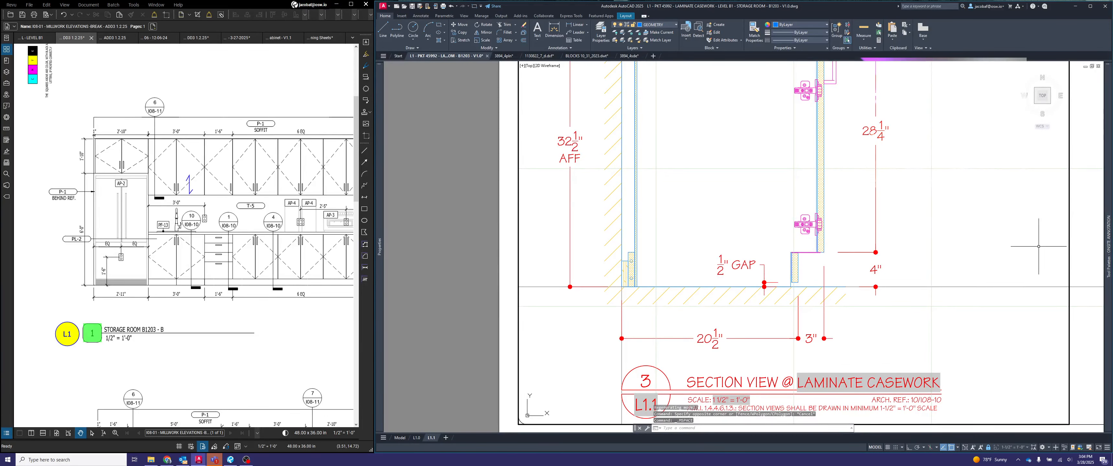
{"action": "mouse_move", "coordinate": [1105, 223]}
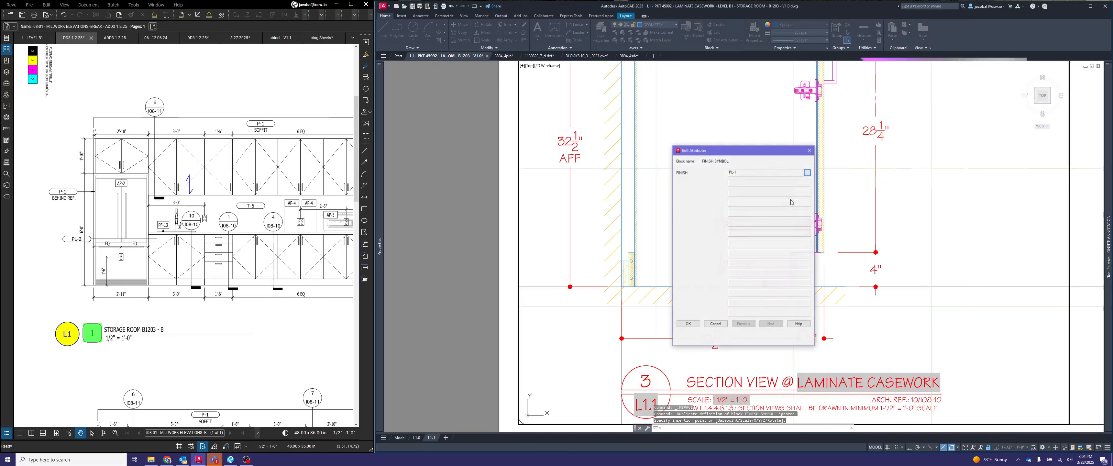
{"action": "left_click", "coordinate": [807, 172]}
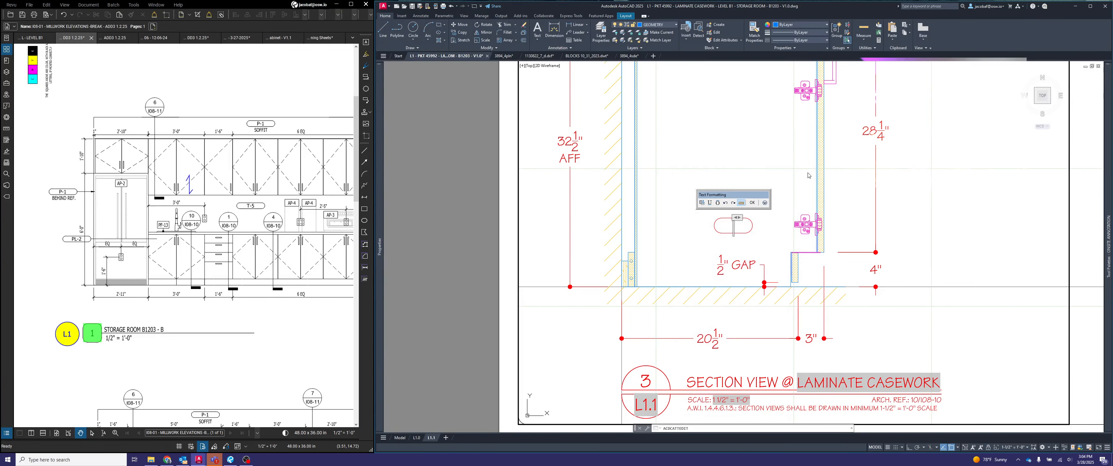
{"action": "type", "text": "HW-22"}
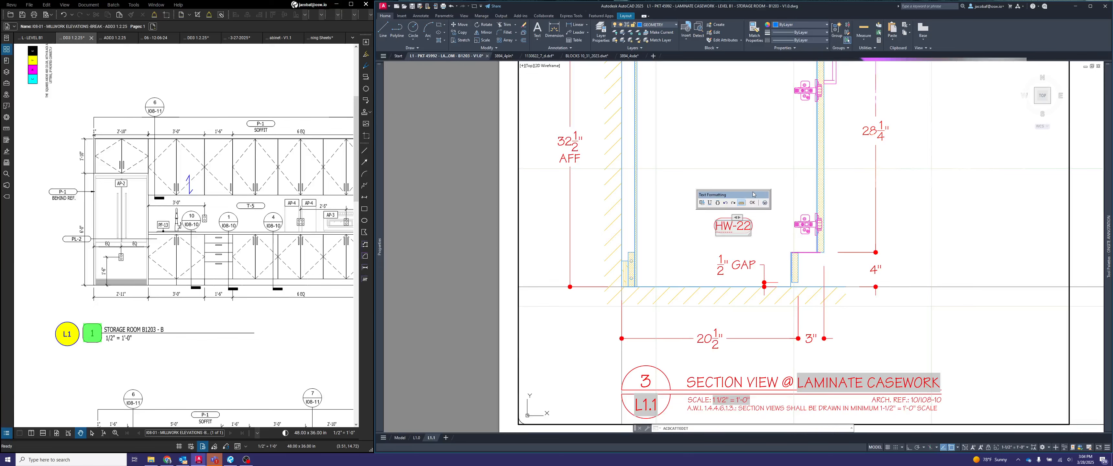
{"action": "left_click", "coordinate": [753, 202]}
{"action": "left_click", "coordinate": [690, 324]}
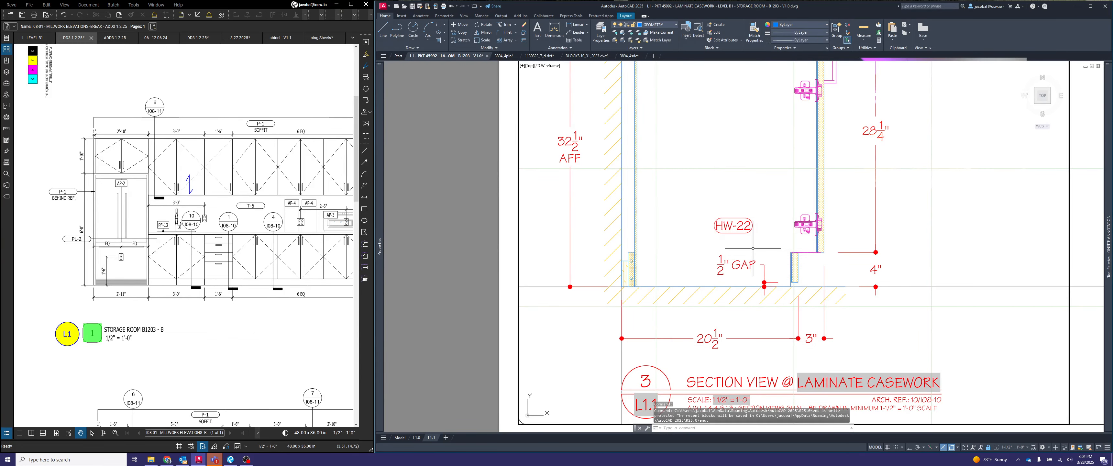
- Set the HW-22 tag's box width to 6 and switch its visibility state to 1 ARROW
{"action": "left_click", "coordinate": [683, 242]}
{"action": "left_click", "coordinate": [714, 225]}
{"action": "left_click", "coordinate": [714, 226]}
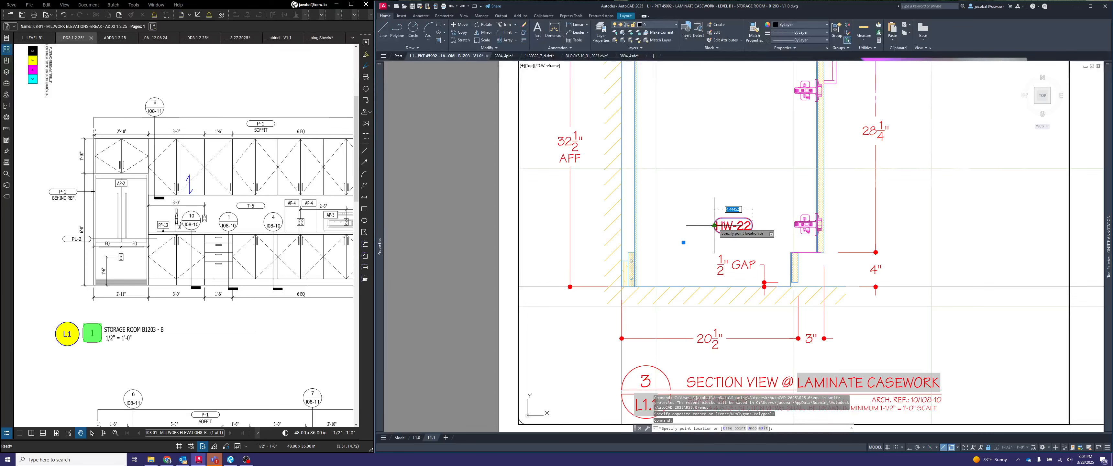
{"action": "type", "text": "8"}
{"action": "key", "text": "Return"}
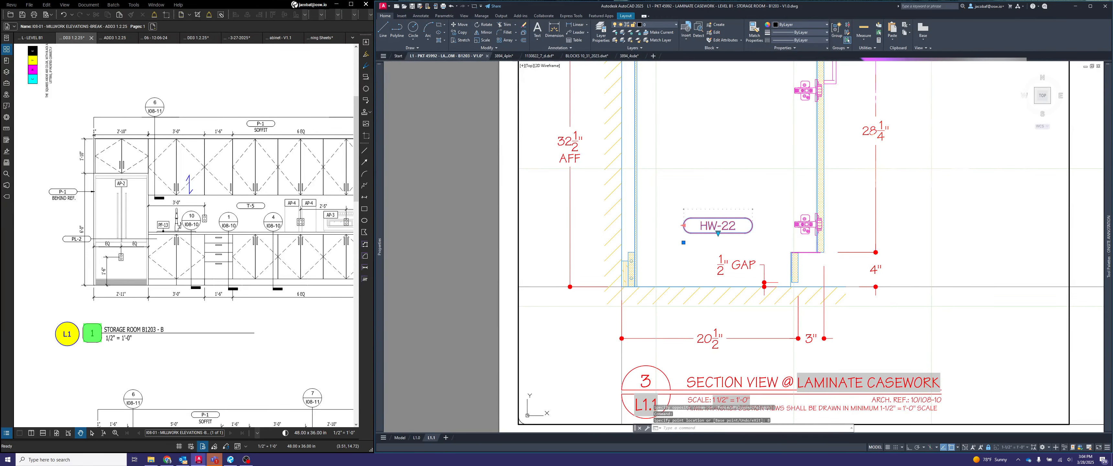
{"action": "left_click", "coordinate": [684, 225]}
{"action": "type", "text": "6"}
{"action": "key", "text": "Return"}
{"action": "left_click", "coordinate": [727, 234]}
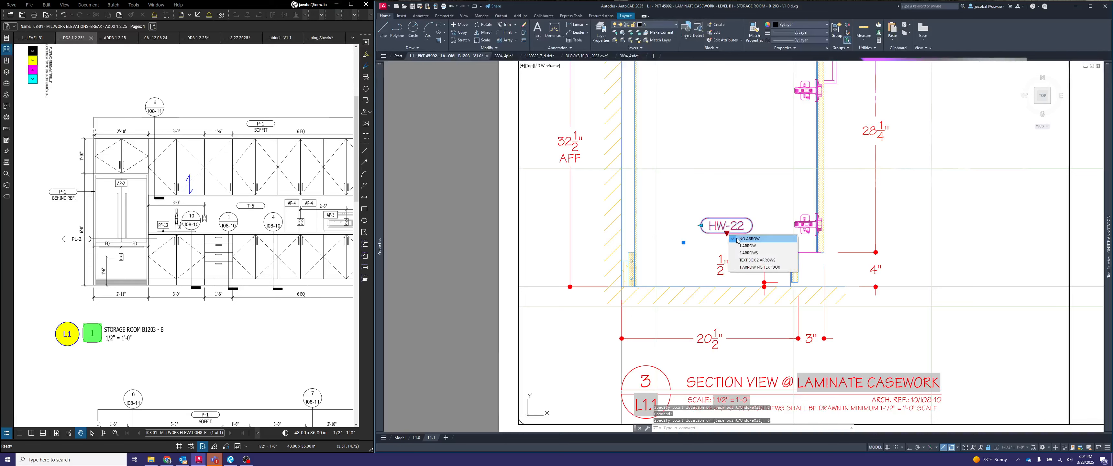
{"action": "left_click", "coordinate": [744, 246]}
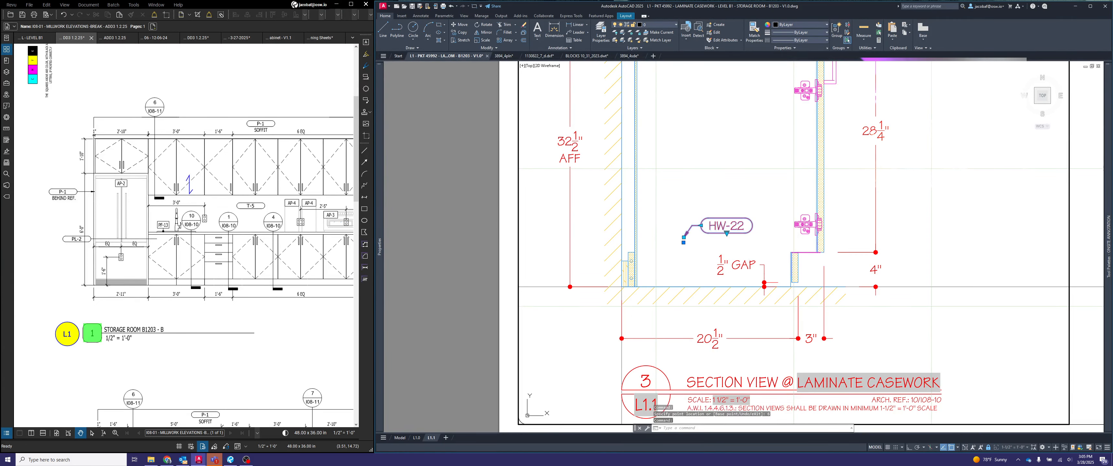
{"action": "key", "text": "Escape"}
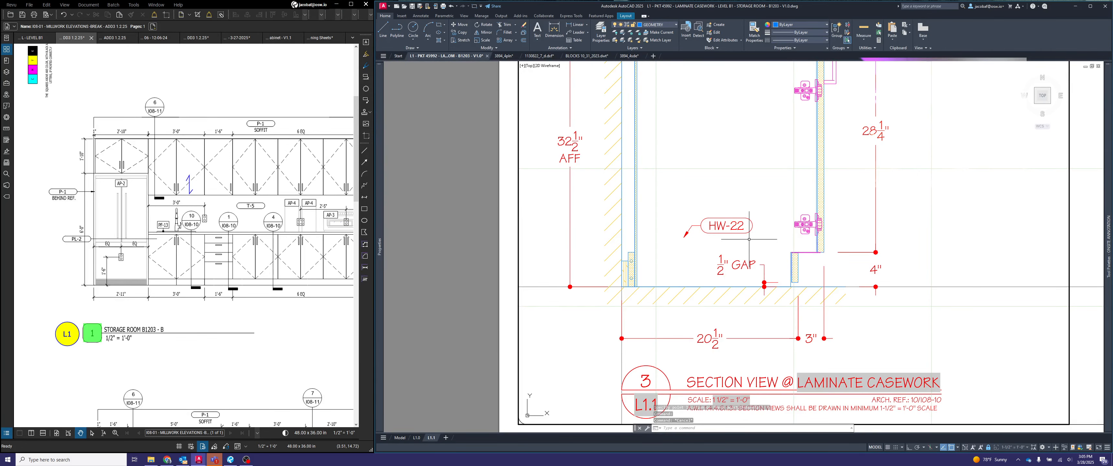
- Mirror the HW-22 tag about a vertical line through its middle, erasing the source object
{"action": "type", "text": "min"}
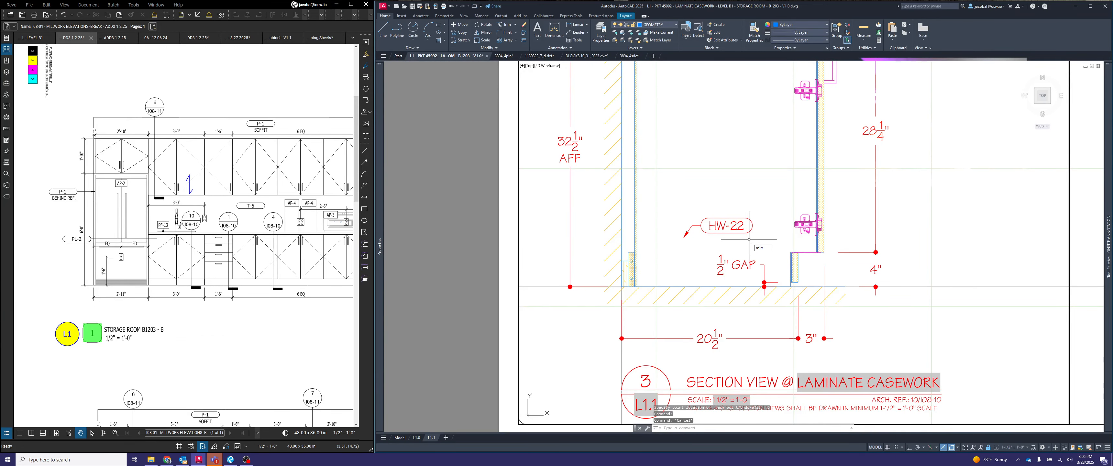
{"action": "type", "text": "irr"}
{"action": "key", "text": "Return"}
{"action": "left_click", "coordinate": [749, 243]}
{"action": "left_click", "coordinate": [739, 225]}
{"action": "key", "text": "Return"}
{"action": "left_click", "coordinate": [731, 217]}
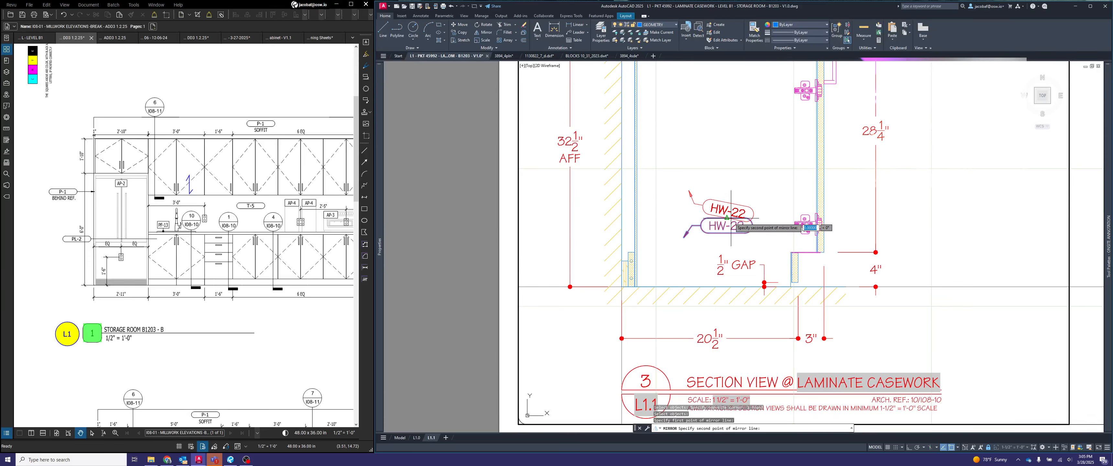
{"action": "key", "text": "F8"}
{"action": "left_click", "coordinate": [734, 251]}
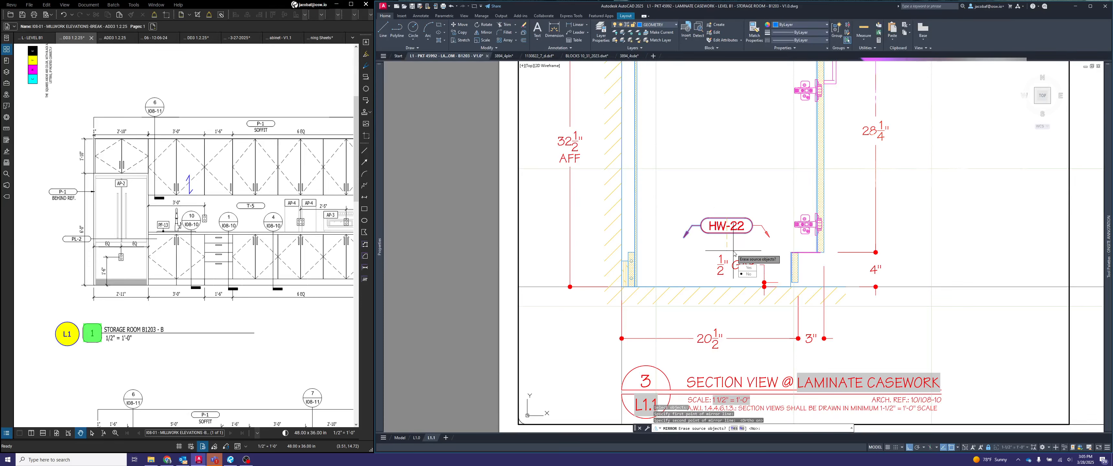
{"action": "type", "text": "y"}
{"action": "key", "text": "Return"}
- Stretch the HW-22 tag's arrow so its tip lands on the line above the toekick panel, and return to paper space
{"action": "left_click", "coordinate": [769, 237]}
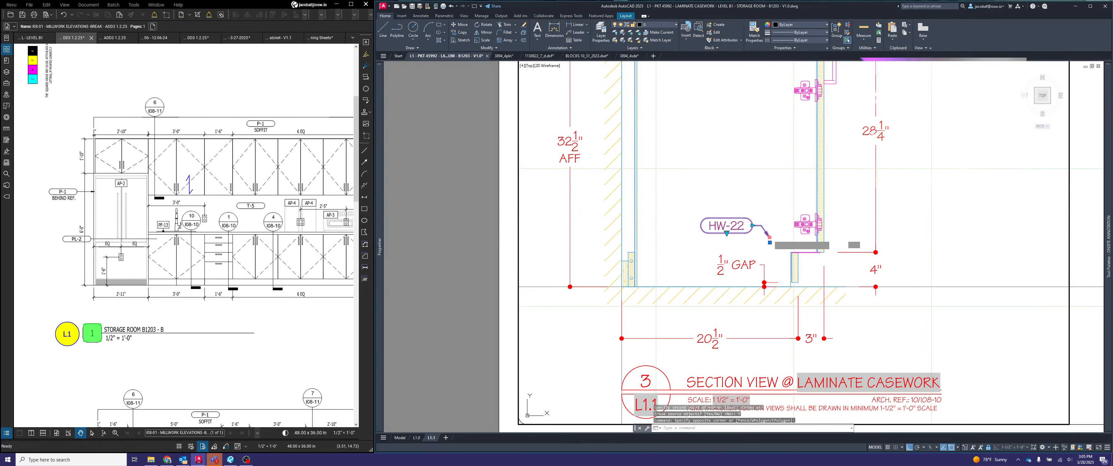
{"action": "left_click", "coordinate": [769, 237]}
{"action": "scroll", "coordinate": [801, 255], "scroll_direction": "up", "scroll_amount": 2}
{"action": "left_click", "coordinate": [807, 251]}
{"action": "key", "text": "Escape"}
{"action": "scroll", "coordinate": [811, 261], "scroll_direction": "down", "scroll_amount": 2}
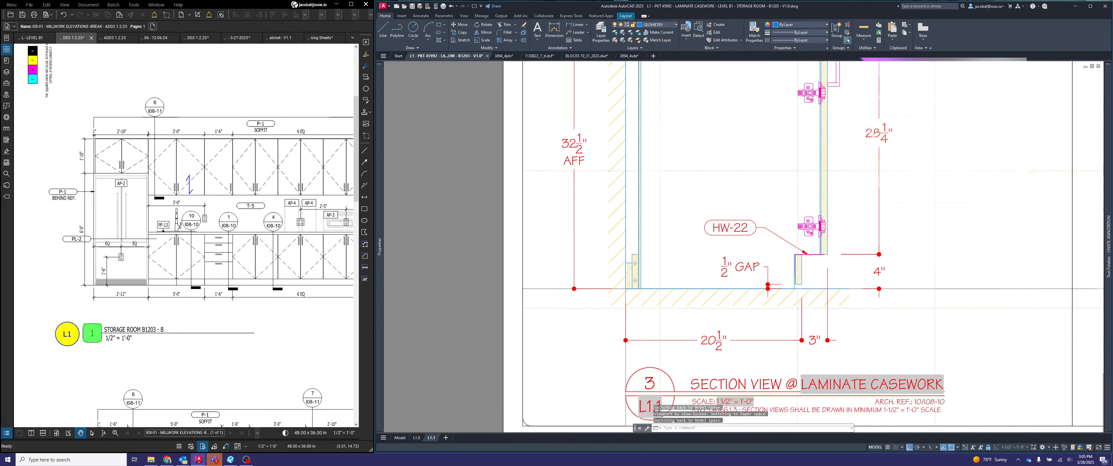
{"action": "scroll", "coordinate": [624, 276], "scroll_direction": "down", "scroll_amount": 4}
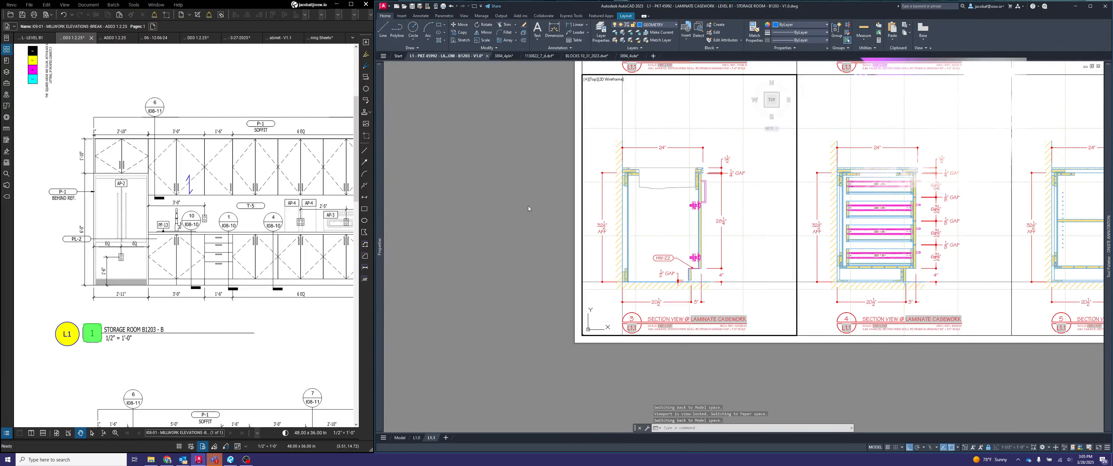
{"action": "double_click", "coordinate": [523, 201]}
{"action": "middle_click_drag", "start_coordinate": [727, 234], "coordinate": [635, 244]}
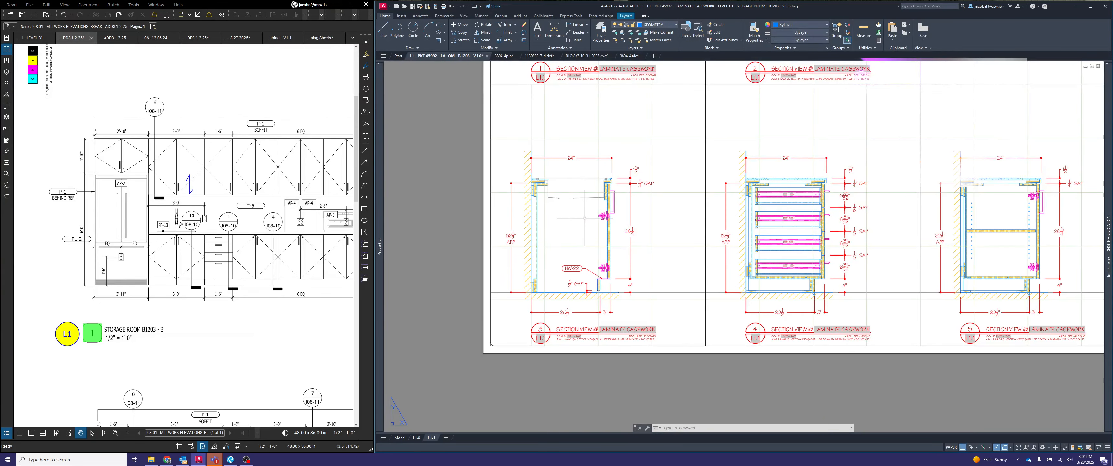
{"action": "middle_click_drag", "start_coordinate": [867, 187], "coordinate": [743, 294]}
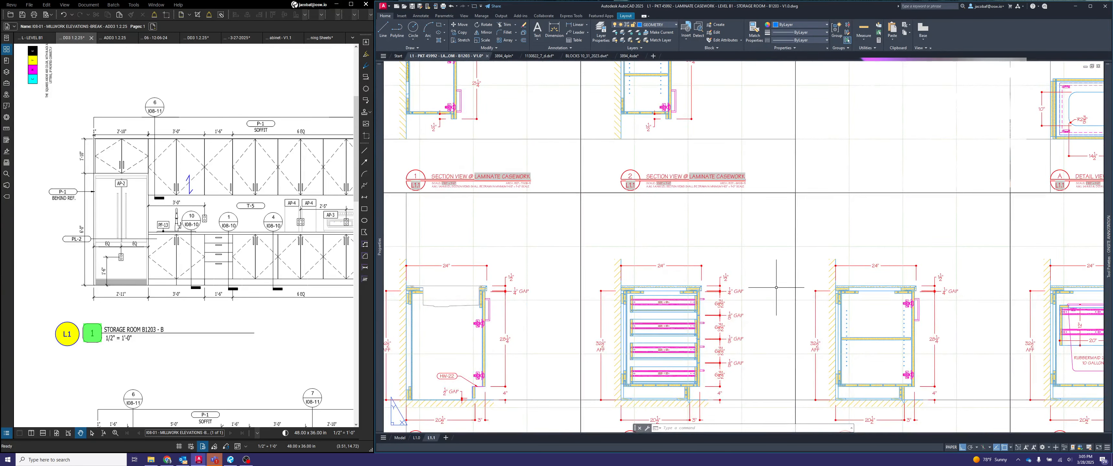
{"action": "scroll", "coordinate": [785, 275], "scroll_direction": "down", "scroll_amount": 2}
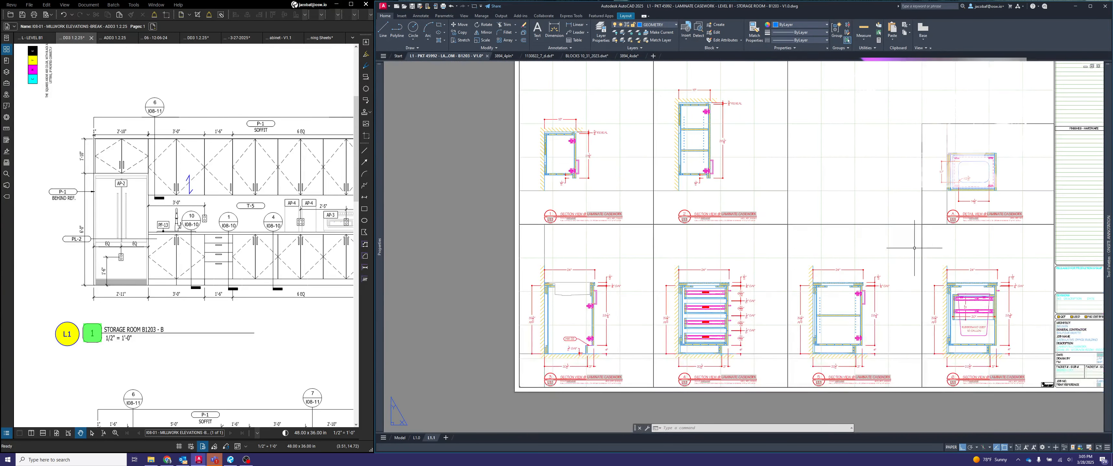
- On the L1.0 layout, activate the plan view viewport and insert an elevation callout bubble beside the VIF 196" dimension
{"action": "middle_click", "coordinate": [866, 258]}
{"action": "middle_click", "coordinate": [866, 257]}
{"action": "left_click", "coordinate": [416, 438]}
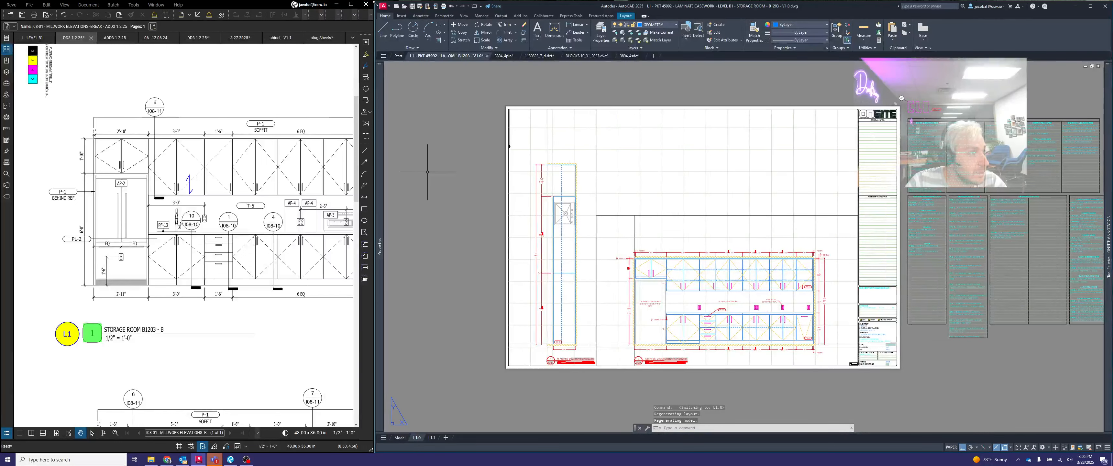
{"action": "left_click", "coordinate": [412, 8]}
{"action": "left_click", "coordinate": [412, 7]}
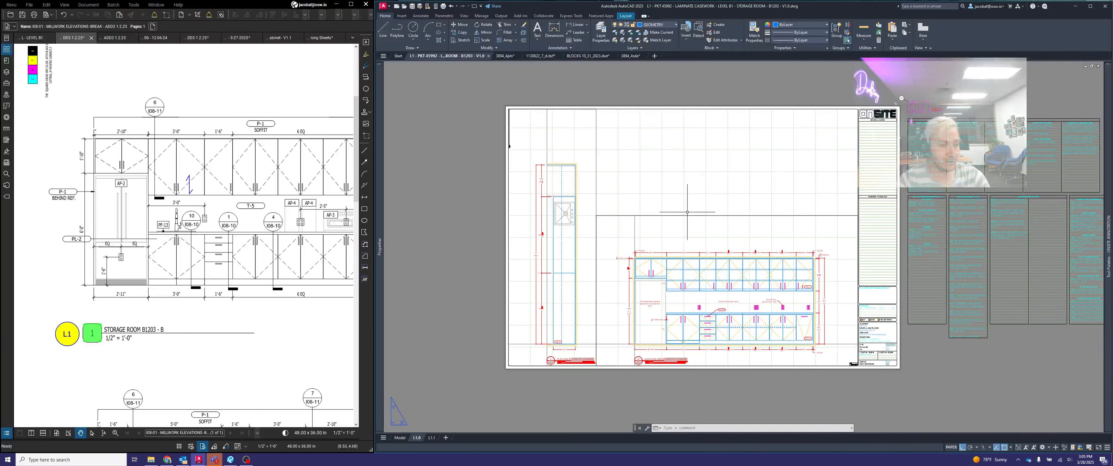
{"action": "scroll", "coordinate": [536, 264], "scroll_direction": "up", "scroll_amount": 3}
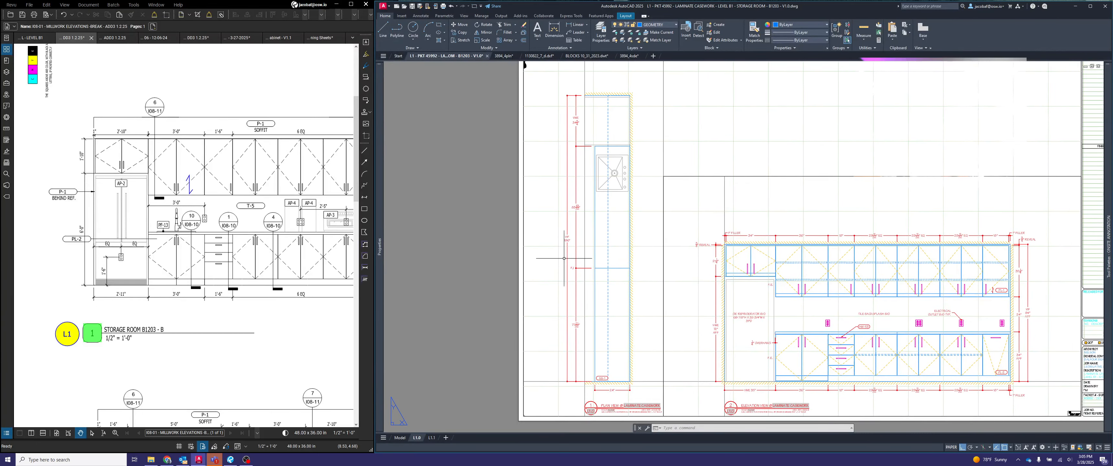
{"action": "double_click", "coordinate": [564, 257]}
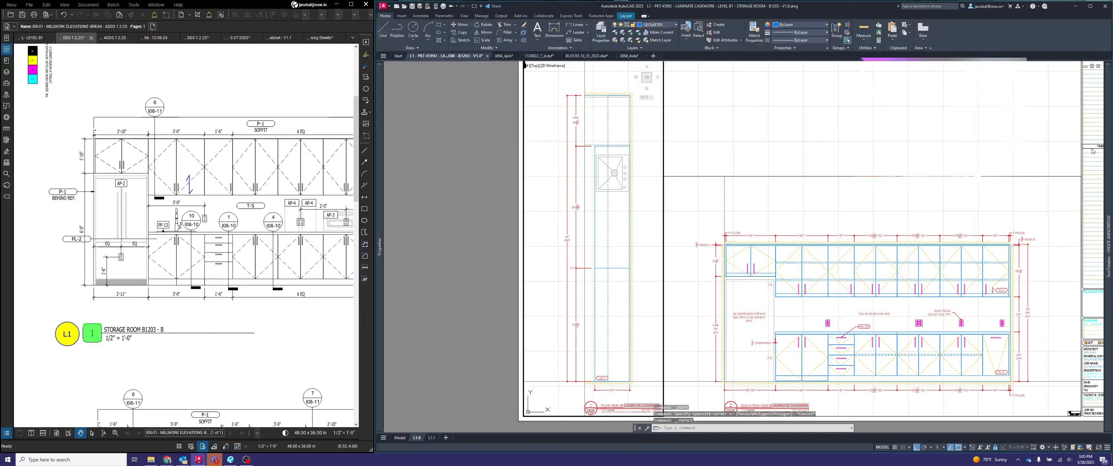
{"action": "mouse_move", "coordinate": [1109, 173]}
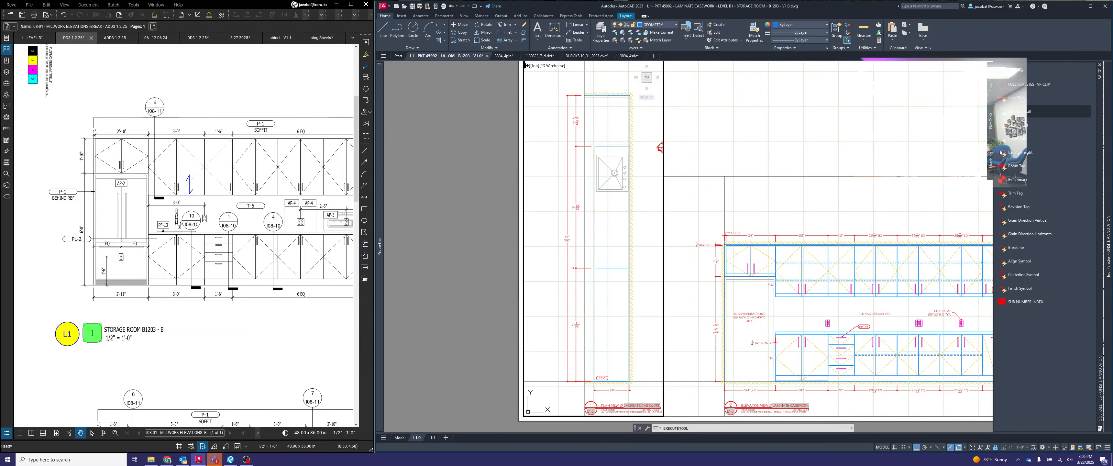
{"action": "scroll", "coordinate": [544, 245], "scroll_direction": "up", "scroll_amount": 3}
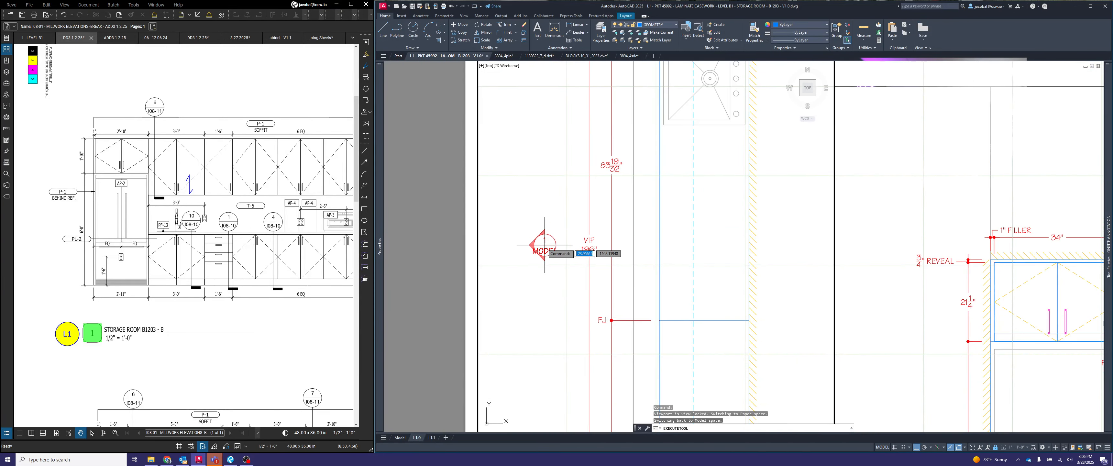
{"action": "left_click", "coordinate": [544, 245]}
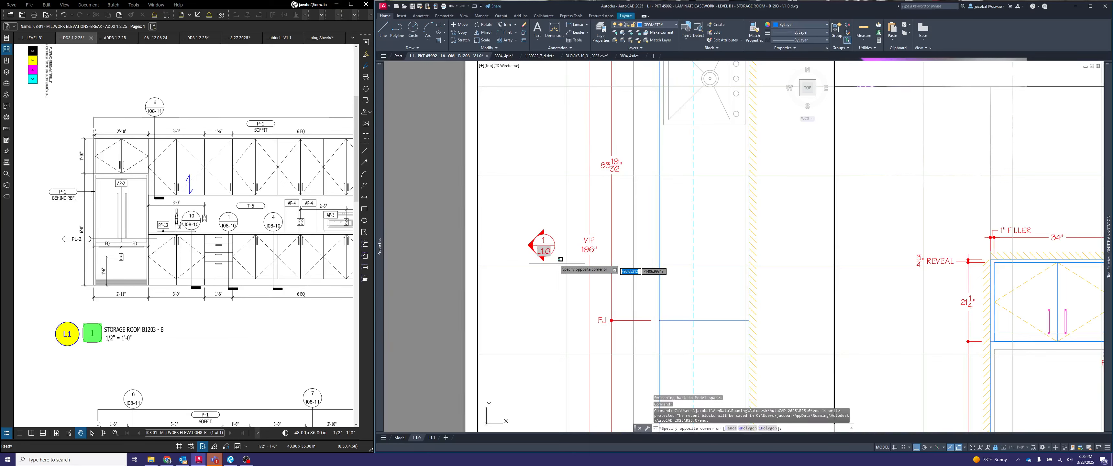
{"action": "left_click", "coordinate": [534, 242]}
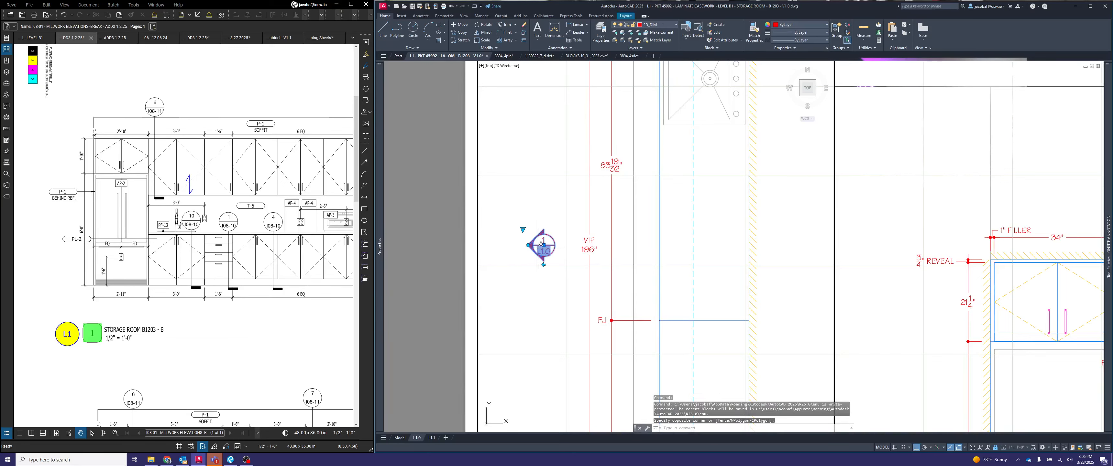
{"action": "key", "text": "Escape"}
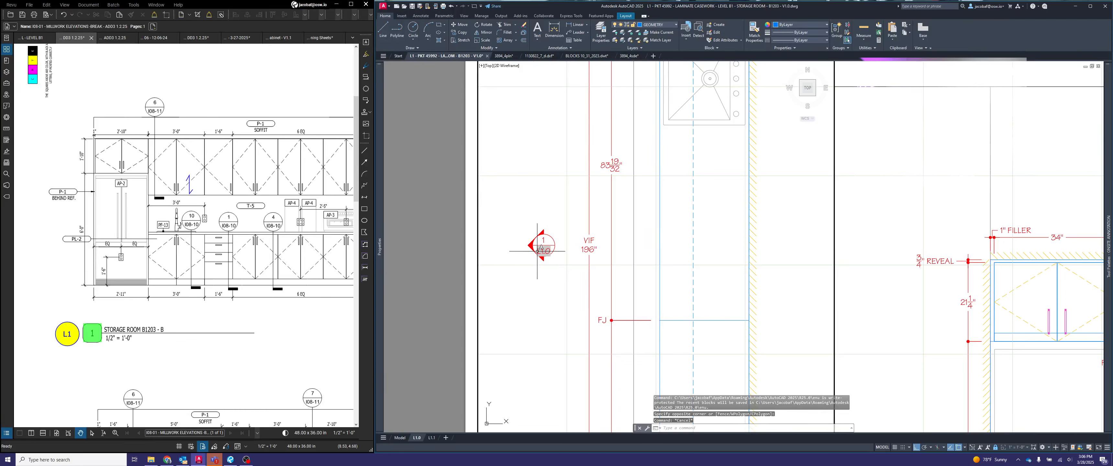
- Try to rotate the plan view's callout bubble about its center with the Rotate command
{"action": "scroll", "coordinate": [537, 250], "scroll_direction": "up", "scroll_amount": 2}
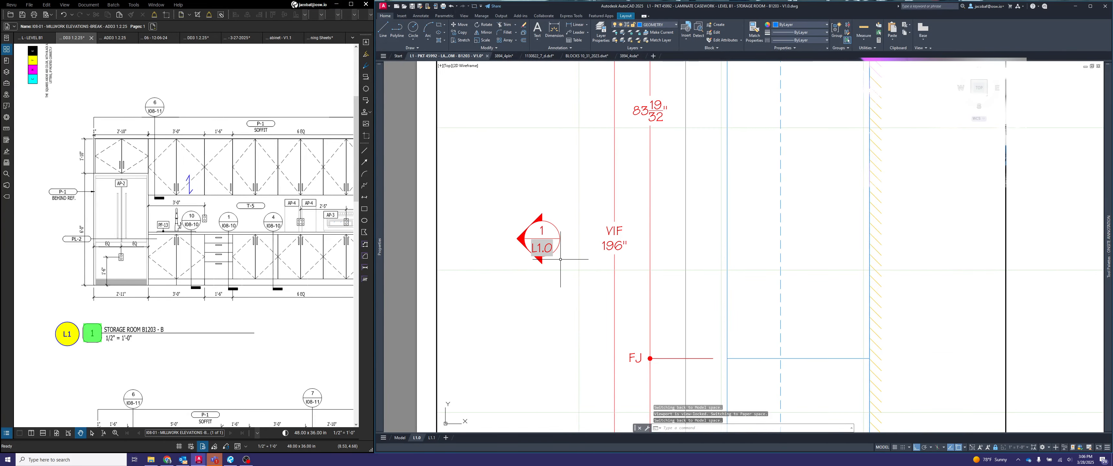
{"action": "scroll", "coordinate": [560, 260], "scroll_direction": "down", "scroll_amount": 3}
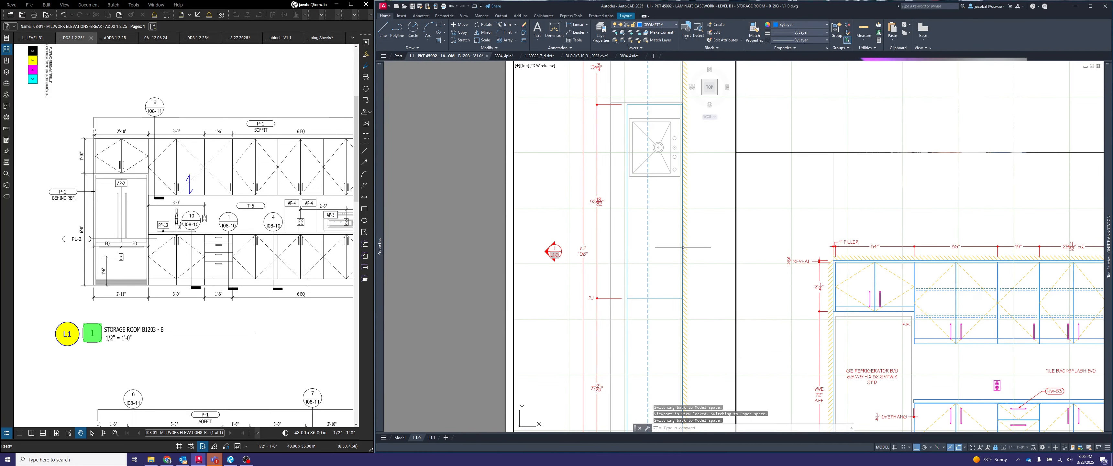
{"action": "scroll", "coordinate": [562, 256], "scroll_direction": "up", "scroll_amount": 2}
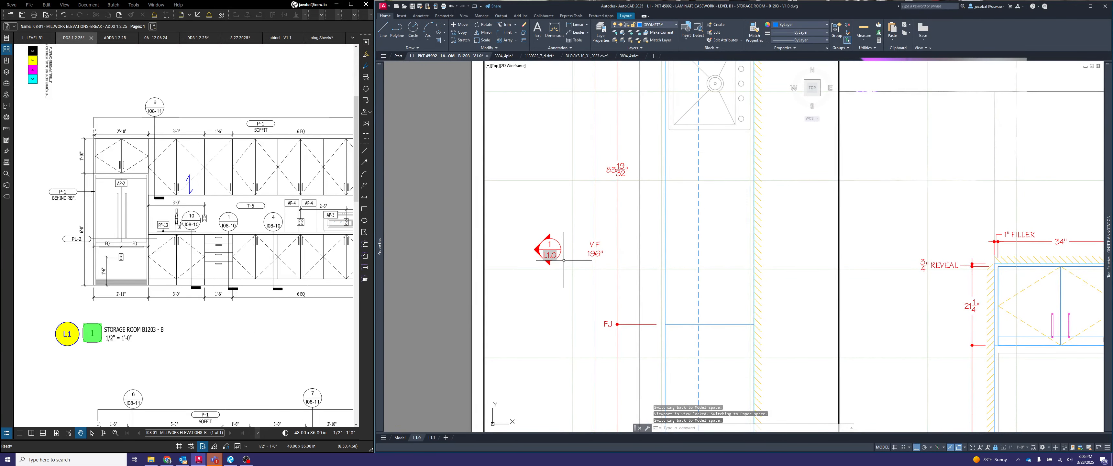
{"action": "key", "text": "Return"}
{"action": "left_click", "coordinate": [563, 260]}
{"action": "left_click", "coordinate": [532, 233]}
{"action": "key", "text": "Return"}
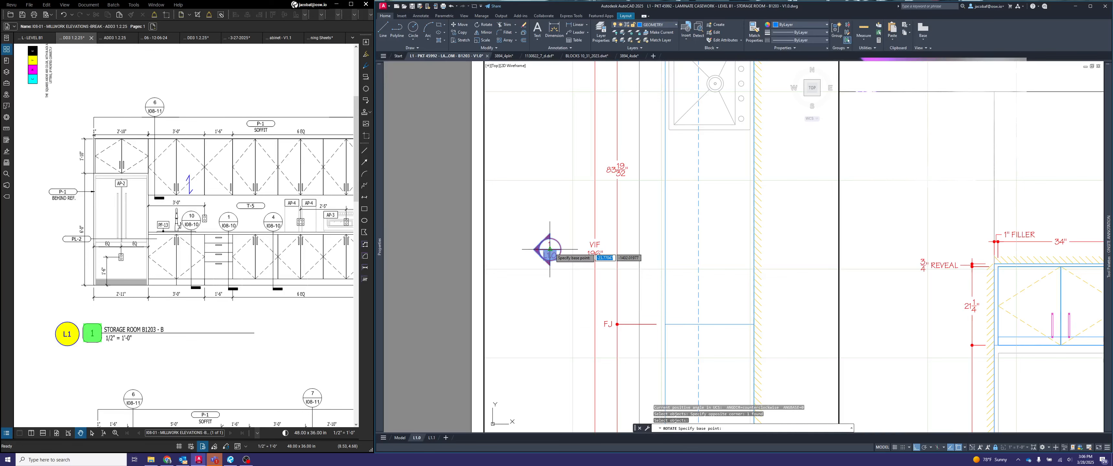
{"action": "left_click", "coordinate": [550, 249]}
{"action": "left_click", "coordinate": [503, 261]}
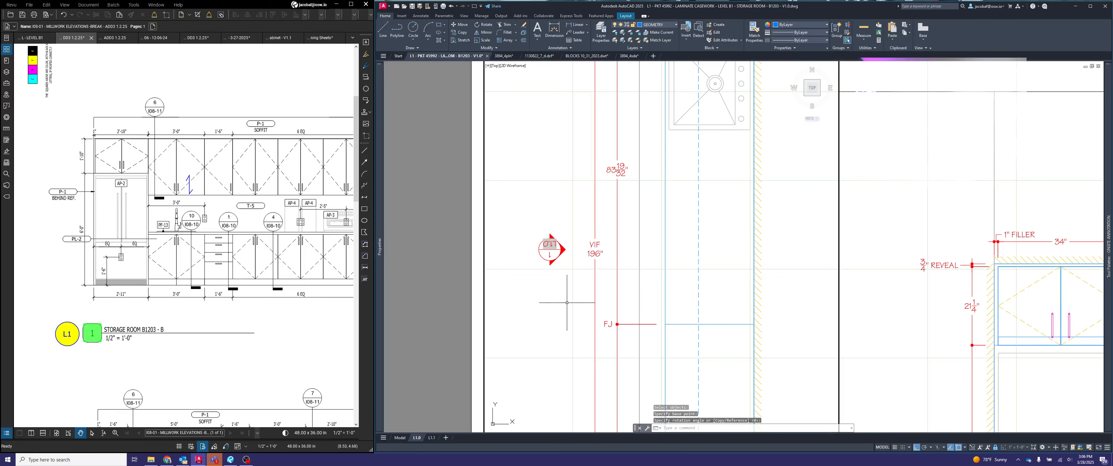
{"action": "key", "text": "ctrl+z"}
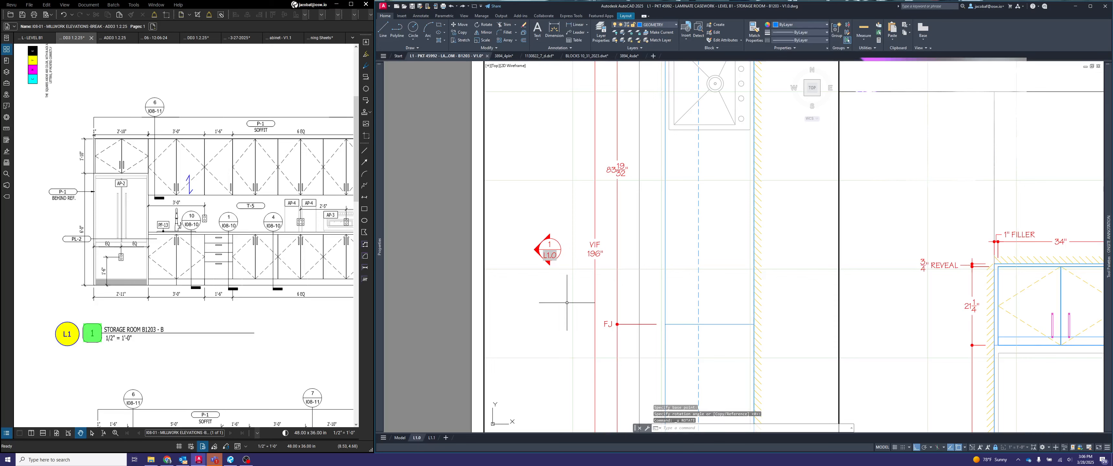
{"action": "key", "text": "Escape"}
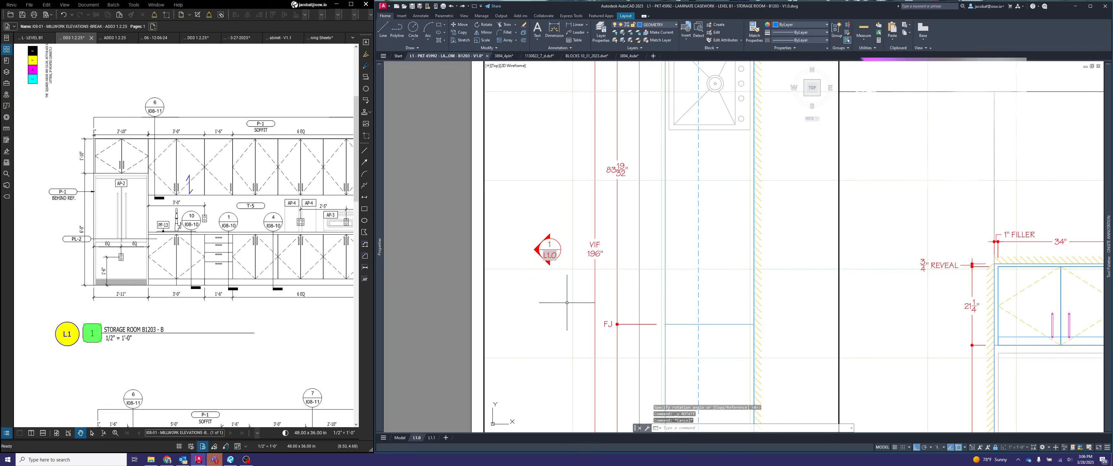
- Turn only the arrow of the plan view's callout bubble so it points toward the casework
{"action": "left_click", "coordinate": [541, 250]}
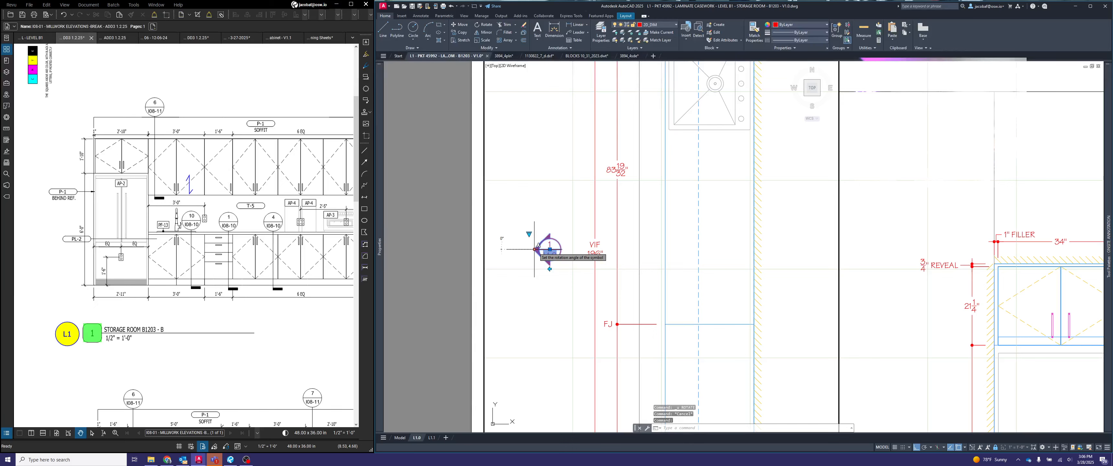
{"action": "left_click", "coordinate": [536, 249]}
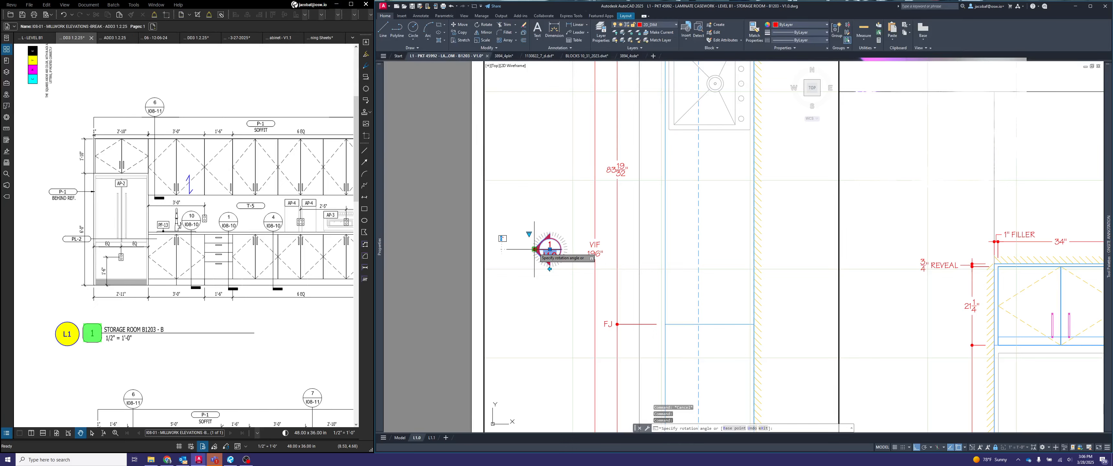
{"action": "left_click", "coordinate": [723, 247]}
{"action": "key", "text": "Escape"}
{"action": "scroll", "coordinate": [728, 249], "scroll_direction": "down", "scroll_amount": 5}
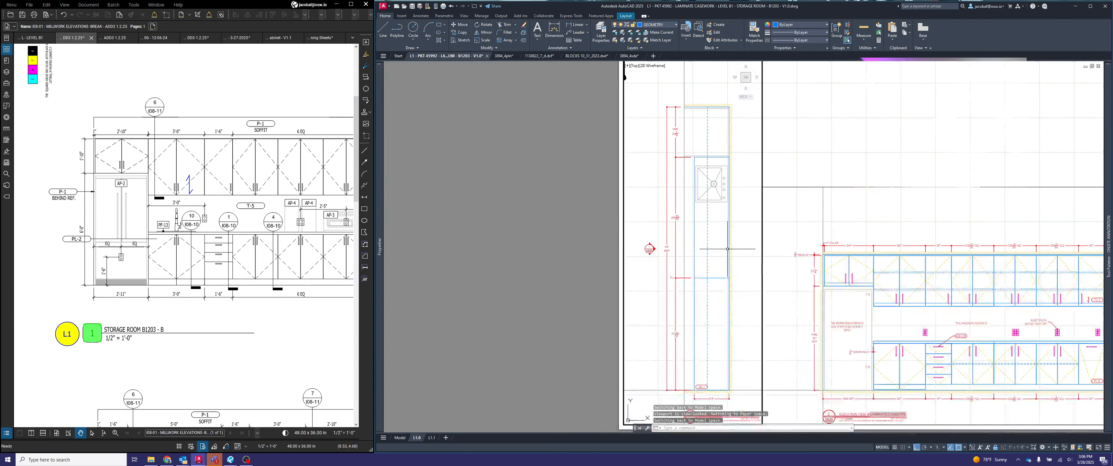
- Check the elevation view's number in its title and set the plan callout bubble's VIEWNUMBER attribute to 2
{"action": "middle_click_drag", "start_coordinate": [728, 249], "coordinate": [669, 251]}
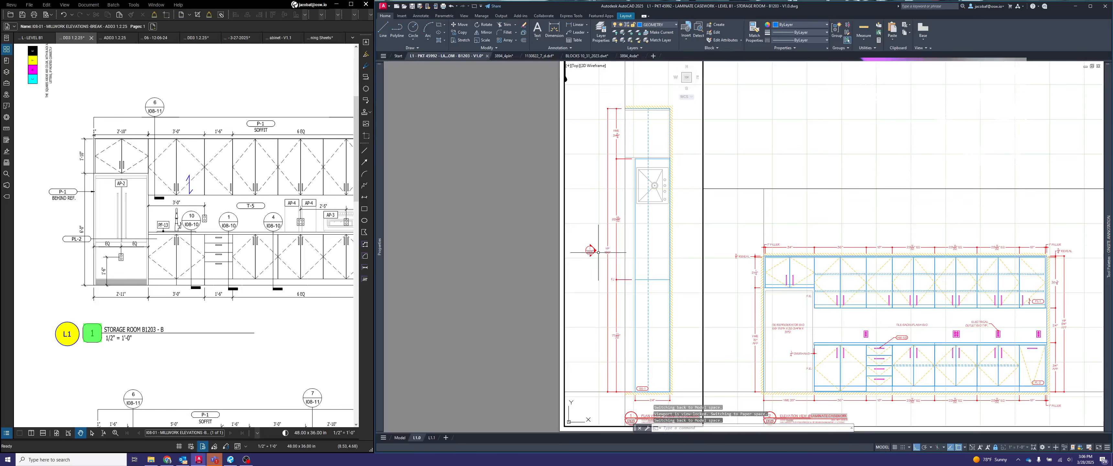
{"action": "scroll", "coordinate": [581, 250], "scroll_direction": "up", "scroll_amount": 4}
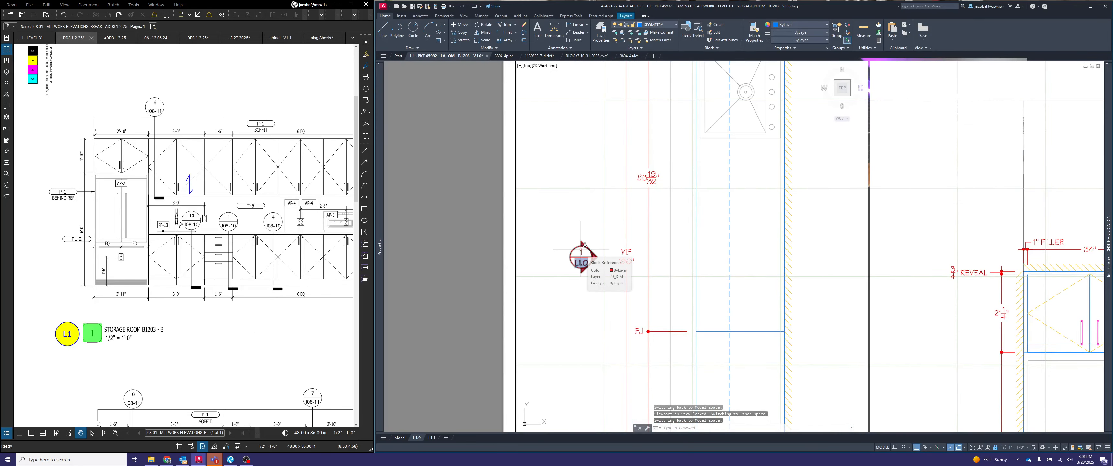
{"action": "scroll", "coordinate": [582, 250], "scroll_direction": "down", "scroll_amount": 6}
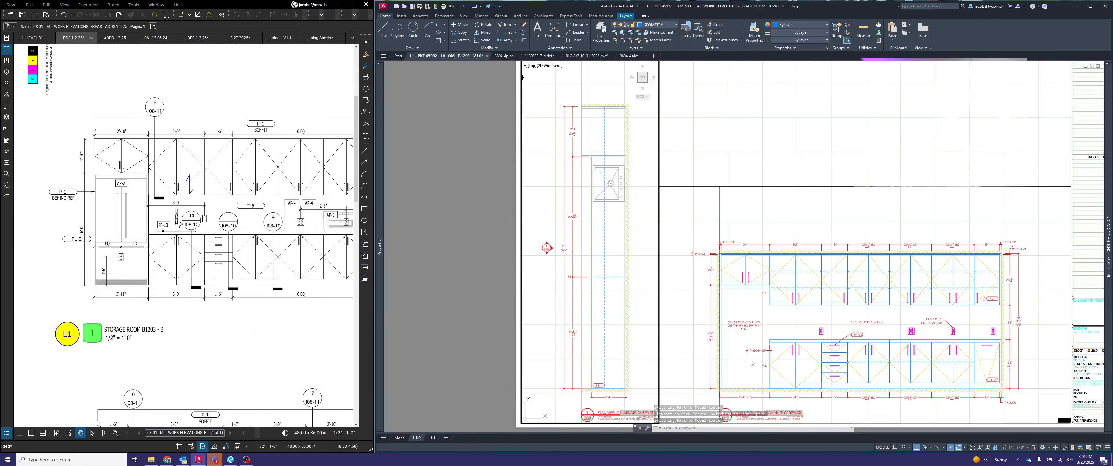
{"action": "scroll", "coordinate": [751, 363], "scroll_direction": "up", "scroll_amount": 5}
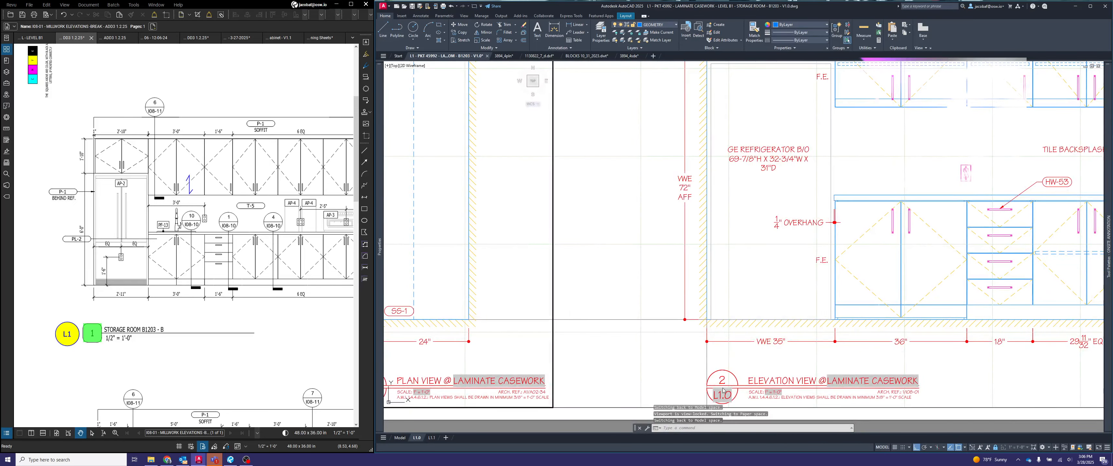
{"action": "scroll", "coordinate": [777, 381], "scroll_direction": "down", "scroll_amount": 4}
{"action": "scroll", "coordinate": [652, 160], "scroll_direction": "up", "scroll_amount": 6}
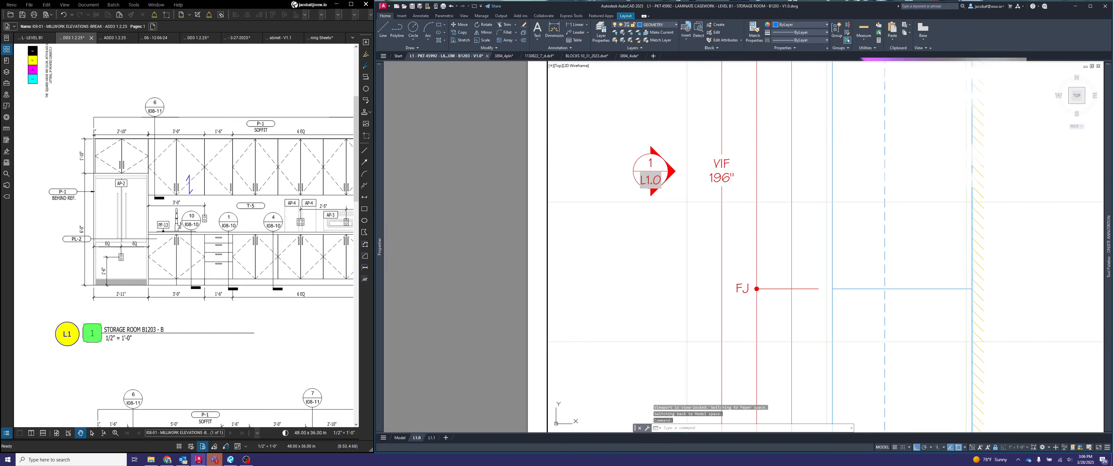
{"action": "double_click", "coordinate": [650, 166]}
{"action": "type", "text": "2"}
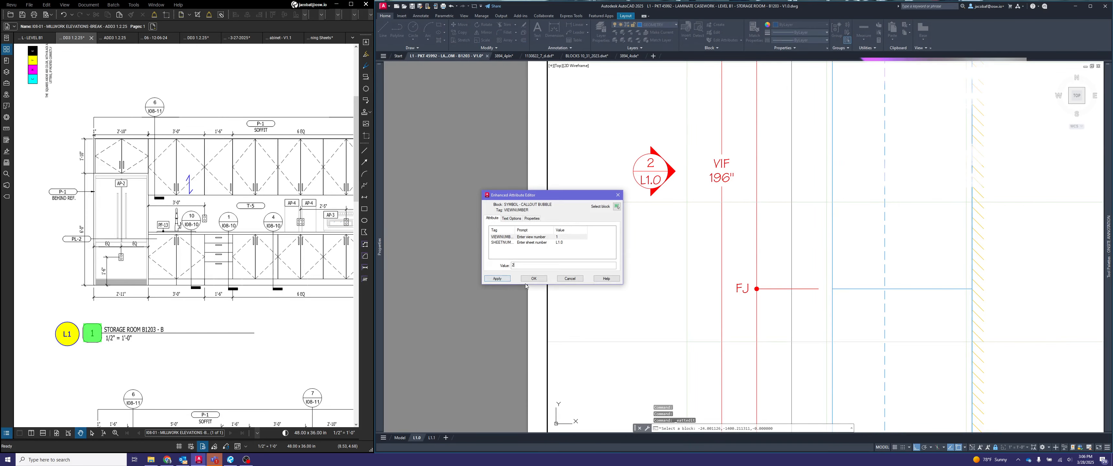
{"action": "left_click", "coordinate": [534, 283]}
{"action": "scroll", "coordinate": [651, 240], "scroll_direction": "down", "scroll_amount": 5}
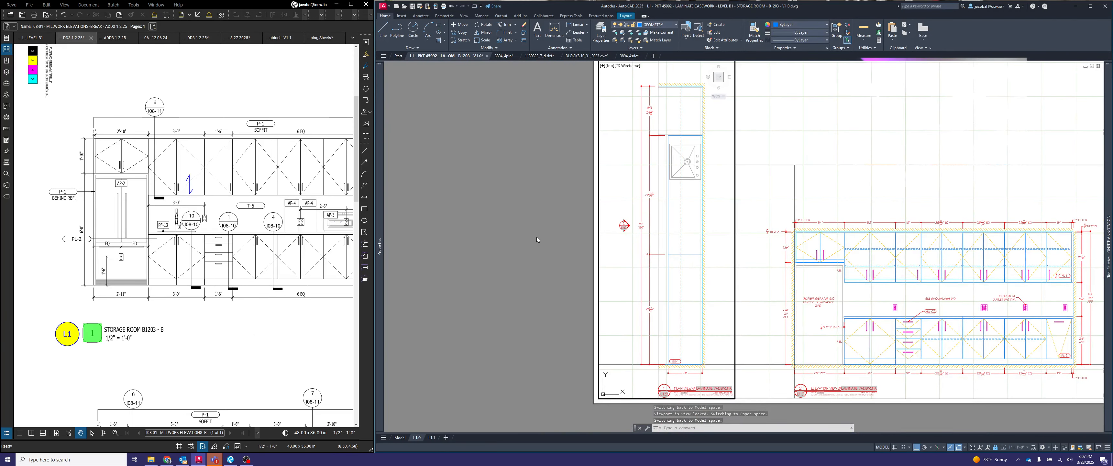
- Activate the elevation view viewport and insert a section callout symbol above the line between the 34" and 36" cabinets
{"action": "scroll", "coordinate": [586, 242], "scroll_direction": "up", "scroll_amount": 4}
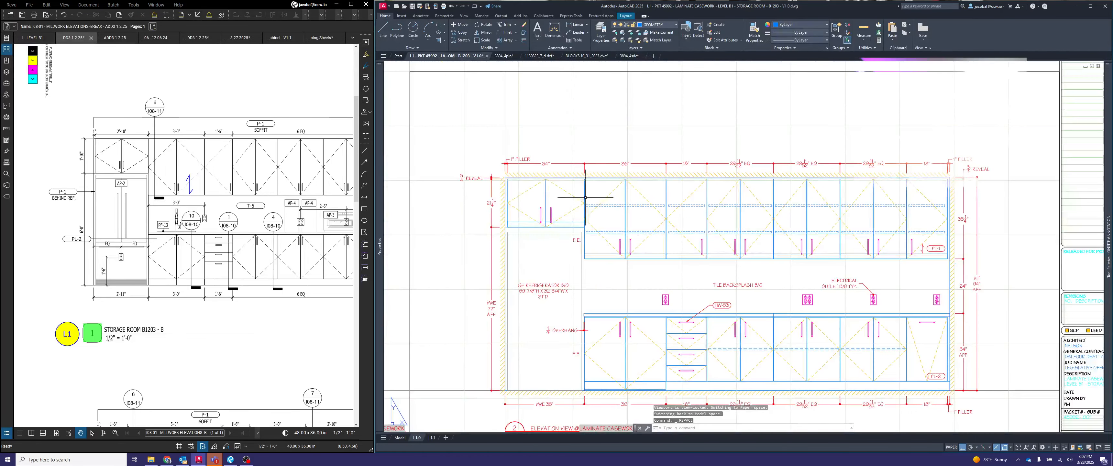
{"action": "double_click", "coordinate": [600, 136]}
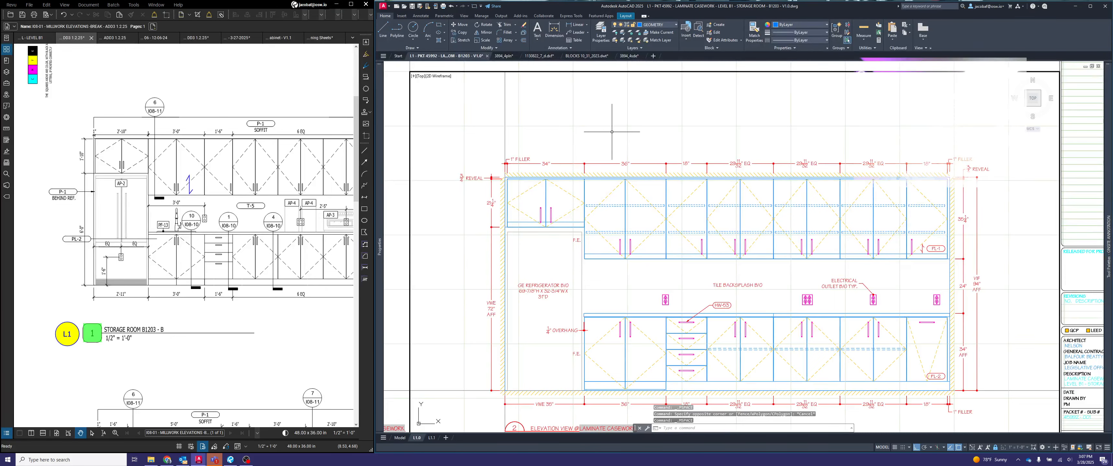
{"action": "scroll", "coordinate": [611, 132], "scroll_direction": "down", "scroll_amount": 2}
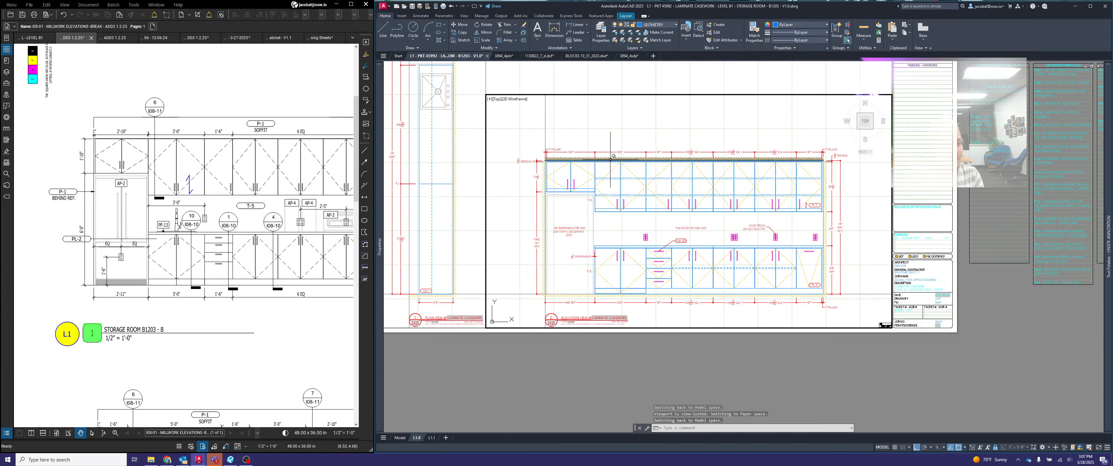
{"action": "scroll", "coordinate": [593, 163], "scroll_direction": "up", "scroll_amount": 2}
{"action": "mouse_move", "coordinate": [1109, 125]}
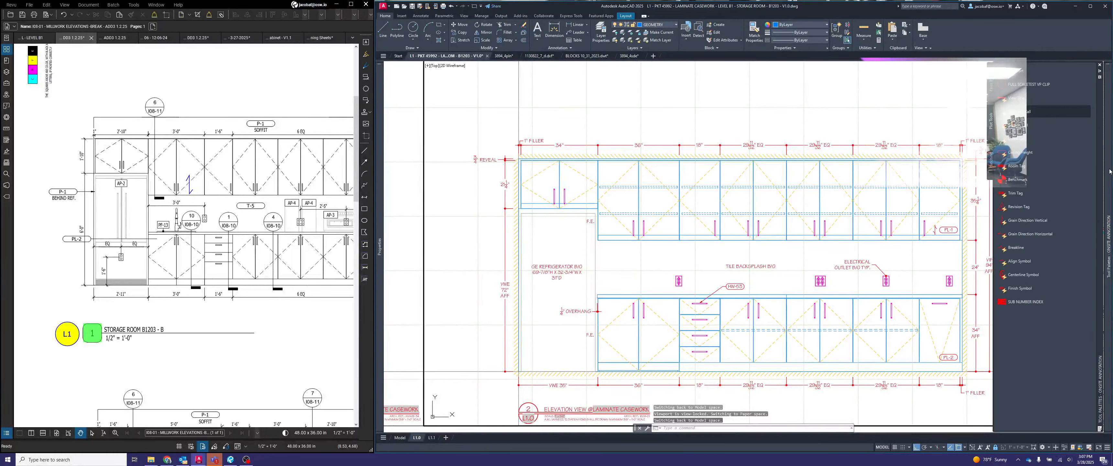
{"action": "left_click", "coordinate": [1021, 125]}
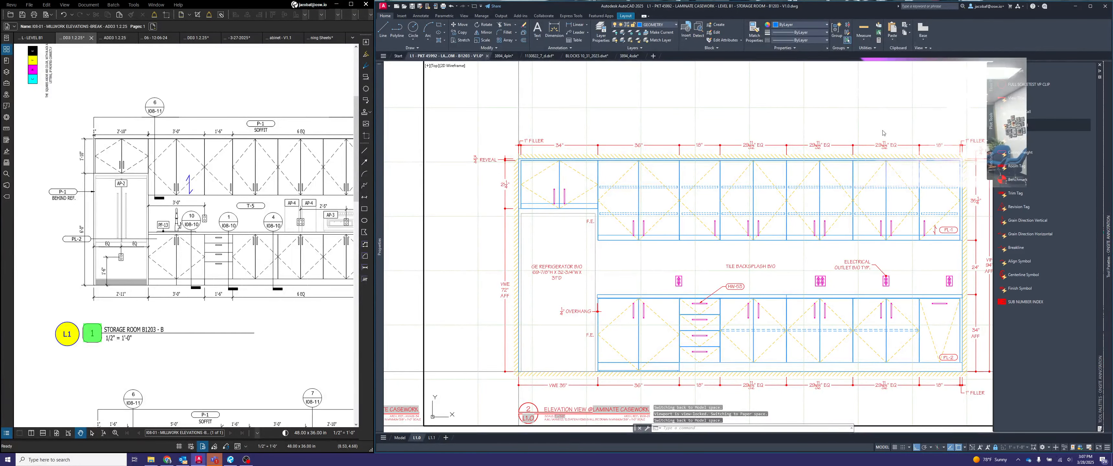
{"action": "left_click", "coordinate": [591, 123]}
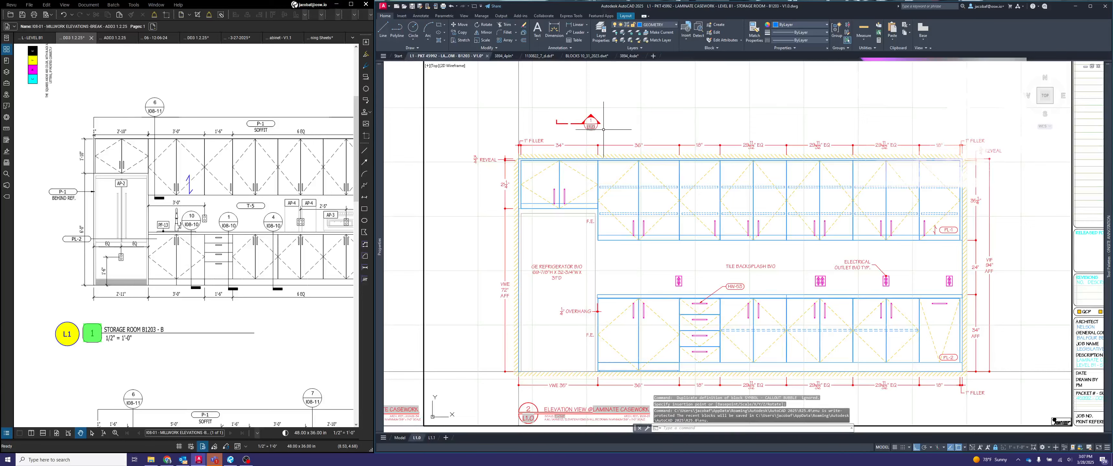
- Rotate the section callout so its arrow points right and its cut line runs down to the upper cabinets
{"action": "left_click", "coordinate": [591, 114]}
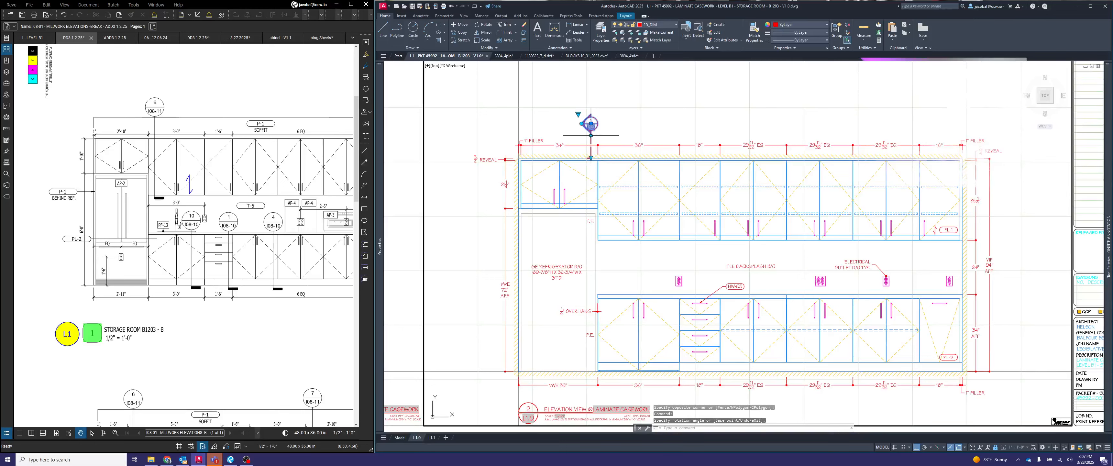
{"action": "key", "text": "Escape"}
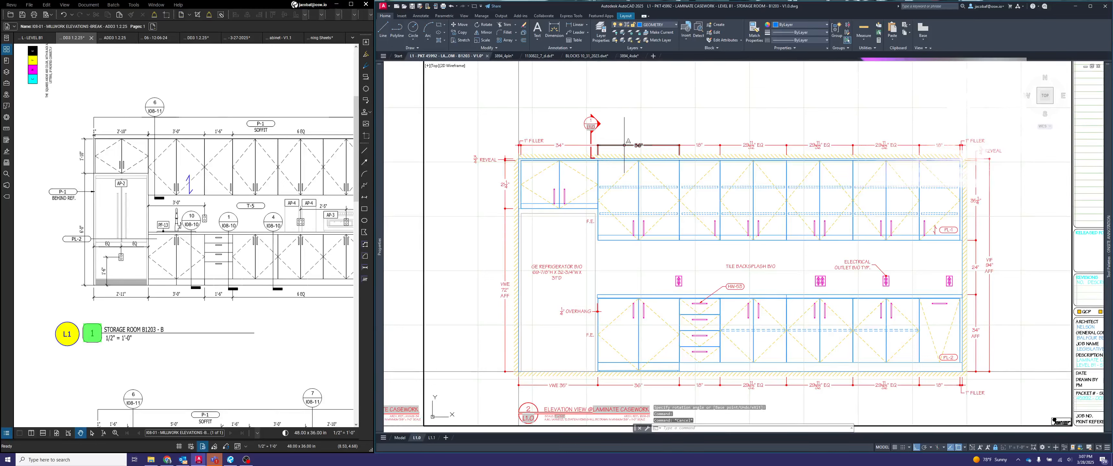
{"action": "scroll", "coordinate": [624, 145], "scroll_direction": "up", "scroll_amount": 4}
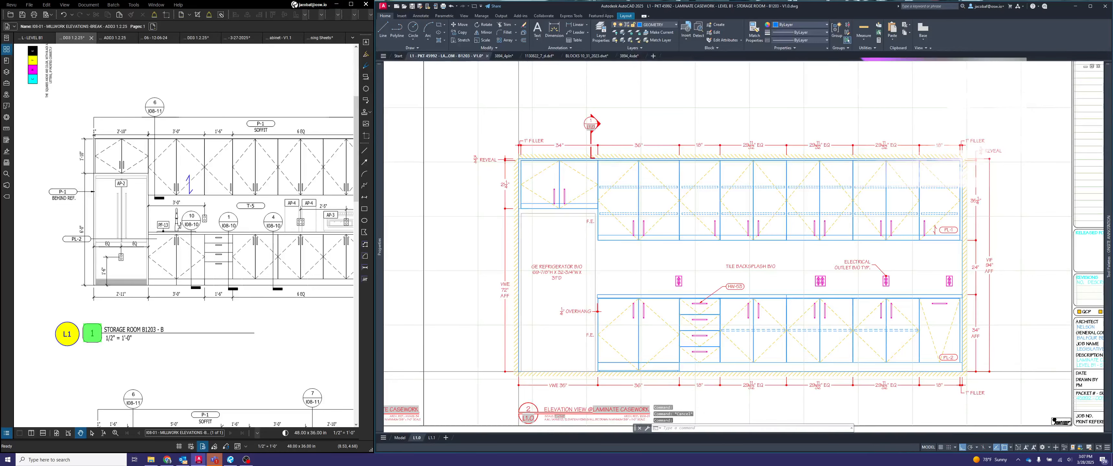
- Set the SHEETNUMBER attribute of the elevation's section callout to L1.1
{"action": "scroll", "coordinate": [624, 137], "scroll_direction": "up", "scroll_amount": 2}
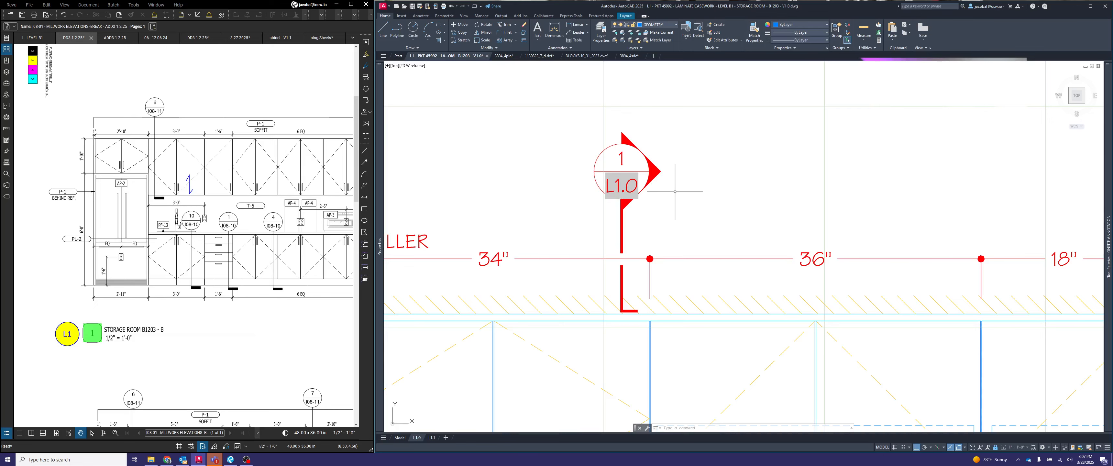
{"action": "left_click", "coordinate": [633, 180]}
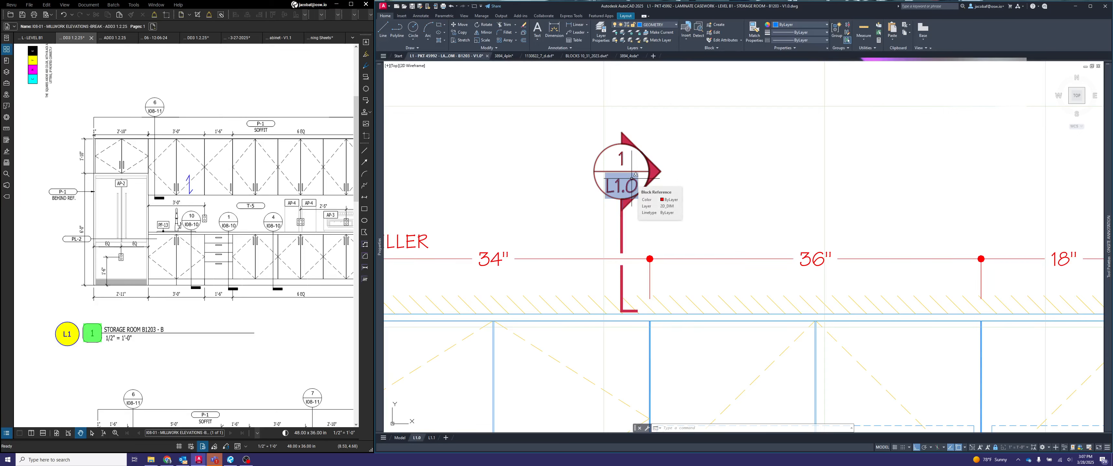
{"action": "key", "text": "Escape"}
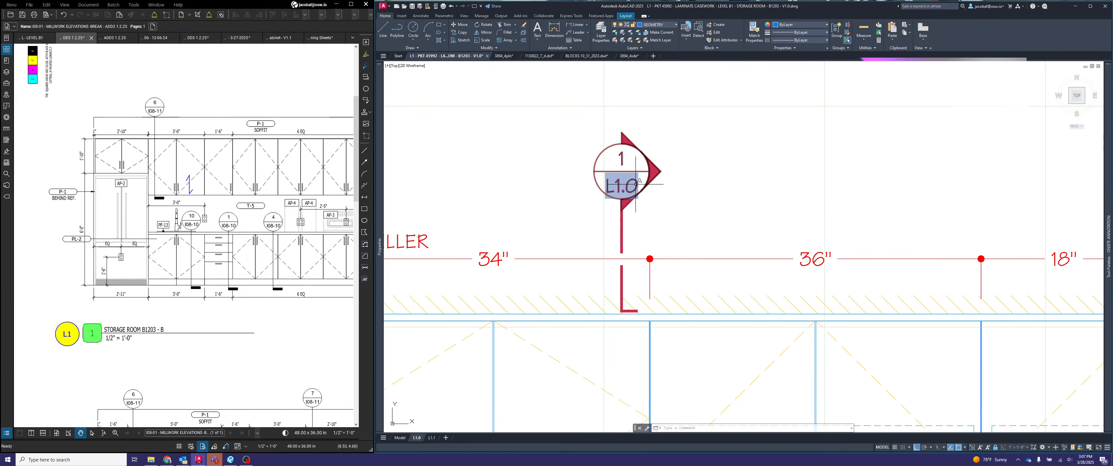
{"action": "scroll", "coordinate": [635, 184], "scroll_direction": "down", "scroll_amount": 8}
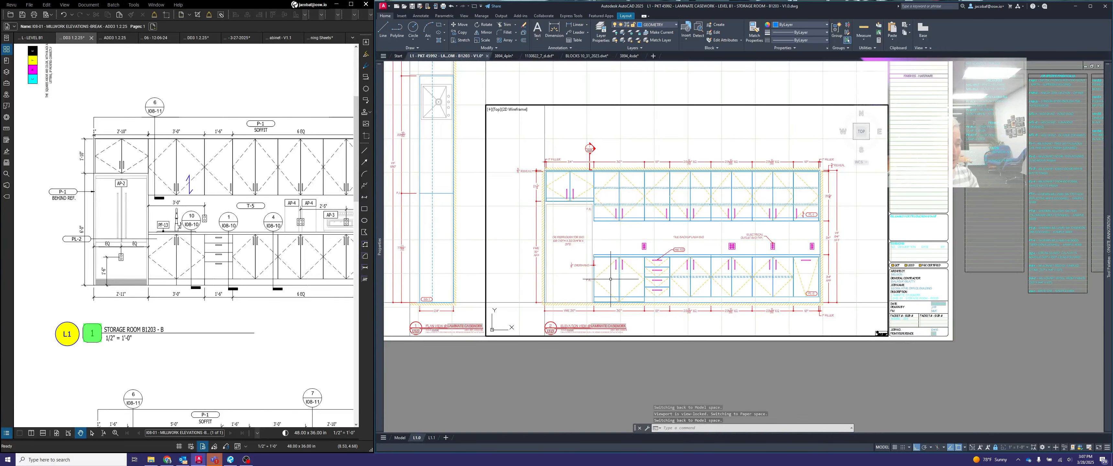
{"action": "scroll", "coordinate": [593, 150], "scroll_direction": "up", "scroll_amount": 8}
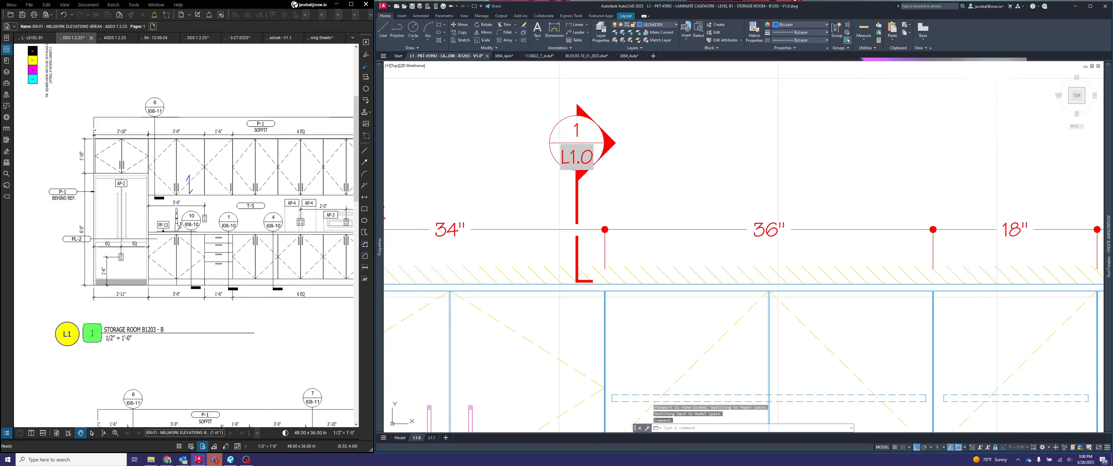
{"action": "double_click", "coordinate": [577, 156]}
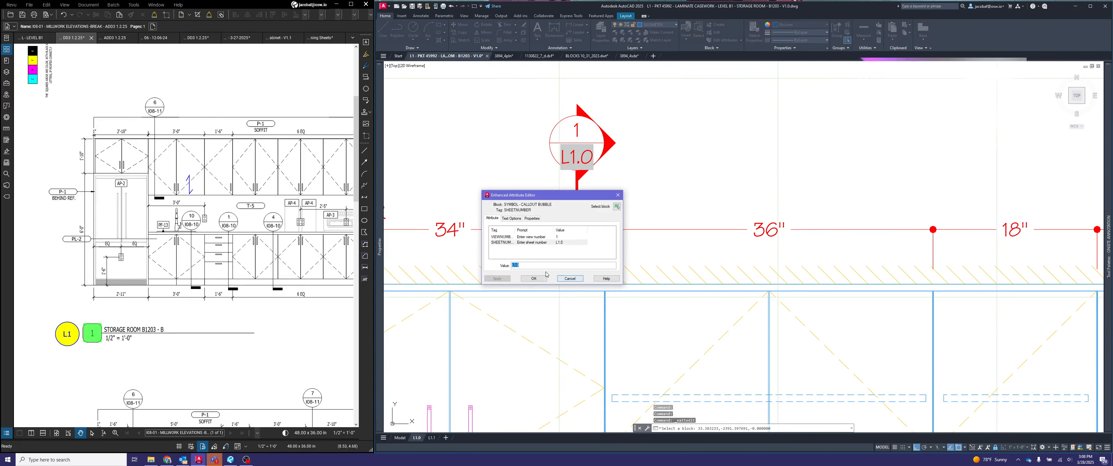
{"action": "type", "text": "1"}
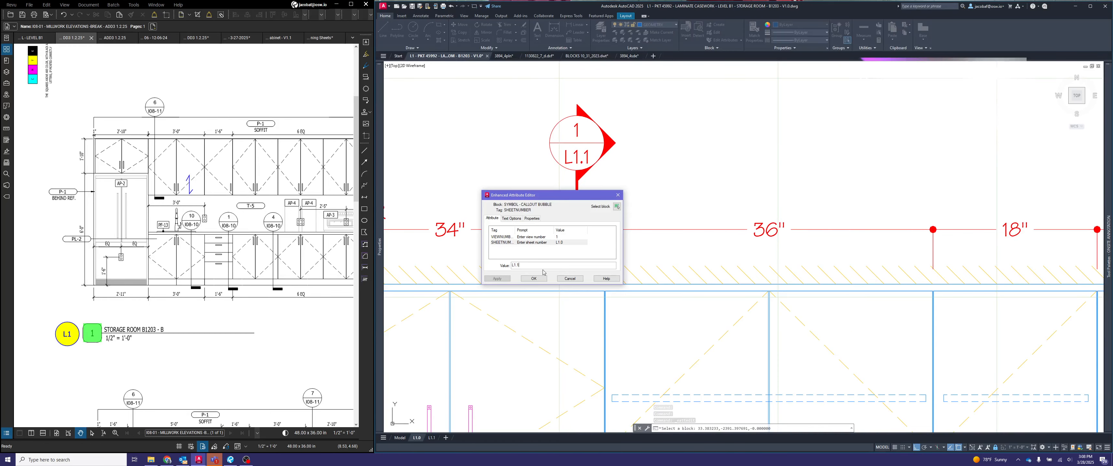
{"action": "left_click", "coordinate": [541, 279]}
{"action": "scroll", "coordinate": [654, 192], "scroll_direction": "down", "scroll_amount": 4}
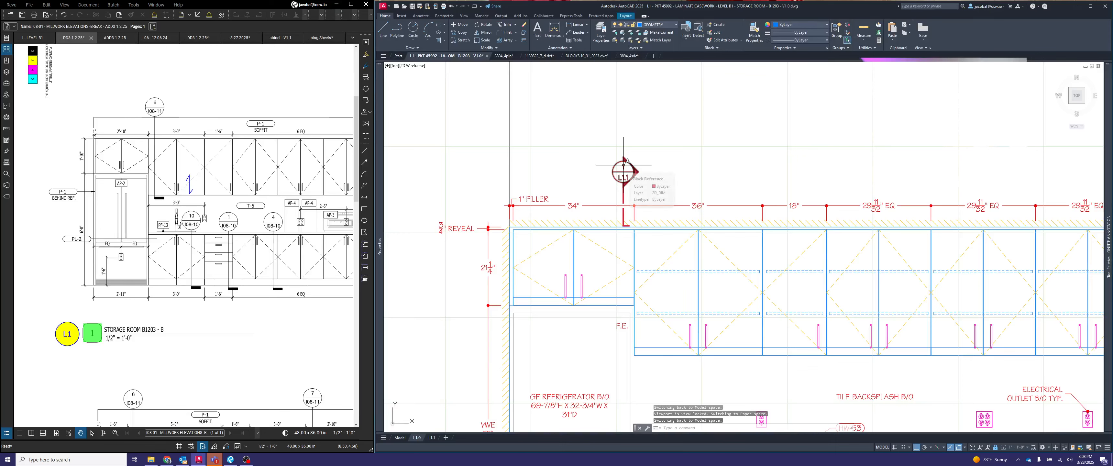
- Move the section callout horizontally away from the cabinet joint so it sits over the 34" upper cabinet
{"action": "key", "text": "Escape"}
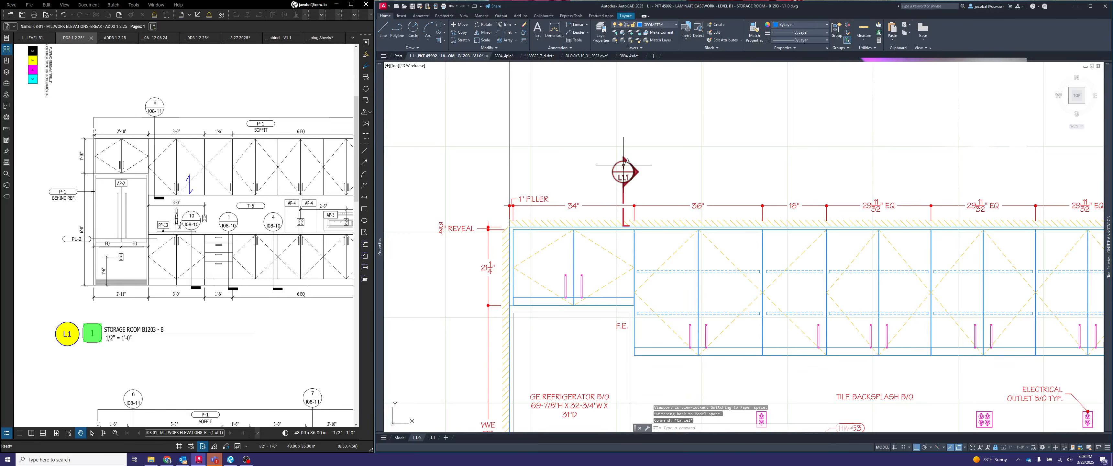
{"action": "key", "text": "space"}
{"action": "left_click", "coordinate": [652, 174]}
{"action": "left_click", "coordinate": [624, 164]}
{"action": "key", "text": "space"}
{"action": "left_click", "coordinate": [685, 105]}
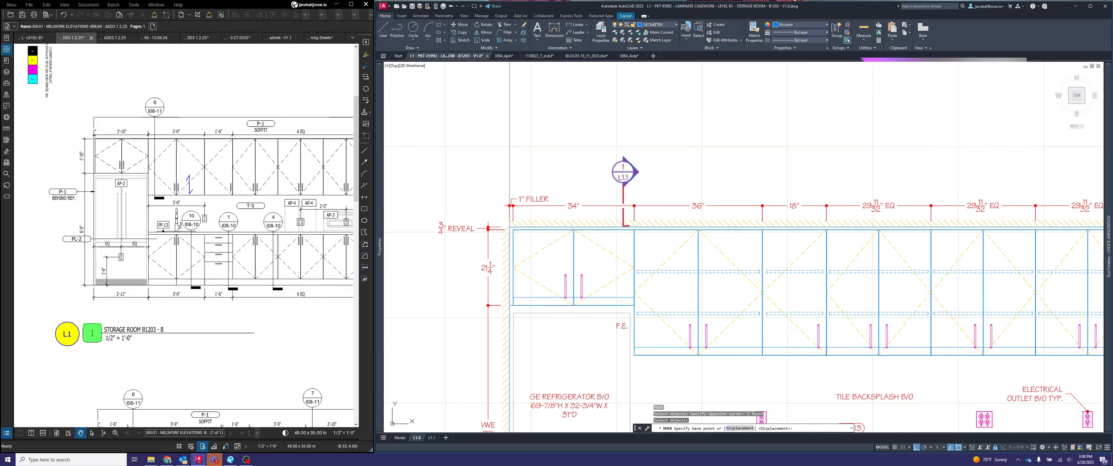
{"action": "left_click", "coordinate": [668, 105]}
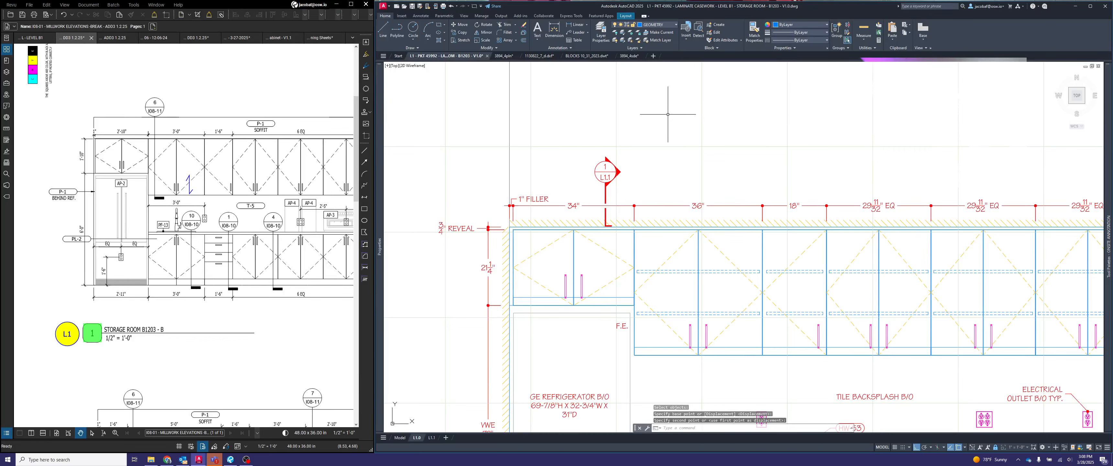
- Stretch the section callout's cut line down through the 34" upper cabinet so it ends just below it
{"action": "left_click", "coordinate": [609, 188]}
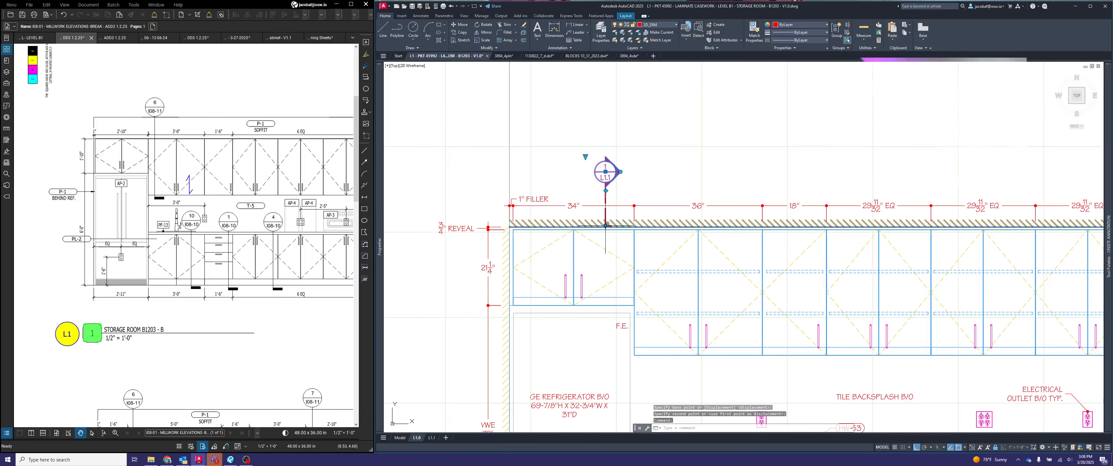
{"action": "left_click", "coordinate": [606, 190]}
{"action": "scroll", "coordinate": [594, 304], "scroll_direction": "up", "scroll_amount": 2}
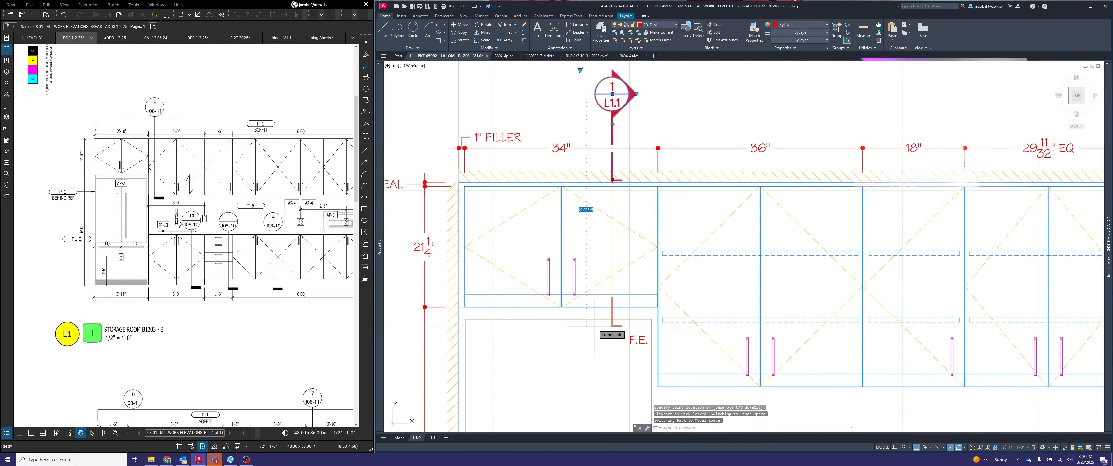
{"action": "left_click", "coordinate": [597, 351]}
{"action": "scroll", "coordinate": [609, 329], "scroll_direction": "down", "scroll_amount": 2}
{"action": "key", "text": "Escape"}
{"action": "scroll", "coordinate": [611, 320], "scroll_direction": "down", "scroll_amount": 2}
{"action": "middle_click_drag", "start_coordinate": [671, 307], "coordinate": [621, 246]}
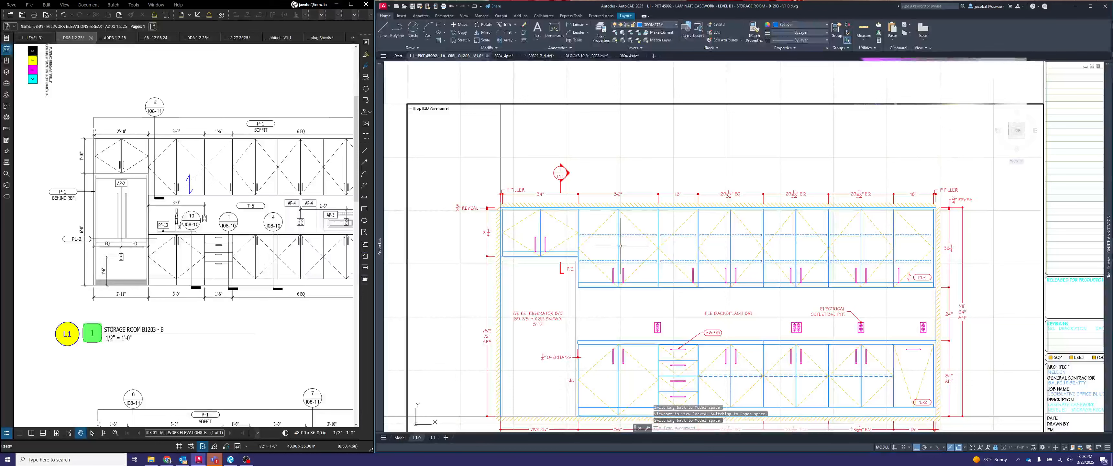
- Copy the section callout horizontally so a second one sits above the 36" upper cabinet
{"action": "type", "text": "copy"}
{"action": "key", "text": "Return"}
{"action": "left_click", "coordinate": [561, 173]}
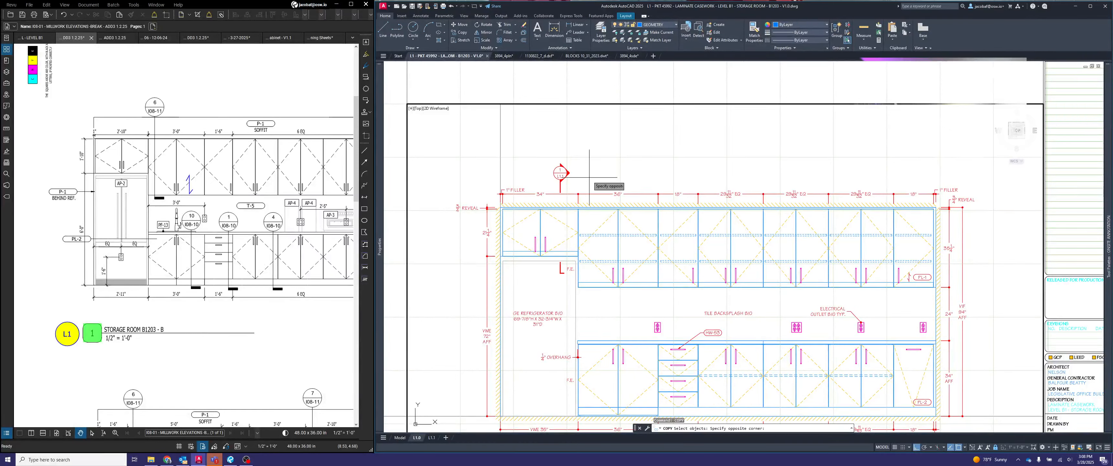
{"action": "key", "text": "Return"}
{"action": "left_click", "coordinate": [561, 173]}
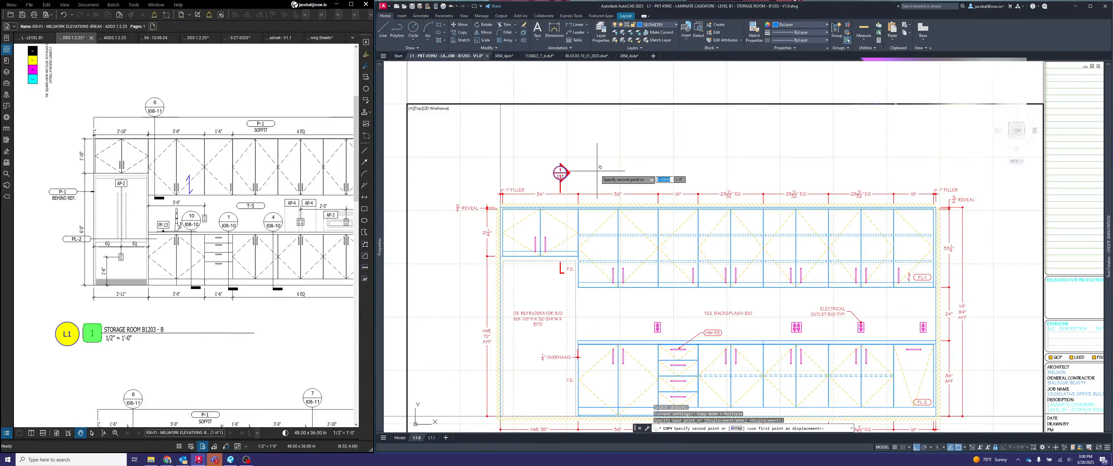
{"action": "left_click", "coordinate": [676, 171]}
{"action": "key", "text": "Escape"}
- Extend the second callout's cut line so it ends just below the 36" upper cabinet
{"action": "left_click", "coordinate": [657, 180]}
{"action": "left_click", "coordinate": [631, 172]}
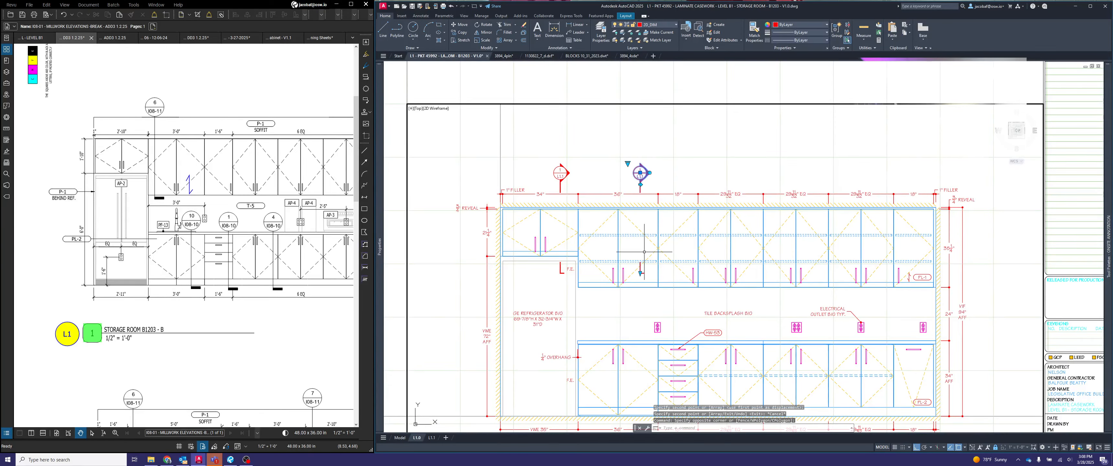
{"action": "left_click", "coordinate": [641, 273]}
{"action": "scroll", "coordinate": [635, 303], "scroll_direction": "up", "scroll_amount": 2}
{"action": "left_click", "coordinate": [637, 299]}
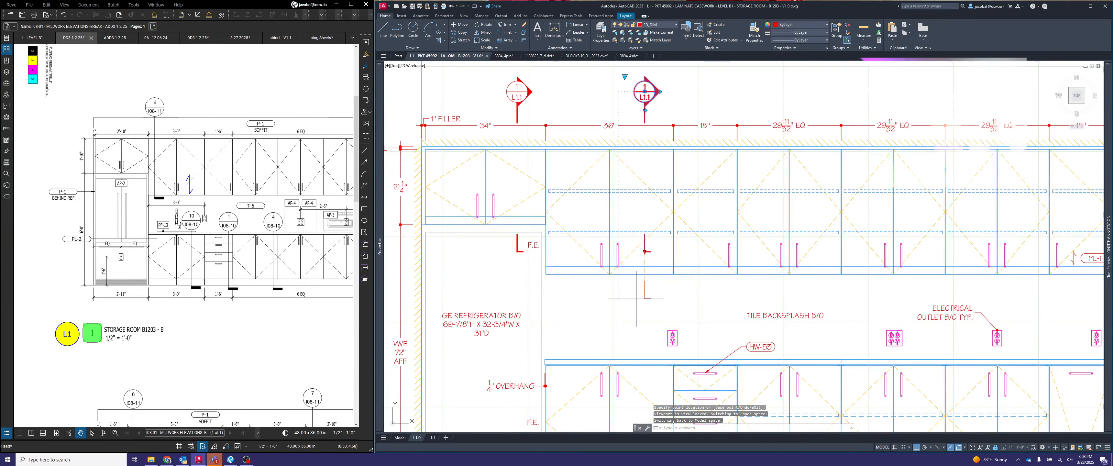
{"action": "scroll", "coordinate": [670, 279], "scroll_direction": "down", "scroll_amount": 2}
{"action": "key", "text": "Escape"}
{"action": "middle_click_drag", "start_coordinate": [721, 275], "coordinate": [674, 246]}
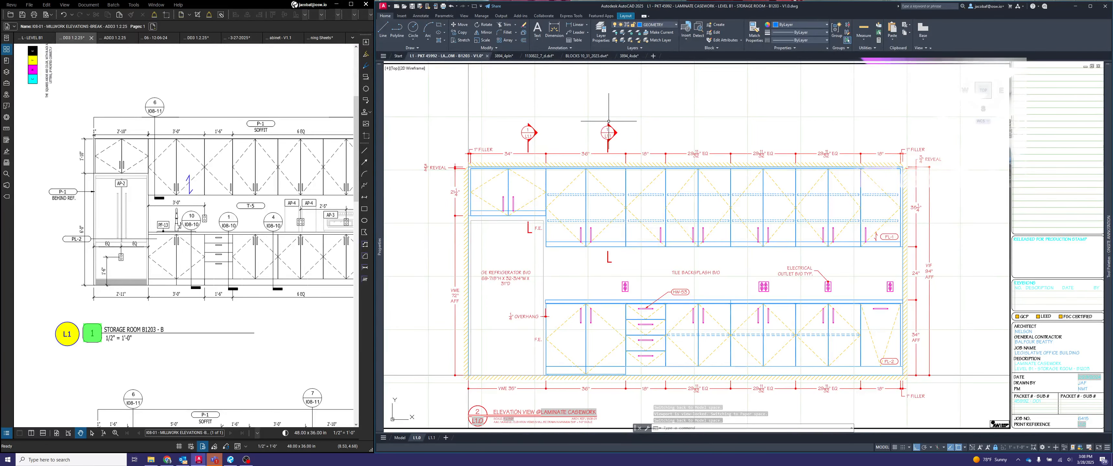
- Check the section view numbers on layout L1.1 and set the second callout's VIEWNUMBER attribute to 2
{"action": "left_click", "coordinate": [431, 438]}
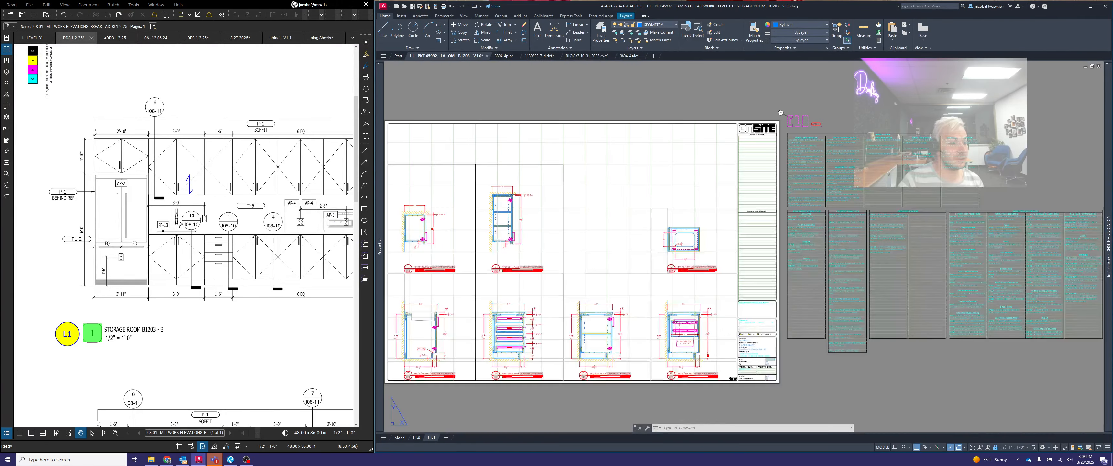
{"action": "scroll", "coordinate": [455, 249], "scroll_direction": "up", "scroll_amount": 6}
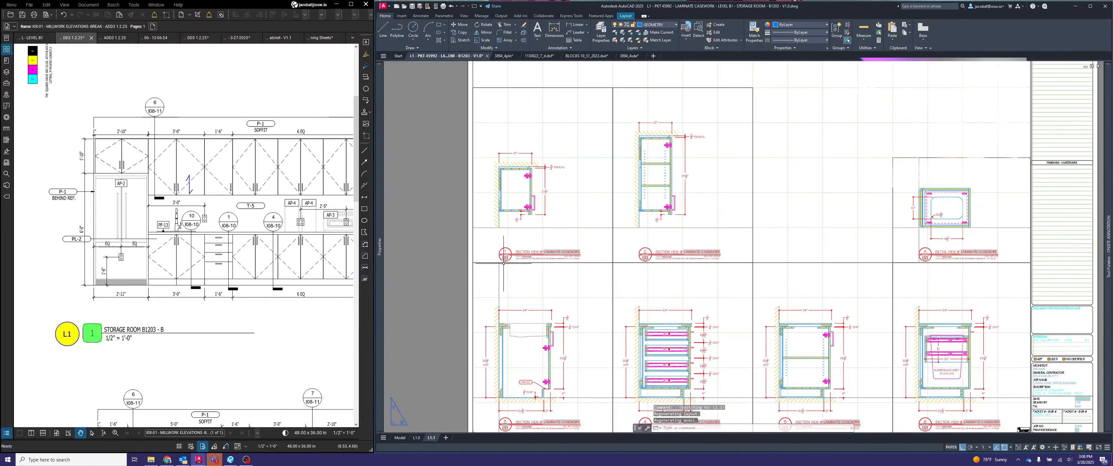
{"action": "scroll", "coordinate": [566, 264], "scroll_direction": "down", "scroll_amount": 2}
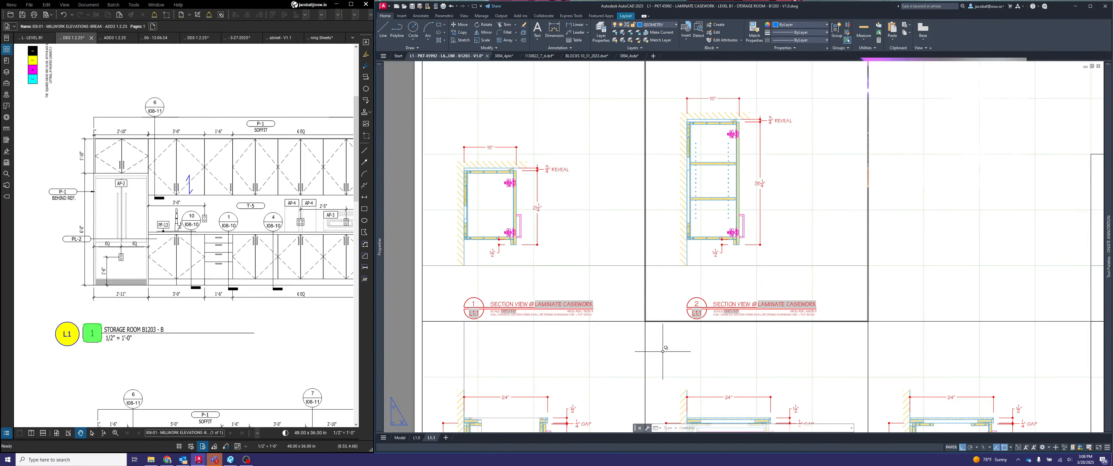
{"action": "left_click", "coordinate": [416, 437]}
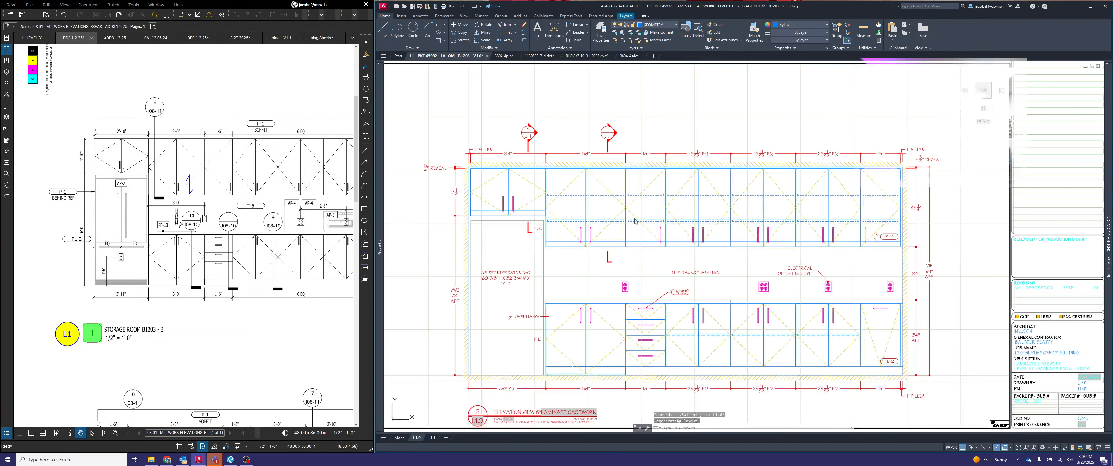
{"action": "double_click", "coordinate": [611, 137]}
{"action": "scroll", "coordinate": [609, 132], "scroll_direction": "up", "scroll_amount": 3}
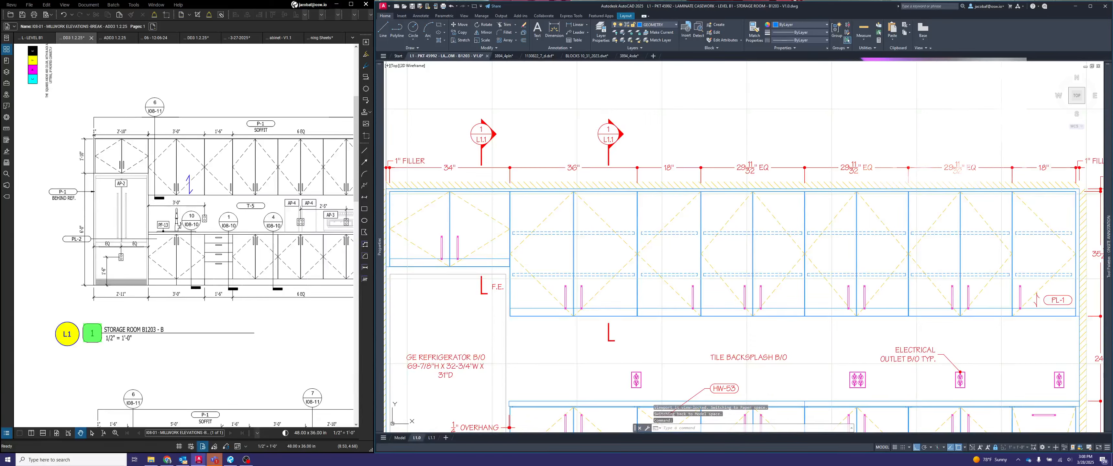
{"action": "double_click", "coordinate": [609, 132]}
{"action": "type", "text": "2"}
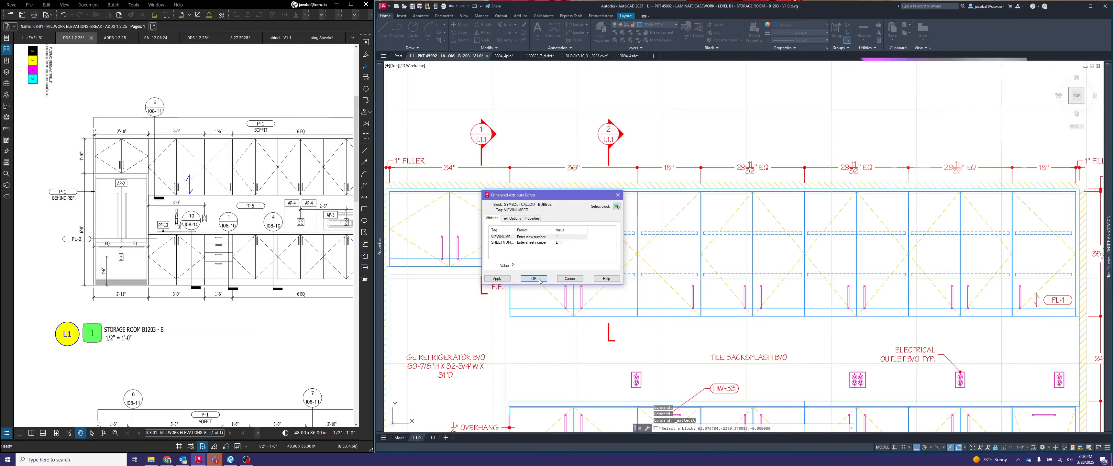
{"action": "left_click", "coordinate": [535, 279]}
- Copy the callout over the 36" upper cabinet straight down into the backsplash area above the 36" base cabinet
{"action": "scroll", "coordinate": [712, 229], "scroll_direction": "down", "scroll_amount": 5}
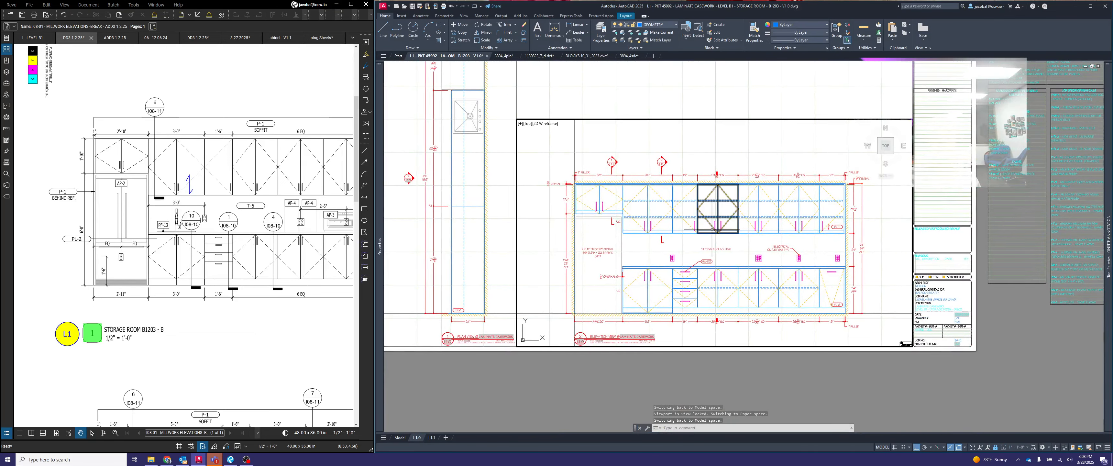
{"action": "key", "text": "Escape"}
{"action": "type", "text": "cop"}
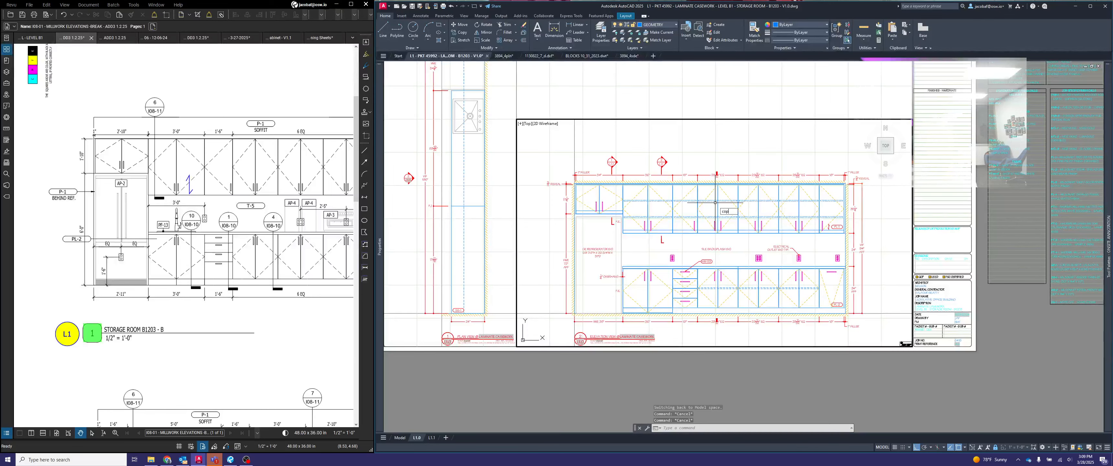
{"action": "type", "text": "y"}
{"action": "key", "text": "Return"}
{"action": "left_click", "coordinate": [666, 163]}
{"action": "key", "text": "Return"}
{"action": "scroll", "coordinate": [666, 163], "scroll_direction": "up", "scroll_amount": 2}
{"action": "left_click", "coordinate": [666, 164]}
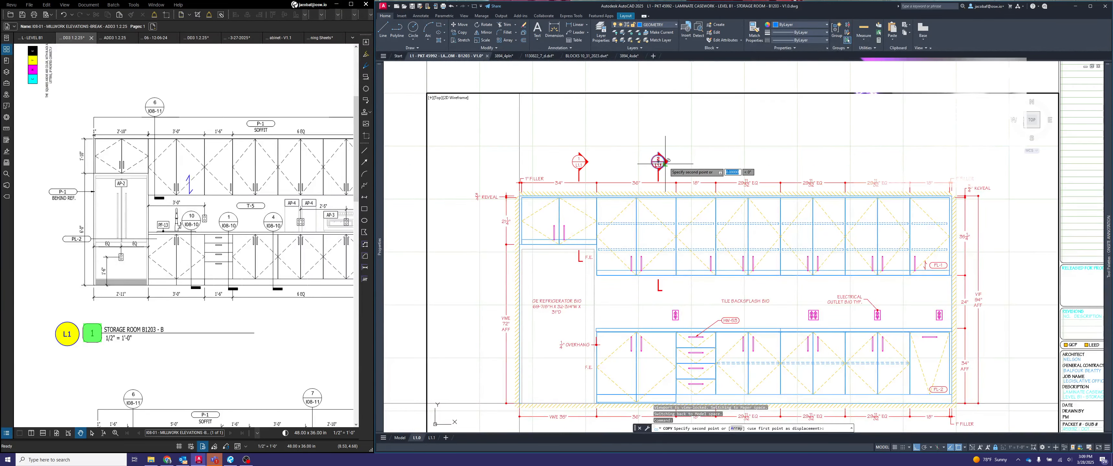
{"action": "scroll", "coordinate": [666, 164], "scroll_direction": "down", "scroll_amount": 2}
{"action": "scroll", "coordinate": [665, 244], "scroll_direction": "up", "scroll_amount": 2}
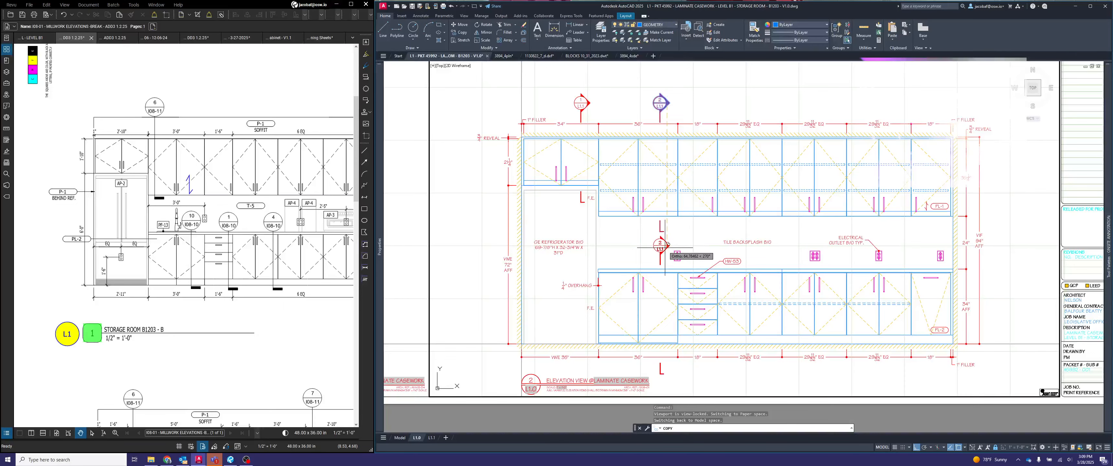
{"action": "left_click", "coordinate": [665, 248]}
{"action": "key", "text": "Return"}
- Adjust the lower end of the copied callout's cut line to sit just below the 36" base cabinet dimension
{"action": "left_click", "coordinate": [673, 263]}
{"action": "left_click", "coordinate": [665, 256]}
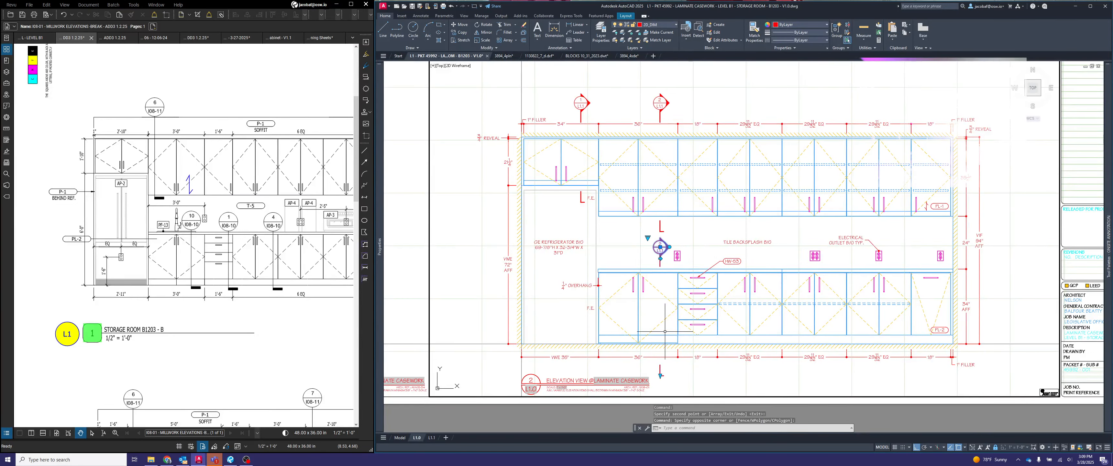
{"action": "scroll", "coordinate": [660, 375], "scroll_direction": "up", "scroll_amount": 5}
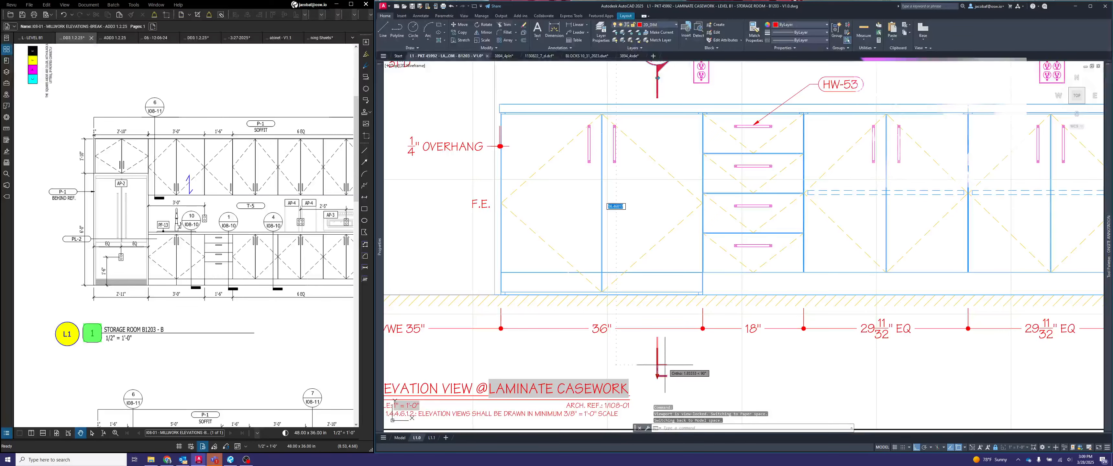
{"action": "scroll", "coordinate": [666, 365], "scroll_direction": "down", "scroll_amount": 5}
{"action": "key", "text": "Escape"}
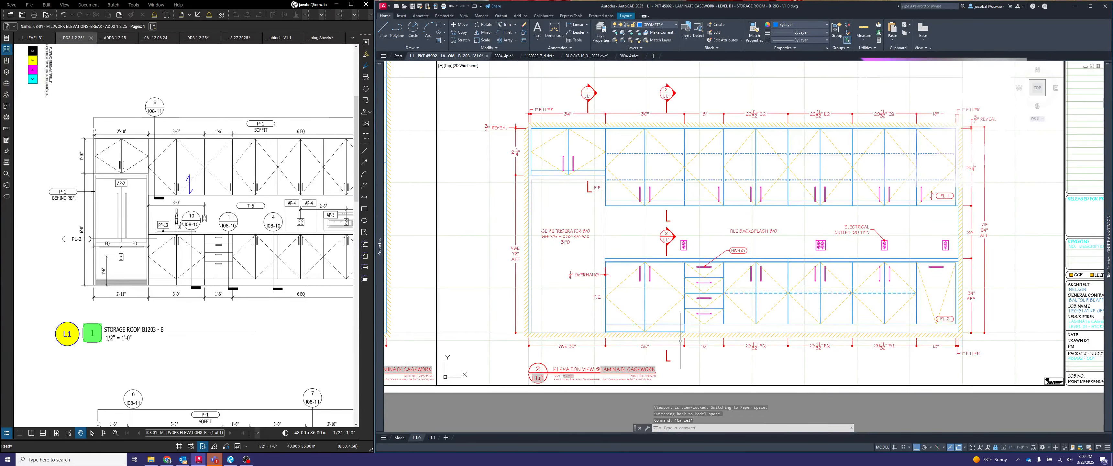
{"action": "scroll", "coordinate": [669, 358], "scroll_direction": "up", "scroll_amount": 5}
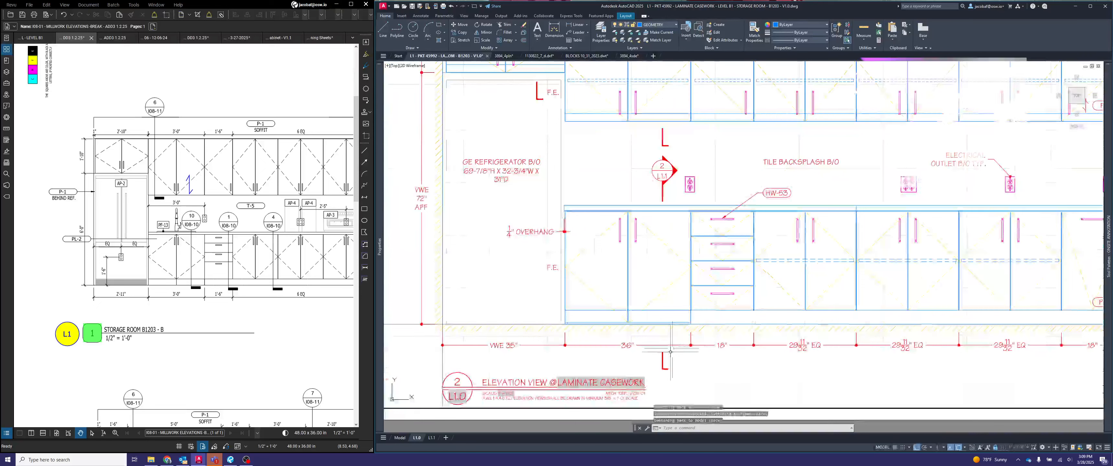
{"action": "scroll", "coordinate": [666, 364], "scroll_direction": "down", "scroll_amount": 5}
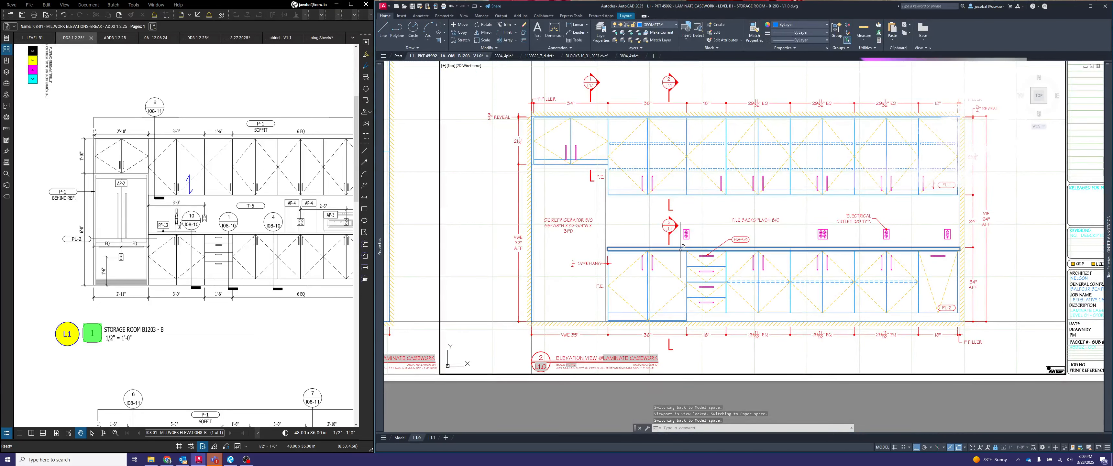
{"action": "mouse_move", "coordinate": [681, 250]}
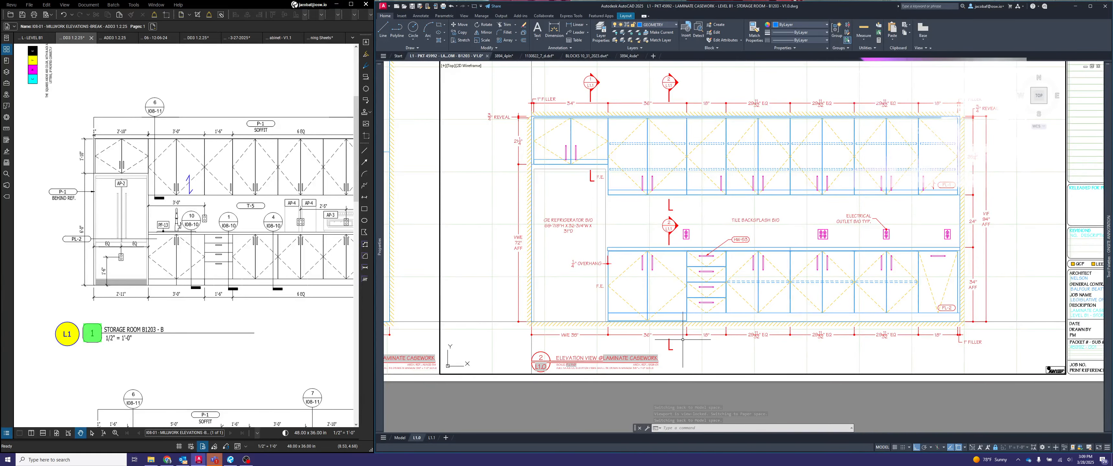
- Check the section view numbers on layout L1.1 and set the VIEWNUMBER of the callout above the 36" base cabinet to 3
{"action": "left_click", "coordinate": [432, 438]}
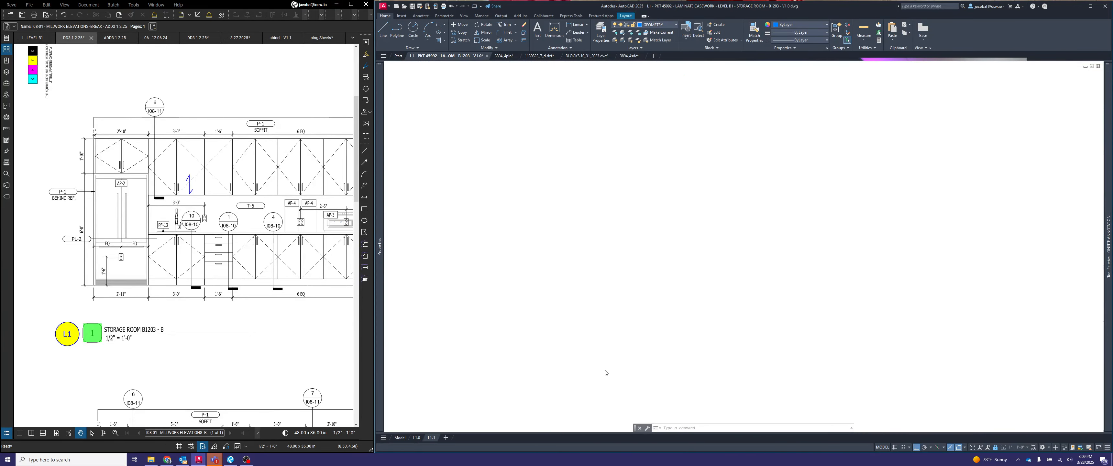
{"action": "scroll", "coordinate": [666, 289], "scroll_direction": "down", "scroll_amount": 2}
{"action": "middle_click_drag", "start_coordinate": [672, 326], "coordinate": [615, 243]}
{"action": "middle_click_drag", "start_coordinate": [633, 314], "coordinate": [632, 294]}
{"action": "scroll", "coordinate": [497, 363], "scroll_direction": "up", "scroll_amount": 2}
{"action": "scroll", "coordinate": [497, 363], "scroll_direction": "down", "scroll_amount": 2}
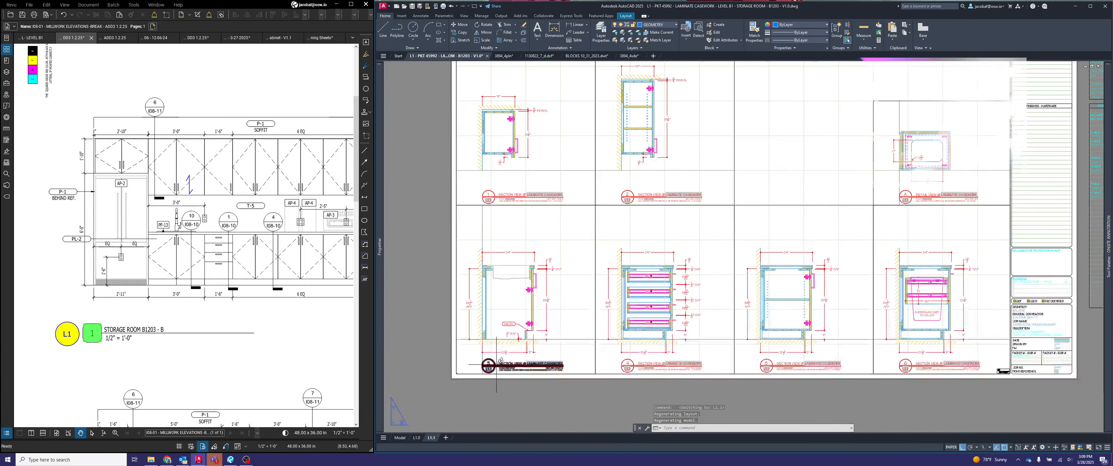
{"action": "left_click", "coordinate": [418, 438]}
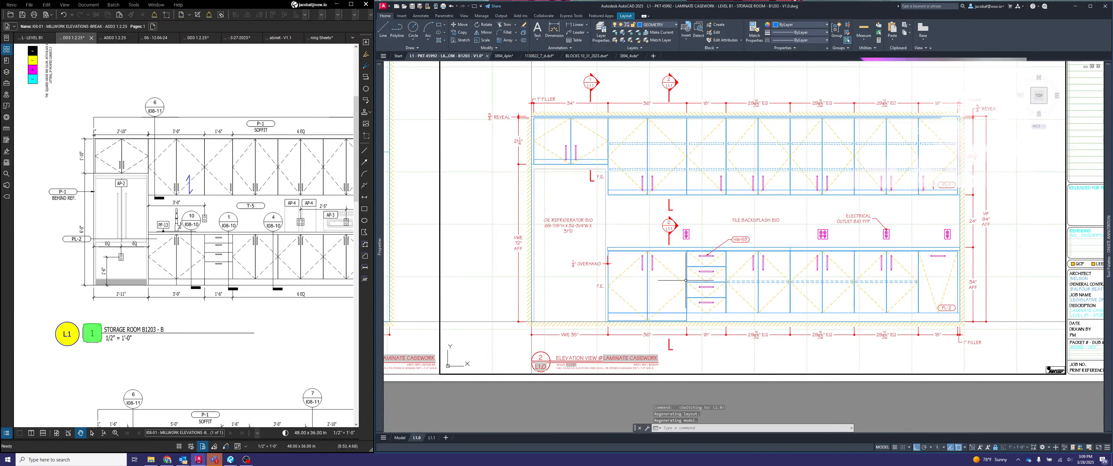
{"action": "key", "text": "Escape"}
{"action": "double_click", "coordinate": [669, 223]}
{"action": "type", "text": "3"}
{"action": "left_click", "coordinate": [497, 279]}
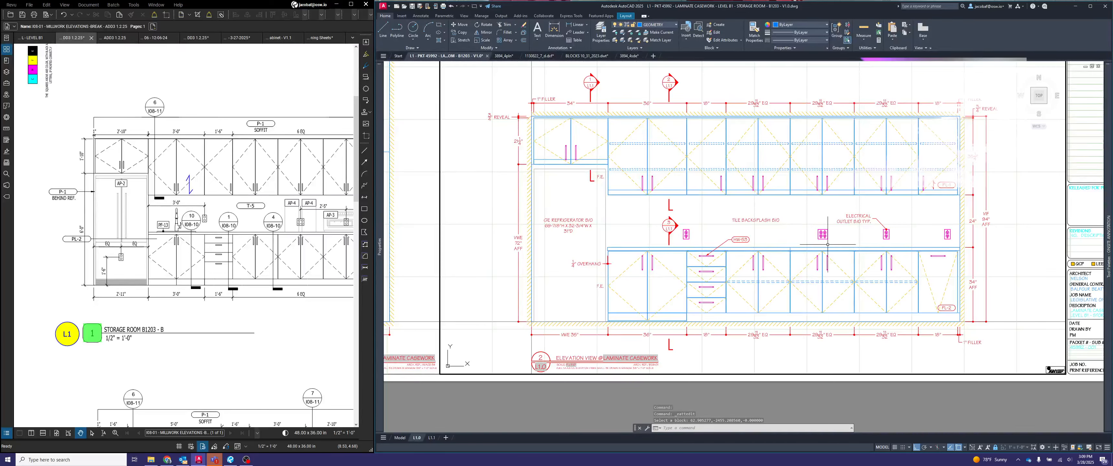
{"action": "key", "text": "Escape"}
{"action": "key", "text": "Escape"}
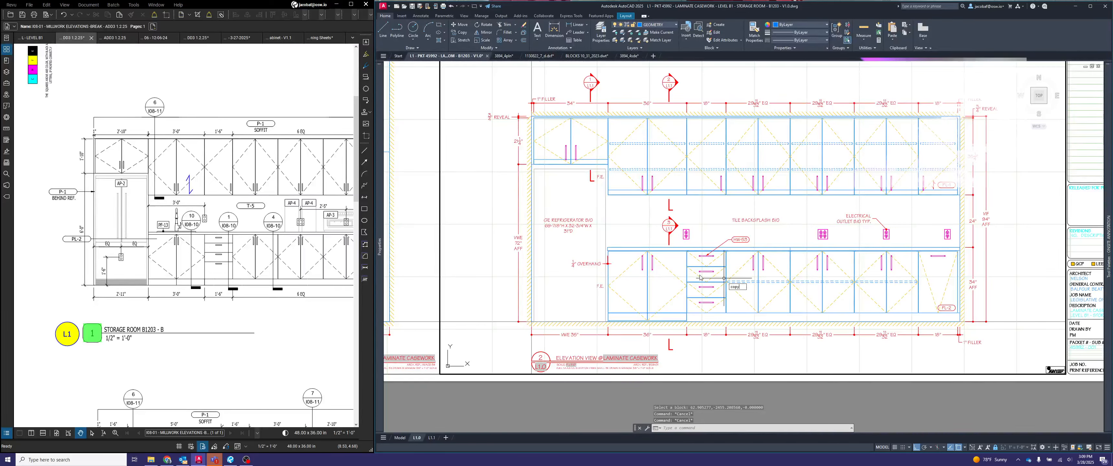
- Copy the section callout above the 36" base cabinet horizontally to above the 18" drawer base cabinet
{"action": "key", "text": "Return"}
{"action": "left_click", "coordinate": [669, 225]}
{"action": "key", "text": "Return"}
{"action": "left_click", "coordinate": [686, 212]}
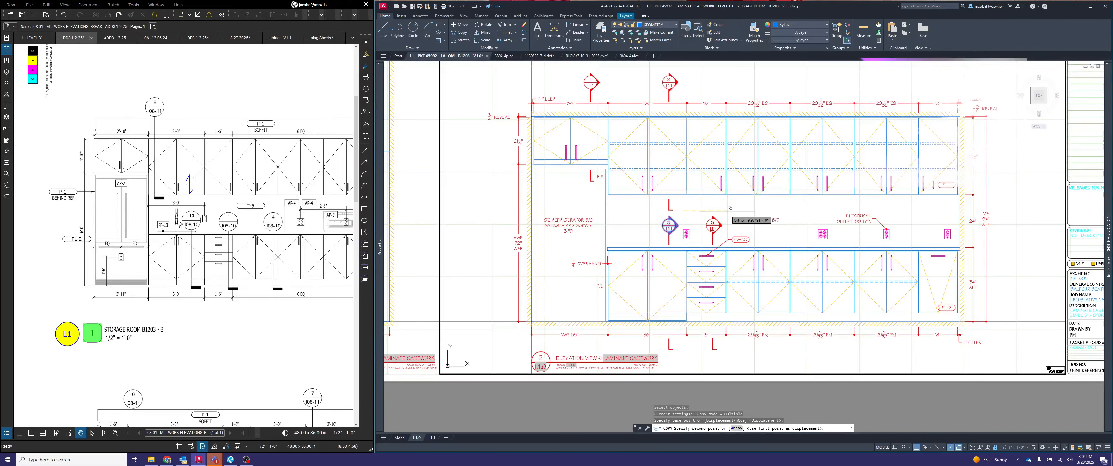
{"action": "left_click", "coordinate": [714, 211]}
{"action": "key", "text": "Return"}
- Set the VIEWNUMBER attribute of the callout above the drawer base cabinet to 4
{"action": "scroll", "coordinate": [715, 222], "scroll_direction": "up", "scroll_amount": 2}
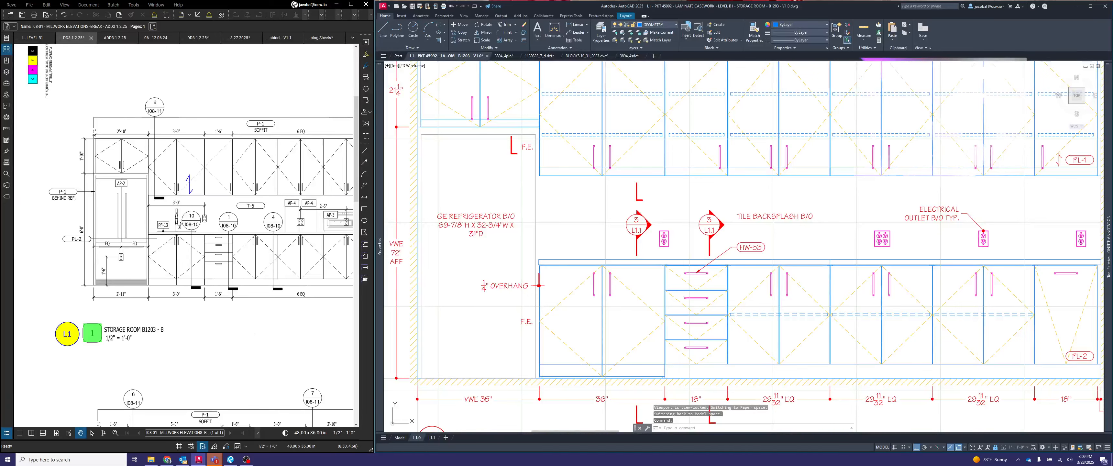
{"action": "double_click", "coordinate": [709, 223]}
{"action": "type", "text": "4"}
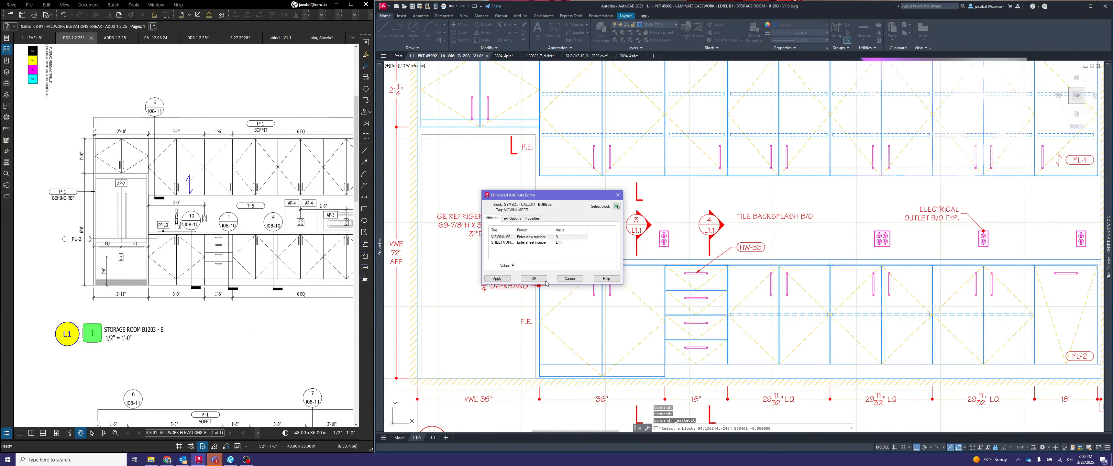
{"action": "left_click", "coordinate": [545, 280]}
- Copy the callout above the drawer base horizontally to above the middle of the three equal-width base cabinets
{"action": "left_click", "coordinate": [429, 437]}
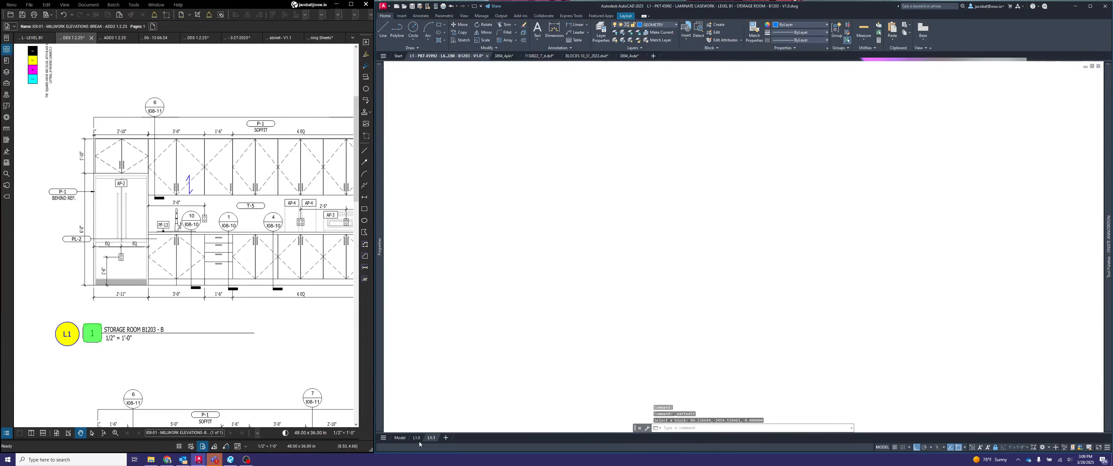
{"action": "left_click", "coordinate": [416, 438]}
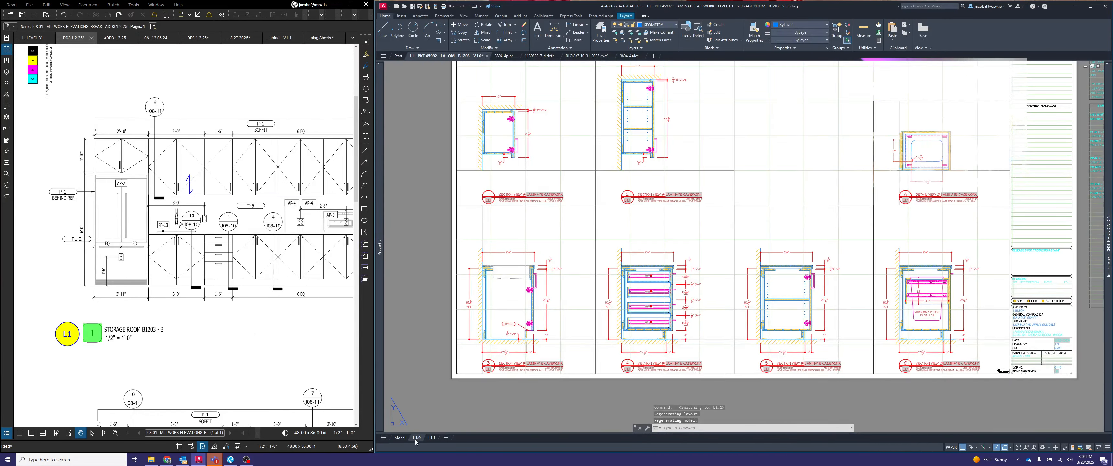
{"action": "middle_click_drag", "start_coordinate": [786, 302], "coordinate": [675, 295]}
{"action": "key", "text": "Escape"}
{"action": "key", "text": "Escape"}
{"action": "key", "text": "Escape"}
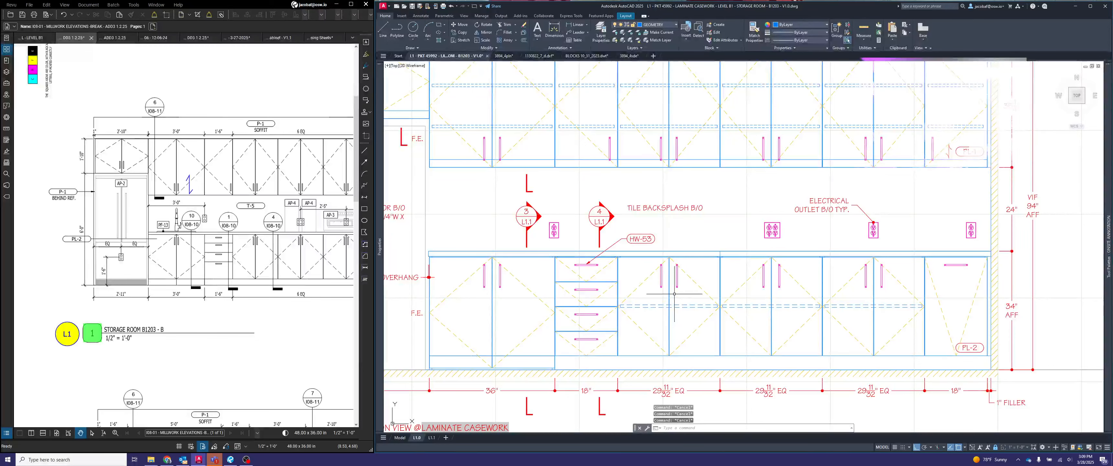
{"action": "type", "text": "Co"}
{"action": "key", "text": "Return"}
{"action": "left_click", "coordinate": [601, 234]}
{"action": "key", "text": "Return"}
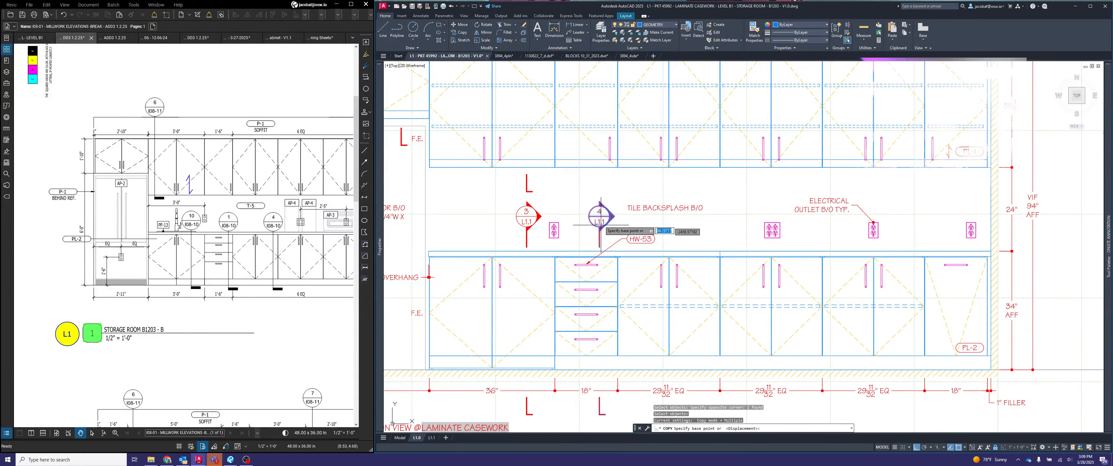
{"action": "left_click", "coordinate": [601, 216]}
{"action": "left_click", "coordinate": [744, 211]}
{"action": "key", "text": "Escape"}
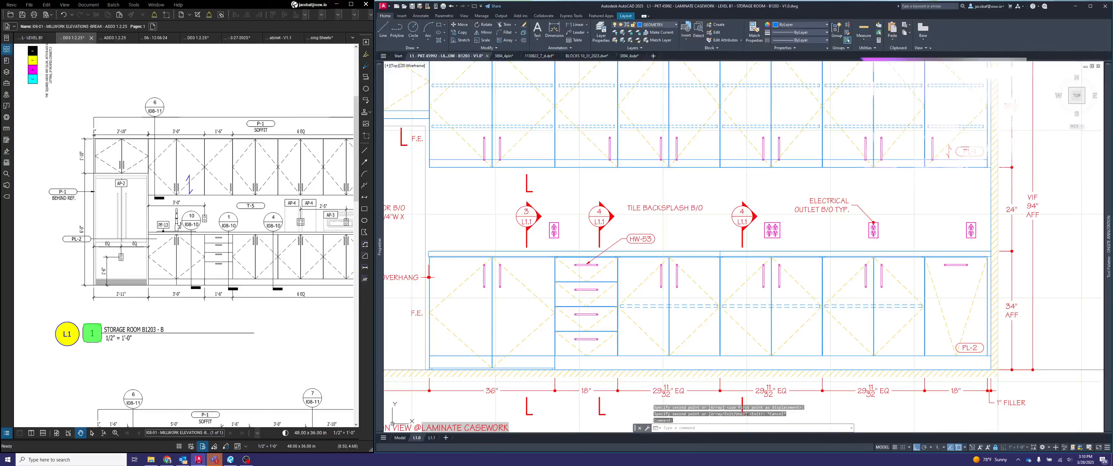
- Set the VIEWNUMBER attribute of the callout above the middle equal-width base cabinet to 5
{"action": "double_click", "coordinate": [742, 216]}
{"action": "type", "text": "5"}
{"action": "key", "text": "Return"}
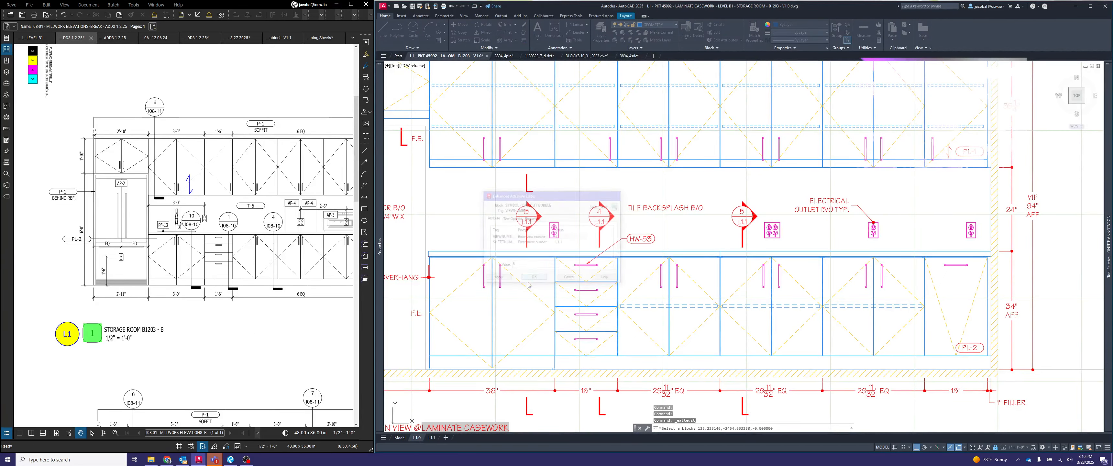
- Check the remaining section on layout L1.1 and copy callout 5 horizontally to above the 18" base cabinet beside the filler
{"action": "left_click", "coordinate": [432, 438]}
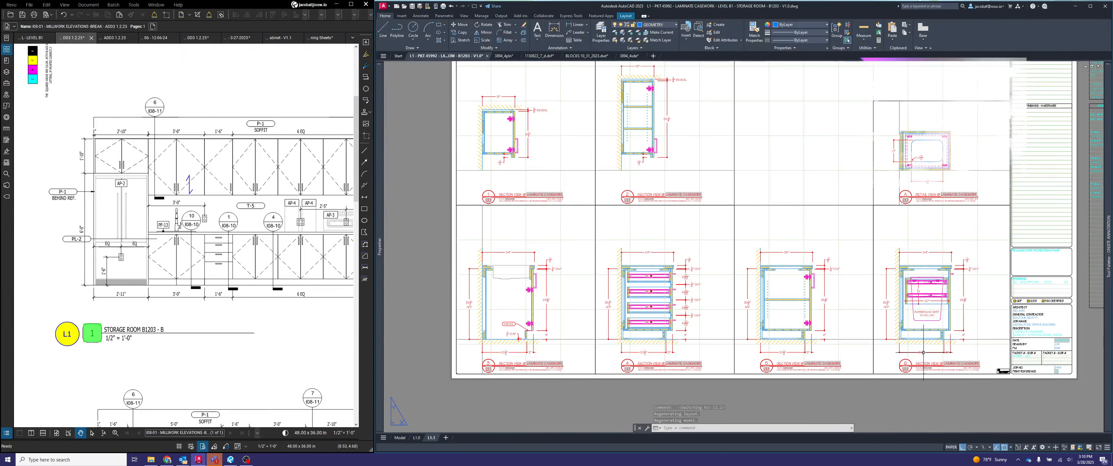
{"action": "left_click", "coordinate": [416, 438]}
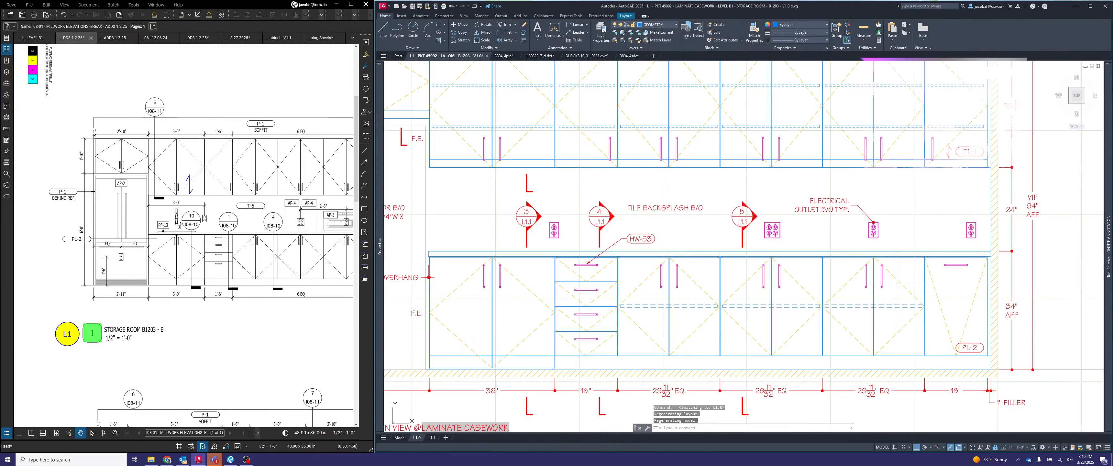
{"action": "scroll", "coordinate": [887, 280], "scroll_direction": "up", "scroll_amount": 1}
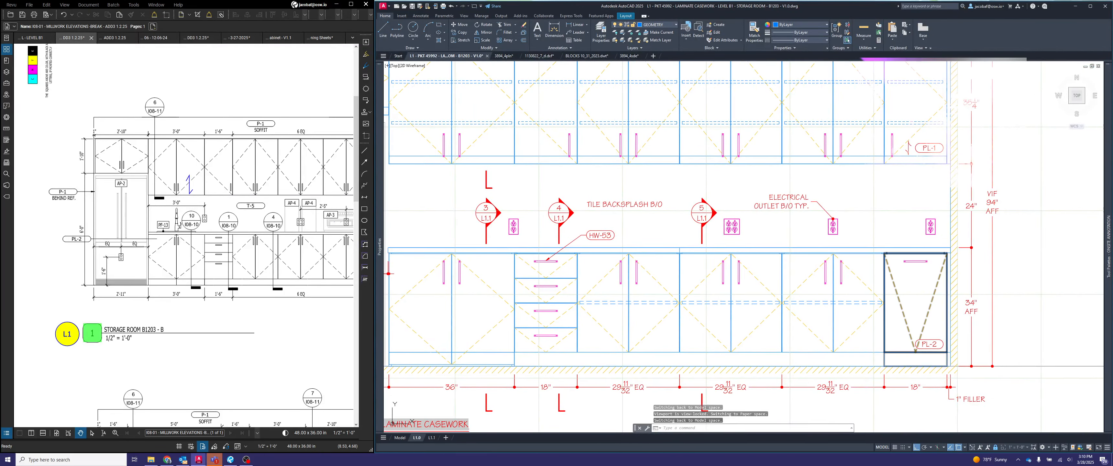
{"action": "type", "text": "co"}
{"action": "key", "text": "space"}
{"action": "left_click", "coordinate": [710, 205]}
{"action": "key", "text": "space"}
{"action": "left_click", "coordinate": [710, 204]}
{"action": "left_click", "coordinate": [912, 182]}
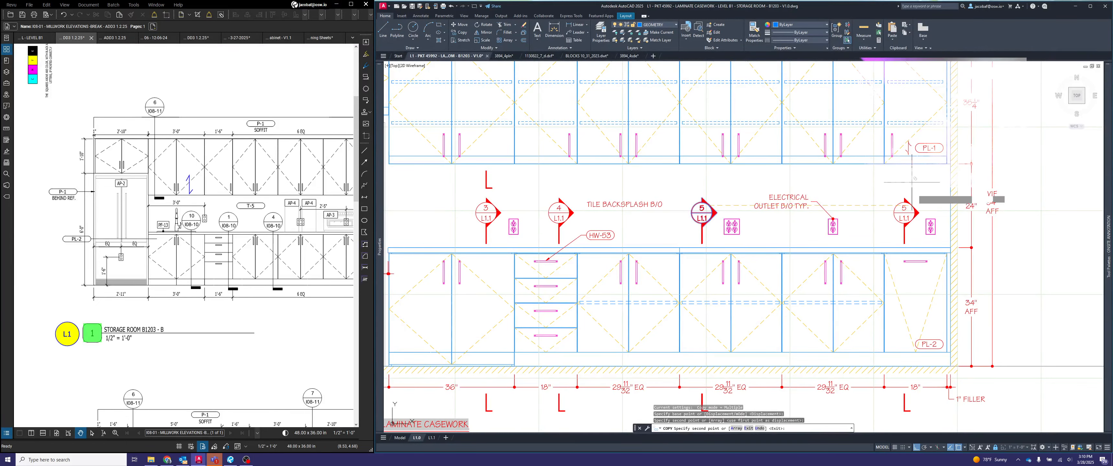
{"action": "key", "text": "Escape"}
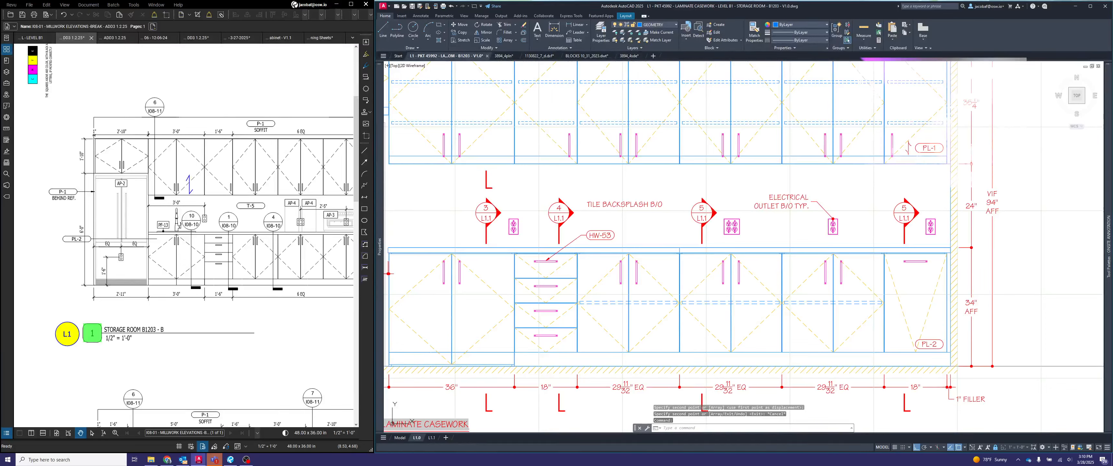
- Set the VIEWNUMBER attribute of the callout above the 18" end base cabinet to 6
{"action": "double_click", "coordinate": [904, 208]}
{"action": "type", "text": "6"}
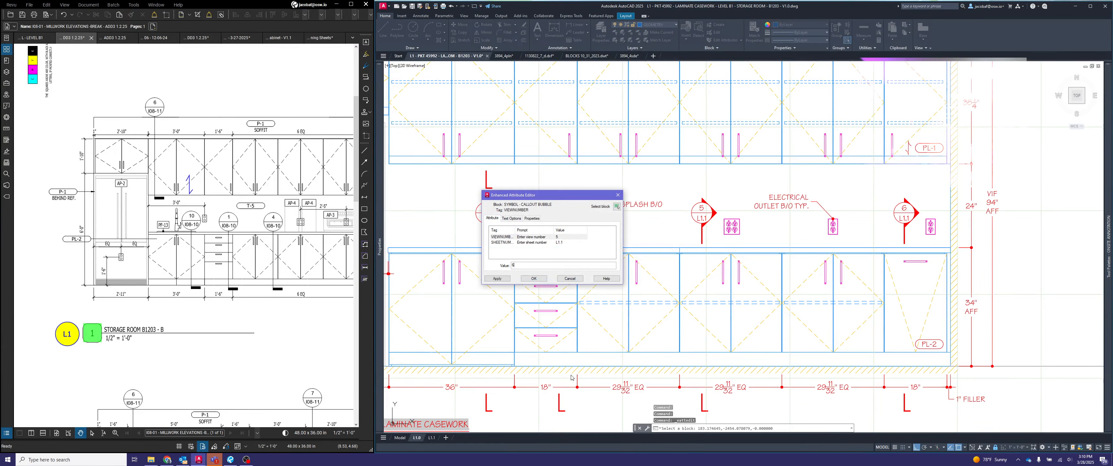
{"action": "key", "text": "Return"}
- Review the plan and elevation views on layout L1.0, including their section callouts, dimensions, notes and titles
{"action": "scroll", "coordinate": [962, 312], "scroll_direction": "down", "scroll_amount": 3}
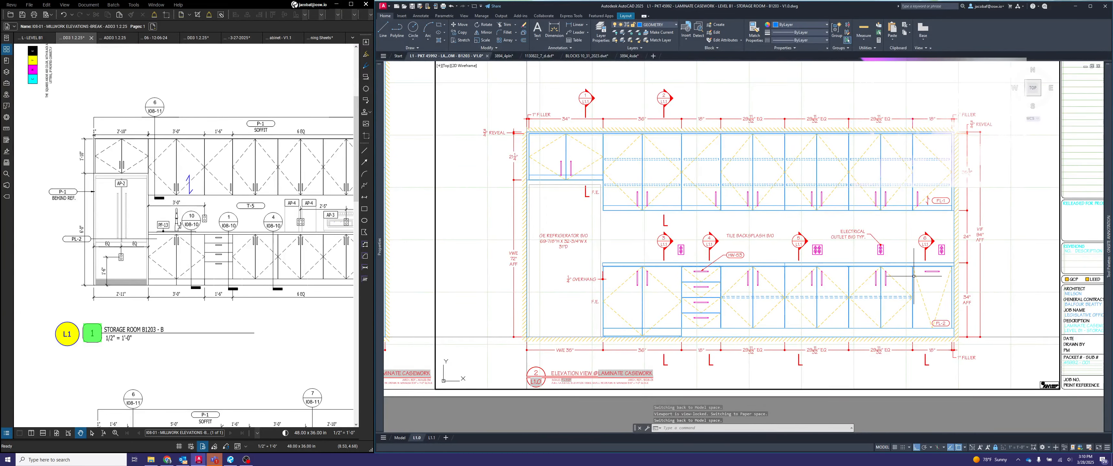
{"action": "scroll", "coordinate": [914, 276], "scroll_direction": "down", "scroll_amount": 4}
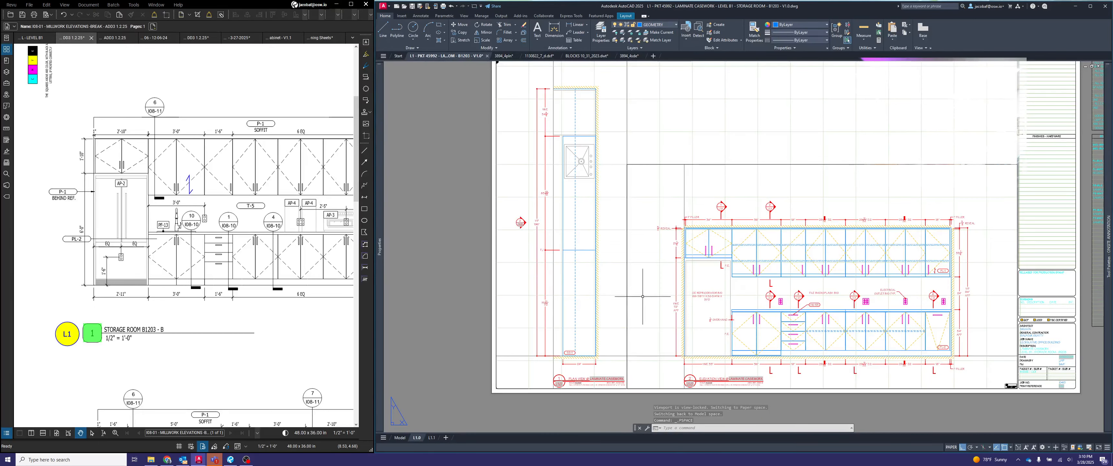
{"action": "middle_click_drag", "start_coordinate": [944, 311], "coordinate": [902, 299]}
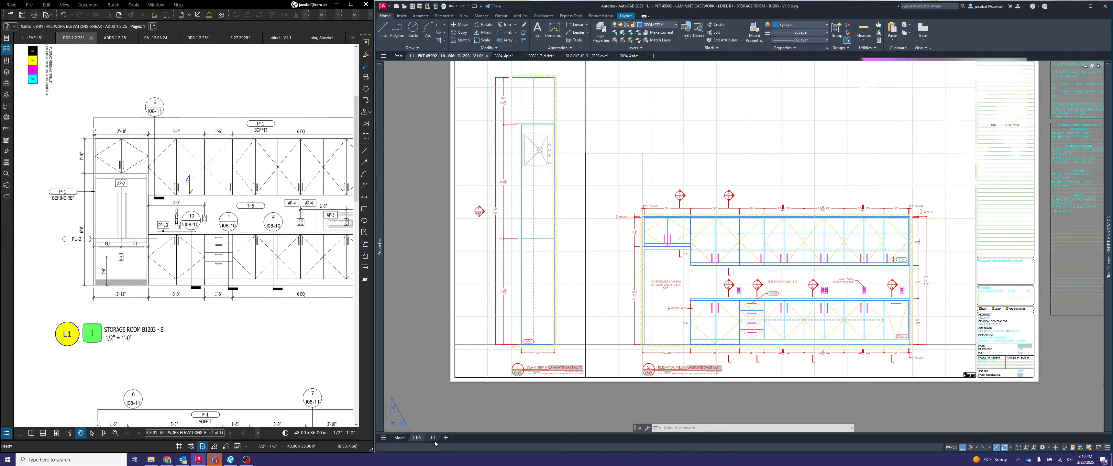
{"action": "mouse_move", "coordinate": [434, 443]}
{"action": "middle_click_drag", "start_coordinate": [868, 284], "coordinate": [726, 349]}
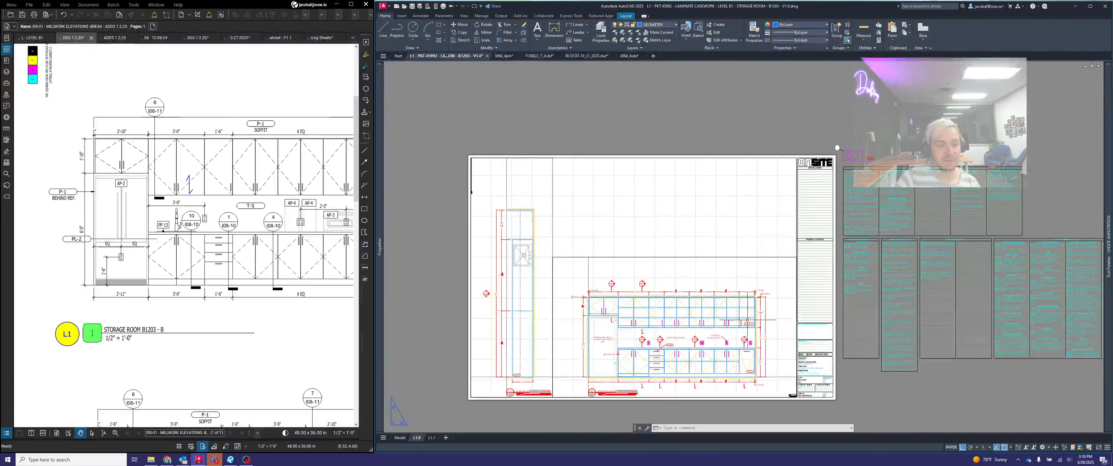
{"action": "scroll", "coordinate": [725, 349], "scroll_direction": "down", "scroll_amount": 2}
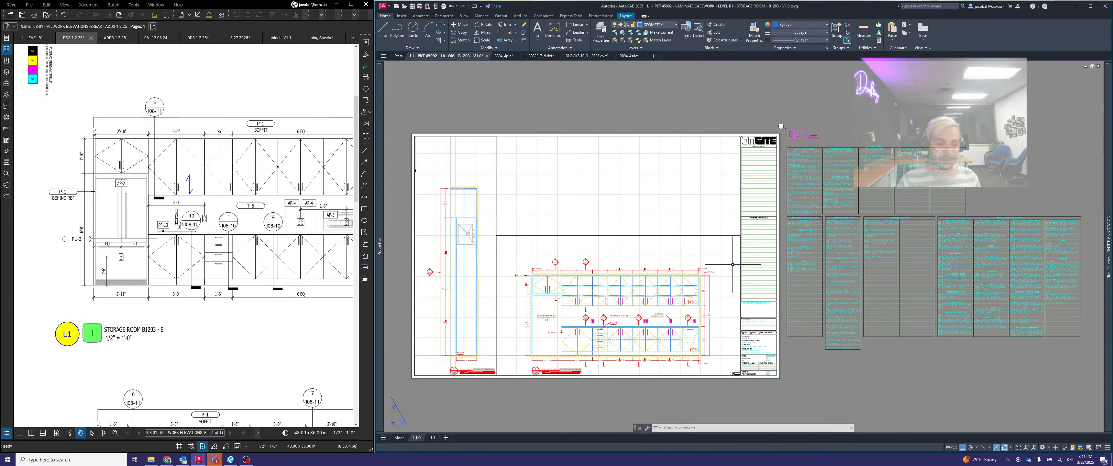
{"action": "middle_click_drag", "start_coordinate": [485, 347], "coordinate": [603, 327]}
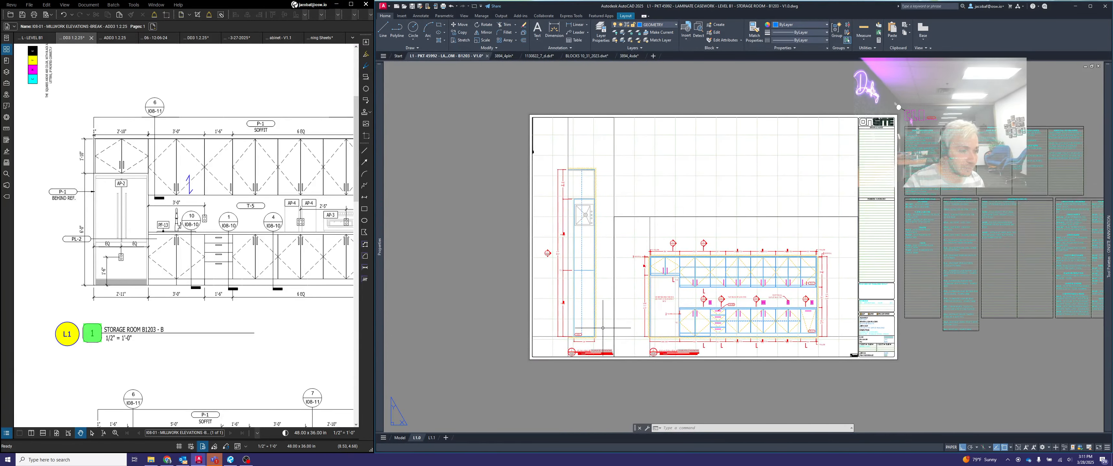
{"action": "scroll", "coordinate": [587, 336], "scroll_direction": "up", "scroll_amount": 6}
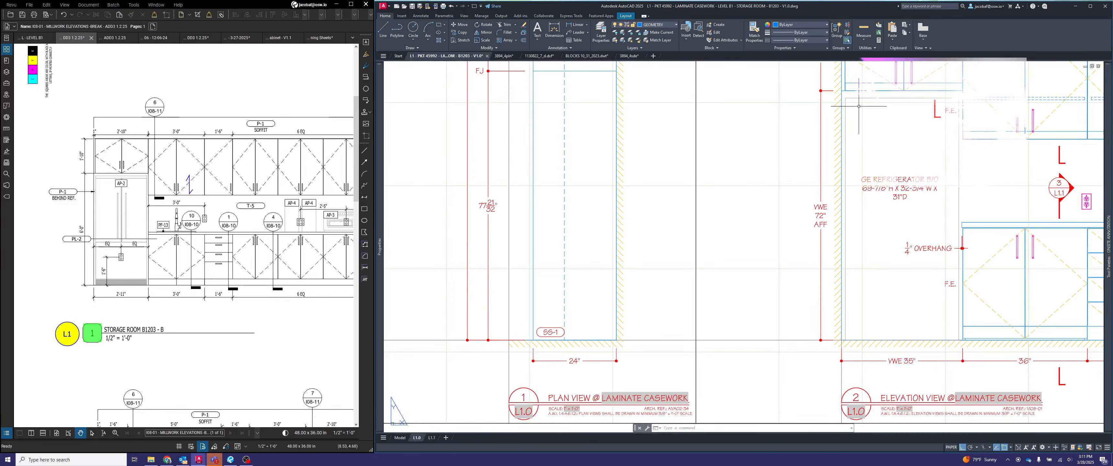
{"action": "scroll", "coordinate": [858, 109], "scroll_direction": "down", "scroll_amount": 5}
{"action": "scroll", "coordinate": [929, 257], "scroll_direction": "up", "scroll_amount": 2}
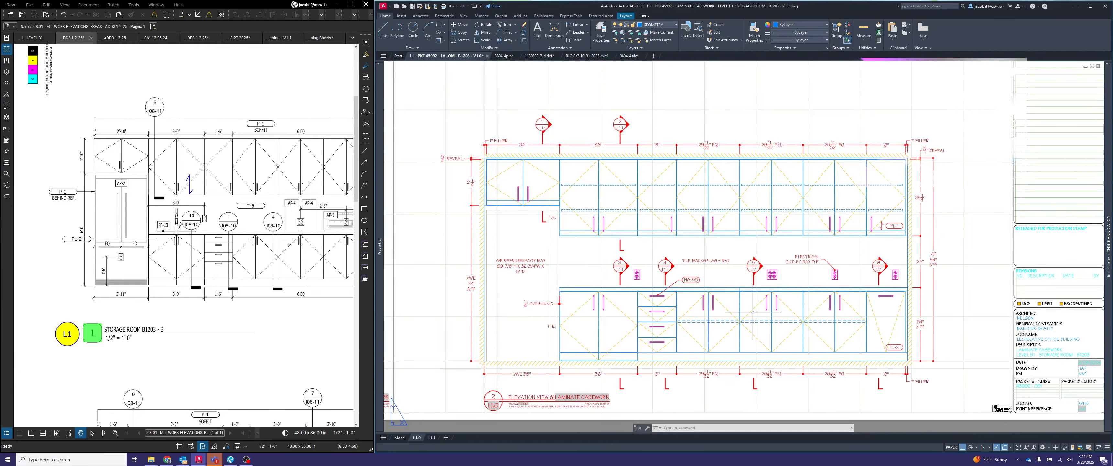
{"action": "scroll", "coordinate": [752, 317], "scroll_direction": "down", "scroll_amount": 2}
{"action": "middle_click_drag", "start_coordinate": [693, 337], "coordinate": [772, 339]}
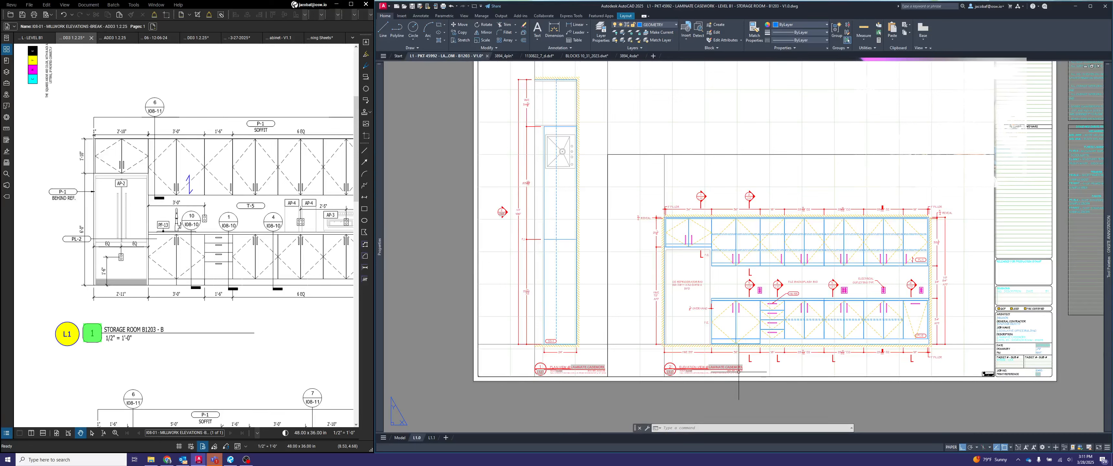
- Open layout L1.1 and examine the standard Onsite hardware list beside the sheet
{"action": "left_click", "coordinate": [430, 438]}
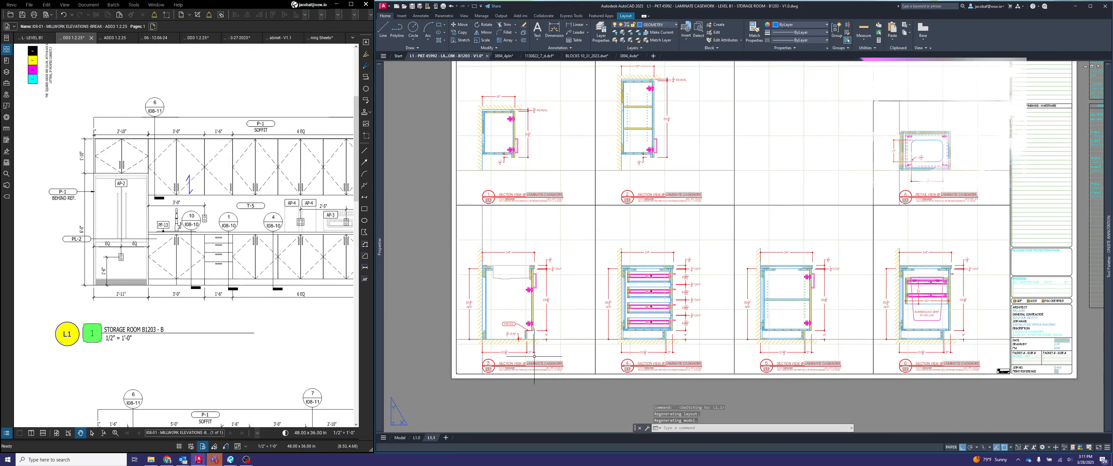
{"action": "middle_click_drag", "start_coordinate": [616, 254], "coordinate": [475, 277]}
{"action": "scroll", "coordinate": [658, 182], "scroll_direction": "up", "scroll_amount": 5}
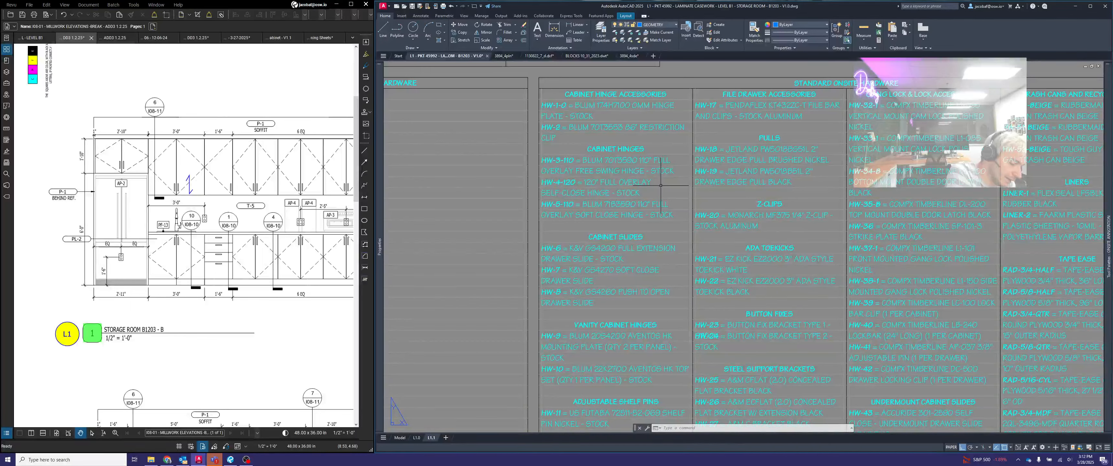
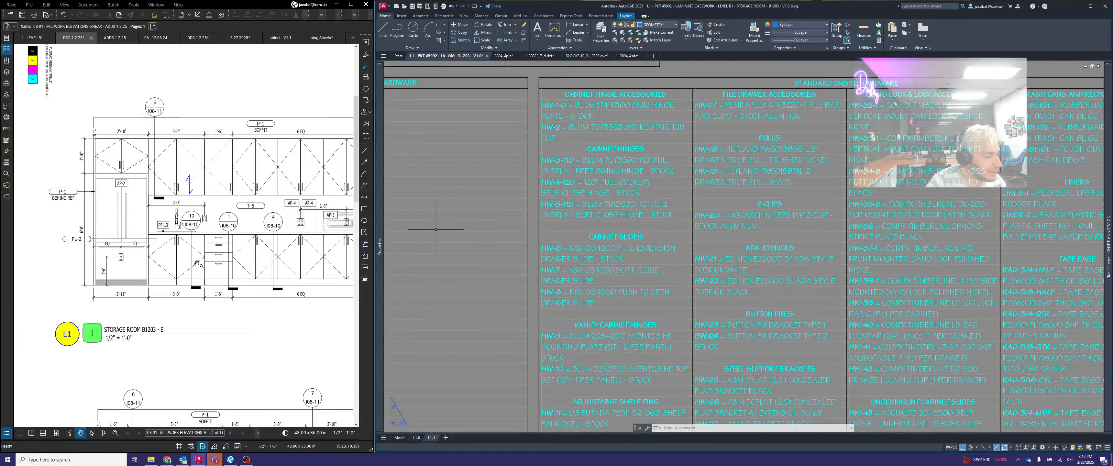
- Examine the variants offered for the HW-4-120 full overlay self-close hinge entry in the hardware list
{"action": "left_click", "coordinate": [540, 176]}
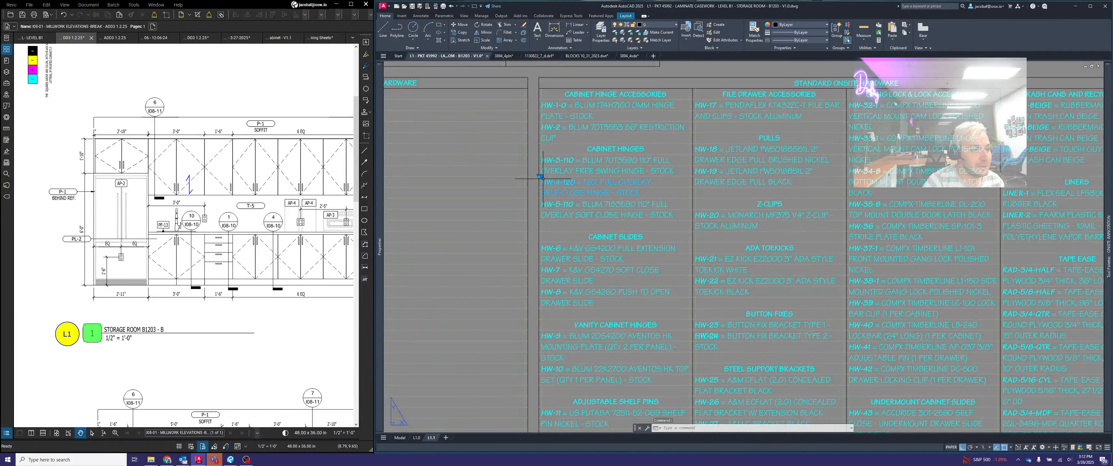
{"action": "left_click", "coordinate": [540, 176]}
{"action": "left_click", "coordinate": [589, 189]}
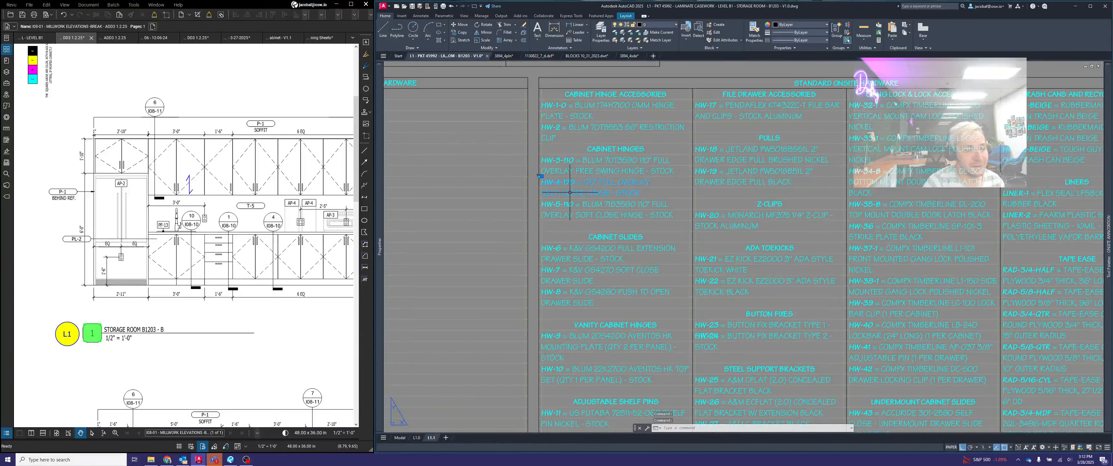
{"action": "left_click", "coordinate": [541, 176]}
{"action": "left_click", "coordinate": [562, 180]}
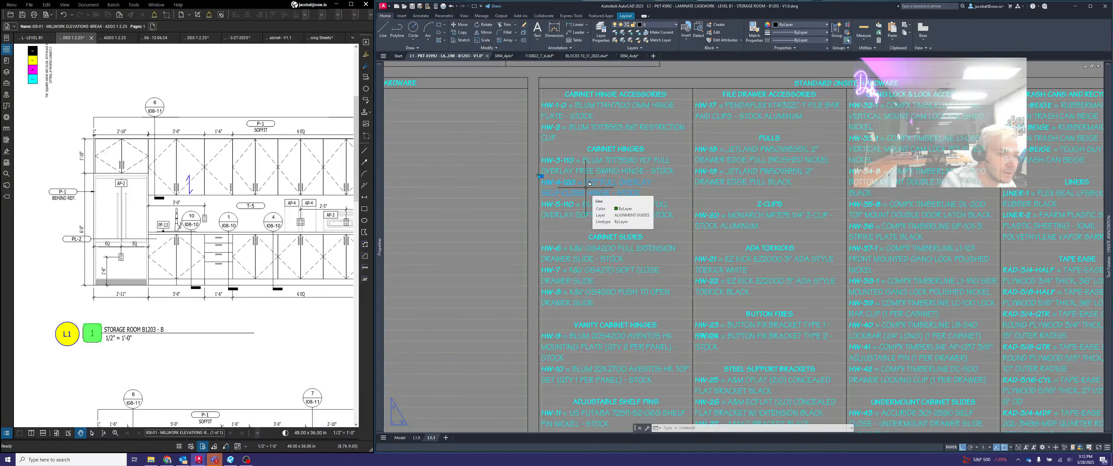
{"action": "key", "text": "Escape"}
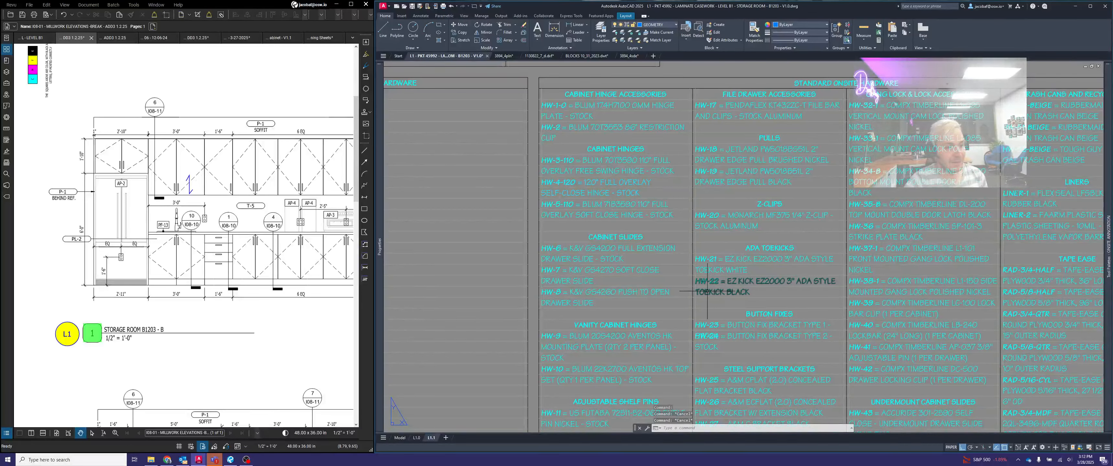
{"action": "key", "text": "Escape"}
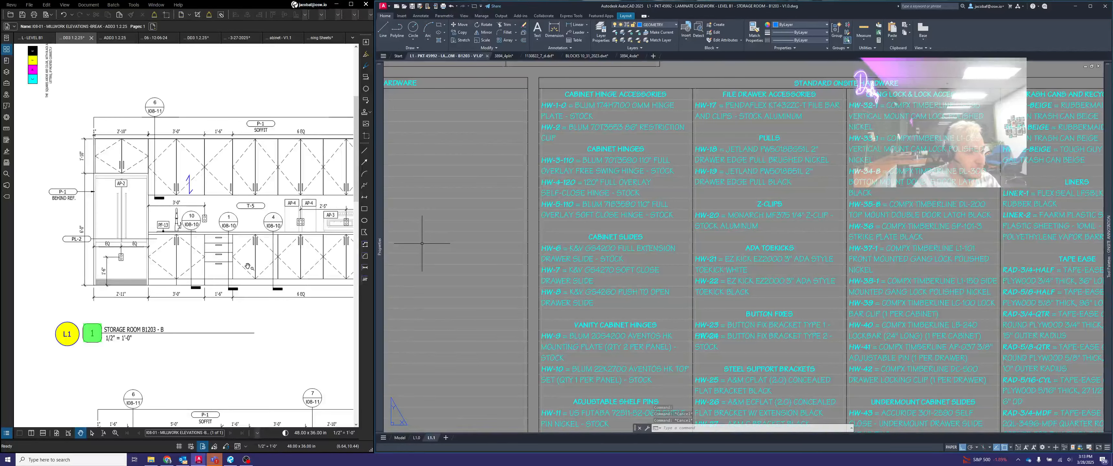
- Check the base cabinets on the storage room elevation and the size options of the HW-6 full extension drawer slide entry
{"action": "left_click_drag", "start_coordinate": [267, 281], "coordinate": [243, 271]}
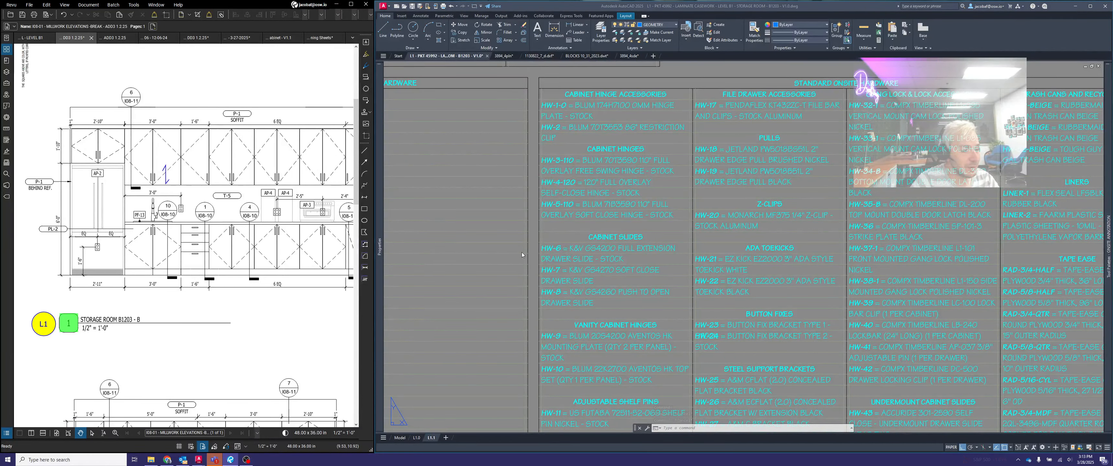
{"action": "left_click", "coordinate": [568, 250]}
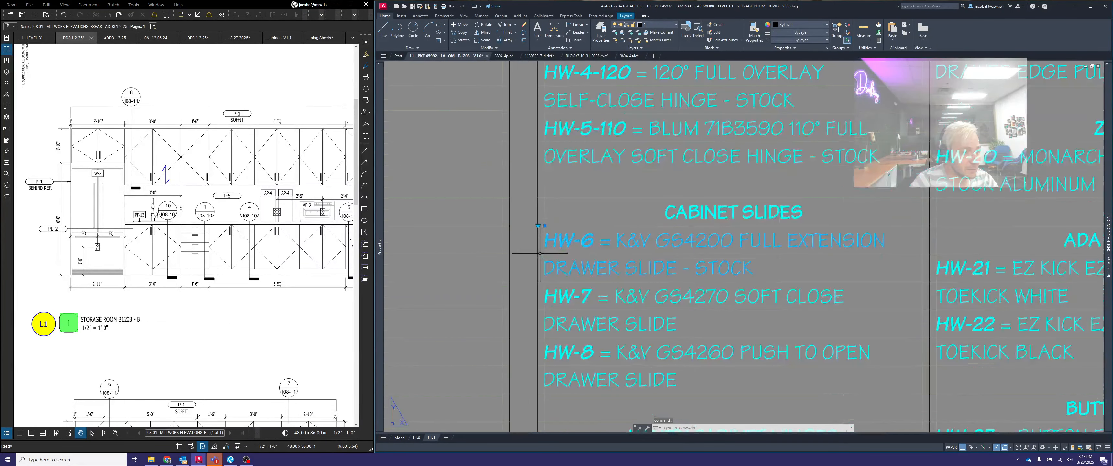
{"action": "scroll", "coordinate": [540, 240], "scroll_direction": "up", "scroll_amount": 5}
{"action": "left_click", "coordinate": [538, 225]}
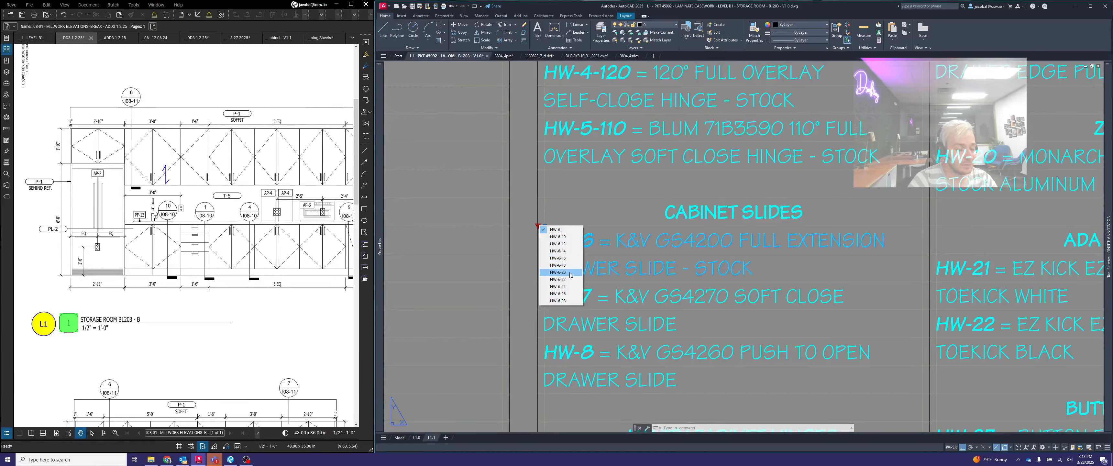
{"action": "key", "text": "Escape"}
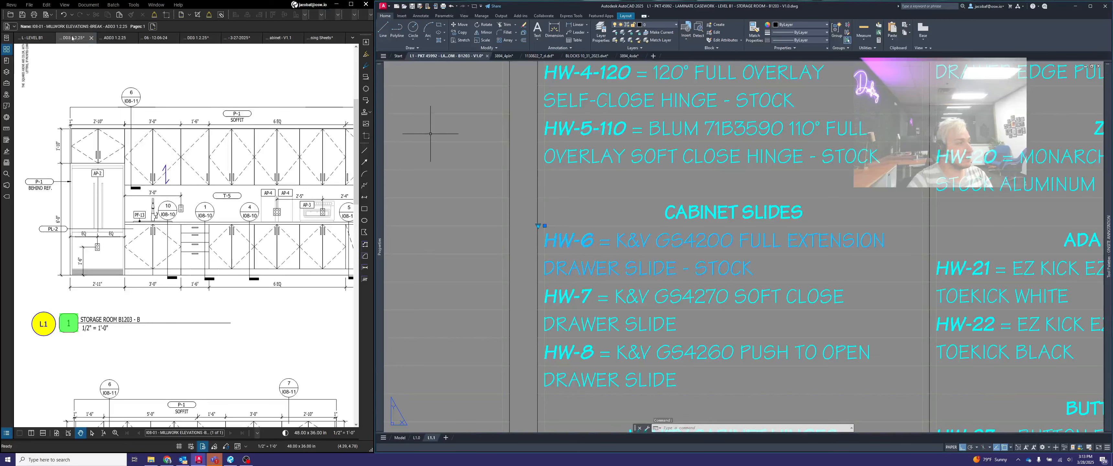
- Glance at the level B1 floor plan, return to the millwork elevations, and inspect base cabinet sections 4, 5 and 6 on layout L1.1
{"action": "left_click", "coordinate": [31, 38]}
{"action": "scroll", "coordinate": [858, 195], "scroll_direction": "down", "scroll_amount": 12}
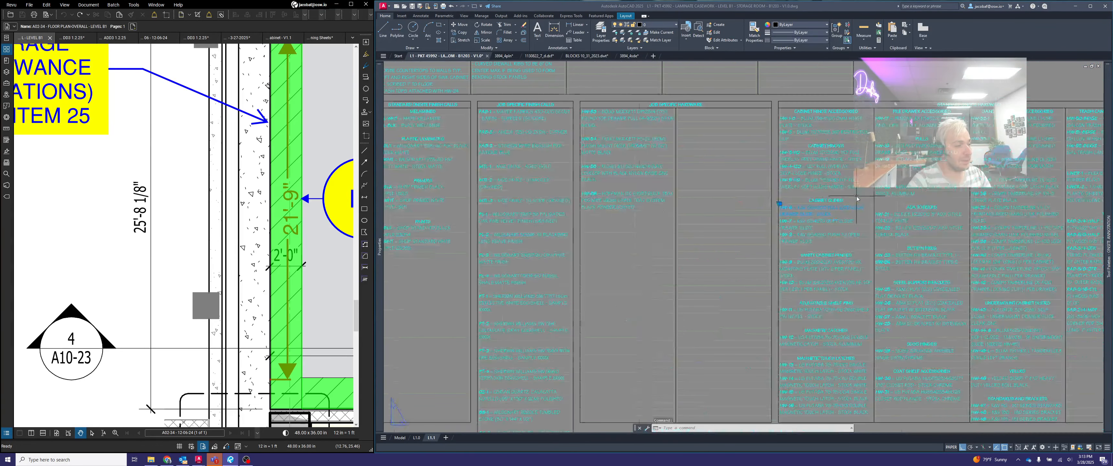
{"action": "left_click", "coordinate": [72, 38]}
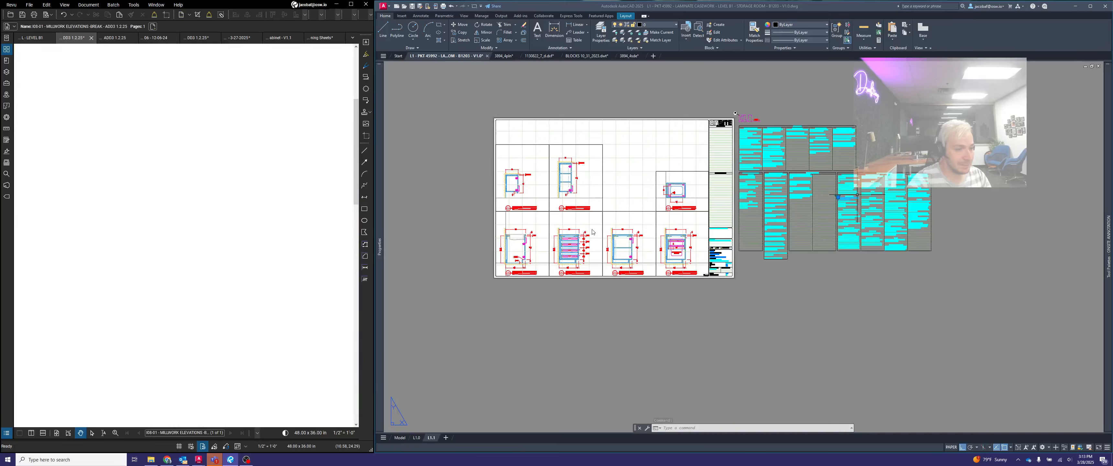
{"action": "scroll", "coordinate": [575, 255], "scroll_direction": "up", "scroll_amount": 10}
{"action": "scroll", "coordinate": [552, 324], "scroll_direction": "up", "scroll_amount": 4}
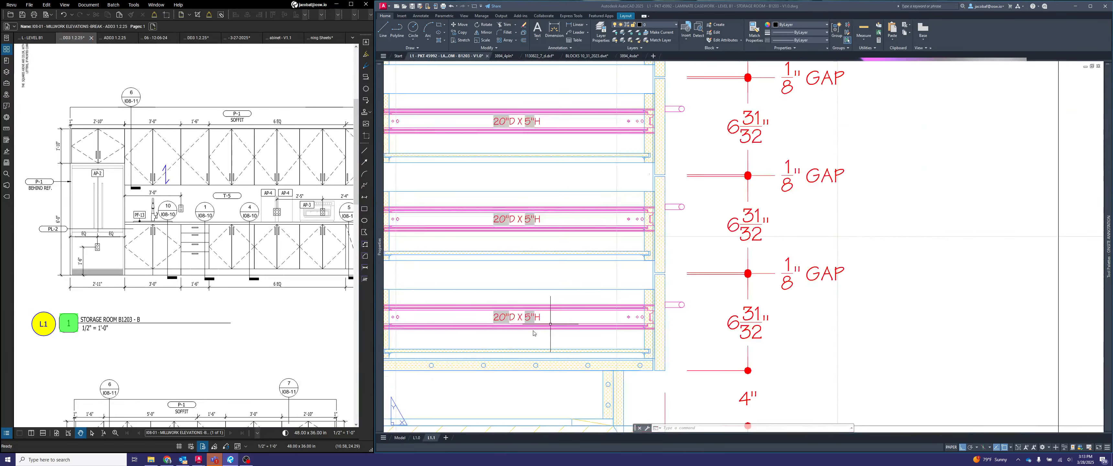
{"action": "scroll", "coordinate": [550, 324], "scroll_direction": "down", "scroll_amount": 6}
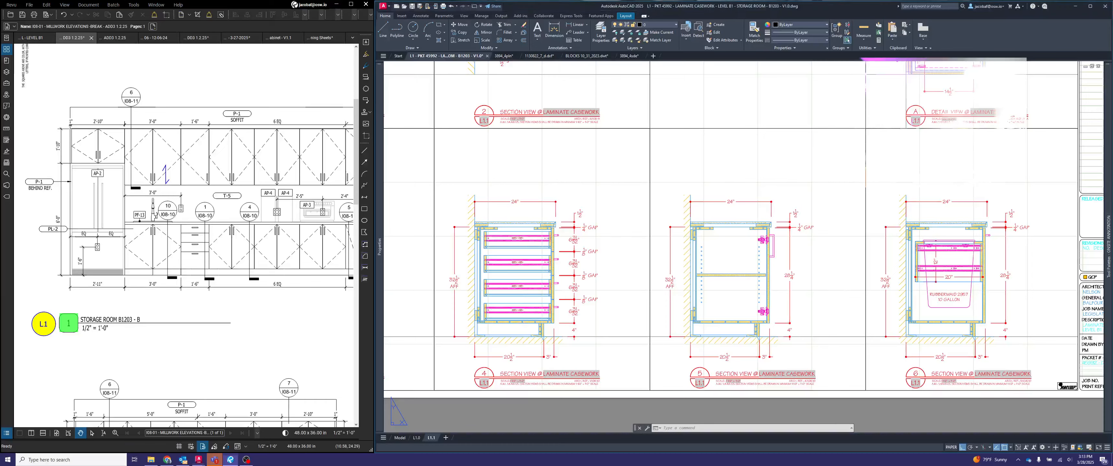
{"action": "scroll", "coordinate": [1046, 266], "scroll_direction": "up", "scroll_amount": 3}
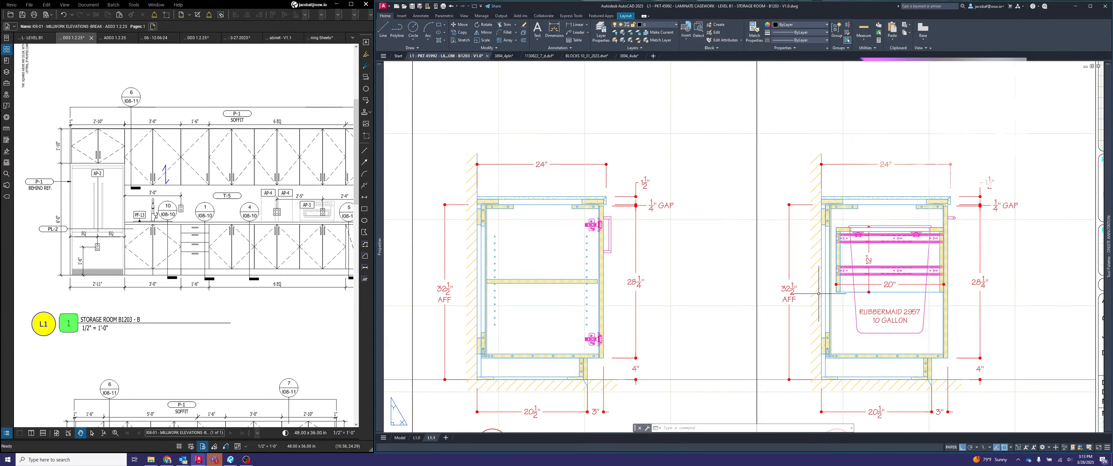
{"action": "scroll", "coordinate": [827, 303], "scroll_direction": "down", "scroll_amount": 4}
- Read through the standard Onsite hardware entries from cabinet slides and vanity hinges to shelf pins, magnetic latches and coat shelf accessories
{"action": "middle_click_drag", "start_coordinate": [1023, 246], "coordinate": [575, 340]}
{"action": "scroll", "coordinate": [716, 323], "scroll_direction": "up", "scroll_amount": 5}
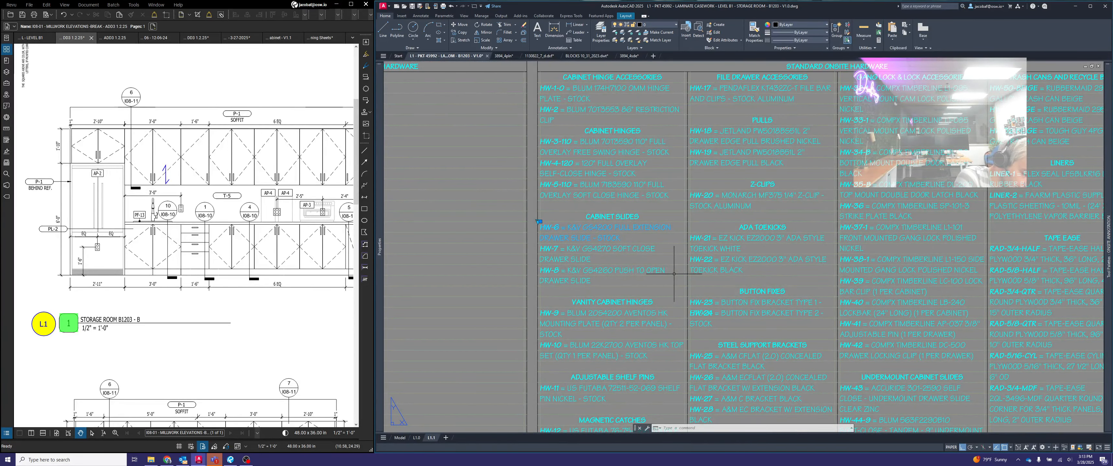
{"action": "middle_click_drag", "start_coordinate": [645, 309], "coordinate": [665, 266]}
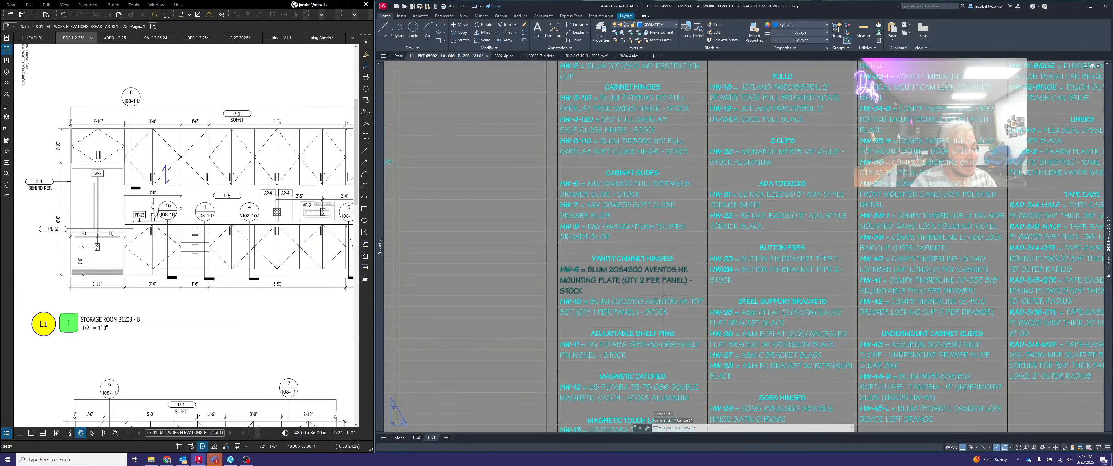
{"action": "middle_click_drag", "start_coordinate": [652, 334], "coordinate": [683, 223]}
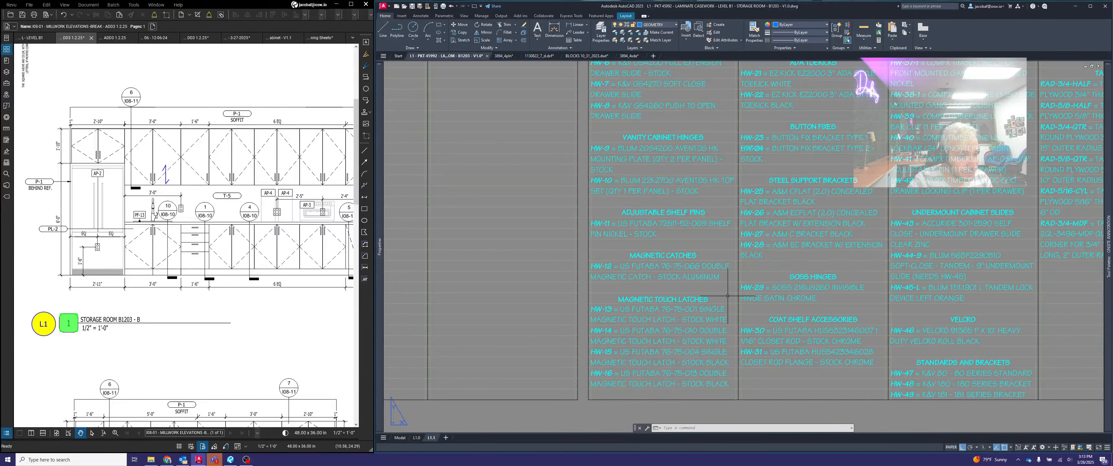
{"action": "scroll", "coordinate": [722, 373], "scroll_direction": "down", "scroll_amount": 3}
{"action": "scroll", "coordinate": [800, 195], "scroll_direction": "up", "scroll_amount": 5}
{"action": "middle_click_drag", "start_coordinate": [756, 216], "coordinate": [774, 138]}
{"action": "middle_click_drag", "start_coordinate": [772, 224], "coordinate": [778, 108]}
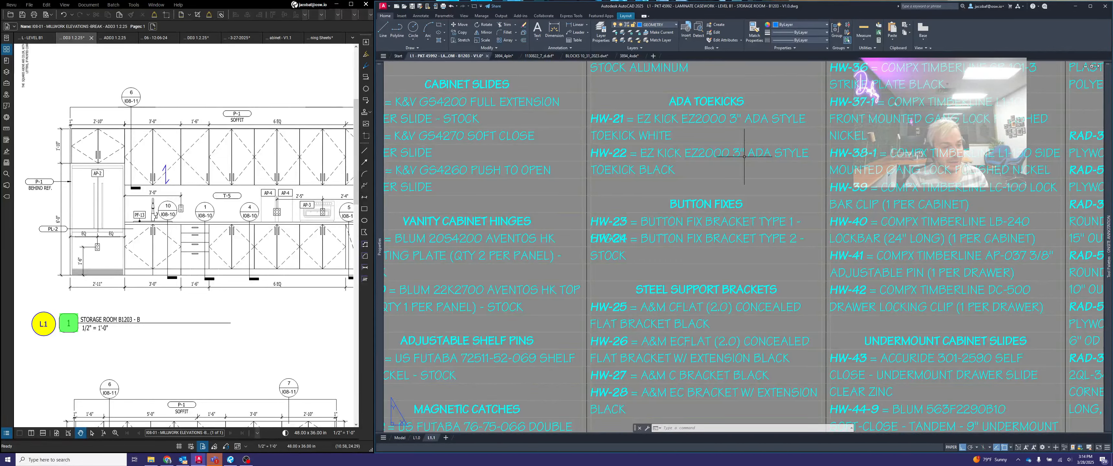
- Check the HW-24 button fix bracket entry against the elevations, trash cabinet section 6 and detail A
{"action": "left_click", "coordinate": [732, 237]}
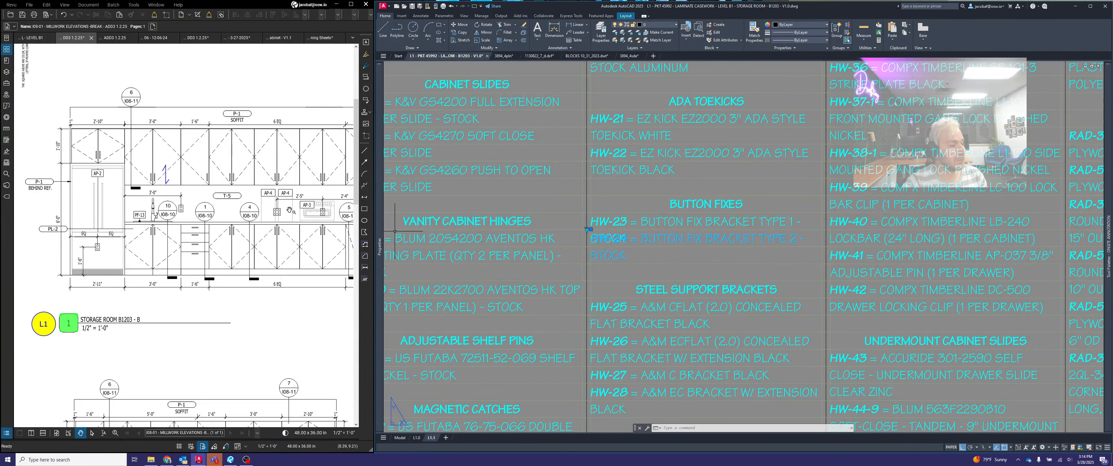
{"action": "scroll", "coordinate": [294, 253], "scroll_direction": "down", "scroll_amount": 3}
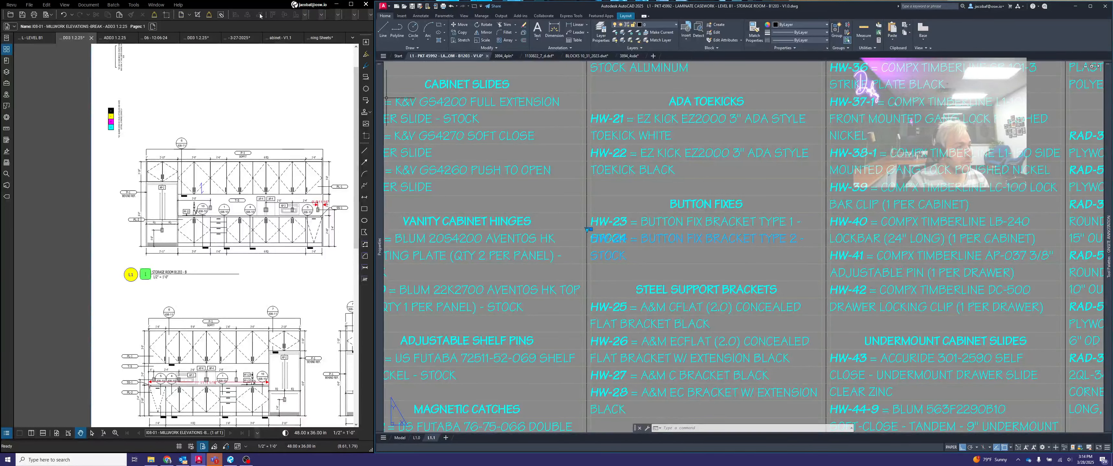
{"action": "scroll", "coordinate": [769, 217], "scroll_direction": "down", "scroll_amount": 6}
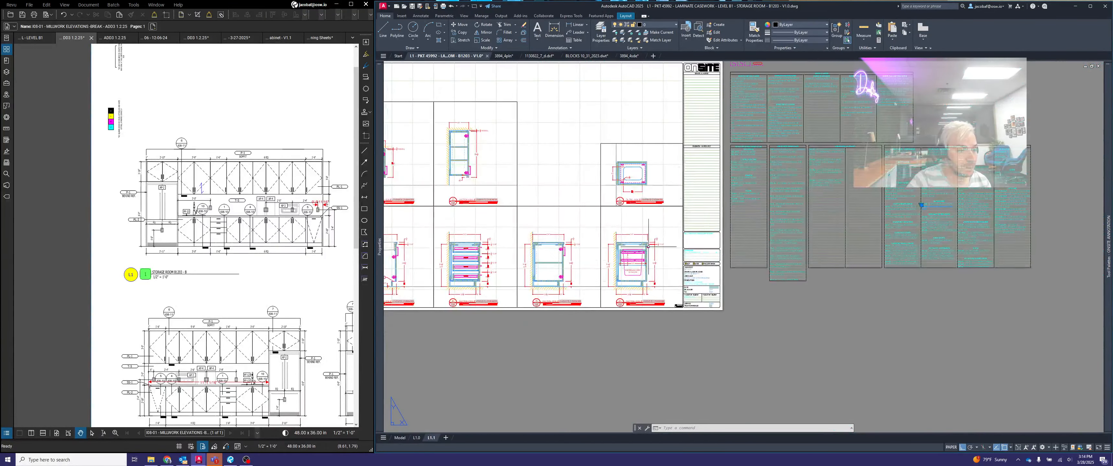
{"action": "scroll", "coordinate": [649, 246], "scroll_direction": "up", "scroll_amount": 8}
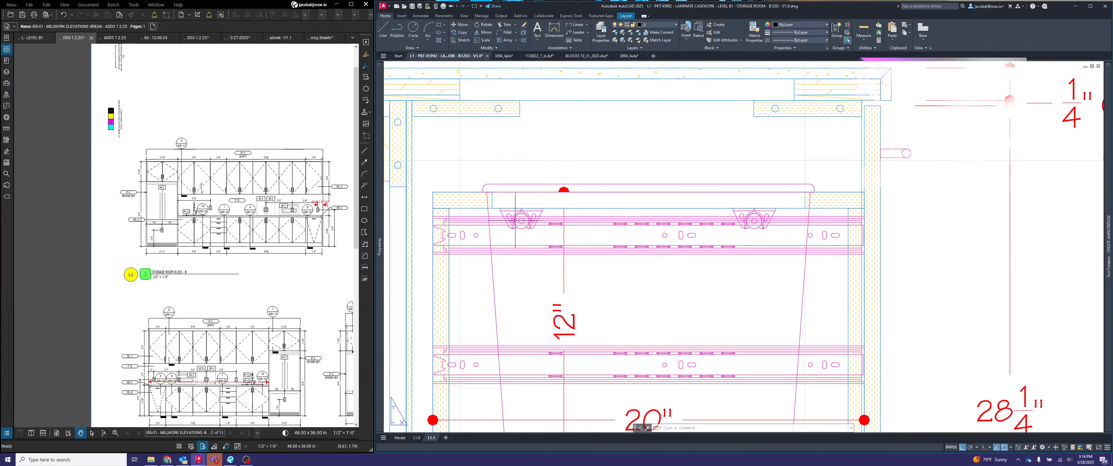
{"action": "scroll", "coordinate": [755, 222], "scroll_direction": "down", "scroll_amount": 8}
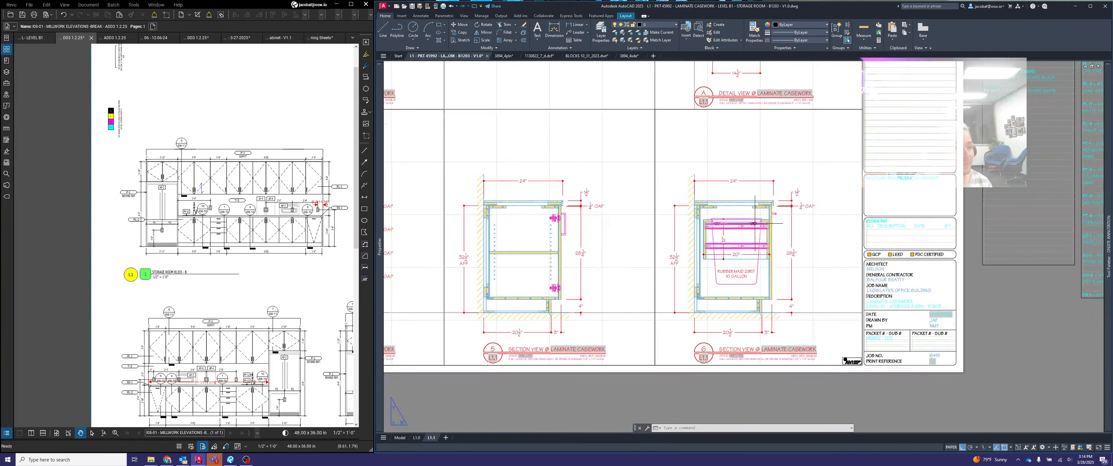
{"action": "scroll", "coordinate": [769, 140], "scroll_direction": "up", "scroll_amount": 8}
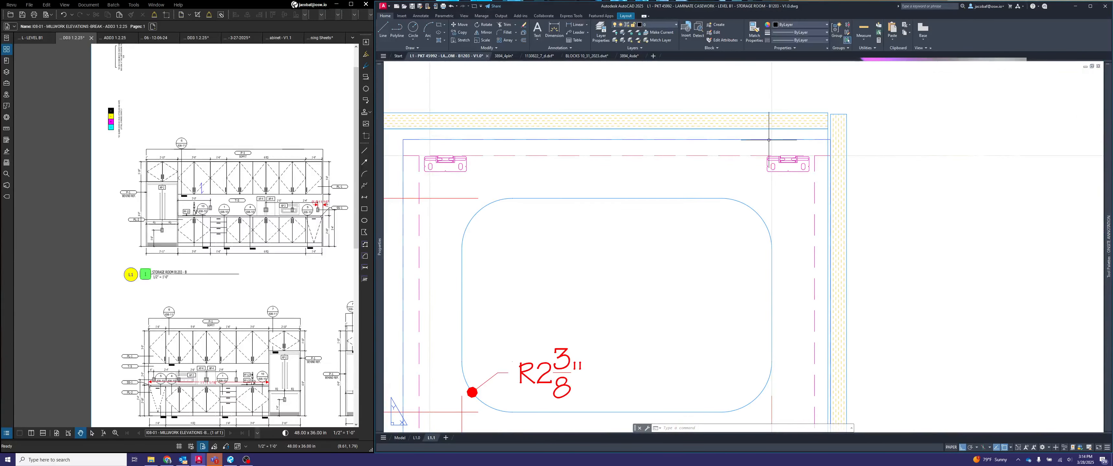
{"action": "scroll", "coordinate": [847, 162], "scroll_direction": "down", "scroll_amount": 8}
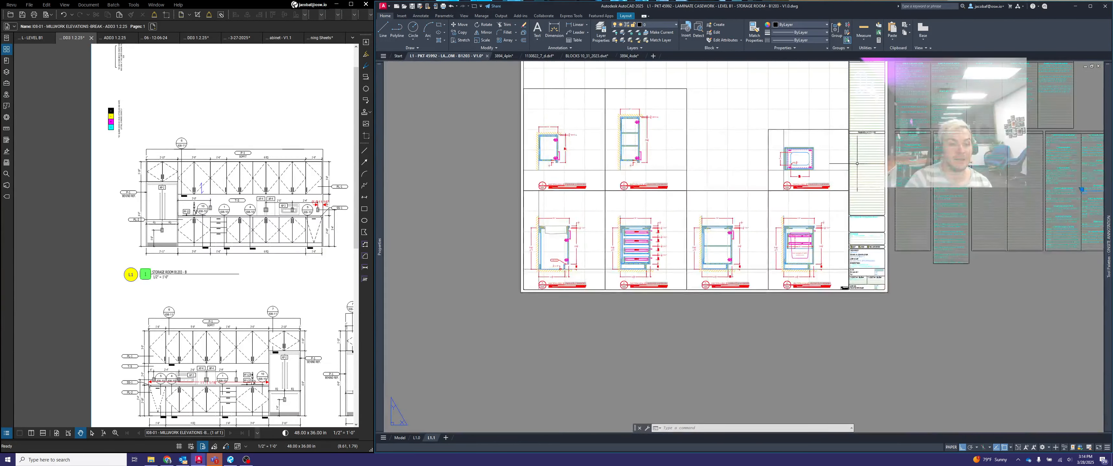
- Return to the hardware list, clear the selection, and read the steel support bracket and Soss hinge entries
{"action": "middle_click_drag", "start_coordinate": [862, 166], "coordinate": [666, 188]}
{"action": "scroll", "coordinate": [899, 235], "scroll_direction": "up", "scroll_amount": 6}
{"action": "middle_click_drag", "start_coordinate": [844, 241], "coordinate": [786, 254]}
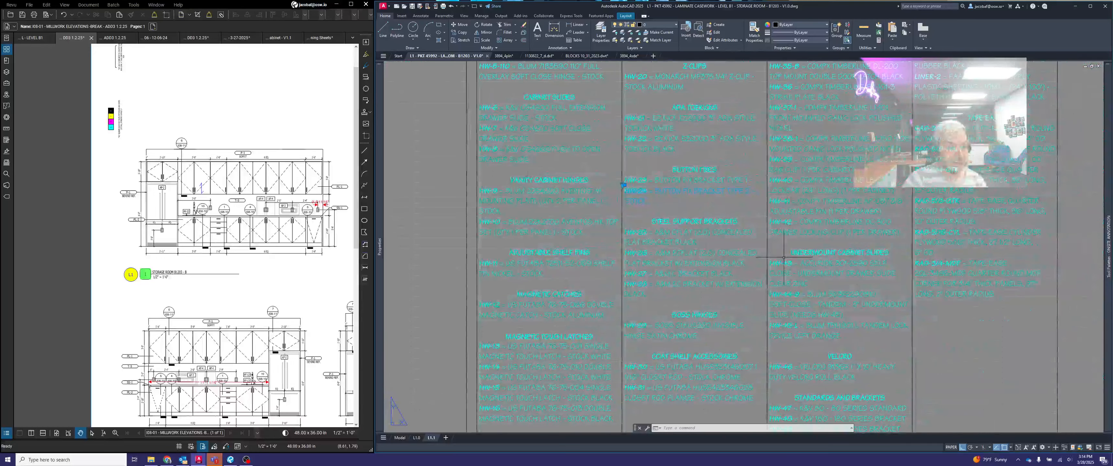
{"action": "scroll", "coordinate": [786, 254], "scroll_direction": "up", "scroll_amount": 2}
{"action": "key", "text": "Escape"}
{"action": "key", "text": "Escape"}
{"action": "middle_click_drag", "start_coordinate": [759, 227], "coordinate": [753, 196]}
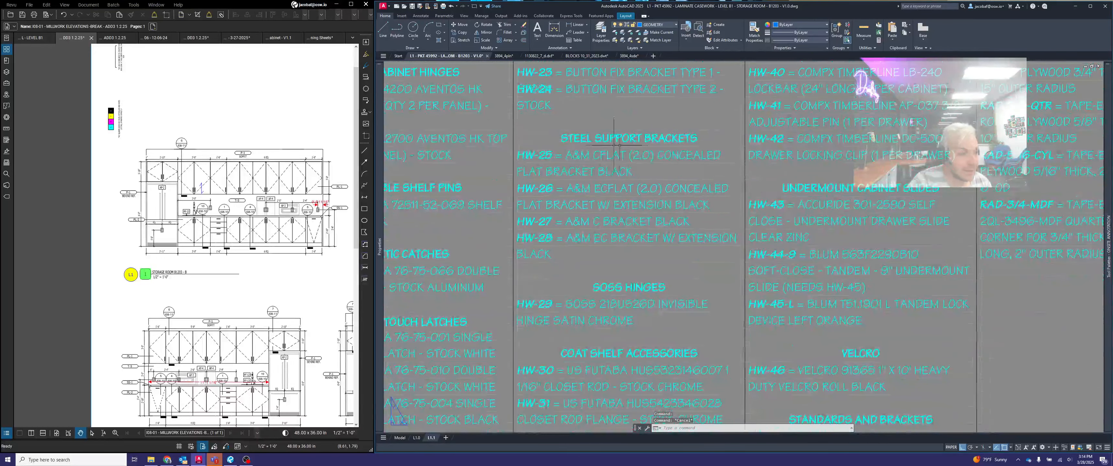
- Read the lock accessory, undermount cabinet slide, Velcro, and standards and brackets entries in the hardware list
{"action": "scroll", "coordinate": [738, 167], "scroll_direction": "down", "scroll_amount": 5}
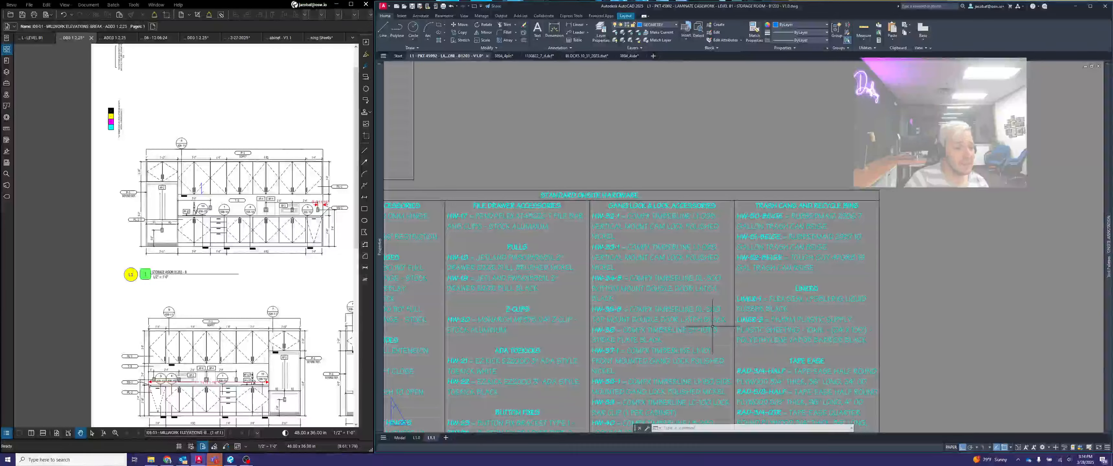
{"action": "scroll", "coordinate": [713, 318], "scroll_direction": "up", "scroll_amount": 4}
{"action": "middle_click_drag", "start_coordinate": [721, 352], "coordinate": [714, 191]}
{"action": "middle_click_drag", "start_coordinate": [680, 315], "coordinate": [675, 293]}
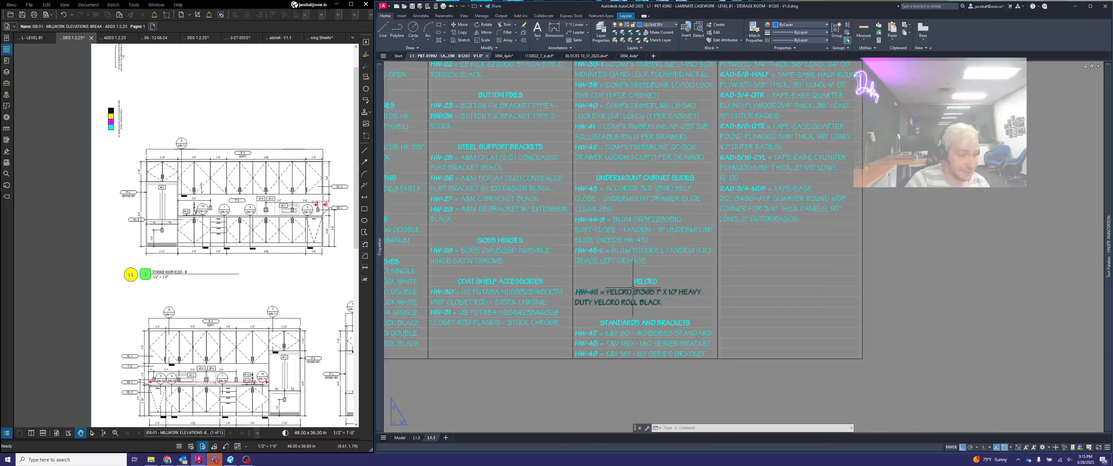
{"action": "scroll", "coordinate": [636, 261], "scroll_direction": "up", "scroll_amount": 2}
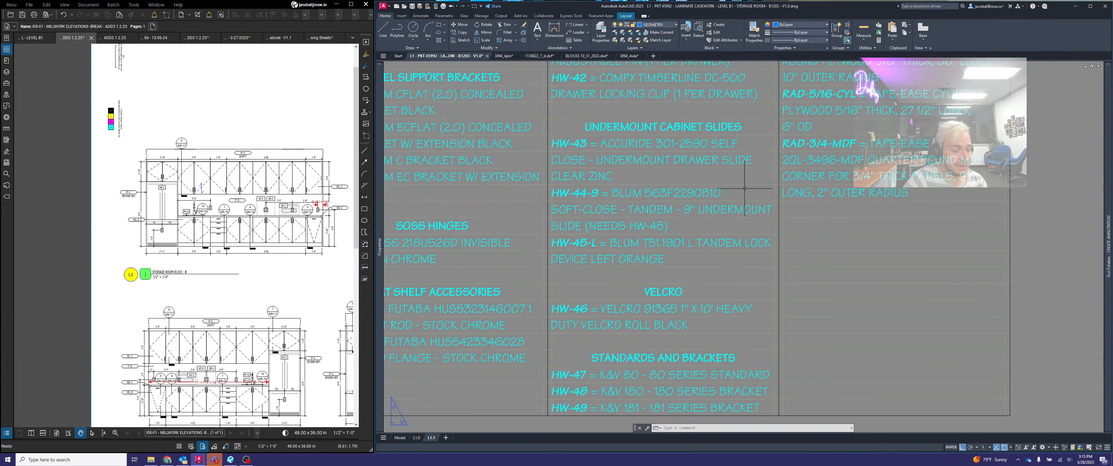
{"action": "middle_click_drag", "start_coordinate": [652, 275], "coordinate": [652, 181]}
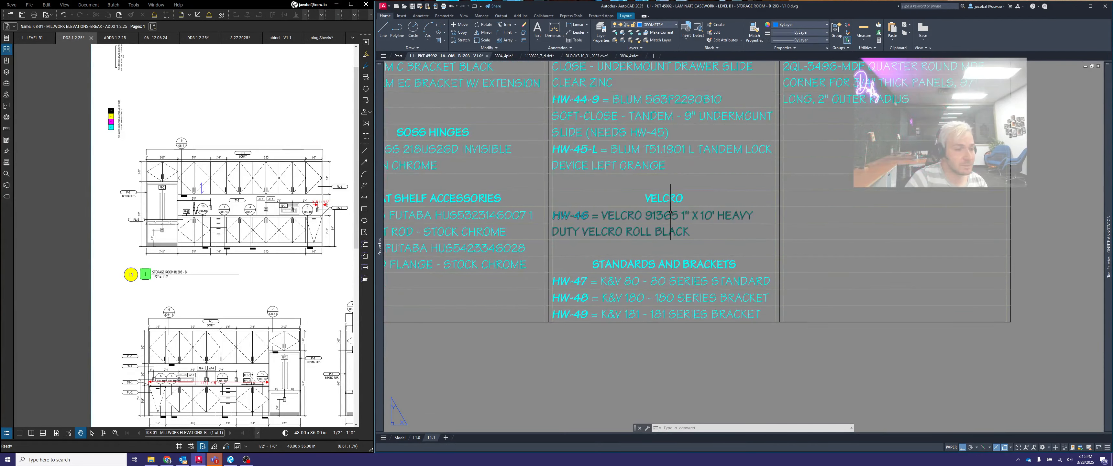
{"action": "mouse_move", "coordinate": [676, 213]}
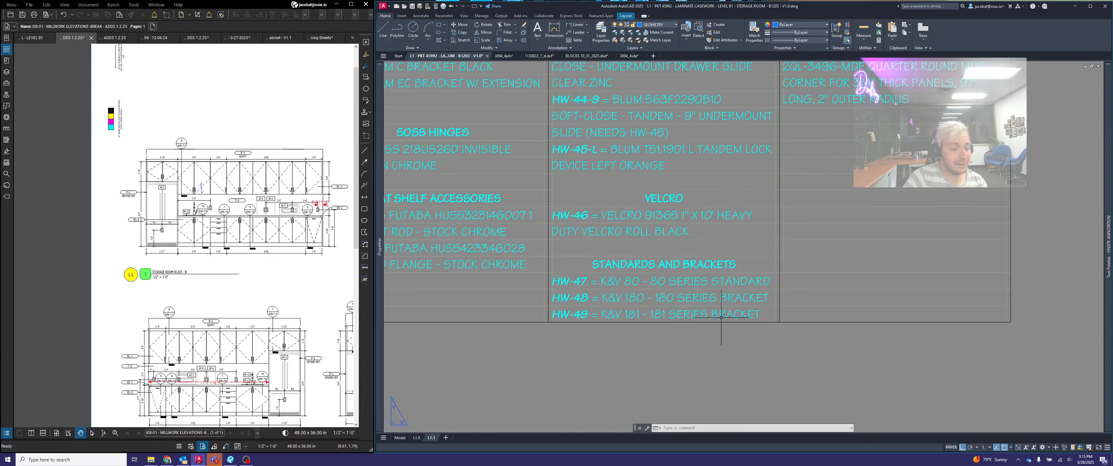
- Examine the trash can and recycle bin entries, selecting the HW-51-BEIGE Rubbermaid 2957 10 gallon can
{"action": "scroll", "coordinate": [726, 320], "scroll_direction": "down", "scroll_amount": 4}
{"action": "middle_click_drag", "start_coordinate": [748, 279], "coordinate": [664, 465]}
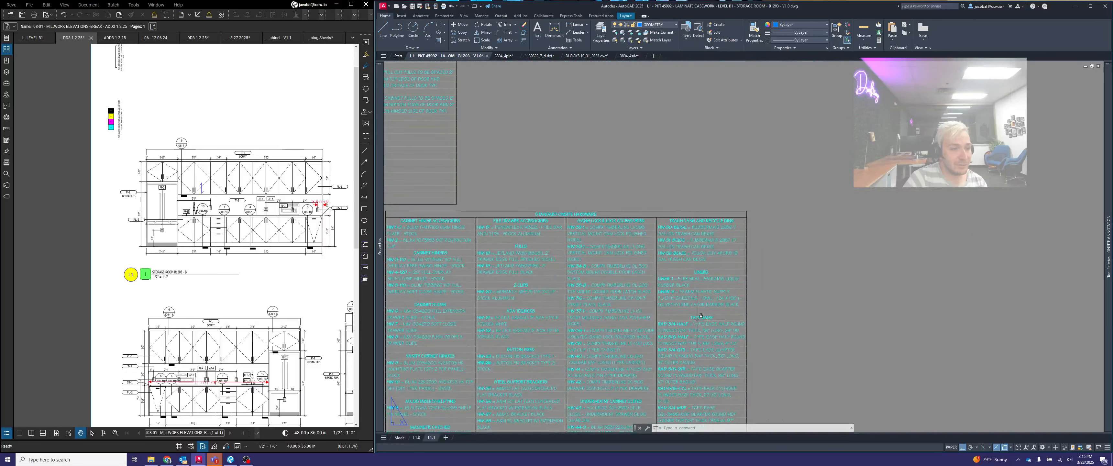
{"action": "scroll", "coordinate": [700, 318], "scroll_direction": "up", "scroll_amount": 4}
{"action": "middle_click_drag", "start_coordinate": [763, 172], "coordinate": [743, 251]}
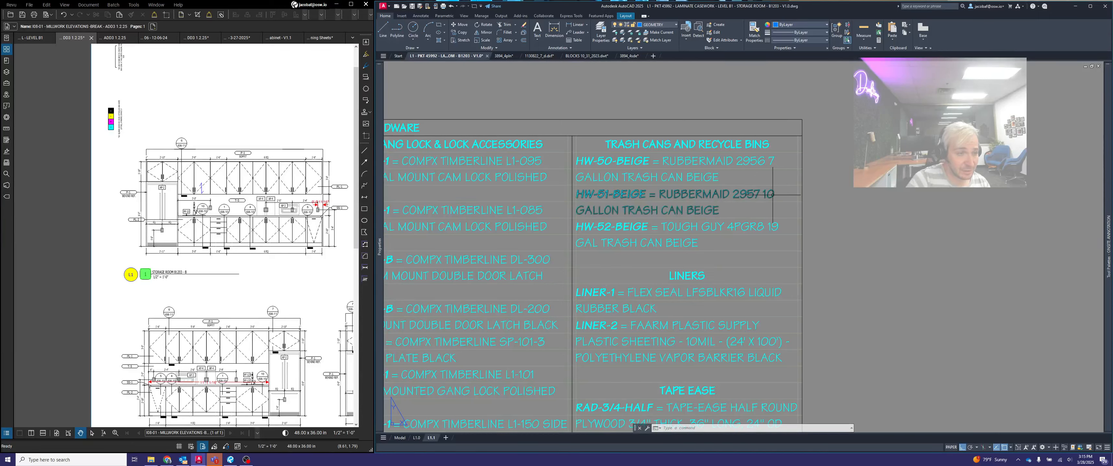
{"action": "scroll", "coordinate": [740, 192], "scroll_direction": "up", "scroll_amount": 2}
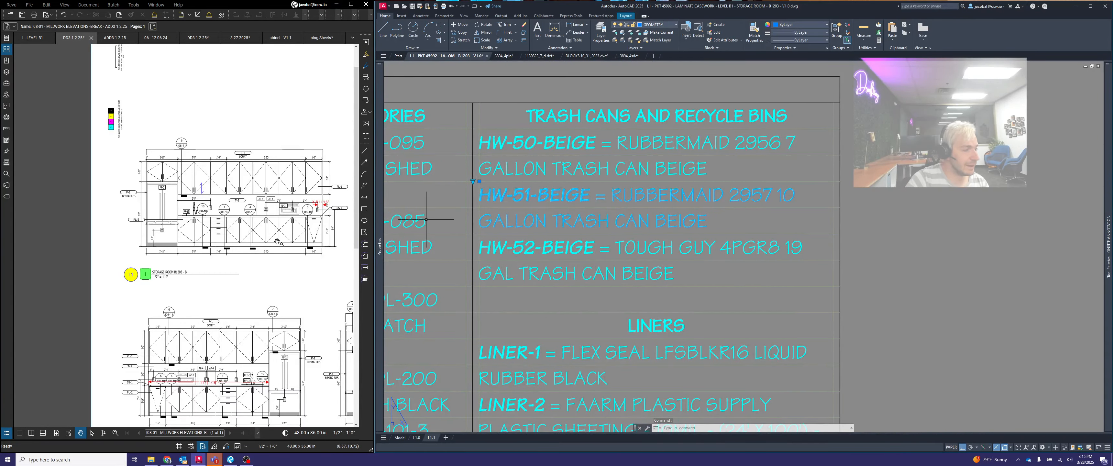
- Compare the HW-51 entry with the trash cabinet section, and switch the entry to HW-51-BLACK
{"action": "scroll", "coordinate": [710, 152], "scroll_direction": "down", "scroll_amount": 6}
{"action": "scroll", "coordinate": [644, 292], "scroll_direction": "up", "scroll_amount": 12}
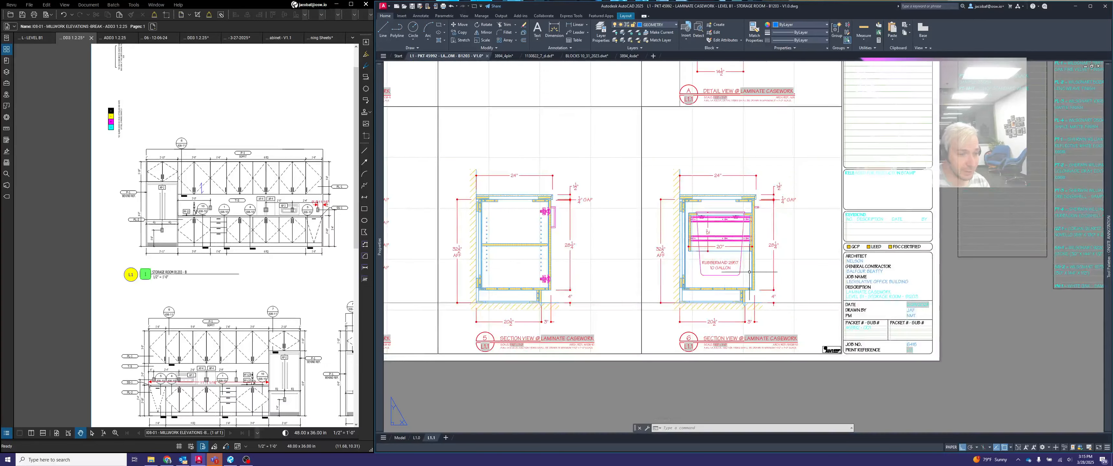
{"action": "scroll", "coordinate": [794, 262], "scroll_direction": "down", "scroll_amount": 8}
{"action": "scroll", "coordinate": [794, 263], "scroll_direction": "up", "scroll_amount": 10}
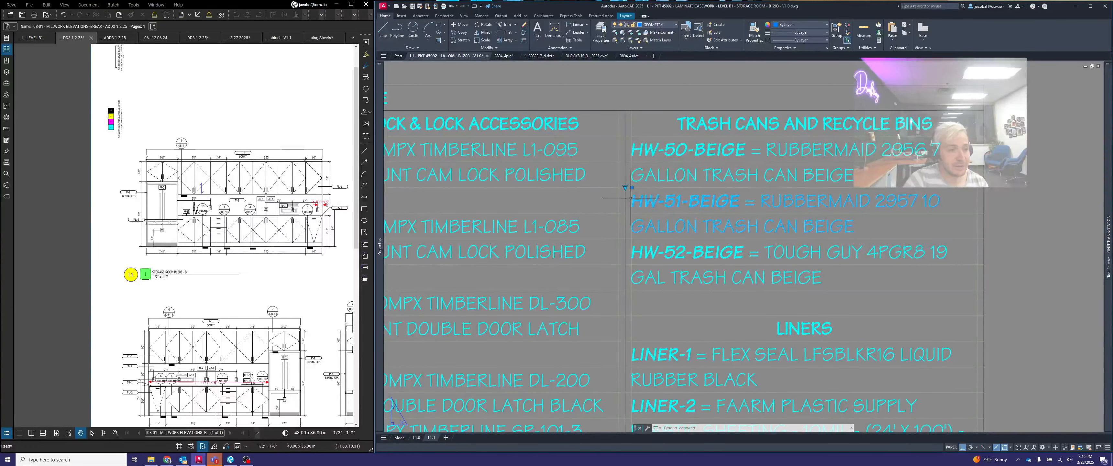
{"action": "left_click", "coordinate": [625, 187]}
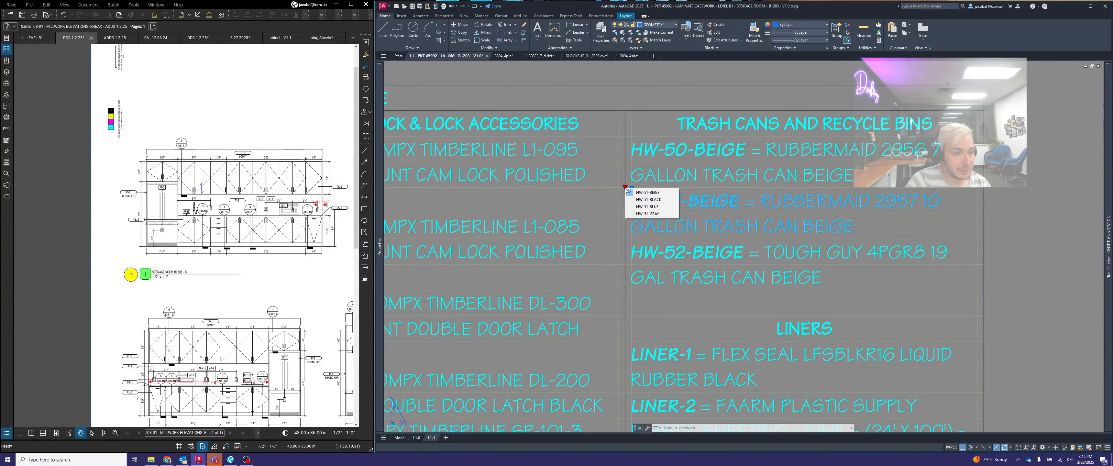
{"action": "left_click", "coordinate": [662, 199]}
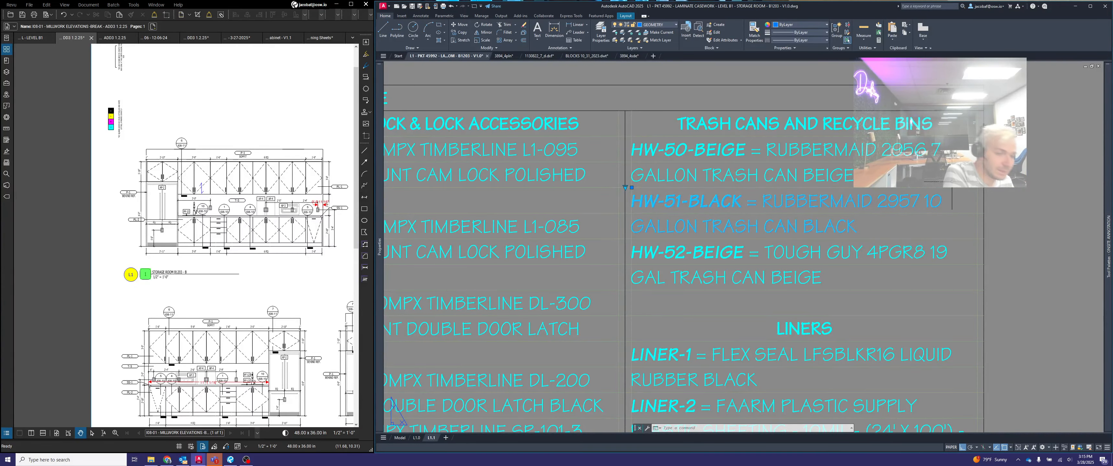
- Review the liner and Tape Ease entries in the hardware list, and examine the trash cutout detail in model space
{"action": "scroll", "coordinate": [837, 159], "scroll_direction": "down", "scroll_amount": 6}
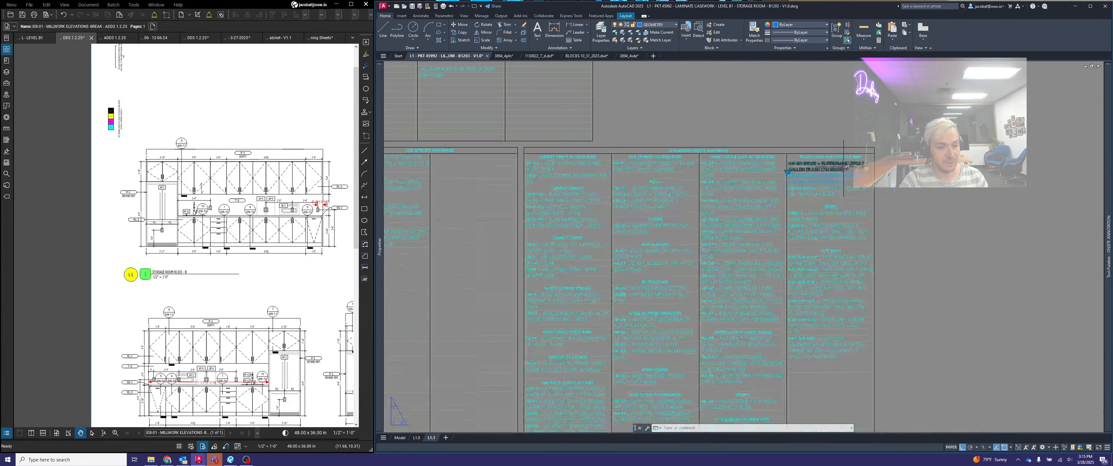
{"action": "scroll", "coordinate": [798, 204], "scroll_direction": "up", "scroll_amount": 4}
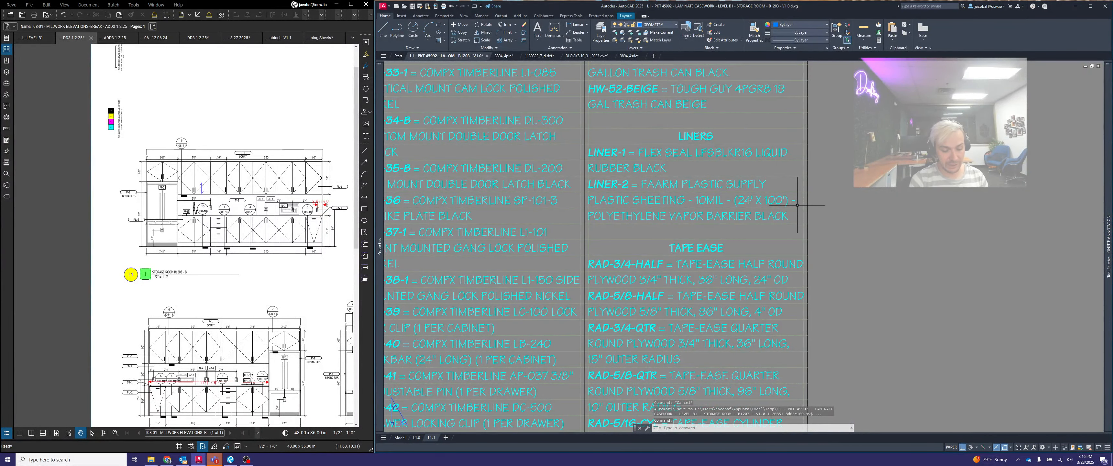
{"action": "scroll", "coordinate": [798, 205], "scroll_direction": "down", "scroll_amount": 6}
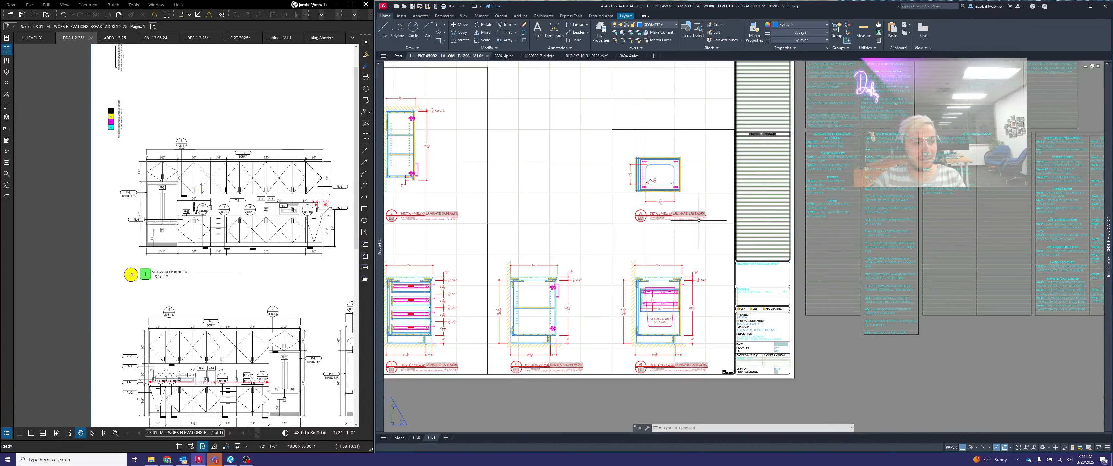
{"action": "left_click", "coordinate": [396, 439]}
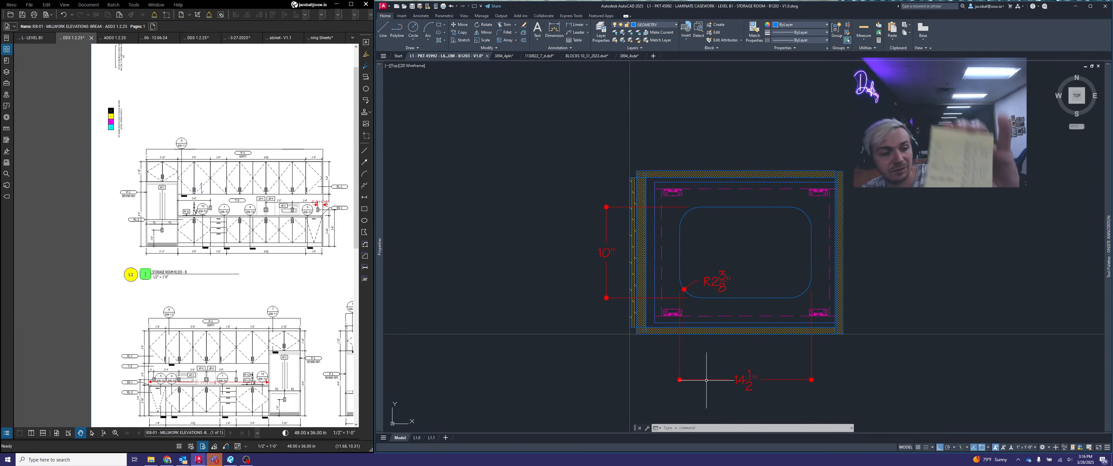
- On layout L1.0, copy the SS-1 Wilsonart 9220CE Tumbled Stone entry from the job-specific finishes to the first line under FINISHES - HARDWARE
{"action": "left_click", "coordinate": [416, 438]}
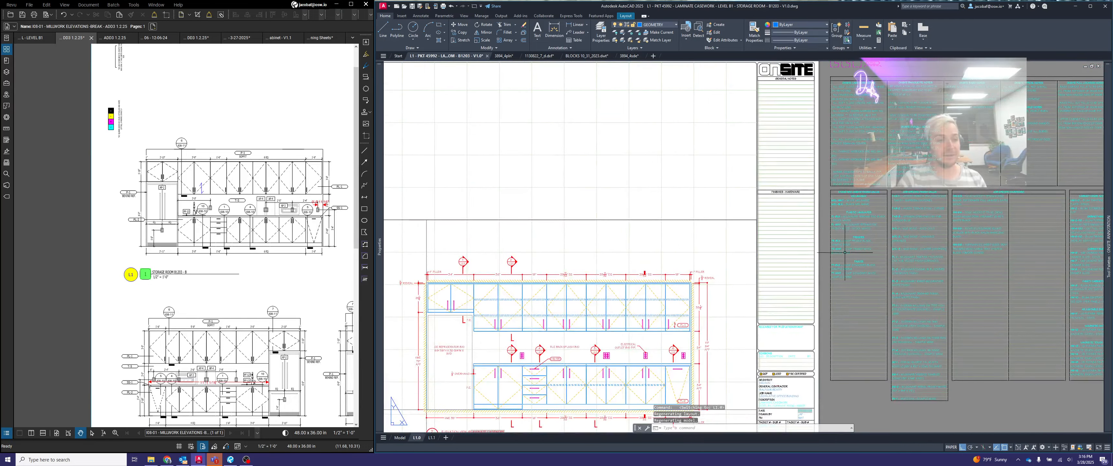
{"action": "scroll", "coordinate": [687, 310], "scroll_direction": "up", "scroll_amount": 4}
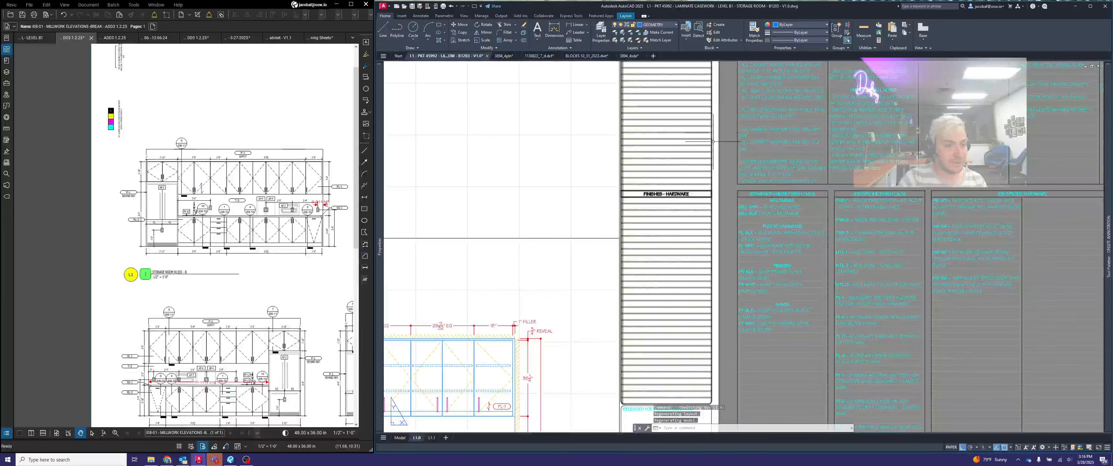
{"action": "middle_click_drag", "start_coordinate": [714, 252], "coordinate": [687, 200]}
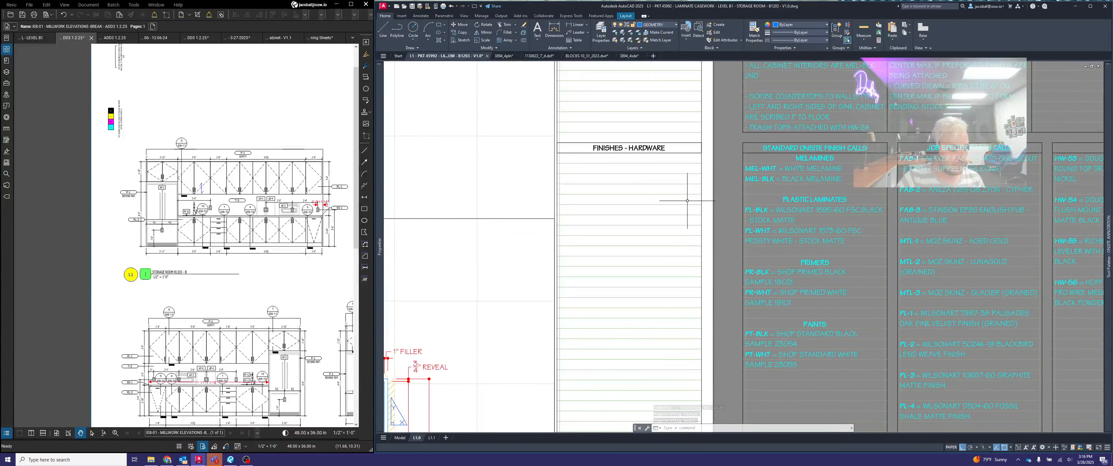
{"action": "middle_click_drag", "start_coordinate": [759, 208], "coordinate": [720, 183]}
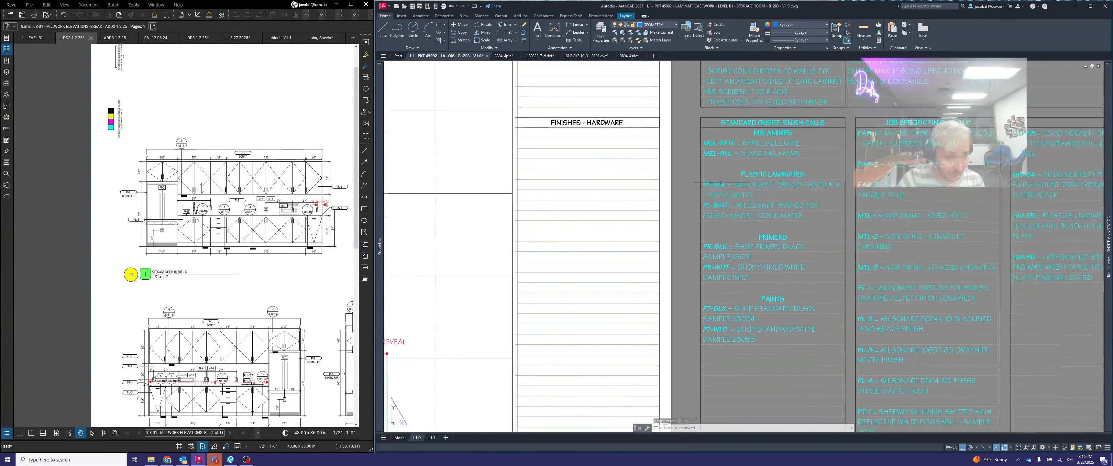
{"action": "key", "text": "Return"}
{"action": "scroll", "coordinate": [713, 173], "scroll_direction": "down", "scroll_amount": 4}
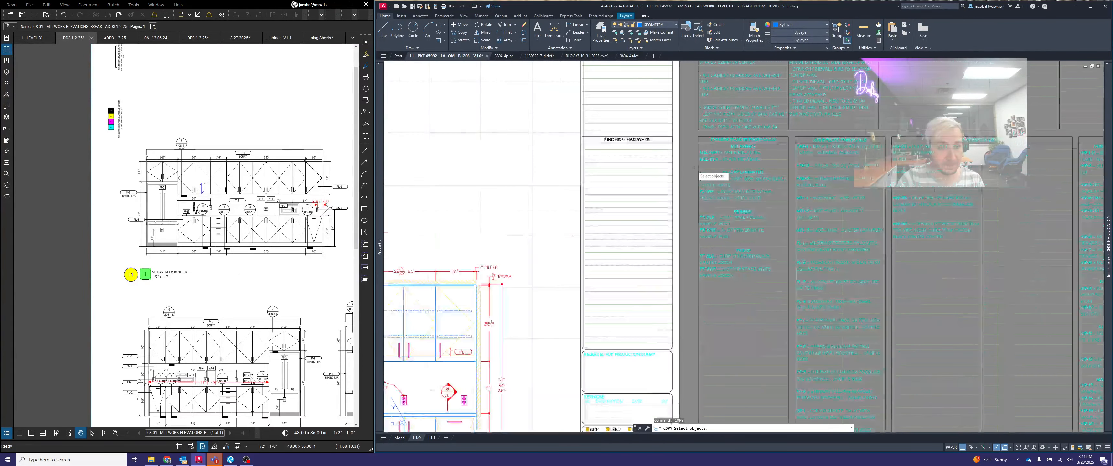
{"action": "scroll", "coordinate": [819, 323], "scroll_direction": "up", "scroll_amount": 4}
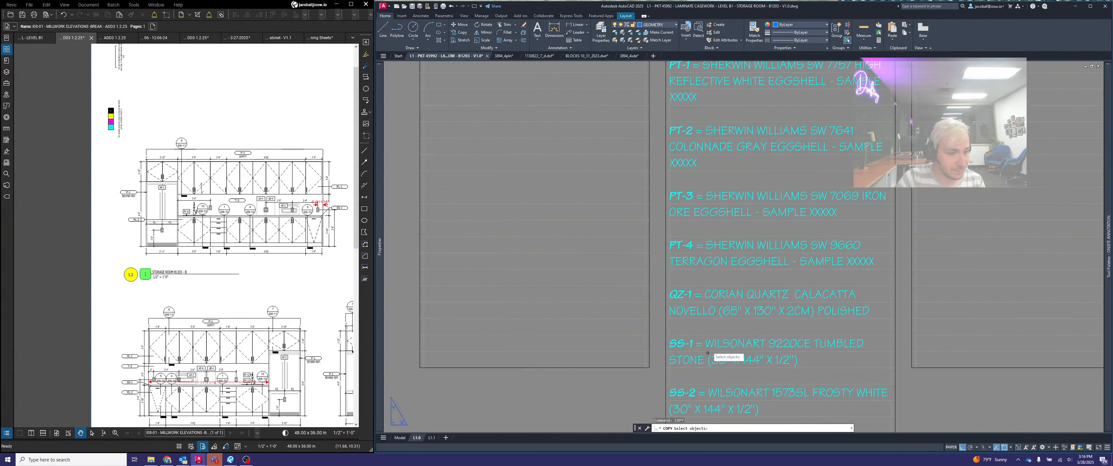
{"action": "left_click", "coordinate": [691, 351]}
{"action": "key", "text": "Return"}
{"action": "scroll", "coordinate": [670, 343], "scroll_direction": "up", "scroll_amount": 5}
{"action": "left_click", "coordinate": [667, 325]}
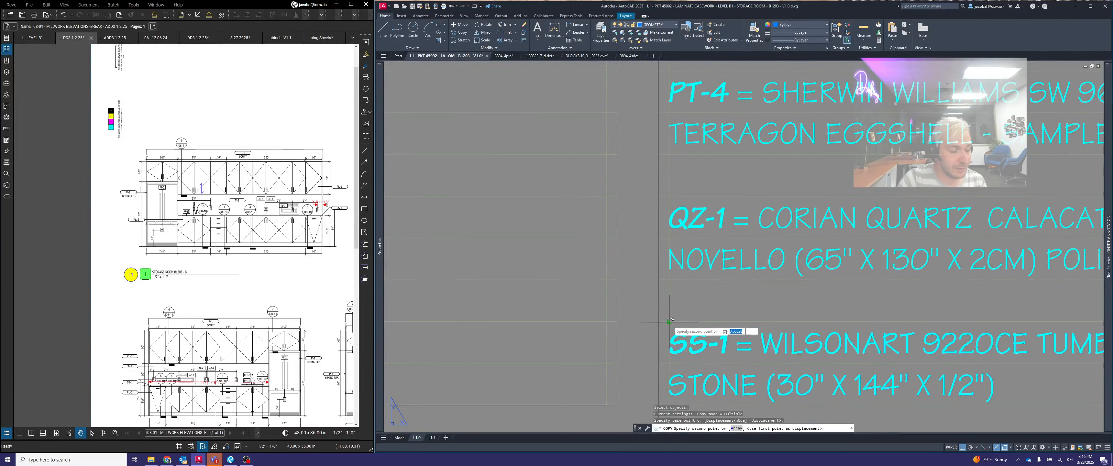
{"action": "scroll", "coordinate": [735, 303], "scroll_direction": "down", "scroll_amount": 5}
{"action": "scroll", "coordinate": [713, 224], "scroll_direction": "up", "scroll_amount": 8}
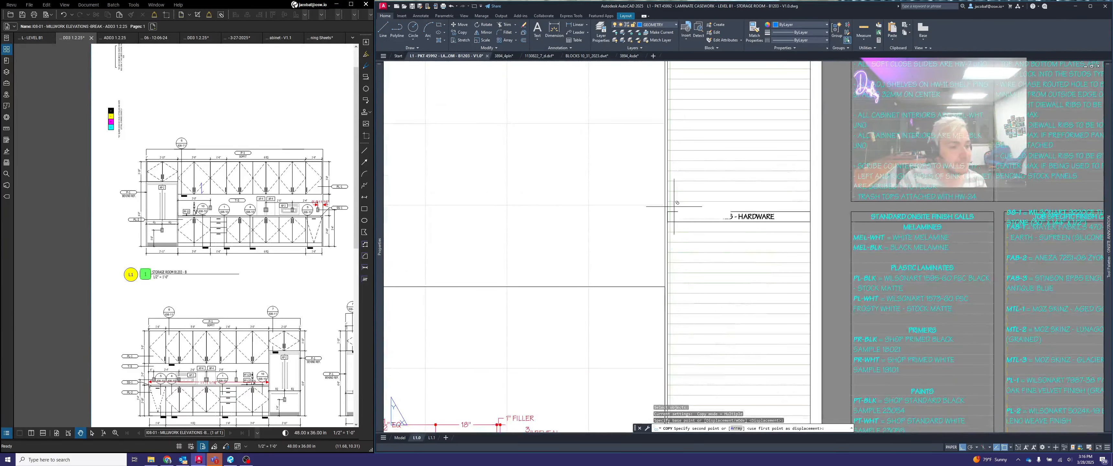
{"action": "left_click", "coordinate": [669, 219]}
{"action": "scroll", "coordinate": [669, 219], "scroll_direction": "down", "scroll_amount": 5}
{"action": "middle_click_drag", "start_coordinate": [930, 260], "coordinate": [783, 261]}
{"action": "key", "text": "Return"}
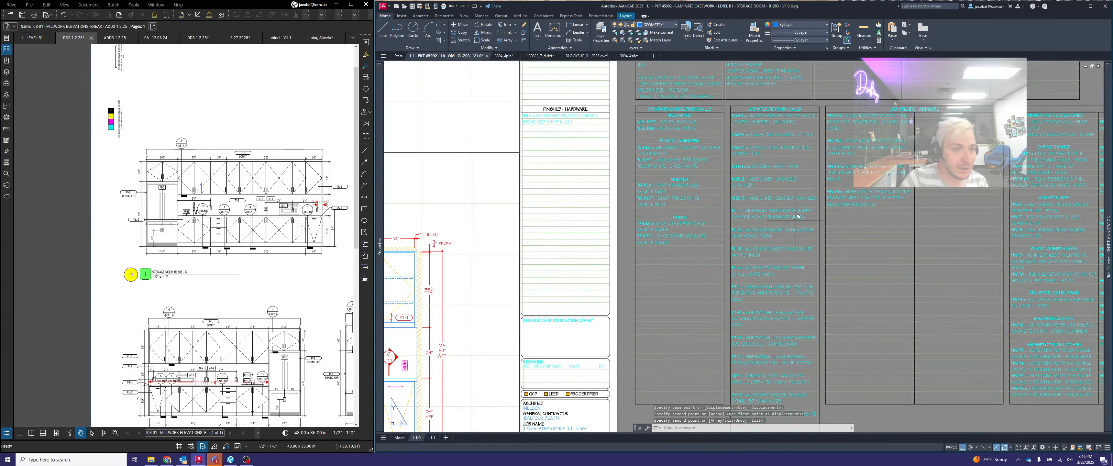
- Copy the PL-1 Palisades Oak and PL-2 Blackbird laminate entries together into the FINISHES - HARDWARE list below SS-1
{"action": "scroll", "coordinate": [743, 243], "scroll_direction": "up", "scroll_amount": 4}
{"action": "key", "text": "space"}
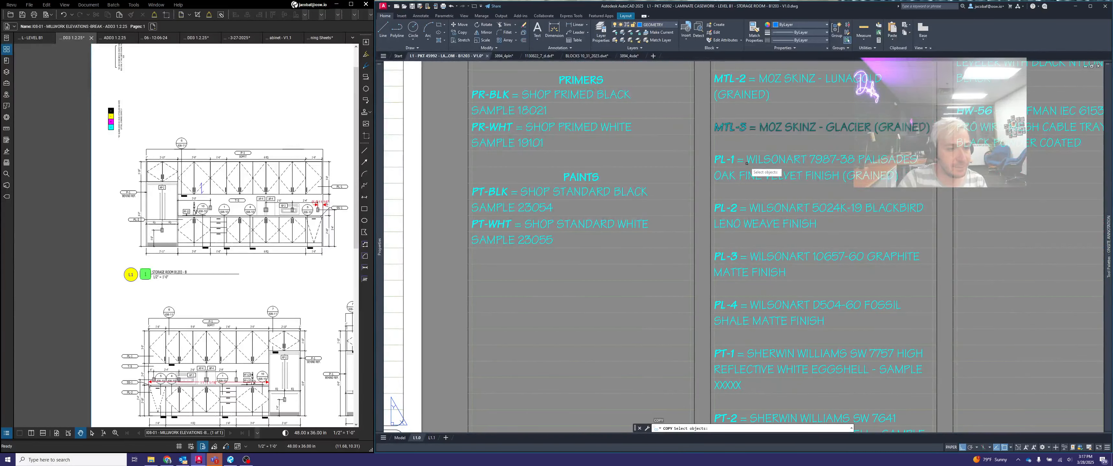
{"action": "left_click", "coordinate": [747, 161]}
{"action": "left_click", "coordinate": [731, 159]}
{"action": "scroll", "coordinate": [724, 159], "scroll_direction": "up", "scroll_amount": 4}
{"action": "left_click", "coordinate": [798, 331]}
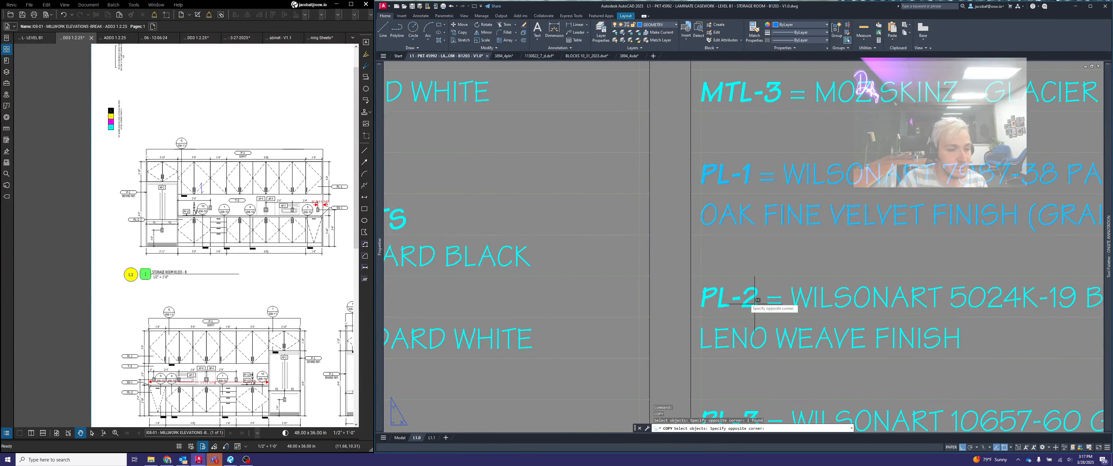
{"action": "left_click", "coordinate": [728, 278]}
{"action": "key", "text": "space"}
{"action": "left_click", "coordinate": [693, 153]}
{"action": "scroll", "coordinate": [709, 154], "scroll_direction": "down", "scroll_amount": 10}
{"action": "scroll", "coordinate": [618, 135], "scroll_direction": "up", "scroll_amount": 8}
{"action": "left_click", "coordinate": [625, 142]}
{"action": "key", "text": "space"}
{"action": "scroll", "coordinate": [650, 193], "scroll_direction": "down", "scroll_amount": 6}
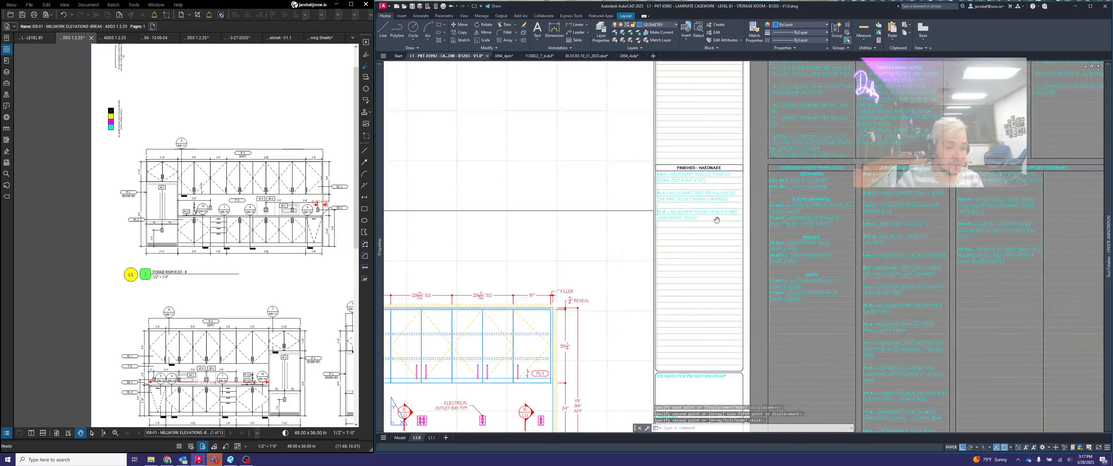
- Move the PL-1 entry up to the line directly beneath the SS-1 entry in the FINISHES - HARDWARE list
{"action": "middle_click_drag", "start_coordinate": [718, 221], "coordinate": [679, 190]}
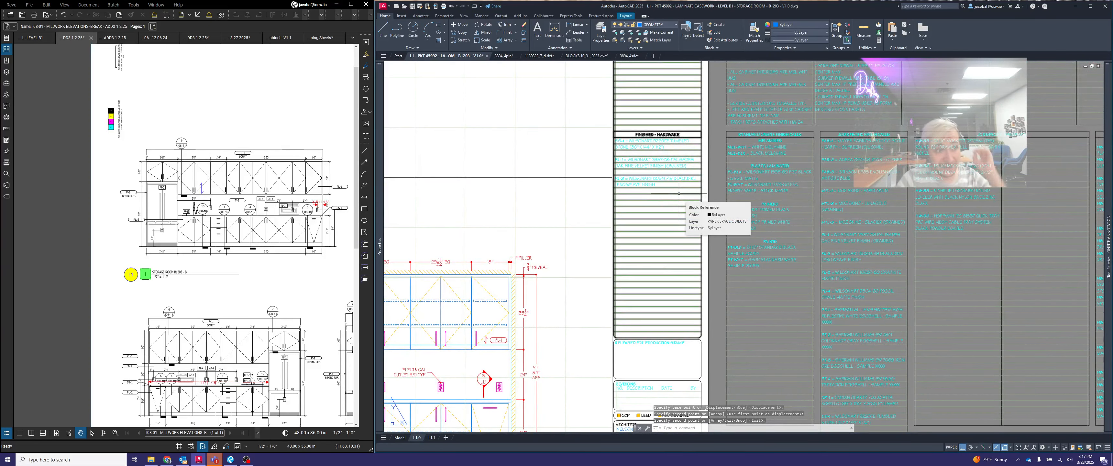
{"action": "type", "text": "m"}
{"action": "key", "text": "space"}
{"action": "scroll", "coordinate": [601, 150], "scroll_direction": "up", "scroll_amount": 4}
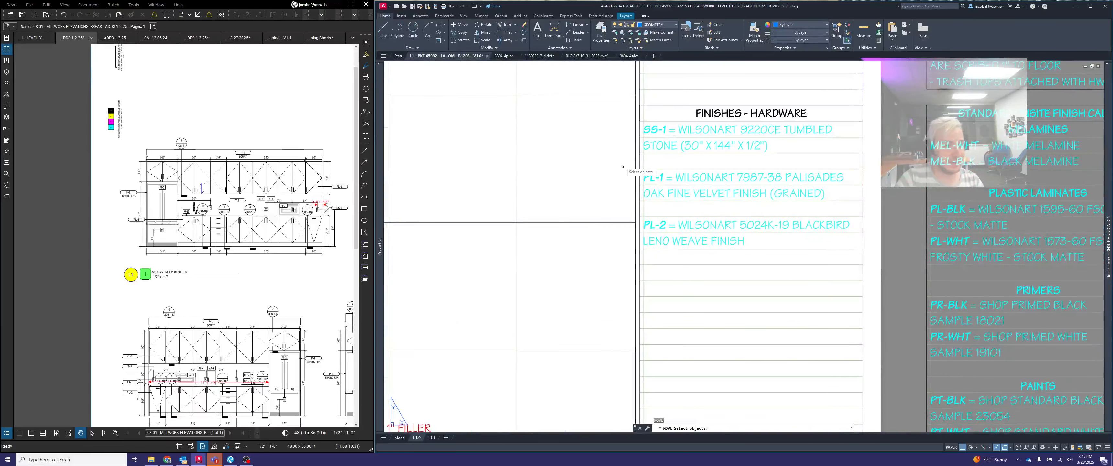
{"action": "left_click", "coordinate": [622, 164]}
{"action": "left_click", "coordinate": [888, 213]}
{"action": "key", "text": "space"}
{"action": "left_click", "coordinate": [863, 169]}
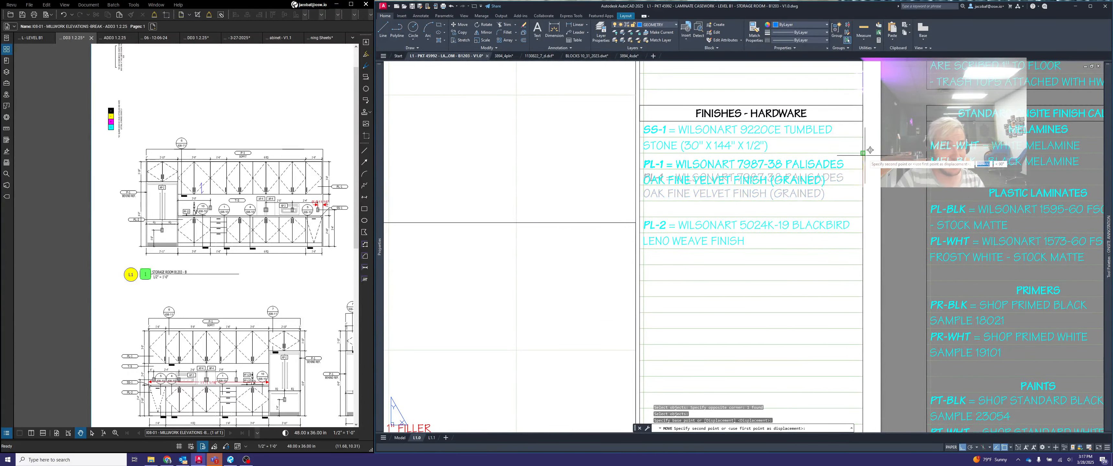
{"action": "left_click", "coordinate": [863, 153]}
- Move the PL-2 entry up to the line directly beneath the PL-1 entry
{"action": "key", "text": "space"}
{"action": "left_click", "coordinate": [737, 226]}
{"action": "left_click", "coordinate": [728, 225]}
{"action": "key", "text": "space"}
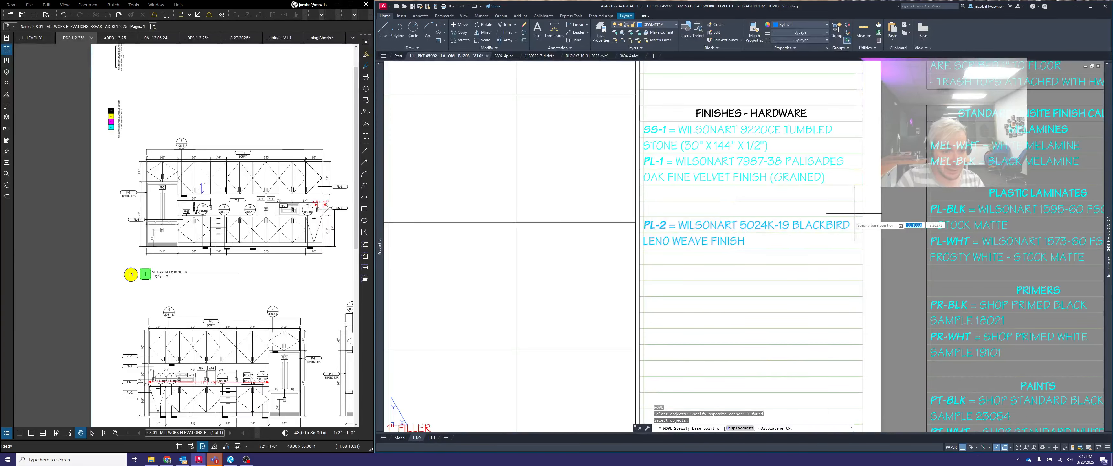
{"action": "left_click", "coordinate": [862, 217]}
{"action": "key", "text": "Escape"}
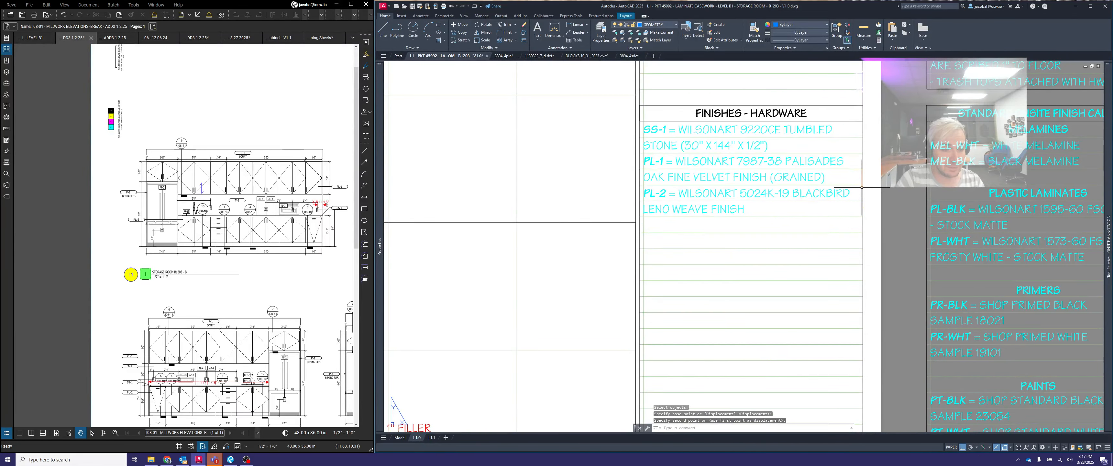
- Copy the MEL-BLK black melamine entry from the standard onsite finish calls to the line beneath PL-2 in the FINISHES - HARDWARE list
{"action": "scroll", "coordinate": [865, 203], "scroll_direction": "down", "scroll_amount": 4}
{"action": "middle_click_drag", "start_coordinate": [889, 215], "coordinate": [696, 242]}
{"action": "scroll", "coordinate": [623, 252], "scroll_direction": "up", "scroll_amount": 5}
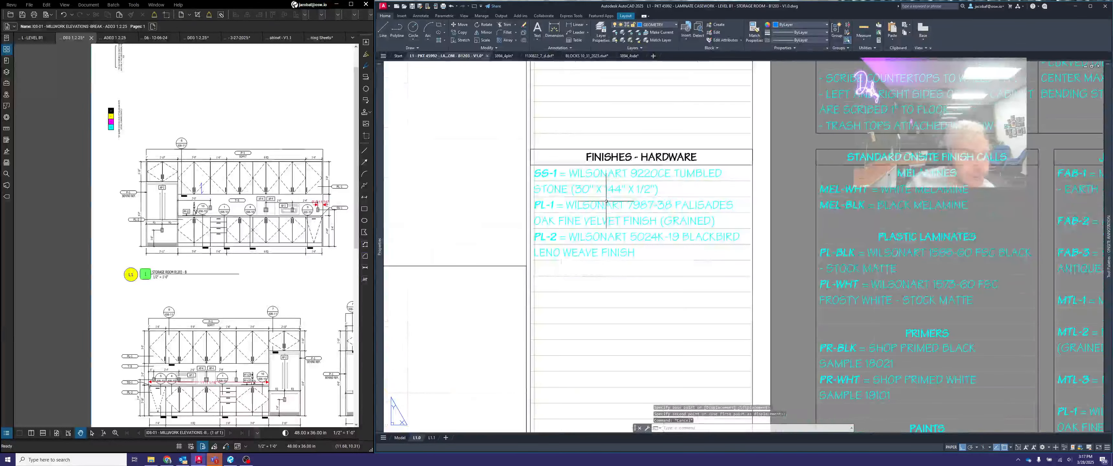
{"action": "scroll", "coordinate": [622, 252], "scroll_direction": "down", "scroll_amount": 2}
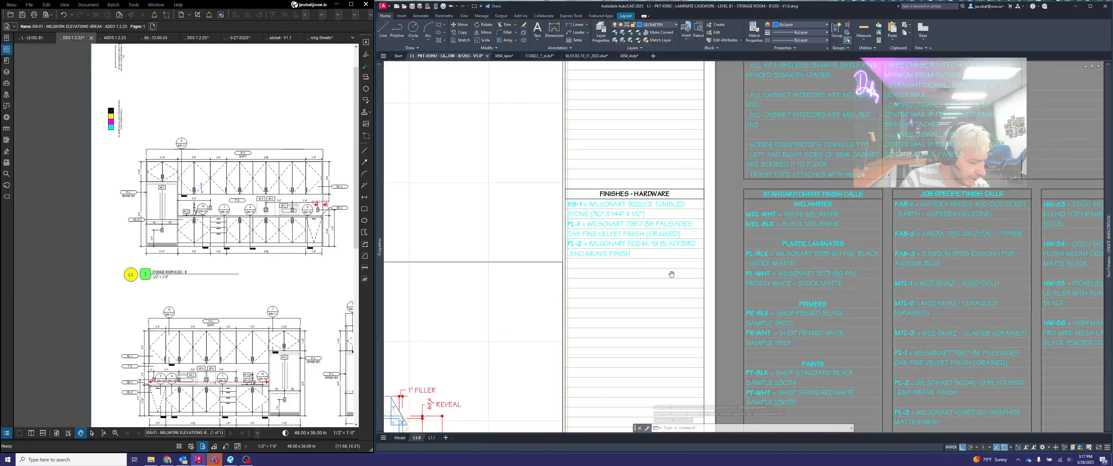
{"action": "middle_click_drag", "start_coordinate": [672, 275], "coordinate": [589, 233]}
{"action": "scroll", "coordinate": [653, 170], "scroll_direction": "up", "scroll_amount": 3}
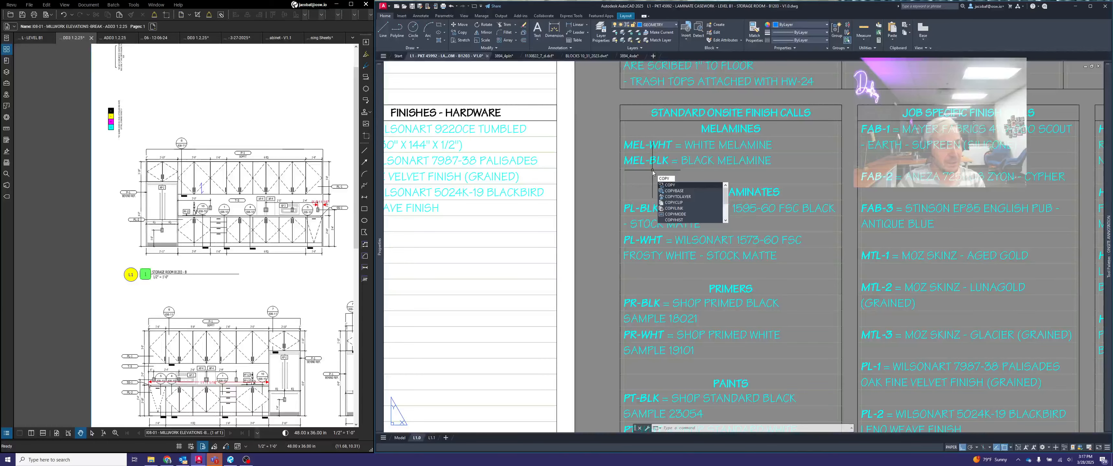
{"action": "left_click", "coordinate": [676, 186]}
{"action": "scroll", "coordinate": [659, 168], "scroll_direction": "up", "scroll_amount": 3}
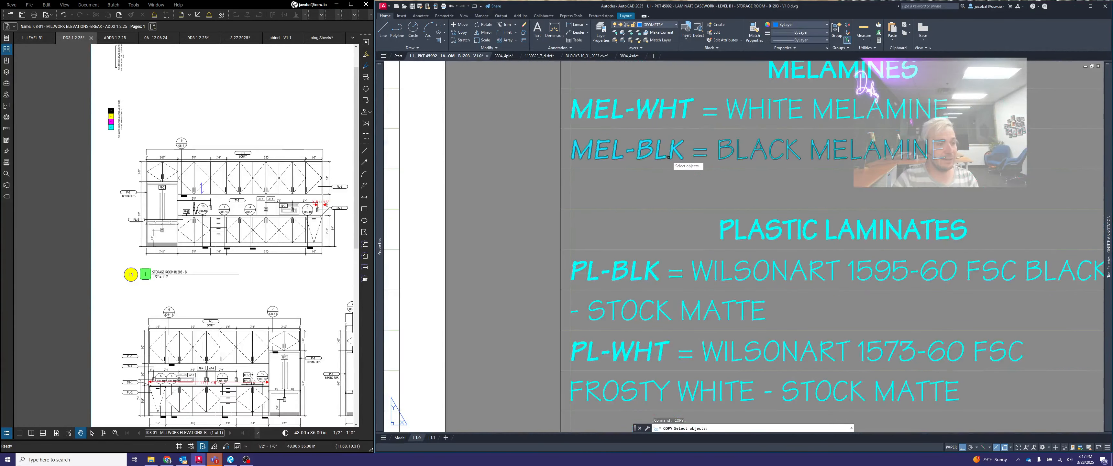
{"action": "left_click", "coordinate": [644, 153]}
{"action": "scroll", "coordinate": [709, 164], "scroll_direction": "down", "scroll_amount": 2}
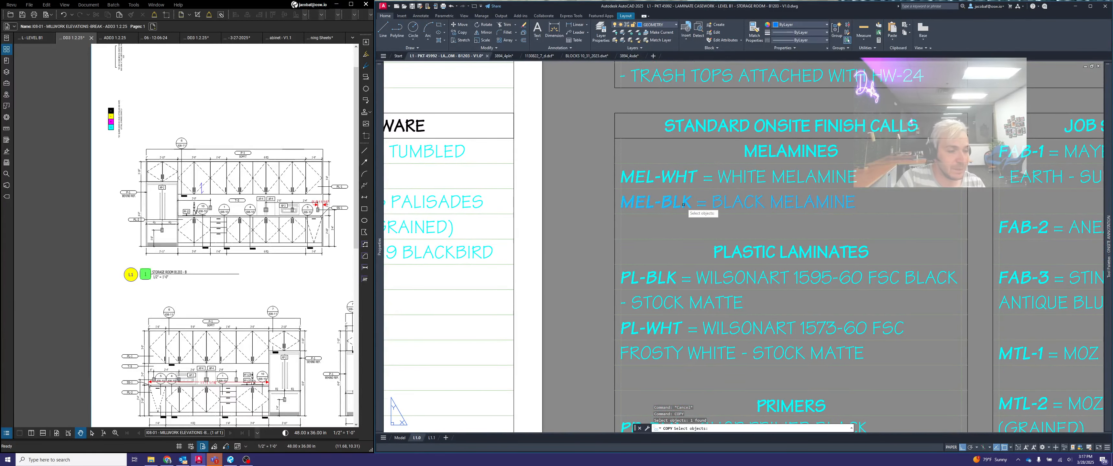
{"action": "key", "text": "Return"}
{"action": "scroll", "coordinate": [613, 187], "scroll_direction": "up", "scroll_amount": 4}
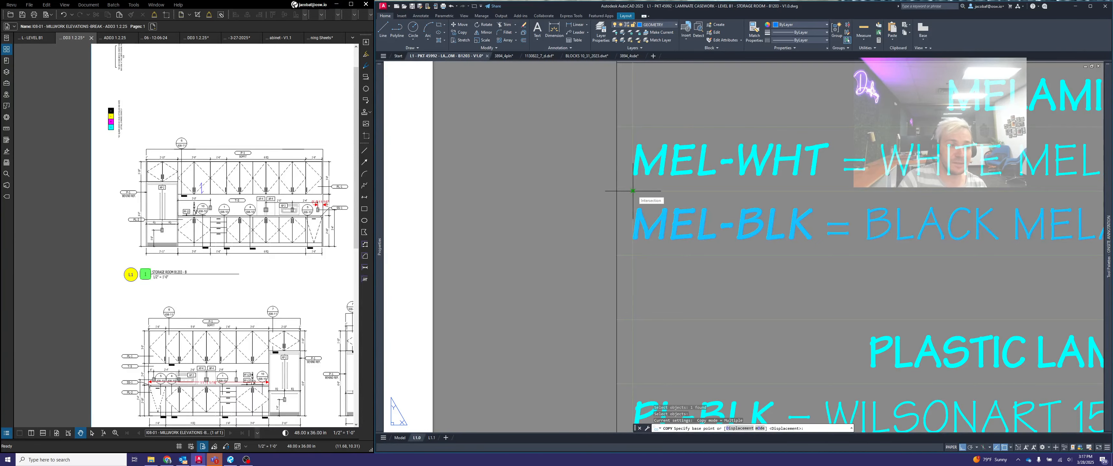
{"action": "left_click", "coordinate": [632, 191]}
{"action": "scroll", "coordinate": [633, 190], "scroll_direction": "down", "scroll_amount": 3}
{"action": "scroll", "coordinate": [645, 225], "scroll_direction": "up", "scroll_amount": 4}
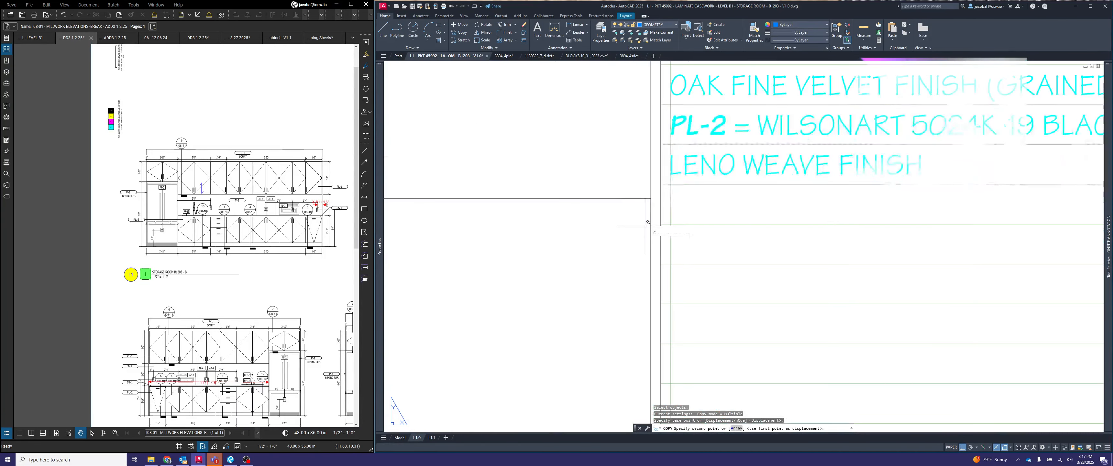
{"action": "left_click", "coordinate": [673, 183]}
{"action": "key", "text": "Escape"}
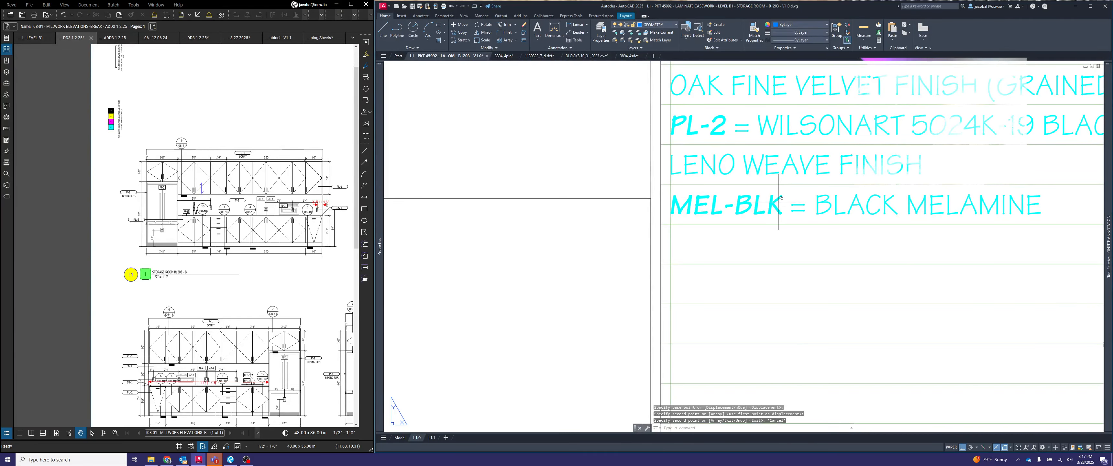
{"action": "scroll", "coordinate": [782, 198], "scroll_direction": "down", "scroll_amount": 3}
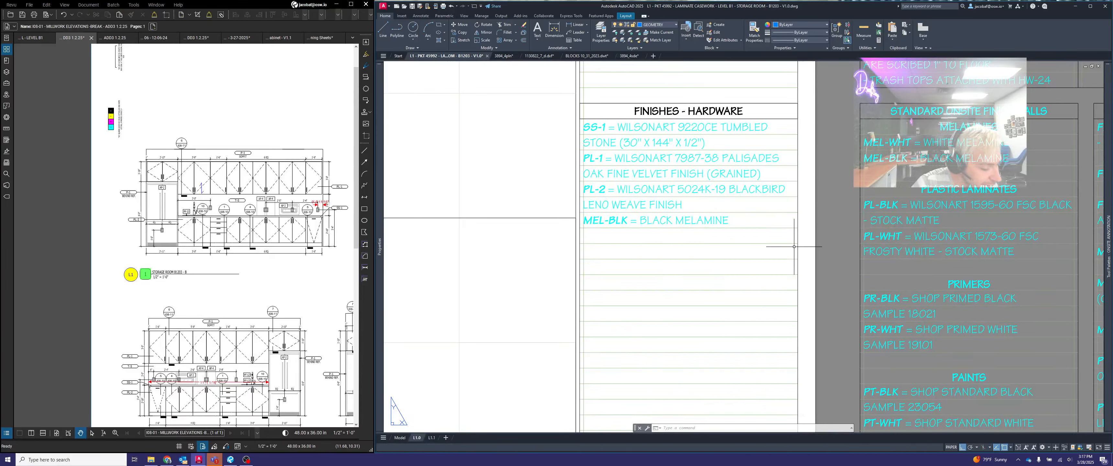
{"action": "scroll", "coordinate": [722, 253], "scroll_direction": "down", "scroll_amount": 2}
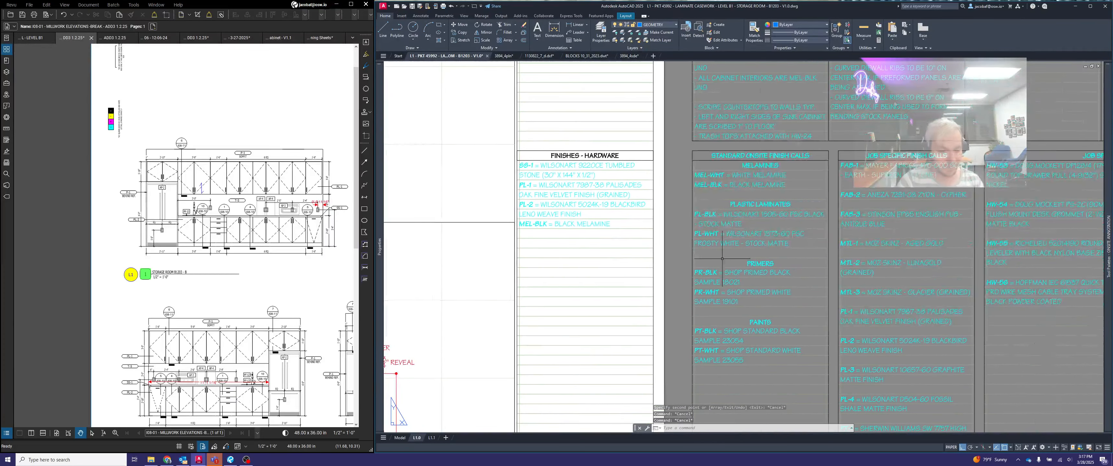
- Copy the HW-1-0 hinge plate and HW-2 restriction clip entries from the standard hardware to the line beneath MEL-BLK in the FINISHES - HARDWARE list
{"action": "key", "text": "Return"}
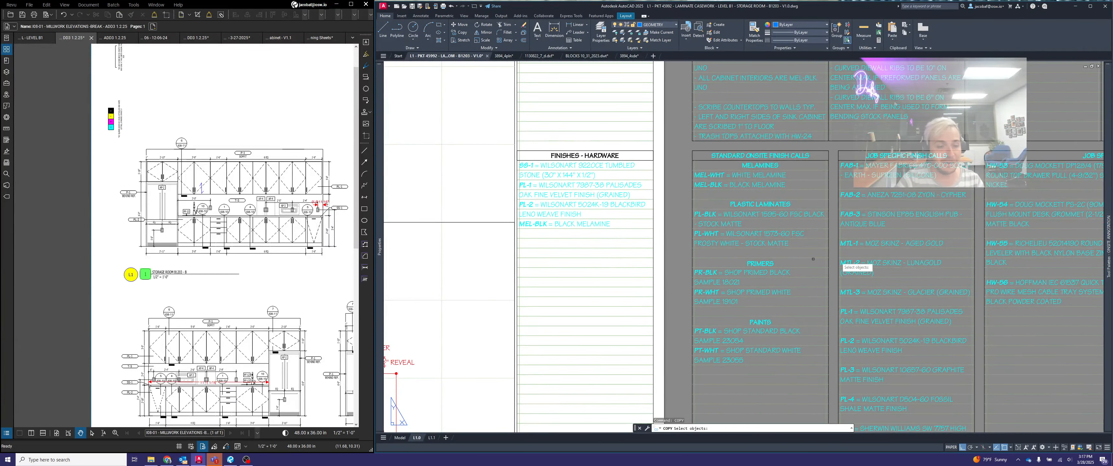
{"action": "middle_click_drag", "start_coordinate": [890, 261], "coordinate": [570, 259]}
{"action": "middle_click_drag", "start_coordinate": [929, 226], "coordinate": [580, 216]}
{"action": "scroll", "coordinate": [652, 166], "scroll_direction": "up", "scroll_amount": 4}
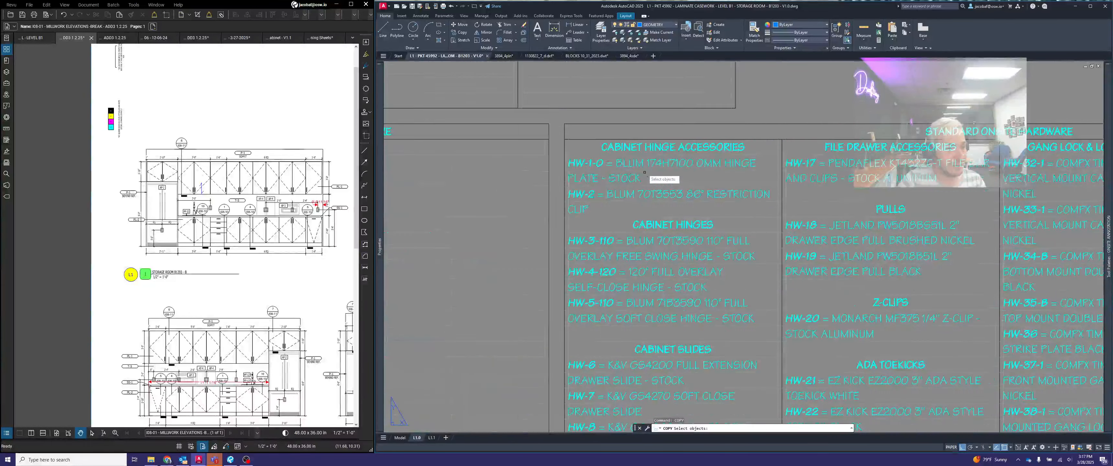
{"action": "left_click", "coordinate": [663, 155]}
{"action": "left_click", "coordinate": [648, 154]}
{"action": "left_click", "coordinate": [603, 206]}
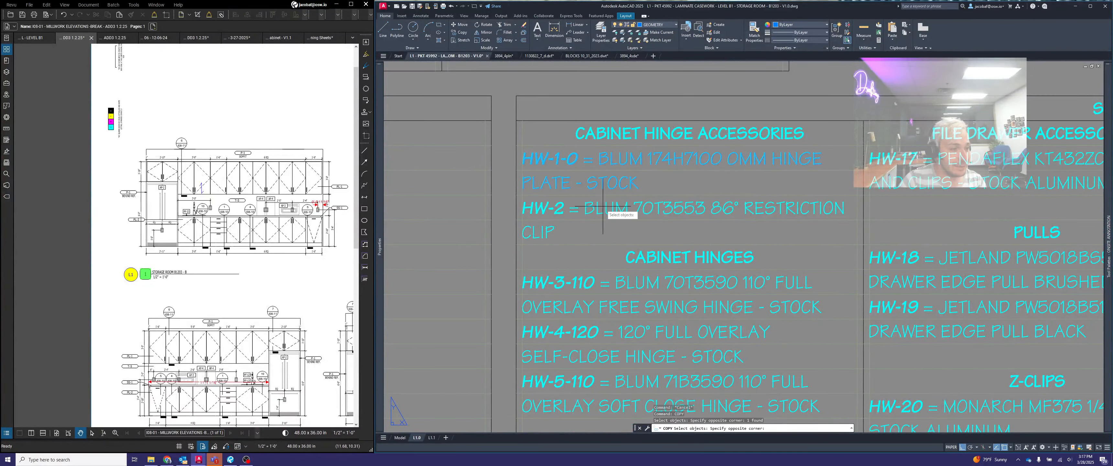
{"action": "left_click", "coordinate": [600, 209]}
{"action": "scroll", "coordinate": [528, 145], "scroll_direction": "up", "scroll_amount": 2}
{"action": "key", "text": "Return"}
{"action": "left_click", "coordinate": [528, 147]}
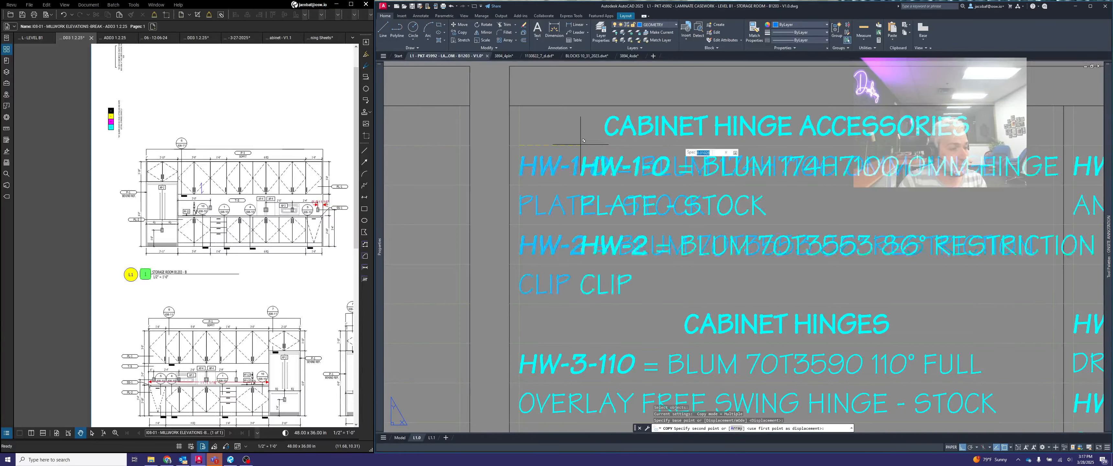
{"action": "scroll", "coordinate": [467, 186], "scroll_direction": "down", "scroll_amount": 5}
{"action": "middle_click_drag", "start_coordinate": [464, 190], "coordinate": [833, 195]}
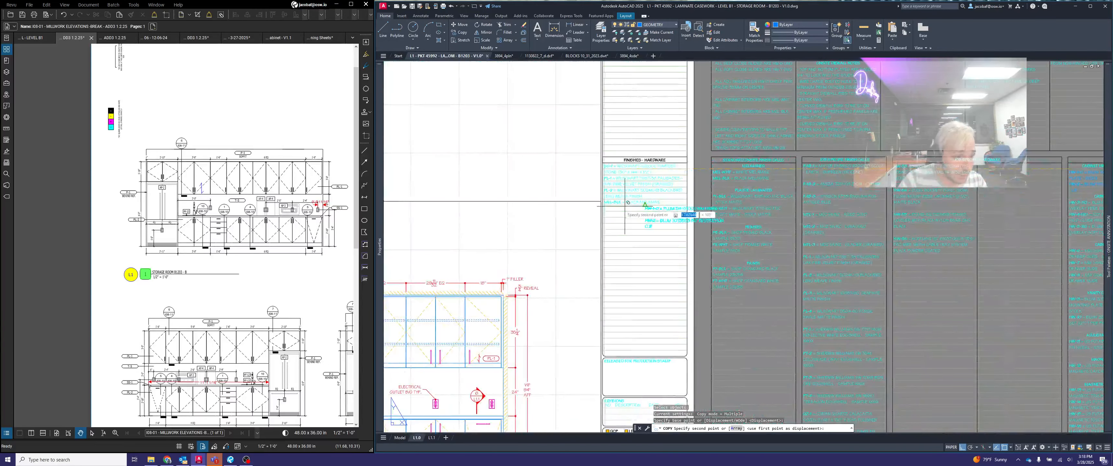
{"action": "scroll", "coordinate": [624, 206], "scroll_direction": "up", "scroll_amount": 7}
{"action": "scroll", "coordinate": [574, 196], "scroll_direction": "down", "scroll_amount": 1}
{"action": "left_click", "coordinate": [573, 196]}
{"action": "key", "text": "Return"}
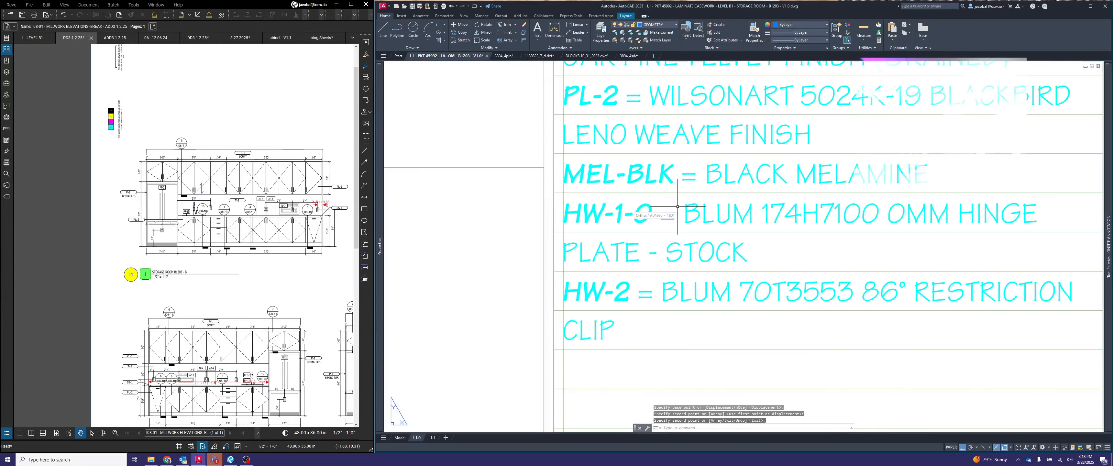
- Copy the HW-4-120 self-close hinge entry twice into the FINISHES - HARDWARE list, stacking both copies beneath HW-2
{"action": "scroll", "coordinate": [695, 207], "scroll_direction": "down", "scroll_amount": 3}
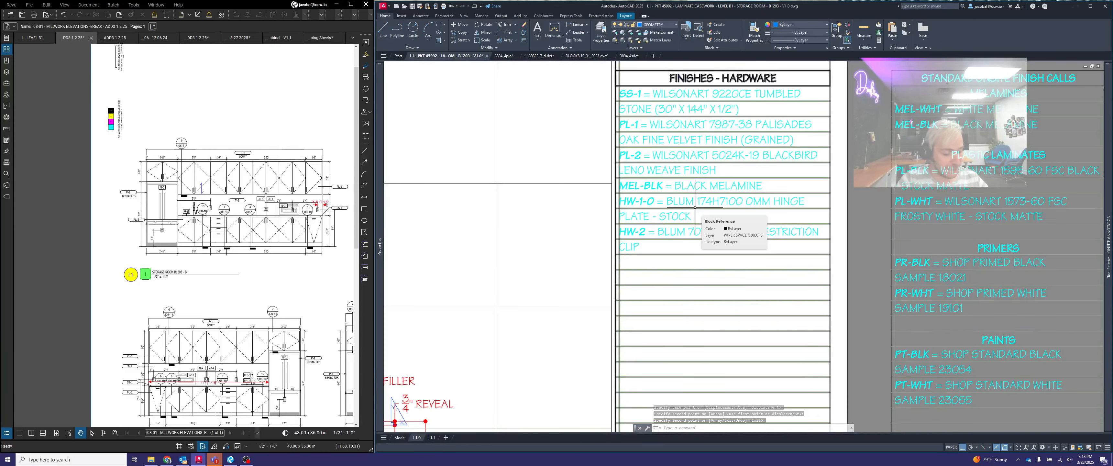
{"action": "scroll", "coordinate": [696, 206], "scroll_direction": "down", "scroll_amount": 6}
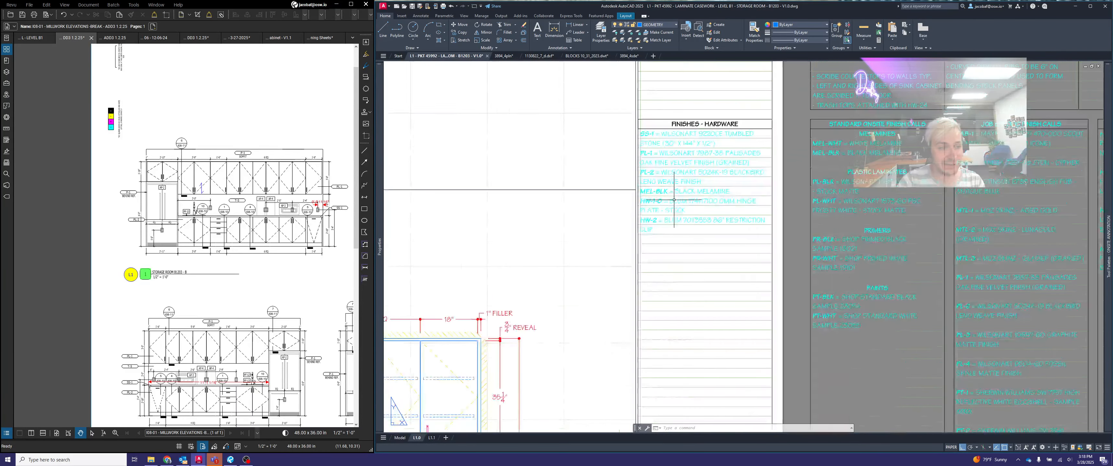
{"action": "scroll", "coordinate": [743, 217], "scroll_direction": "up", "scroll_amount": 4}
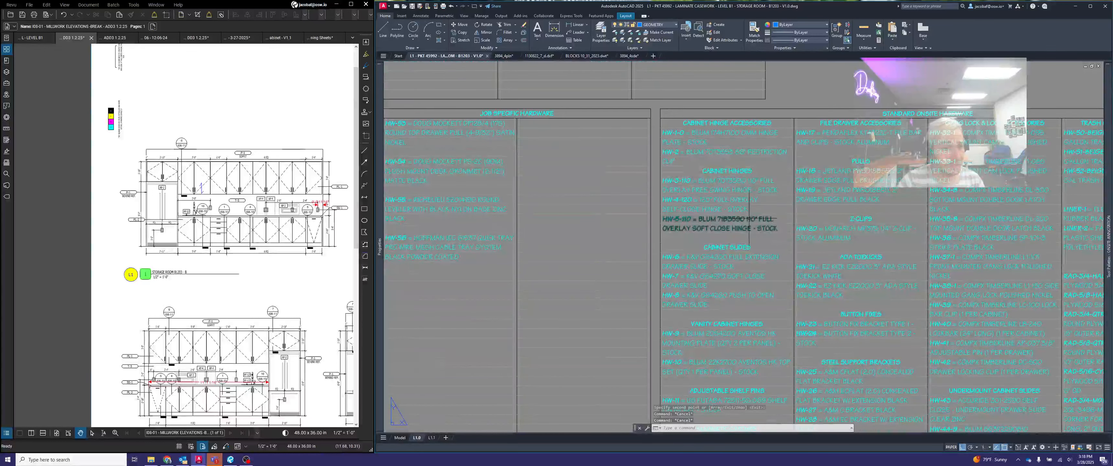
{"action": "key", "text": "Return"}
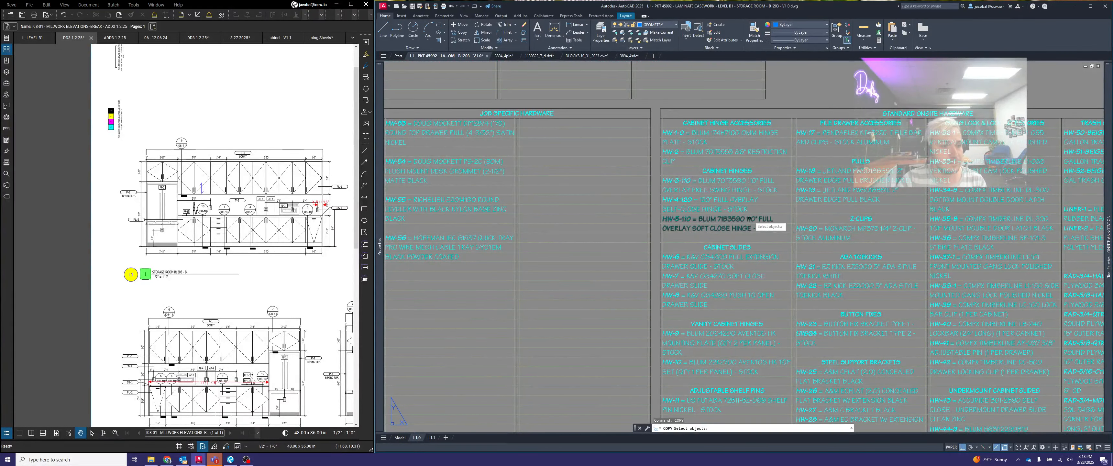
{"action": "scroll", "coordinate": [723, 203], "scroll_direction": "up", "scroll_amount": 2}
{"action": "scroll", "coordinate": [669, 199], "scroll_direction": "up", "scroll_amount": 2}
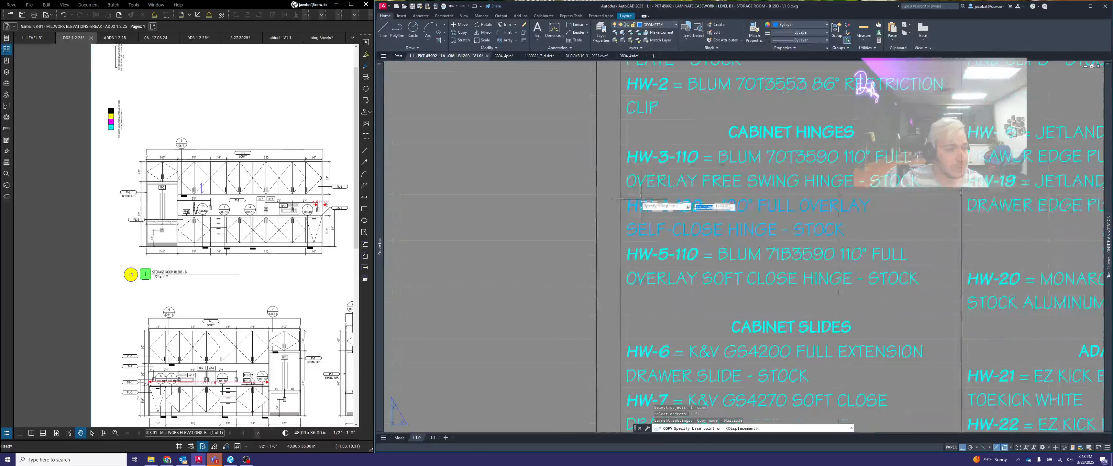
{"action": "key", "text": "Return"}
{"action": "left_click", "coordinate": [628, 193]}
{"action": "scroll", "coordinate": [627, 193], "scroll_direction": "down", "scroll_amount": 5}
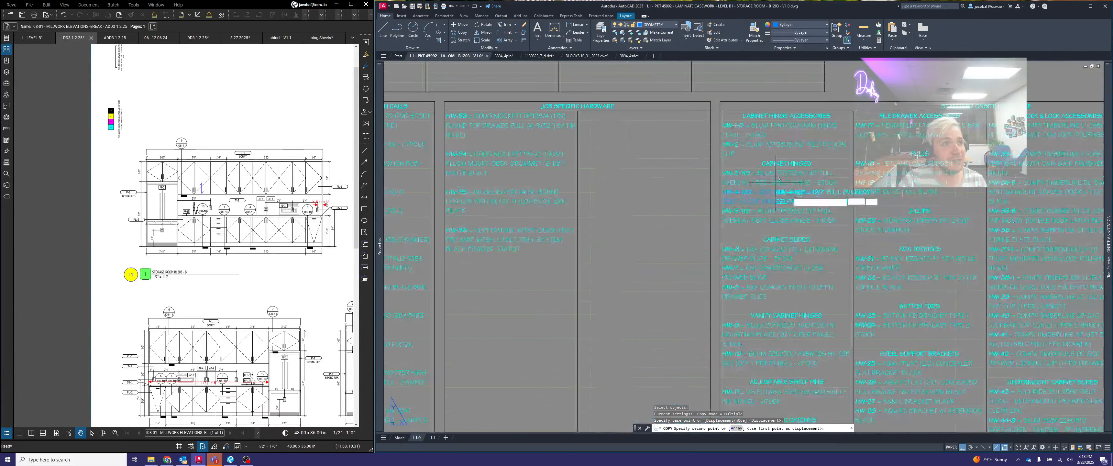
{"action": "scroll", "coordinate": [681, 191], "scroll_direction": "up", "scroll_amount": 3}
{"action": "scroll", "coordinate": [681, 190], "scroll_direction": "up", "scroll_amount": 2}
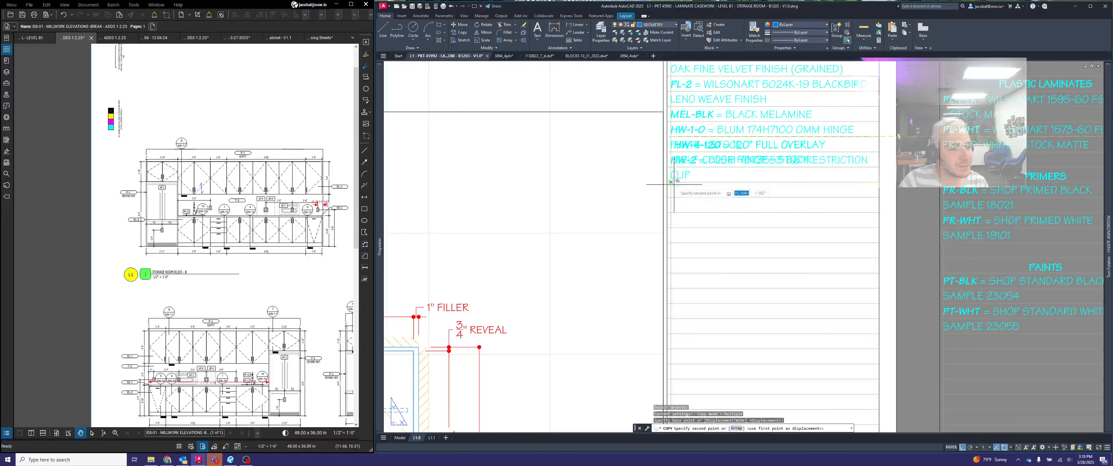
{"action": "left_click", "coordinate": [659, 185]}
{"action": "scroll", "coordinate": [661, 204], "scroll_direction": "up", "scroll_amount": 2}
{"action": "left_click", "coordinate": [666, 209]}
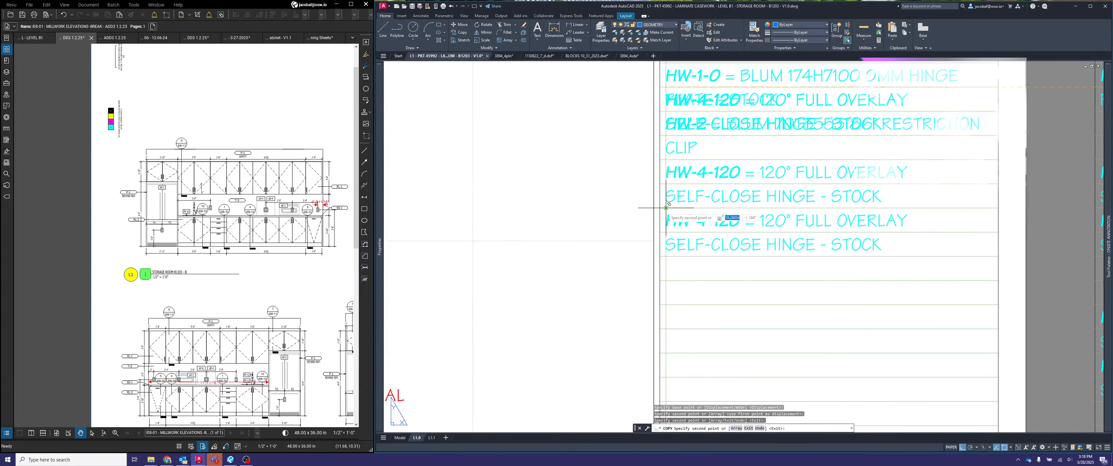
{"action": "key", "text": "Return"}
- Switch the lower HW-4-120 hinge entry in the FINISHES - HARDWARE list to the HW-4-170 variant
{"action": "left_click", "coordinate": [706, 221]}
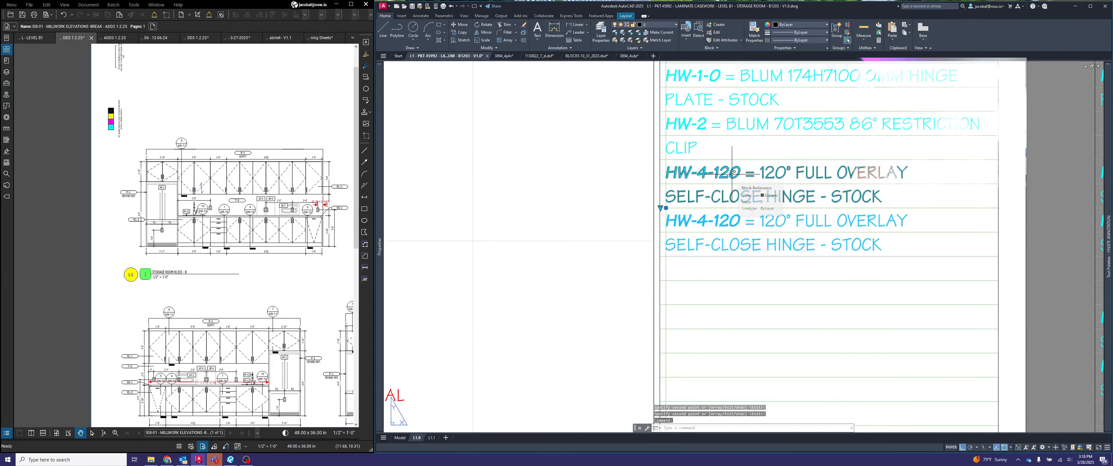
{"action": "left_click", "coordinate": [661, 208]}
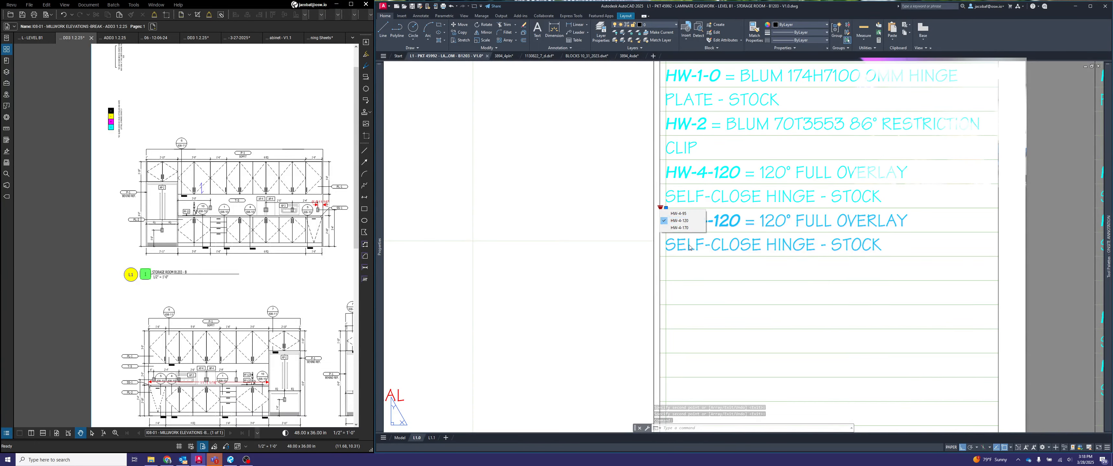
{"action": "left_click", "coordinate": [685, 227]}
{"action": "key", "text": "Escape"}
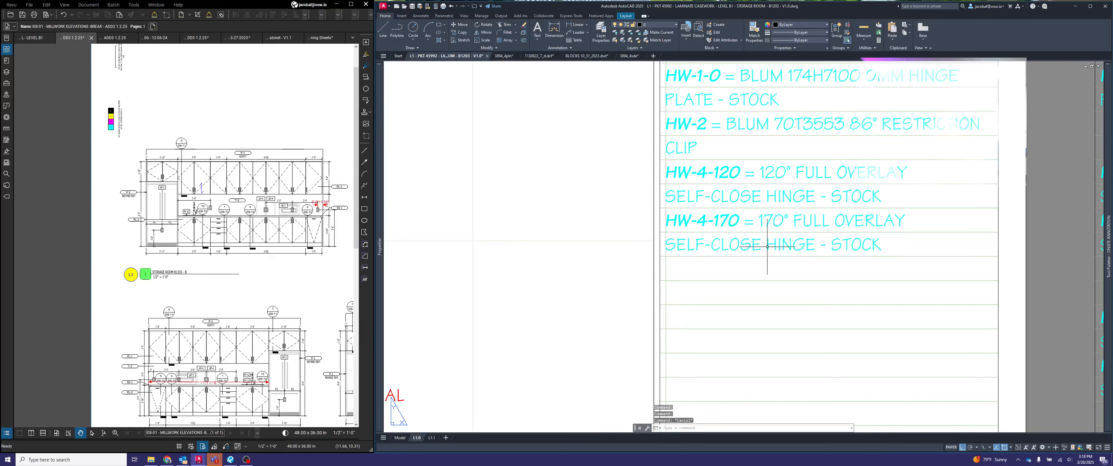
{"action": "left_click", "coordinate": [756, 220]}
{"action": "left_click", "coordinate": [660, 208]}
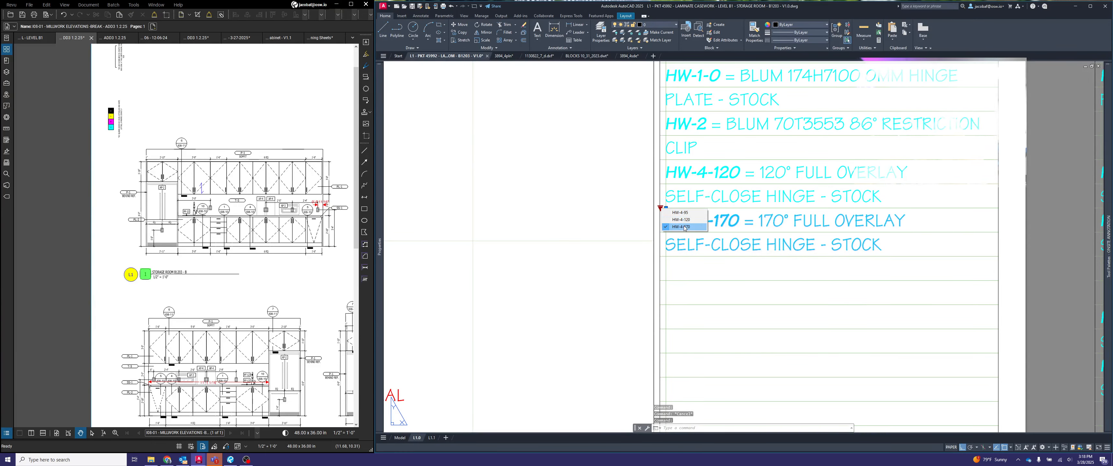
{"action": "key", "text": "Escape"}
- Copy the HW-6 full extension drawer slide entry from the cabinet slides group to the line beneath HW-4-170 in the FINISHES - HARDWARE list
{"action": "scroll", "coordinate": [677, 253], "scroll_direction": "down", "scroll_amount": 5}
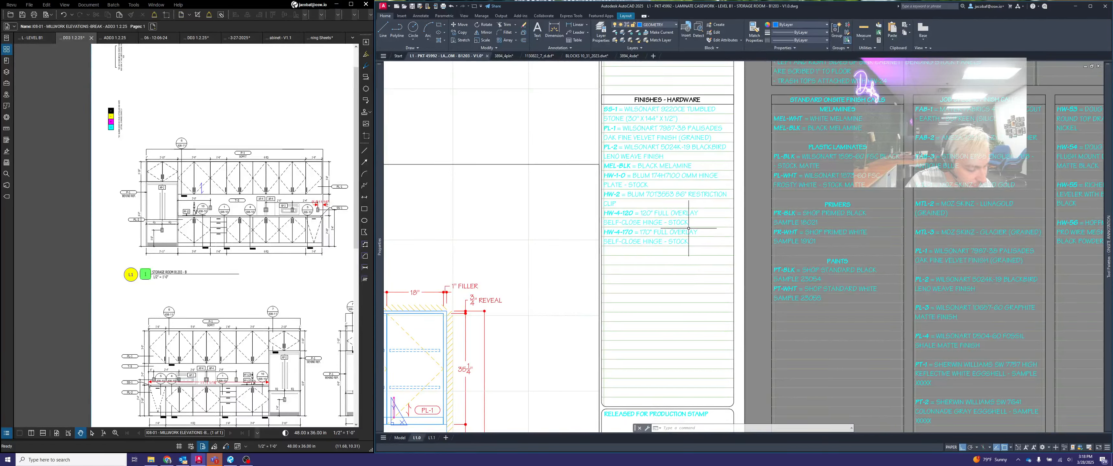
{"action": "key", "text": "Escape"}
{"action": "key", "text": "Escape"}
{"action": "key", "text": "Escape"}
{"action": "middle_click_drag", "start_coordinate": [788, 244], "coordinate": [634, 247]}
{"action": "type", "text": "co"}
{"action": "key", "text": "Return"}
{"action": "scroll", "coordinate": [821, 204], "scroll_direction": "up", "scroll_amount": 5}
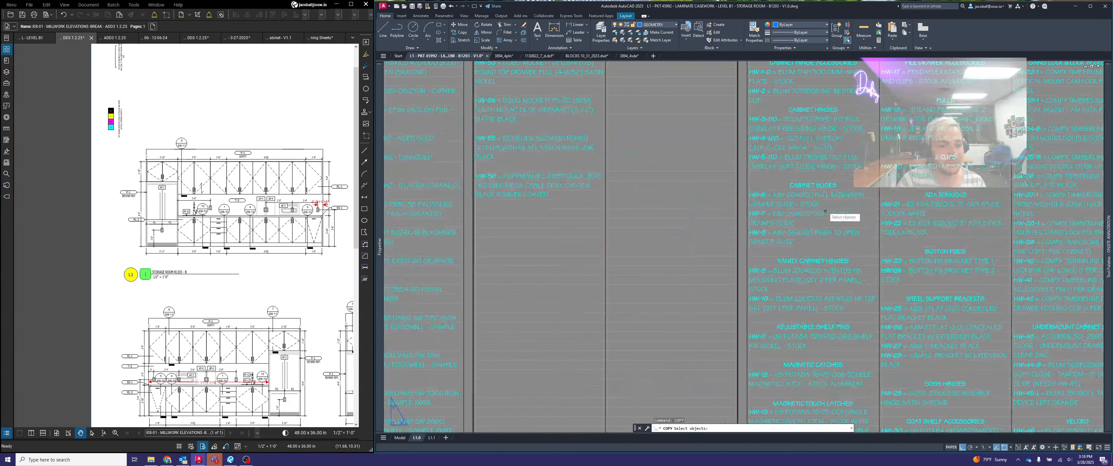
{"action": "left_click", "coordinate": [802, 199]}
{"action": "left_click", "coordinate": [802, 200]}
{"action": "scroll", "coordinate": [670, 195], "scroll_direction": "up", "scroll_amount": 2}
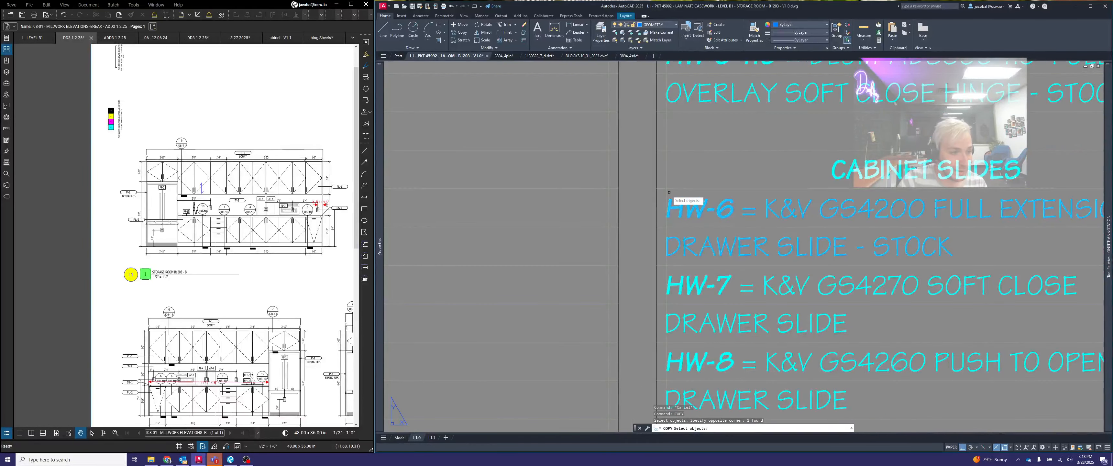
{"action": "key", "text": "Return"}
{"action": "left_click", "coordinate": [667, 191]}
{"action": "scroll", "coordinate": [873, 208], "scroll_direction": "down", "scroll_amount": 6}
{"action": "scroll", "coordinate": [870, 211], "scroll_direction": "down", "scroll_amount": 4}
{"action": "middle_click_drag", "start_coordinate": [636, 206], "coordinate": [730, 207]}
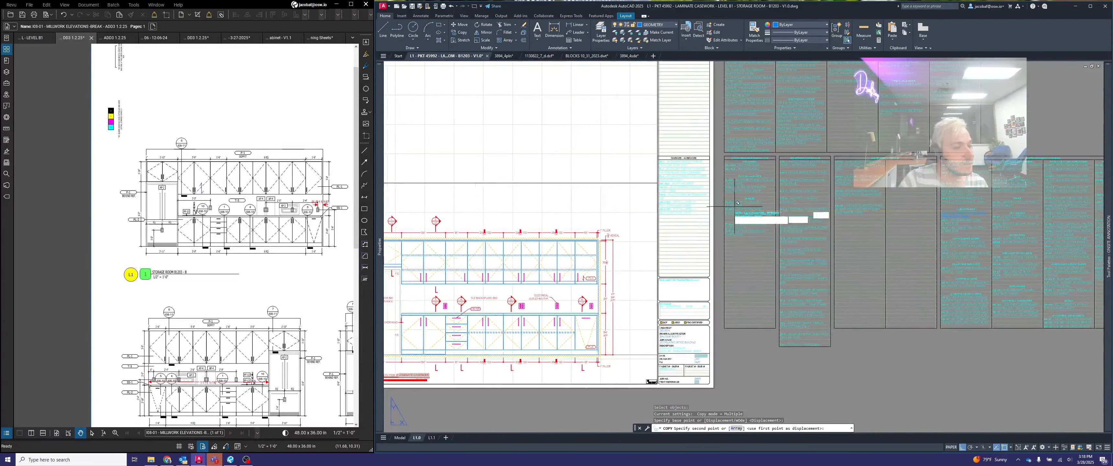
{"action": "scroll", "coordinate": [682, 216], "scroll_direction": "up", "scroll_amount": 2}
{"action": "scroll", "coordinate": [643, 219], "scroll_direction": "up", "scroll_amount": 2}
{"action": "scroll", "coordinate": [643, 214], "scroll_direction": "up", "scroll_amount": 4}
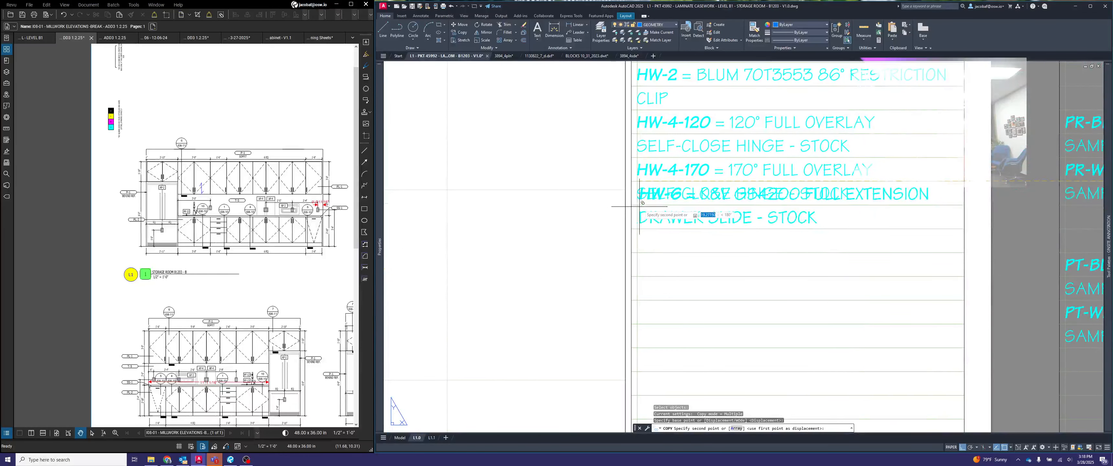
{"action": "left_click", "coordinate": [641, 206]}
{"action": "key", "text": "Return"}
- Switch the copied HW-6 drawer slide entry to the HW-6-20 variant
{"action": "left_click", "coordinate": [632, 204]}
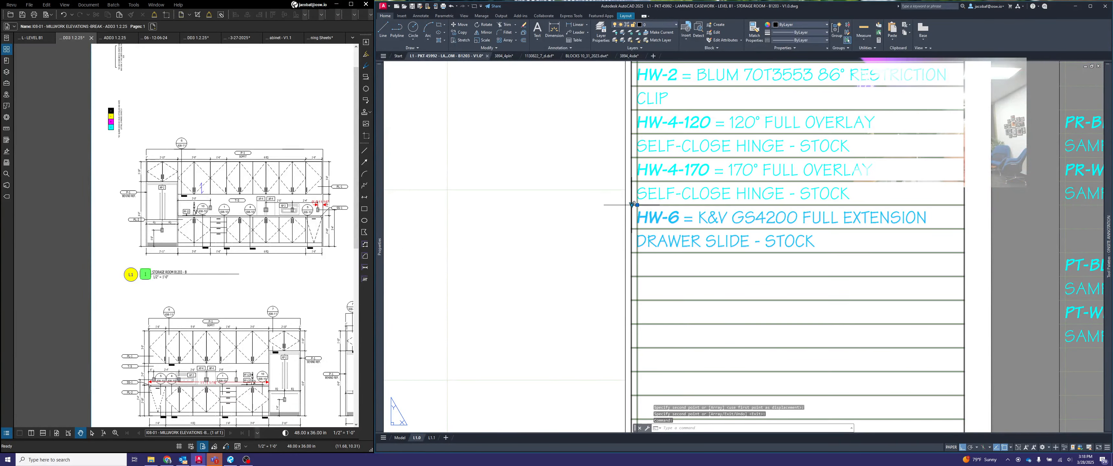
{"action": "left_click", "coordinate": [631, 205]}
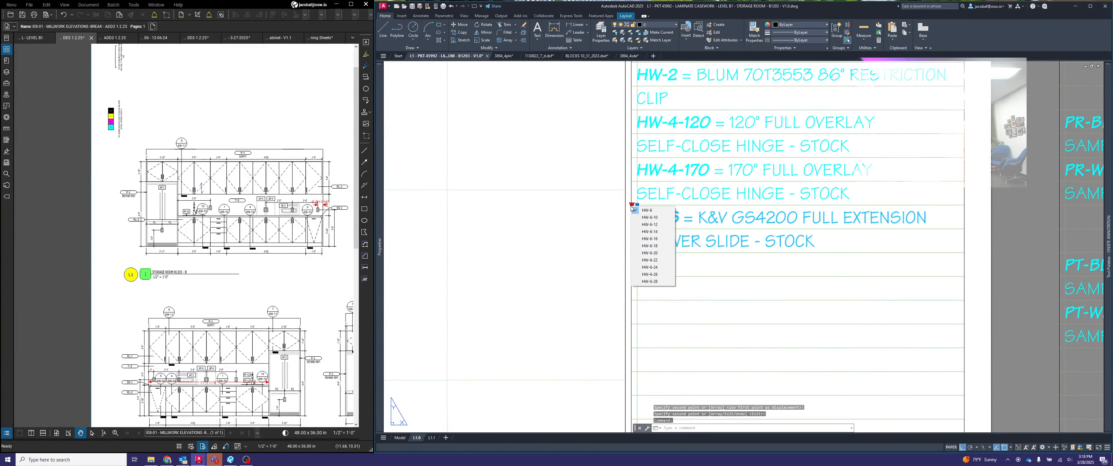
{"action": "left_click", "coordinate": [652, 253]}
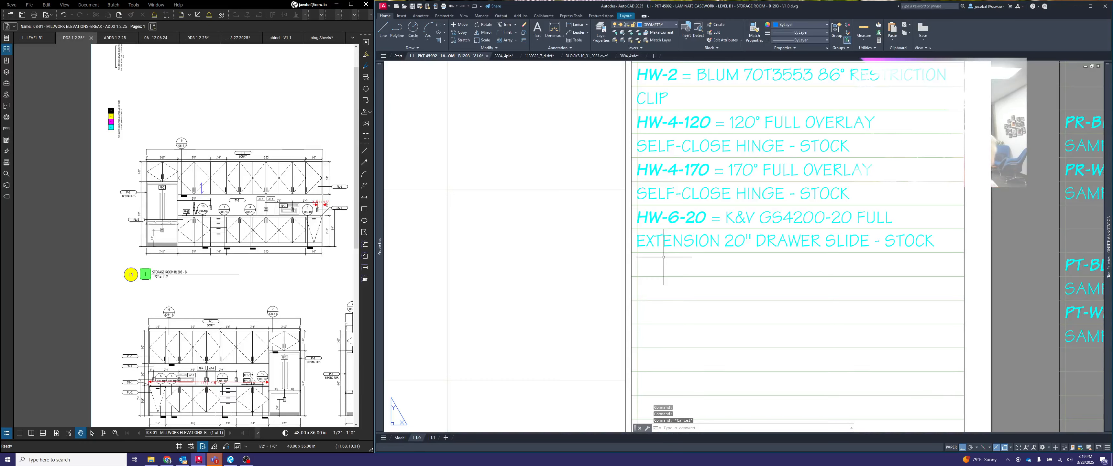
{"action": "key", "text": "Escape"}
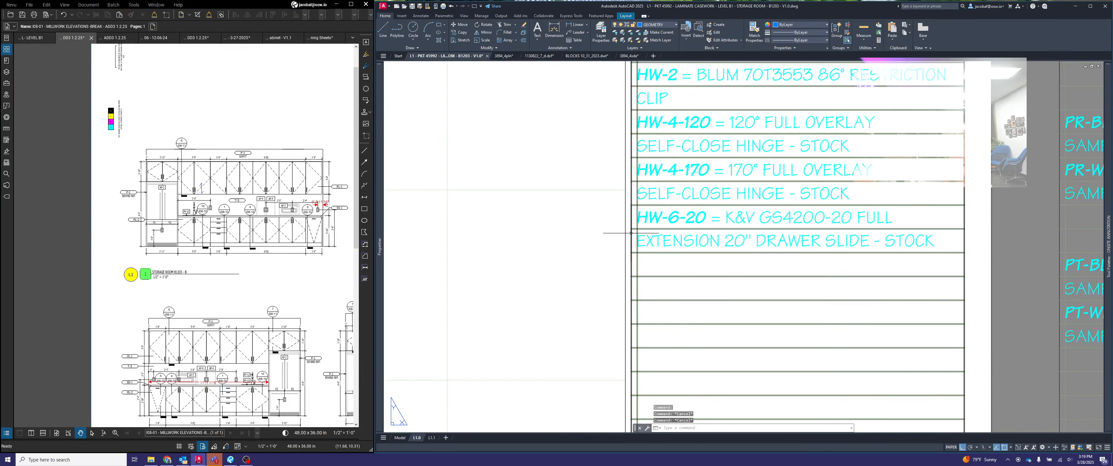
- Copy the HW-11 nickel shelf pin entry from the standard hardware to the line beneath HW-6-20 in the FINISHES - HARDWARE list
{"action": "scroll", "coordinate": [632, 238], "scroll_direction": "down", "scroll_amount": 4}
{"action": "middle_click_drag", "start_coordinate": [644, 252], "coordinate": [414, 223]}
{"action": "middle_click_drag", "start_coordinate": [794, 244], "coordinate": [571, 220]}
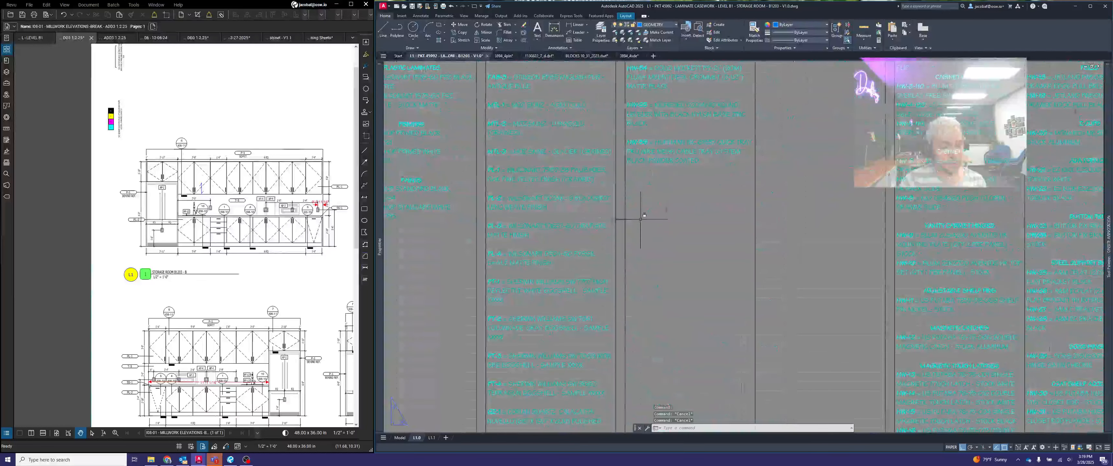
{"action": "scroll", "coordinate": [666, 220], "scroll_direction": "down", "scroll_amount": 2}
{"action": "middle_click_drag", "start_coordinate": [858, 247], "coordinate": [620, 245]}
{"action": "scroll", "coordinate": [698, 281], "scroll_direction": "up", "scroll_amount": 2}
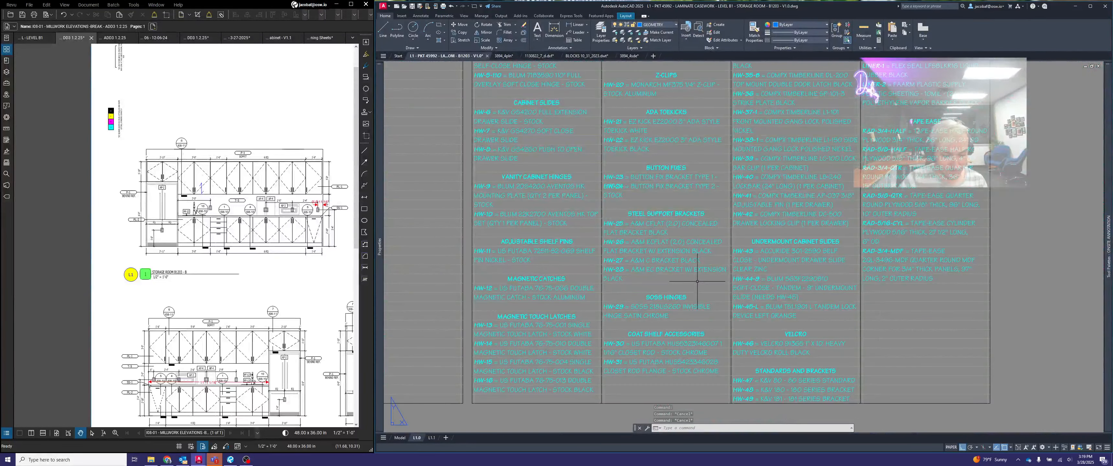
{"action": "key", "text": "Return"}
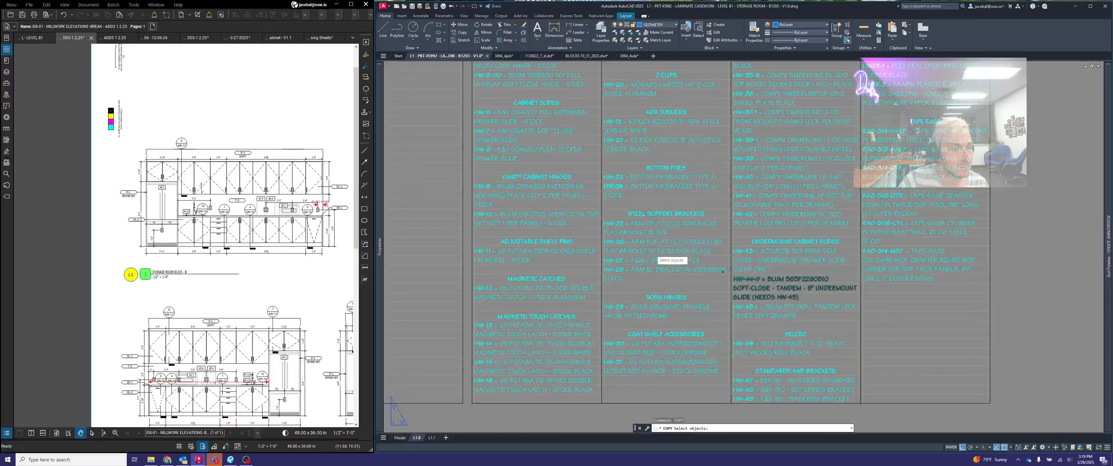
{"action": "scroll", "coordinate": [500, 248], "scroll_direction": "up", "scroll_amount": 3}
{"action": "left_click", "coordinate": [500, 247]}
{"action": "left_click", "coordinate": [489, 255]}
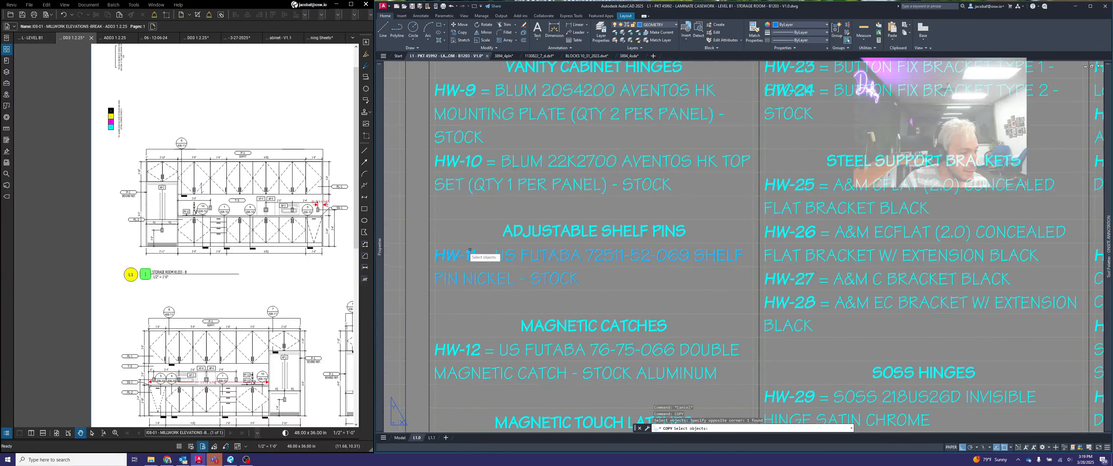
{"action": "key", "text": "Return"}
{"action": "left_click", "coordinate": [435, 242]}
{"action": "scroll", "coordinate": [434, 243], "scroll_direction": "down", "scroll_amount": 6}
{"action": "scroll", "coordinate": [566, 225], "scroll_direction": "down", "scroll_amount": 2}
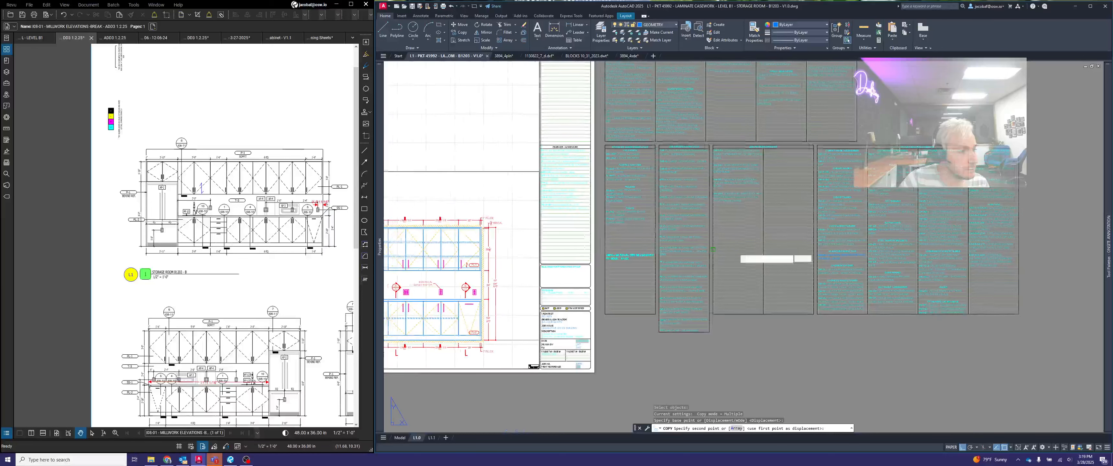
{"action": "scroll", "coordinate": [548, 220], "scroll_direction": "up", "scroll_amount": 7}
{"action": "left_click", "coordinate": [523, 194]}
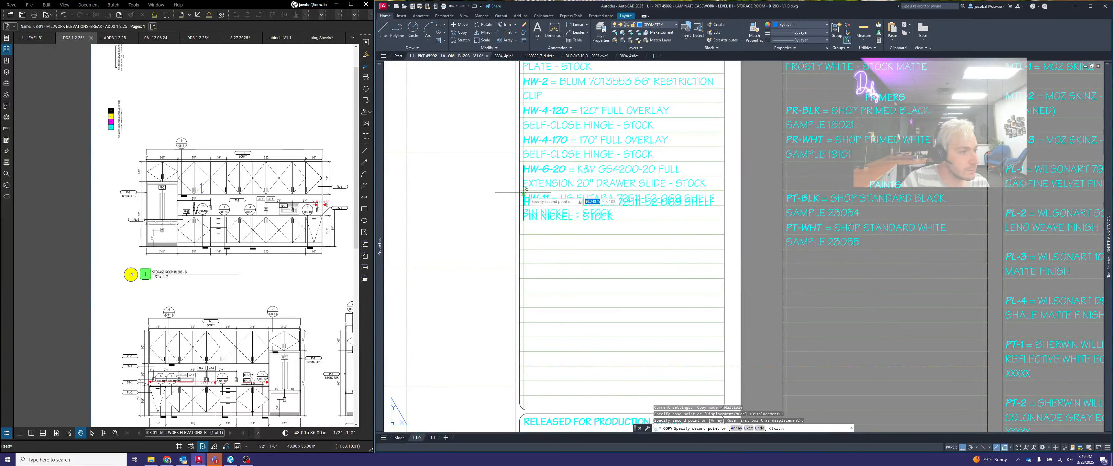
{"action": "key", "text": "Return"}
- Copy the HW-22 black ADA toekick entry from the standard hardware to the line beneath HW-11 in the FINISHES - HARDWARE list
{"action": "scroll", "coordinate": [636, 208], "scroll_direction": "down", "scroll_amount": 3}
{"action": "scroll", "coordinate": [801, 252], "scroll_direction": "down", "scroll_amount": 3}
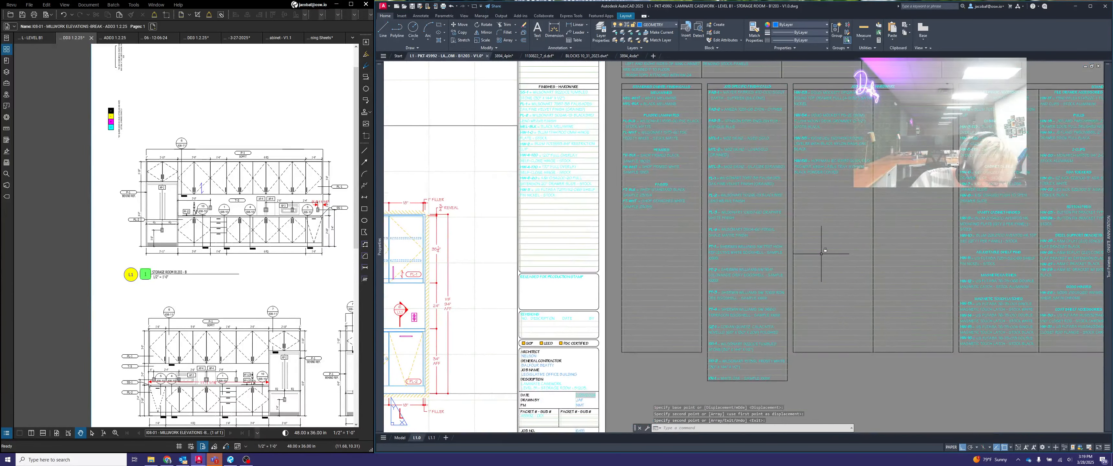
{"action": "middle_click_drag", "start_coordinate": [821, 254], "coordinate": [715, 245]}
{"action": "middle_click_drag", "start_coordinate": [862, 296], "coordinate": [697, 314]}
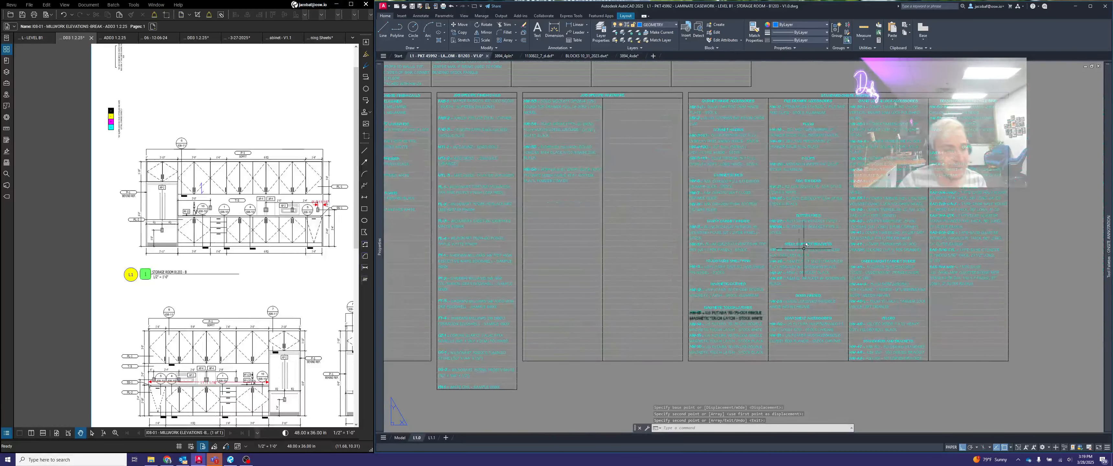
{"action": "scroll", "coordinate": [823, 228], "scroll_direction": "up", "scroll_amount": 2}
{"action": "scroll", "coordinate": [780, 178], "scroll_direction": "up", "scroll_amount": 2}
{"action": "key", "text": "space"}
{"action": "left_click", "coordinate": [783, 179]}
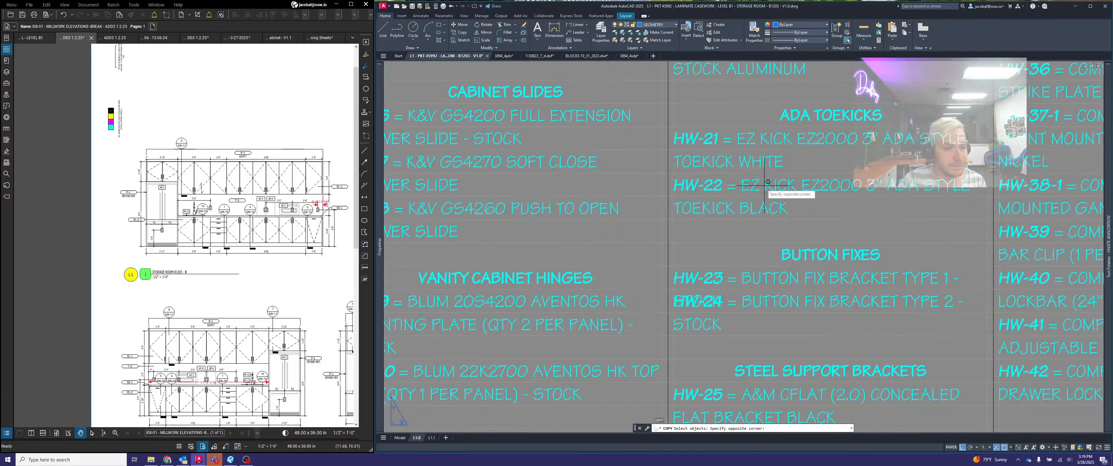
{"action": "left_click", "coordinate": [765, 185]}
{"action": "key", "text": "space"}
{"action": "scroll", "coordinate": [672, 178], "scroll_direction": "up", "scroll_amount": 1}
{"action": "left_click", "coordinate": [666, 169]}
{"action": "scroll", "coordinate": [668, 171], "scroll_direction": "down", "scroll_amount": 4}
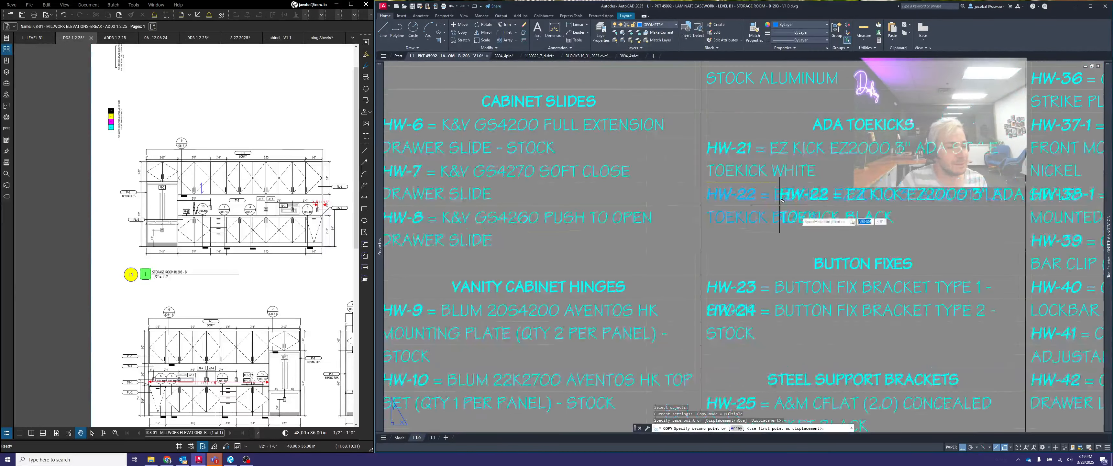
{"action": "middle_click_drag", "start_coordinate": [533, 205], "coordinate": [806, 196]}
{"action": "scroll", "coordinate": [656, 214], "scroll_direction": "up", "scroll_amount": 2}
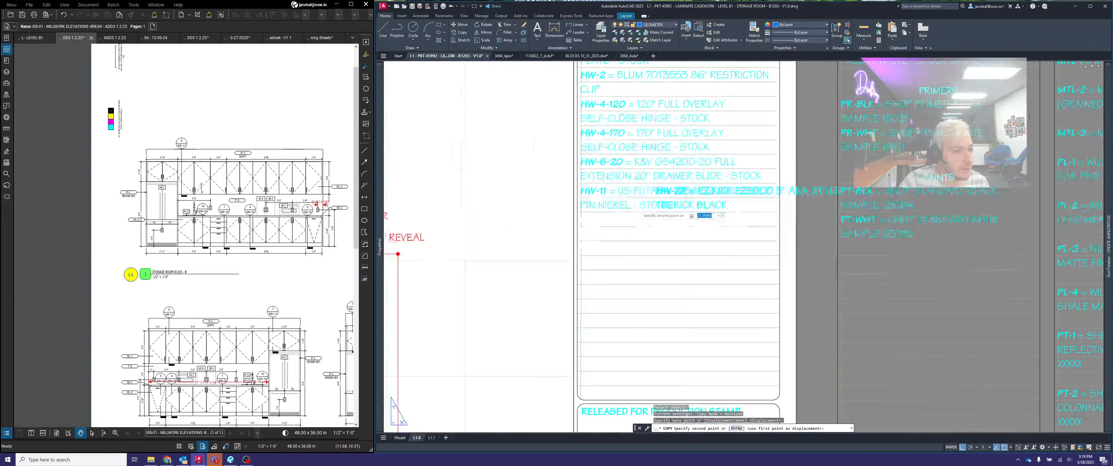
{"action": "left_click", "coordinate": [580, 212]}
{"action": "key", "text": "space"}
- Copy the HW-24 button fix bracket type 2 entry to the line beneath HW-22 in the FINISHES - HARDWARE list
{"action": "scroll", "coordinate": [582, 211], "scroll_direction": "down", "scroll_amount": 5}
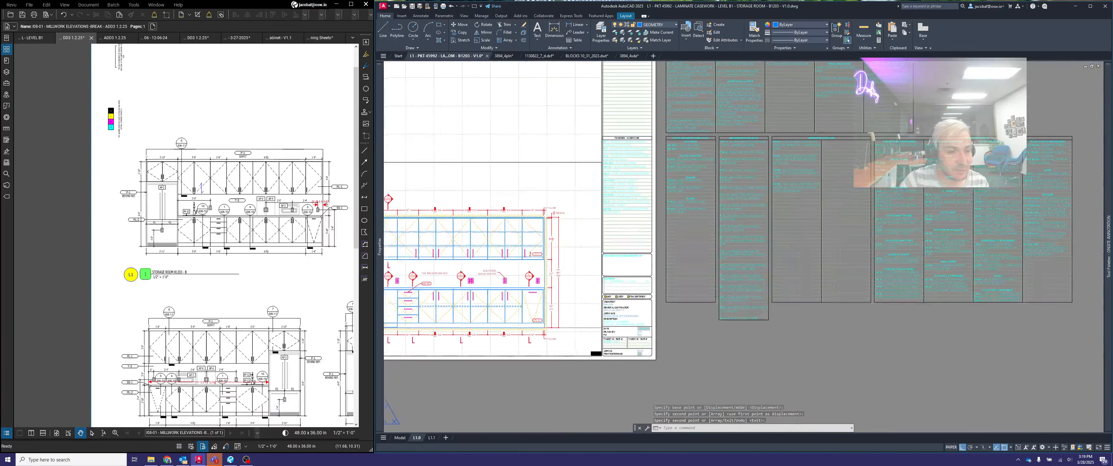
{"action": "scroll", "coordinate": [773, 239], "scroll_direction": "up", "scroll_amount": 3}
{"action": "left_click", "coordinate": [774, 240]}
{"action": "type", "text": "co"}
{"action": "key", "text": "space"}
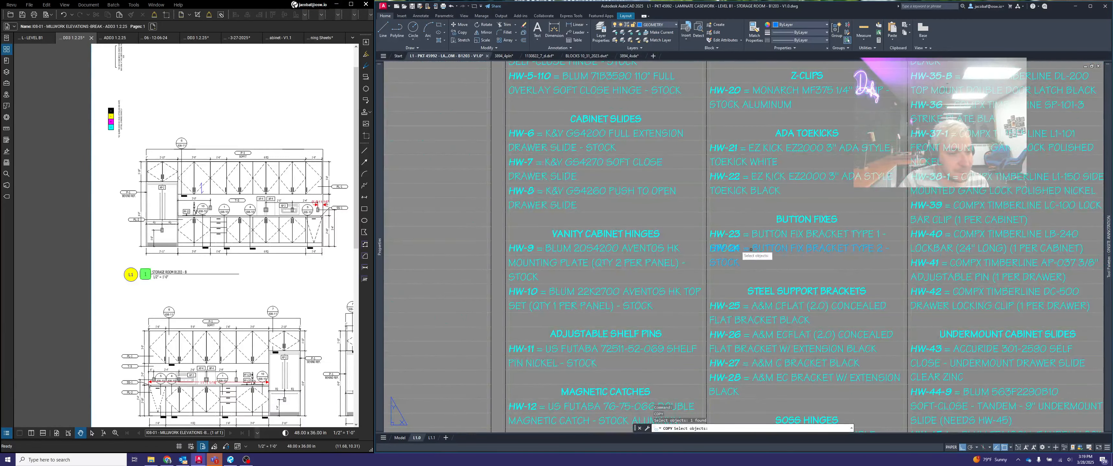
{"action": "scroll", "coordinate": [718, 238], "scroll_direction": "up", "scroll_amount": 3}
{"action": "left_click", "coordinate": [714, 237]}
{"action": "scroll", "coordinate": [901, 204], "scroll_direction": "down", "scroll_amount": 5}
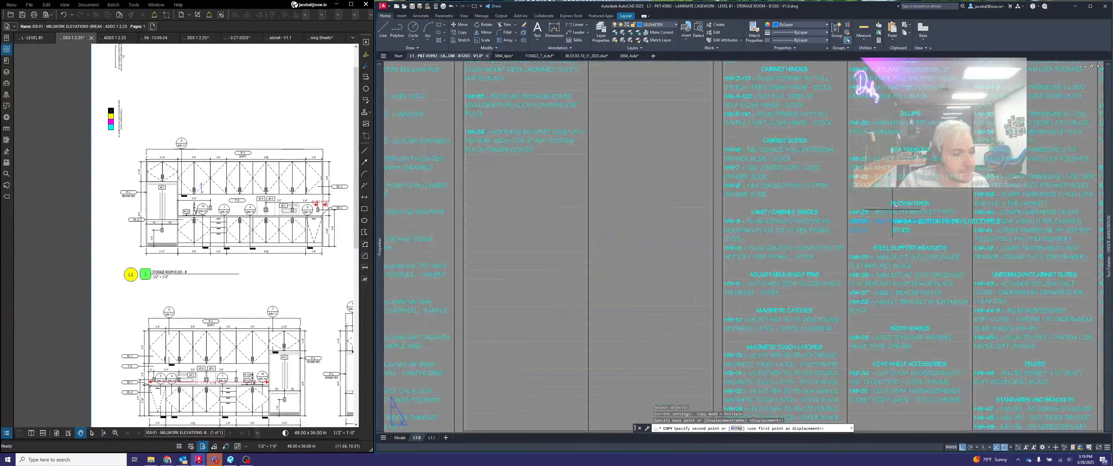
{"action": "middle_click_drag", "start_coordinate": [448, 244], "coordinate": [765, 246]}
{"action": "middle_click_drag", "start_coordinate": [412, 228], "coordinate": [734, 221]}
{"action": "scroll", "coordinate": [676, 208], "scroll_direction": "up", "scroll_amount": 2}
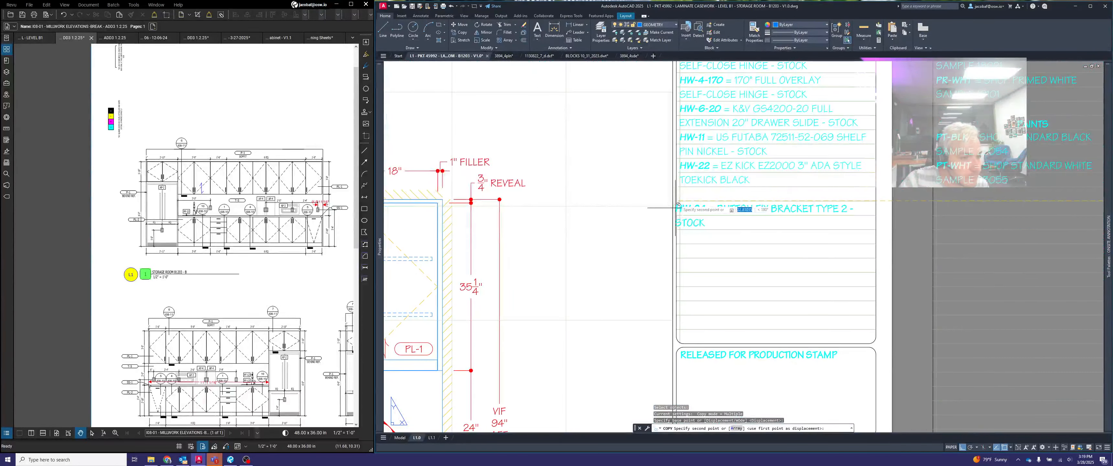
{"action": "left_click", "coordinate": [680, 186]}
{"action": "key", "text": "Return"}
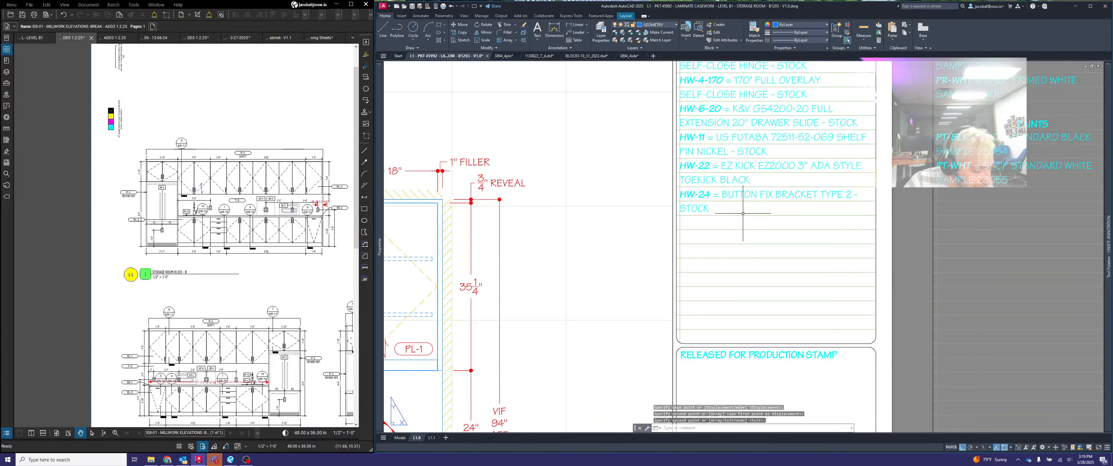
- Copy the HW-51-BEIGE Rubbermaid trash can entry from the standard hardware to the line beneath HW-24 in the FINISHES - HARDWARE list
{"action": "scroll", "coordinate": [743, 214], "scroll_direction": "down", "scroll_amount": 5}
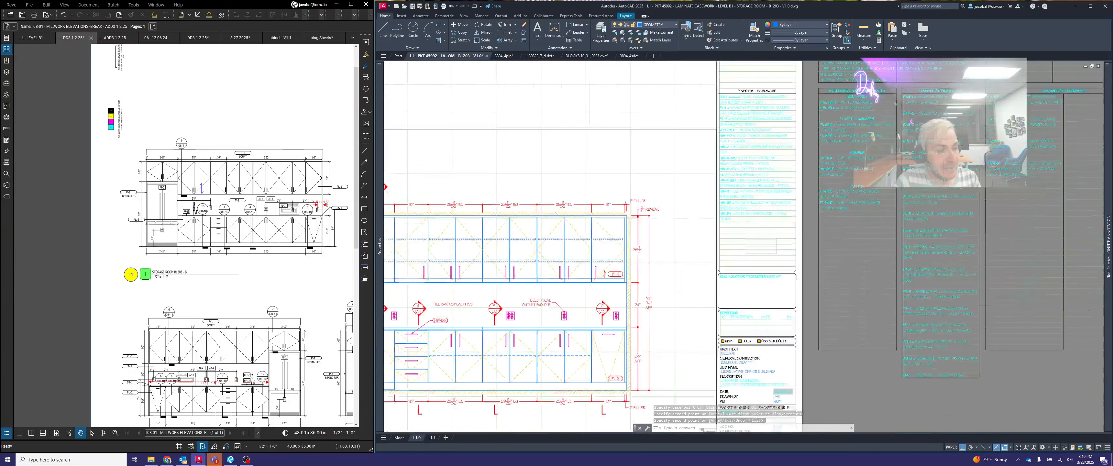
{"action": "middle_click_drag", "start_coordinate": [852, 245], "coordinate": [541, 312]}
{"action": "scroll", "coordinate": [858, 244], "scroll_direction": "up", "scroll_amount": 2}
{"action": "key", "text": "space"}
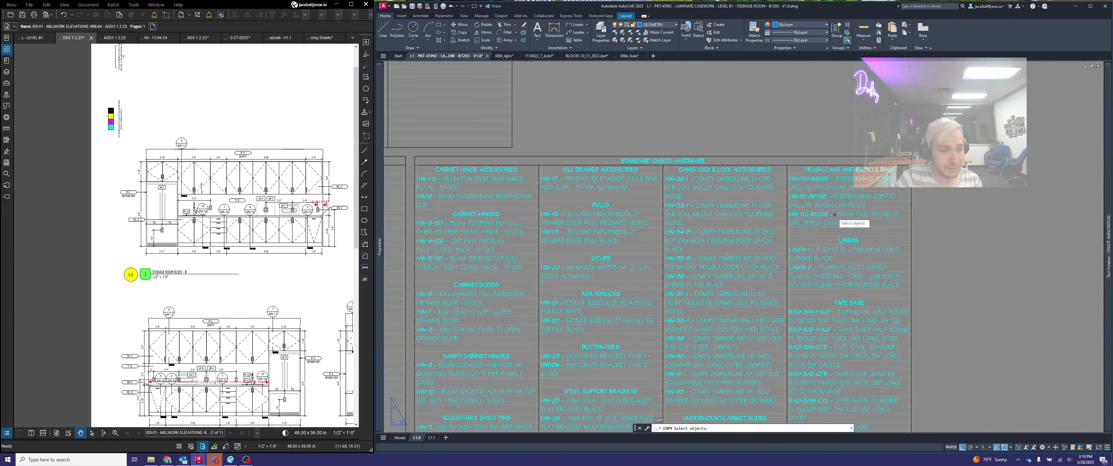
{"action": "scroll", "coordinate": [832, 212], "scroll_direction": "up", "scroll_amount": 2}
{"action": "left_click", "coordinate": [785, 168]}
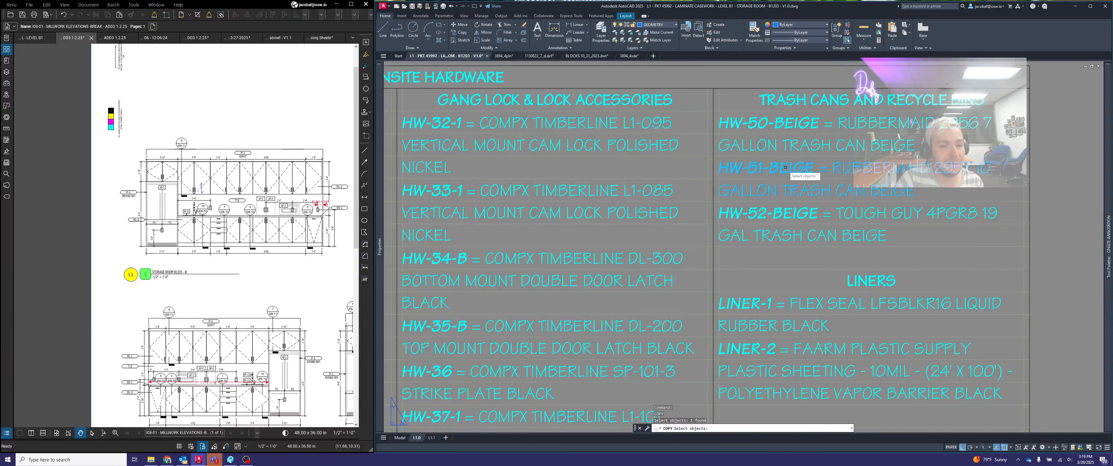
{"action": "key", "text": "space"}
{"action": "scroll", "coordinate": [726, 160], "scroll_direction": "up", "scroll_amount": 4}
{"action": "left_click", "coordinate": [724, 148]}
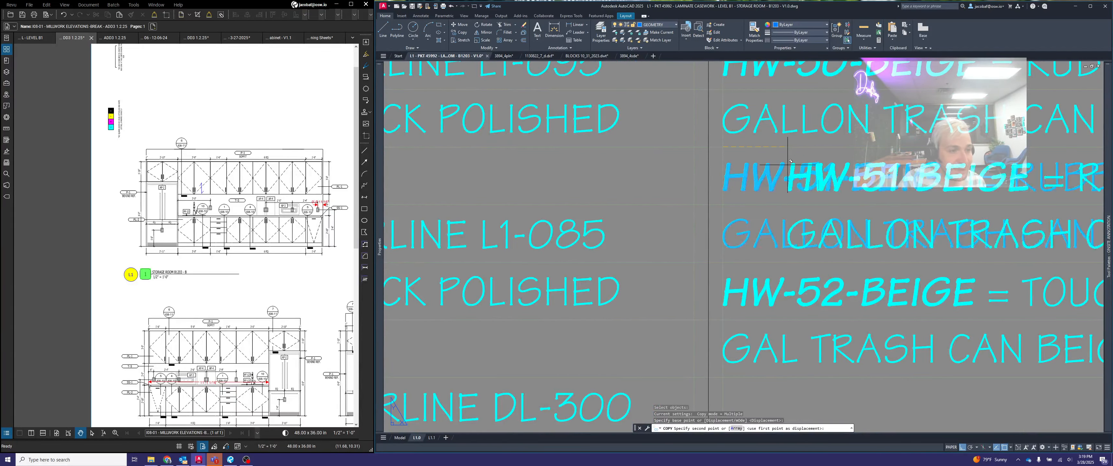
{"action": "scroll", "coordinate": [691, 173], "scroll_direction": "down", "scroll_amount": 6}
{"action": "scroll", "coordinate": [657, 216], "scroll_direction": "up", "scroll_amount": 8}
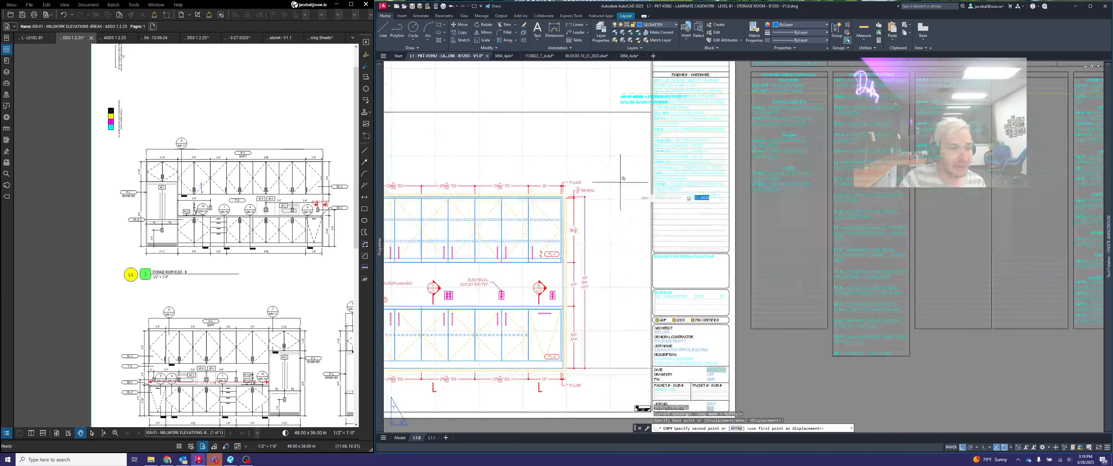
{"action": "left_click", "coordinate": [701, 218]}
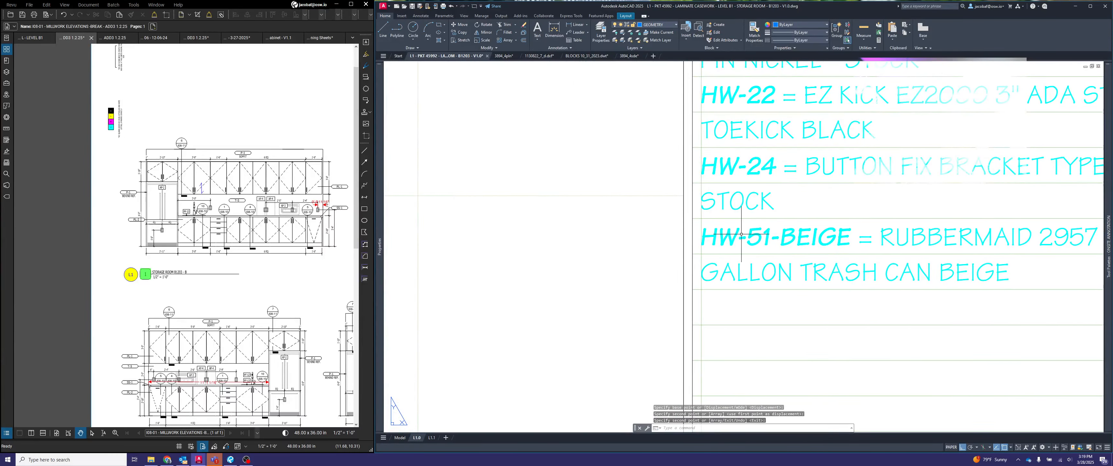
{"action": "key", "text": "space"}
- Switch the copied HW-51 trash can entry to the HW-51-BLACK variant
{"action": "left_click", "coordinate": [694, 217]}
{"action": "left_click", "coordinate": [693, 218]}
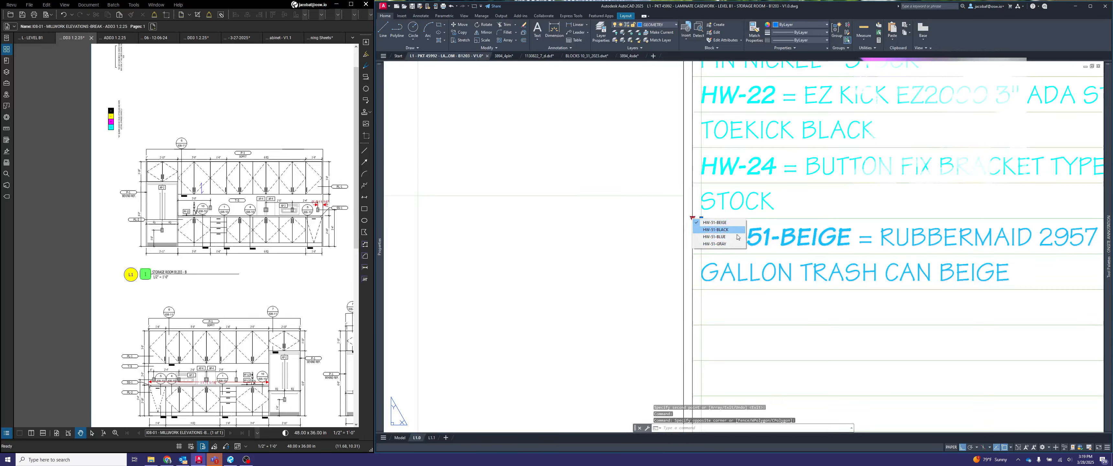
{"action": "left_click", "coordinate": [718, 230]}
{"action": "scroll", "coordinate": [740, 239], "scroll_direction": "down", "scroll_amount": 5}
{"action": "key", "text": "Escape"}
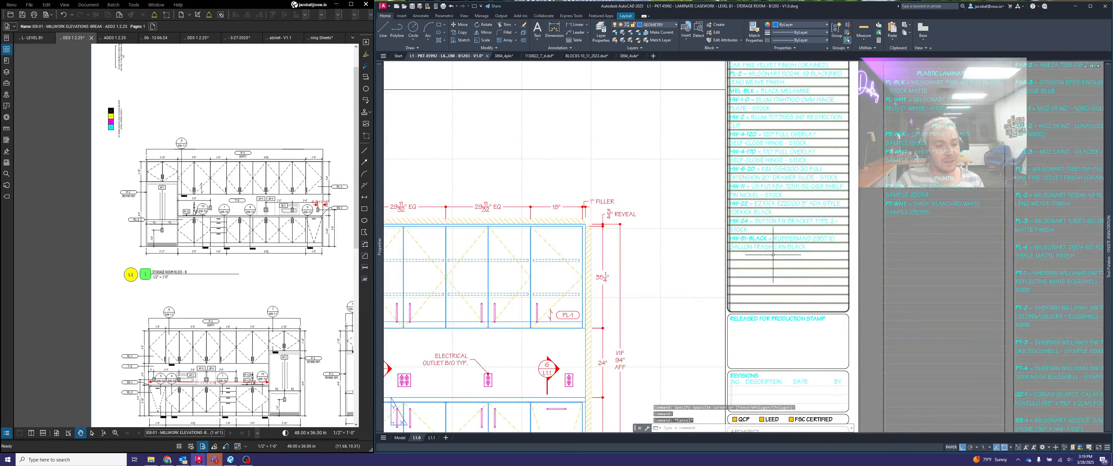
- Copy the HW-53 Doug Mockett entry from the job specific hardware to the line beneath HW-51-BLACK in the FINISHES - HARDWARE list
{"action": "scroll", "coordinate": [799, 281], "scroll_direction": "down", "scroll_amount": 4}
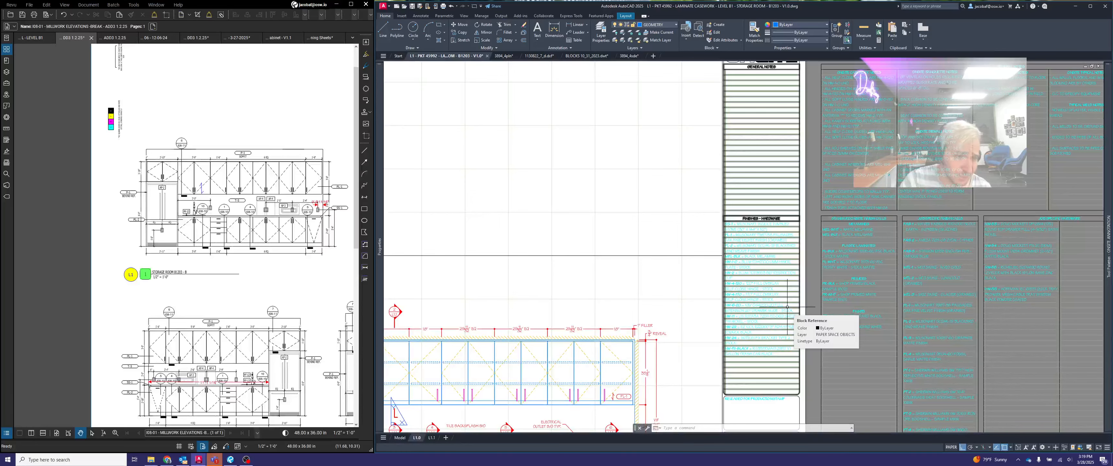
{"action": "middle_click_drag", "start_coordinate": [791, 285], "coordinate": [759, 325]}
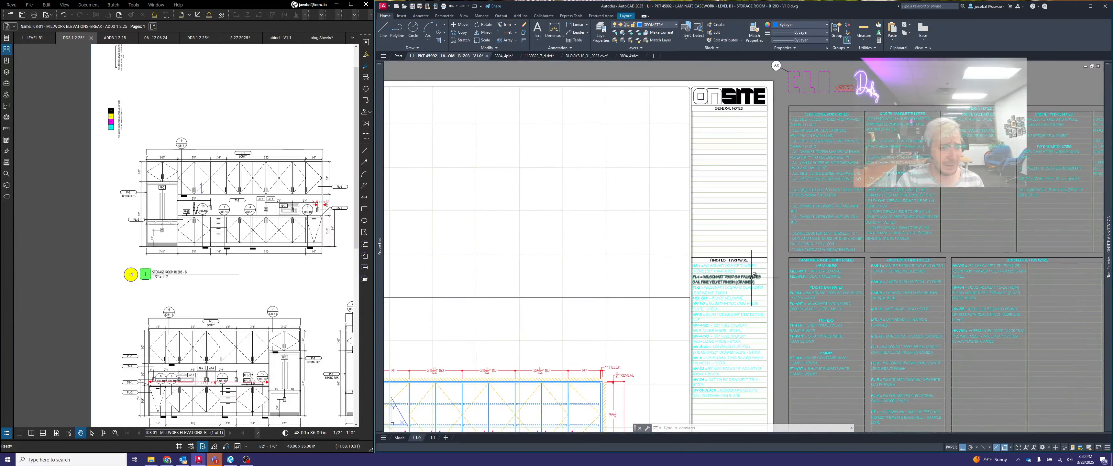
{"action": "middle_click_drag", "start_coordinate": [751, 278], "coordinate": [747, 224]}
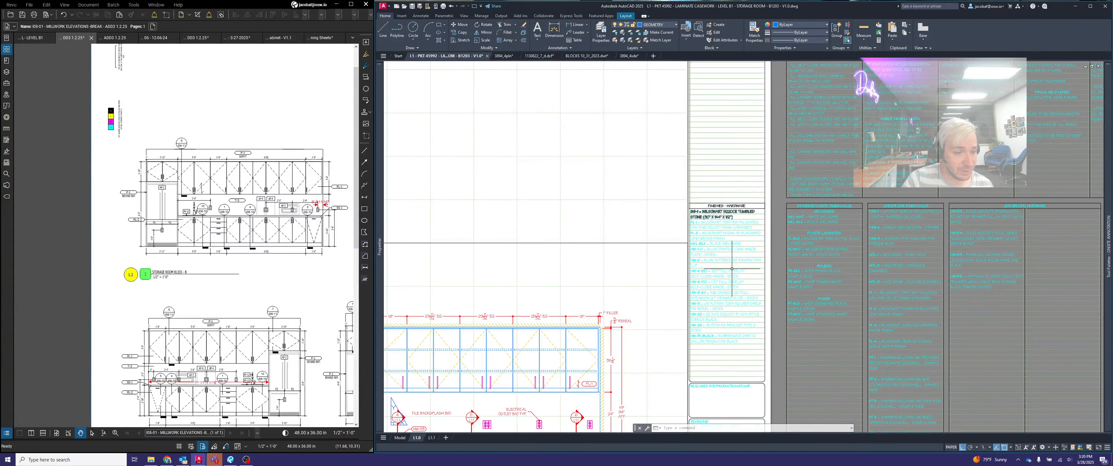
{"action": "middle_click_drag", "start_coordinate": [760, 348], "coordinate": [743, 336]}
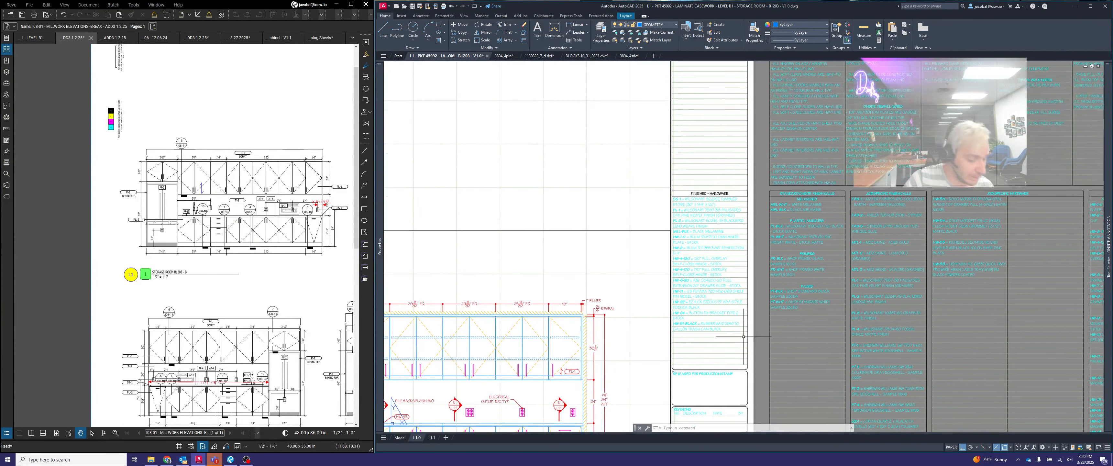
{"action": "middle_click_drag", "start_coordinate": [900, 336], "coordinate": [777, 299]}
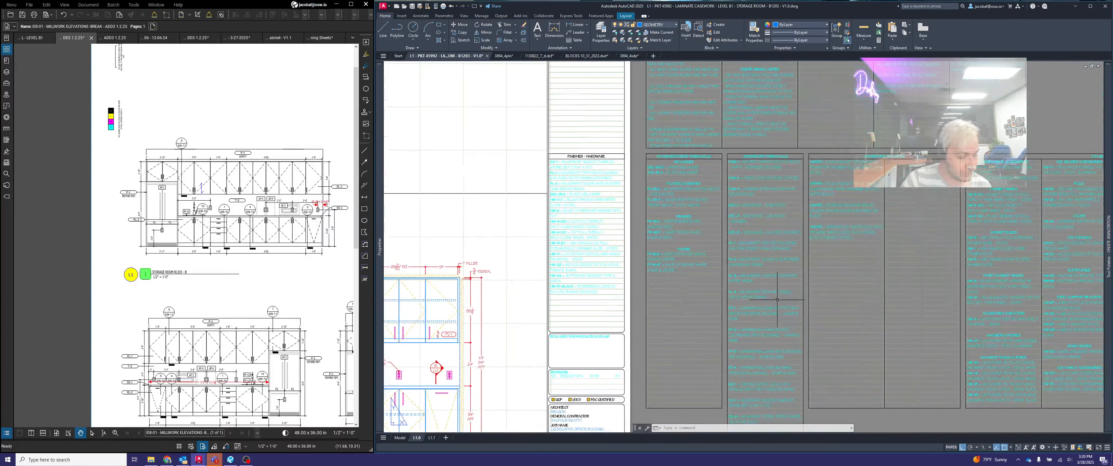
{"action": "key", "text": "Escape"}
{"action": "key", "text": "Escape"}
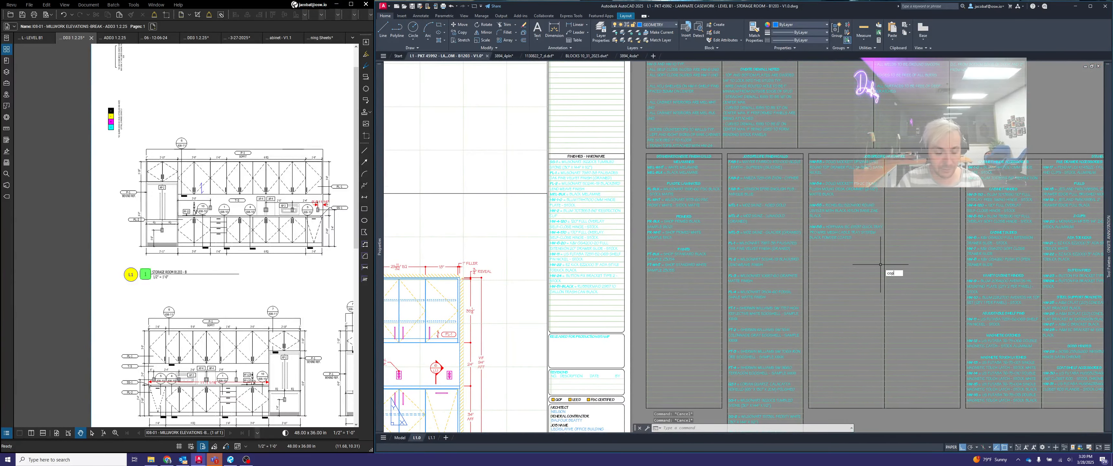
{"action": "type", "text": "cop"}
{"action": "key", "text": "Return"}
{"action": "scroll", "coordinate": [856, 177], "scroll_direction": "up", "scroll_amount": 4}
{"action": "left_click", "coordinate": [776, 150]}
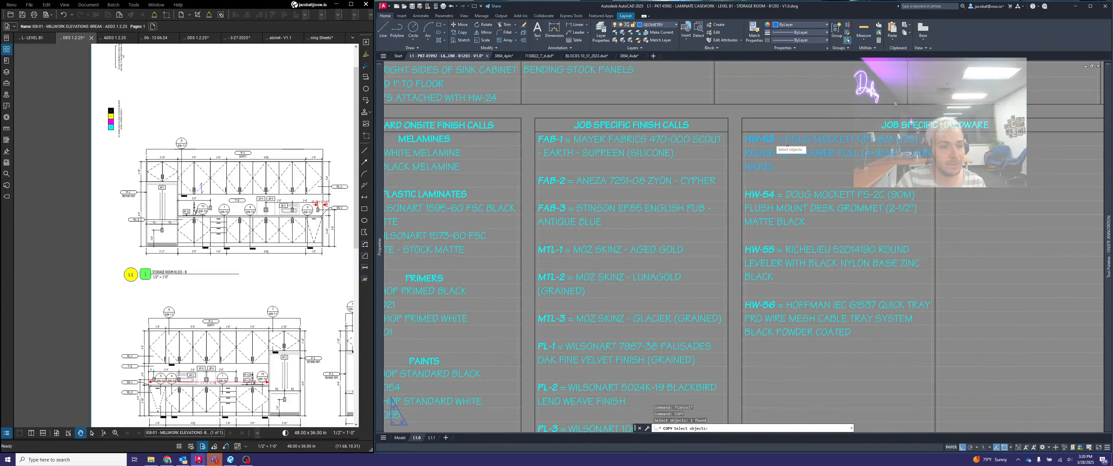
{"action": "scroll", "coordinate": [751, 136], "scroll_direction": "up", "scroll_amount": 4}
{"action": "key", "text": "Return"}
{"action": "left_click", "coordinate": [740, 129]}
{"action": "scroll", "coordinate": [865, 190], "scroll_direction": "down", "scroll_amount": 6}
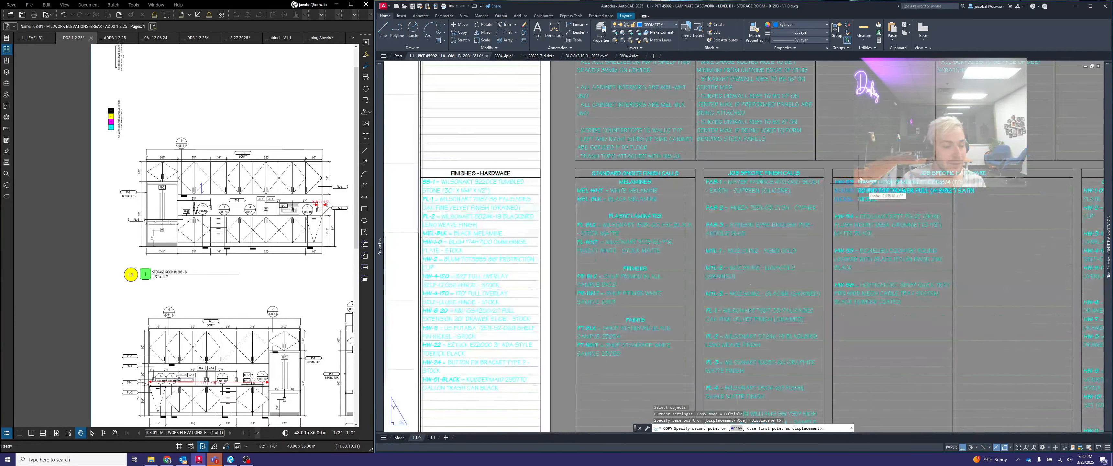
{"action": "scroll", "coordinate": [795, 269], "scroll_direction": "down", "scroll_amount": 3}
{"action": "scroll", "coordinate": [792, 276], "scroll_direction": "up", "scroll_amount": 6}
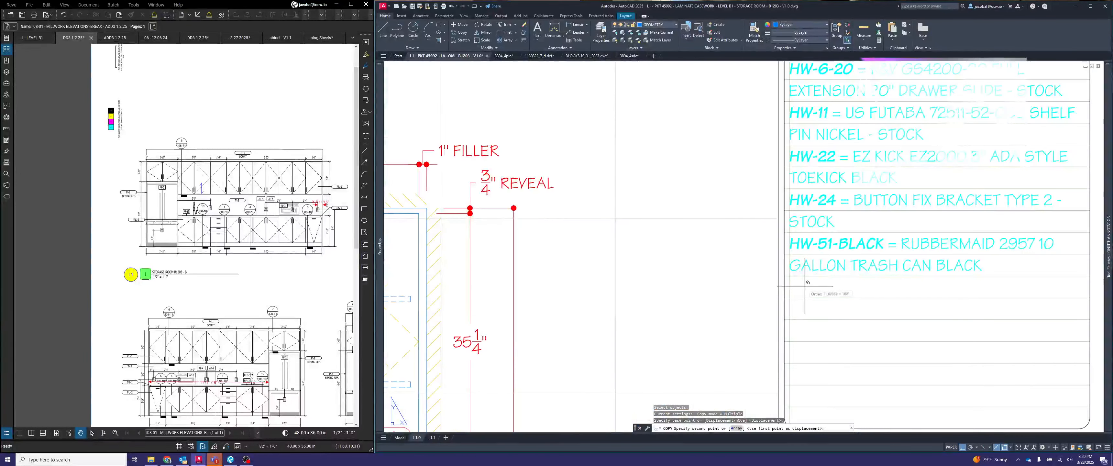
{"action": "left_click", "coordinate": [792, 276]}
{"action": "key", "text": "Escape"}
- Copy the self close hinges HW-4-120 on HW-1-0 note from the Onsite casework notes to the first line of the GENERAL NOTES list
{"action": "scroll", "coordinate": [846, 273], "scroll_direction": "down", "scroll_amount": 8}
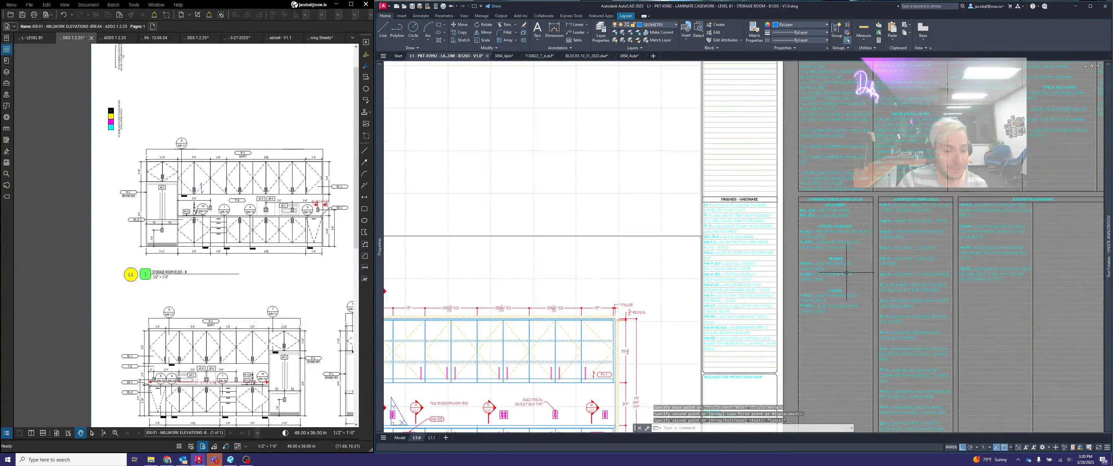
{"action": "middle_click_drag", "start_coordinate": [846, 273], "coordinate": [795, 248]}
{"action": "middle_click_drag", "start_coordinate": [791, 93], "coordinate": [840, 245]}
{"action": "scroll", "coordinate": [756, 247], "scroll_direction": "up", "scroll_amount": 2}
{"action": "scroll", "coordinate": [762, 249], "scroll_direction": "up", "scroll_amount": 2}
{"action": "scroll", "coordinate": [838, 247], "scroll_direction": "down", "scroll_amount": 2}
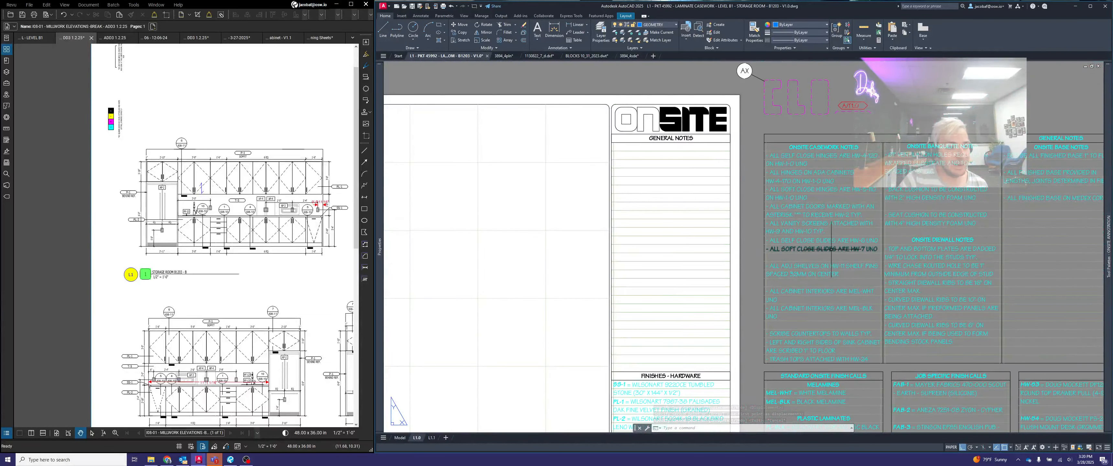
{"action": "type", "text": "c"}
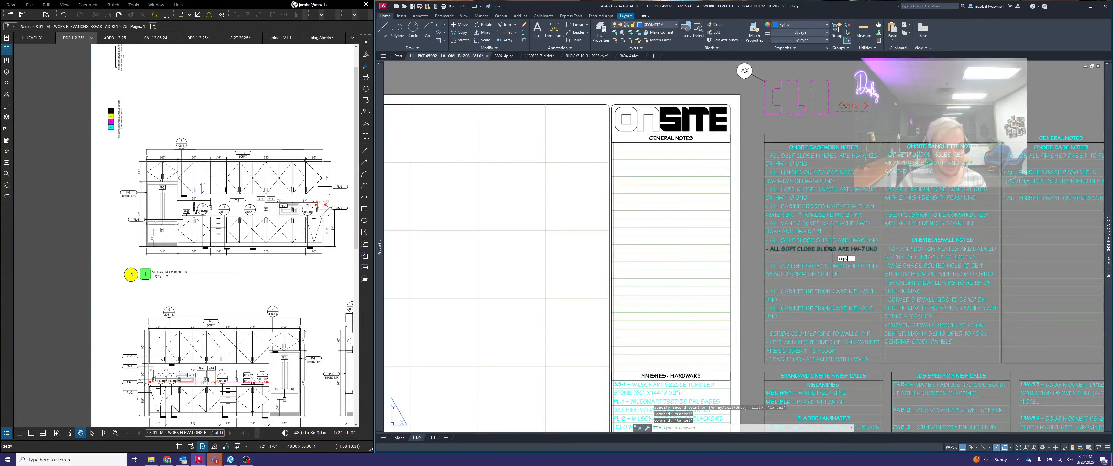
{"action": "type", "text": "opy"}
{"action": "key", "text": "Return"}
{"action": "scroll", "coordinate": [821, 158], "scroll_direction": "up", "scroll_amount": 2}
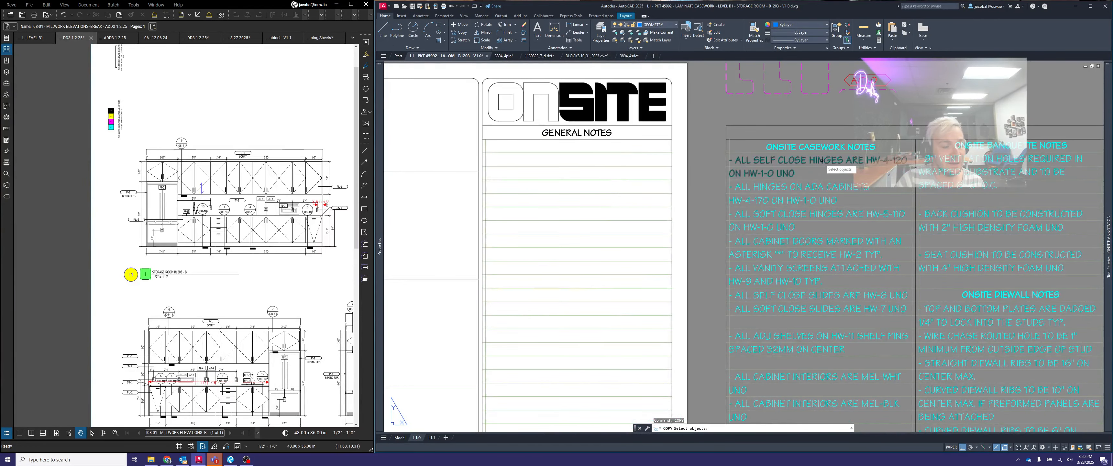
{"action": "left_click", "coordinate": [822, 160]}
{"action": "scroll", "coordinate": [749, 157], "scroll_direction": "up", "scroll_amount": 2}
{"action": "key", "text": "Return"}
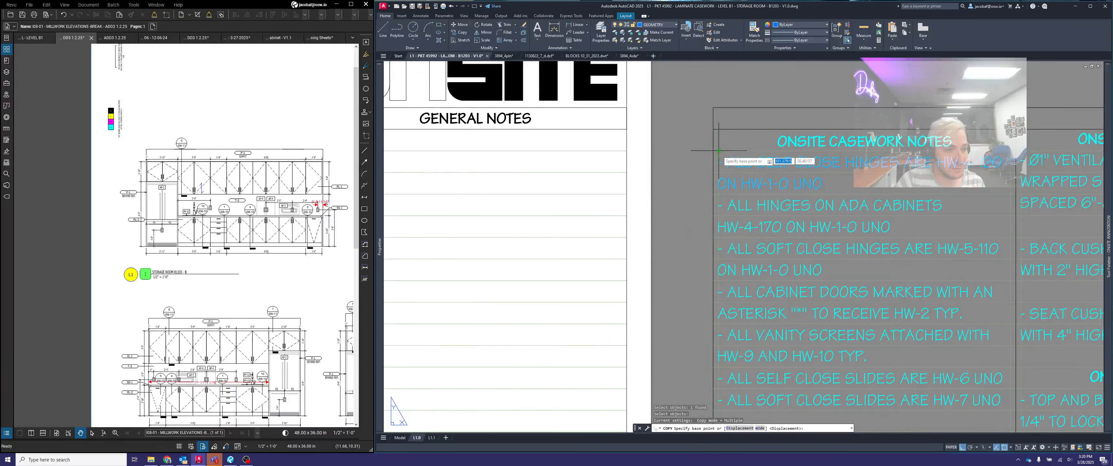
{"action": "left_click", "coordinate": [719, 151]}
{"action": "scroll", "coordinate": [775, 166], "scroll_direction": "down", "scroll_amount": 2}
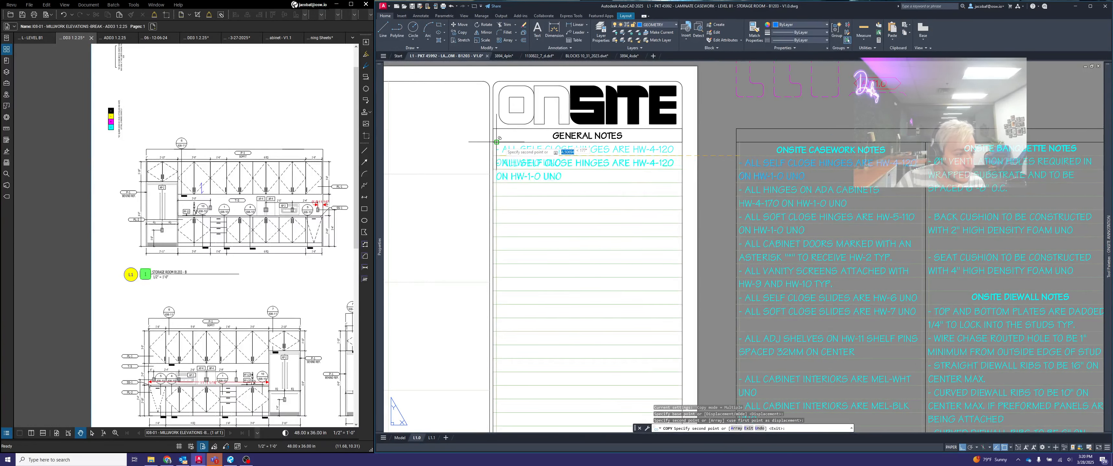
{"action": "key", "text": "Return"}
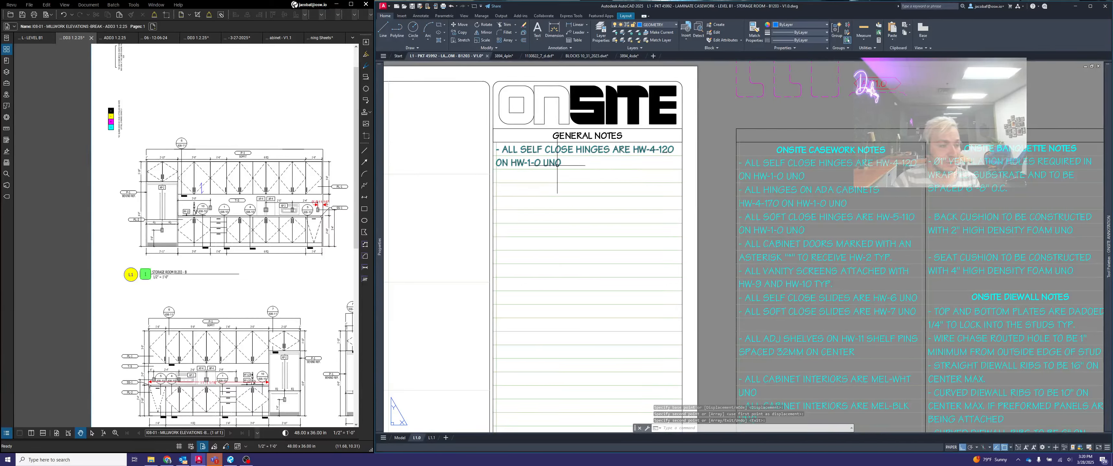
{"action": "key", "text": "Escape"}
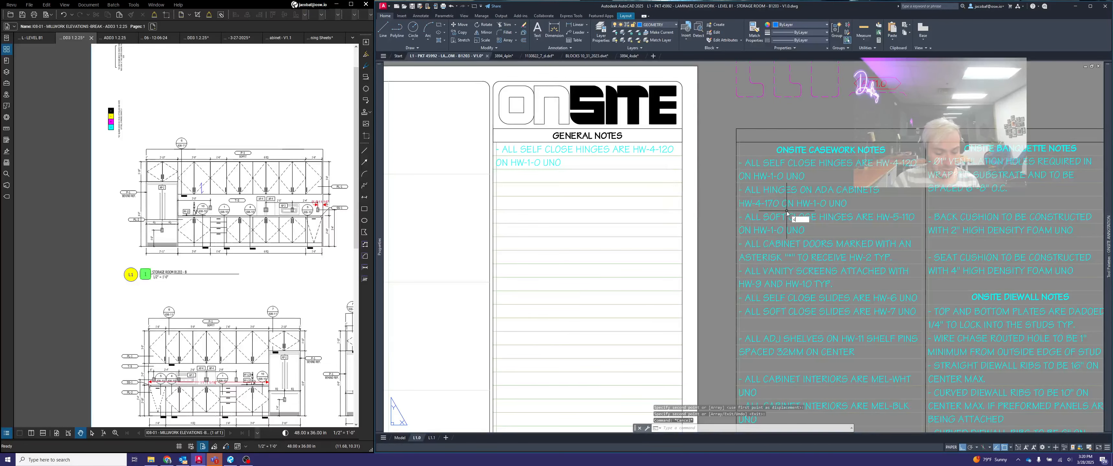
- Copy the ADA cabinets HW-4-170 on HW-1-0 hinge note from the Onsite casework notes to beneath the self close hinges note in GENERAL NOTES
{"action": "type", "text": "co"}
{"action": "key", "text": "Return"}
{"action": "left_click", "coordinate": [770, 188]}
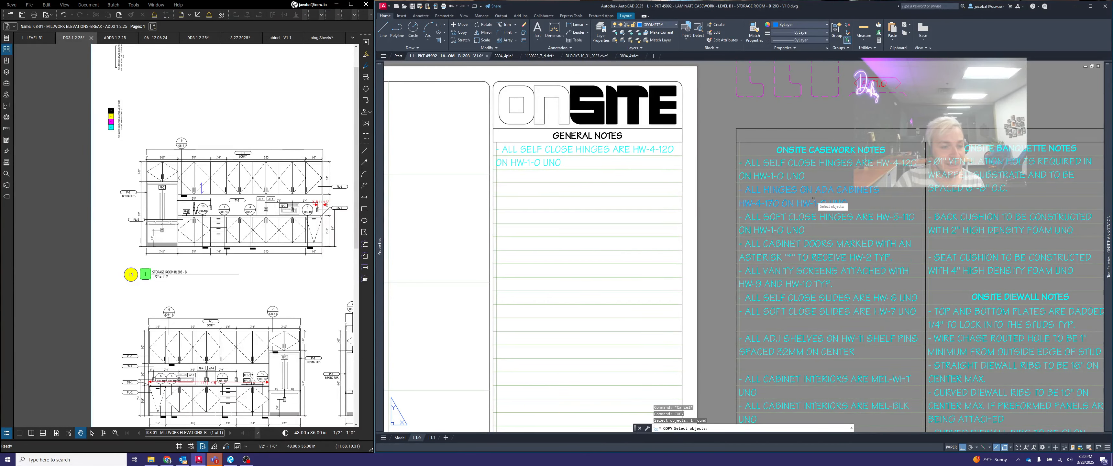
{"action": "key", "text": "Return"}
{"action": "left_click", "coordinate": [743, 185]}
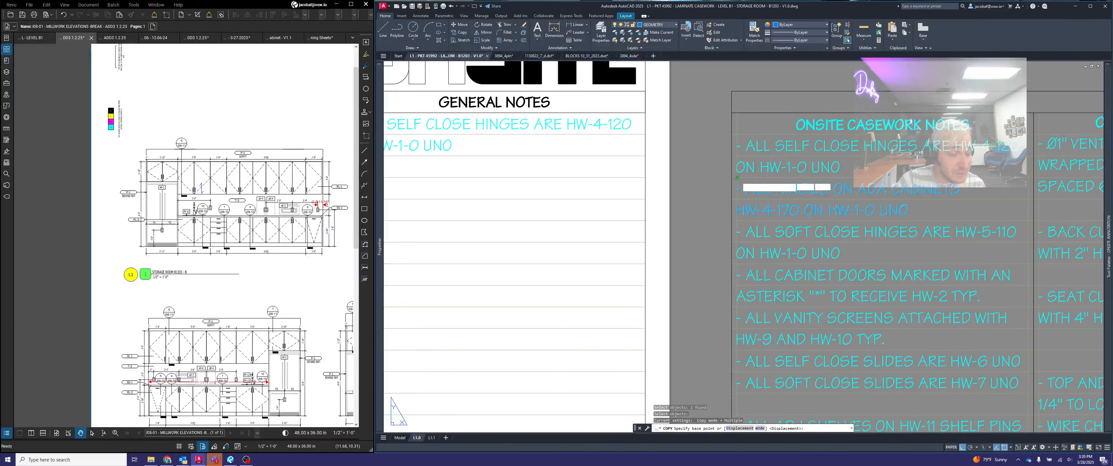
{"action": "scroll", "coordinate": [491, 168], "scroll_direction": "up", "scroll_amount": 3}
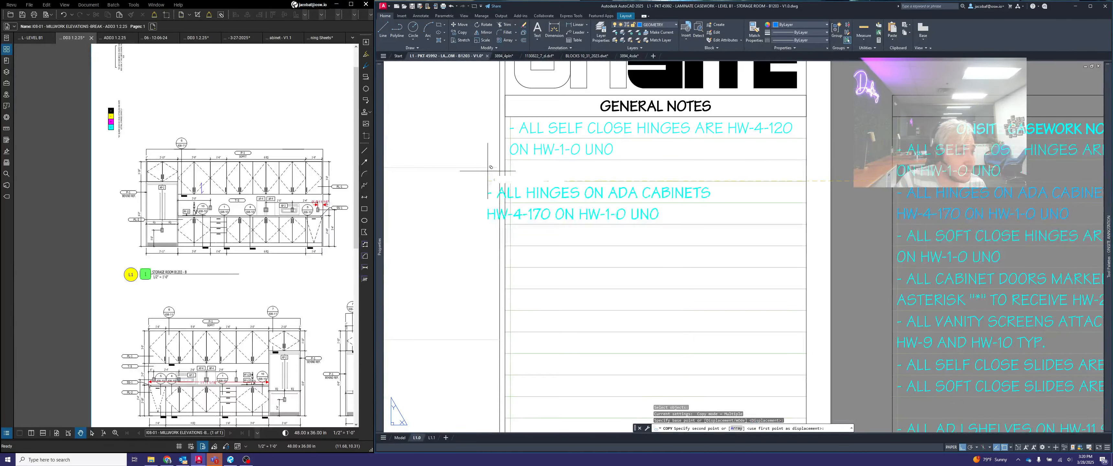
{"action": "left_click", "coordinate": [511, 160]}
{"action": "key", "text": "Return"}
- Copy the note about asterisk-marked cabinet doors receiving HW-2 from the Onsite casework notes to beneath the ADA hinges note in GENERAL NOTES
{"action": "scroll", "coordinate": [632, 178], "scroll_direction": "down", "scroll_amount": 4}
{"action": "scroll", "coordinate": [720, 198], "scroll_direction": "up", "scroll_amount": 3}
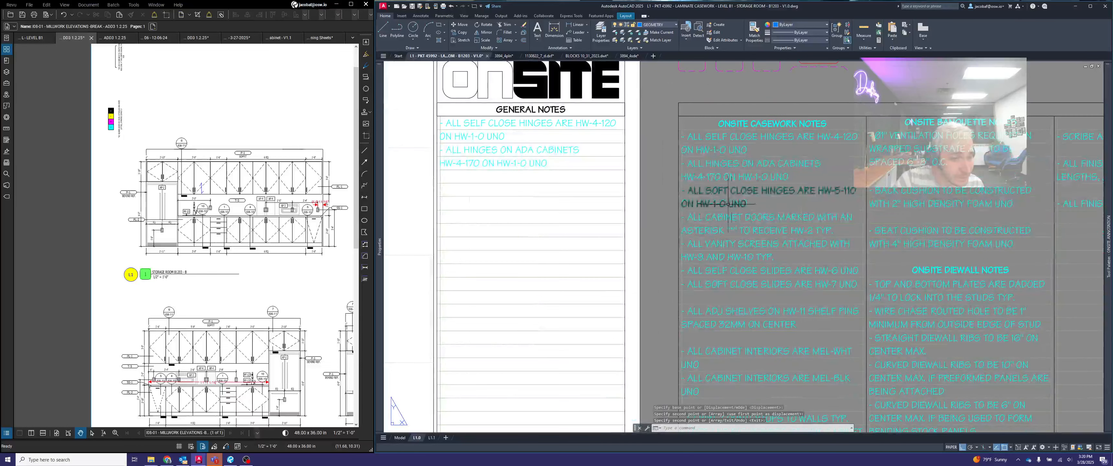
{"action": "middle_click_drag", "start_coordinate": [778, 226], "coordinate": [854, 215]}
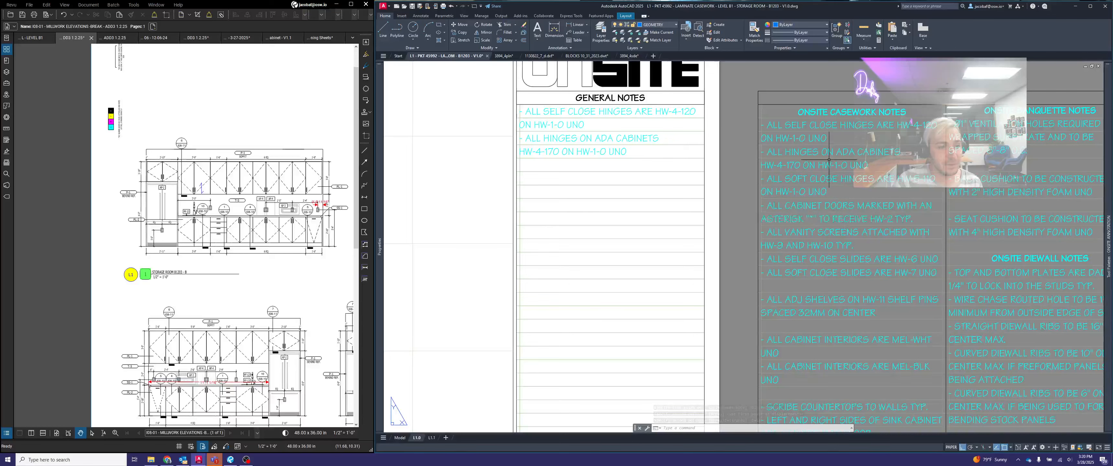
{"action": "type", "text": "co"}
{"action": "key", "text": "Return"}
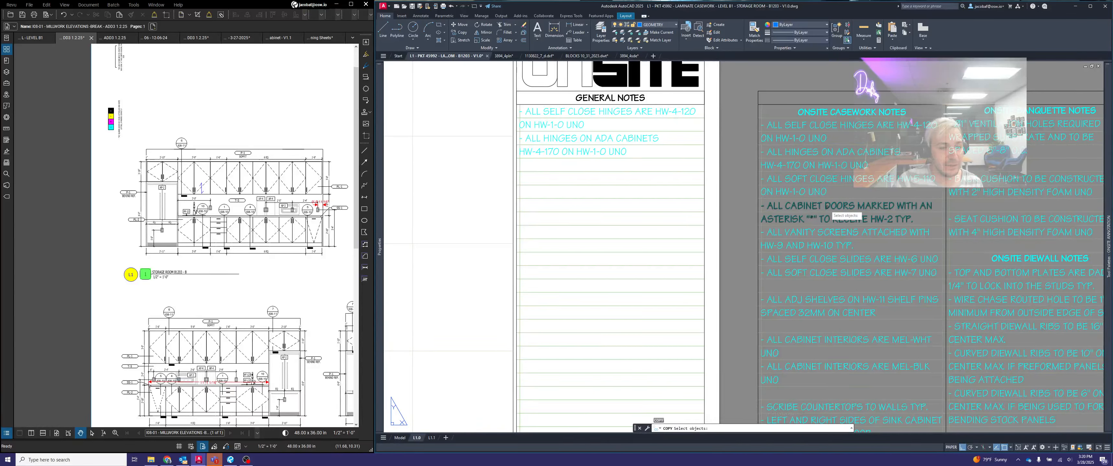
{"action": "left_click", "coordinate": [793, 210]}
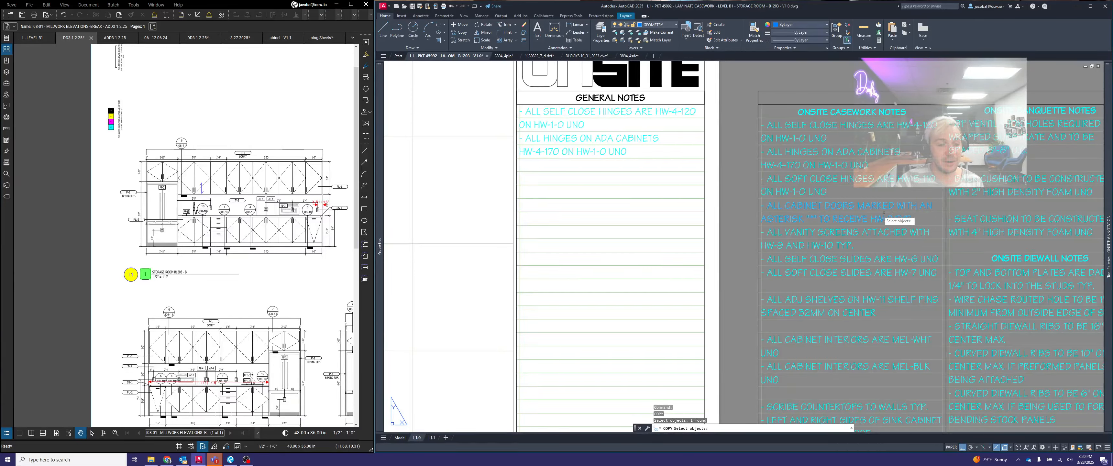
{"action": "scroll", "coordinate": [758, 185], "scroll_direction": "up", "scroll_amount": 2}
{"action": "key", "text": "Return"}
{"action": "left_click", "coordinate": [770, 216]}
{"action": "scroll", "coordinate": [813, 218], "scroll_direction": "down", "scroll_amount": 2}
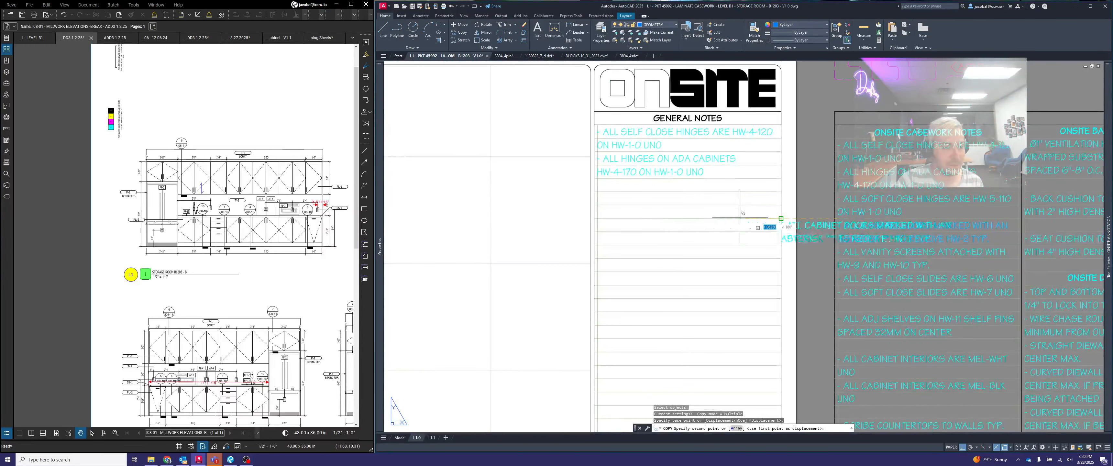
{"action": "scroll", "coordinate": [574, 171], "scroll_direction": "up", "scroll_amount": 1}
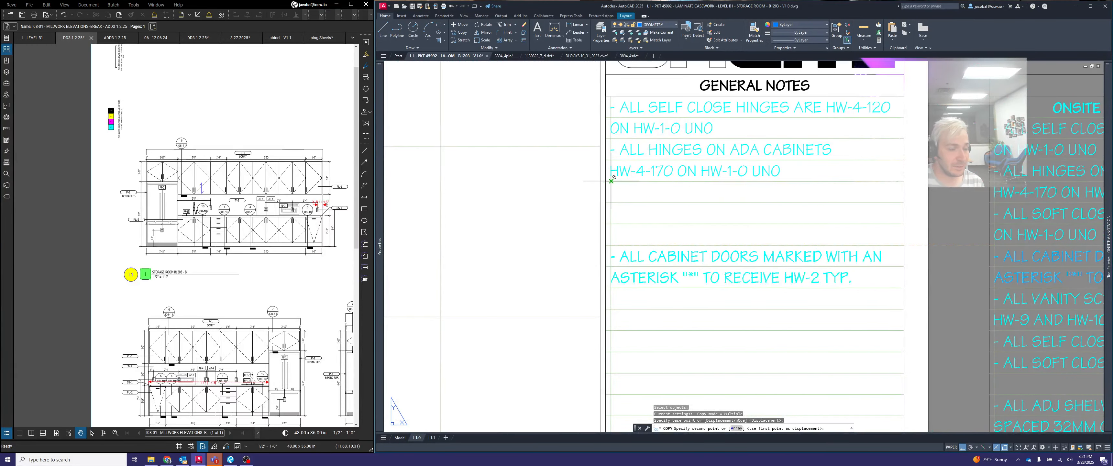
{"action": "left_click", "coordinate": [745, 198]}
{"action": "key", "text": "Return"}
- Activate the viewport of the laminate casework elevation at the 34" upper cabinet above the refrigerator space
{"action": "scroll", "coordinate": [745, 199], "scroll_direction": "down", "scroll_amount": 5}
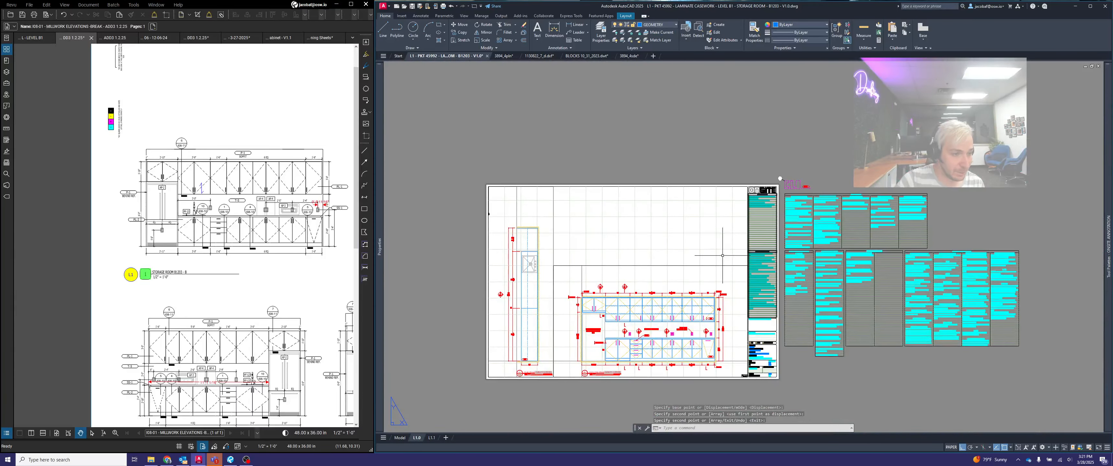
{"action": "scroll", "coordinate": [723, 255], "scroll_direction": "up", "scroll_amount": 2}
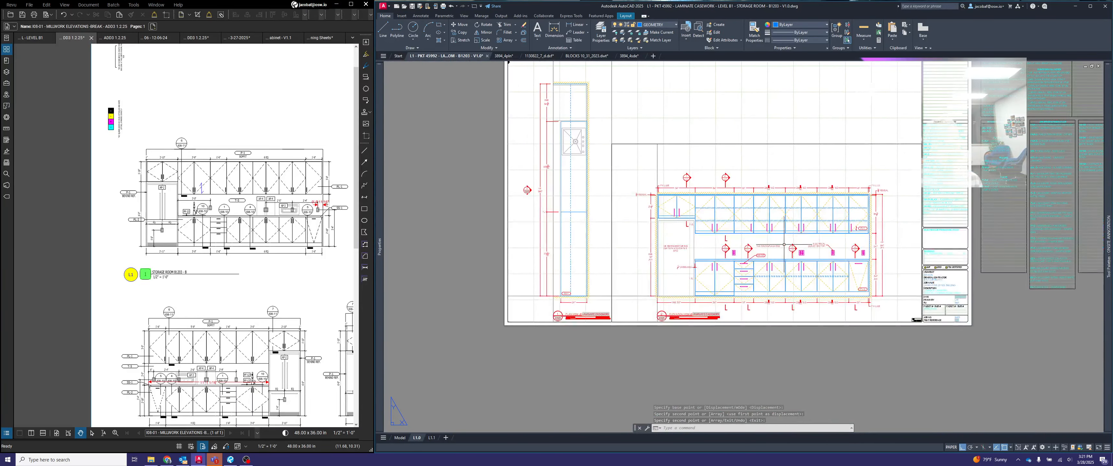
{"action": "scroll", "coordinate": [784, 244], "scroll_direction": "up", "scroll_amount": 2}
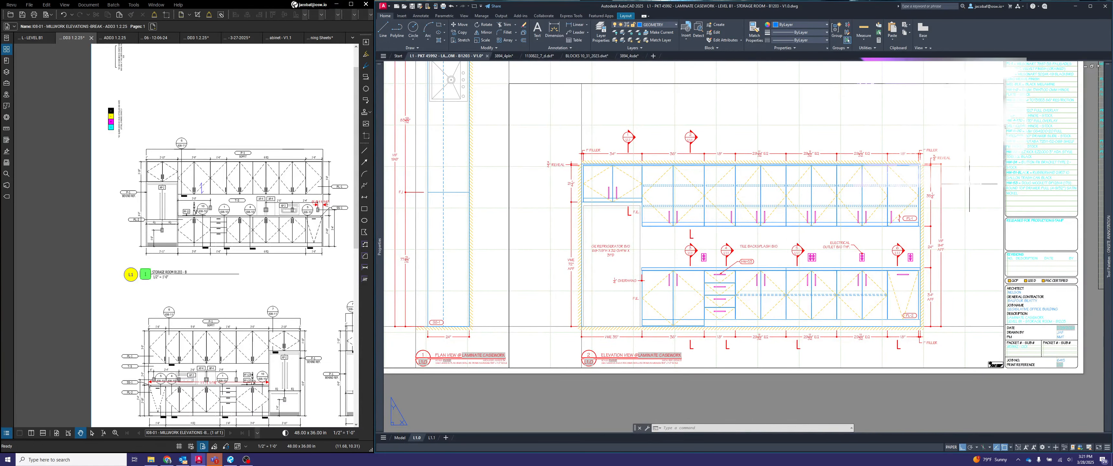
{"action": "scroll", "coordinate": [929, 189], "scroll_direction": "up", "scroll_amount": 2}
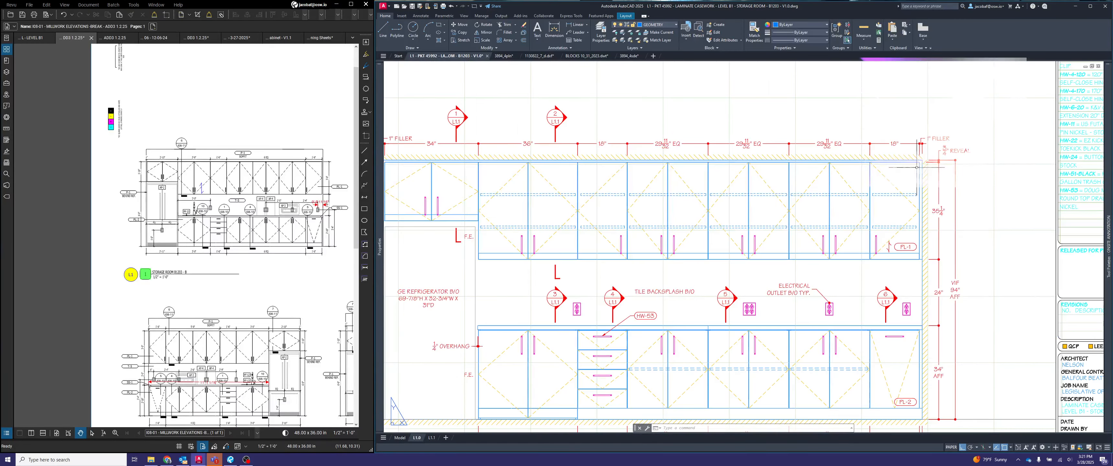
{"action": "scroll", "coordinate": [934, 173], "scroll_direction": "down", "scroll_amount": 2}
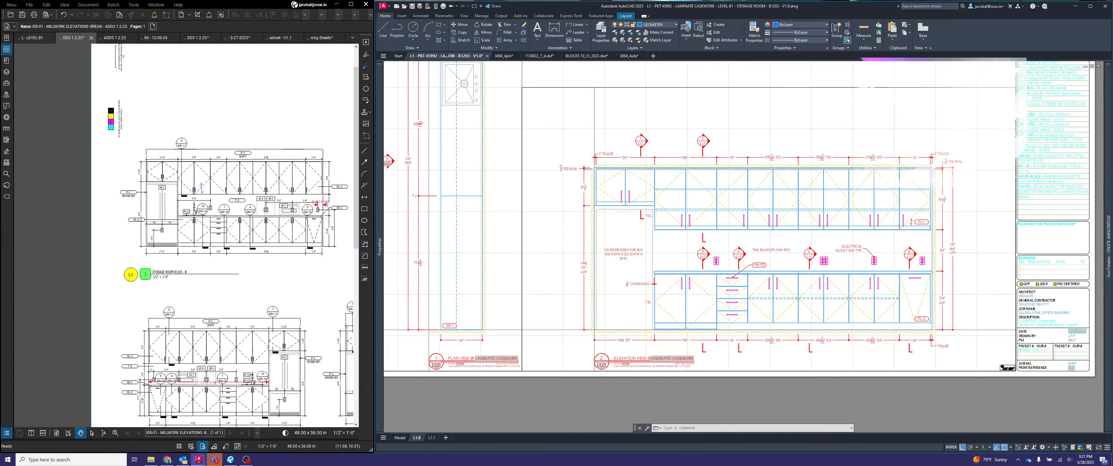
{"action": "scroll", "coordinate": [594, 173], "scroll_direction": "up", "scroll_amount": 8}
{"action": "scroll", "coordinate": [631, 205], "scroll_direction": "down", "scroll_amount": 2}
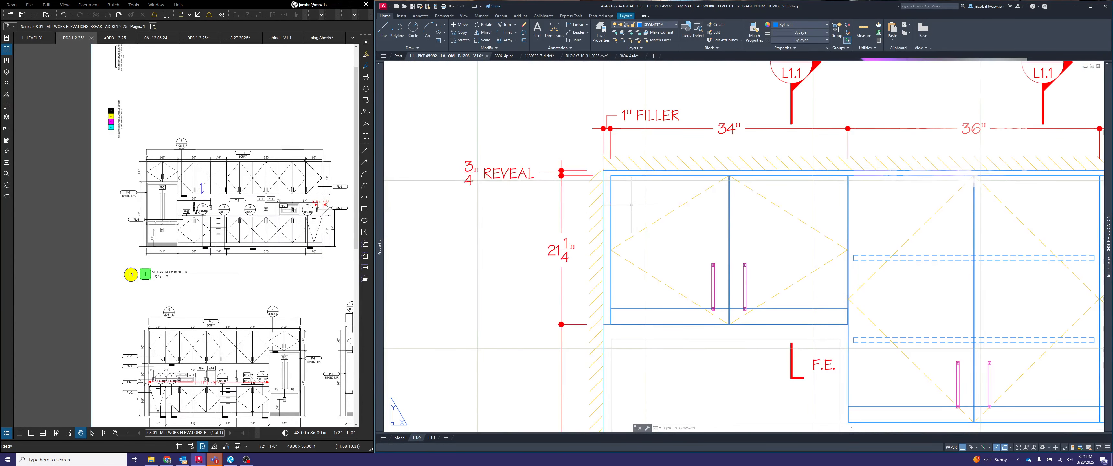
{"action": "double_click", "coordinate": [633, 205]}
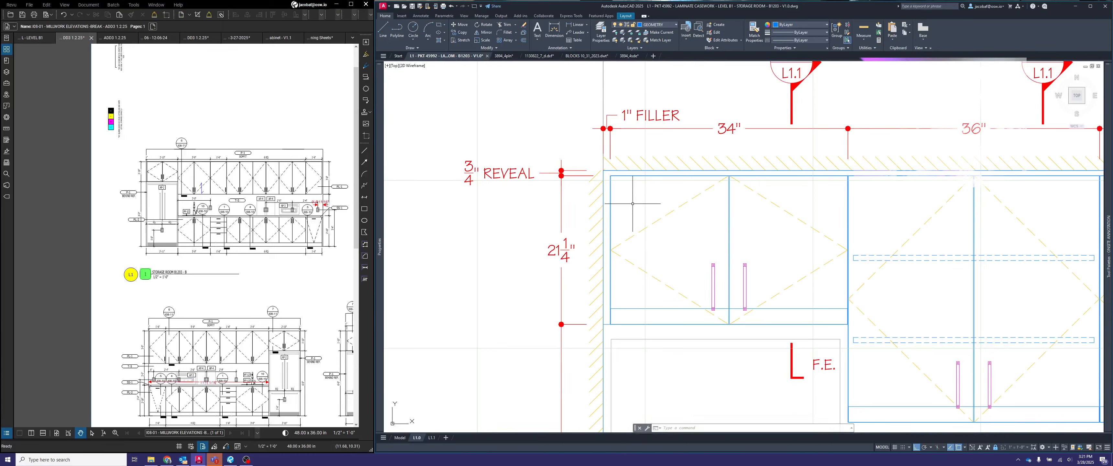
{"action": "key", "text": "Escape"}
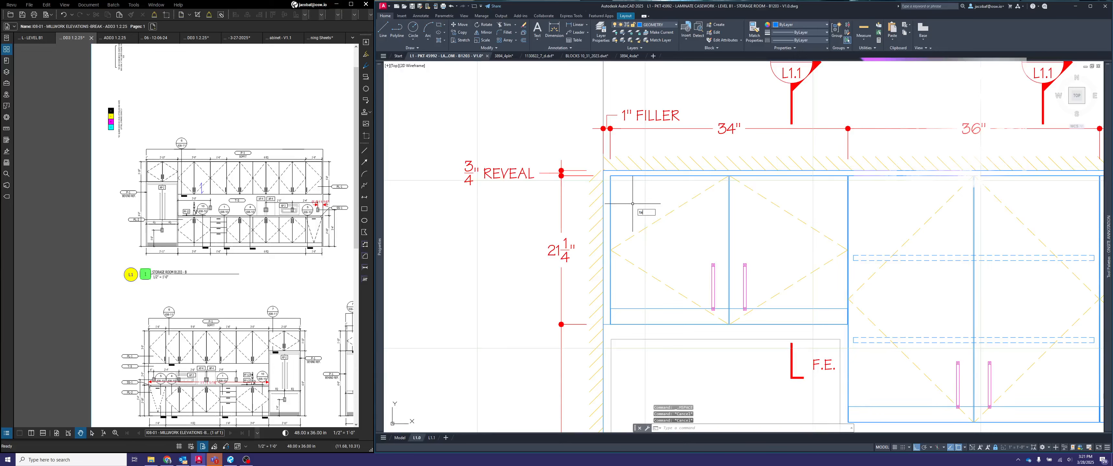
{"action": "key", "text": "Return"}
{"action": "left_click", "coordinate": [622, 199]}
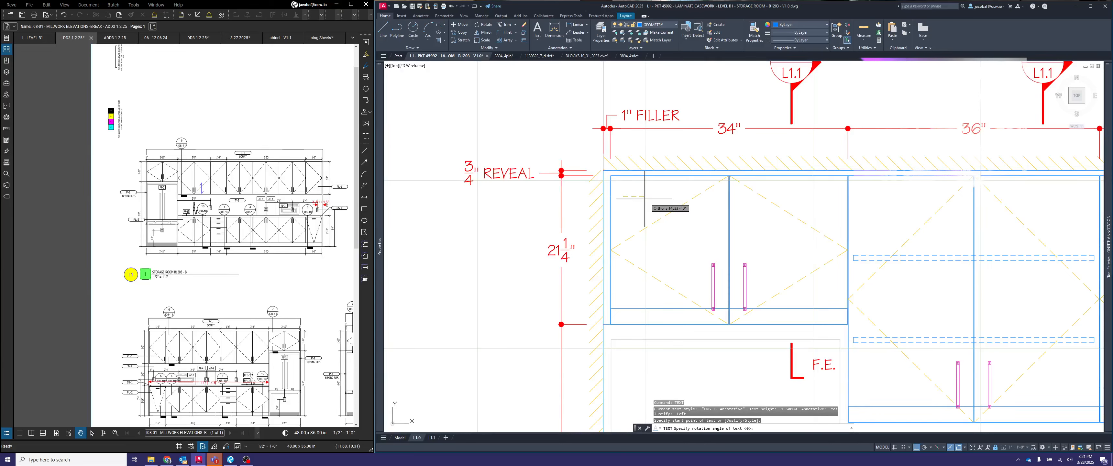
{"action": "key", "text": "Return"}
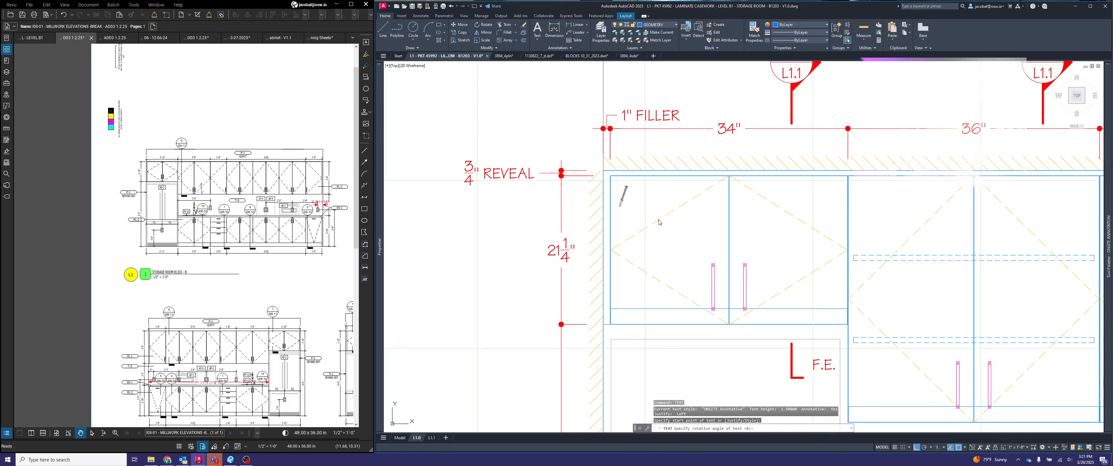
{"action": "key", "text": "Escape"}
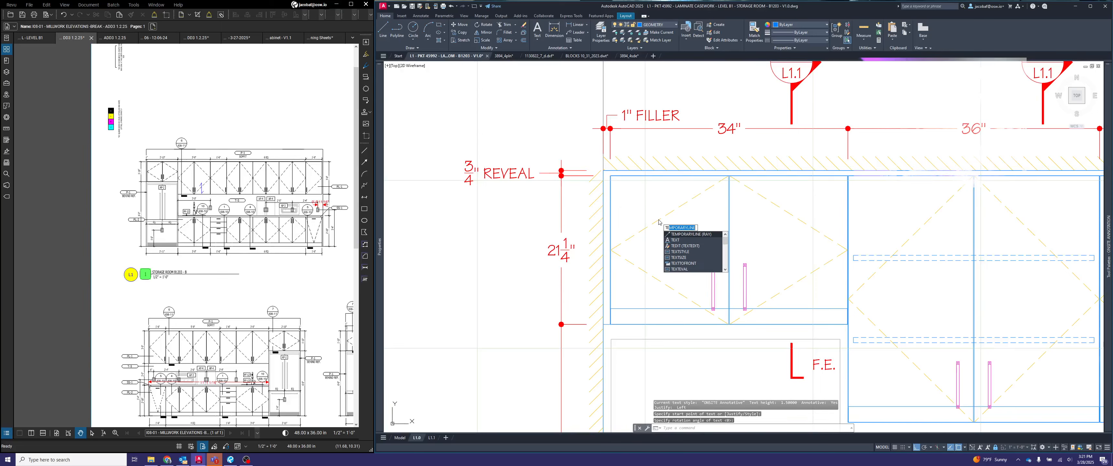
- Place a single-line text asterisk with default rotation in the upper left corner of the 34" upper cabinet's left door
{"action": "left_click", "coordinate": [678, 240]}
{"action": "left_click", "coordinate": [626, 196]}
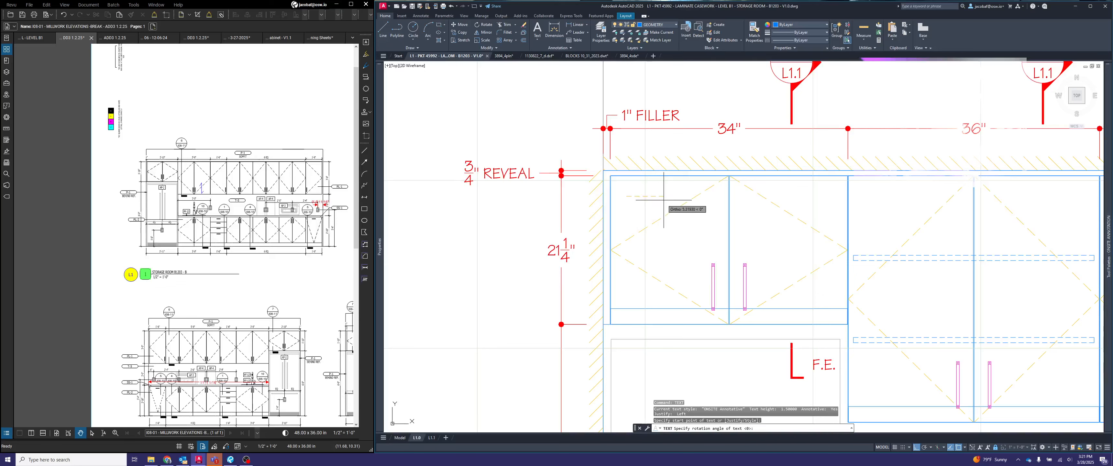
{"action": "key", "text": "Return"}
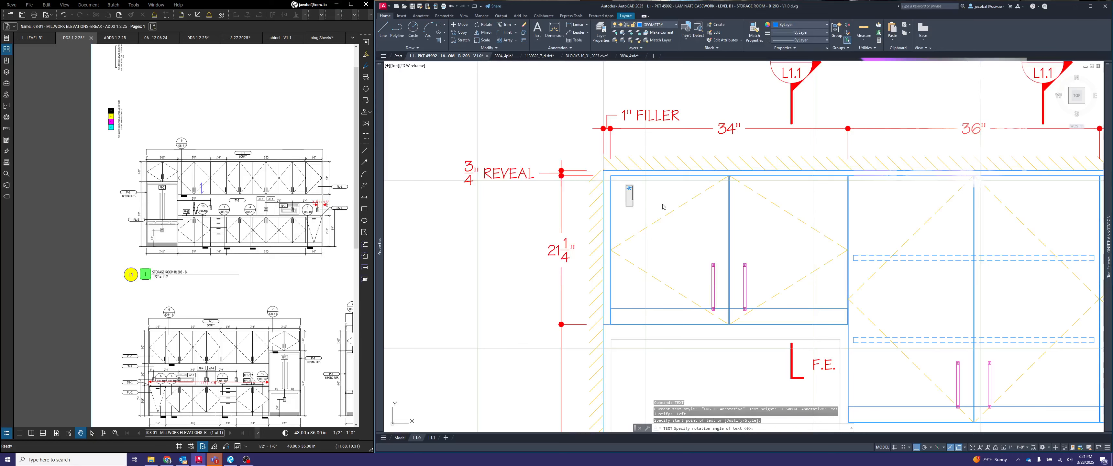
{"action": "key", "text": "Escape"}
{"action": "key", "text": "Escape"}
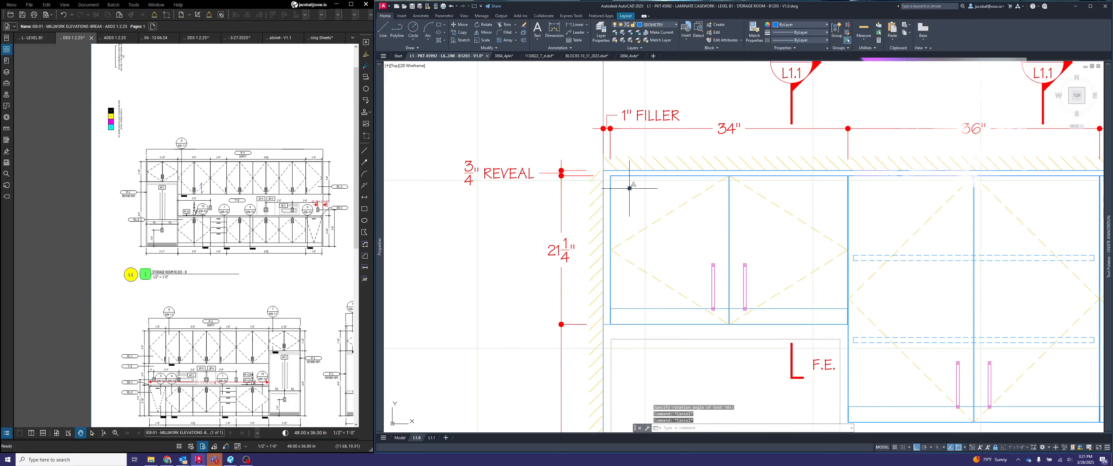
- Scale the asterisk on the 34" upper cabinet door by a factor of 5
{"action": "type", "text": "s"}
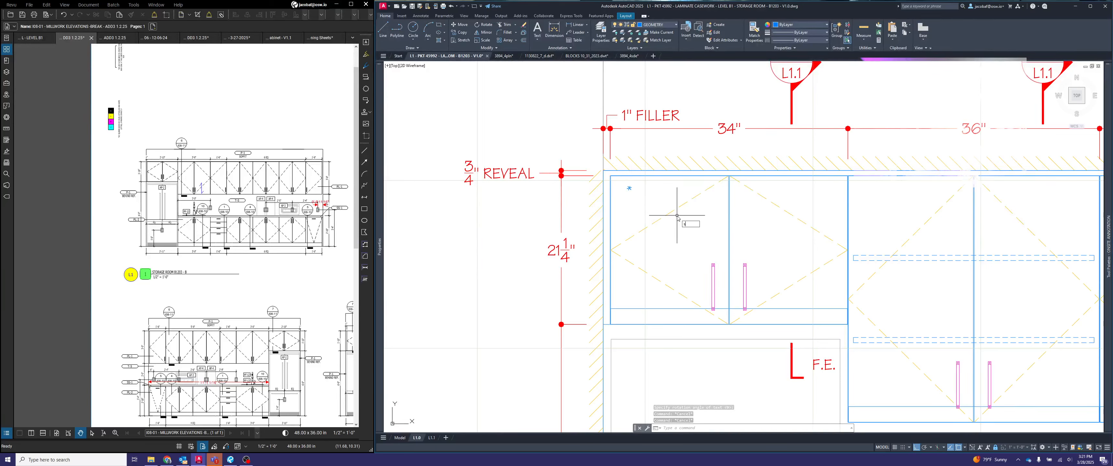
{"action": "type", "text": "CAel"}
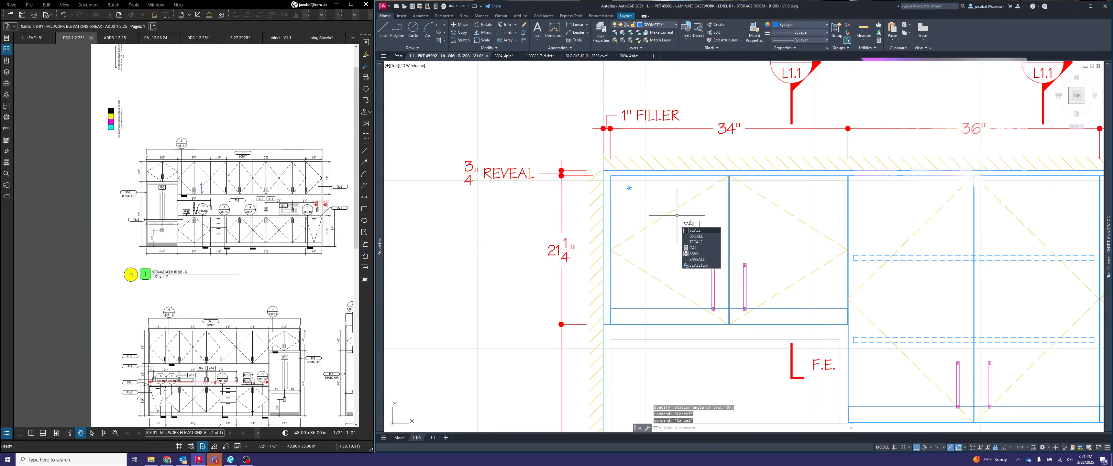
{"action": "left_click", "coordinate": [705, 229]}
{"action": "left_click", "coordinate": [639, 195]}
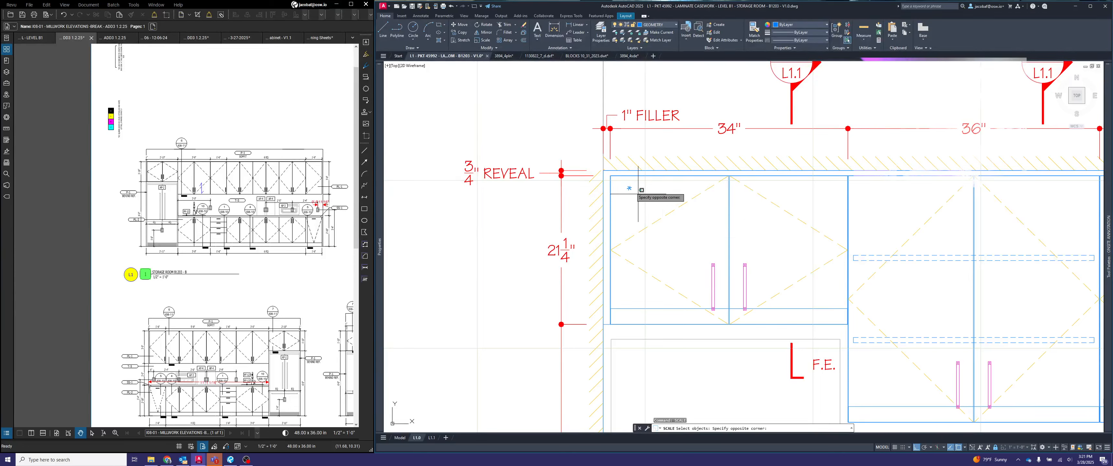
{"action": "left_click", "coordinate": [625, 185]}
{"action": "key", "text": "space"}
{"action": "left_click", "coordinate": [625, 185]}
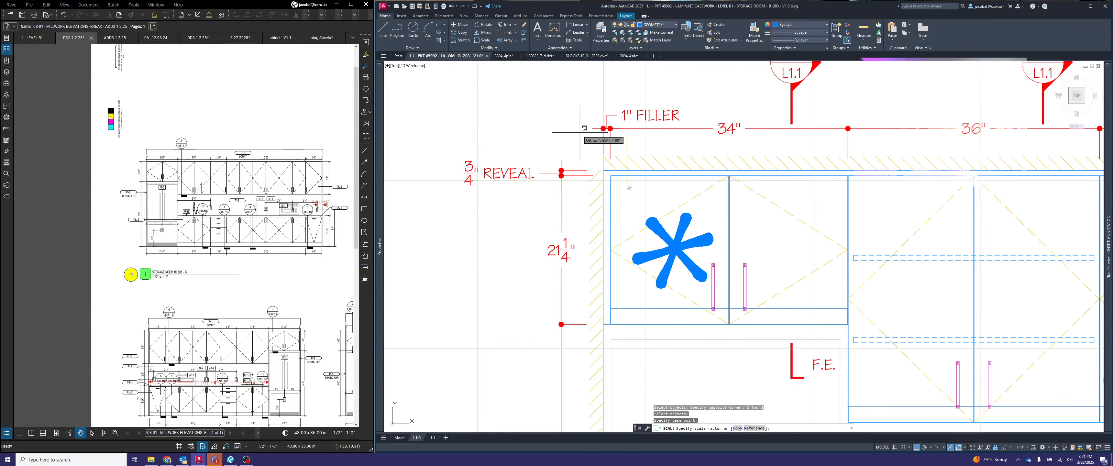
{"action": "type", "text": "5"}
{"action": "key", "text": "Escape"}
{"action": "key", "text": "Escape"}
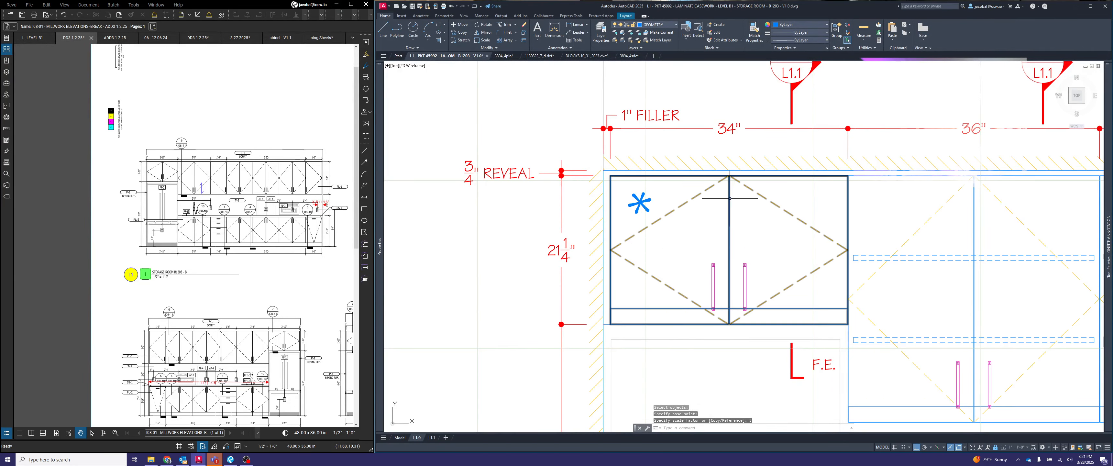
- Turn ortho off and move the enlarged asterisk closer to the upper left corner of the cabinet door
{"action": "type", "text": "m"}
{"action": "key", "text": "Return"}
{"action": "left_click", "coordinate": [680, 228]}
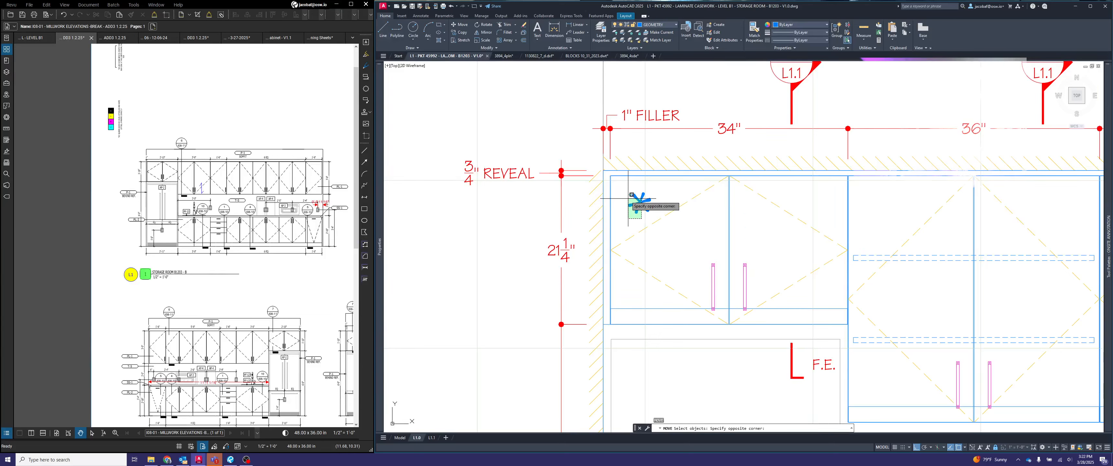
{"action": "left_click", "coordinate": [600, 170]}
{"action": "key", "text": "Return"}
{"action": "left_click", "coordinate": [643, 199]}
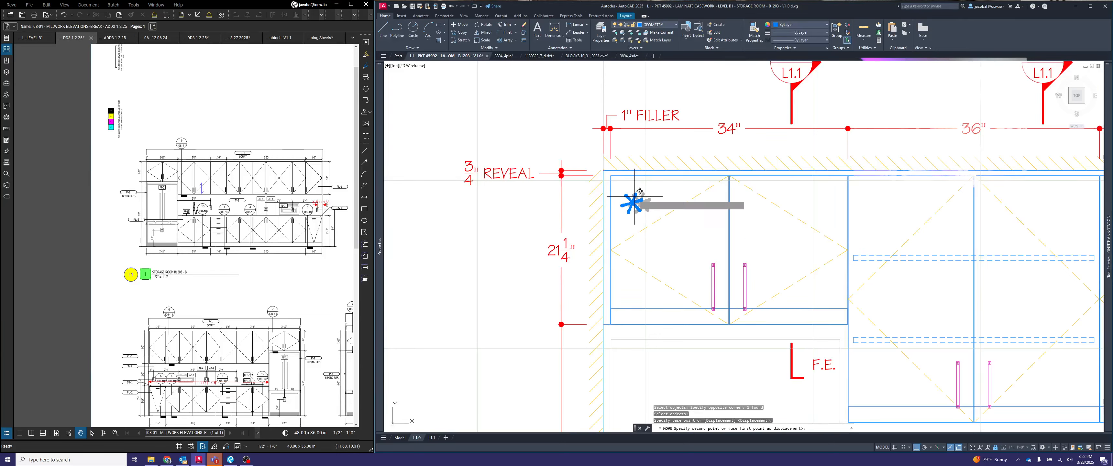
{"action": "key", "text": "F8"}
{"action": "key", "text": "Escape"}
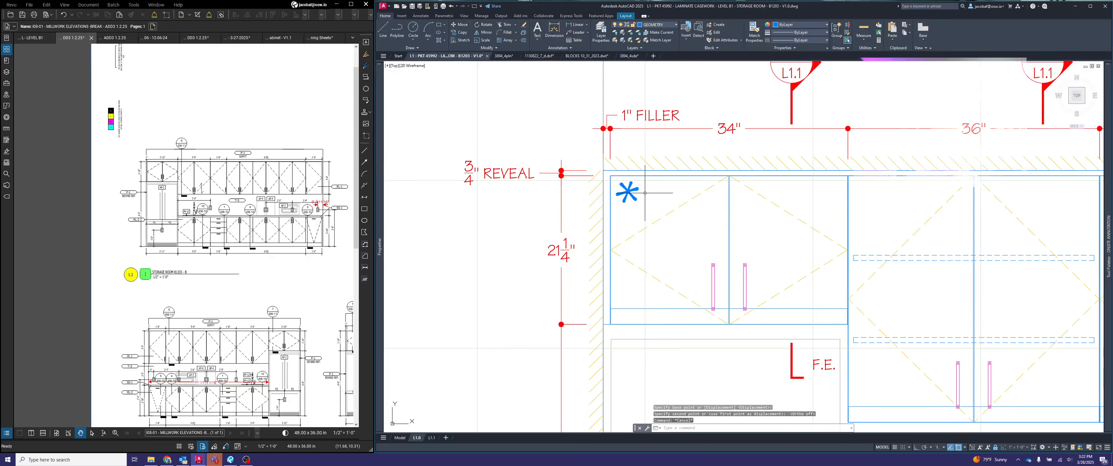
- Change the asterisk's layer to DIMENSION
{"action": "left_click", "coordinate": [635, 207]}
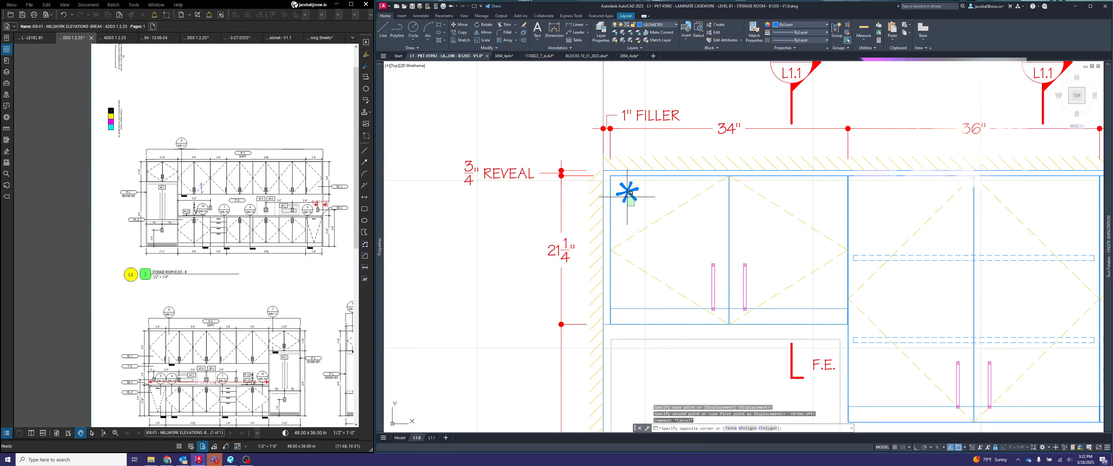
{"action": "left_click", "coordinate": [627, 197]}
{"action": "left_click", "coordinate": [665, 27]}
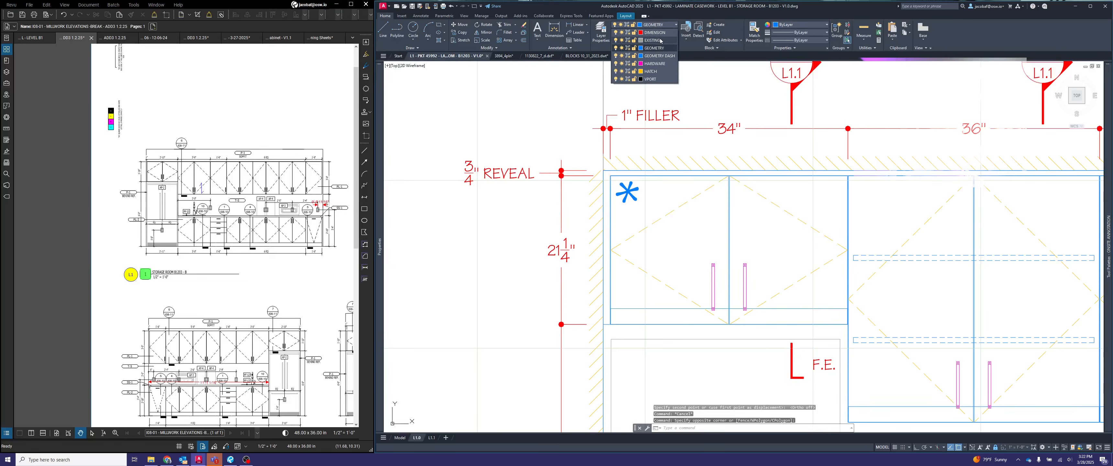
{"action": "left_click", "coordinate": [644, 41]}
{"action": "key", "text": "Escape"}
{"action": "key", "text": "Escape"}
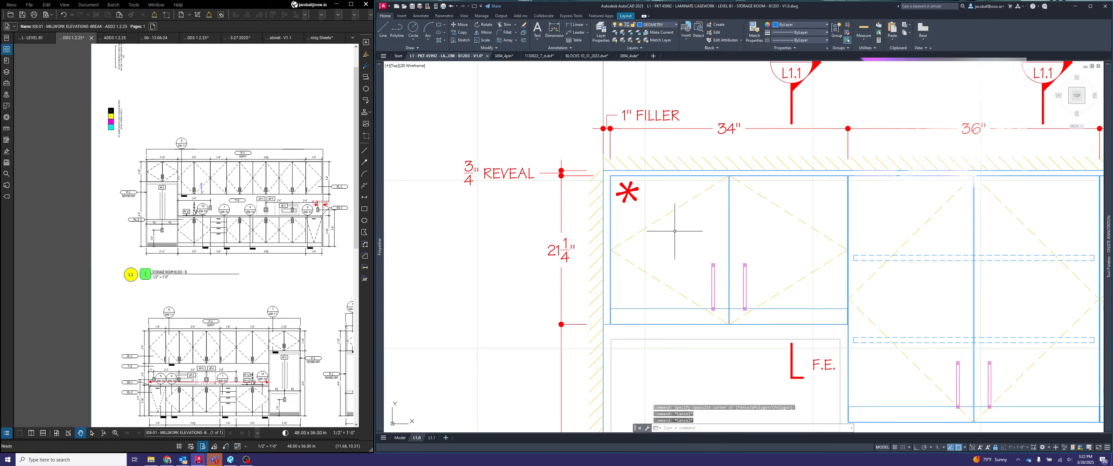
- Copy the asterisk from the 34" upper cabinet to the upper right corner of the 18" upper cabinet's door
{"action": "key", "text": "Return"}
{"action": "left_click", "coordinate": [633, 210]}
{"action": "left_click", "coordinate": [625, 194]}
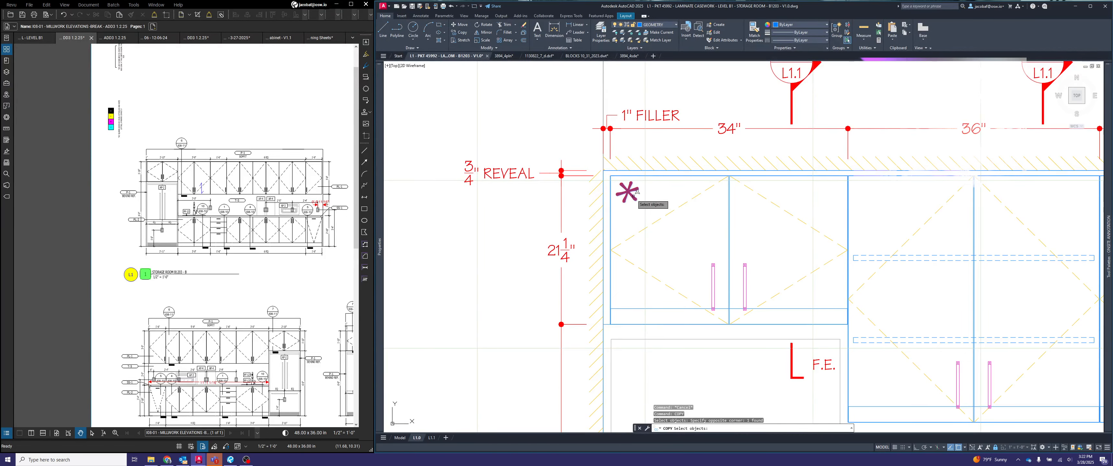
{"action": "key", "text": "Return"}
{"action": "left_click", "coordinate": [628, 193]}
{"action": "scroll", "coordinate": [628, 194], "scroll_direction": "down", "scroll_amount": 6}
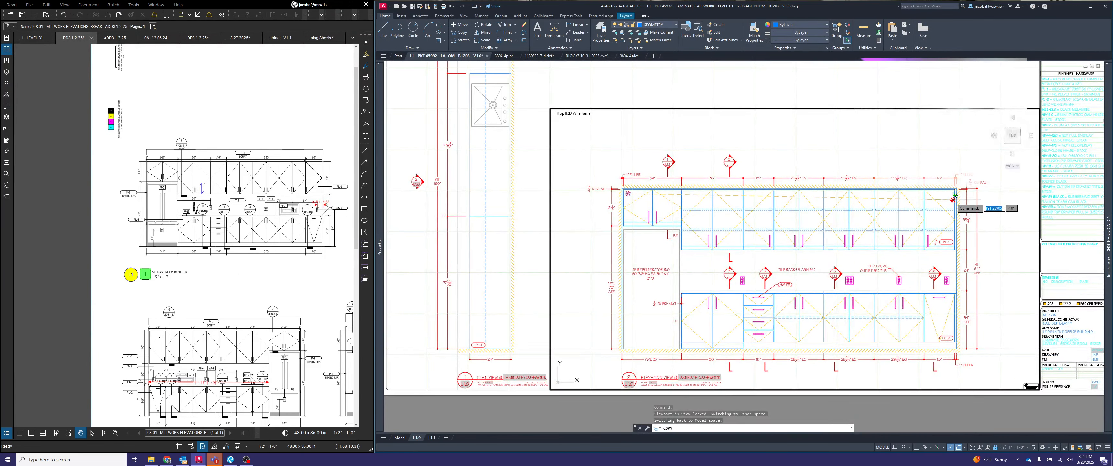
{"action": "scroll", "coordinate": [965, 192], "scroll_direction": "up", "scroll_amount": 6}
{"action": "left_click", "coordinate": [963, 191]}
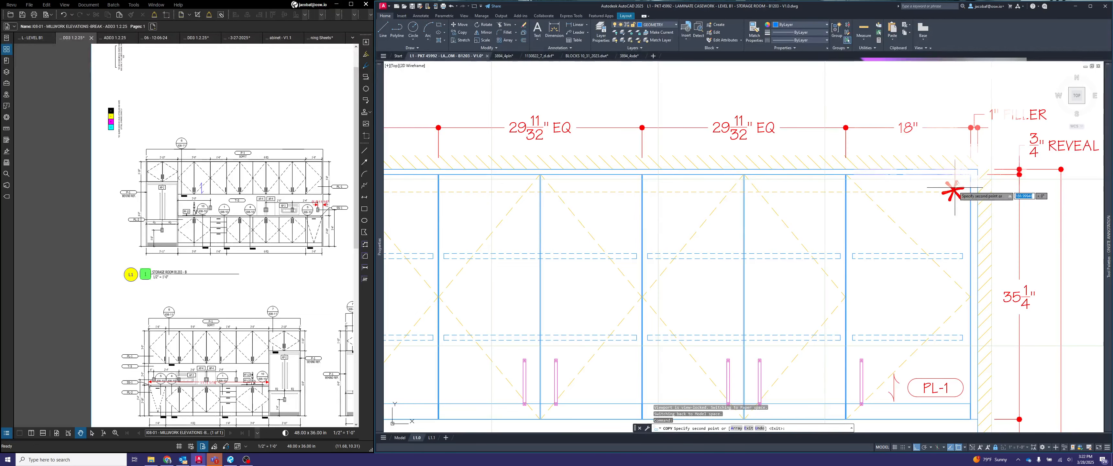
{"action": "key", "text": "Return"}
- Copy the note "ALL ADJ SHELVES ON HW-11 SHELF PINS SPACED 32MM ON CENTER" below the last entry in the sheet's GENERAL NOTES list
{"action": "scroll", "coordinate": [956, 177], "scroll_direction": "down", "scroll_amount": 5}
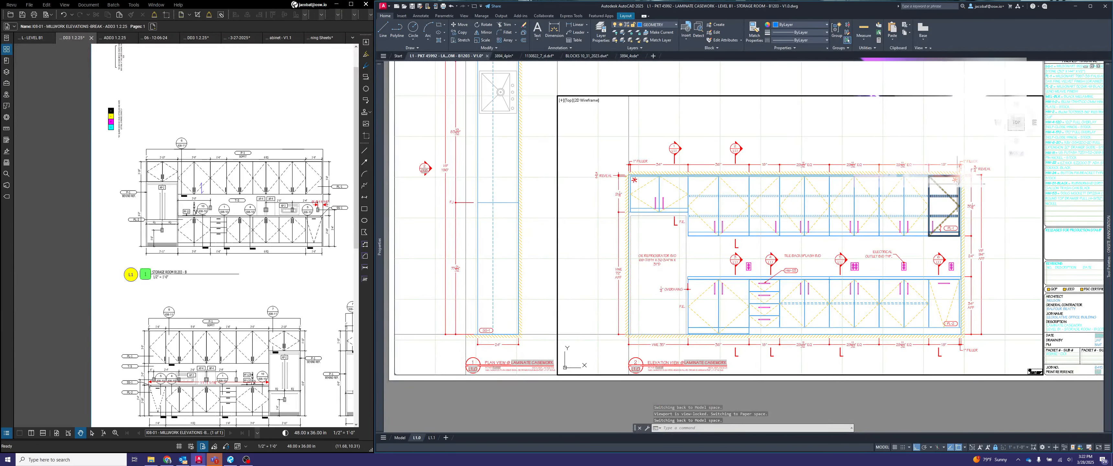
{"action": "scroll", "coordinate": [929, 205], "scroll_direction": "down", "scroll_amount": 2}
{"action": "scroll", "coordinate": [1055, 99], "scroll_direction": "up", "scroll_amount": 8}
{"action": "type", "text": "co"}
{"action": "key", "text": "Return"}
{"action": "left_click", "coordinate": [839, 240]}
{"action": "key", "text": "Return"}
{"action": "left_click", "coordinate": [786, 229]}
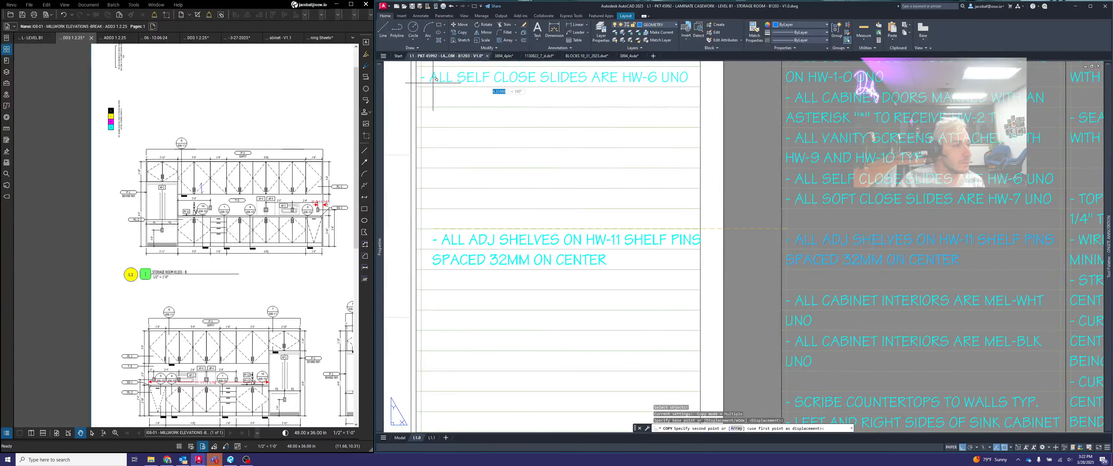
{"action": "left_click", "coordinate": [422, 86]}
{"action": "key", "text": "Return"}
- Copy the note "ALL CABINET INTERIORS ARE MEL-BLK UNO" onto the line below the adjustable shelves note in the GENERAL NOTES list
{"action": "middle_click_drag", "start_coordinate": [541, 174], "coordinate": [676, 229]}
{"action": "scroll", "coordinate": [776, 303], "scroll_direction": "down", "scroll_amount": 4}
{"action": "key", "text": "Return"}
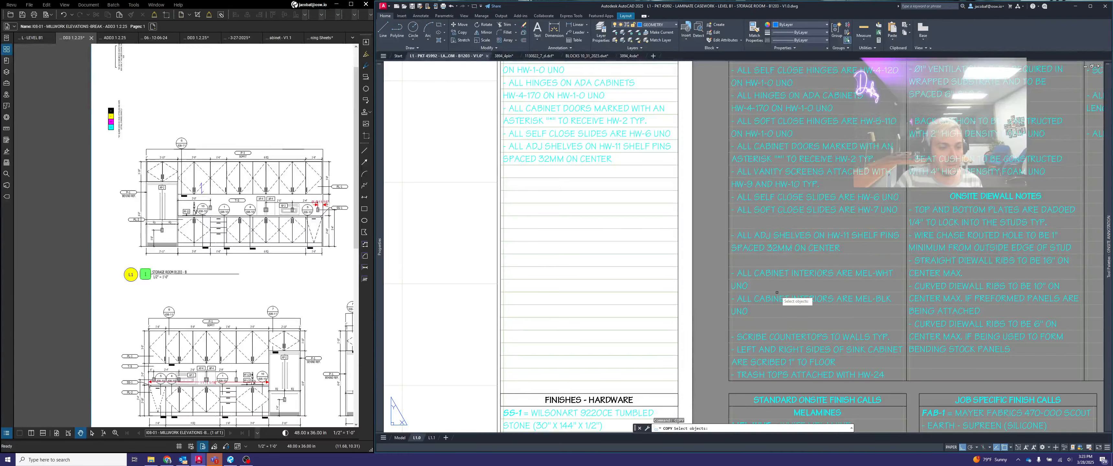
{"action": "scroll", "coordinate": [782, 298], "scroll_direction": "up", "scroll_amount": 4}
{"action": "left_click", "coordinate": [782, 298]}
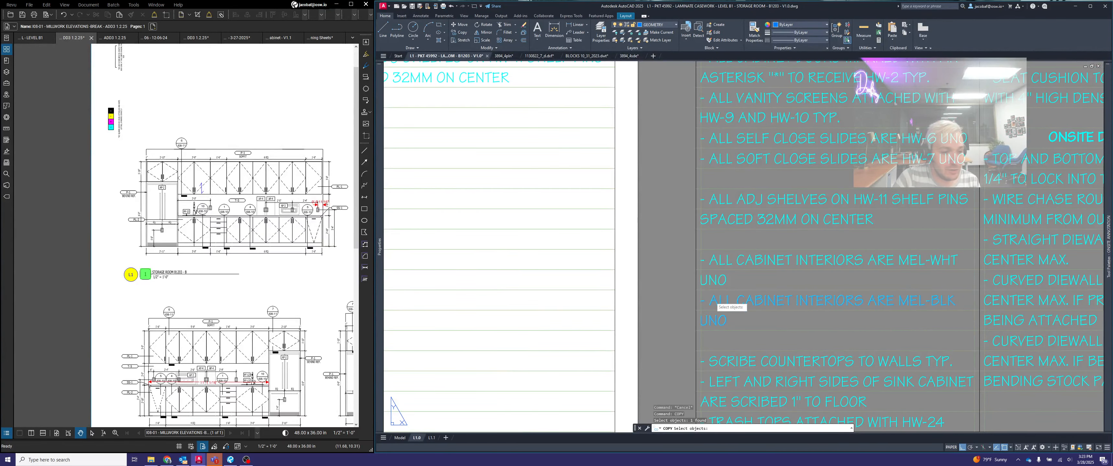
{"action": "key", "text": "Return"}
{"action": "left_click", "coordinate": [702, 291]}
{"action": "scroll", "coordinate": [615, 227], "scroll_direction": "down", "scroll_amount": 4}
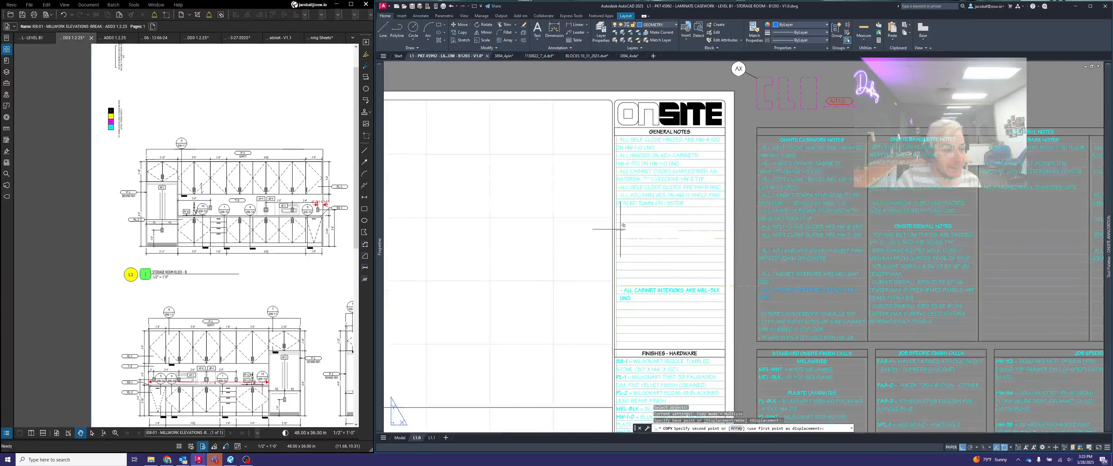
{"action": "scroll", "coordinate": [615, 216], "scroll_direction": "up", "scroll_amount": 4}
{"action": "left_click", "coordinate": [619, 199]}
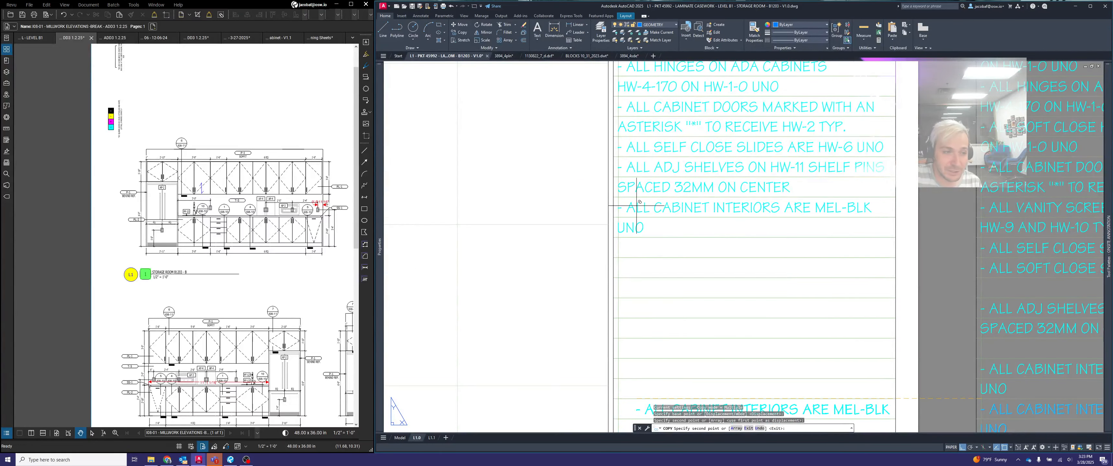
{"action": "key", "text": "Escape"}
- Check the sheet's FINISHES - HARDWARE list and the remaining standard casework notes for entries that still apply
{"action": "scroll", "coordinate": [714, 208], "scroll_direction": "down", "scroll_amount": 2}
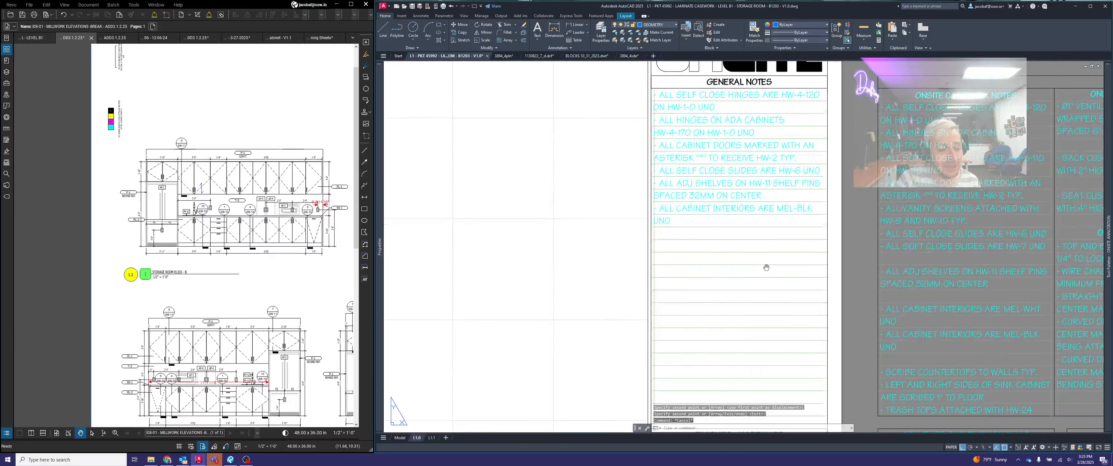
{"action": "middle_click_drag", "start_coordinate": [765, 266], "coordinate": [690, 99]}
{"action": "middle_click_drag", "start_coordinate": [719, 251], "coordinate": [706, 131]}
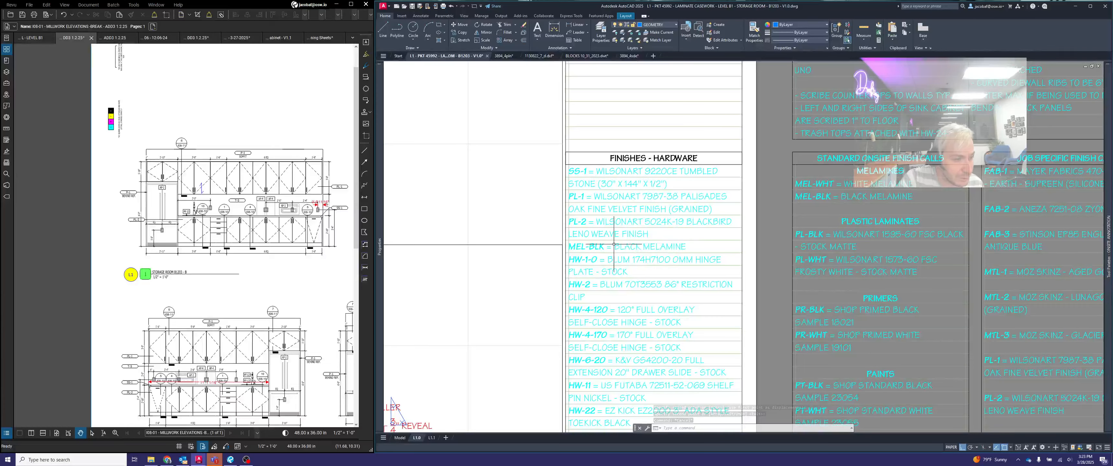
{"action": "middle_click_drag", "start_coordinate": [664, 227], "coordinate": [667, 405]}
{"action": "mouse_move", "coordinate": [692, 208]}
{"action": "middle_mouse_down"}
{"action": "mouse_move", "coordinate": [694, 240]}
{"action": "mouse_move", "coordinate": [718, 245]}
{"action": "mouse_move", "coordinate": [648, 228]}
{"action": "middle_mouse_up"}
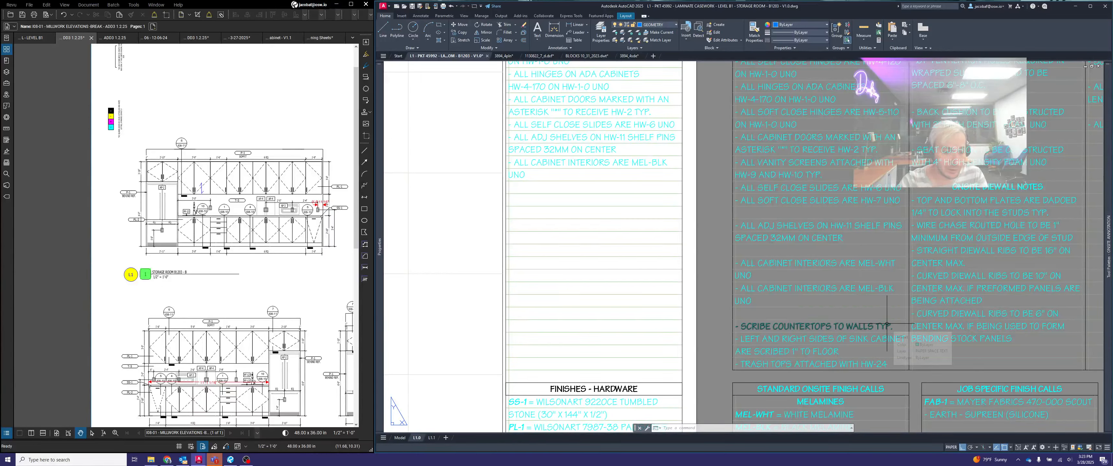
{"action": "key", "text": "Escape"}
{"action": "key", "text": "Escape"}
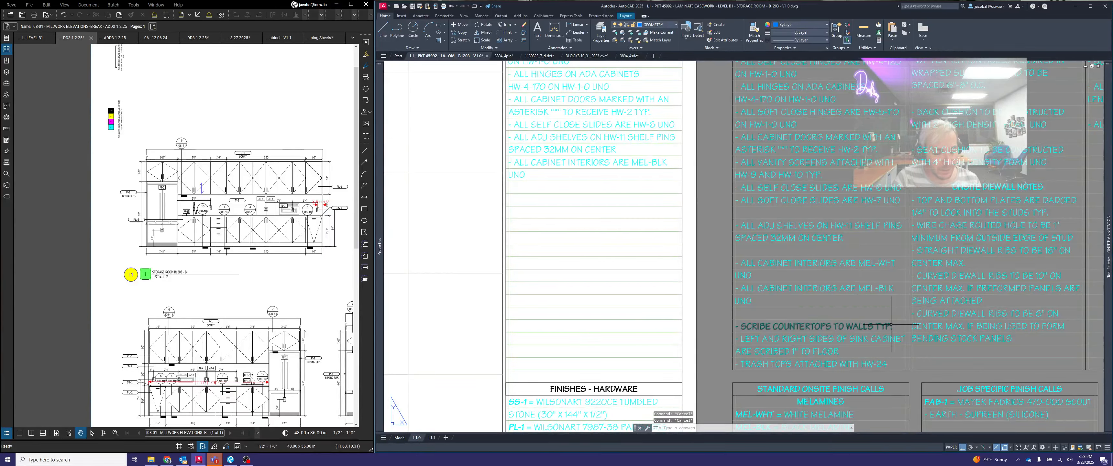
- Copy the sink cabinet sides scribe note and the "TRASH TOPS ATTACHED WITH HW-24" note below the cabinet interiors note in GENERAL NOTES
{"action": "type", "text": "copy"}
{"action": "key", "text": "Return"}
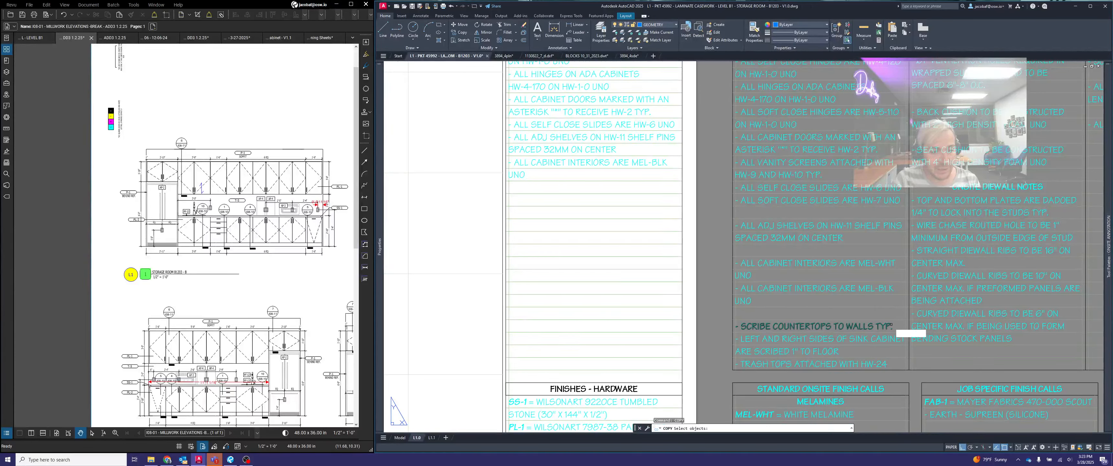
{"action": "left_click", "coordinate": [900, 337]}
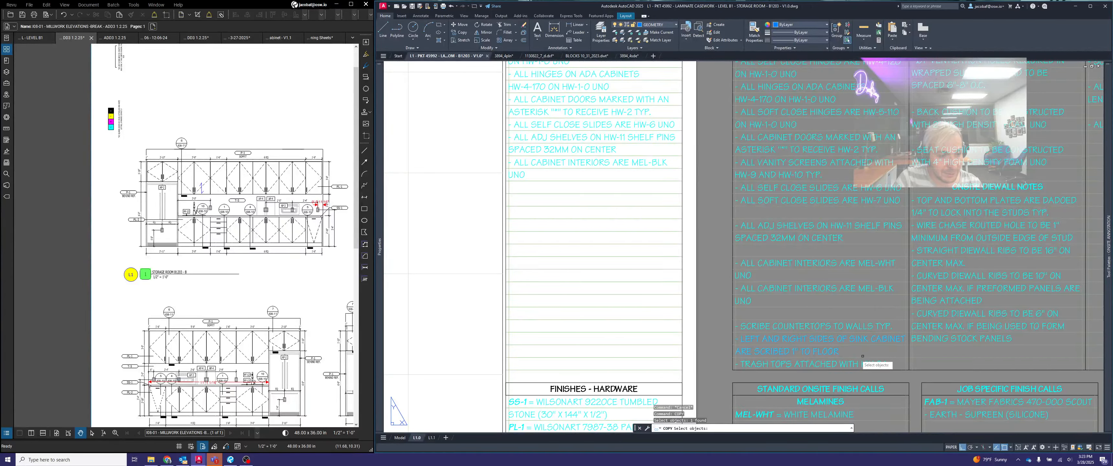
{"action": "scroll", "coordinate": [802, 365], "scroll_direction": "up", "scroll_amount": 2}
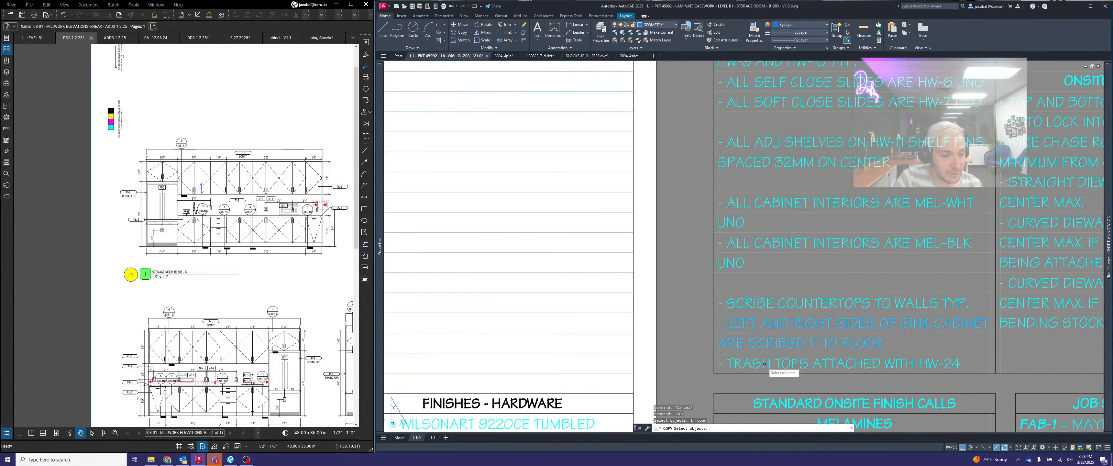
{"action": "left_click", "coordinate": [770, 366]}
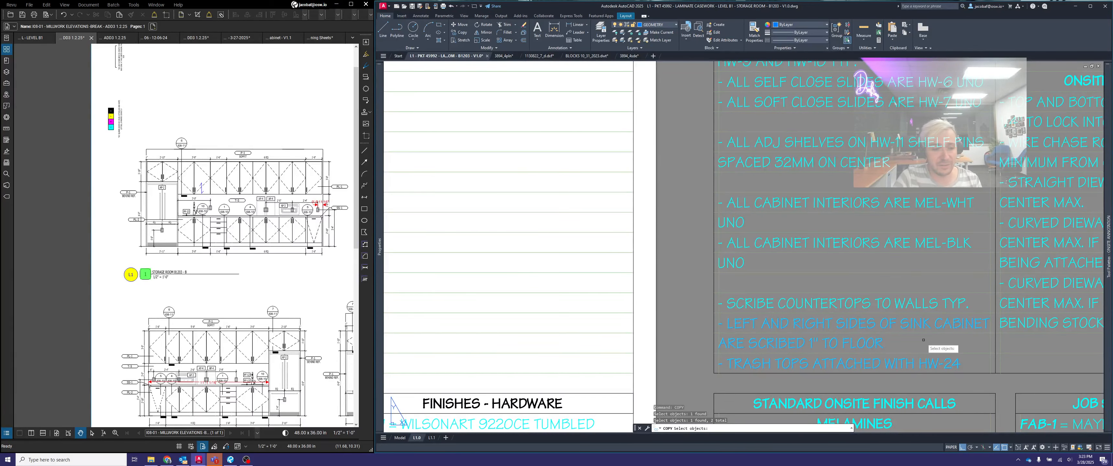
{"action": "key", "text": "Return"}
{"action": "scroll", "coordinate": [706, 312], "scroll_direction": "up", "scroll_amount": 2}
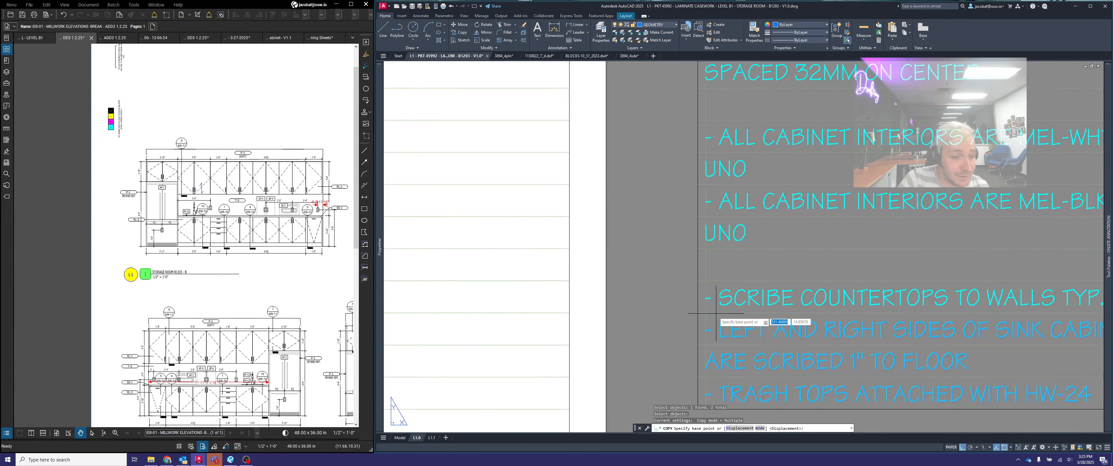
{"action": "left_click", "coordinate": [706, 312]}
{"action": "scroll", "coordinate": [704, 303], "scroll_direction": "down", "scroll_amount": 2}
{"action": "scroll", "coordinate": [527, 172], "scroll_direction": "up", "scroll_amount": 2}
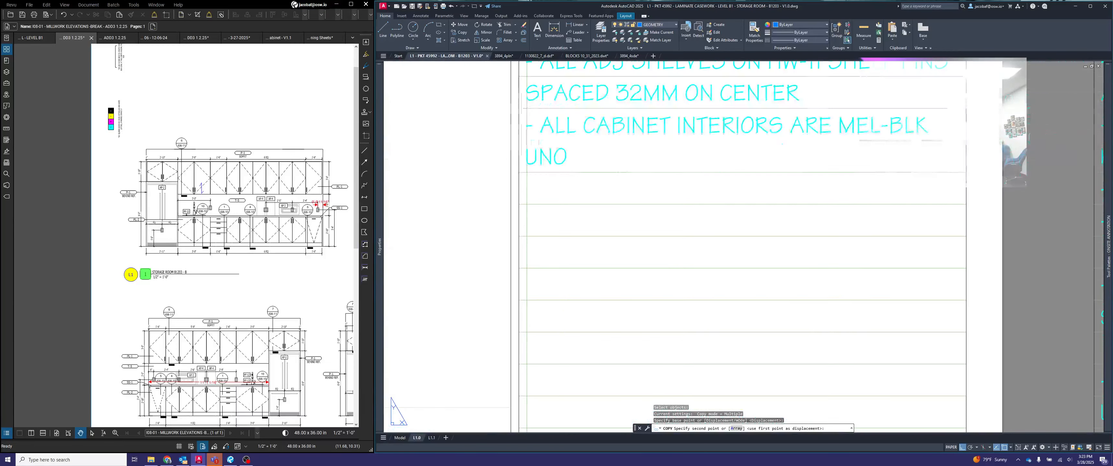
{"action": "left_click", "coordinate": [527, 172]}
{"action": "scroll", "coordinate": [665, 216], "scroll_direction": "down", "scroll_amount": 2}
{"action": "key", "text": "Escape"}
- Look through the standard banquette, diewall and base notes for further notes that apply to this sheet
{"action": "scroll", "coordinate": [716, 229], "scroll_direction": "down", "scroll_amount": 1}
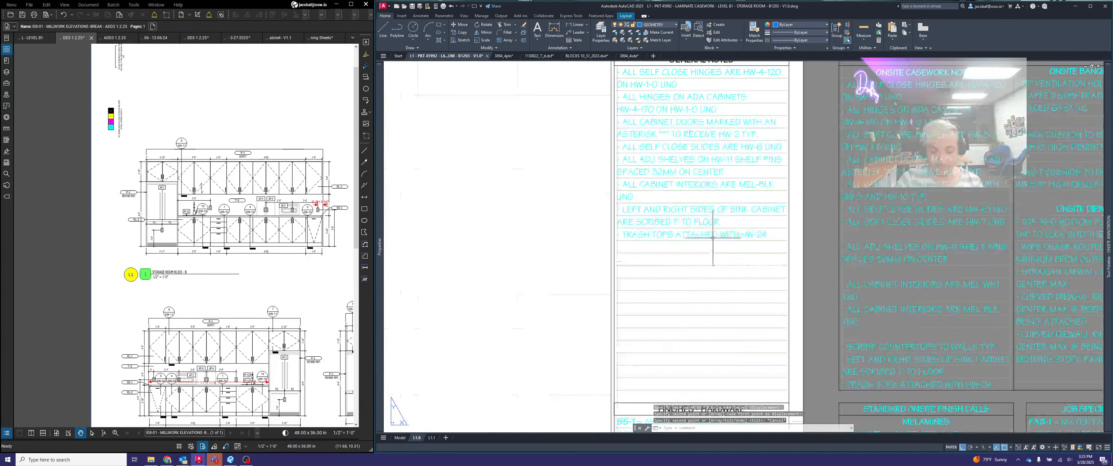
{"action": "scroll", "coordinate": [872, 258], "scroll_direction": "down", "scroll_amount": 2}
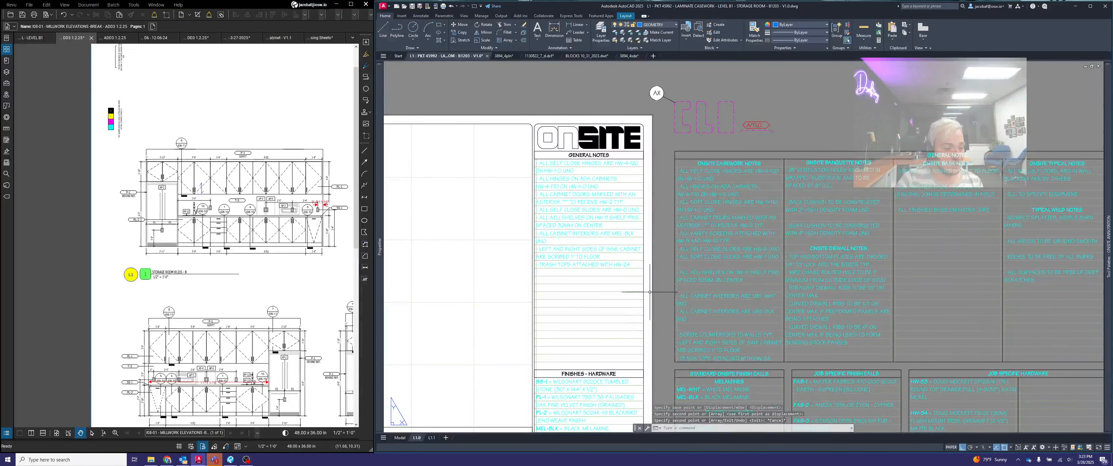
{"action": "scroll", "coordinate": [805, 179], "scroll_direction": "up", "scroll_amount": 2}
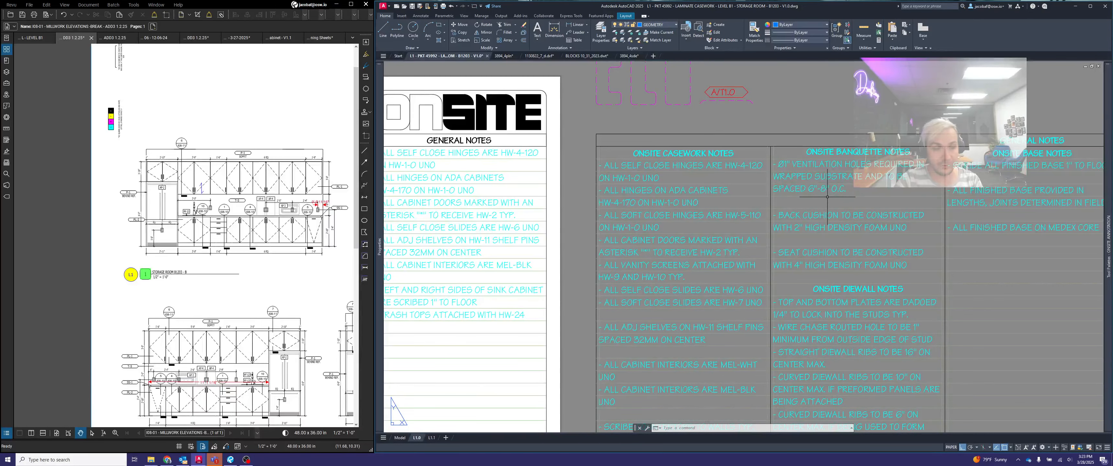
{"action": "middle_click_drag", "start_coordinate": [858, 218], "coordinate": [754, 119]}
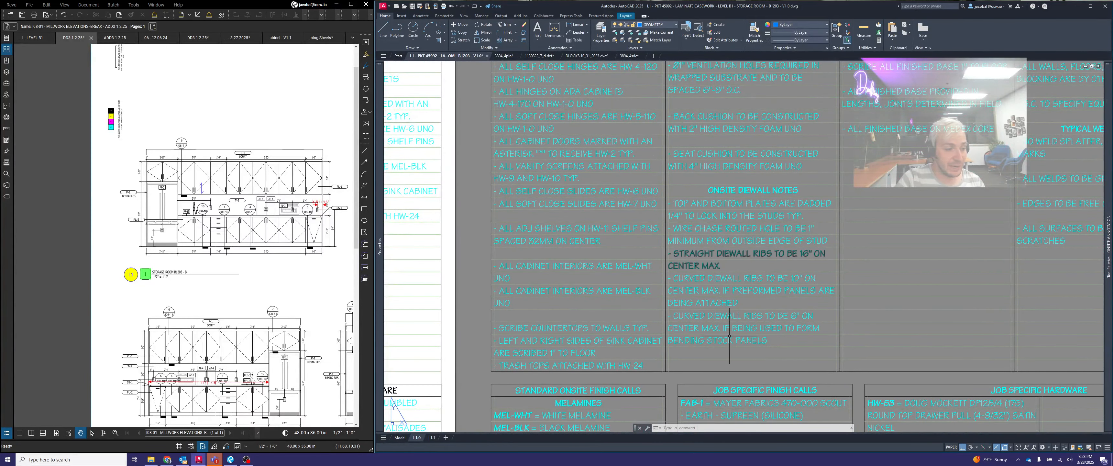
{"action": "middle_click_drag", "start_coordinate": [765, 205], "coordinate": [759, 311]}
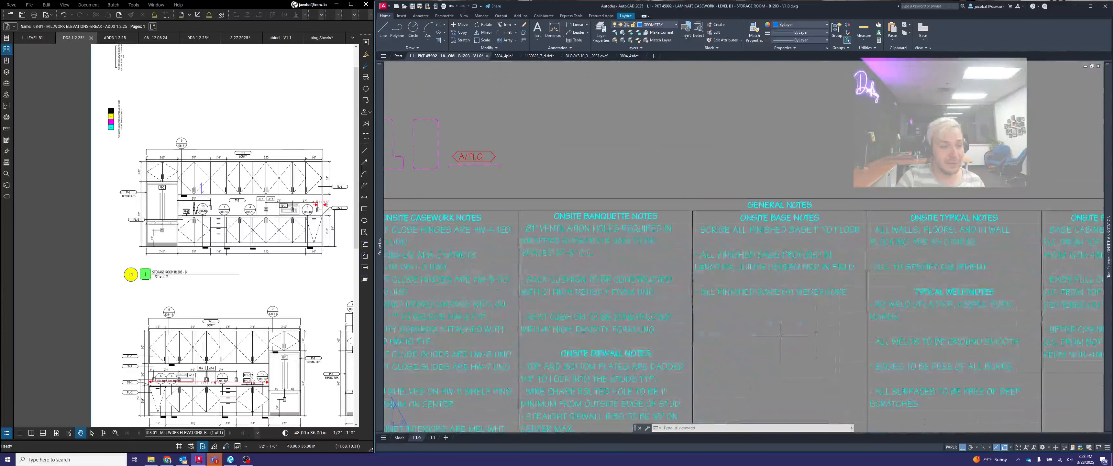
{"action": "scroll", "coordinate": [752, 298], "scroll_direction": "up", "scroll_amount": 5}
{"action": "key", "text": "Escape"}
{"action": "key", "text": "Escape"}
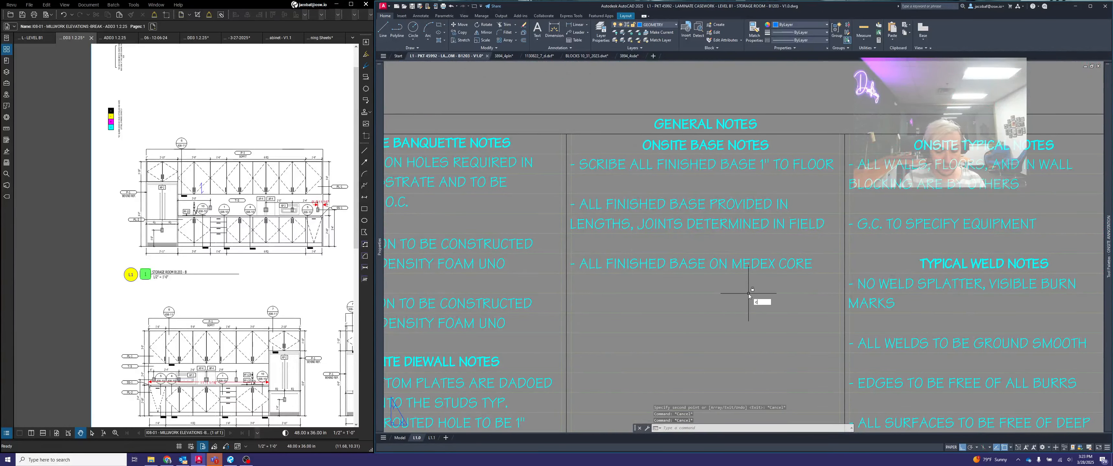
- Copy the three ONSITE BASE NOTES on finished base below the trash tops note in the sheet's GENERAL NOTES list
{"action": "type", "text": "cop"}
{"action": "key", "text": "Return"}
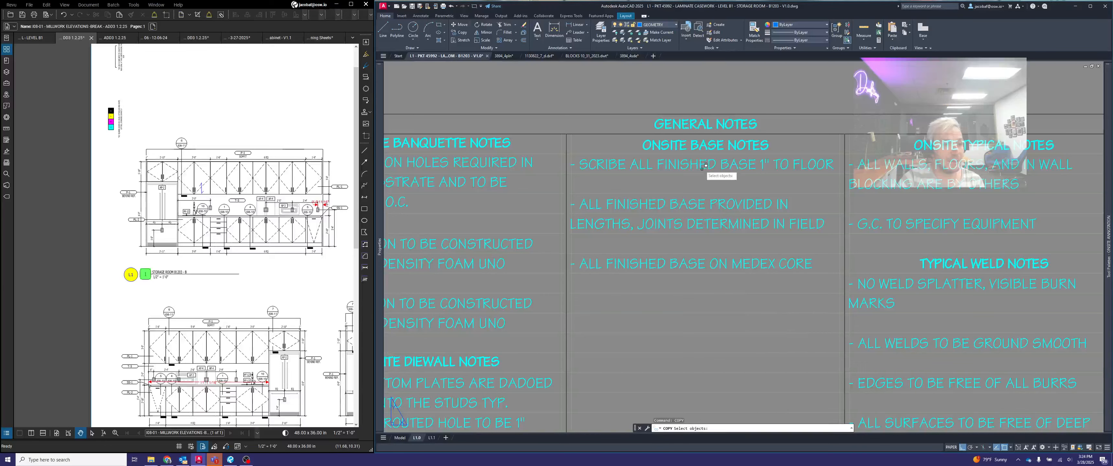
{"action": "left_click", "coordinate": [702, 166]}
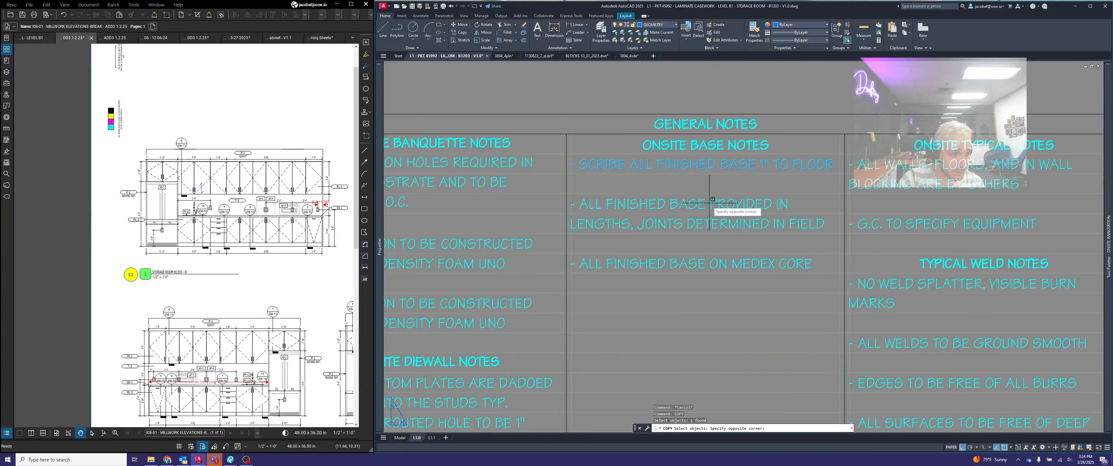
{"action": "left_click", "coordinate": [735, 202]}
{"action": "left_click", "coordinate": [682, 206]}
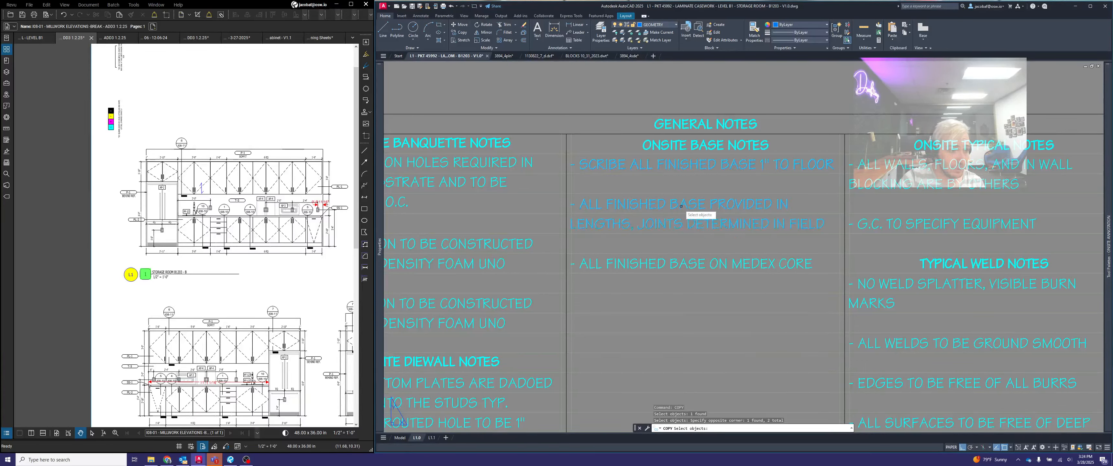
{"action": "left_click", "coordinate": [725, 263]}
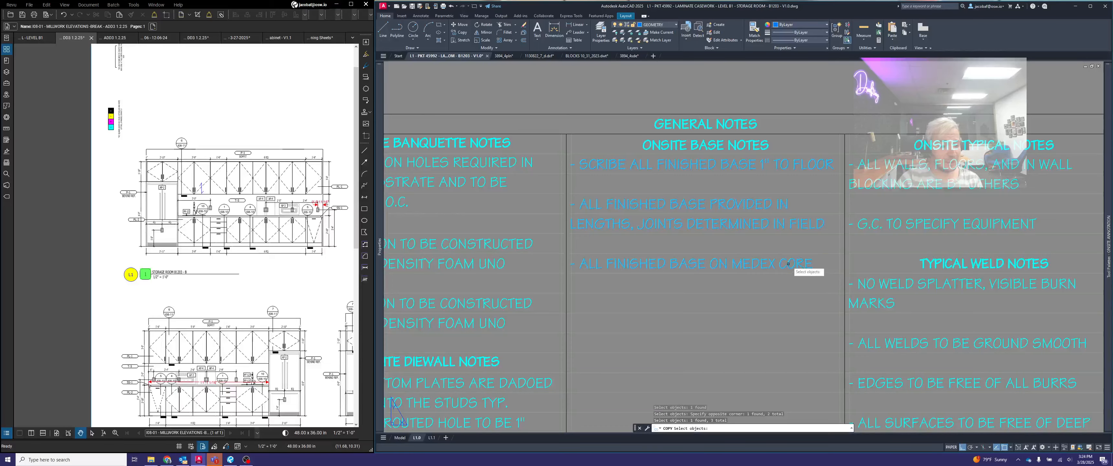
{"action": "key", "text": "Return"}
{"action": "left_click", "coordinate": [571, 154]}
{"action": "scroll", "coordinate": [814, 177], "scroll_direction": "down", "scroll_amount": 4}
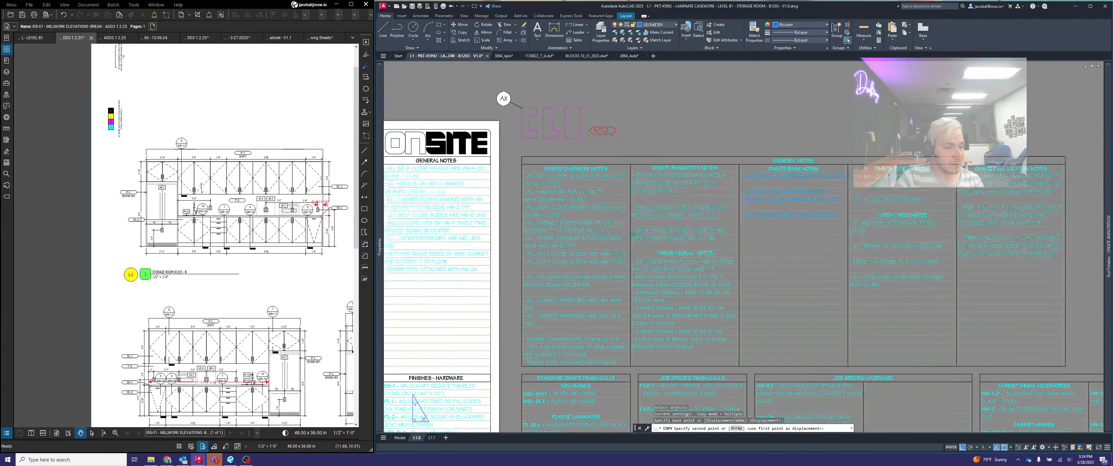
{"action": "scroll", "coordinate": [588, 223], "scroll_direction": "up", "scroll_amount": 5}
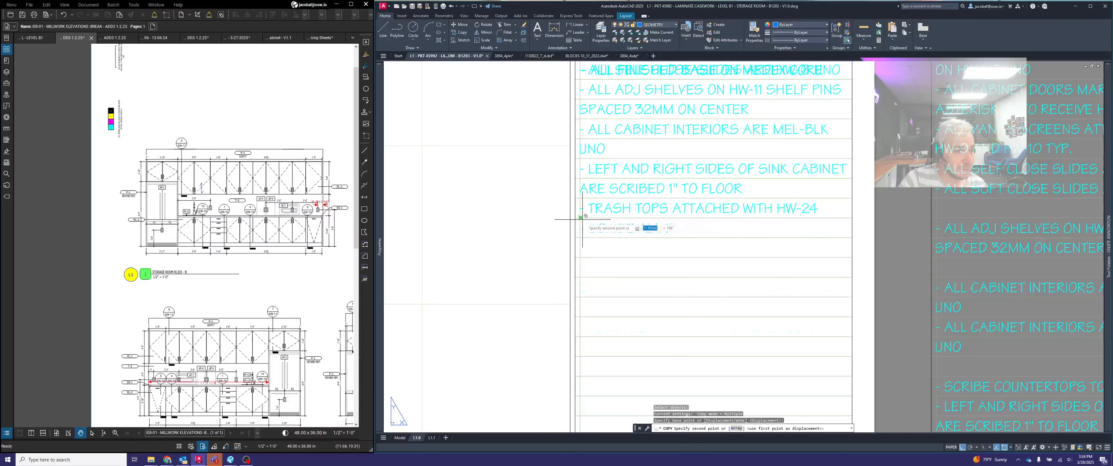
{"action": "left_click", "coordinate": [582, 220]}
{"action": "key", "text": "Escape"}
- Move the "ALL FINISHED BASE PROVIDED IN LENGTHS" note up one line, directly below the finished base scribe note
{"action": "type", "text": "m"}
{"action": "key", "text": "Return"}
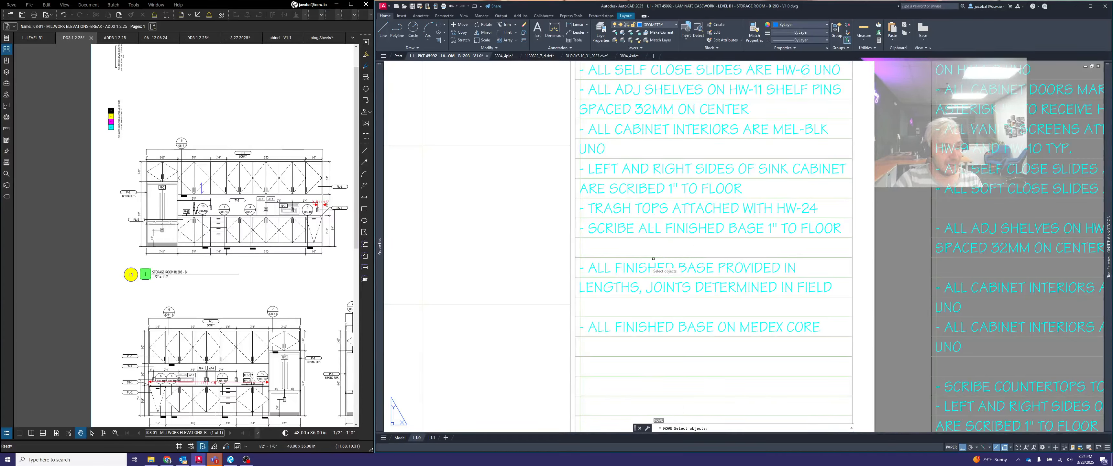
{"action": "left_click", "coordinate": [668, 270]}
{"action": "key", "text": "Return"}
{"action": "left_click", "coordinate": [853, 256]}
{"action": "left_click", "coordinate": [853, 239]}
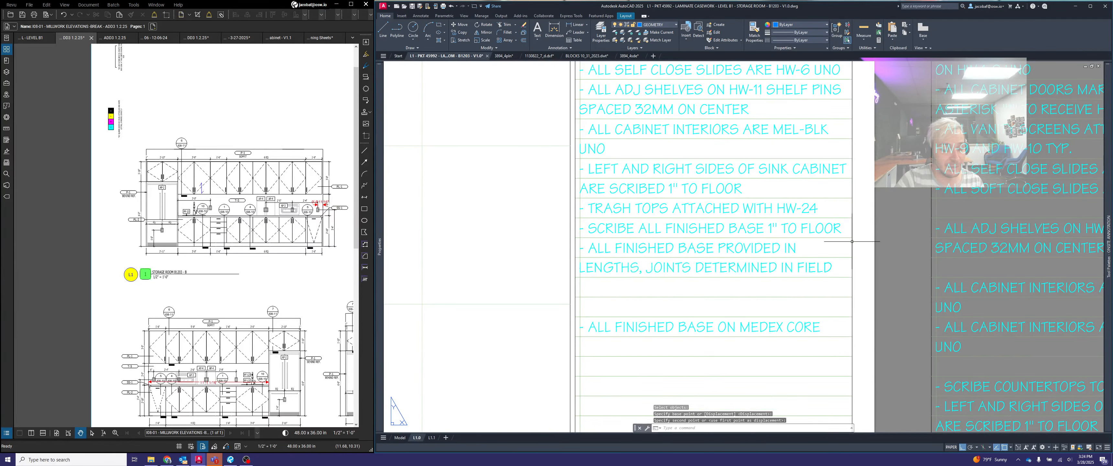
- Move the "ALL FINISHED BASE ON MEDEX CORE" note up two lines, directly below the finished base lengths note
{"action": "key", "text": "space"}
{"action": "left_click", "coordinate": [842, 336]}
{"action": "left_click", "coordinate": [789, 299]}
{"action": "key", "text": "space"}
{"action": "left_click", "coordinate": [846, 319]}
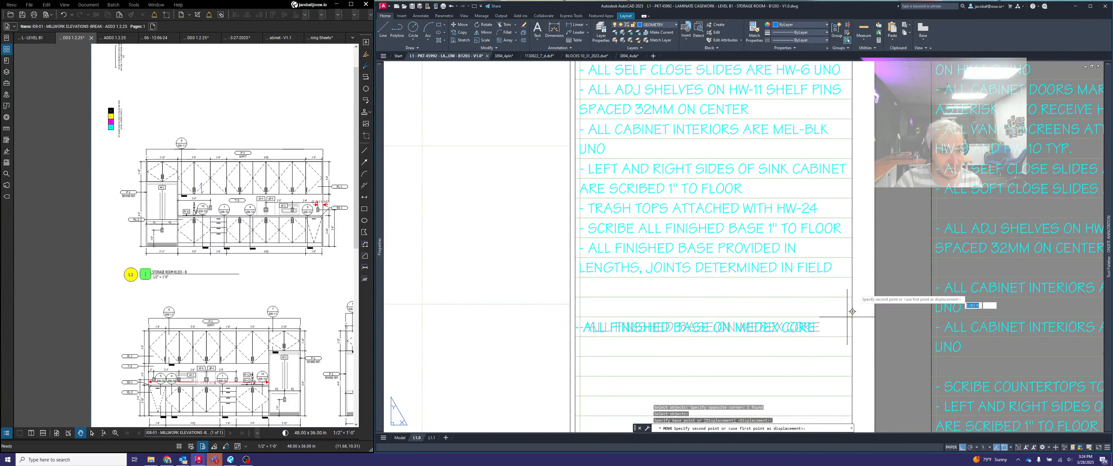
{"action": "left_click", "coordinate": [846, 279]}
{"action": "key", "text": "Escape"}
{"action": "scroll", "coordinate": [750, 276], "scroll_direction": "down", "scroll_amount": 4}
{"action": "scroll", "coordinate": [749, 276], "scroll_direction": "up", "scroll_amount": 5}
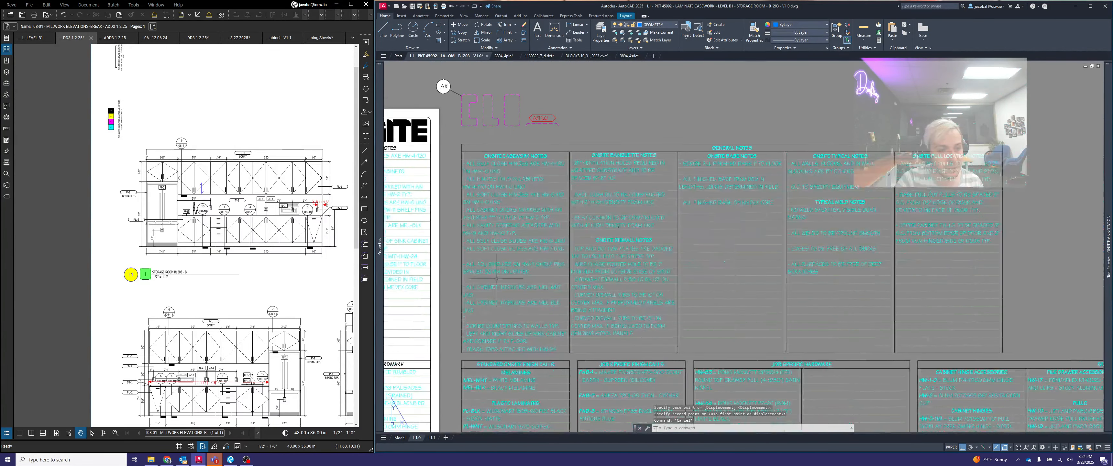
- Copy the "ALL WALLS, FLOORS, AND IN WALL BLOCKING ARE BY OTHERS" note below the Medex core note in the sheet's GENERAL NOTES list
{"action": "key", "text": "Escape"}
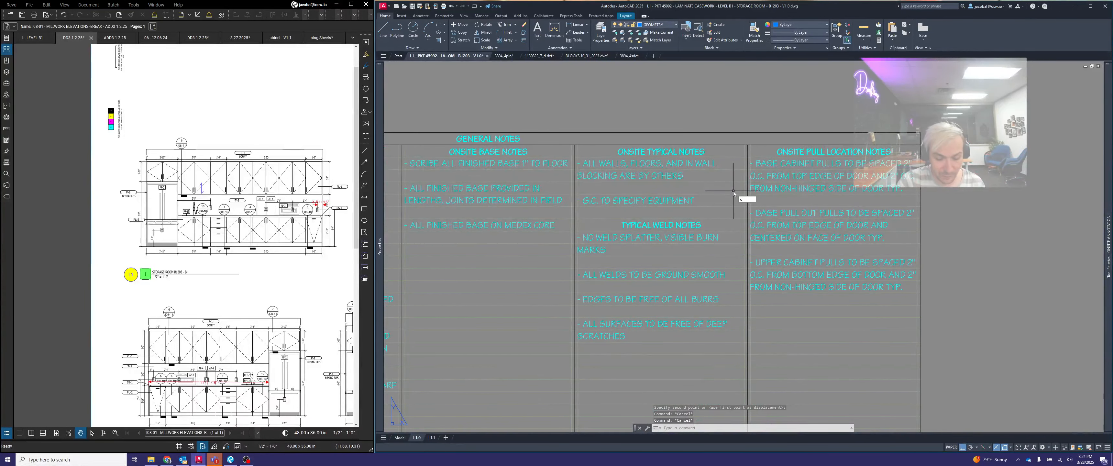
{"action": "type", "text": "co"}
{"action": "key", "text": "space"}
{"action": "scroll", "coordinate": [550, 162], "scroll_direction": "up", "scroll_amount": 2}
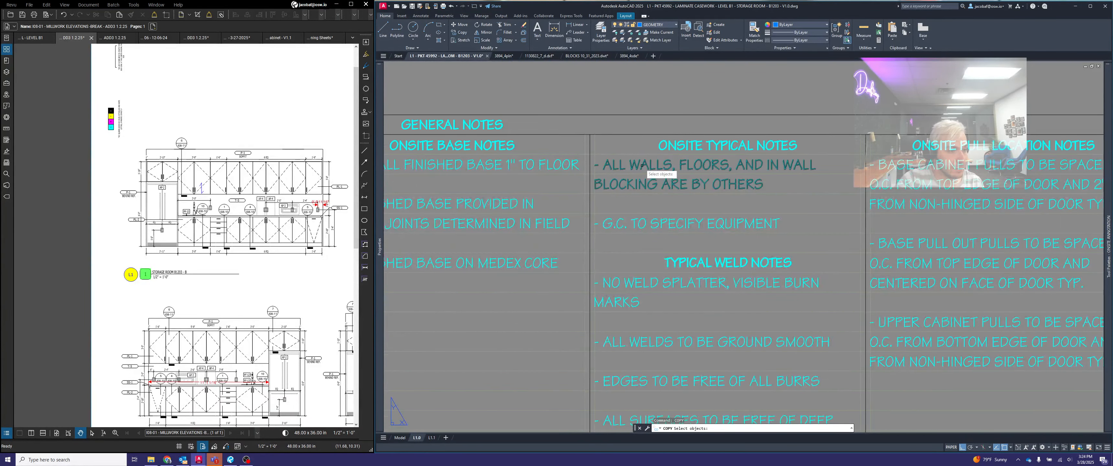
{"action": "left_click", "coordinate": [642, 164]}
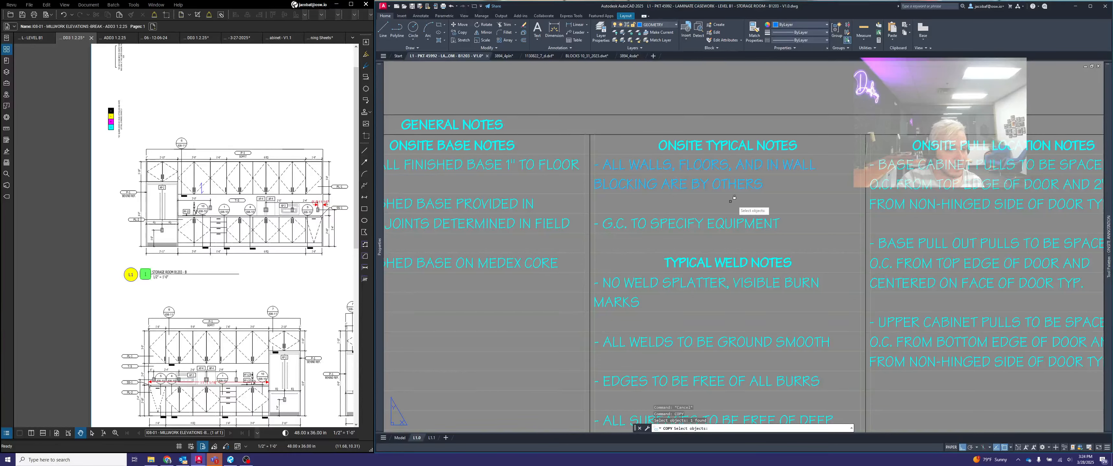
{"action": "key", "text": "space"}
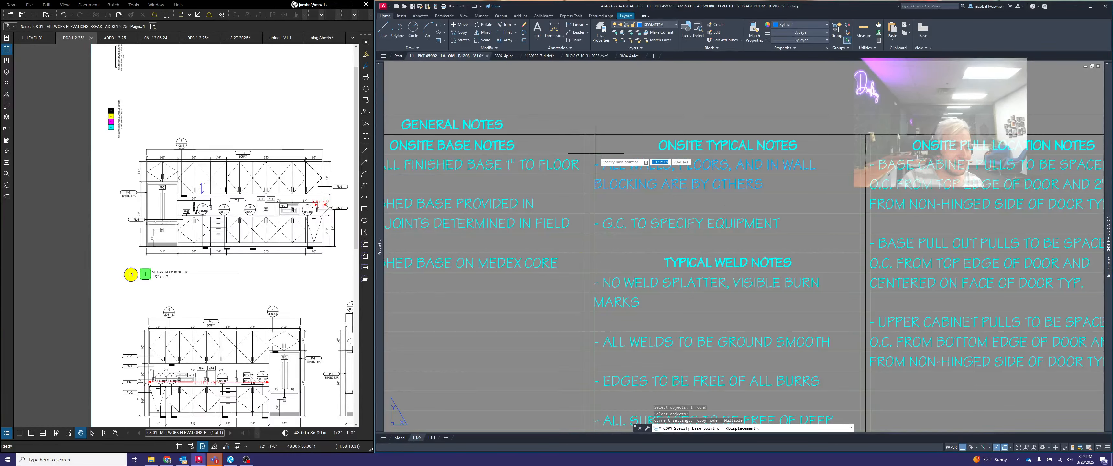
{"action": "left_click", "coordinate": [595, 154]}
{"action": "scroll", "coordinate": [775, 168], "scroll_direction": "down", "scroll_amount": 4}
{"action": "scroll", "coordinate": [704, 249], "scroll_direction": "up", "scroll_amount": 6}
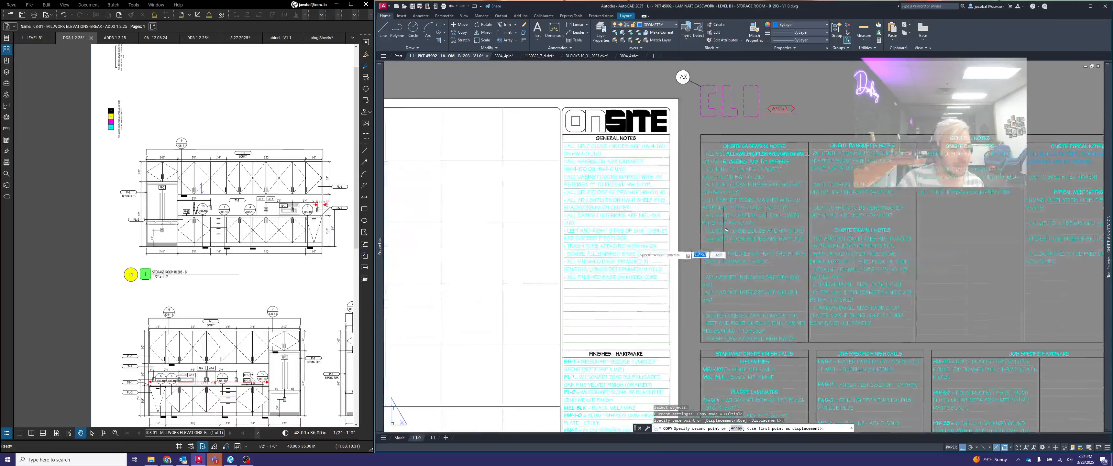
{"action": "left_click", "coordinate": [617, 274]}
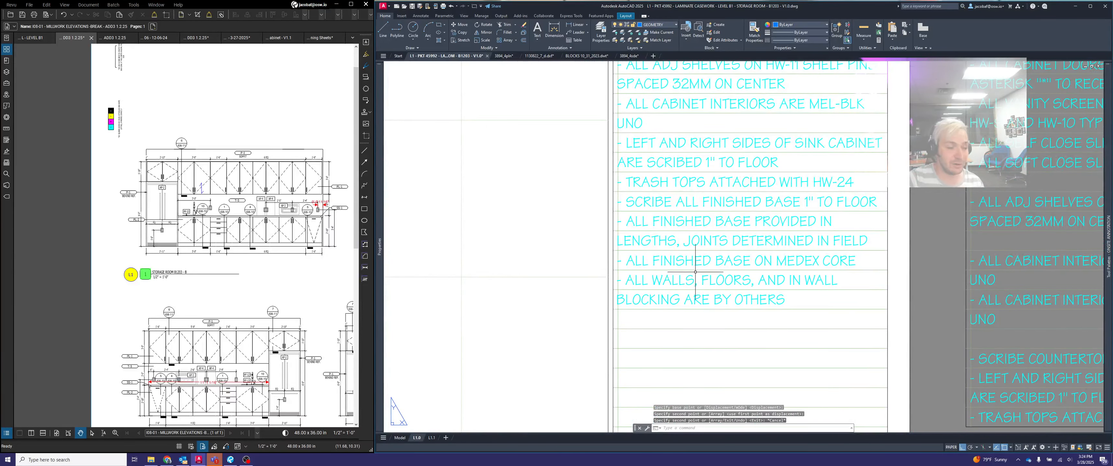
{"action": "key", "text": "Escape"}
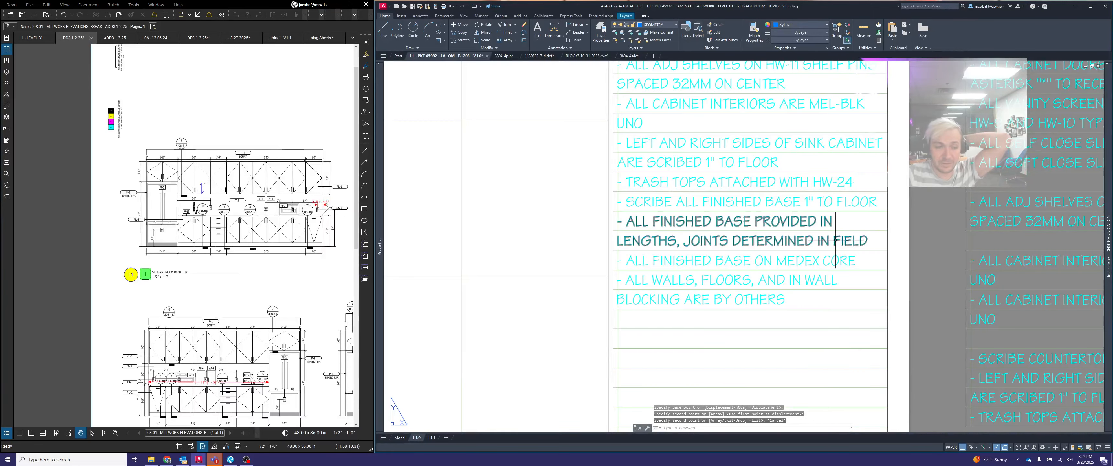
- Copy the "G.C. TO SPECIFY EQUIPMENT" note directly below the wall blocking note in the sheet's GENERAL NOTES list
{"action": "scroll", "coordinate": [815, 263], "scroll_direction": "down", "scroll_amount": 6}
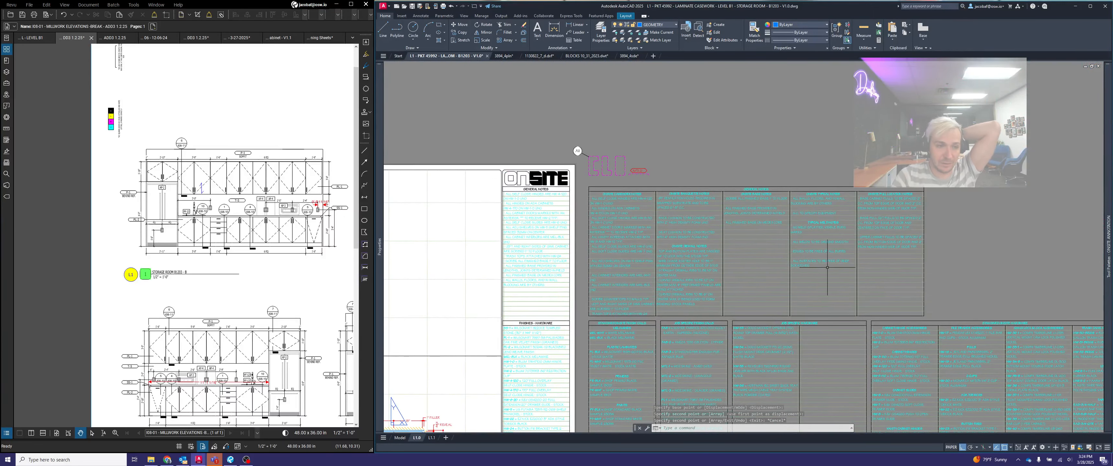
{"action": "scroll", "coordinate": [847, 242], "scroll_direction": "up", "scroll_amount": 3}
{"action": "scroll", "coordinate": [850, 241], "scroll_direction": "up", "scroll_amount": 3}
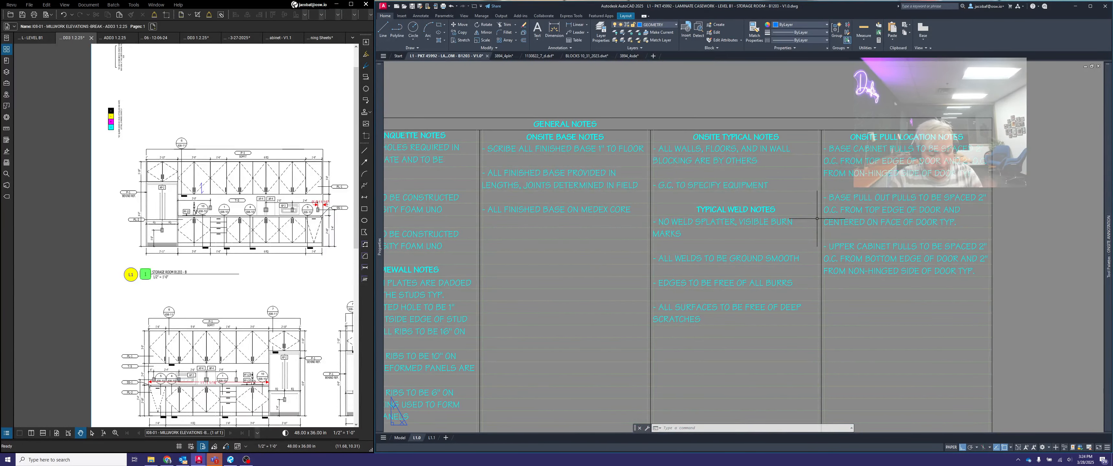
{"action": "key", "text": "Return"}
{"action": "scroll", "coordinate": [758, 176], "scroll_direction": "up", "scroll_amount": 3}
{"action": "left_click", "coordinate": [774, 188]}
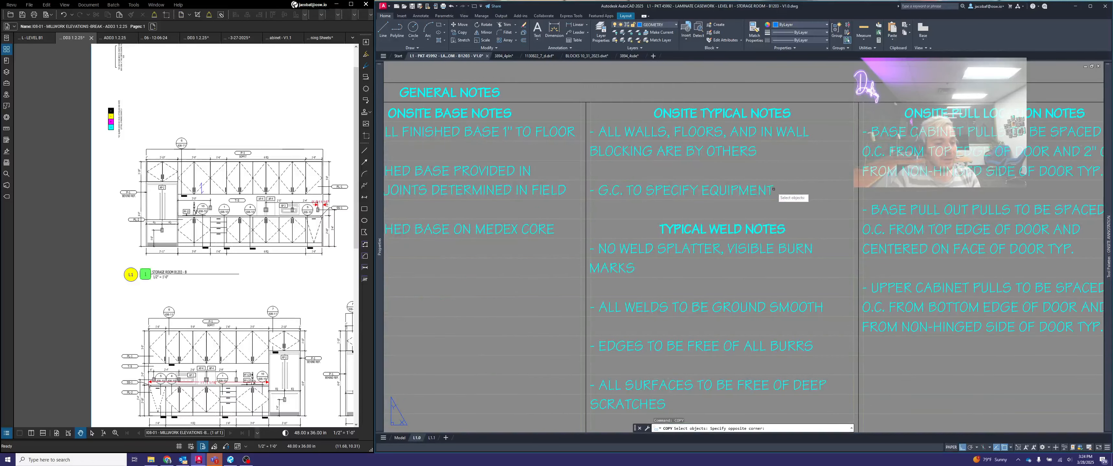
{"action": "left_click", "coordinate": [759, 189]}
{"action": "key", "text": "Return"}
{"action": "scroll", "coordinate": [590, 175], "scroll_direction": "up", "scroll_amount": 2}
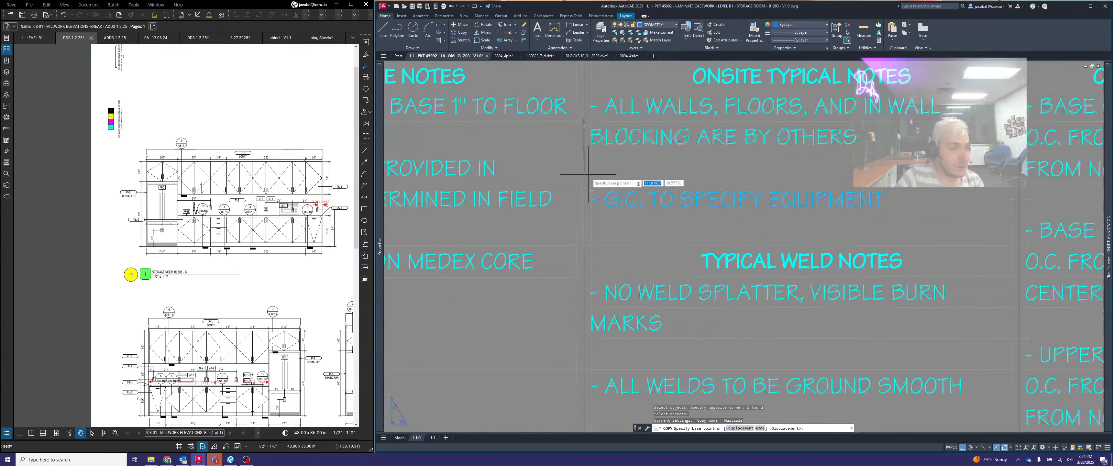
{"action": "left_click", "coordinate": [603, 182]}
{"action": "scroll", "coordinate": [829, 200], "scroll_direction": "down", "scroll_amount": 5}
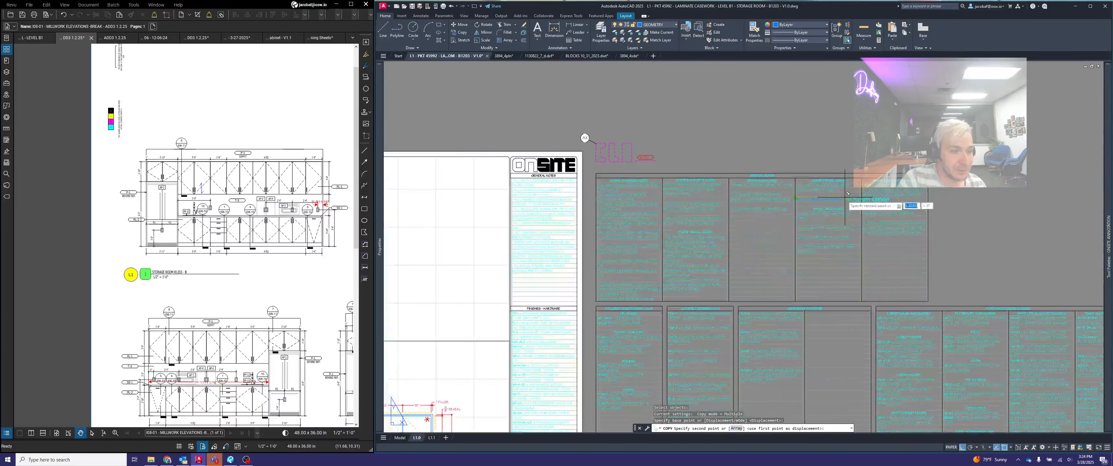
{"action": "scroll", "coordinate": [700, 249], "scroll_direction": "up", "scroll_amount": 5}
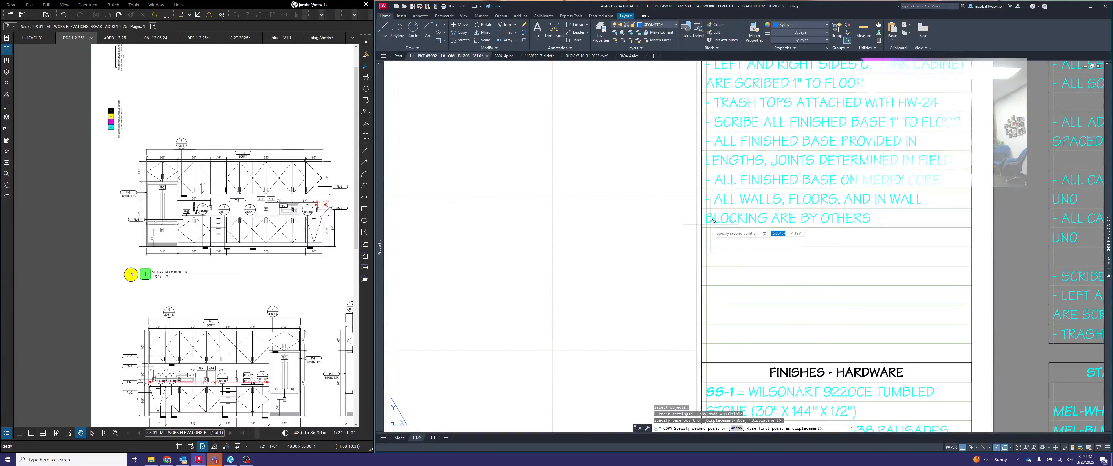
{"action": "left_click", "coordinate": [741, 232]}
{"action": "key", "text": "Escape"}
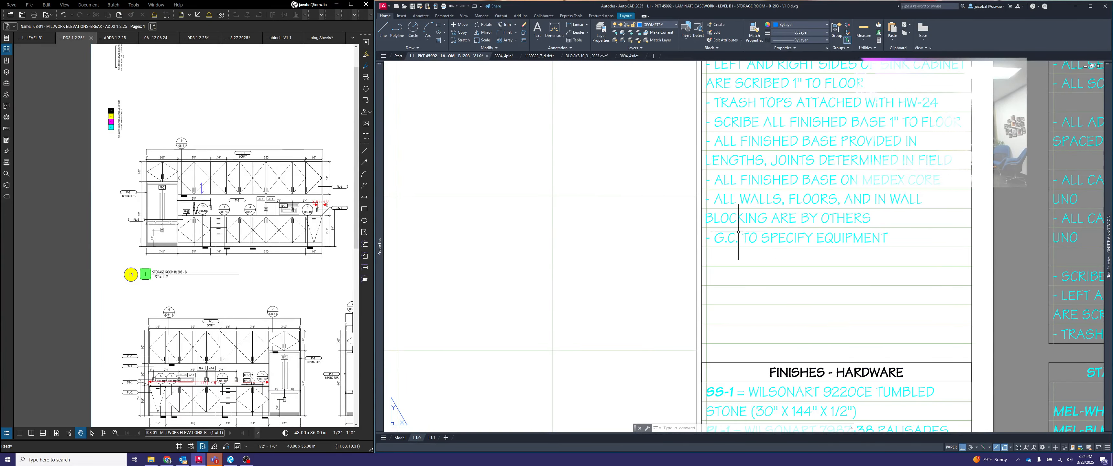
- Look through the standard typical, weld and pull location notes for further notes that apply to this sheet
{"action": "scroll", "coordinate": [737, 240], "scroll_direction": "down", "scroll_amount": 2}
{"action": "middle_click_drag", "start_coordinate": [833, 232], "coordinate": [781, 232]}
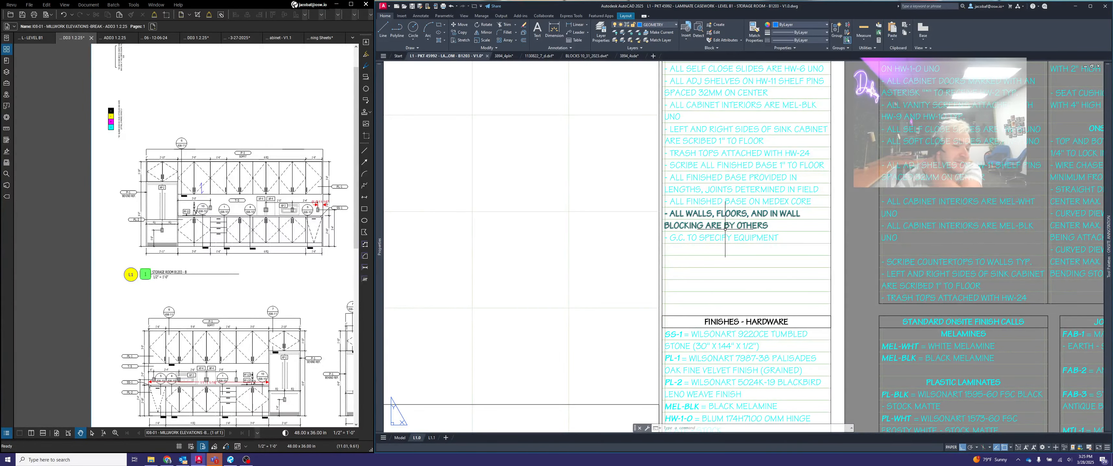
{"action": "scroll", "coordinate": [727, 244], "scroll_direction": "down", "scroll_amount": 2}
{"action": "scroll", "coordinate": [727, 244], "scroll_direction": "down", "scroll_amount": 4}
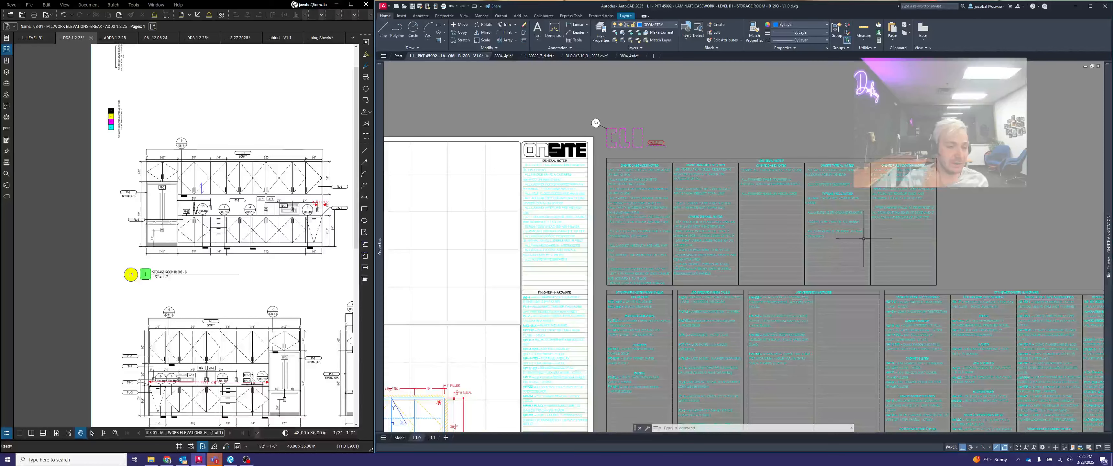
{"action": "scroll", "coordinate": [806, 236], "scroll_direction": "up", "scroll_amount": 4}
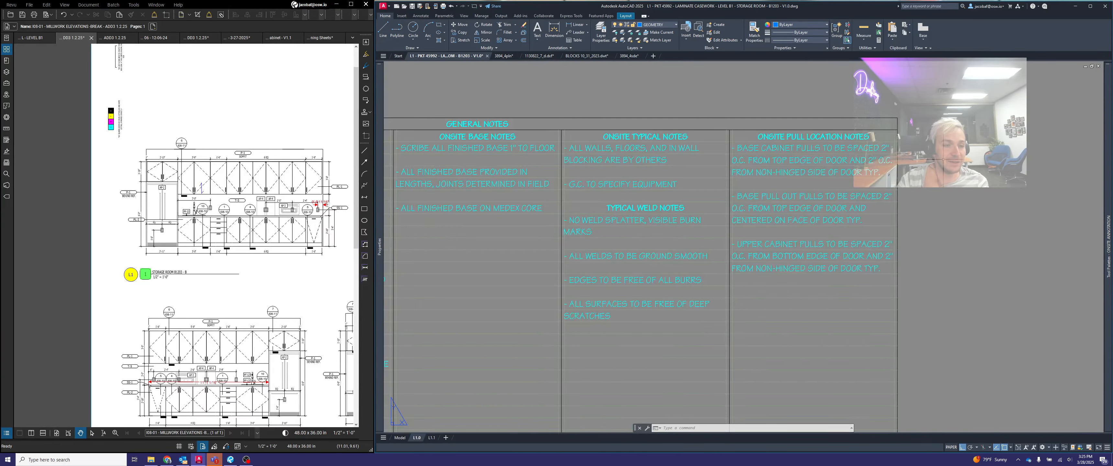
{"action": "scroll", "coordinate": [951, 153], "scroll_direction": "down", "scroll_amount": 4}
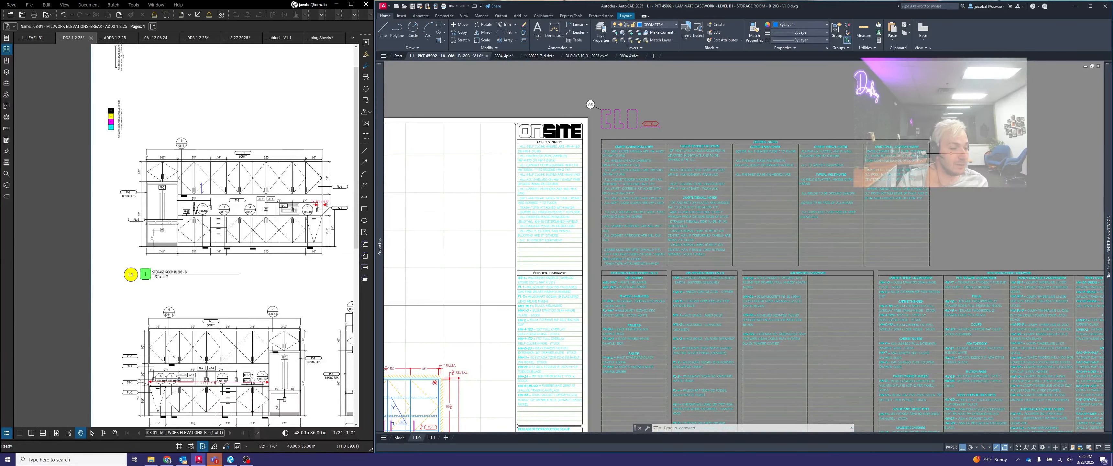
{"action": "scroll", "coordinate": [951, 153], "scroll_direction": "up", "scroll_amount": 2}
{"action": "scroll", "coordinate": [928, 162], "scroll_direction": "up", "scroll_amount": 2}
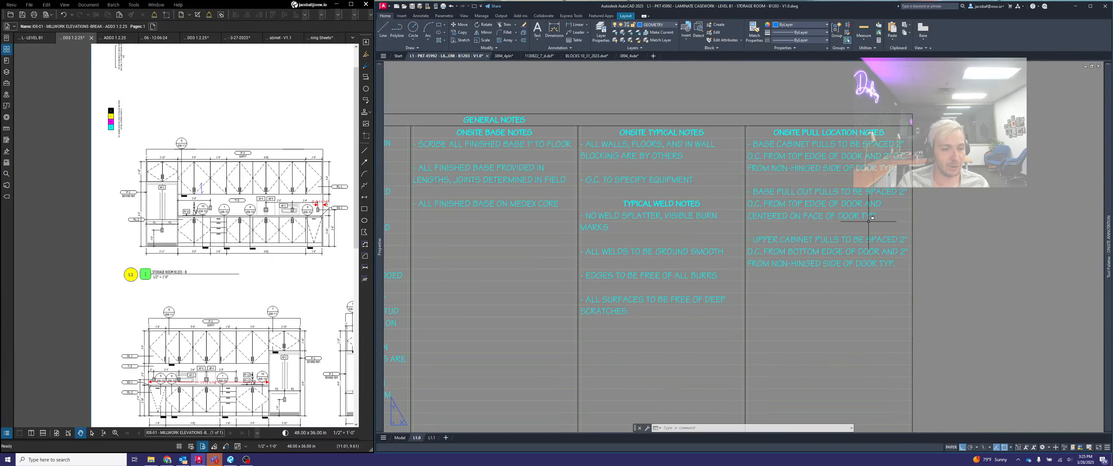
{"action": "scroll", "coordinate": [872, 259], "scroll_direction": "down", "scroll_amount": 8}
{"action": "scroll", "coordinate": [692, 359], "scroll_direction": "up", "scroll_amount": 6}
- Move the FINISHES - HARDWARE list down to make room for more general notes above it
{"action": "type", "text": "m"}
{"action": "key", "text": "space"}
{"action": "left_click", "coordinate": [639, 148]}
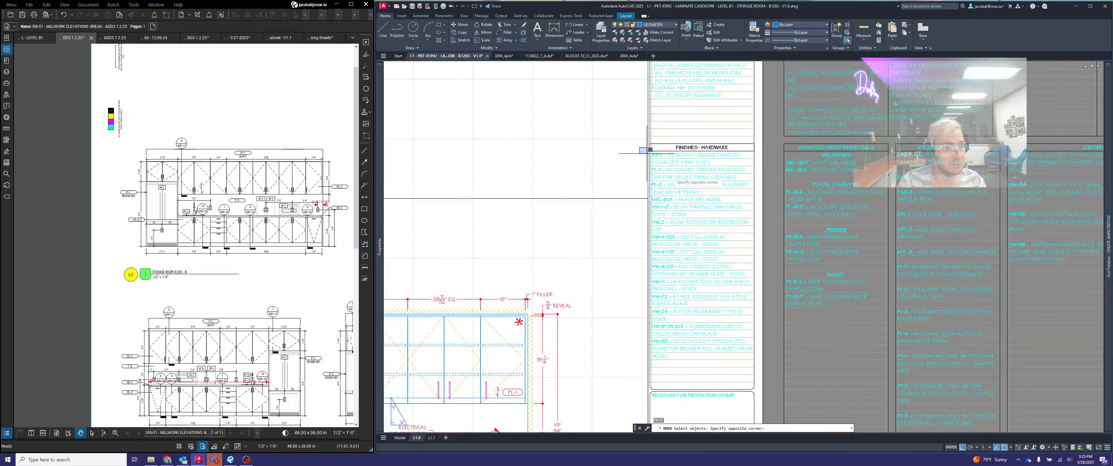
{"action": "left_click", "coordinate": [791, 391]}
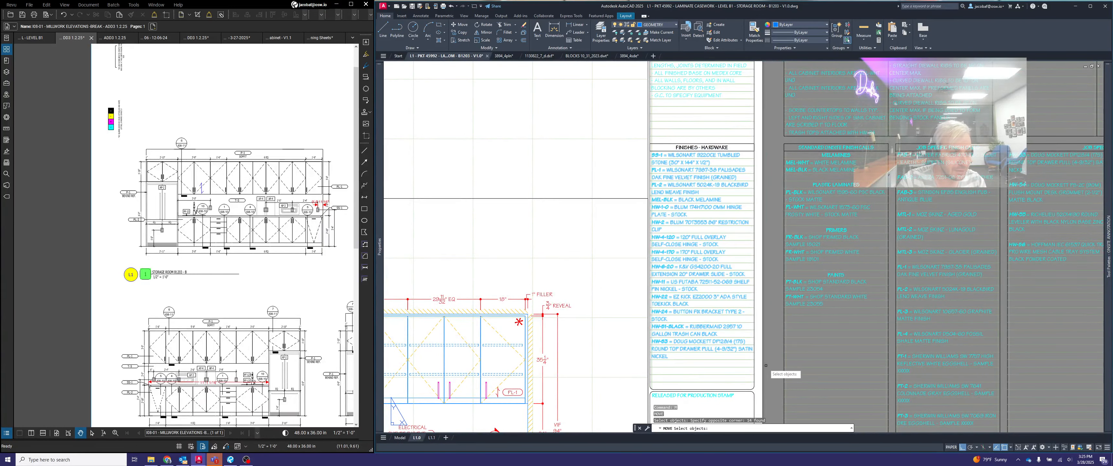
{"action": "left_click", "coordinate": [755, 371]}
{"action": "key", "text": "space"}
- Place the three ONSITE PULL LOCATION NOTES below the G.C. equipment note in the sheet's GENERAL NOTES list
{"action": "scroll", "coordinate": [755, 260], "scroll_direction": "up", "scroll_amount": 3}
{"action": "type", "text": "m"}
{"action": "key", "text": "space"}
{"action": "left_click", "coordinate": [767, 299]}
{"action": "key", "text": "space"}
{"action": "left_click", "coordinate": [851, 280]}
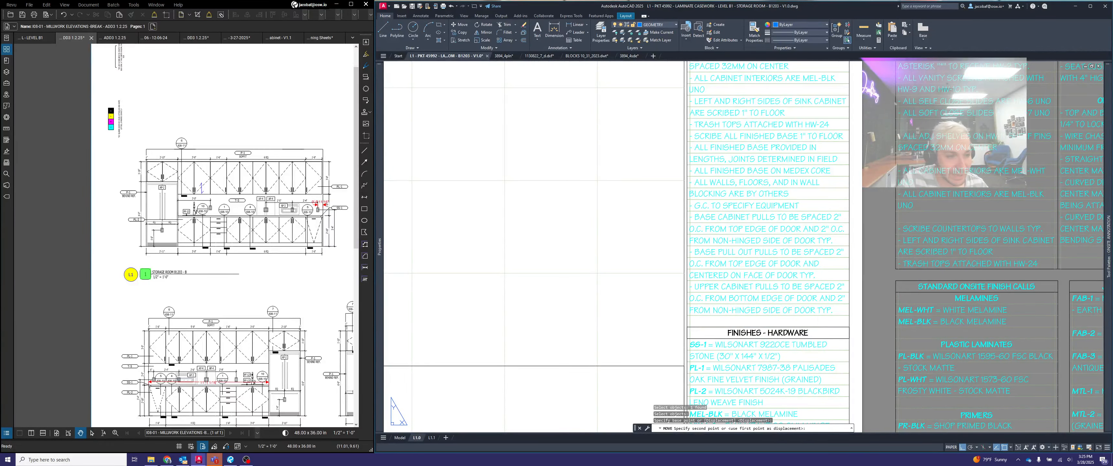
{"action": "key", "text": "Escape"}
- Compare the GENERAL NOTES and FINISHES - HARDWARE columns on sheet L1.0 with those on sheet L1.1
{"action": "middle_click_drag", "start_coordinate": [852, 269], "coordinate": [732, 266]}
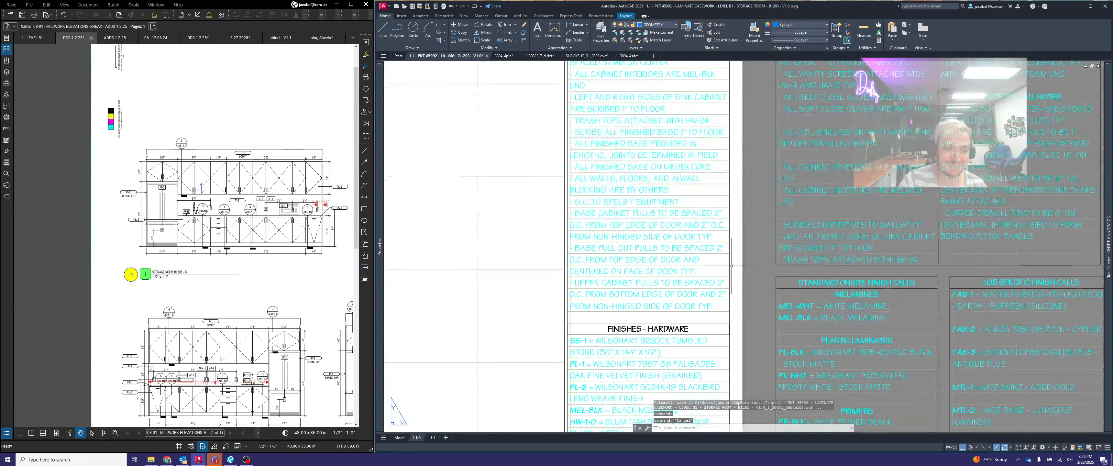
{"action": "scroll", "coordinate": [732, 266], "scroll_direction": "down", "scroll_amount": 5}
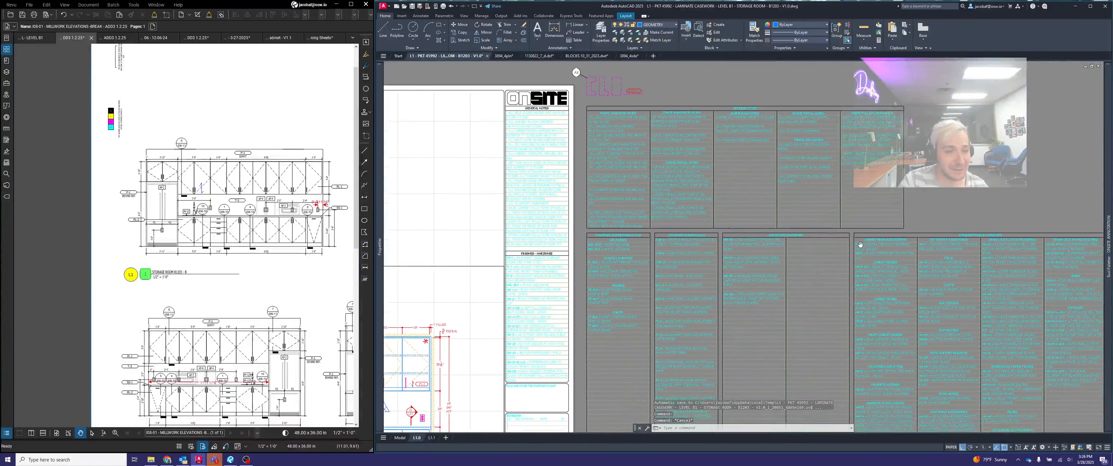
{"action": "middle_click_drag", "start_coordinate": [791, 258], "coordinate": [899, 215]}
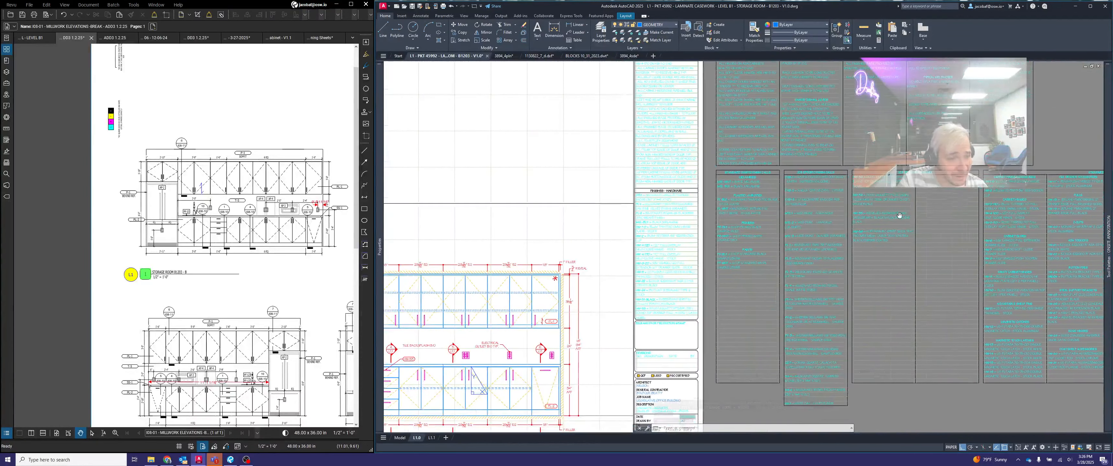
{"action": "middle_click_drag", "start_coordinate": [682, 130], "coordinate": [801, 129]}
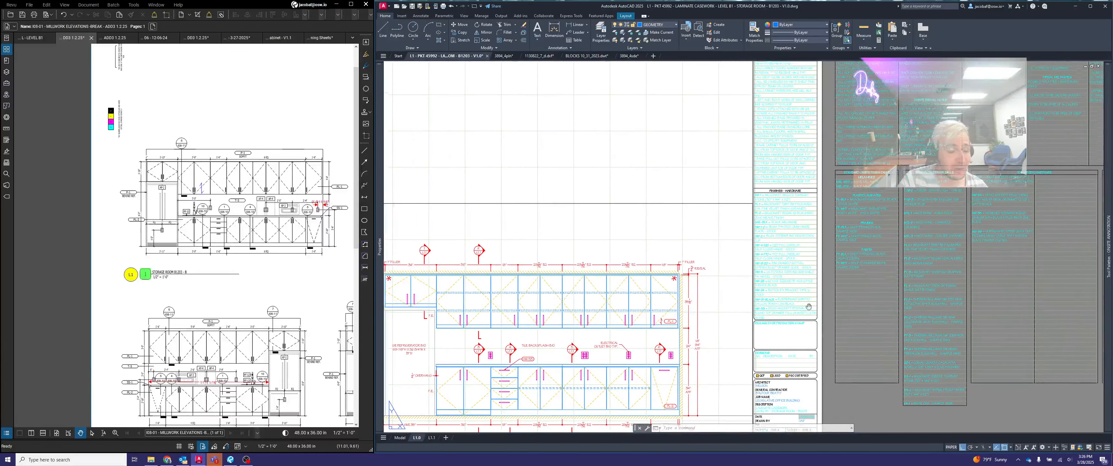
{"action": "middle_click_drag", "start_coordinate": [809, 306], "coordinate": [785, 338]}
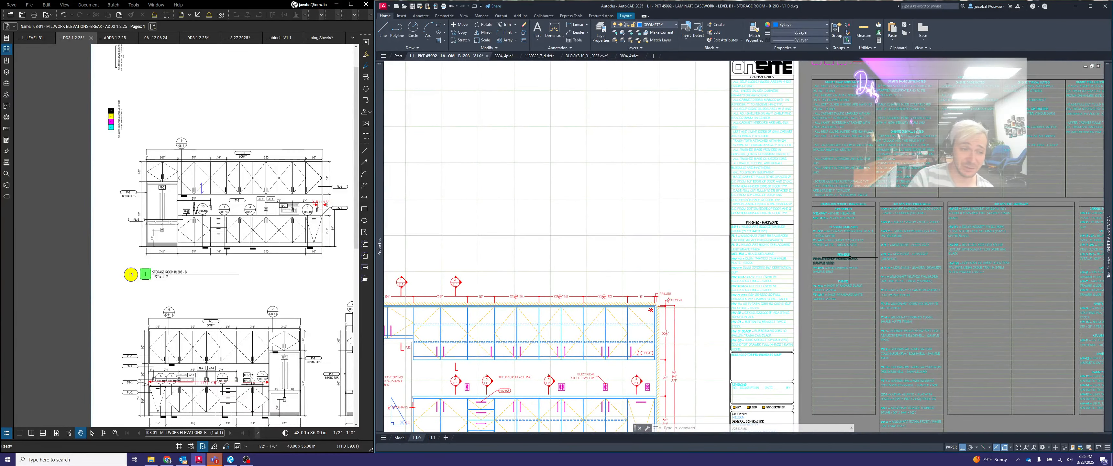
{"action": "left_click", "coordinate": [721, 78]}
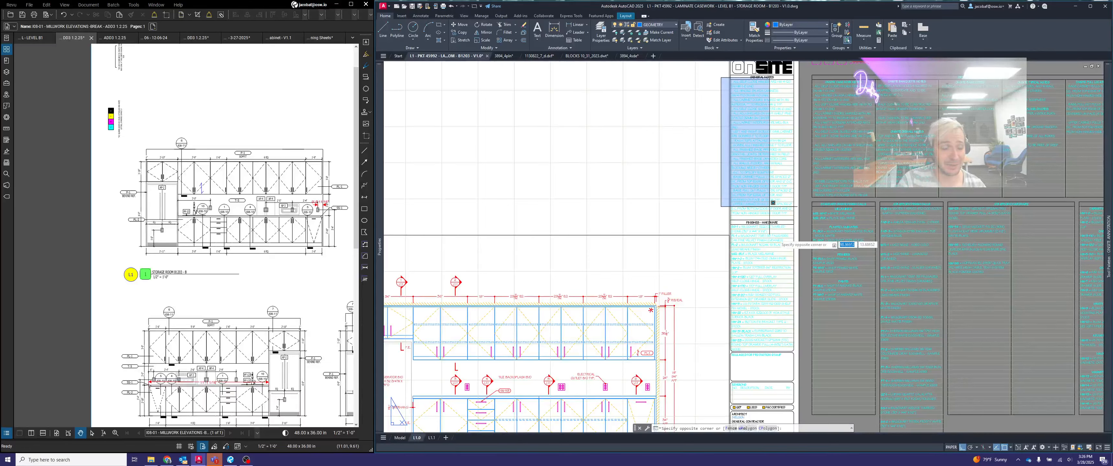
{"action": "left_click", "coordinate": [805, 351]}
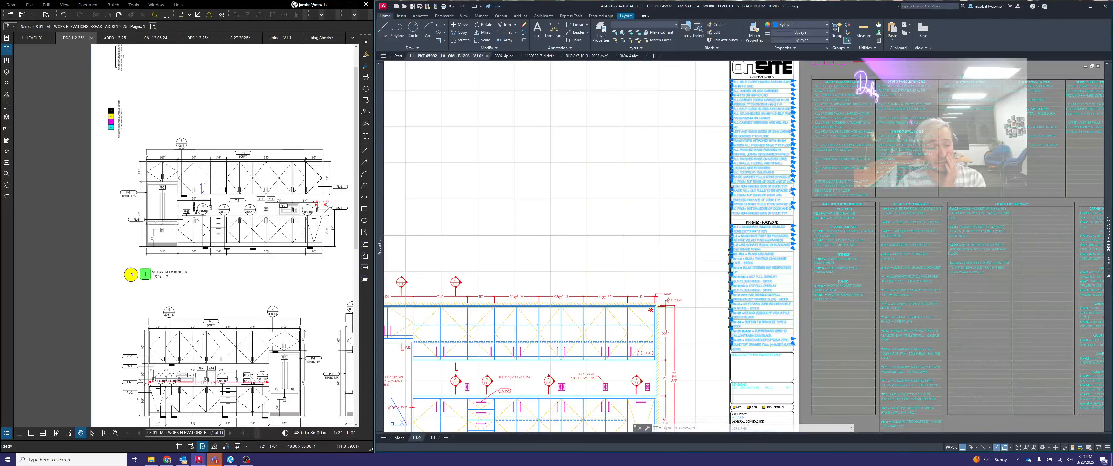
{"action": "key", "text": "Escape"}
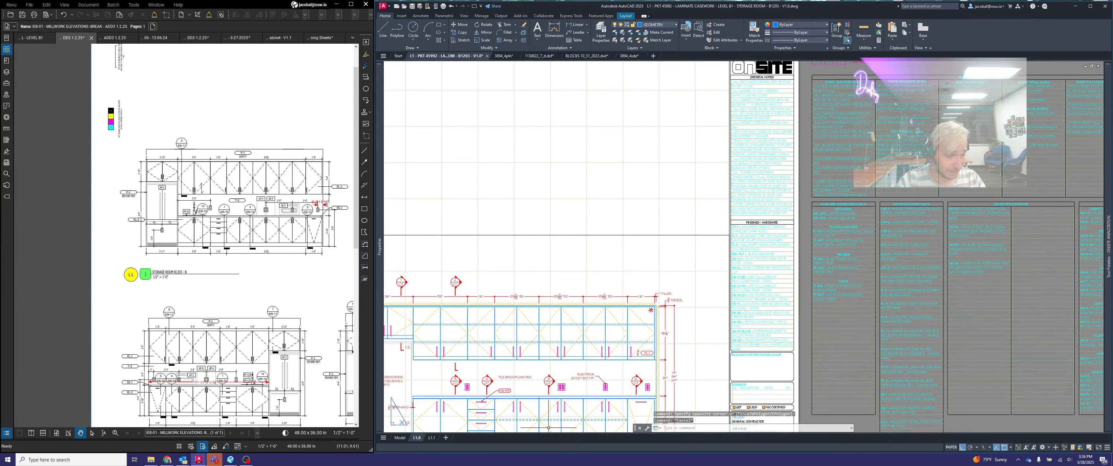
{"action": "left_click", "coordinate": [432, 438]}
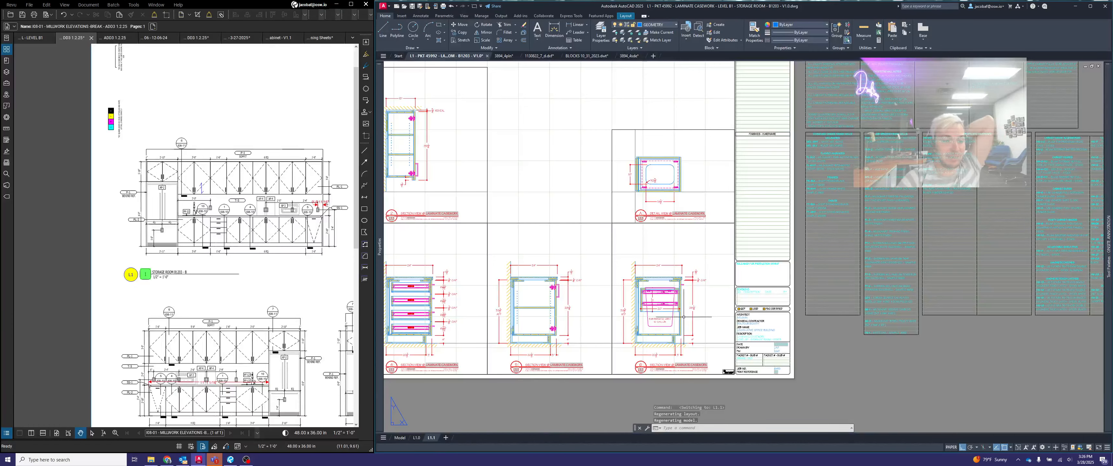
{"action": "middle_click_drag", "start_coordinate": [737, 234], "coordinate": [755, 292]}
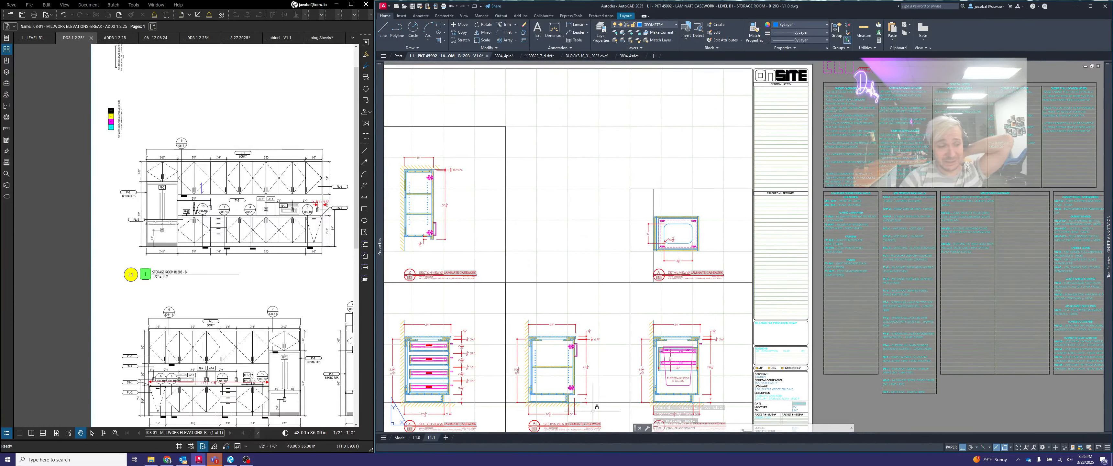
- Copy all GENERAL NOTES and FINISHES - HARDWARE text on sheet L1.0, using the GENERAL NOTES heading's upper-right corner as base point
{"action": "left_click", "coordinate": [417, 438]}
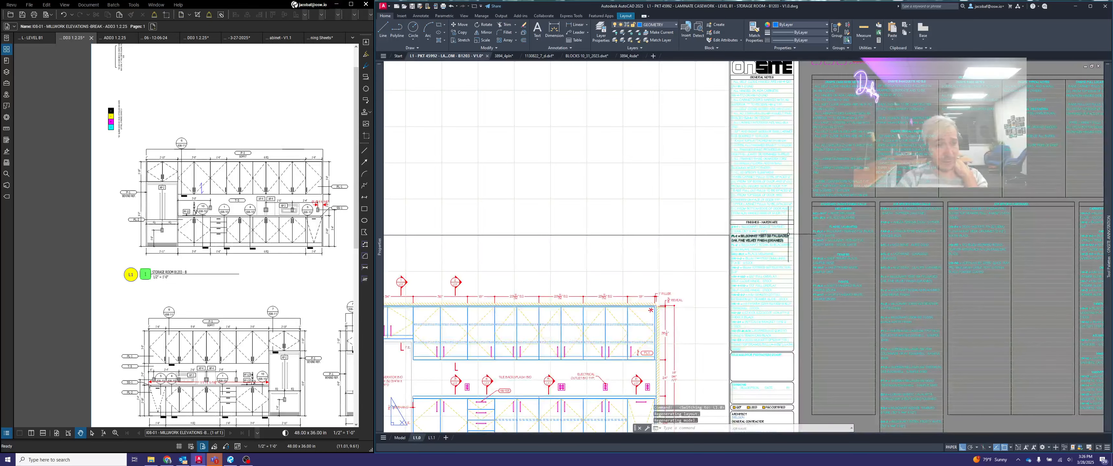
{"action": "left_click", "coordinate": [720, 77]}
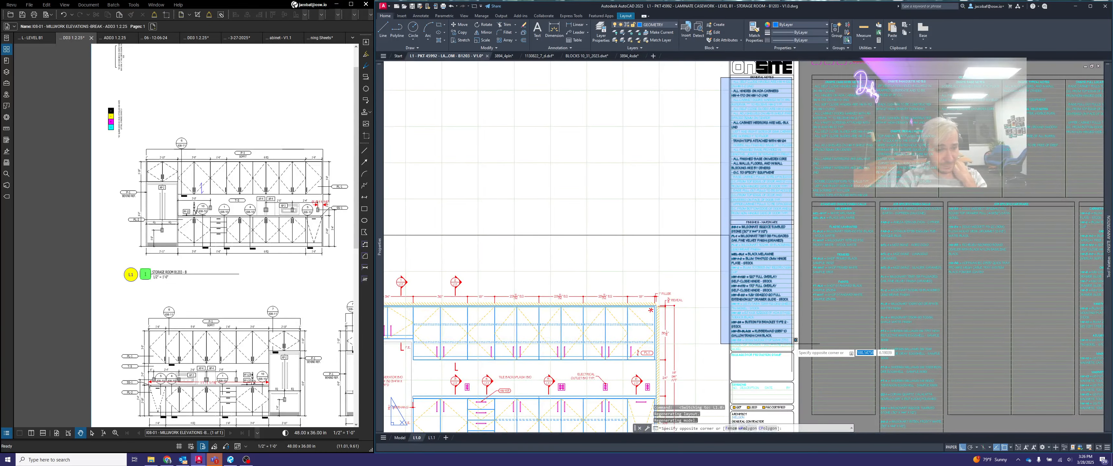
{"action": "left_click", "coordinate": [799, 352]}
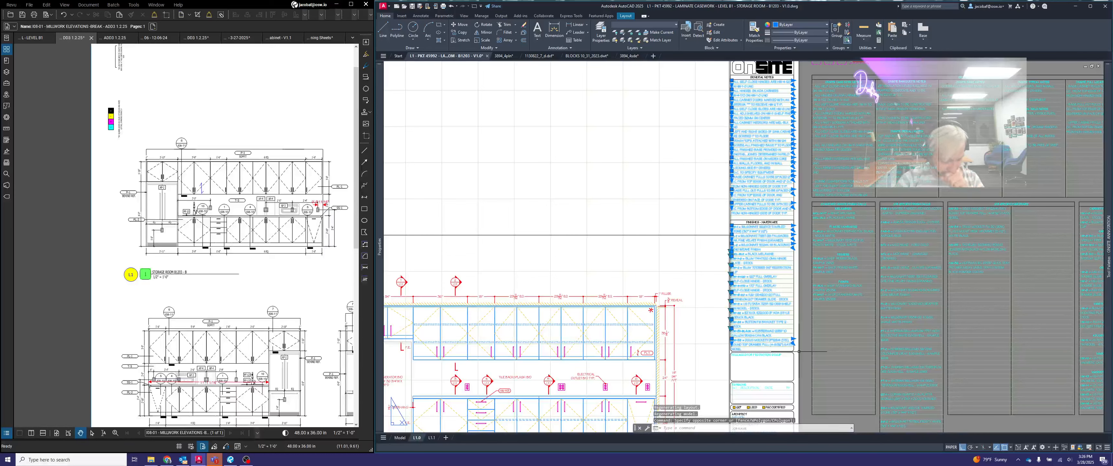
{"action": "type", "text": "copyb"}
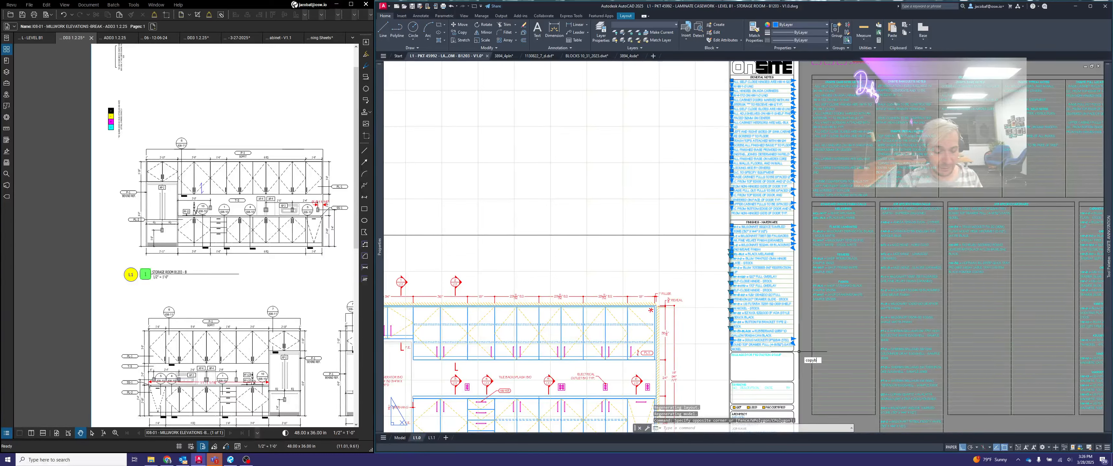
{"action": "type", "text": "ase"}
{"action": "key", "text": "Return"}
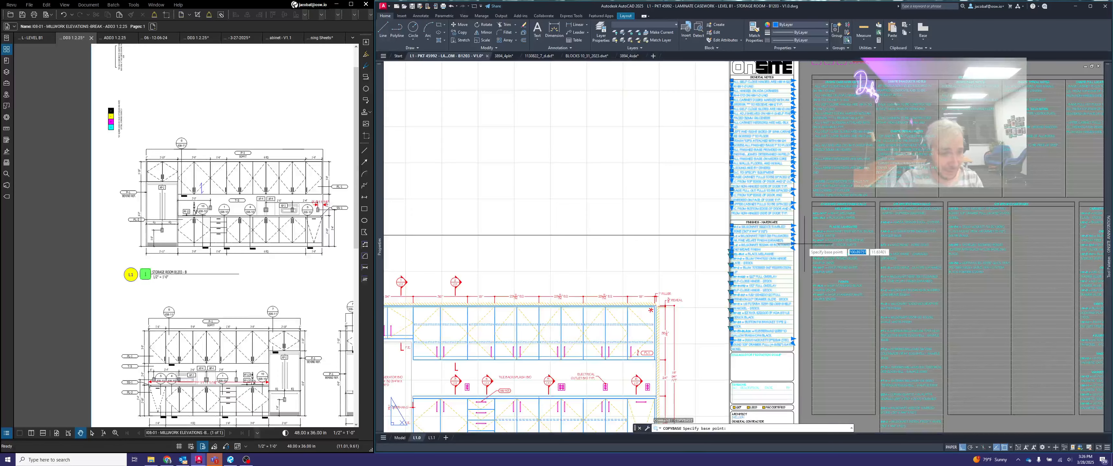
{"action": "scroll", "coordinate": [804, 244], "scroll_direction": "up", "scroll_amount": 4}
{"action": "scroll", "coordinate": [793, 330], "scroll_direction": "down", "scroll_amount": 4}
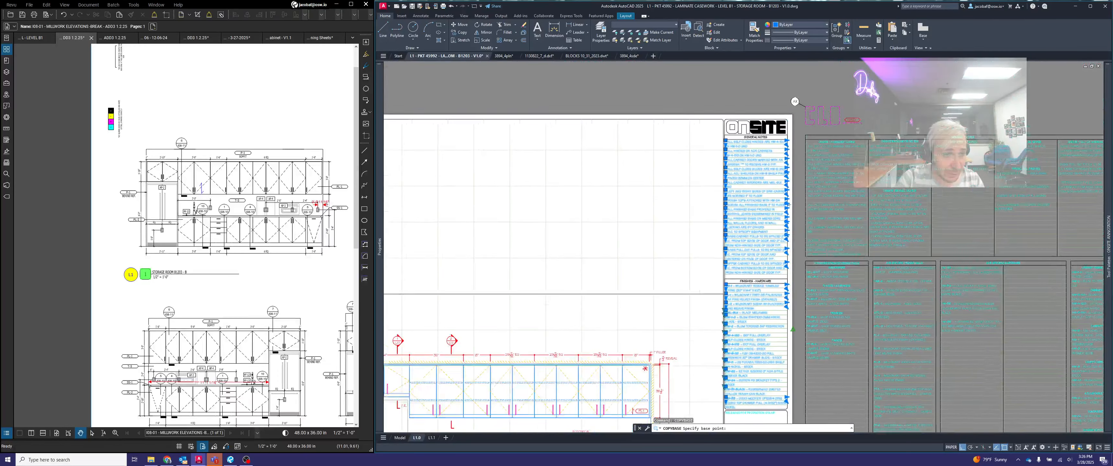
{"action": "scroll", "coordinate": [790, 130], "scroll_direction": "up", "scroll_amount": 5}
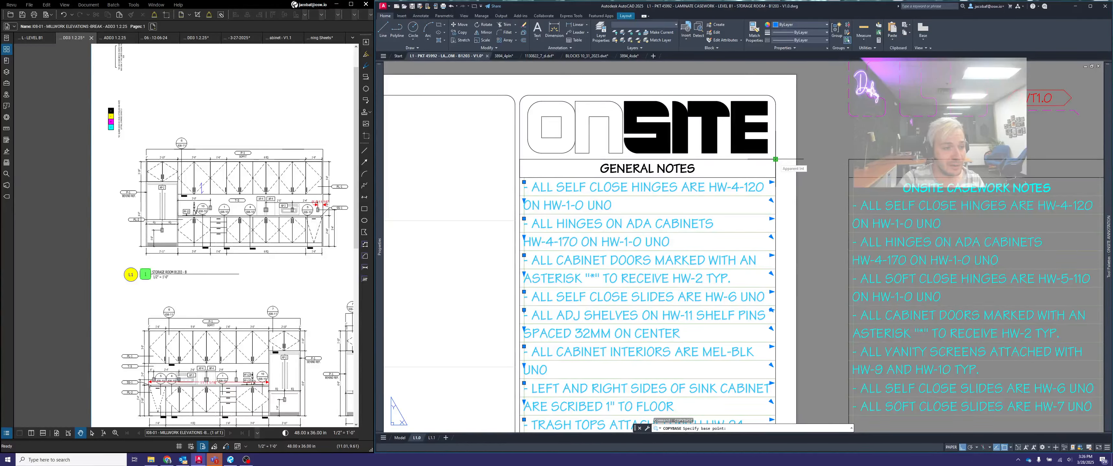
{"action": "left_click", "coordinate": [776, 160]}
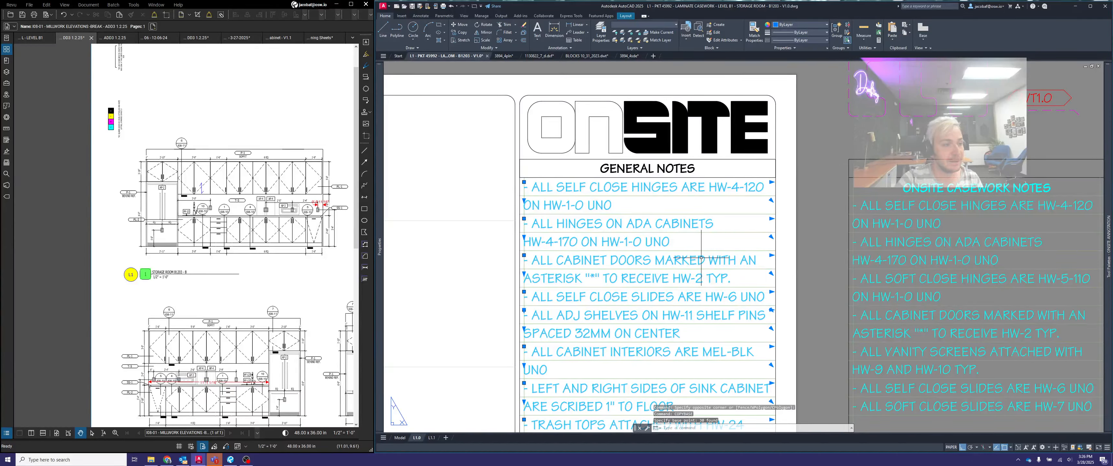
{"action": "key", "text": "Escape"}
{"action": "scroll", "coordinate": [705, 255], "scroll_direction": "down", "scroll_amount": 5}
- Paste the copied notes on sheet L1.1 at the GENERAL NOTES heading's upper-right corner, and select the FINISHES - HARDWARE heading table
{"action": "left_click", "coordinate": [431, 438]}
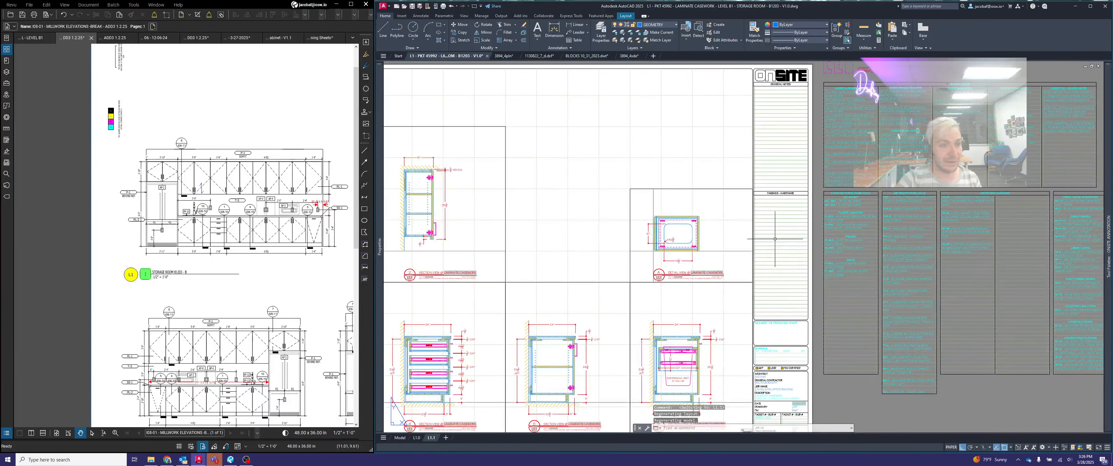
{"action": "scroll", "coordinate": [724, 153], "scroll_direction": "up", "scroll_amount": 3}
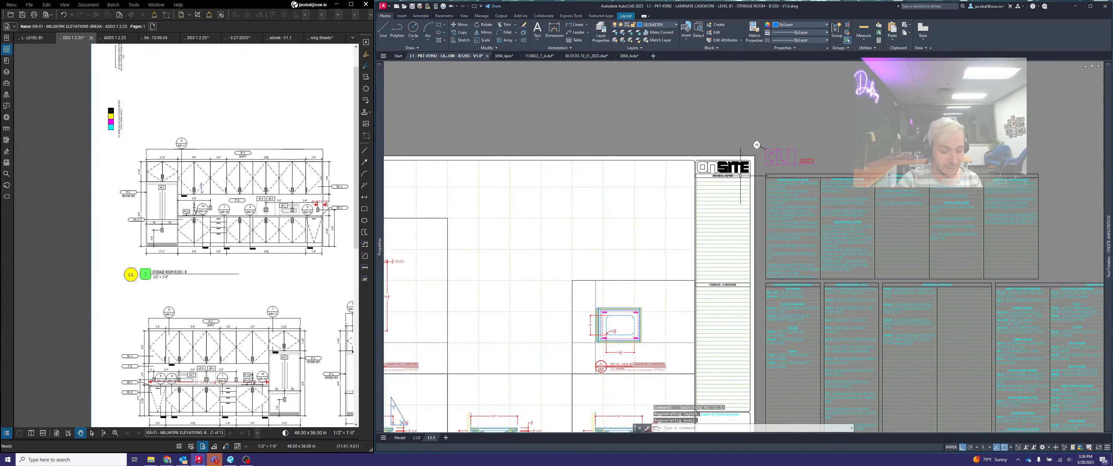
{"action": "key", "text": "ctrl+v"}
{"action": "scroll", "coordinate": [742, 176], "scroll_direction": "up", "scroll_amount": 2}
{"action": "scroll", "coordinate": [755, 172], "scroll_direction": "up", "scroll_amount": 2}
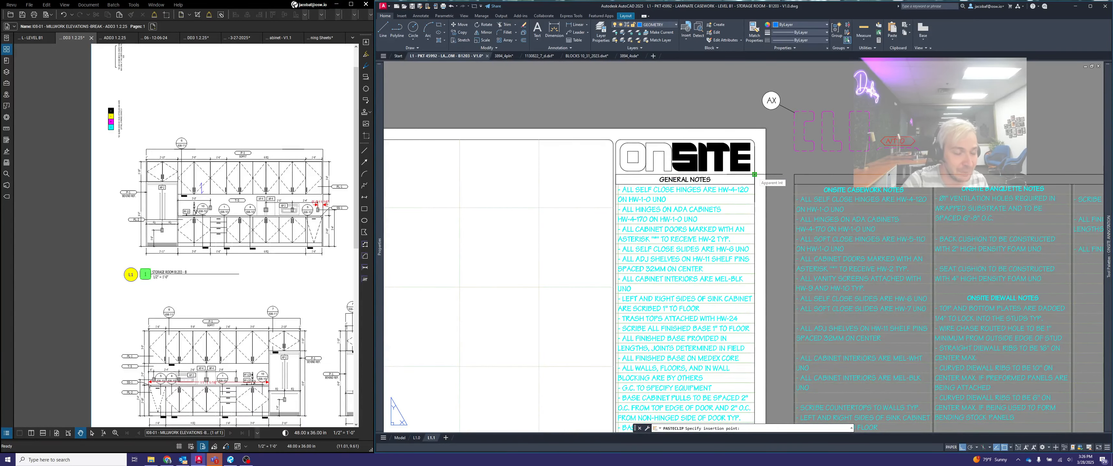
{"action": "left_click", "coordinate": [754, 173]}
{"action": "scroll", "coordinate": [754, 172], "scroll_direction": "down", "scroll_amount": 2}
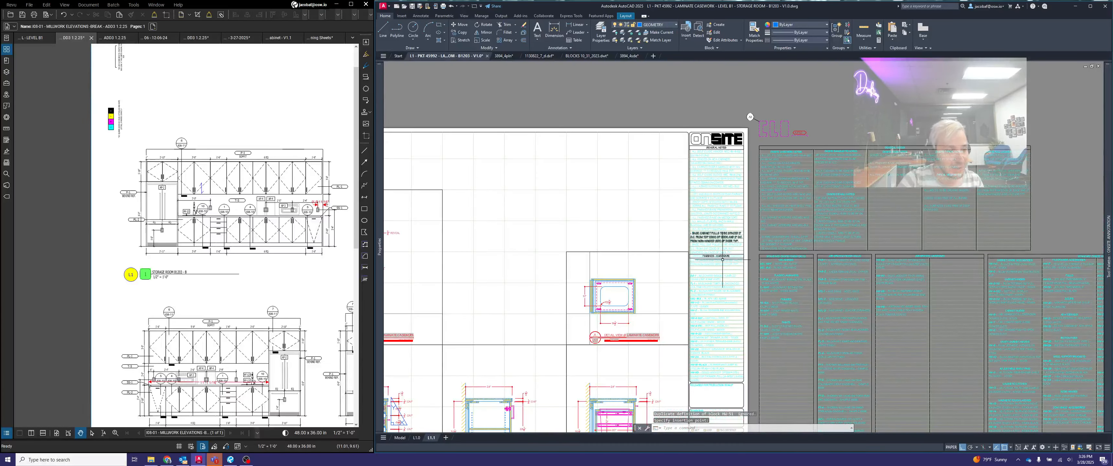
{"action": "scroll", "coordinate": [775, 246], "scroll_direction": "up", "scroll_amount": 4}
{"action": "left_click", "coordinate": [775, 246]}
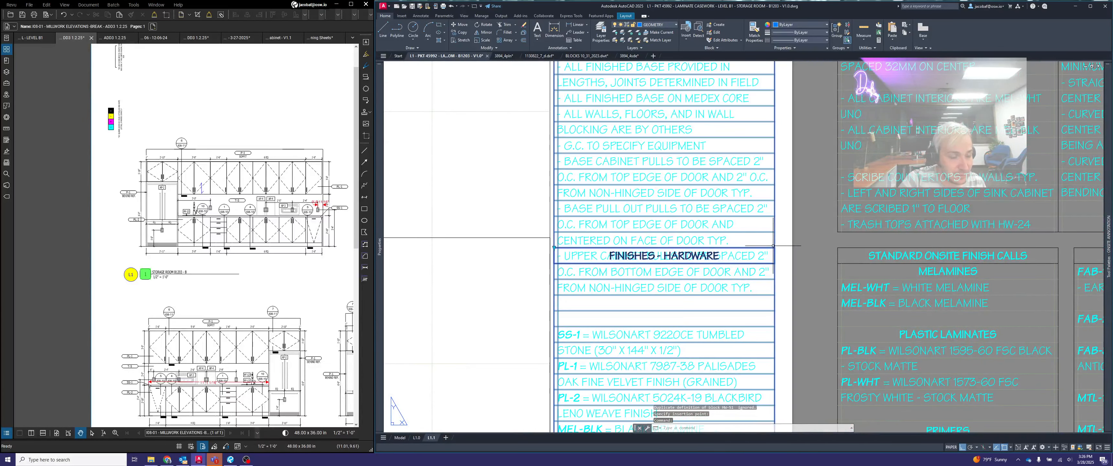
- Start publishing the drawing to PDF from sheet L1.0, and remove the Model sheet from the list of sheets to publish
{"action": "left_click", "coordinate": [416, 438]}
{"action": "middle_click", "coordinate": [659, 345]}
{"action": "middle_click", "coordinate": [659, 345]}
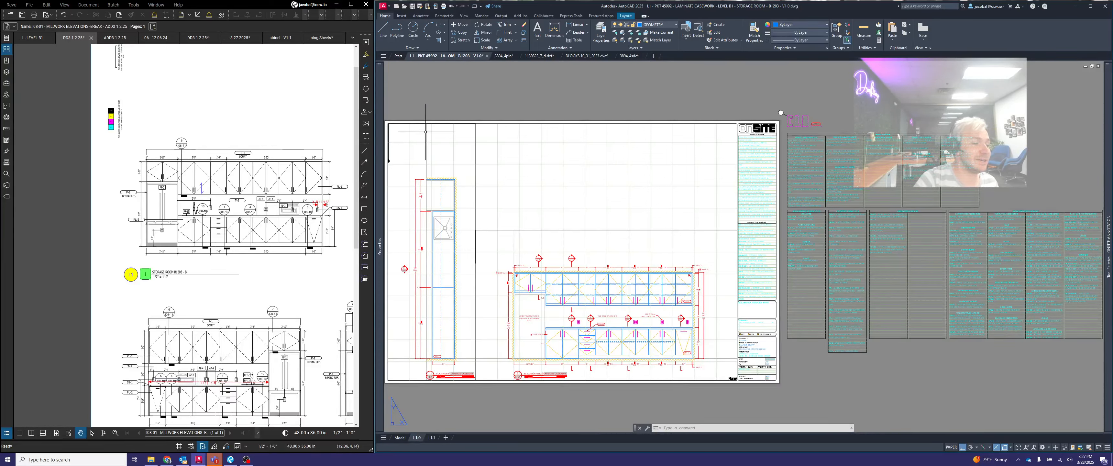
{"action": "left_click", "coordinate": [412, 7]}
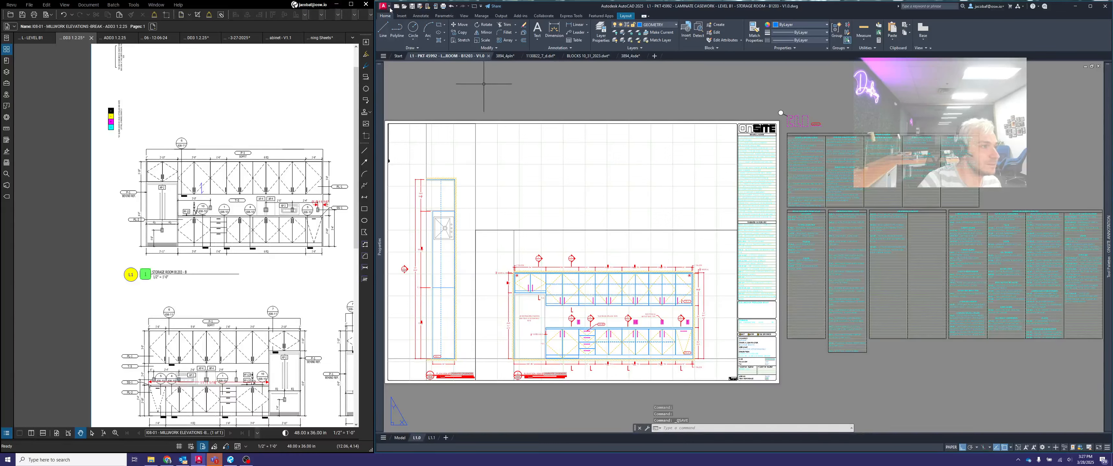
{"action": "left_click", "coordinate": [390, 8]}
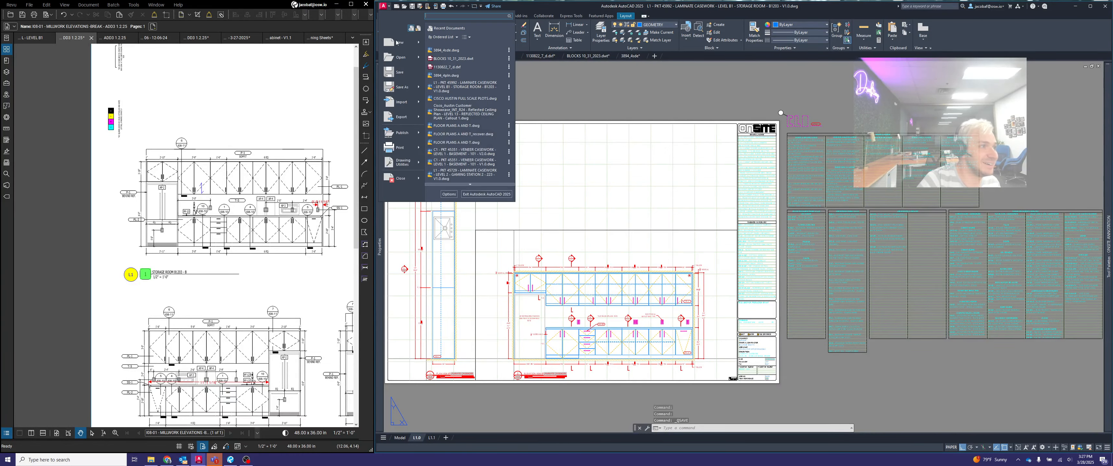
{"action": "mouse_move", "coordinate": [405, 137]}
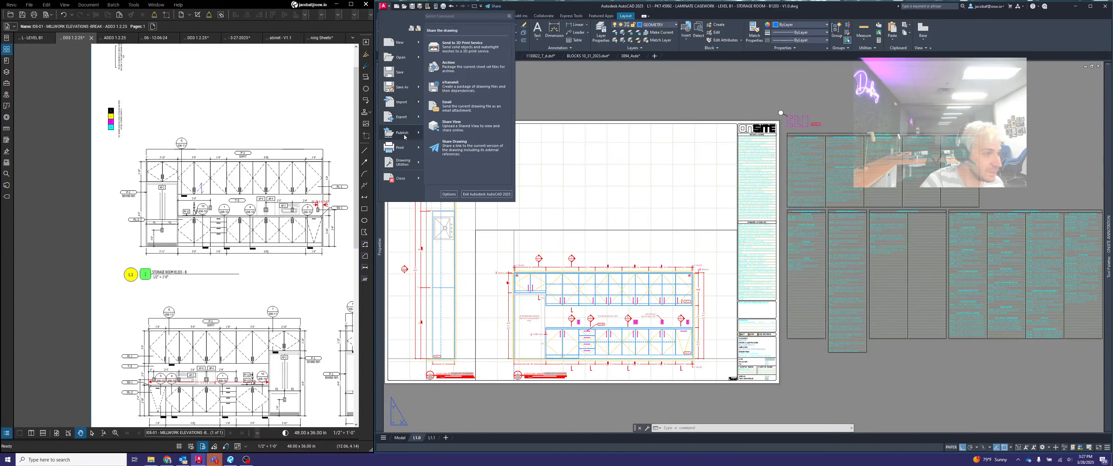
{"action": "left_click", "coordinate": [402, 134]}
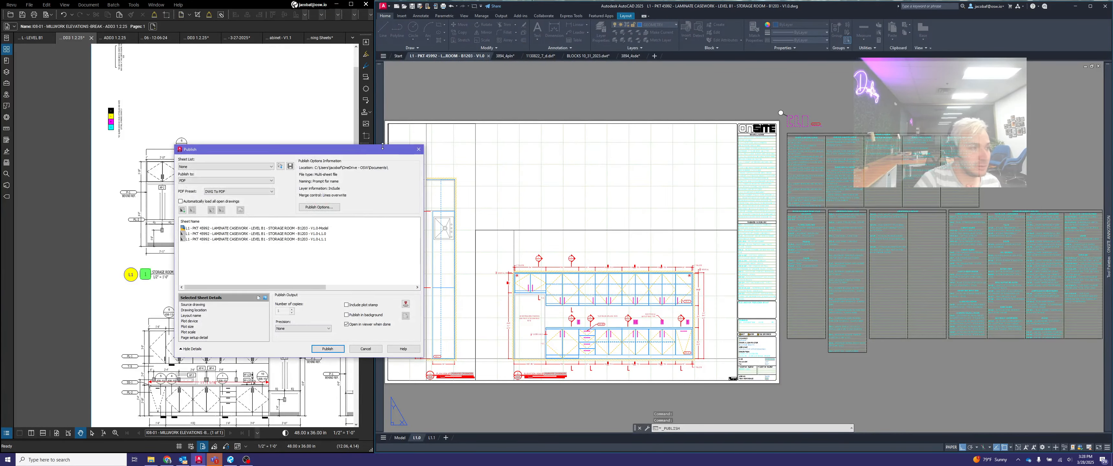
{"action": "left_click_drag", "start_coordinate": [385, 150], "coordinate": [719, 117]}
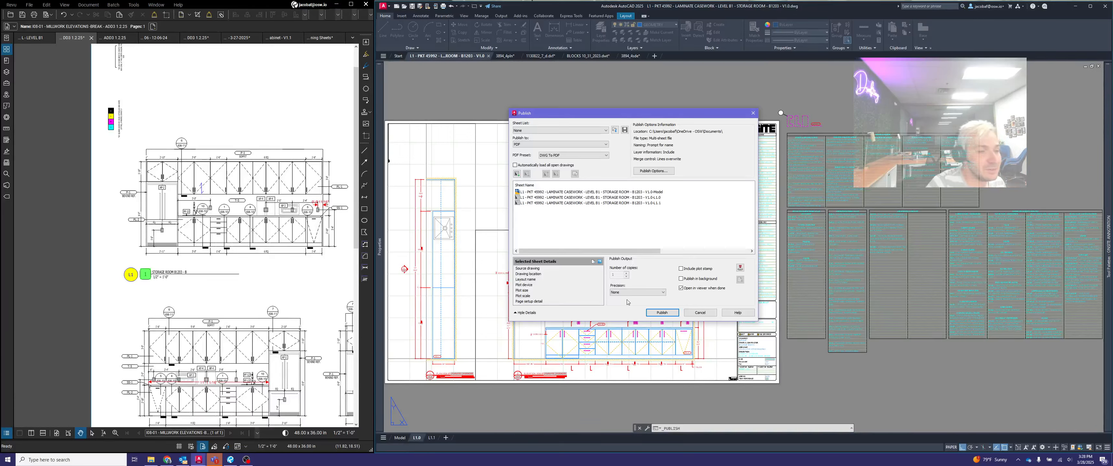
{"action": "left_click", "coordinate": [660, 193]}
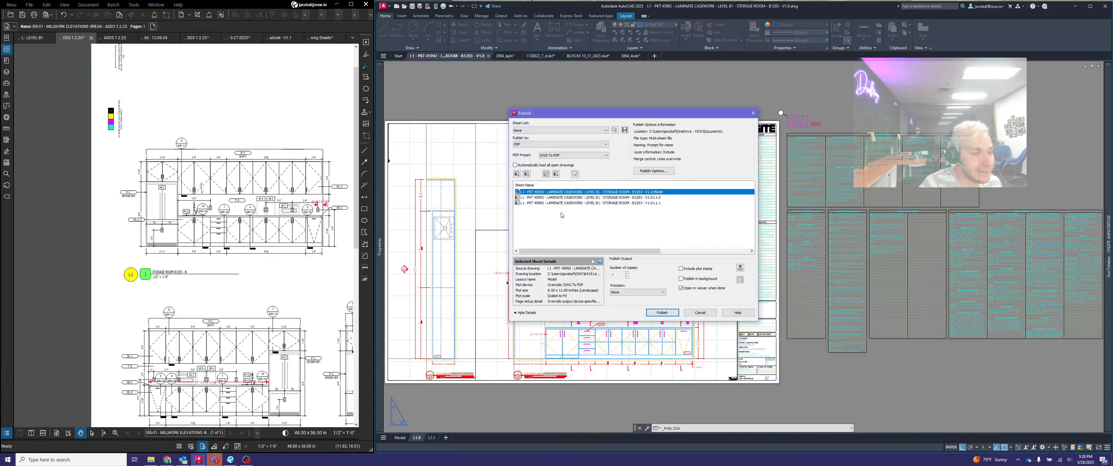
{"action": "left_click", "coordinate": [527, 175]}
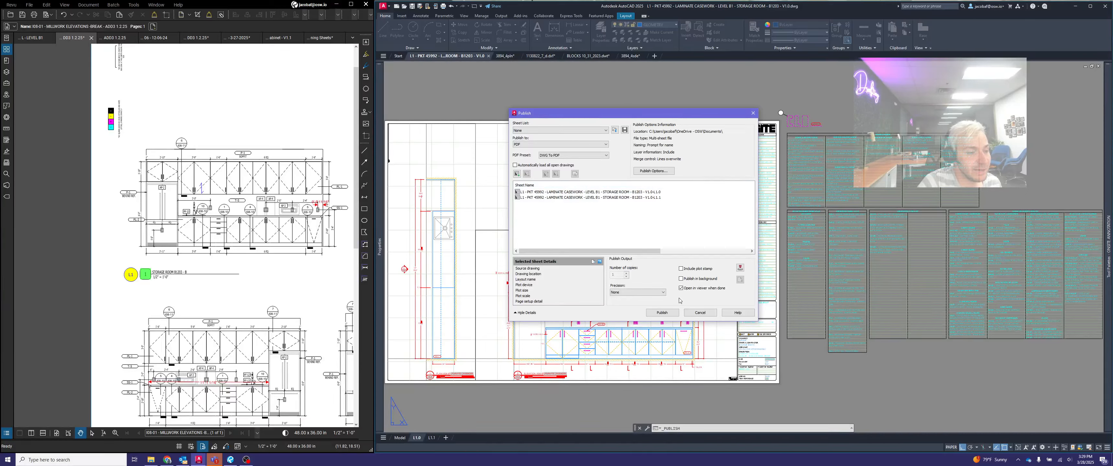
- Publish the sheets and set the PDF's destination to 6415 Legislative Office Building - General, Drawings, 03 - New Drafting Files within OSW
{"action": "left_click", "coordinate": [662, 312]}
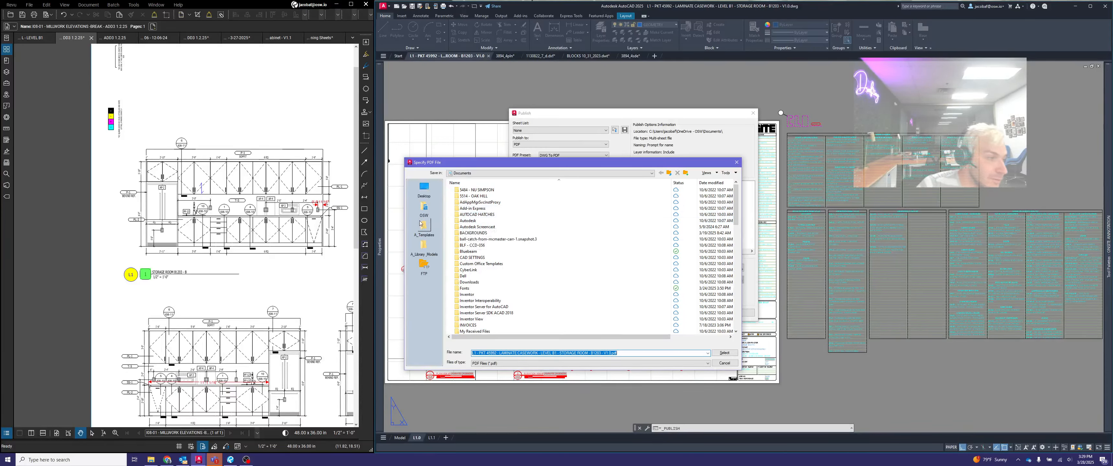
{"action": "left_click", "coordinate": [424, 208]}
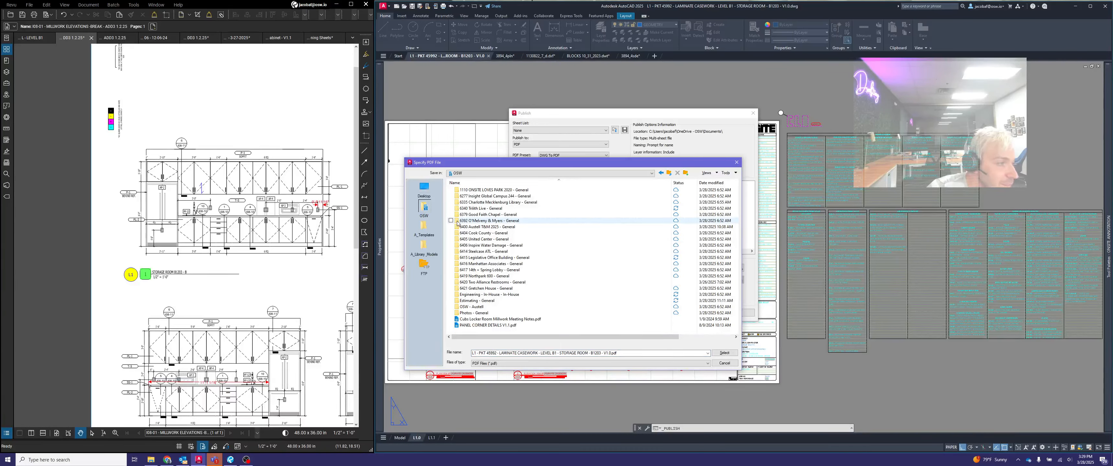
{"action": "left_click", "coordinate": [546, 174]}
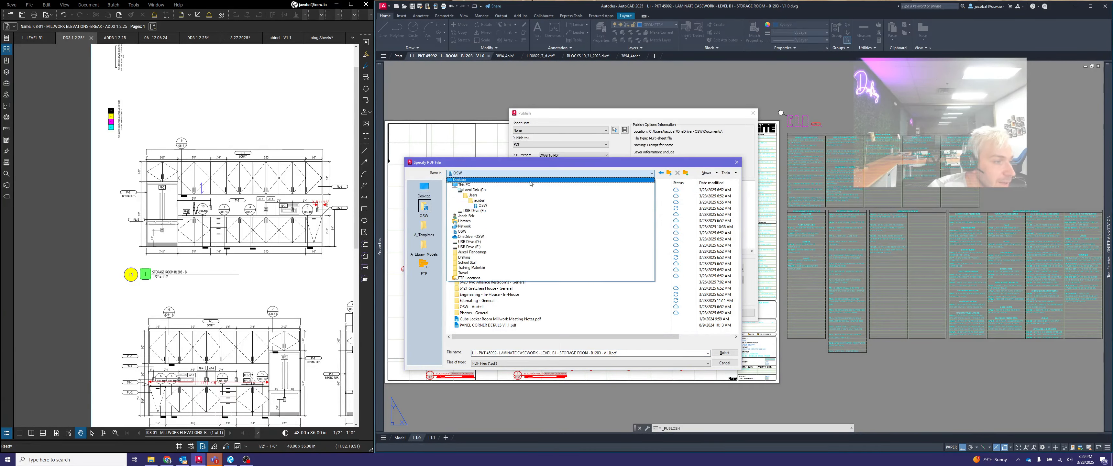
{"action": "left_click", "coordinate": [493, 206]}
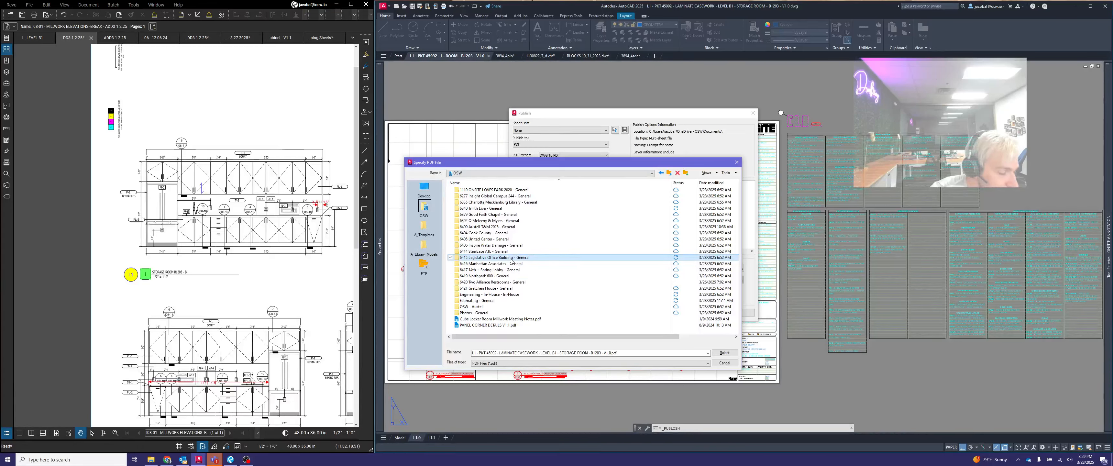
{"action": "double_click", "coordinate": [511, 258]}
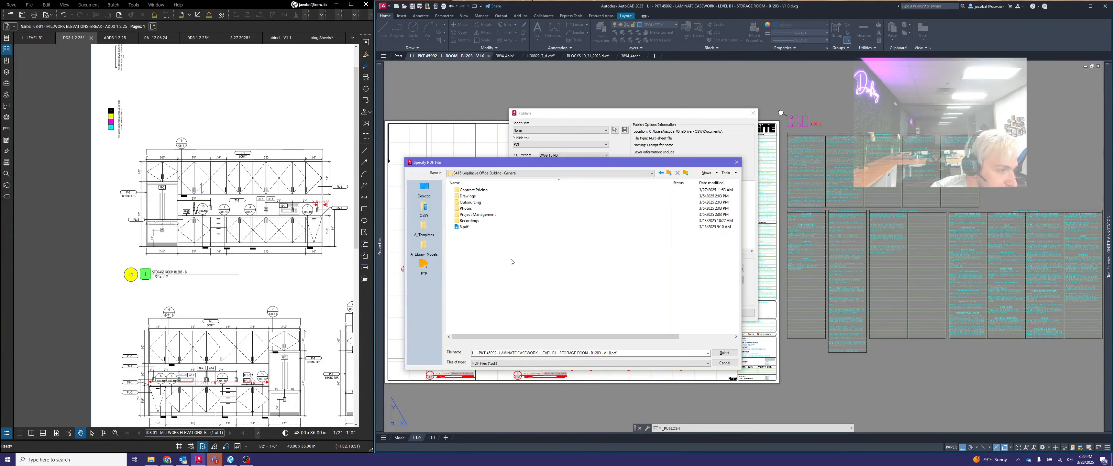
{"action": "left_click", "coordinate": [474, 196]}
{"action": "double_click", "coordinate": [476, 197]}
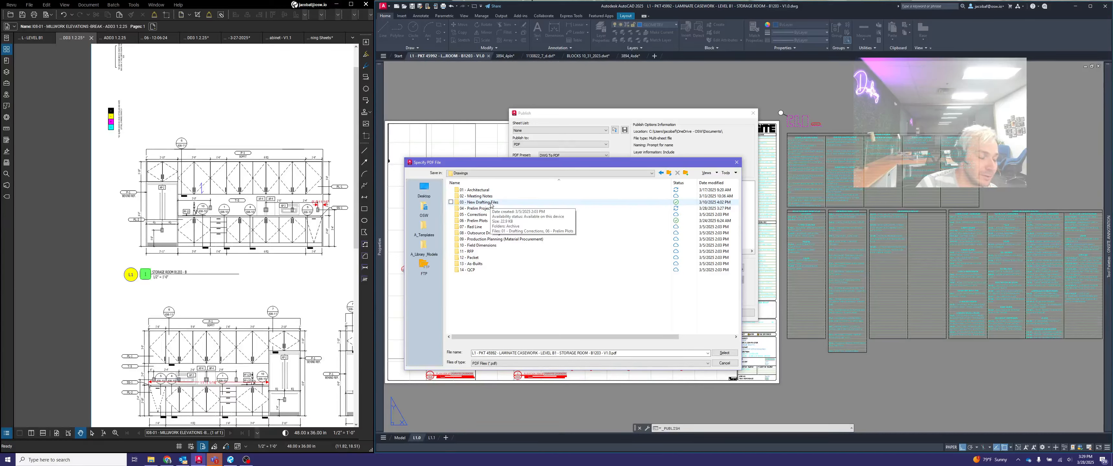
{"action": "double_click", "coordinate": [491, 203]}
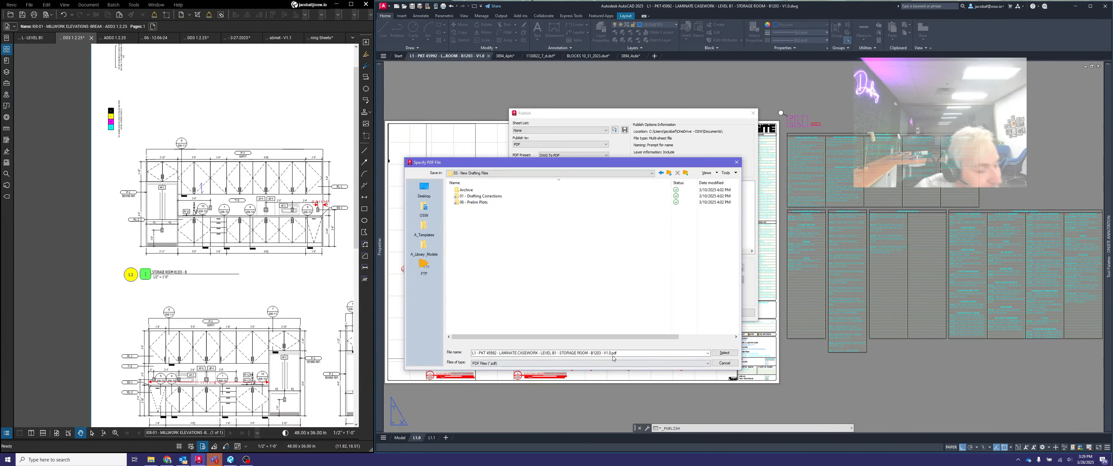
- Review the PDF file name's packet, casework, level, room and version parts before saving
{"action": "left_click", "coordinate": [625, 352]}
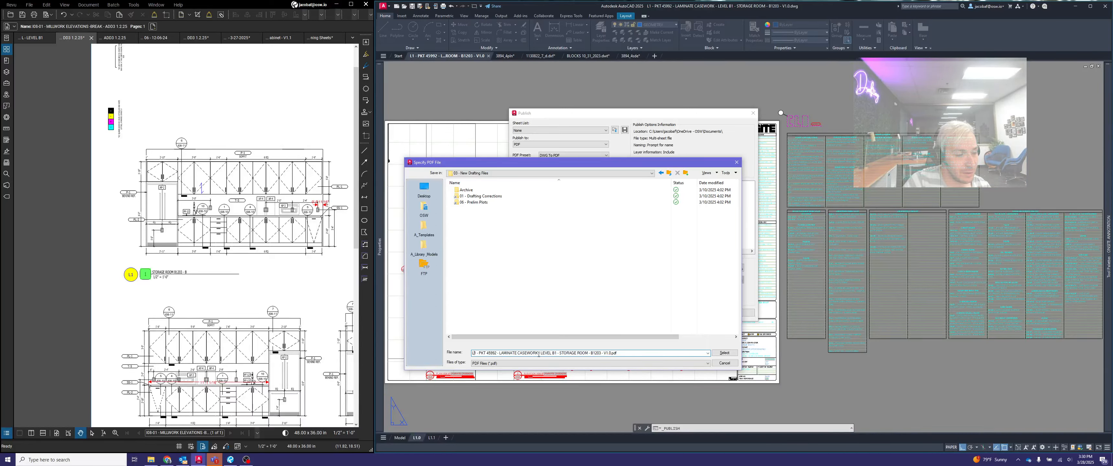
{"action": "left_click_drag", "start_coordinate": [541, 353], "coordinate": [600, 353]}
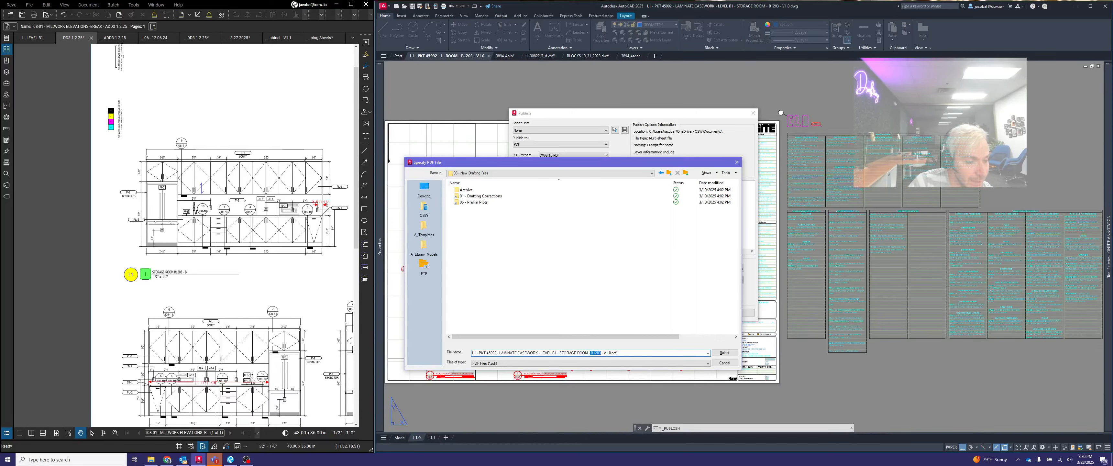
{"action": "left_click", "coordinate": [606, 353]}
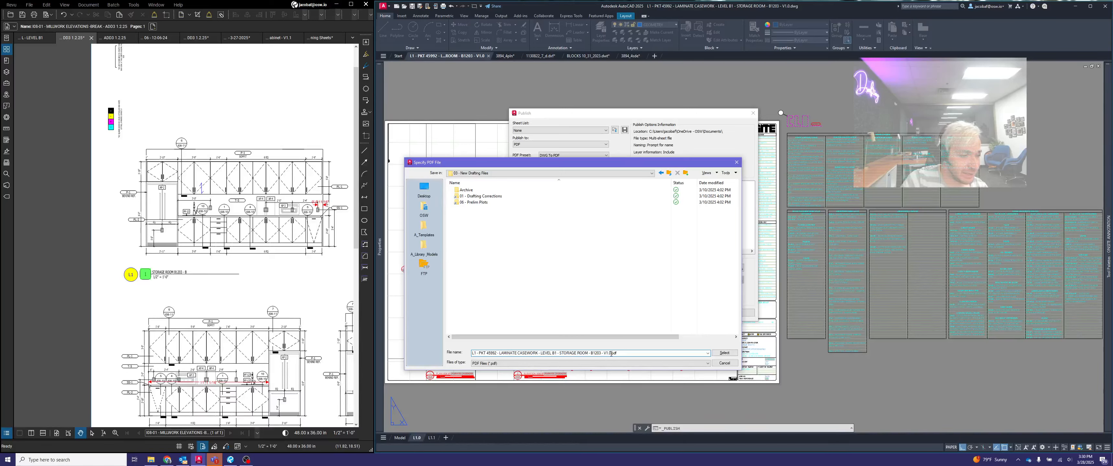
{"action": "left_click_drag", "start_coordinate": [611, 354], "coordinate": [604, 353]}
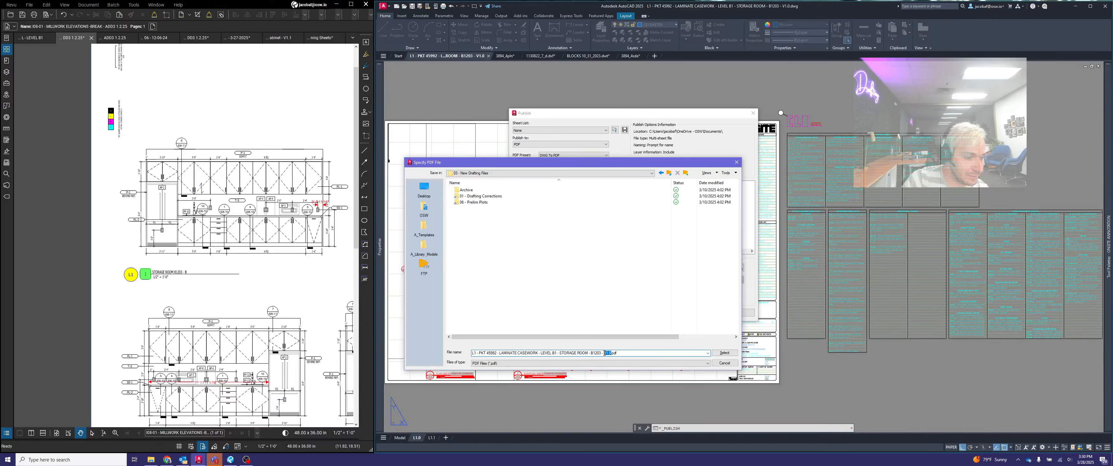
{"action": "left_click", "coordinate": [630, 353]}
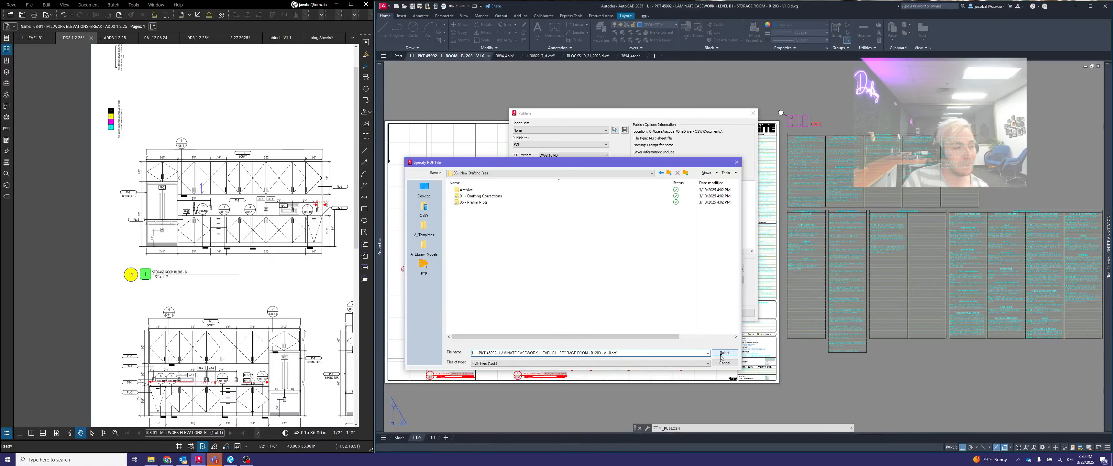
{"action": "left_click_drag", "start_coordinate": [649, 353], "coordinate": [430, 348]}
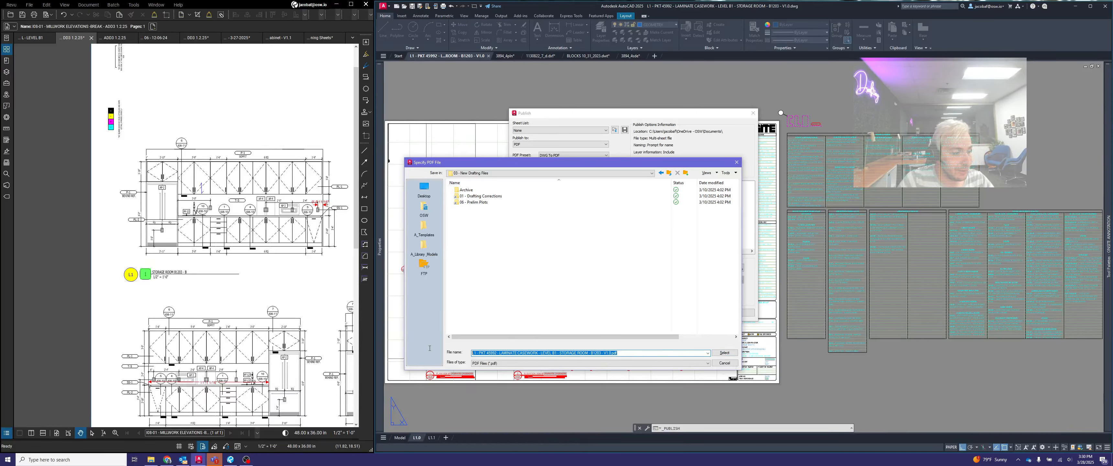
{"action": "left_click", "coordinate": [633, 353]}
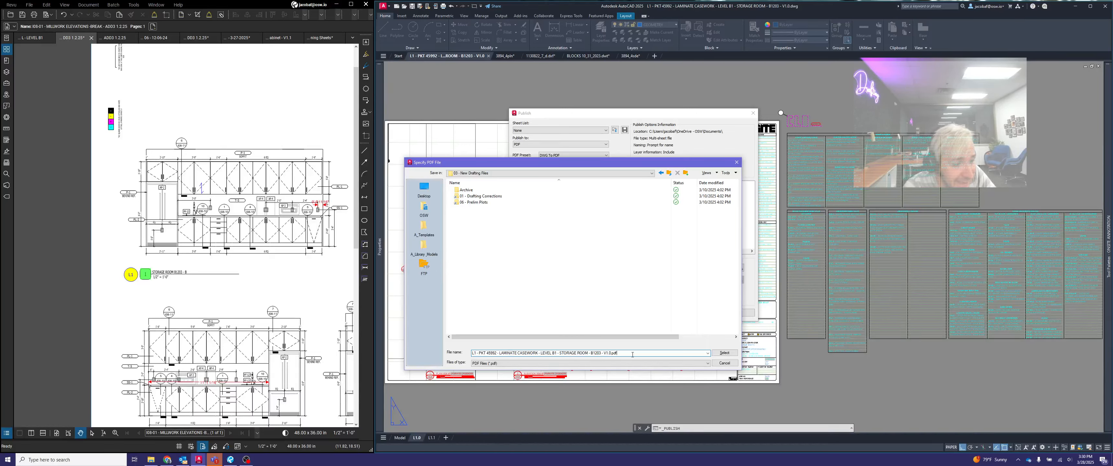
- Save the PDF in the New Drafting Files folder and check both published casework sheets in the enlarged PDF viewer
{"action": "left_click", "coordinate": [716, 353]}
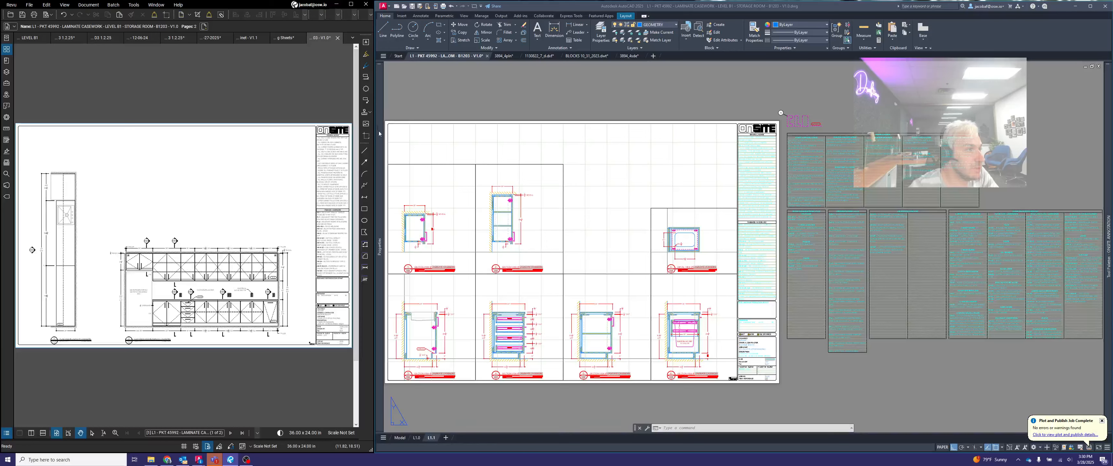
{"action": "left_click", "coordinate": [351, 4]}
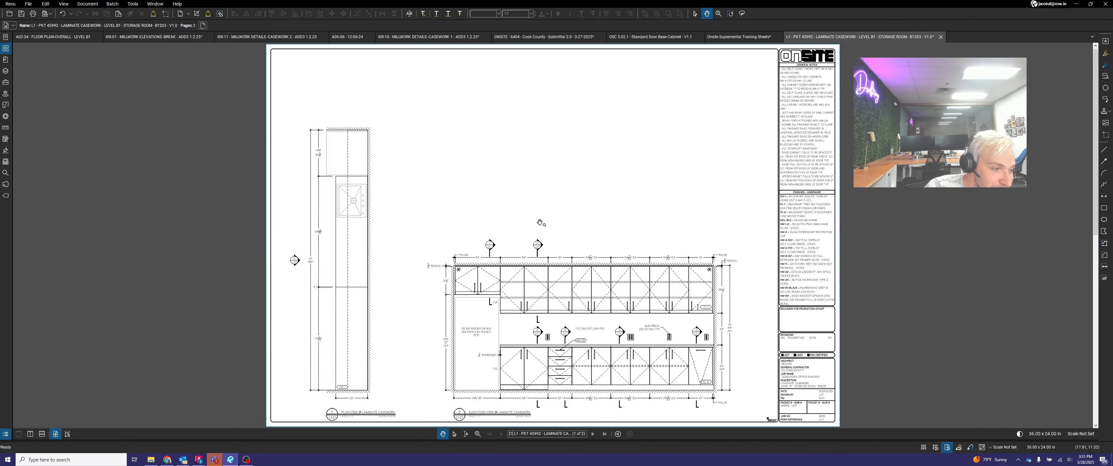
{"action": "left_click", "coordinate": [593, 434]}
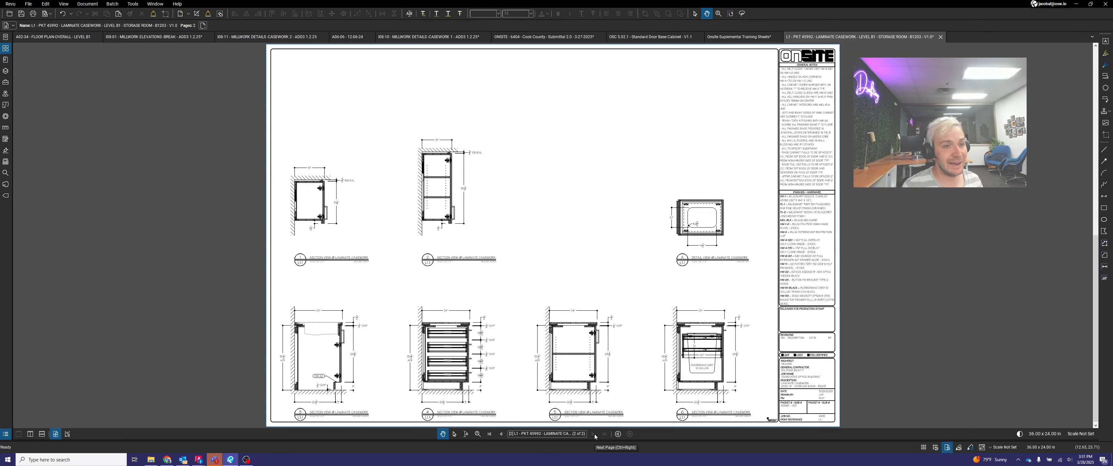
- Close the published PDF without saving changes, and switch to the Tracket Packer 2025 base in Chrome
{"action": "left_click", "coordinate": [941, 37]}
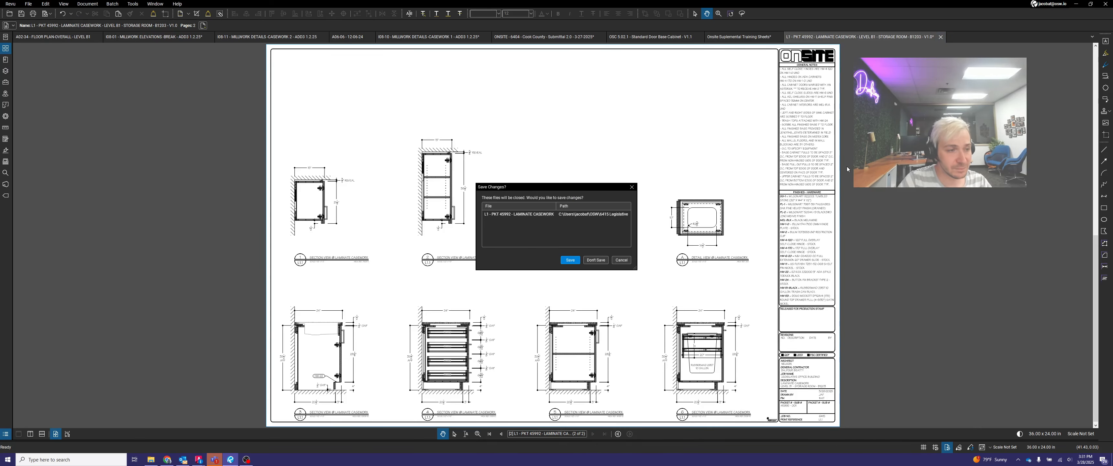
{"action": "left_click", "coordinate": [589, 259]}
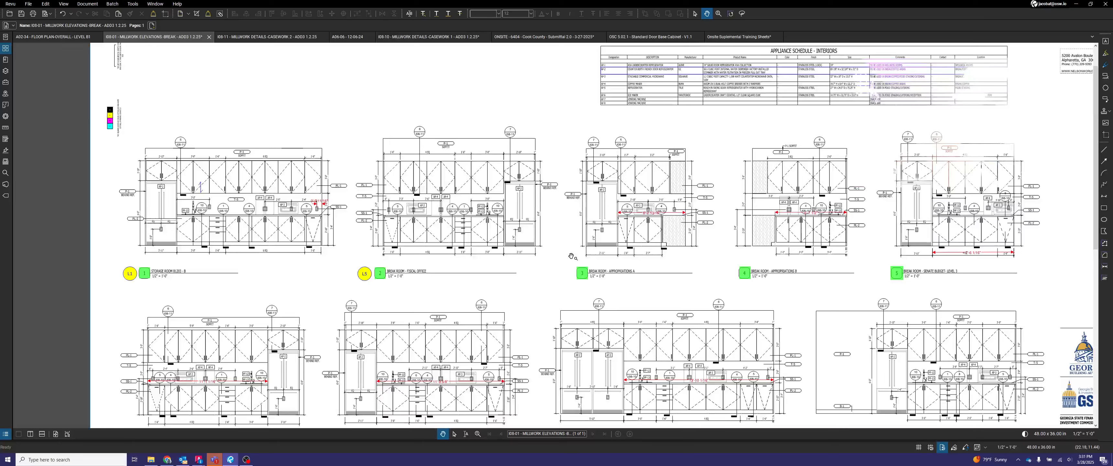
{"action": "mouse_move", "coordinate": [172, 463]}
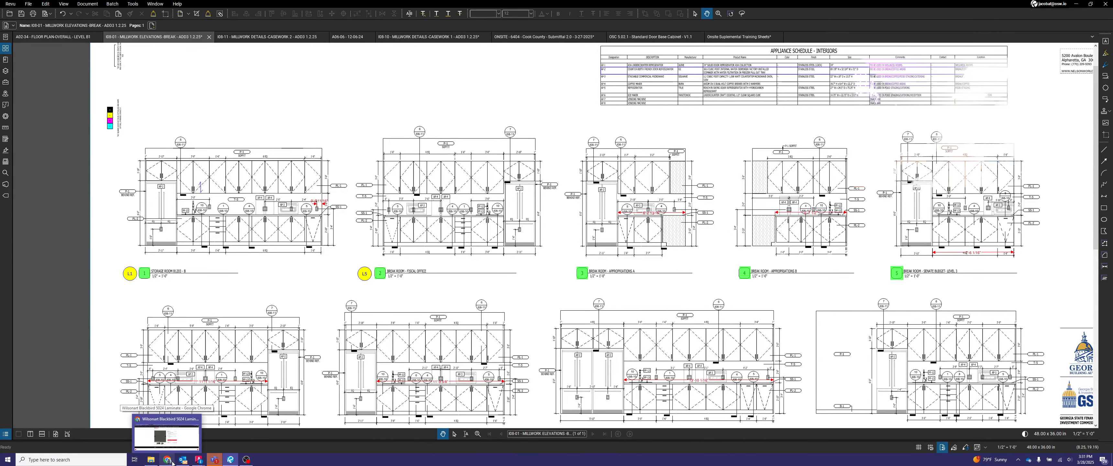
{"action": "left_click", "coordinate": [172, 462]}
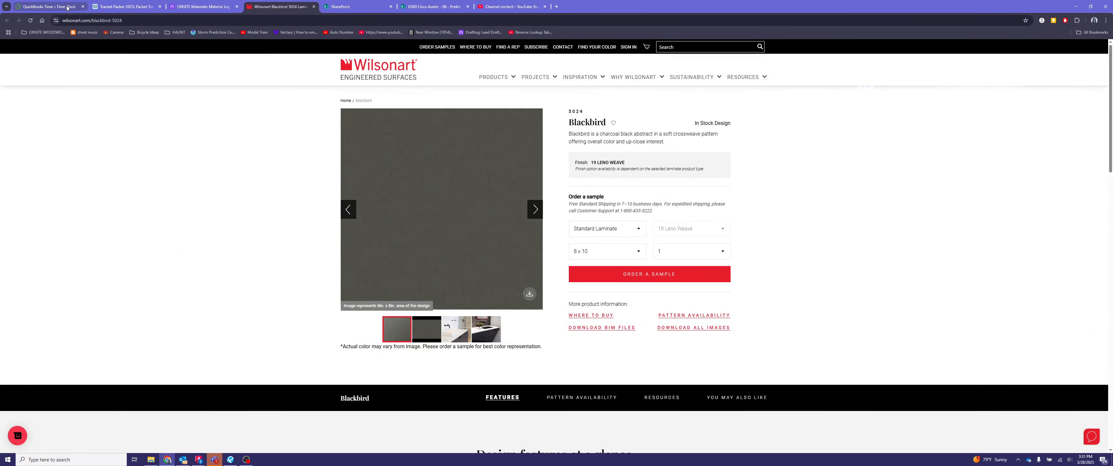
{"action": "left_click", "coordinate": [48, 7]}
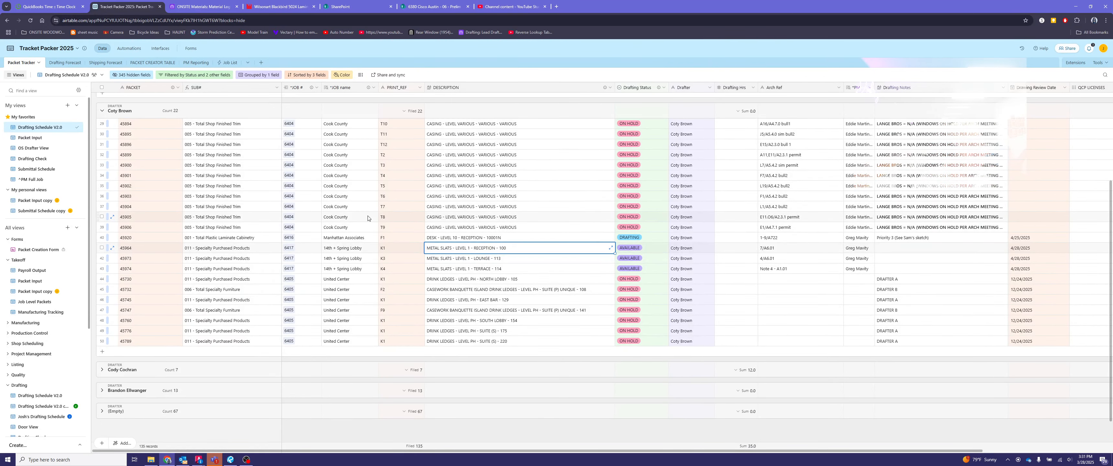
- Set the drafting status of Legislative Office Building's L1 laminate casework packet for storage room B1203 to REVIEW
{"action": "scroll", "coordinate": [165, 261], "scroll_direction": "up", "scroll_amount": 3}
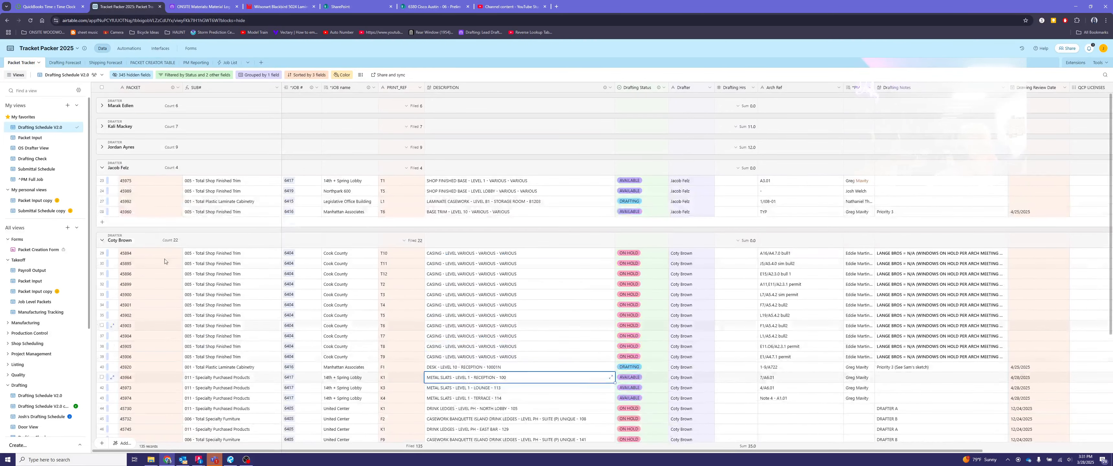
{"action": "left_click", "coordinate": [354, 202]}
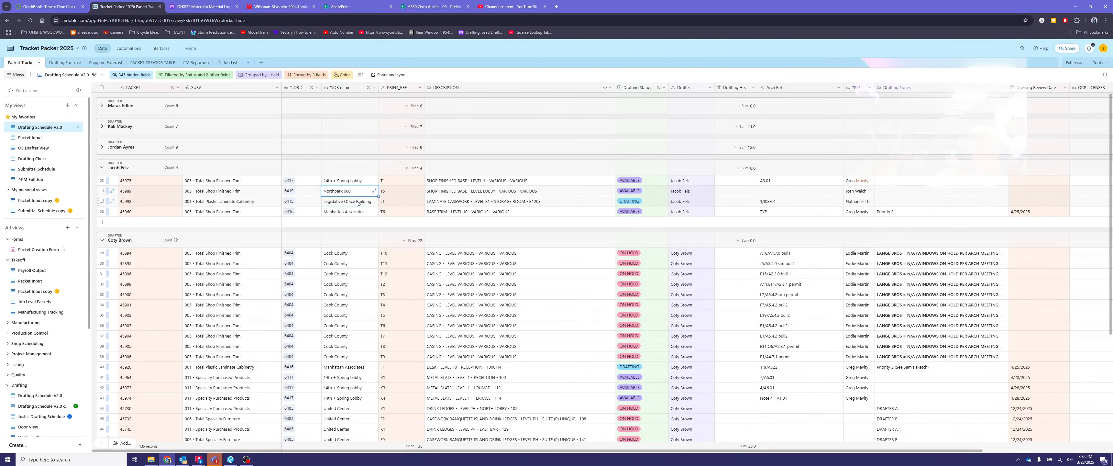
{"action": "left_click", "coordinate": [409, 204]}
{"action": "left_click", "coordinate": [464, 204]}
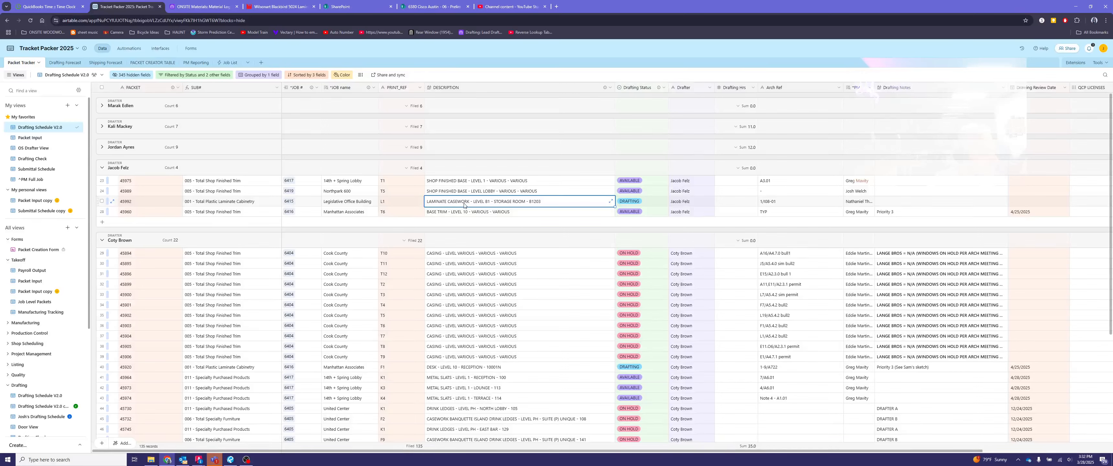
{"action": "left_click", "coordinate": [641, 203]}
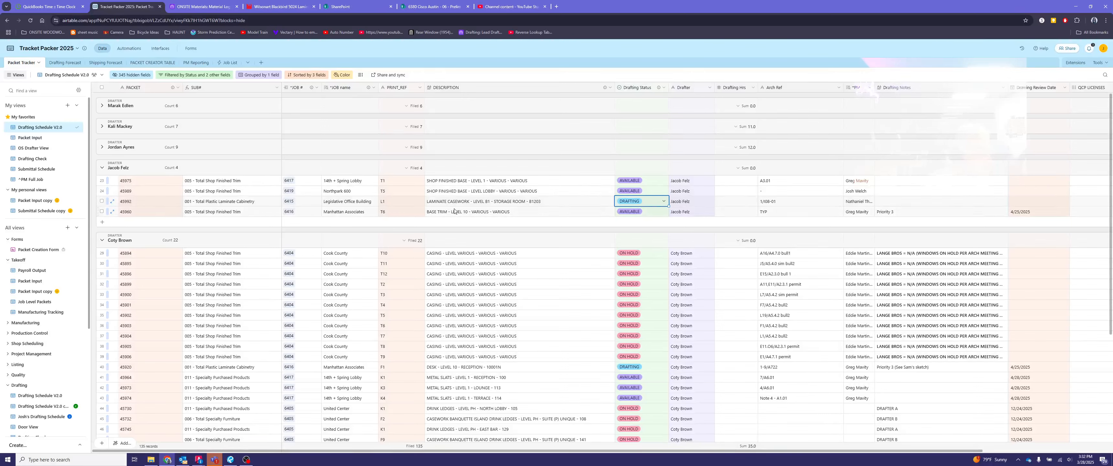
{"action": "left_click", "coordinate": [647, 205]}
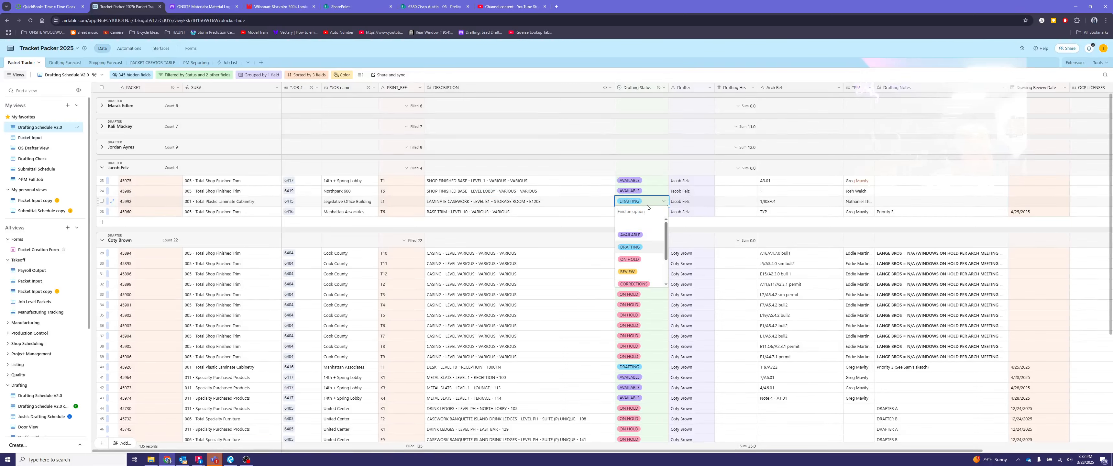
{"action": "left_click", "coordinate": [639, 275]}
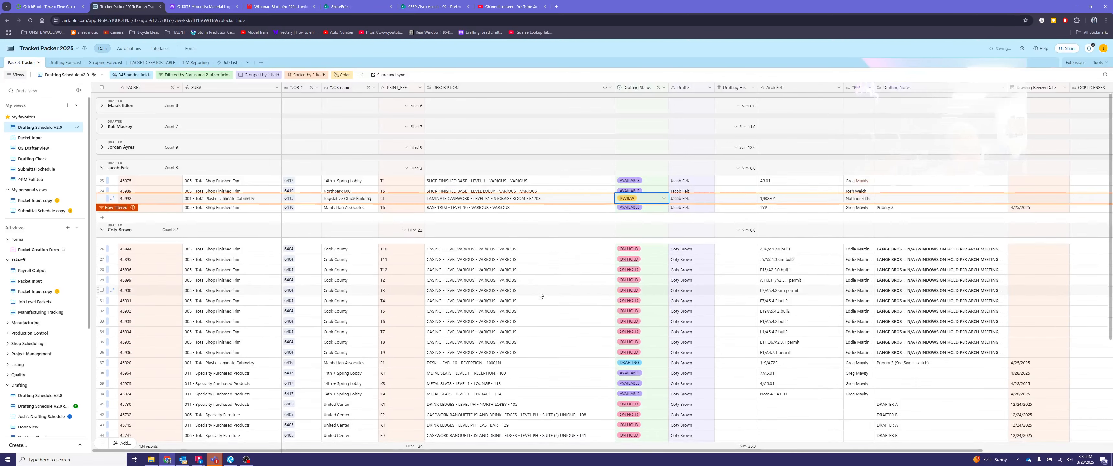
{"action": "left_click", "coordinate": [540, 296]}
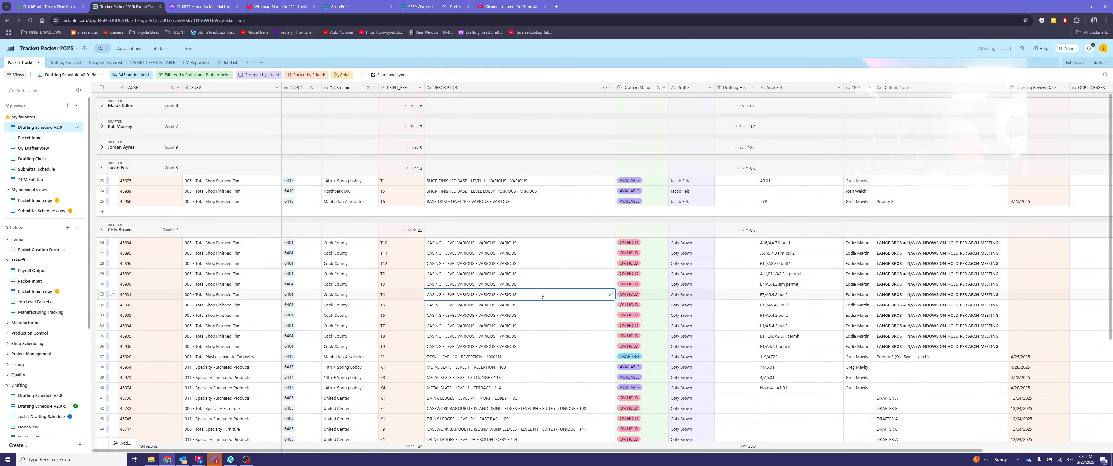